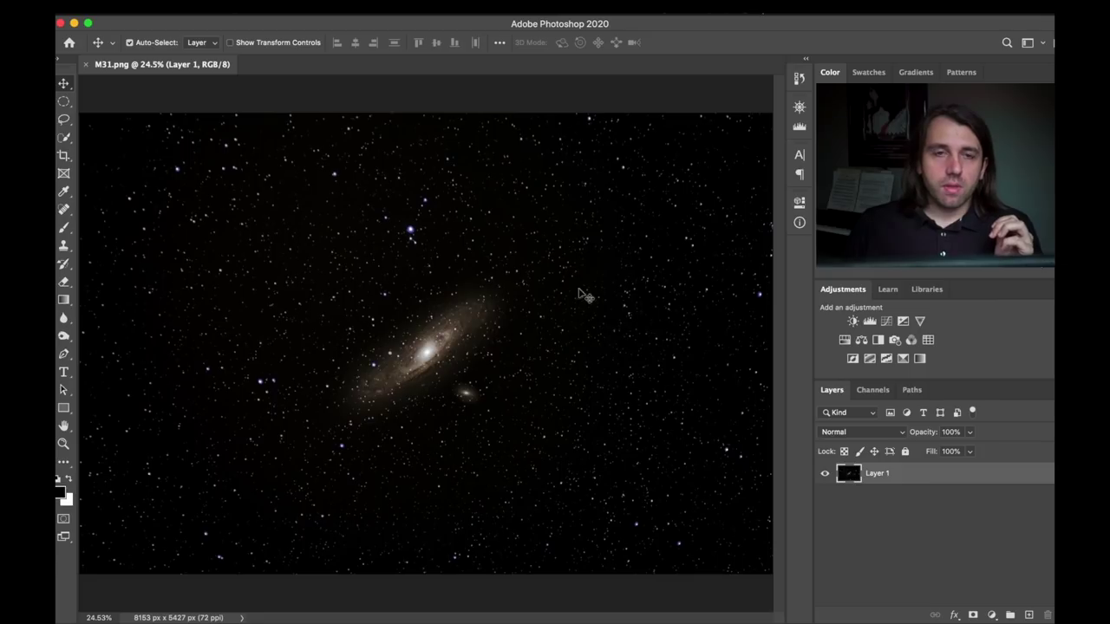
Examine the galaxy's core and surrounding stars in M31.png at up to 200%, then the wider field at 50%.
key("super")
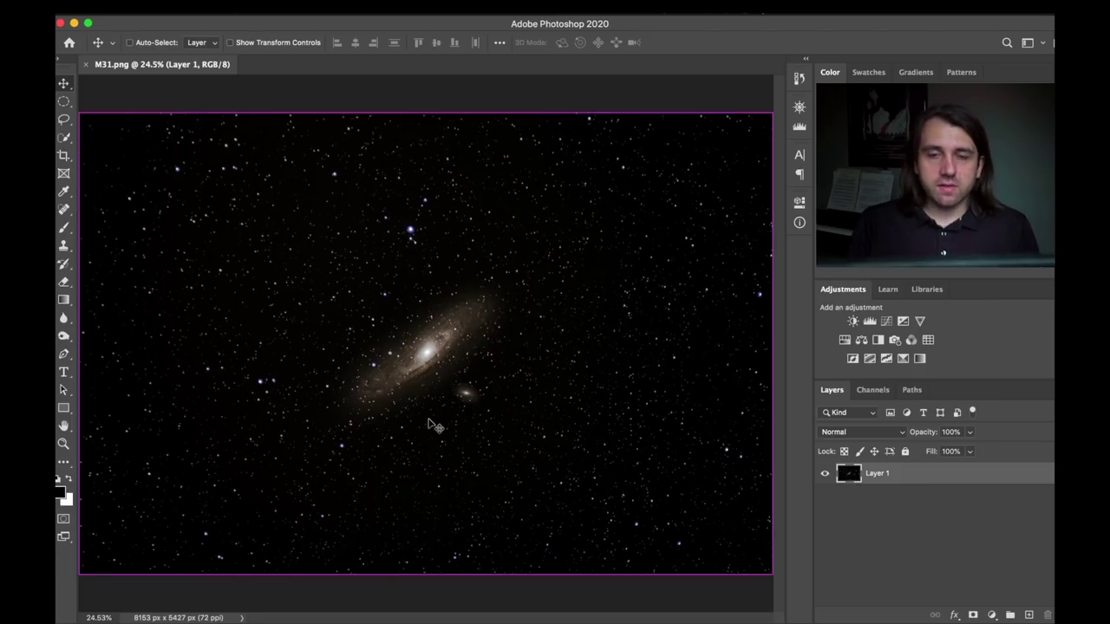
key("super+equal")
key("super+equal")
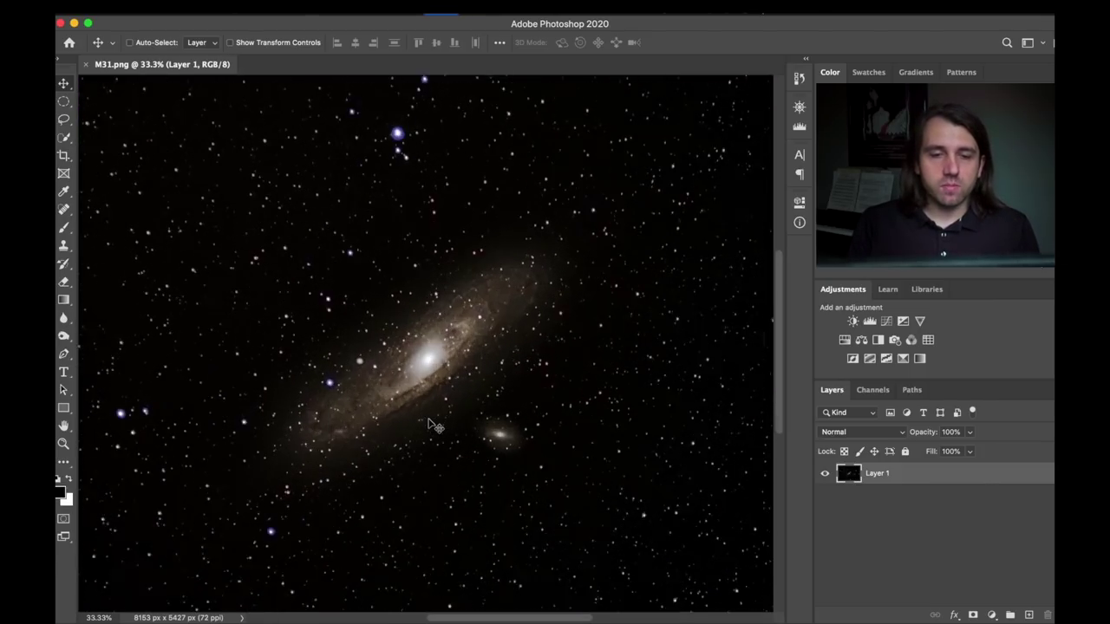
key("super+equal")
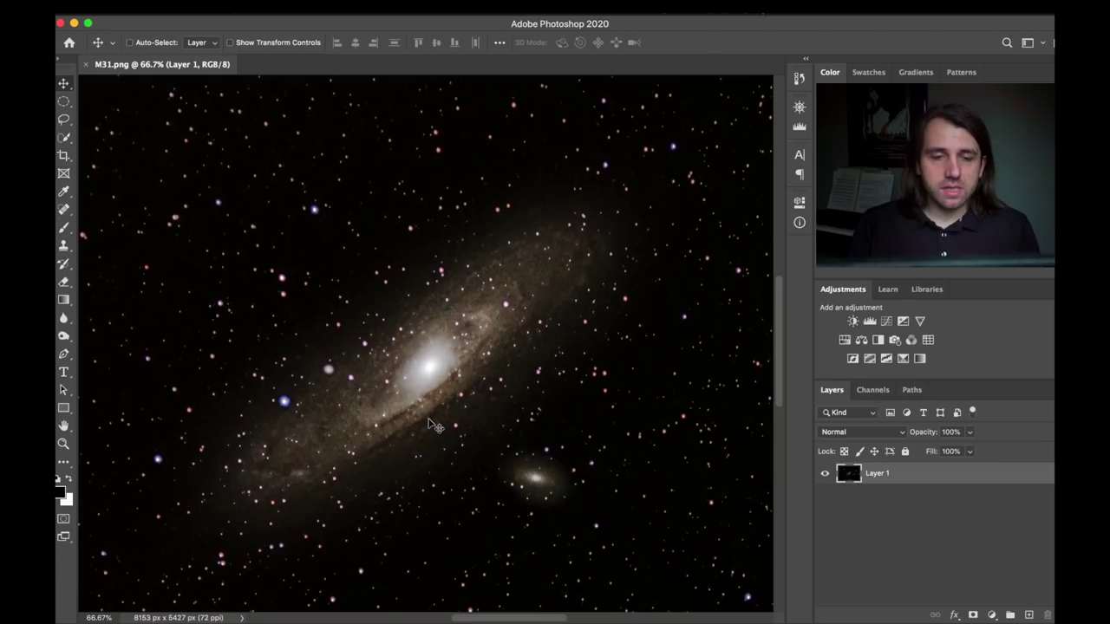
key("super+equal")
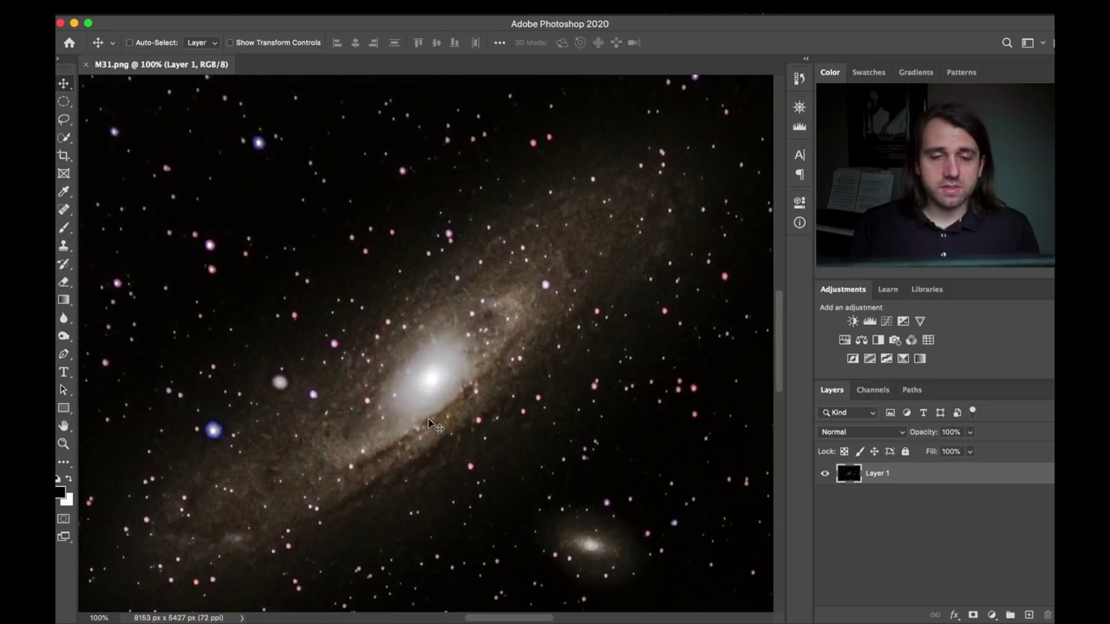
key("super+equal")
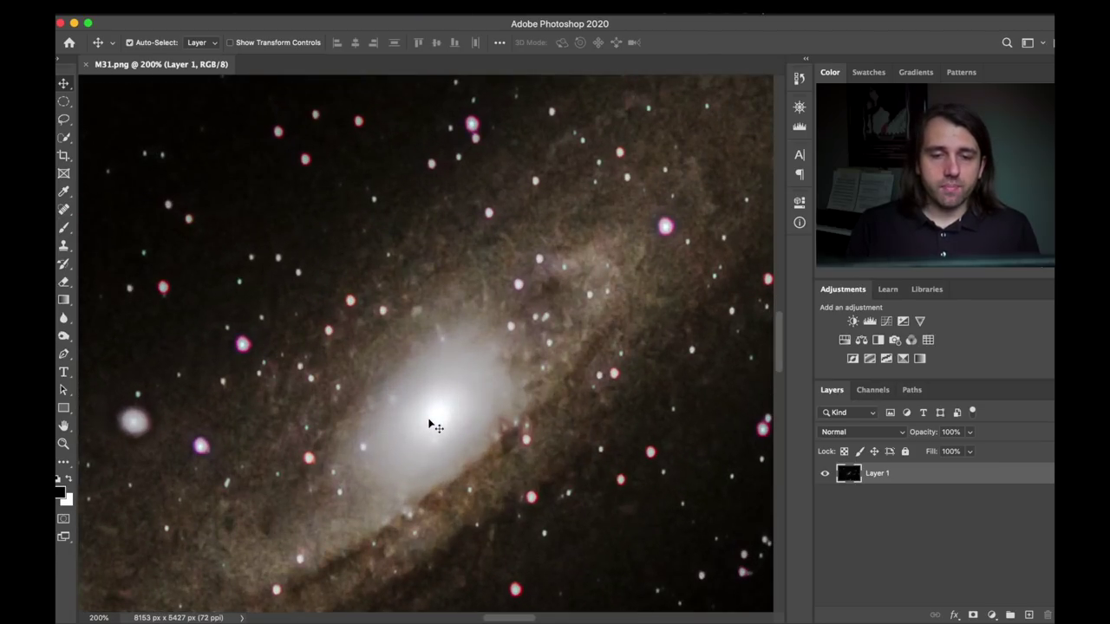
key("super+minus")
key("super+minus")
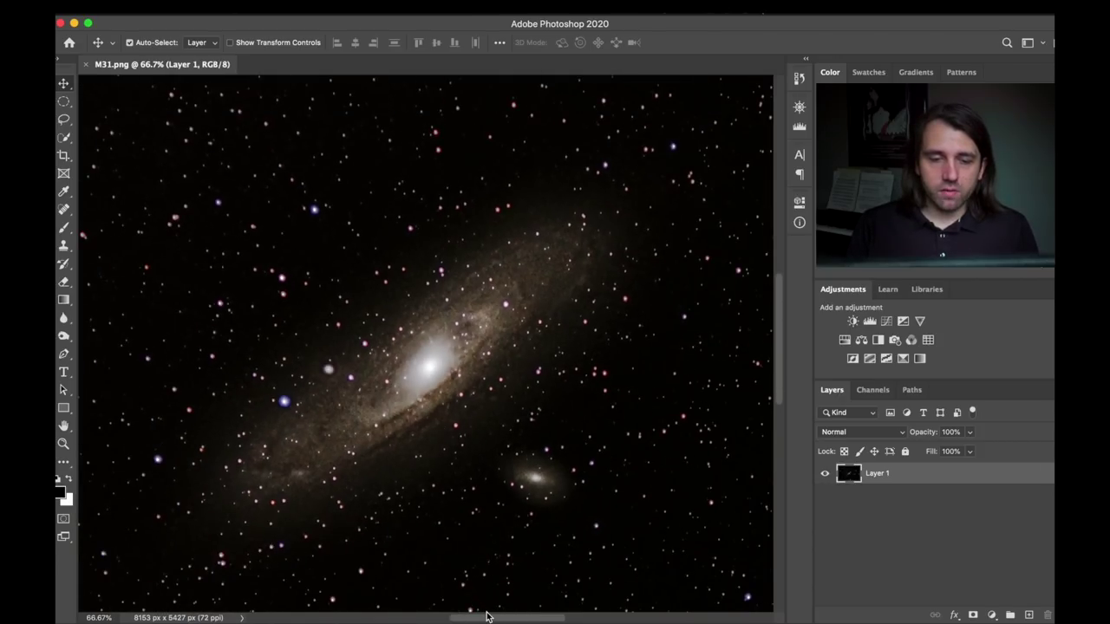
mouse_move(486, 617)
left_mouse_down()
mouse_move(555, 617)
mouse_move(433, 616)
mouse_move(478, 620)
left_mouse_up()
key("super+minus")
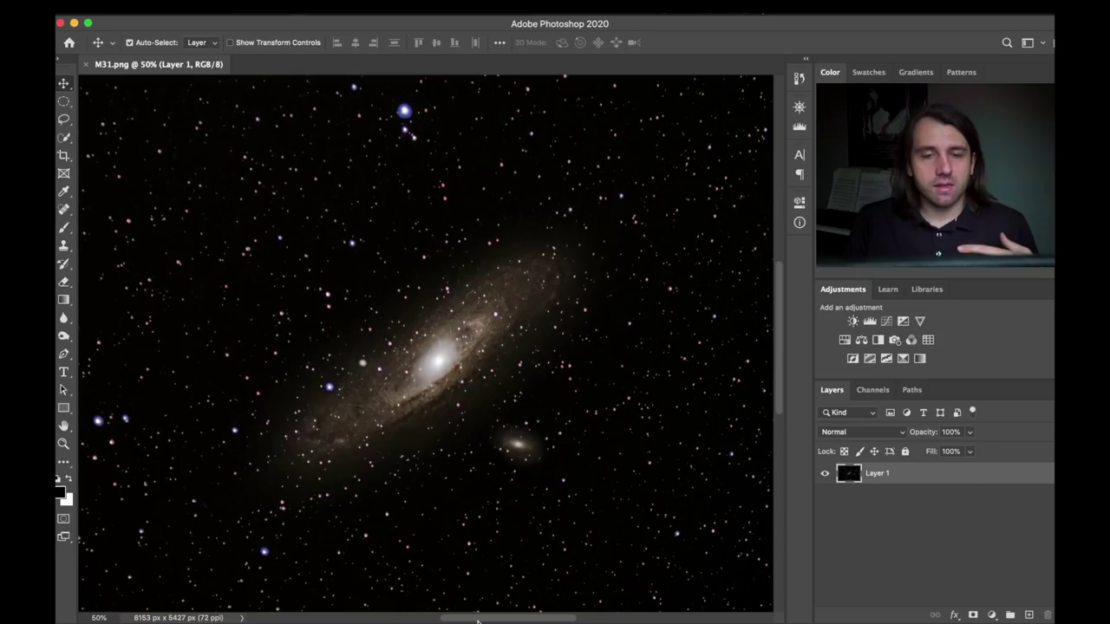
left_click(796, 223)
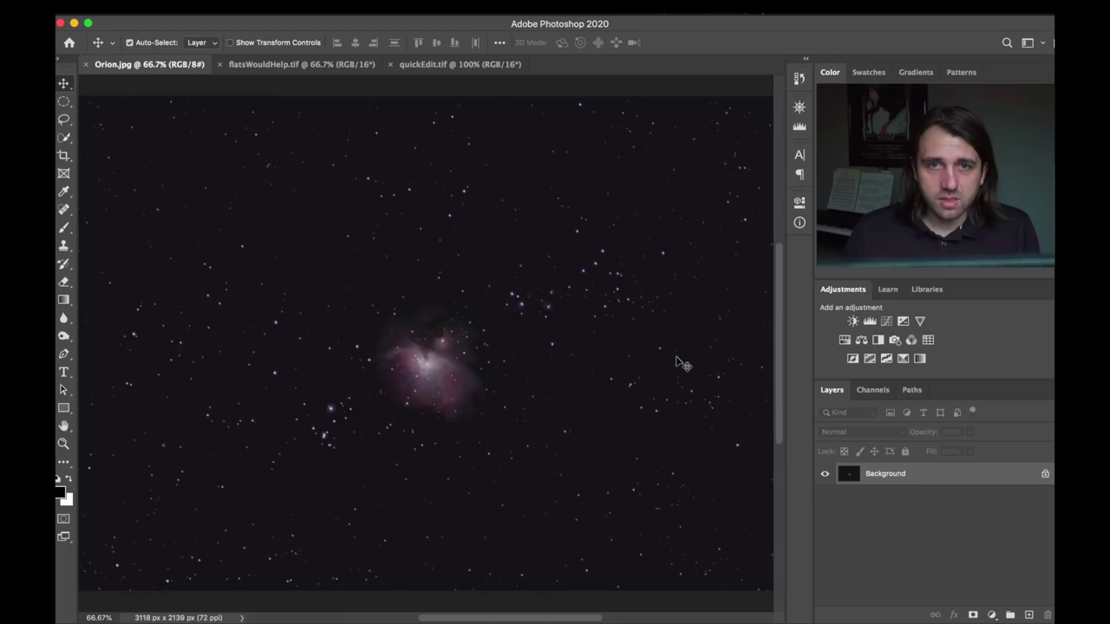
Add a Curves adjustment layer to Orion.jpg and raise the RGB curve steeply to brighten the nebula and background.
left_click_drag(775, 283, 779, 315)
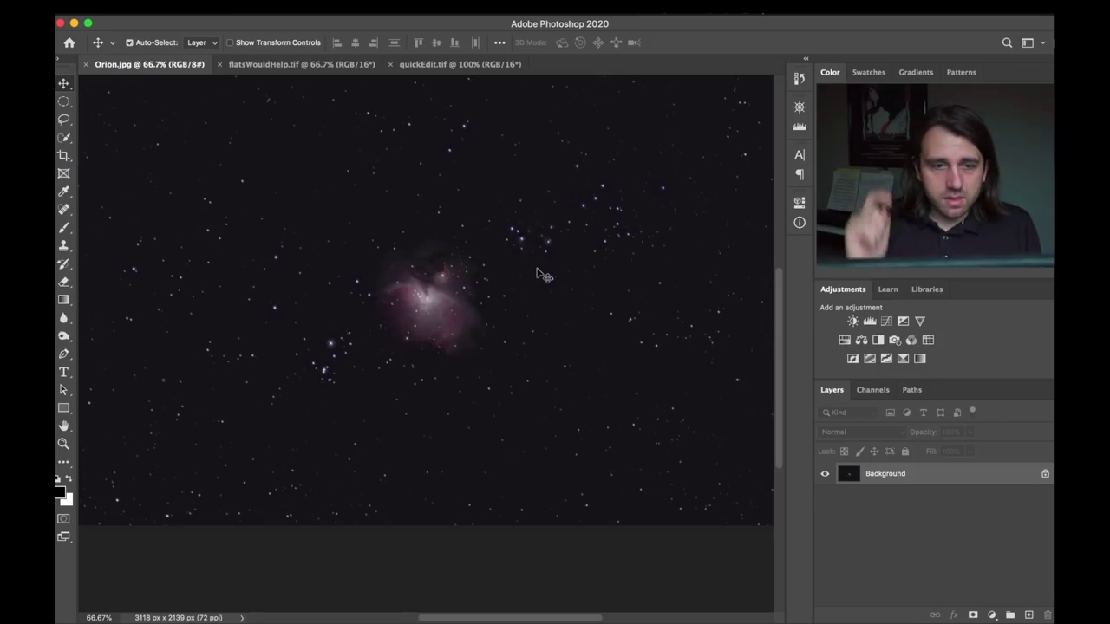
key("super+1")
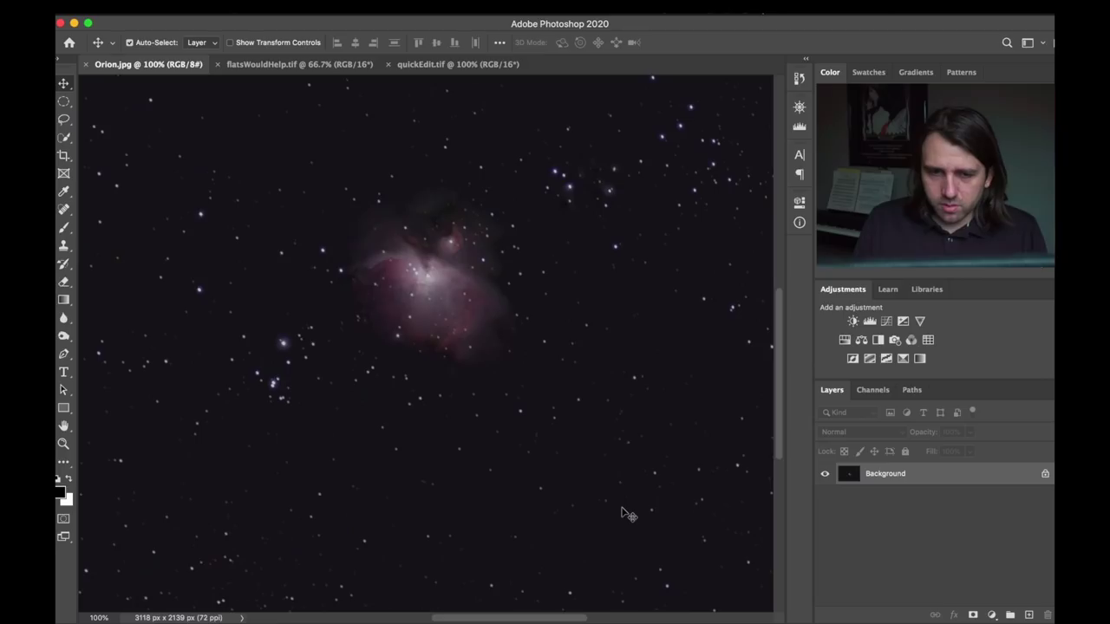
scroll(737, 372, "up", 5)
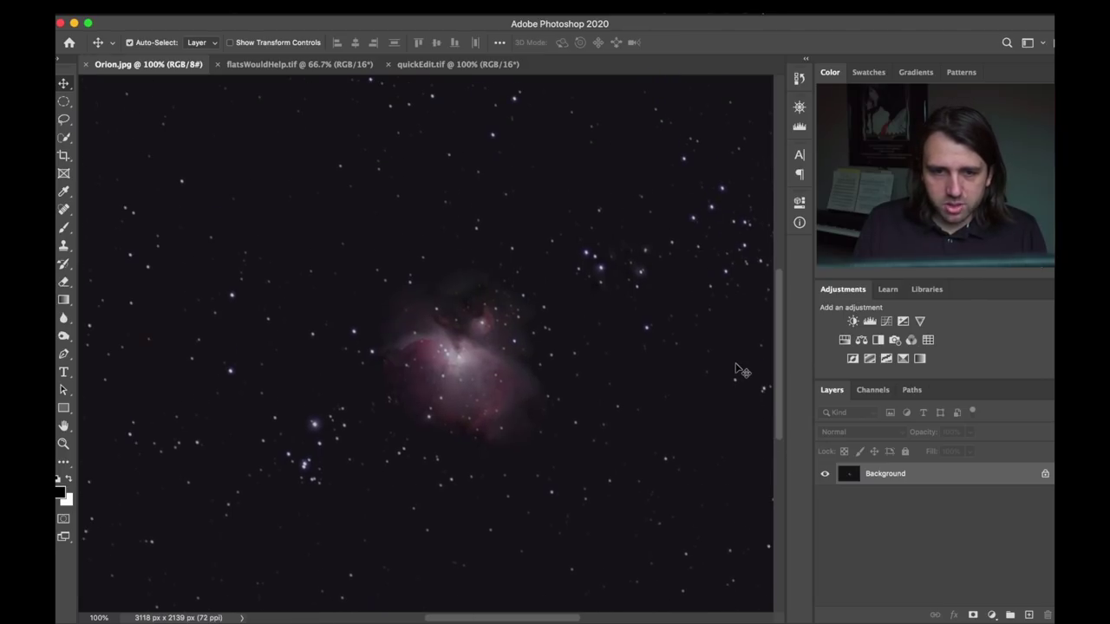
scroll(738, 372, "down", 5)
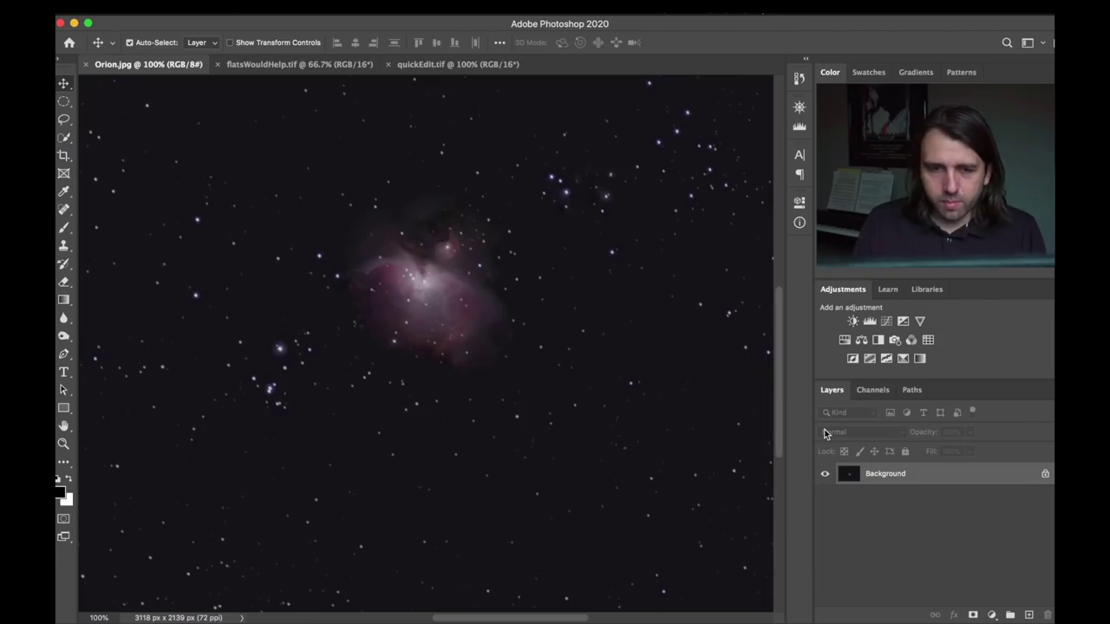
left_click(890, 320)
left_click_drag(691, 348, 681, 299)
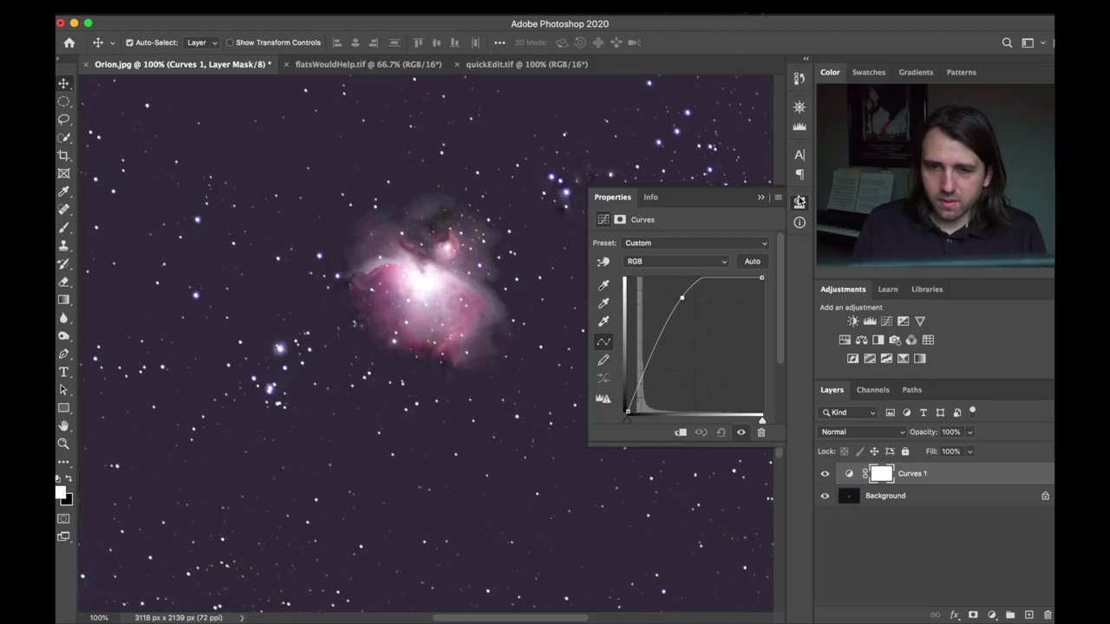
left_click(799, 201)
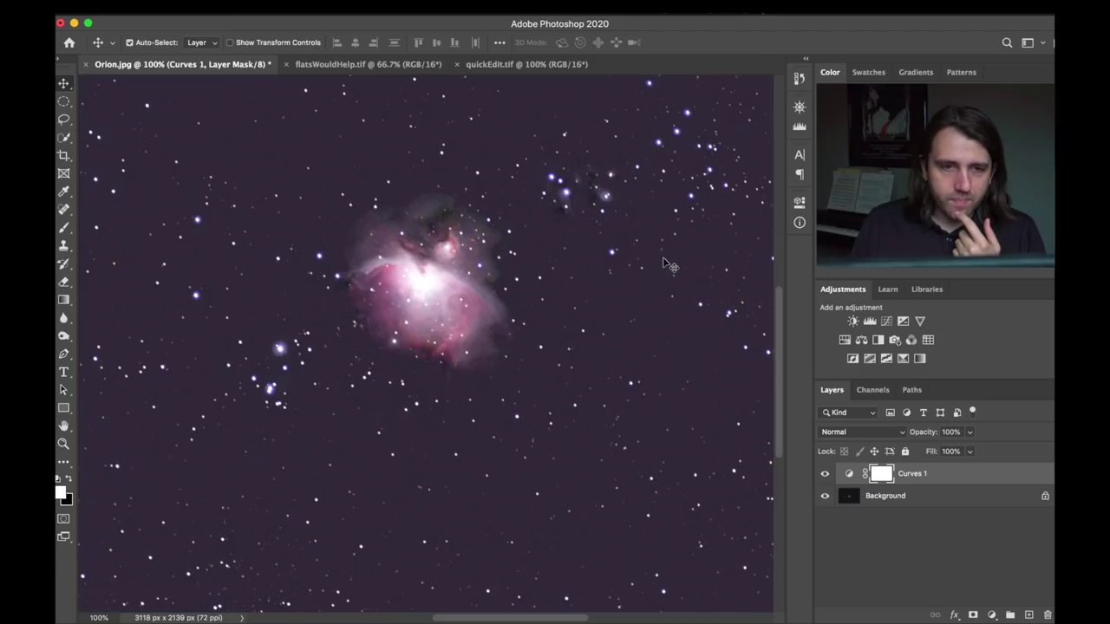
Switch to flatsWouldHelp.tif and examine its background and upper edge at 100%, then the whole frame.
left_click(344, 66)
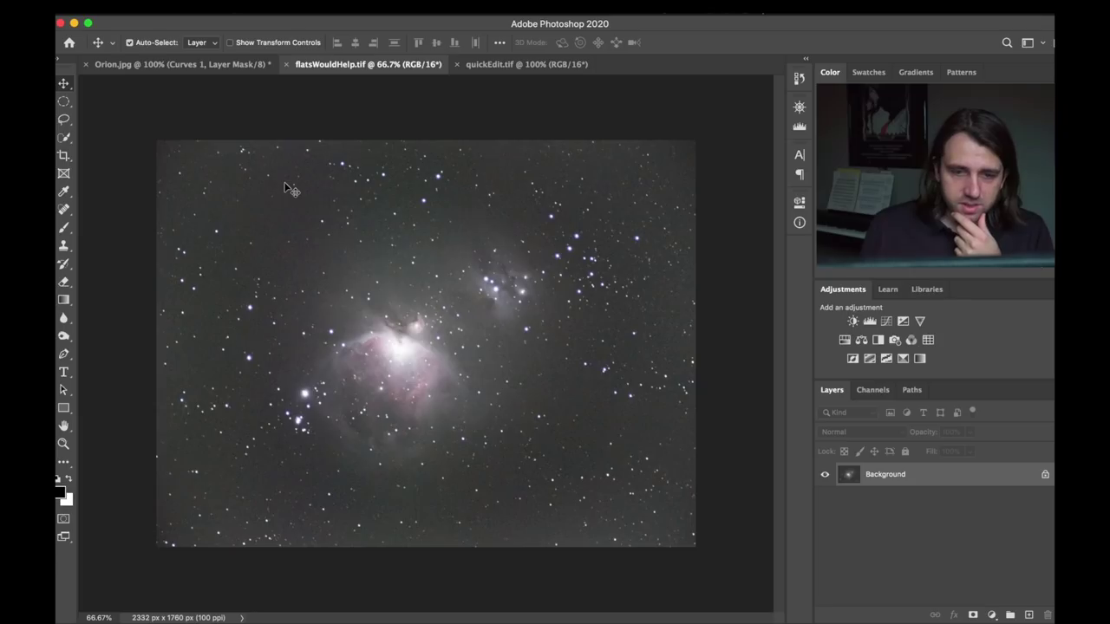
key("super+1")
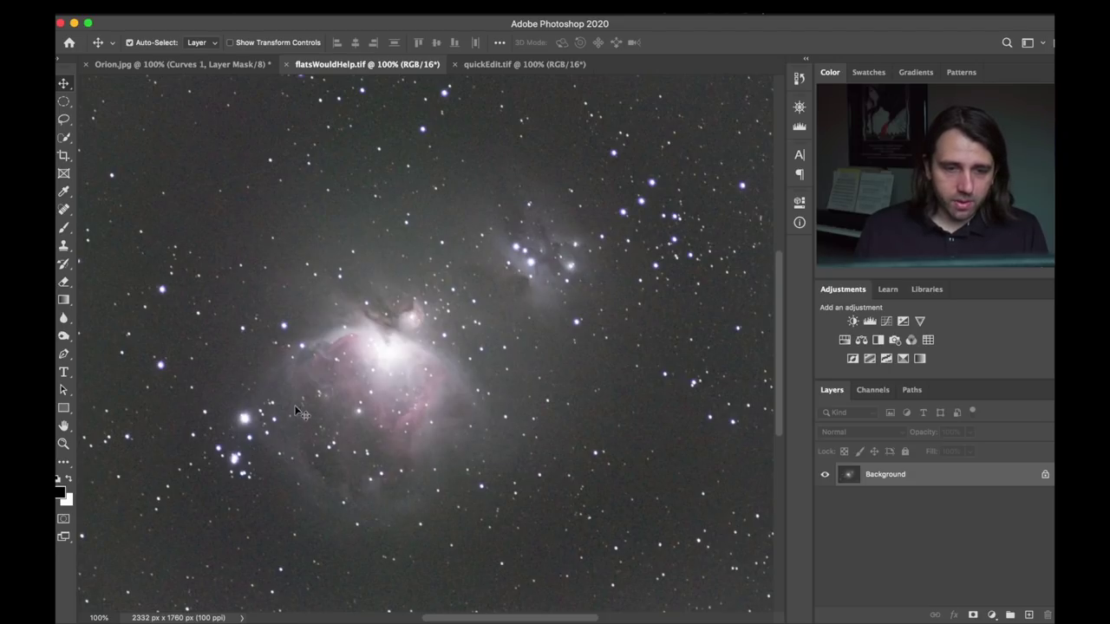
scroll(505, 476, "down", 2)
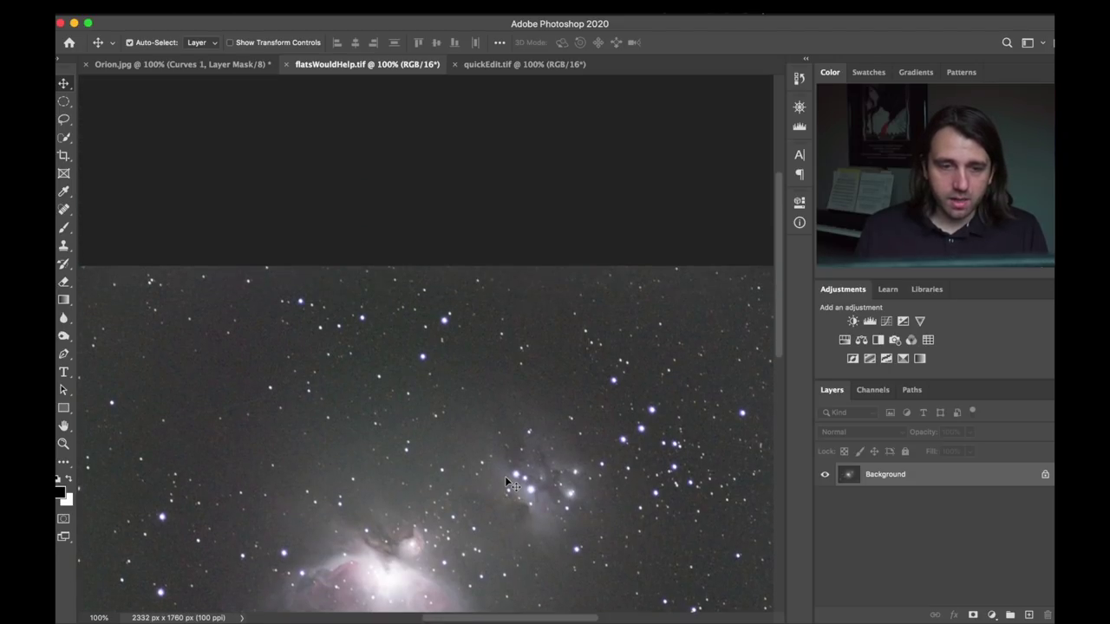
key("super+minus")
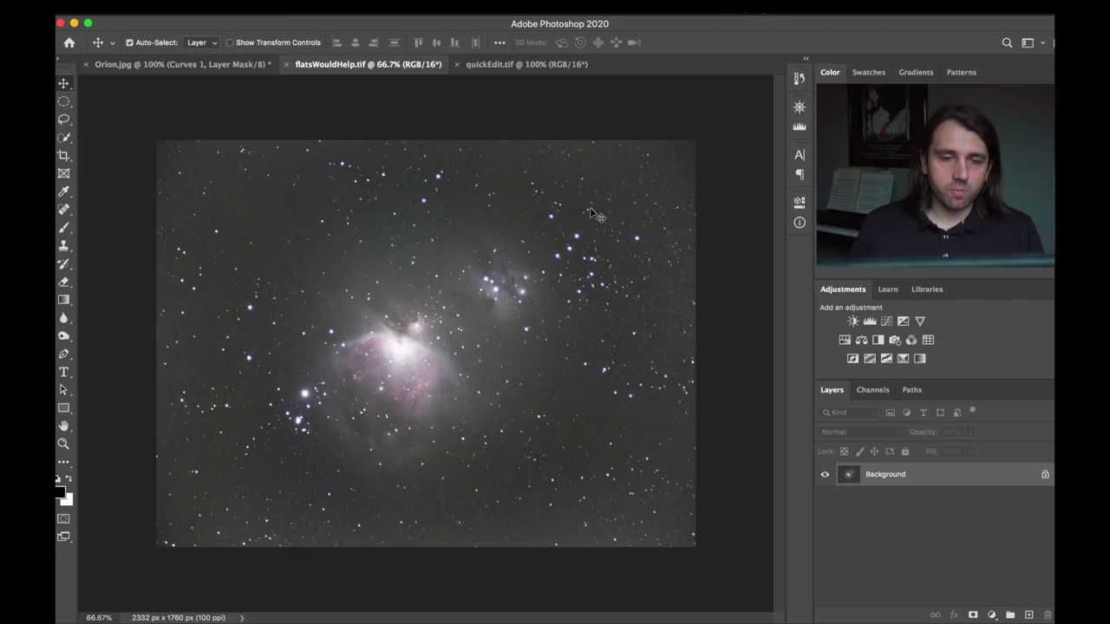
Switch to quickEdit.tif and examine the nebula's detail and star colours at 200%.
left_click(517, 67)
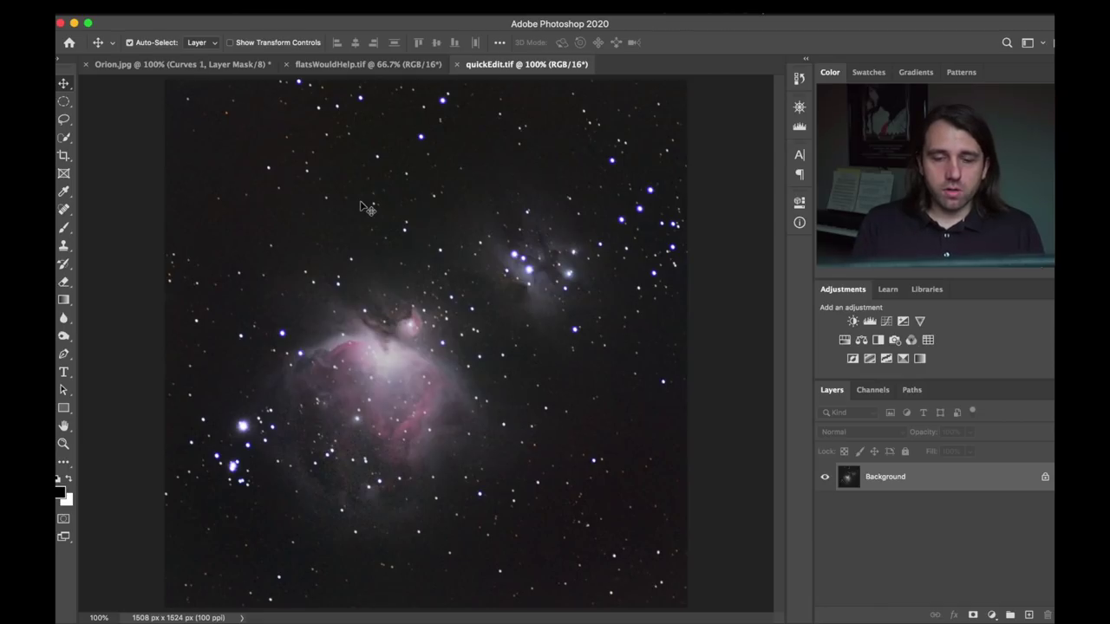
key("super+equal")
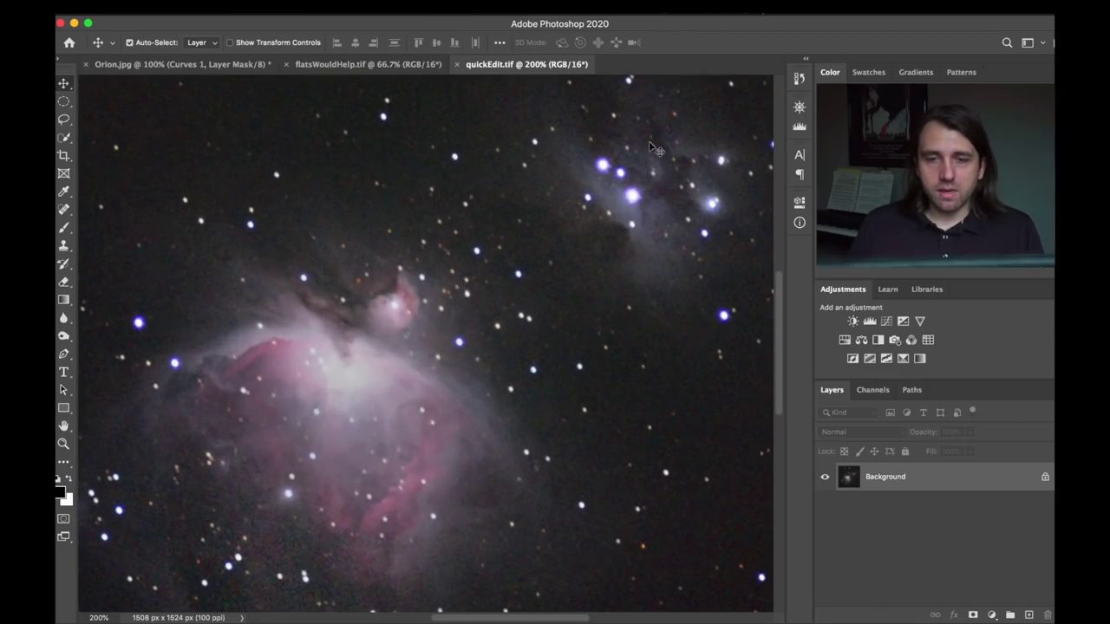
scroll(782, 300, "down", 5)
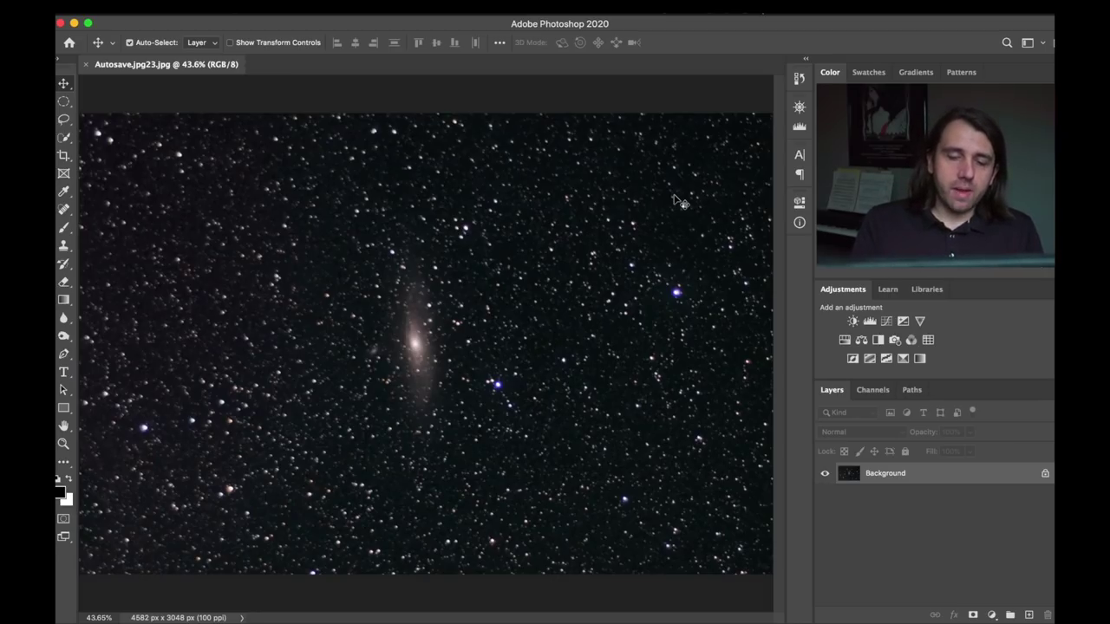
Examine the star shapes around the galaxy in Autosave.jpg23.jpg at 200%, then return to the wider field.
key("super+plus")
key("super+plus")
key("super+plus")
key("super+plus")
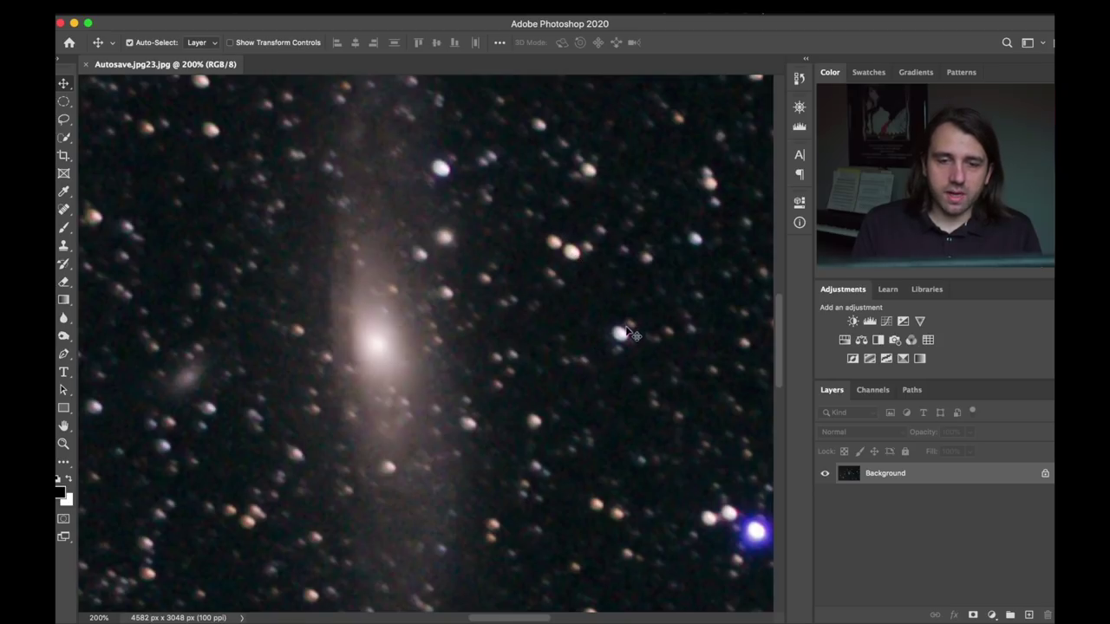
key("super")
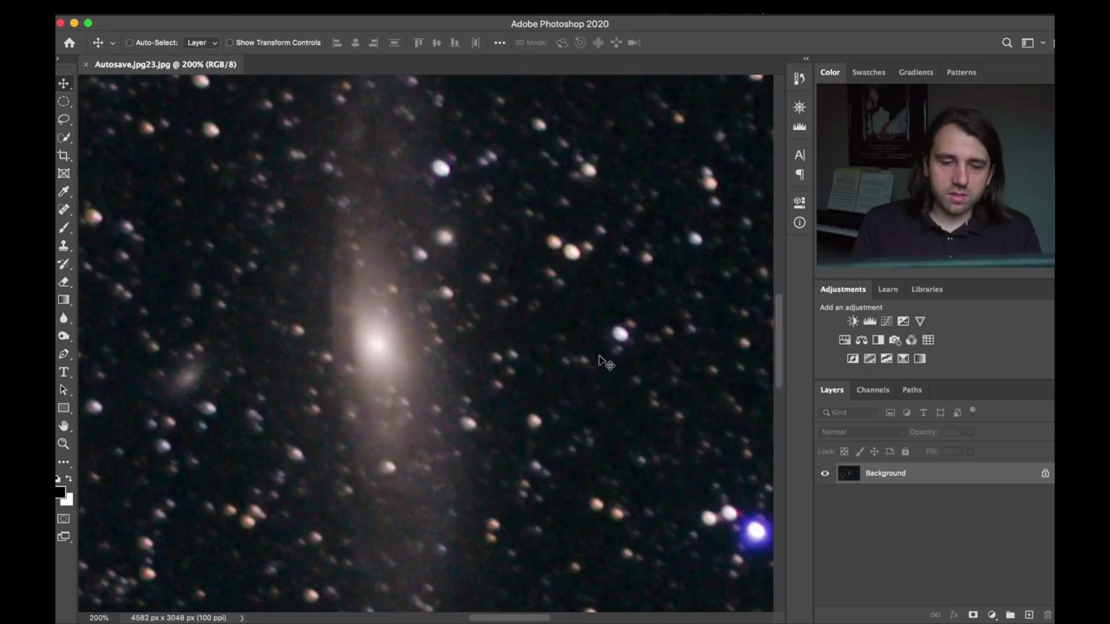
key("super+minus")
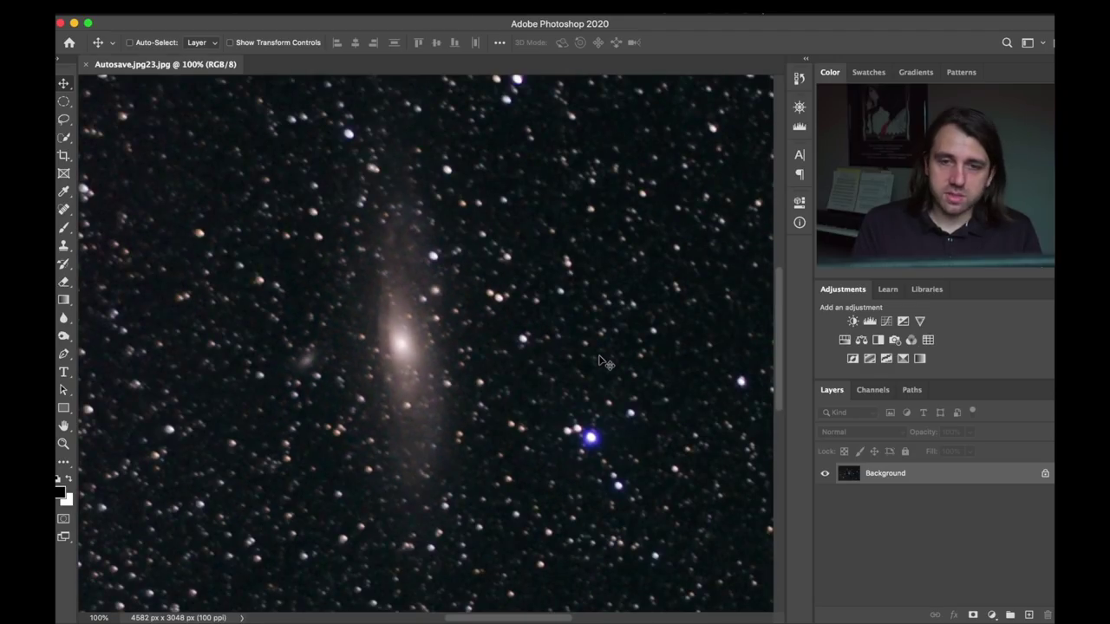
key("super+minus")
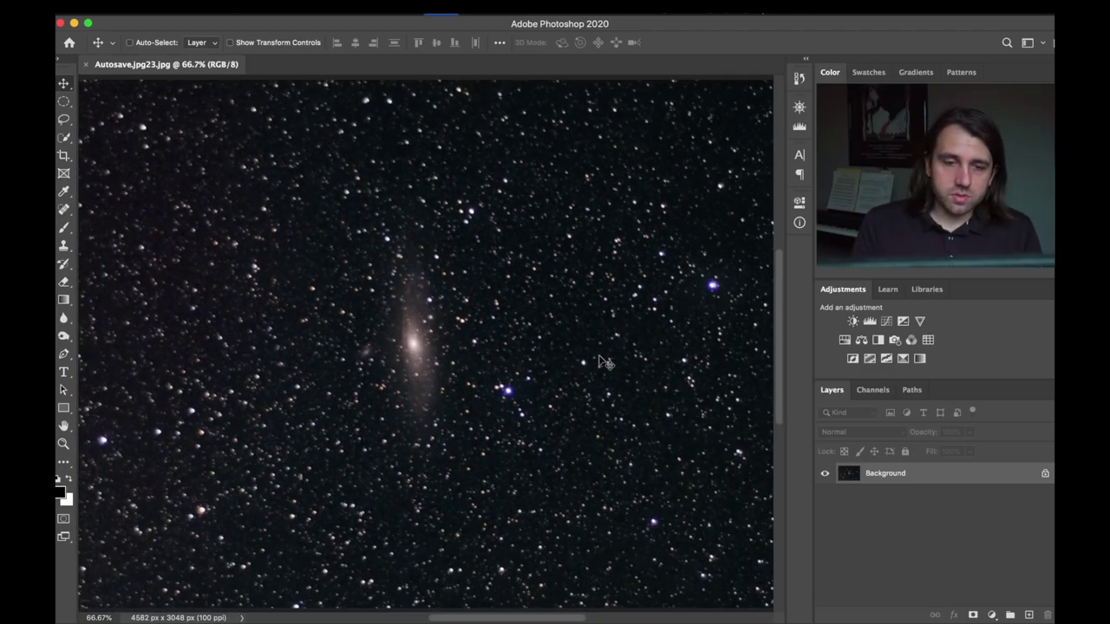
key("super+minus")
key("super+plus")
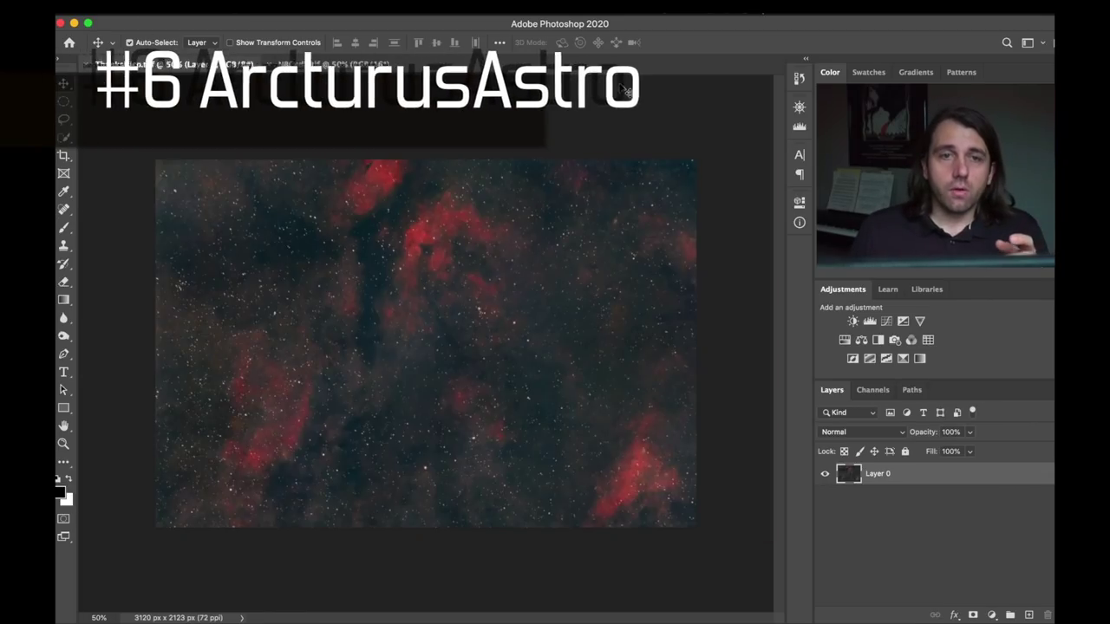
Examine ThanksNico.tiff at 66.7%, then compare its nebulosity and stars with NBCedit.tif at 50%.
key("super+plus")
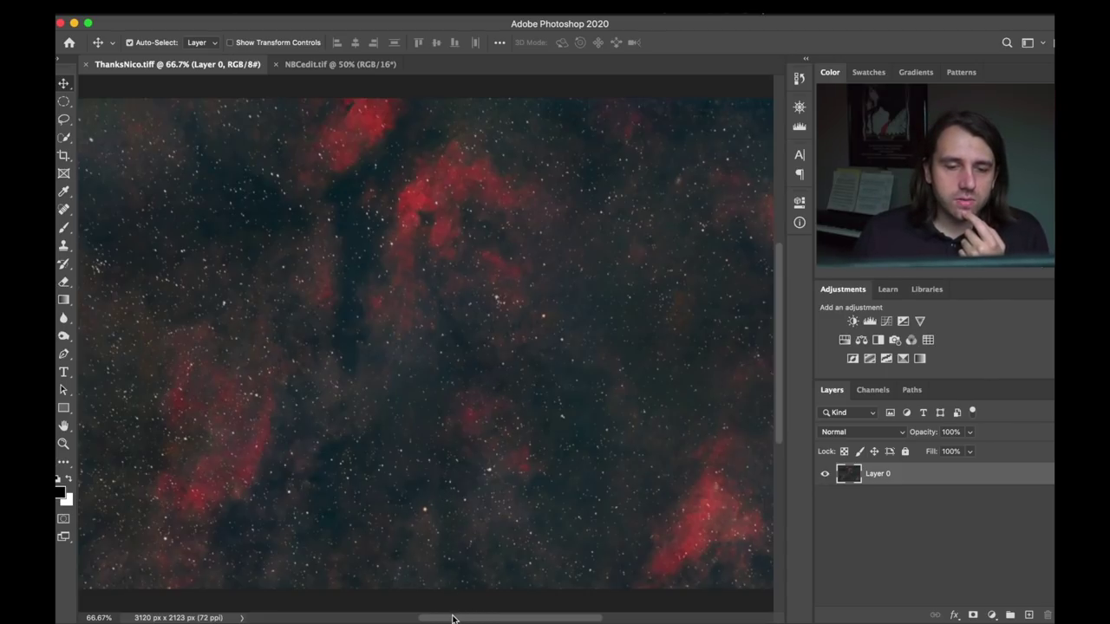
key("super")
key("super+minus")
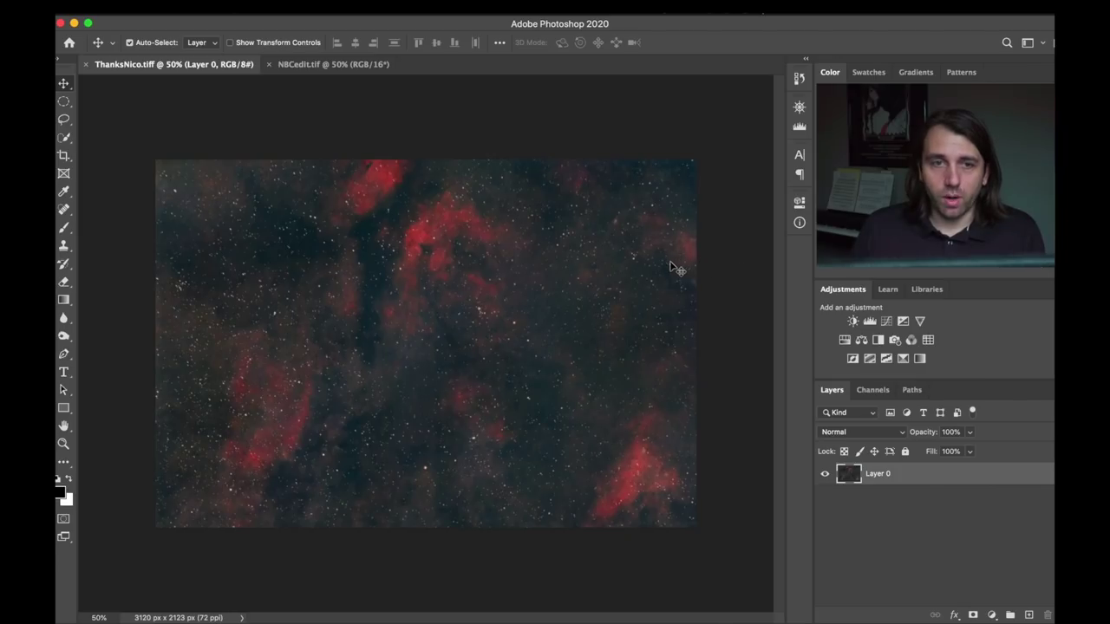
left_click(316, 67)
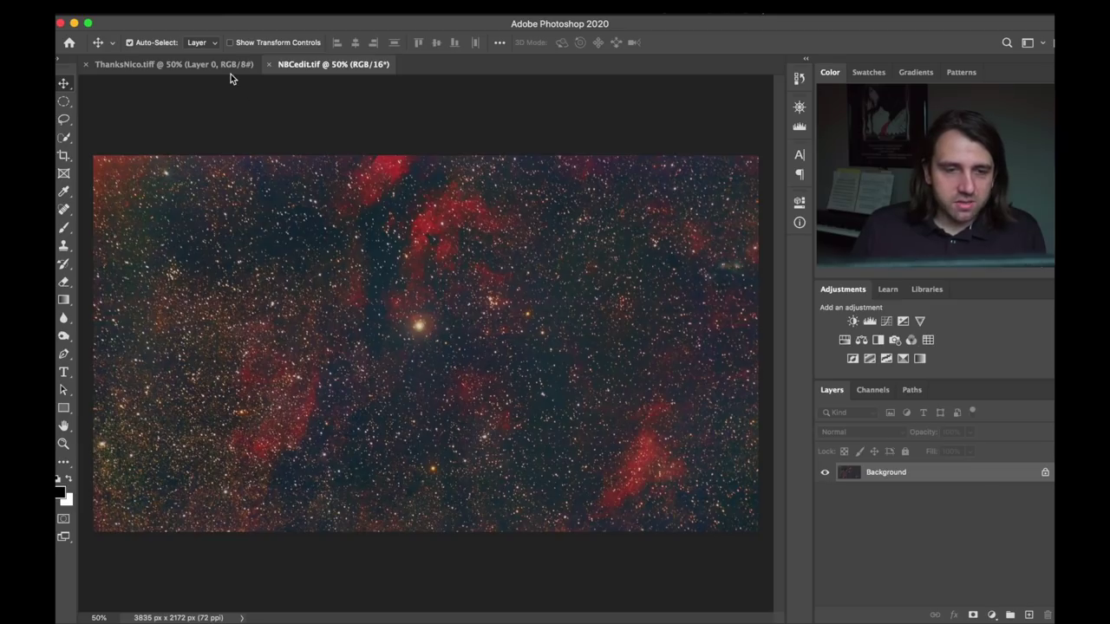
left_click(162, 63)
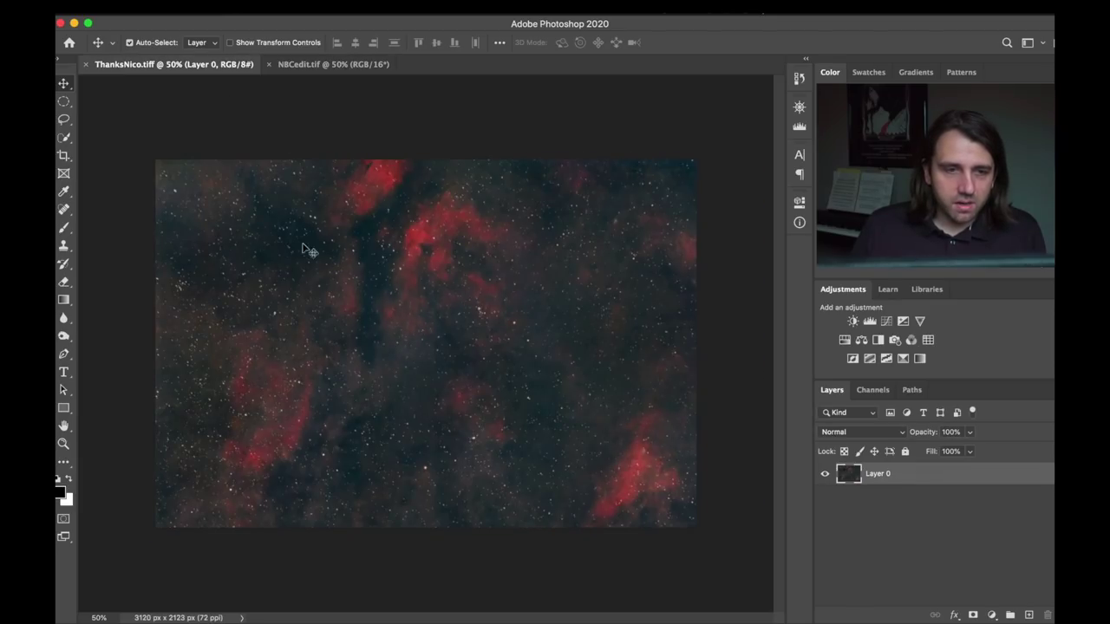
left_click(338, 65)
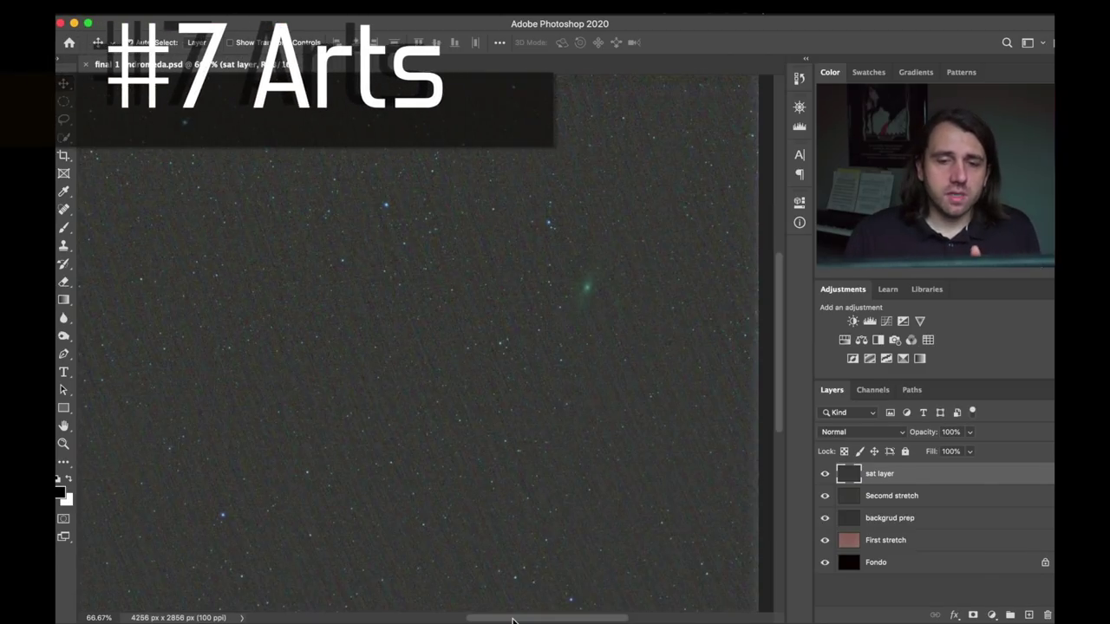
Examine the whole frame of final 1 andromeda.psd, then the noise pattern around the galaxy at 200%.
key("super+minus")
key("super+minus")
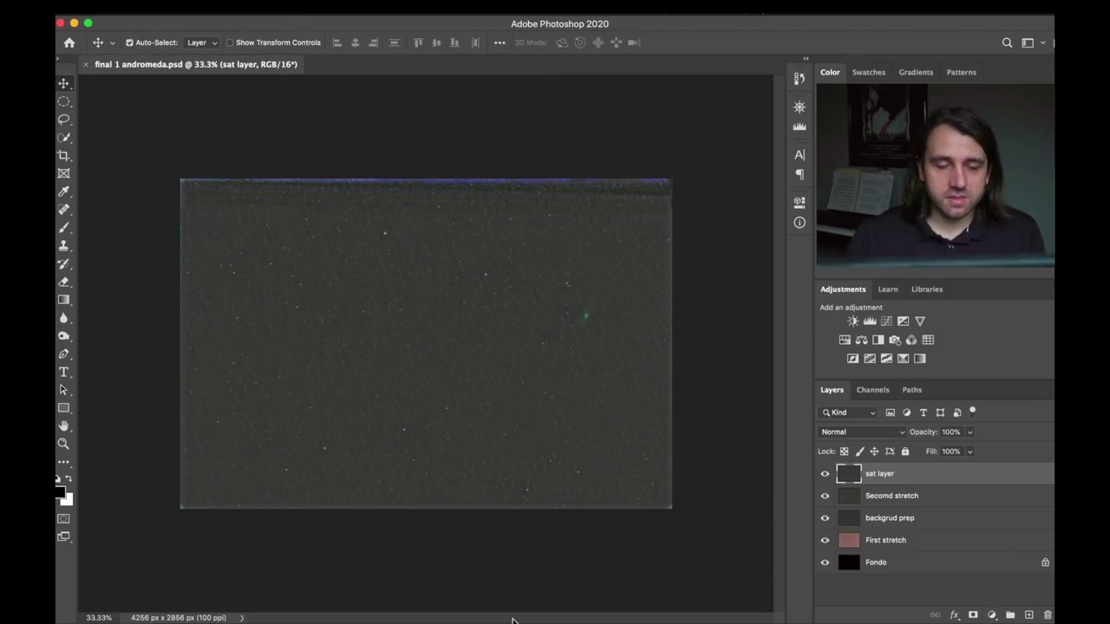
key("super+plus")
key("super+plus")
key("super+plus")
key("super+plus")
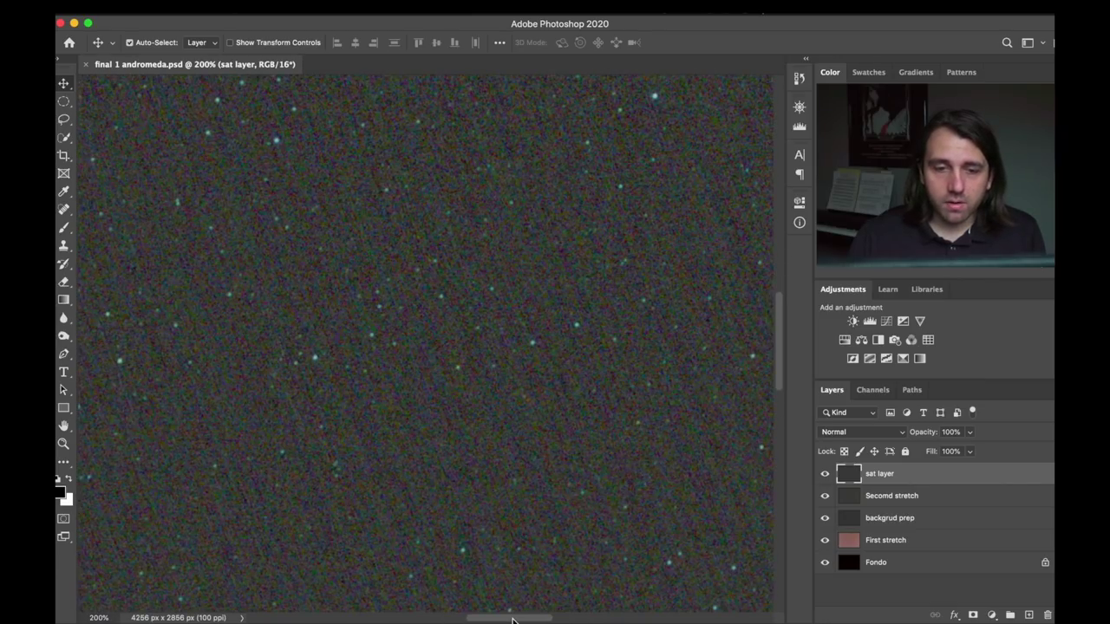
left_click_drag(507, 617, 614, 619)
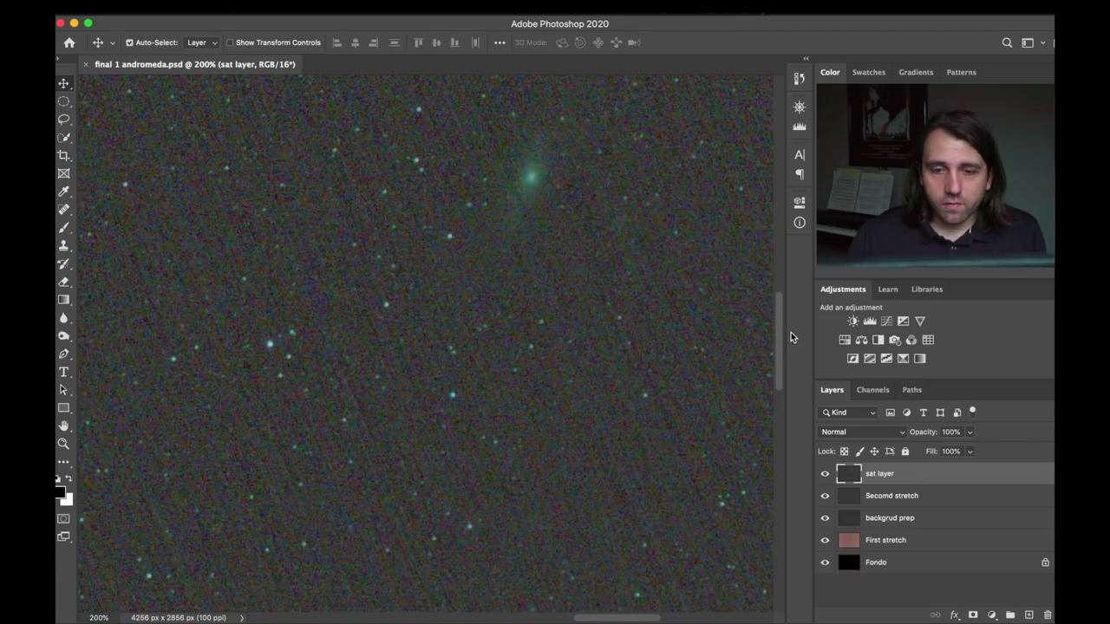
left_click_drag(782, 366, 792, 344)
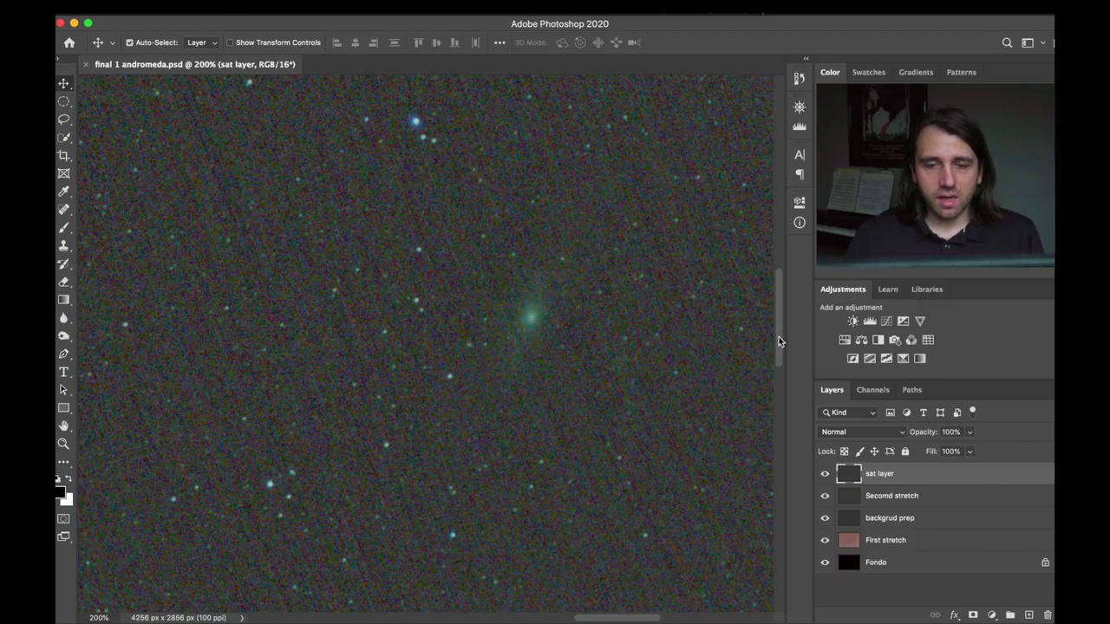
Check the background noise around the galaxy in final 1 andromeda.psd at 200%, then return to a wider view.
mouse_move(777, 341)
left_mouse_down()
mouse_move(780, 433)
mouse_move(784, 336)
left_mouse_up()
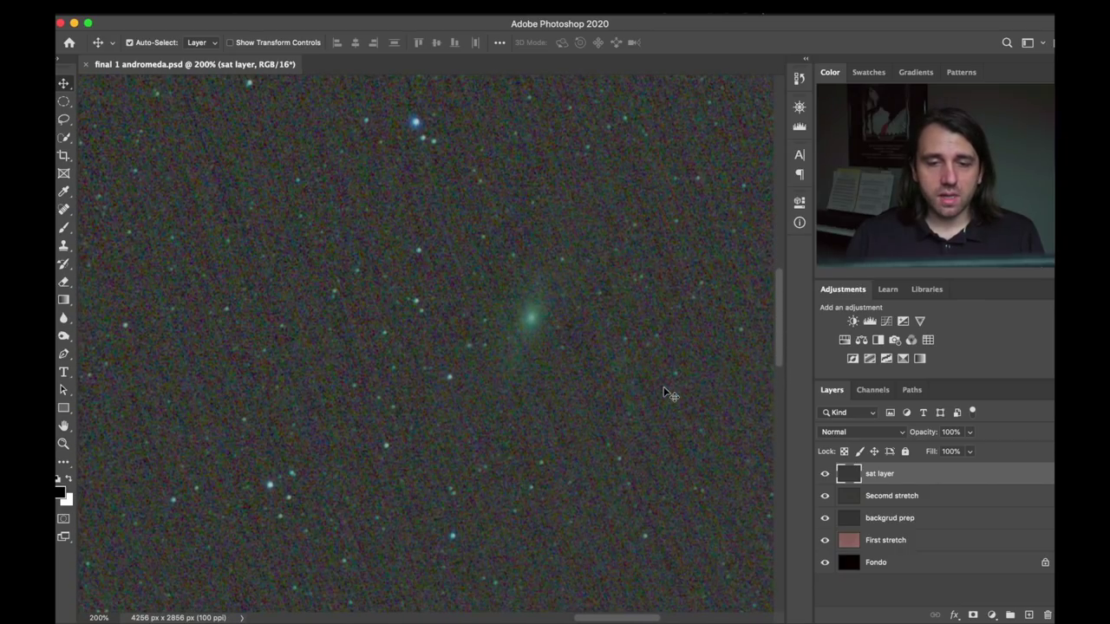
key("super")
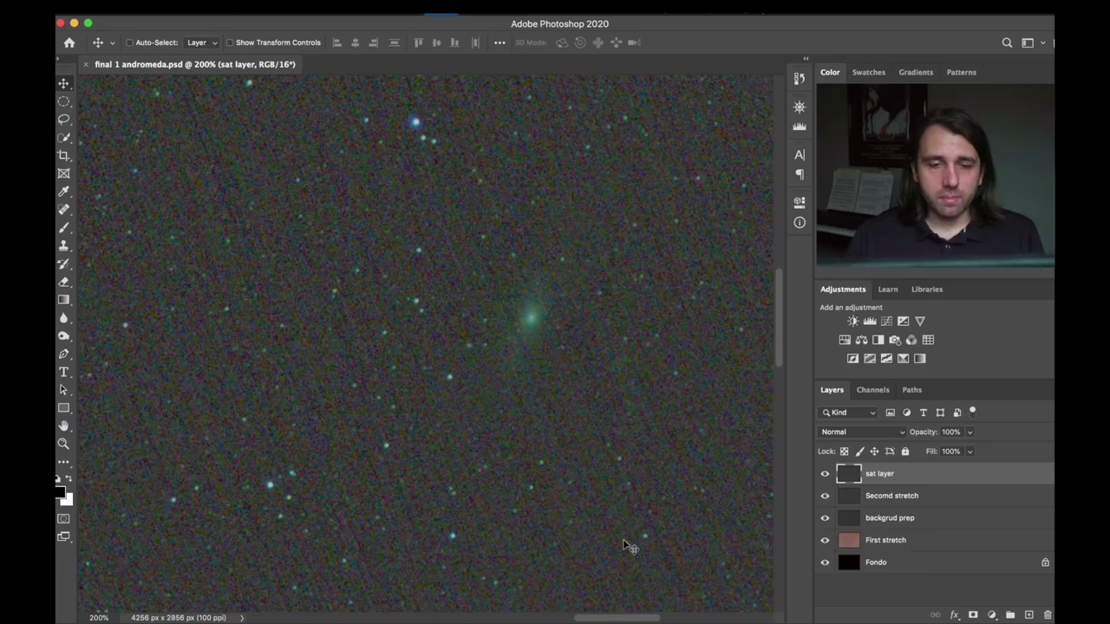
key("super+minus")
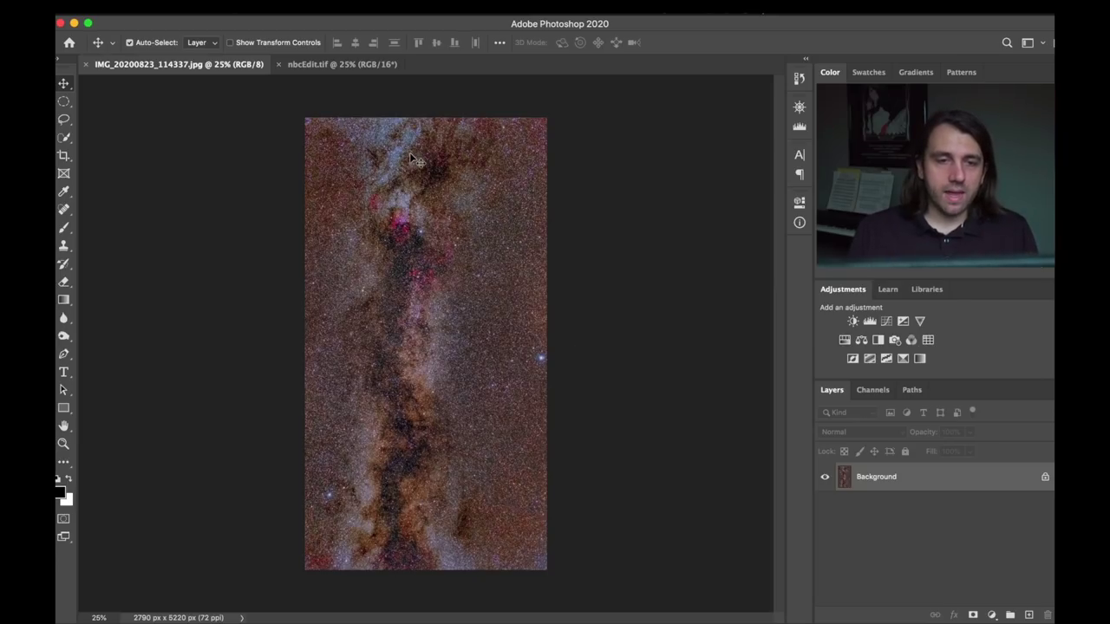
Compare the Milky Way contrast and star prominence between IMG_20200823_114337.jpg and nbcEdit.tif at 25%.
left_click(364, 66)
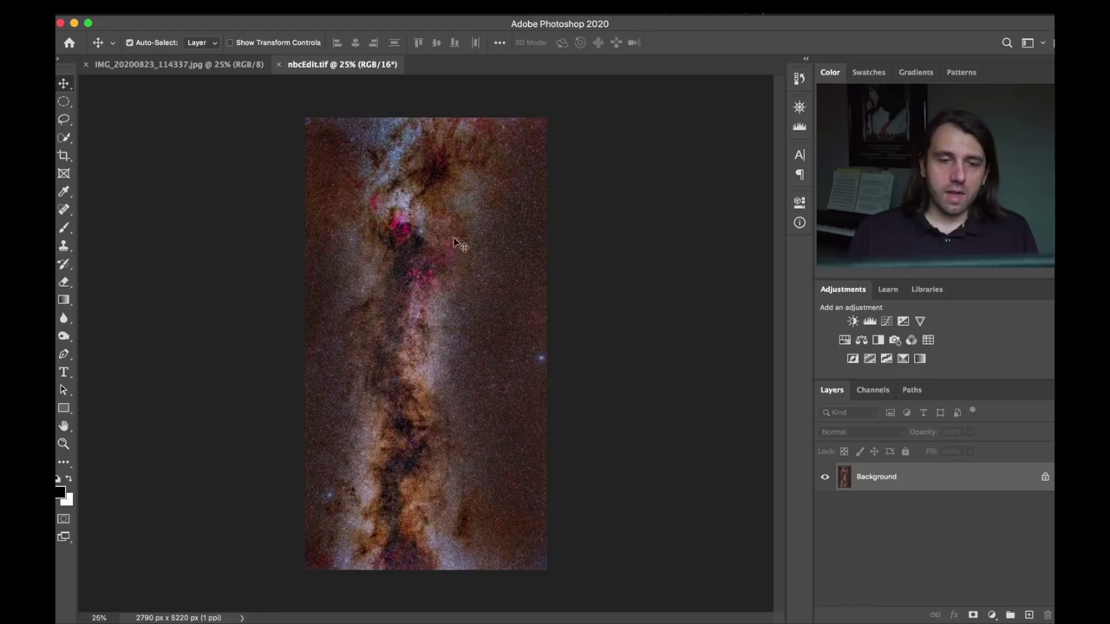
left_click(219, 67)
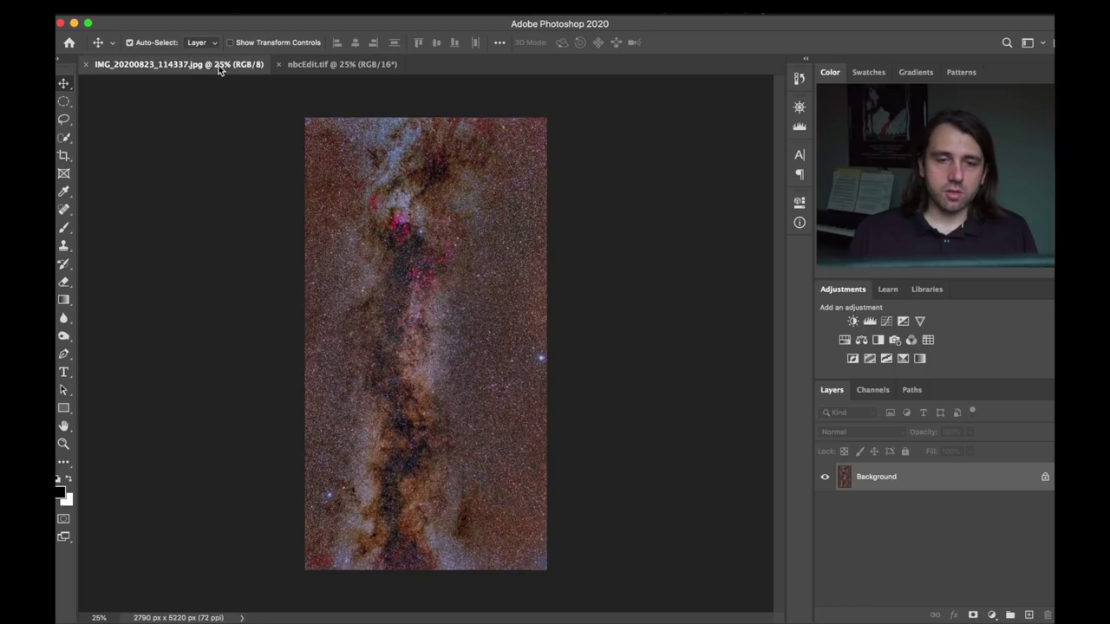
left_click(319, 69)
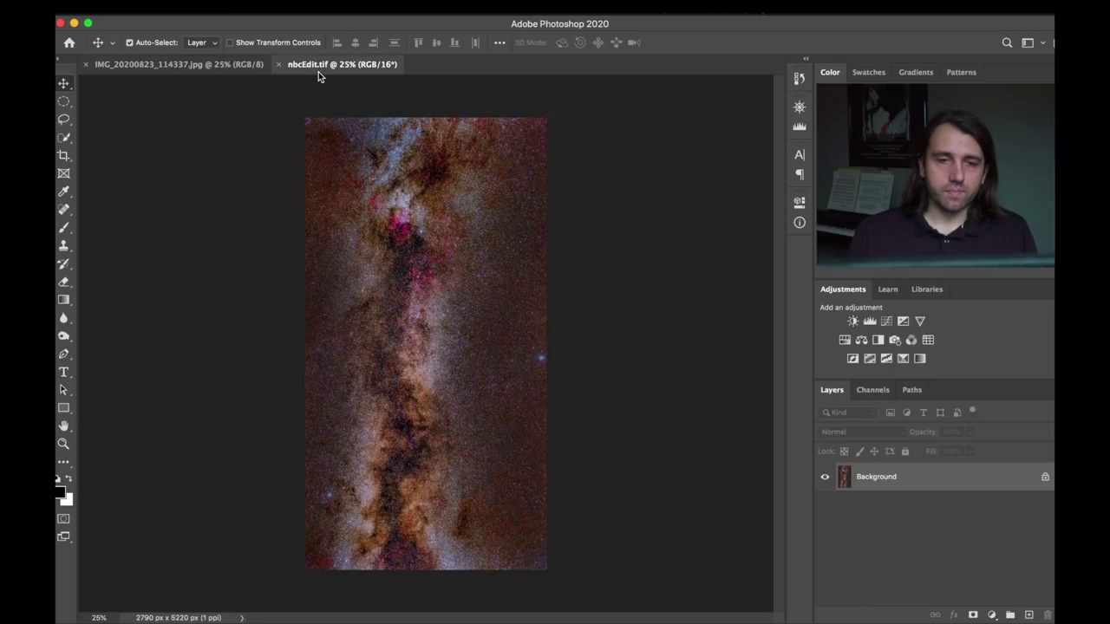
left_click(201, 66)
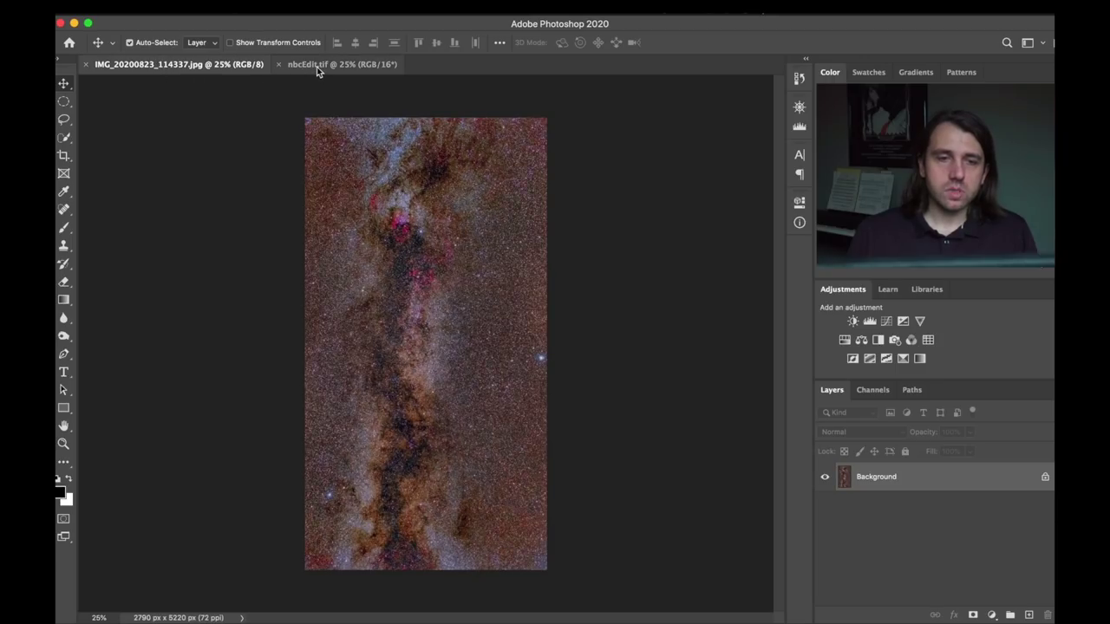
left_click(319, 69)
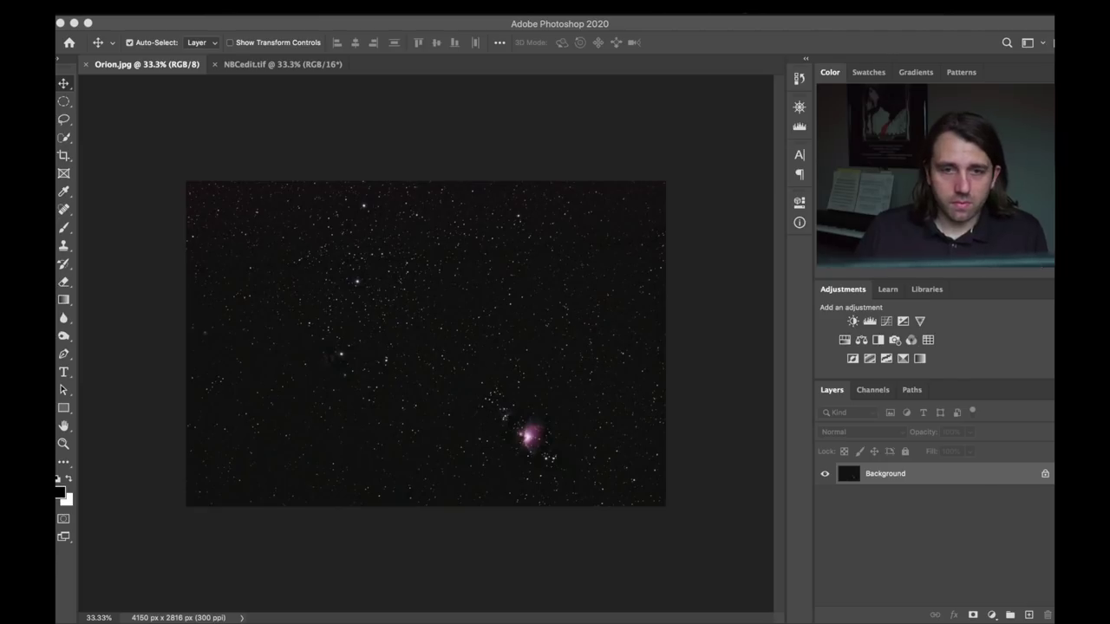
Examine the star shapes and colours in the central star field of Orion.jpg at 200%.
left_click(628, 121)
key("super+equal")
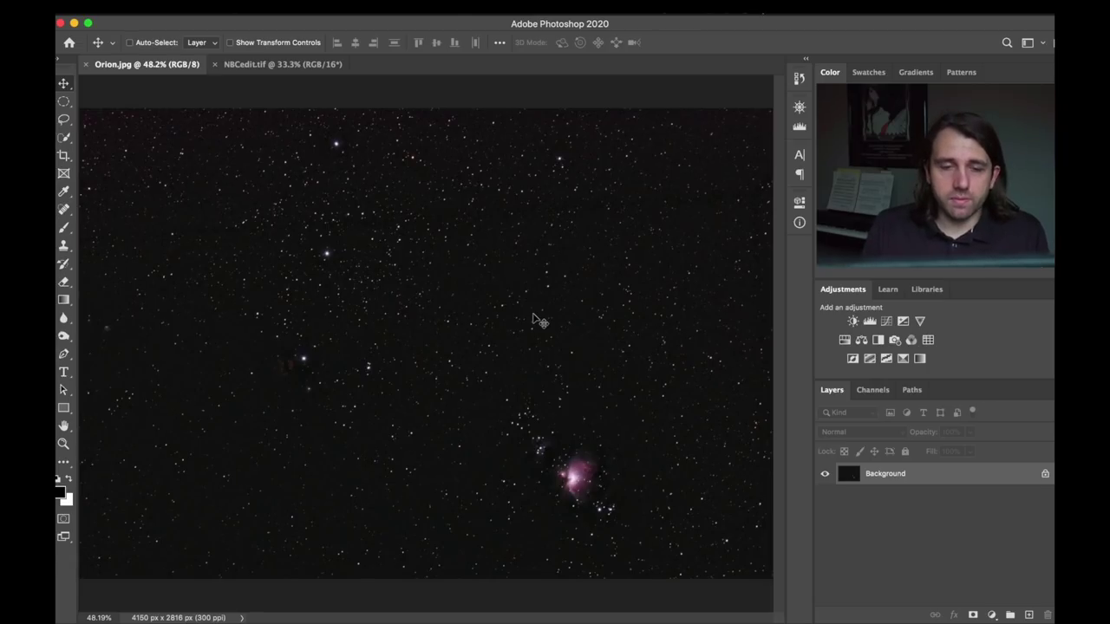
key("super+equal")
key("super+equal")
key("super+equal")
key("super+equal")
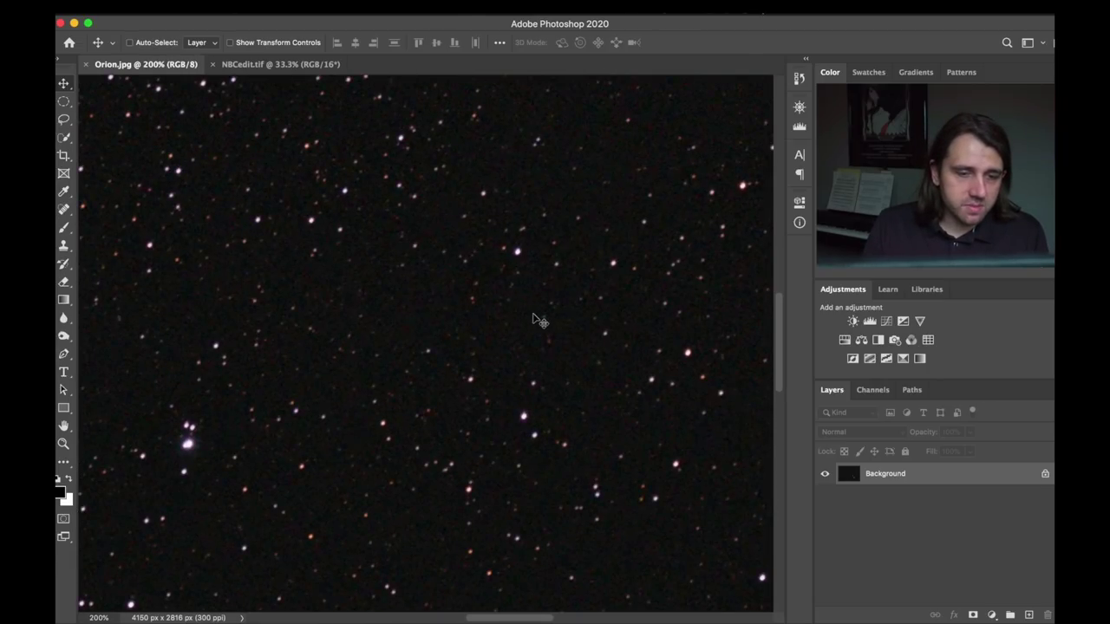
Review Orion.jpg's wider field around the nebula at 50%, then switch to NBCedit.tif for comparison.
key("super+minus")
key("super+minus")
key("super+minus")
key("super+minus")
key("super+minus")
key("super+minus")
key("super+minus")
key("super+equal")
key("super+equal")
key("super+equal")
key("super+equal")
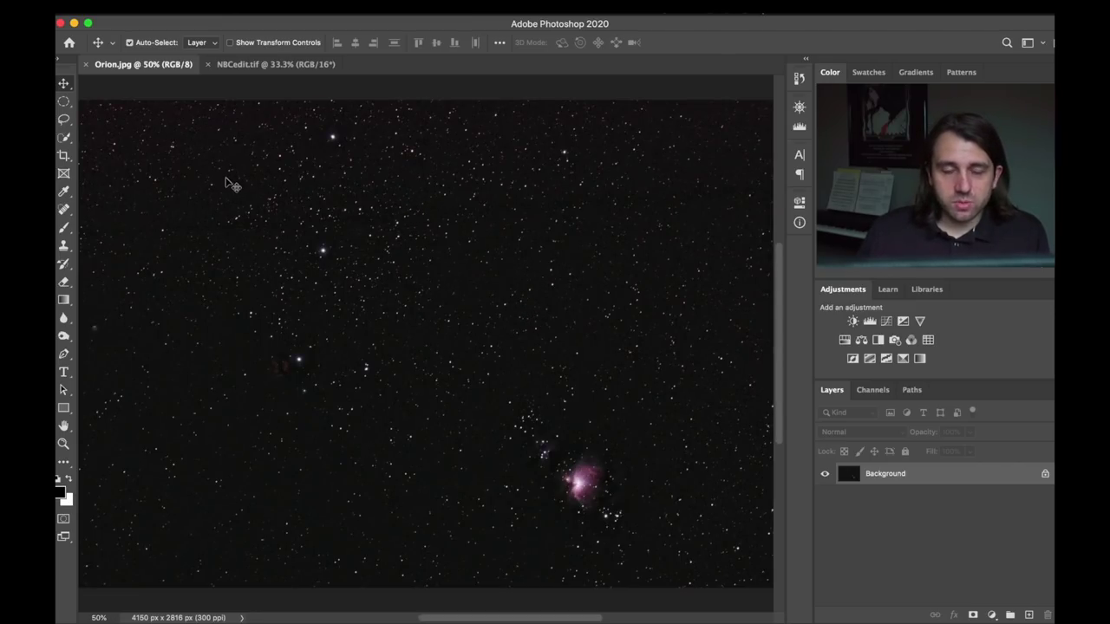
left_click(262, 65)
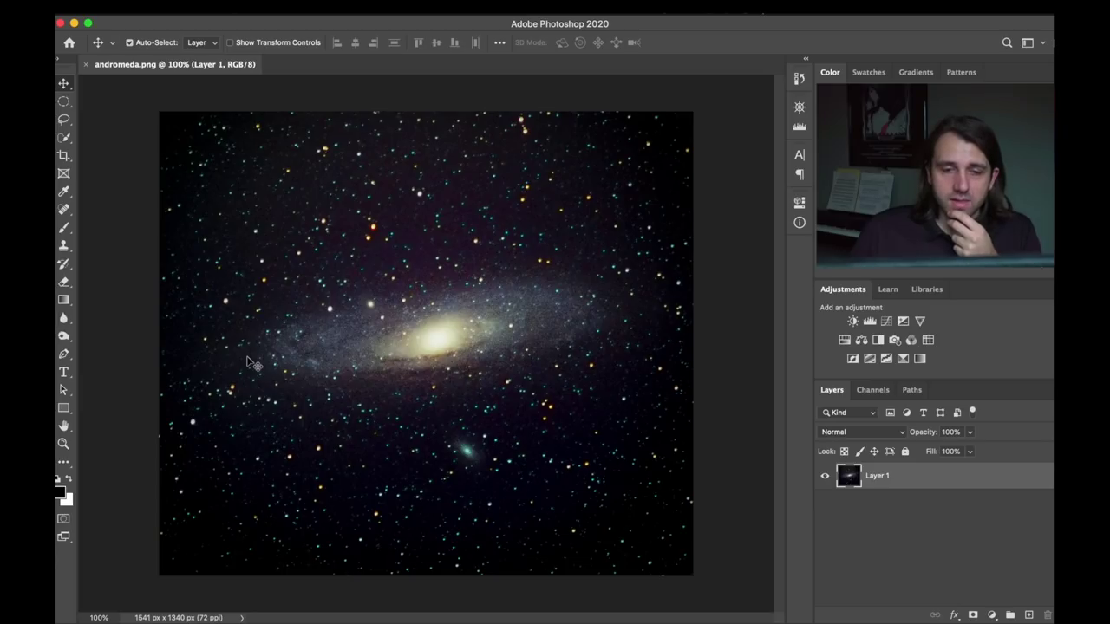
Examine the galaxy in andromeda.png at 100% and 200%, then its core at 300%.
key("ctrl+plus")
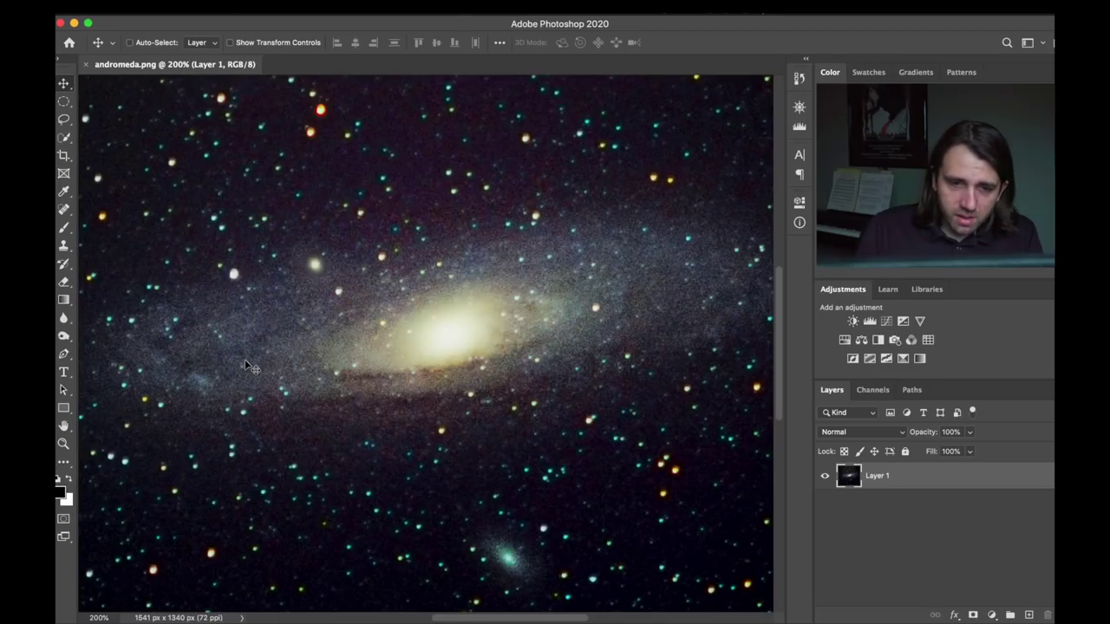
key("ctrl+minus")
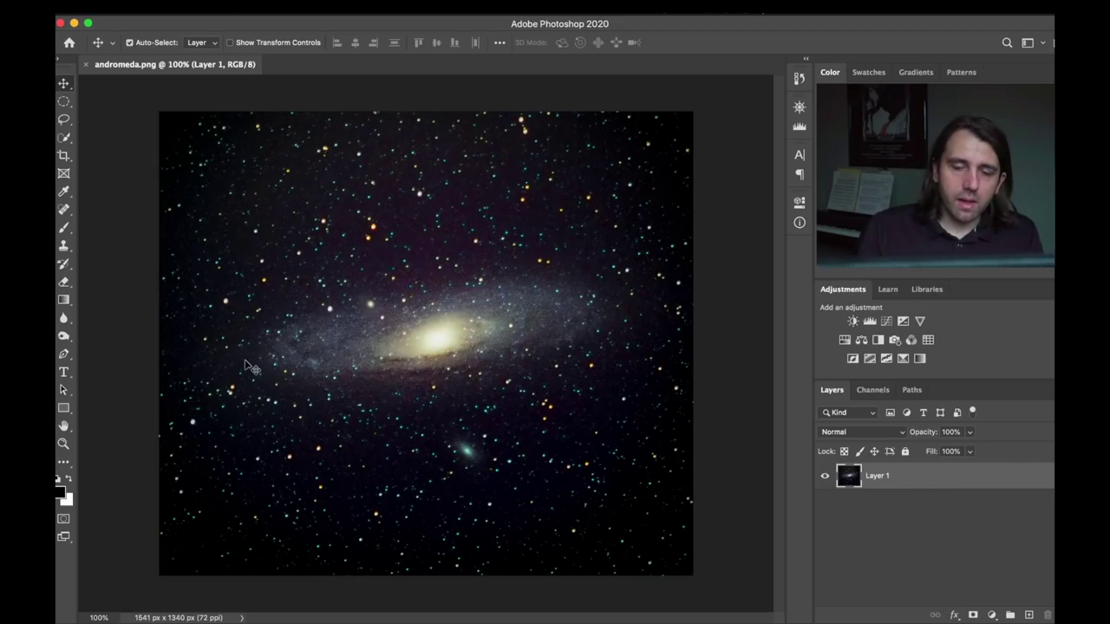
key("ctrl+plus")
key("ctrl+plus")
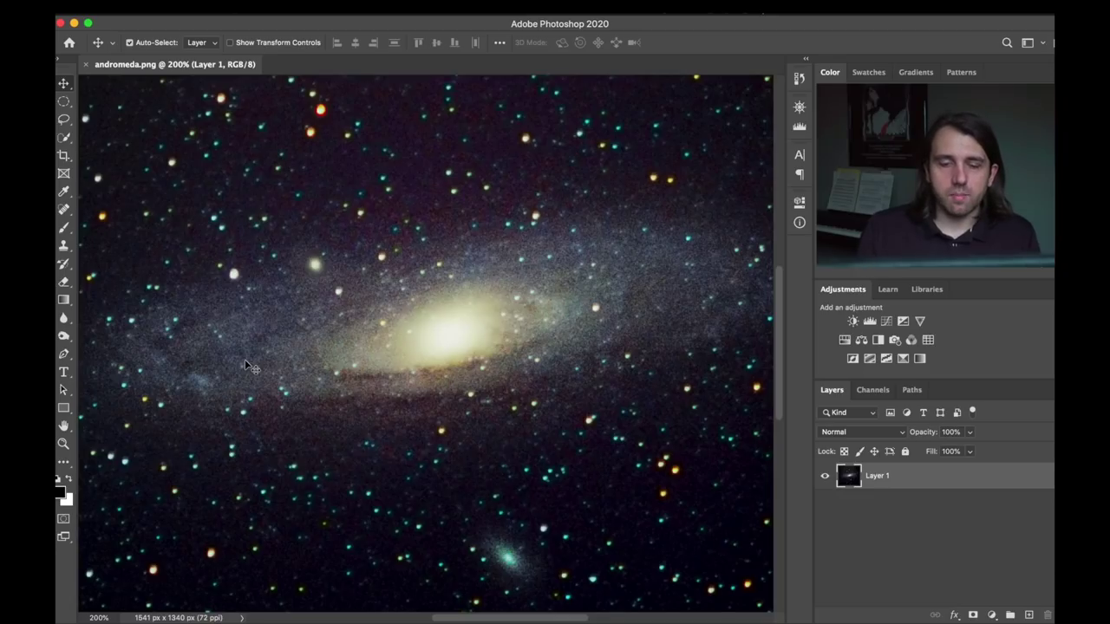
key("super+minus")
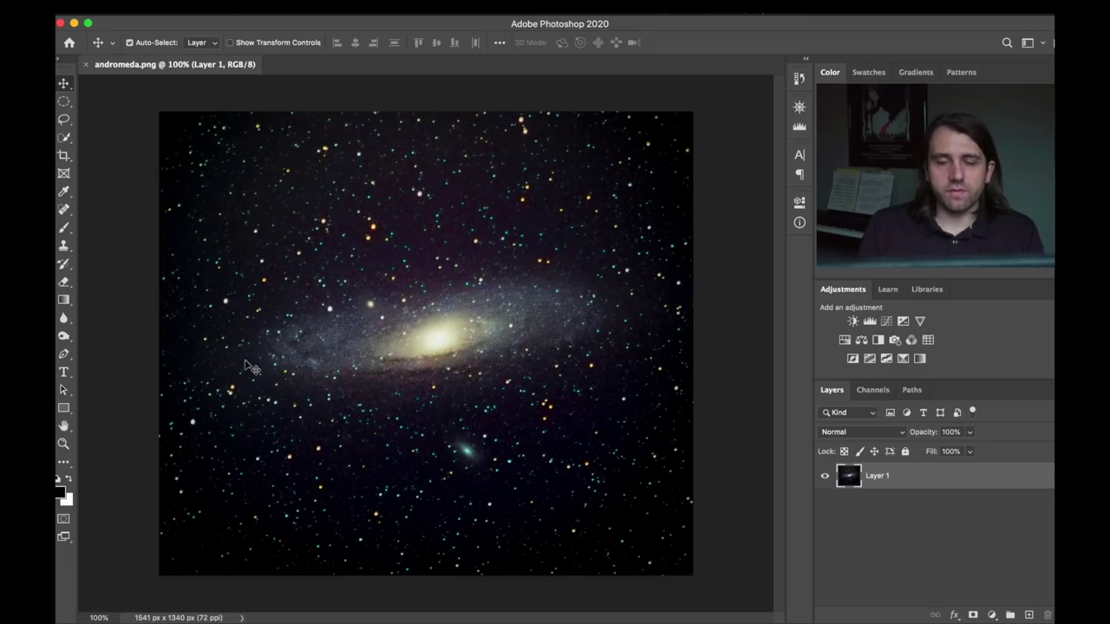
key("super+plus")
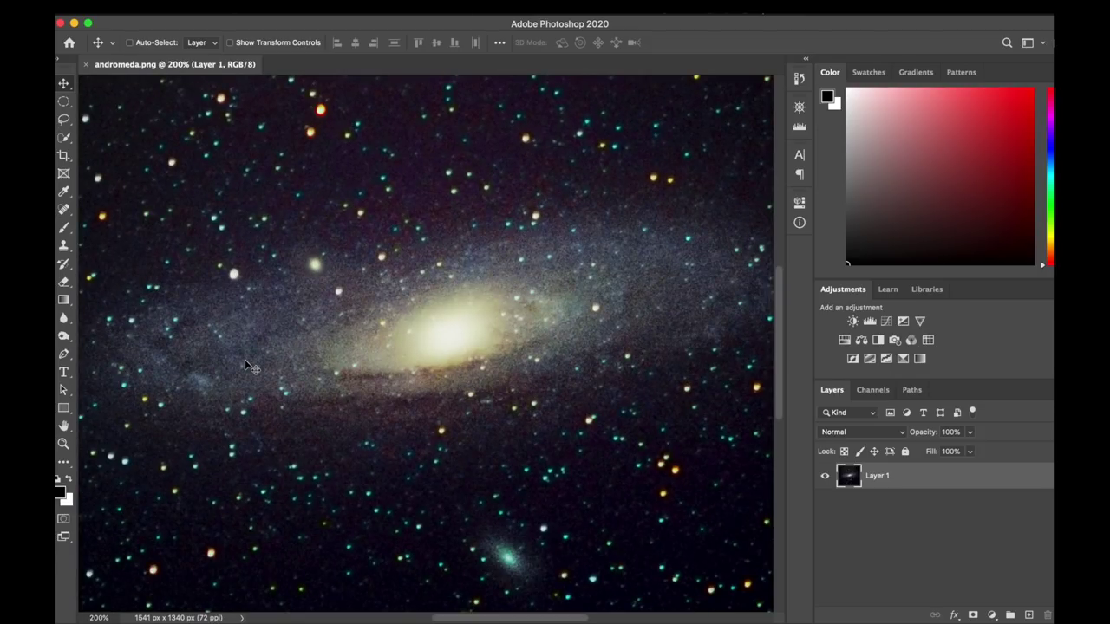
key("super+plus")
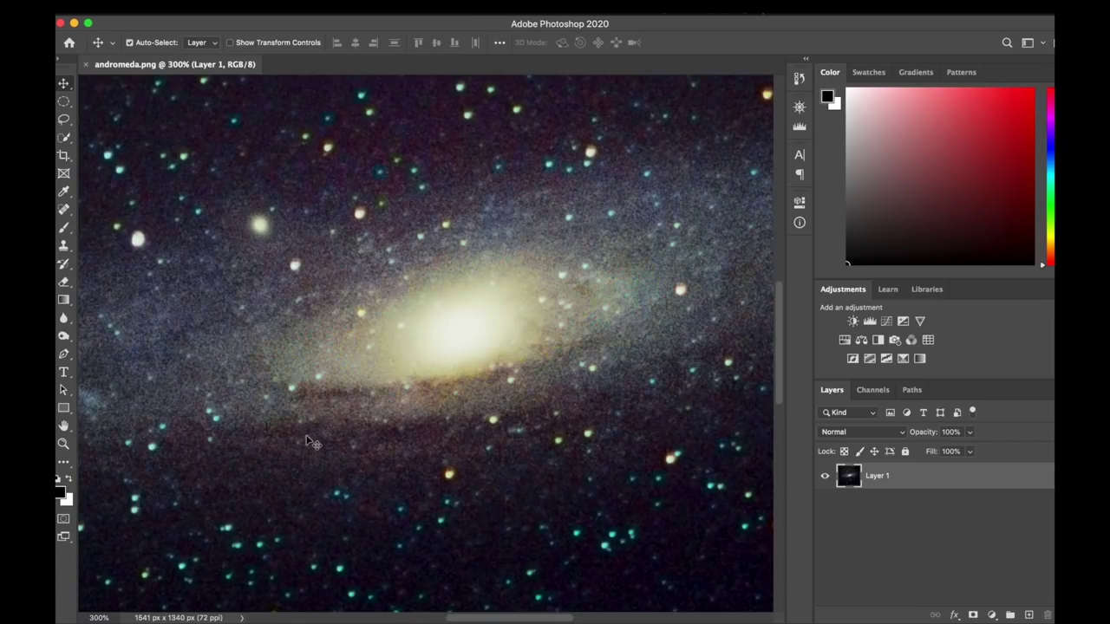
Inspect the star shapes and colours around the galaxy and its small companion in andromeda.png at 300%.
scroll(307, 443, "down", 5)
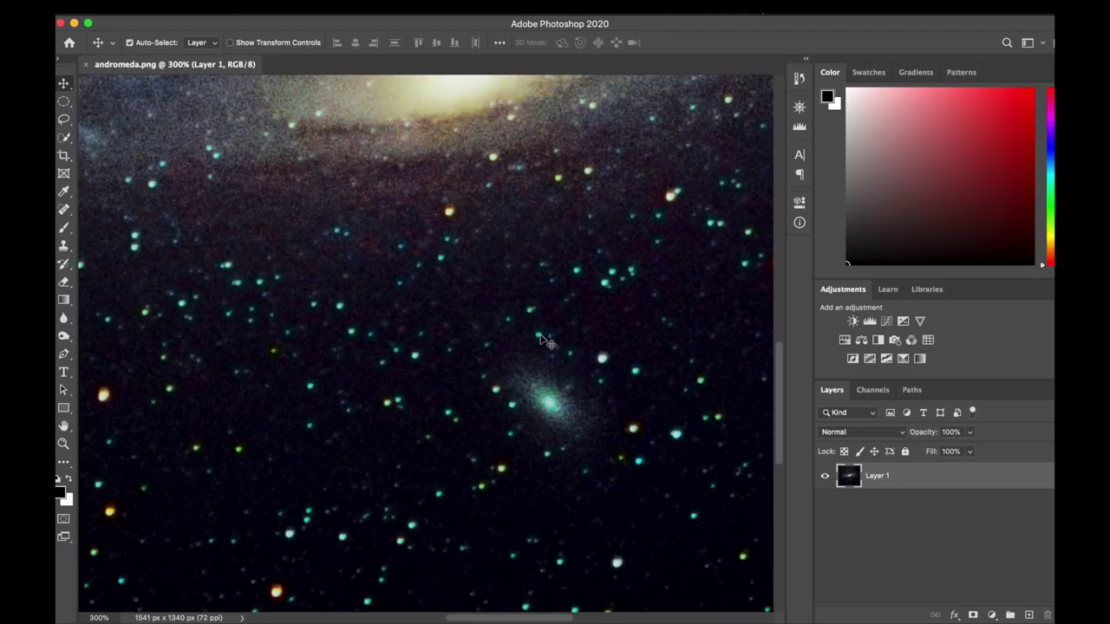
scroll(540, 340, "down", 5)
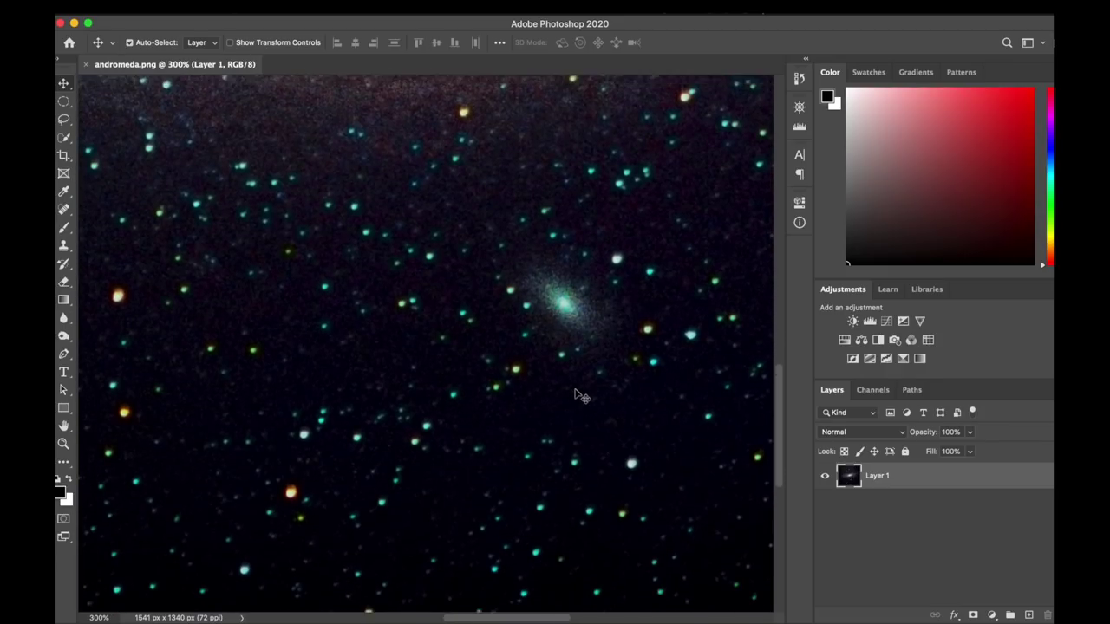
scroll(578, 396, "up", 10)
scroll(388, 199, "up", 2)
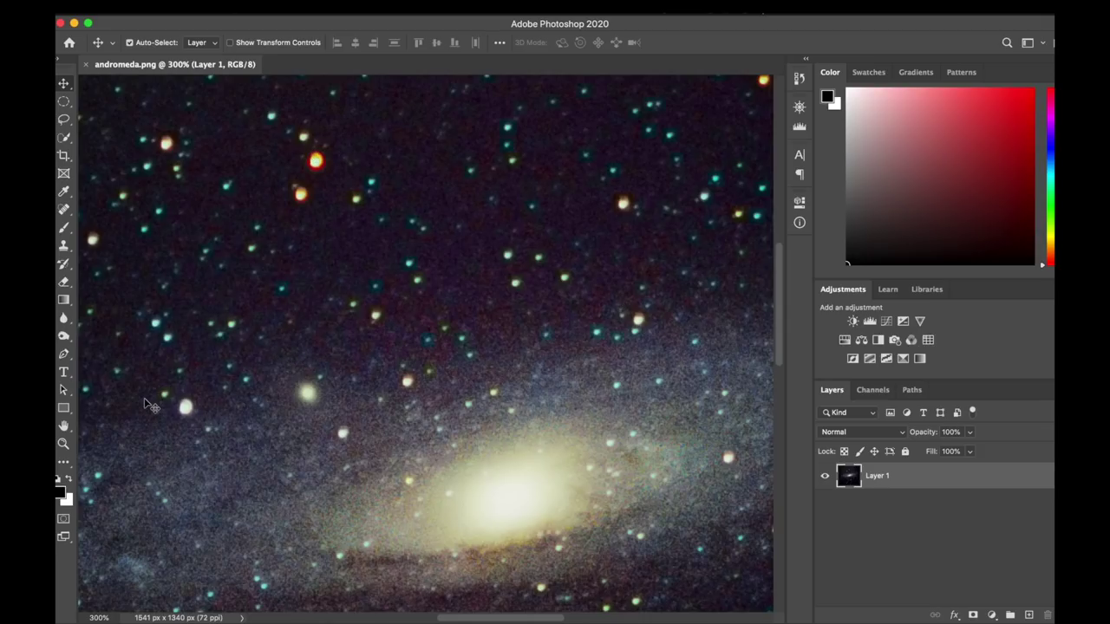
scroll(151, 404, "left", 6)
scroll(151, 404, "up", 2)
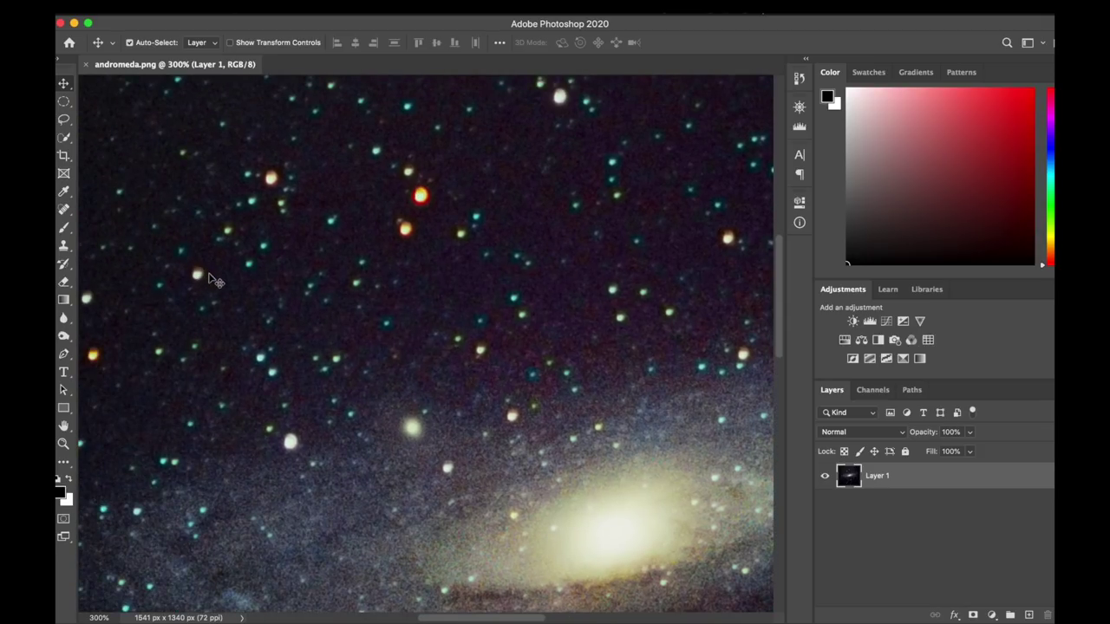
scroll(276, 336, "down", 15)
scroll(275, 337, "left", 2)
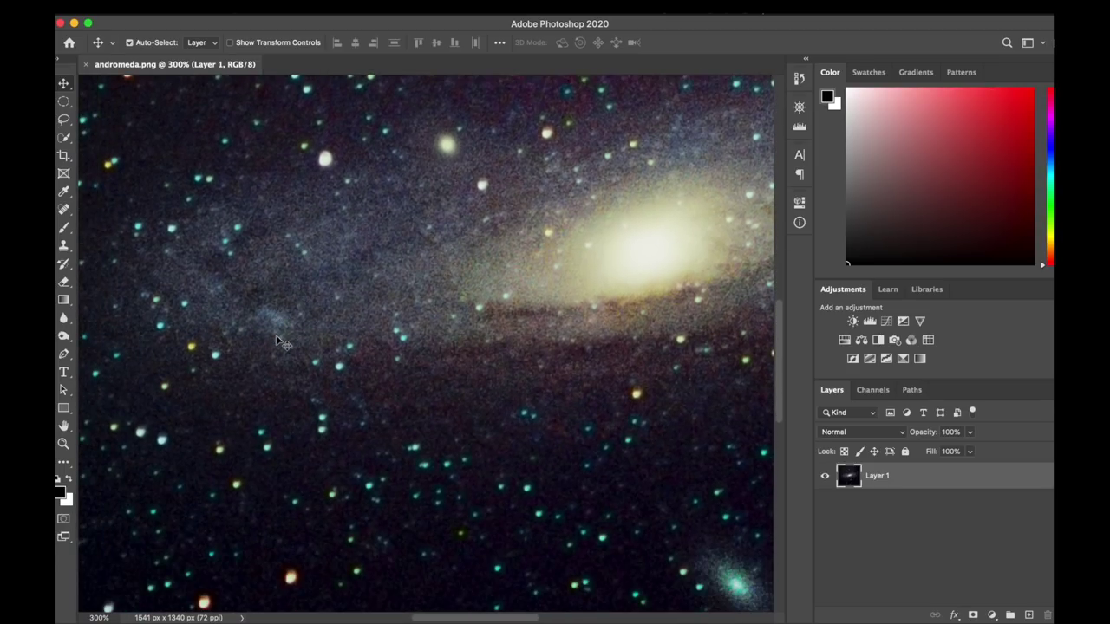
scroll(275, 338, "left", 14)
scroll(276, 341, "down", 20)
scroll(276, 341, "right", 13)
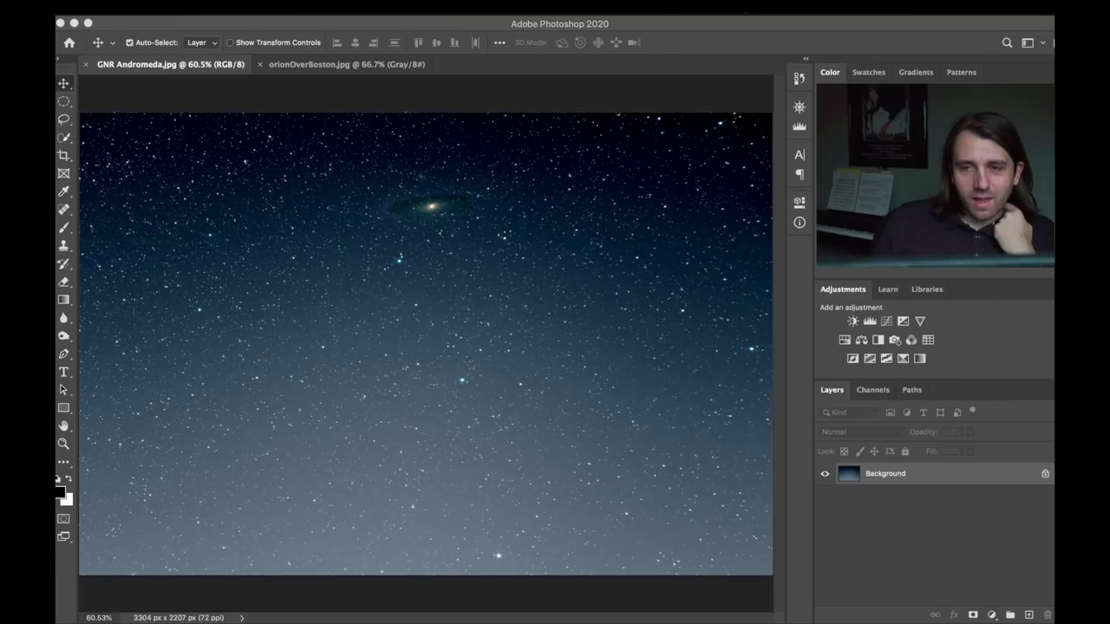
View the skyline composite orionOverBoston.jpg as a comparison, then return to GNR Andromeda.jpg.
left_click(342, 85)
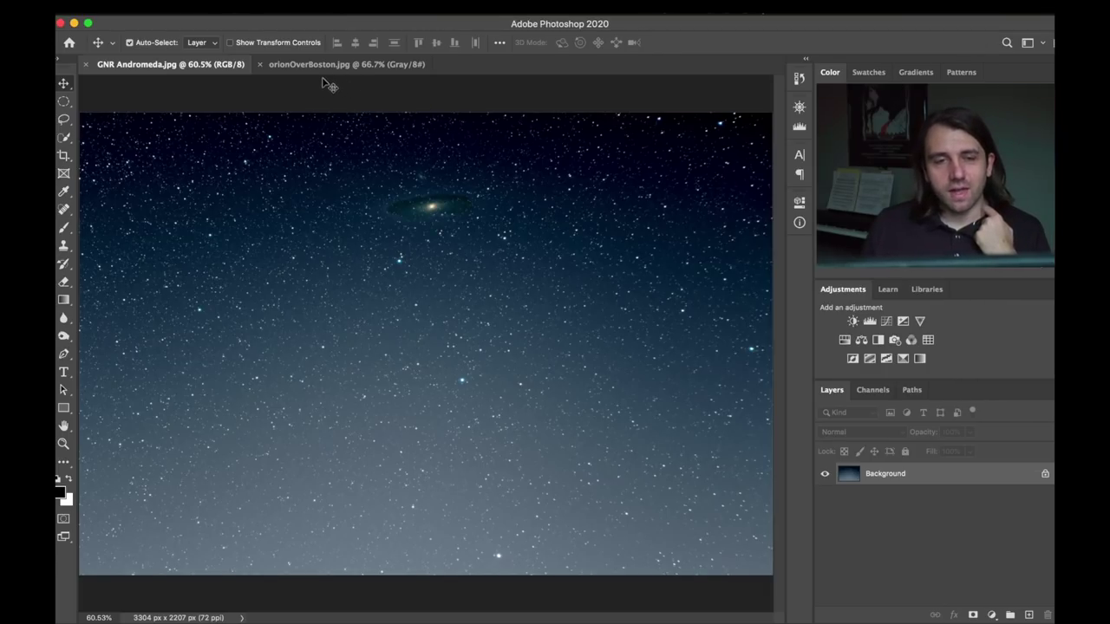
left_click(321, 67)
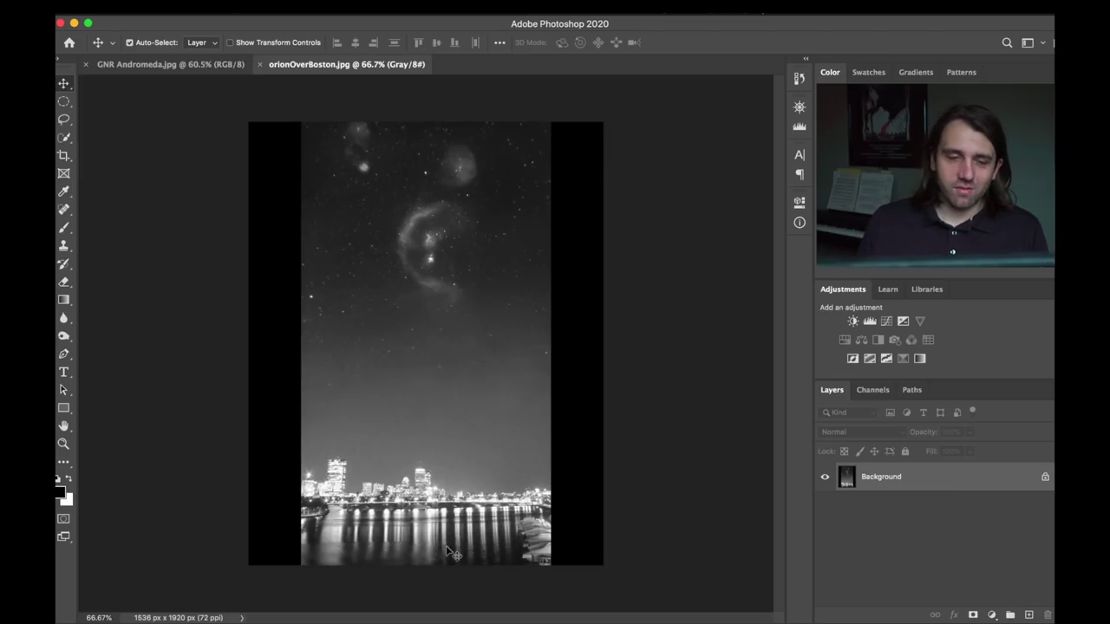
left_click(160, 64)
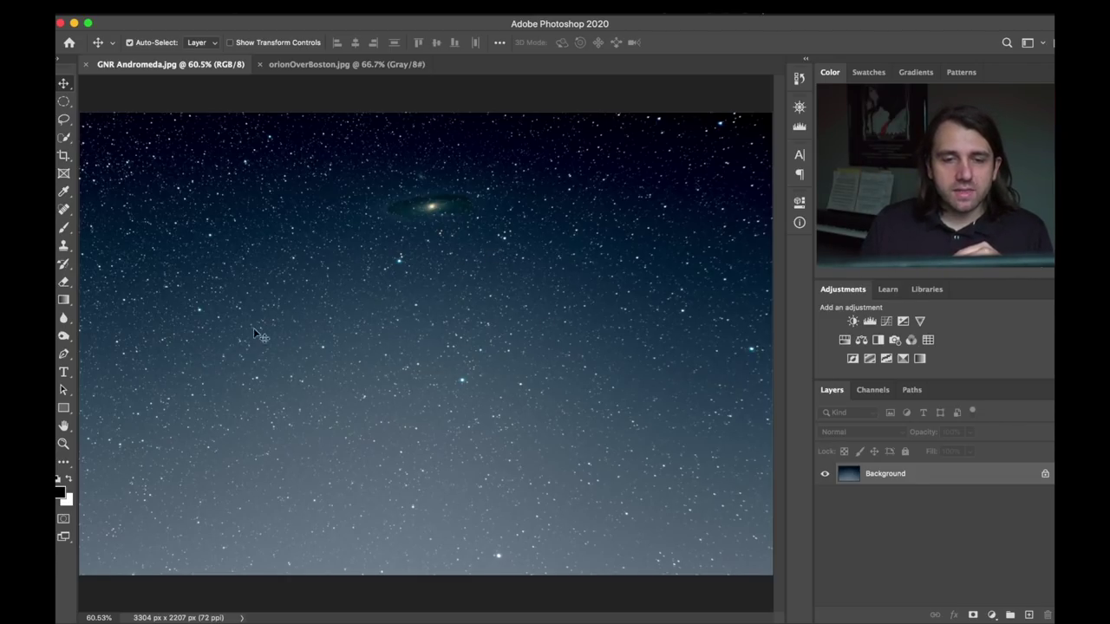
Examine the dark masked area around the galaxy in GNR Andromeda.jpg at 200% and 300%.
key("super+plus")
key("super+plus")
key("super+plus")
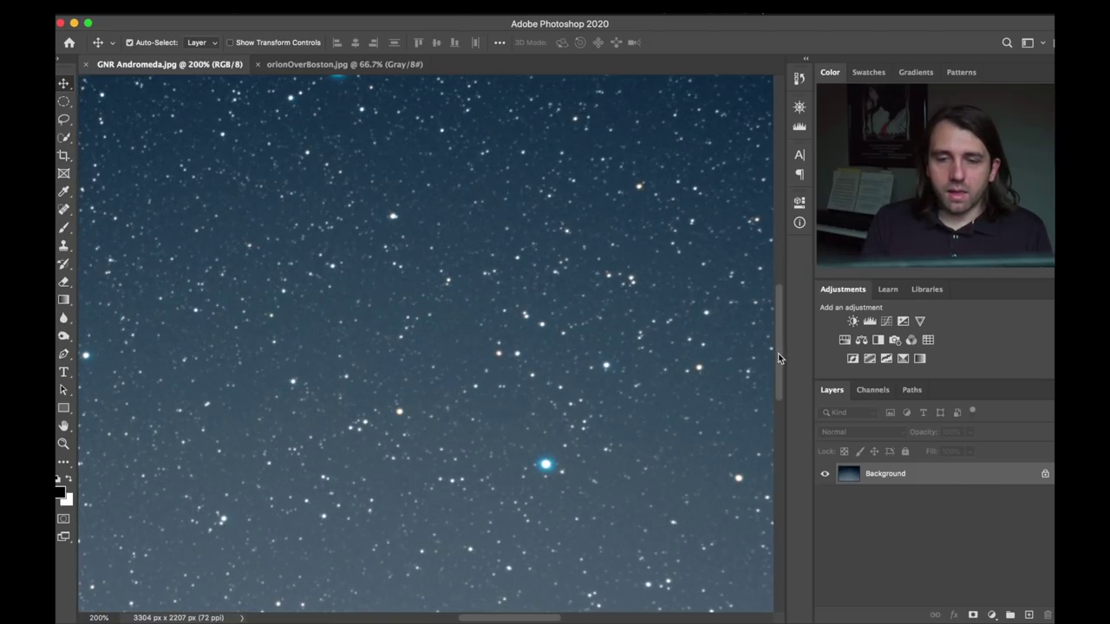
left_click_drag(778, 356, 775, 280)
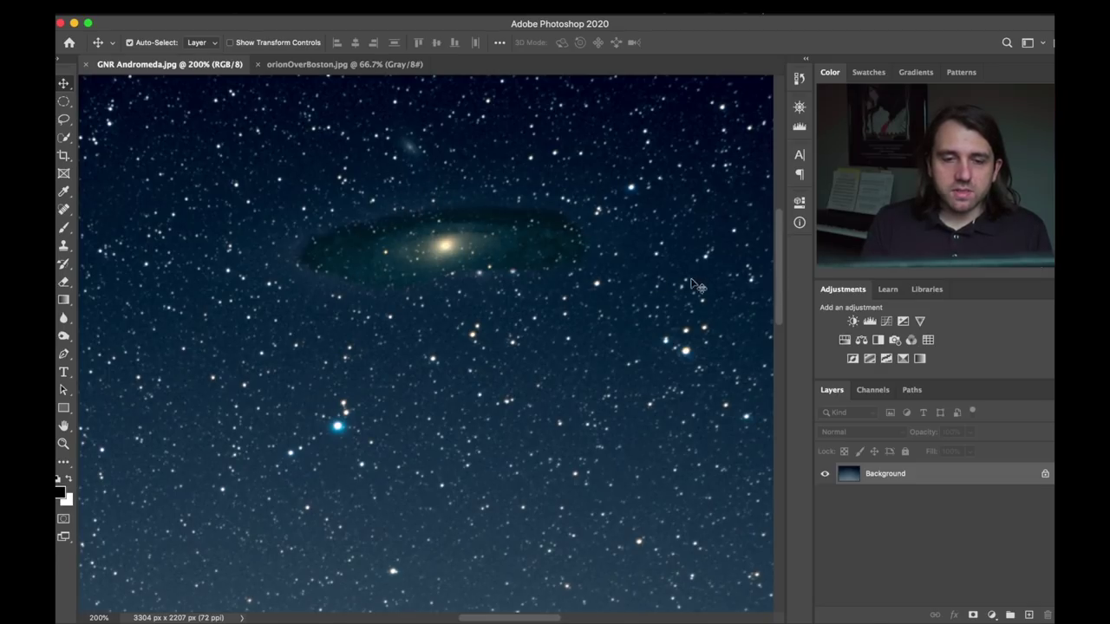
key("super+plus")
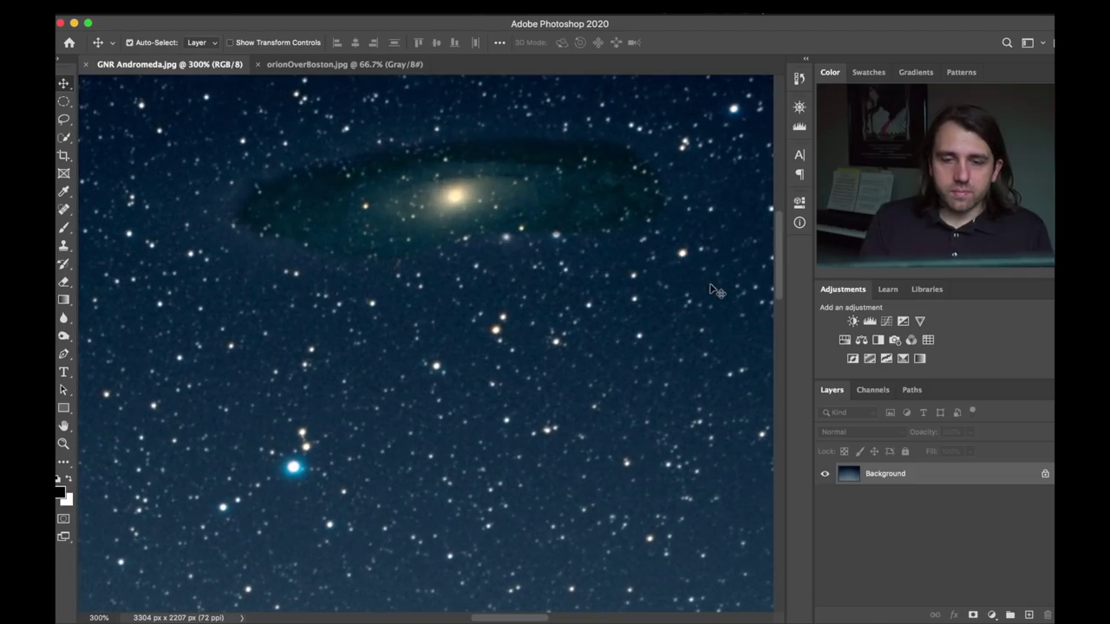
left_click_drag(780, 295, 780, 279)
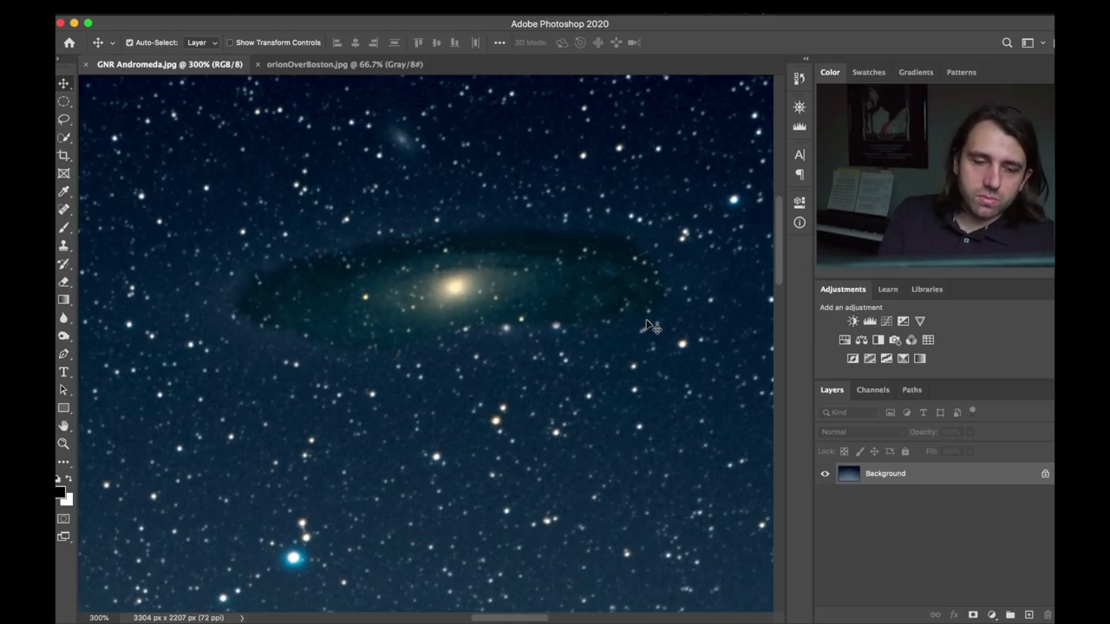
Review how the galaxy blends into the surrounding sky of GNR Andromeda.jpg at 100%, then zoom back in.
key("super+minus")
key("super+minus")
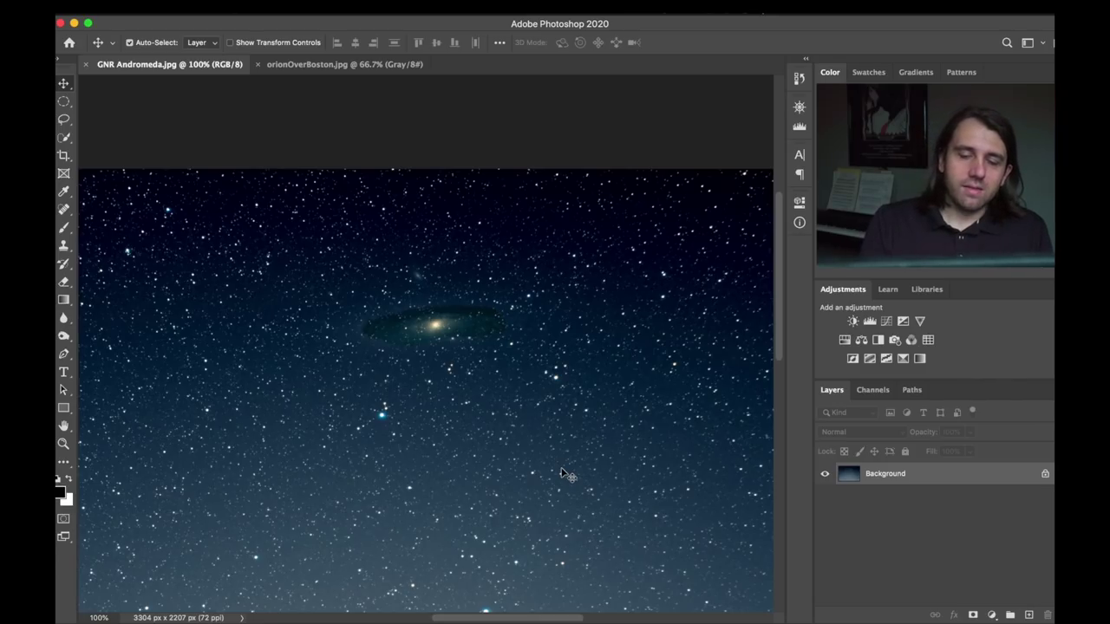
key("super+plus")
key("super+plus")
key("super+plus")
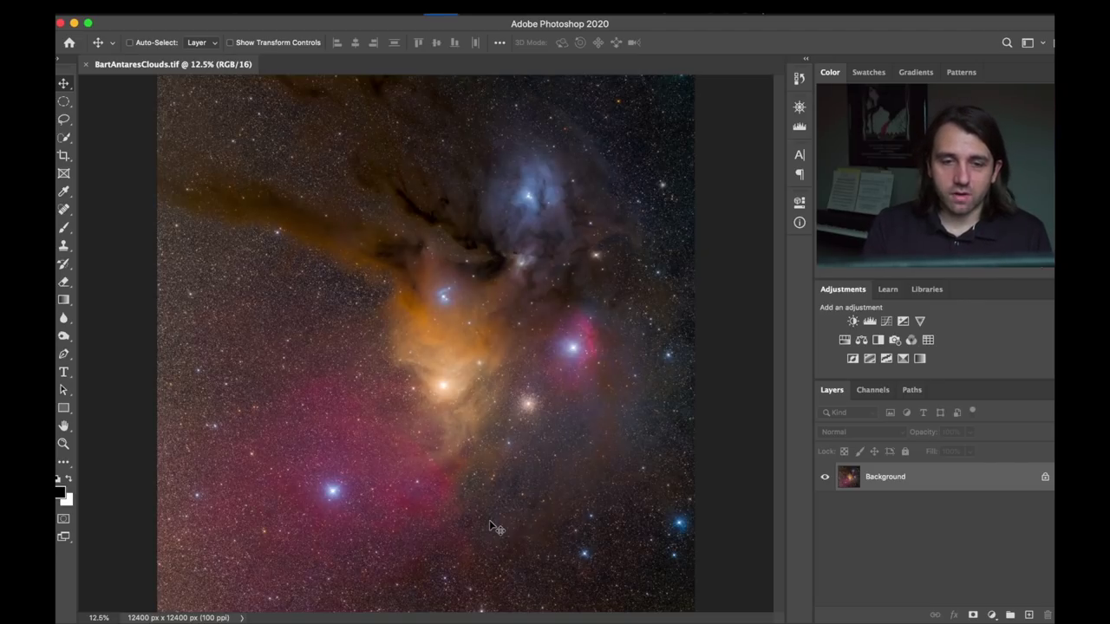
Examine the nebula core in BartAntaresClouds.tif at 33.3%, then the dense star field beside it at 50%.
key("super+equal")
key("super+equal")
key("super+equal")
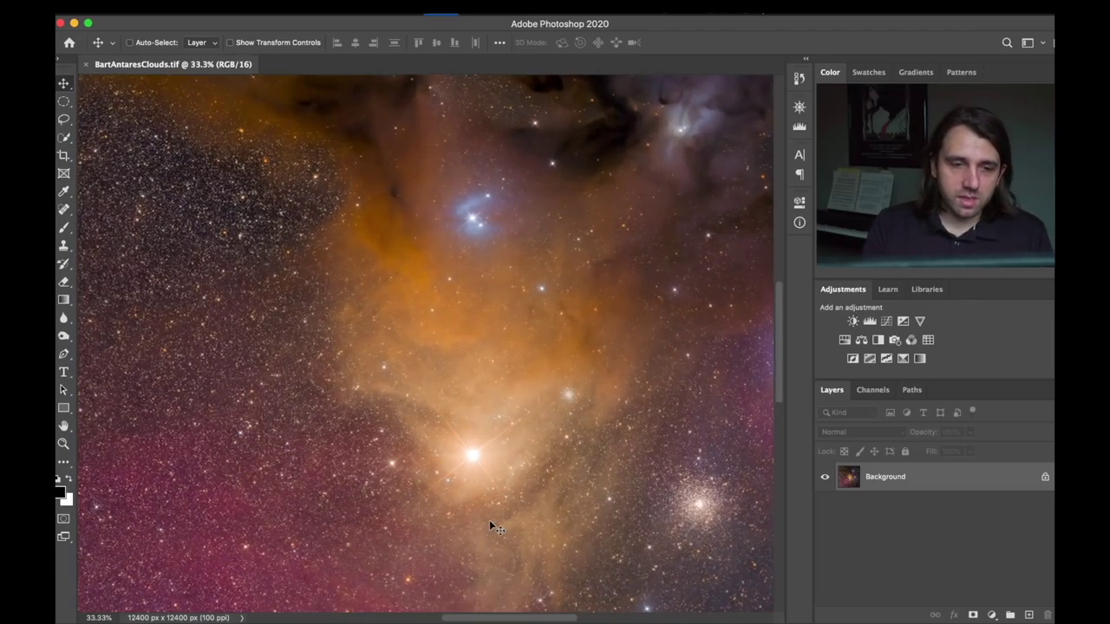
key("super+equal")
scroll(431, 503, "left", 10)
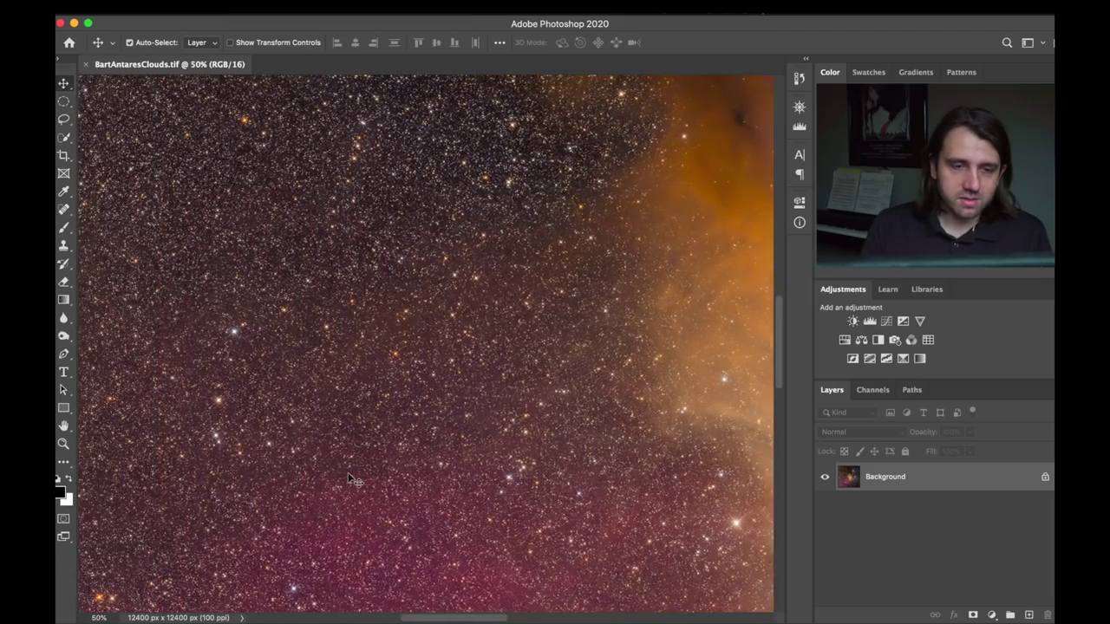
Examine the dense star fields and dark dust lanes along the upper part of BartAntaresClouds.tif at 50%.
scroll(348, 477, "left", 2)
scroll(347, 478, "up", 10)
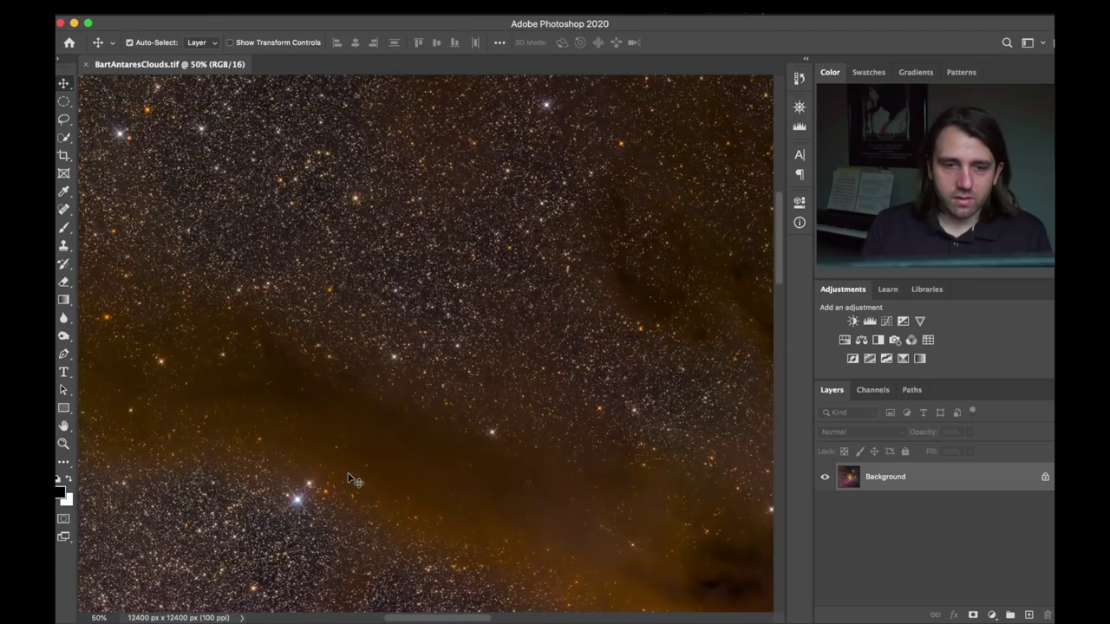
scroll(348, 478, "up", 10)
scroll(348, 477, "left", 5)
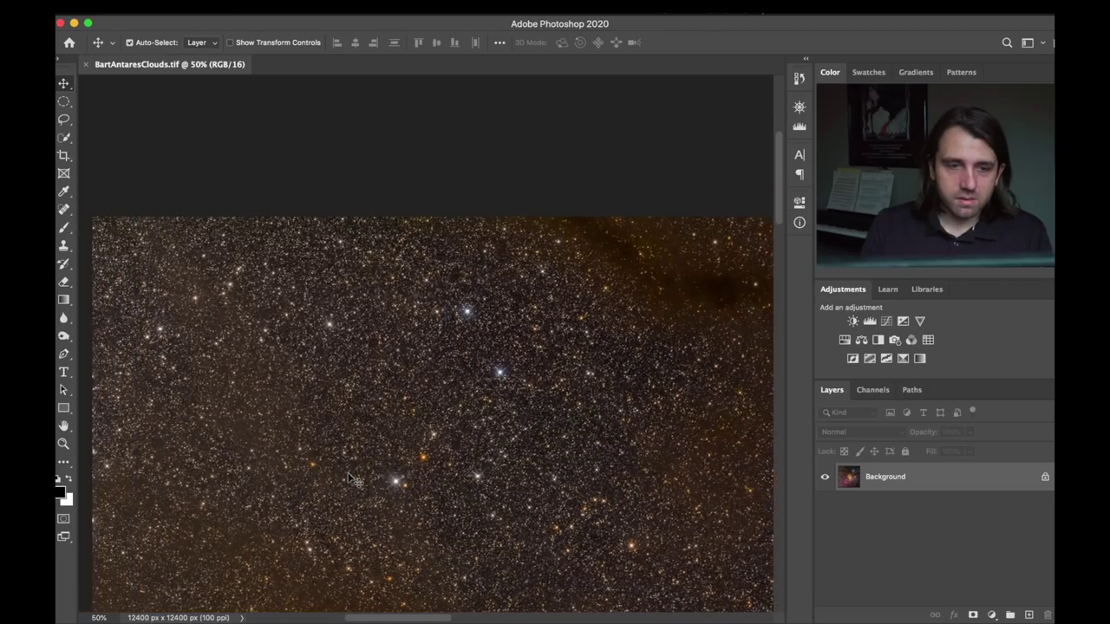
scroll(347, 478, "right", 15)
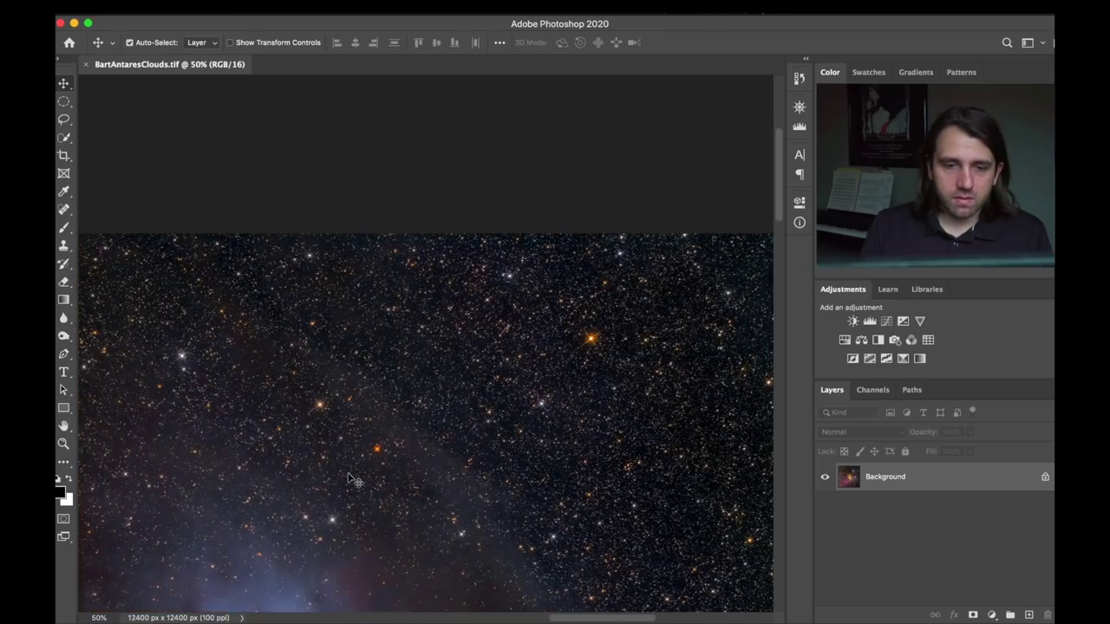
Examine the blue nebula and the bright stars down the right part of BartAntaresClouds.tif at 50%.
scroll(348, 477, "down", 5)
scroll(348, 477, "left", 4)
scroll(347, 478, "down", 10)
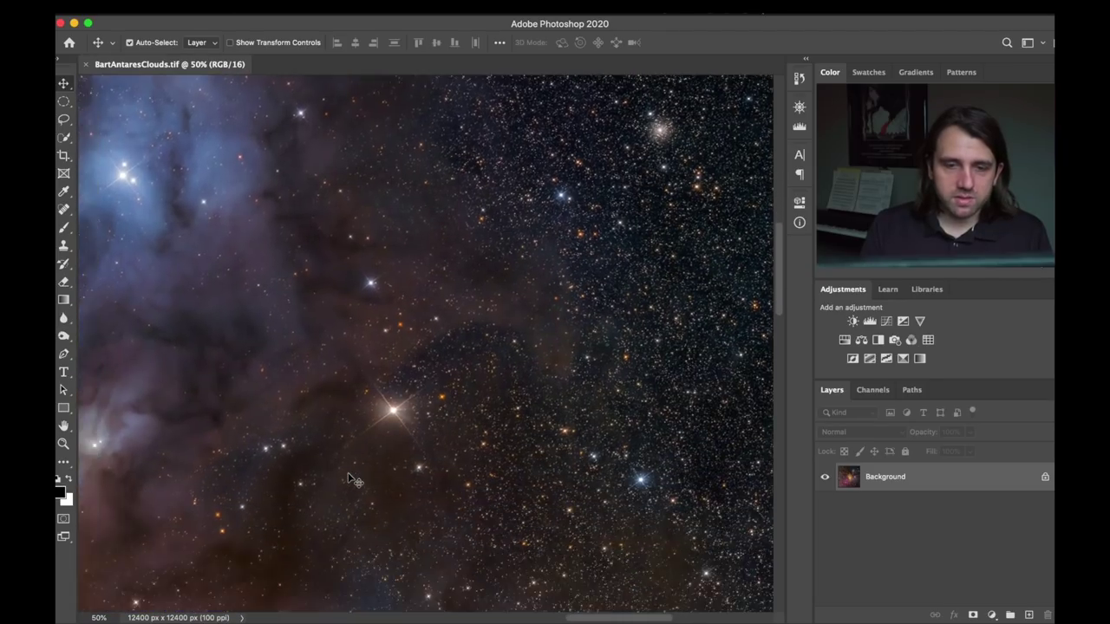
scroll(348, 478, "down", 5)
scroll(348, 478, "down", 5)
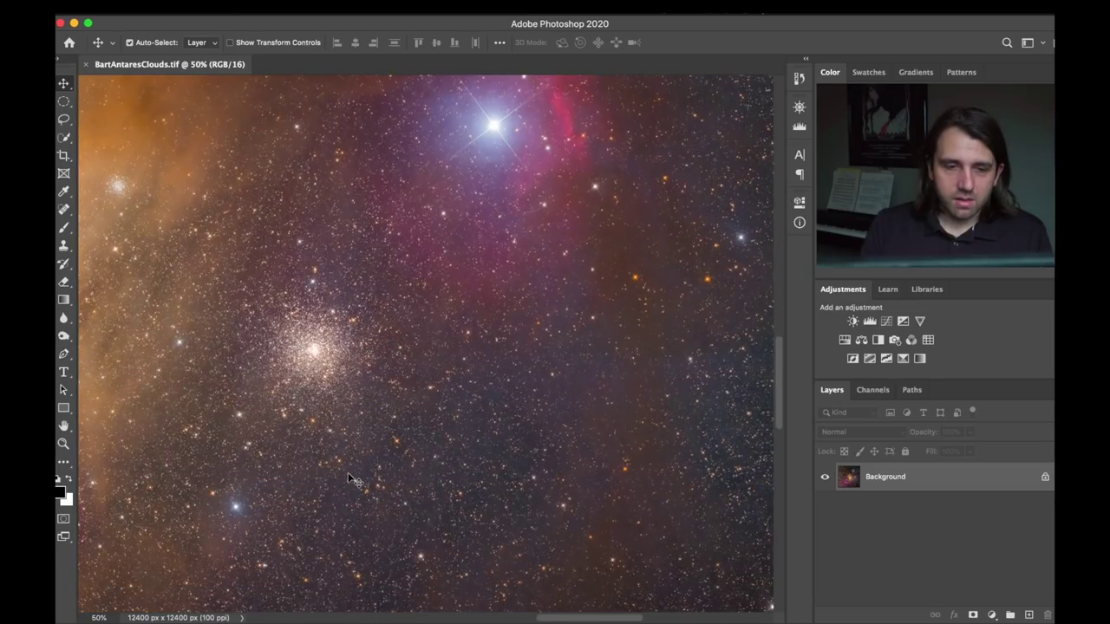
Inspect the globular cluster's core and the neighbouring stars in BartAntaresClouds.tif at 200% and 300%.
scroll(347, 478, "left", 5)
scroll(347, 478, "right", 2)
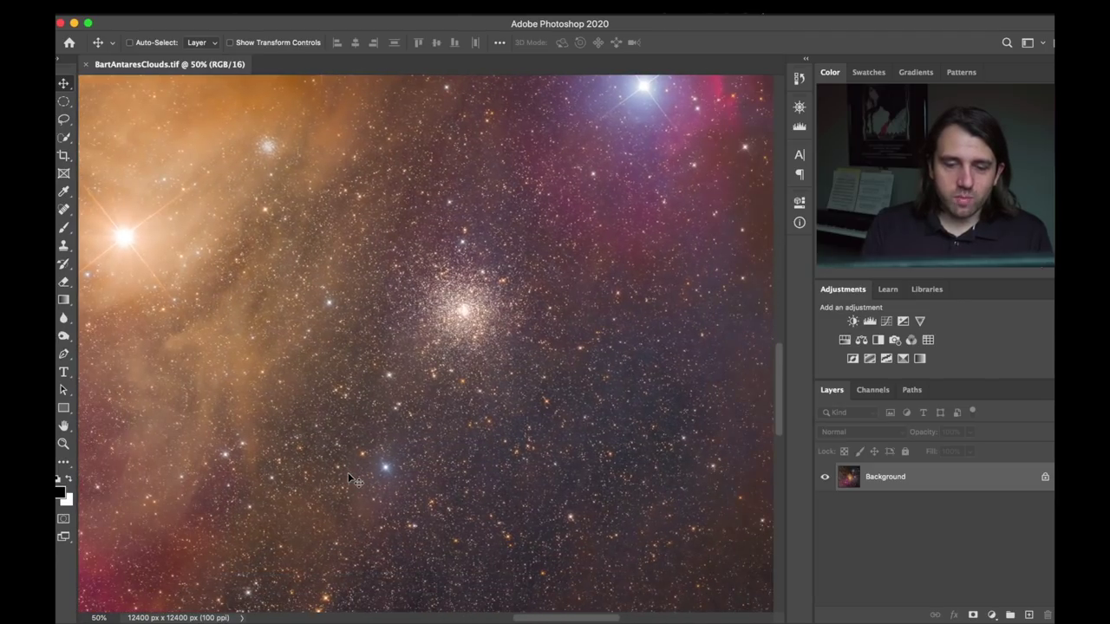
key("super+equal")
key("super+equal")
key("super+equal")
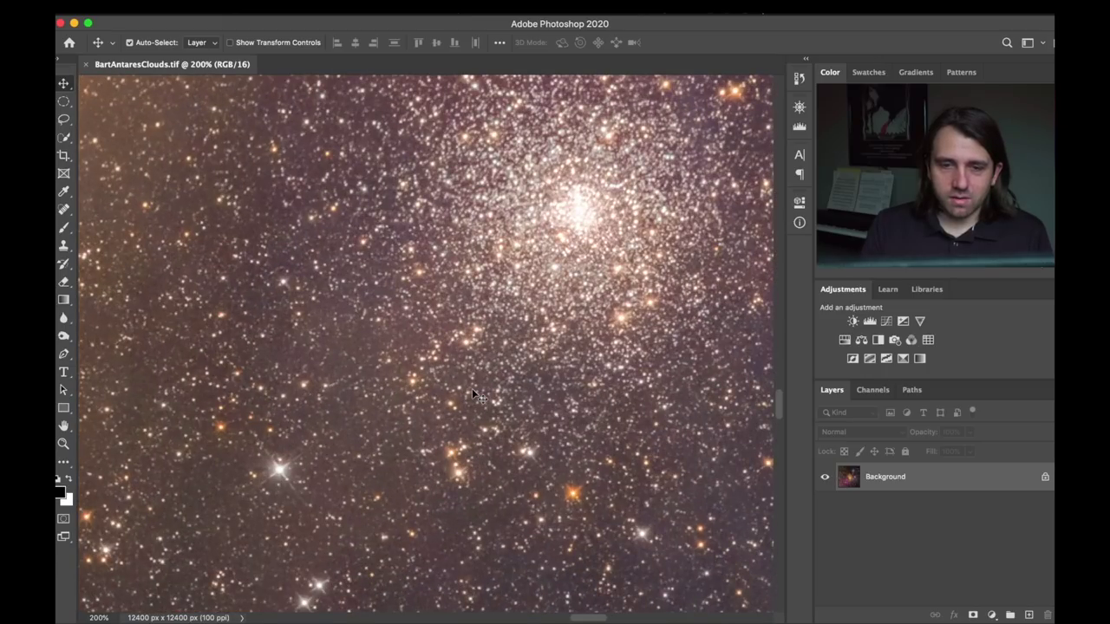
scroll(471, 389, "up", 5)
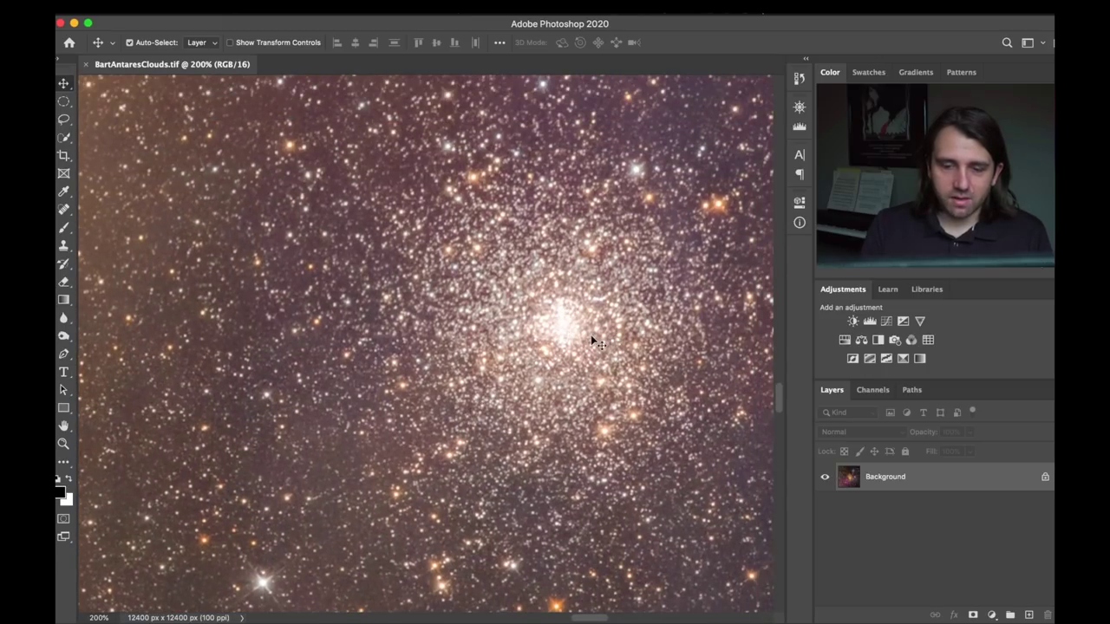
key("super+equal")
scroll(590, 334, "right", 3)
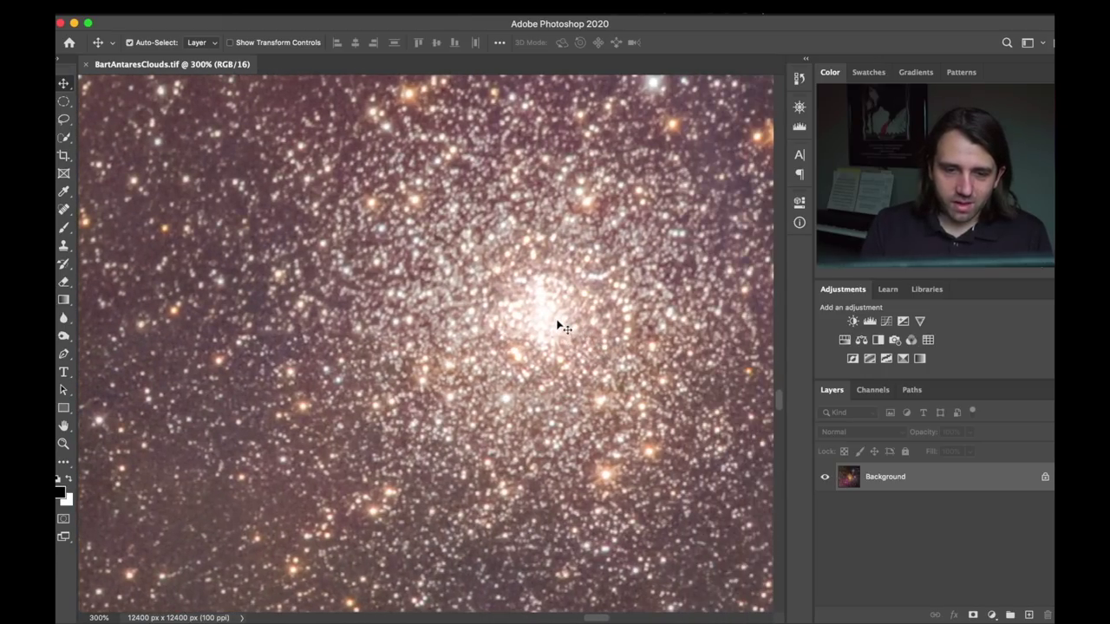
scroll(553, 321, "right", 2)
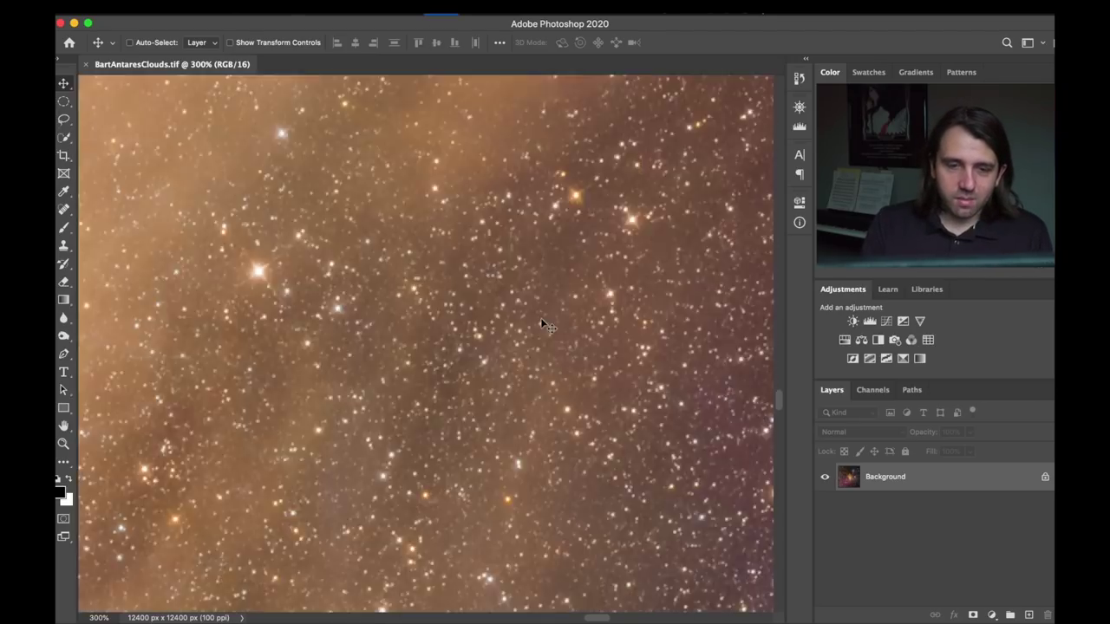
Fit BartAntaresClouds.tif to the window and check its pixel dimensions in Image Size without resizing it.
key("super+0")
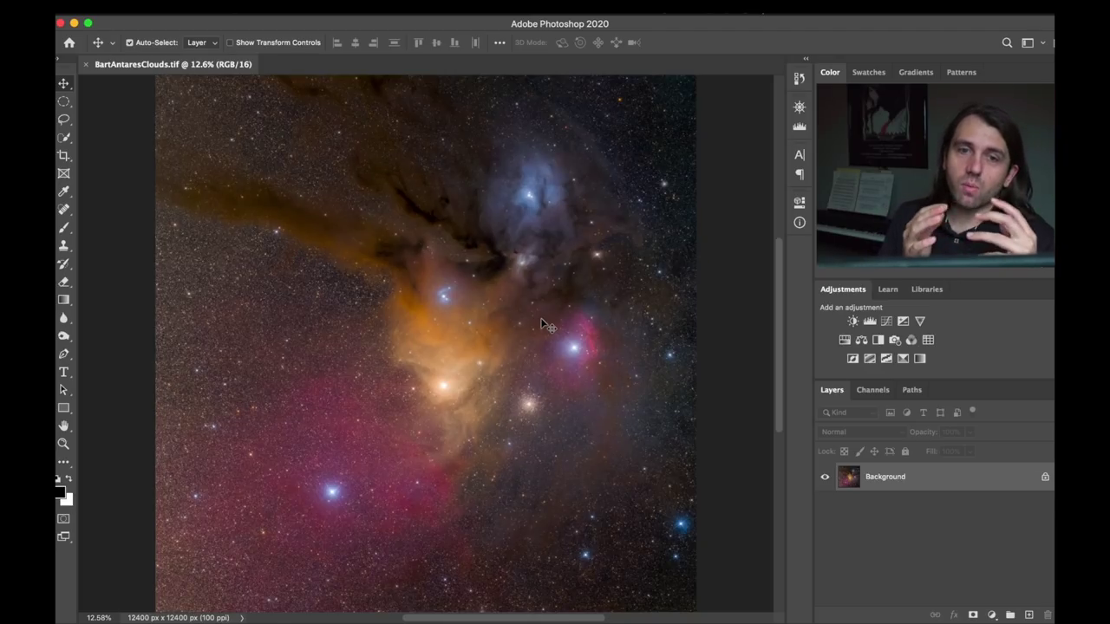
left_click(245, 12)
mouse_move(244, 33)
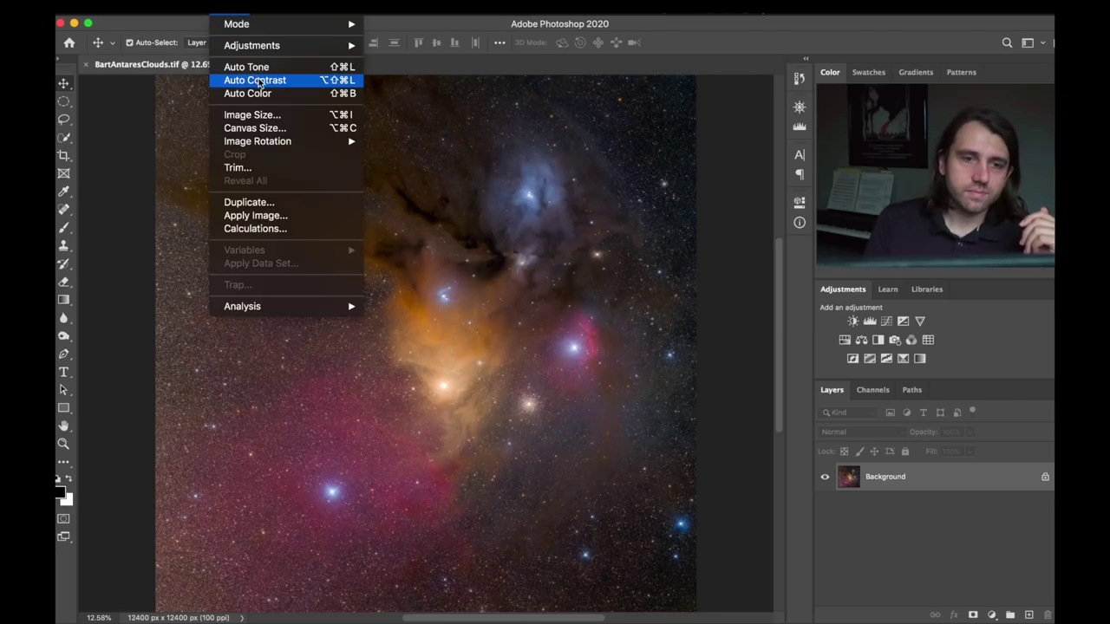
left_click(264, 116)
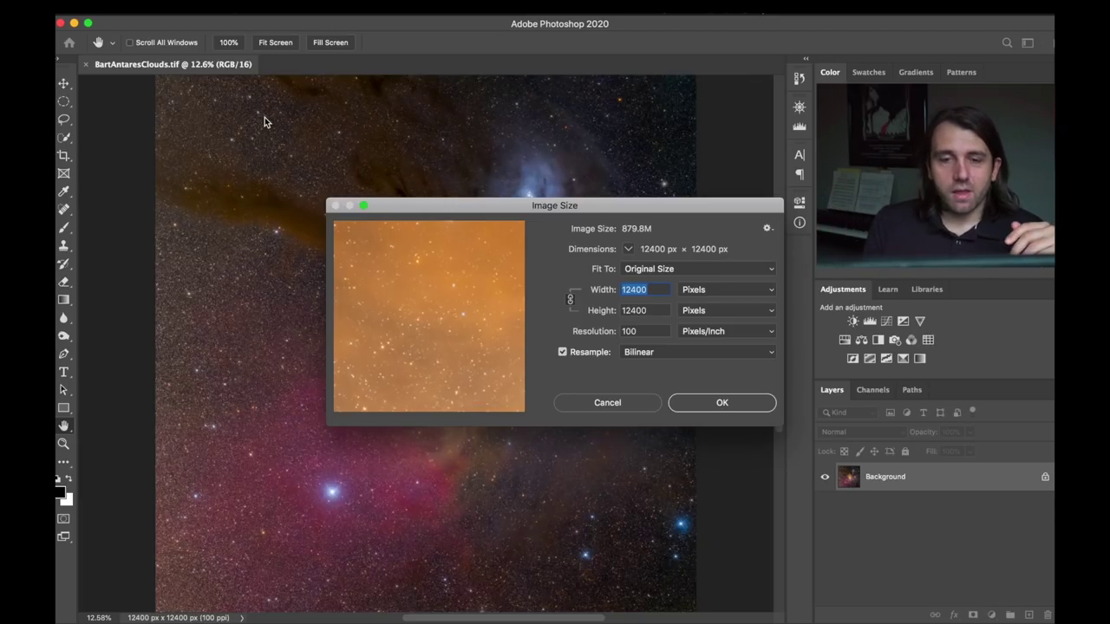
left_click(624, 401)
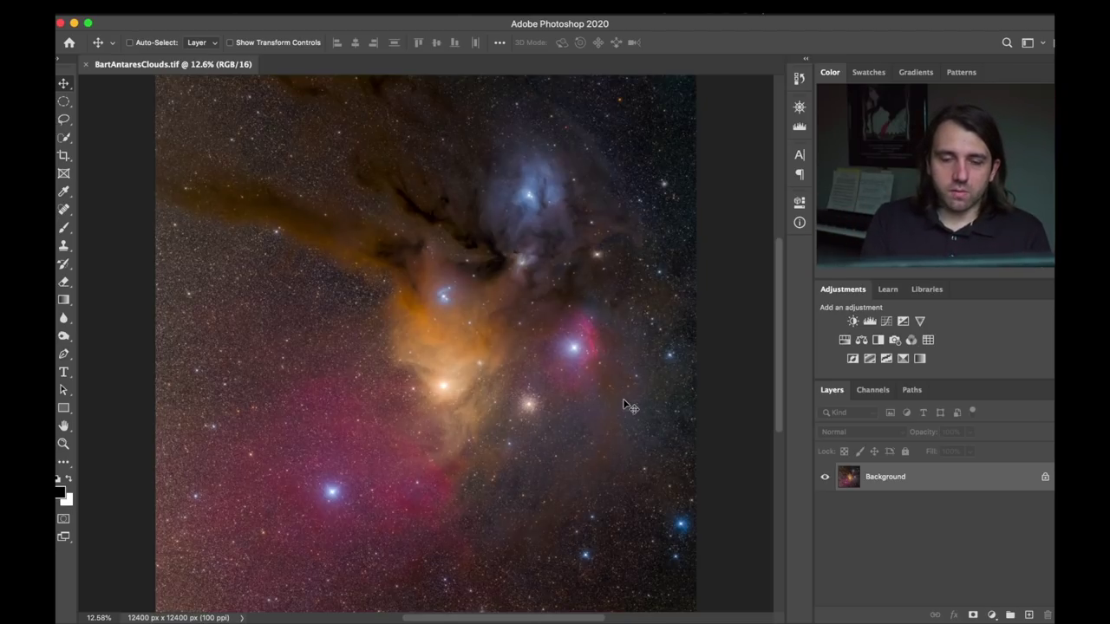
Re-examine the star detail in and around the globular cluster at 66.7% and 200%.
key("super+equal")
key("super+equal")
key("super+equal")
key("super+equal")
key("super+equal")
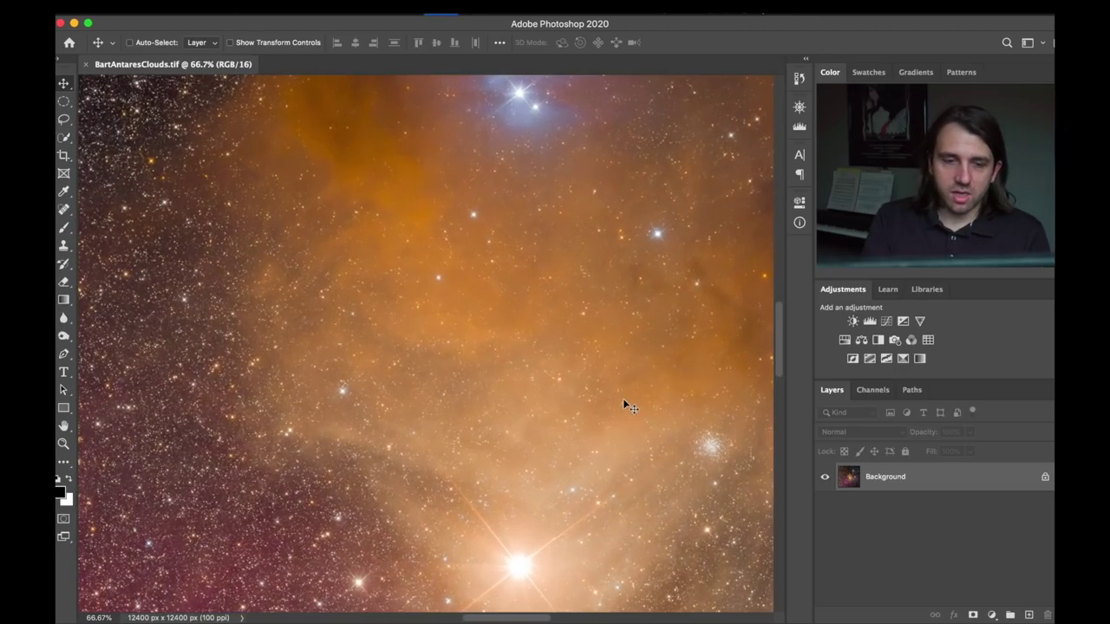
scroll(622, 404, "down", 5)
scroll(623, 404, "right", 4)
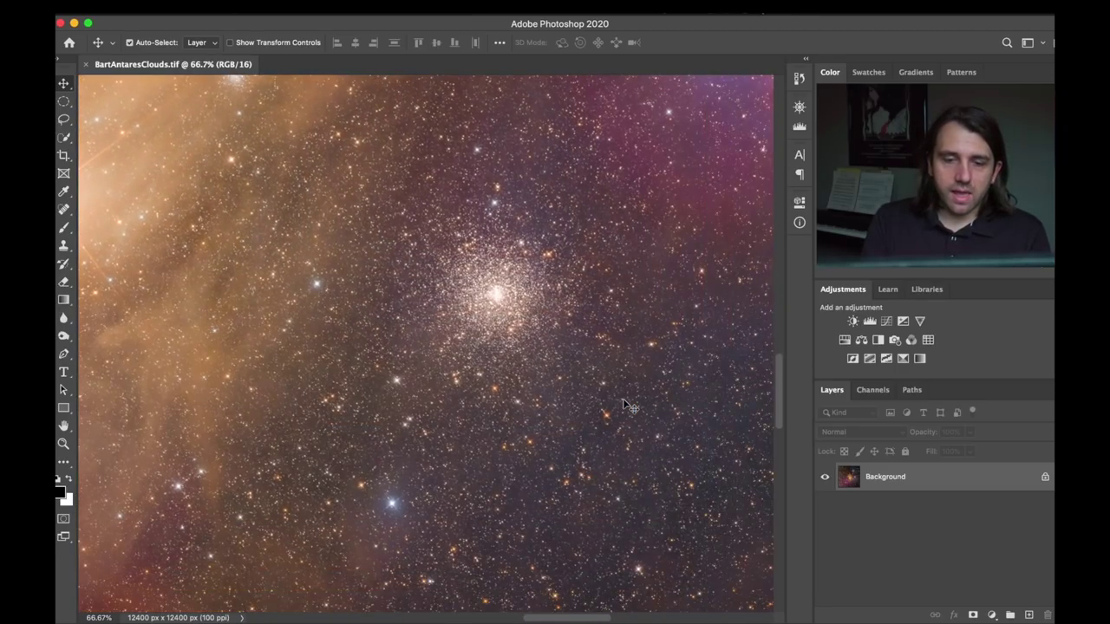
scroll(622, 404, "down", 3)
scroll(622, 404, "left", 4)
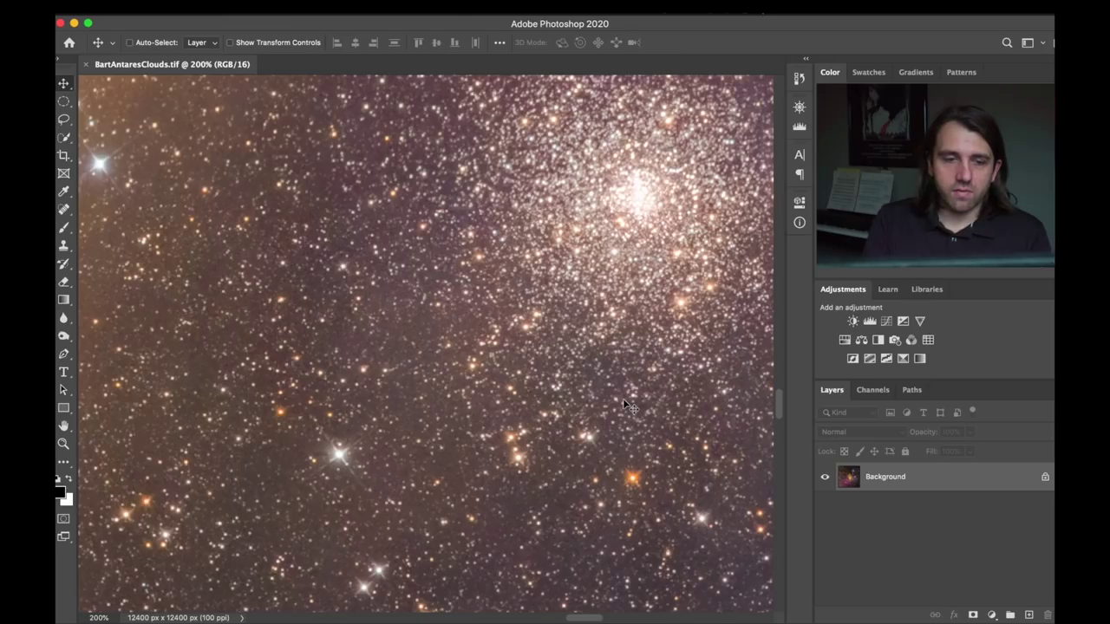
scroll(622, 404, "up", 3)
scroll(622, 404, "right", 4)
Review the overall balance of the coloured nebulae in BartAntaresClouds.tif from 25% outward.
key("super+minus")
key("super+minus")
key("super+minus")
key("super+minus")
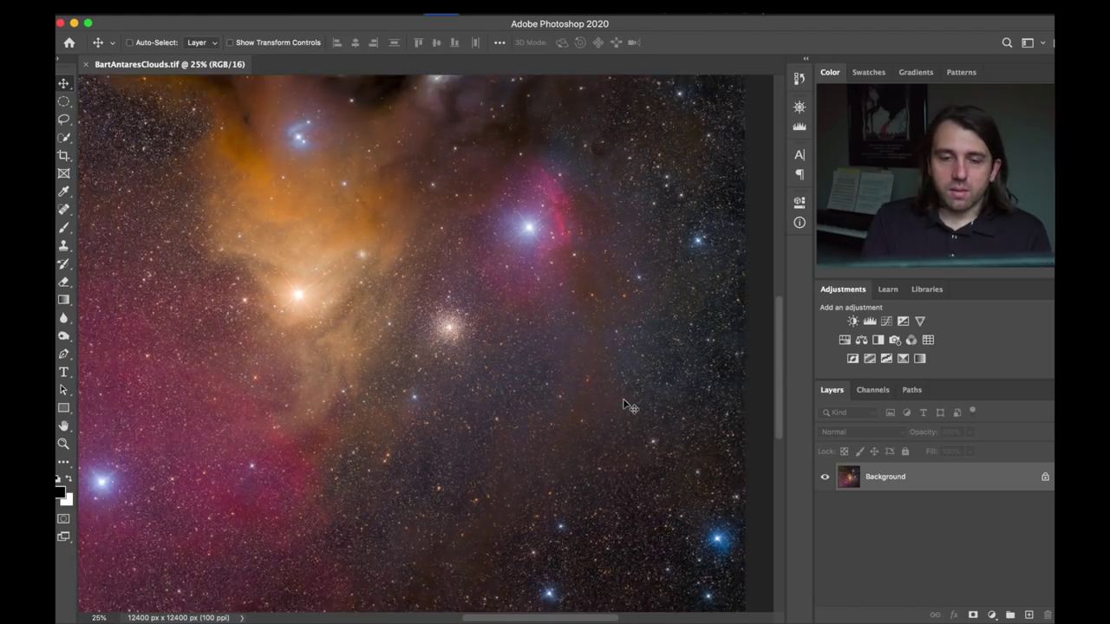
key("super+minus")
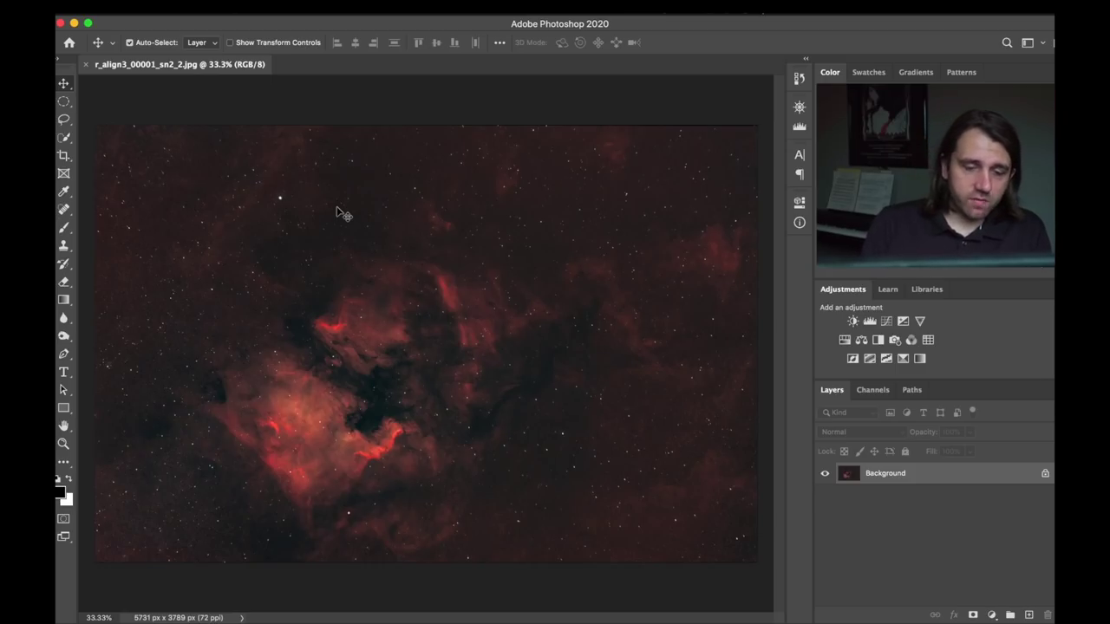
Inspect the star shapes and noise in the red nebula of r_align3_00001_sn2_2.jpg at 200%, then zoom back out.
key("super+equal")
key("super+equal")
key("super+equal")
key("super+equal")
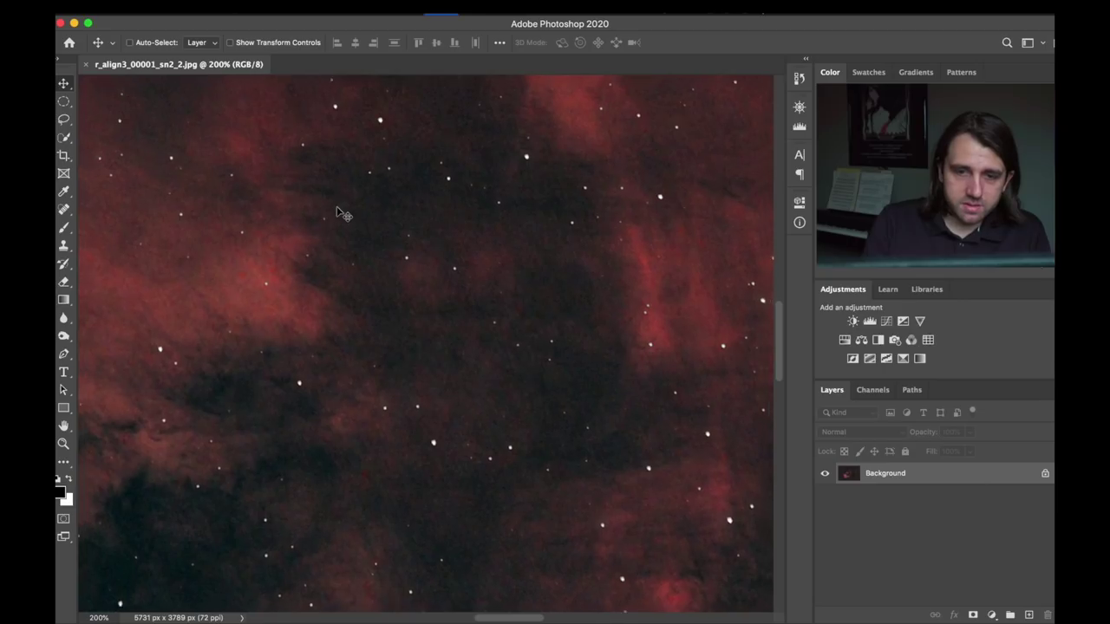
key("super+minus")
key("super+minus")
key("super+minus")
key("super+minus")
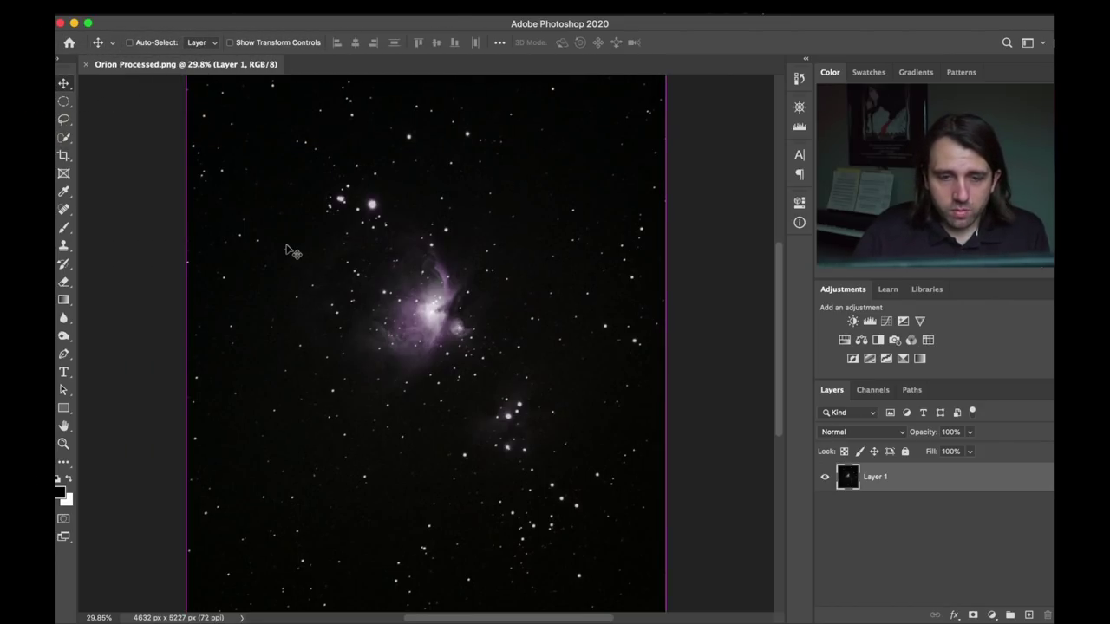
Examine the nebula and the surrounding bright stars in Orion Processed.png at 66.7%.
key("super+minus")
key("super+plus")
key("super+plus")
key("super+plus")
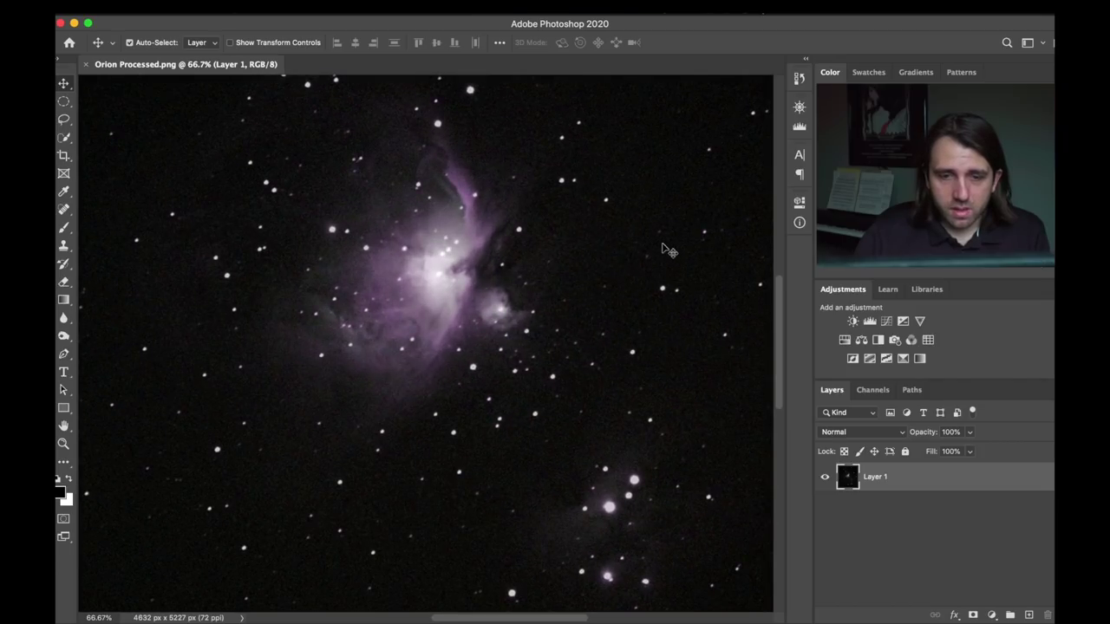
scroll(619, 384, "down", 5)
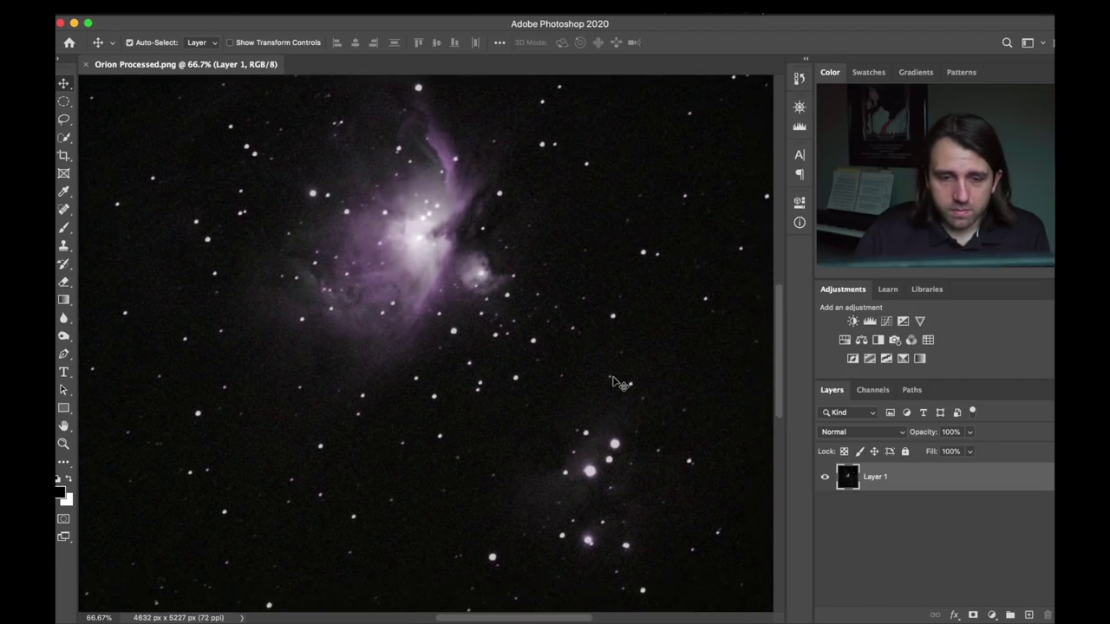
scroll(619, 384, "up", 8)
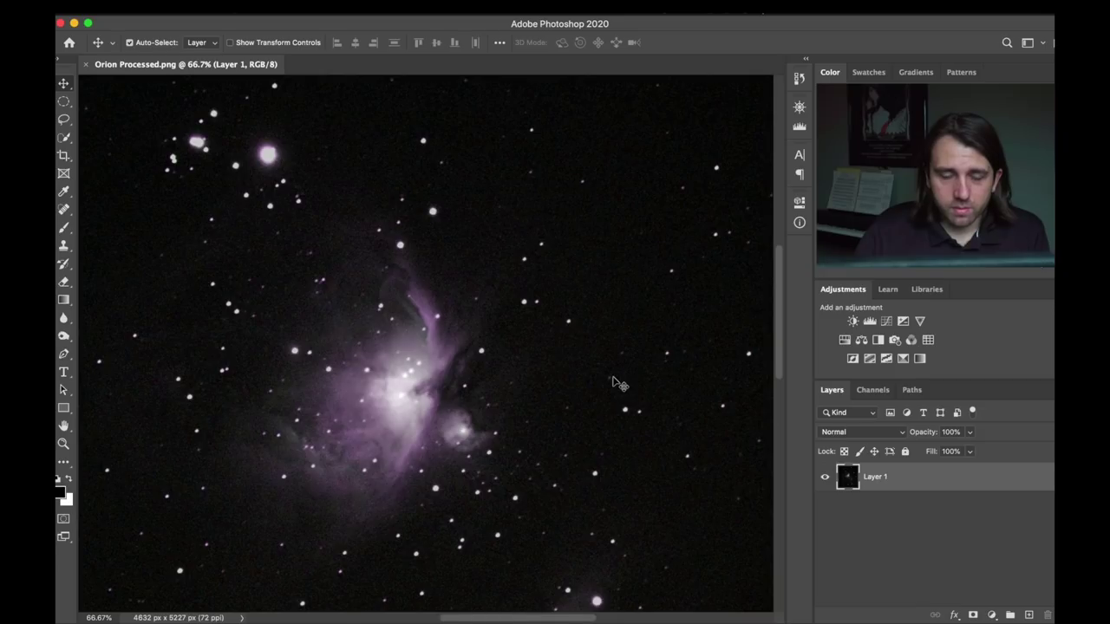
scroll(519, 270, "up", 2)
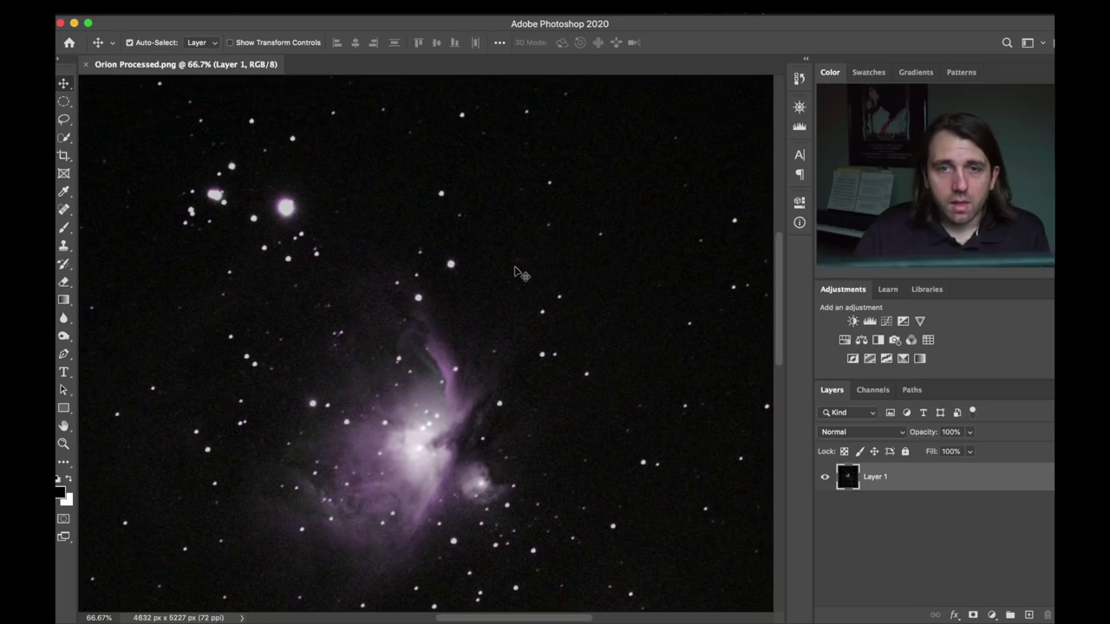
scroll(518, 274, "down", 3)
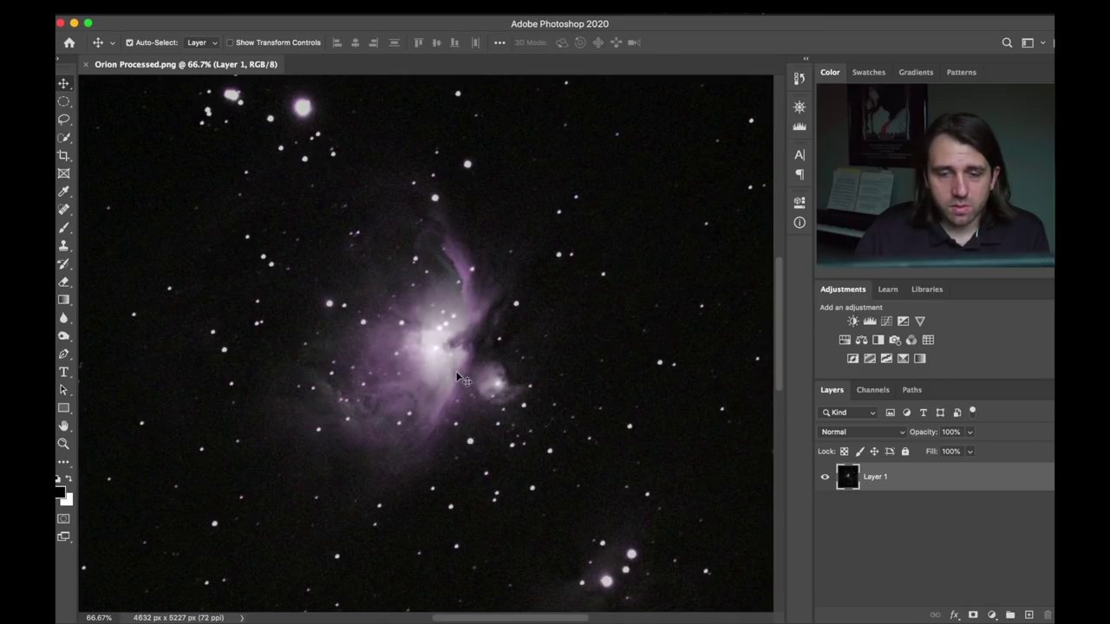
Inspect the bright core and background noise of the nebula in Orion Processed.png at 100% and 200%.
key("super+1")
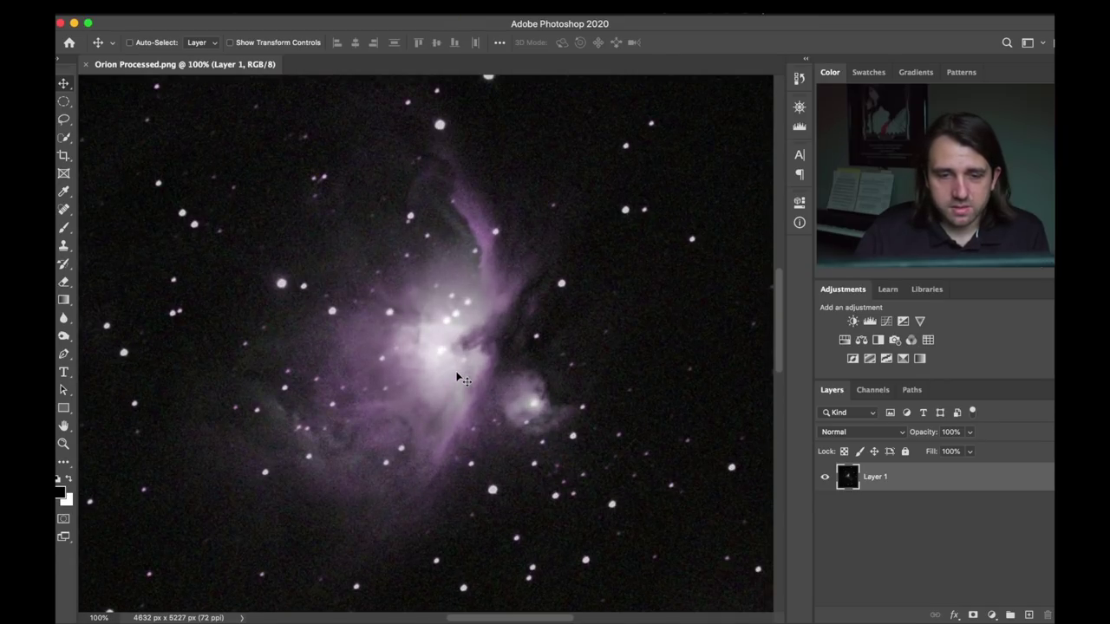
key("super+minus")
key("super+plus")
key("super+plus")
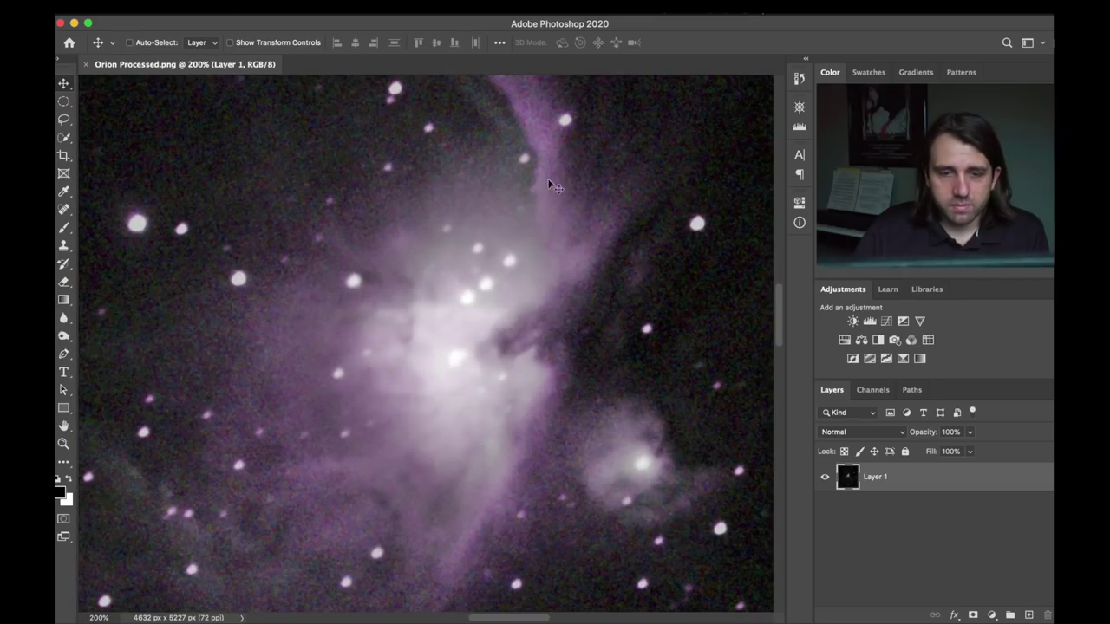
key("super+minus")
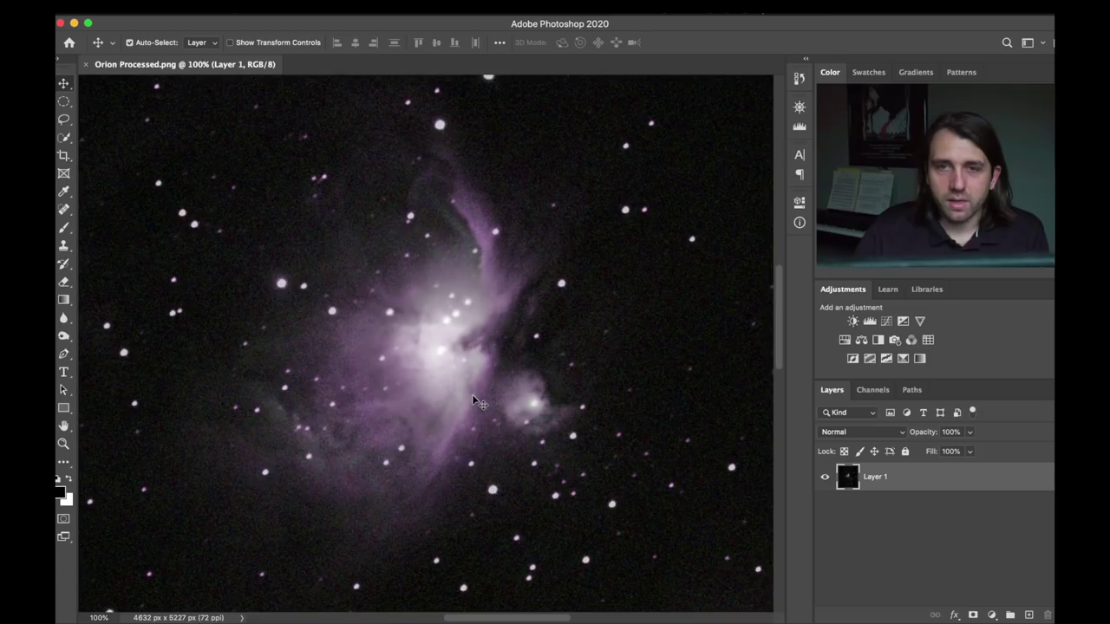
key("super")
key("super+minus")
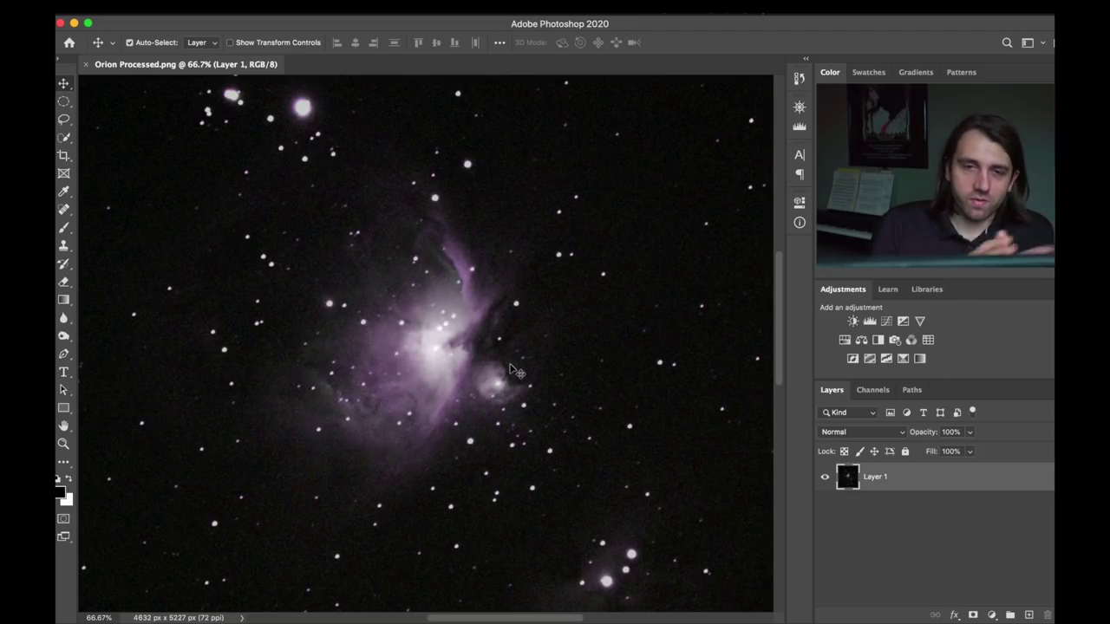
Review the full frame of Orion Processed.png at 25%.
key("super+minus")
key("super+minus")
key("super+minus")
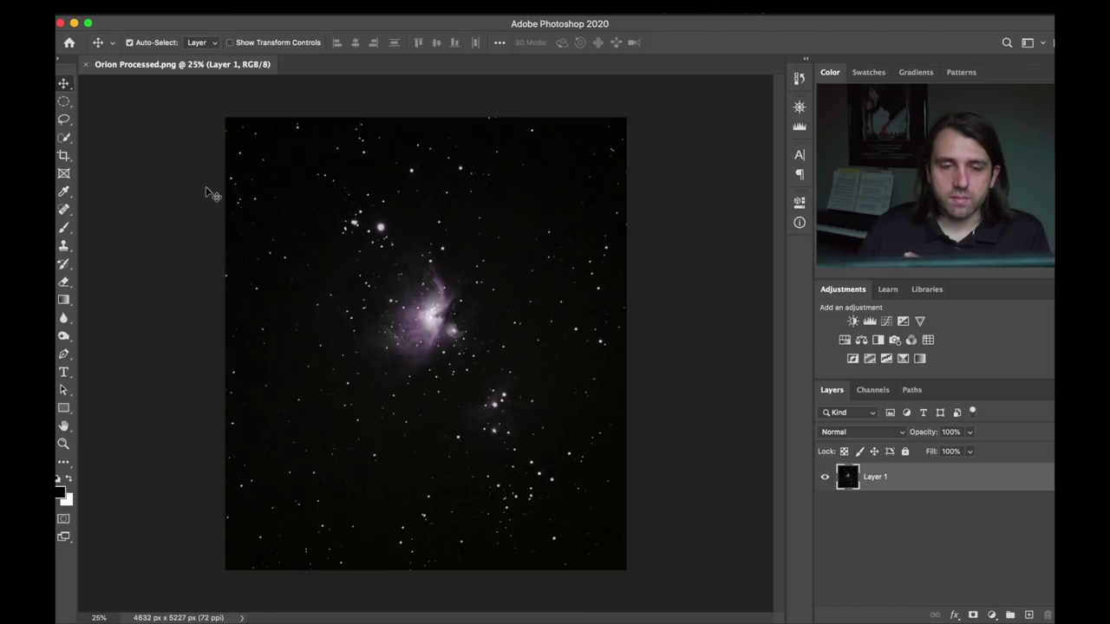
key("super+plus")
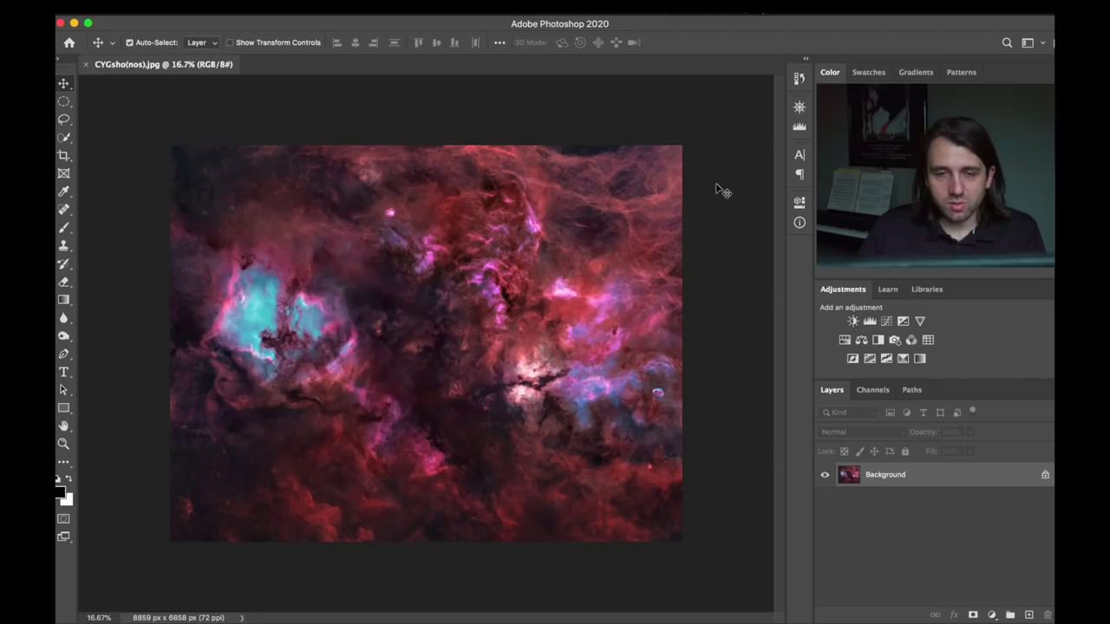
Examine the teal nebula region in the starless image CYGsho(nos).jpg at 50% and 100%.
key("super+equal")
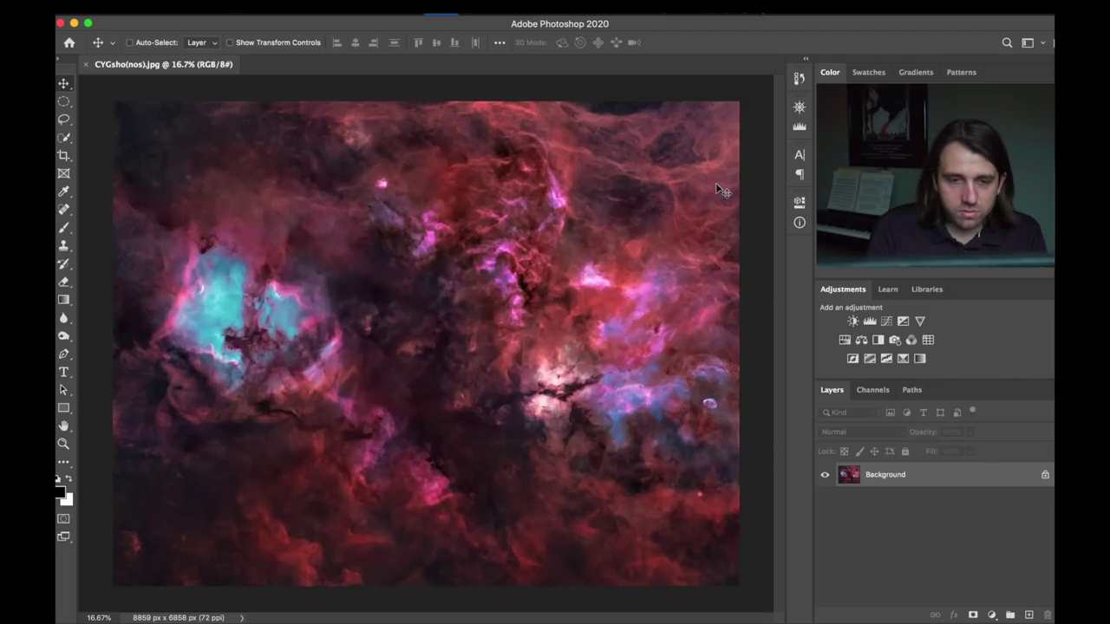
key("super+equal")
key("super+equal")
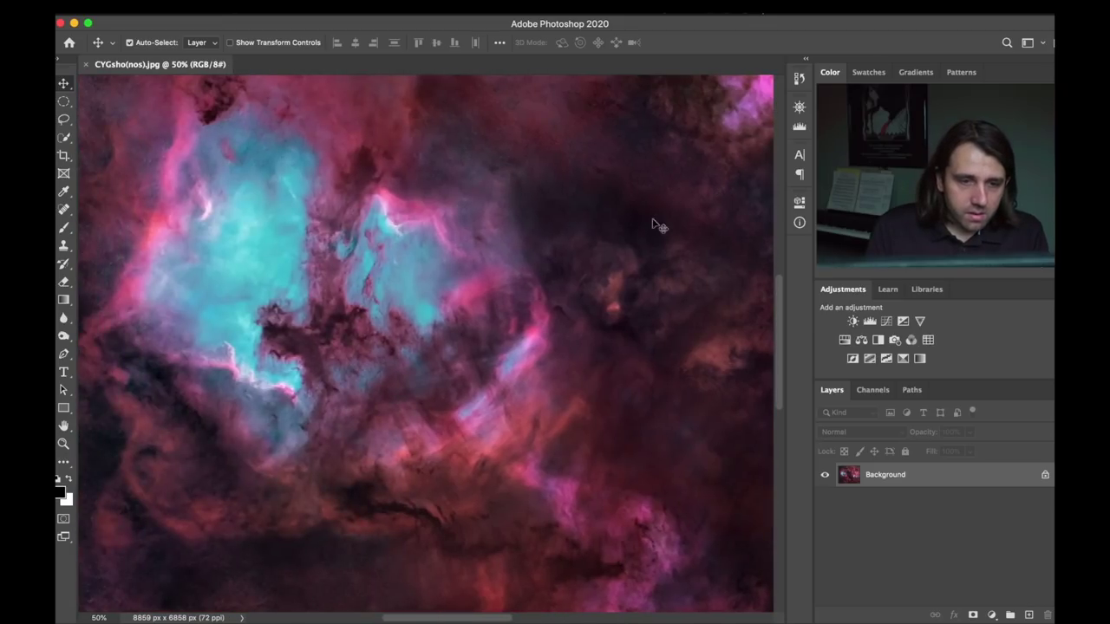
key("super")
key("super+equal")
key("super+equal")
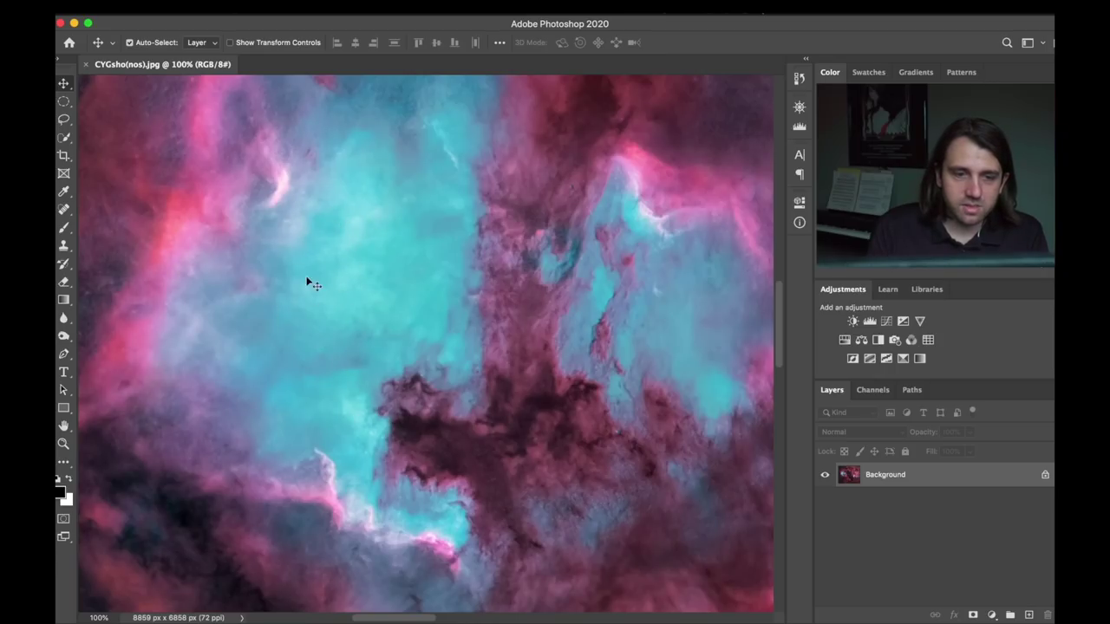
Pan across CYGsho(nos).jpg at 100% to examine the dark lanes, the pink and blue nebulosity and the bright pink patch.
scroll(344, 268, "right", 20)
scroll(344, 268, "down", 8)
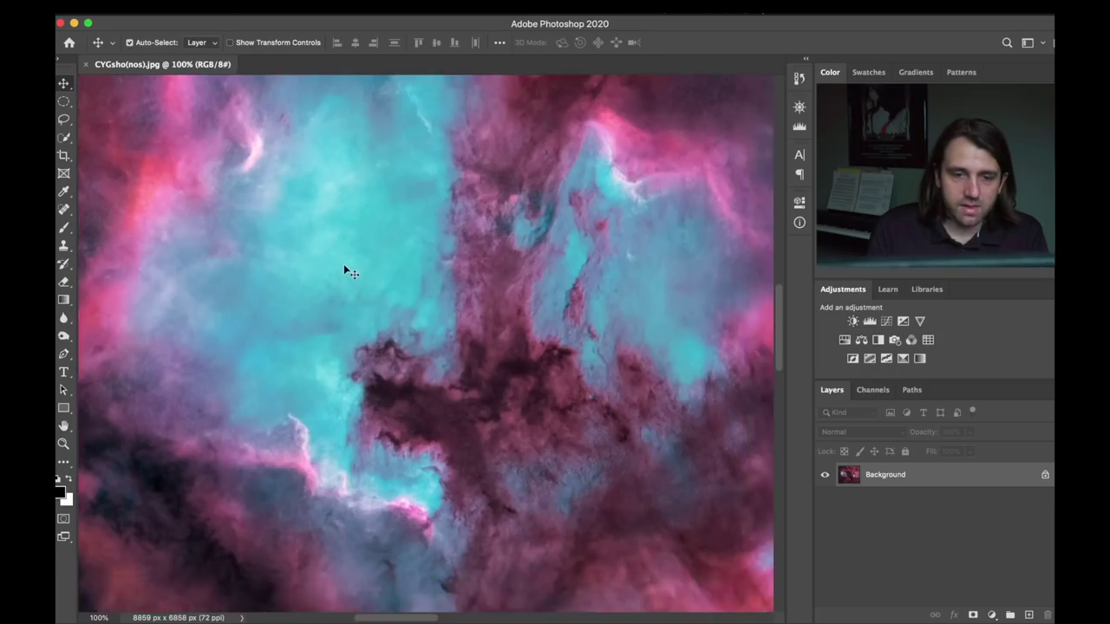
scroll(344, 271, "right", 20)
scroll(344, 271, "down", 5)
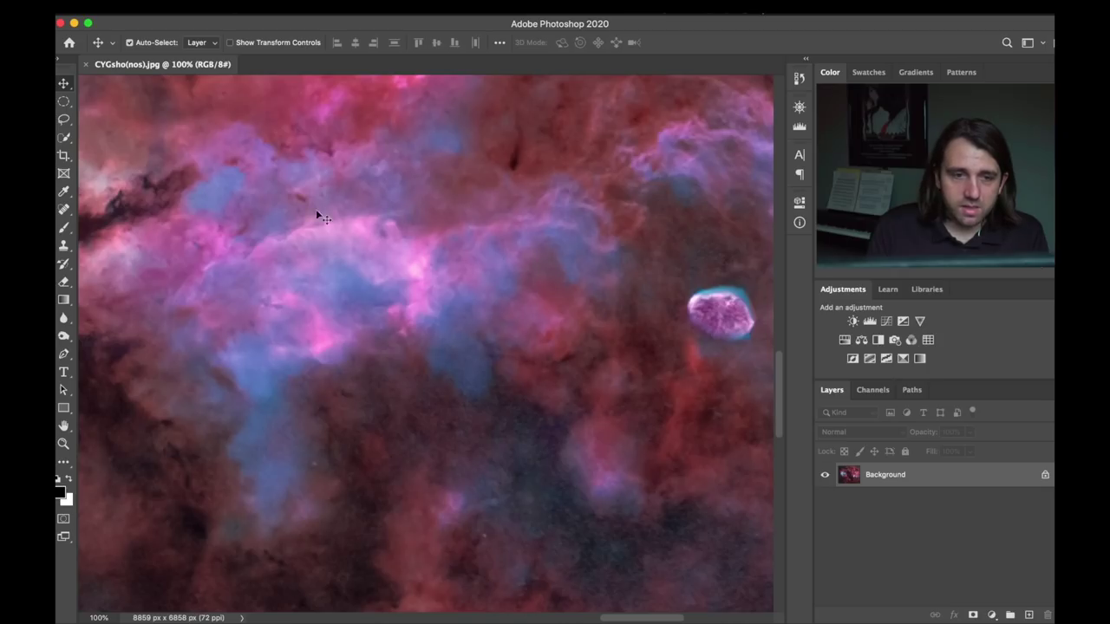
scroll(282, 199, "right", 15)
scroll(283, 199, "up", 4)
scroll(283, 205, "left", 15)
scroll(283, 205, "up", 8)
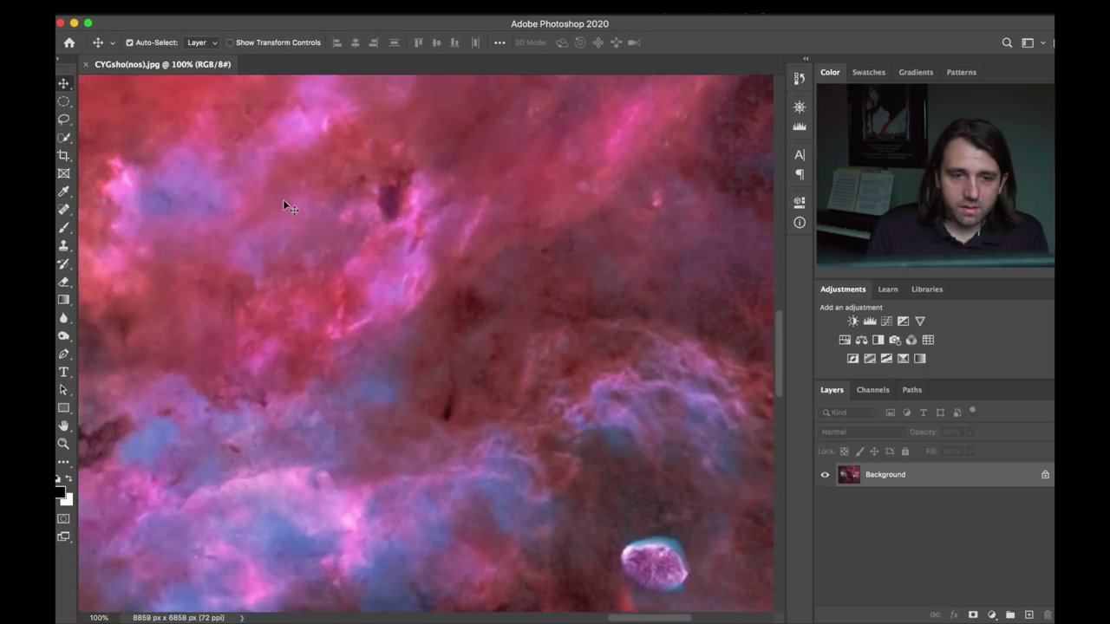
scroll(277, 263, "up", 5)
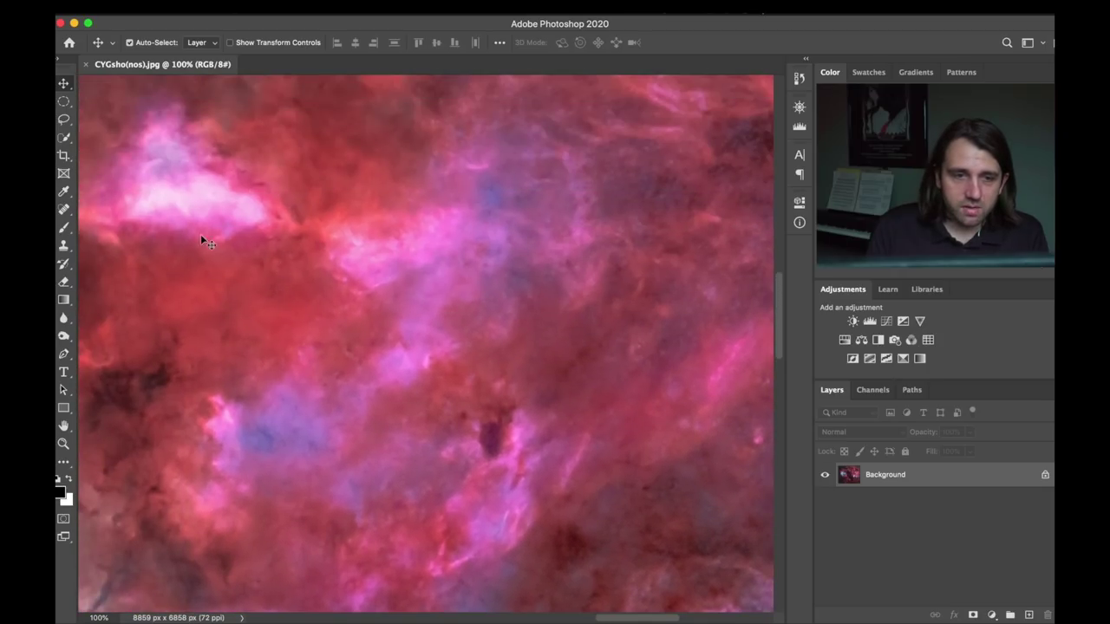
scroll(201, 234, "left", 6)
scroll(201, 235, "up", 4)
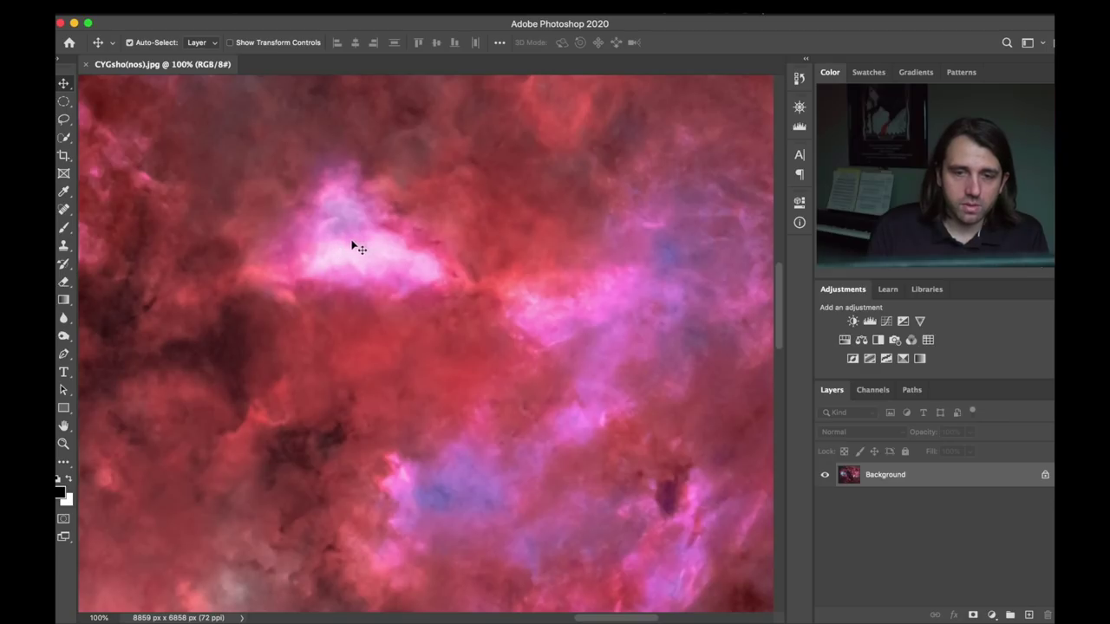
Review the full frame of CYGsho(nos).jpg at 16.7%.
key("super")
key("super+minus")
key("super+minus")
key("super+minus")
key("super+minus")
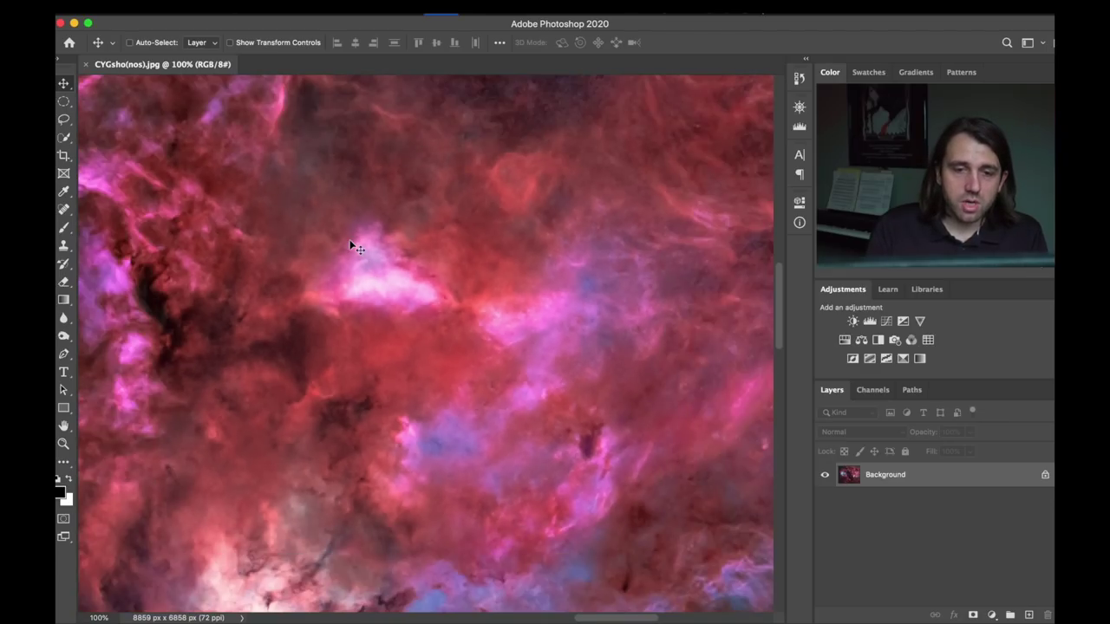
key("super+minus")
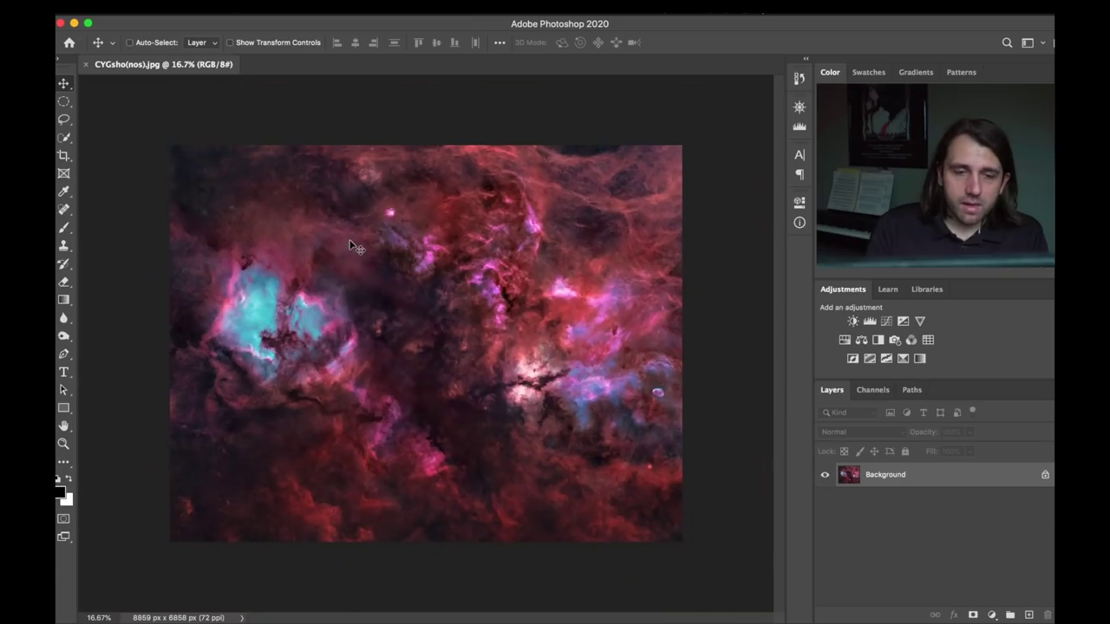
key("super+plus")
key("super+minus")
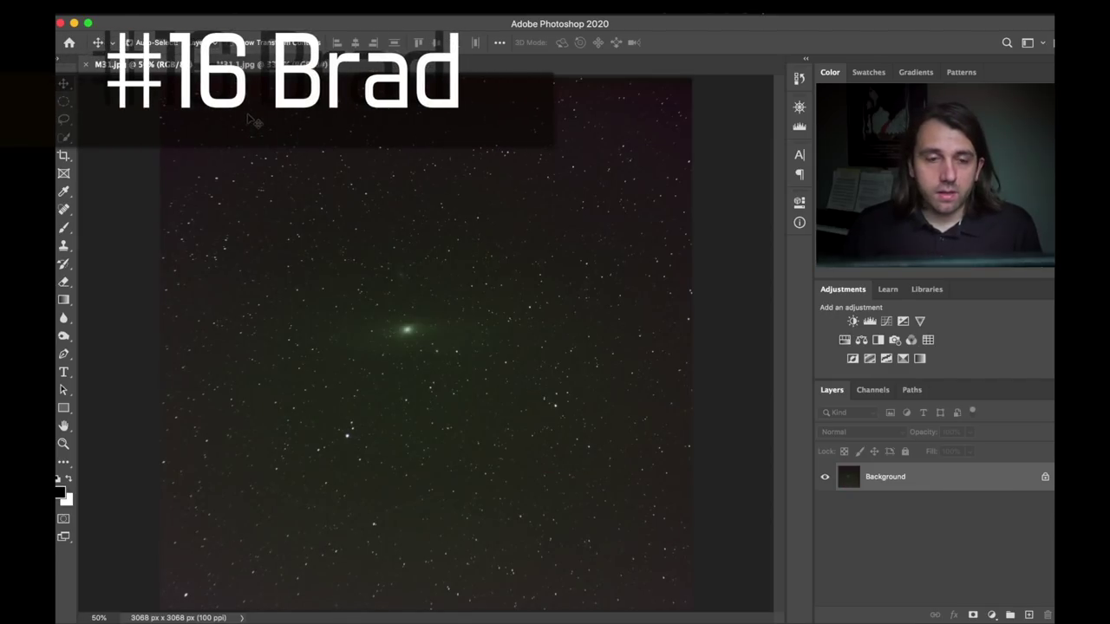
Compare M31.jpg briefly with M31,1.jpg and inspect the galaxy core and stars in M31.jpg at up to 300%.
left_click(260, 65)
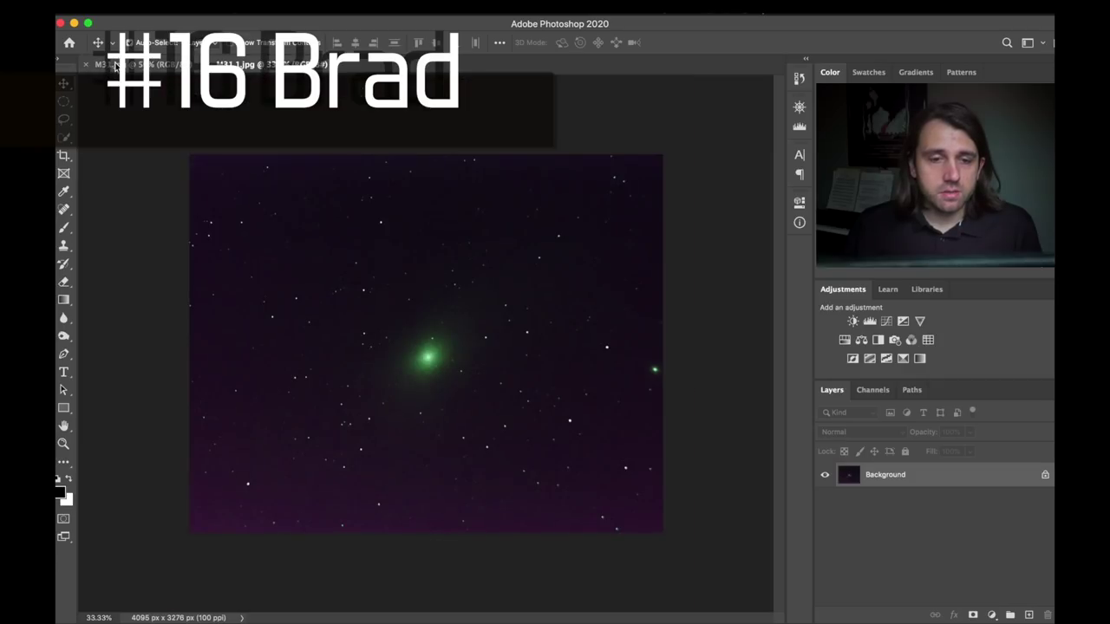
left_click(115, 66)
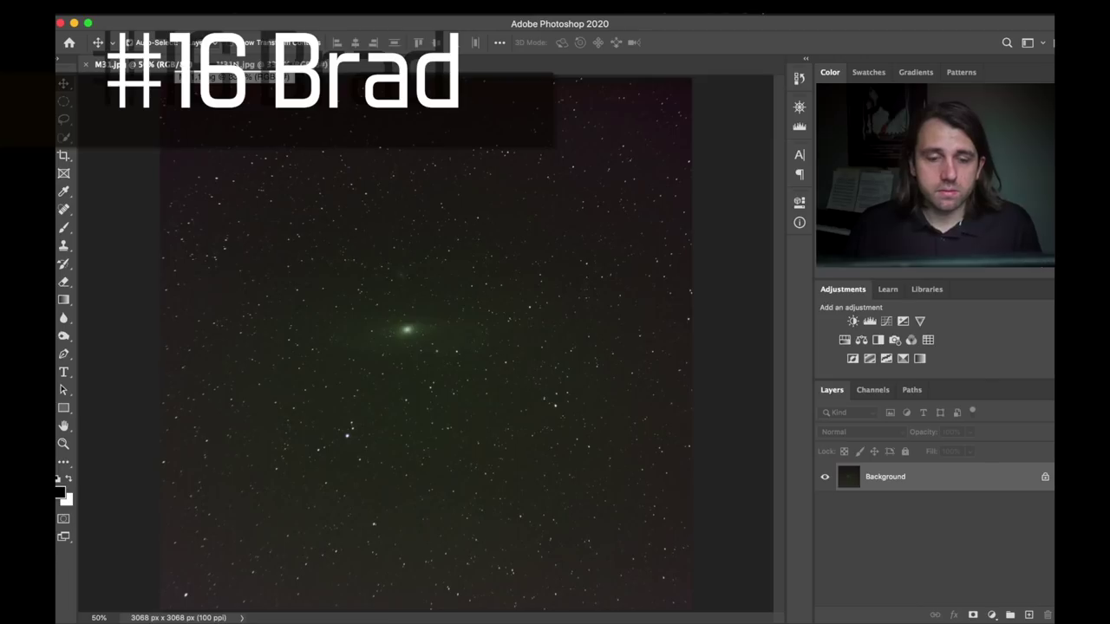
key("super+plus")
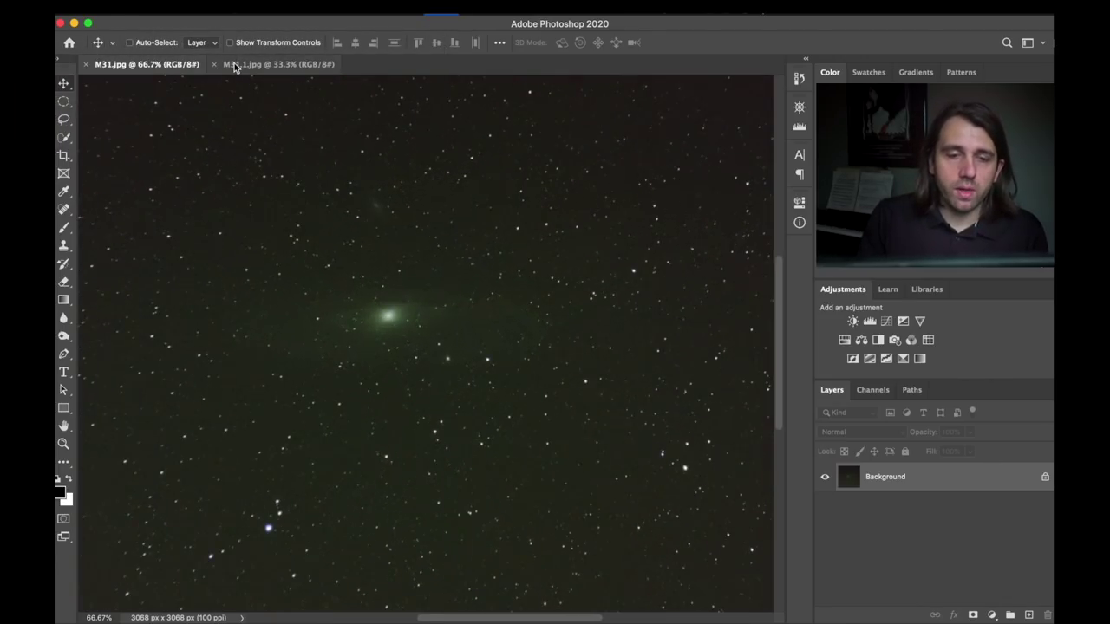
key("super+plus")
key("super+plus")
key("super+plus")
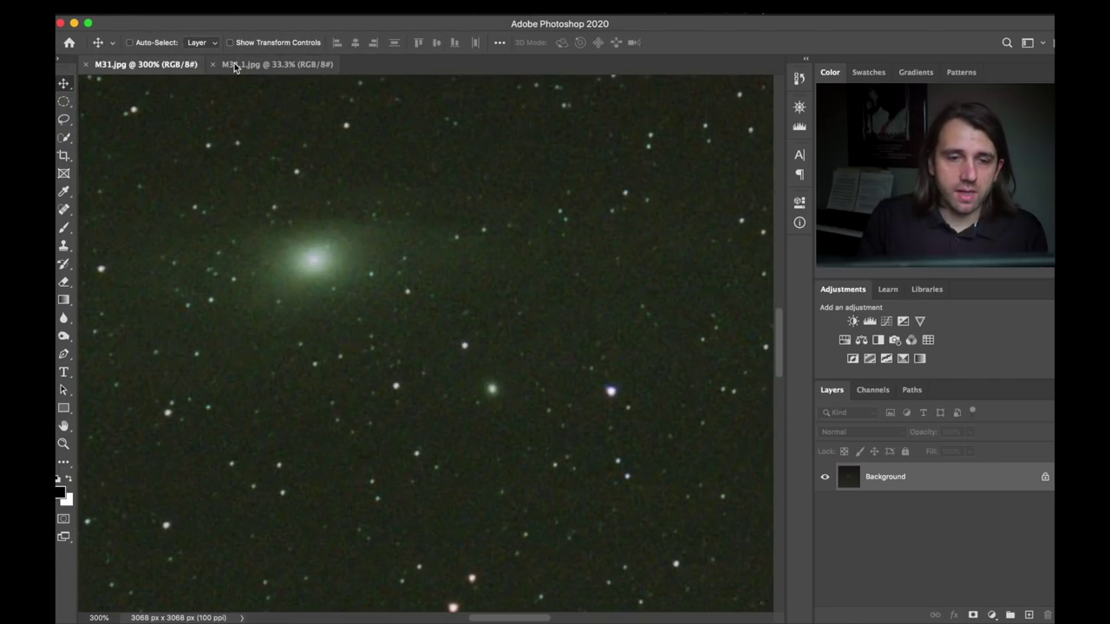
key("super+minus")
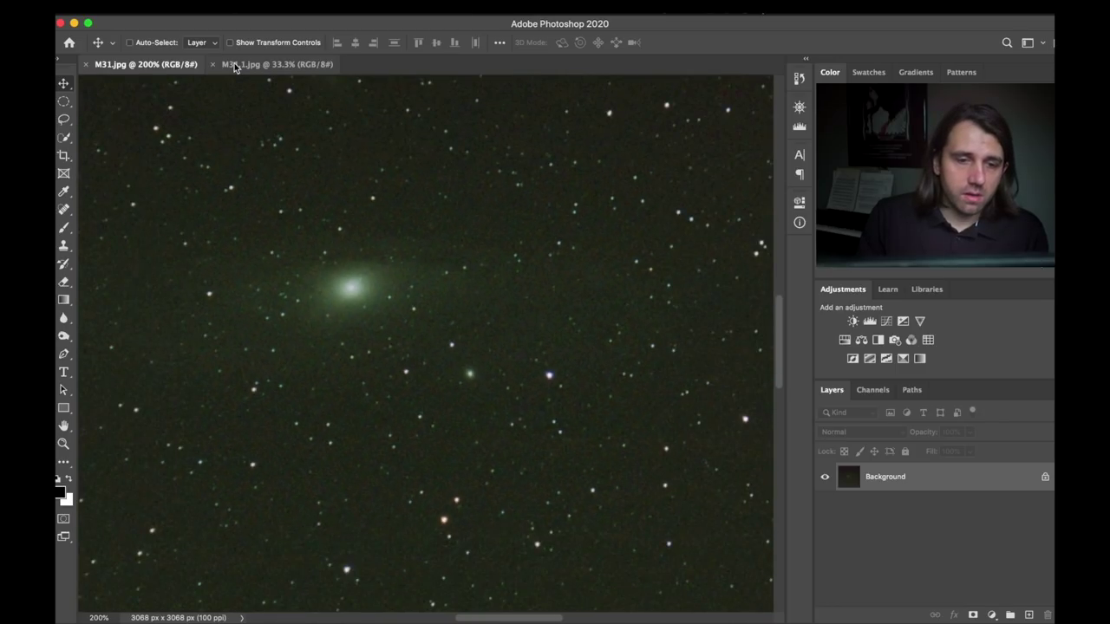
key("super+minus")
key("super+minus")
key("super+minus")
key("super+plus")
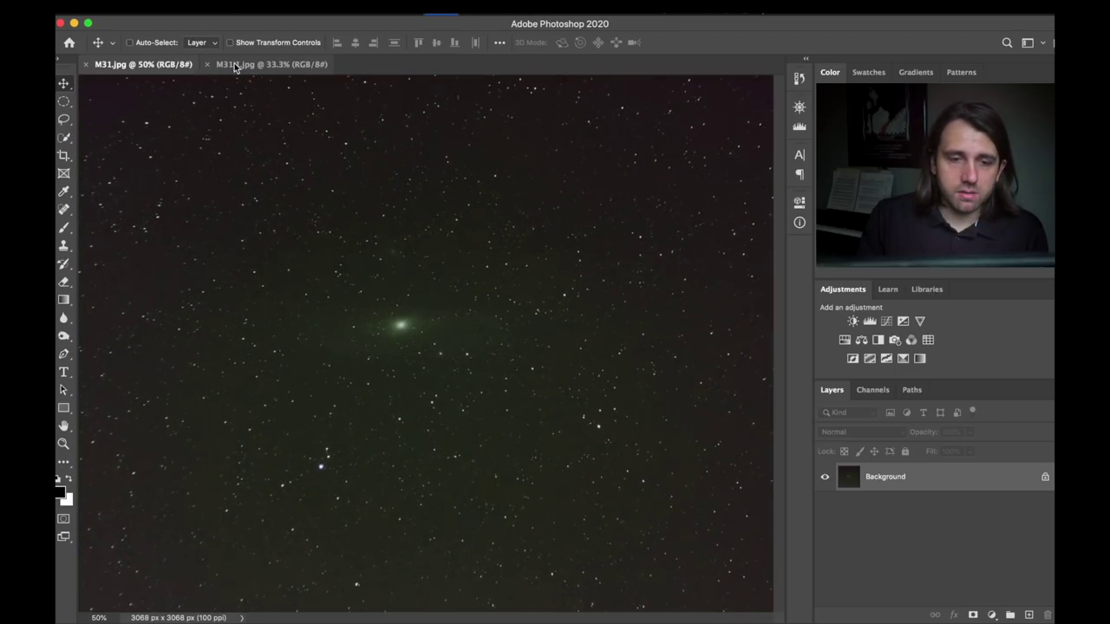
Examine the green galaxy core in M31,1.jpg at 100% and its wider star field at 50%.
left_click(238, 67)
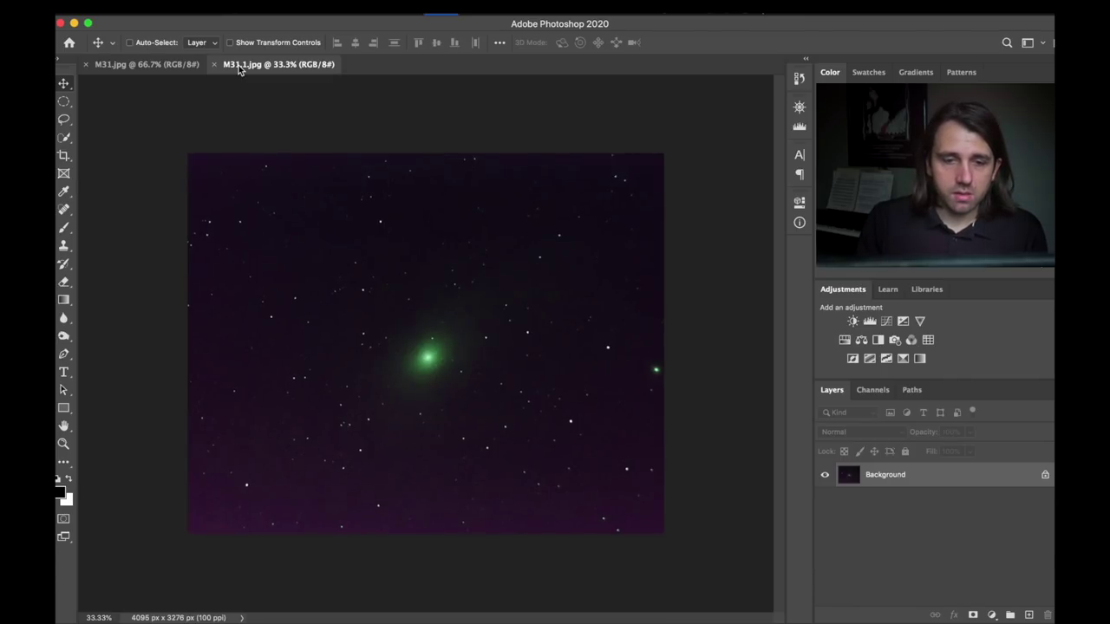
key("super+plus")
key("super+plus")
key("super+plus")
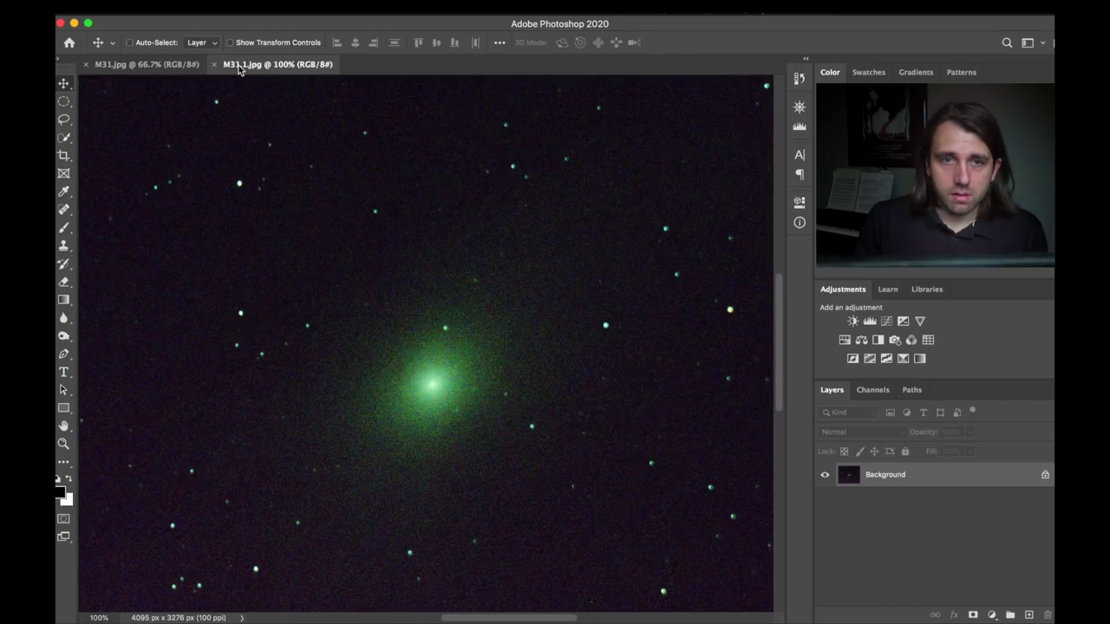
key("super+minus")
key("super+minus")
key("super+minus")
key("super+plus")
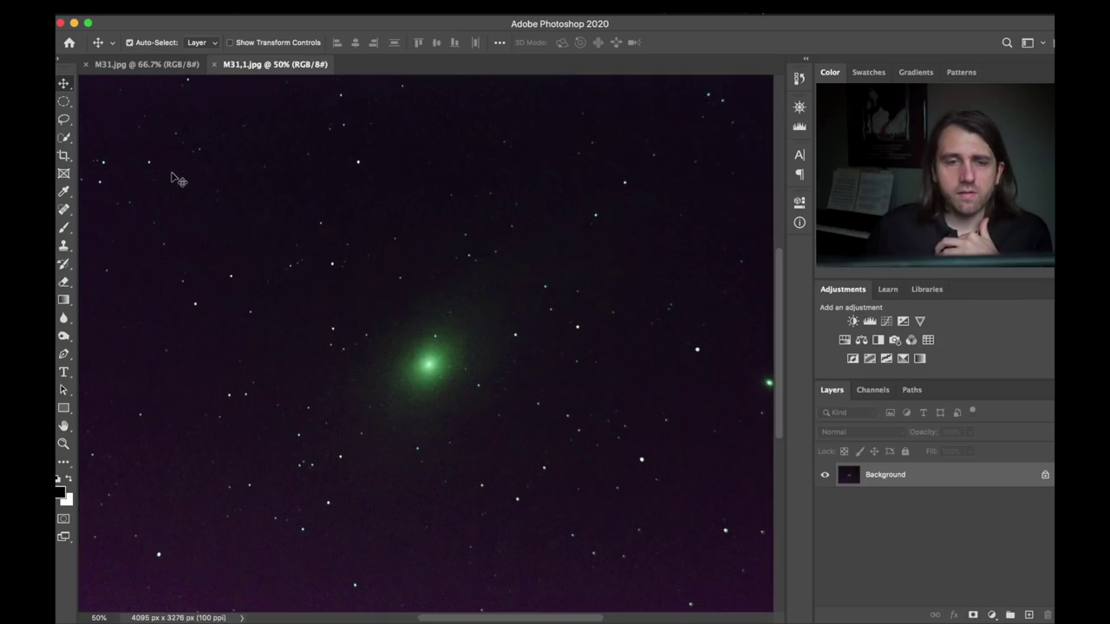
Recheck the galaxy and surrounding stars in M31.jpg at 200%.
left_click(161, 66)
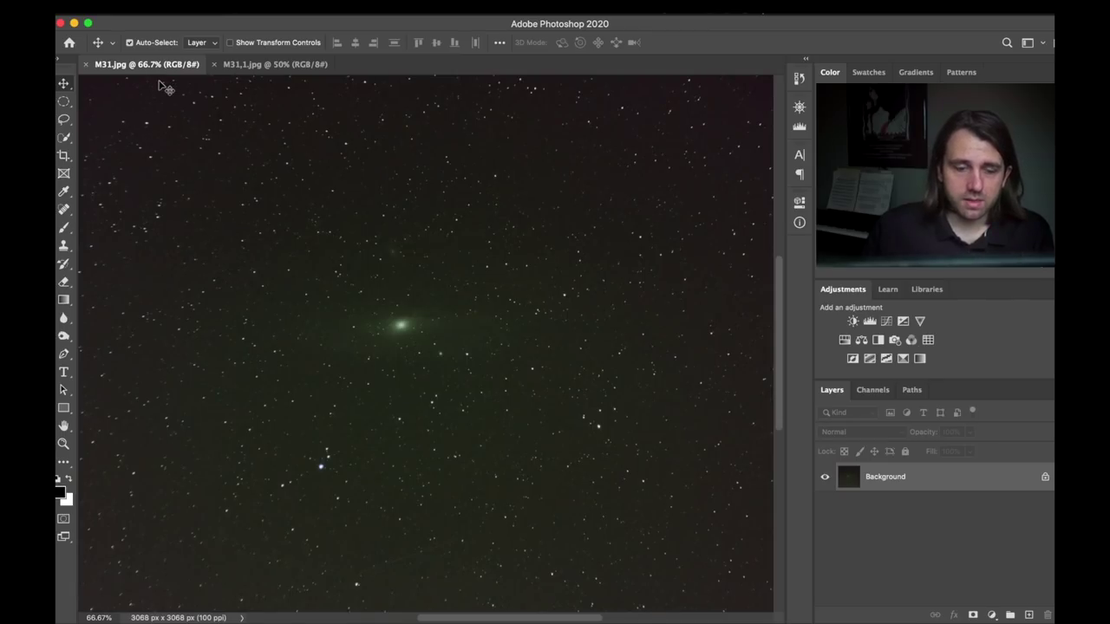
key("super+equal")
key("super+equal")
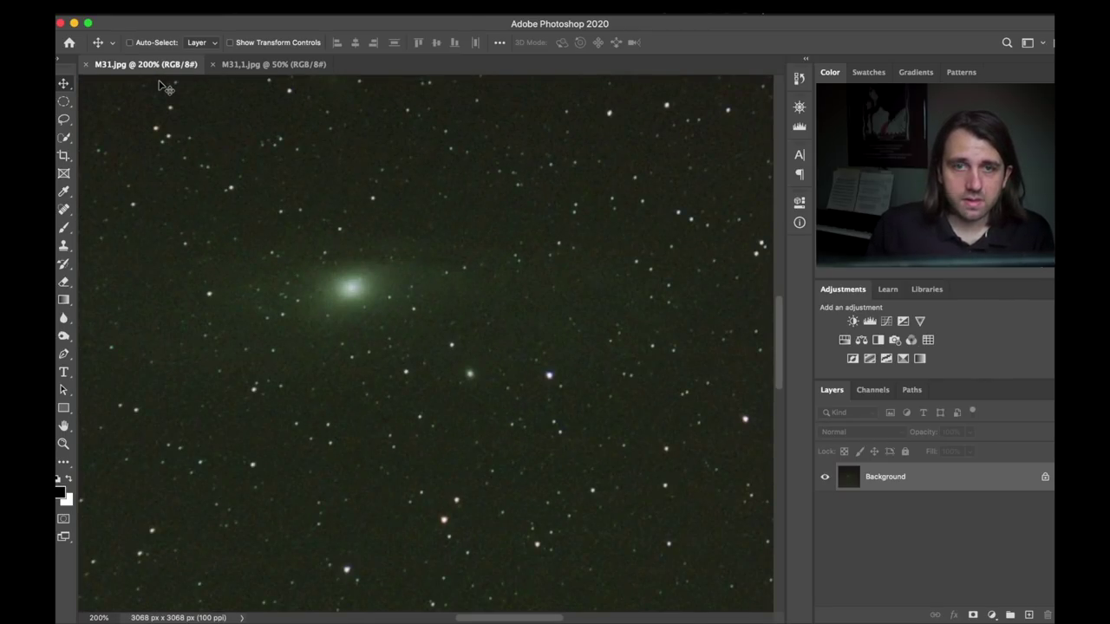
key("super+minus")
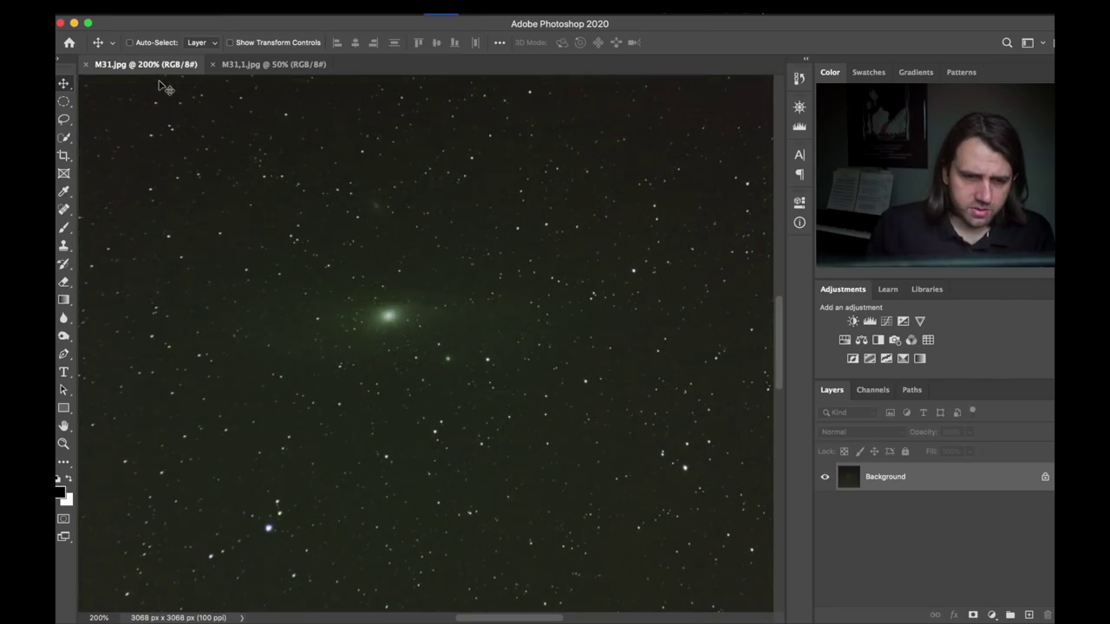
key("super+equal")
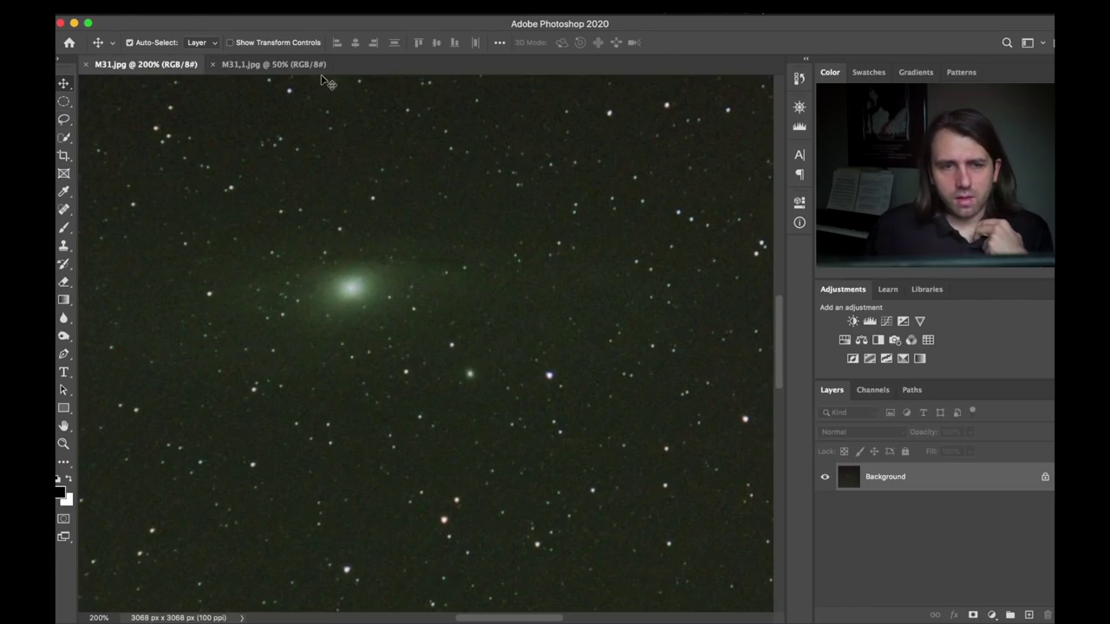
Inspect the noise around the galaxy core in M31,1.jpg at 200% and view the image again at 50%.
left_click(247, 64)
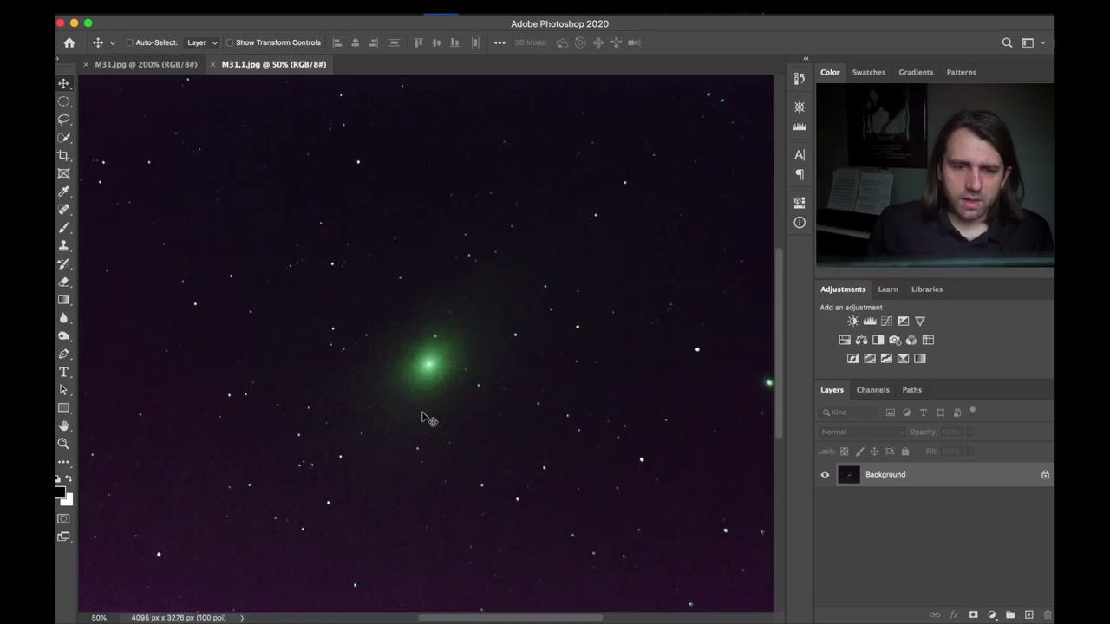
key("super+plus")
key("super+plus")
key("super+plus")
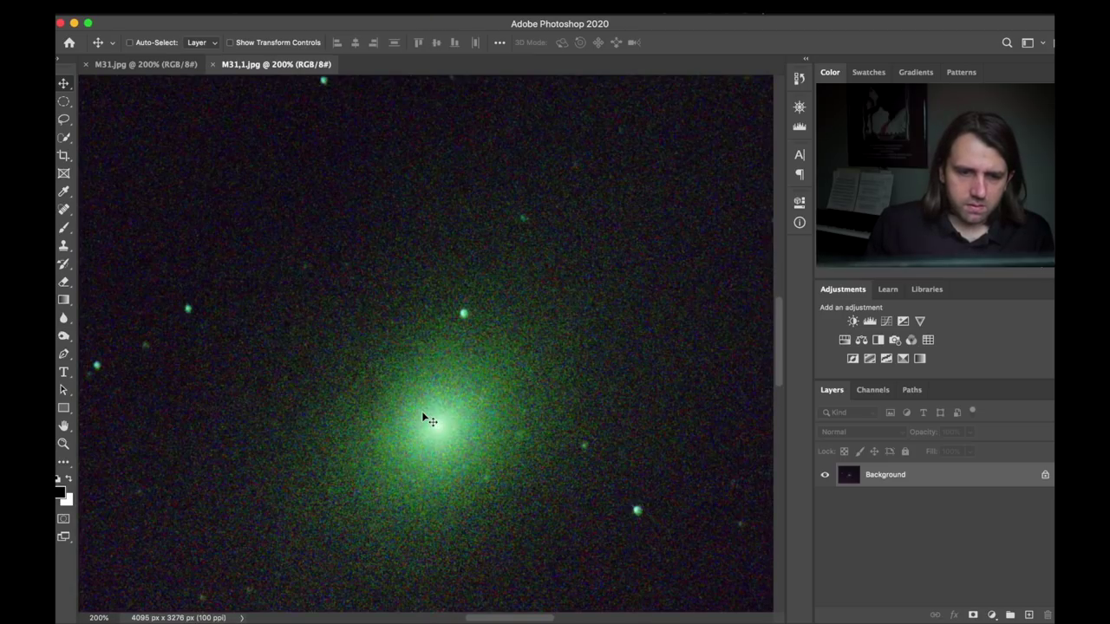
key("super+minus")
key("super+minus")
key("super+minus")
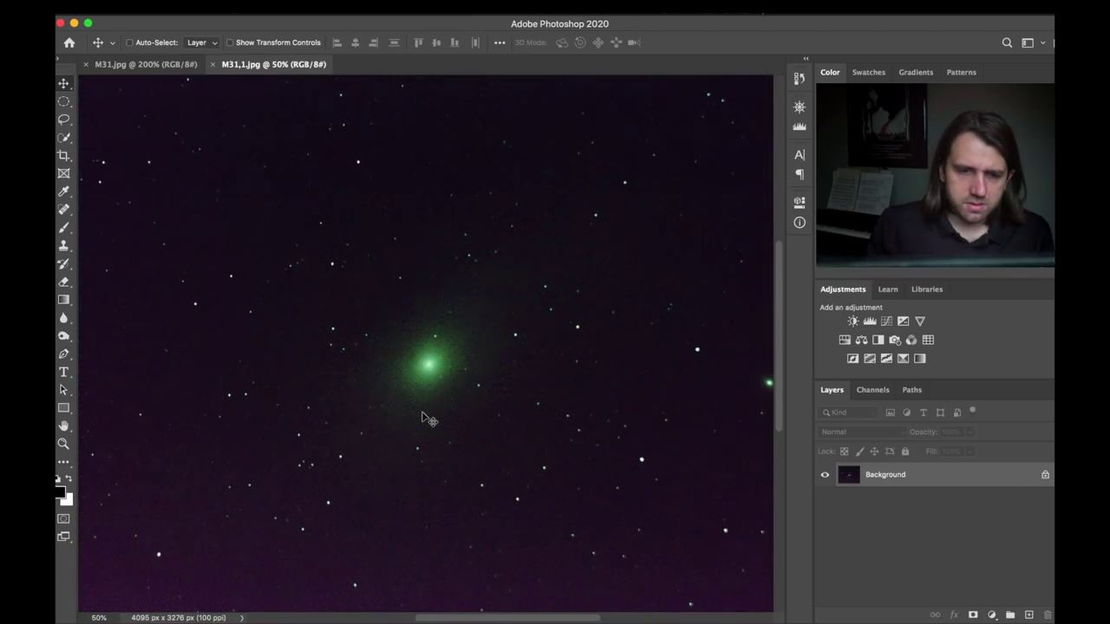
key("super+minus")
key("super+plus")
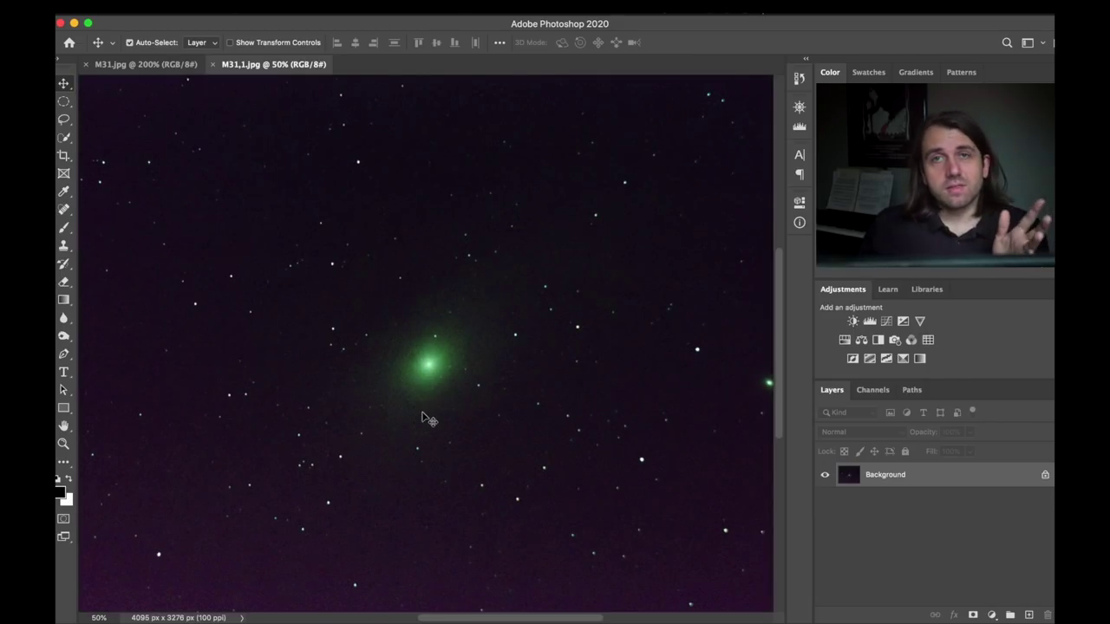
Compare M31.jpg at 200% with M31,1.jpg at 50%, alternating between the two images.
left_click(118, 64)
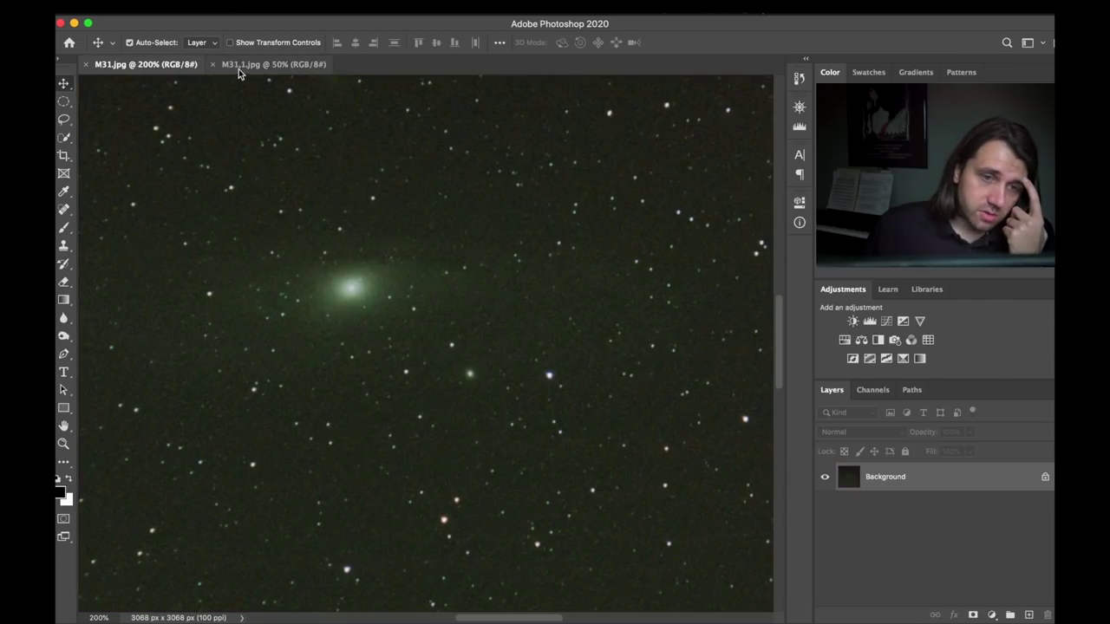
left_click(241, 67)
left_click(121, 67)
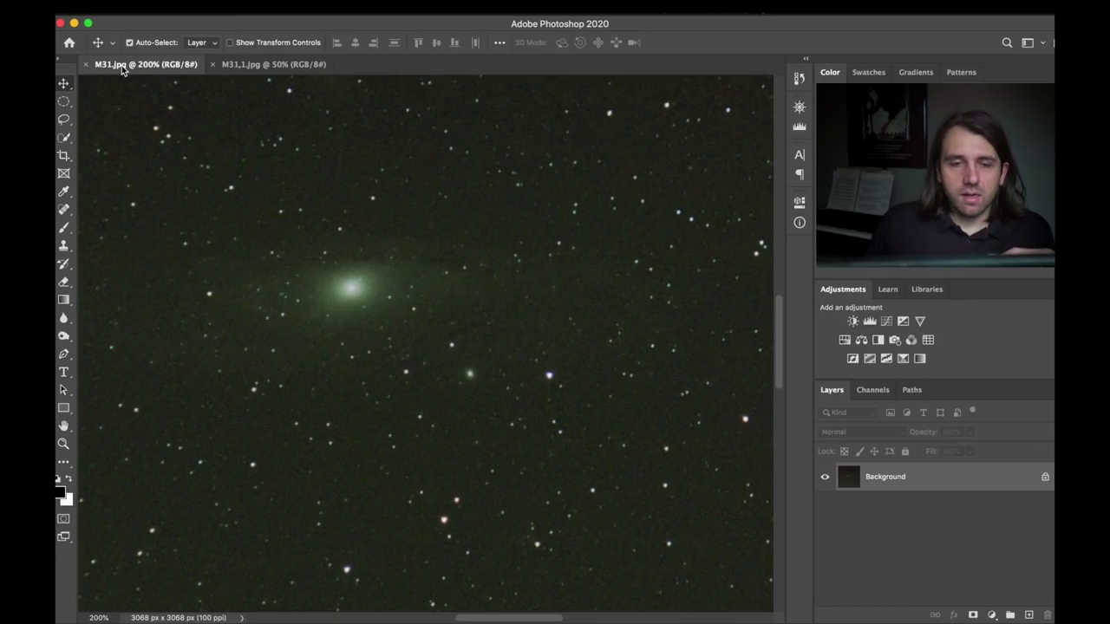
left_click(251, 66)
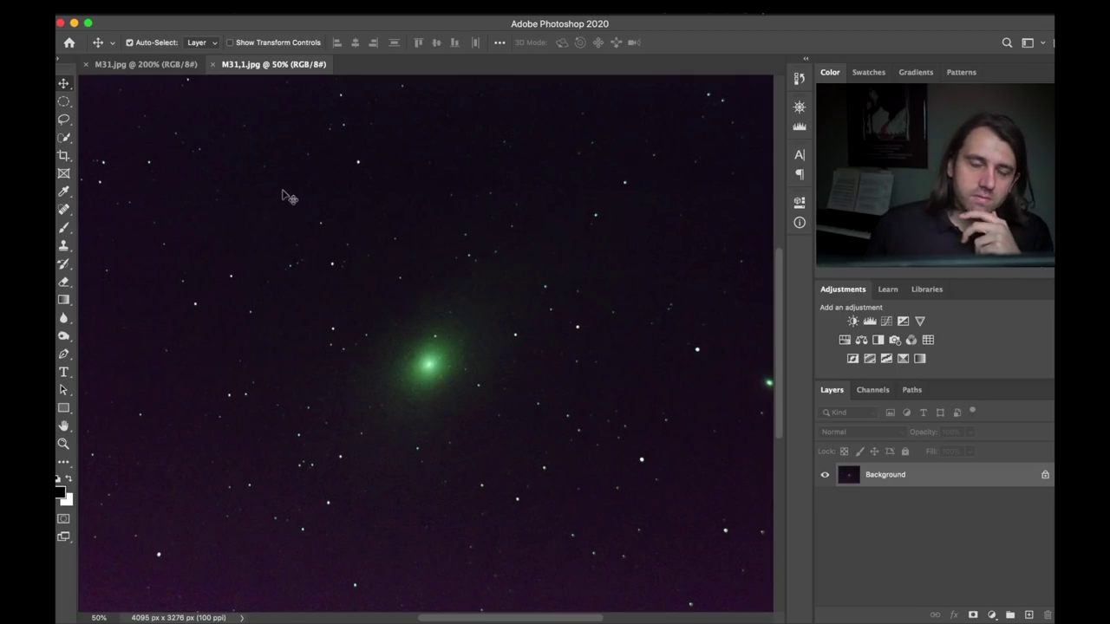
left_click(143, 67)
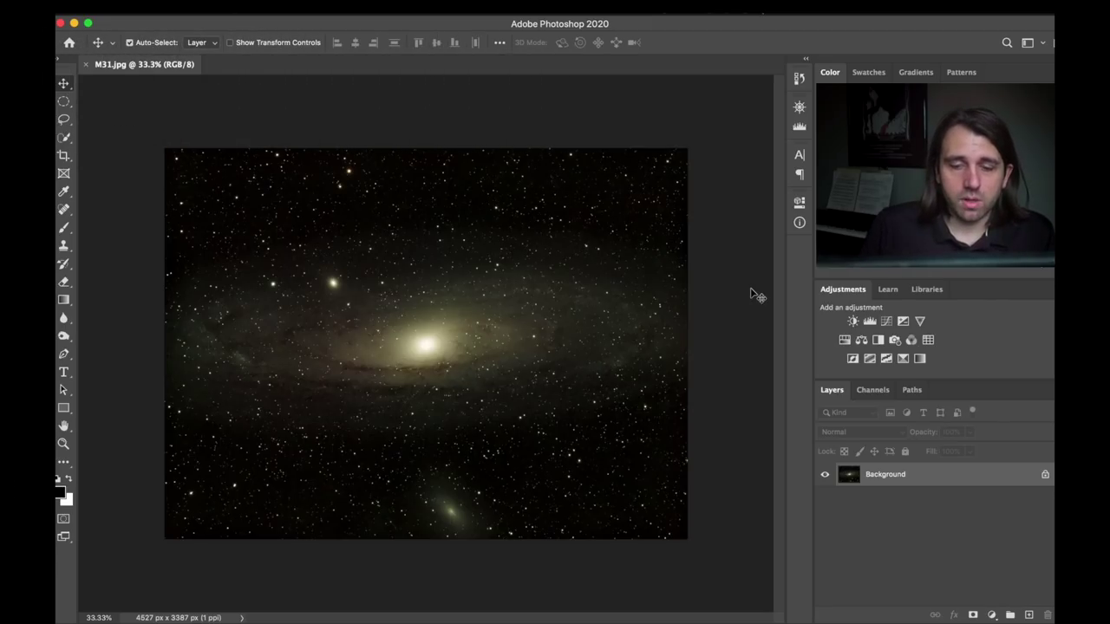
Inspect the bright core and dust lanes of the yellowish galaxy in M31.jpg at 200% and its overall extent at 50%.
key("super+plus")
key("super+plus")
key("super+plus")
key("super+plus")
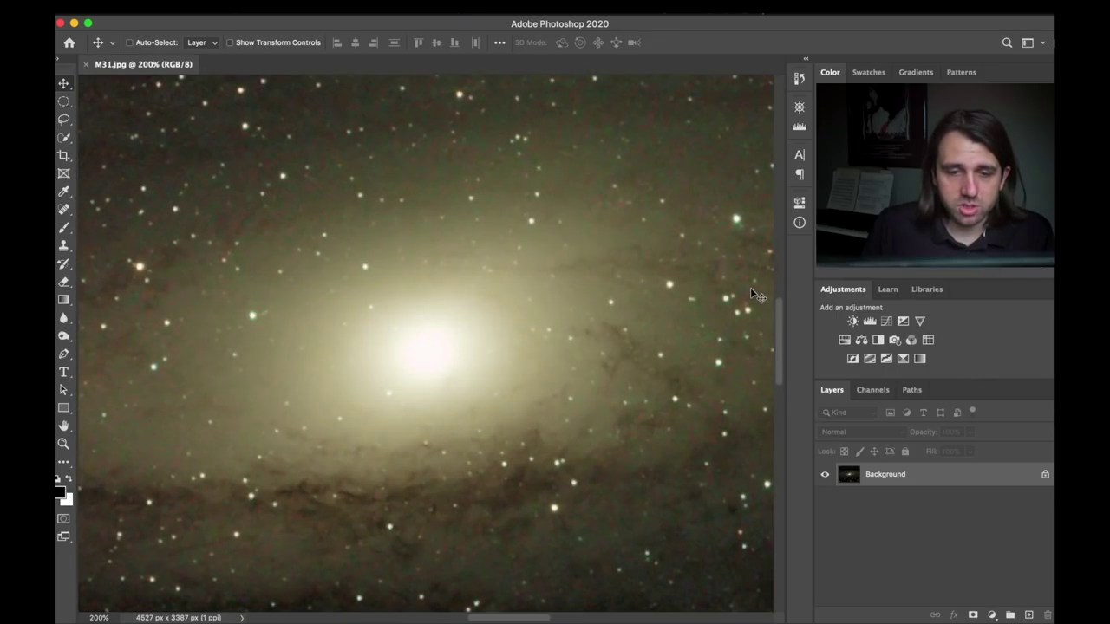
key("super+minus")
key("super+minus")
key("super+minus")
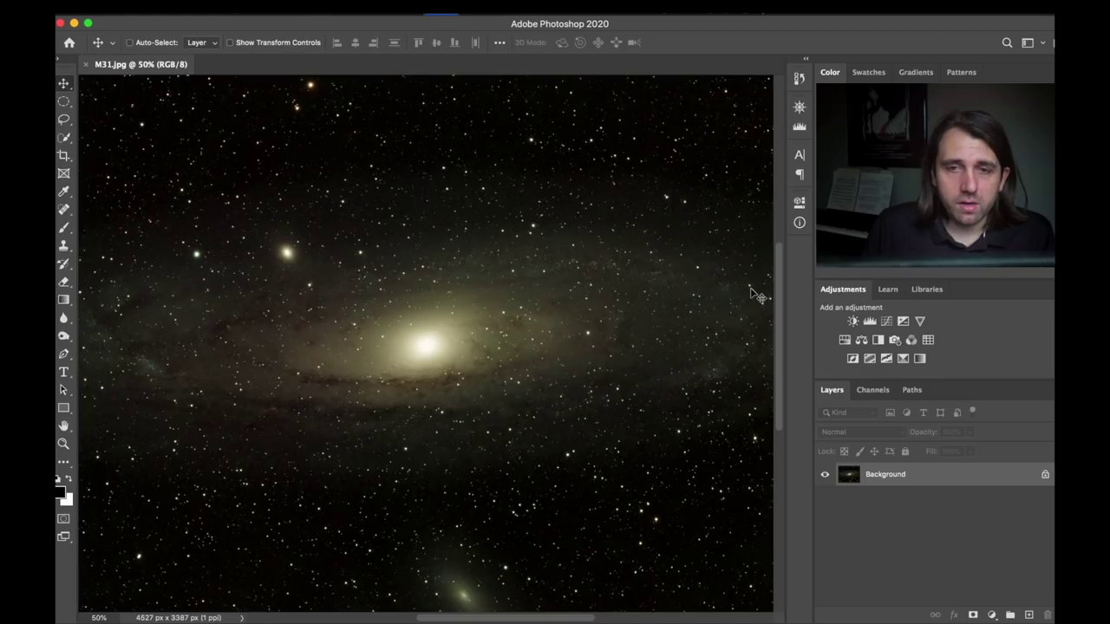
key("super+minus")
key("super+plus")
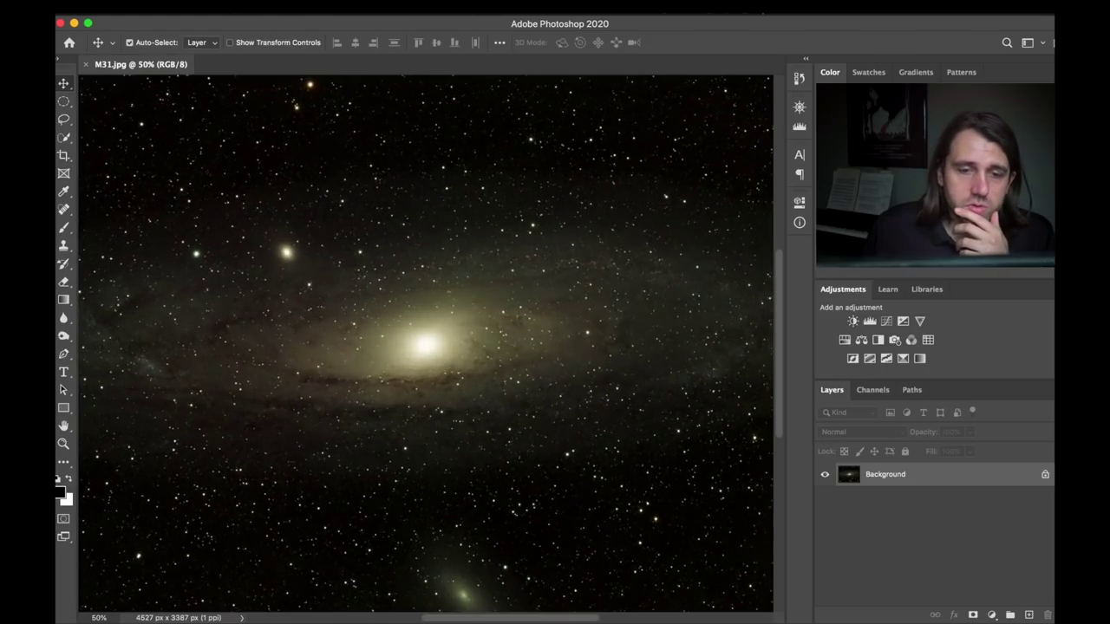
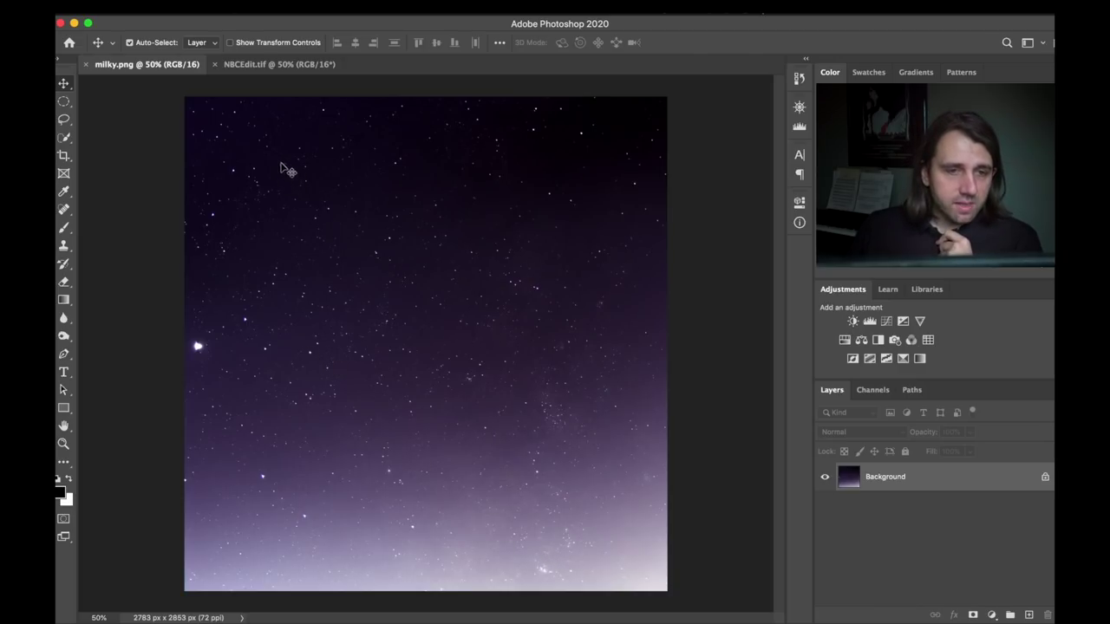
Compare the sky gradients and star fields of milky.png and NBCEdit.tif at 50%.
left_click(264, 64)
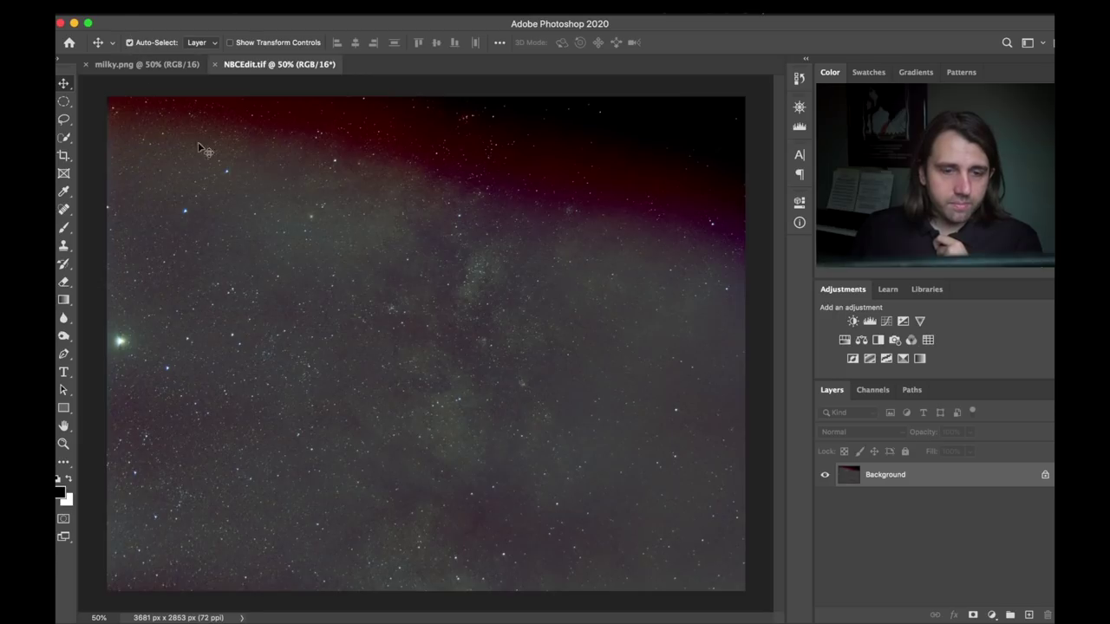
left_click(148, 64)
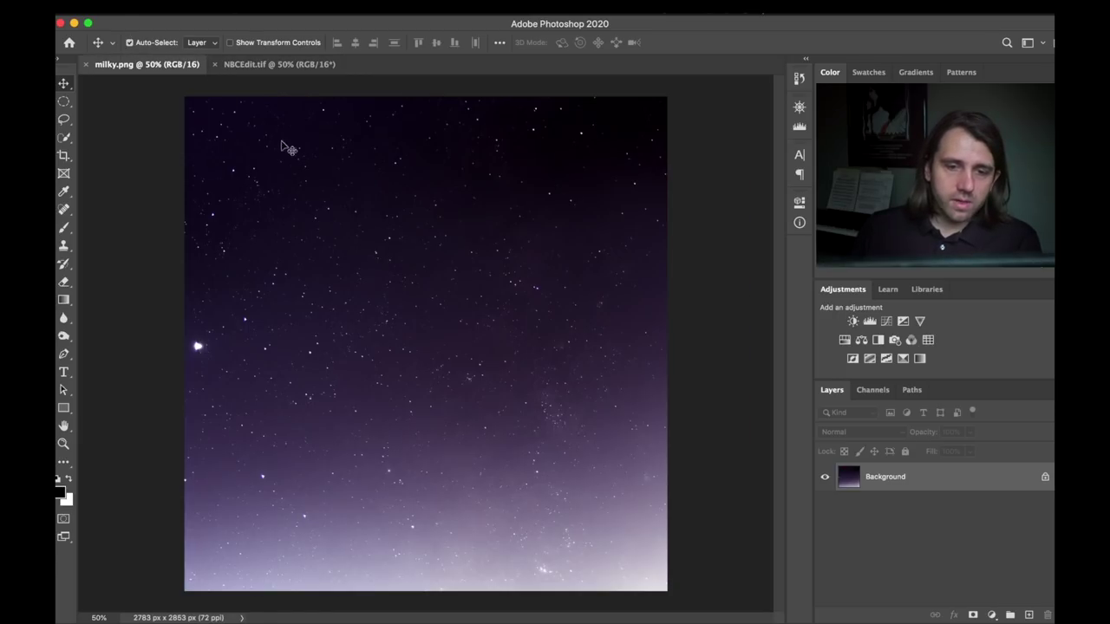
Inspect the star clusters, star shapes and background noise in NBCEdit.tif at 200%.
left_click(262, 65)
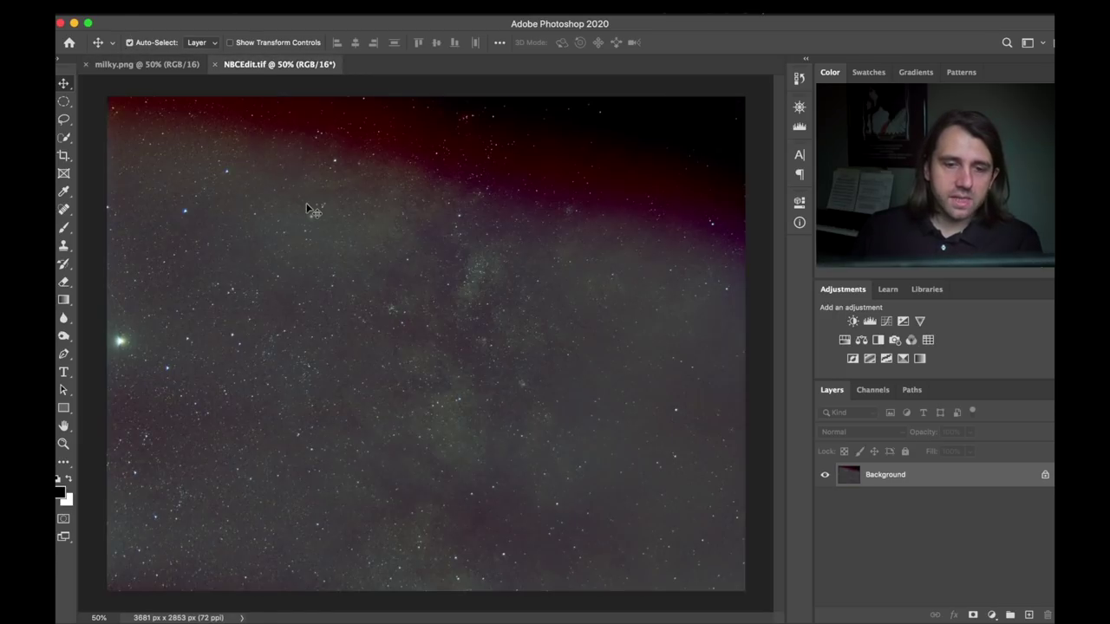
key("super+plus")
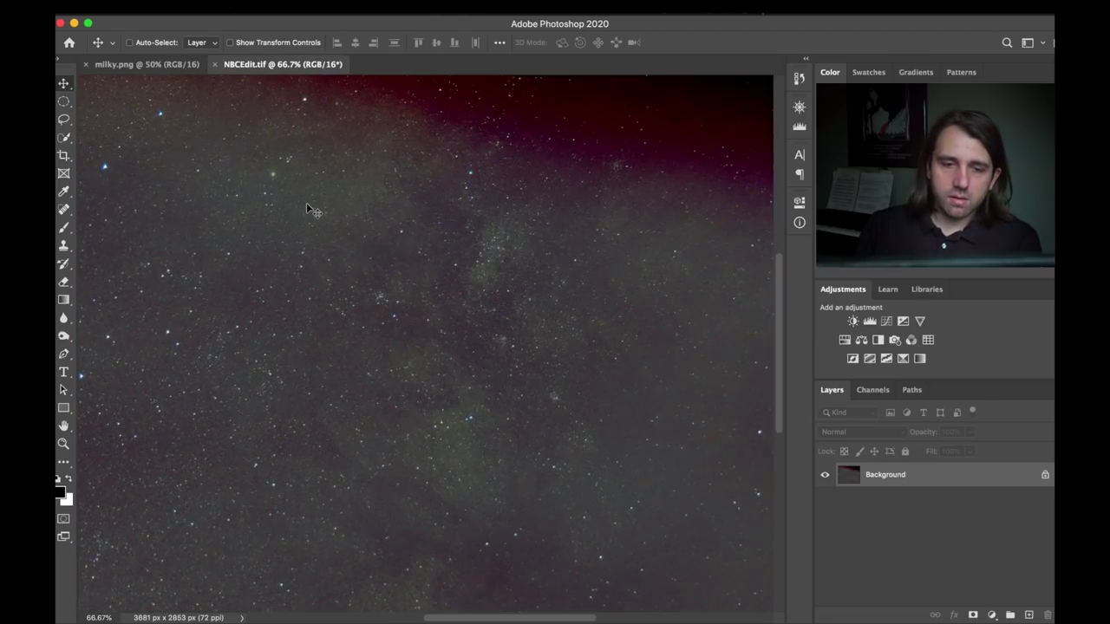
key("super+plus")
key("super+plus")
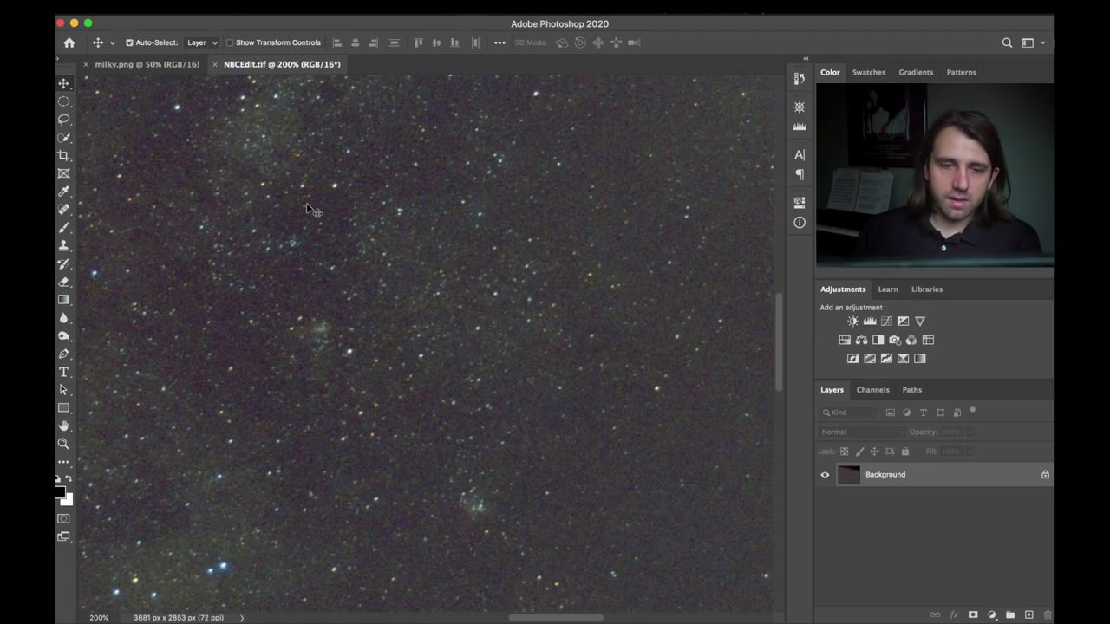
scroll(308, 208, "up", 10)
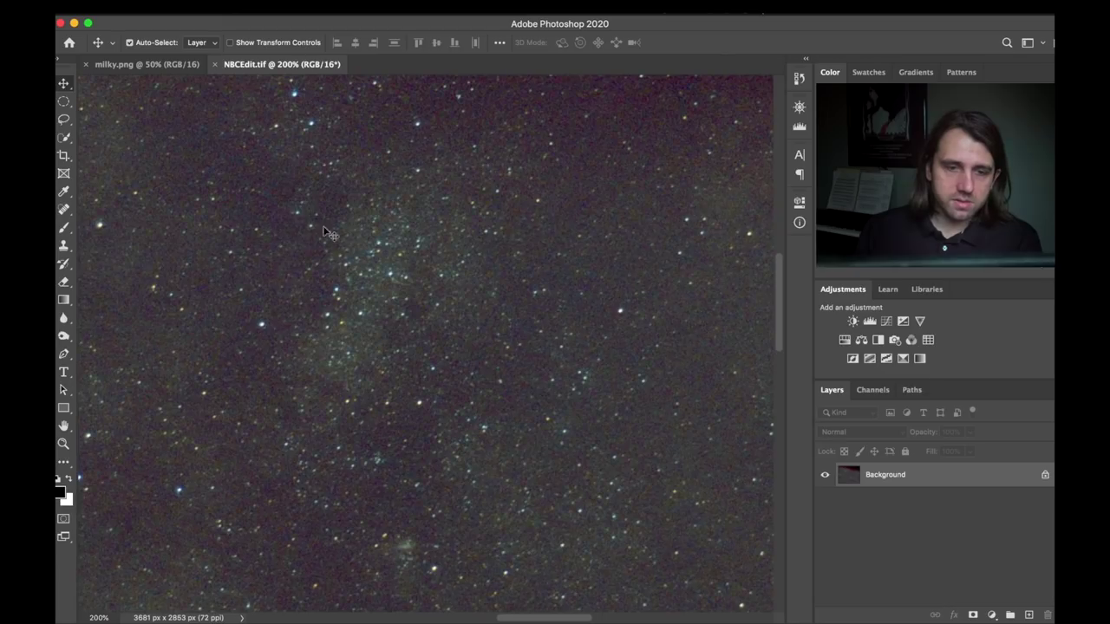
scroll(362, 291, "down", 10)
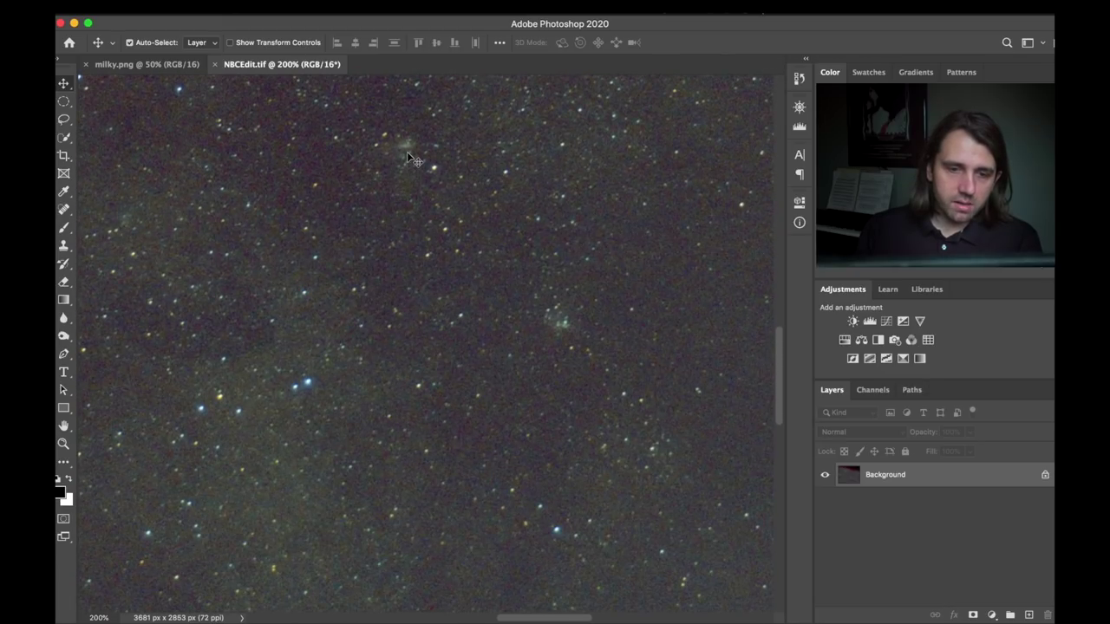
scroll(573, 289, "down", 10)
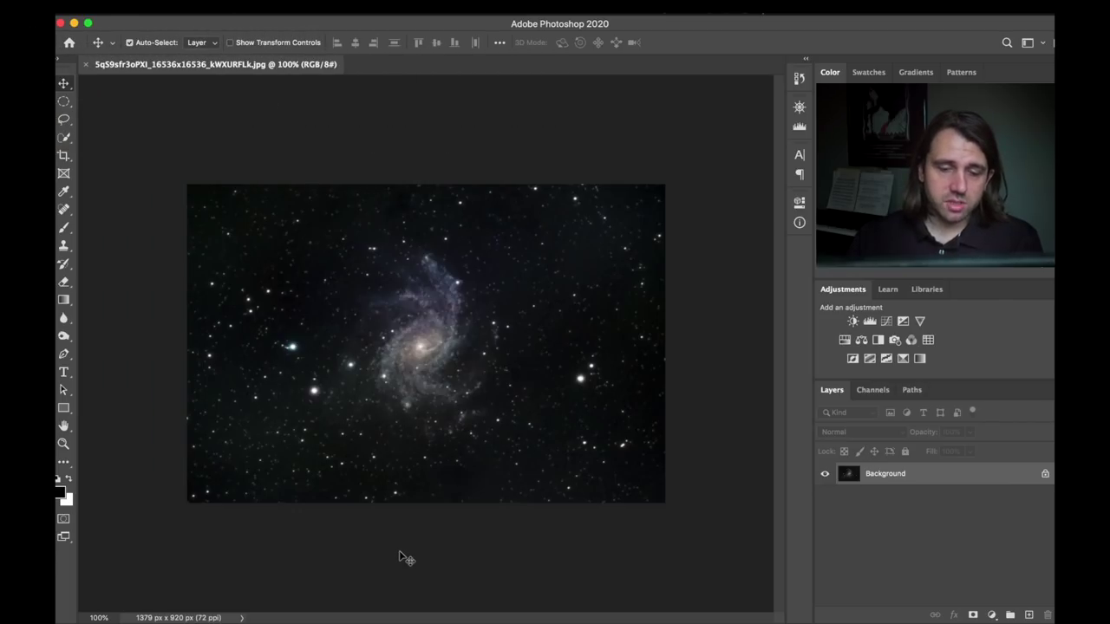
Inspect the bluish spiral galaxy's core and arm detail at 400% and view it again at 300%.
key("super+equal")
key("super+equal")
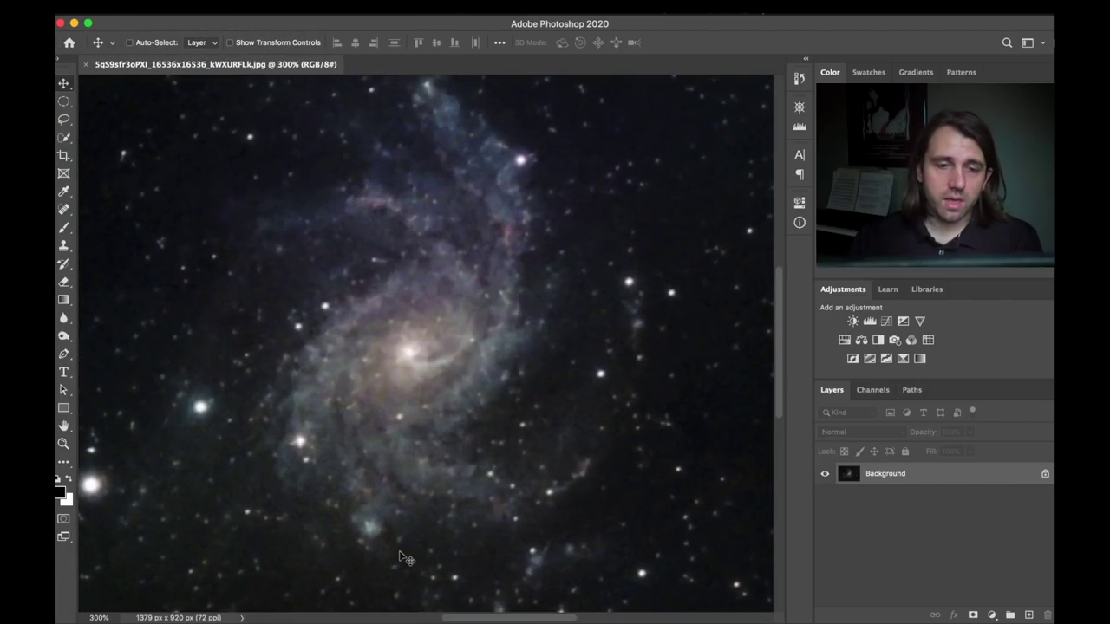
key("super+equal")
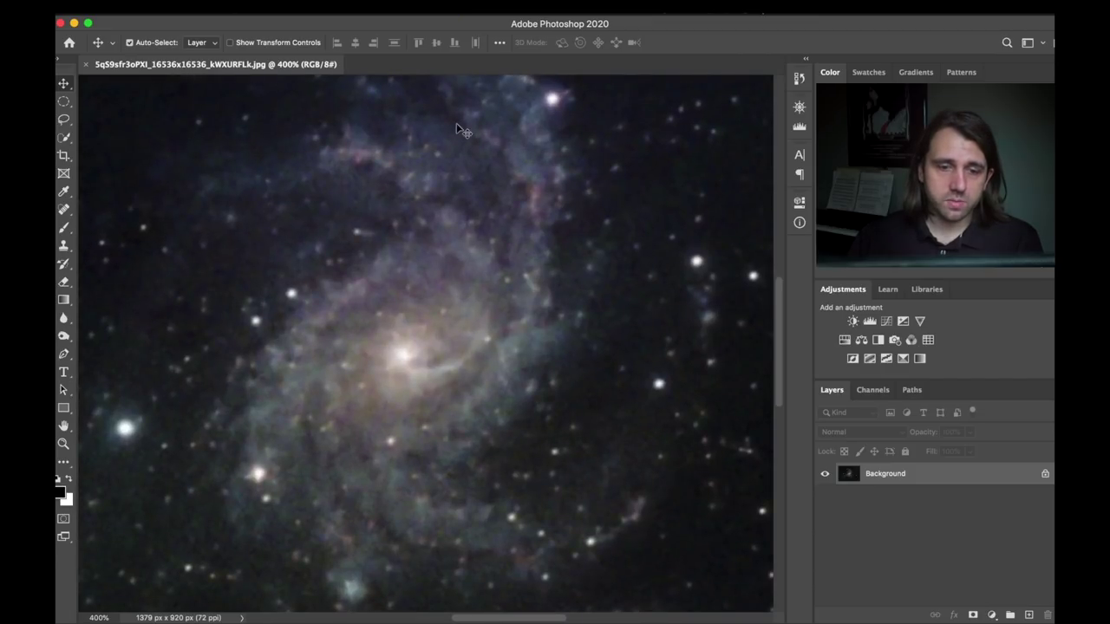
key("super+minus")
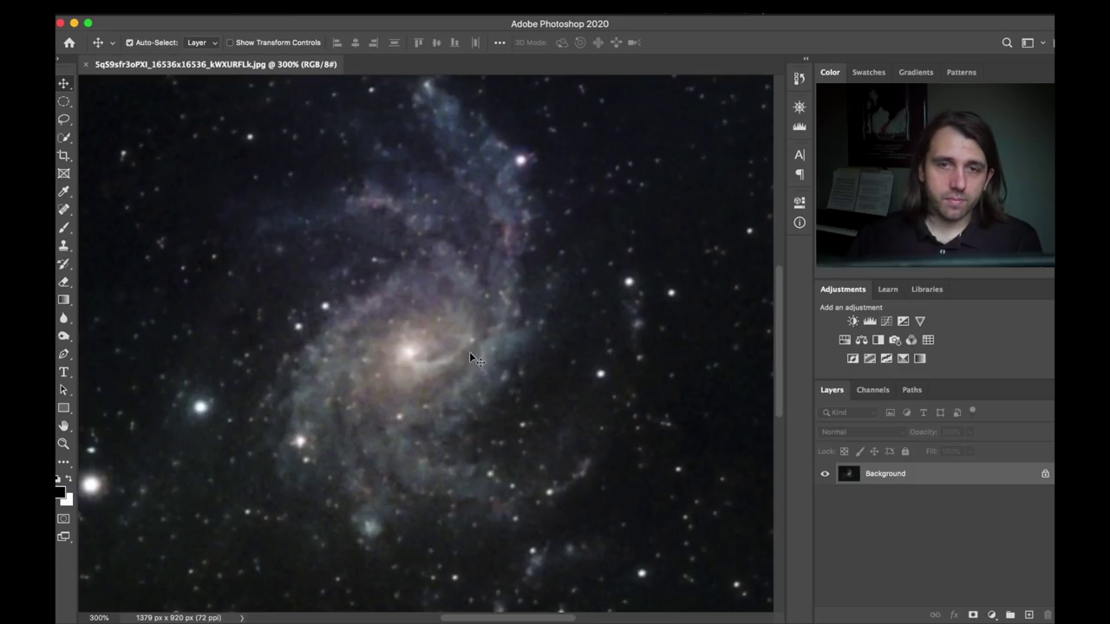
Examine the spiral galaxy's outer arms, the surrounding stars and the background colour at 300%.
scroll(469, 353, "down", 5)
scroll(469, 352, "up", 6)
scroll(469, 353, "right", 3)
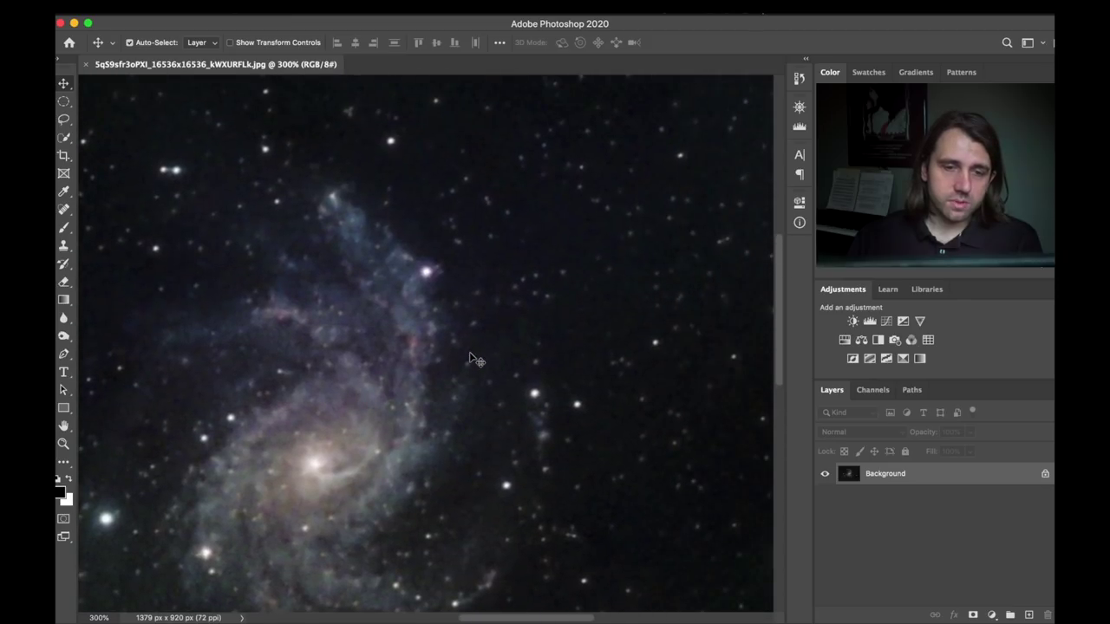
scroll(469, 354, "down", 5)
scroll(469, 354, "up", 4)
scroll(469, 353, "right", 2)
scroll(469, 353, "left", 3)
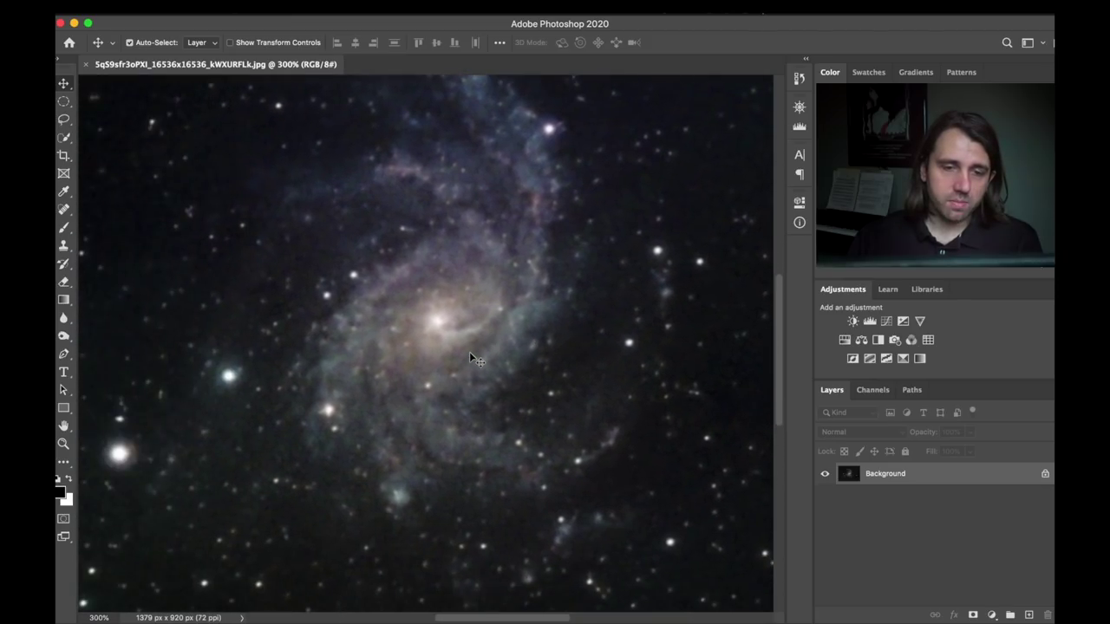
scroll(469, 354, "right", 2)
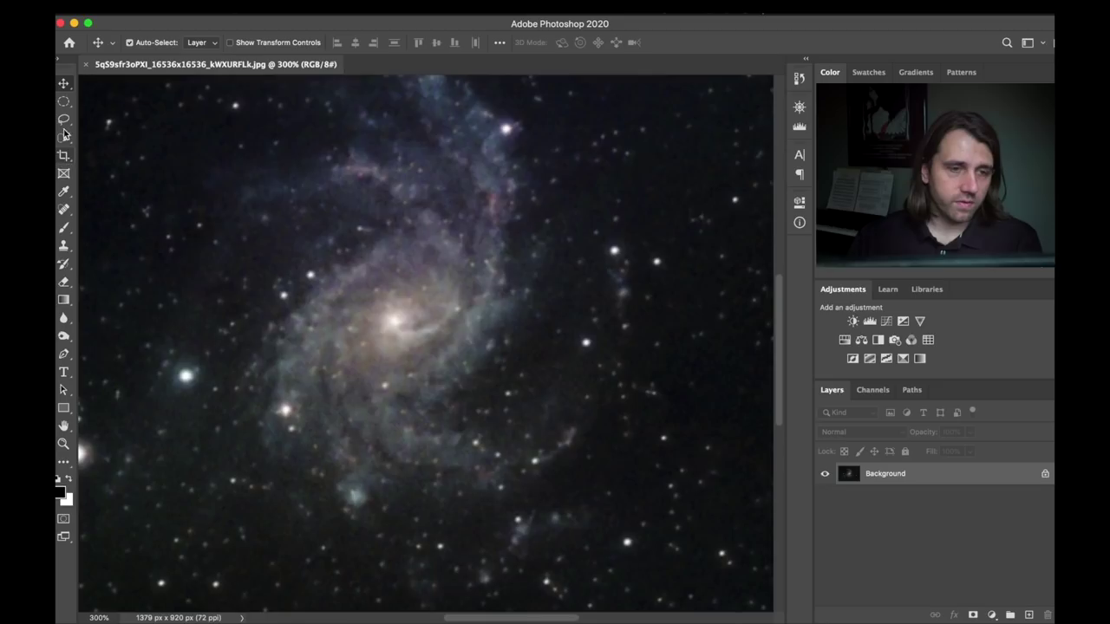
Add a Color Balance adjustment with a gradient mask limiting it to the lower image, and set the midtones' Yellow–Blue value to +47.
left_click(863, 342)
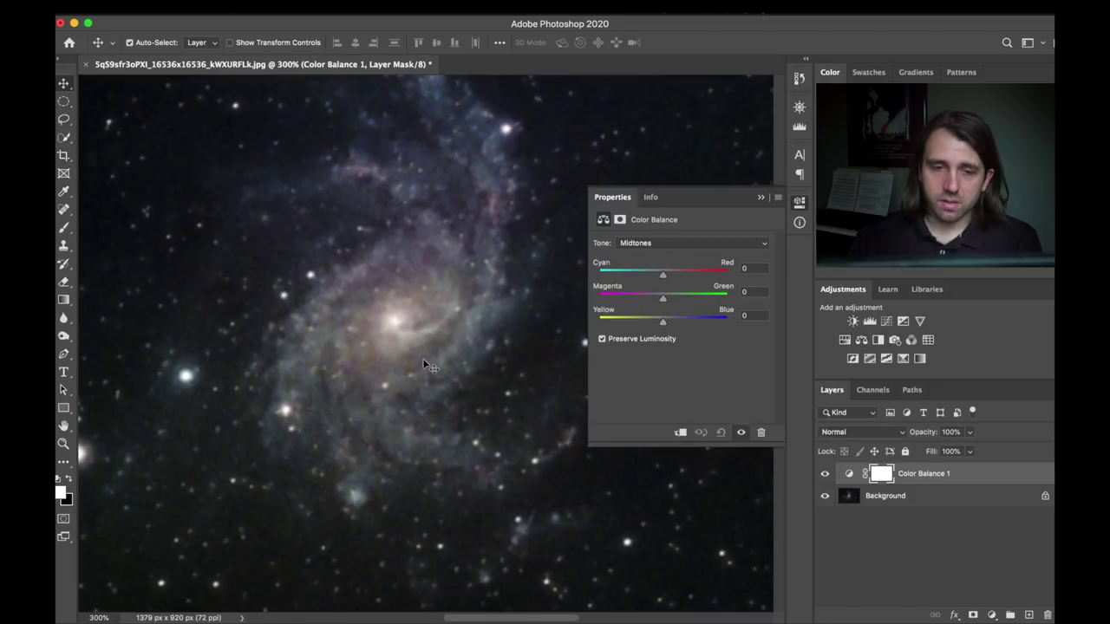
key("g")
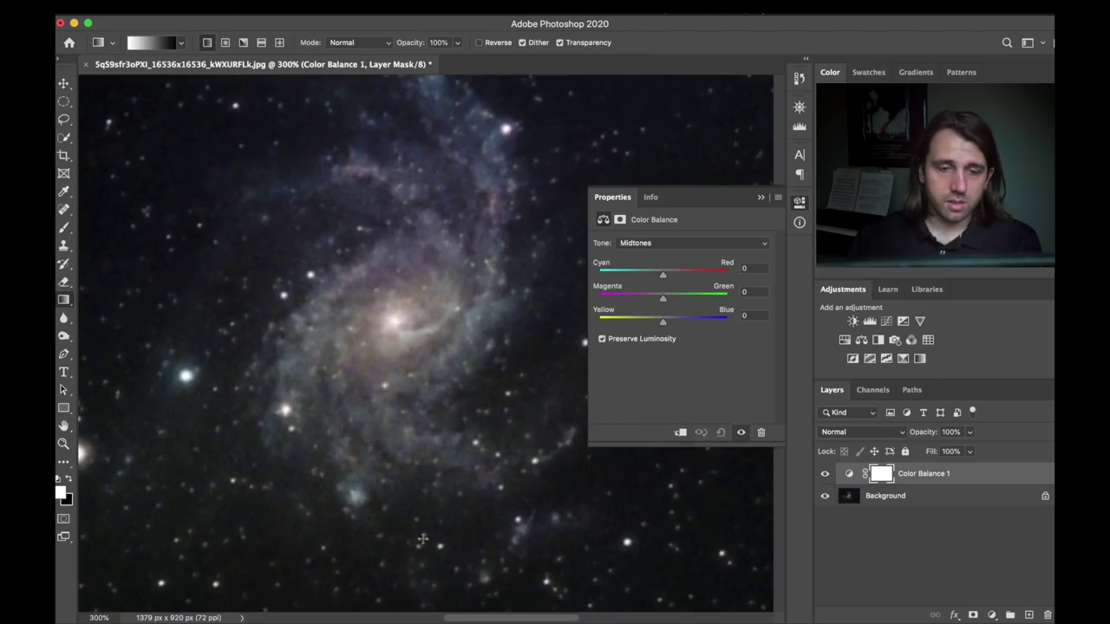
left_click_drag(424, 540, 420, 212)
scroll(421, 211, "down", 5)
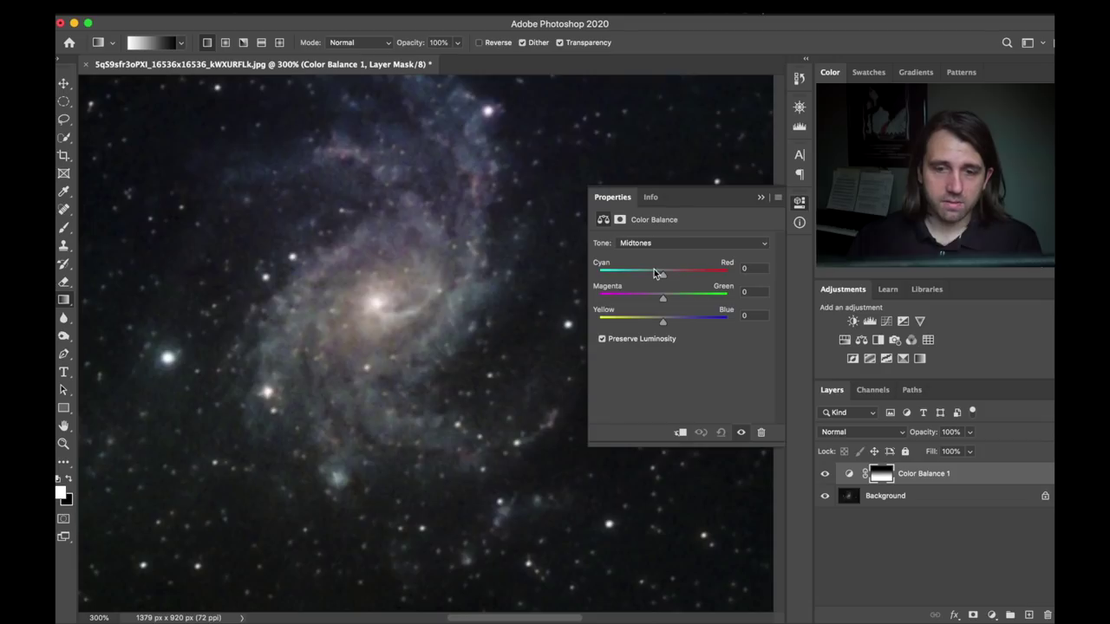
left_click_drag(663, 323, 693, 326)
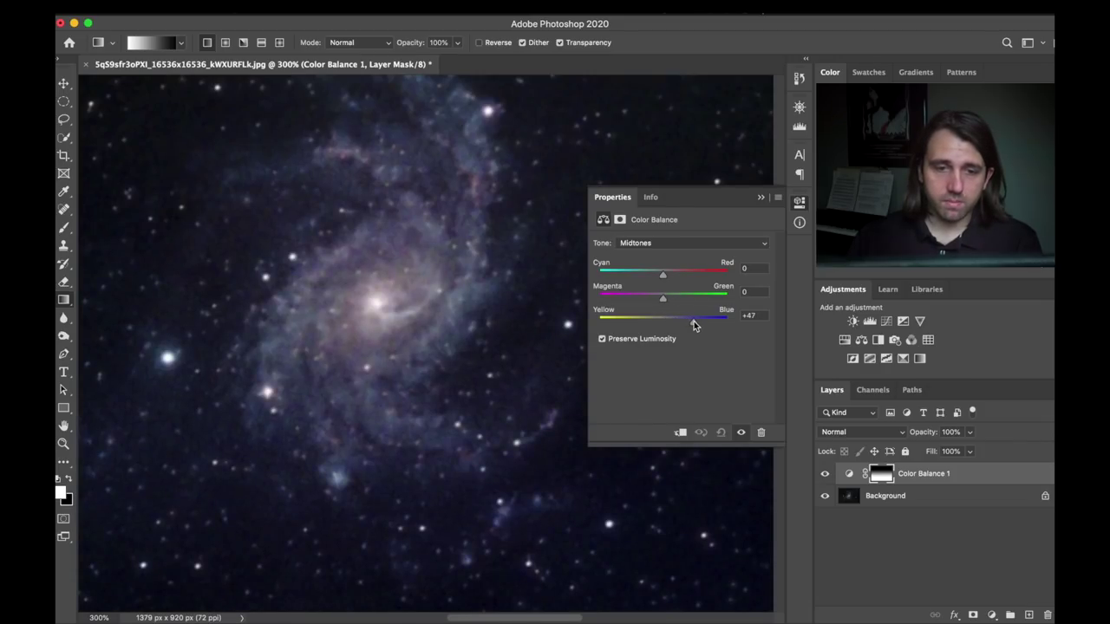
scroll(492, 325, "up", 2)
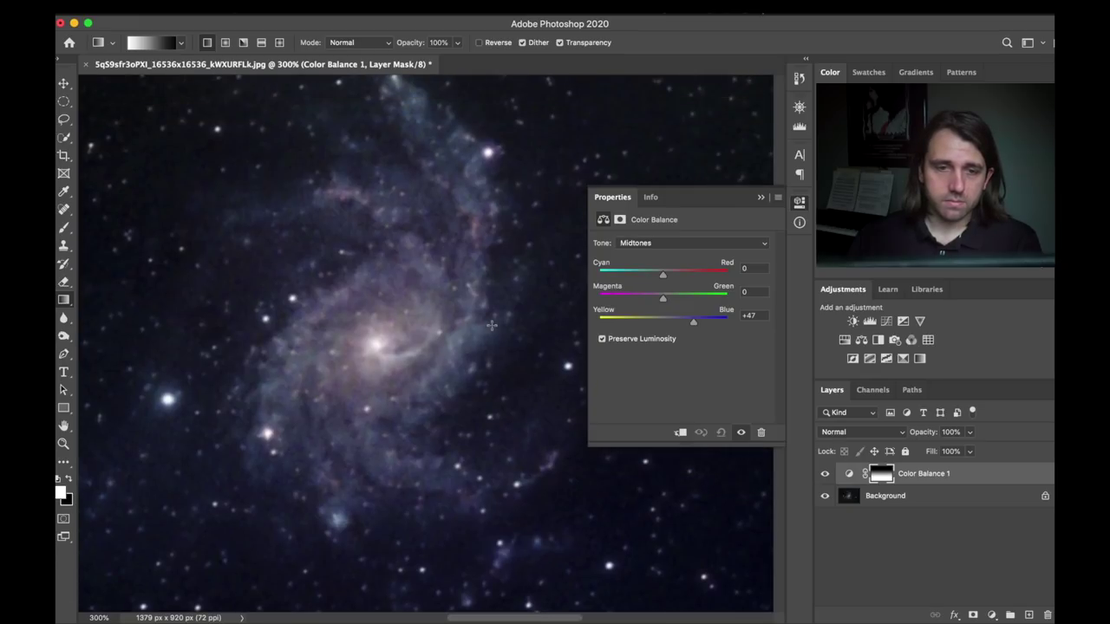
Compare the galaxy at 300% with and without the Color Balance adjustment.
left_click(827, 476)
left_click(826, 476)
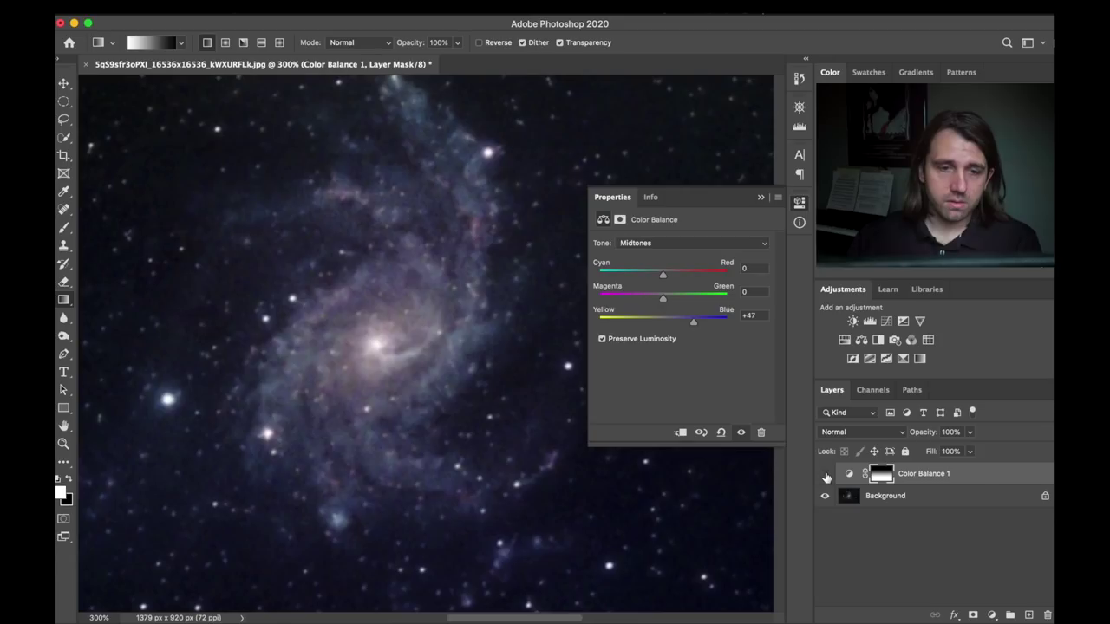
left_click(826, 476)
left_click(826, 476)
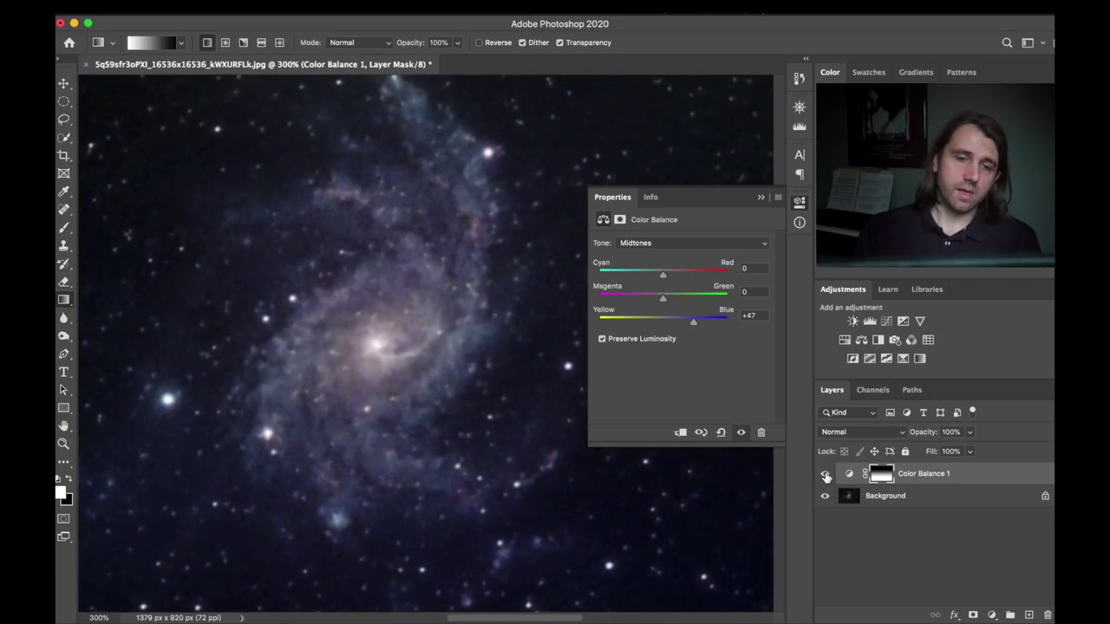
Compare the whole galaxy and lower background at 200% with the Color Balance layer hidden and shown.
key("super+minus")
left_click(827, 476)
left_click(826, 476)
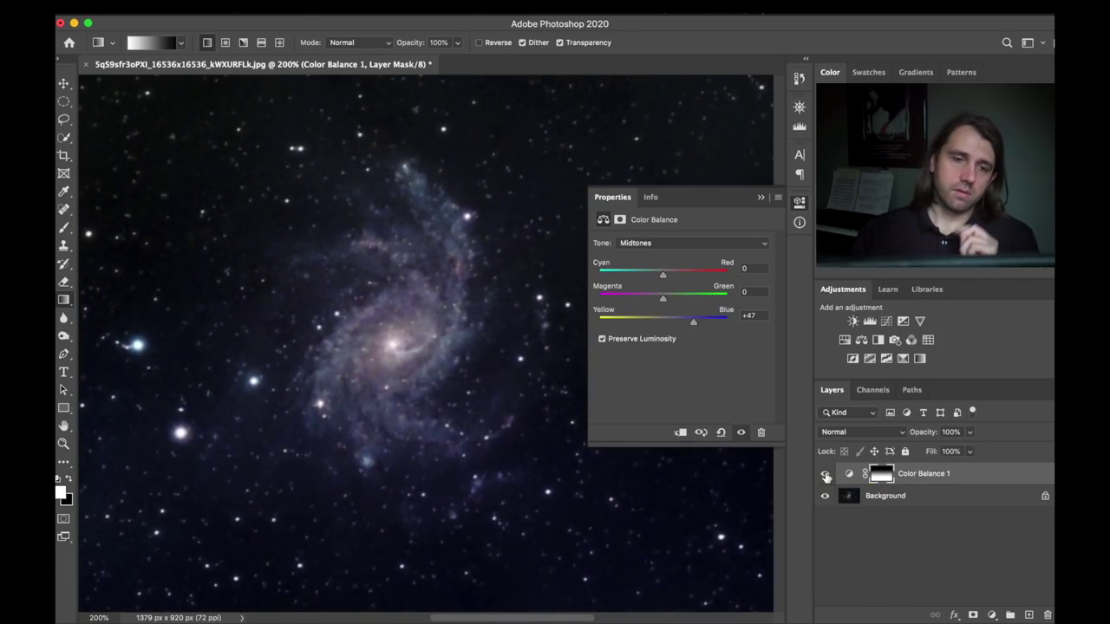
left_click(826, 476)
left_click(826, 476)
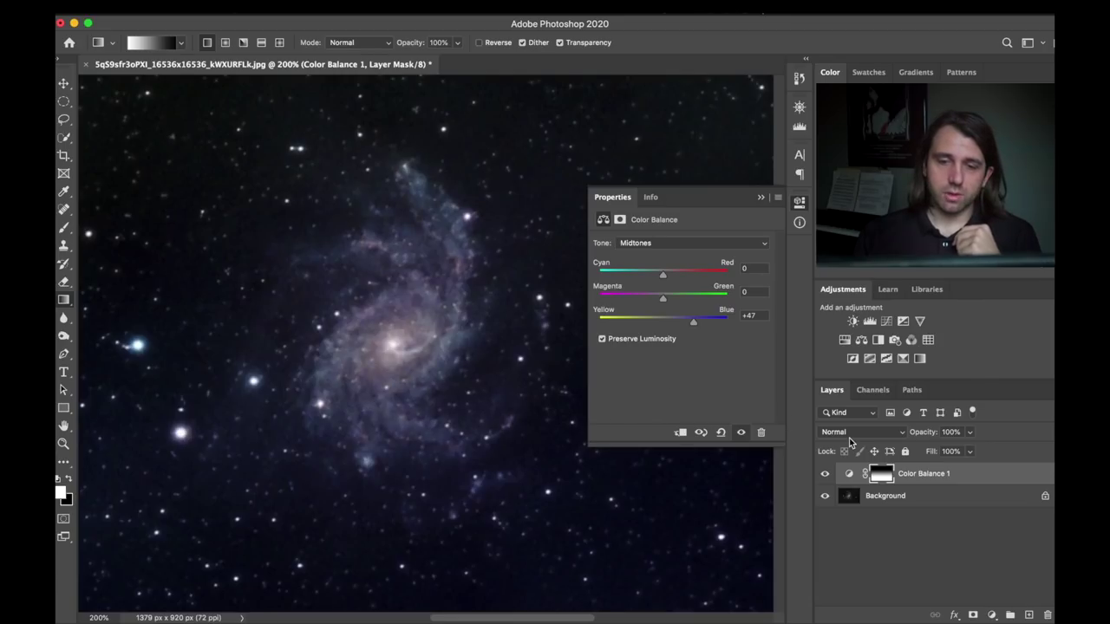
left_click(826, 475)
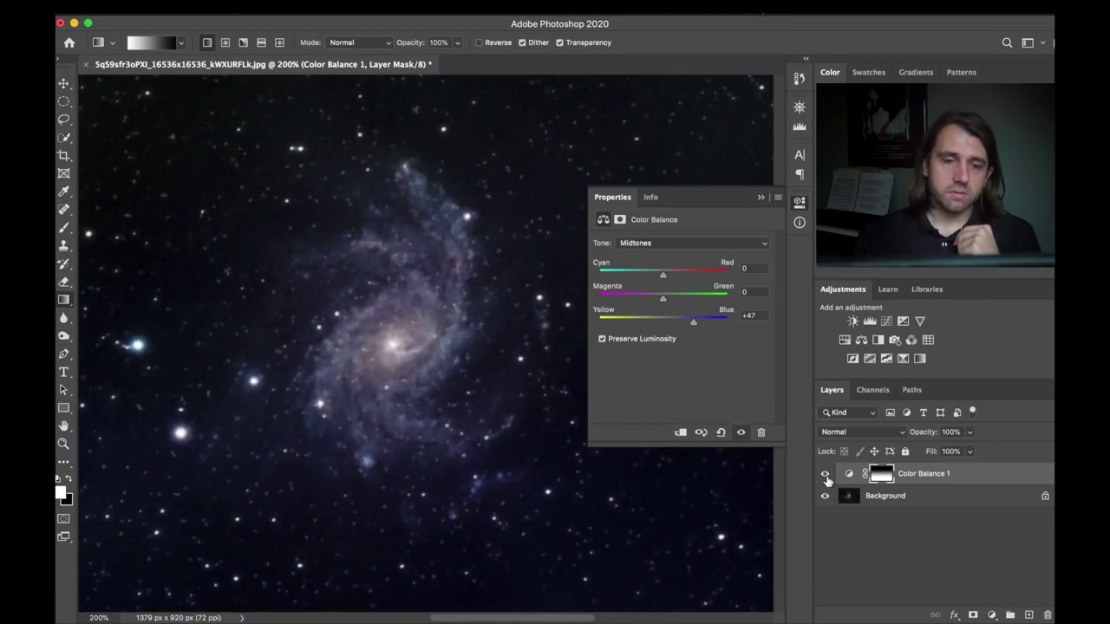
left_click(826, 475)
left_click(826, 475)
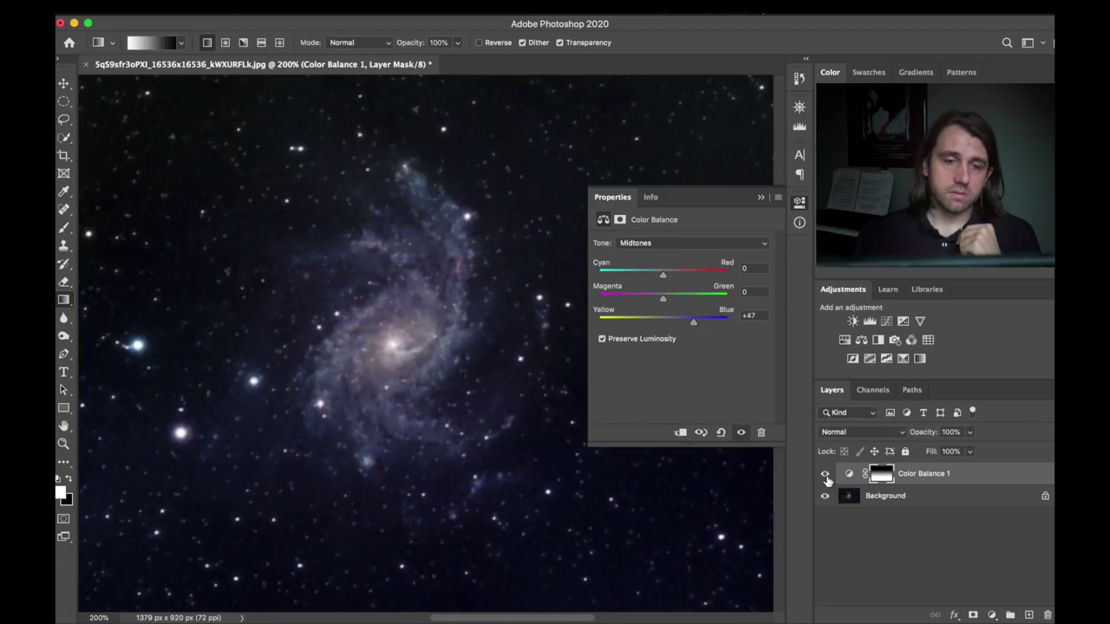
left_click(825, 474)
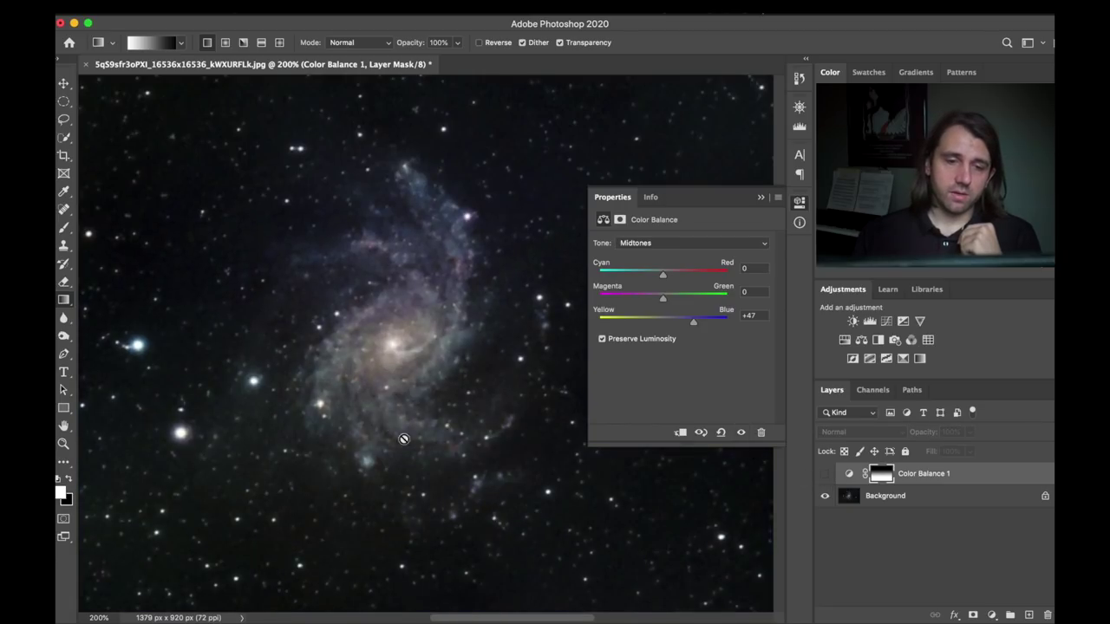
left_click(824, 474)
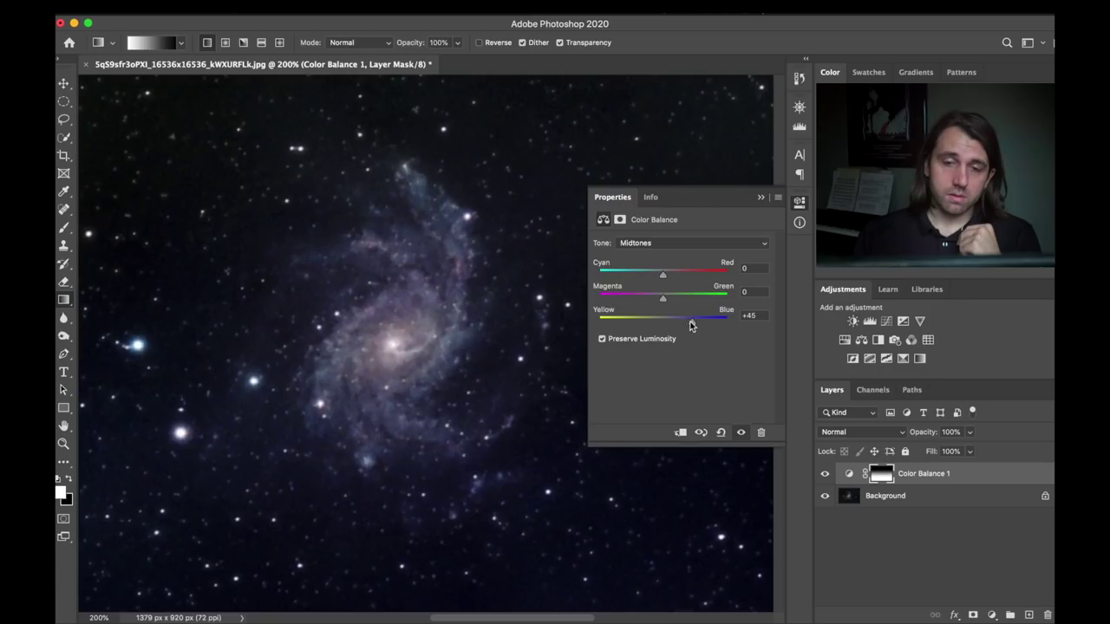
Invert the Color Balance layer's gradient mask to target the upper image and shift its midtones from blue toward yellow.
left_click_drag(691, 324, 666, 323)
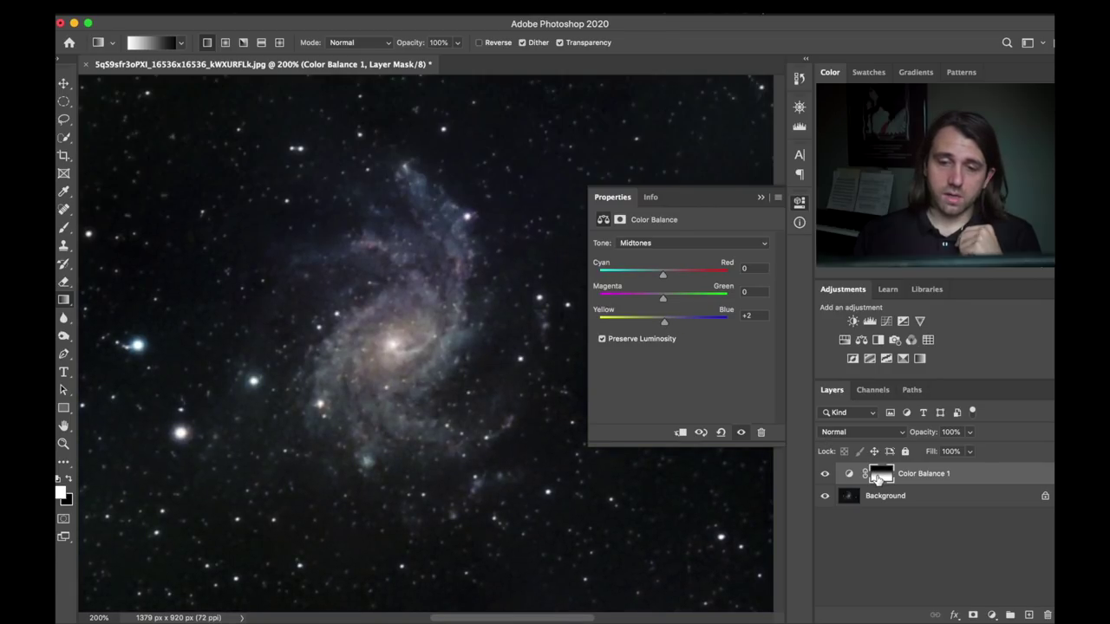
left_click(878, 477)
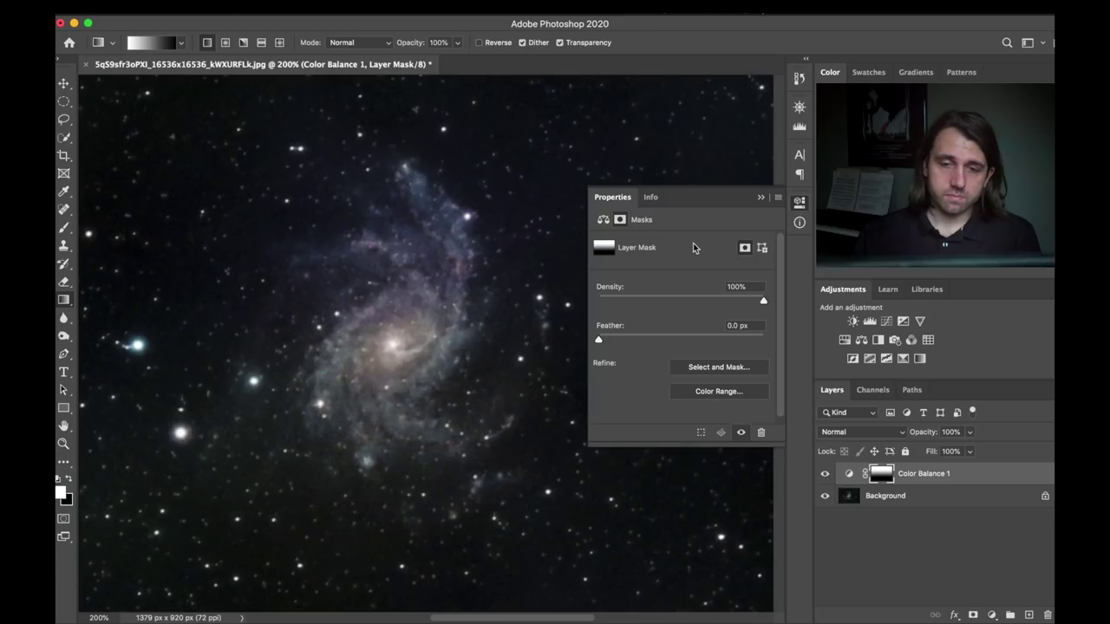
left_click(851, 475)
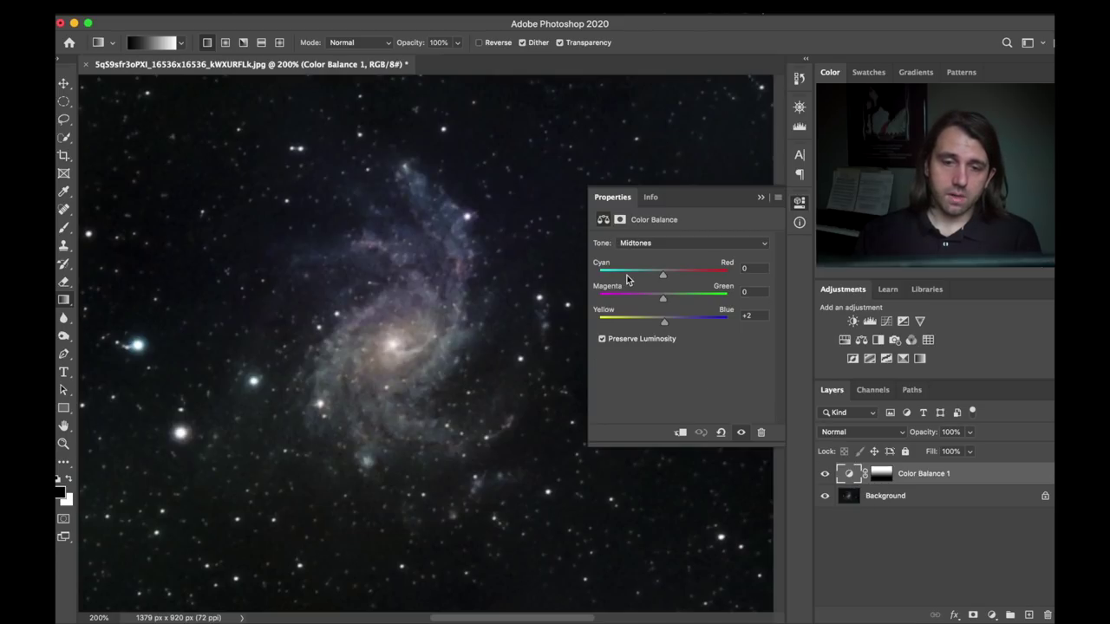
left_click_drag(664, 322, 625, 320)
key("super+plus")
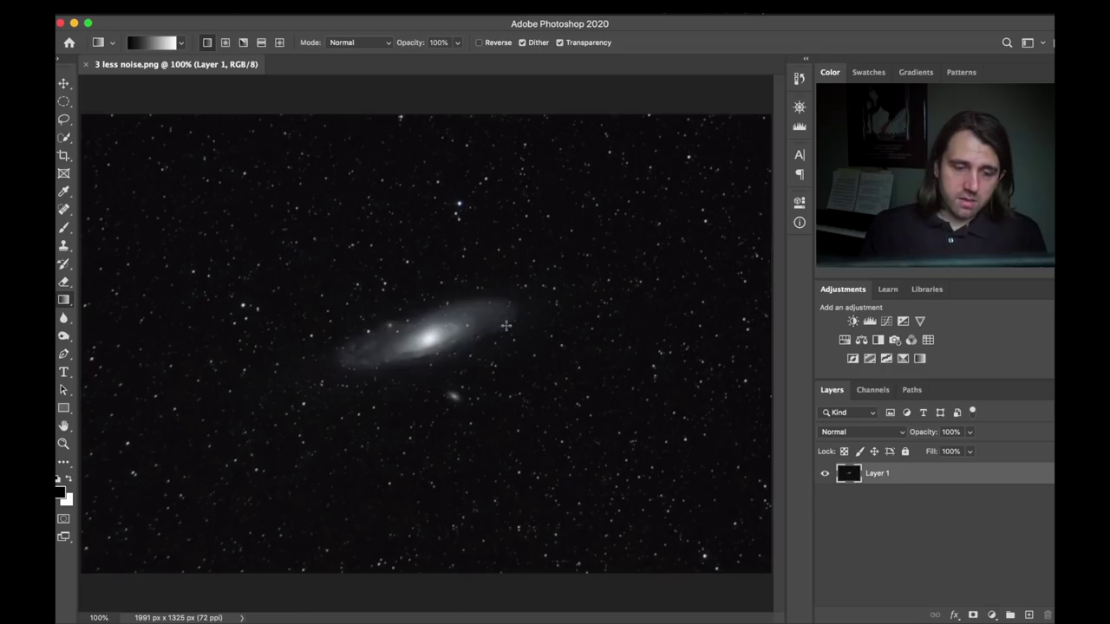
Inspect the bright core and upper outer arm of the galaxy in 3 less noise.png at 500%.
key("super+plus")
key("super+plus")
key("super+plus")
key("super+plus")
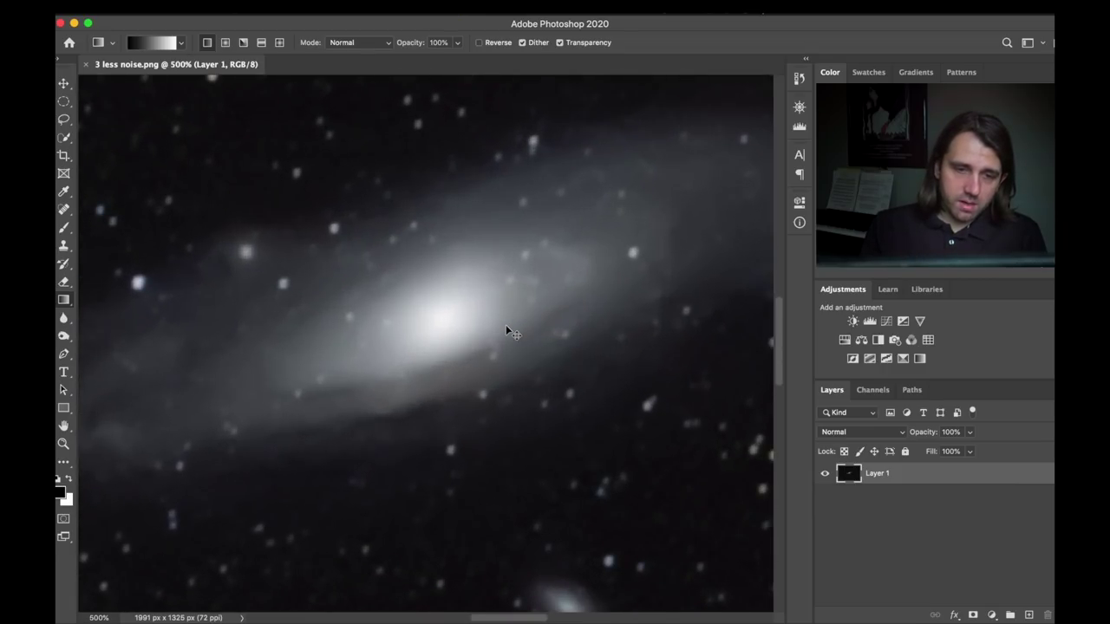
scroll(520, 330, "right", 5)
scroll(520, 329, "up", 3)
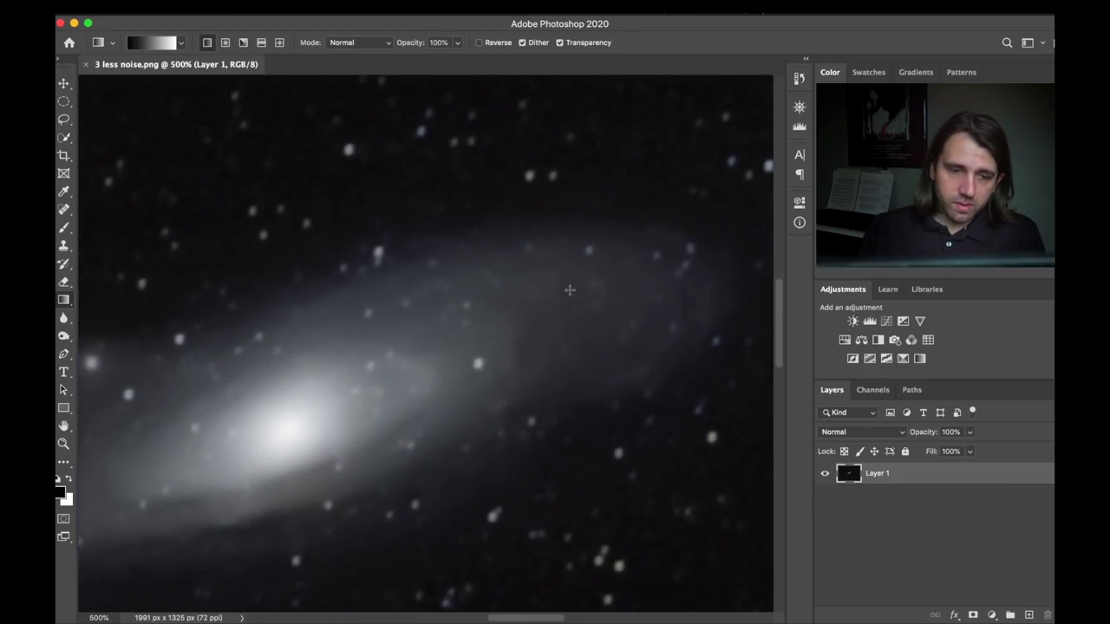
Examine the dust lanes and opposite outer arm of the galaxy in 3 less noise.png at 500% and 400%.
scroll(401, 361, "left", 5)
scroll(329, 407, "down", 2)
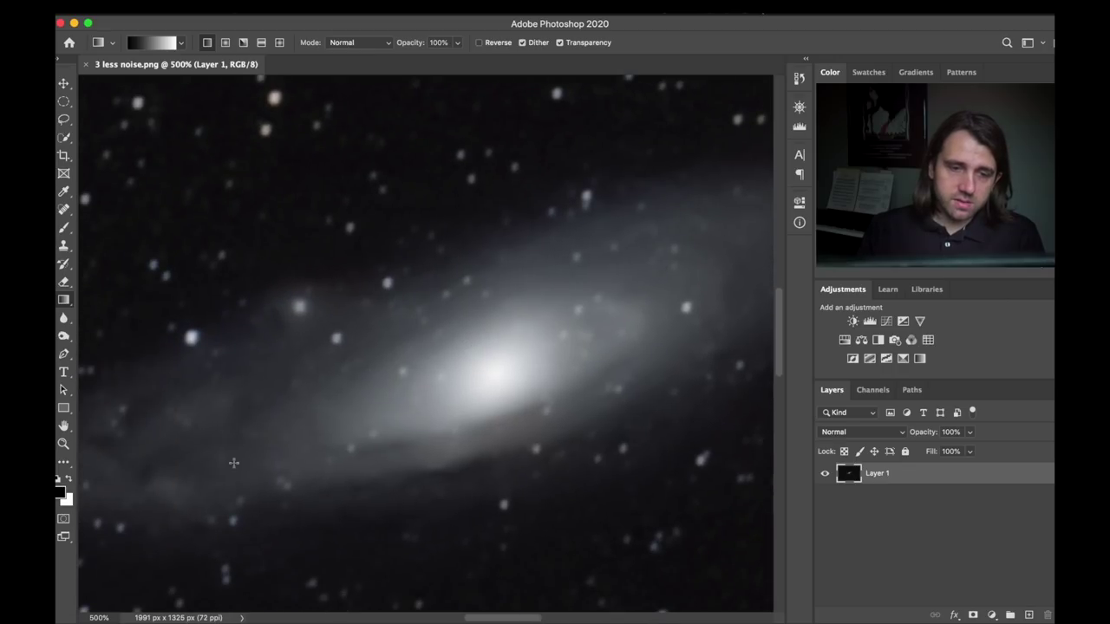
scroll(384, 320, "down", 2)
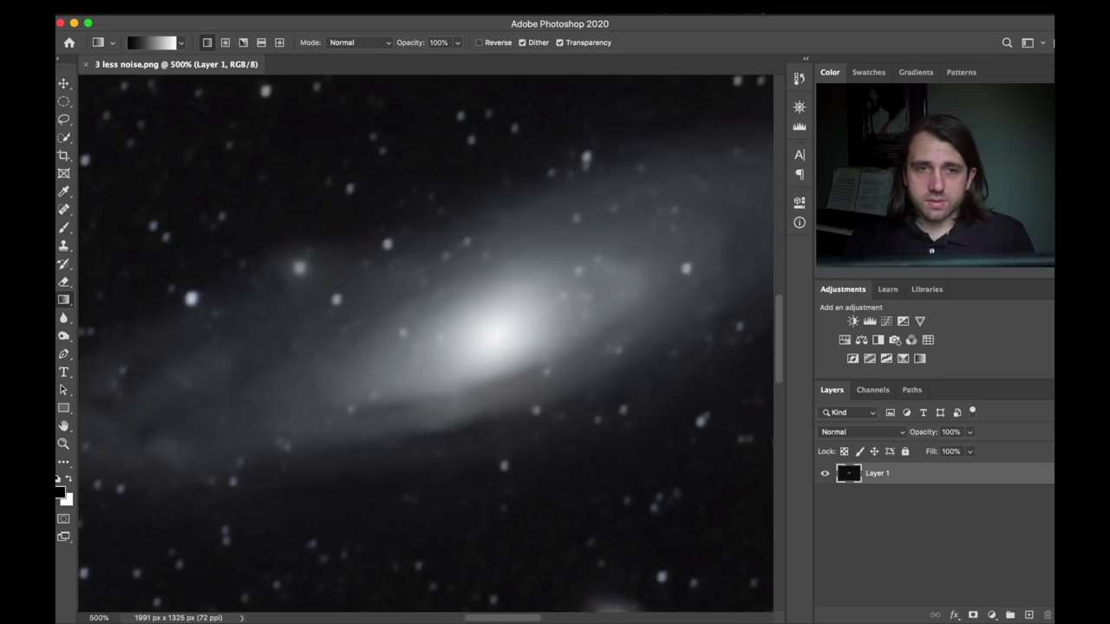
key("super+minus")
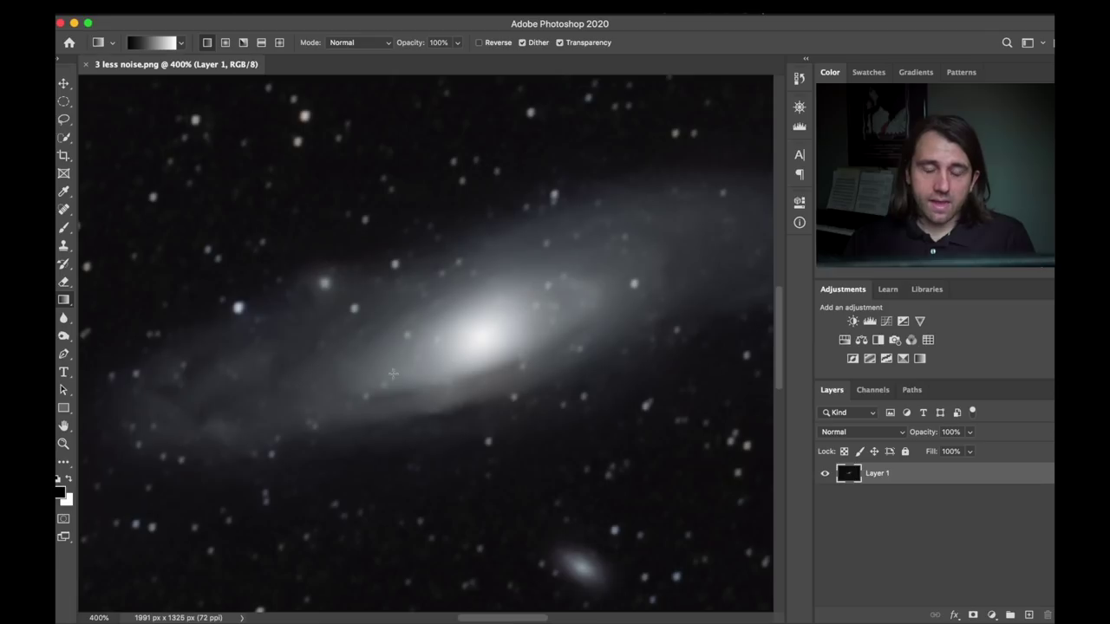
scroll(373, 241, "left", 5)
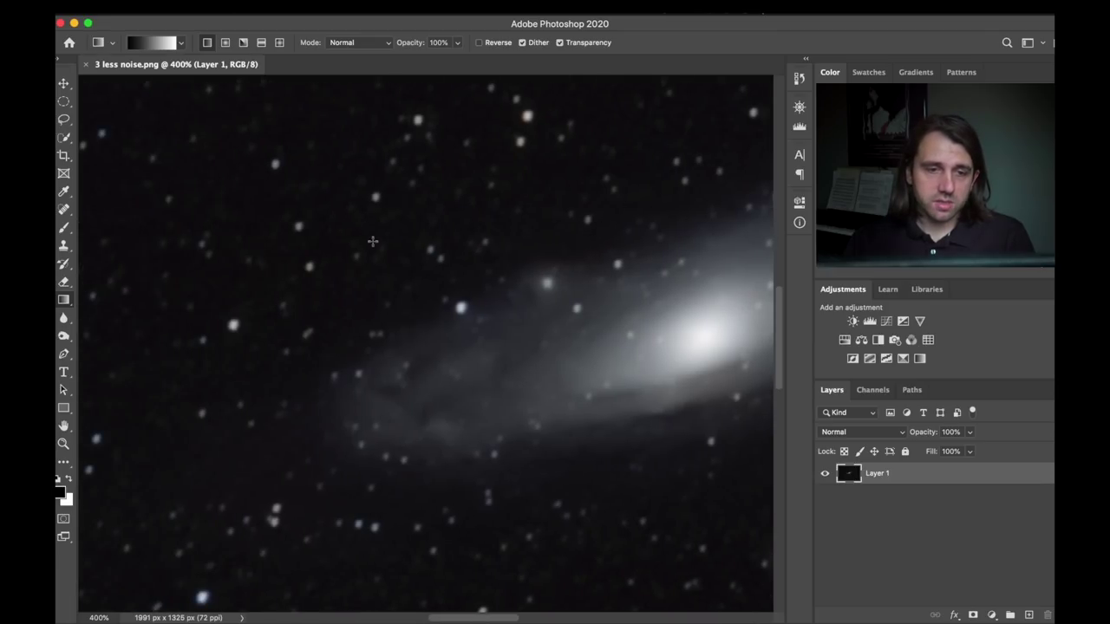
Inspect the galaxy's core and outer arms with the surrounding stars in 3 less noise.png at 400%.
scroll(425, 325, "right", 1)
scroll(426, 325, "right", 6)
scroll(426, 325, "up", 2)
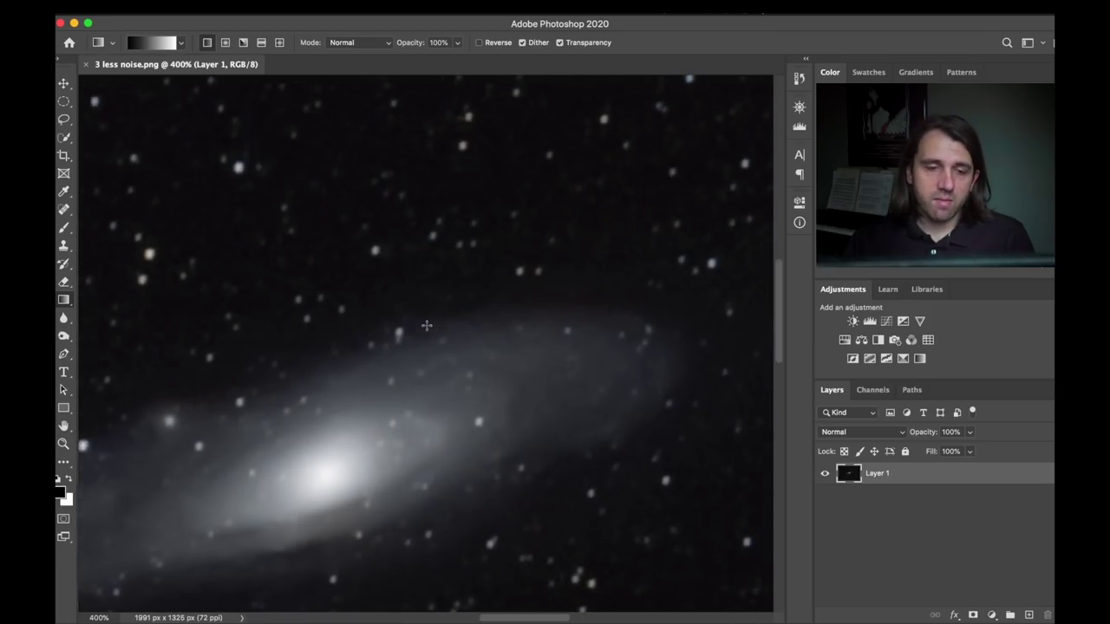
scroll(425, 325, "down", 3)
scroll(426, 325, "left", 2)
scroll(425, 325, "up", 2)
scroll(425, 325, "left", 2)
scroll(426, 326, "down", 1)
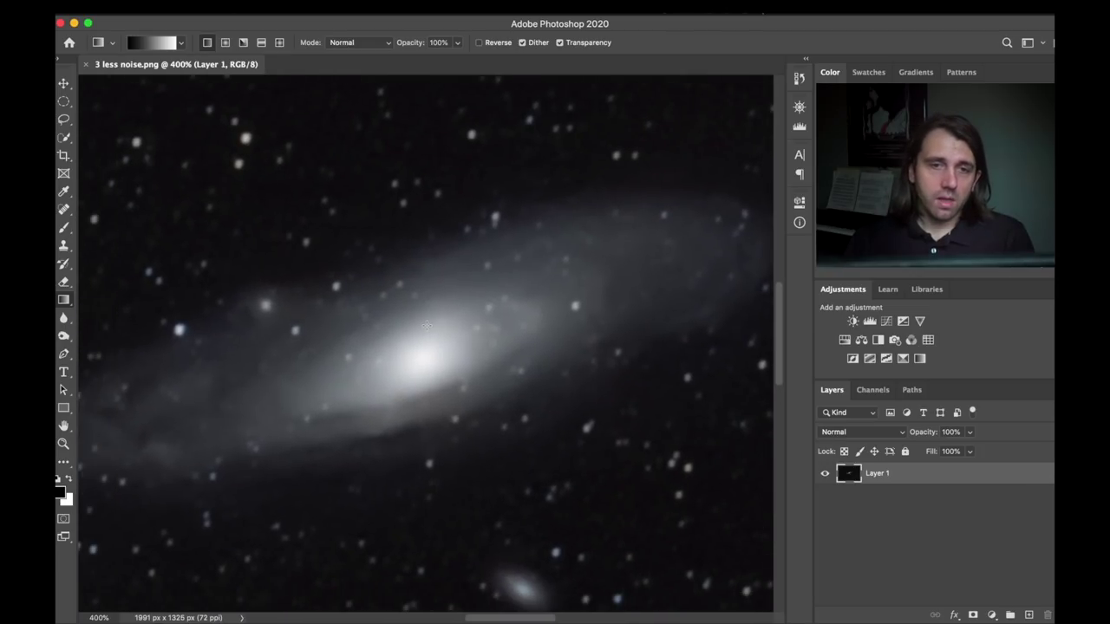
View the whole frame of 3 less noise.png at 100% to judge the galaxy against its background.
scroll(425, 324, "down", 4)
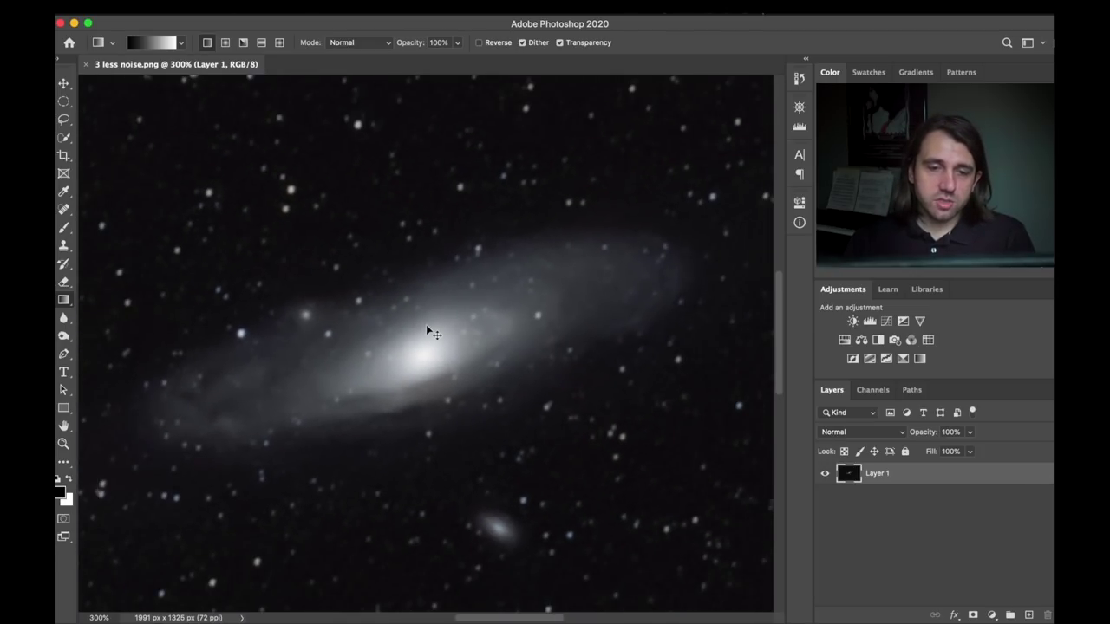
scroll(425, 325, "down", 1)
scroll(426, 325, "up", 3)
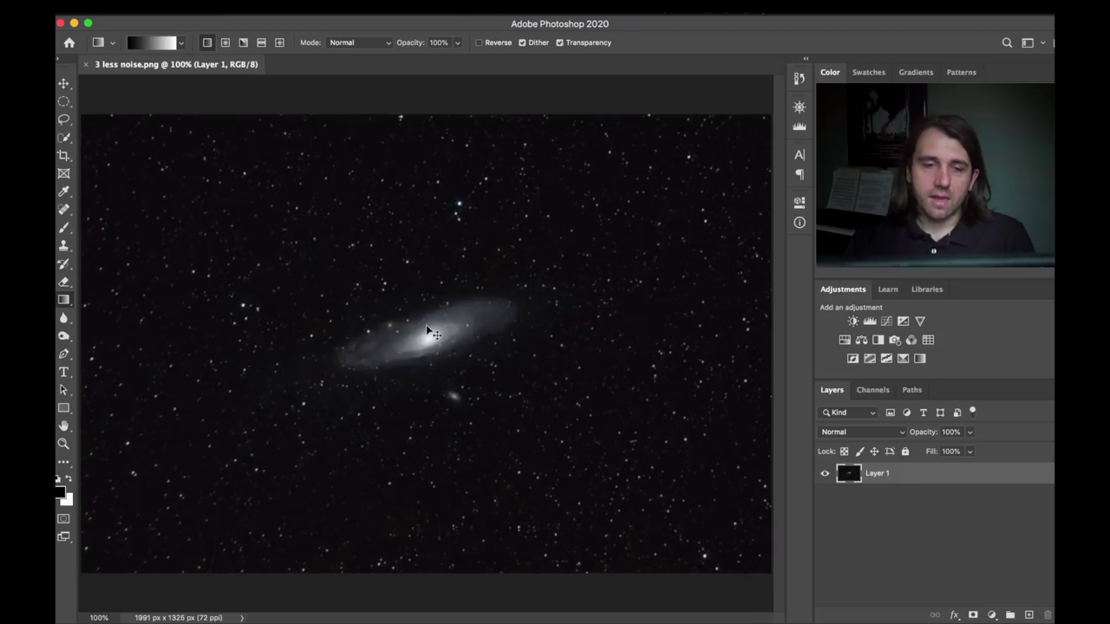
scroll(426, 324, "down", 2)
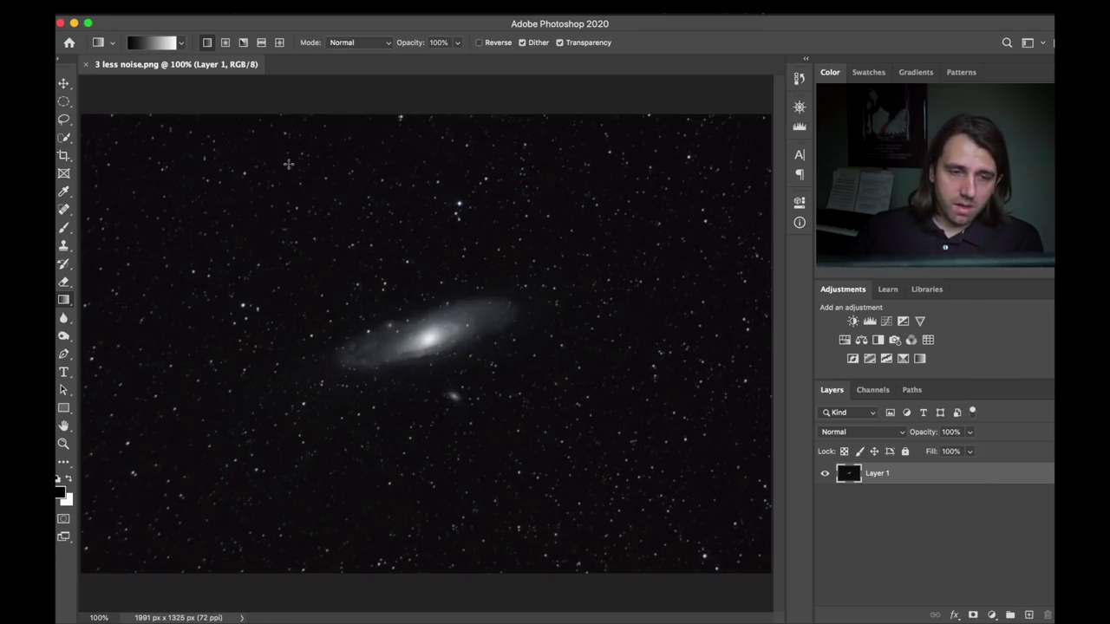
Examine the galaxy's dust lanes and the small companion galaxy in 3 less noise.png at 300%.
key("super+equal")
key("super+equal")
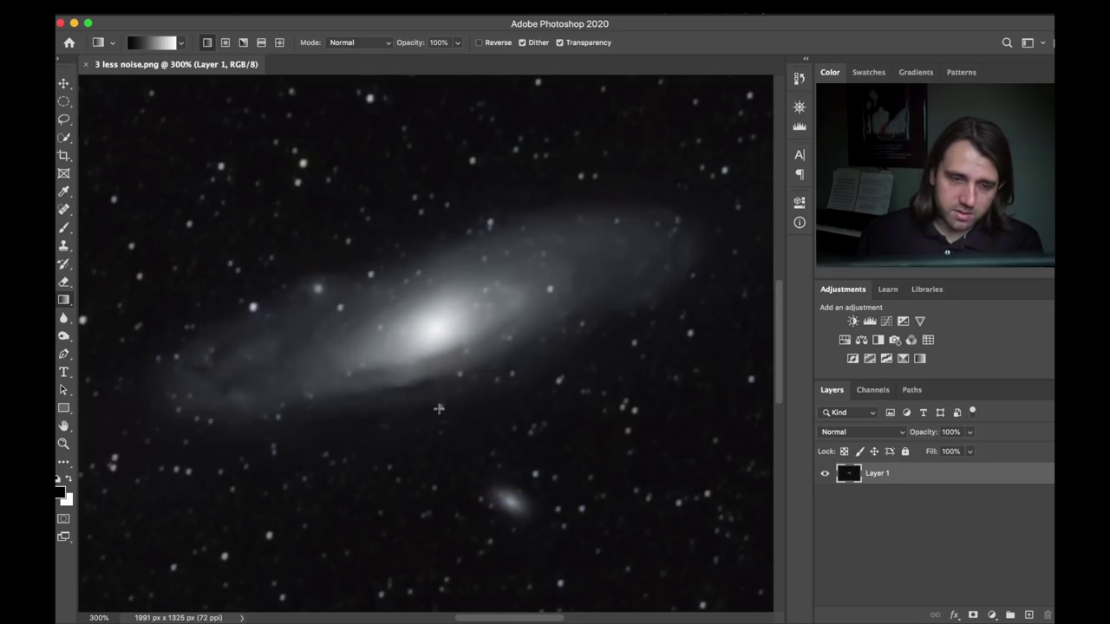
scroll(438, 408, "down", 2)
scroll(438, 409, "right", 3)
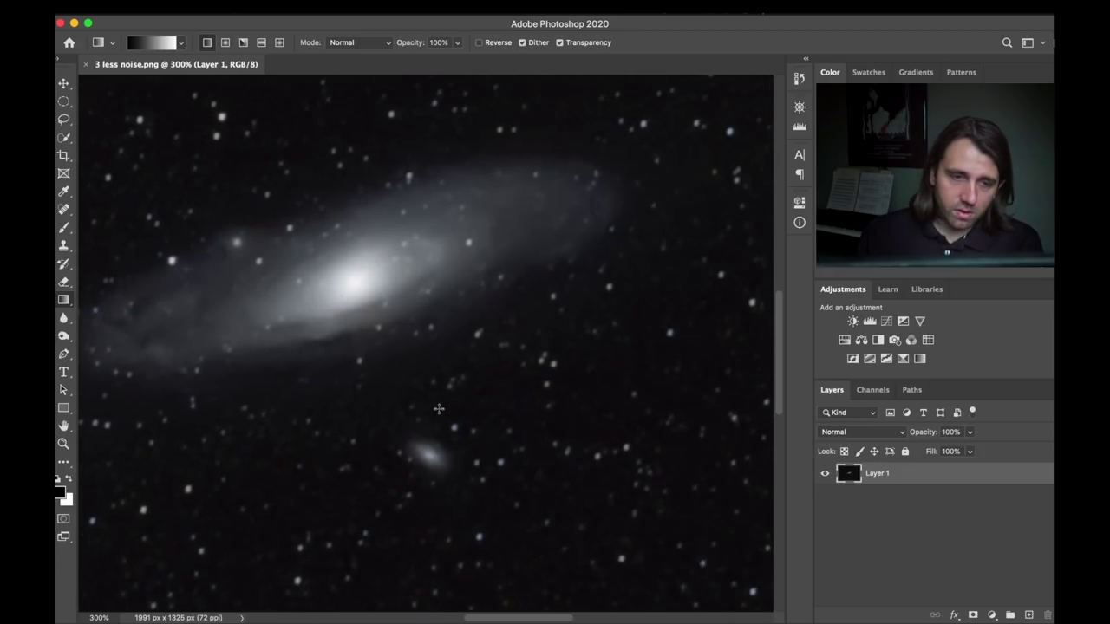
scroll(439, 408, "up", 5)
scroll(439, 408, "down", 5)
scroll(439, 409, "left", 4)
scroll(438, 408, "right", 4)
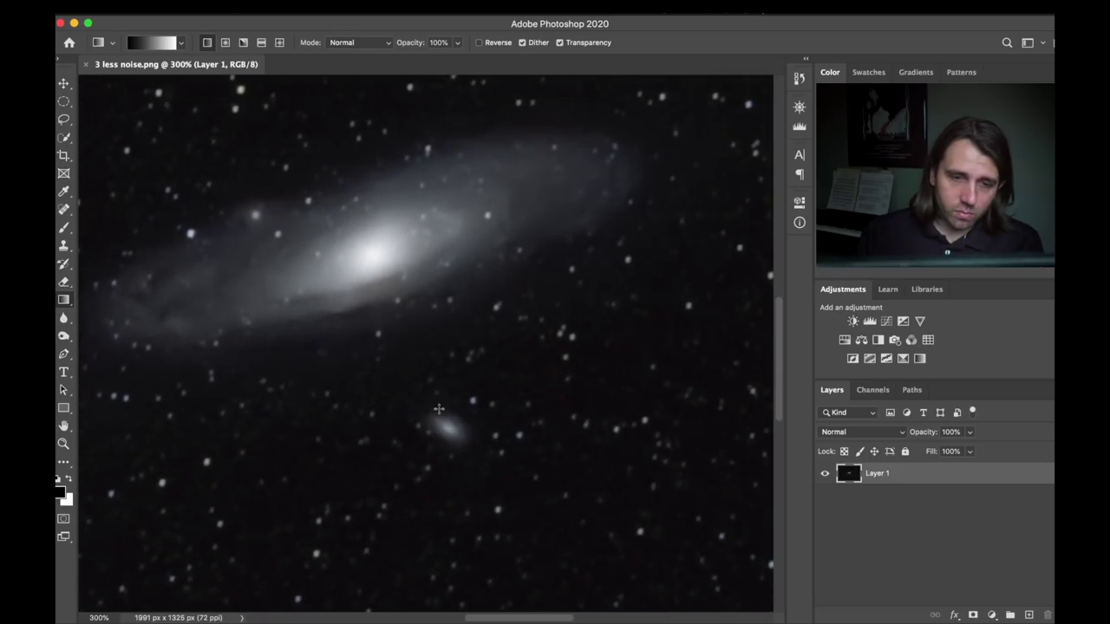
scroll(439, 408, "up", 3)
scroll(438, 409, "down", 2)
scroll(438, 408, "left", 3)
key("super+minus")
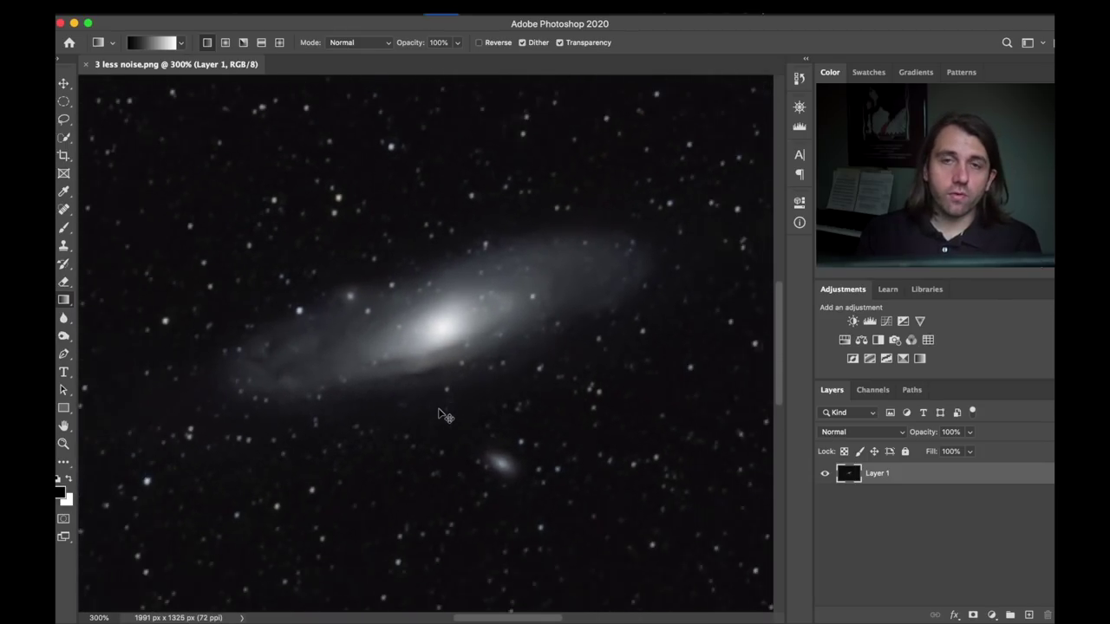
key("super+minus")
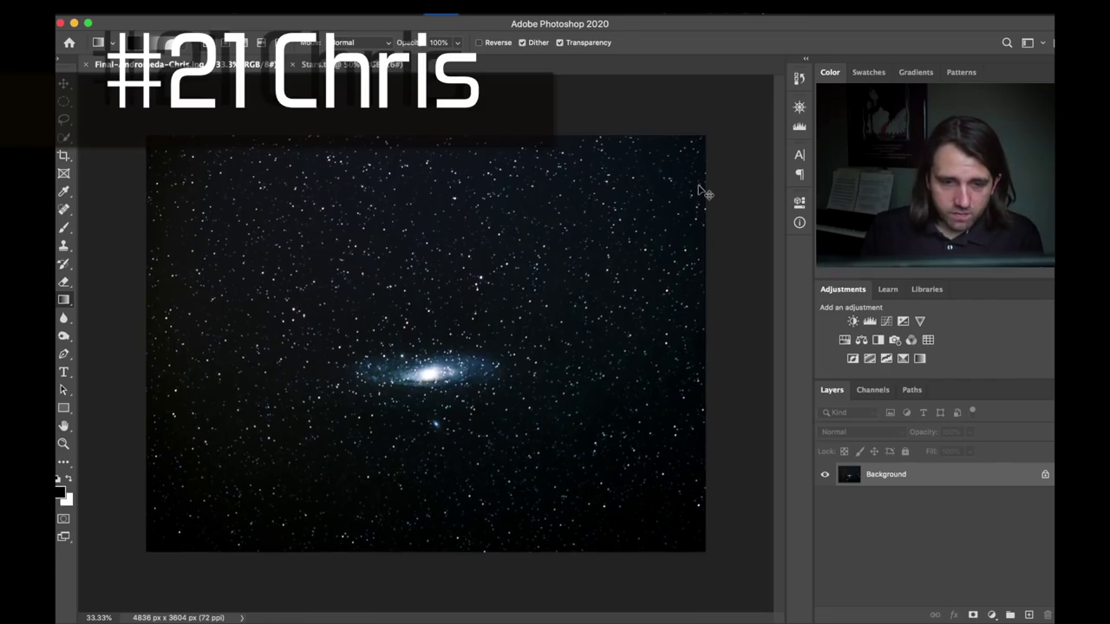
Inspect the core, noise and stars of the final Andromeda JPG at 200%, finishing with the whole image fitted to view.
key("super+equal")
key("super+equal")
key("super+equal")
key("super+equal")
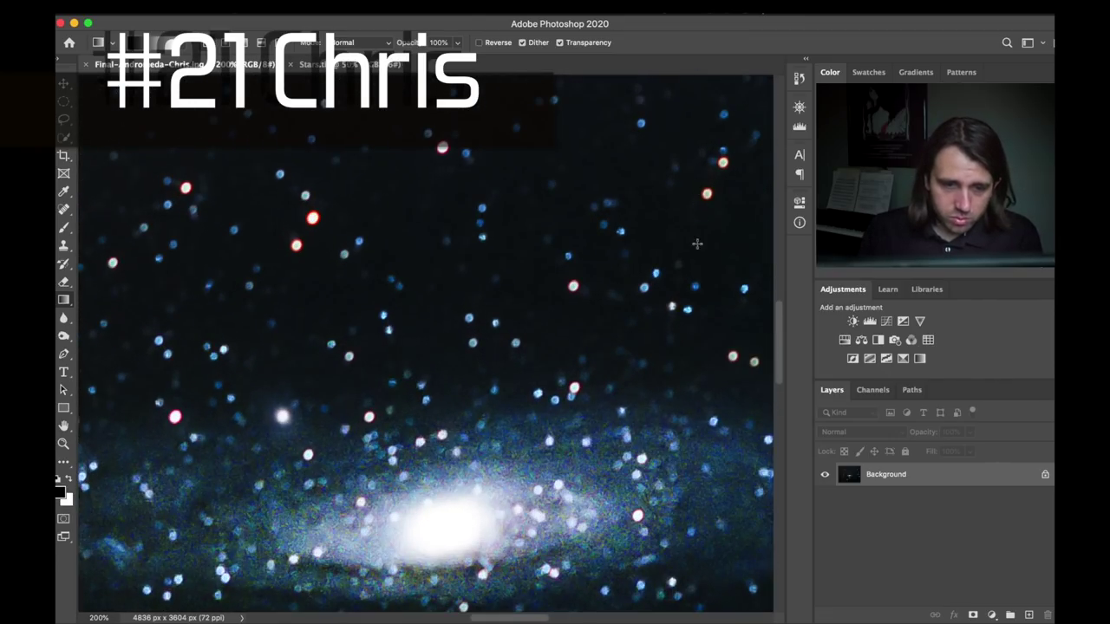
scroll(688, 317, "down", 5)
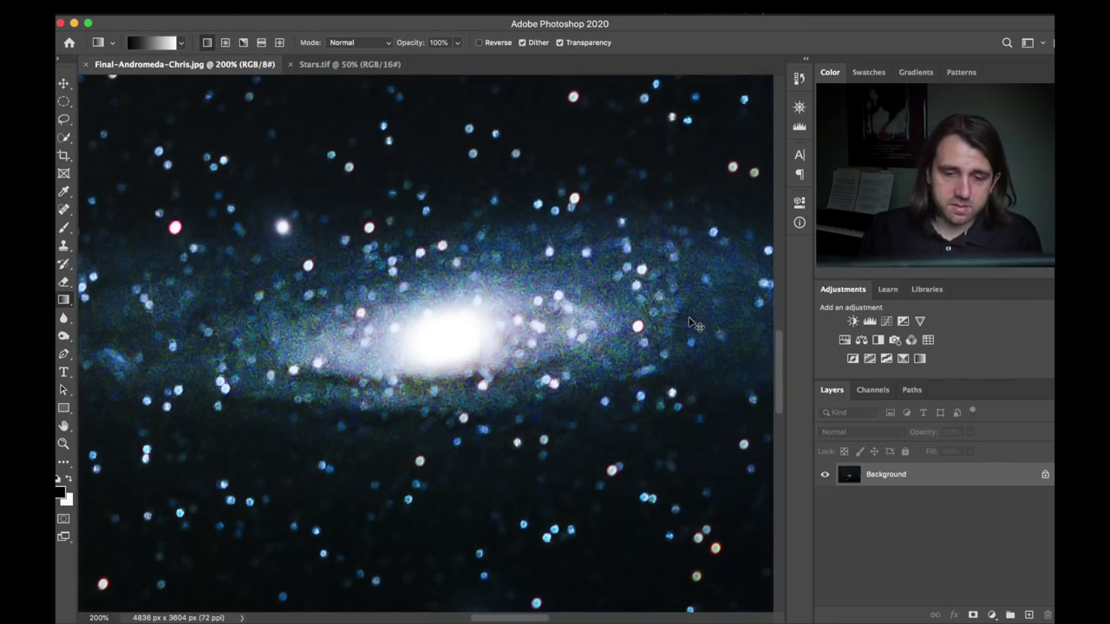
key("super+0")
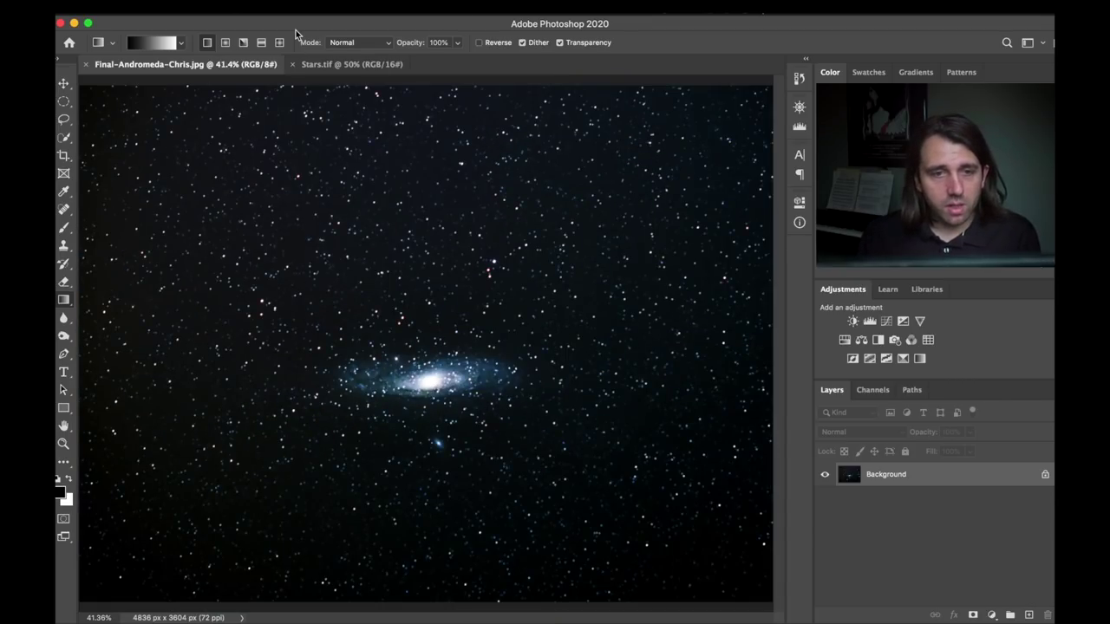
Inspect the galaxy in Stars.tif at up to 200% and the lower and upper background at 66.7%.
left_click(344, 68)
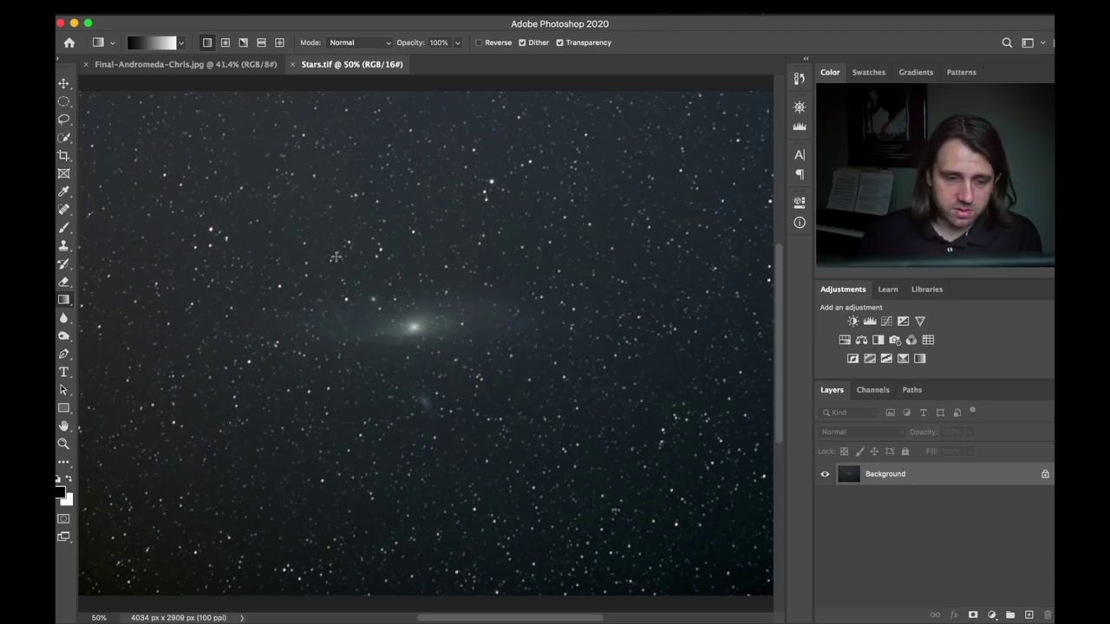
key("super+plus")
key("super+plus")
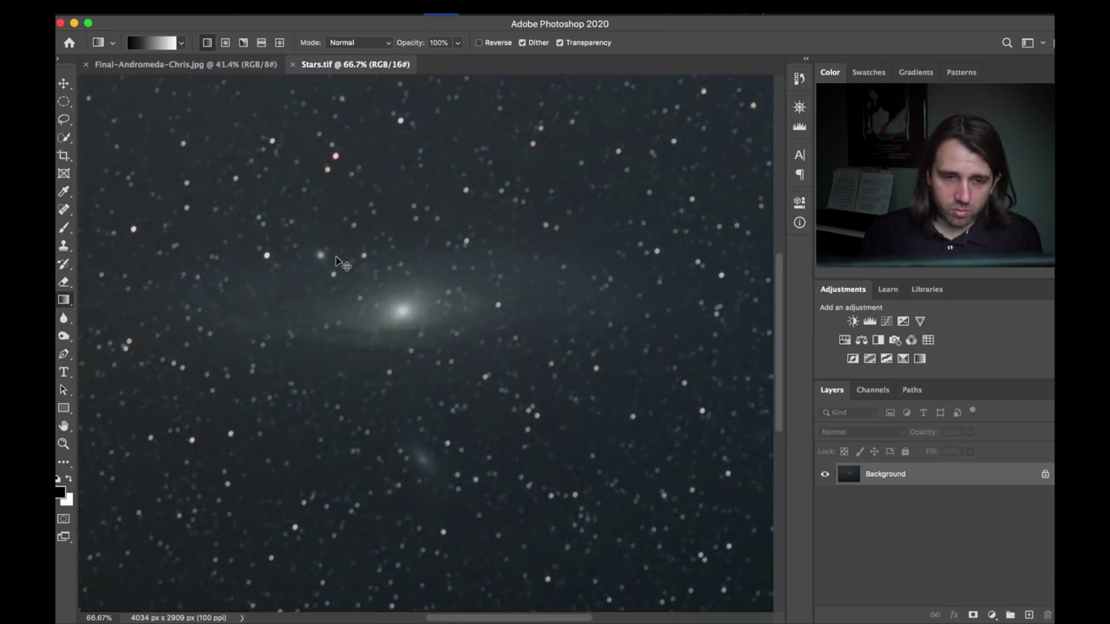
key("super+plus")
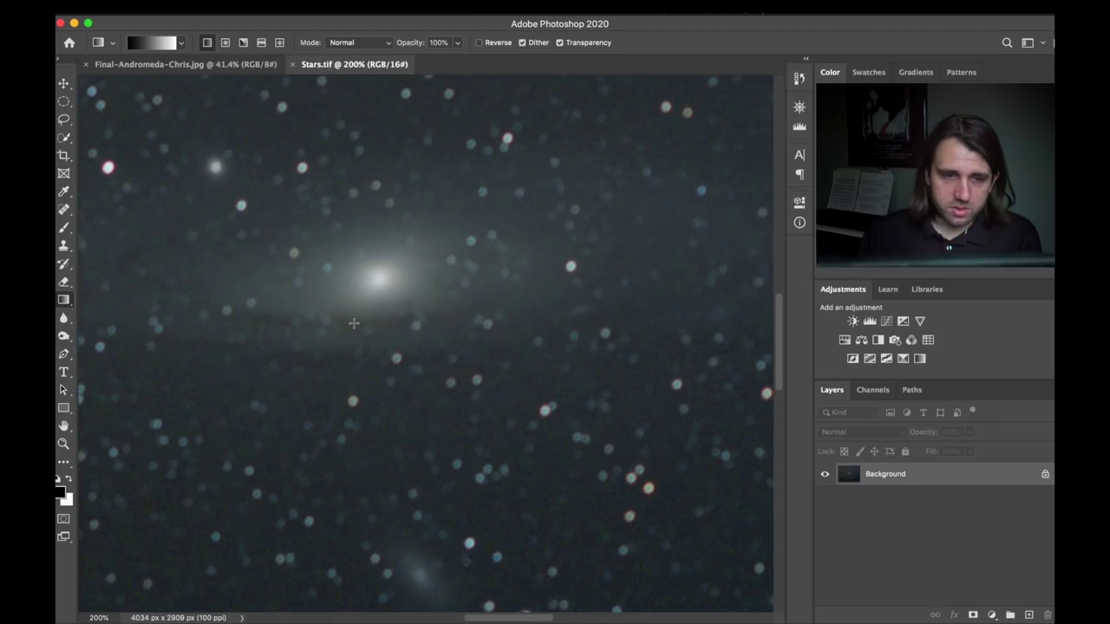
key("super+minus")
key("super+minus")
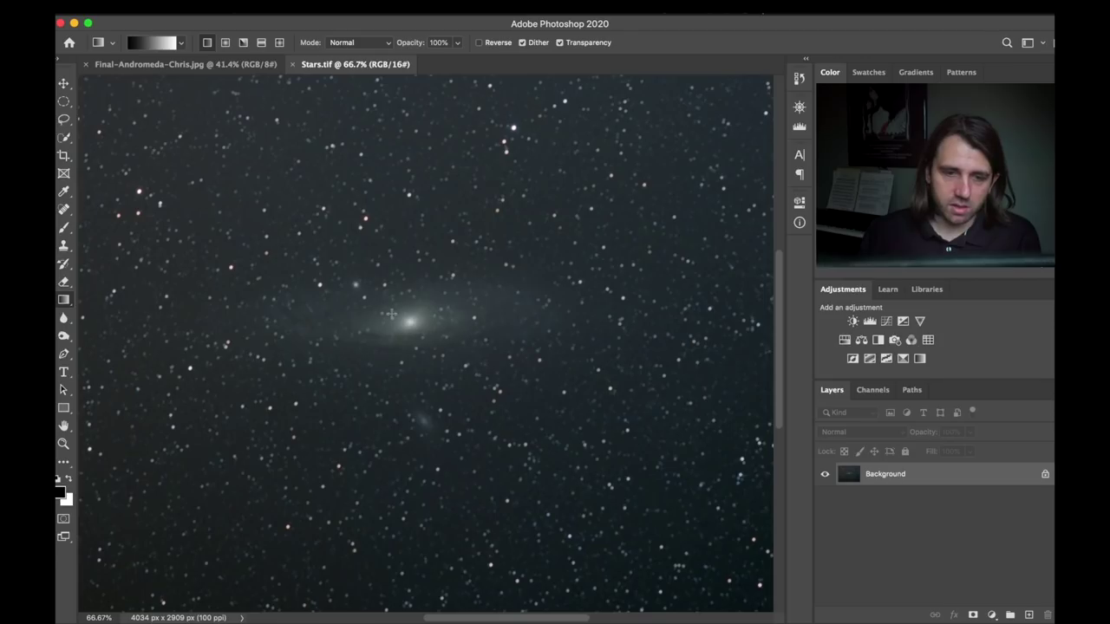
scroll(422, 468, "down", 5)
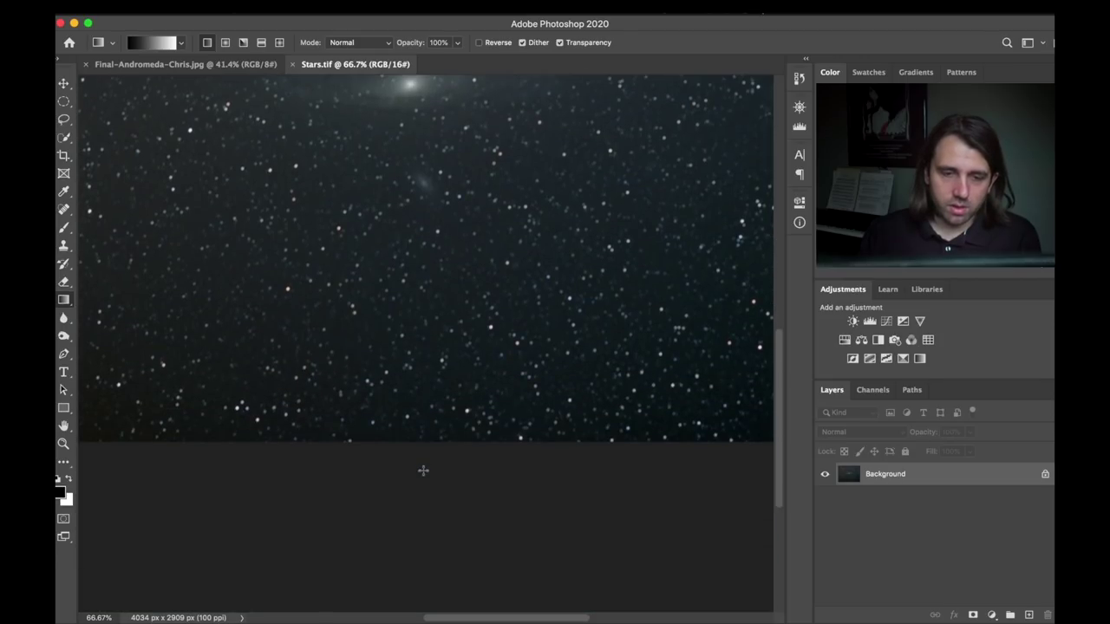
scroll(424, 471, "up", 10)
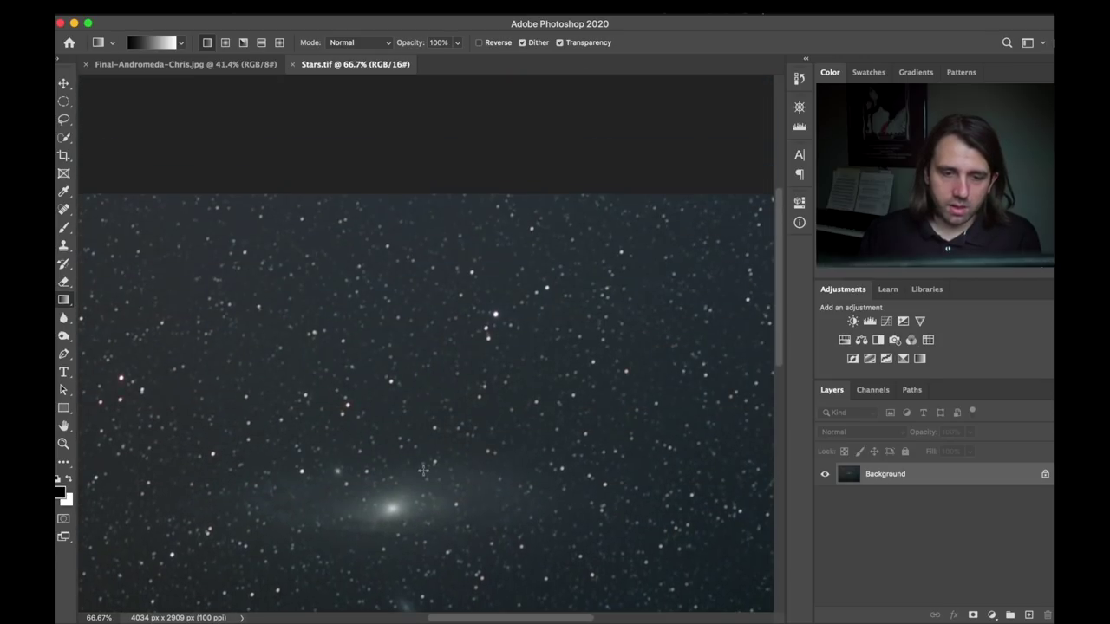
Compare the final Andromeda JPG with Stars.tif by alternating between the two images, ending on the JPG.
left_click(206, 70)
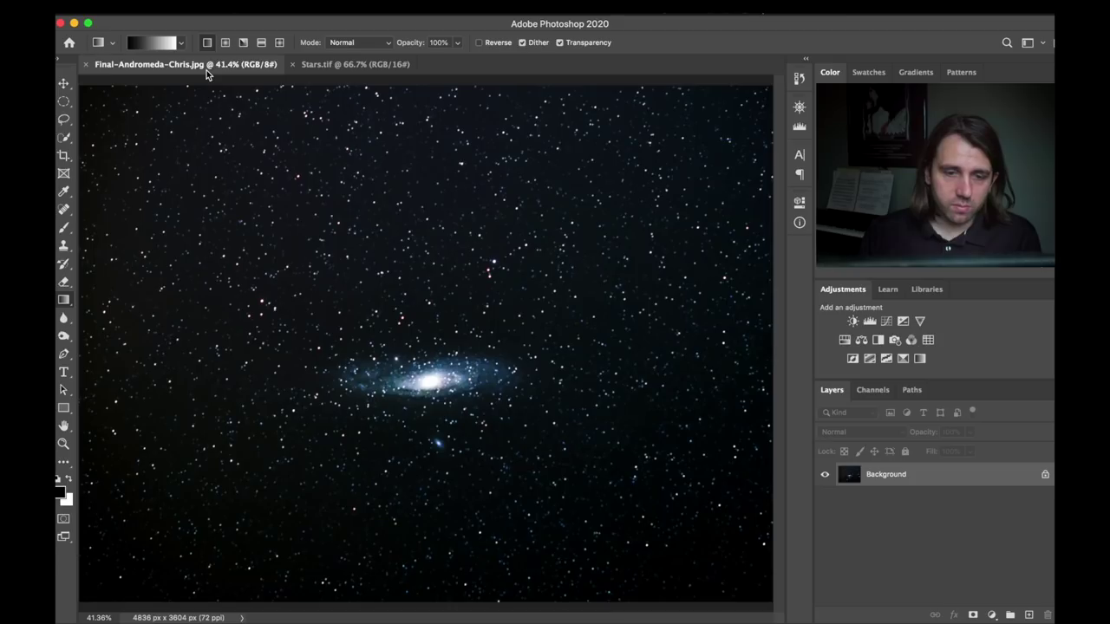
left_click(342, 64)
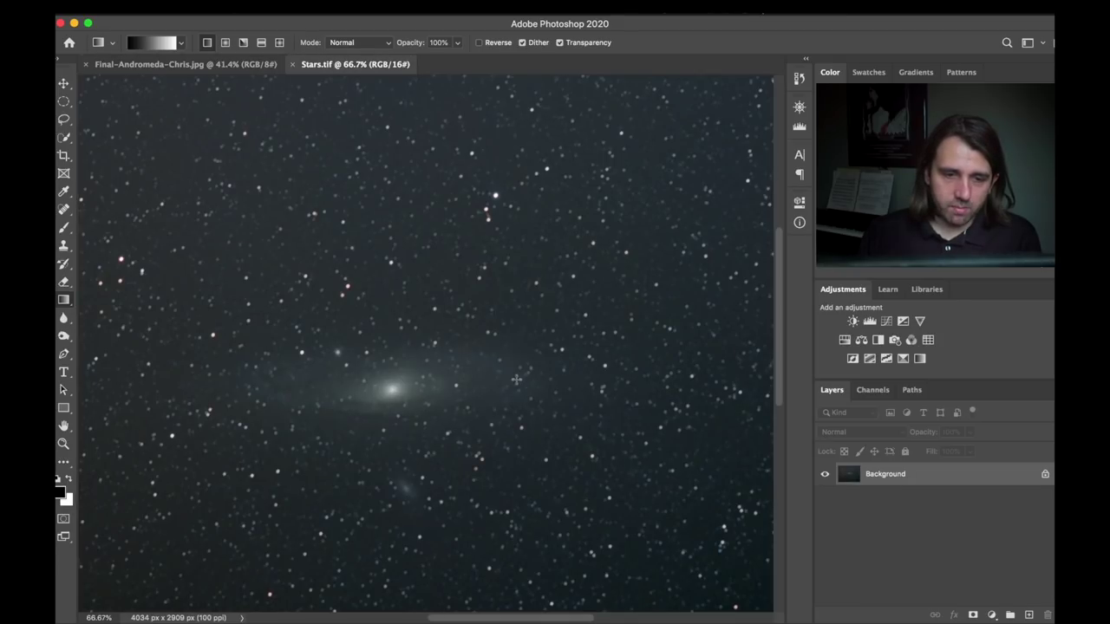
left_click(198, 68)
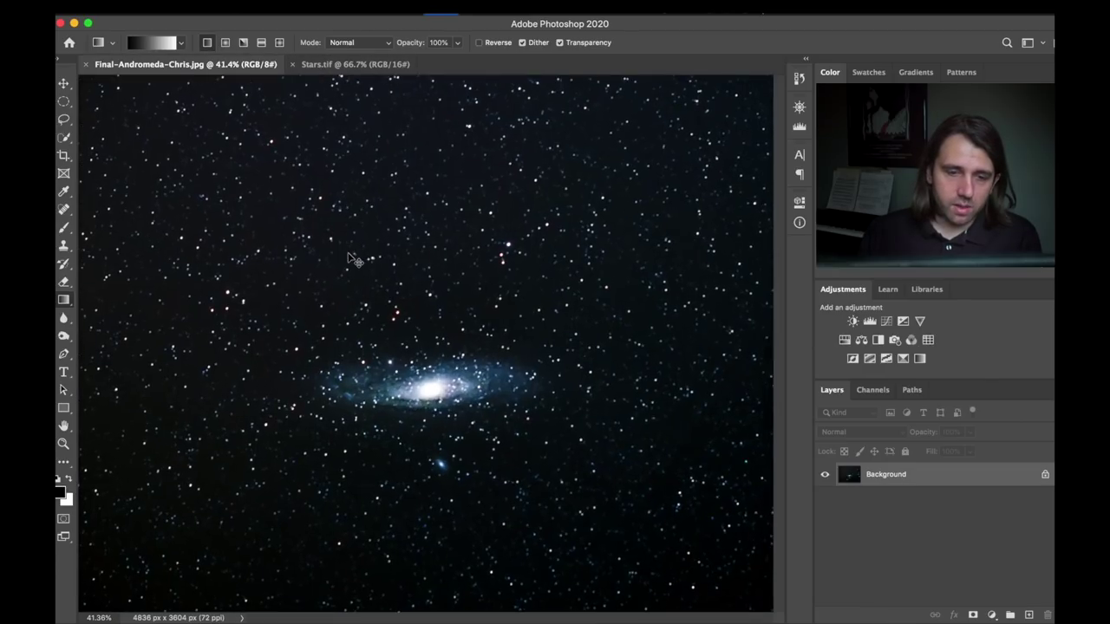
Examine the star color and shape above the galaxy core in the final Andromeda JPG at 300% and 400%.
key("super+plus")
key("super+plus")
key("super+plus")
key("super+plus")
key("super+plus")
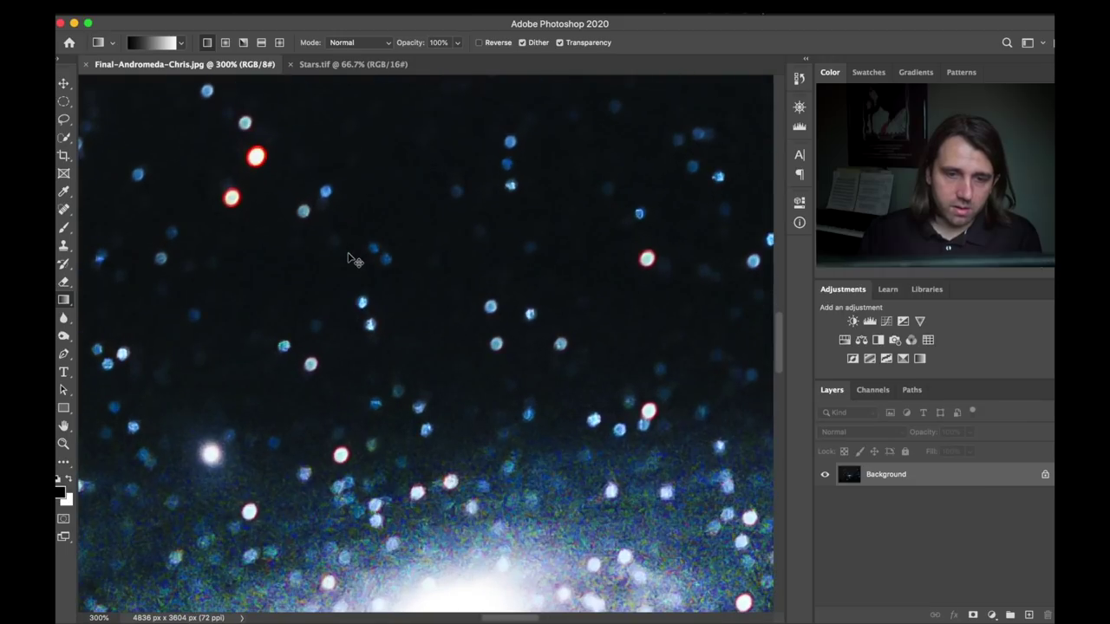
key("super+plus")
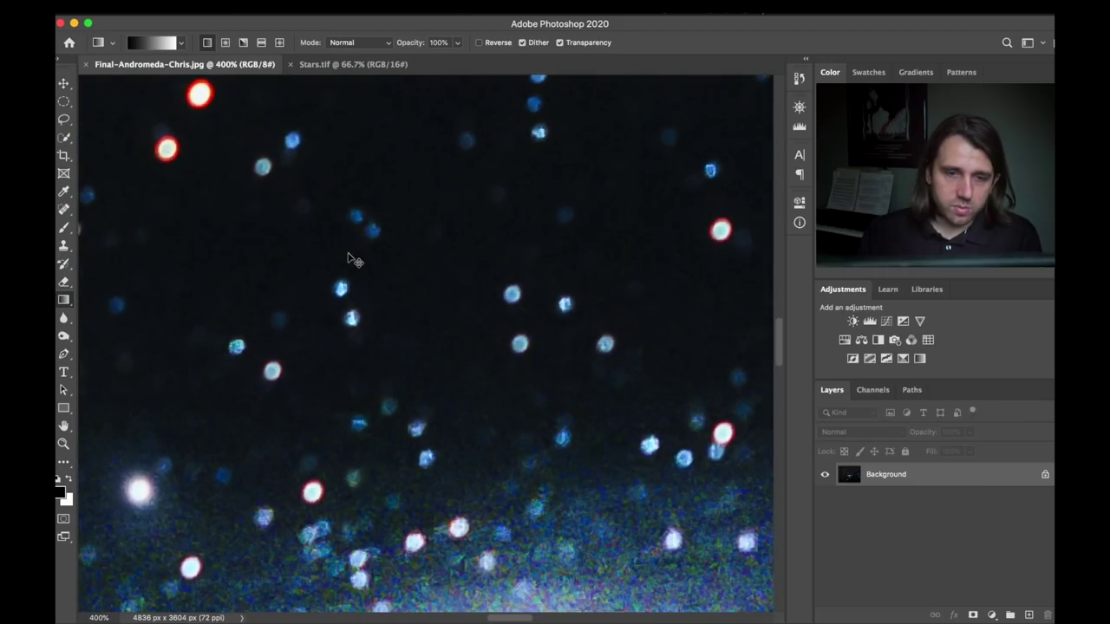
Show Stars.tif at 400% to compare its stars above the galaxy core with those in the JPG.
left_click(363, 69)
key("super+plus")
key("super+plus")
key("super+plus")
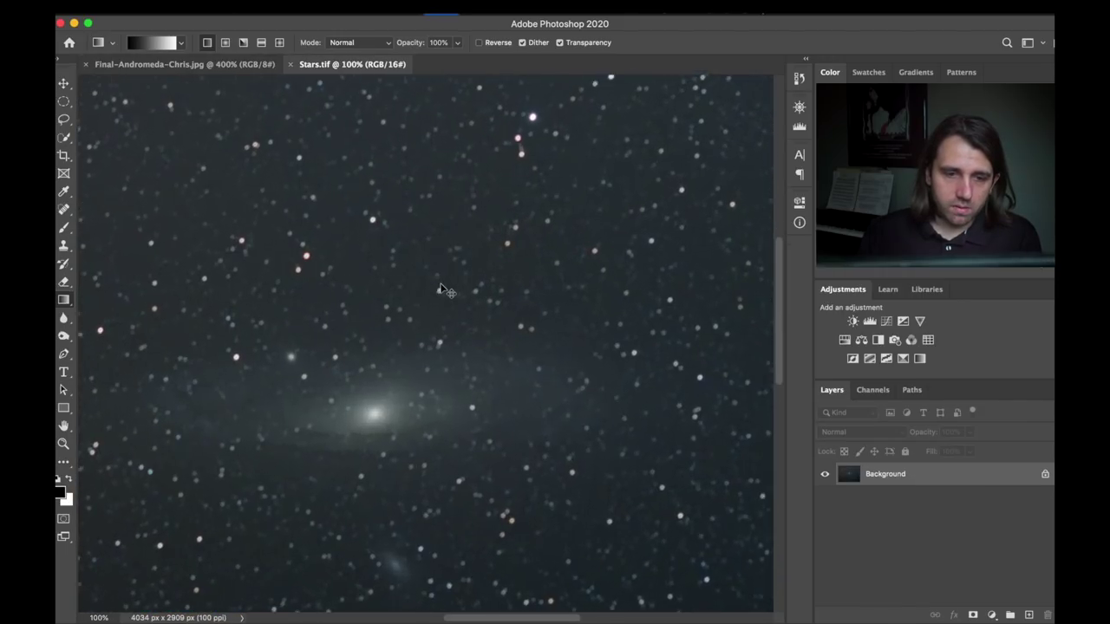
key("super+plus")
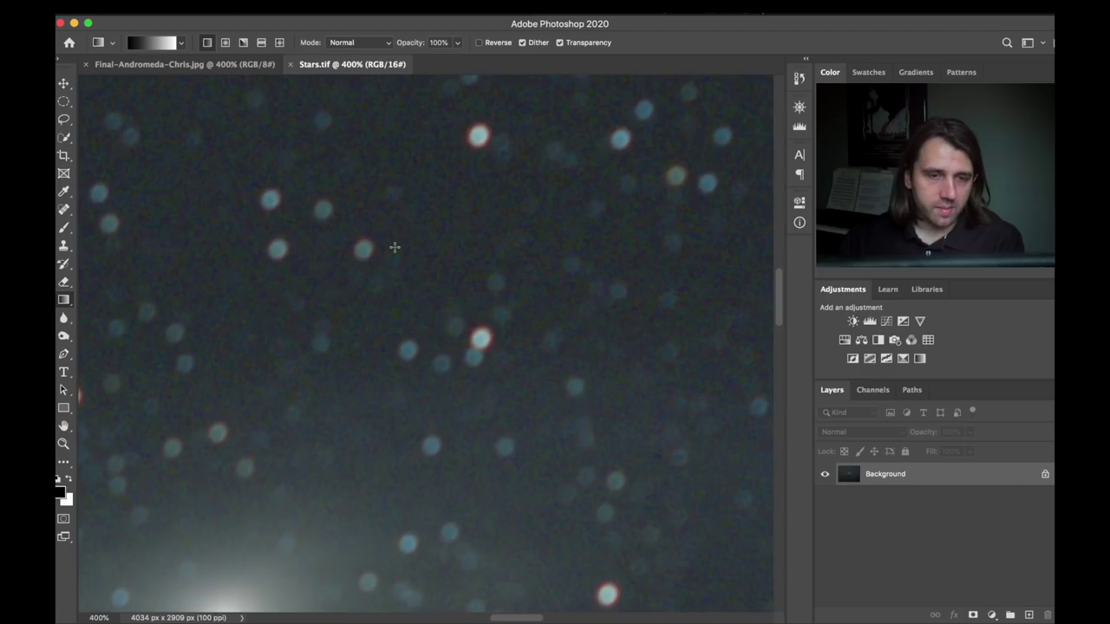
Survey the color fringes around the stars across the field above the galaxy in Stars.tif at 400%.
scroll(394, 247, "down", 5)
scroll(394, 247, "left", 5)
scroll(395, 248, "up", 5)
scroll(394, 247, "right", 5)
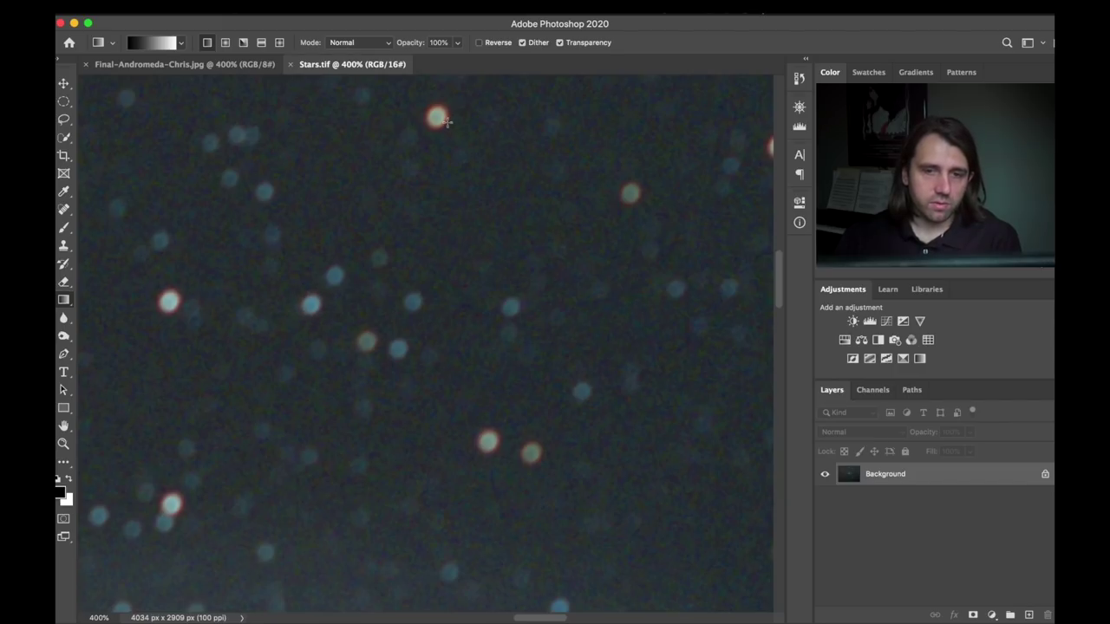
scroll(446, 121, "down", 2)
scroll(446, 122, "up", 5)
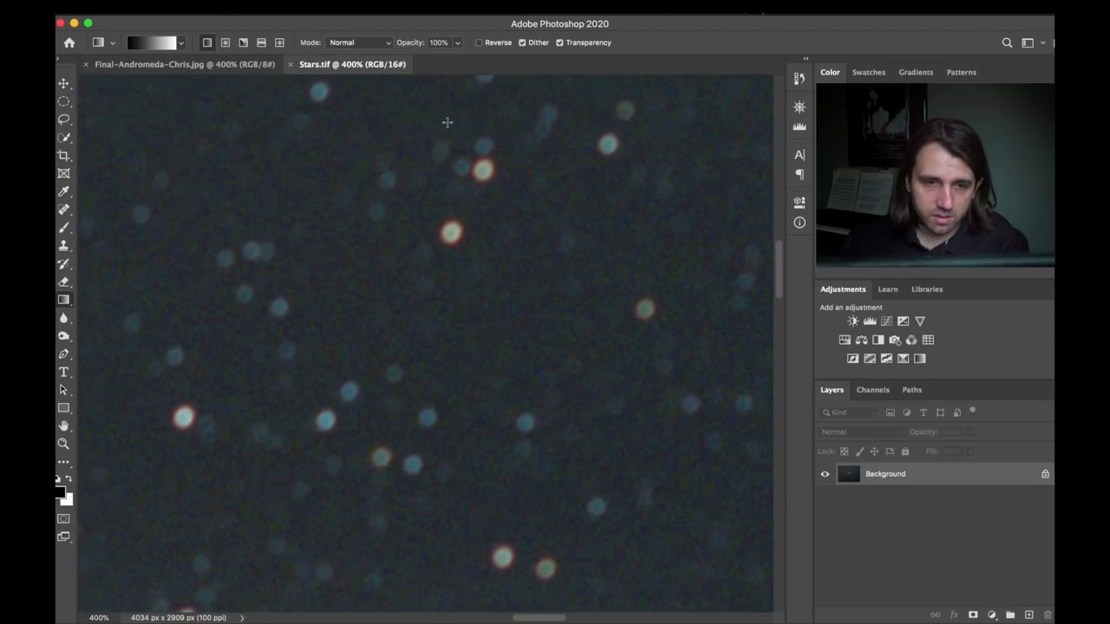
scroll(447, 121, "up", 1)
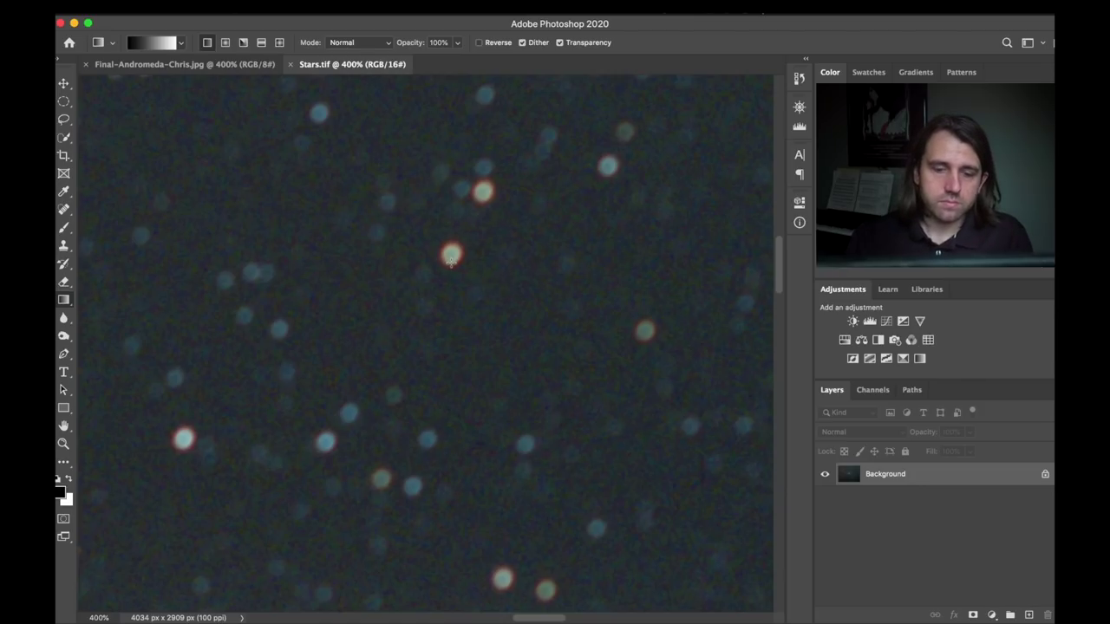
Examine a bright star's colored edge in Stars.tif at 800% and 1200%, finishing with the whole image fitted to view.
key("super+equal")
key("super+equal")
key("super+equal")
key("super+equal")
key("super+equal")
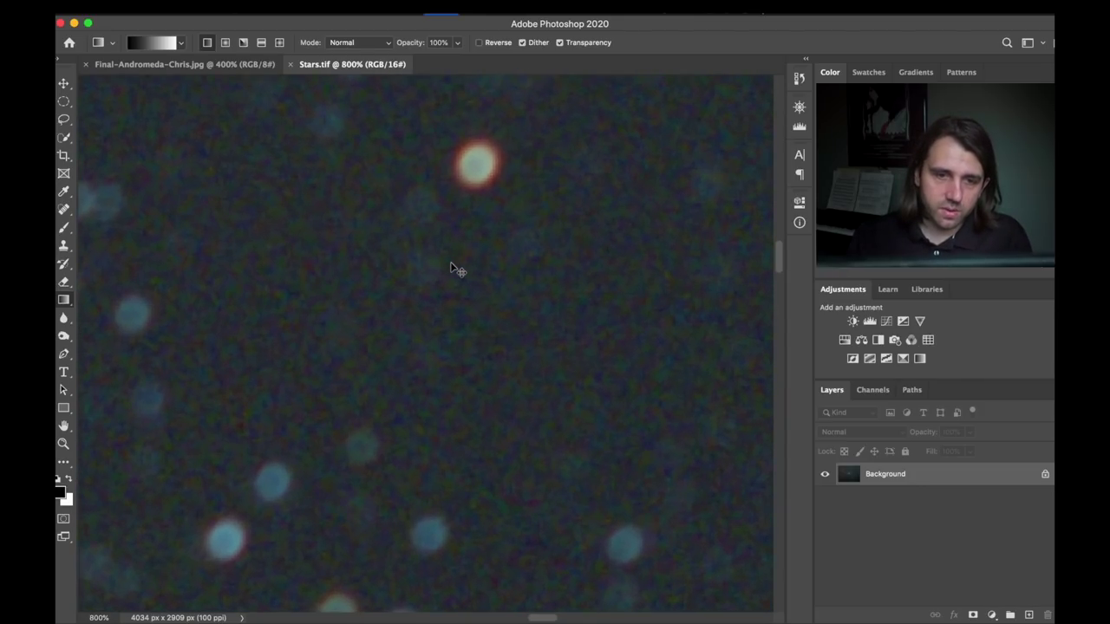
scroll(451, 263, "up", 4)
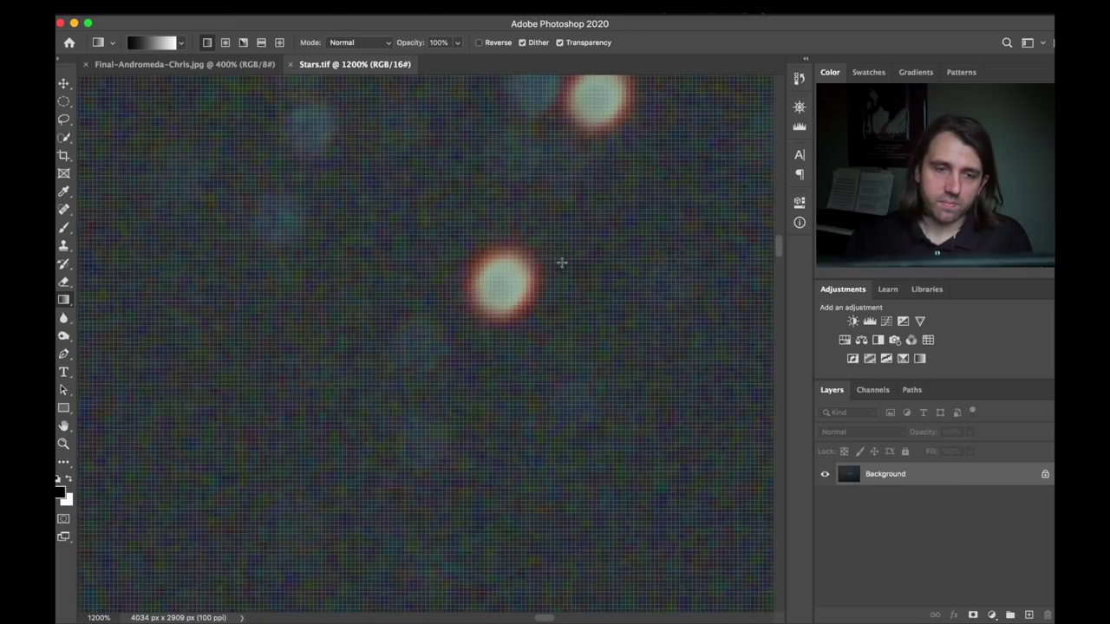
key("super+0")
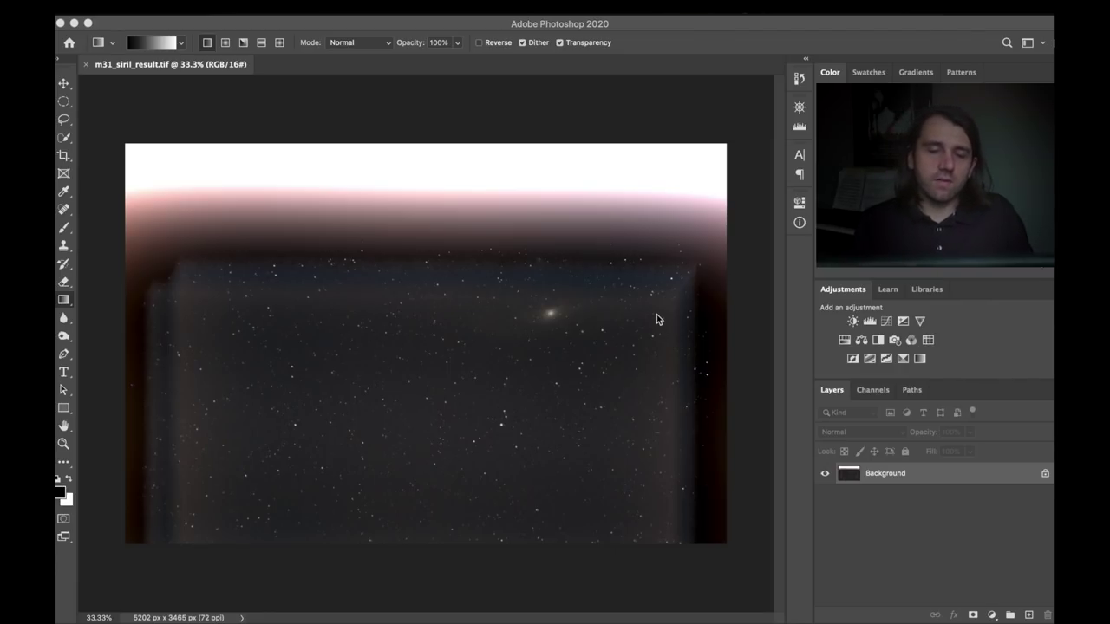
Inspect the galaxy and the stacking borders at the upper corner of m31_siril_result.tif at 66.7%.
left_click(461, 475)
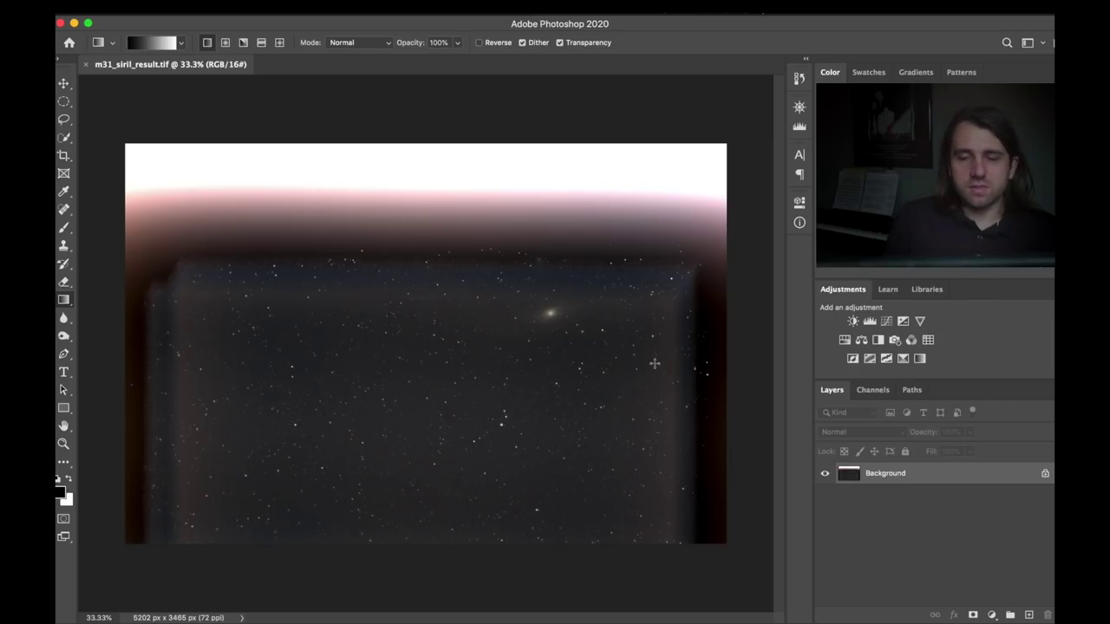
key("super+plus")
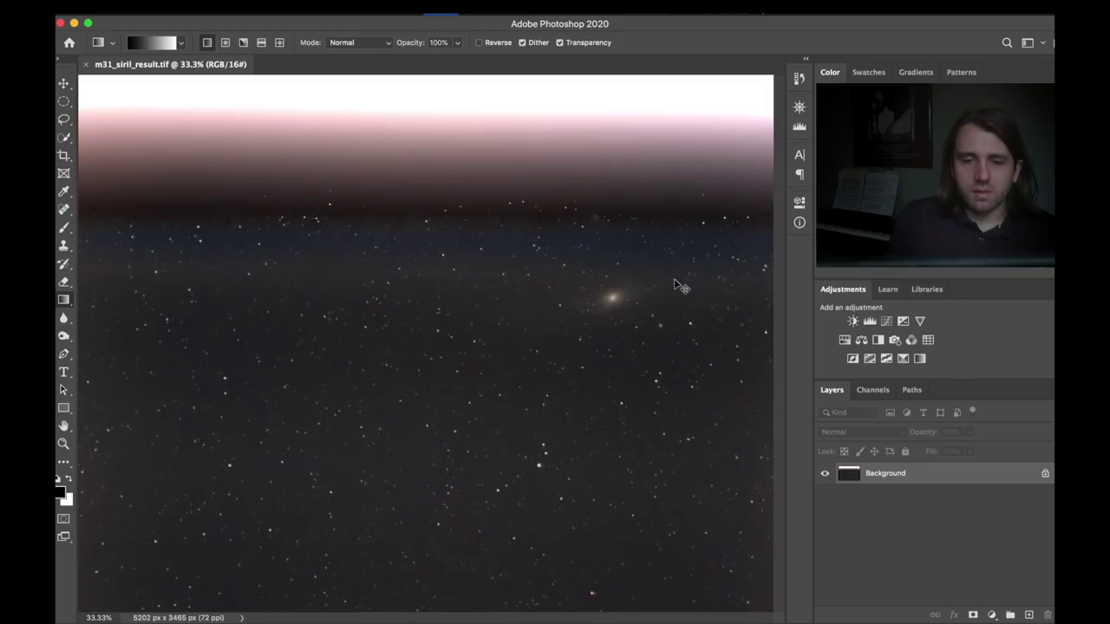
key("super+plus")
key("super+plus")
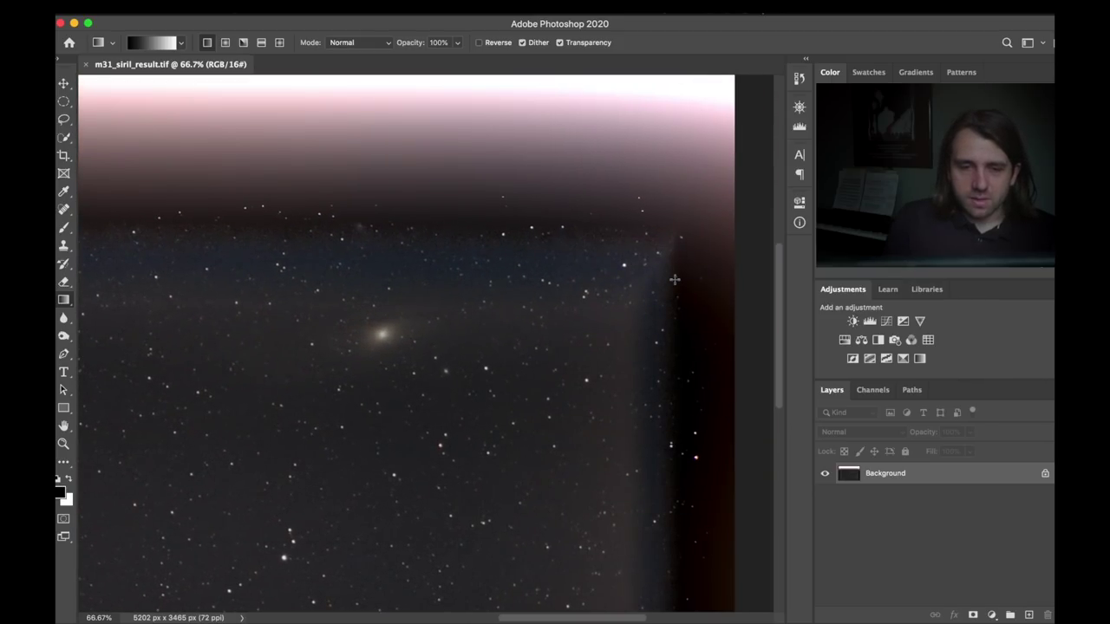
Inspect the galaxy and the noisy upper stacking border of m31_siril_result.tif at 200%, view the whole frame and close the image.
key("super+z")
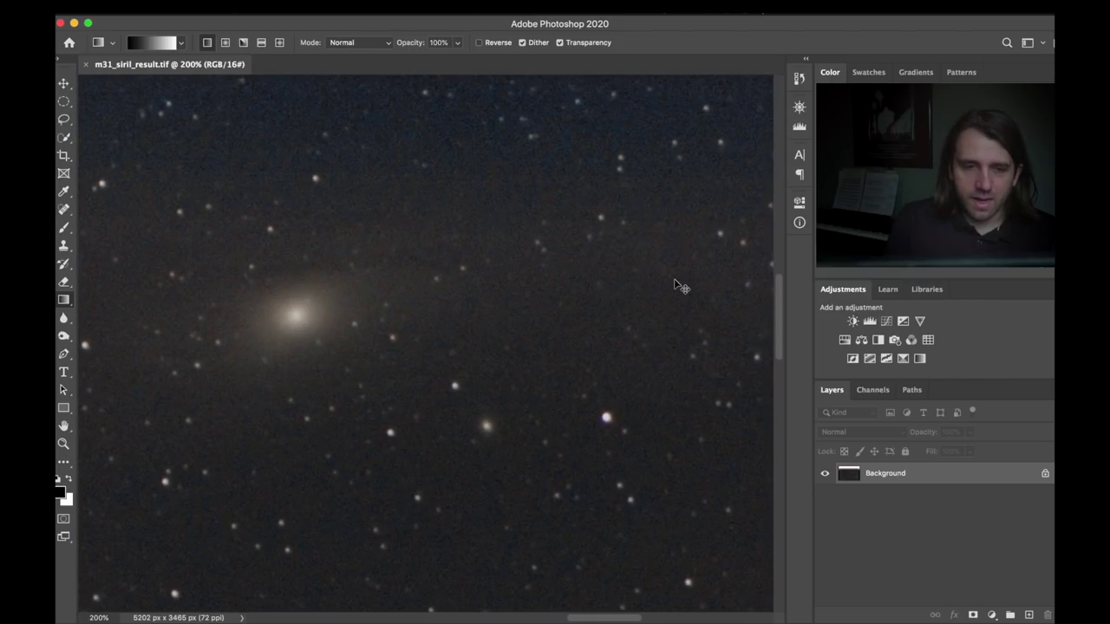
scroll(674, 279, "left", 5)
scroll(675, 279, "up", 4)
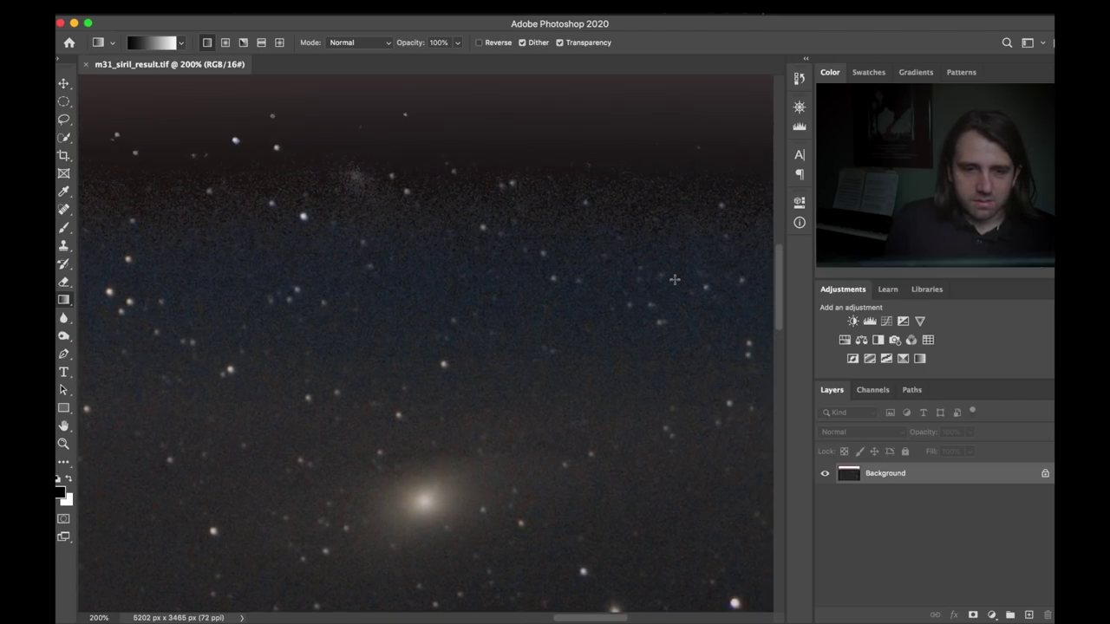
scroll(675, 279, "down", 3)
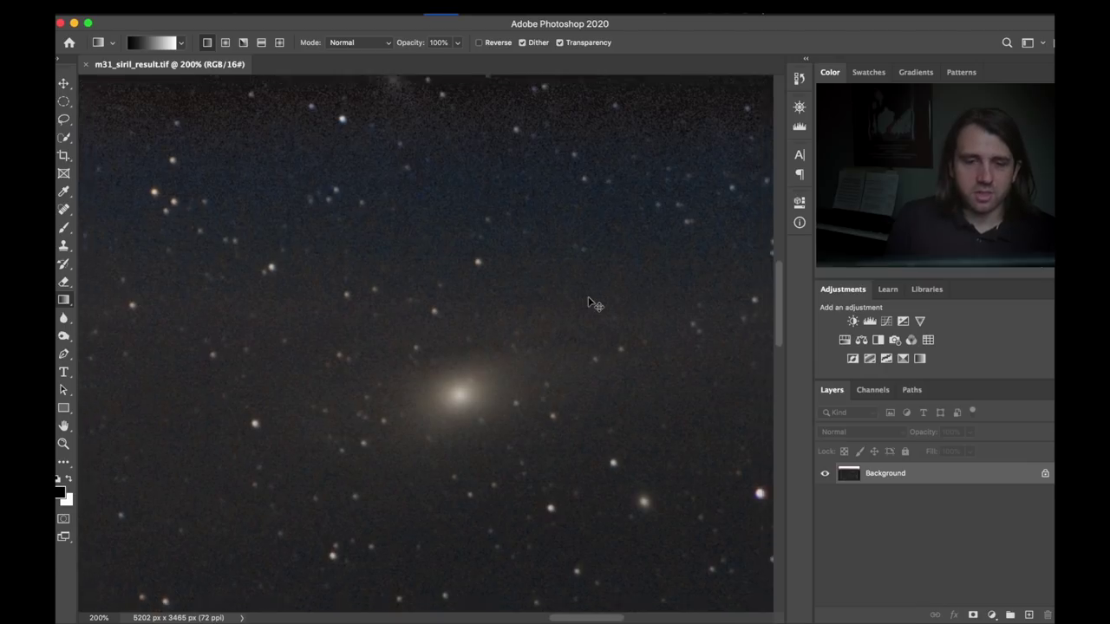
scroll(587, 297, "down", 5)
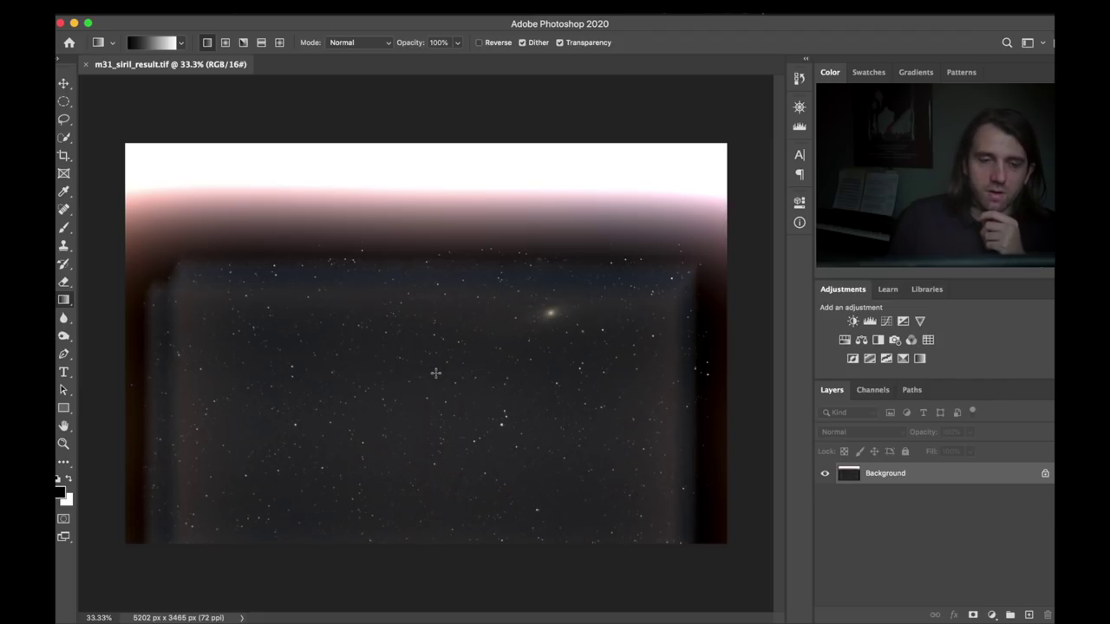
left_click(87, 67)
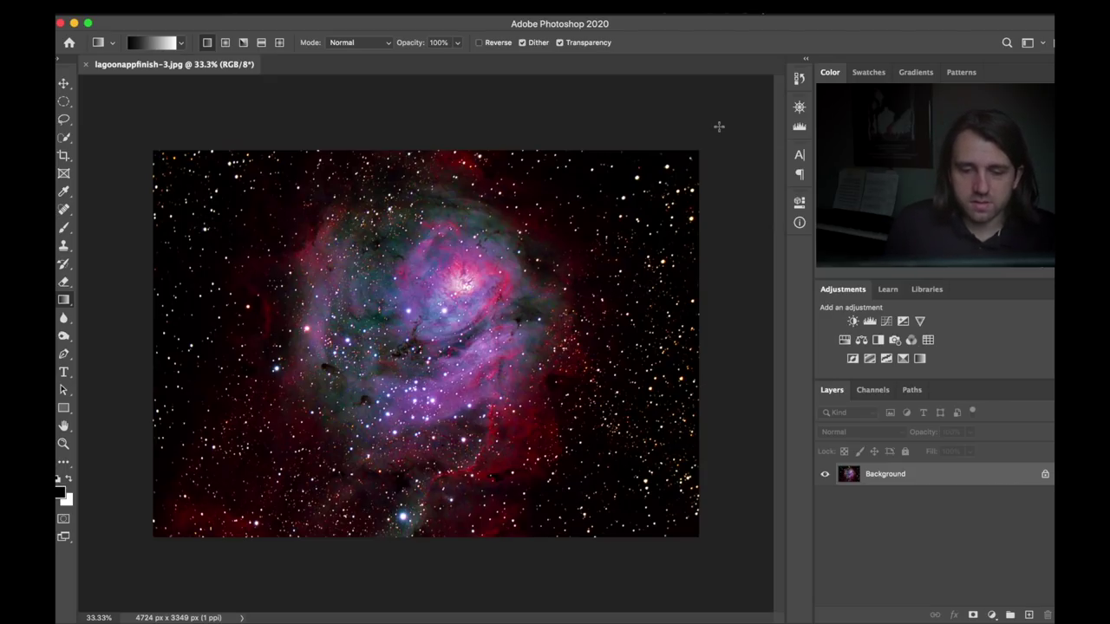
Inspect the nebula's red edge and the dark star field beside it in lagoonappfinish-3.jpg at 50% and 200%.
key("super+equal")
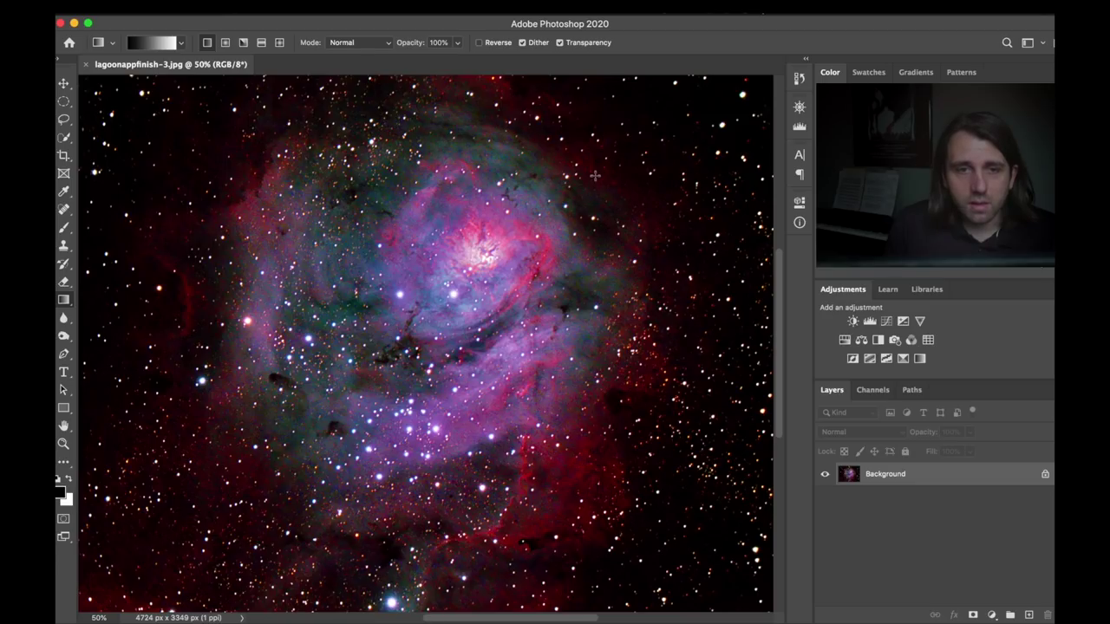
scroll(594, 176, "down", 10)
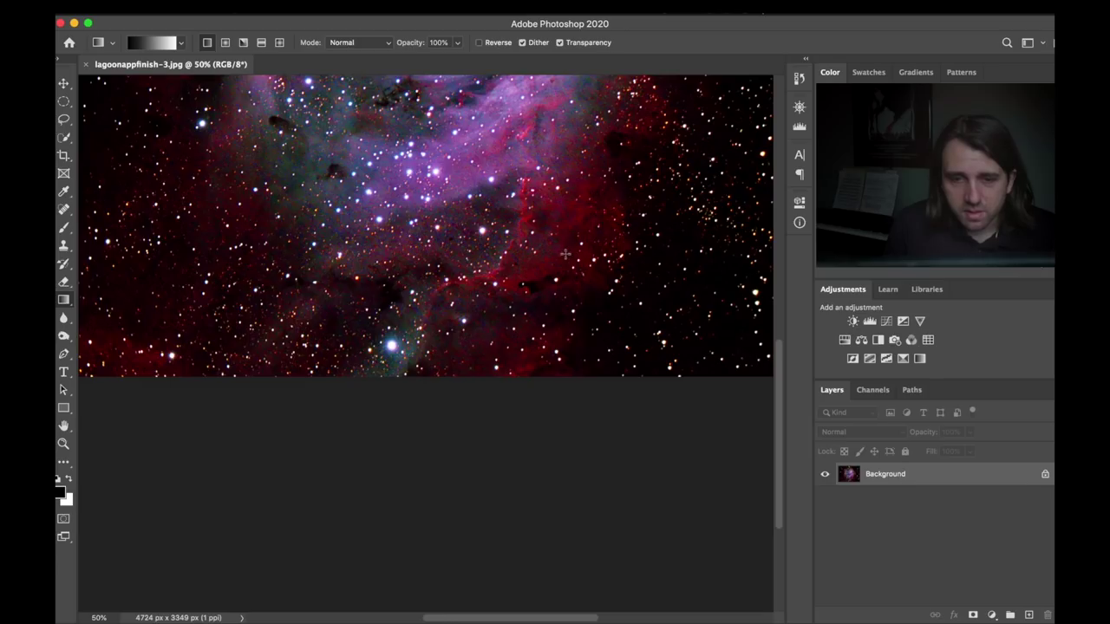
scroll(562, 249, "right", 6)
scroll(562, 250, "up", 4)
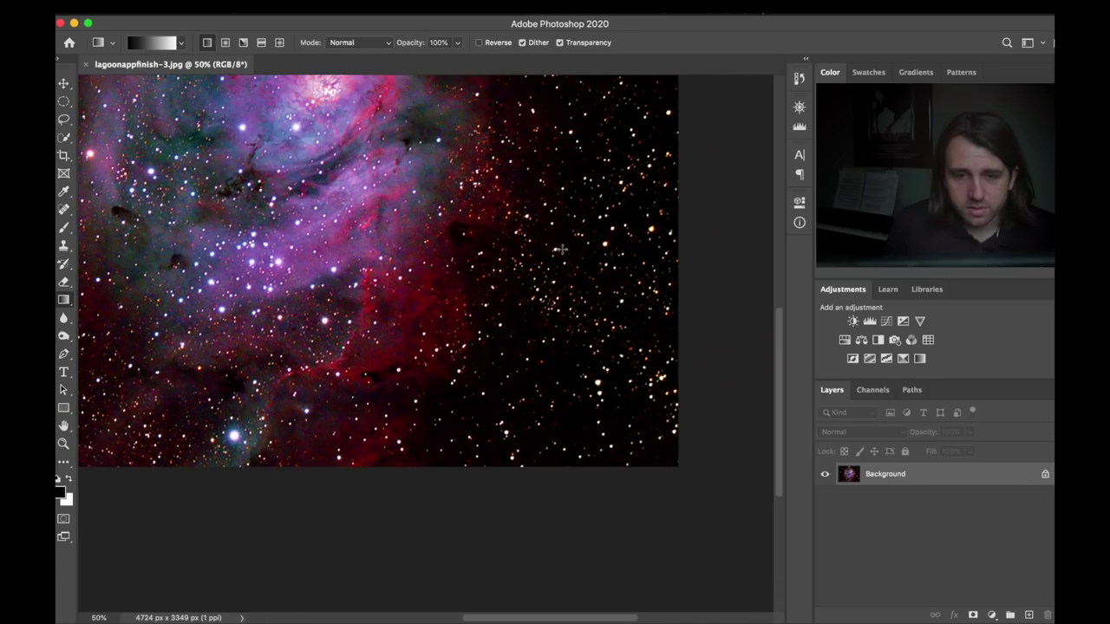
scroll(562, 250, "up", 5)
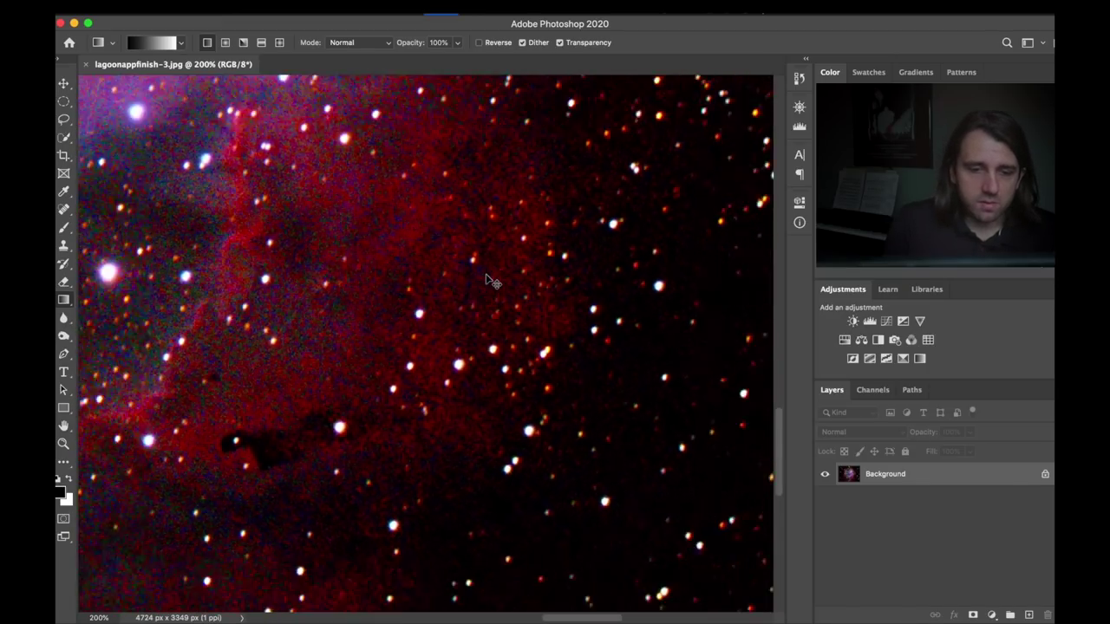
scroll(487, 281, "down", 5)
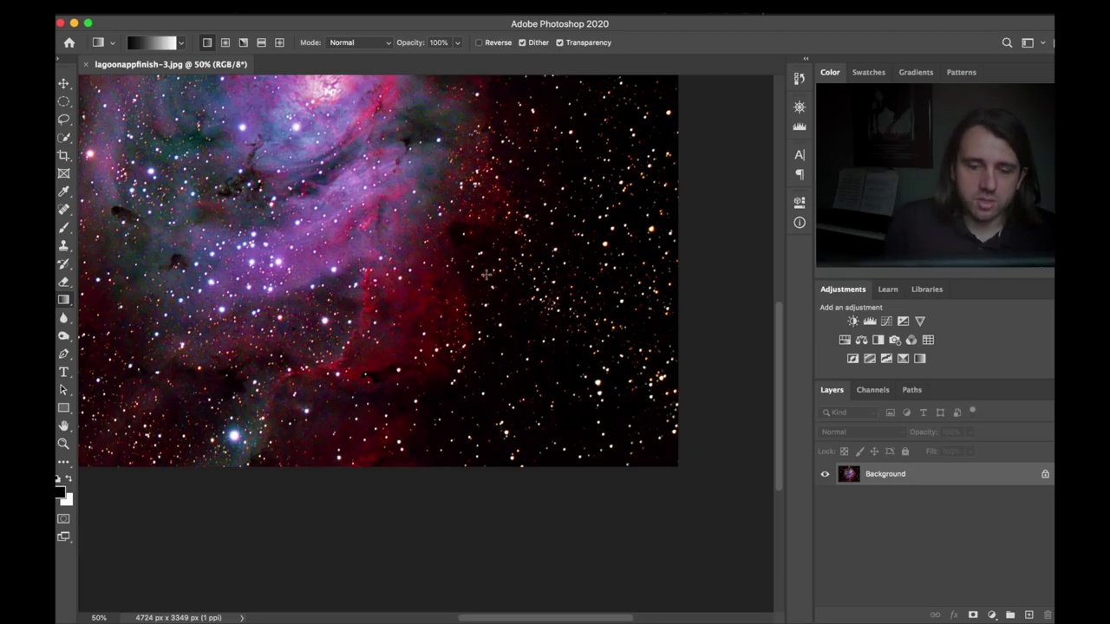
scroll(488, 274, "down", 1)
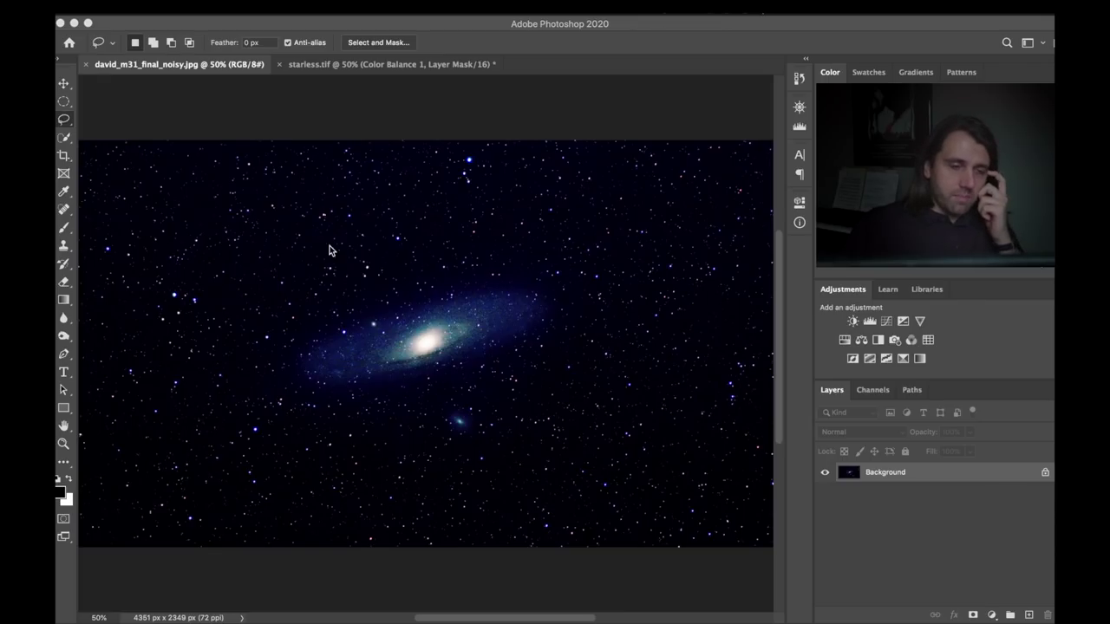
Show only the Background layer of starless.tif, and turn Hue/Saturation 1, Curves 1 and Curves 2 back on one by one.
left_click(384, 66)
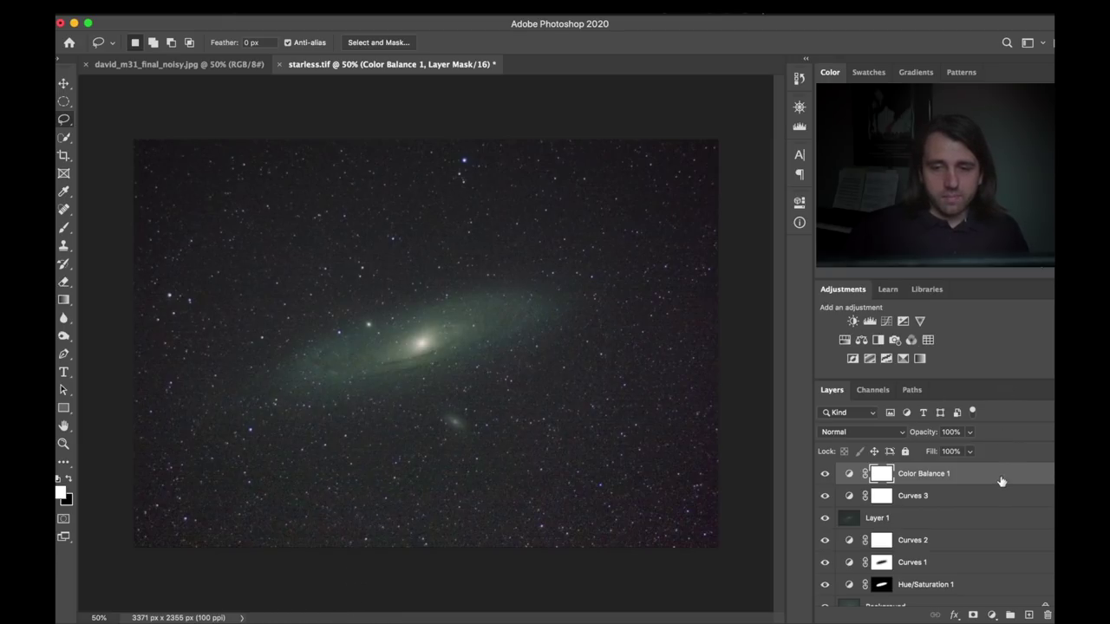
scroll(982, 487, "down", 1)
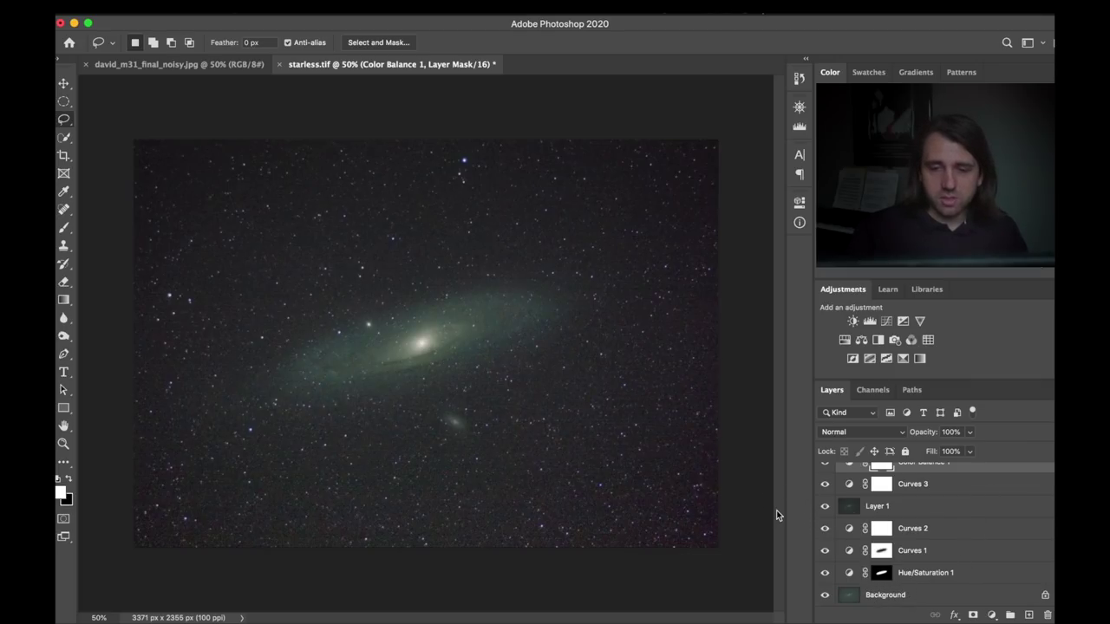
left_click(824, 598, "alt")
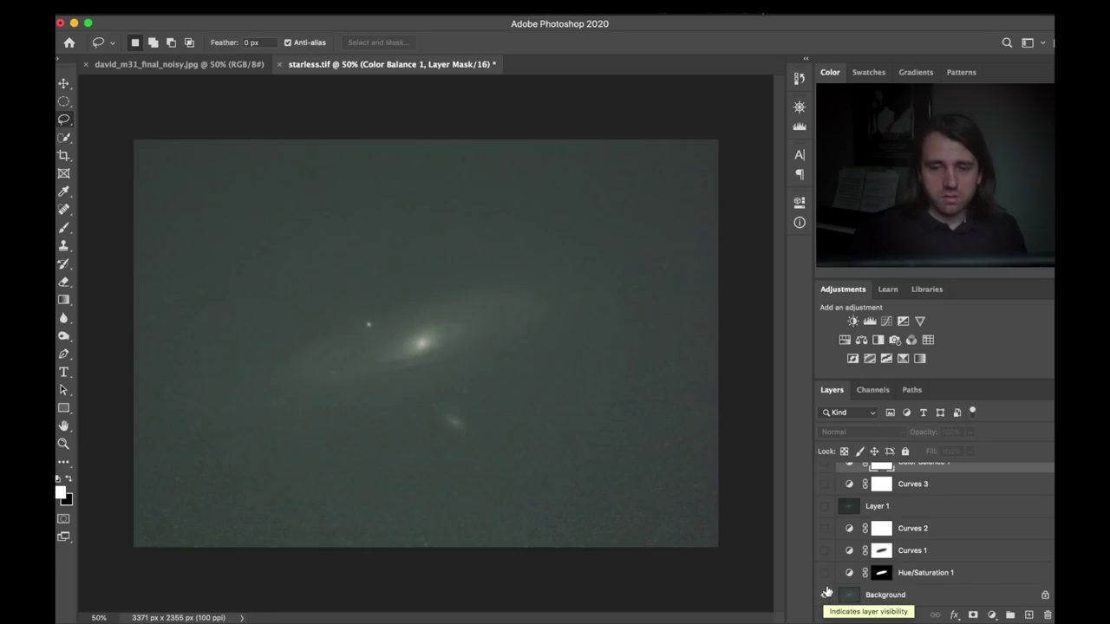
left_click(825, 573)
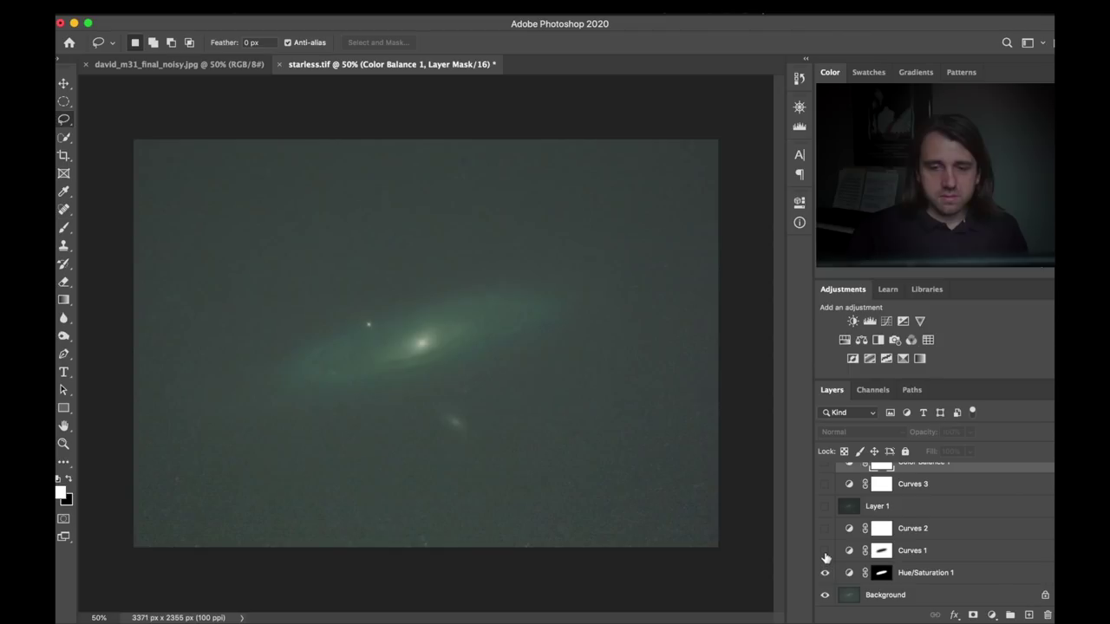
left_click(825, 550)
left_click(824, 528)
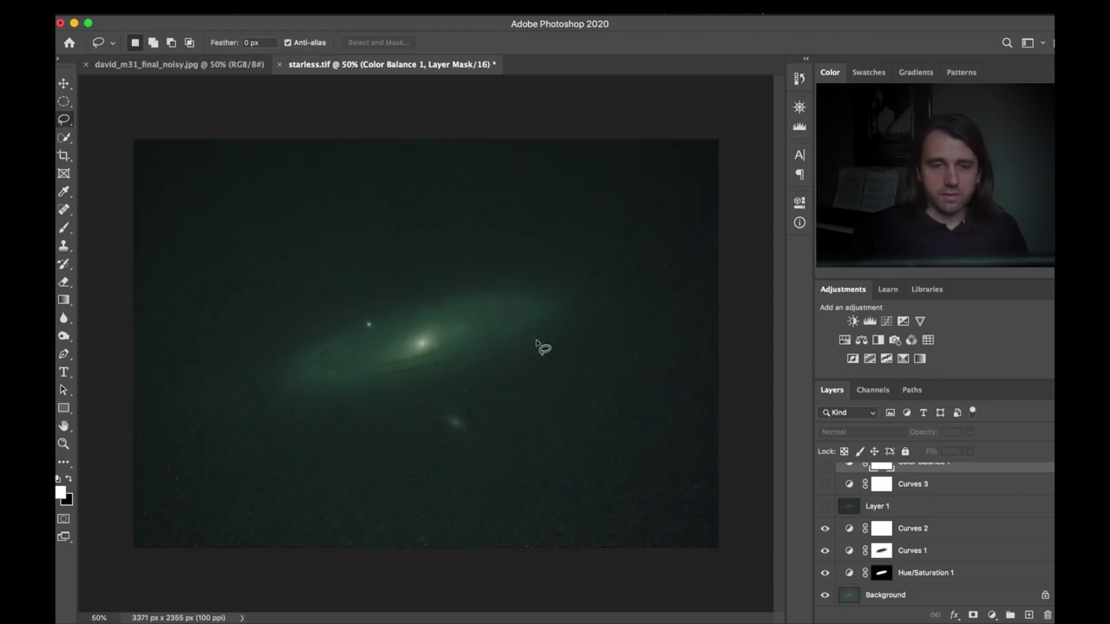
Examine the noise around the starless galaxy's core at up to 300%, finishing with the whole image in view at 50%.
key("super+plus")
key("super+plus")
key("super+plus")
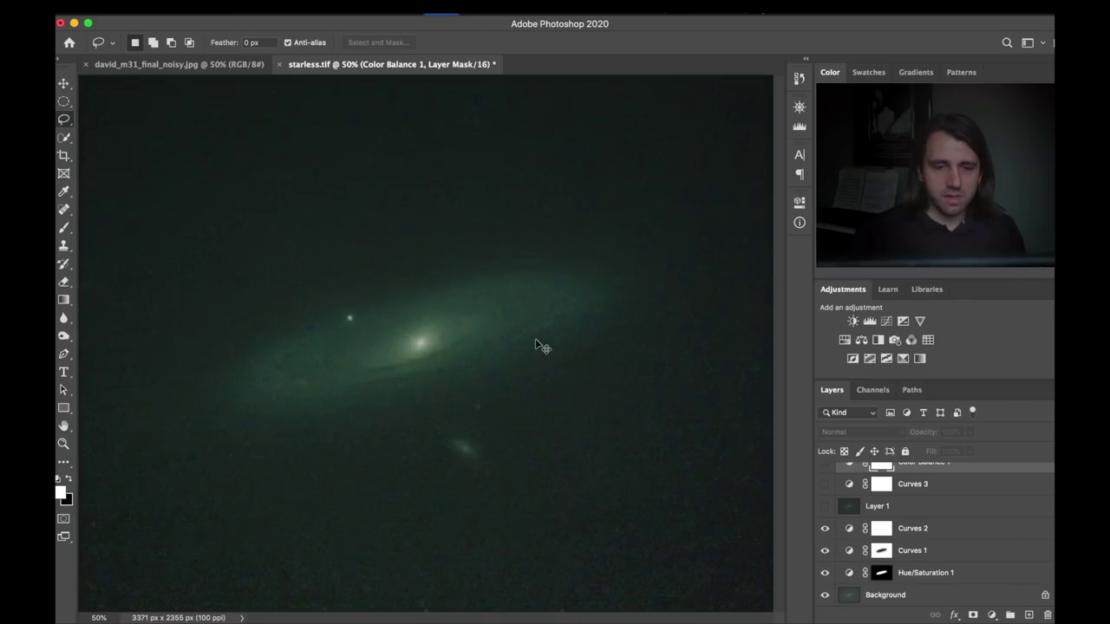
key("super+minus")
key("super+minus")
key("super+minus")
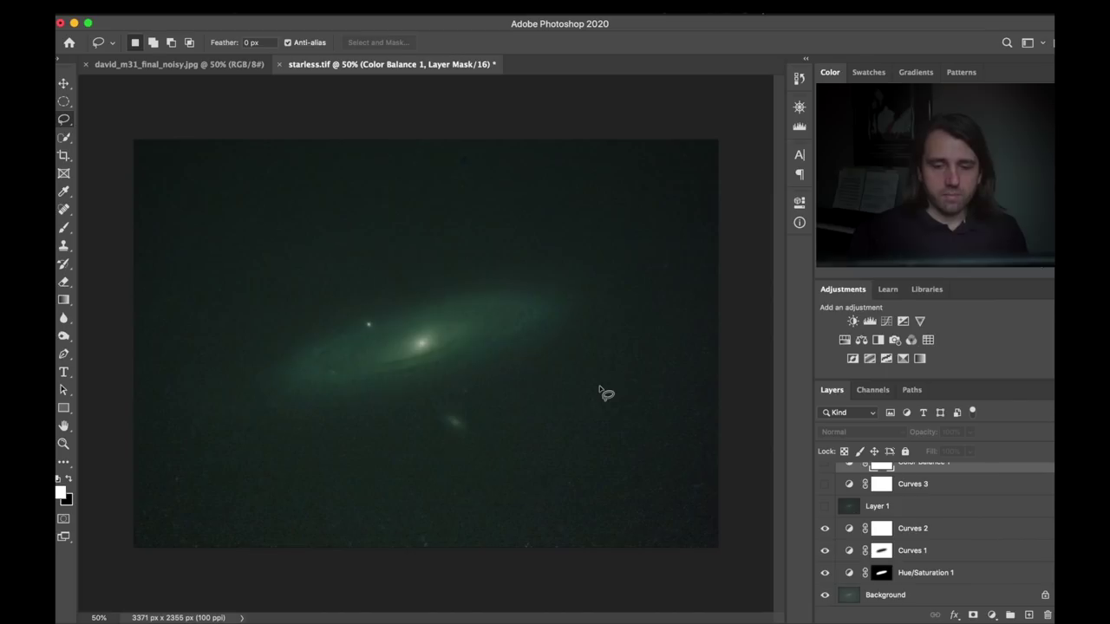
key("super+plus")
key("super+plus")
key("super+plus")
key("super+plus")
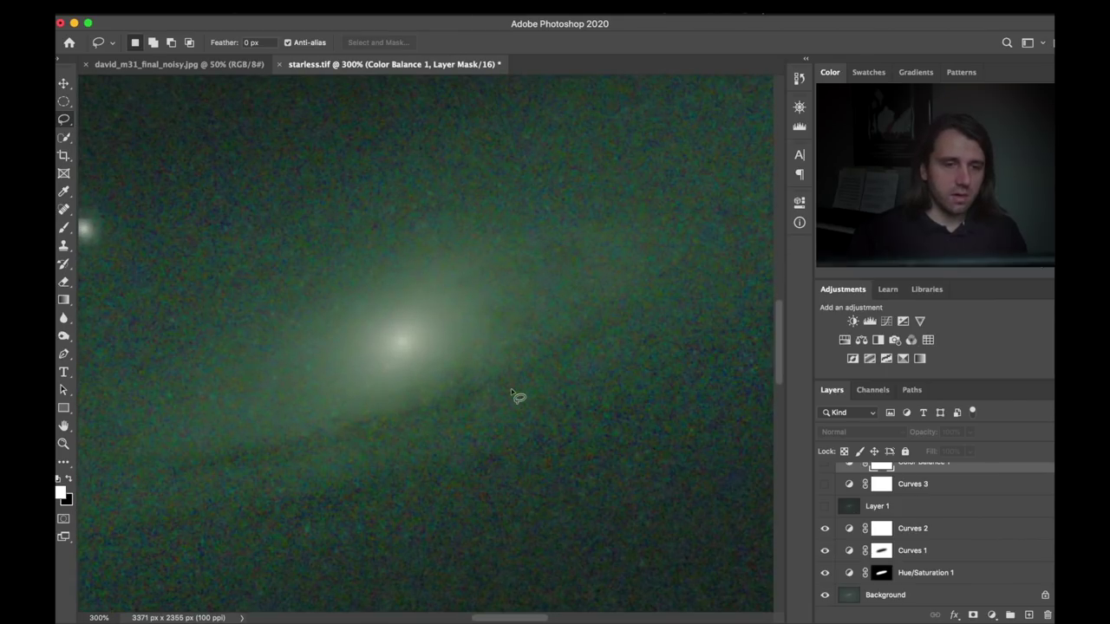
key("super+minus")
key("super+minus")
key("super+minus")
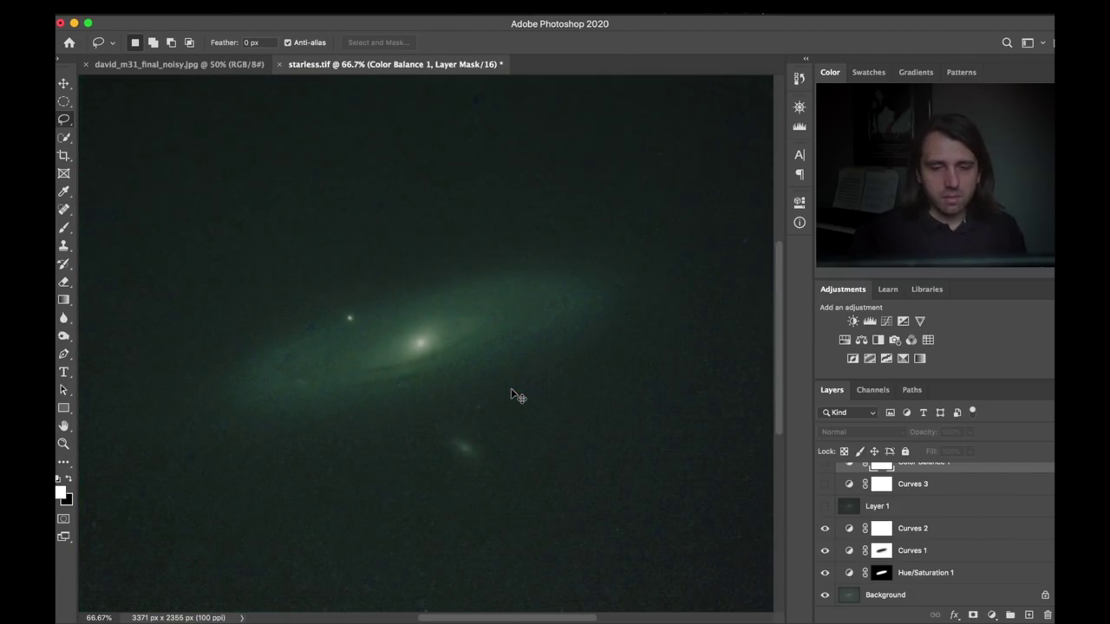
key("super+minus")
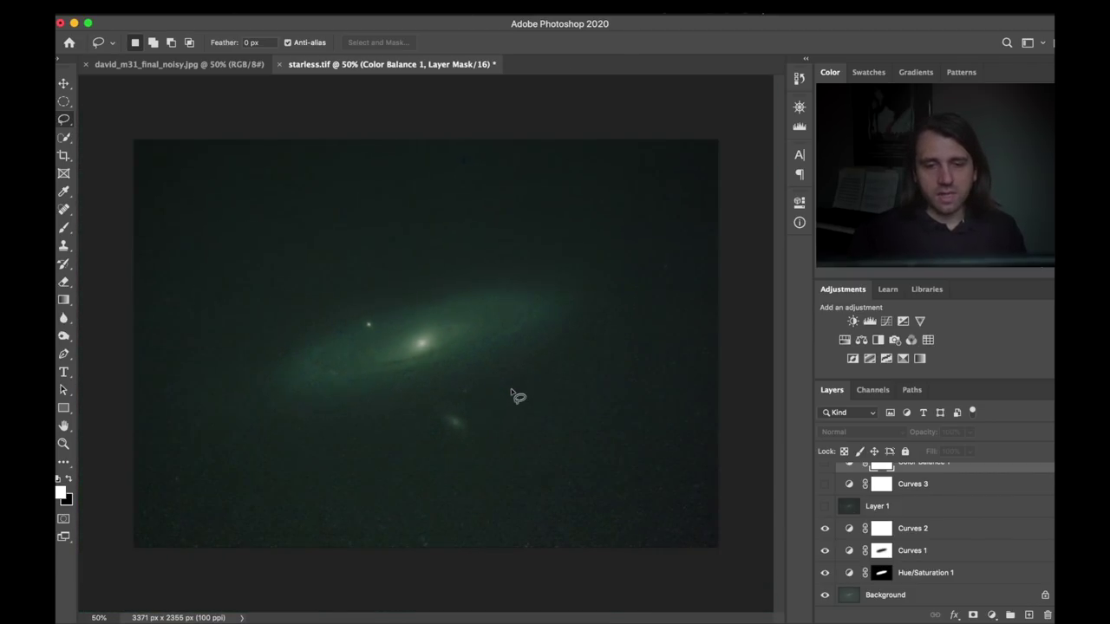
Turn Layer 1, Curves 3 and Color Balance 1 back on in turn, and check Layer 1's blend mode.
left_click(824, 506)
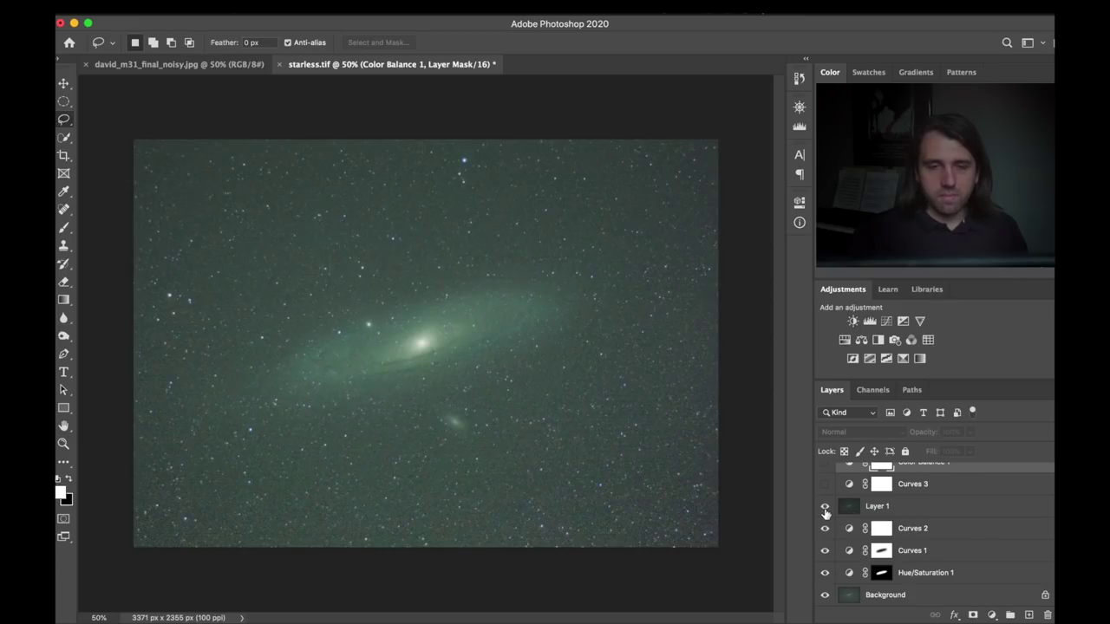
left_click(878, 504)
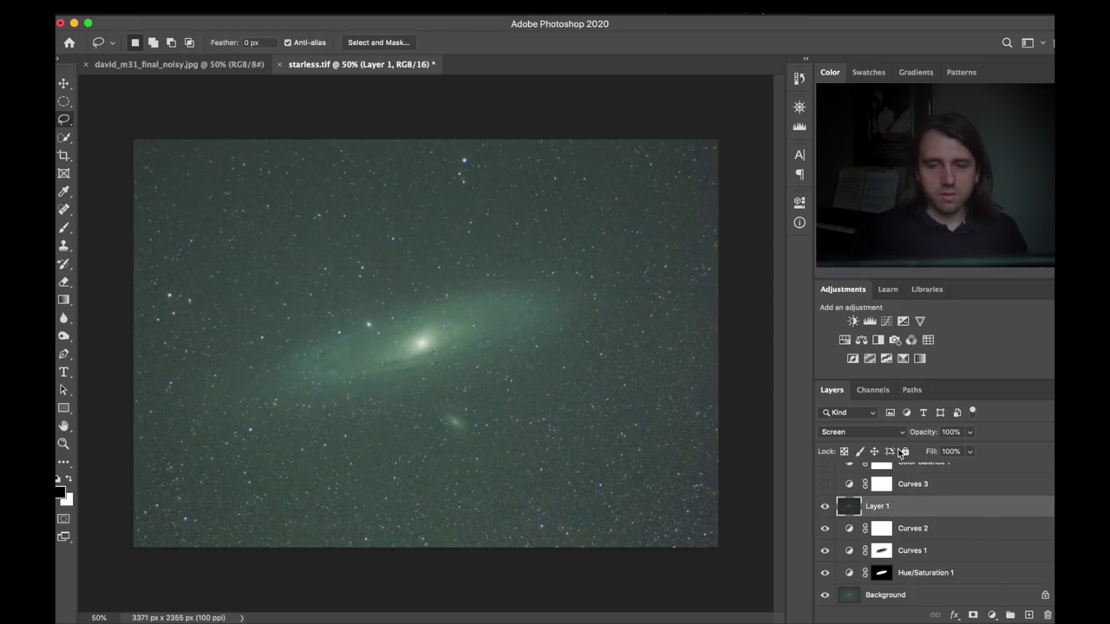
left_click(826, 486)
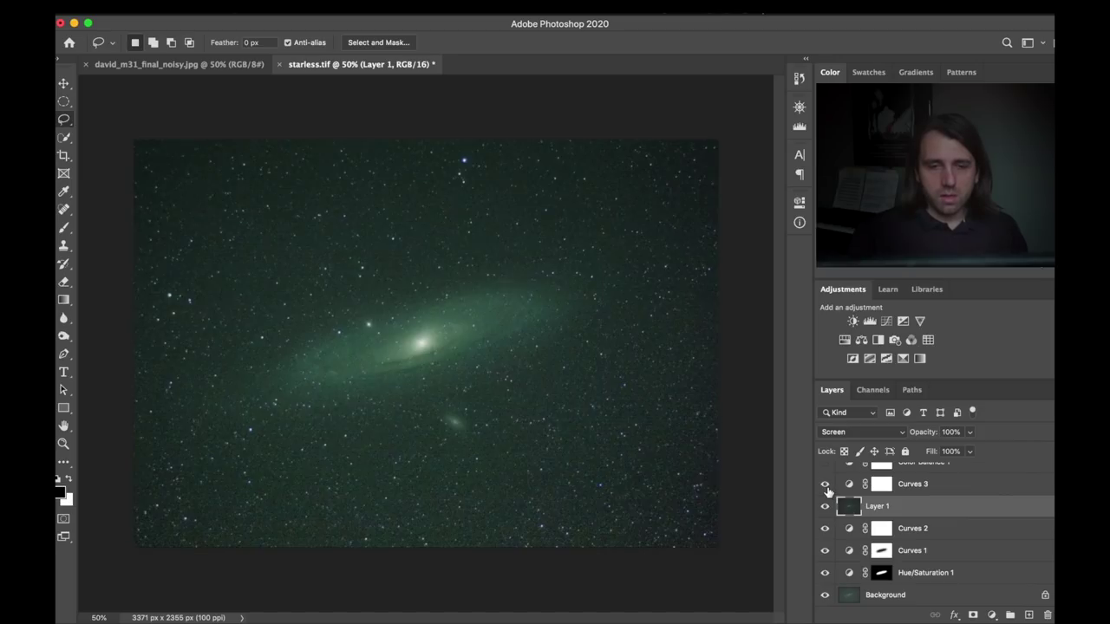
scroll(826, 490, "up", 1)
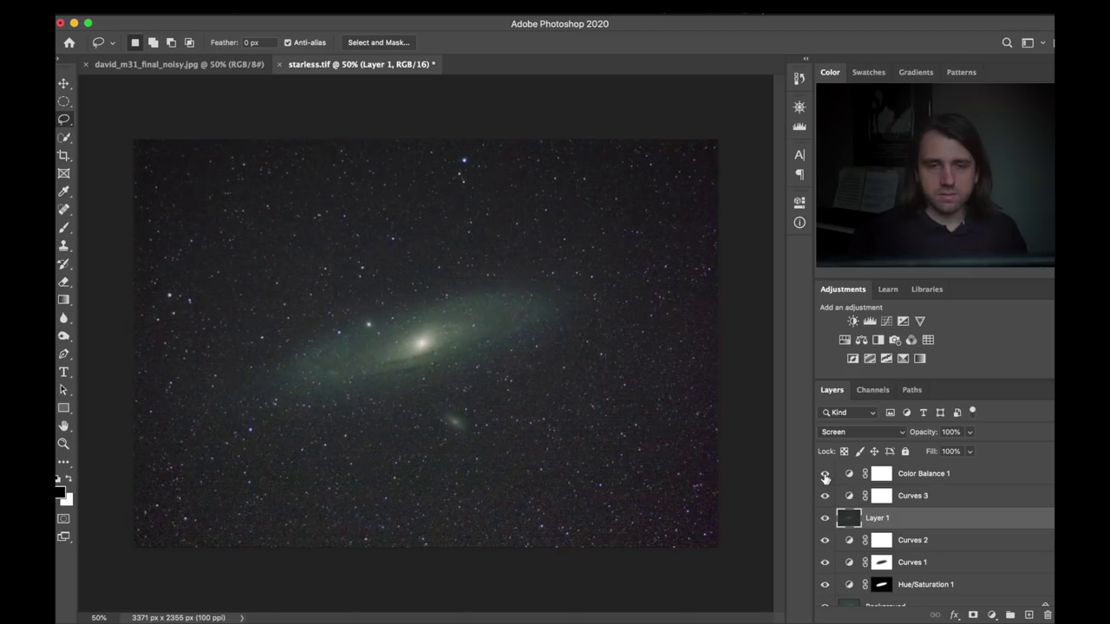
left_click(825, 478)
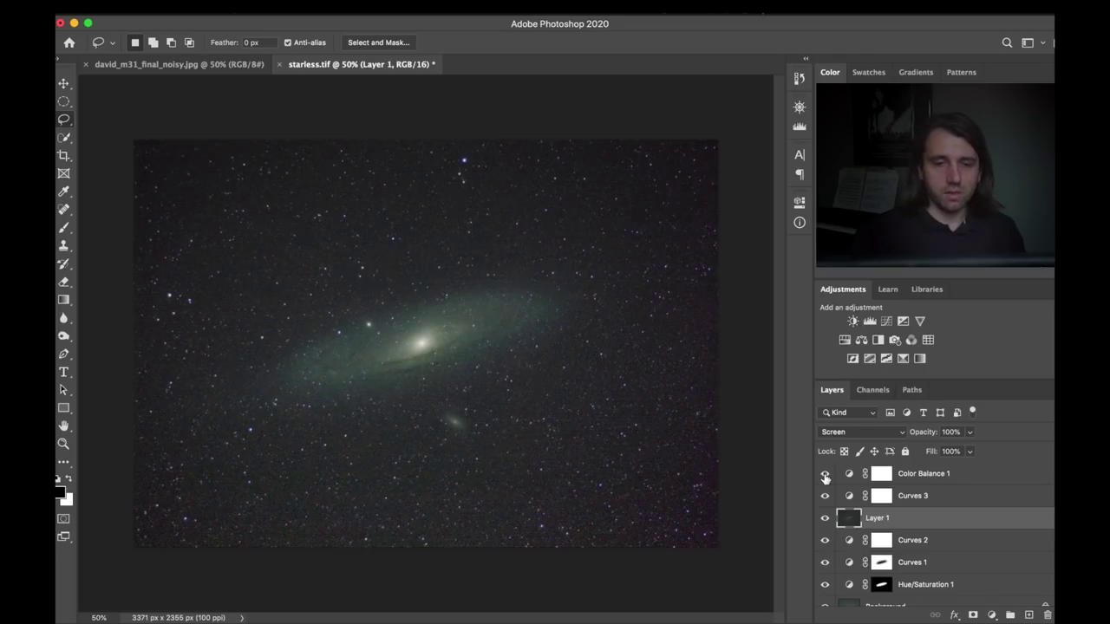
Compare the layered starless.tif edit with the submitter's final noisy M31 JPG, ending on starless.tif.
key("super+plus")
key("super+minus")
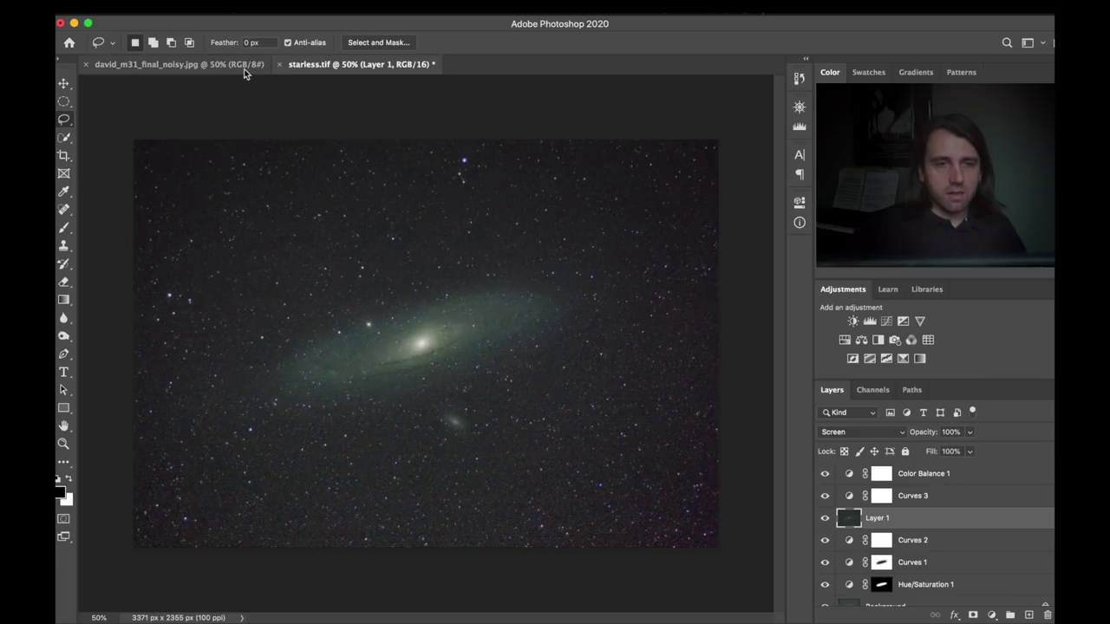
left_click(213, 66)
left_click(322, 66)
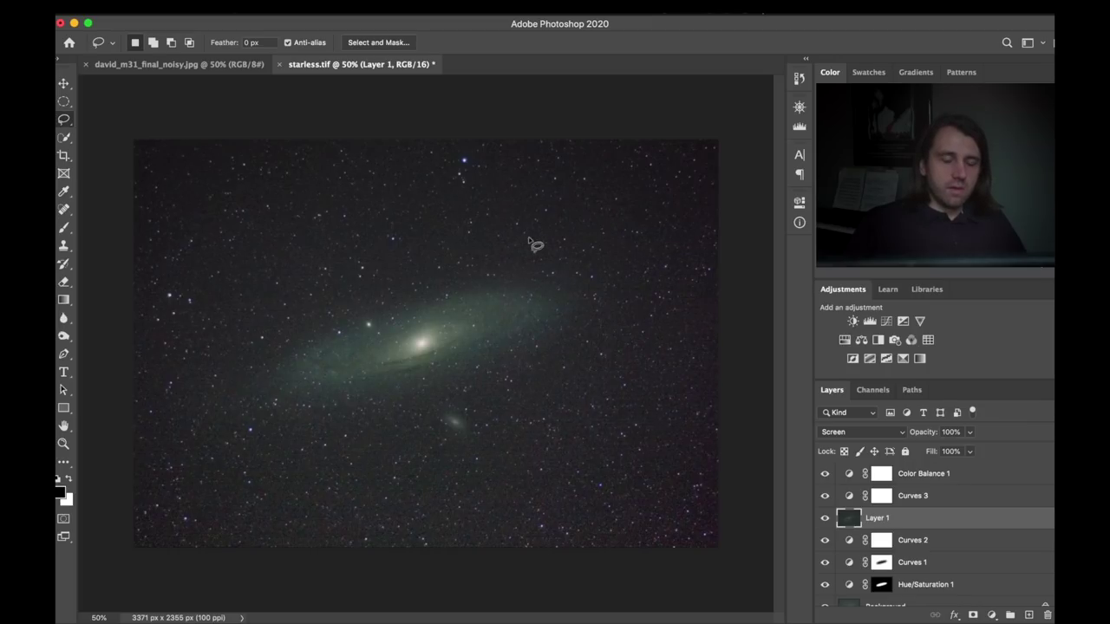
left_click(178, 65)
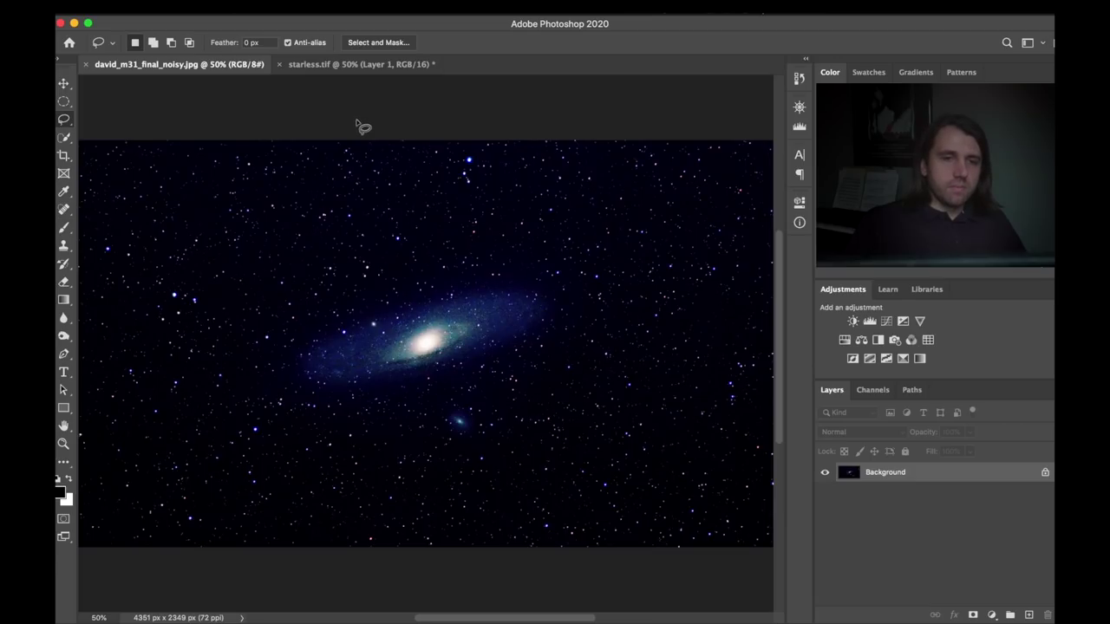
left_click(347, 65)
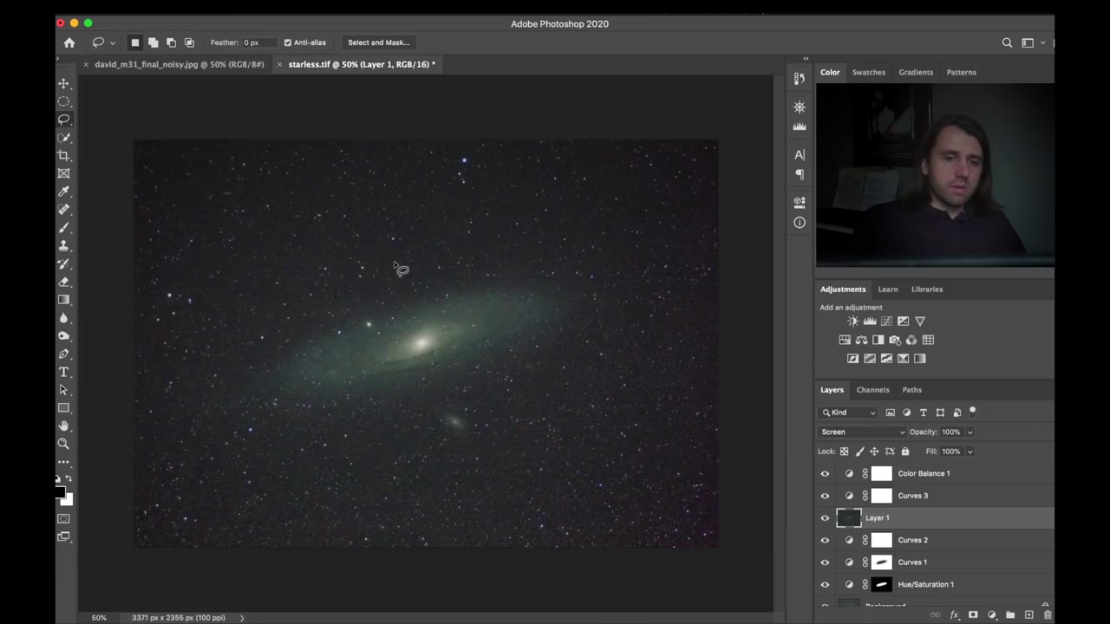
Close starless.tif without saving its changes, and close the final noisy M31 JPG.
left_click(279, 64)
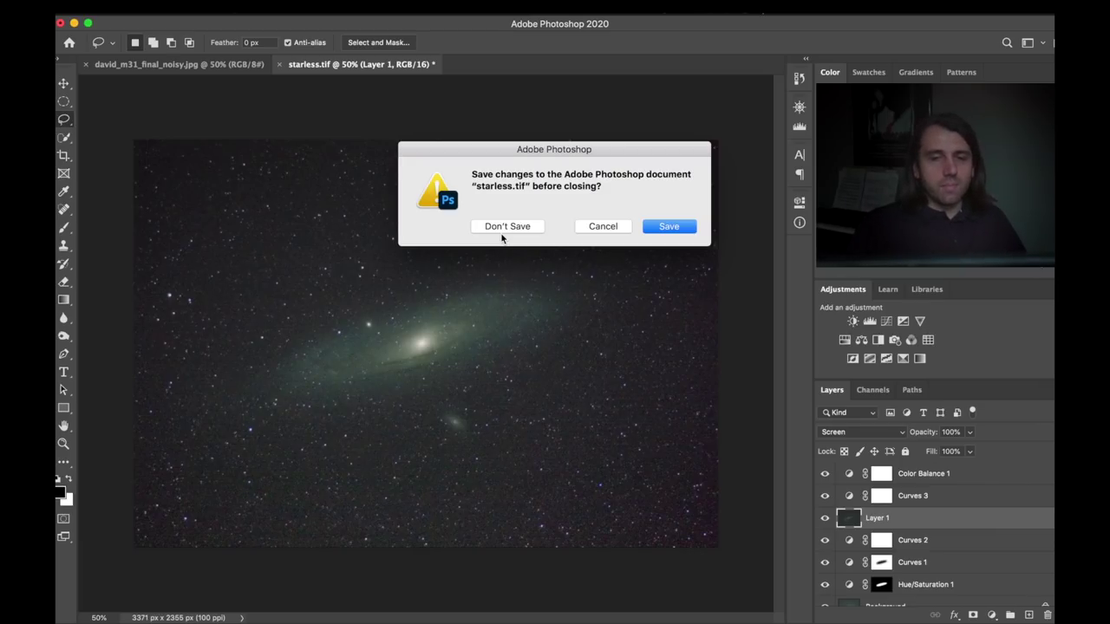
left_click(506, 226)
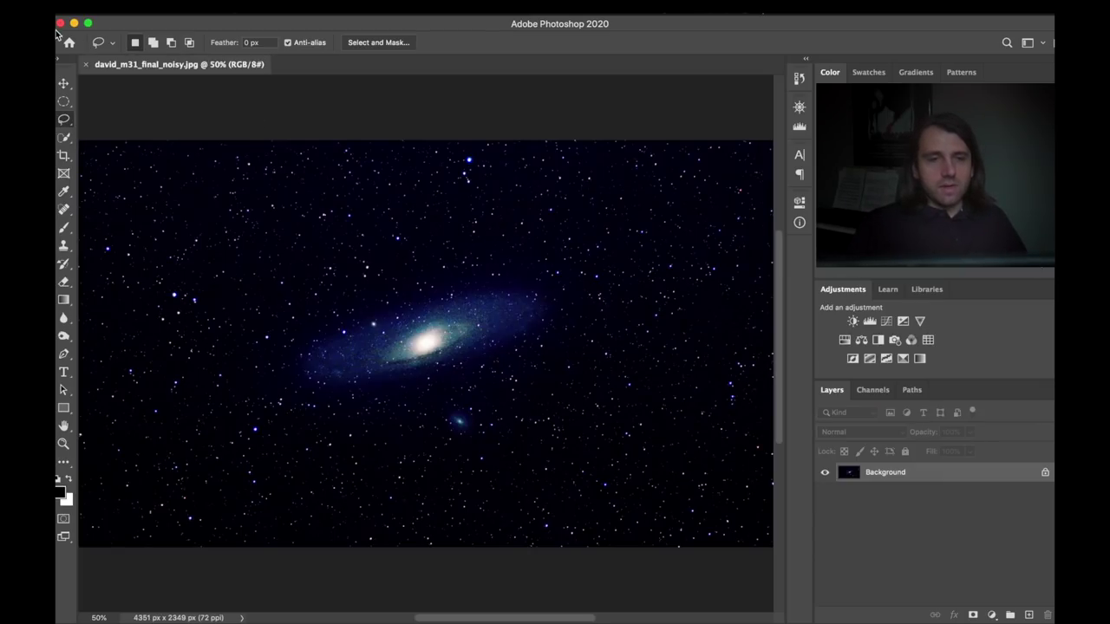
left_click(86, 65)
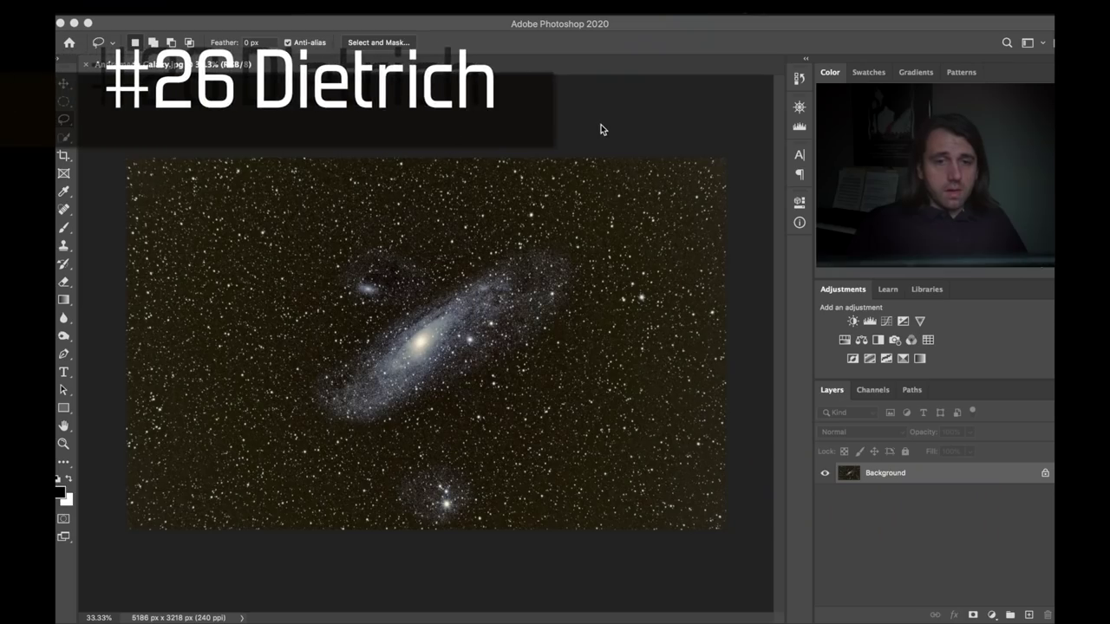
Inspect the galaxy core and surrounding noise in Andromeda Galaxy.jpg at 200%.
left_click(605, 130)
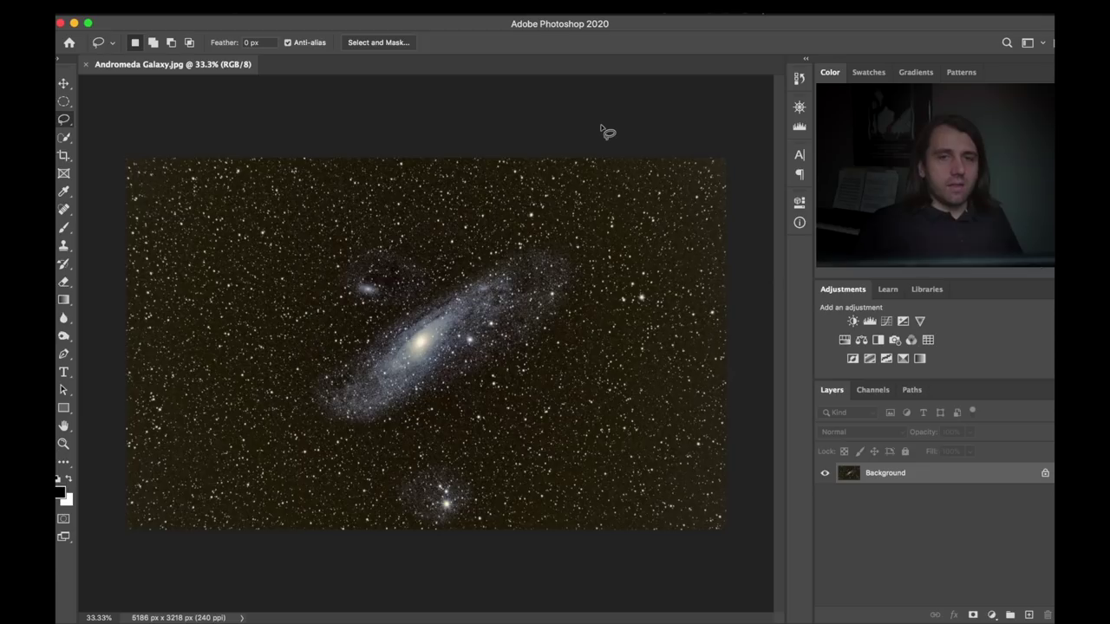
key("super+equal")
key("super+equal")
key("super+equal")
key("super+equal")
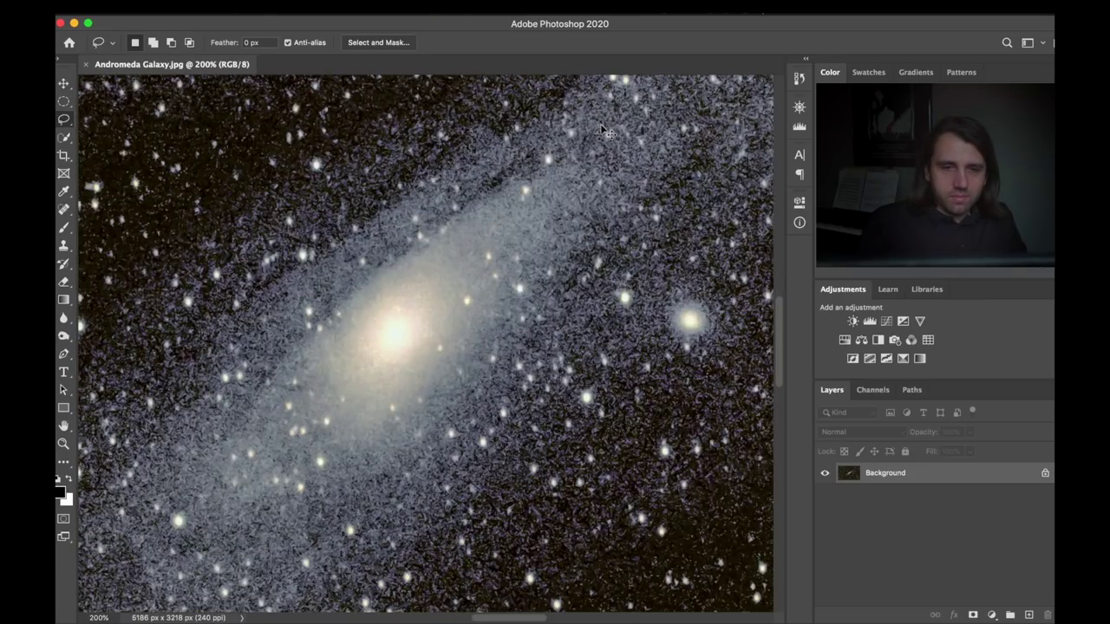
Examine the noise and faint detail in the outer arms and background around Andromeda at 200%, ending on a wider view.
scroll(606, 132, "left", 5)
scroll(607, 132, "up", 5)
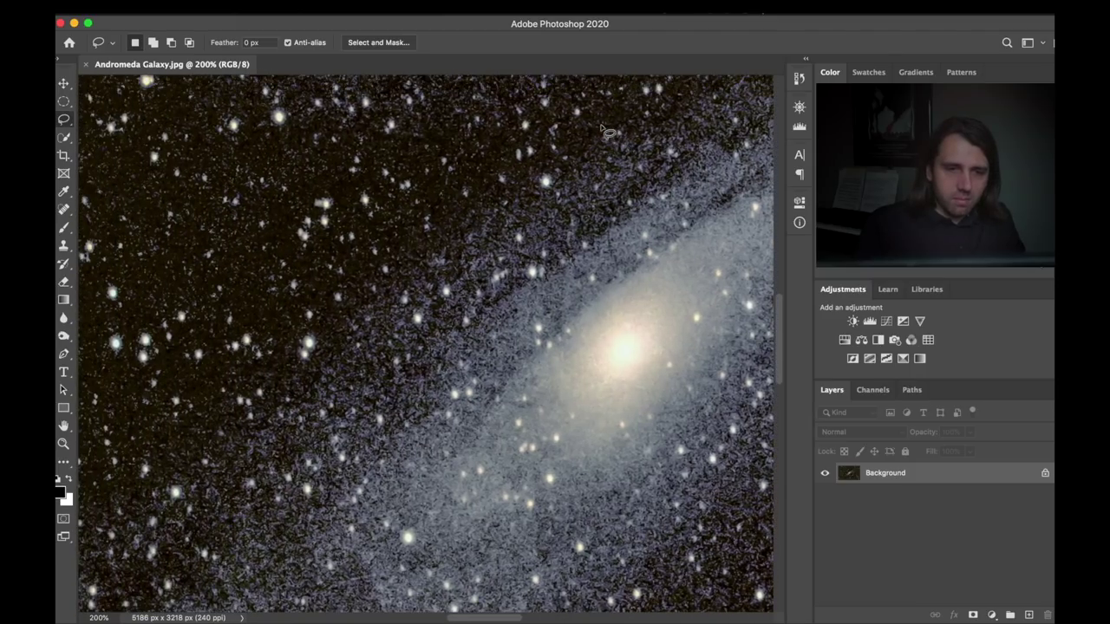
scroll(607, 132, "right", 5)
scroll(607, 132, "right", 5)
scroll(607, 132, "down", 2)
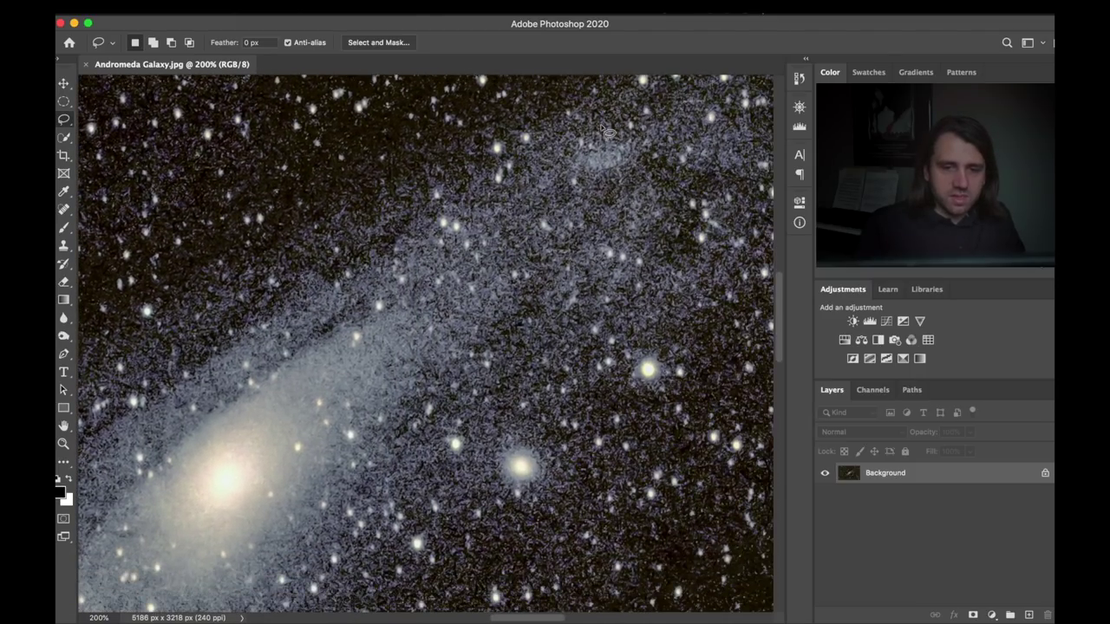
scroll(607, 132, "down", 5)
scroll(607, 131, "left", 4)
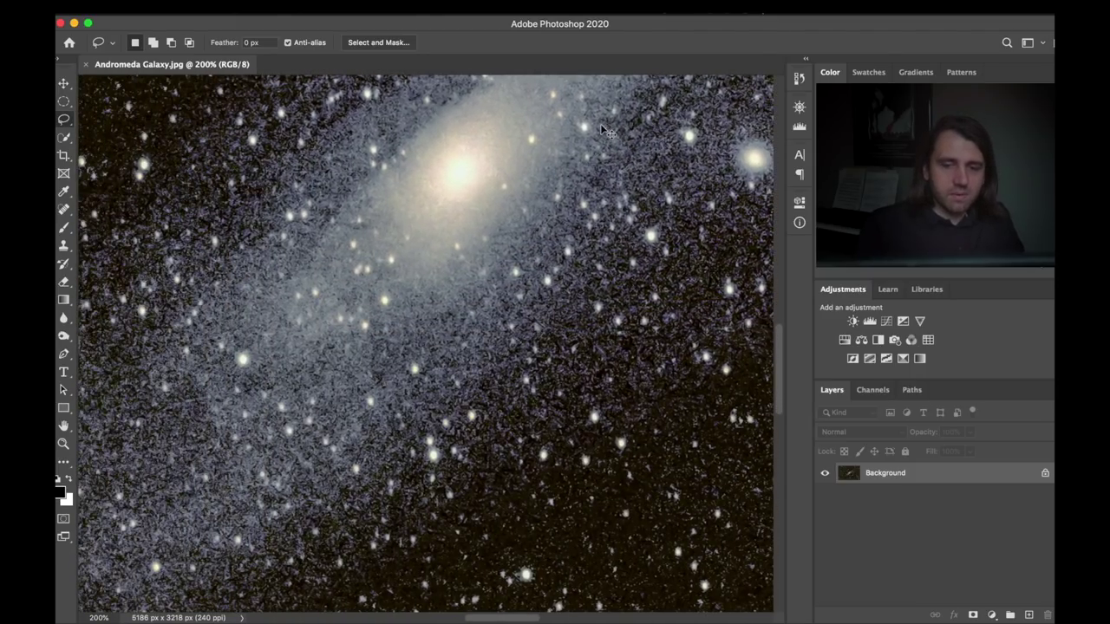
key("super+minus")
key("super+minus")
key("super+minus")
key("super+minus")
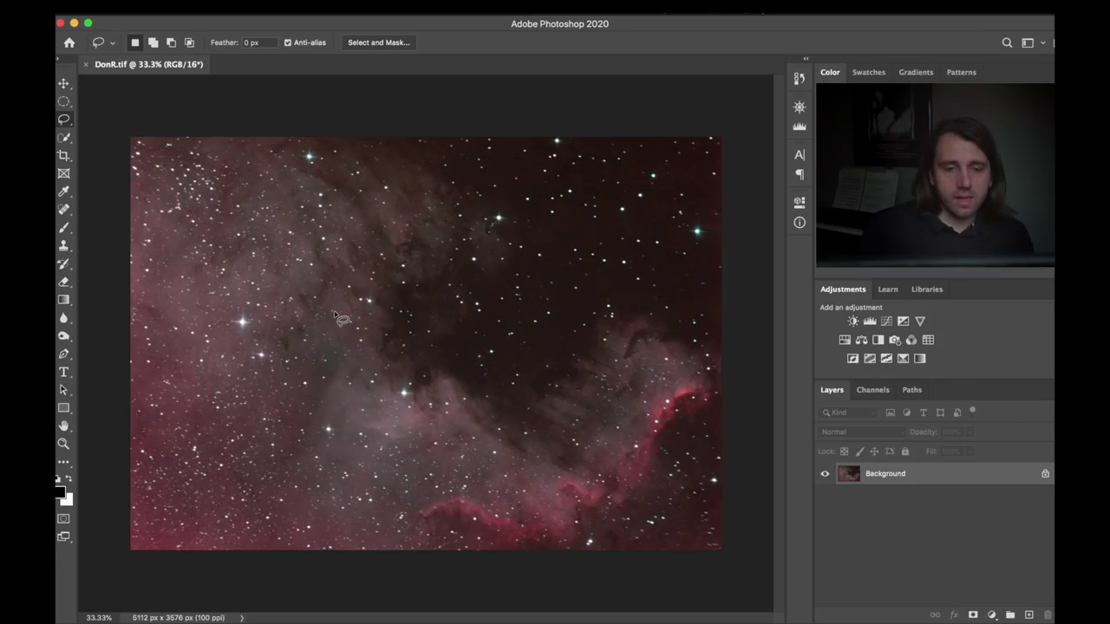
Inspect the red nebula image at 100%, checking stars and noise from the upper-left corner across to the bright ridge and central dark area.
scroll(335, 314, "up", 4)
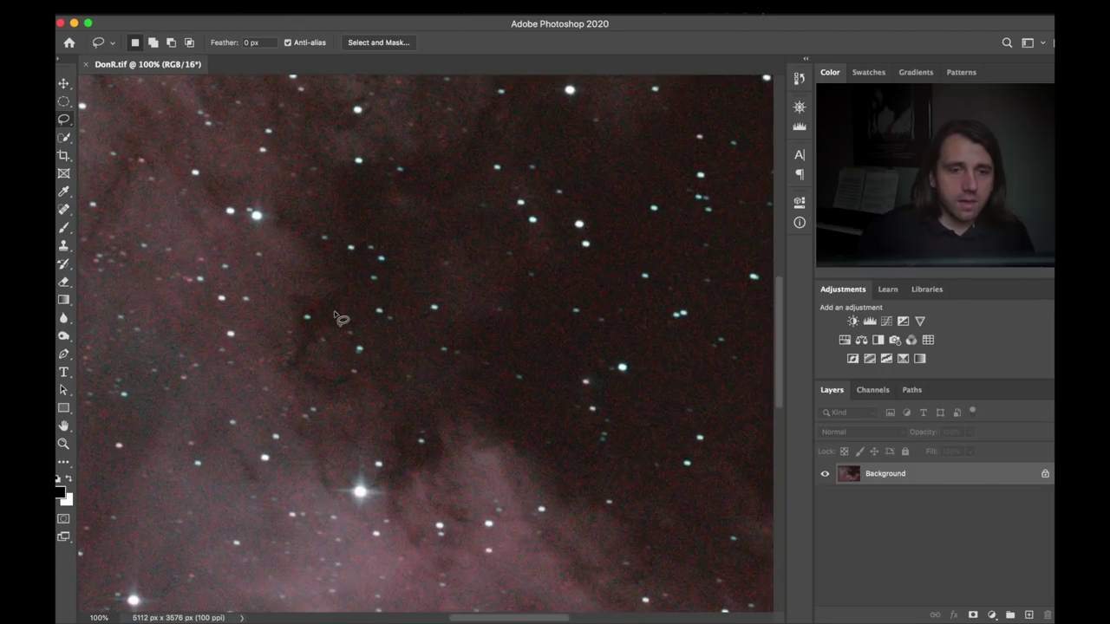
scroll(334, 314, "up", 3)
scroll(335, 314, "left", 3)
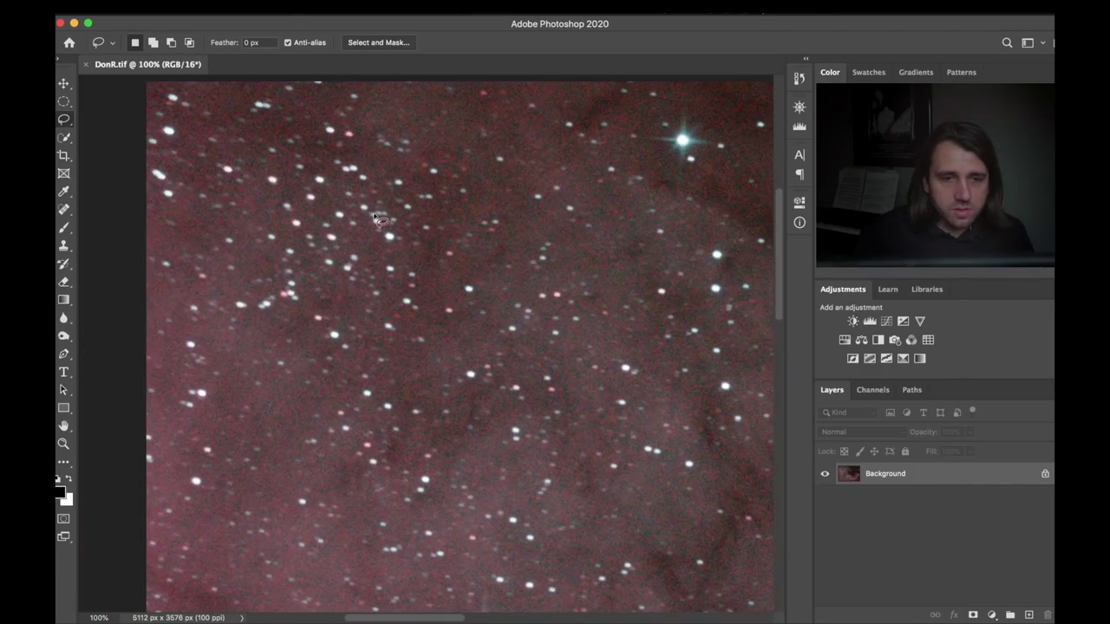
scroll(425, 372, "down", 3)
scroll(424, 373, "left", 1)
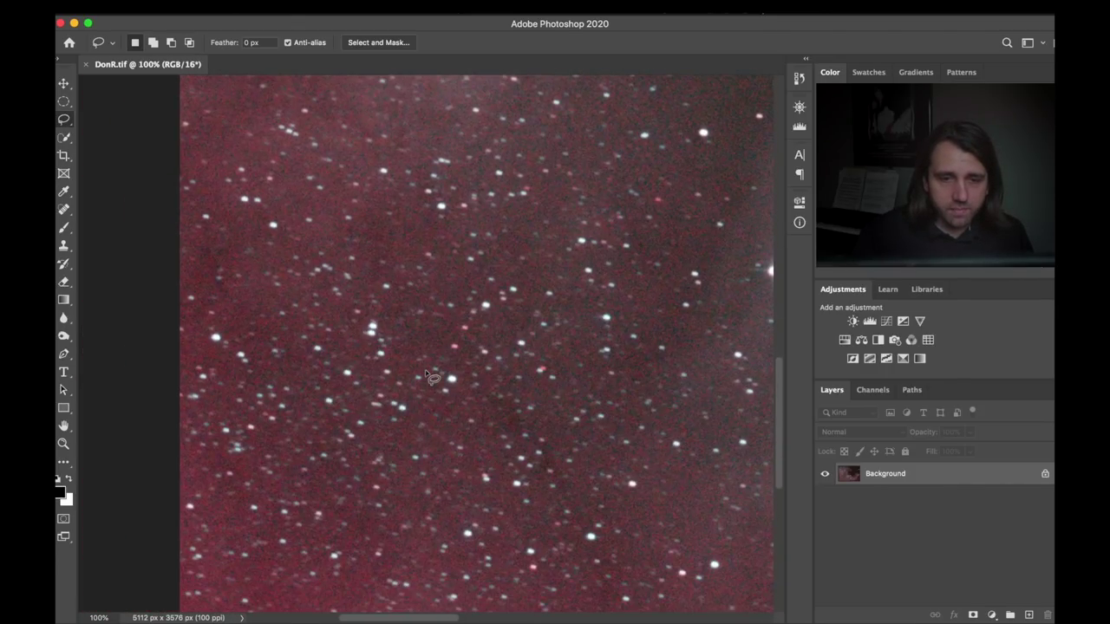
scroll(424, 375, "right", 10)
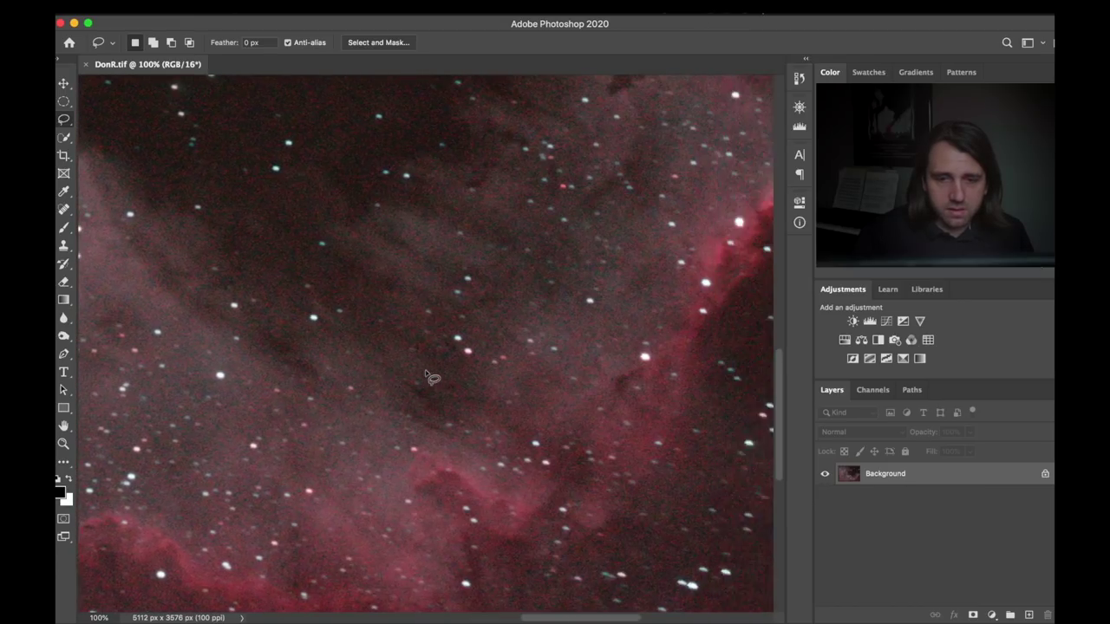
scroll(427, 374, "right", 5)
scroll(427, 375, "left", 6)
scroll(426, 376, "up", 3)
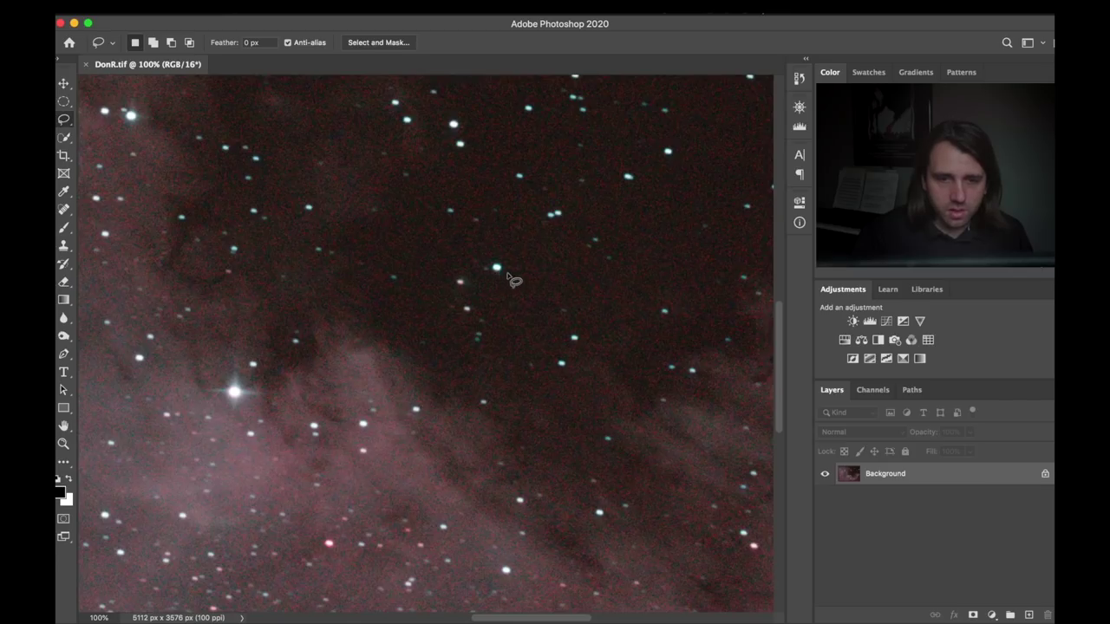
scroll(399, 449, "left", 10)
scroll(399, 449, "up", 3)
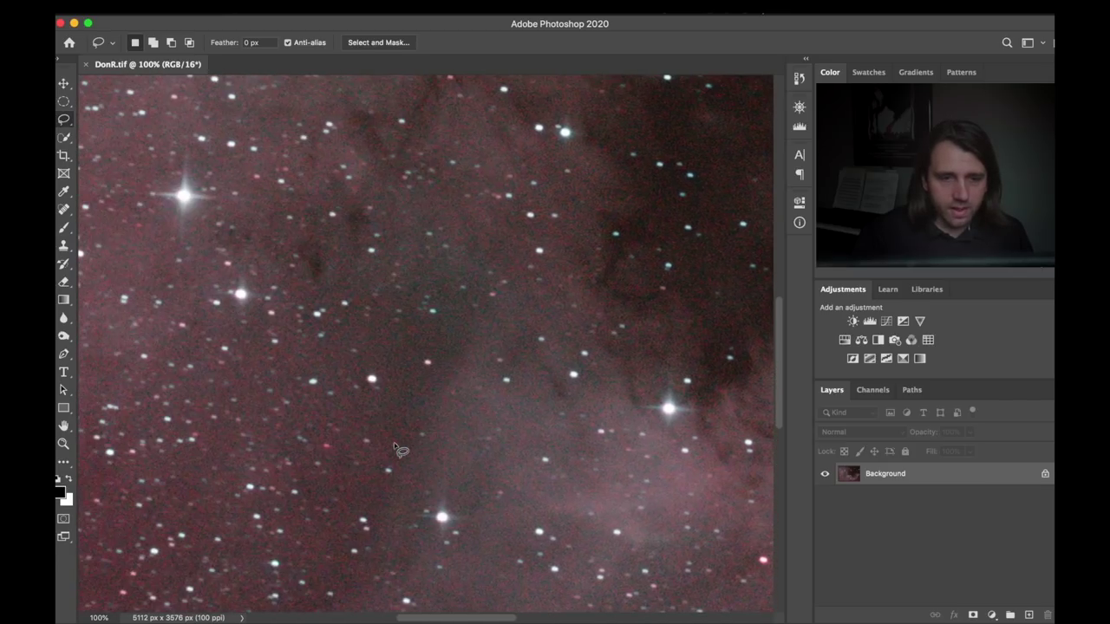
Examine star shapes along the red nebula image's left edge and lower-right corner, and noise in its dark centre, ending on a full view.
scroll(394, 446, "up", 3)
scroll(394, 446, "left", 1)
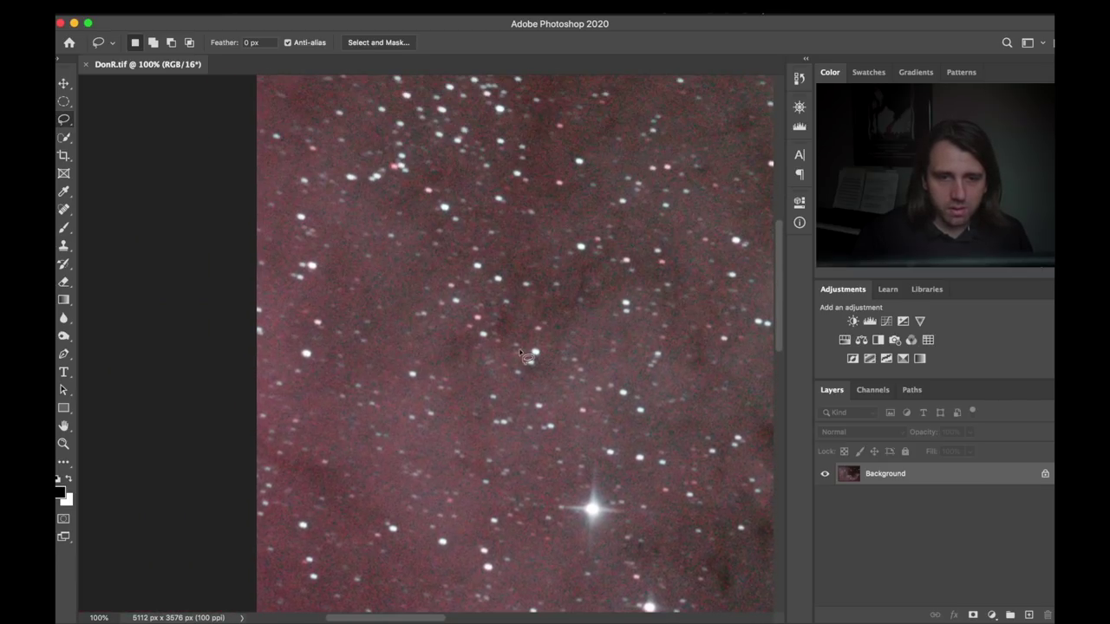
scroll(537, 449, "down", 10)
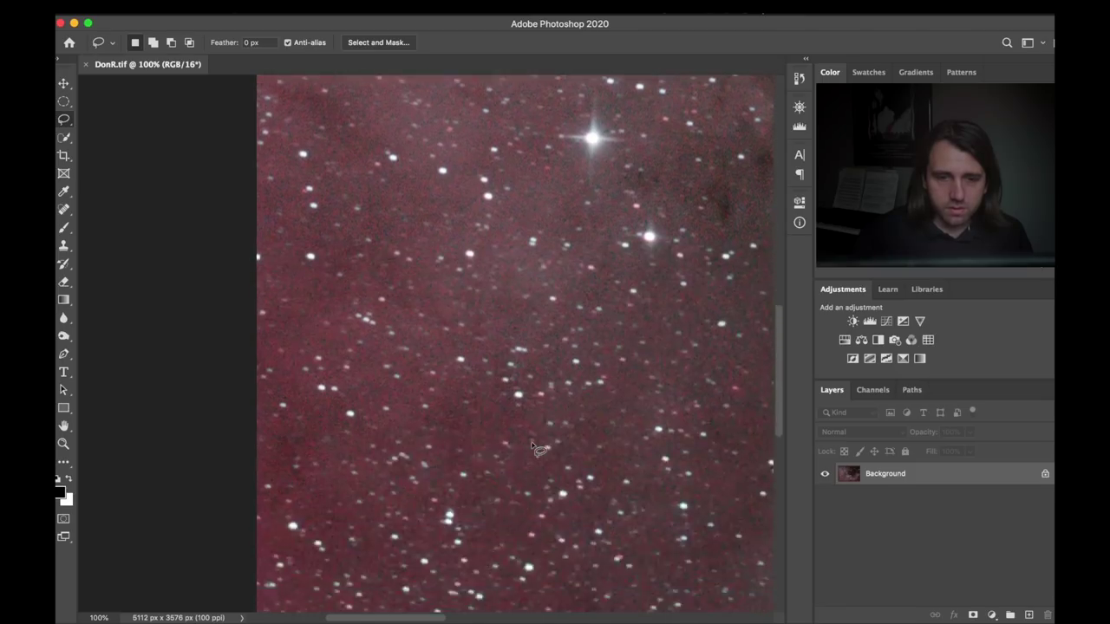
scroll(537, 449, "left", 1)
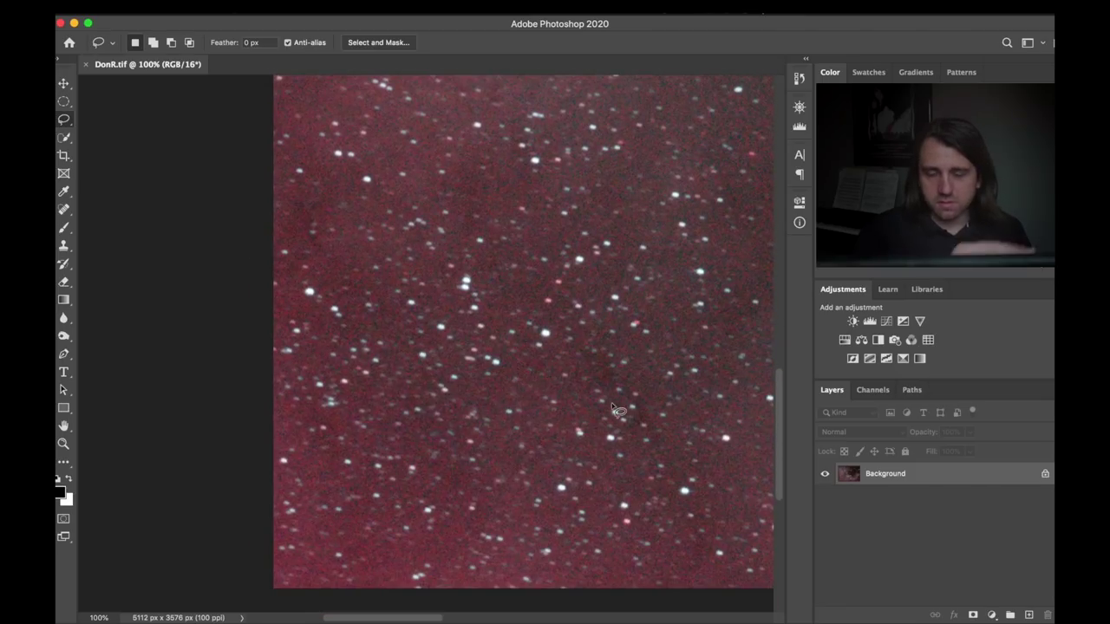
scroll(611, 407, "right", 15)
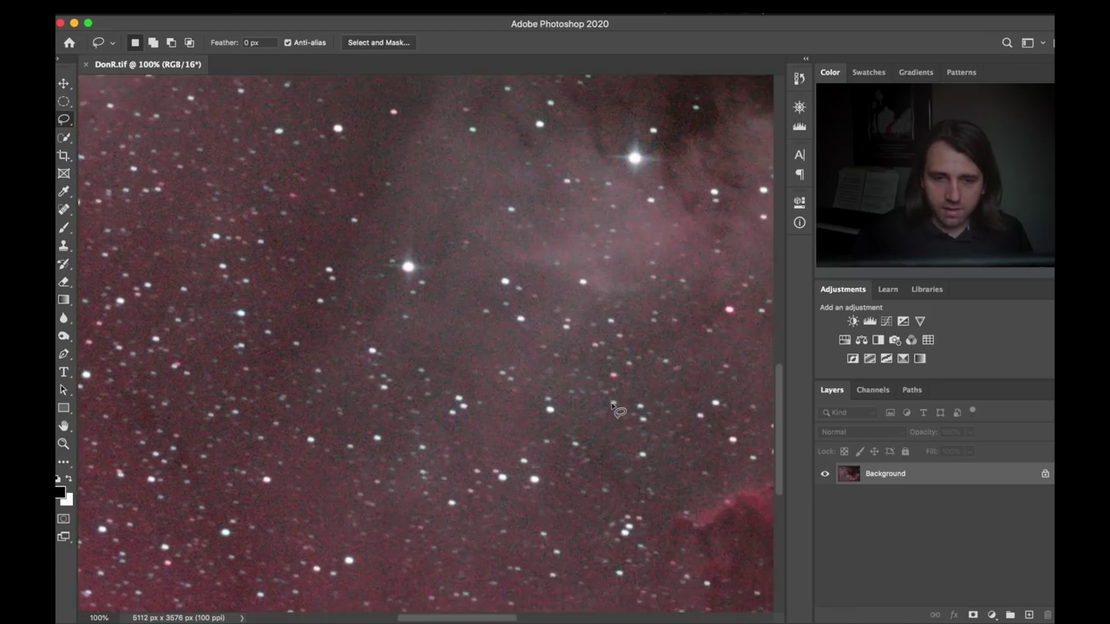
scroll(613, 409, "right", 8)
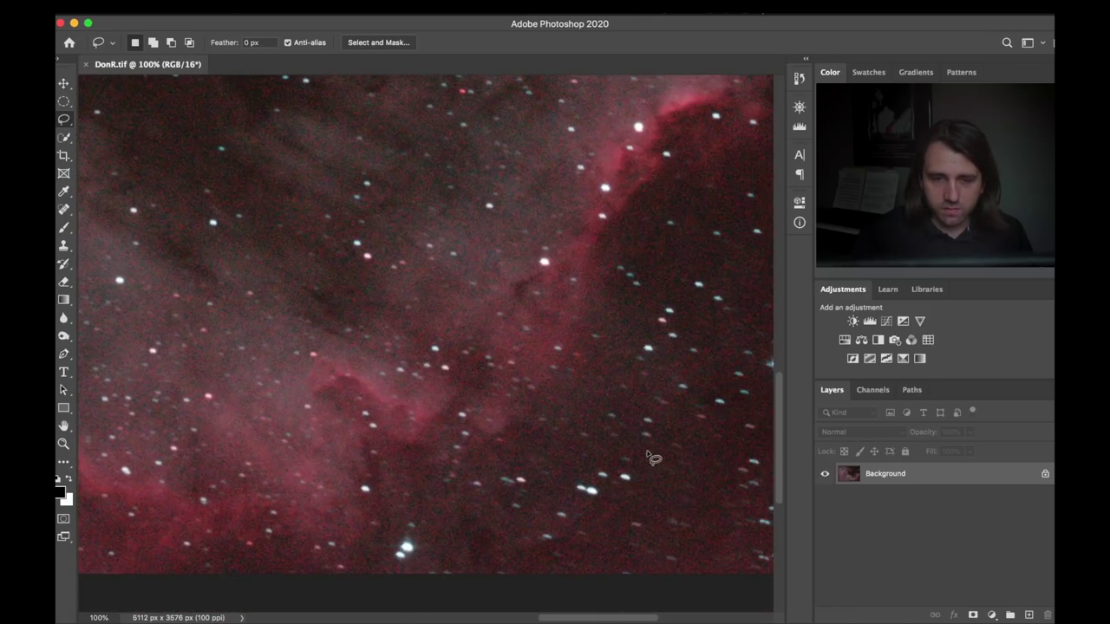
scroll(641, 490, "right", 3)
scroll(656, 493, "up", 10)
scroll(657, 492, "left", 4)
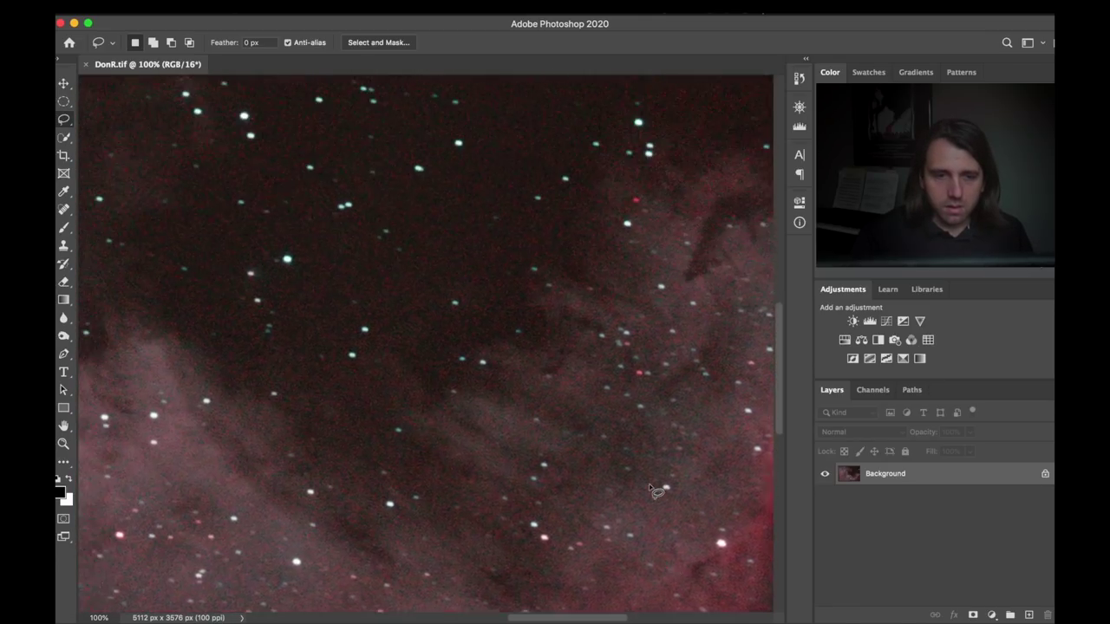
scroll(657, 493, "left", 8)
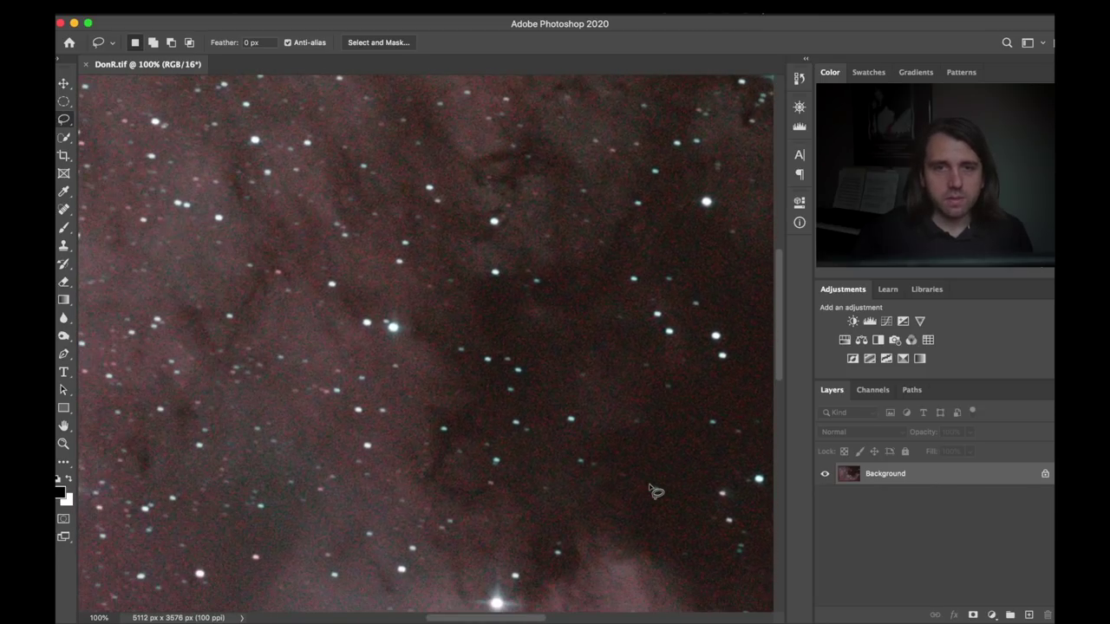
key("super+minus")
key("super+minus")
key("super+minus")
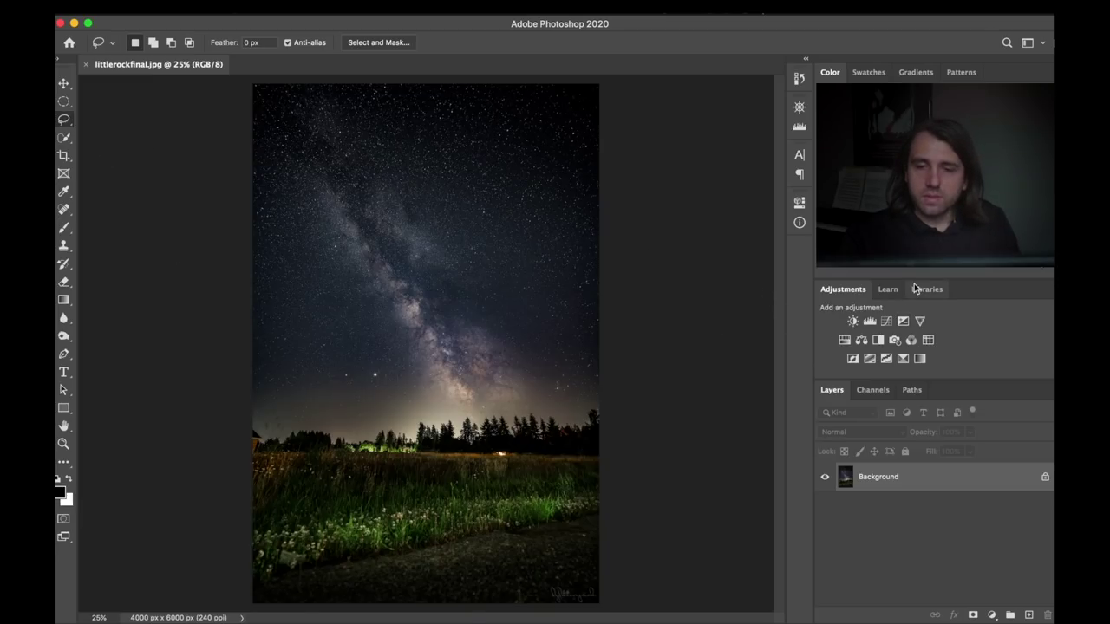
Add a Color Balance adjustment layer to littlerockfinal.jpg and limit it to the middle of the sky with a radial gradient mask.
left_click(863, 338)
key("g")
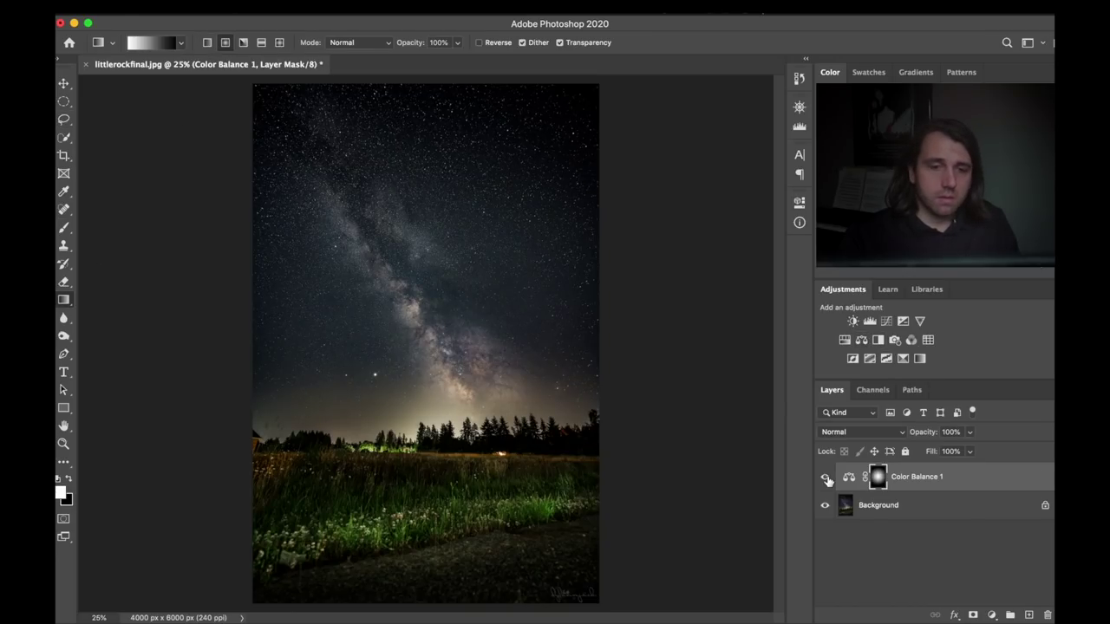
Compare littlerockfinal.jpg with and without the Color Balance 1 layer, leave the layer visible, and close the image.
left_click(826, 477)
left_click(826, 478)
left_click(826, 478)
left_click(826, 478)
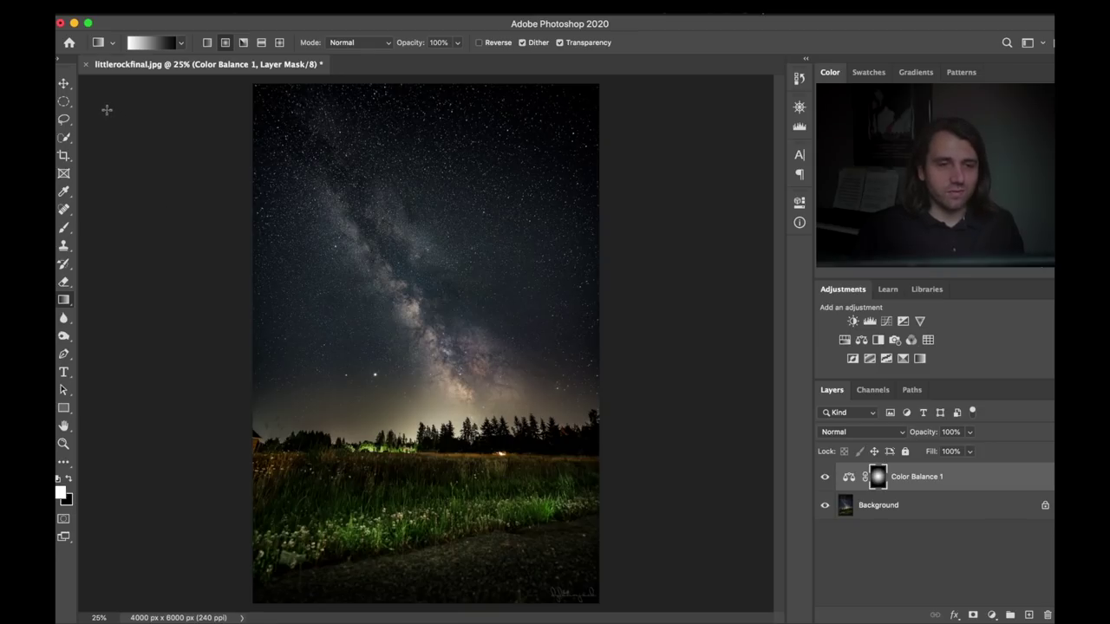
left_click(86, 67)
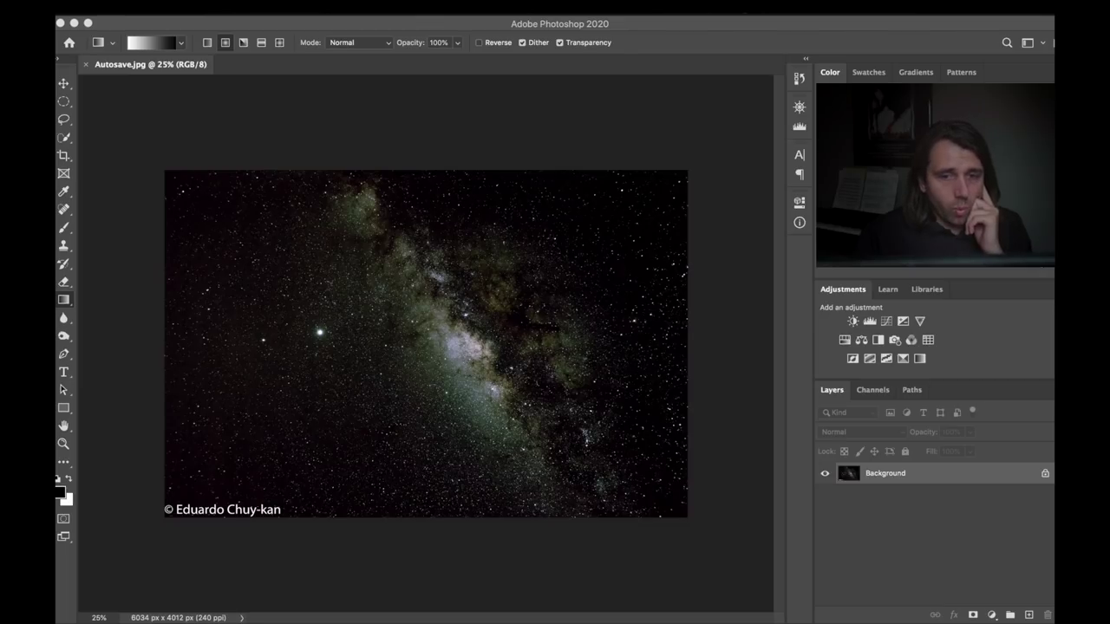
Inspect the Milky Way core, surrounding dust lanes and star field in Autosave.jpg at 66.7%.
left_click(694, 271)
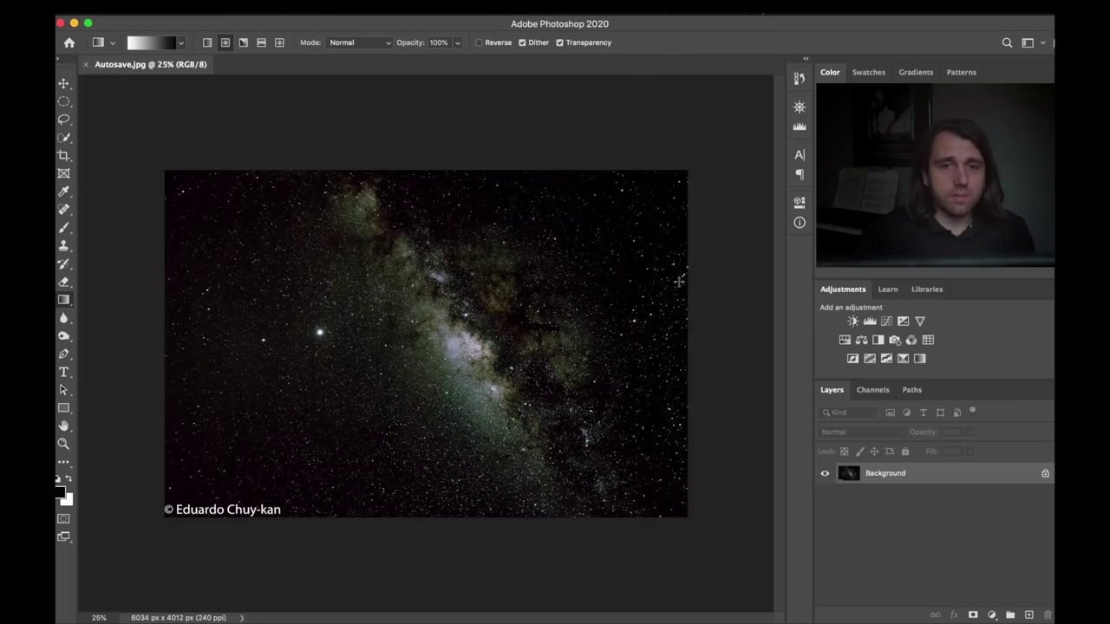
key("super+equal")
key("super+equal")
key("super+equal")
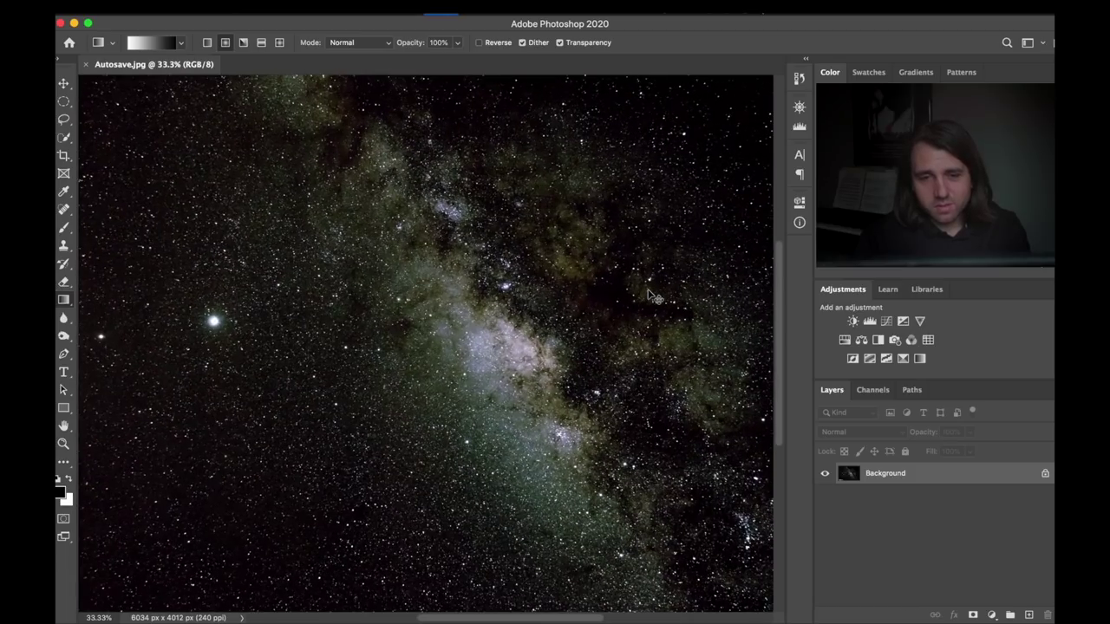
scroll(649, 289, "right", 5)
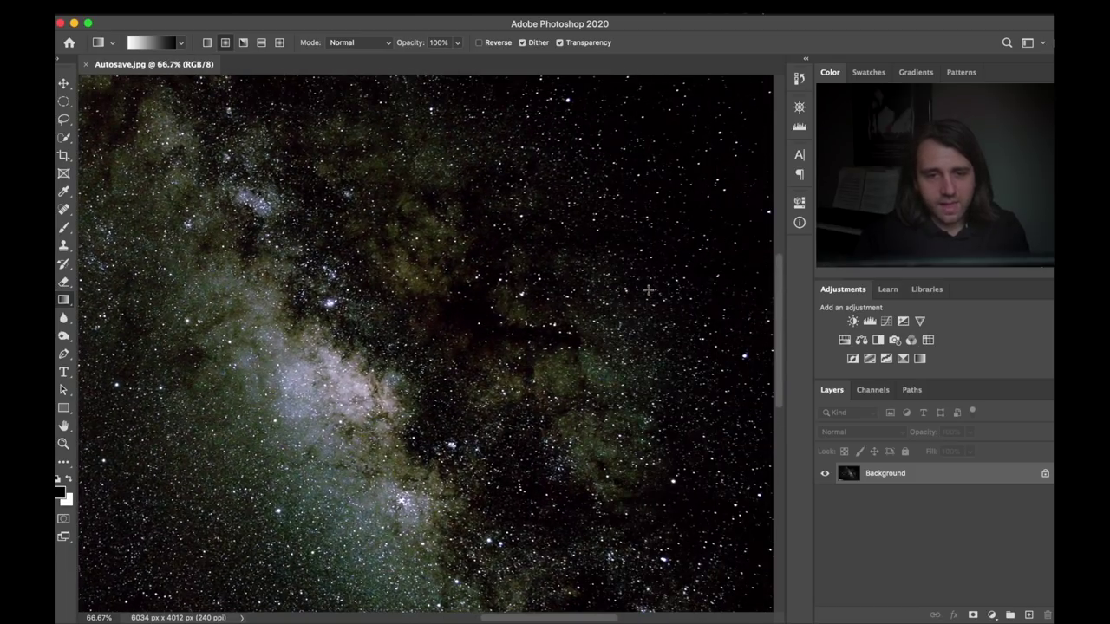
scroll(648, 290, "left", 8)
scroll(425, 344, "right", 6)
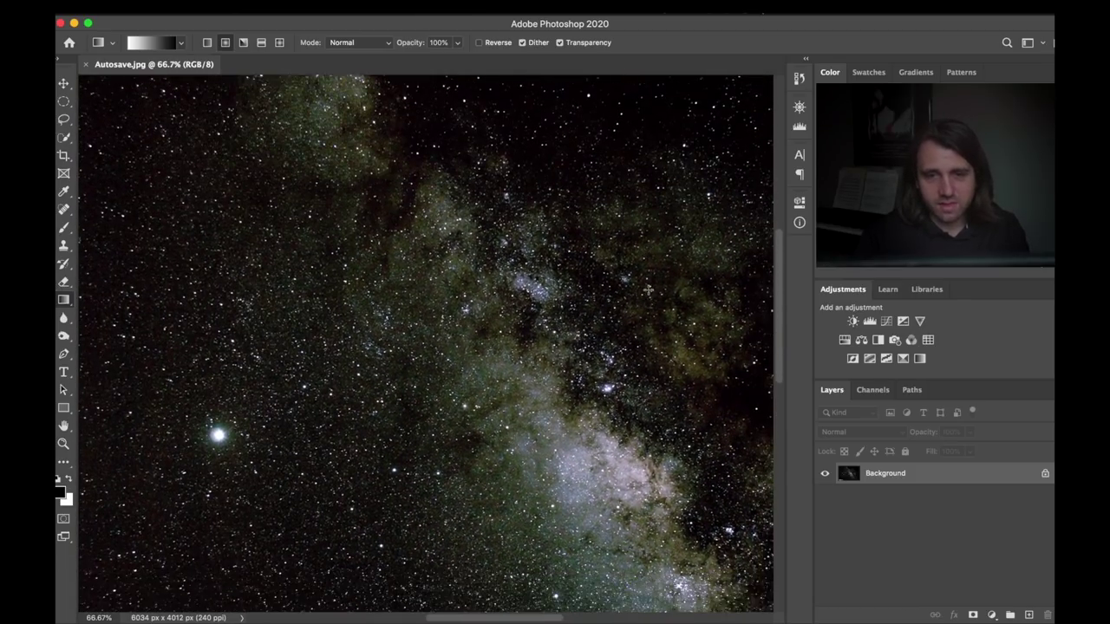
scroll(424, 344, "down", 8)
scroll(648, 289, "up", 8)
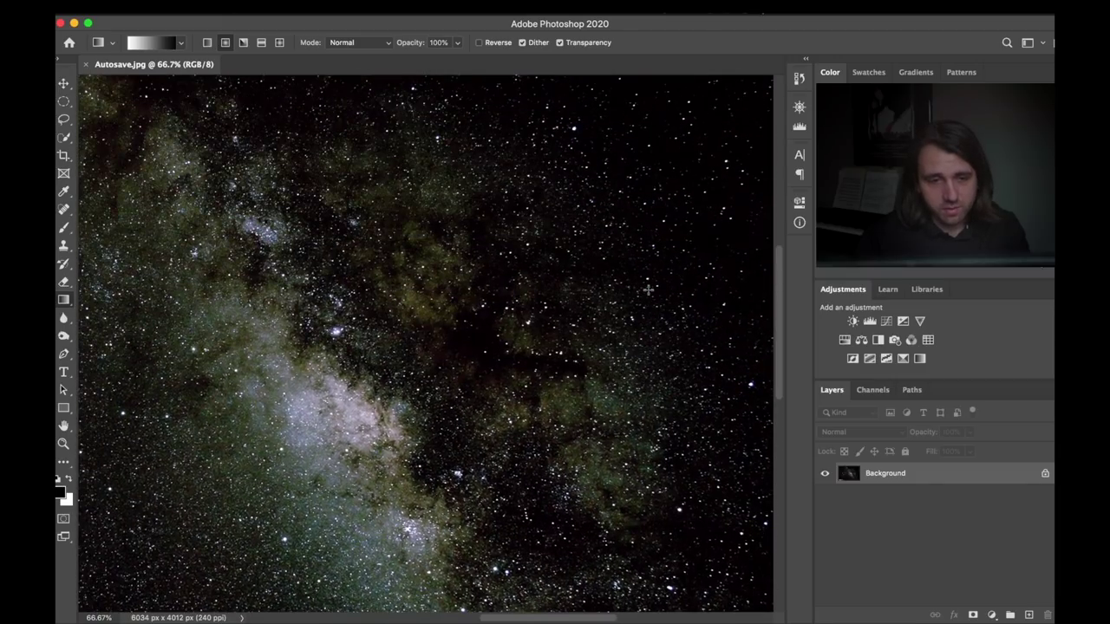
scroll(646, 291, "left", 5)
scroll(642, 292, "down", 4)
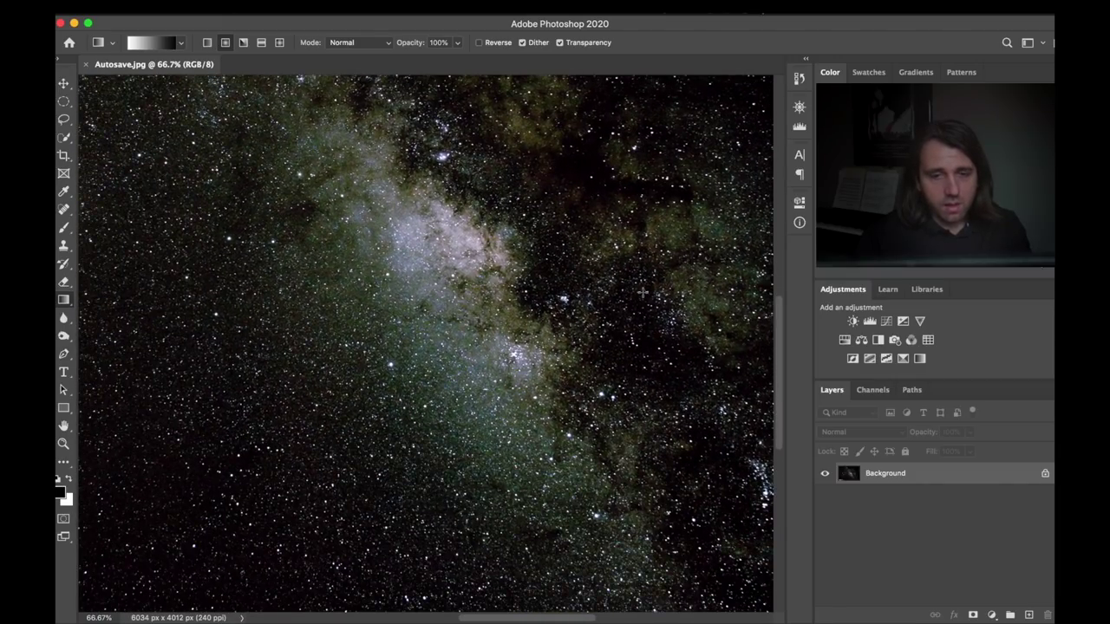
scroll(642, 292, "down", 4)
scroll(643, 294, "up", 2)
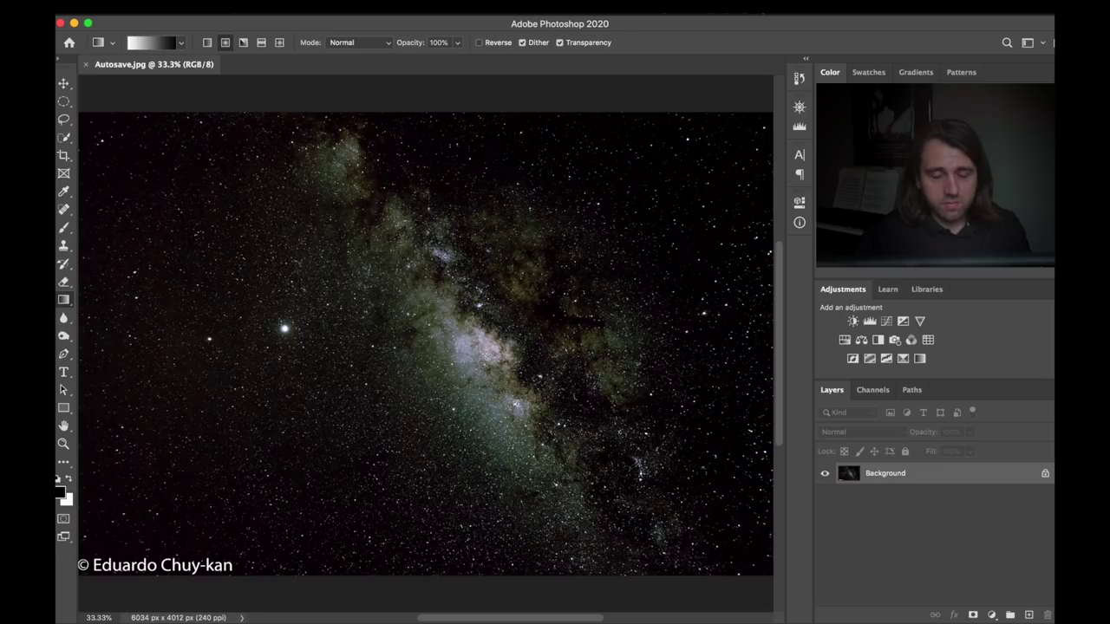
Examine the dark lower-left background of Autosave.jpg against the Milky Way band at 66.7%, ending on a wider view.
scroll(491, 362, "up", 5)
scroll(487, 355, "down", 5)
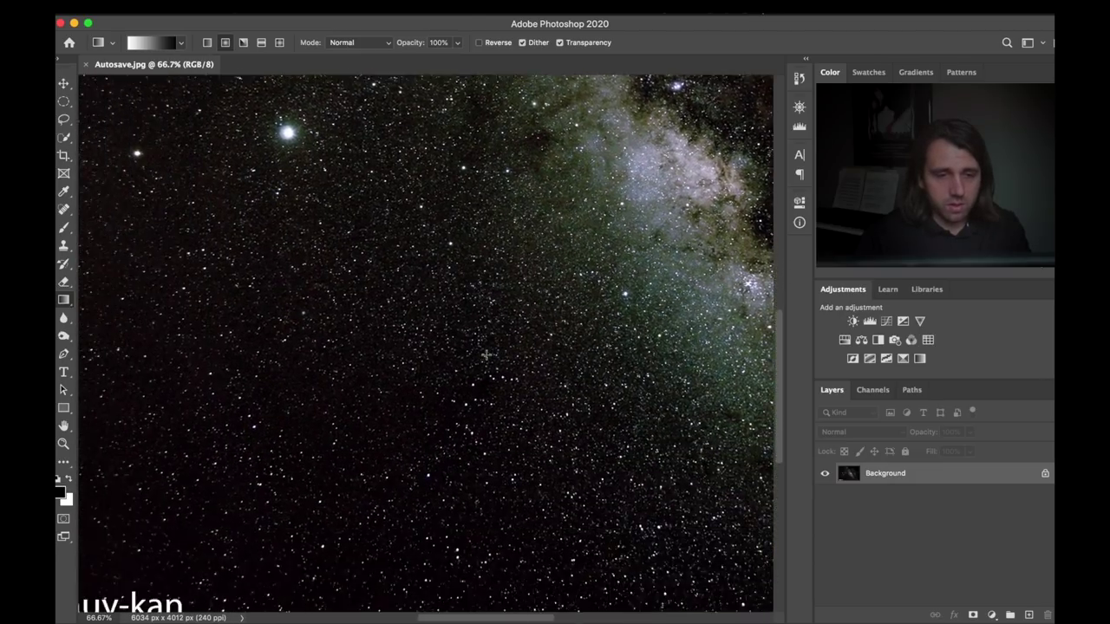
scroll(487, 354, "down", 2)
scroll(487, 354, "left", 2)
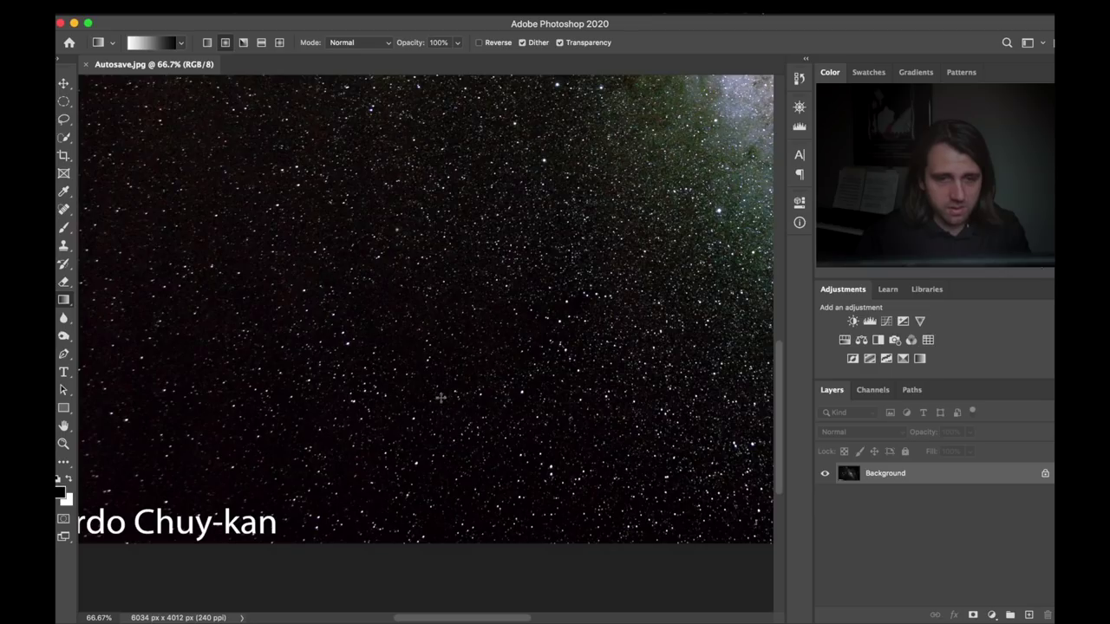
scroll(495, 354, "up", 5)
scroll(495, 354, "right", 3)
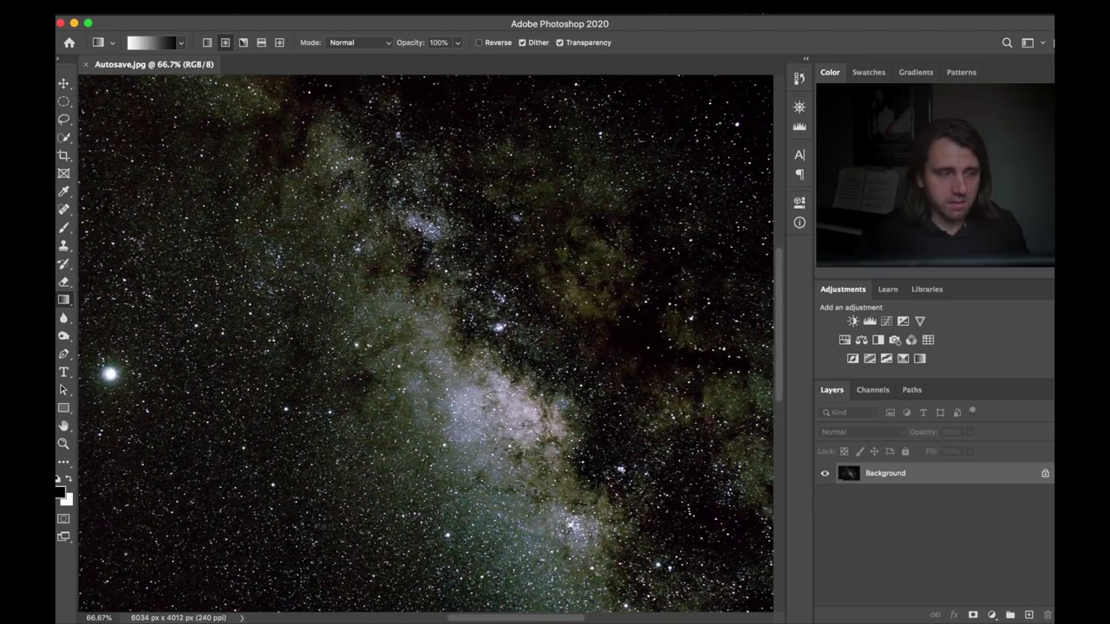
scroll(524, 447, "down", 4)
scroll(523, 447, "left", 5)
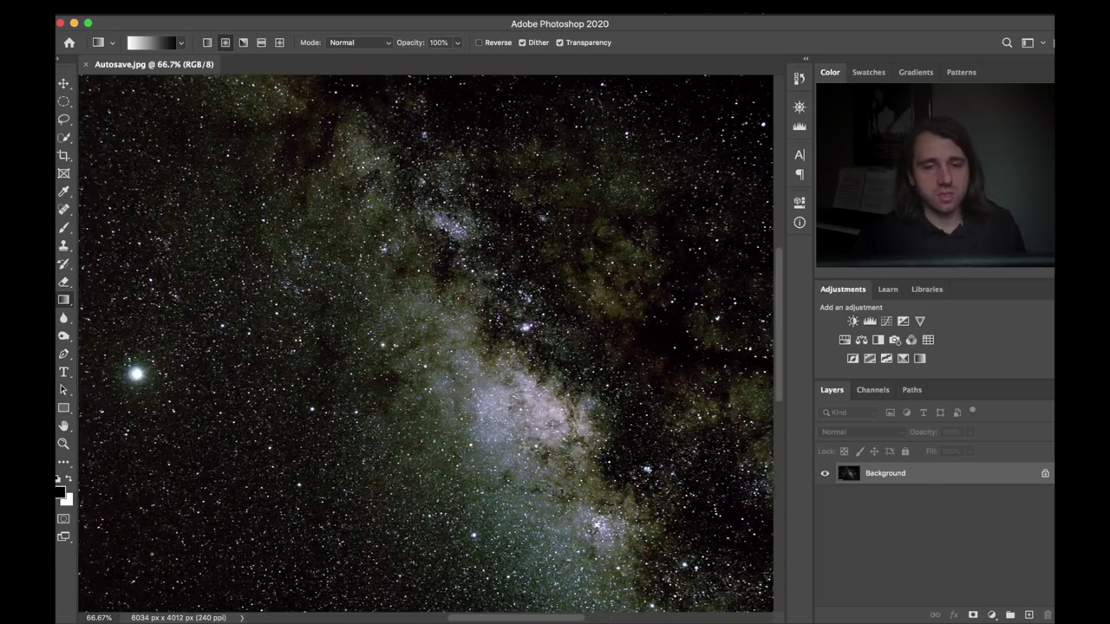
scroll(524, 447, "down", 1)
key("super+minus")
key("super+minus")
key("super+minus")
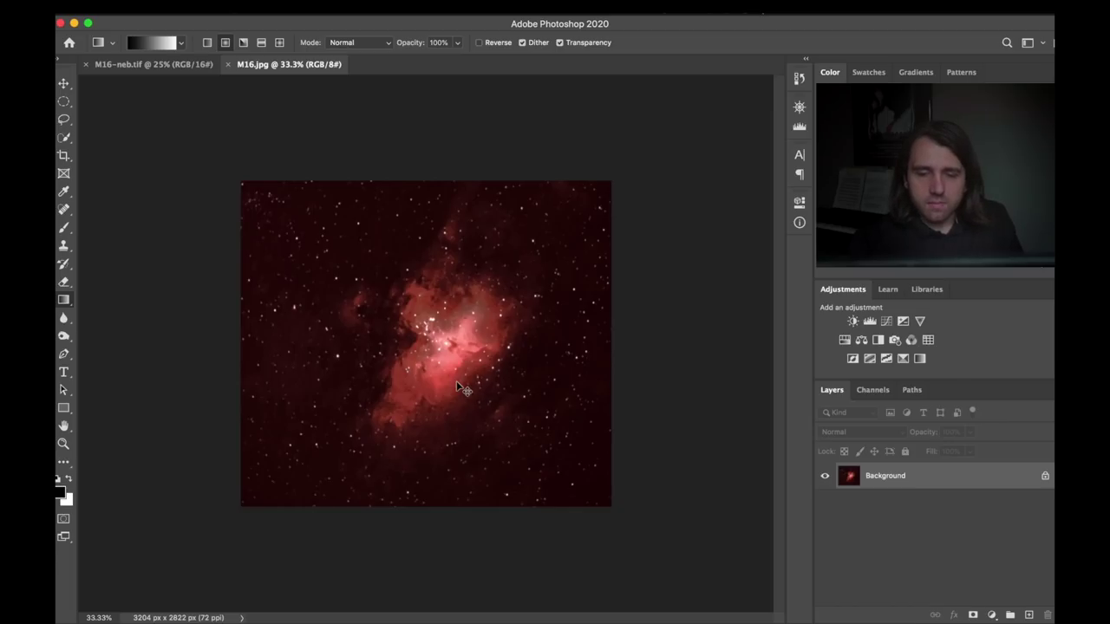
Inspect the bright core, star cluster and surrounding gas of the nebula in M16.jpg at 200%.
key("super+plus")
key("super+plus")
key("super+plus")
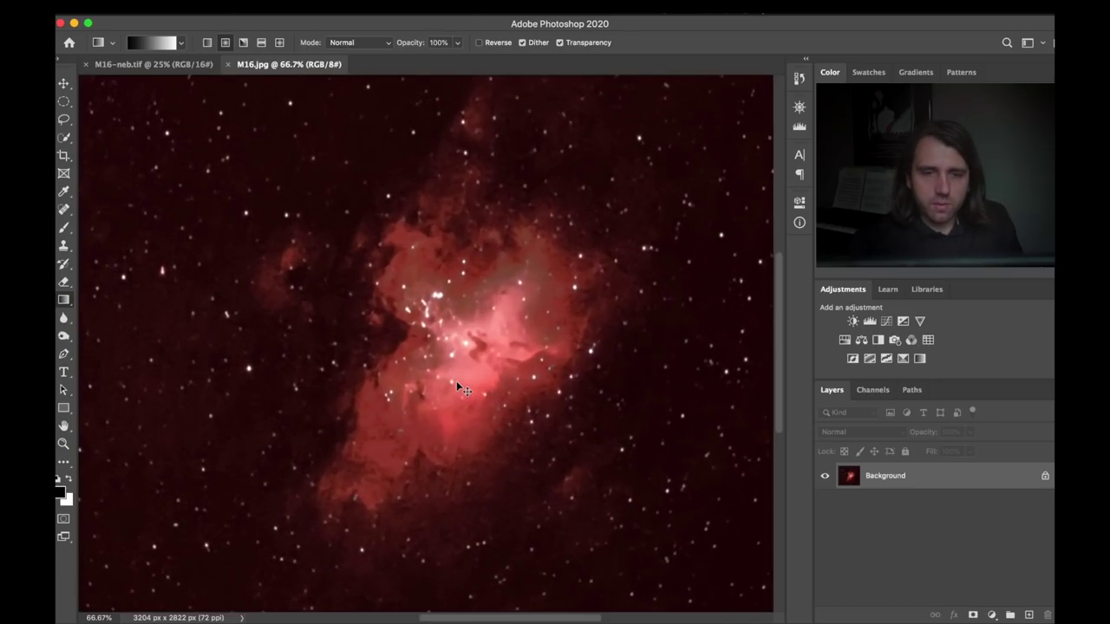
key("super+plus")
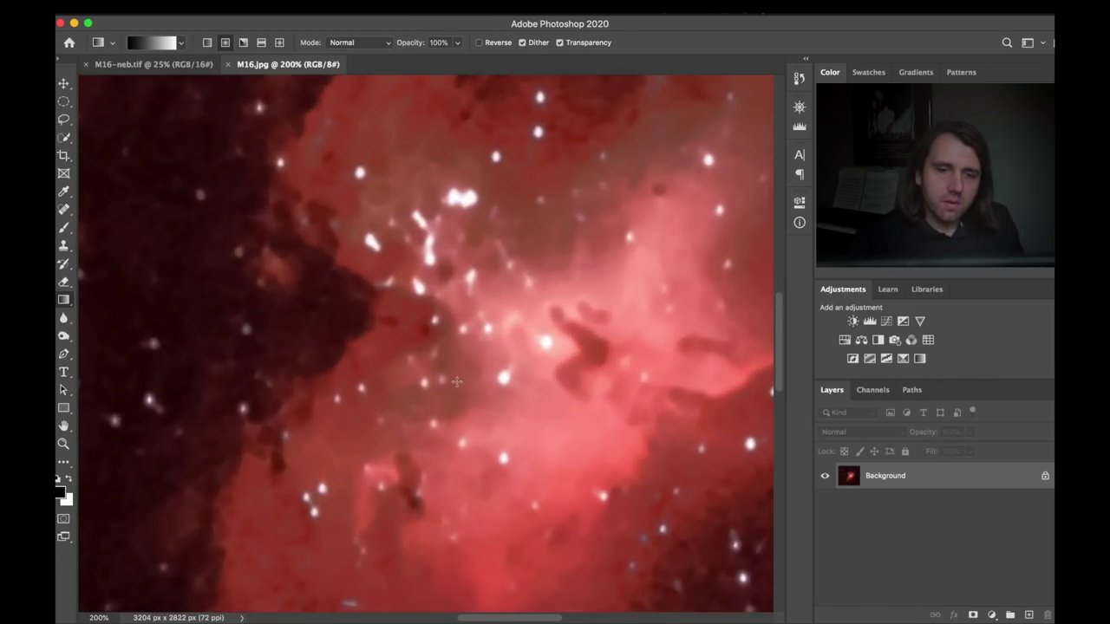
scroll(456, 382, "up", 5)
scroll(456, 382, "right", 5)
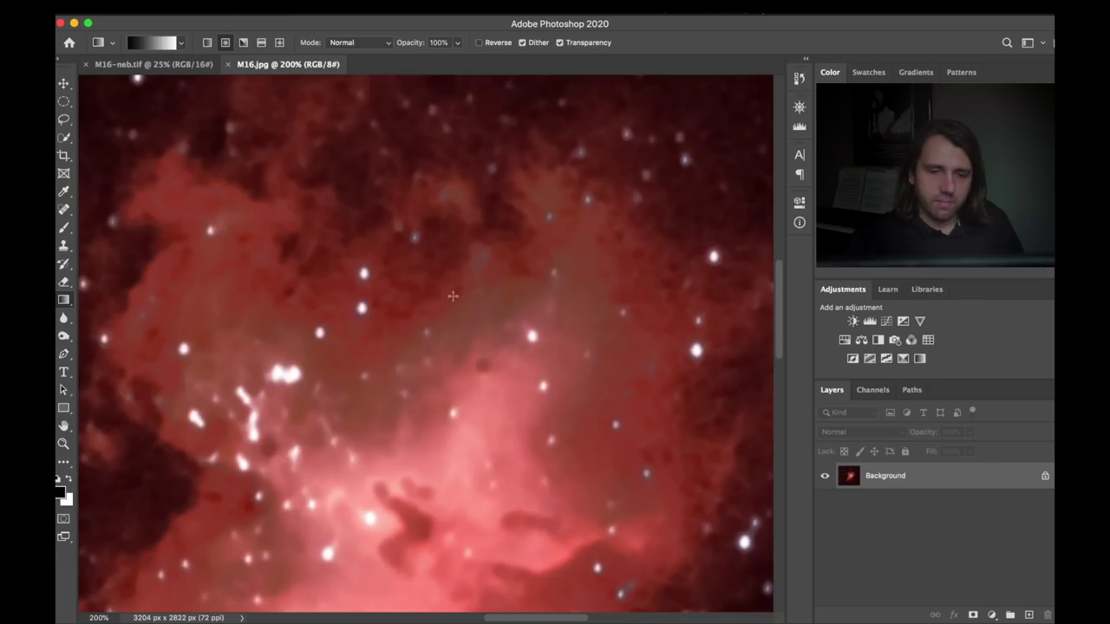
scroll(478, 391, "down", 5)
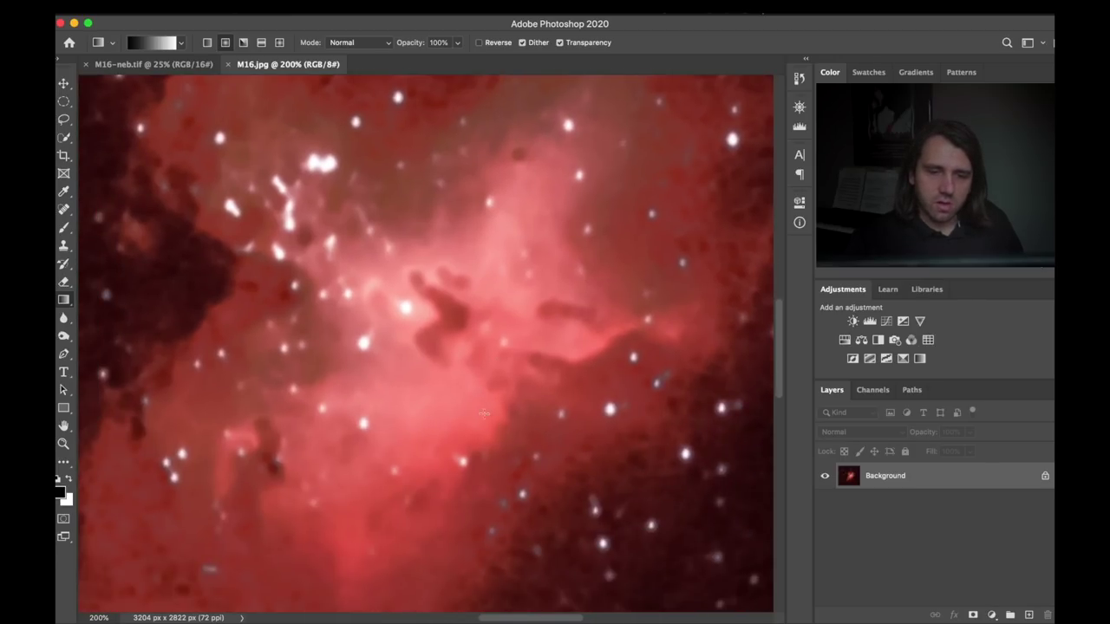
Examine the lower-left edge and central pillars of the nebula in M16.jpg, ending on the full image at 50%.
scroll(423, 482, "down", 5)
scroll(423, 483, "left", 5)
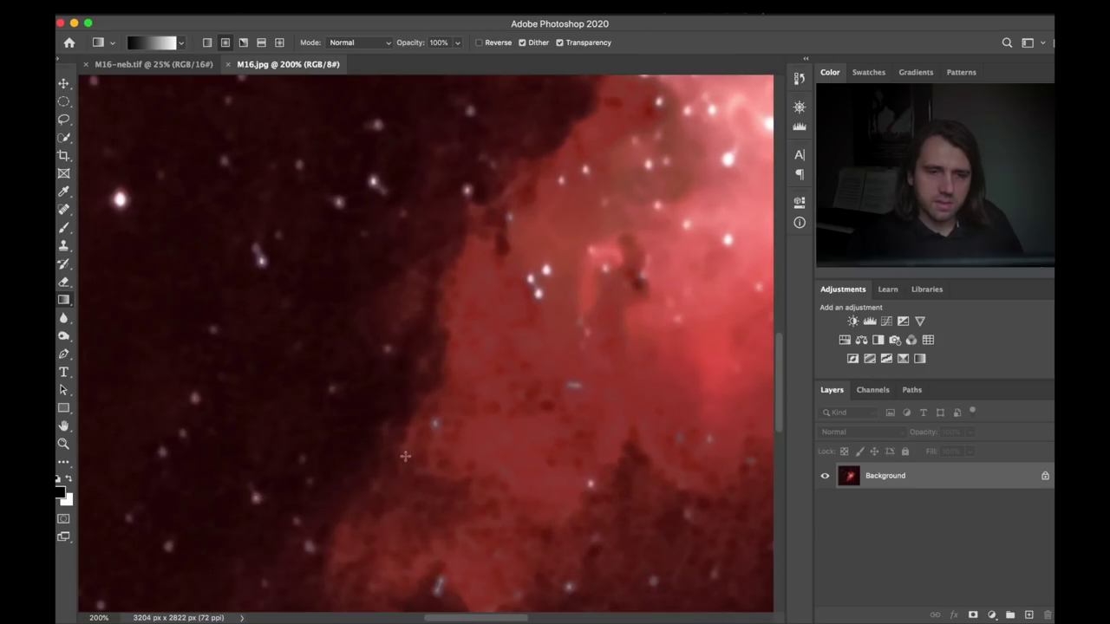
scroll(370, 393, "right", 5)
scroll(370, 393, "up", 5)
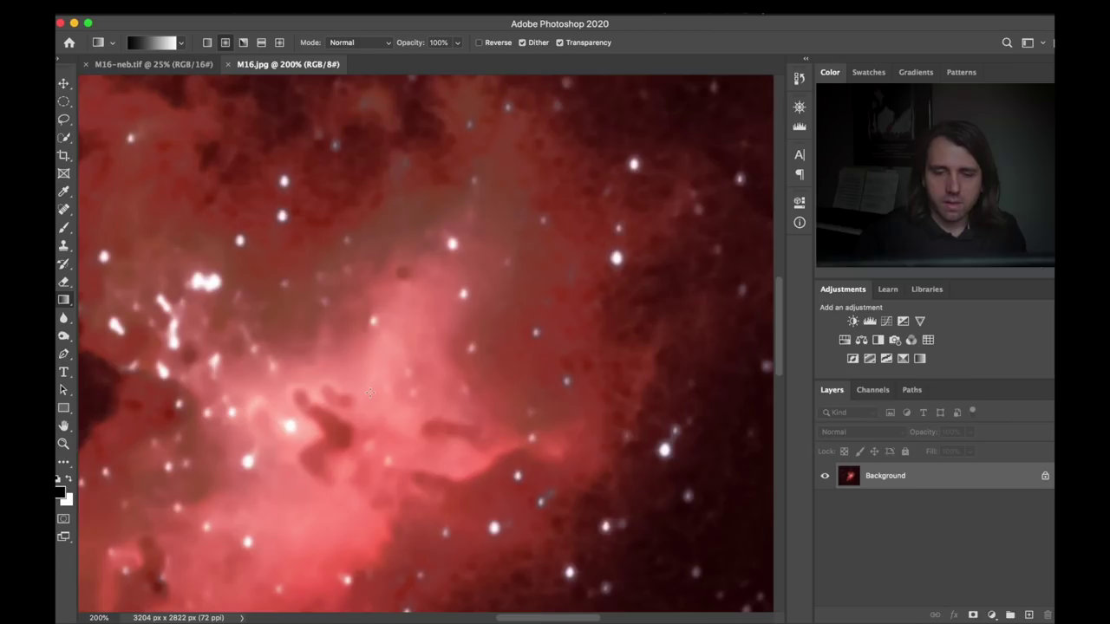
key("super+minus")
key("super+minus")
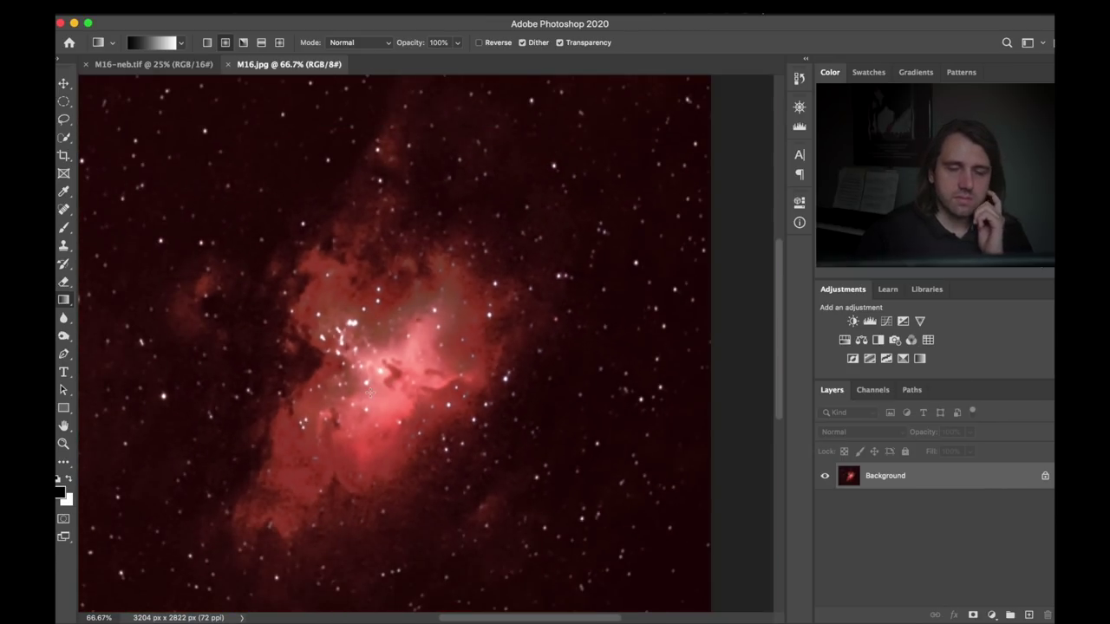
key("super+minus")
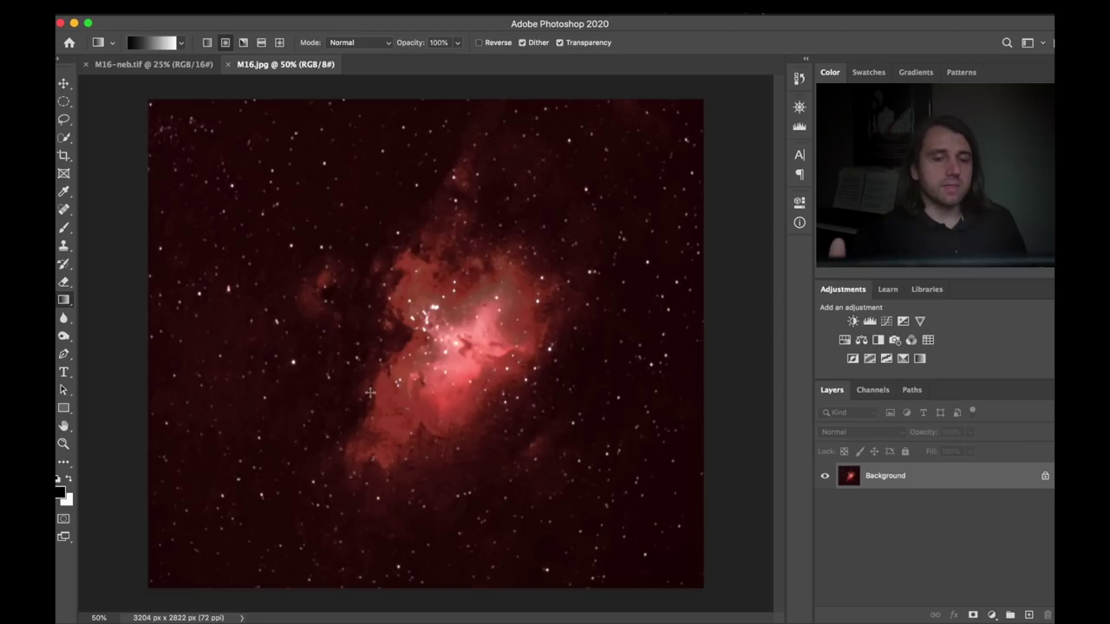
Switch to M16-neb.tif and brighten it with Levels, setting the midtone input to 2.76.
left_click(128, 65)
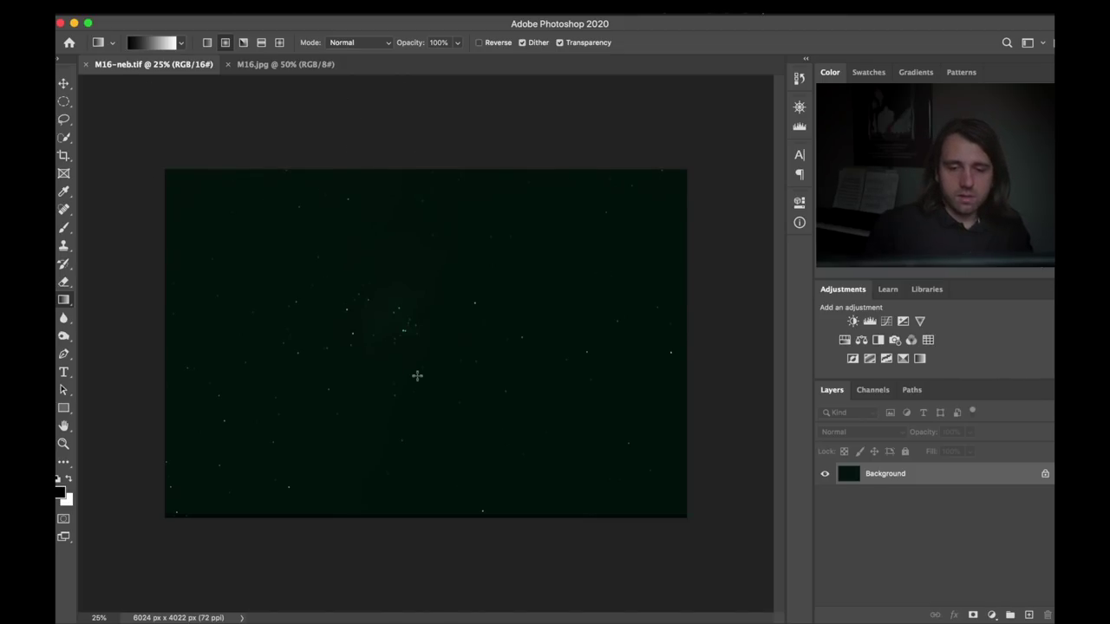
key("super+l")
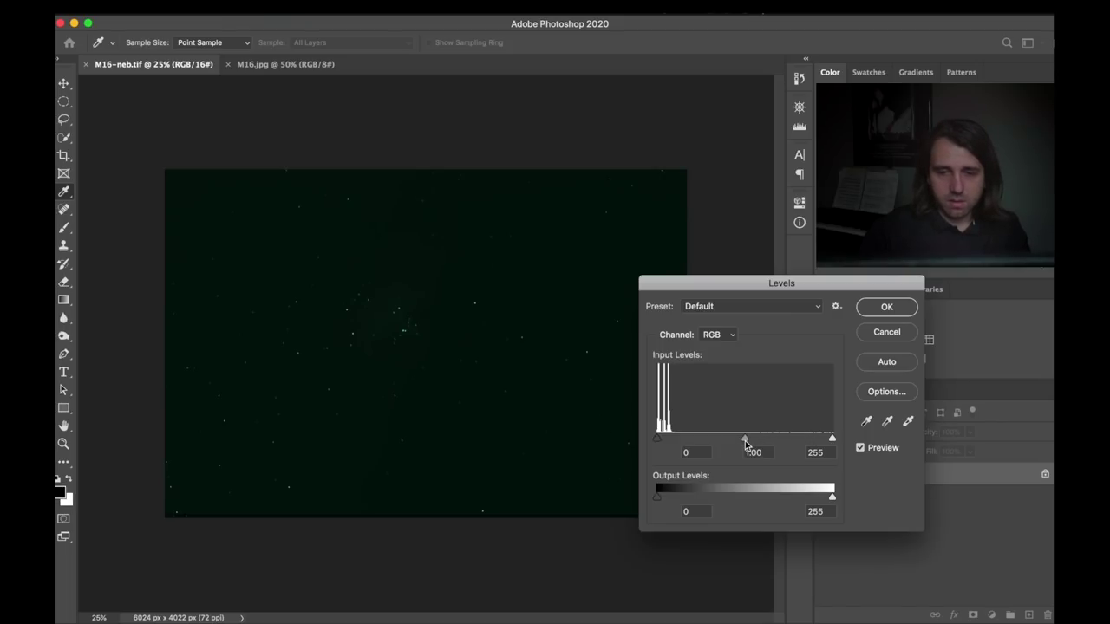
left_click_drag(745, 444, 683, 443)
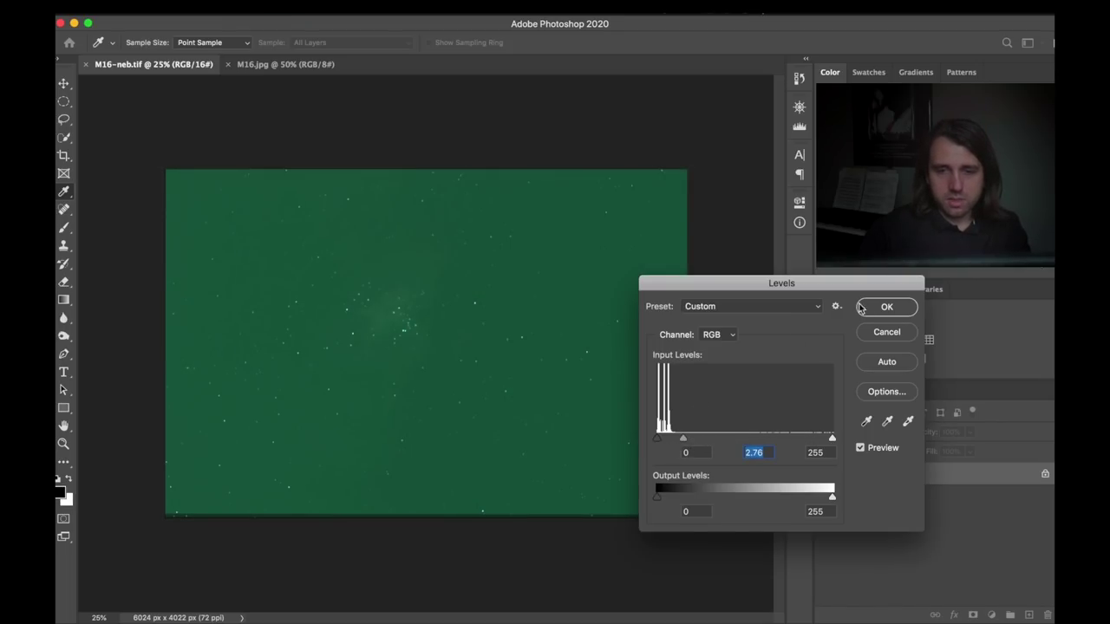
left_click(886, 307)
key("g")
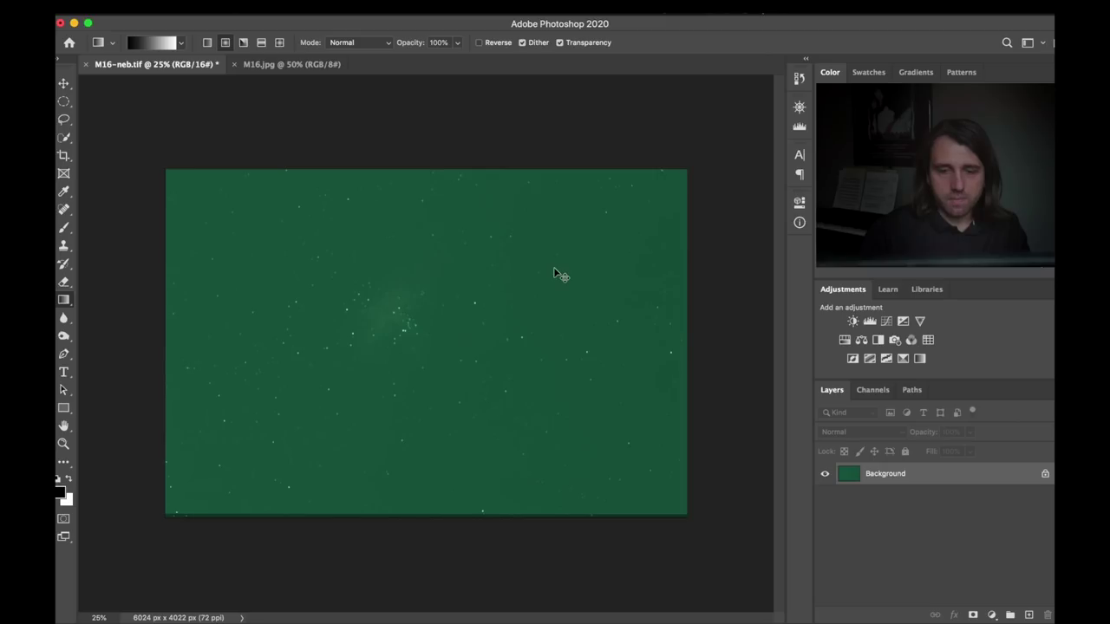
Raise the shadow input level of the Blue channel in M16-neb.tif with a second Levels adjustment.
key("super+l")
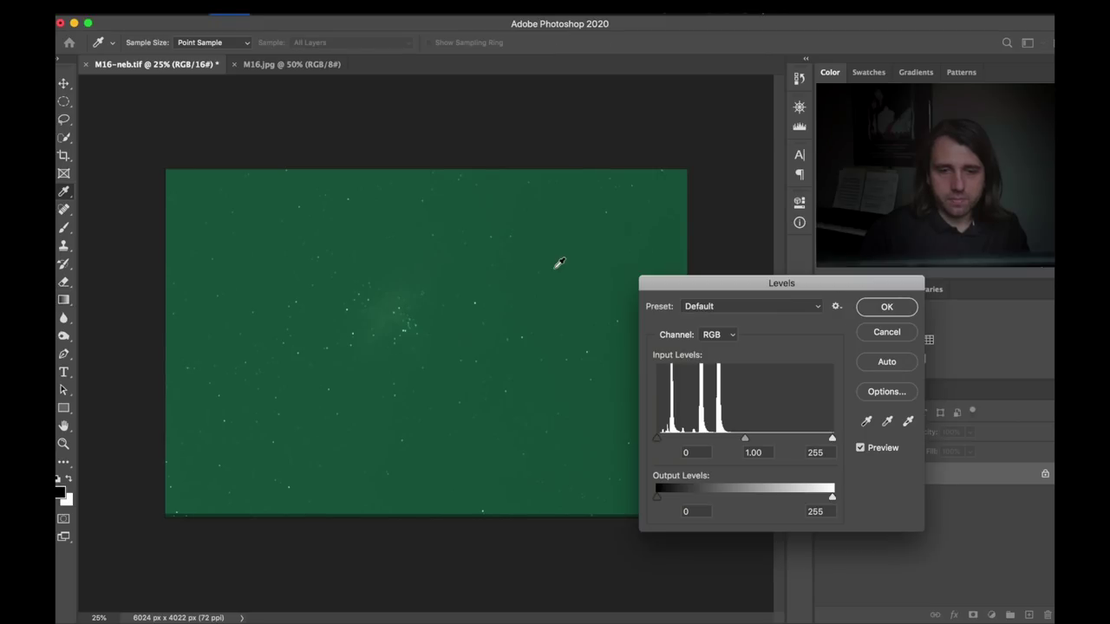
left_click(731, 335)
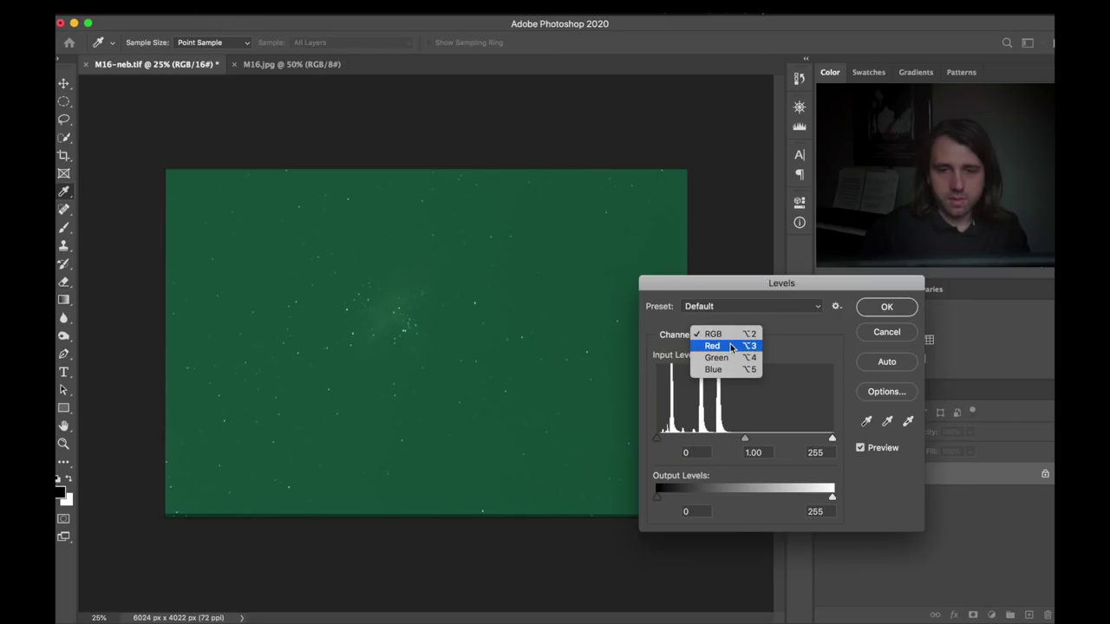
left_click(720, 374)
left_click_drag(656, 439, 701, 439)
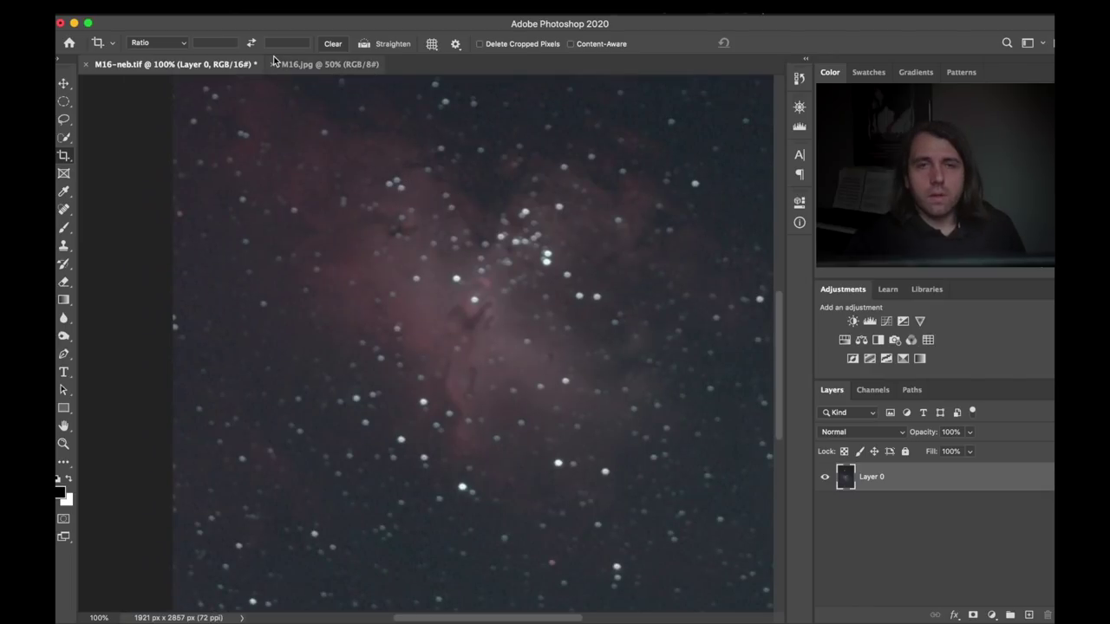
Check M16.jpg for reference and add a Hue/Saturation adjustment layer to M16-neb.tif with Saturation at +41.
left_click(332, 66)
left_click(185, 66)
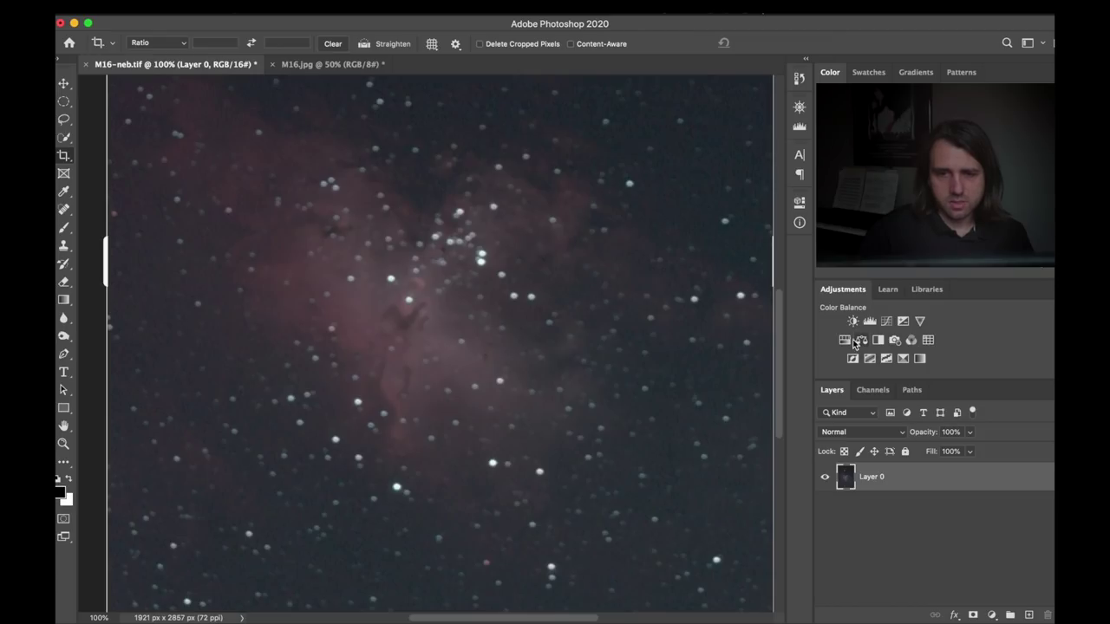
left_click(845, 342)
left_click_drag(683, 321, 716, 320)
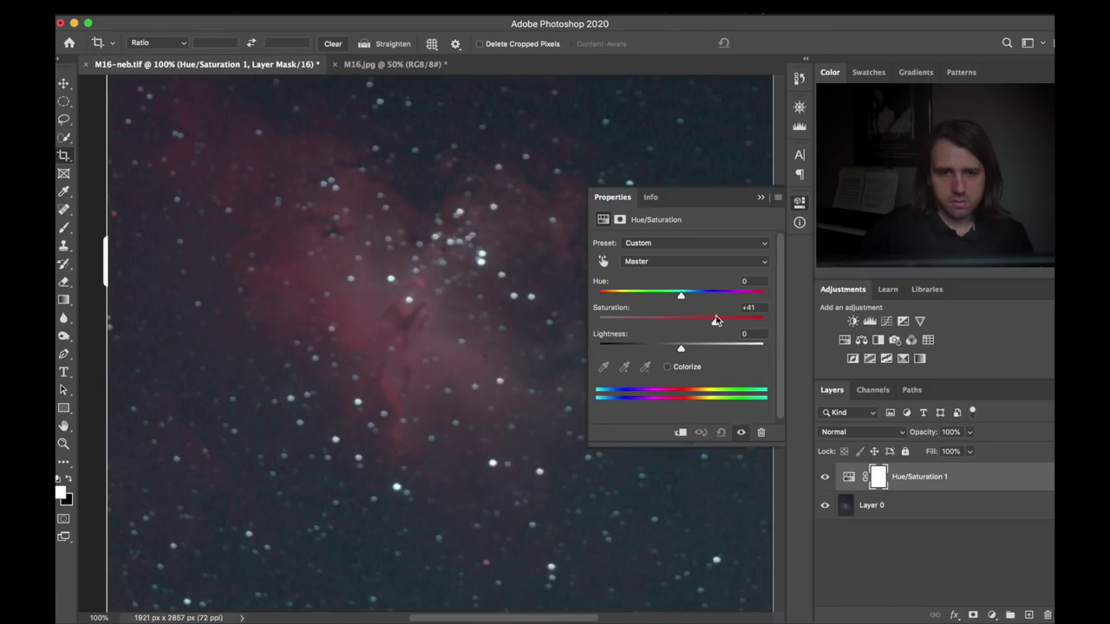
left_click(799, 203)
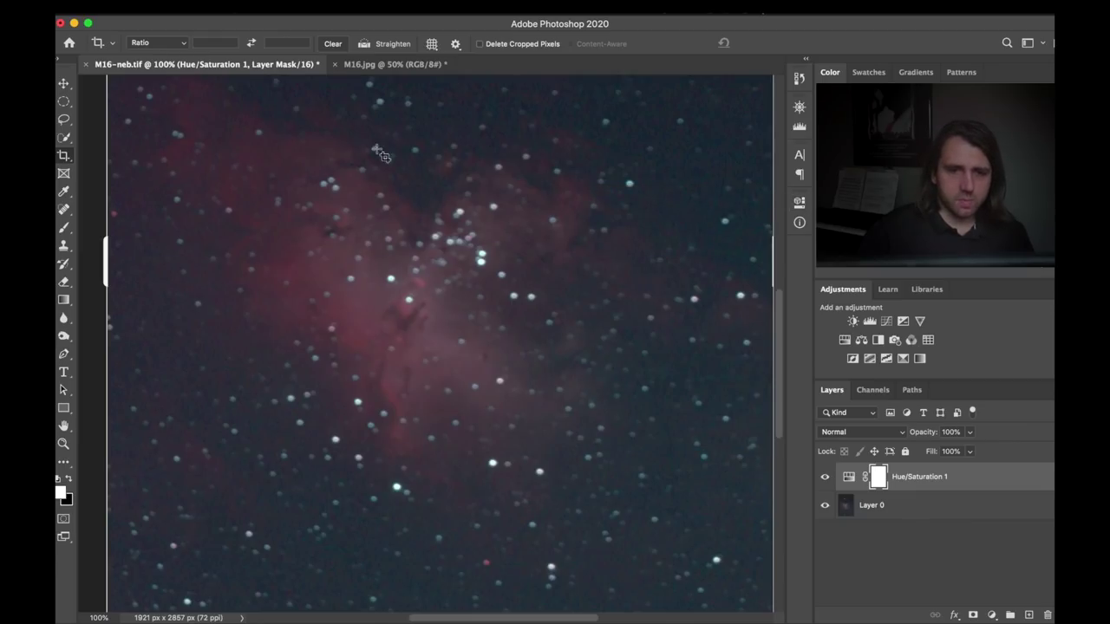
Compare the pillars and nebula colour in M16-neb.tif with the finished M16.jpg, ending on M16-neb.tif.
scroll(579, 420, "up", 3)
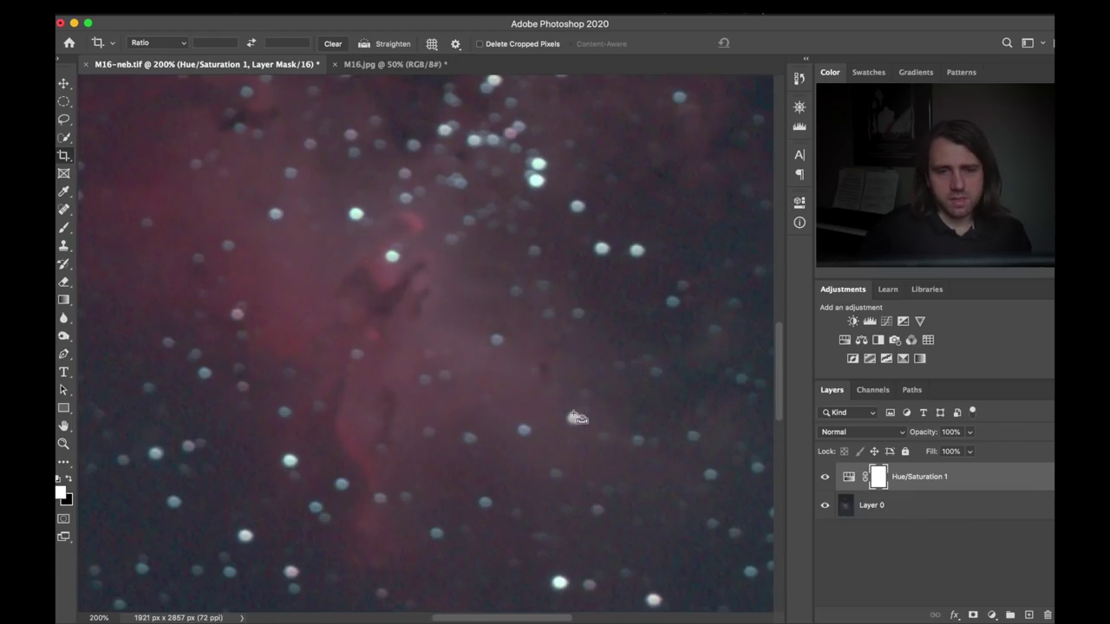
scroll(579, 421, "down", 3)
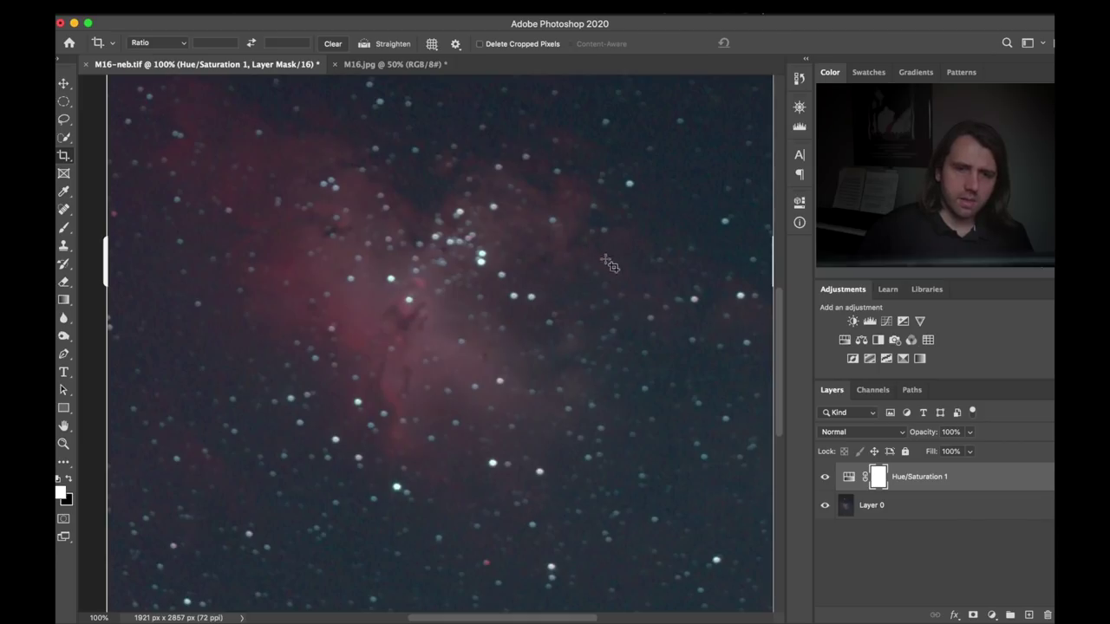
left_click(359, 64)
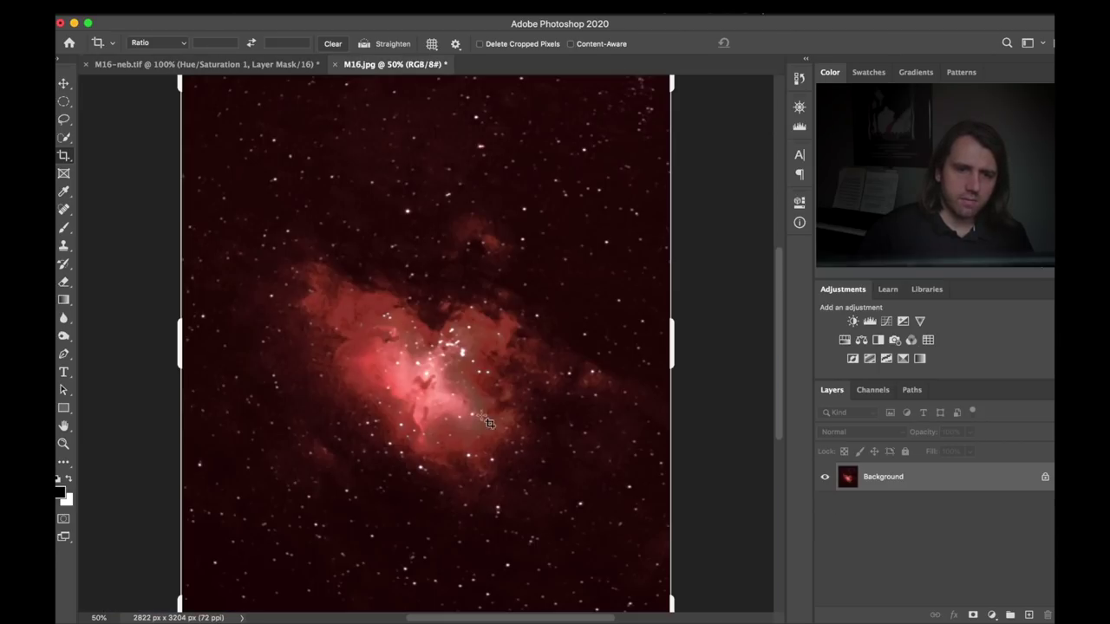
left_click(193, 64)
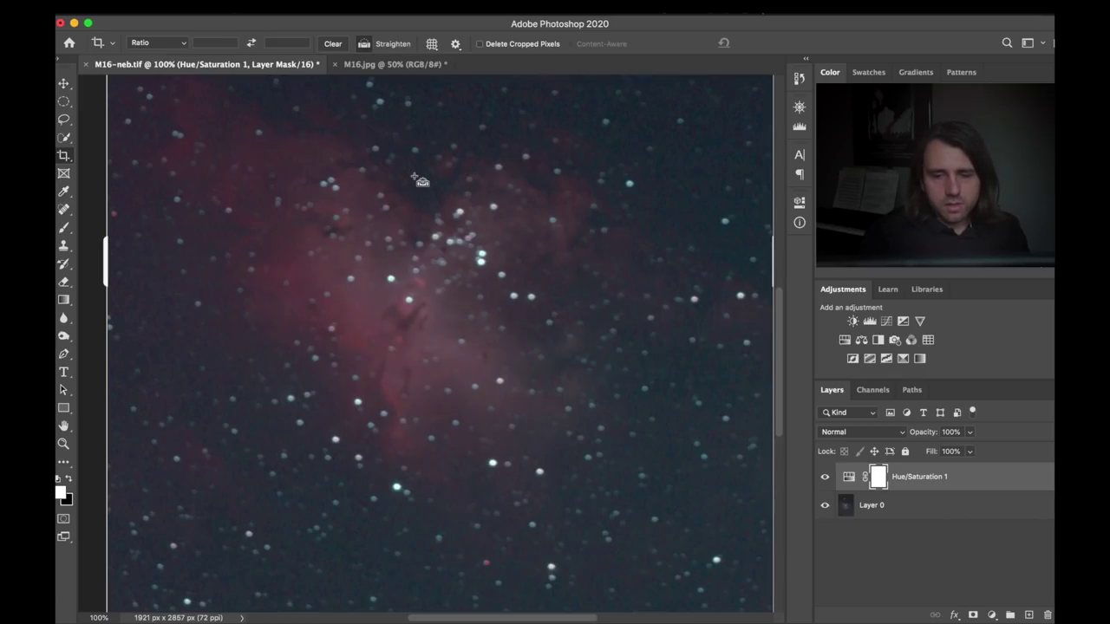
Inspect the star shapes and noise in the cluster above the pillars of M16-neb.tif at 400%.
scroll(416, 180, "up", 3)
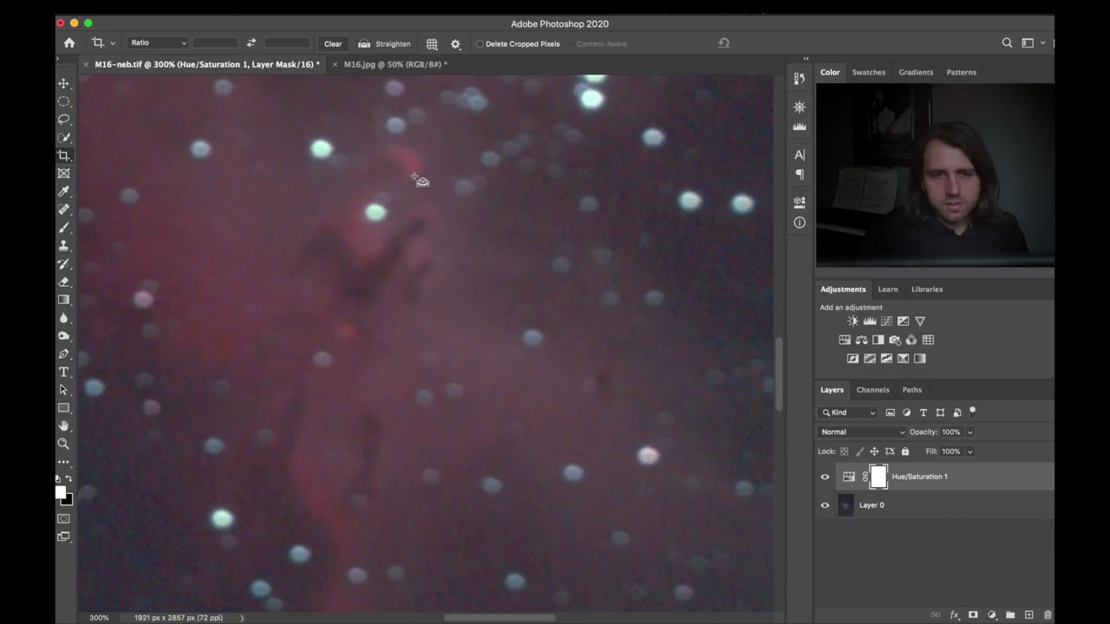
key("super+equal")
scroll(418, 182, "up", 5)
scroll(418, 182, "right", 5)
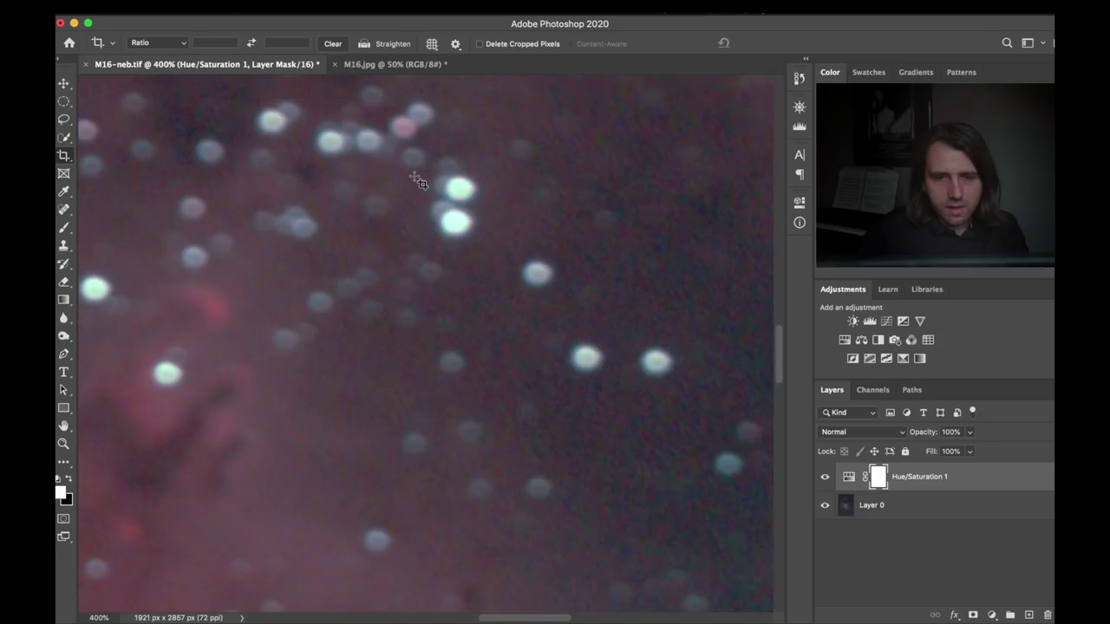
scroll(419, 182, "up", 5)
scroll(418, 183, "left", 1)
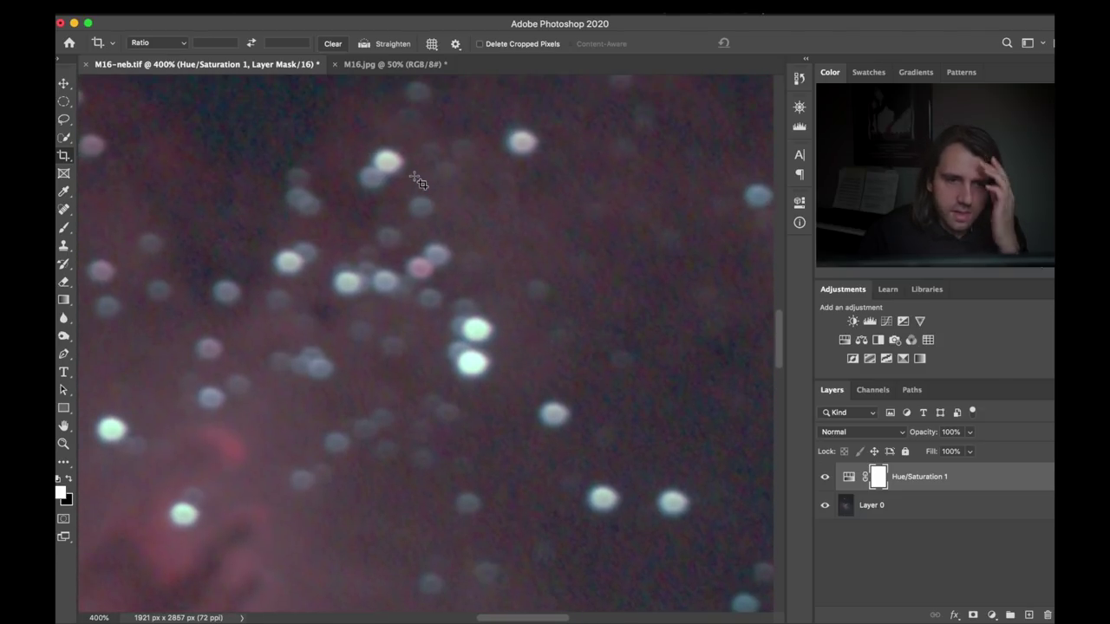
scroll(396, 253, "up", 5)
scroll(396, 253, "left", 1)
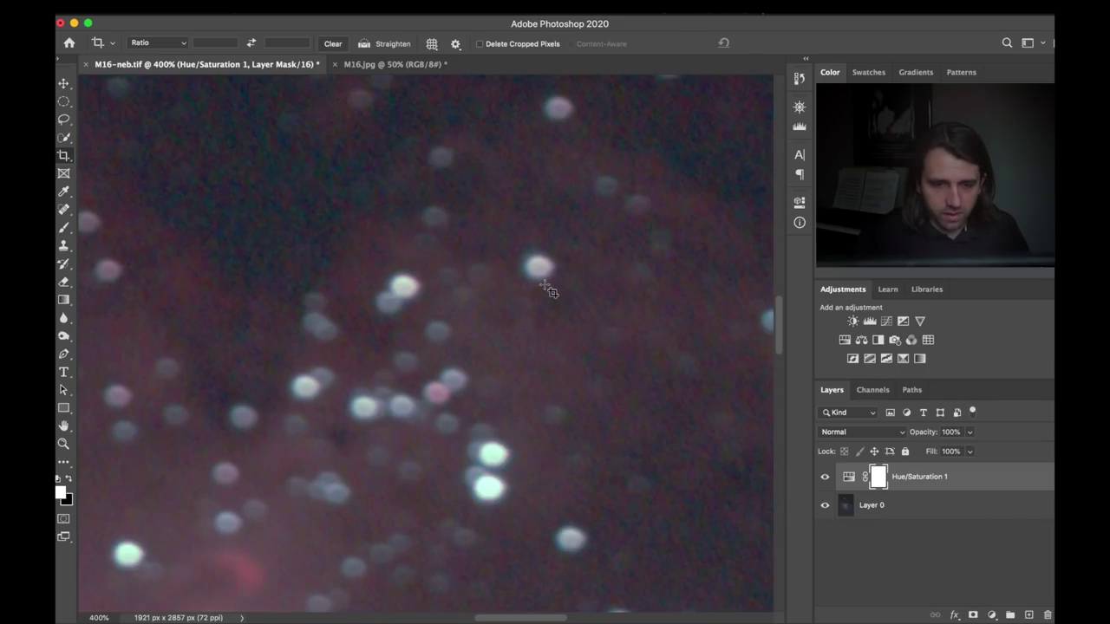
Examine the stars across the left side of the nebula and the darker background below it in M16-neb.tif at 400%.
scroll(379, 420, "down", 6)
scroll(379, 420, "left", 10)
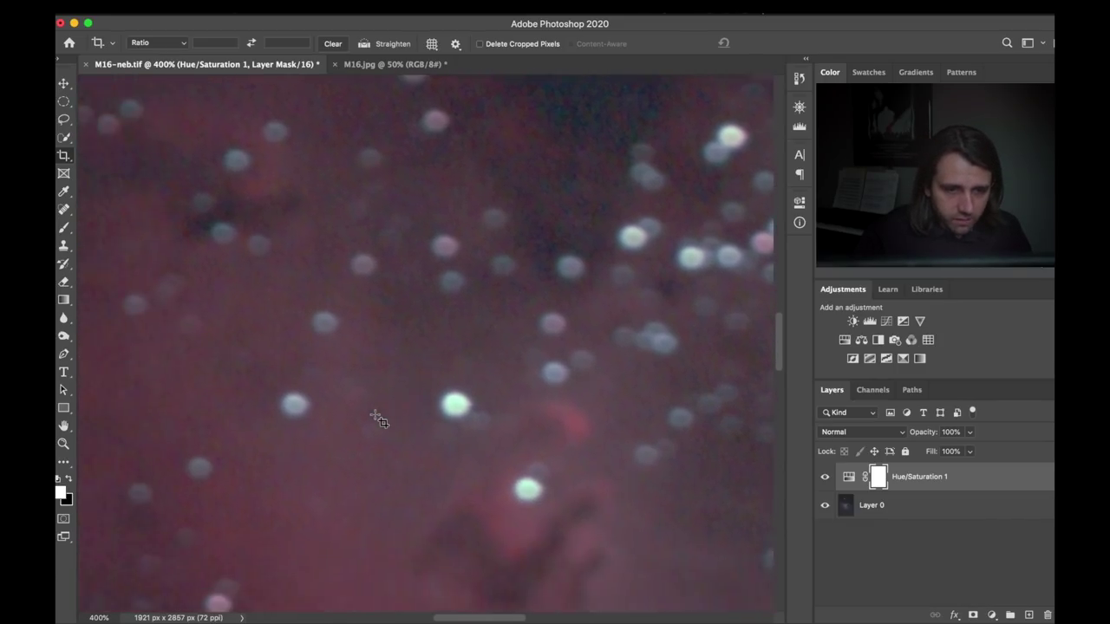
scroll(379, 419, "down", 1)
scroll(378, 419, "left", 1)
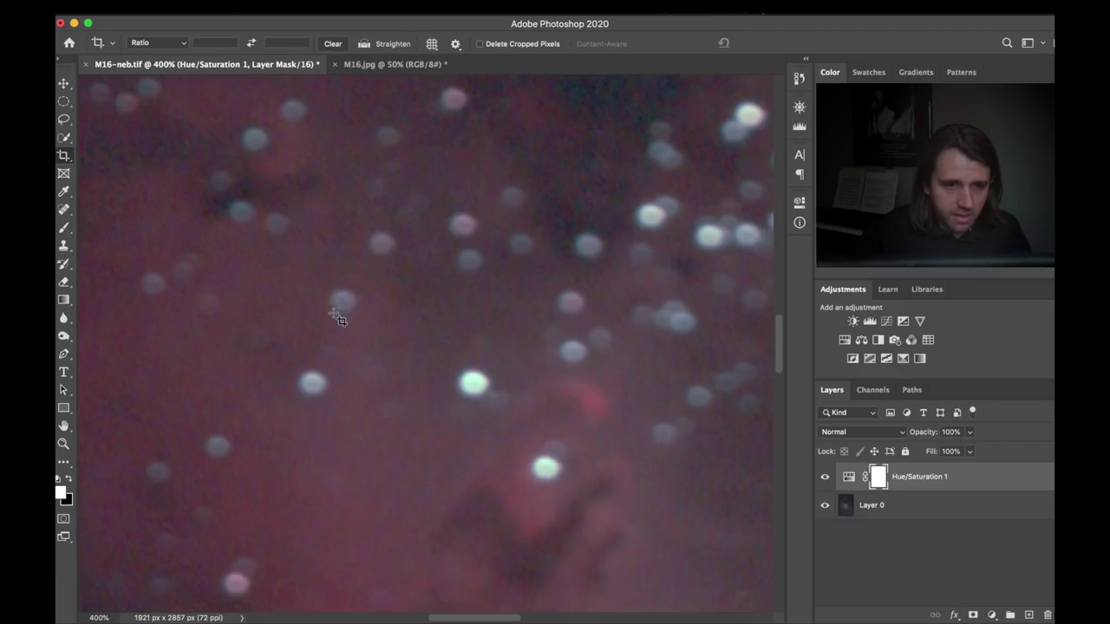
scroll(362, 319, "down", 10)
scroll(362, 319, "left", 5)
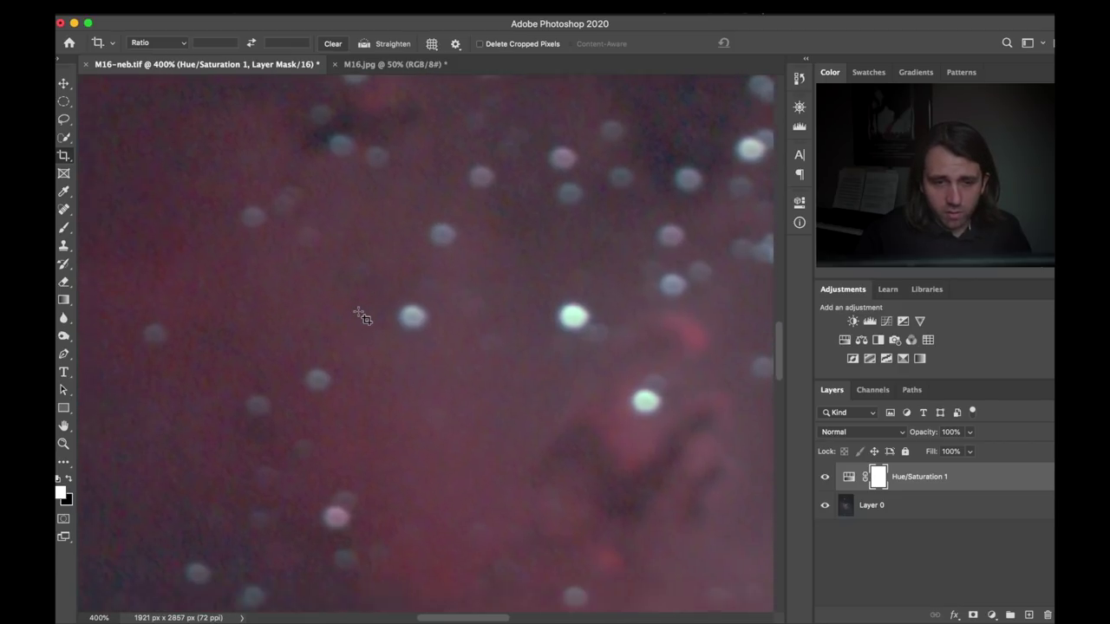
scroll(362, 334, "down", 8)
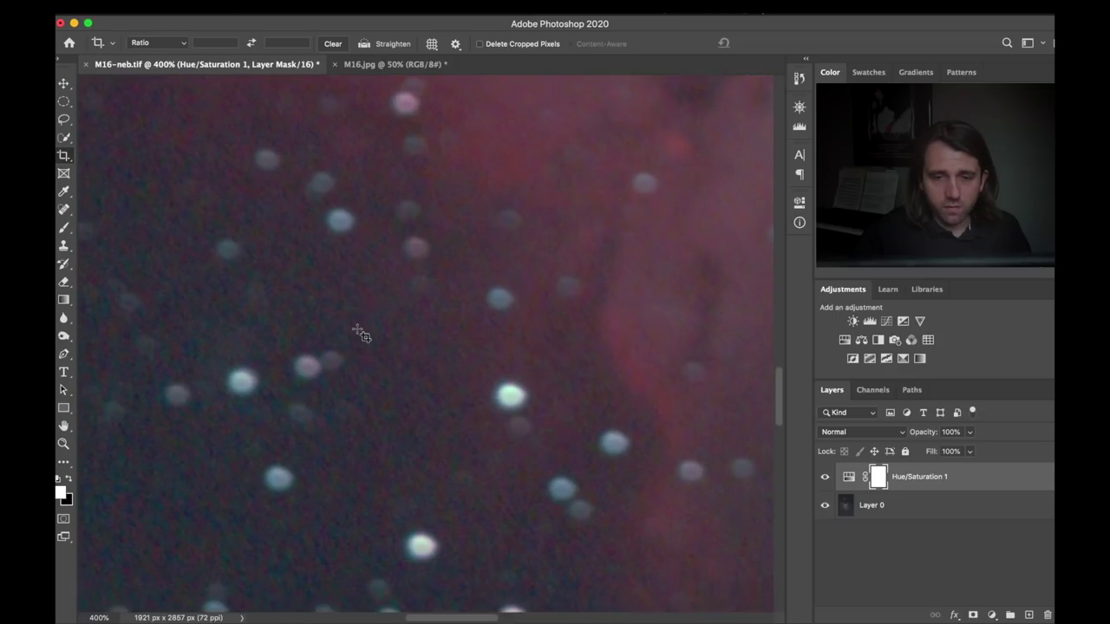
scroll(361, 335, "right", 5)
scroll(362, 334, "up", 10)
scroll(362, 334, "right", 2)
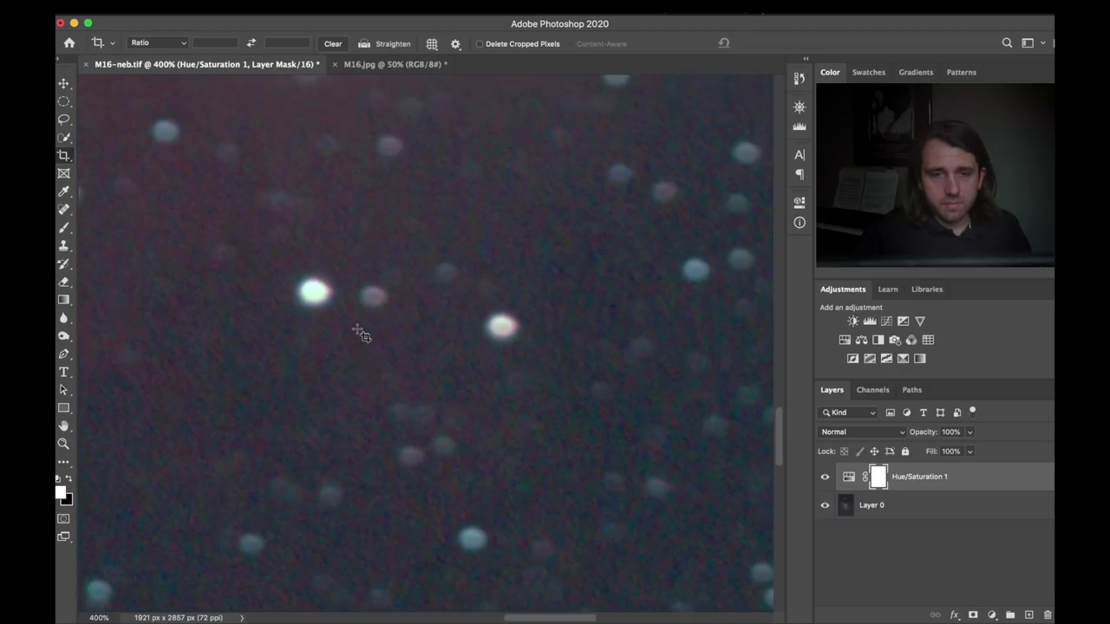
Examine the dark pillars and the adjoining star cluster in M16-neb.tif for detail and star shape at 400%.
scroll(363, 334, "left", 2)
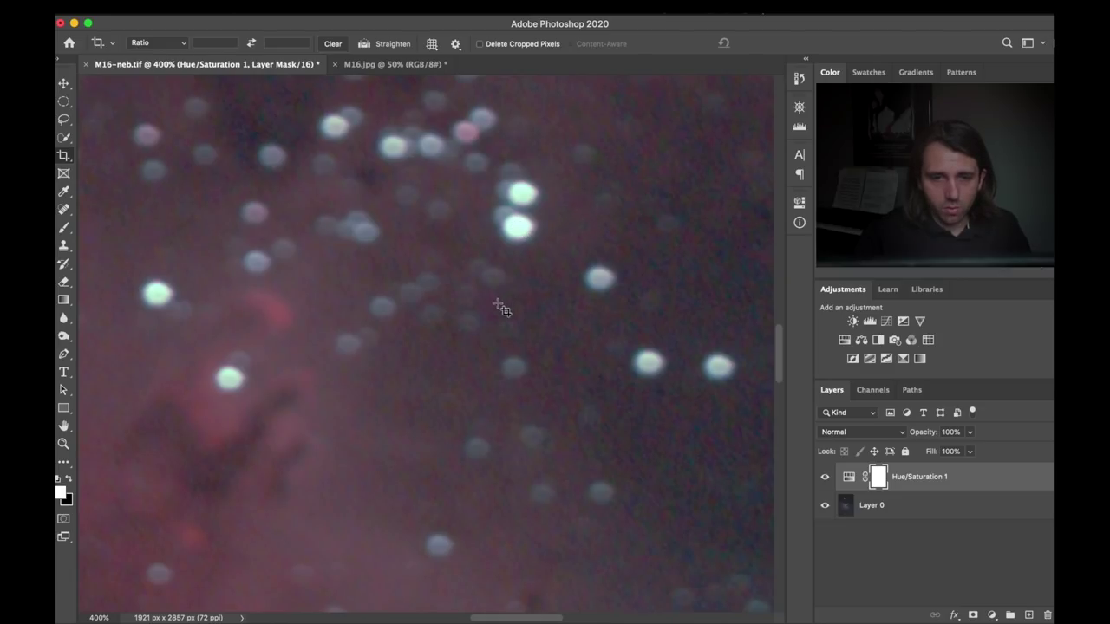
scroll(490, 307, "down", 10)
scroll(489, 307, "left", 3)
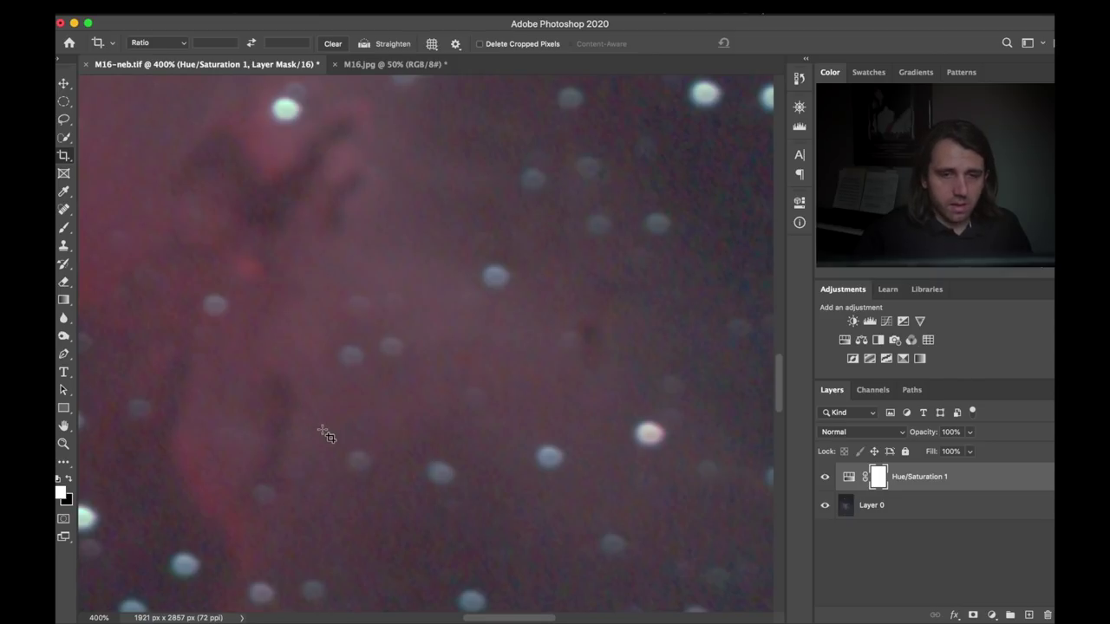
scroll(322, 429, "up", 10)
scroll(322, 429, "left", 2)
scroll(468, 394, "down", 7)
scroll(468, 395, "left", 1)
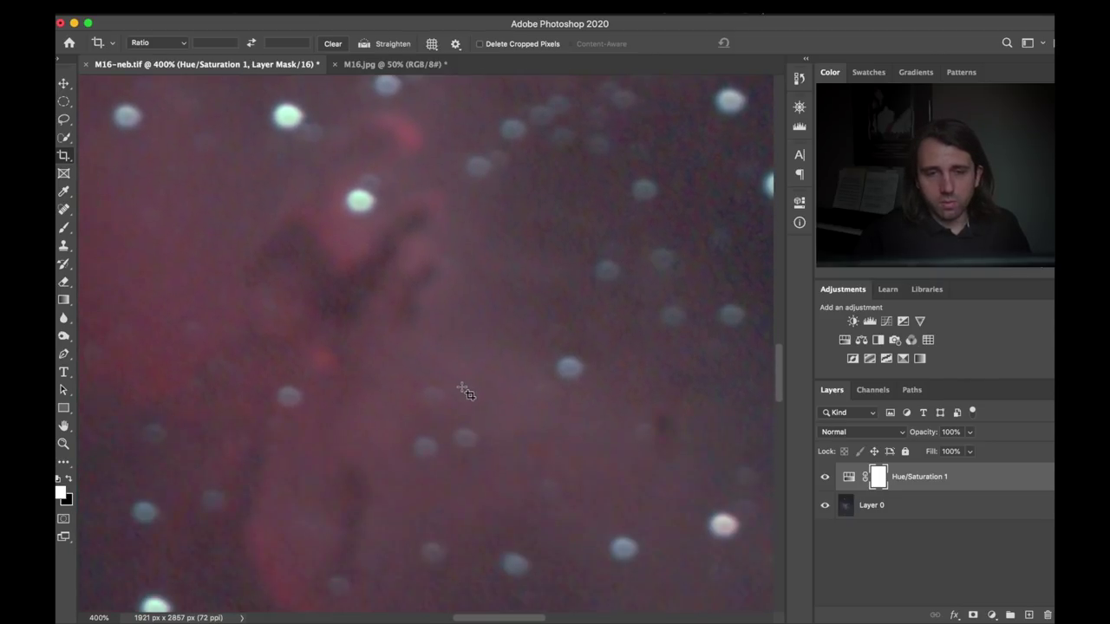
scroll(467, 393, "up", 7)
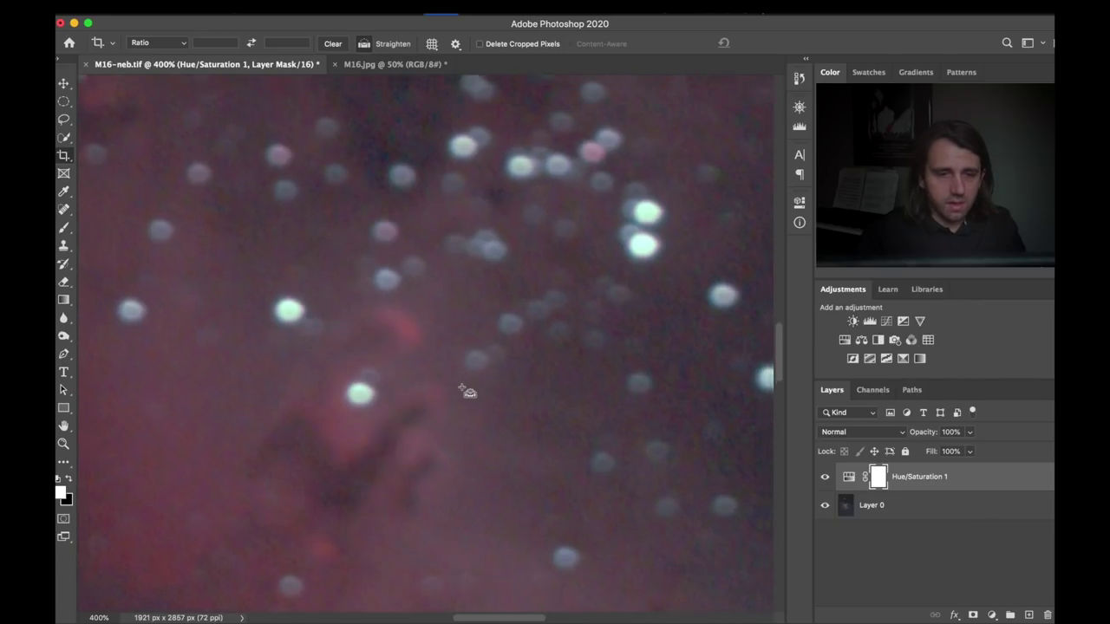
Compare the whole frame of M16-neb.tif with the finished M16.jpg for framing, background and nebula colour.
key("super+0")
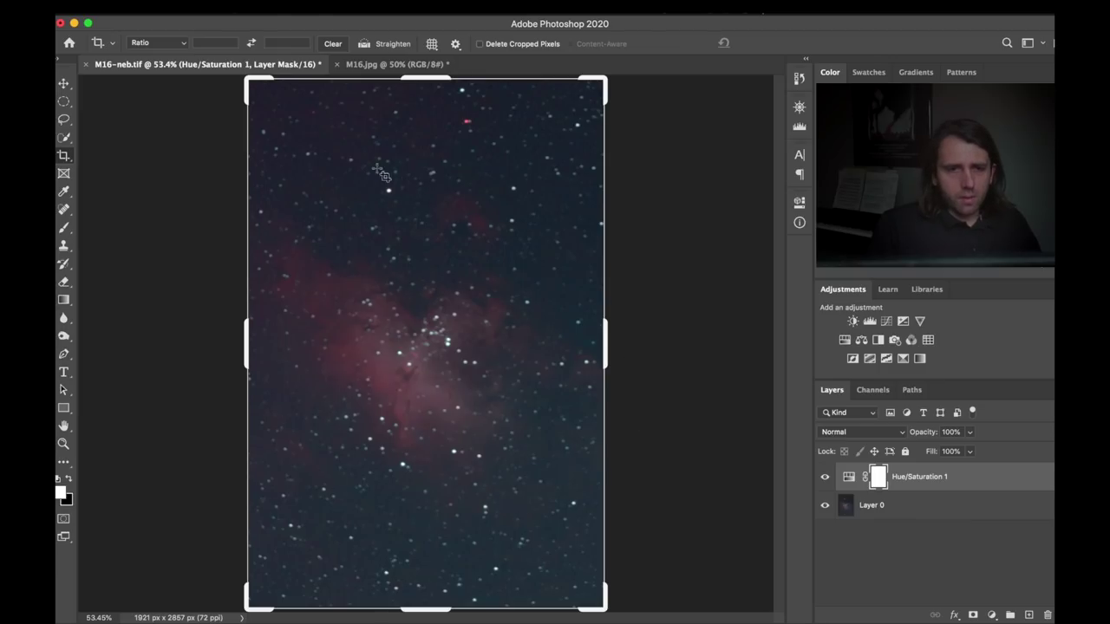
left_click(381, 65)
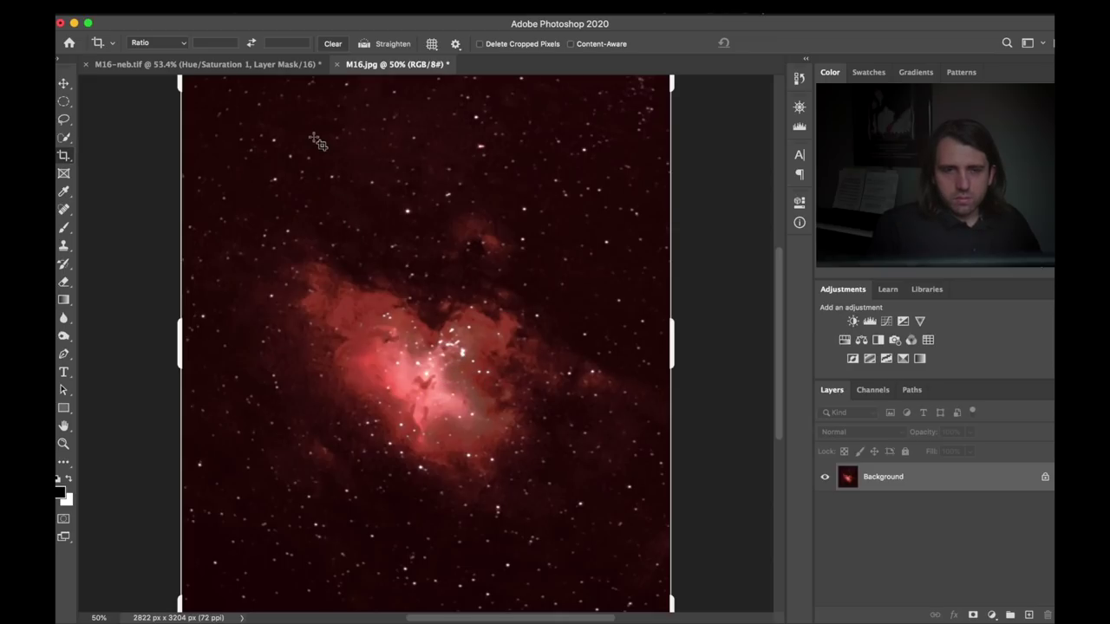
left_click(187, 66)
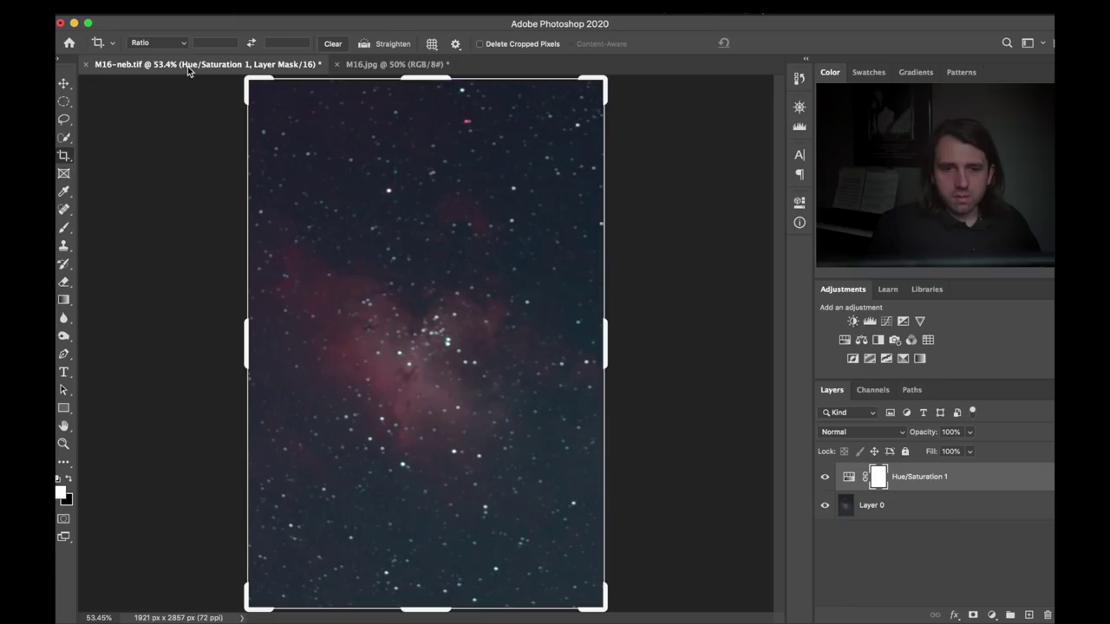
left_click(387, 65)
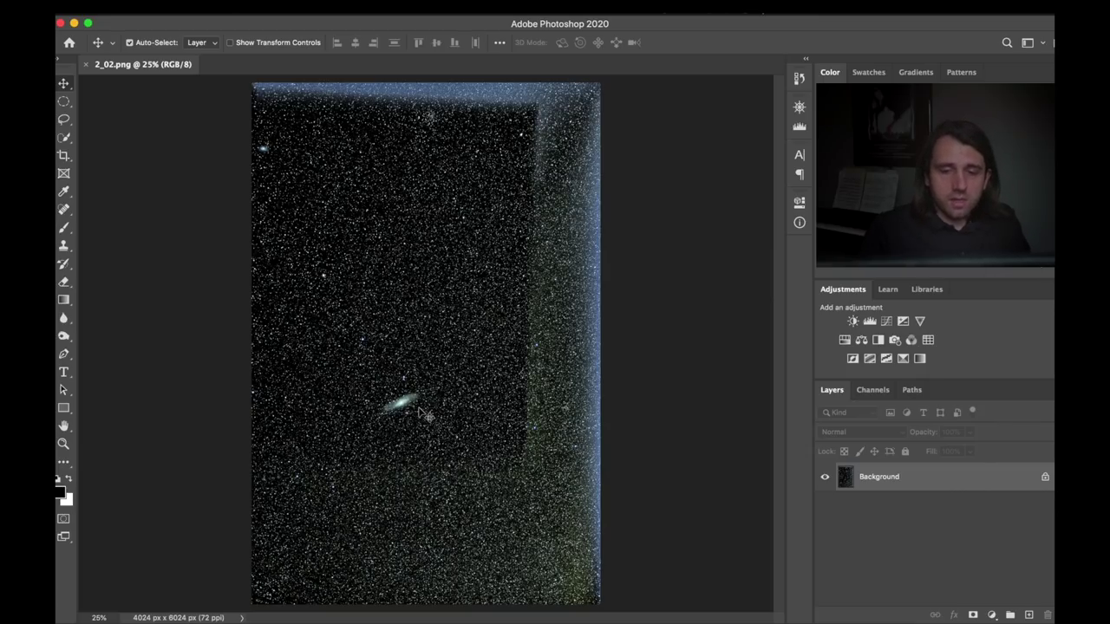
Inspect the galaxy, its small companion and the surrounding stars in 2_02.png at up to 200%.
scroll(425, 415, "up", 4)
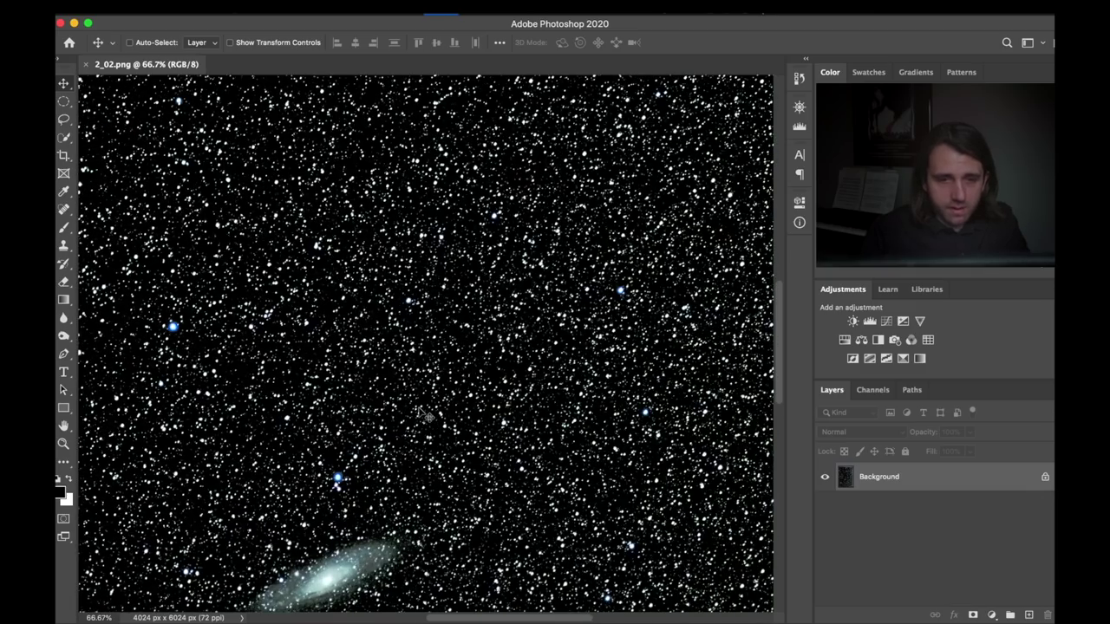
scroll(424, 414, "down", 2)
scroll(425, 415, "up", 2)
scroll(425, 414, "down", 2)
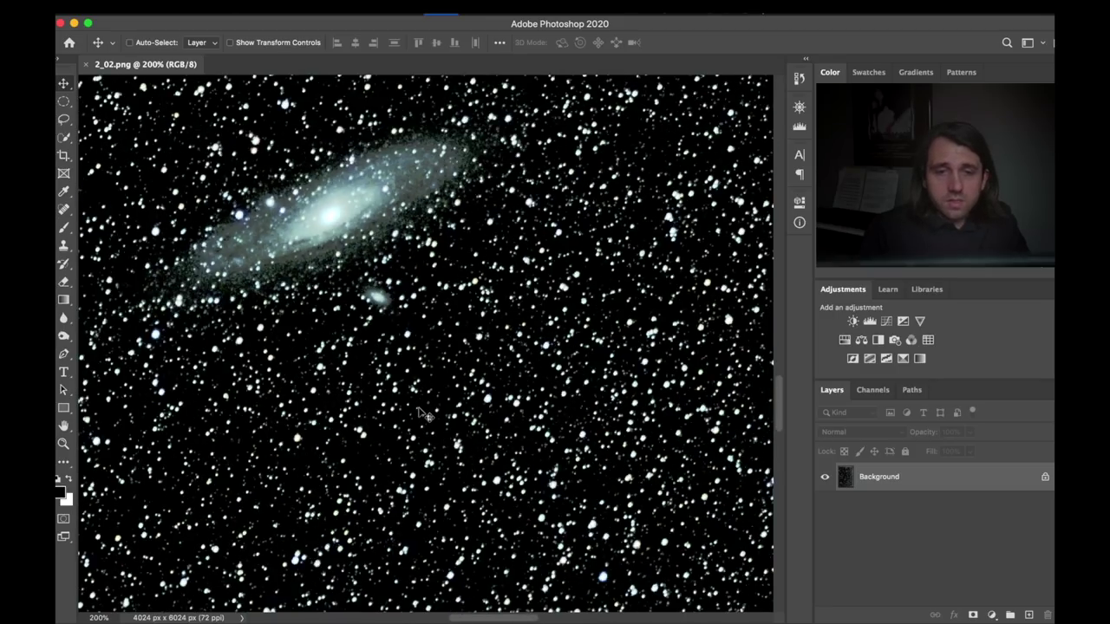
scroll(425, 414, "up", 1)
scroll(424, 414, "up", 1)
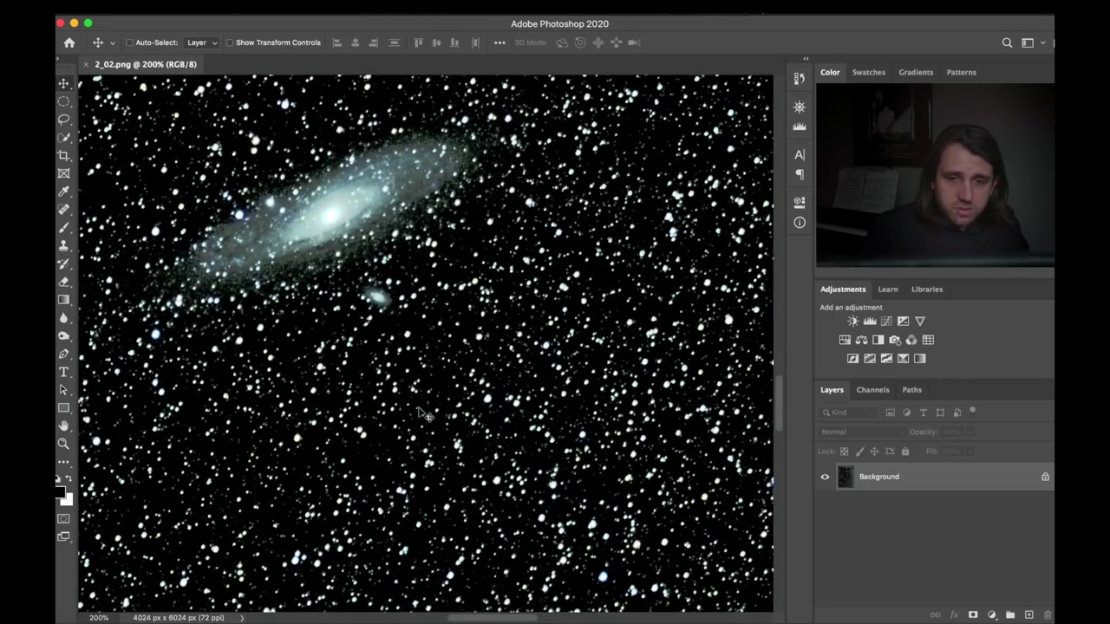
scroll(425, 414, "down", 1)
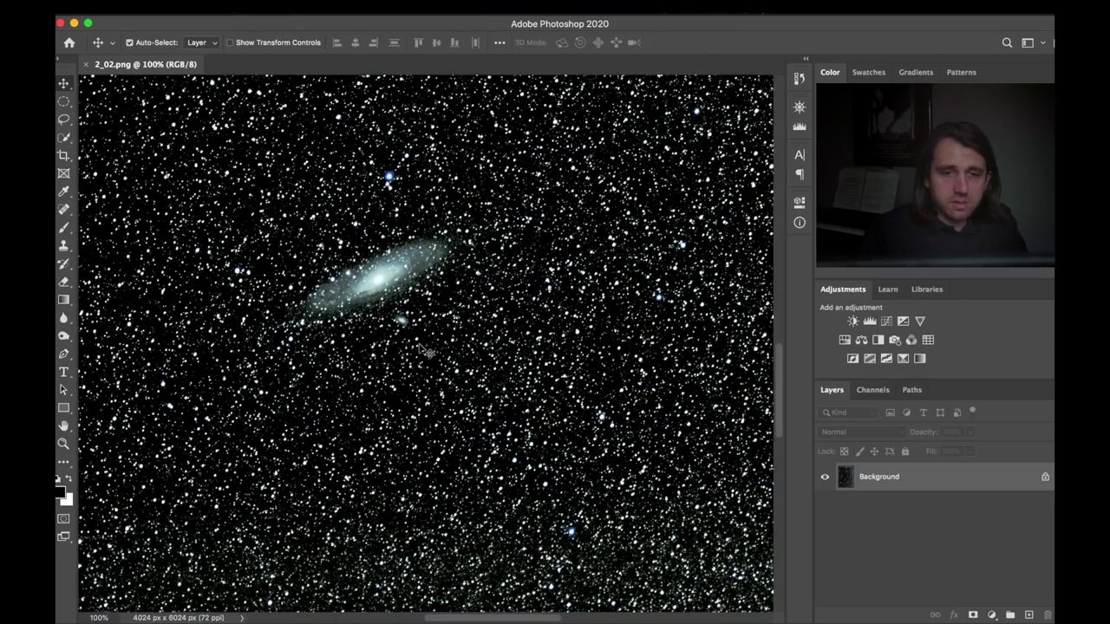
Examine the dense star field around the galaxy in 2_02.png at 100% for star size and colour.
scroll(429, 354, "up", 3)
scroll(429, 353, "left", 5)
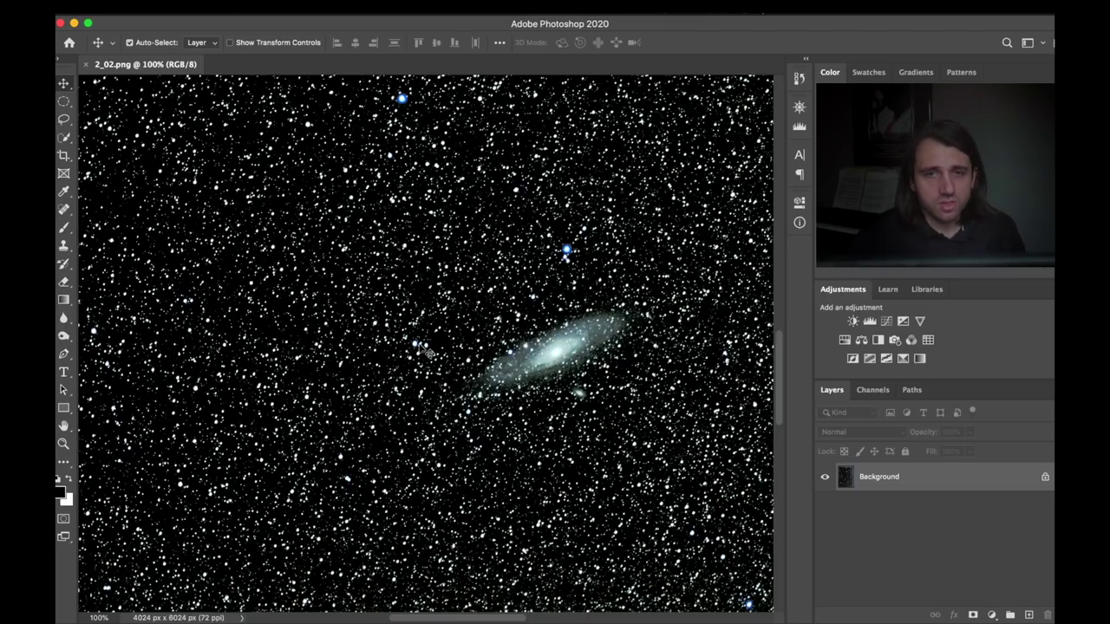
scroll(427, 353, "up", 2)
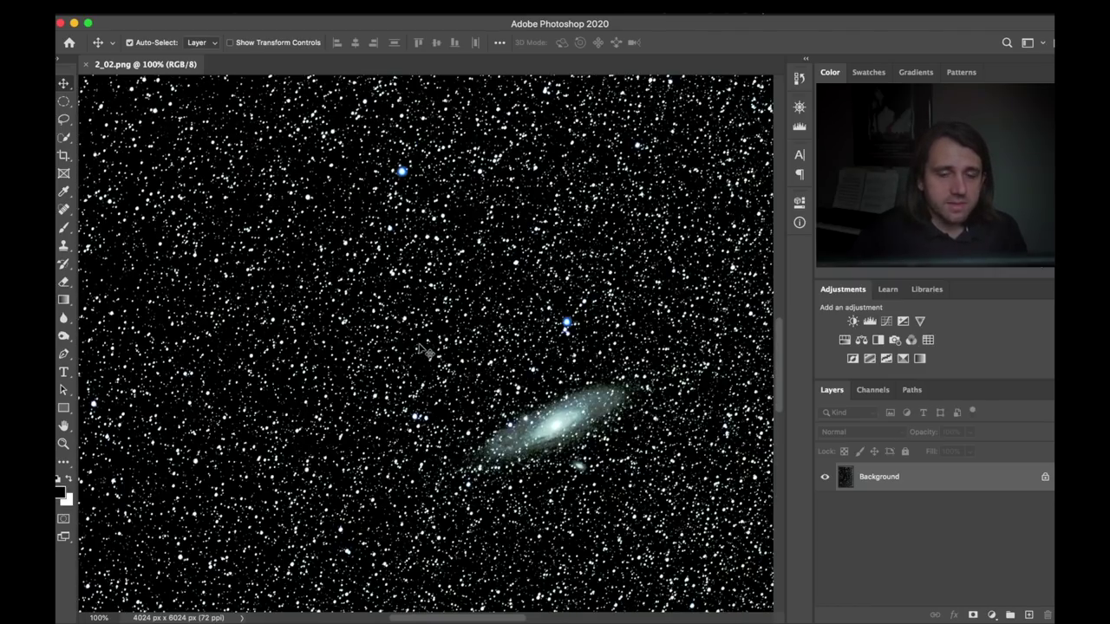
scroll(427, 352, "down", 5)
scroll(424, 350, "up", 1)
scroll(425, 350, "up", 1)
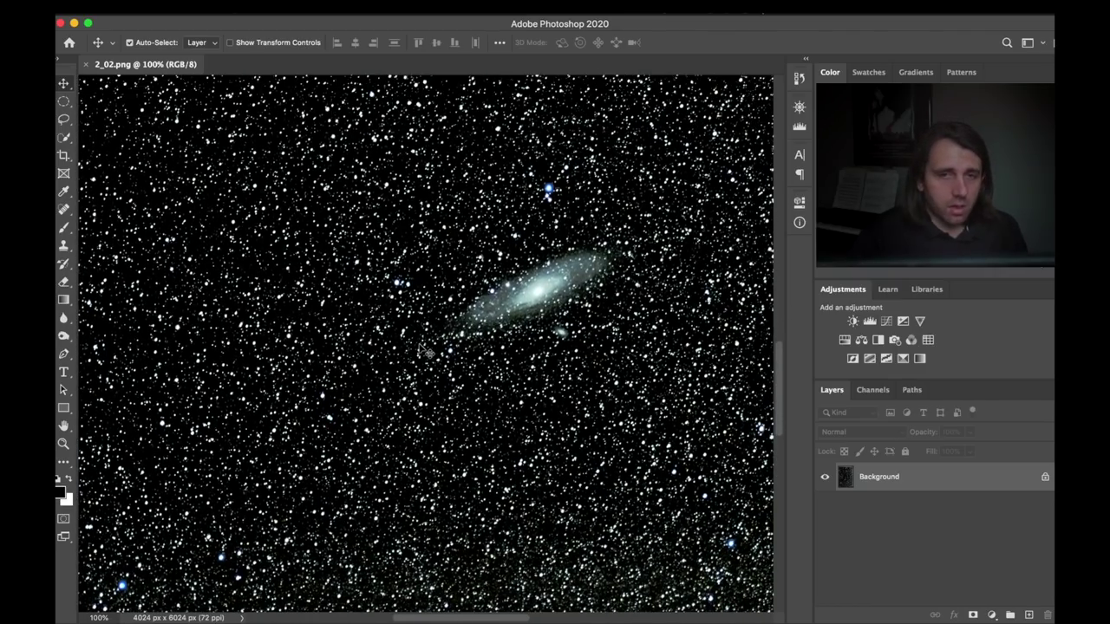
scroll(428, 352, "up", 3)
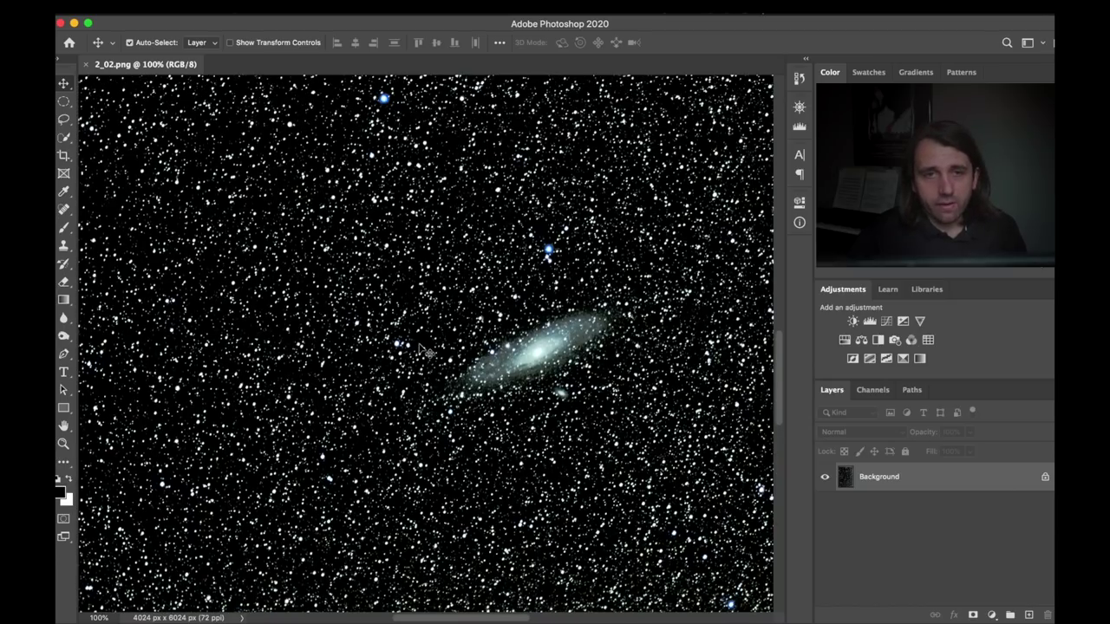
Check the upper-left part of 2_02.png with its small blue object and star trails, returning to the galaxy at 100%.
scroll(425, 350, "up", 15)
scroll(424, 349, "left", 8)
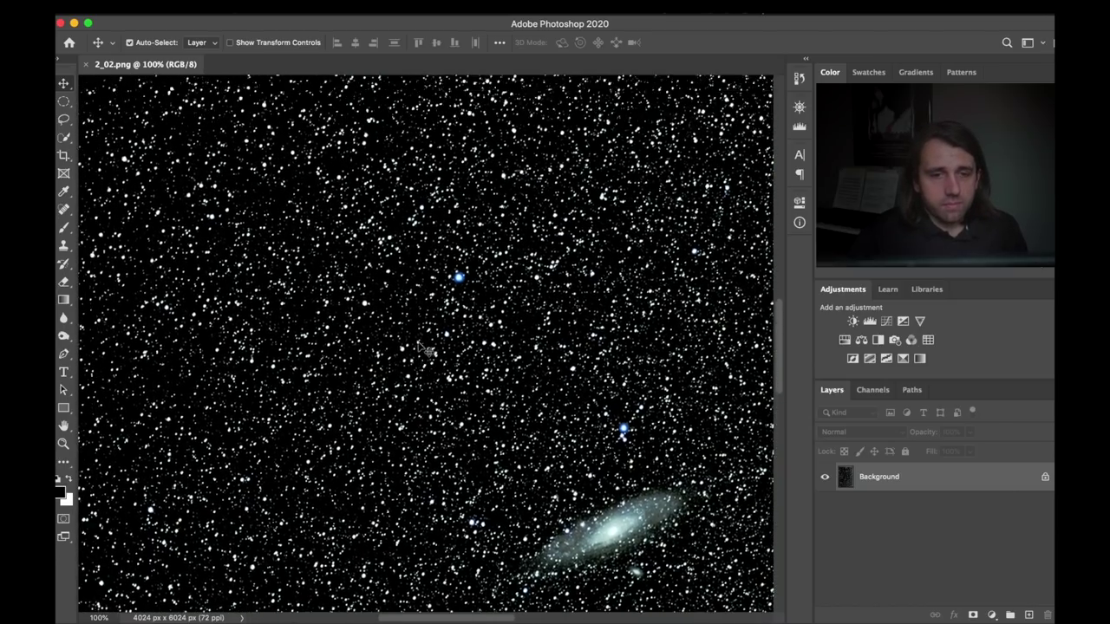
scroll(425, 349, "left", 10)
scroll(425, 349, "up", 15)
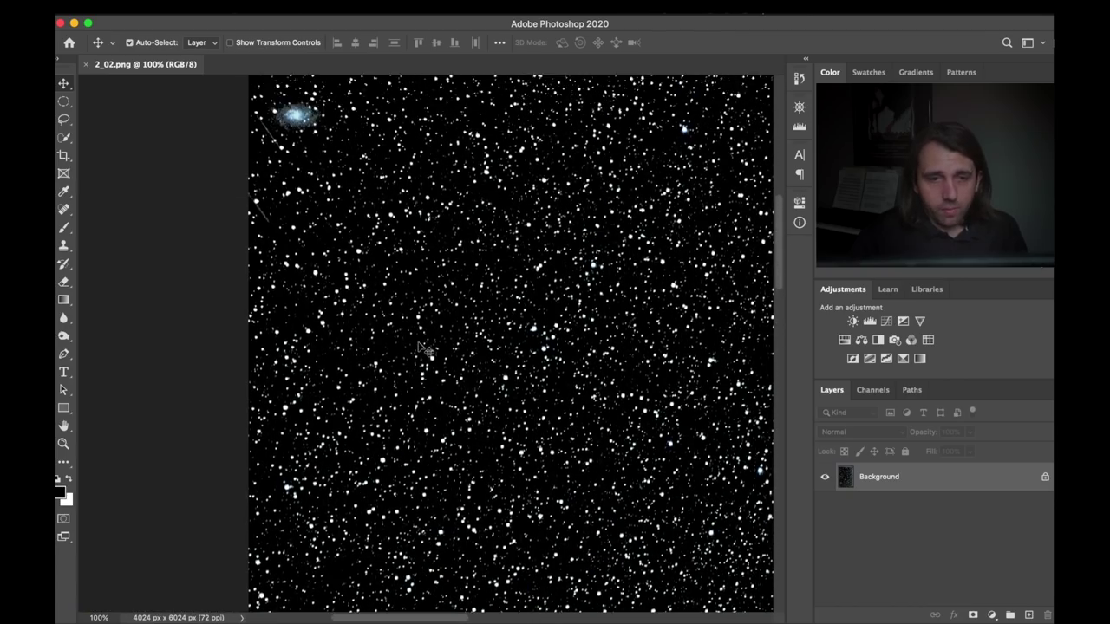
scroll(425, 350, "down", 10)
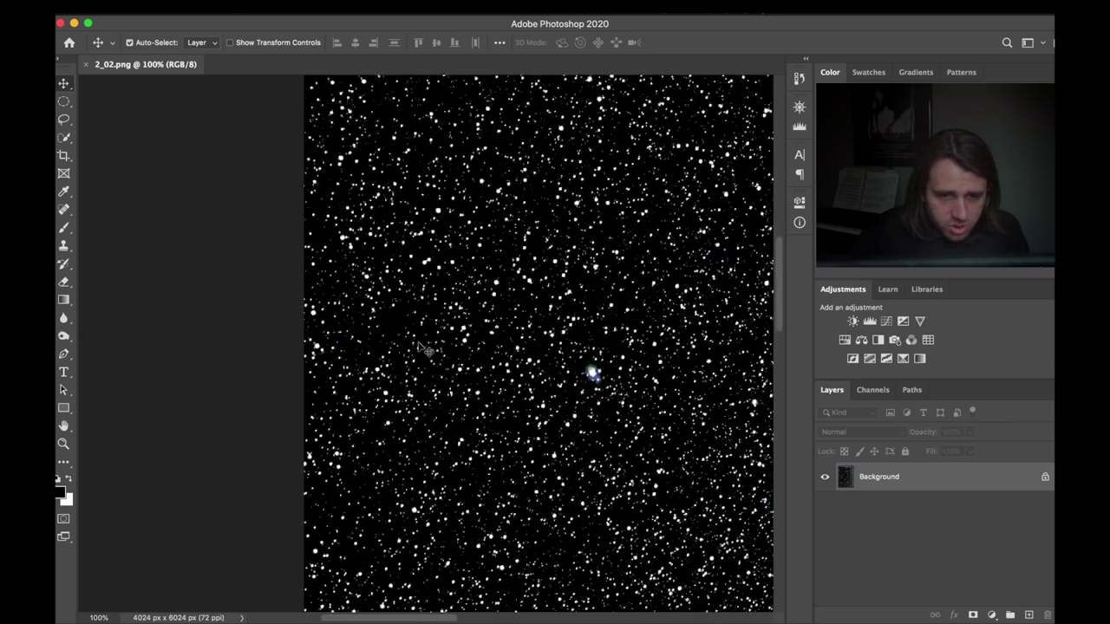
scroll(425, 350, "right", 10)
scroll(418, 345, "left", 4)
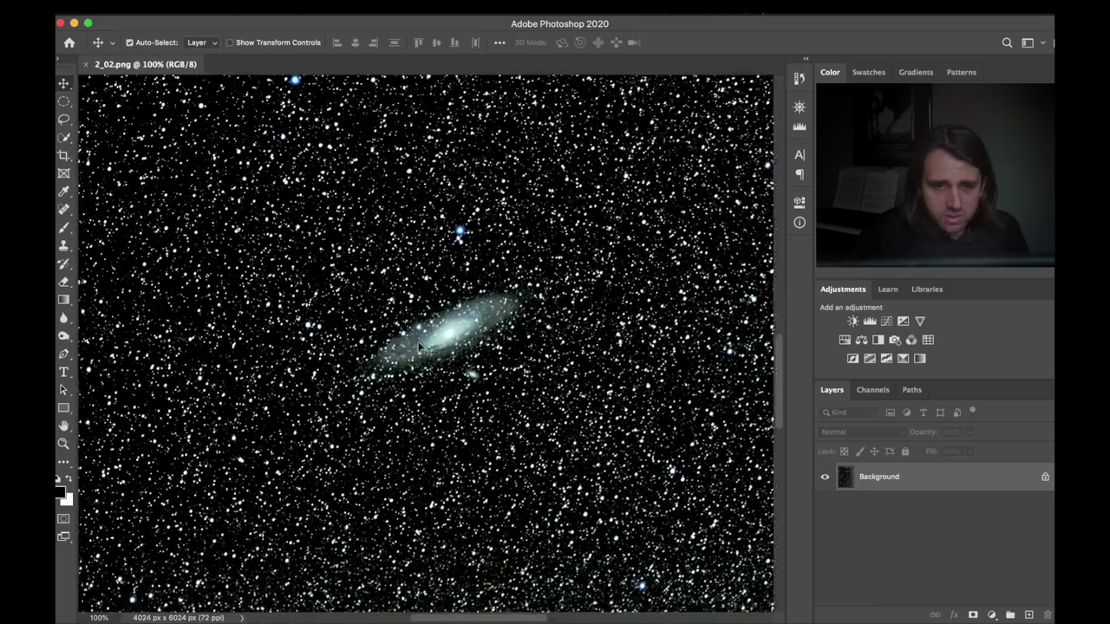
Review the galaxy's core and outer disc against the stars above and below it in 2_02.png at 100%.
scroll(418, 345, "up", 7)
scroll(420, 347, "down", 7)
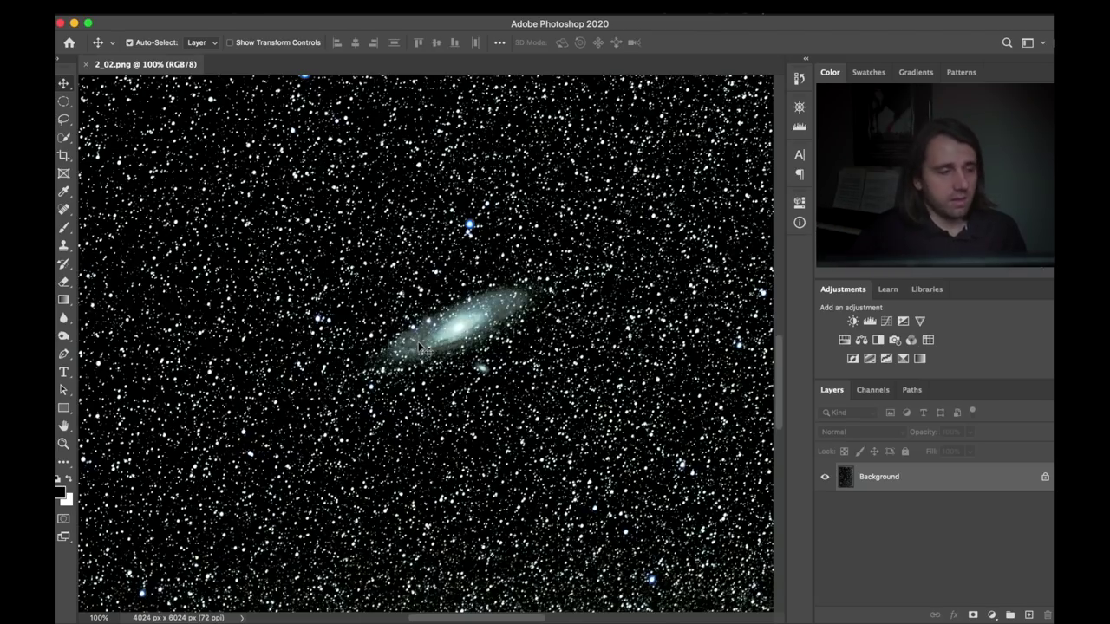
scroll(422, 347, "down", 3)
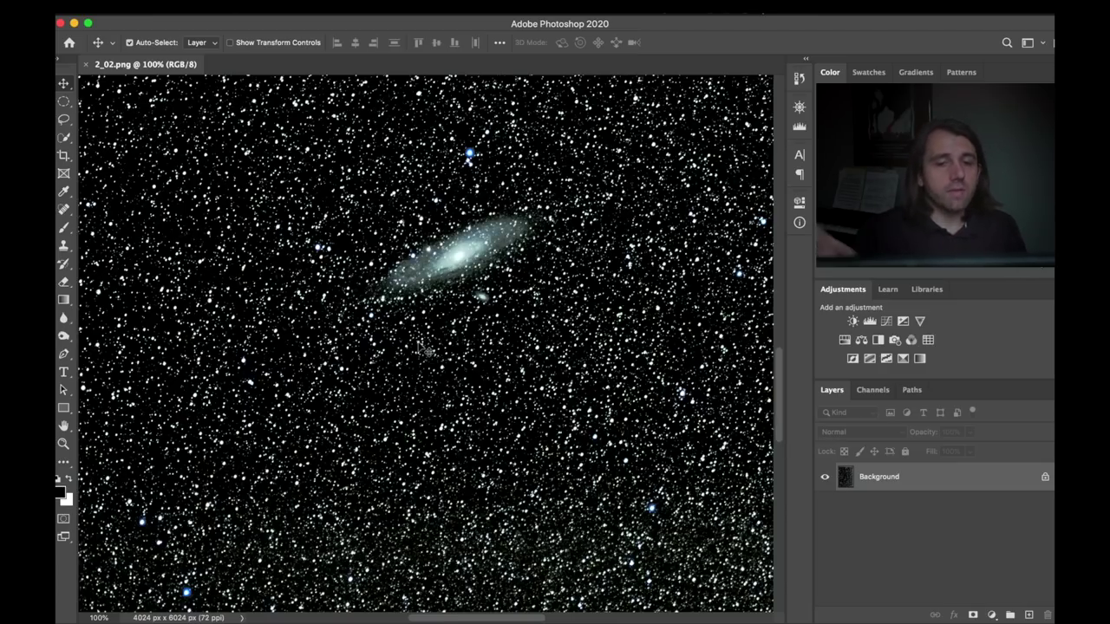
scroll(424, 349, "up", 5)
scroll(424, 349, "down", 2)
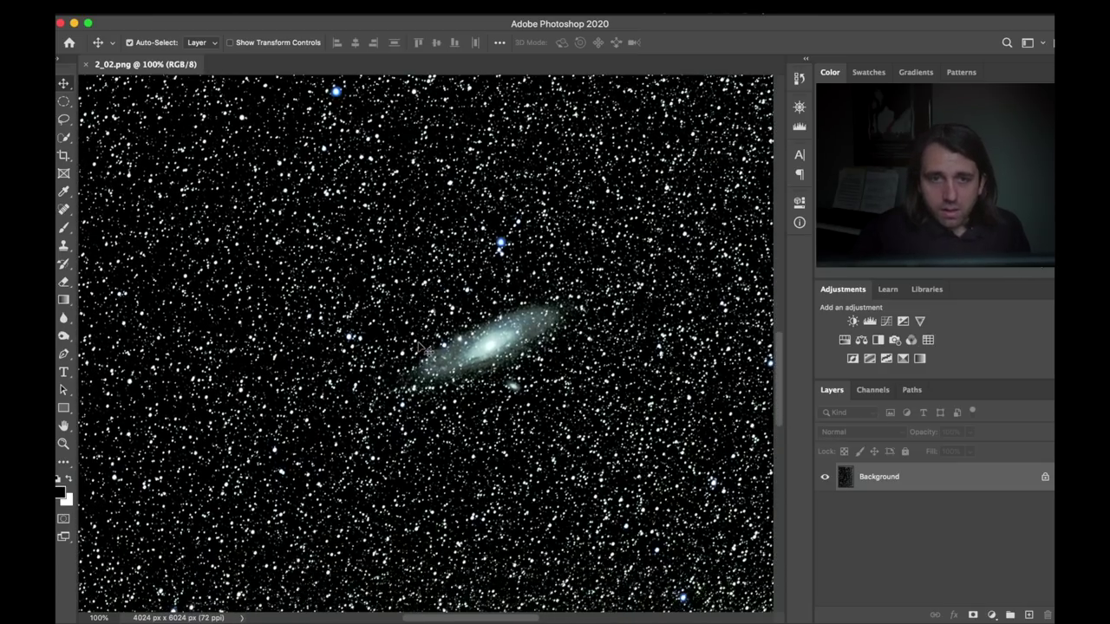
scroll(424, 349, "down", 3)
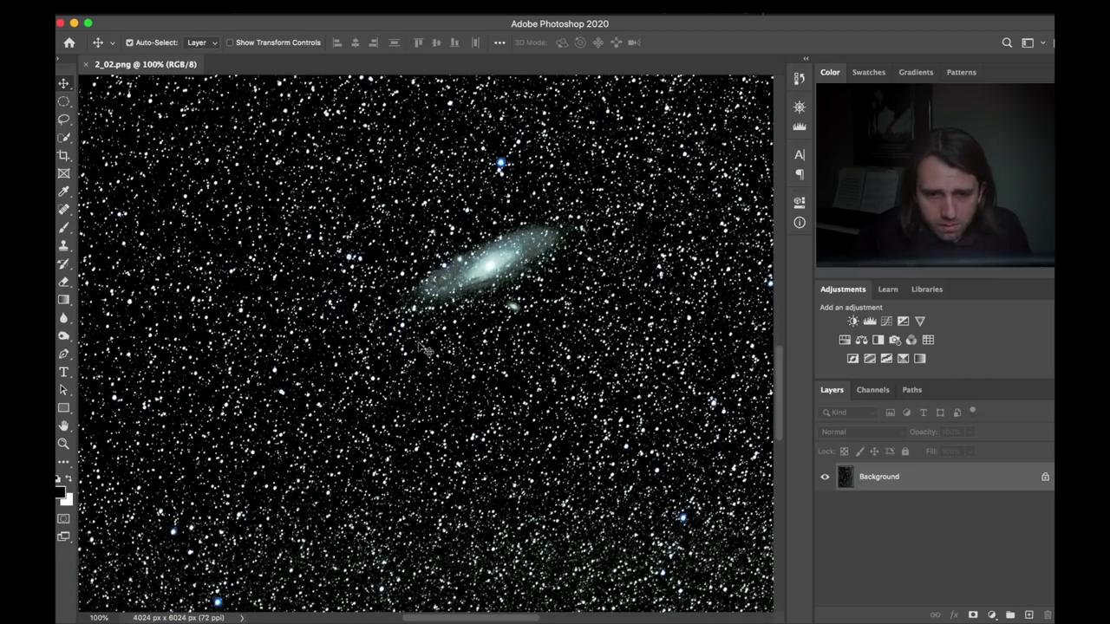
Examine the stacking edge and colour gradient along the right side of 2_02.png at reduced magnification.
key("super+minus")
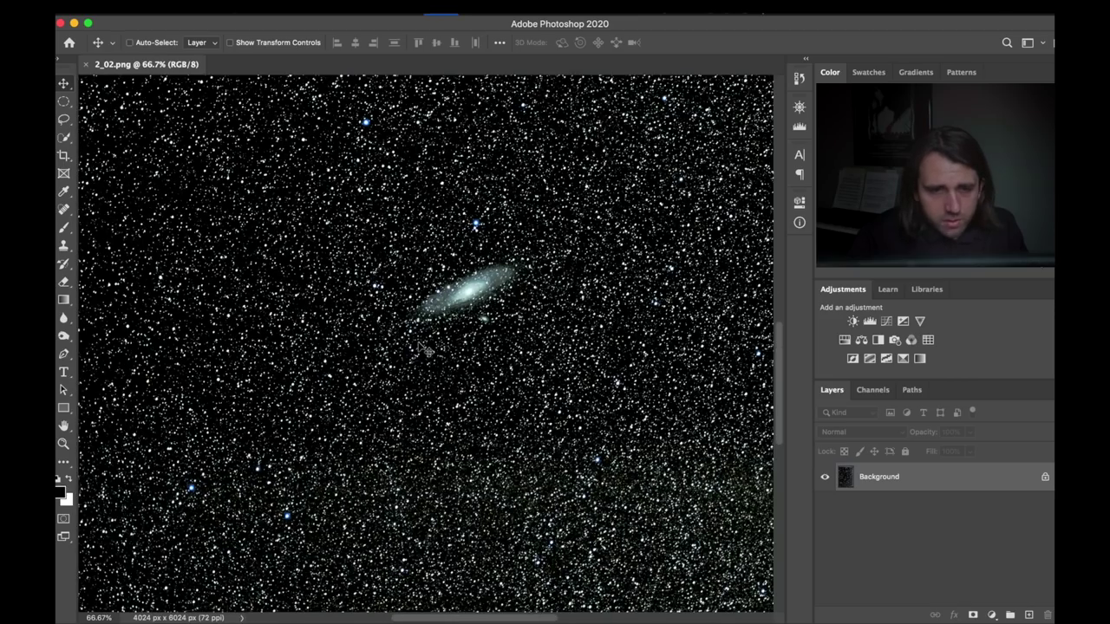
scroll(424, 349, "down", 1)
key("super+minus")
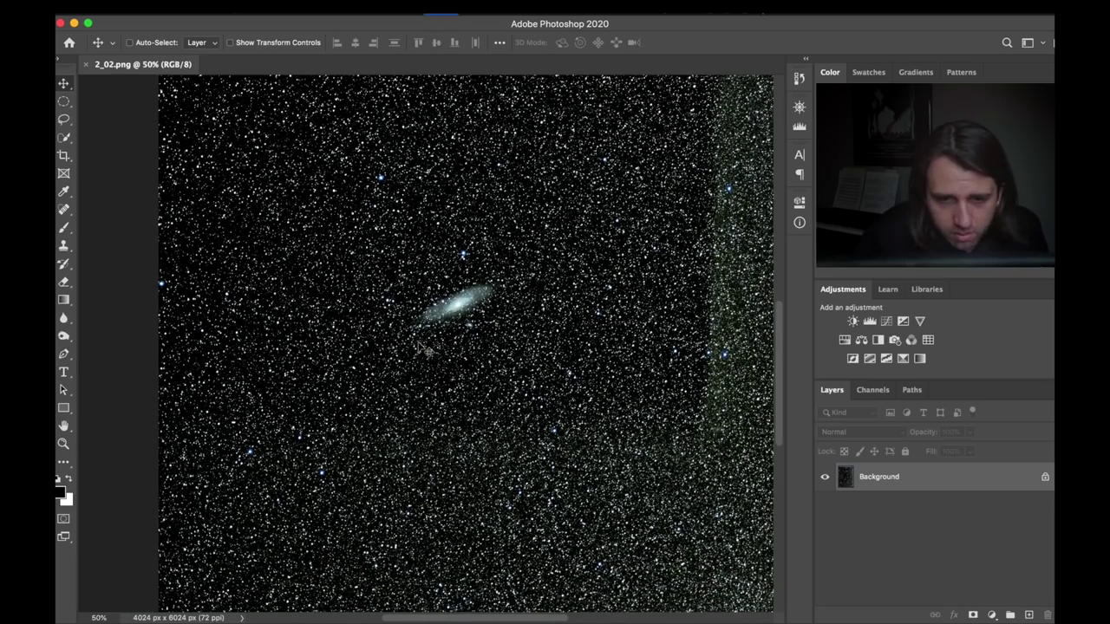
key("super+0")
key("super+plus")
key("super+plus")
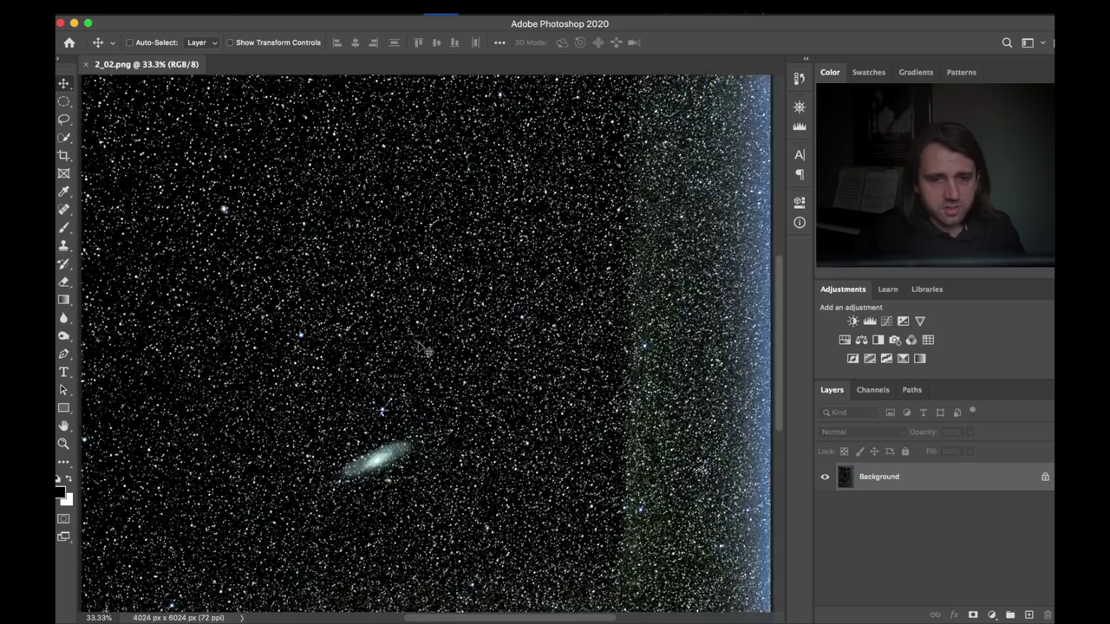
Read the RGB values of the dark background and the galaxy's disc in 2_02.png at 200%.
key("super+plus")
key("super+plus")
key("super+plus")
key("super+plus")
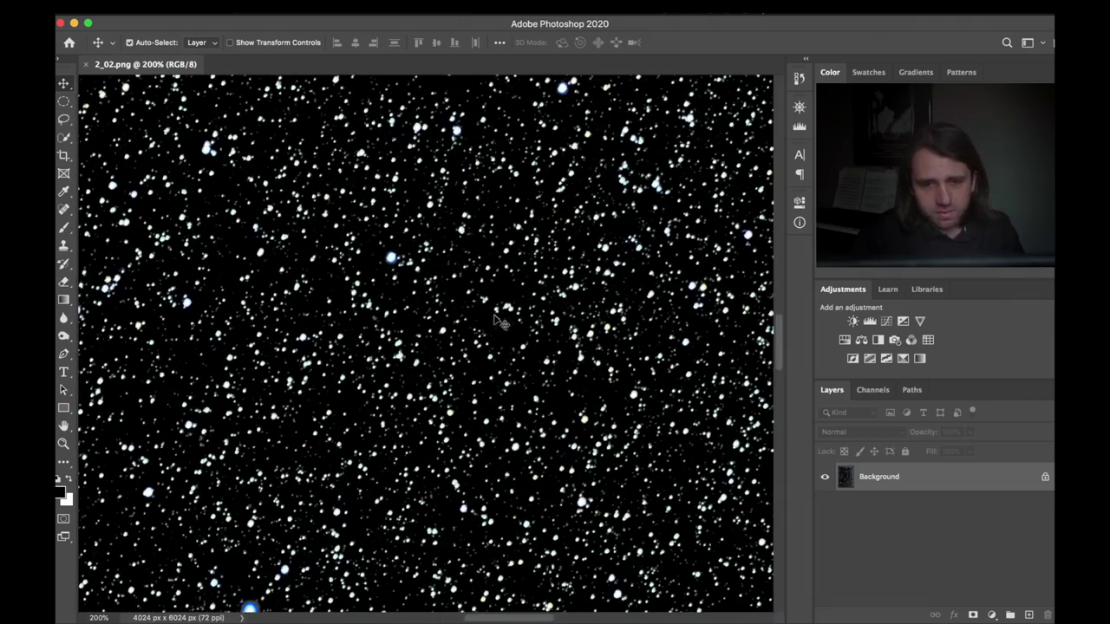
left_click(800, 221)
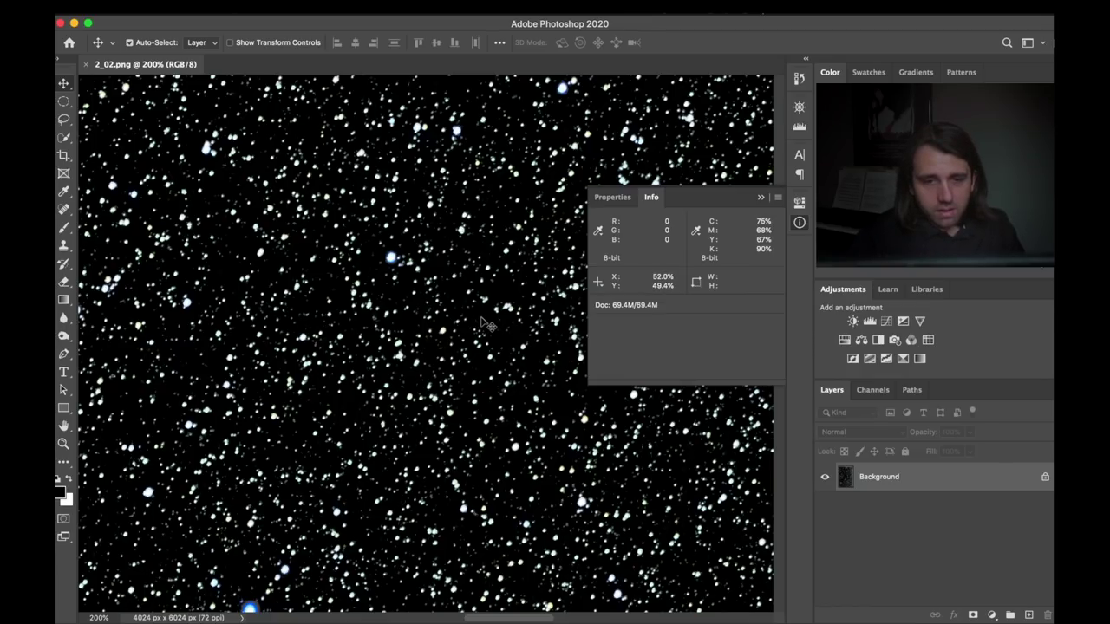
scroll(484, 322, "down", 10)
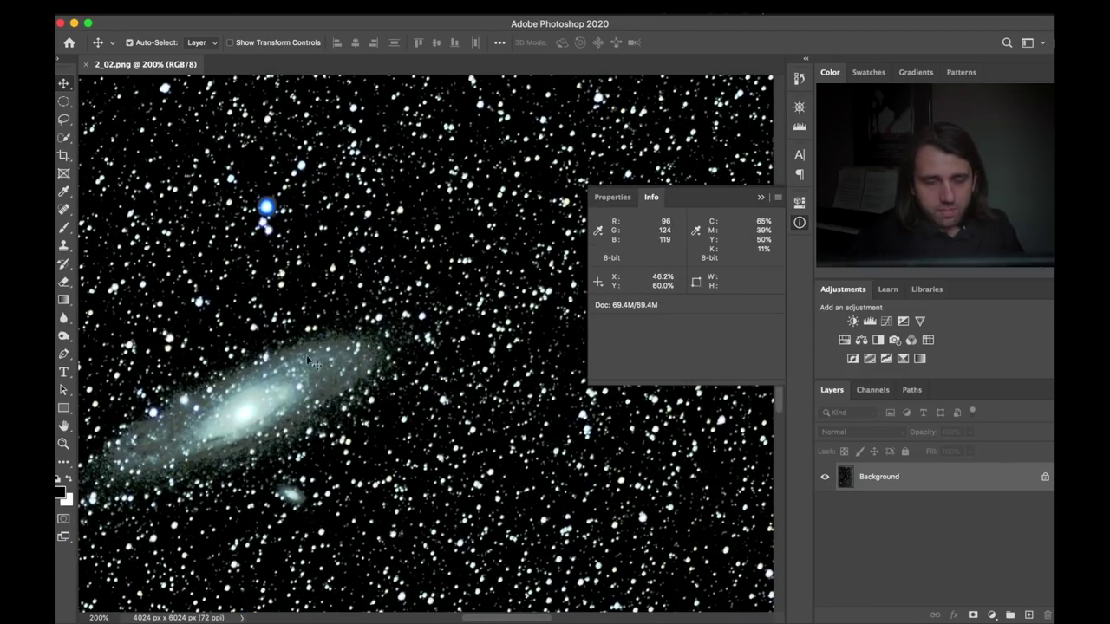
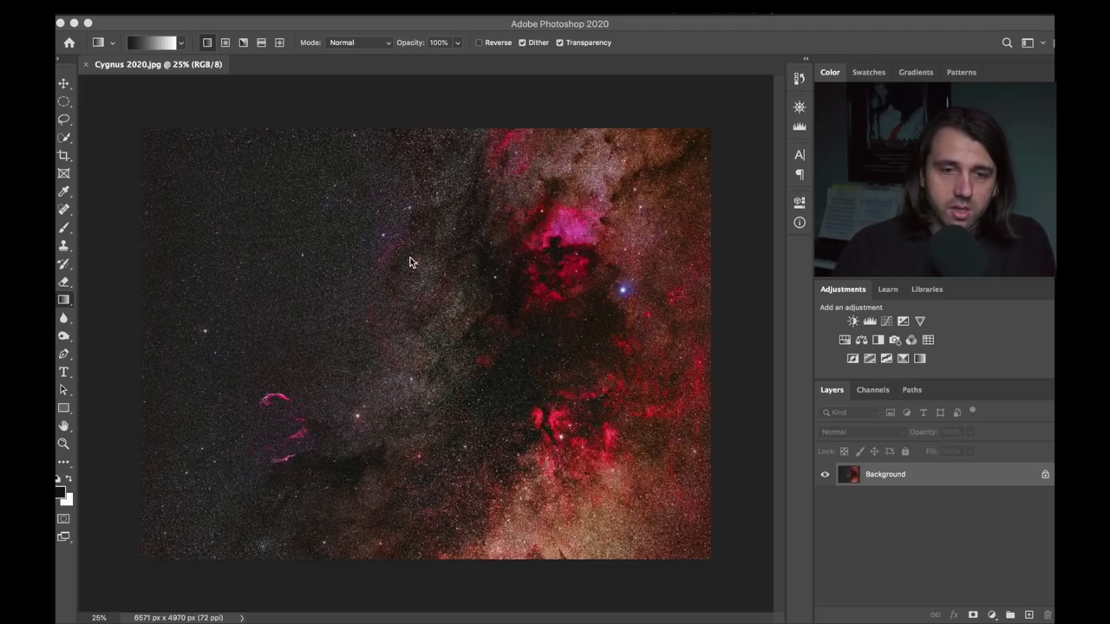
Inspect the Milky Way stars and the darker area above the pink nebula arc in Cygnus 2020.jpg at 100%.
left_click(417, 254)
scroll(417, 253, "up", 5)
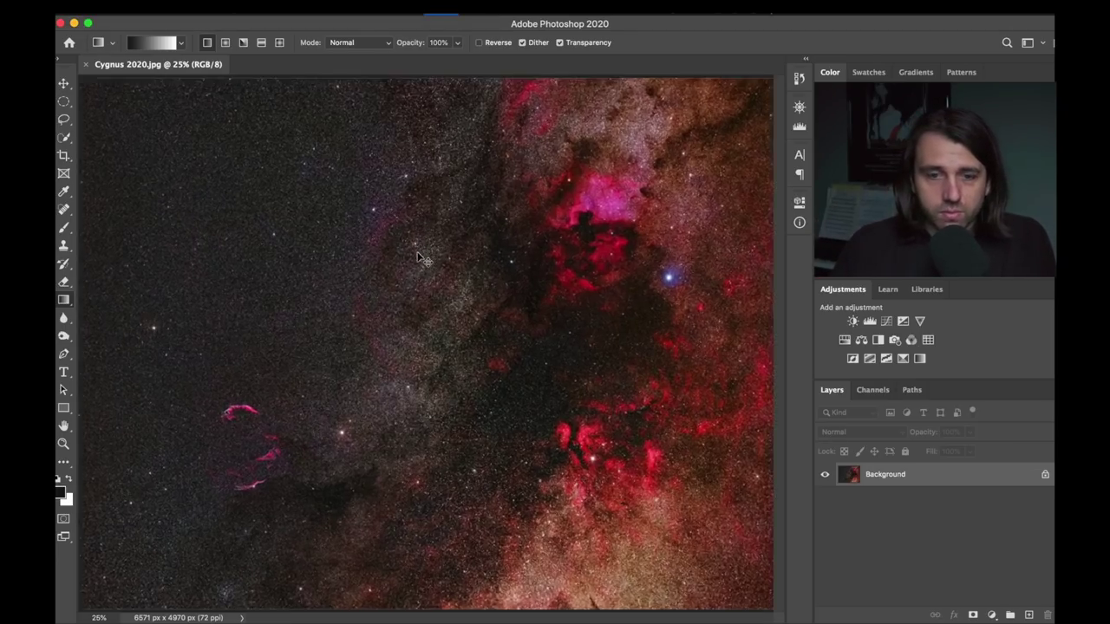
scroll(417, 253, "up", 3)
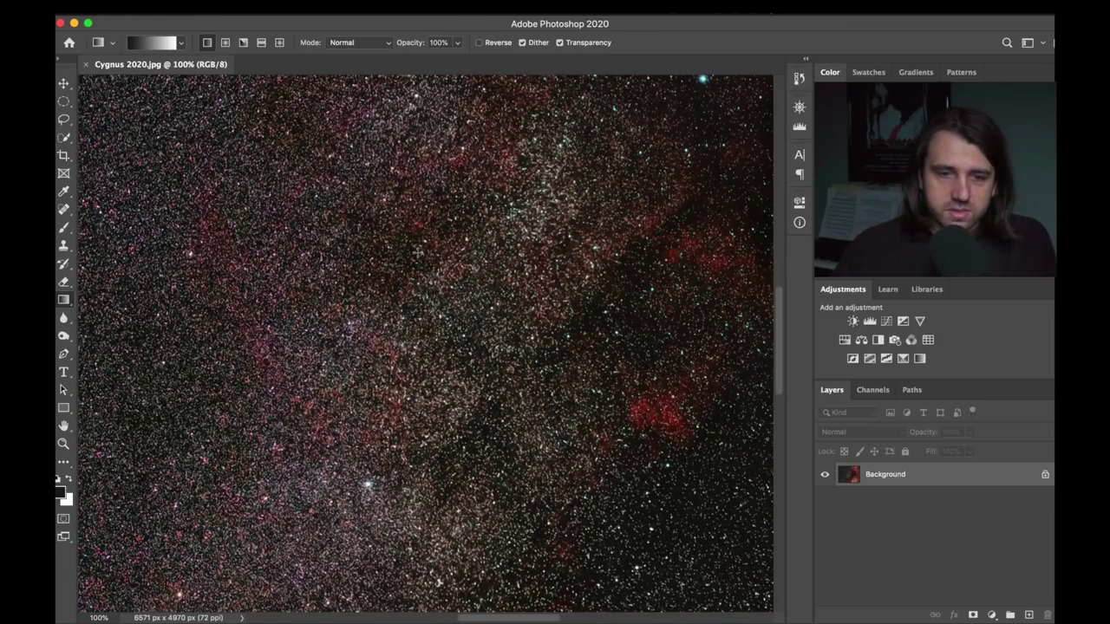
left_click_drag(502, 618, 413, 618)
mouse_move(783, 376)
left_mouse_down()
mouse_move(780, 416)
mouse_move(759, 440)
mouse_move(767, 366)
left_mouse_up()
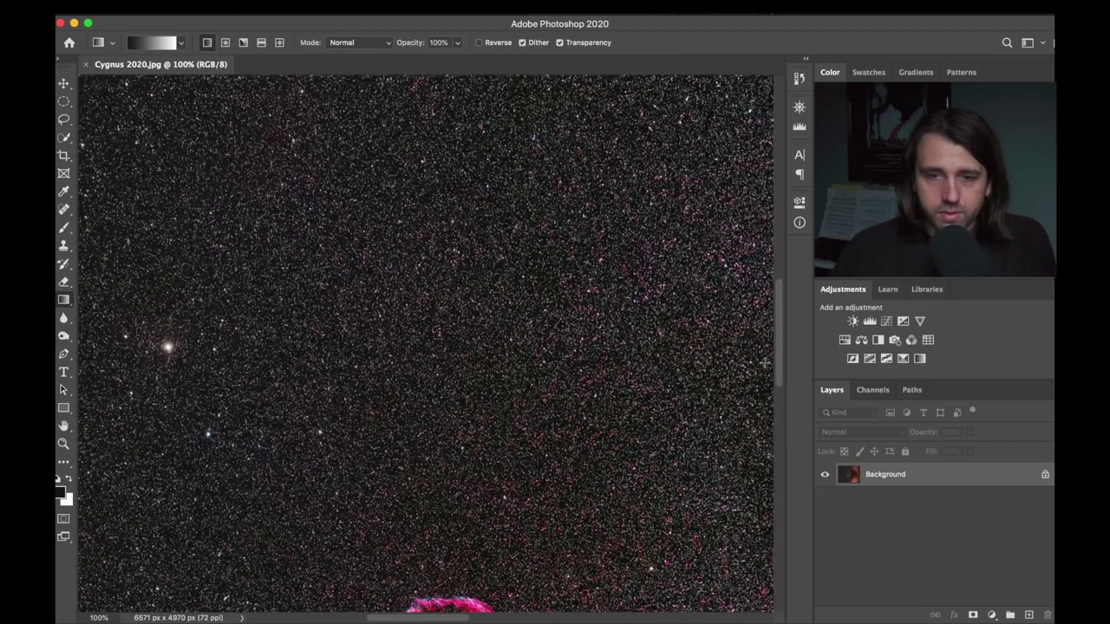
Examine the fine stars in the dark left area and reddish lower-right area of Cygnus 2020.jpg at 300%.
key("super+equal")
key("super+equal")
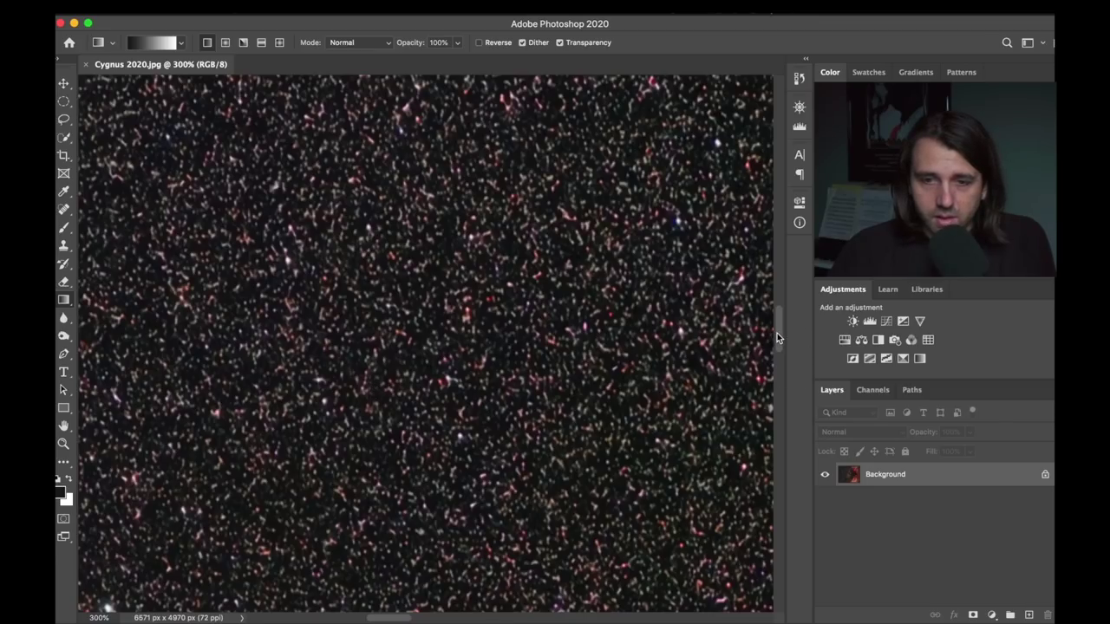
left_click_drag(776, 333, 739, 513)
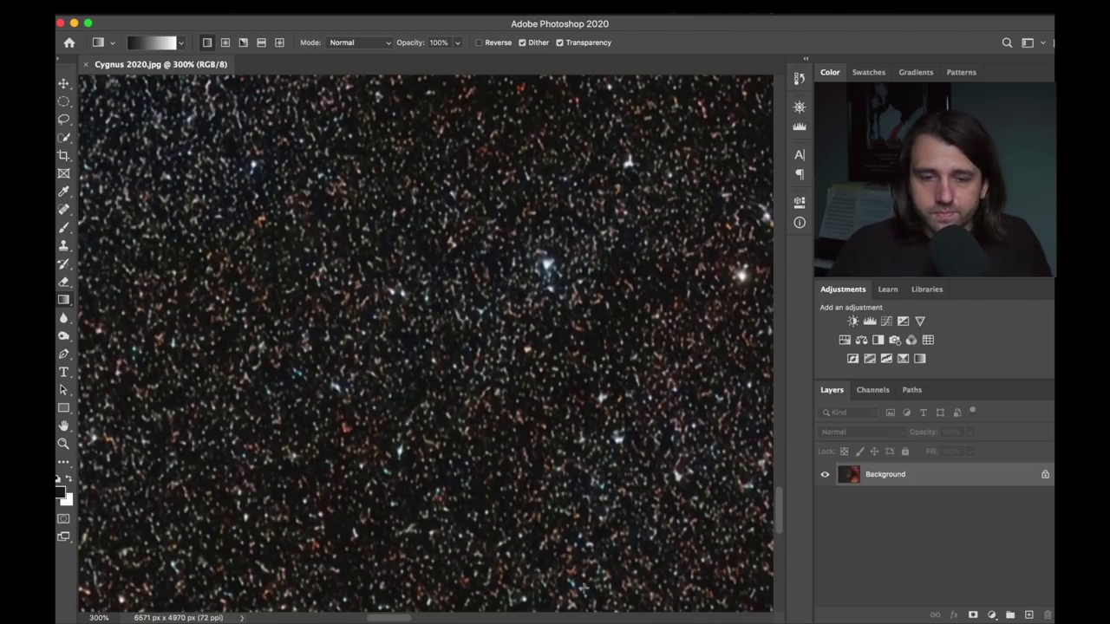
left_click_drag(401, 619, 602, 620)
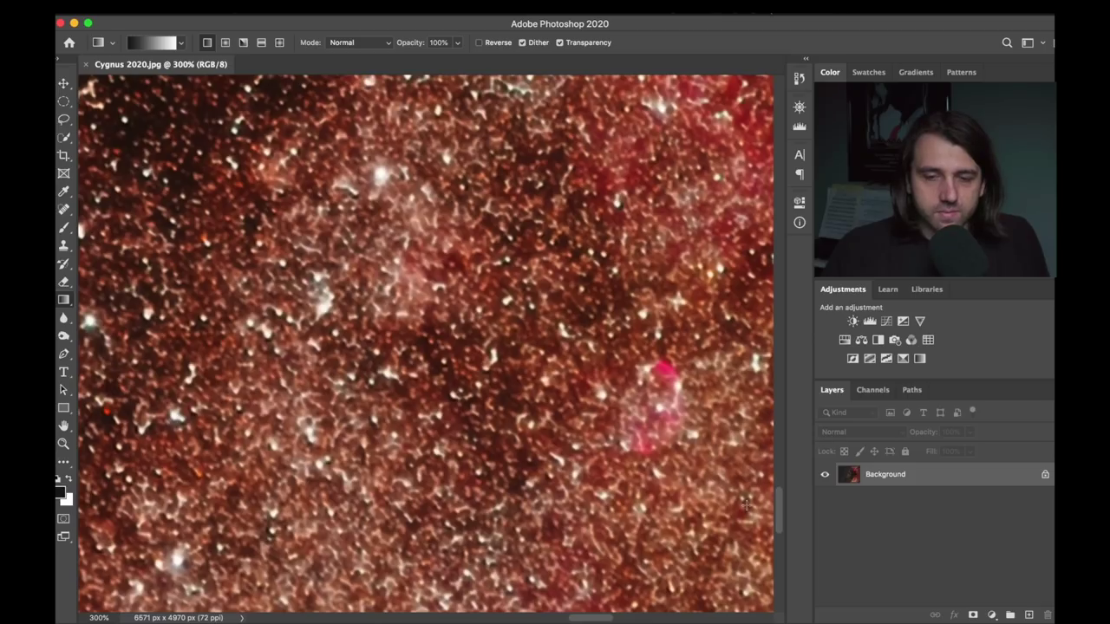
mouse_move(776, 517)
left_mouse_down()
mouse_move(792, 389)
mouse_move(777, 338)
mouse_move(759, 517)
left_mouse_up()
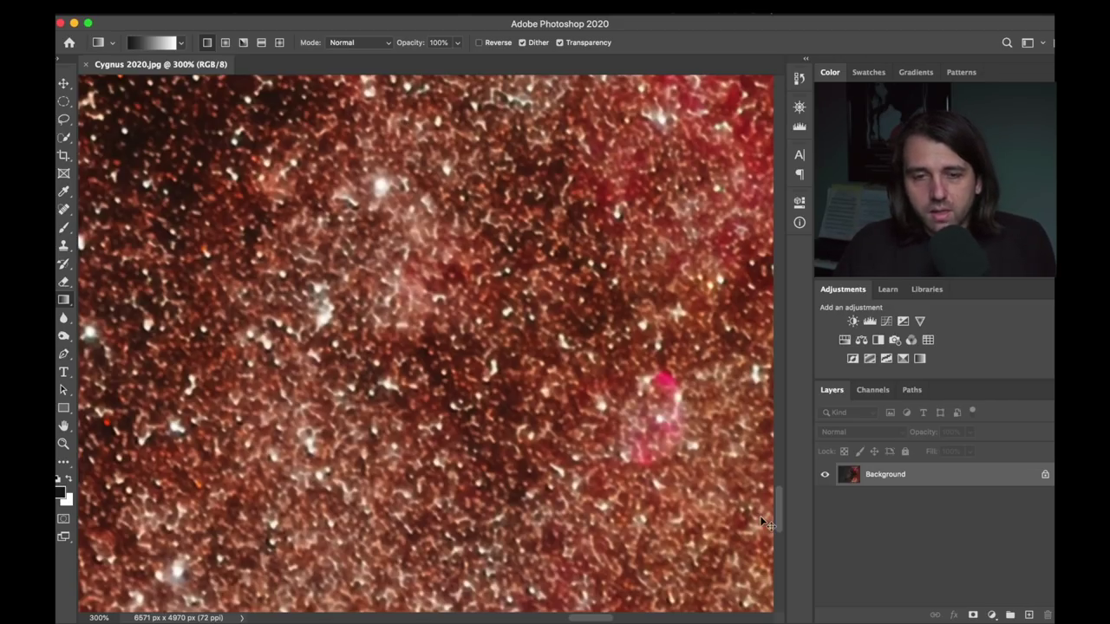
scroll(761, 518, "down", 3)
scroll(762, 520, "down", 3)
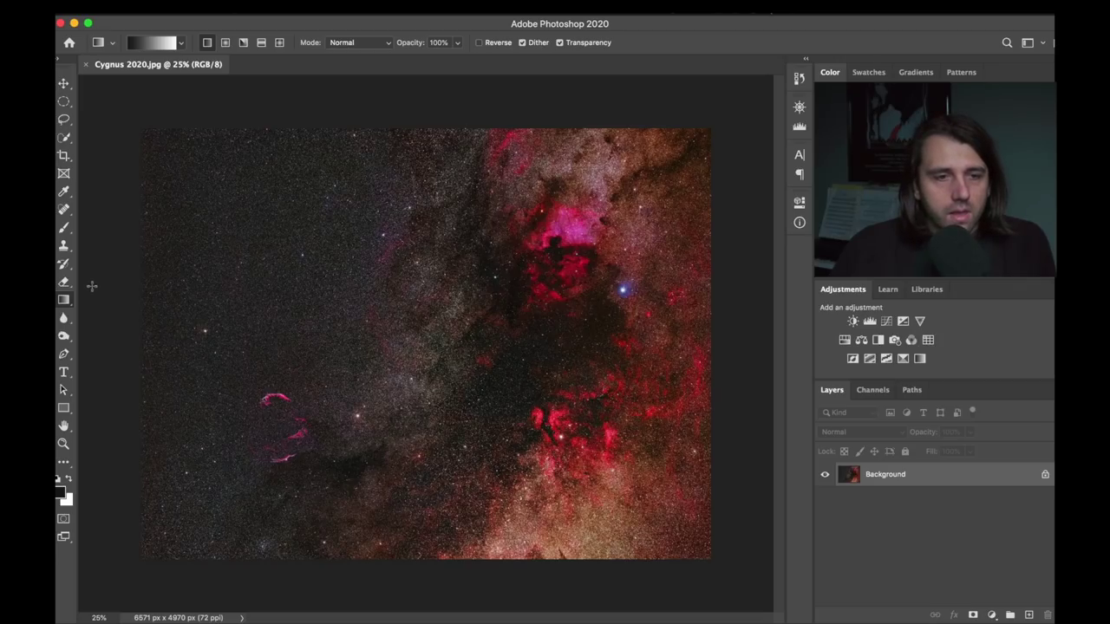
Paint a soft white triangle connecting the pink arc nebula and the two red nebula regions with the Brush at size 1100, and undo it.
left_click(65, 228)
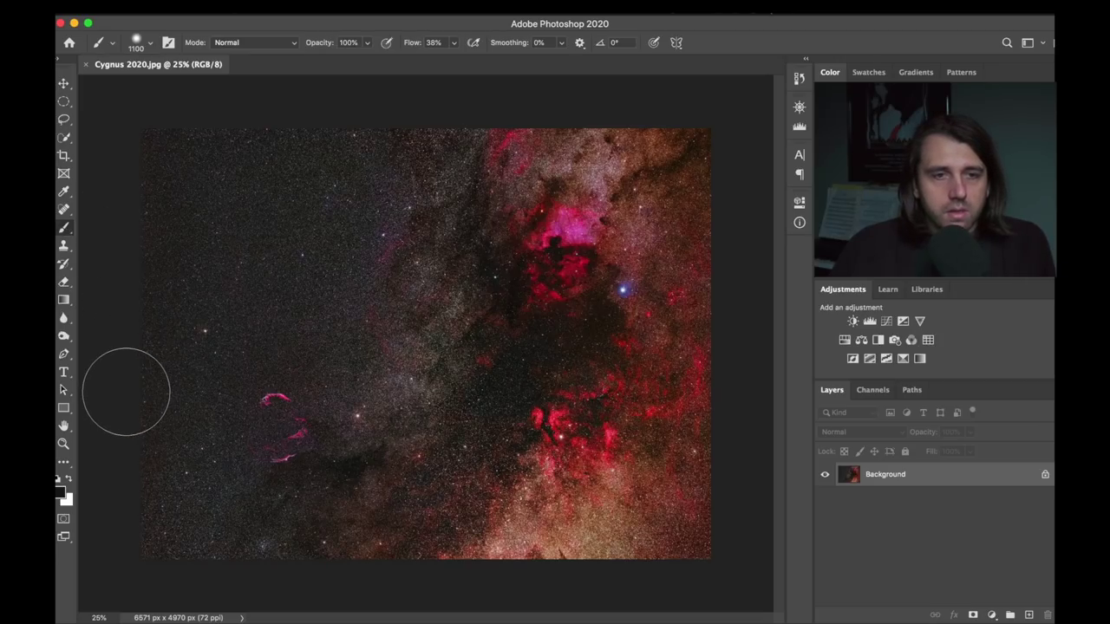
left_click(68, 479)
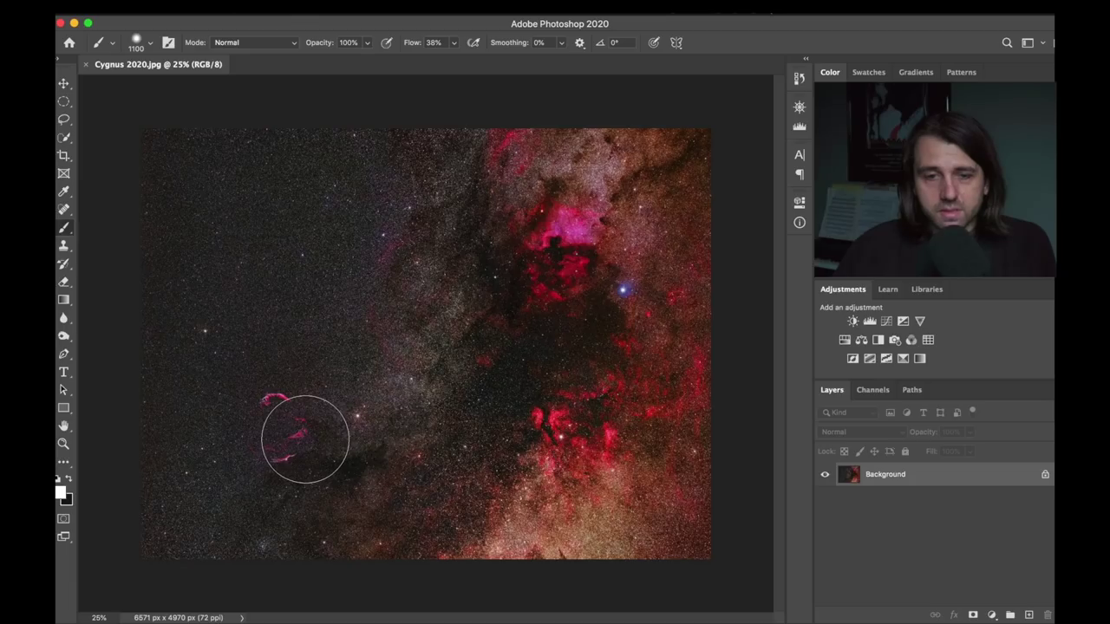
mouse_move(284, 438)
left_mouse_down()
mouse_move(592, 448)
mouse_move(557, 242)
mouse_move(323, 383)
mouse_move(277, 425)
left_mouse_up()
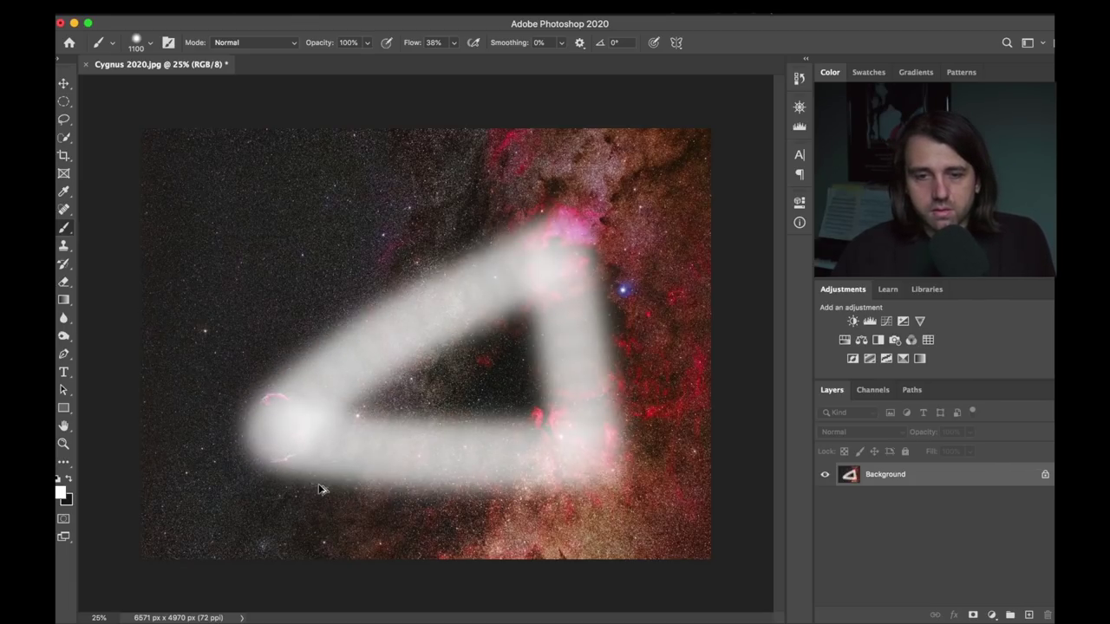
key("super+z")
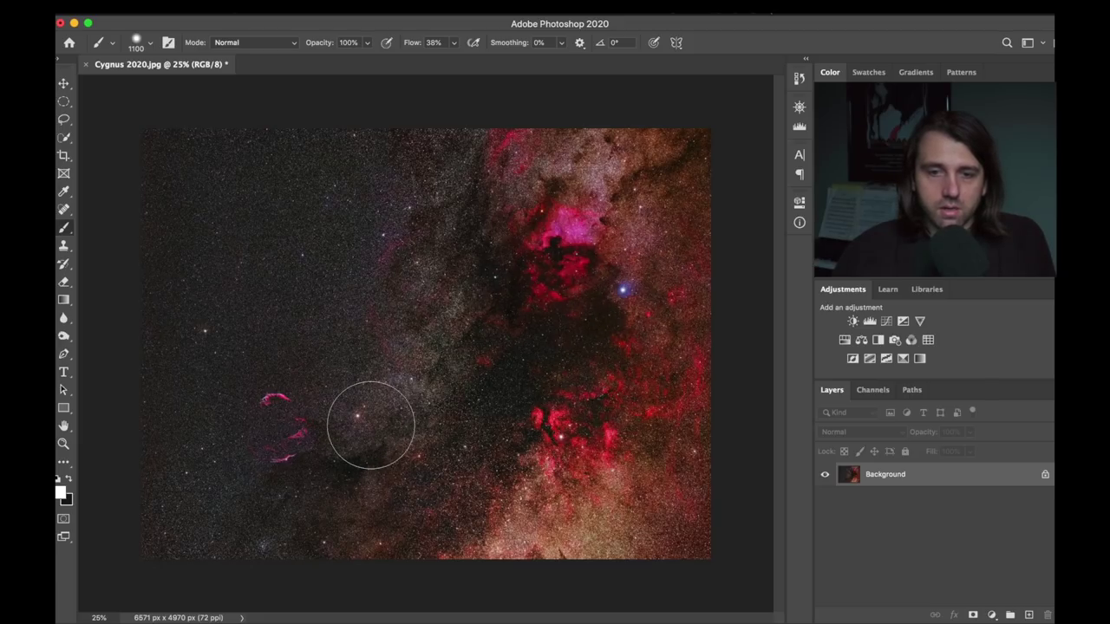
Mark a diagonal white band through the blue star, undo it, and brush over the bright right side of the image, undoing that too.
left_click(325, 435, "shift")
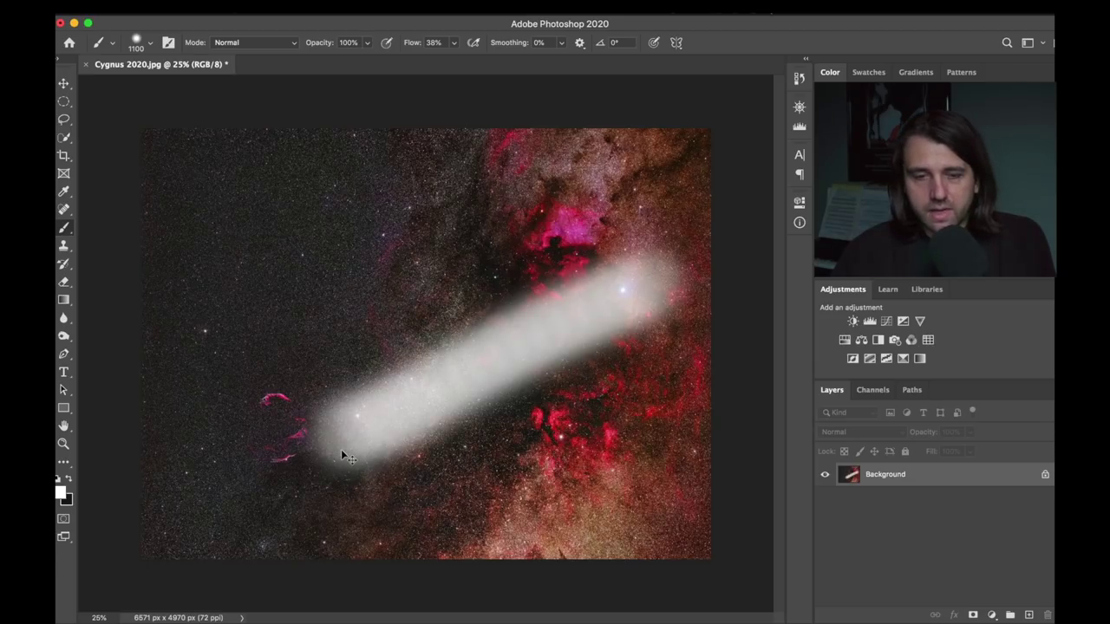
key("super+z")
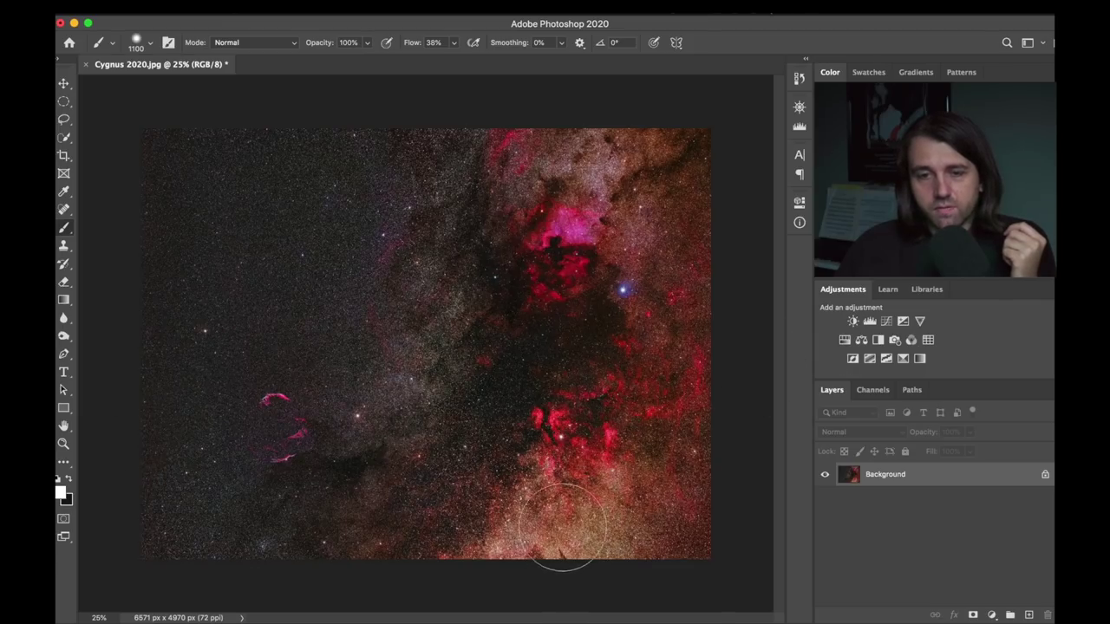
mouse_move(703, 176)
left_mouse_down()
mouse_move(706, 231)
mouse_move(646, 490)
mouse_move(560, 136)
mouse_move(622, 467)
mouse_move(583, 500)
left_mouse_up()
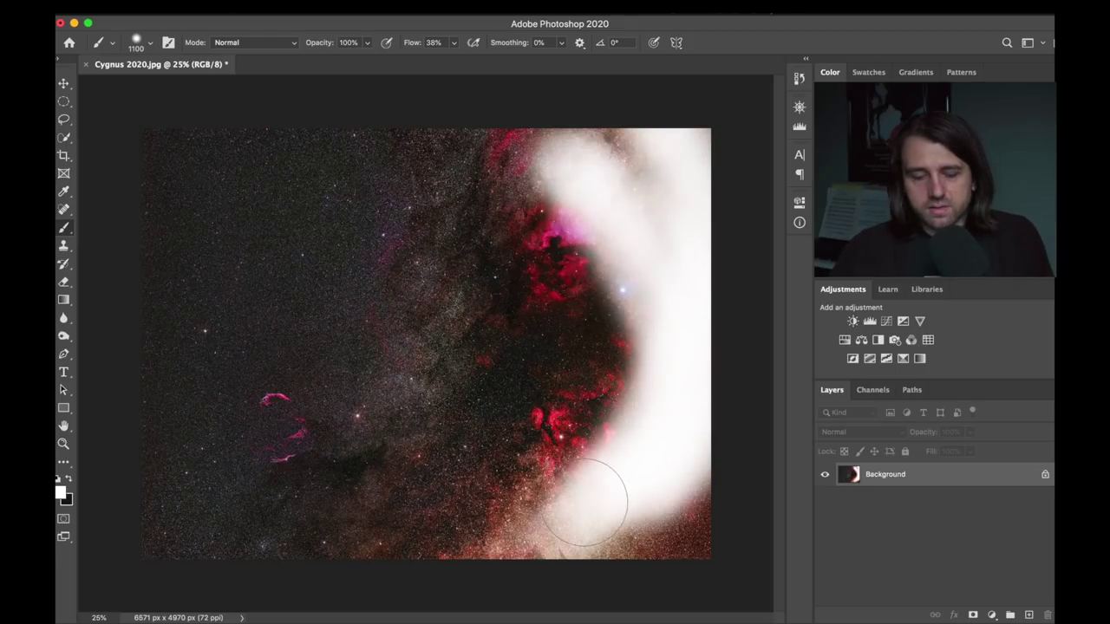
key("super+z")
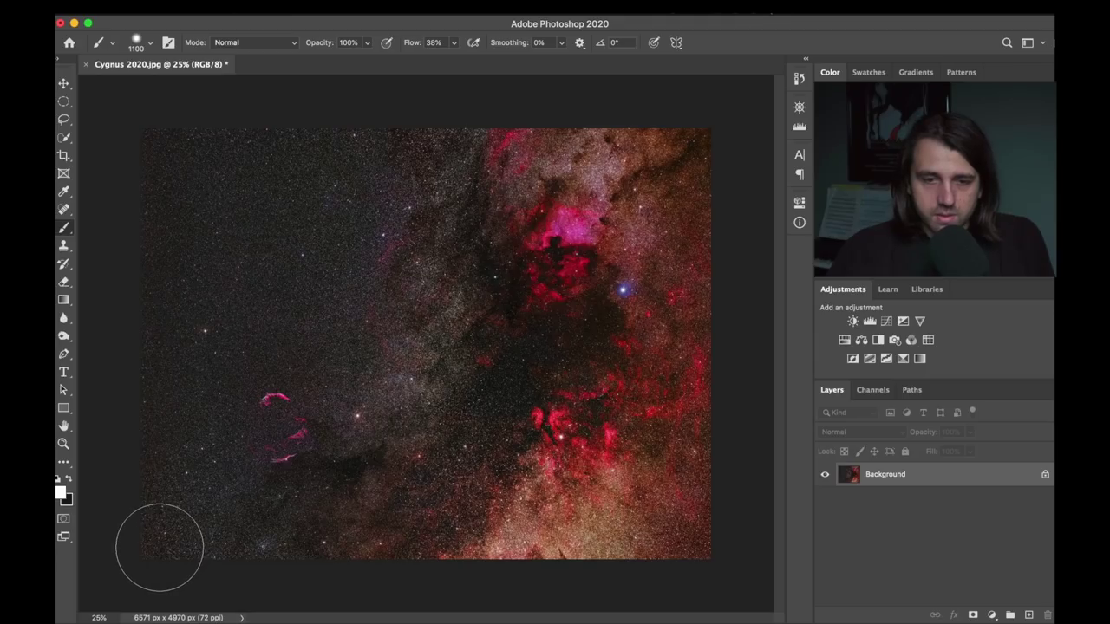
Demonstrate alternative Milky Way orientations with white brush bands across the image, corner to corner, steeper and vertical, undoing each one.
mouse_move(156, 532)
left_mouse_down()
mouse_move(326, 389)
mouse_move(713, 86)
left_mouse_up()
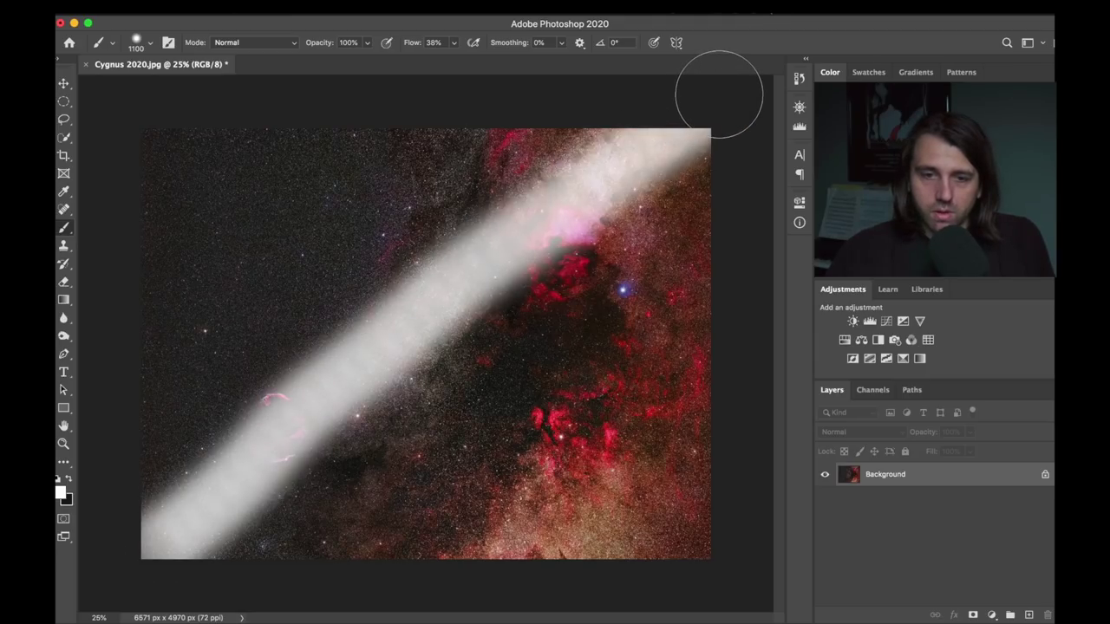
key("super+z")
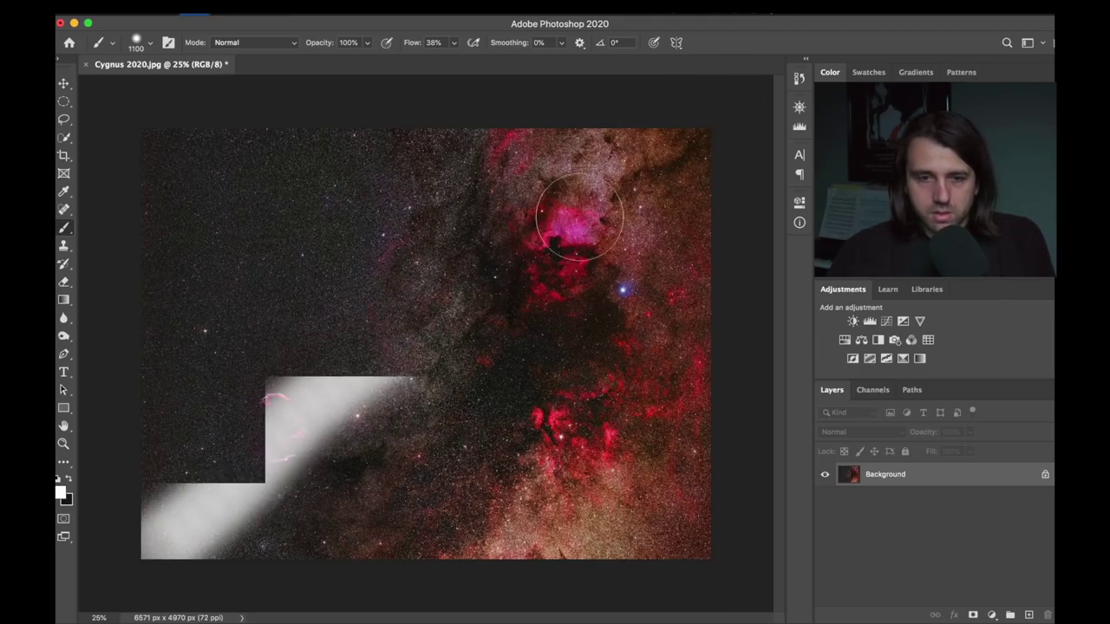
key("super+shift+z")
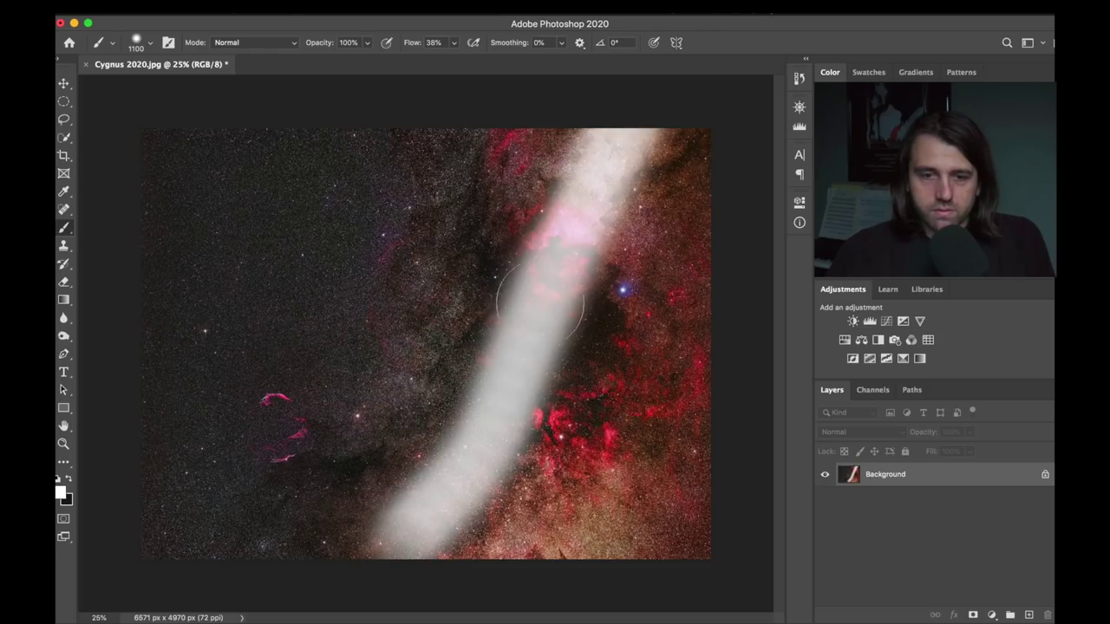
key("super+z")
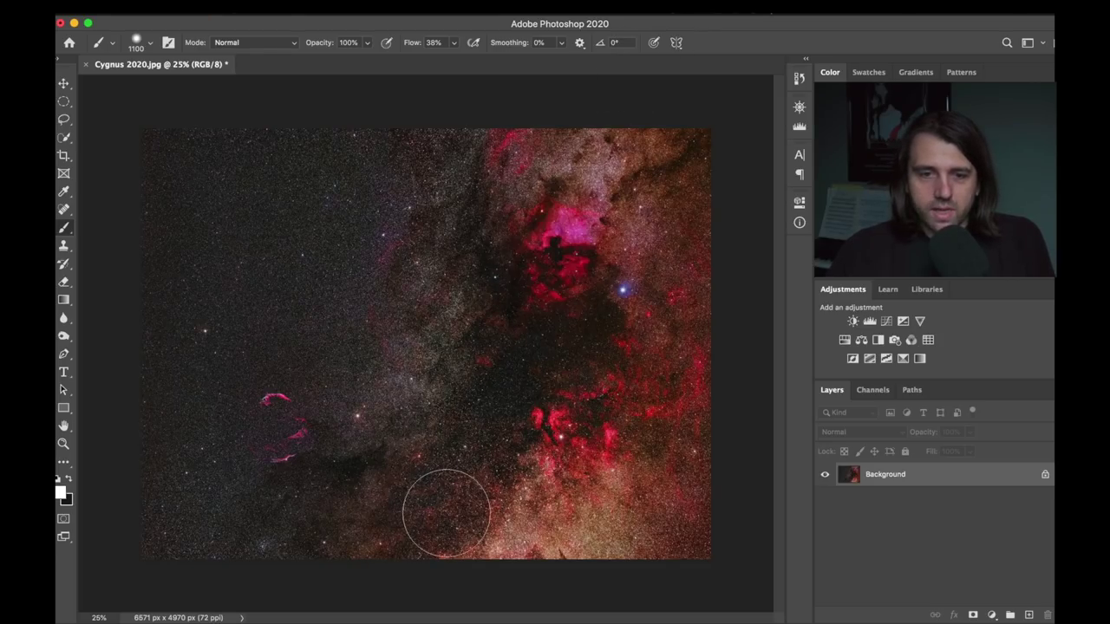
left_click_drag(445, 508, 442, 121)
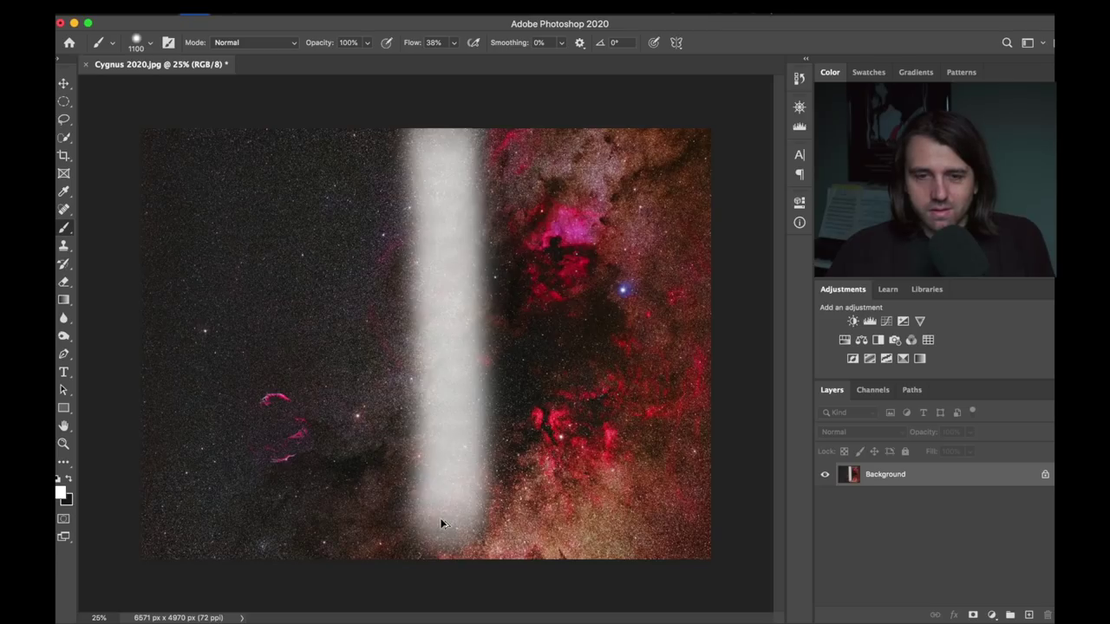
key("super+z")
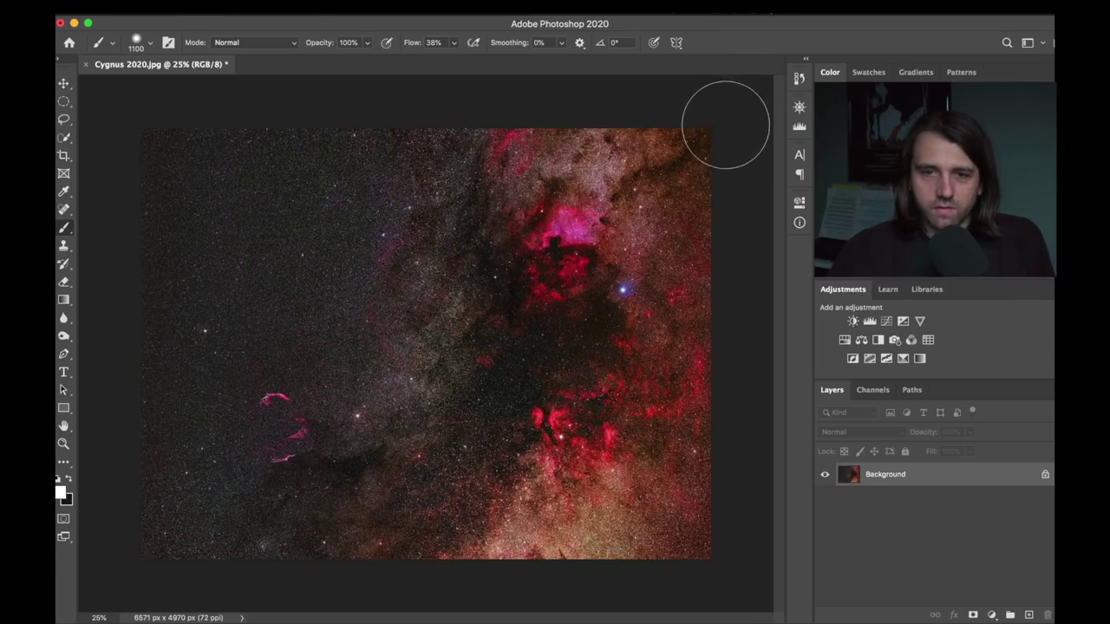
mouse_move(724, 124)
left_mouse_down()
mouse_move(543, 278)
mouse_move(174, 518)
left_mouse_up()
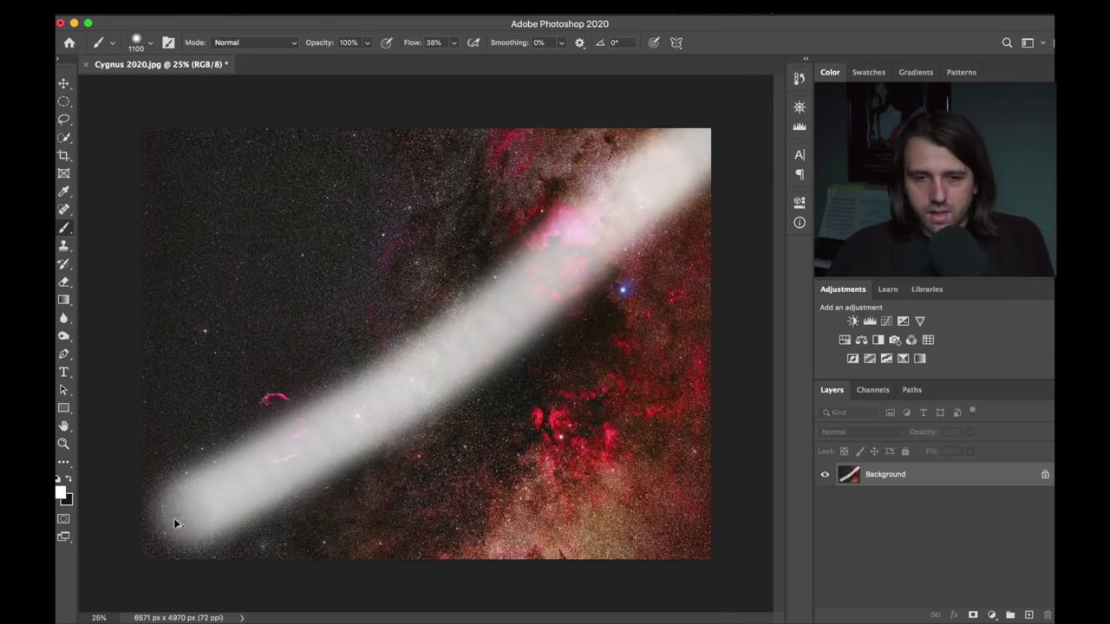
key("super+z")
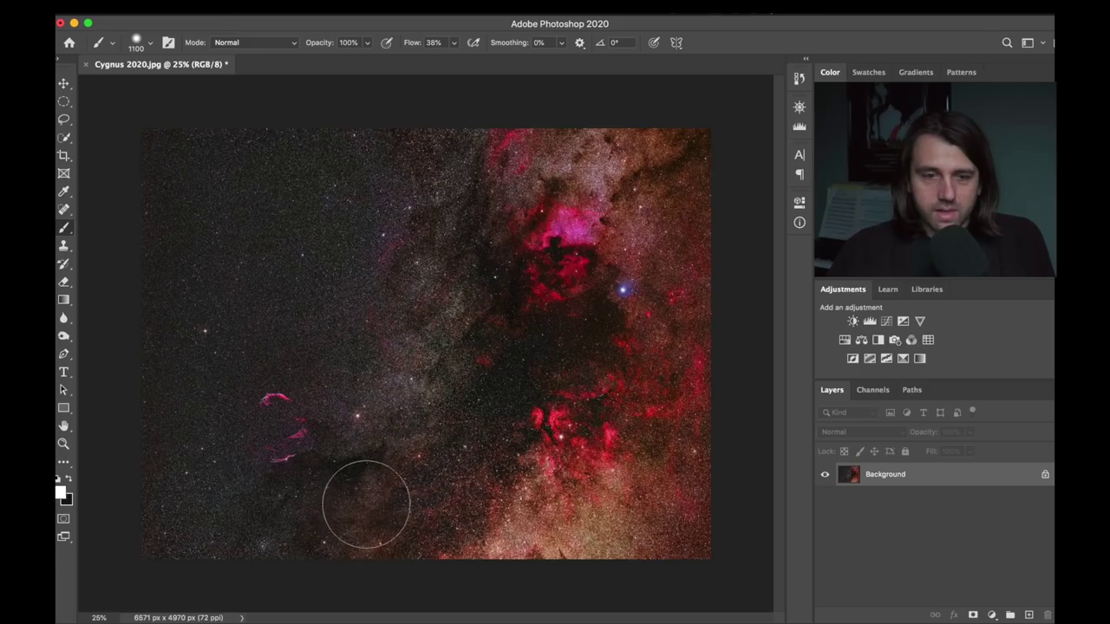
Brush a white band from below the pink nebula arc to the image's lower-left corner.
left_click_drag(366, 504, 136, 564)
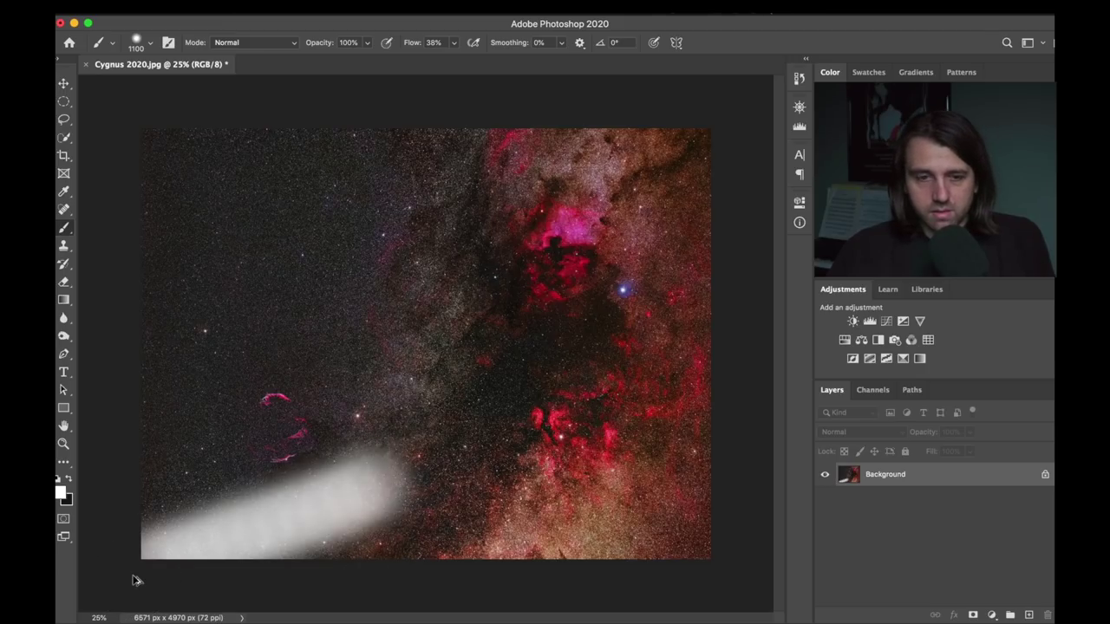
Undo the white brush stroke and crop a narrow strip off the left edge of the Cygnus image.
key("super+z")
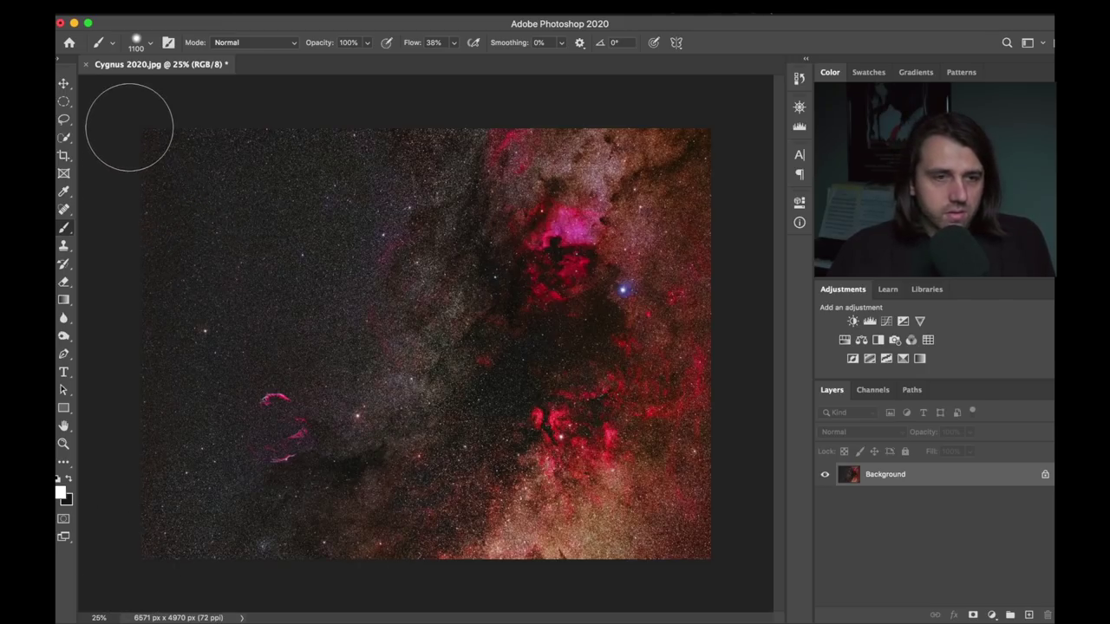
left_click(64, 157)
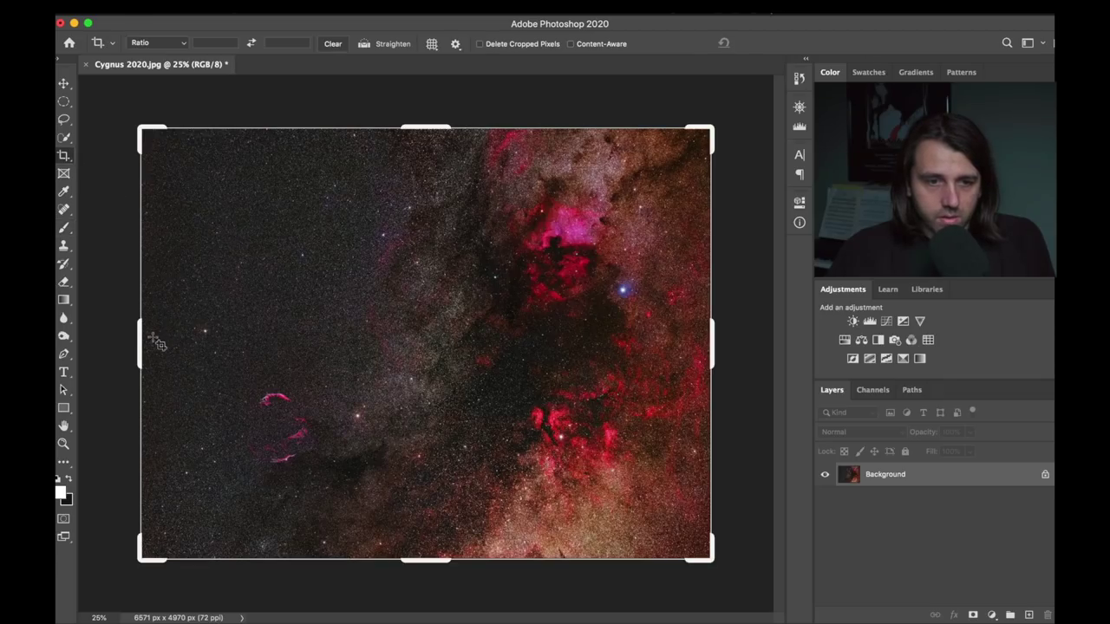
left_click_drag(135, 342, 175, 350)
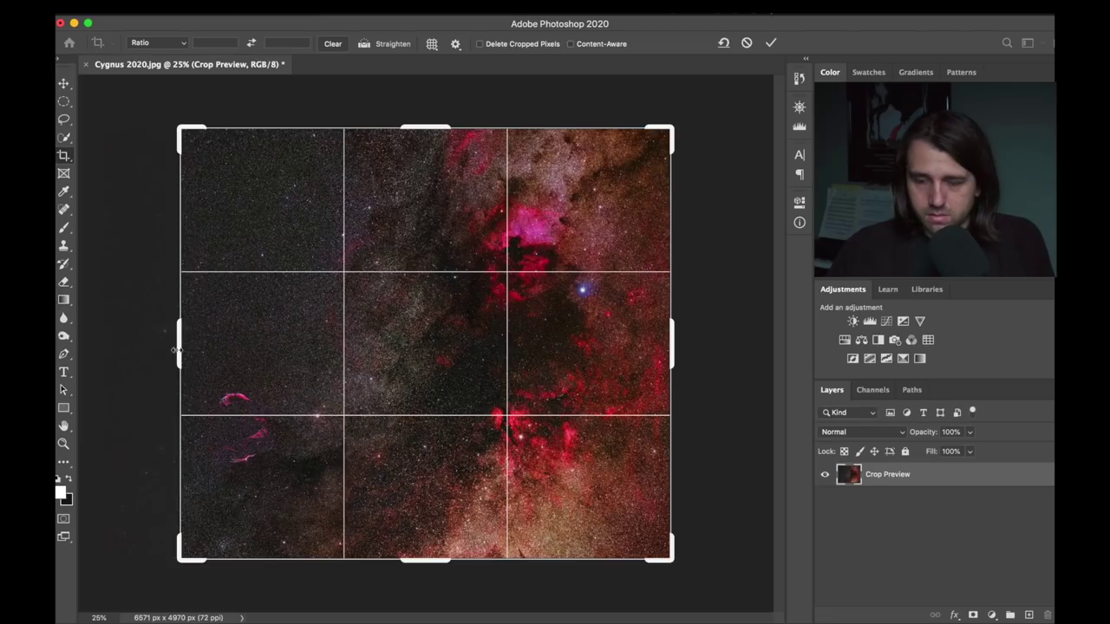
key("Return")
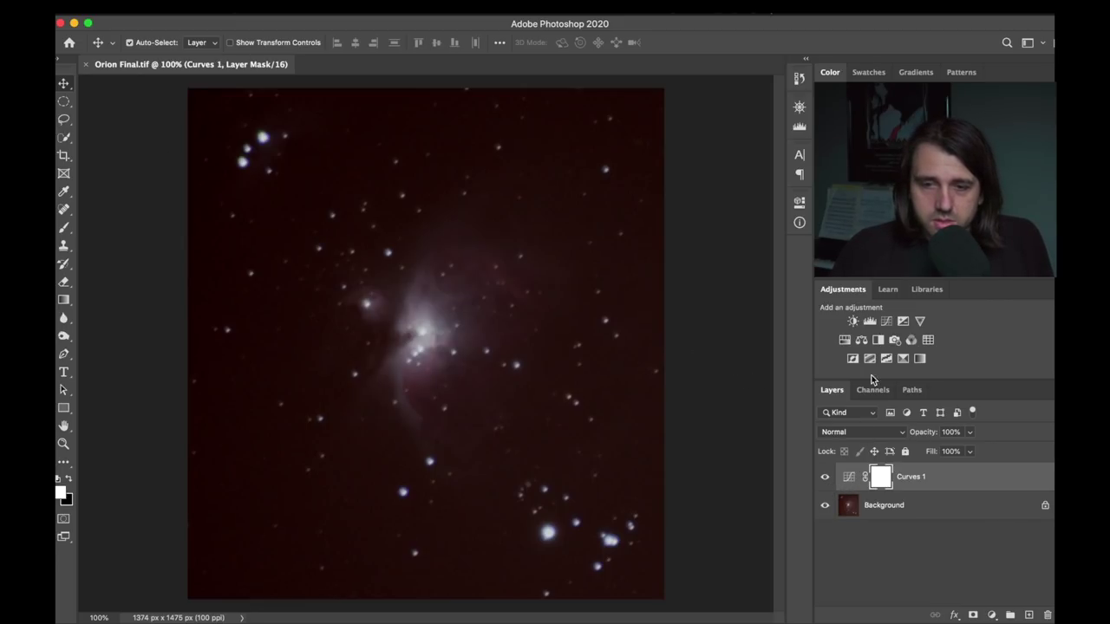
Add another Curves adjustment to the Orion image with the midtones raised strongly, and toggle its visibility to compare.
left_click(889, 325)
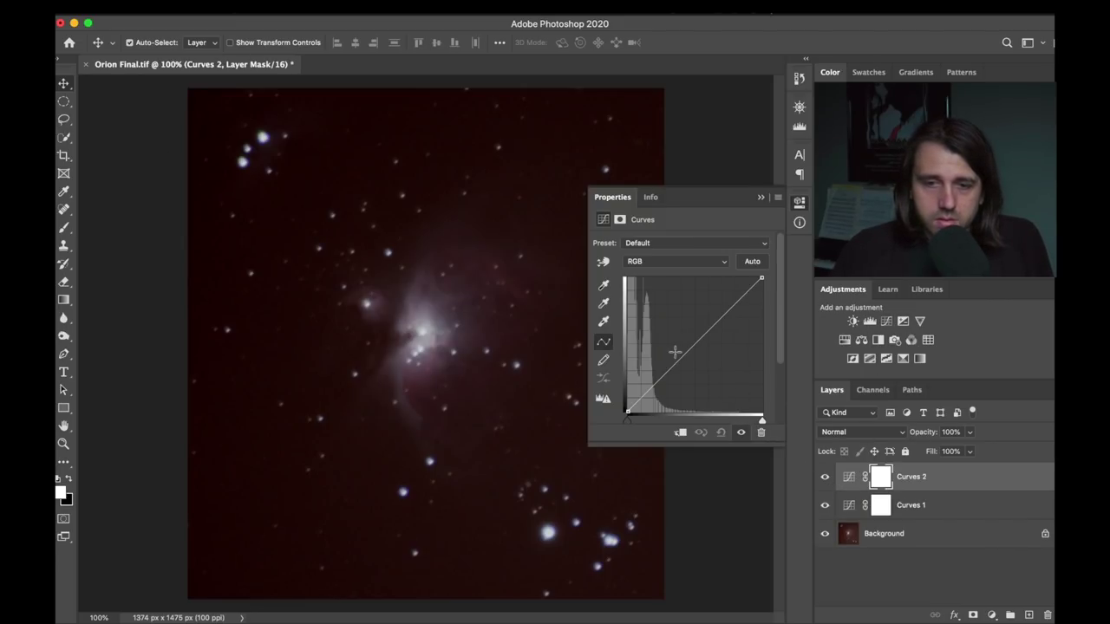
left_click_drag(675, 363, 673, 326)
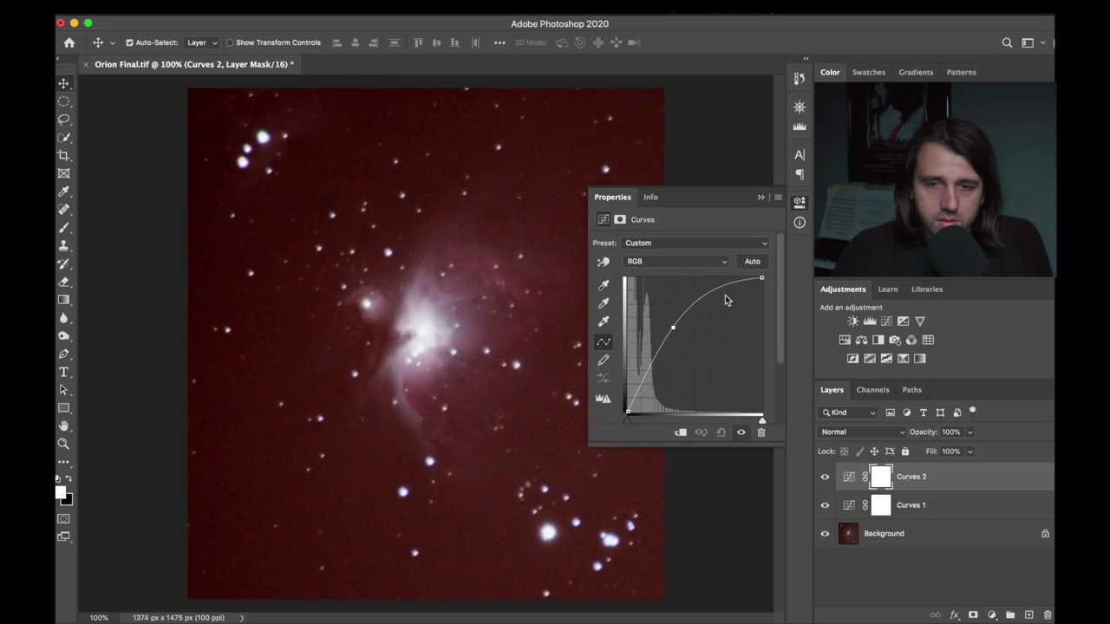
left_click(803, 202)
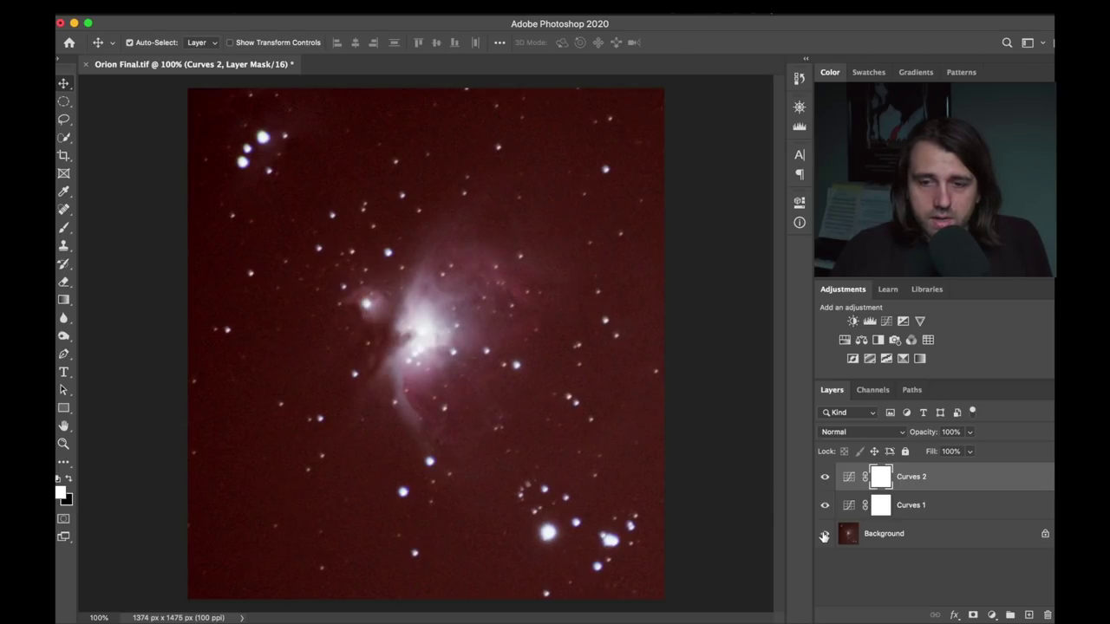
left_click(825, 477)
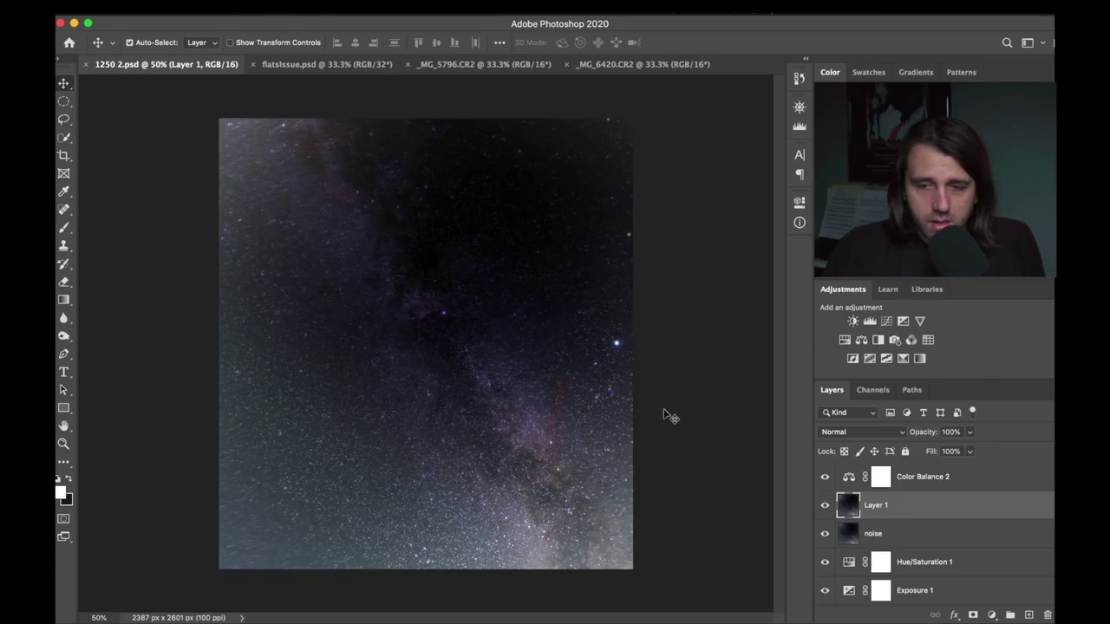
Hide and reshow Layer 1 in the Milky Way image to compare it with the noise layer beneath.
left_click(824, 504)
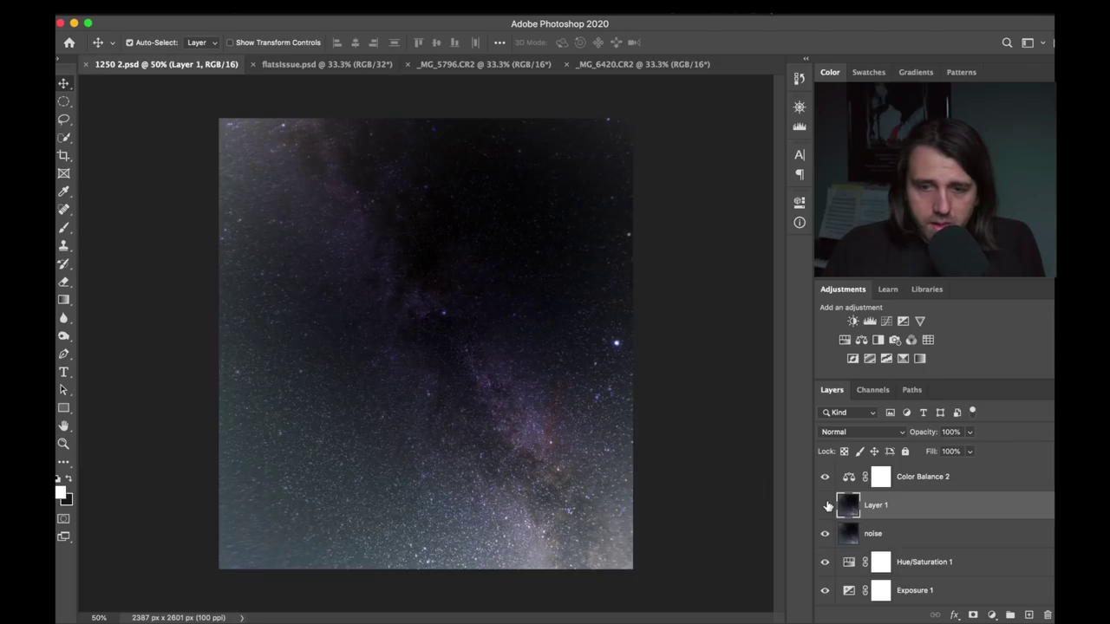
left_click(825, 505)
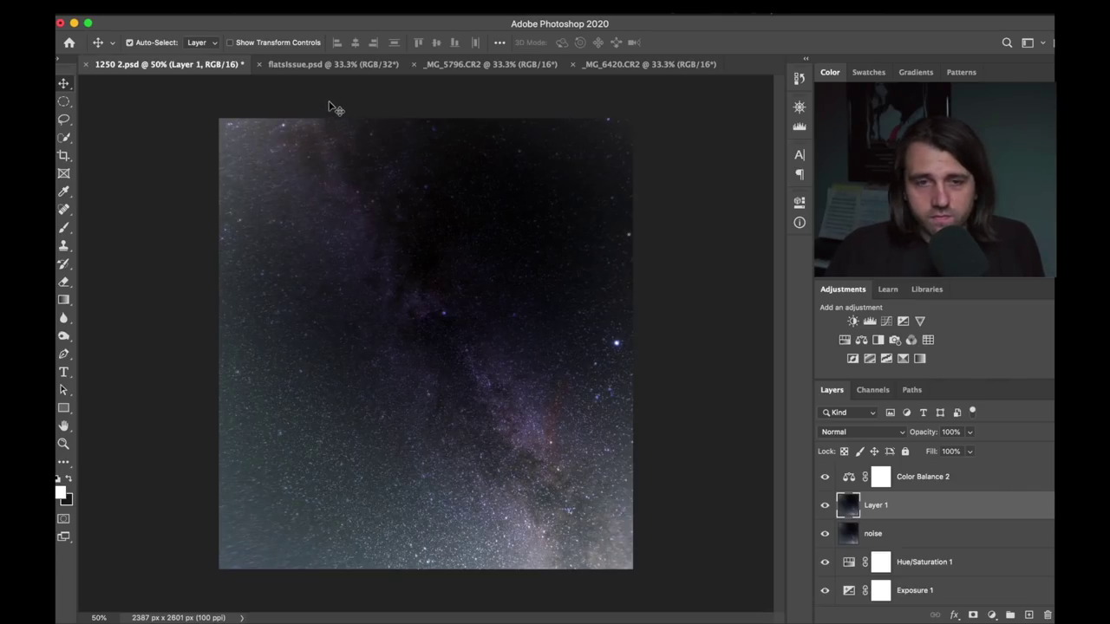
In flatsIssue.psd, add a Curves adjustment that lifts the midtones, with a second curve point holding the shadows lower.
left_click(333, 73)
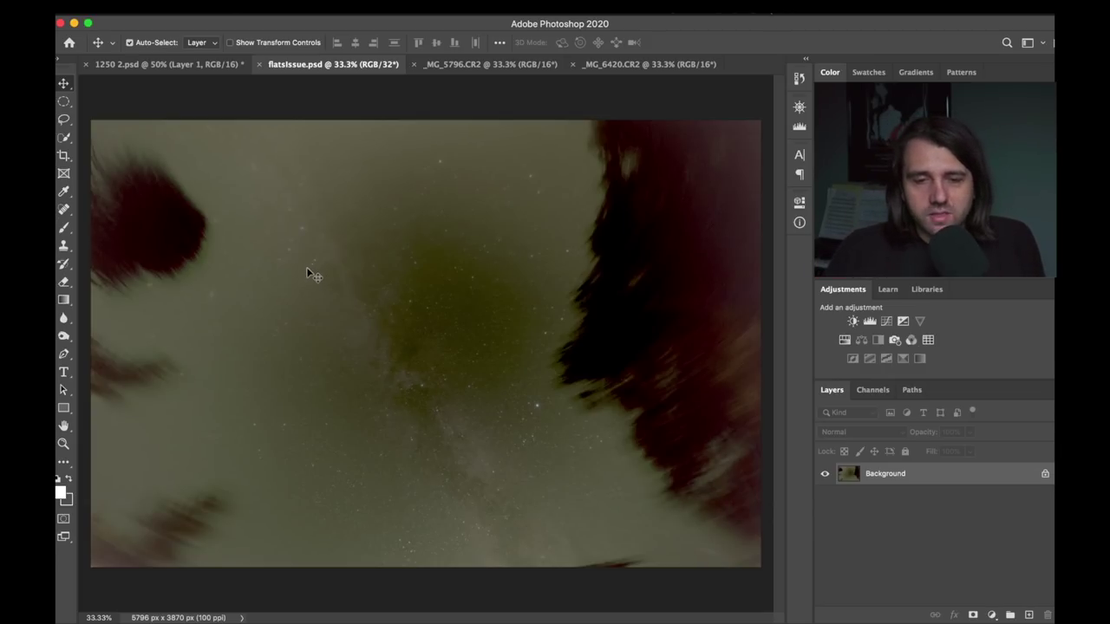
left_click(884, 320)
left_click_drag(696, 344, 682, 326)
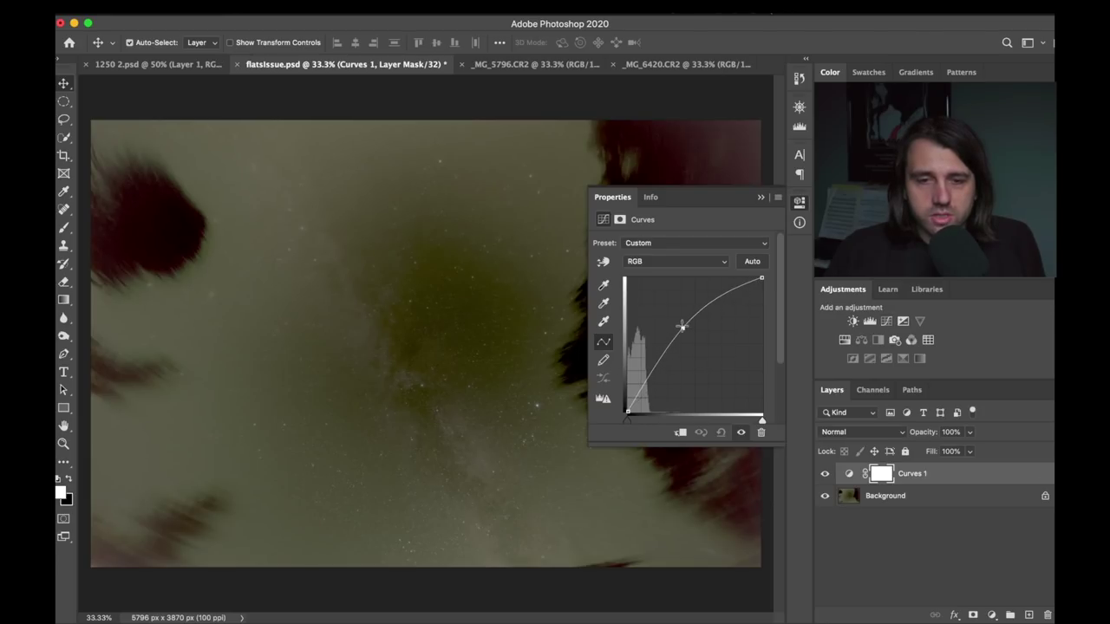
left_click_drag(653, 370, 654, 376)
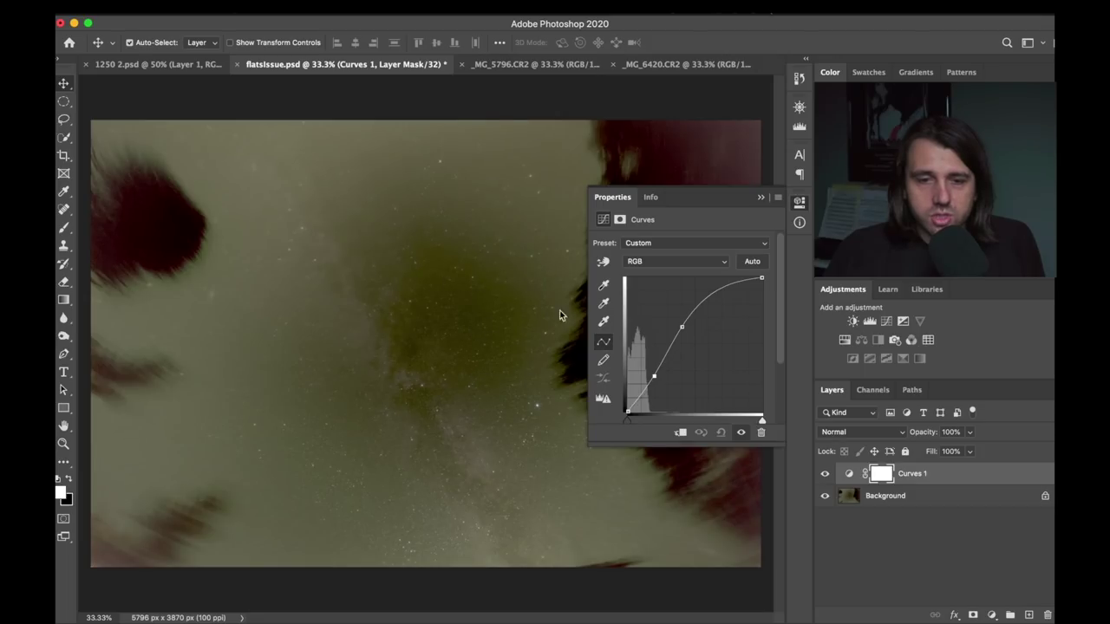
left_click(795, 203)
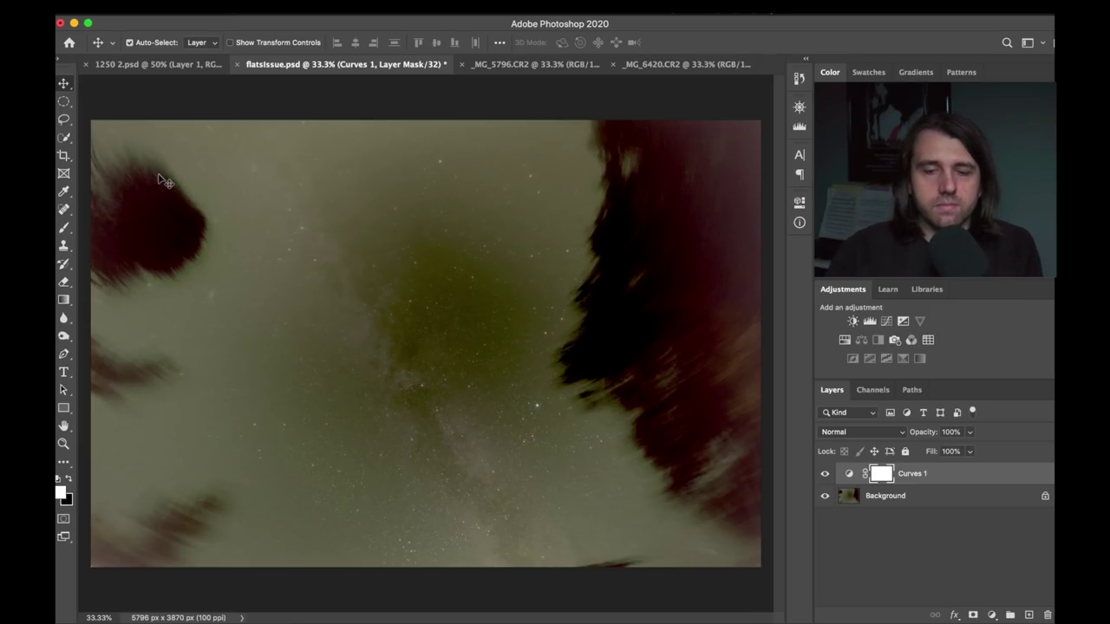
Examine the stars and uneven background in flatsIssue.psd at 100% and in full view.
key("super+equal")
key("super+equal")
key("super+equal")
key("super+equal")
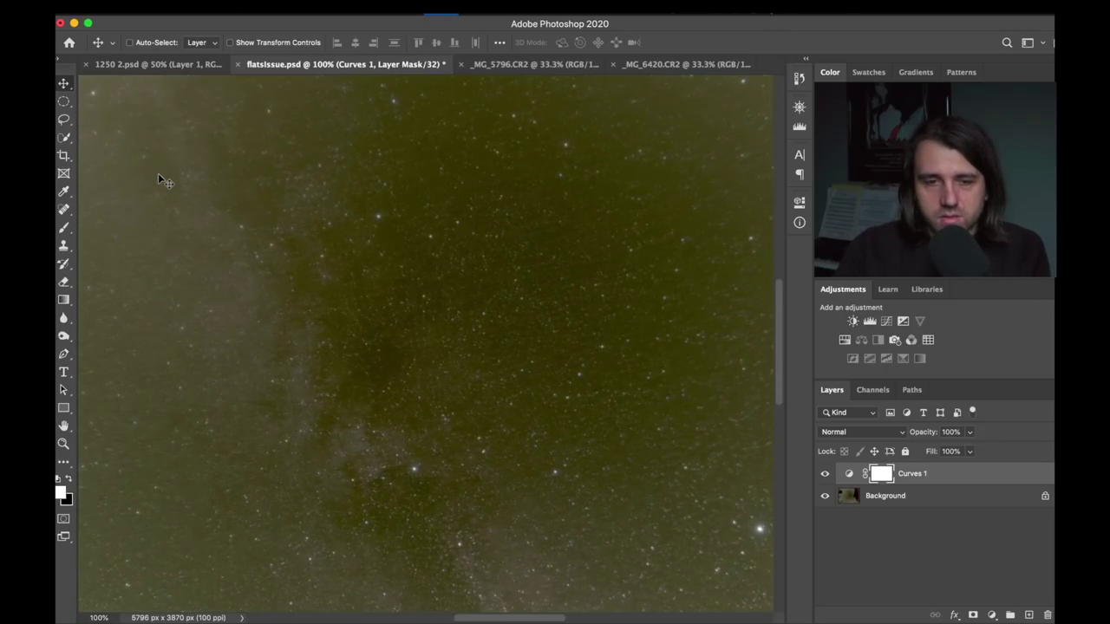
key("super+minus")
key("super+minus")
key("super+minus")
key("super+minus")
key("super+minus")
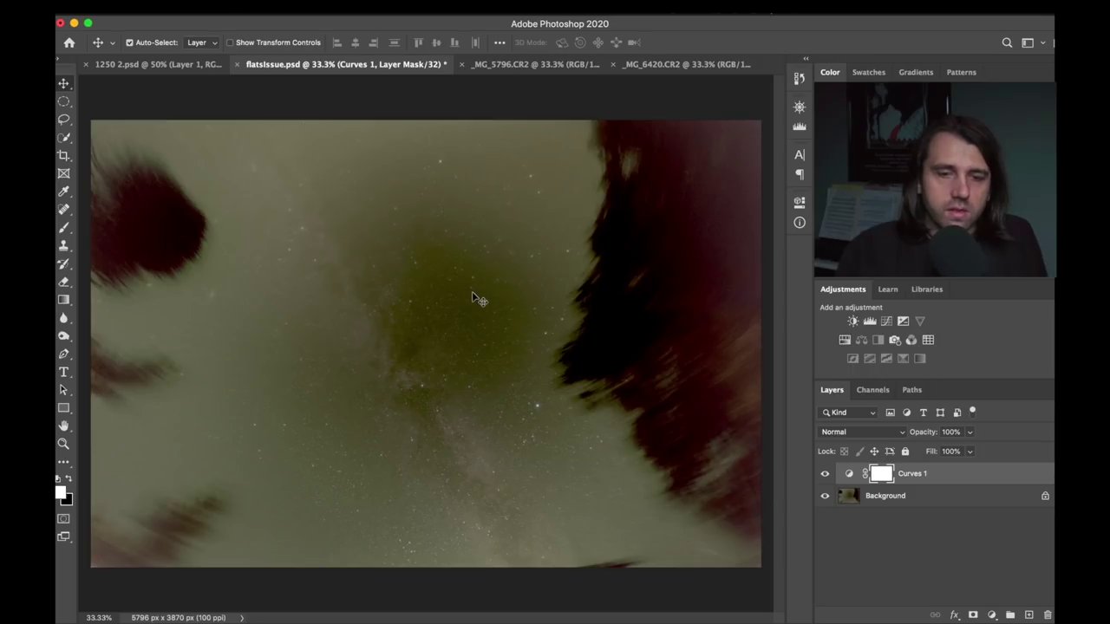
Compare the raw sky frame _MG_5796.CR2 and the flat frame _MG_6420.CR2 with the stacked flatsIssue.psd and 1250 2.psd.
key("ctrl+Tab")
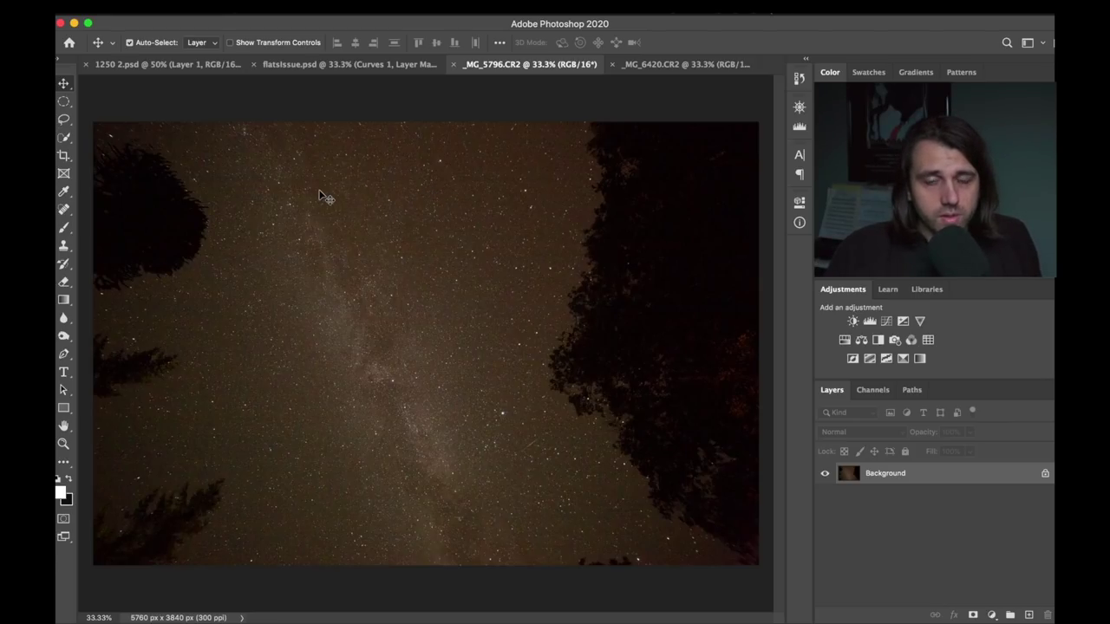
left_click(658, 68)
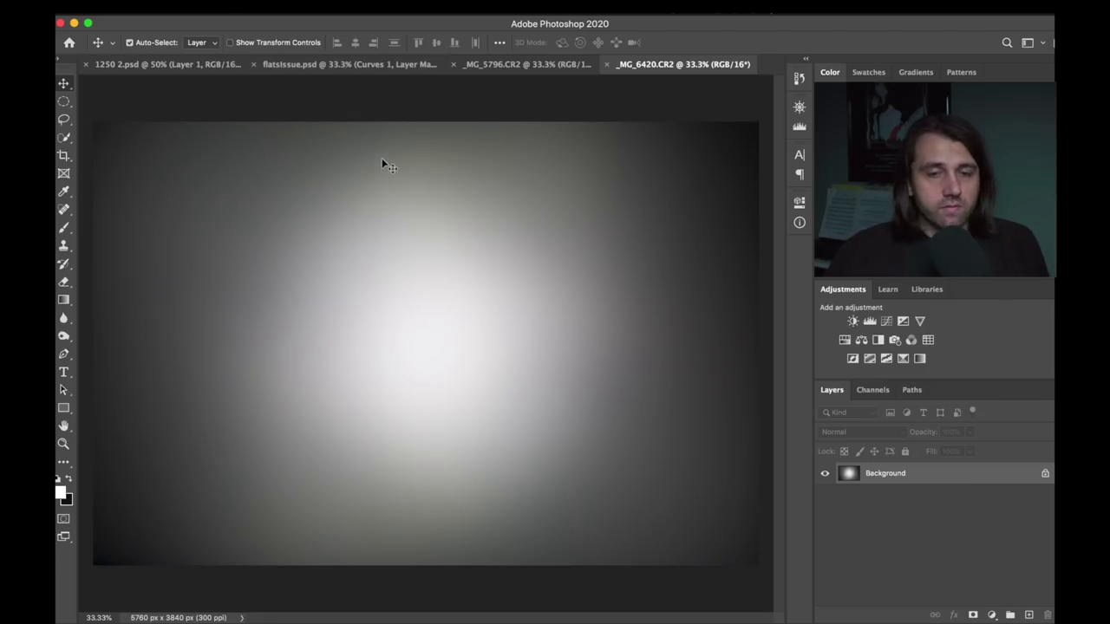
left_click(361, 68)
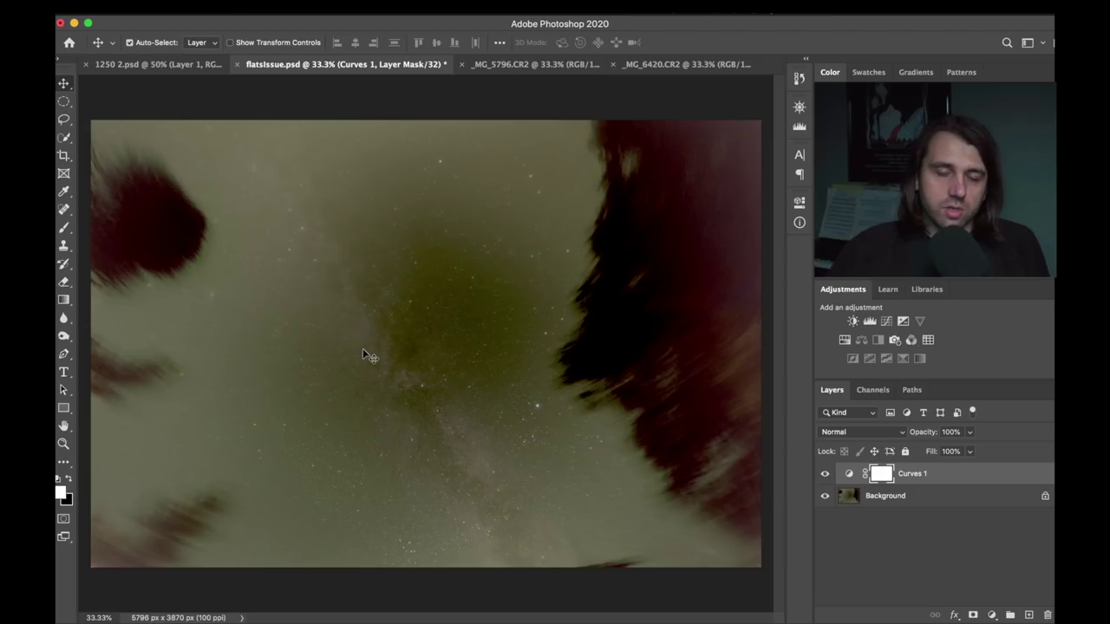
left_click(544, 67)
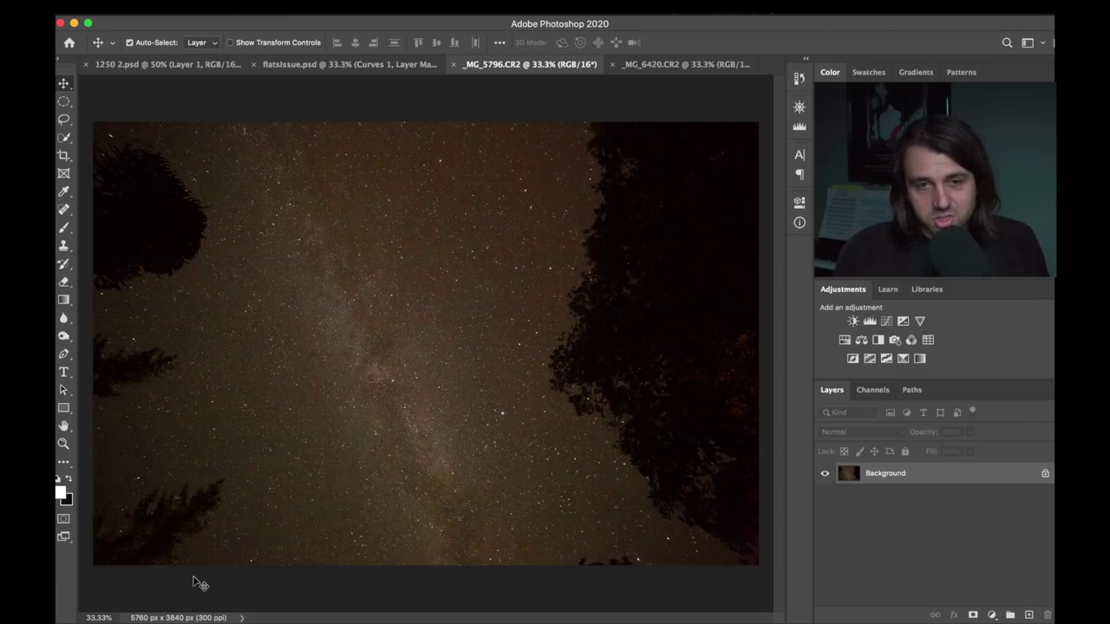
left_click(671, 62)
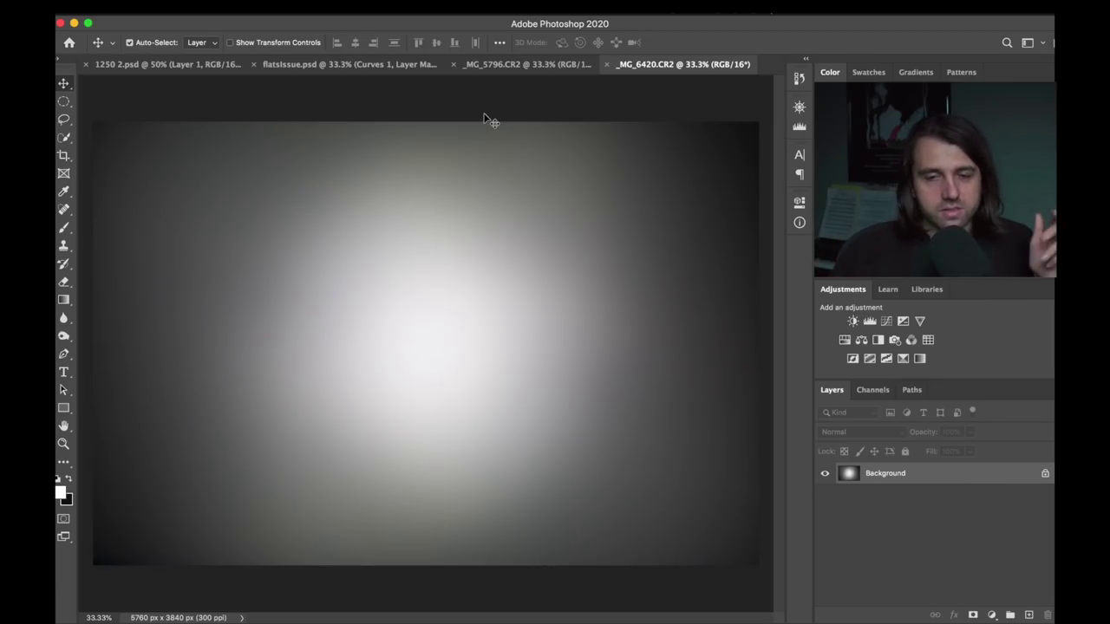
left_click(491, 66)
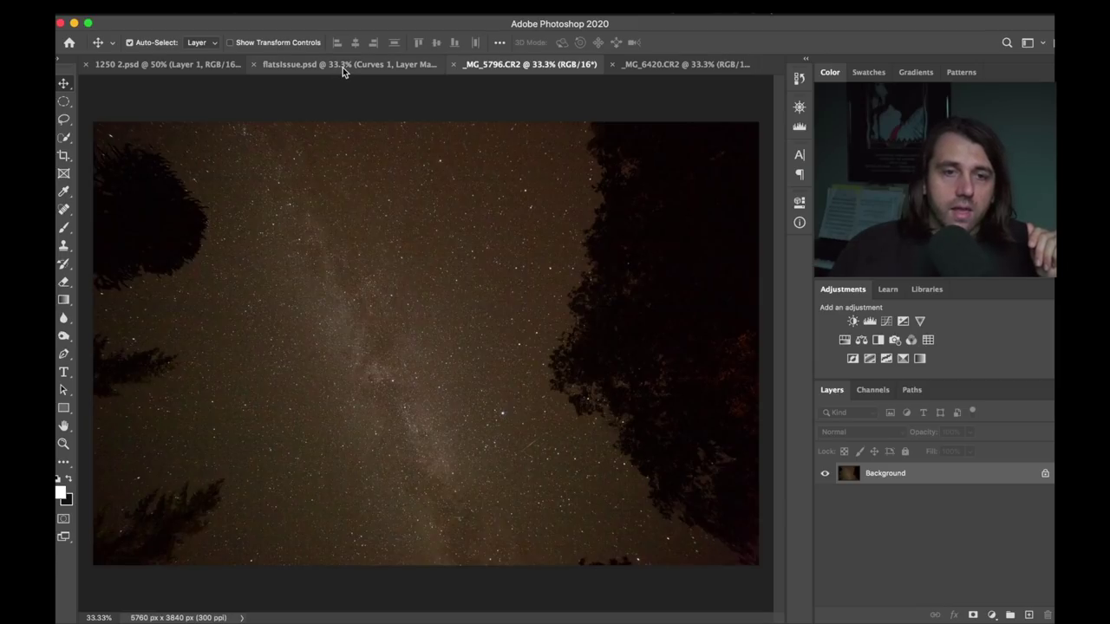
left_click(291, 65)
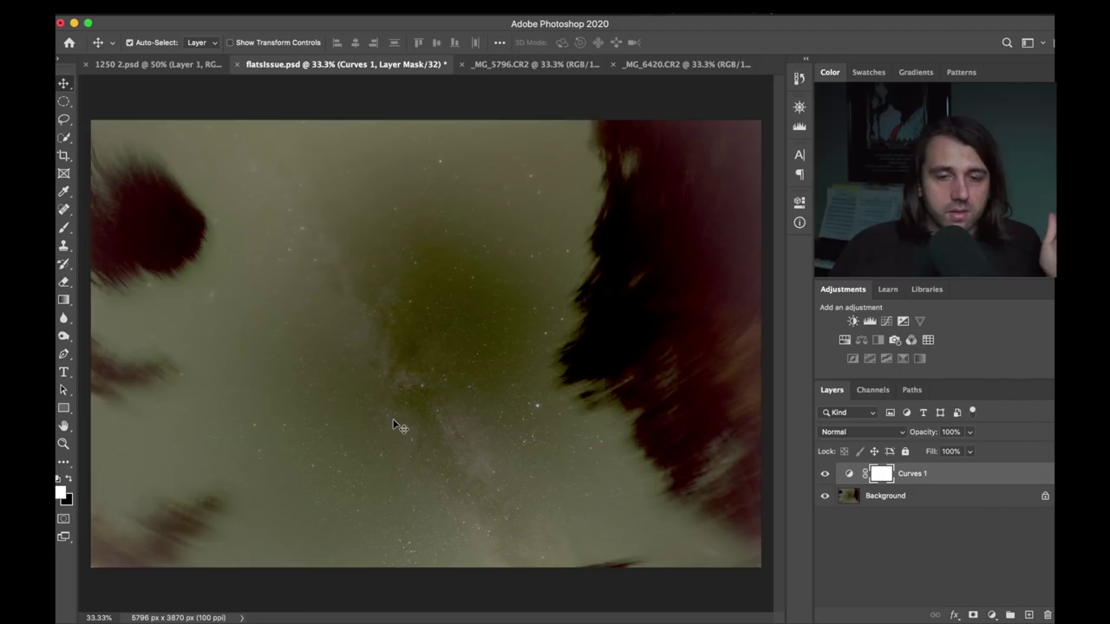
left_click(156, 65)
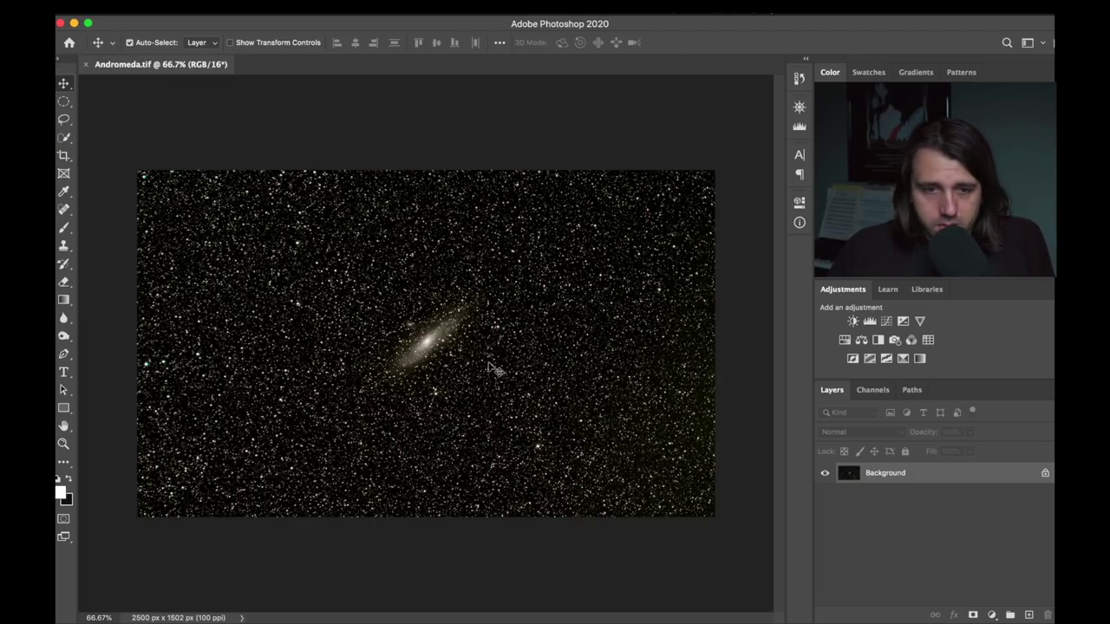
Examine the core and dust lanes of the galaxy in Andromeda.tif at magnifications up to 500%.
key("super+equal")
key("super+equal")
key("super+equal")
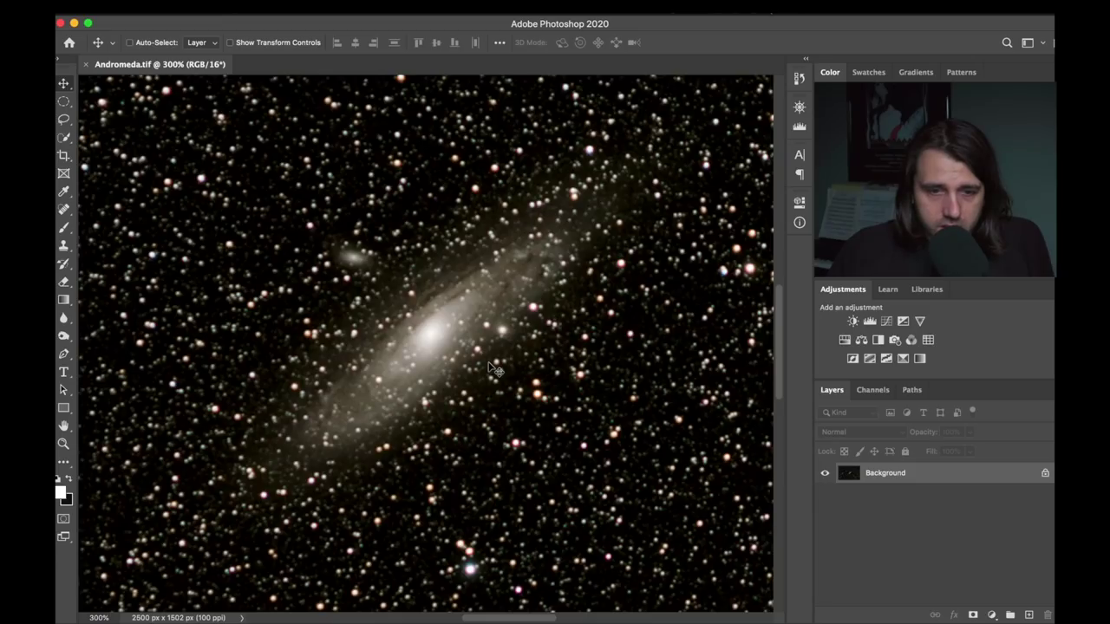
key("super+equal")
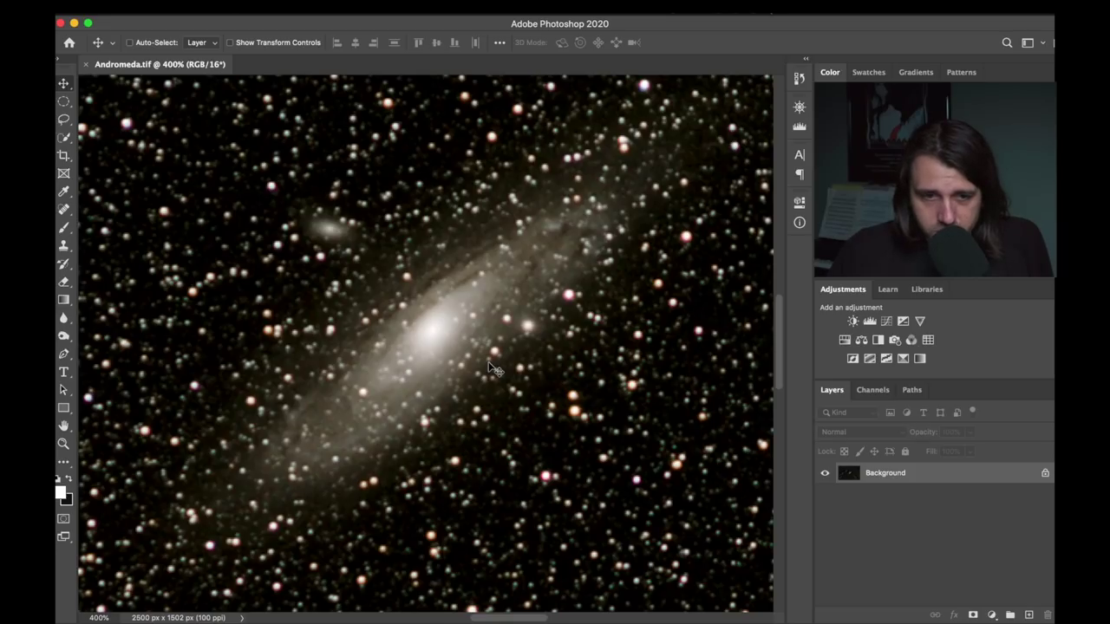
key("super+minus")
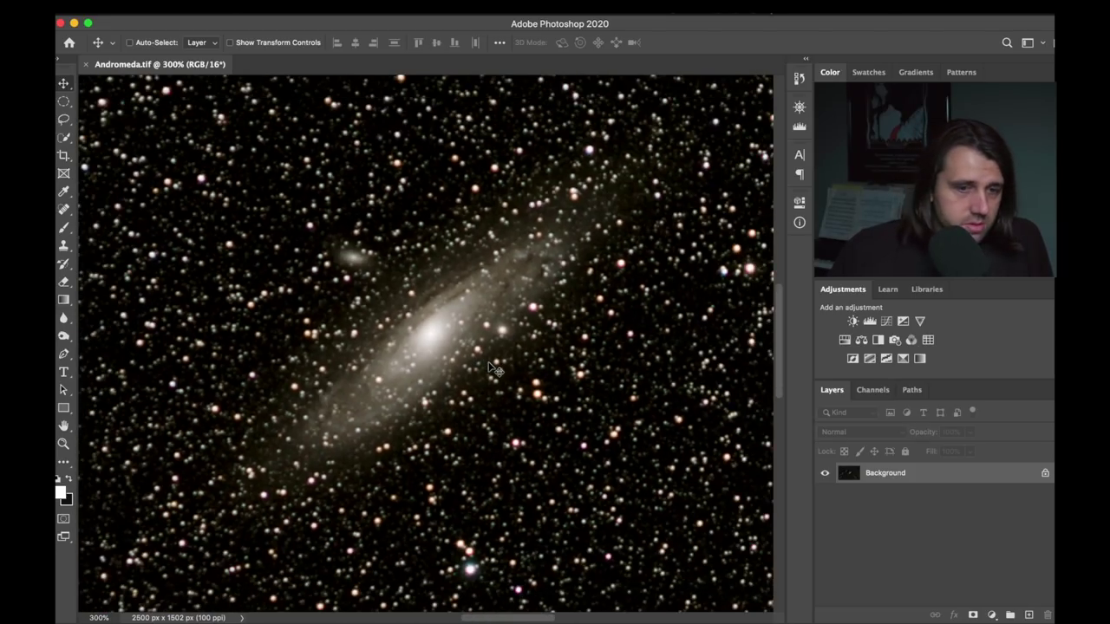
key("super+plus")
key("super+plus")
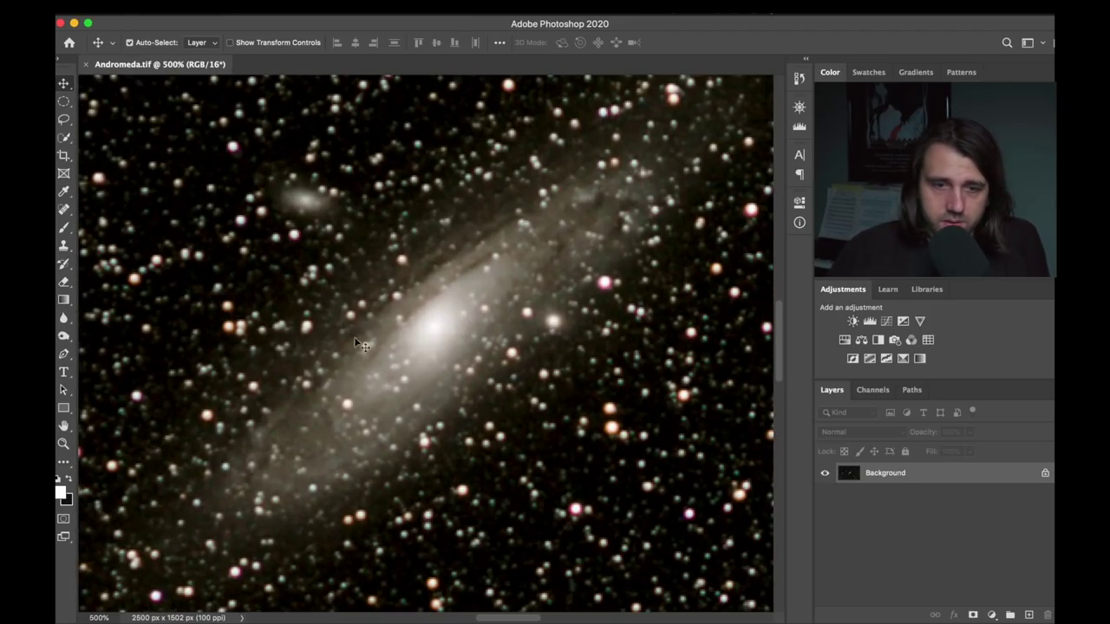
Examine the star field around the Andromeda galaxy, comparing the full frame with closer views at 200%.
key("super+1")
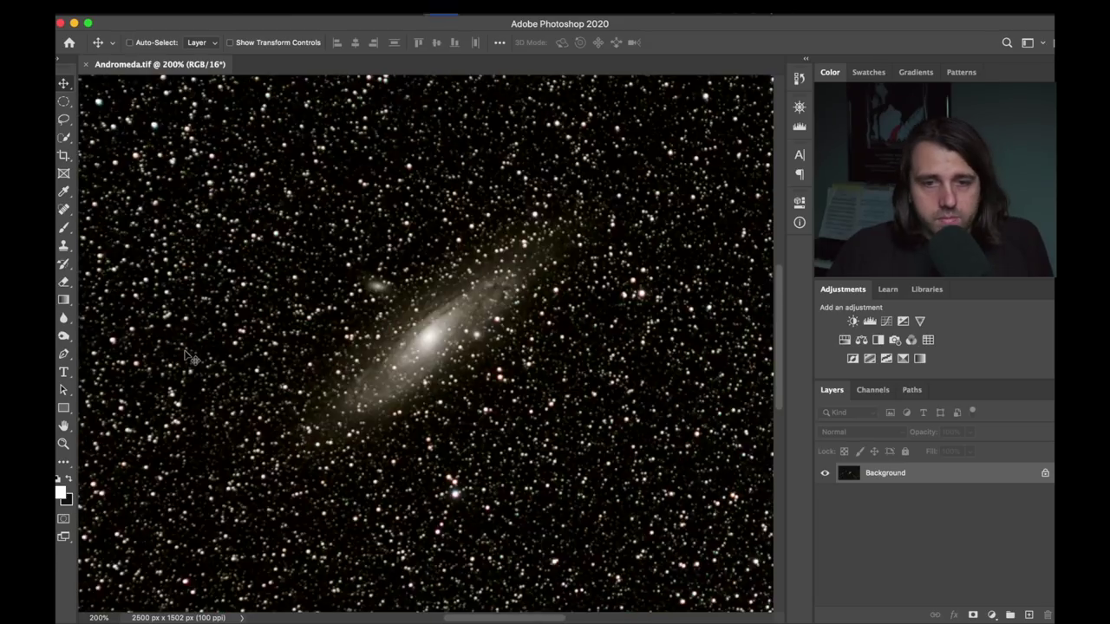
key("super+minus")
key("super+plus")
key("super+minus")
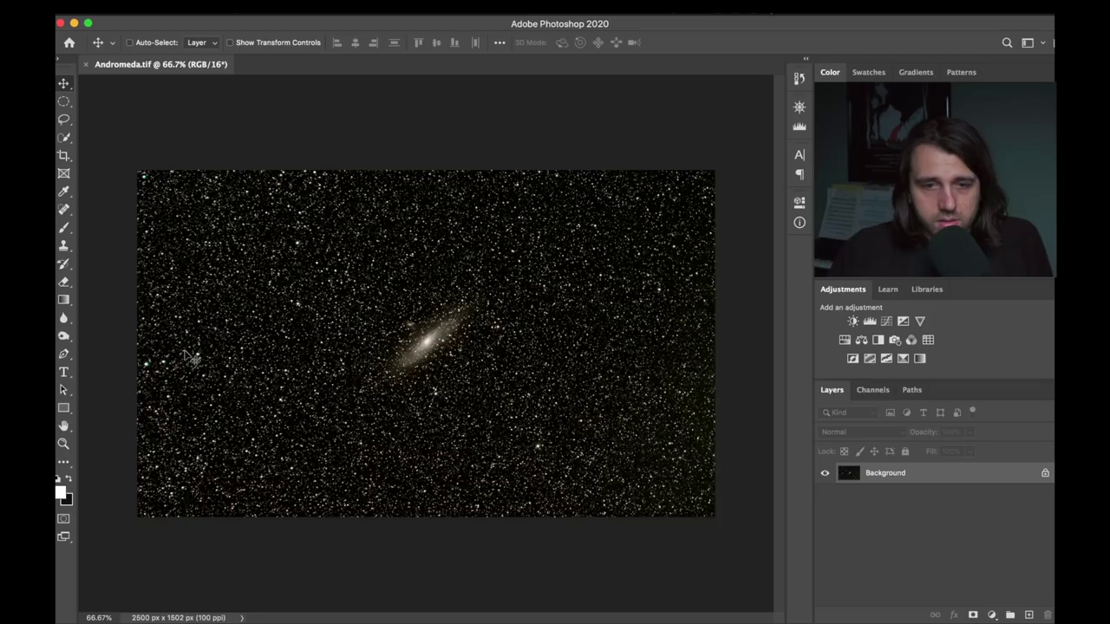
key("super+minus")
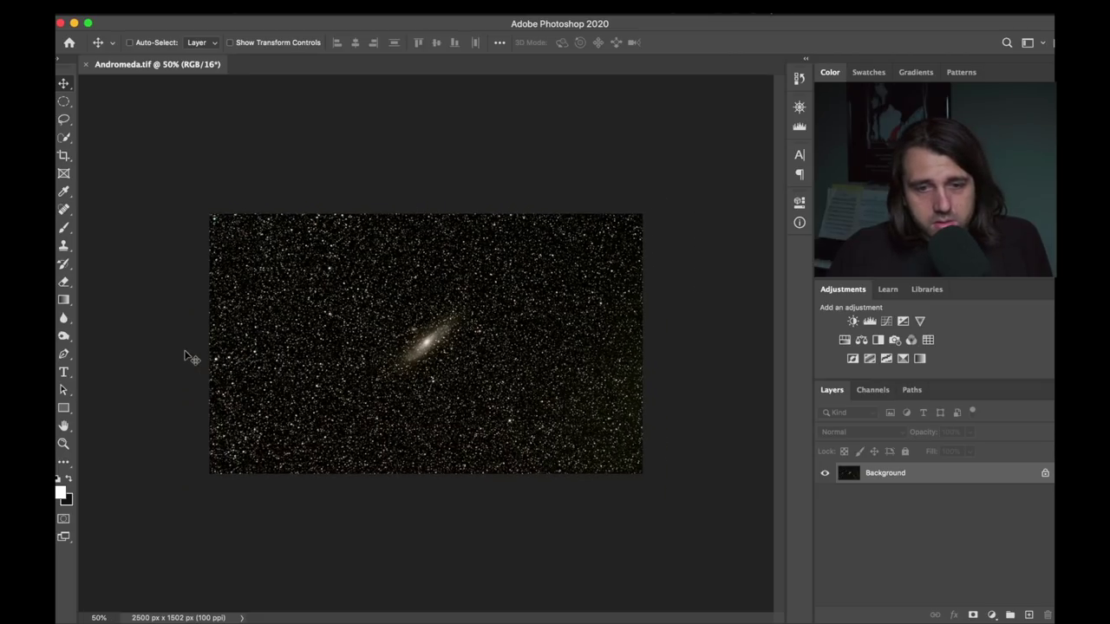
key("super+plus")
key("super+plus")
key("super+plus")
key("super+minus")
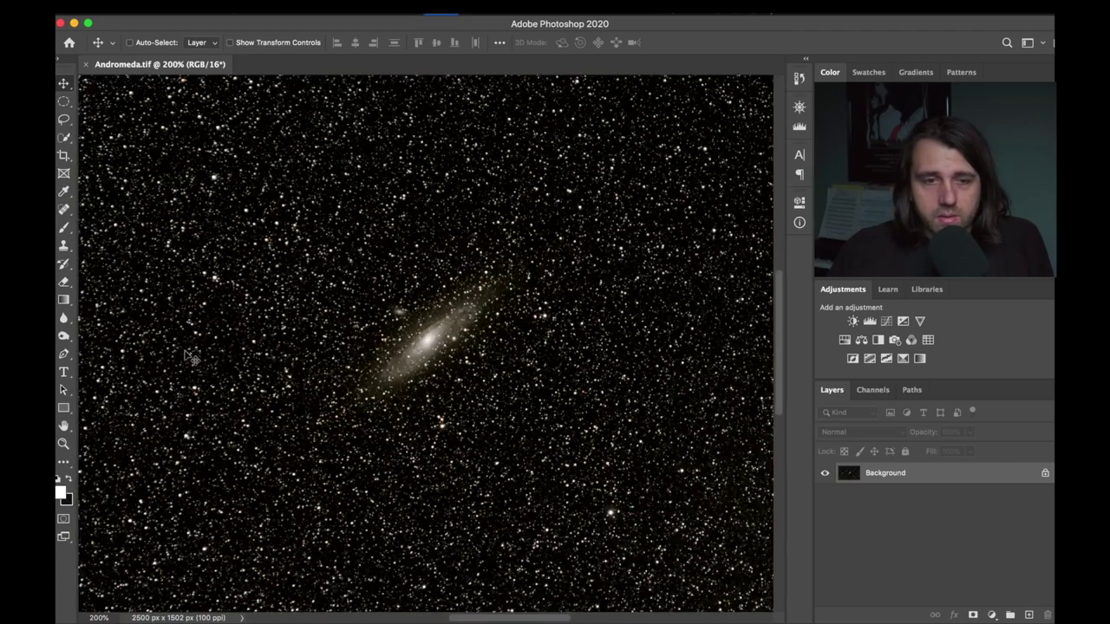
key("super+minus")
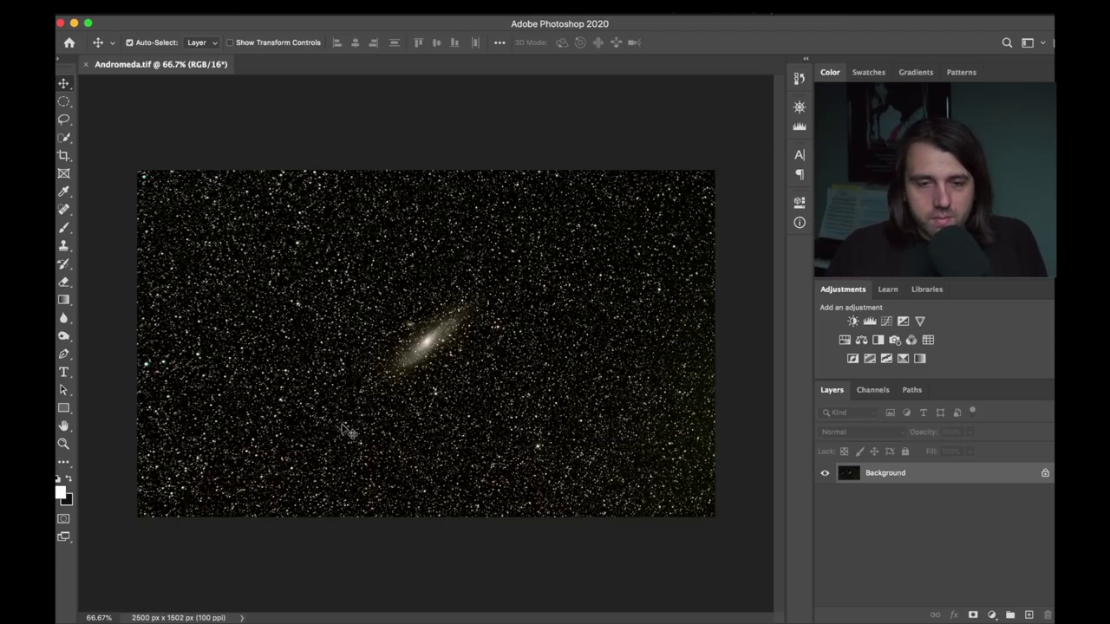
key("ctrl+plus")
key("ctrl+plus")
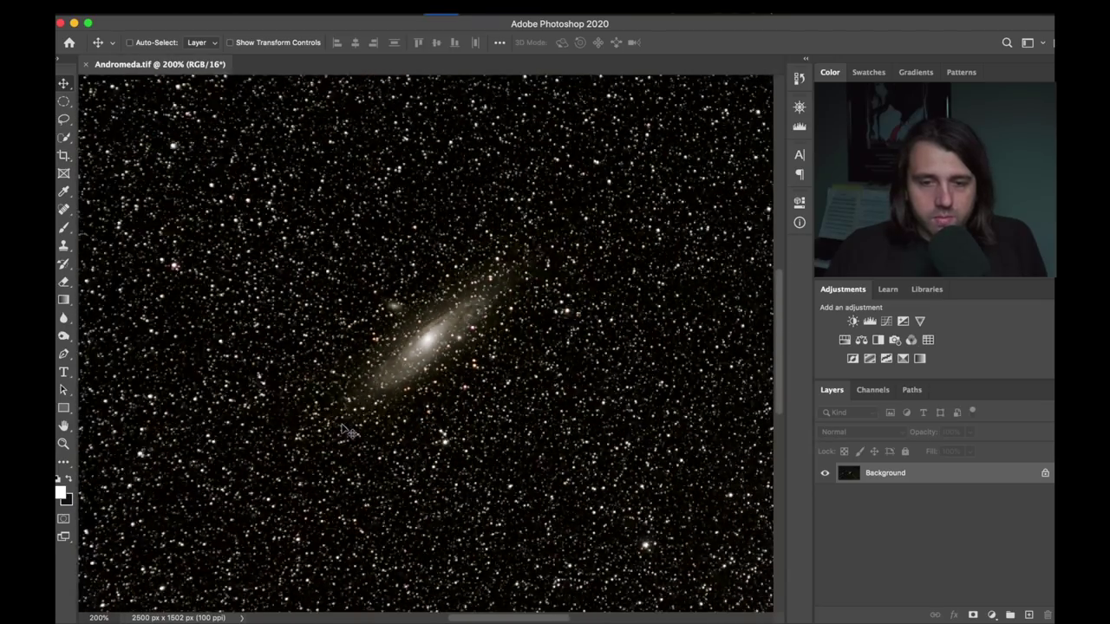
key("ctrl+minus")
key("ctrl+minus")
key("ctrl+plus")
key("ctrl+minus")
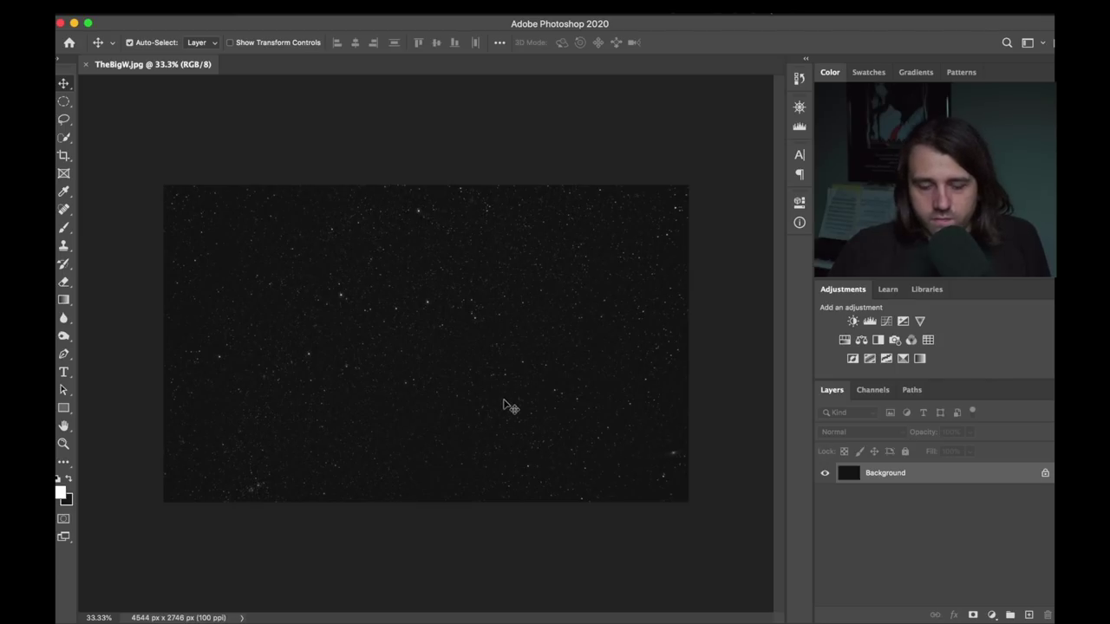
Examine the star field in TheBigW.jpg, comparing a 300% close-up with the wider view at 50%.
scroll(509, 406, "up", 10)
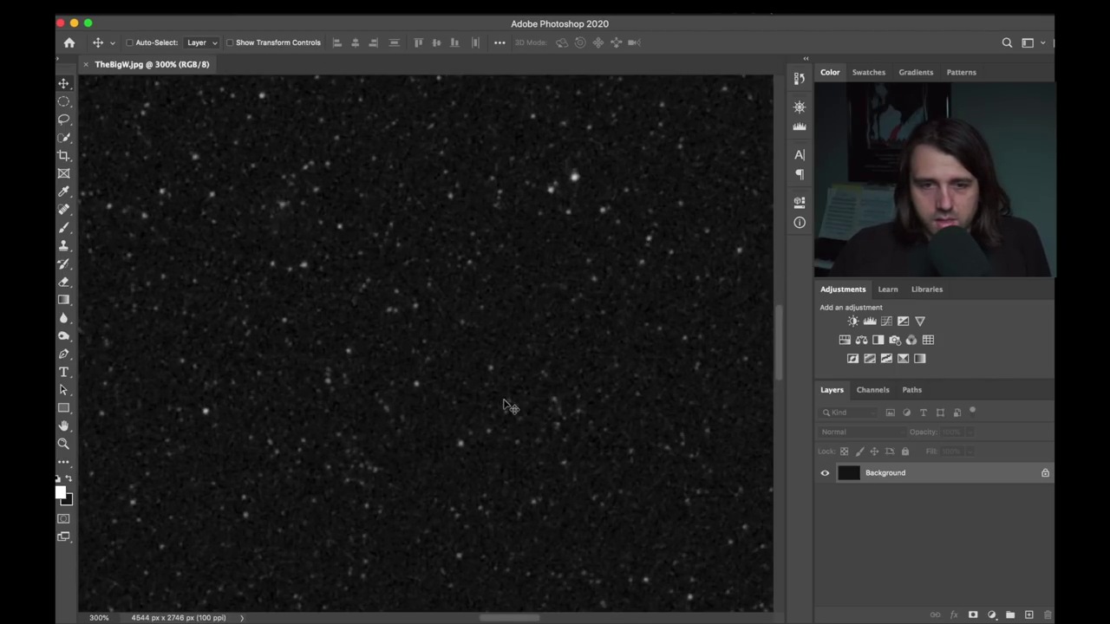
scroll(509, 405, "down", 10)
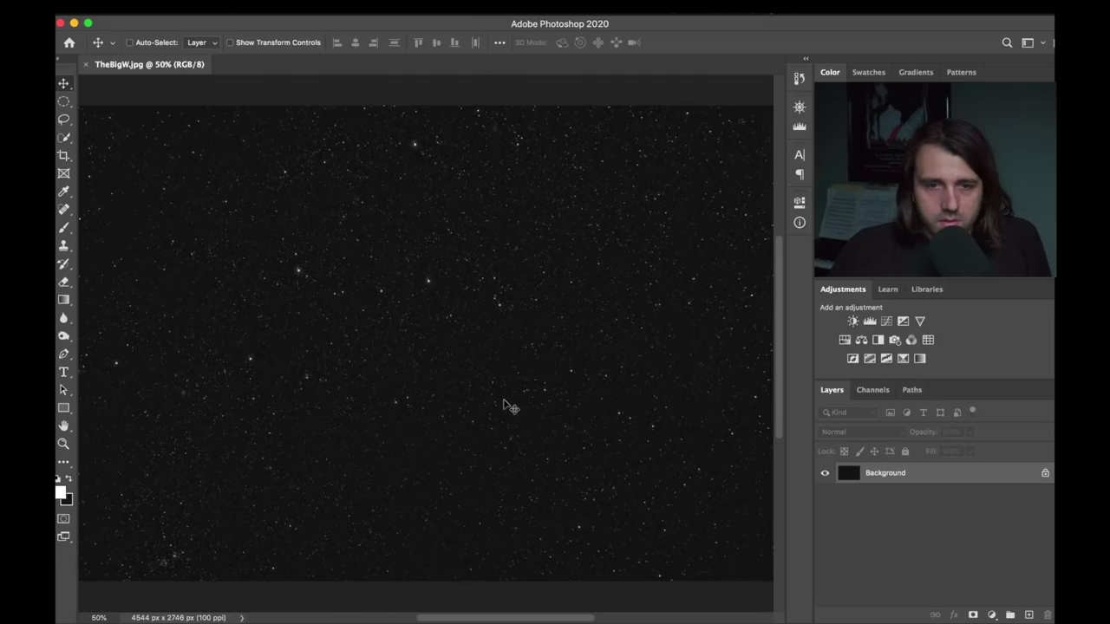
scroll(509, 405, "up", 3)
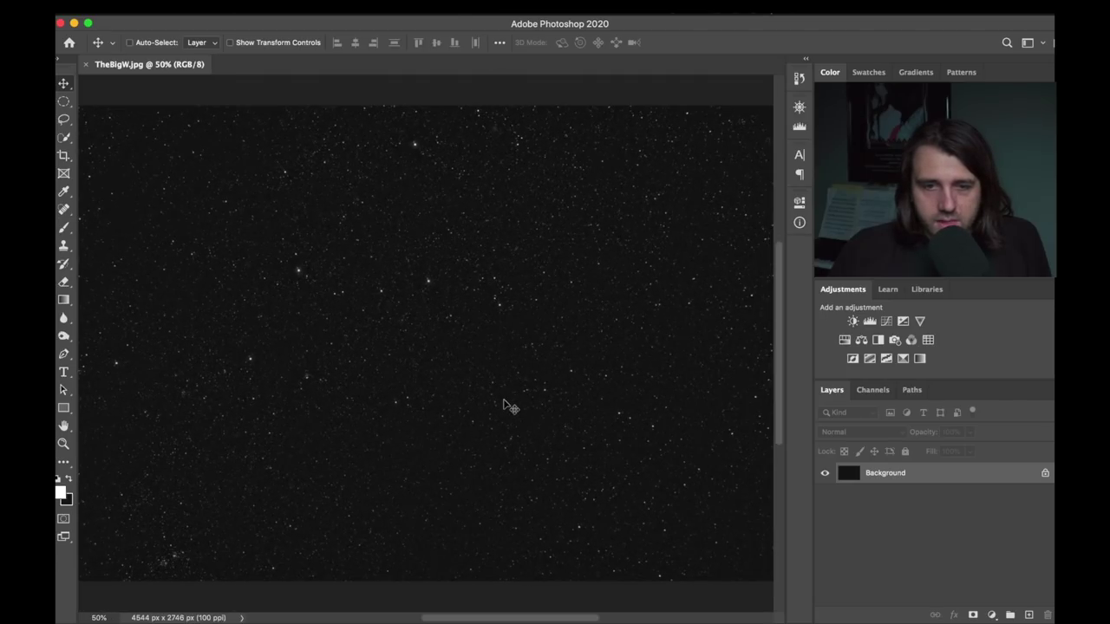
scroll(509, 406, "down", 3)
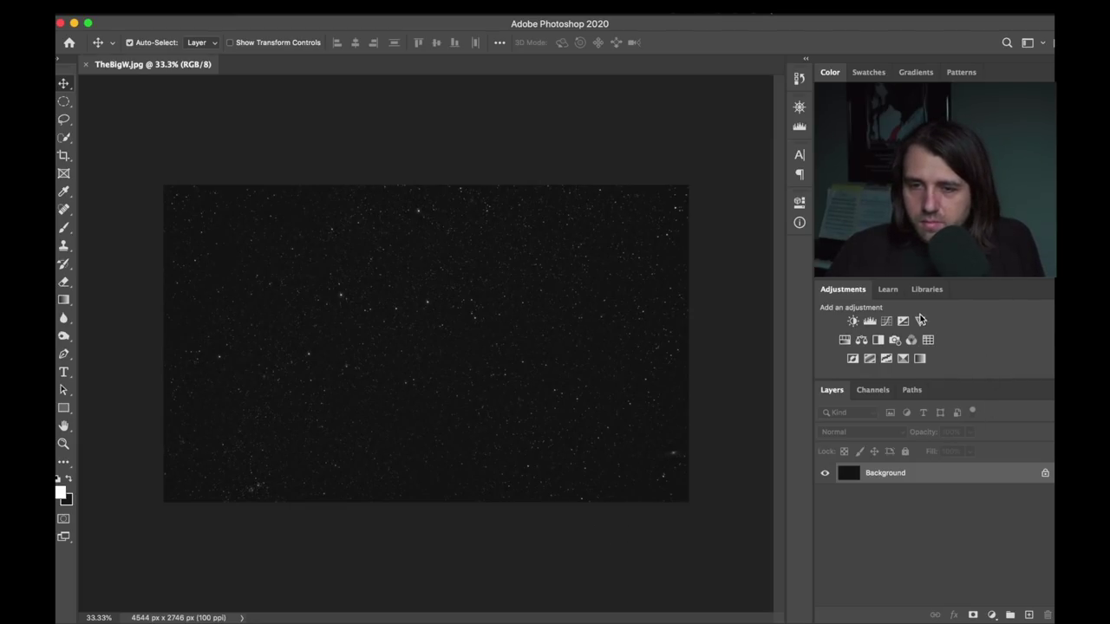
Brighten TheBigW.jpg with a Curves adjustment layer by lifting the middle of the RGB curve.
left_click(886, 322)
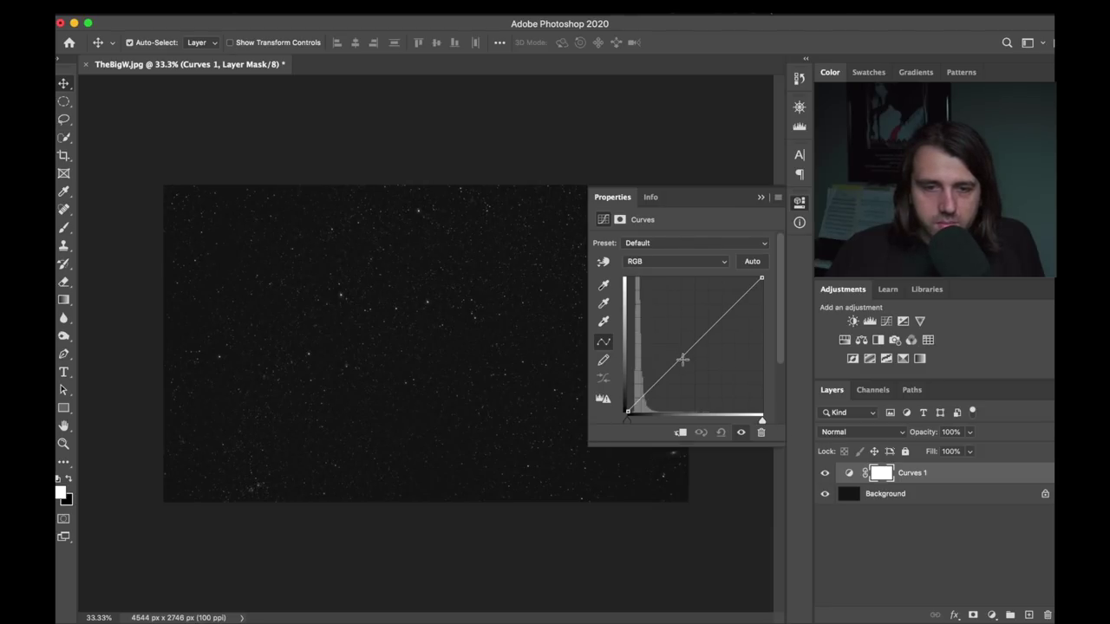
left_click_drag(684, 360, 674, 332)
left_click(625, 381)
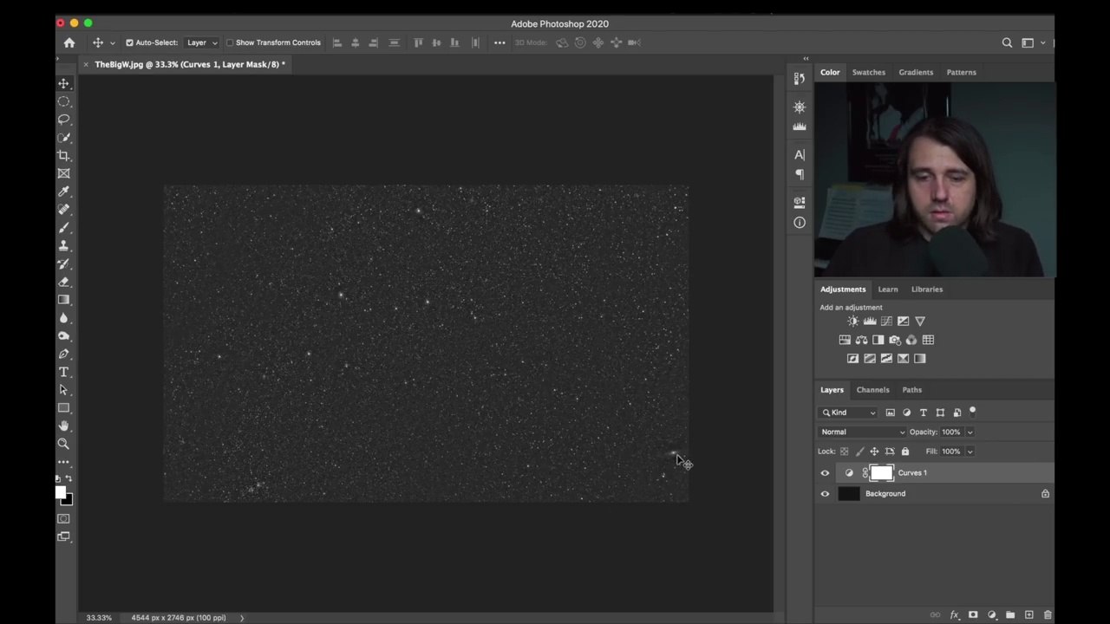
Examine the small galaxy near the lower-right corner of the brightened star field at 66.7%.
scroll(679, 461, "up", 2)
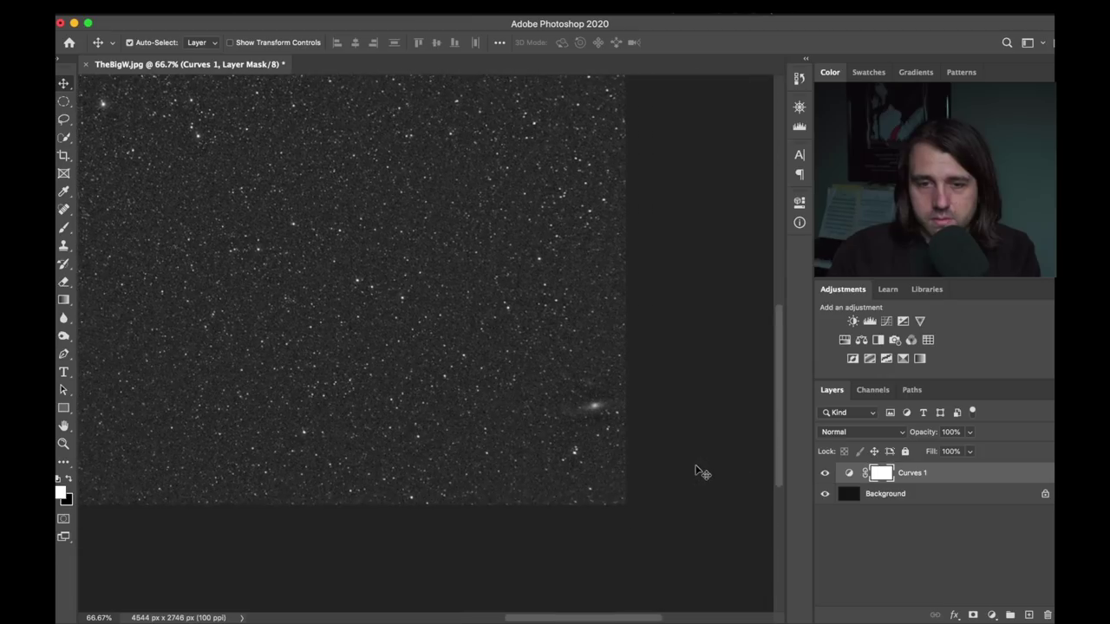
scroll(685, 469, "down", 1)
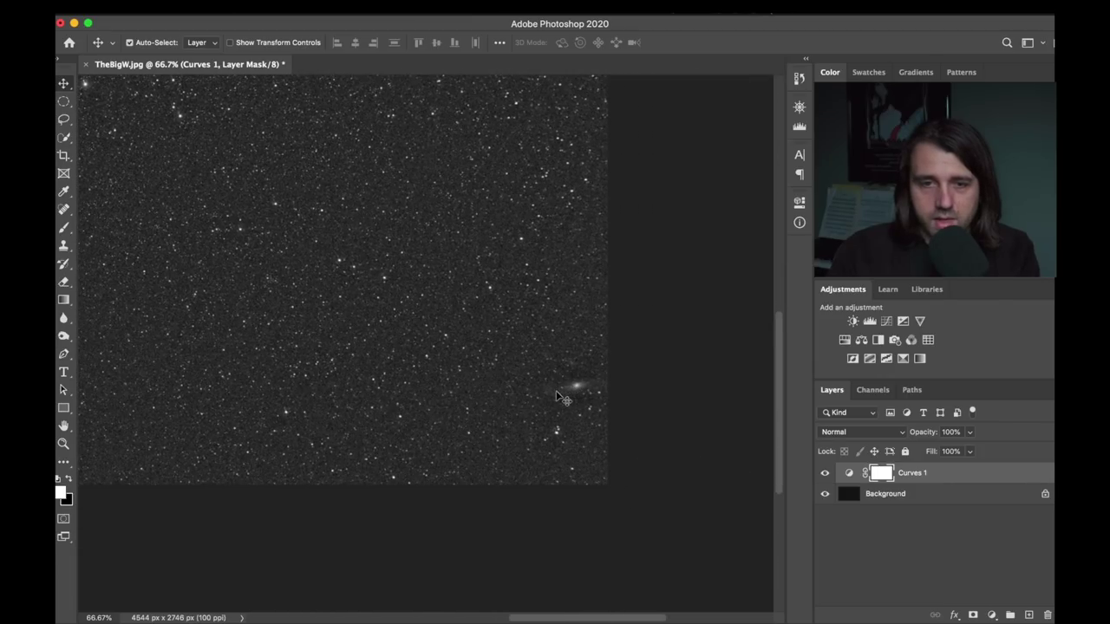
scroll(559, 397, "left", 5)
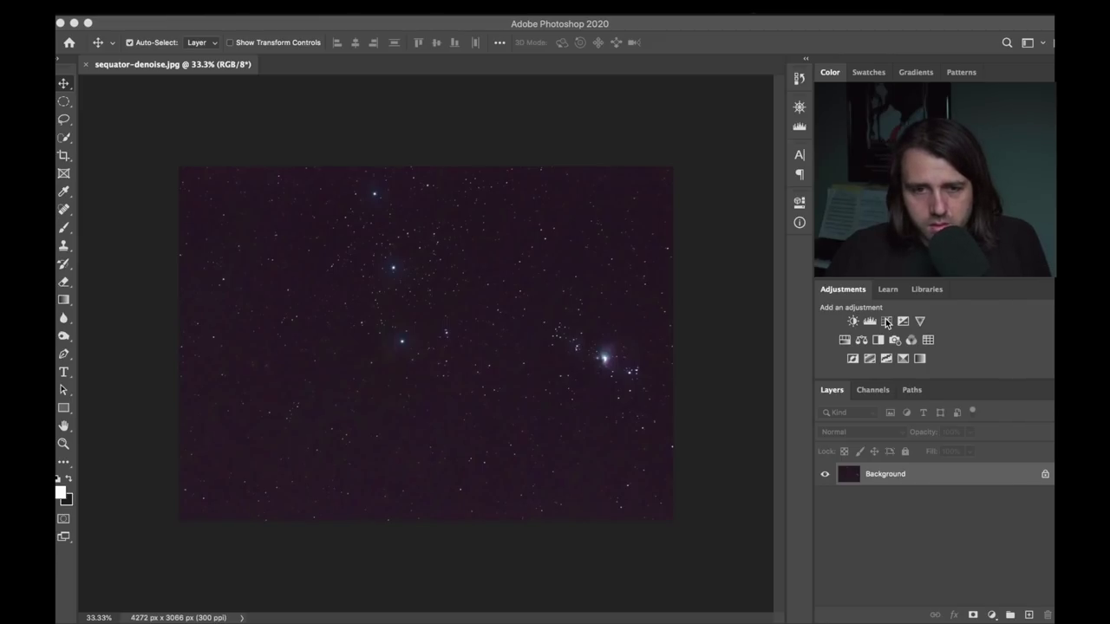
Brighten sequator-denoise.jpg with a Curves adjustment layer by lifting the RGB curve, judging the effect on the stars at 200%.
key("super+plus")
key("super+plus")
key("super+plus")
key("super+plus")
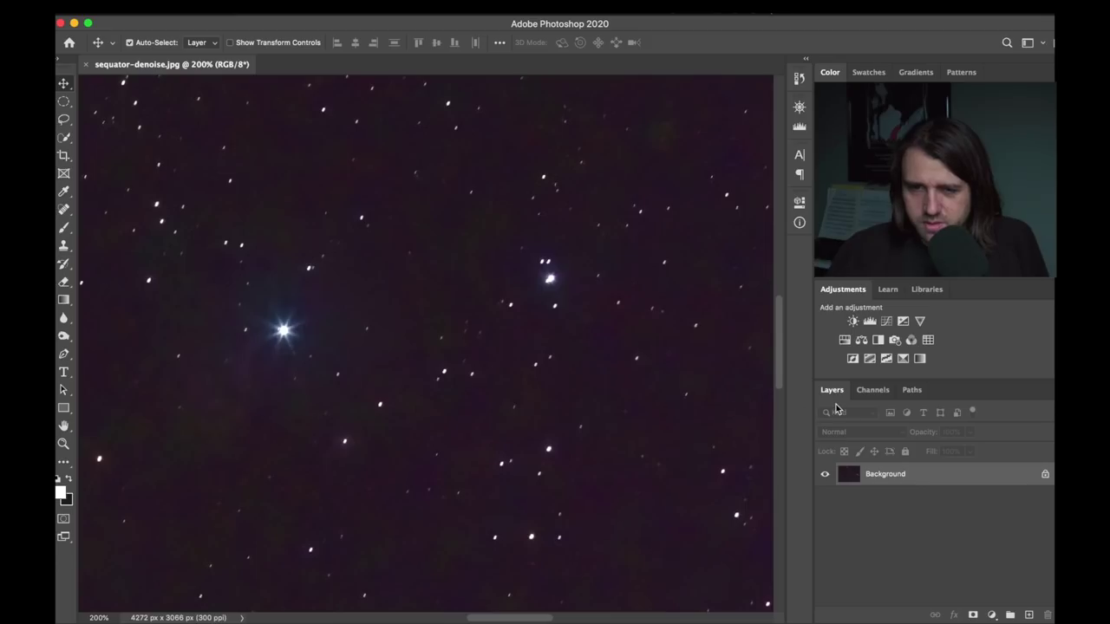
left_click(886, 321)
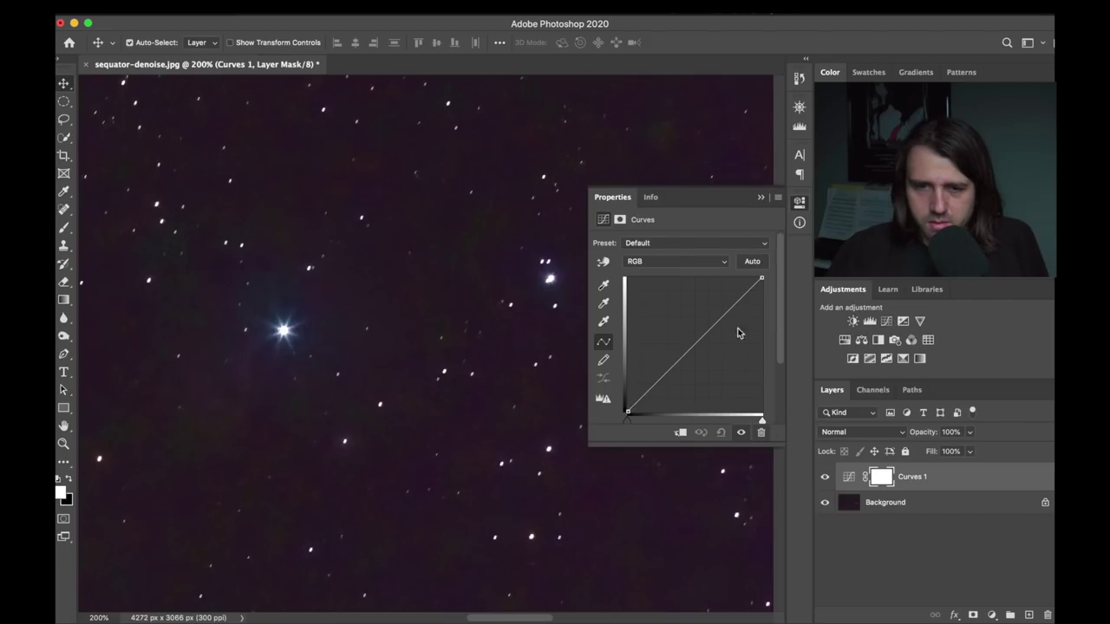
left_click_drag(704, 341, 695, 307)
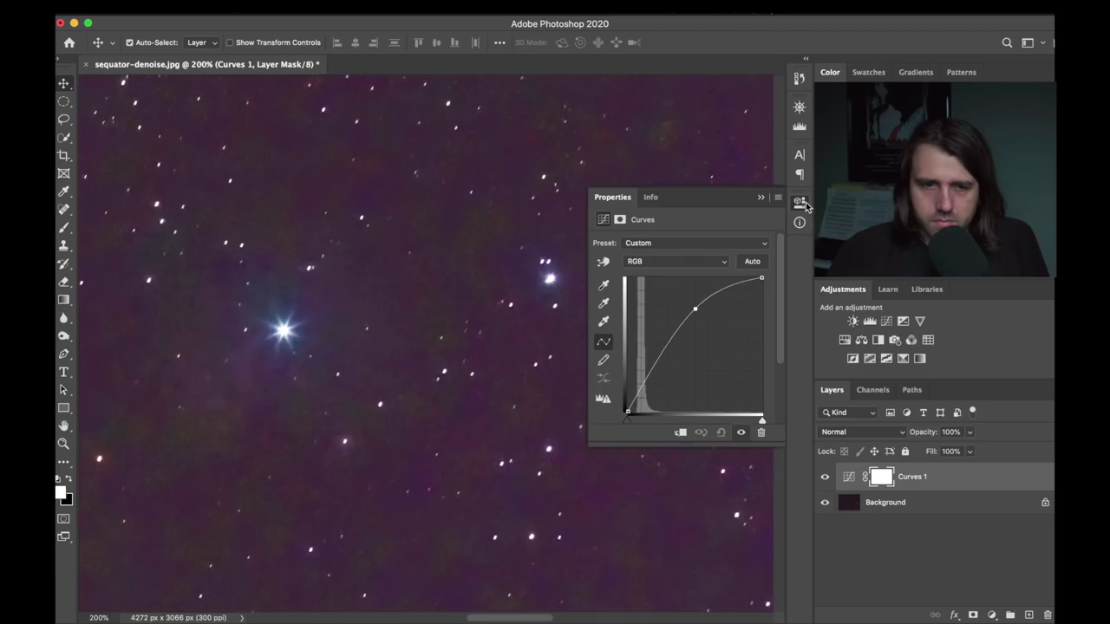
left_click(799, 202)
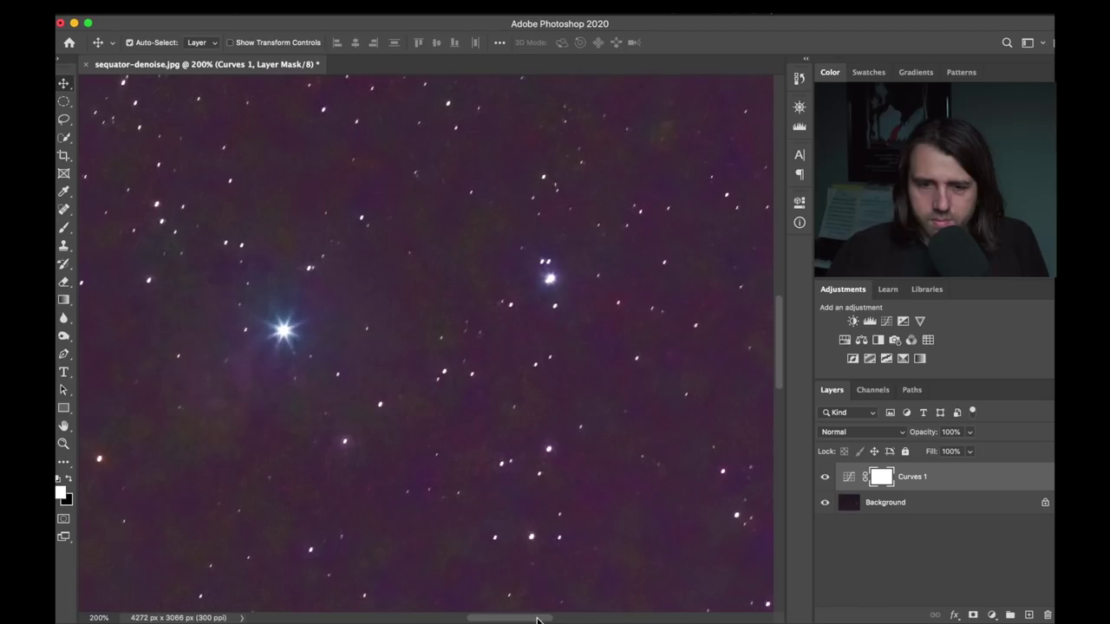
Examine the star shapes, background noise and bright nebula in sequator-denoise.jpg at 200%, 100% and in full view.
mouse_move(536, 619)
left_mouse_down()
mouse_move(720, 617)
mouse_move(349, 617)
mouse_move(525, 617)
left_mouse_up()
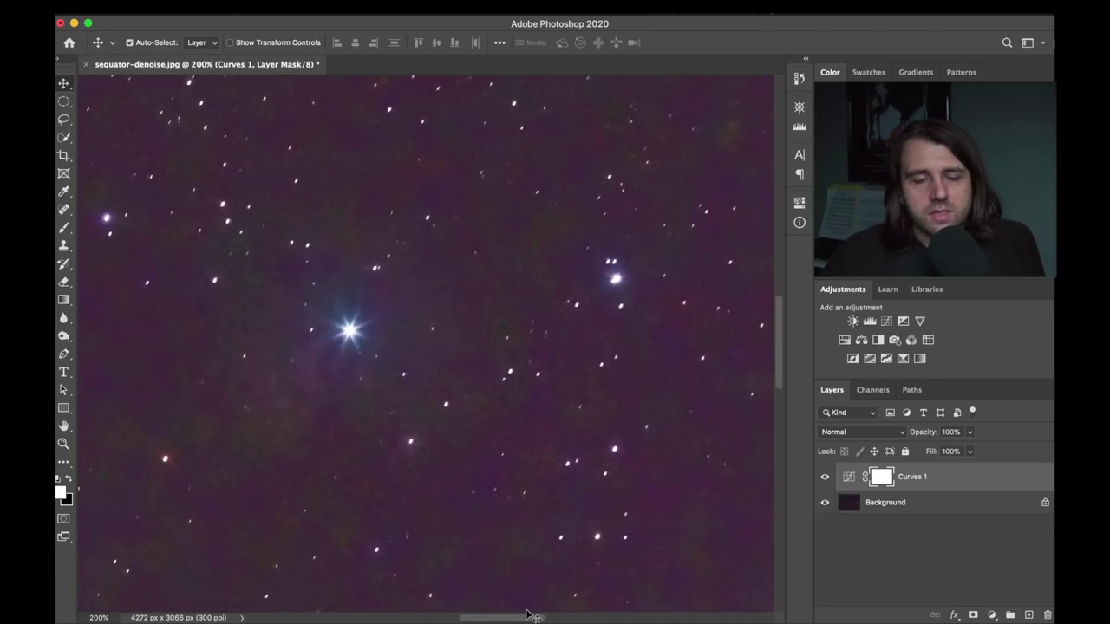
key("super+minus")
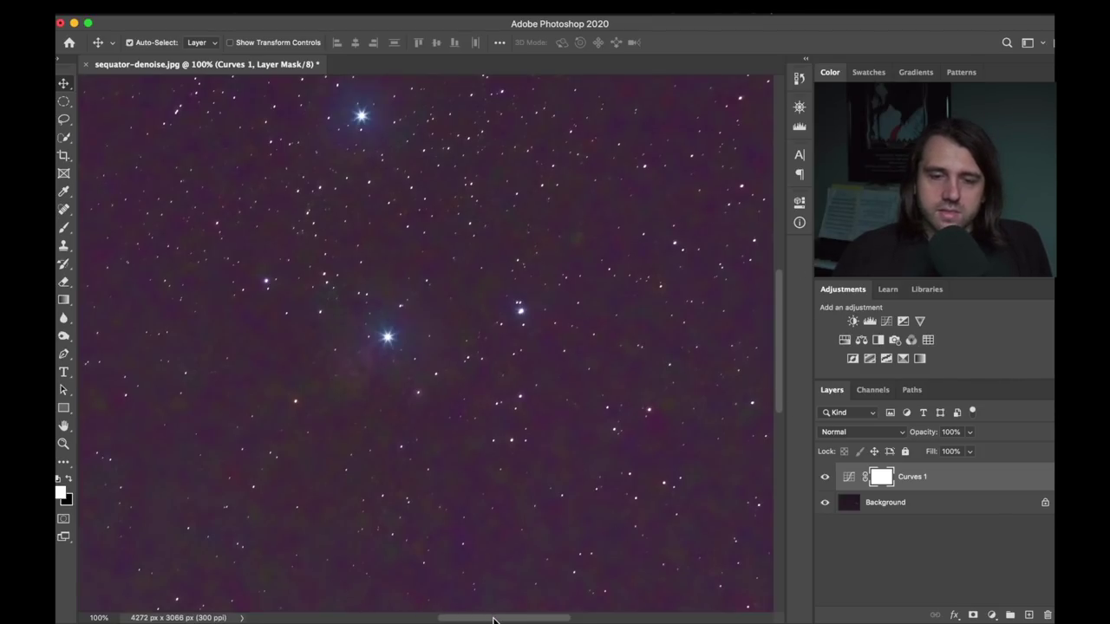
left_click_drag(492, 619, 561, 618)
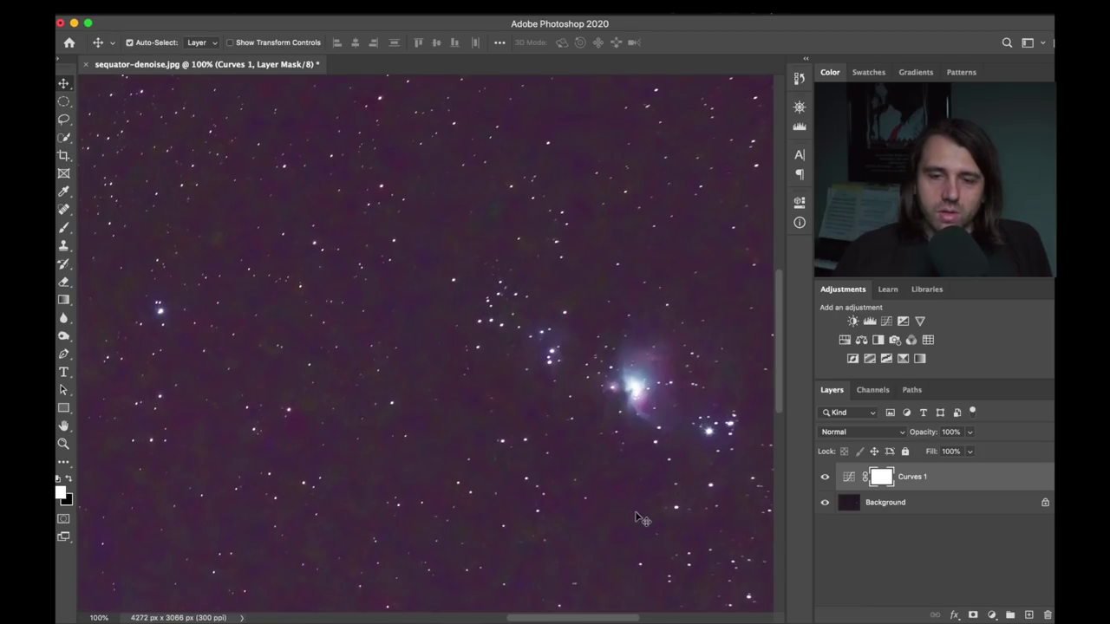
mouse_move(583, 618)
left_mouse_down()
mouse_move(614, 618)
mouse_move(562, 618)
left_mouse_up()
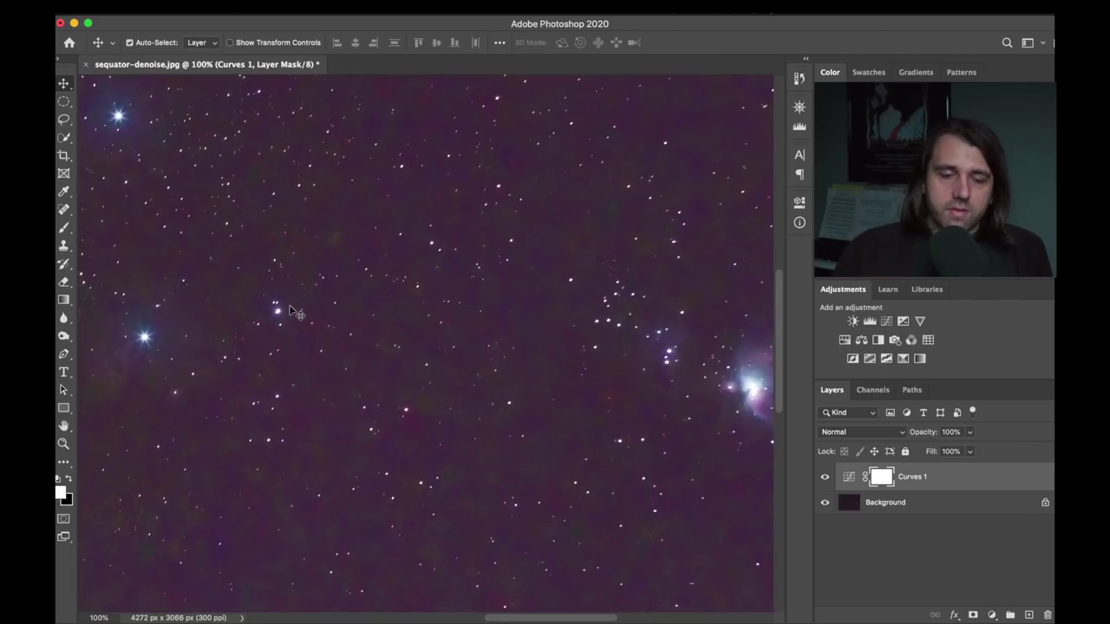
key("super+minus")
key("super+minus")
key("super+minus")
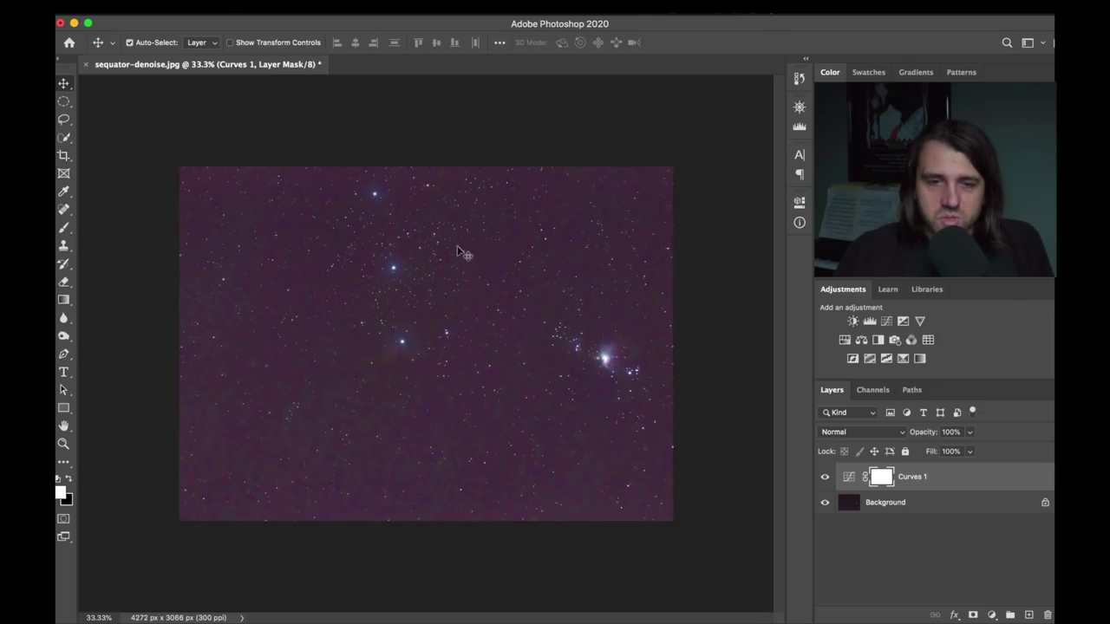
Paint a large white arrow pointing to the image's lower-left area on a new layer with a 300 px brush.
key("super+alt+shift+n")
key("b")
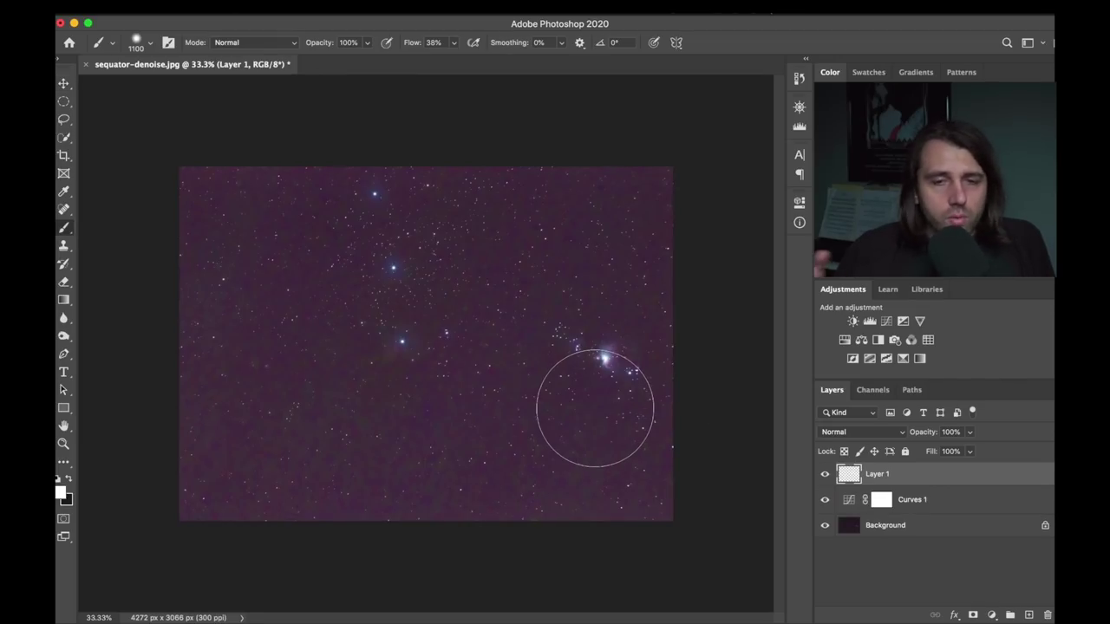
key("bracketleft")
key("bracketleft")
key("bracketleft")
key("bracketleft")
key("bracketleft")
key("bracketleft")
key("bracketleft")
key("bracketleft")
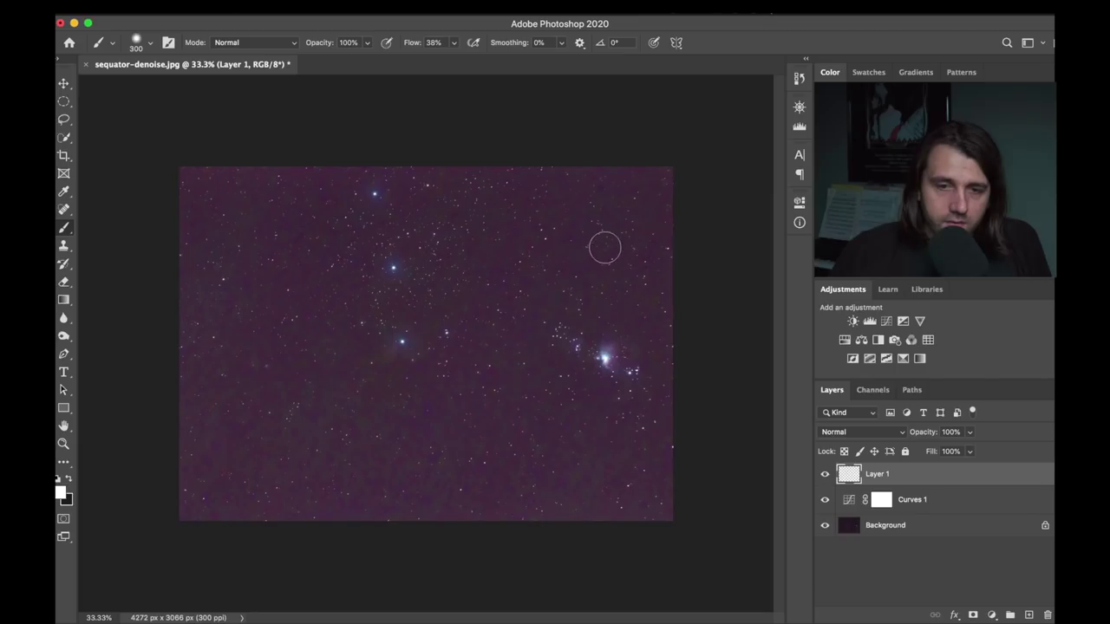
left_click_drag(596, 232, 316, 429)
mouse_move(332, 357)
left_mouse_down()
mouse_move(354, 459)
mouse_move(485, 451)
left_mouse_up()
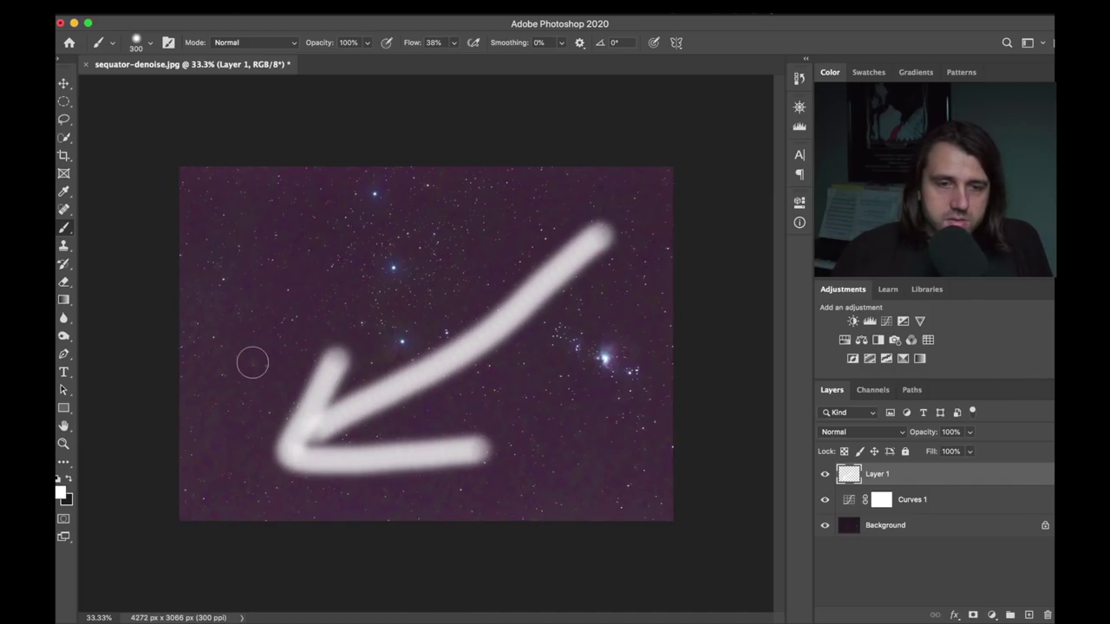
Delete the layer holding the painted arrow.
left_click(65, 85)
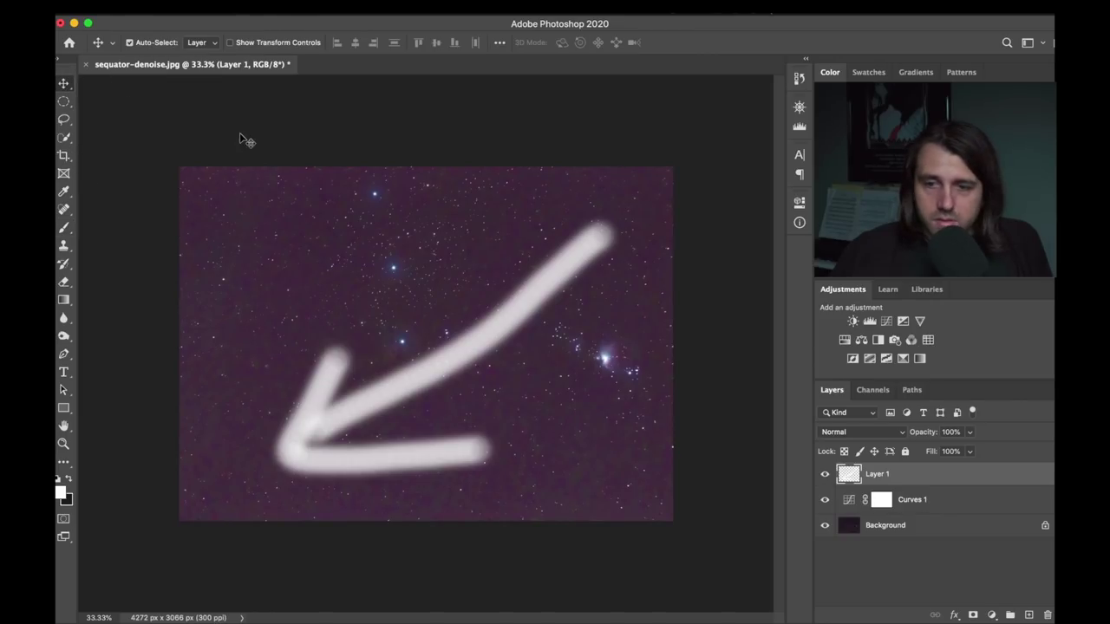
key("BackSpace")
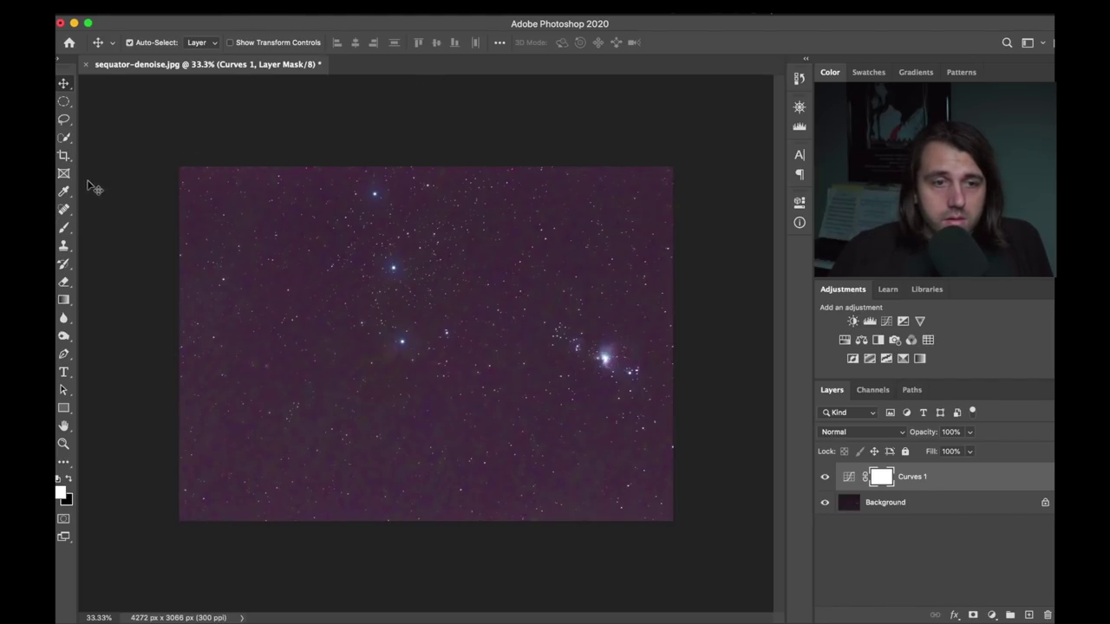
Try a tighter crop around the three bright blue stars and the nebula, rotating the image counterclockwise, and cancel the crop.
left_click(63, 155)
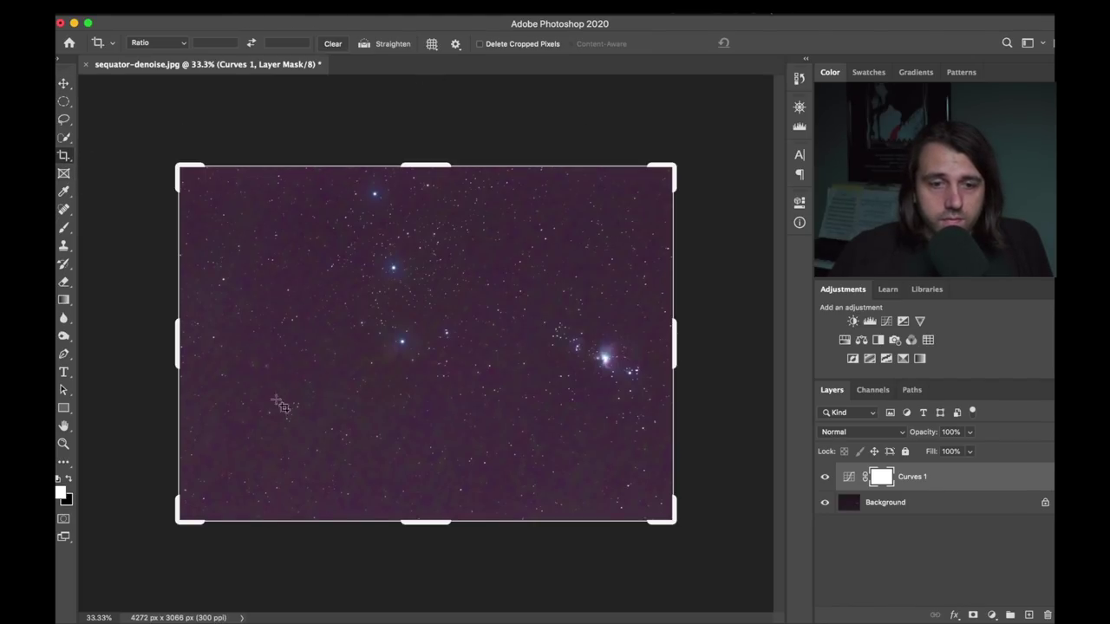
left_click_drag(174, 523, 250, 478)
left_click_drag(359, 440, 422, 445)
left_click_drag(378, 398, 379, 405)
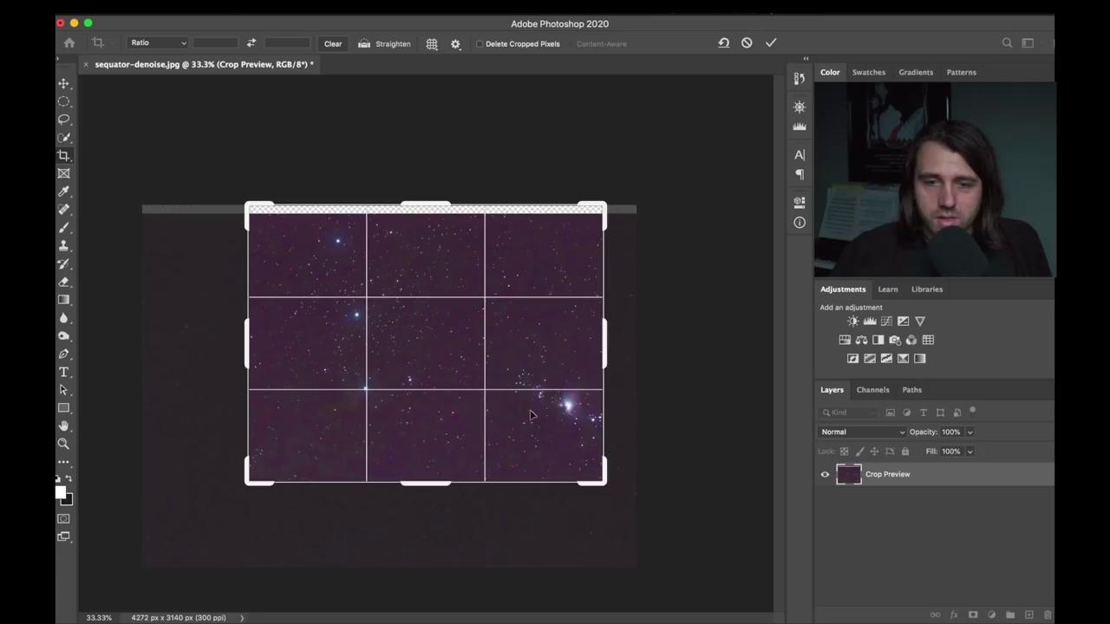
left_click_drag(559, 417, 517, 409)
left_click_drag(622, 225, 634, 192)
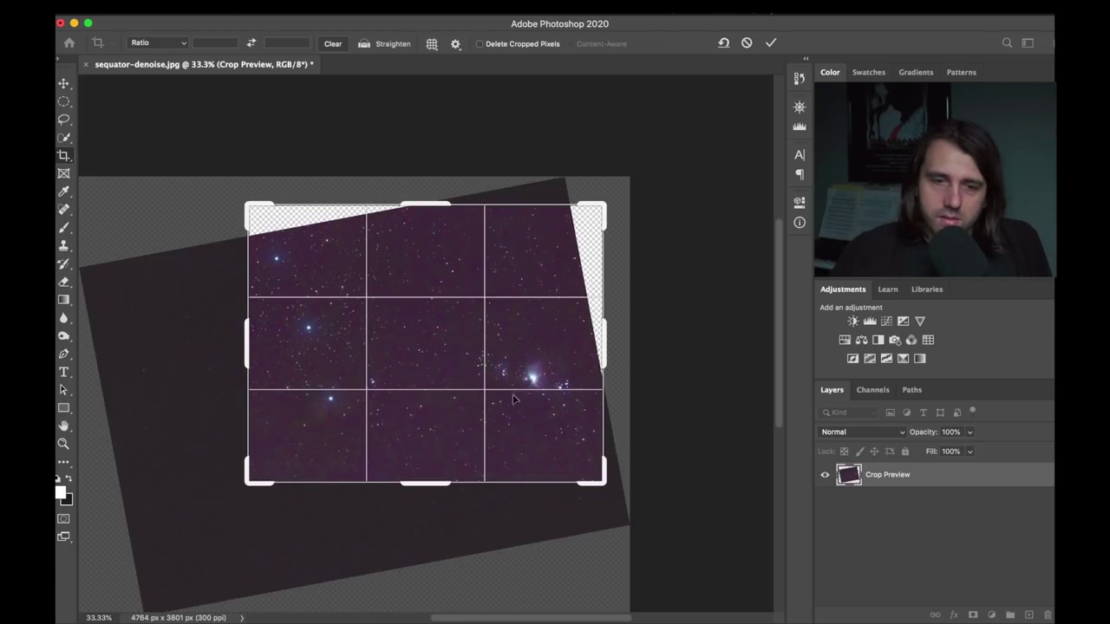
left_click_drag(512, 399, 501, 403)
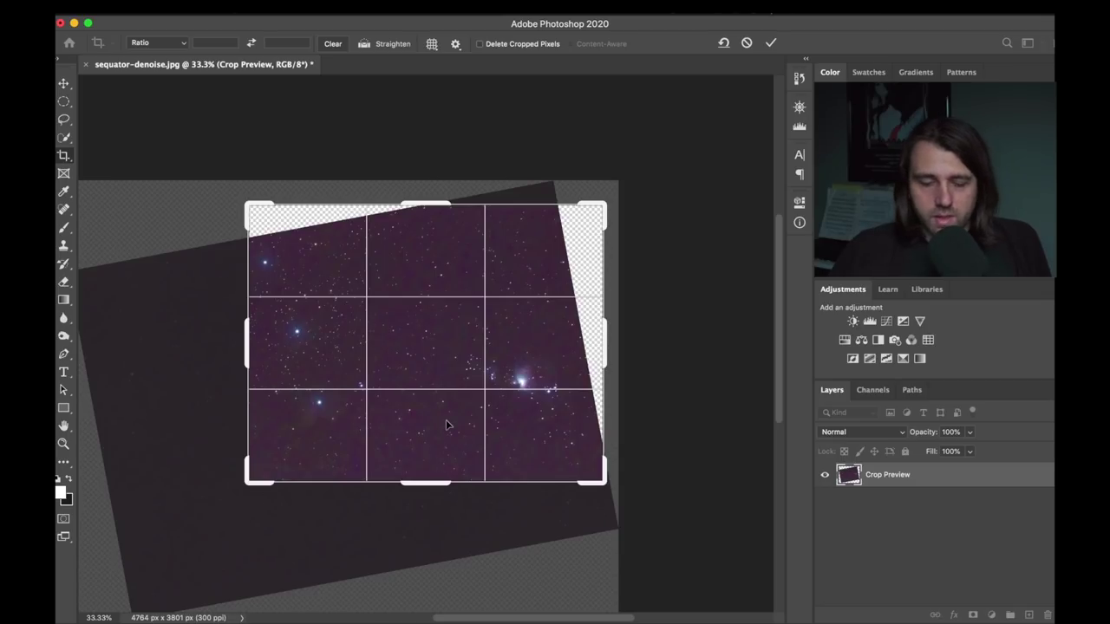
key("Escape")
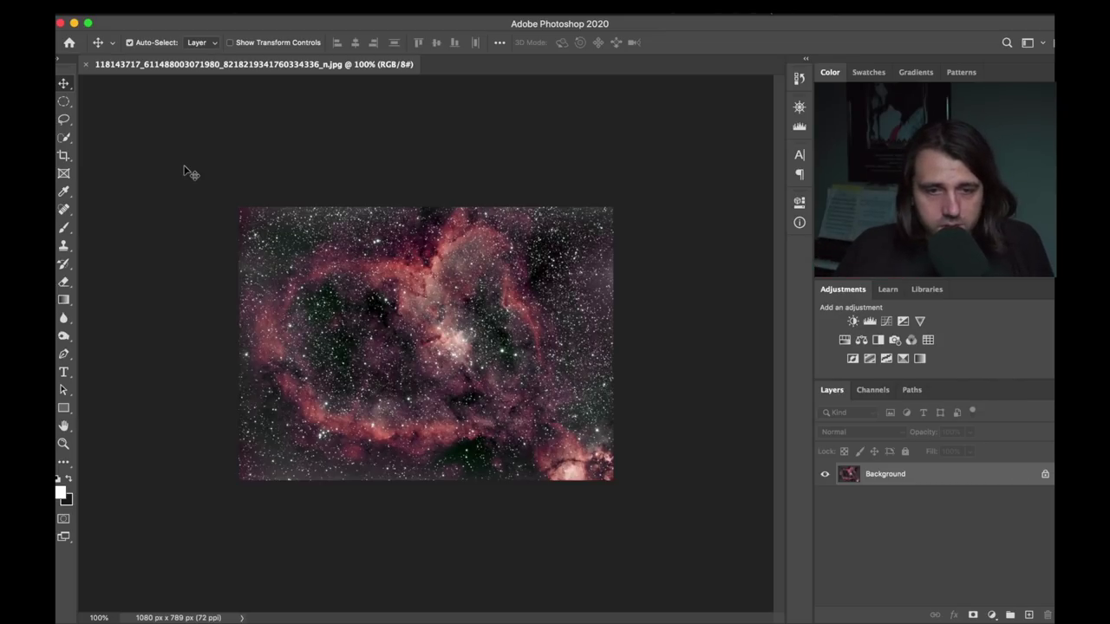
Examine the stars and core of the red nebula image at 300% and in full view at 100%.
key("super+equal")
key("super+equal")
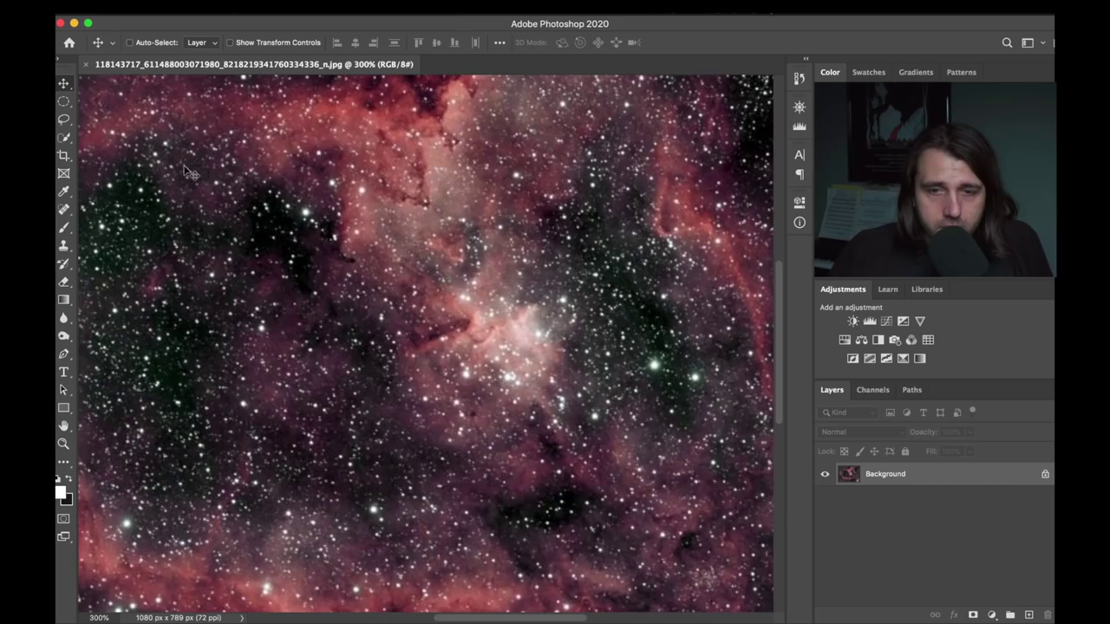
key("super+minus")
key("super+minus")
key("super+minus")
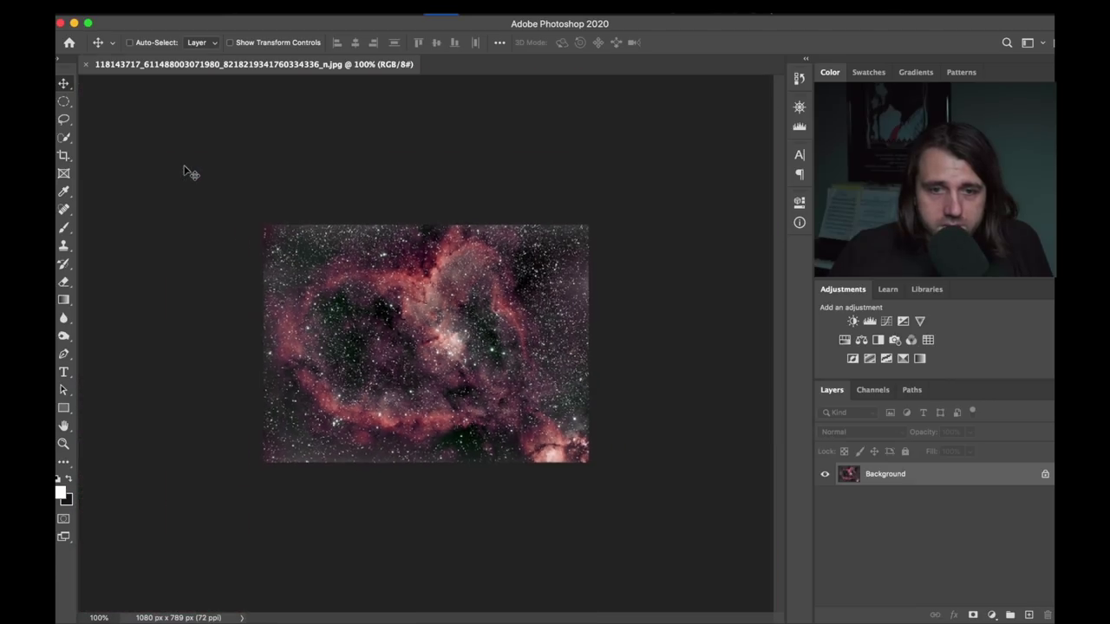
key("super+1")
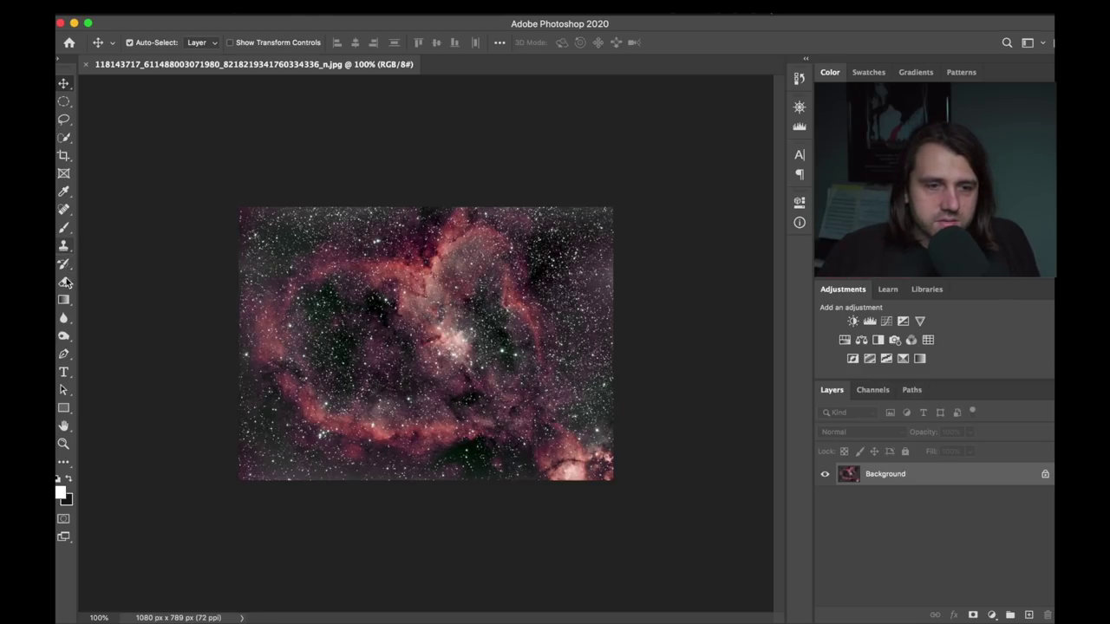
Activate the dodge-and-burn tool for the red nebula image.
left_click(62, 336)
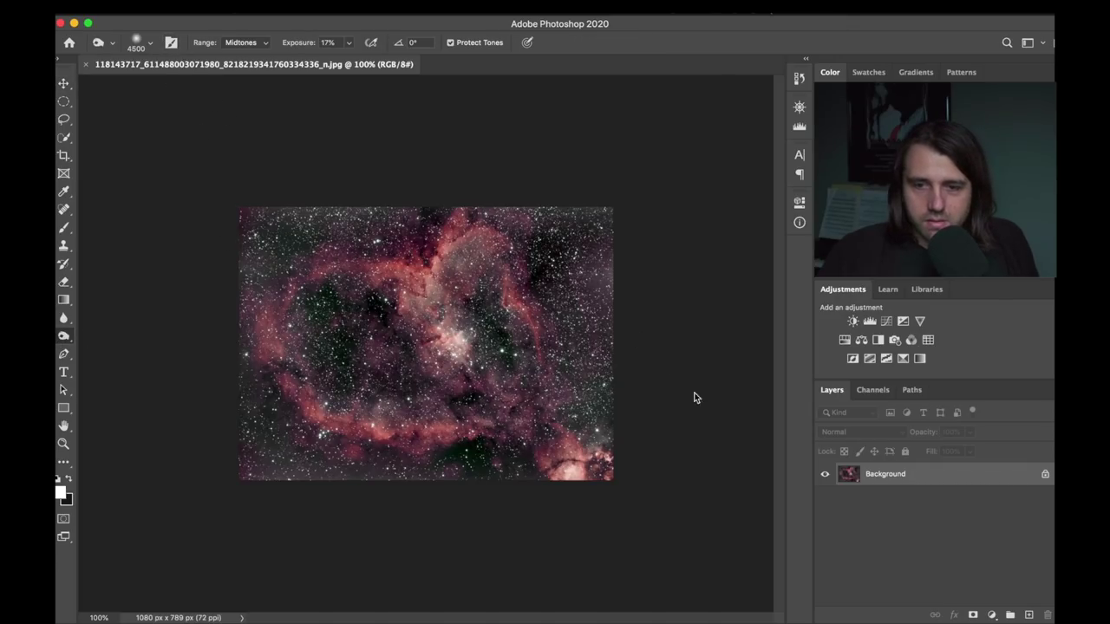
right_click(938, 469)
left_click(866, 449)
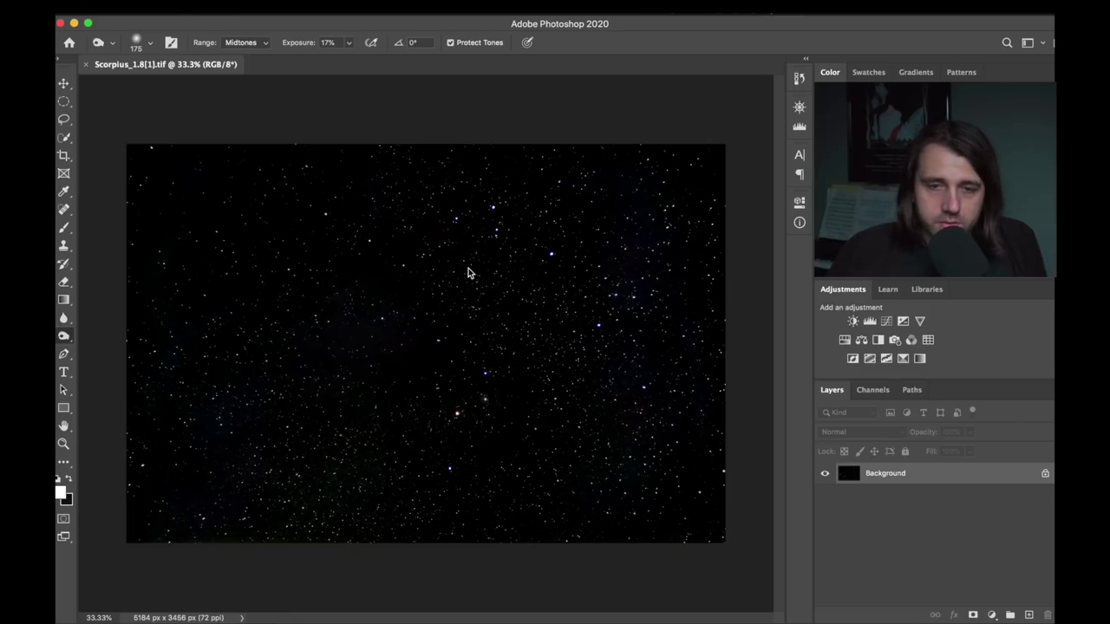
Open Scorpius_1.8(autosave)[1].tif alongside Scorpius_1.8[1].tif.
key("super+o")
left_click(475, 141)
key("Return")
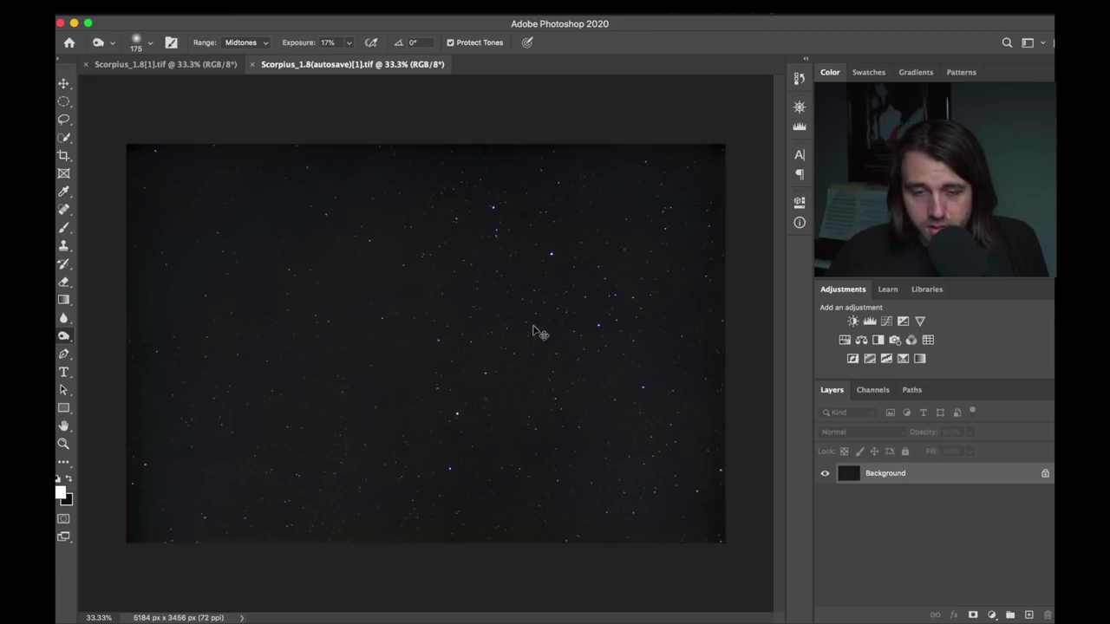
Stretch the Scorpius autosave image with Levels and apply a black input level of 30.
key("super+l")
left_click_drag(743, 438, 677, 438)
key("Escape")
key("super+l")
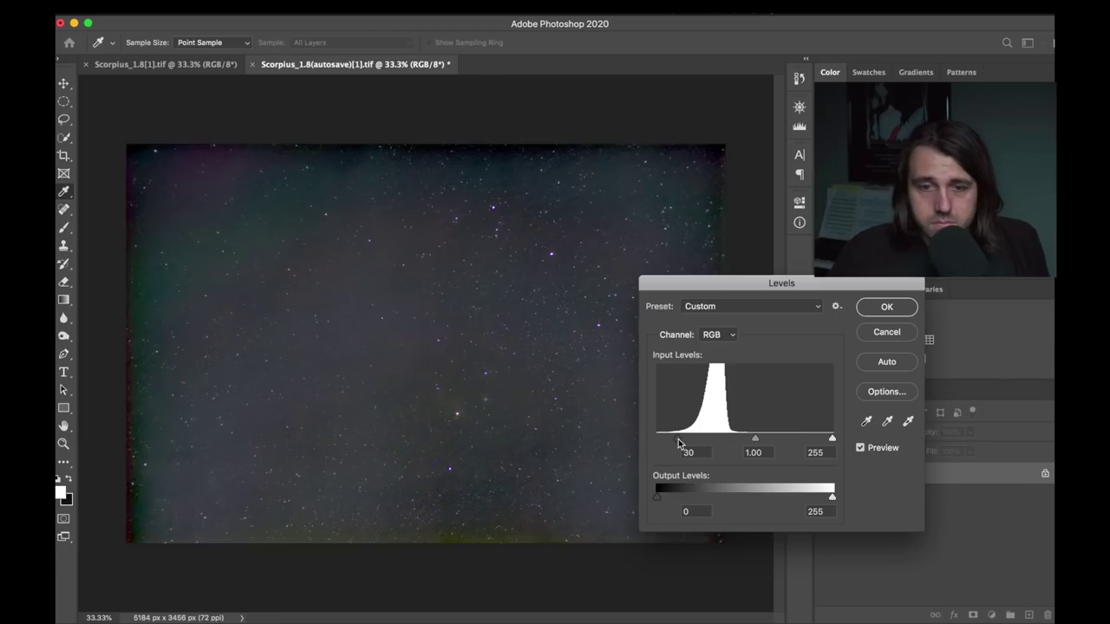
left_click(885, 308)
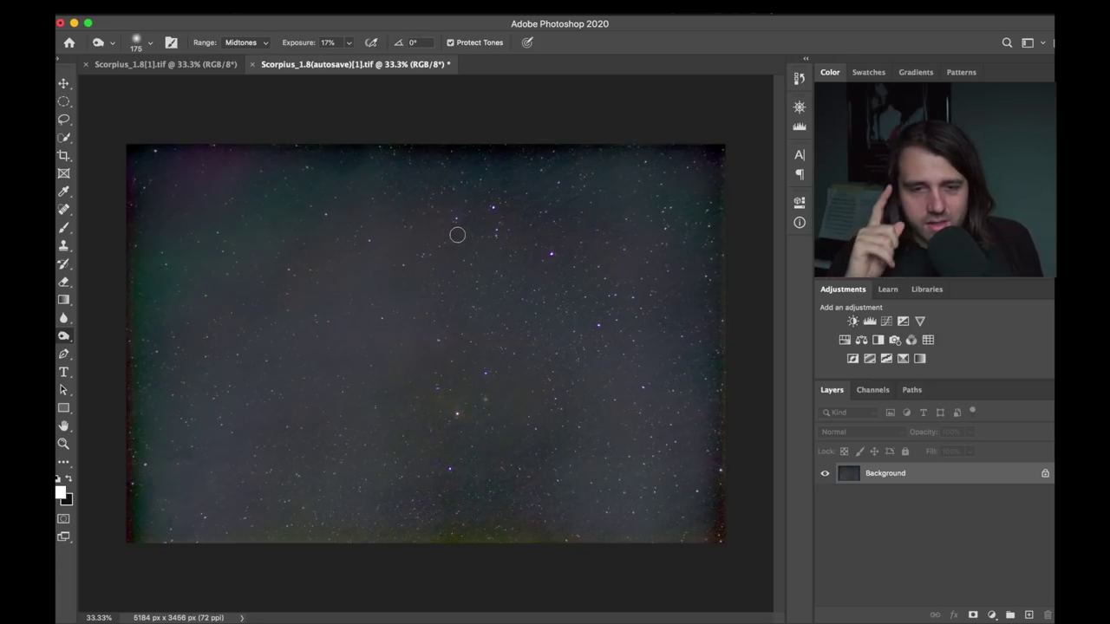
Examine star shapes, colour halos and background noise across the stretched Scorpius image at 300%, 100% and in full view.
scroll(457, 234, "up", 2)
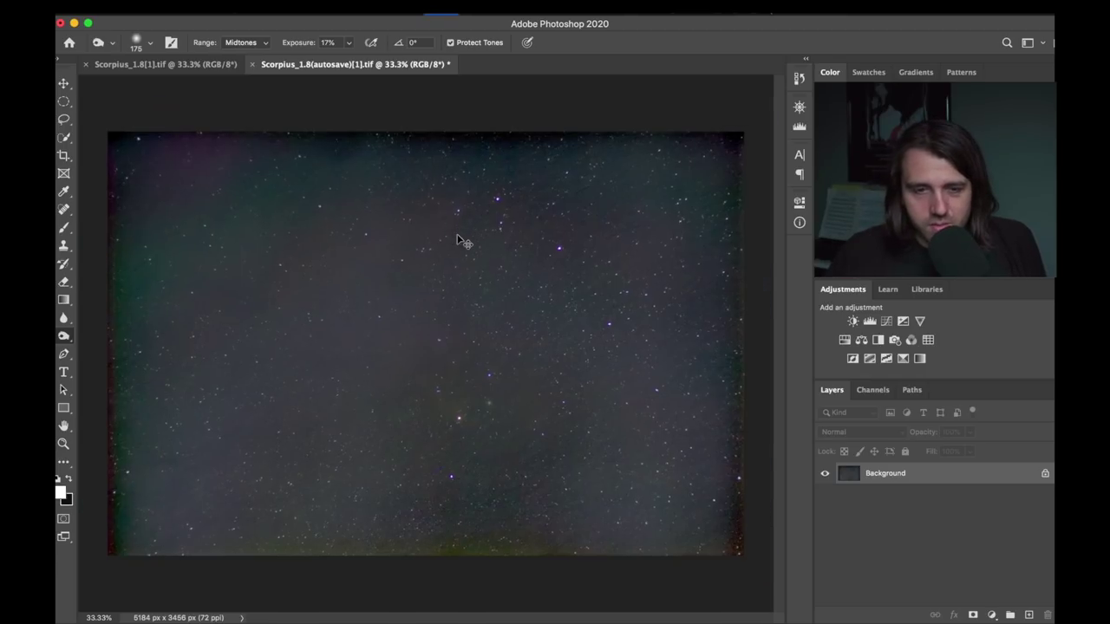
scroll(457, 240, "up", 4)
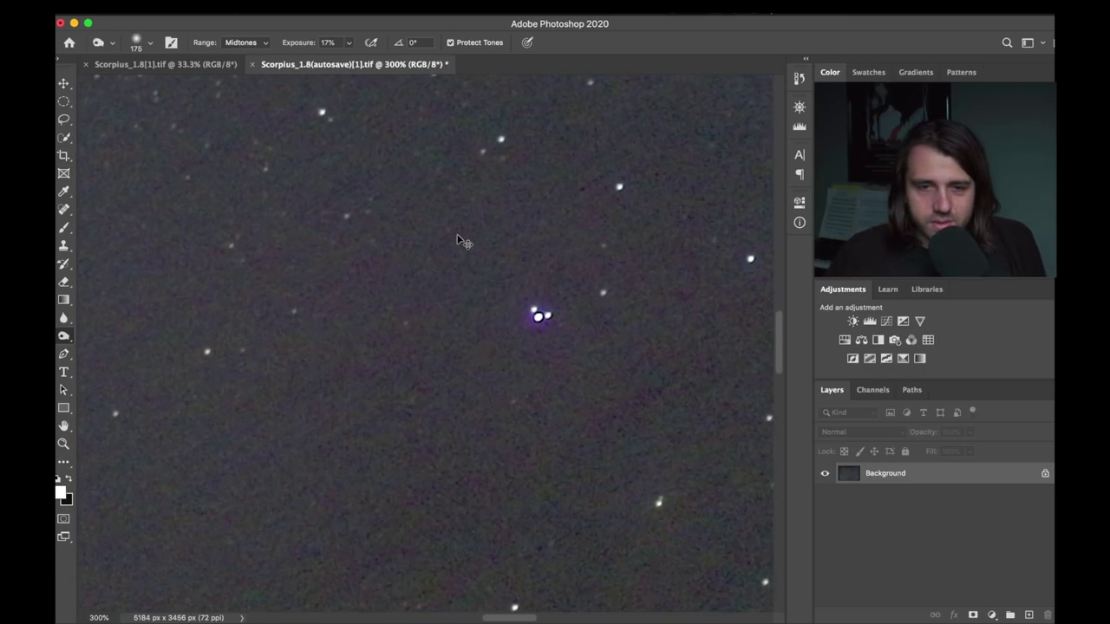
scroll(456, 236, "down", 2)
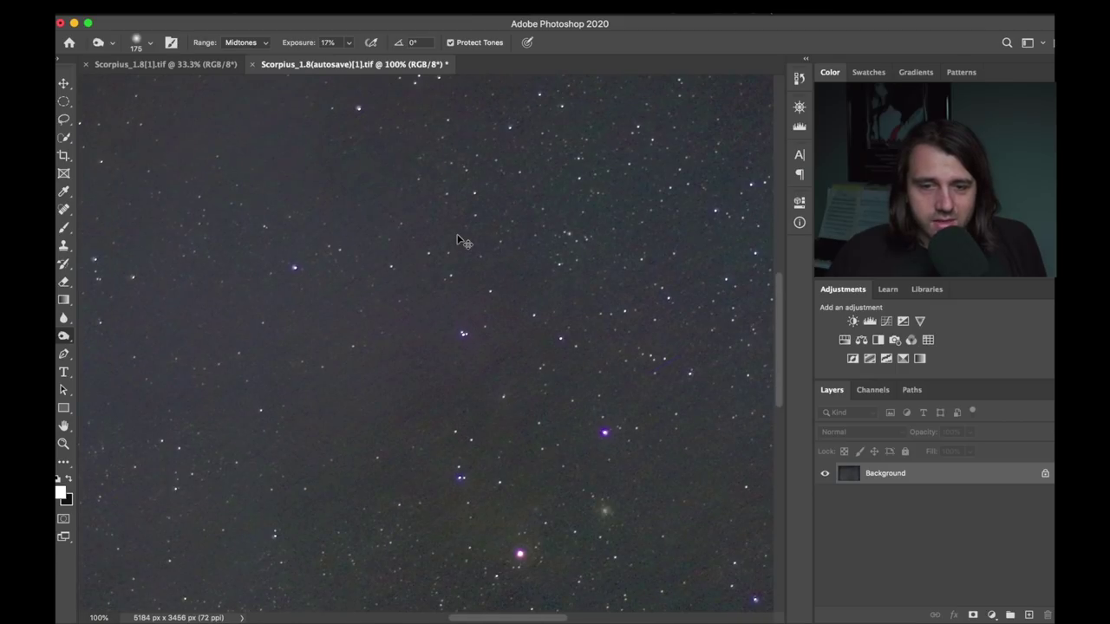
scroll(460, 241, "down", 1)
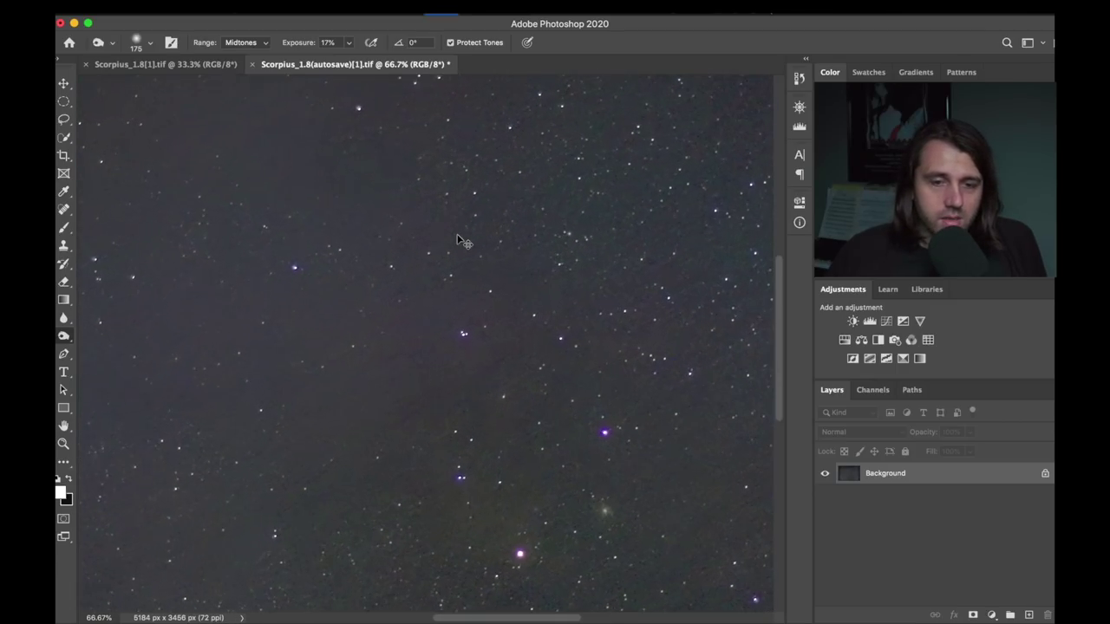
scroll(457, 240, "up", 2)
scroll(456, 240, "up", 1)
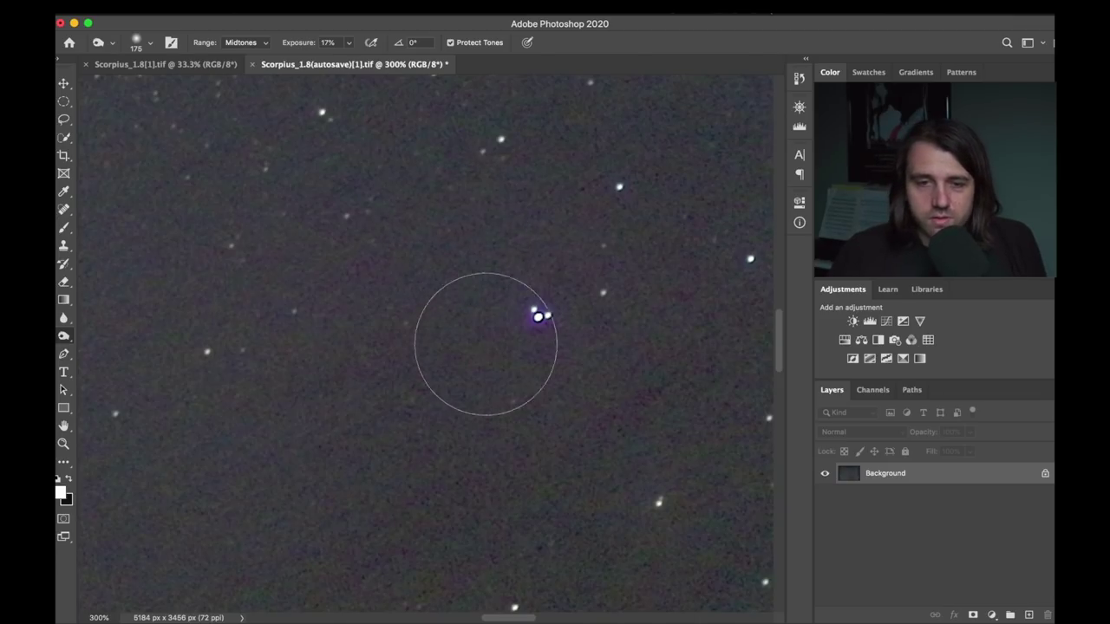
scroll(771, 363, "down", 2)
left_click_drag(770, 363, 731, 448)
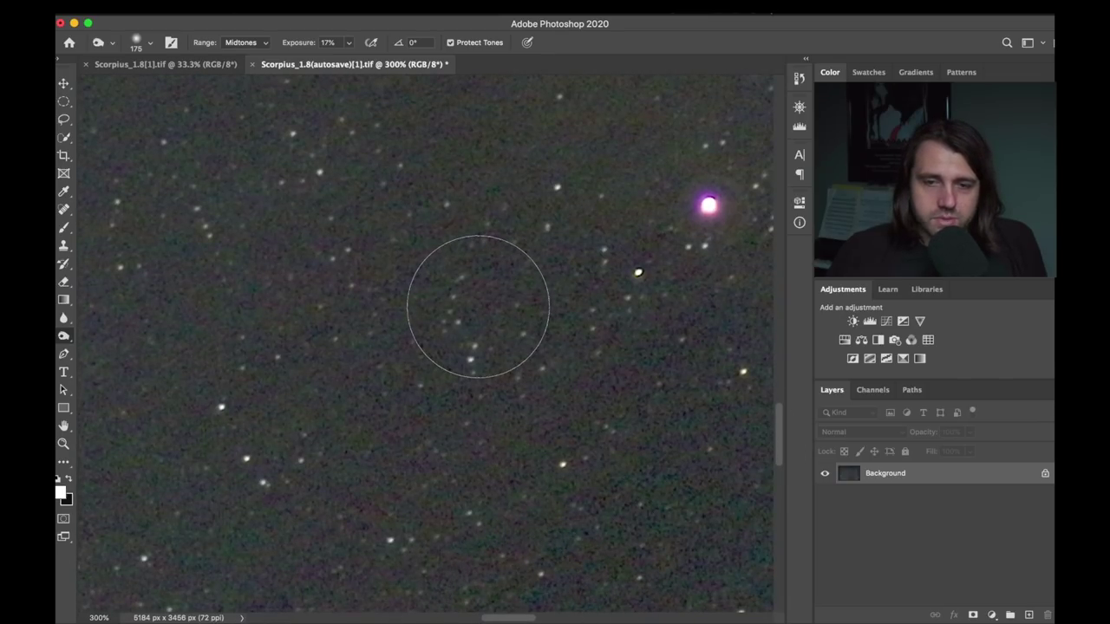
left_click_drag(530, 619, 578, 619)
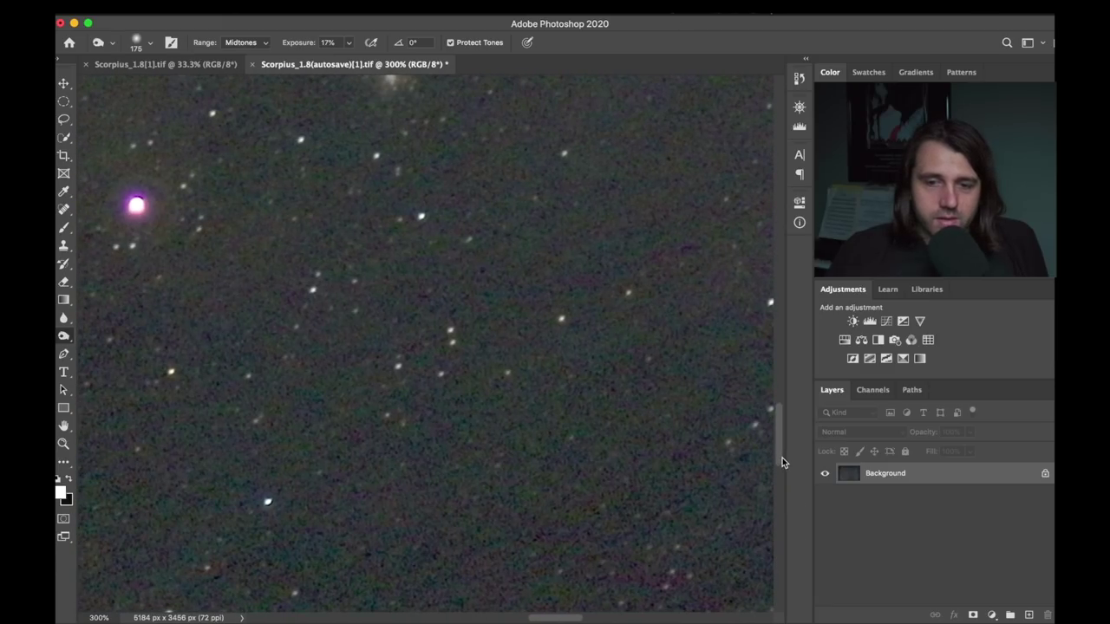
mouse_move(782, 457)
left_mouse_down()
mouse_move(789, 361)
mouse_move(785, 401)
left_mouse_up()
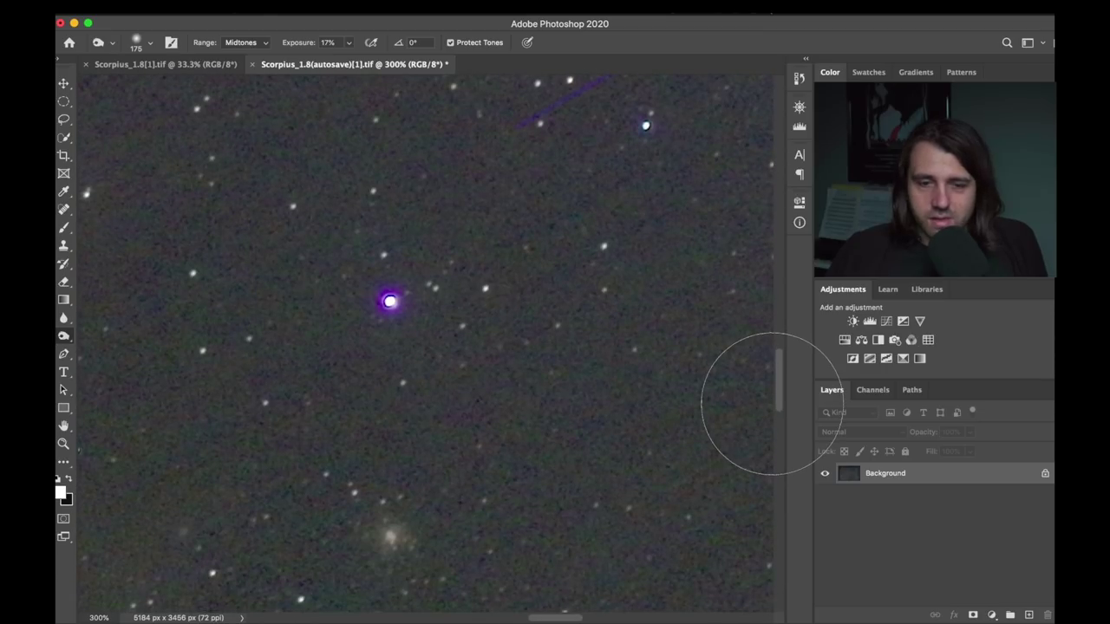
key("super+1")
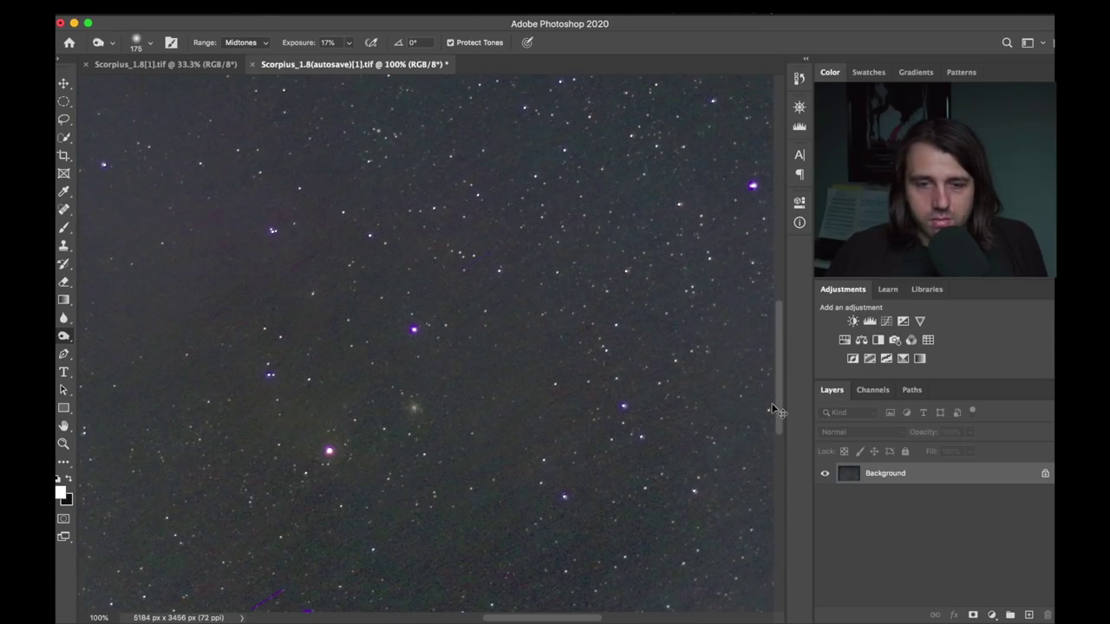
key("super+minus")
key("super+minus")
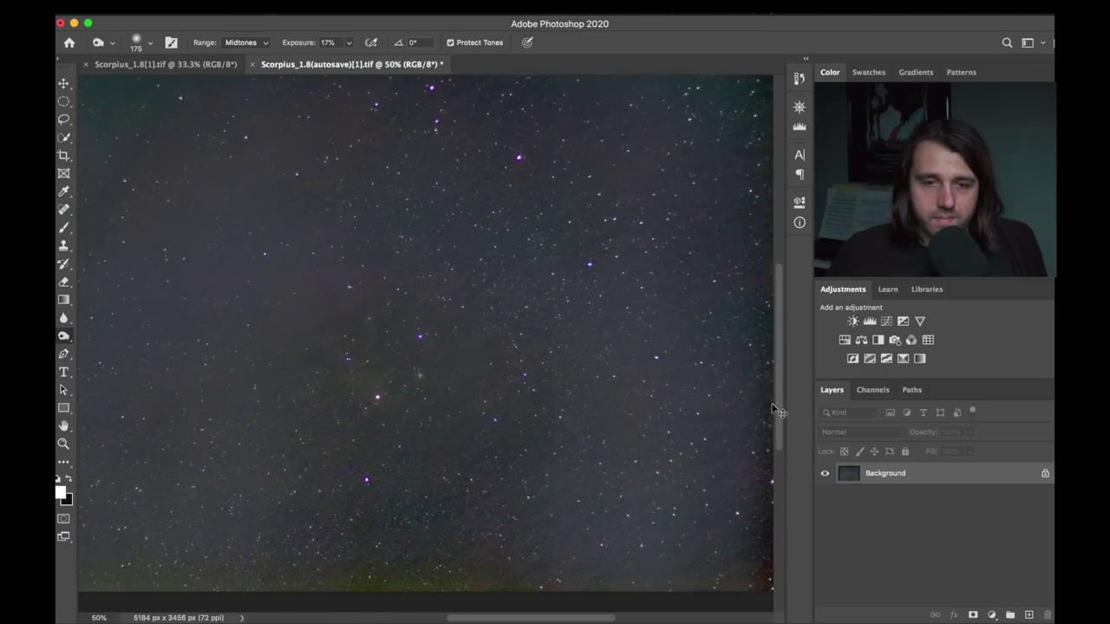
key("super+minus")
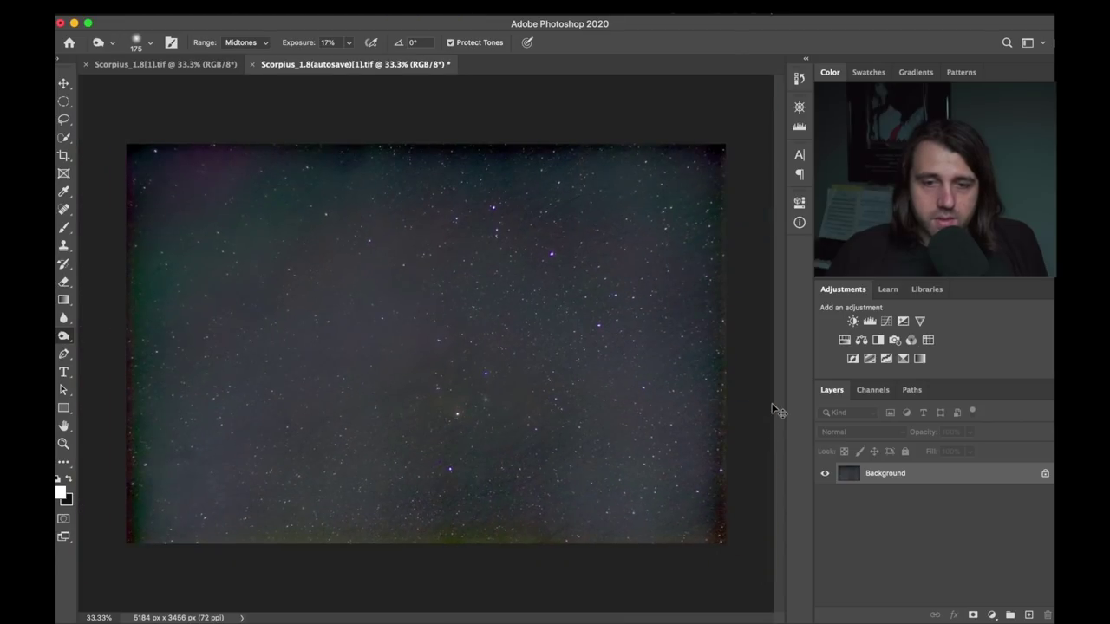
Inspect the central triple star, the bright magenta star and the fuzzy cluster at 300%, and return to the full Scorpius frame.
key("super+plus")
key("super+plus")
key("super+plus")
key("super+plus")
key("super+plus")
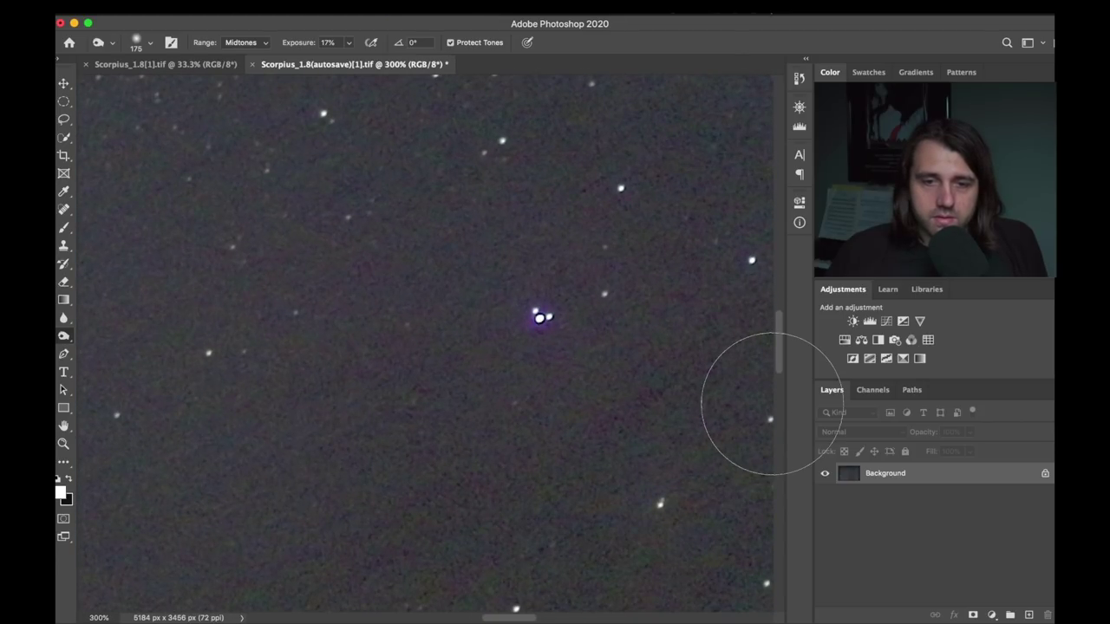
scroll(776, 385, "down", 3)
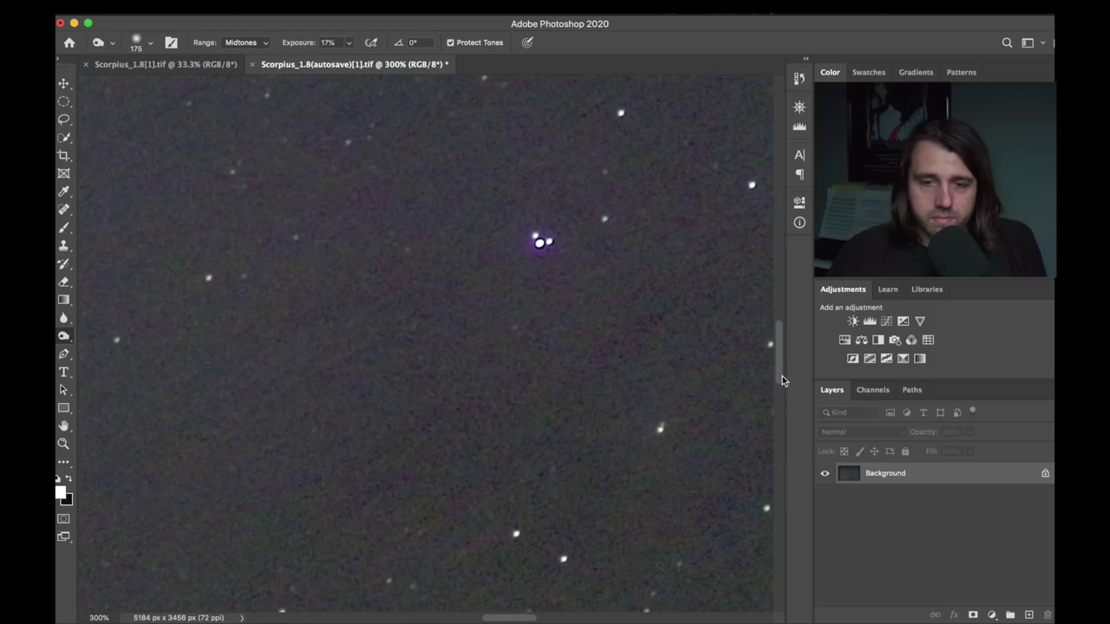
scroll(766, 434, "down", 4)
left_click_drag(527, 619, 558, 619)
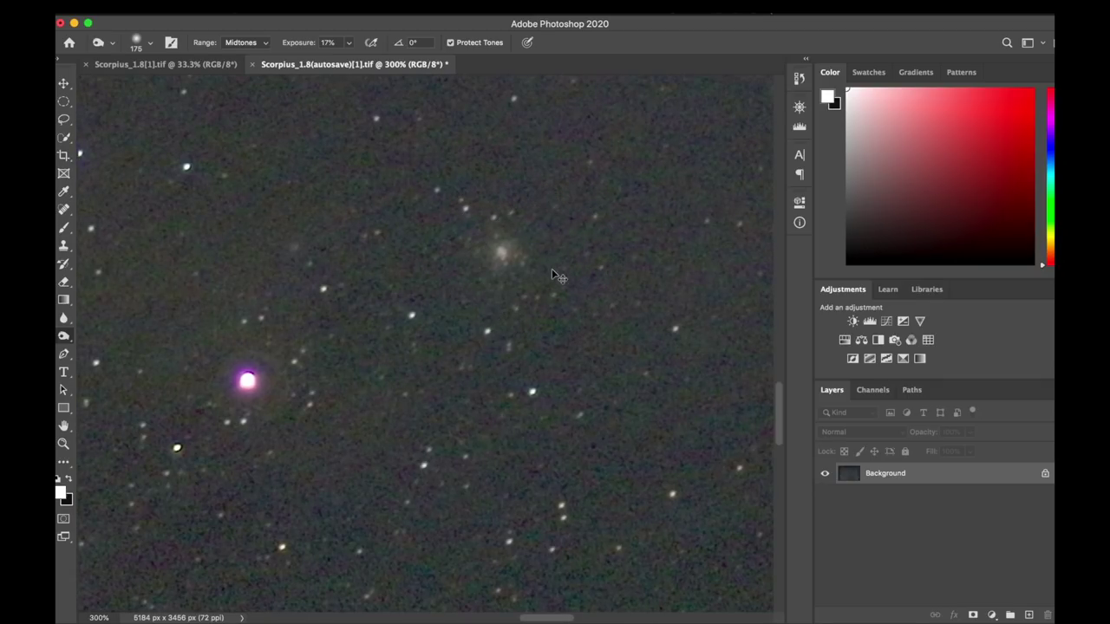
key("super+minus")
key("super+minus")
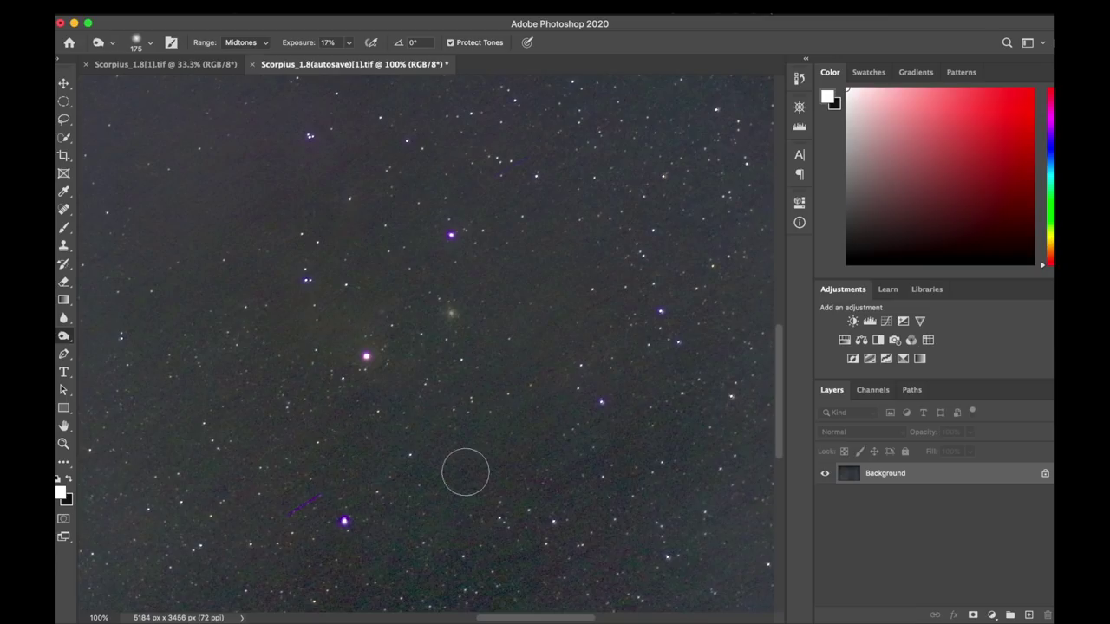
key("super+minus")
key("super+minus")
key("super+minus")
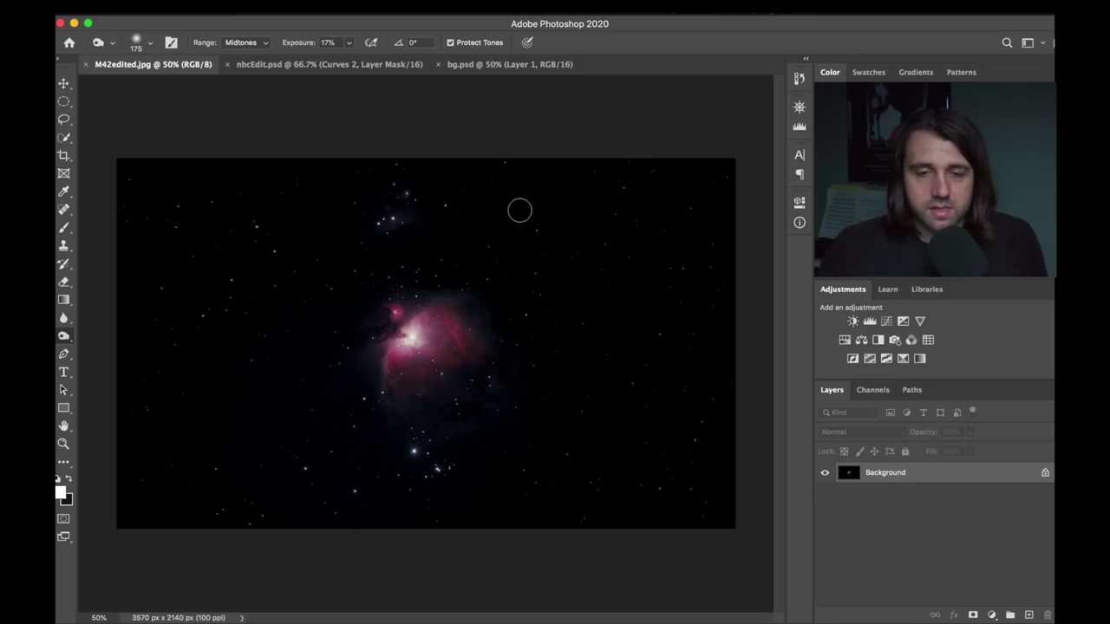
Examine the nebula in M42edited.jpg at 100% and check the background's RGB values in the Info readout.
key("super+equal")
key("super+equal")
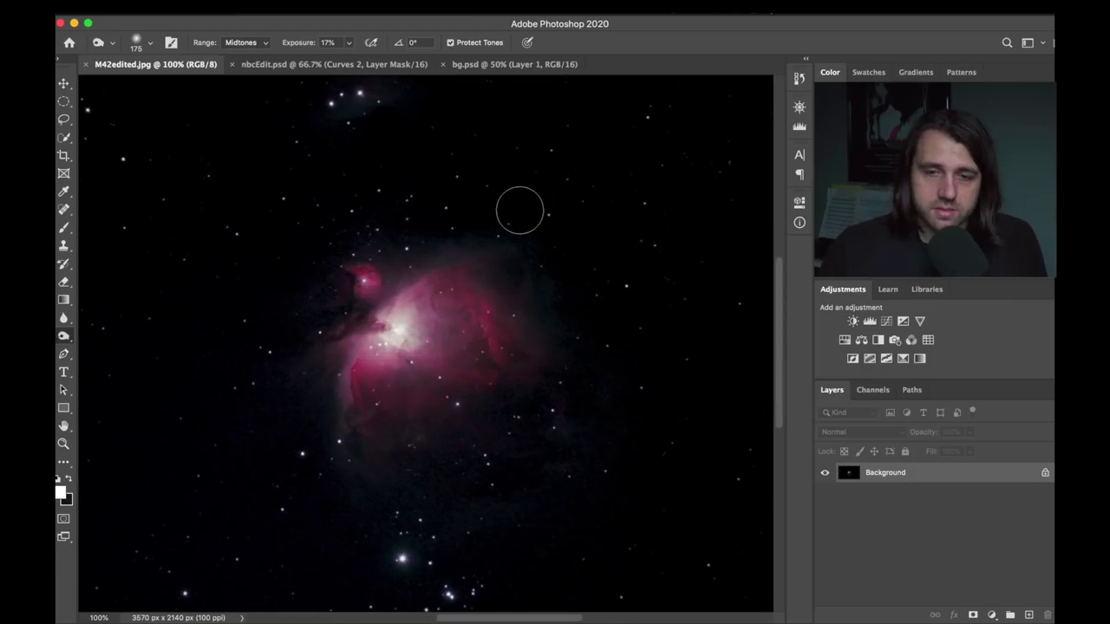
left_click(799, 222)
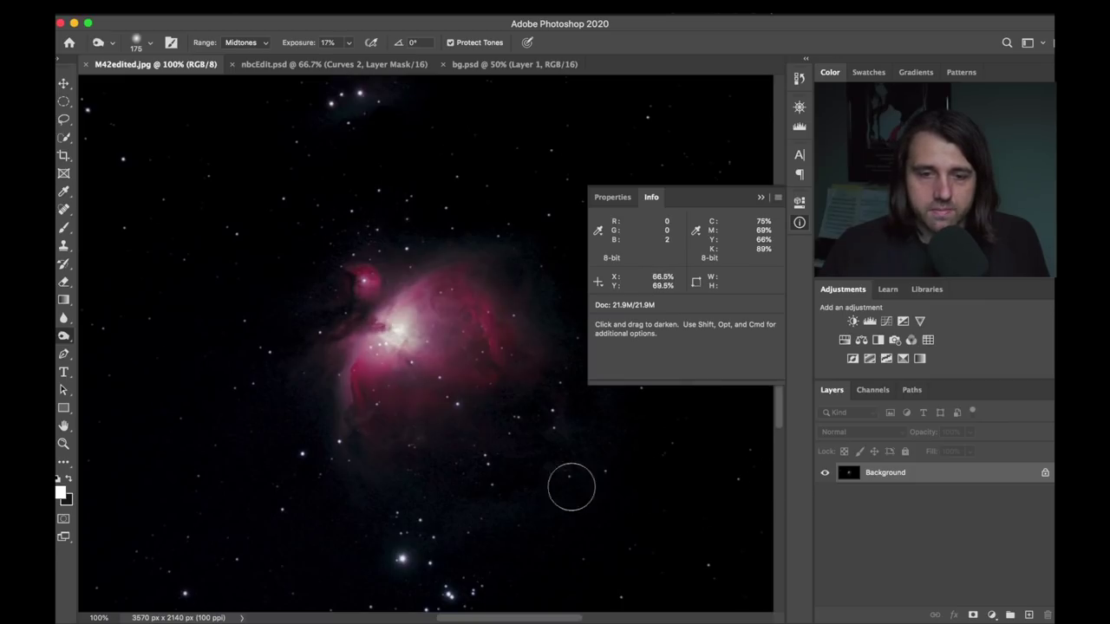
left_click(798, 225)
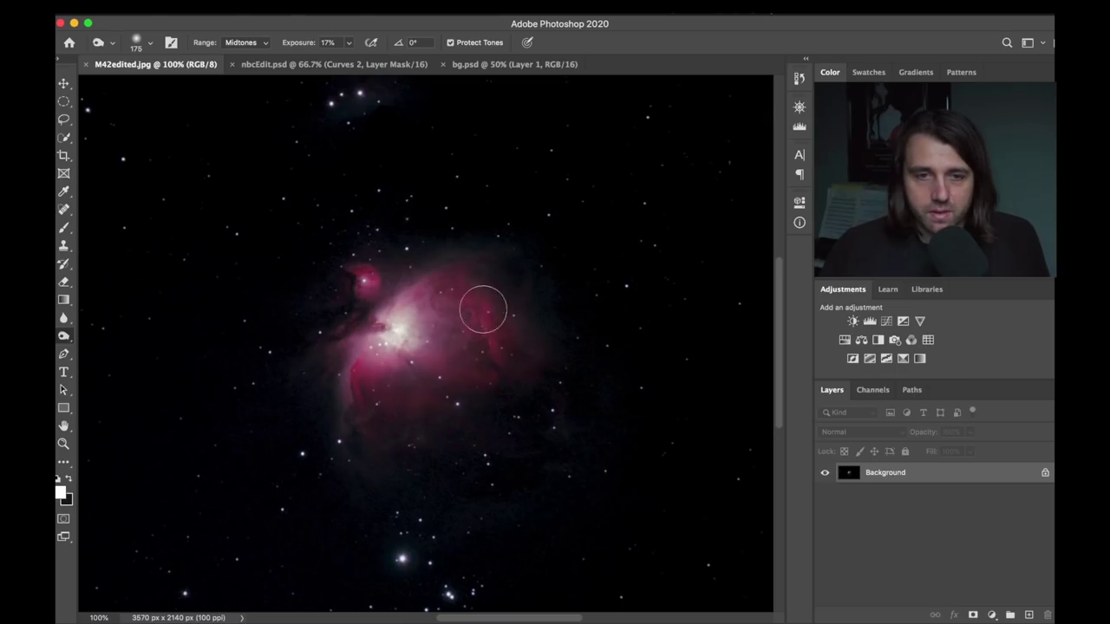
scroll(758, 307, "up", 3)
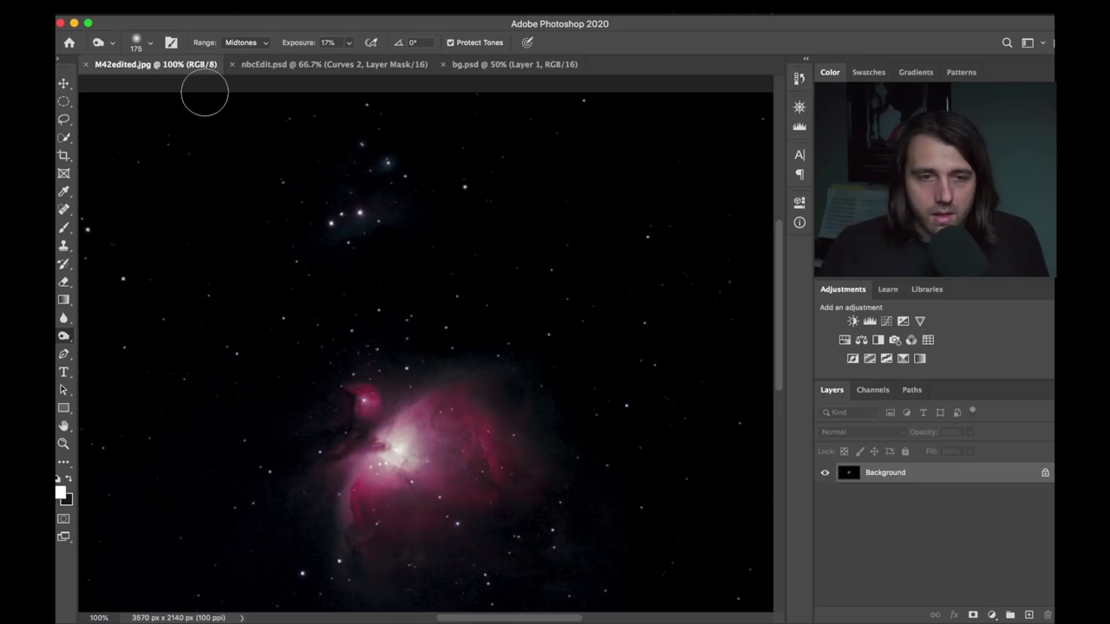
View nbcEdit.psd and bg.psd, and inspect the nebula and surrounding background of nbcEdit.psd at 200%.
left_click(318, 66)
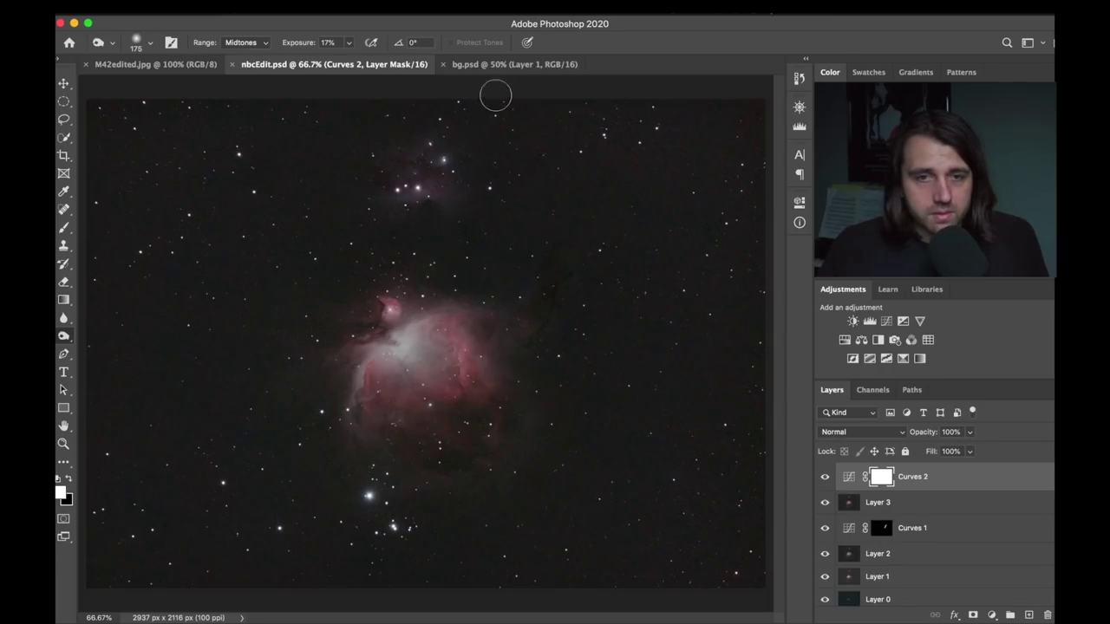
left_click(512, 64)
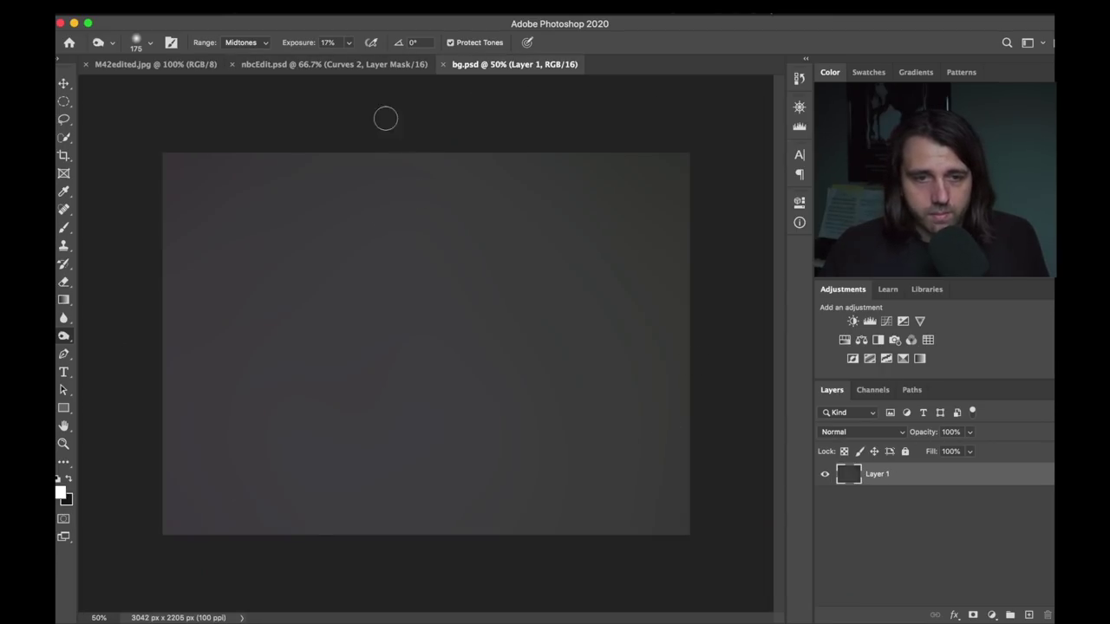
left_click(349, 66)
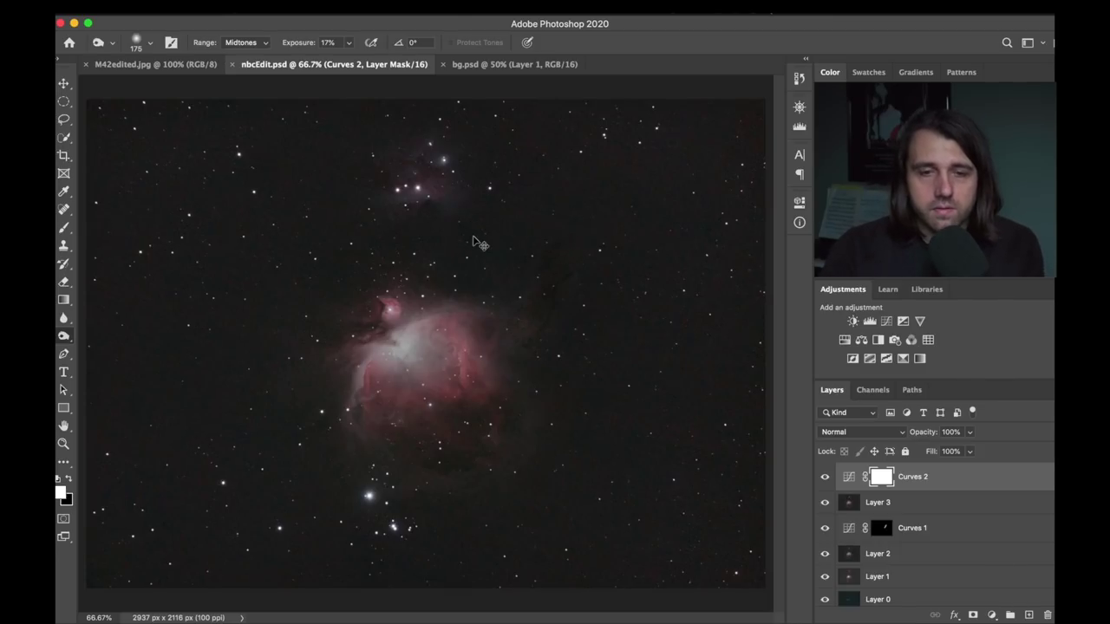
scroll(476, 451, "up", 2)
scroll(446, 391, "up", 5)
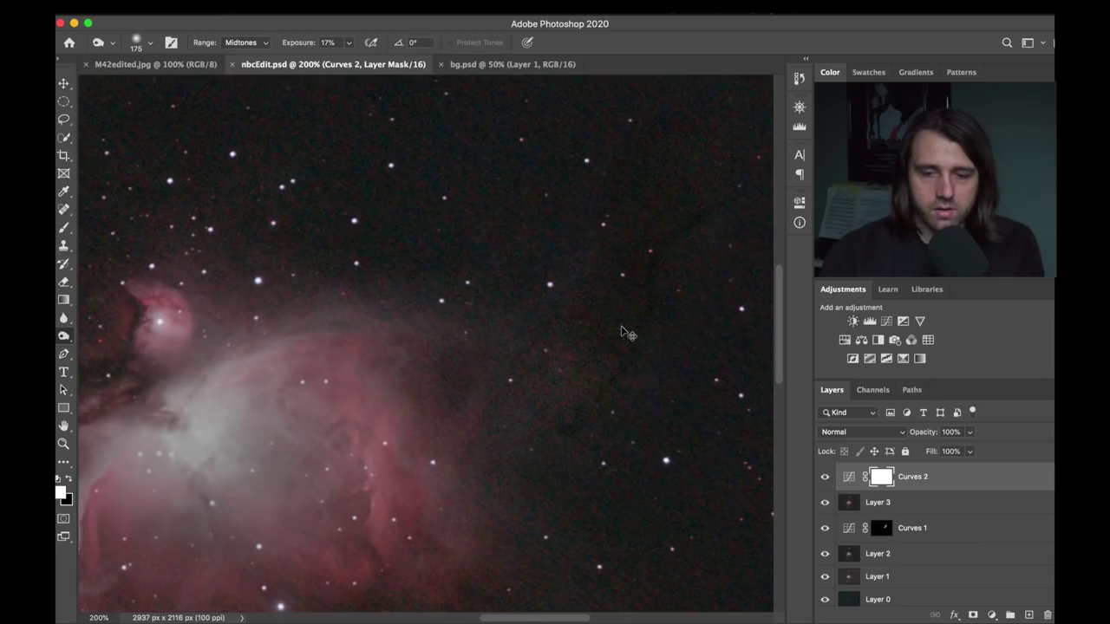
scroll(621, 325, "down", 3)
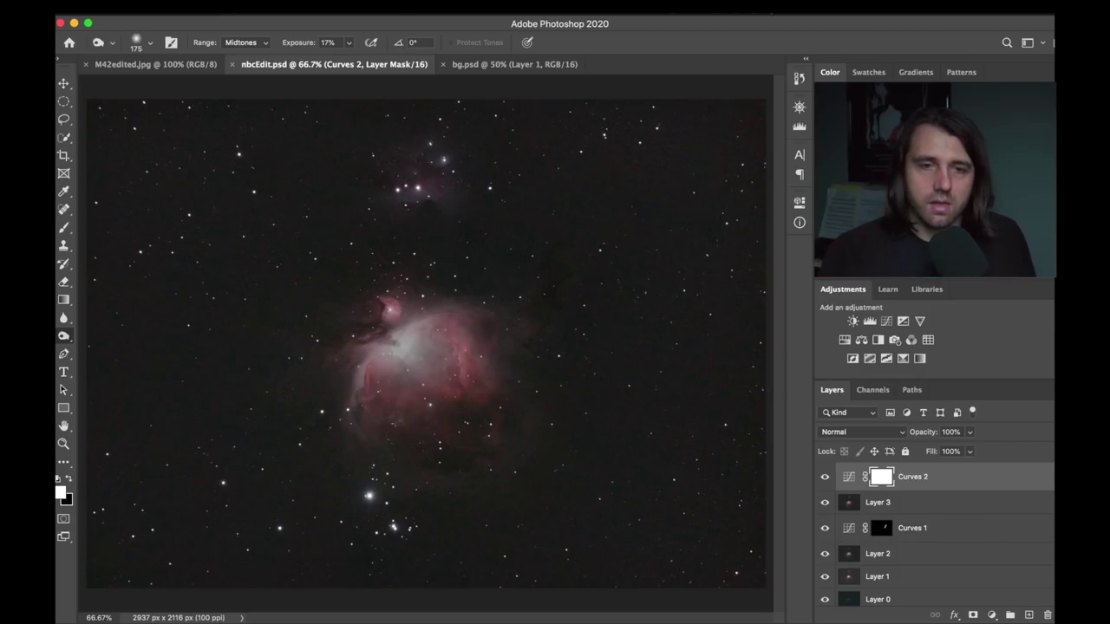
Compare the nebula in M42edited.jpg with nbcEdit.psd, examining the smaller nebula above it in nbcEdit.psd at 100%.
left_click(156, 64)
scroll(265, 260, "down", 5)
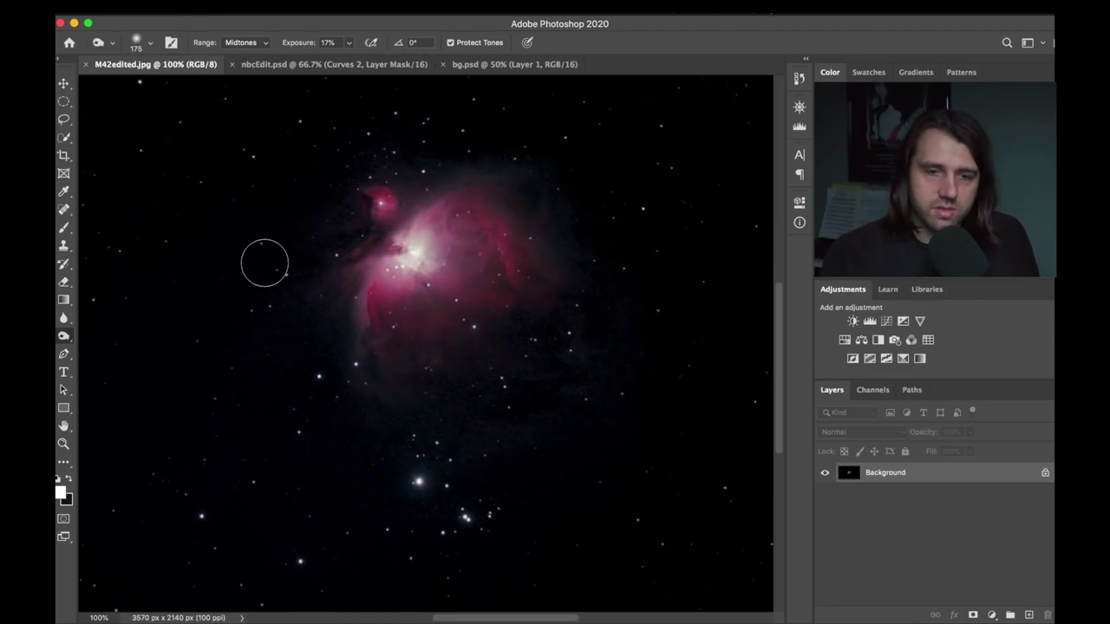
scroll(533, 193, "up", 3)
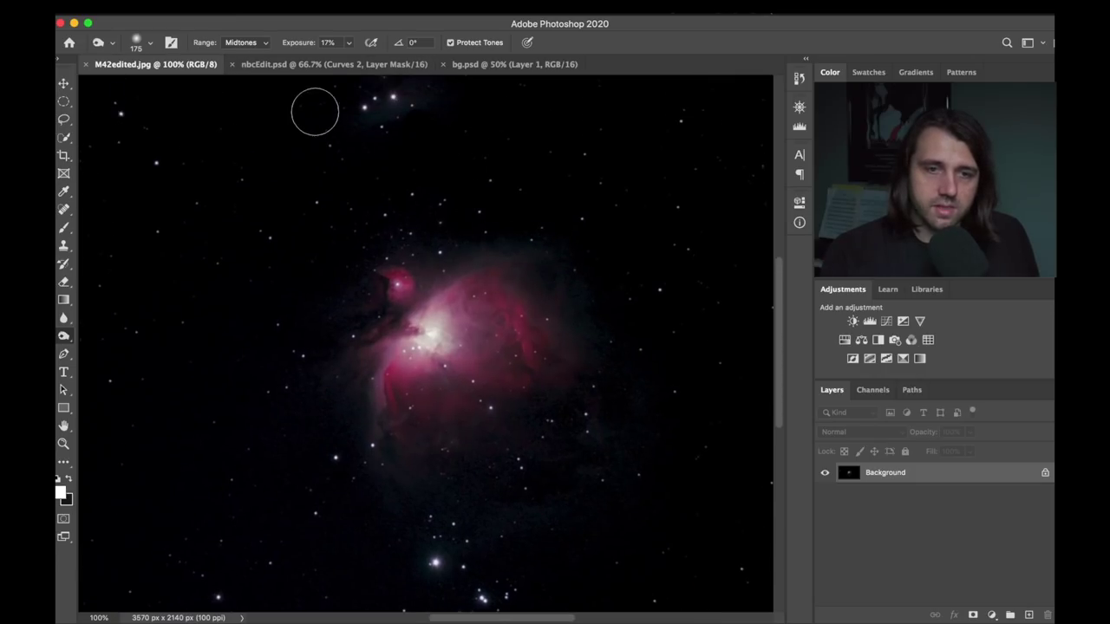
left_click(327, 71)
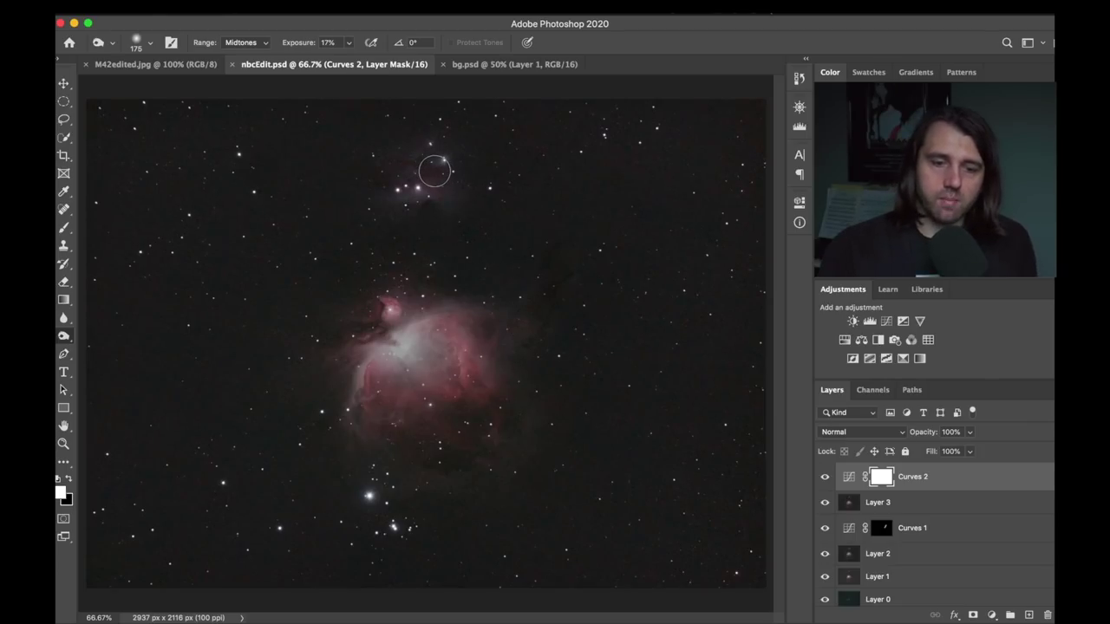
key("super+1")
scroll(433, 168, "up", 3)
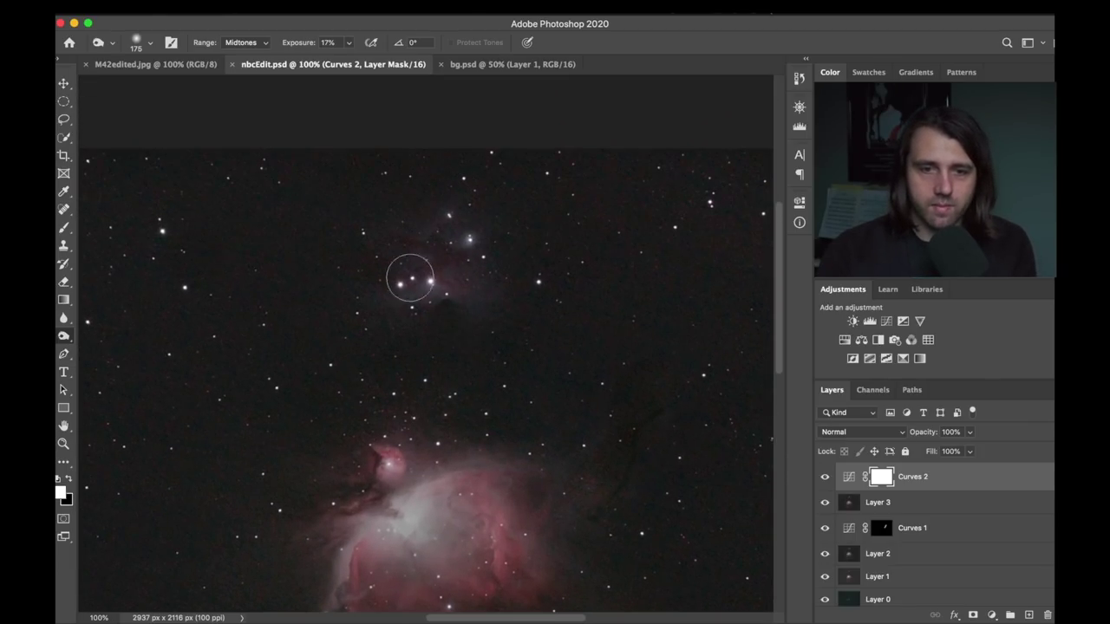
key("super+0")
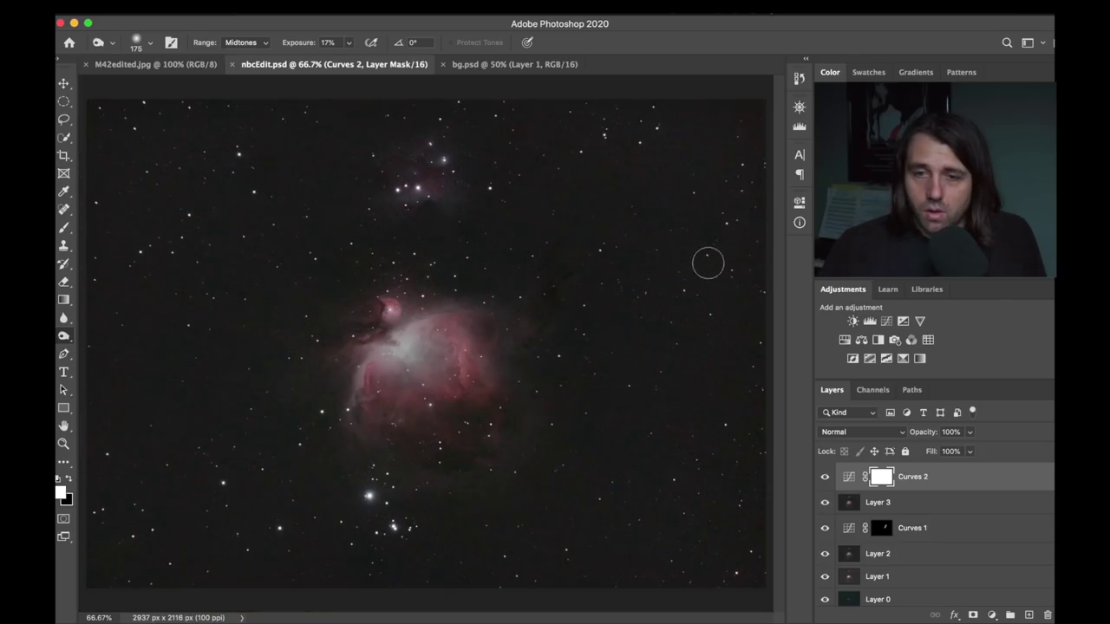
Check the background RGB values of nbcEdit.psd and M42edited.jpg with the Info readout and close it.
left_click(799, 221)
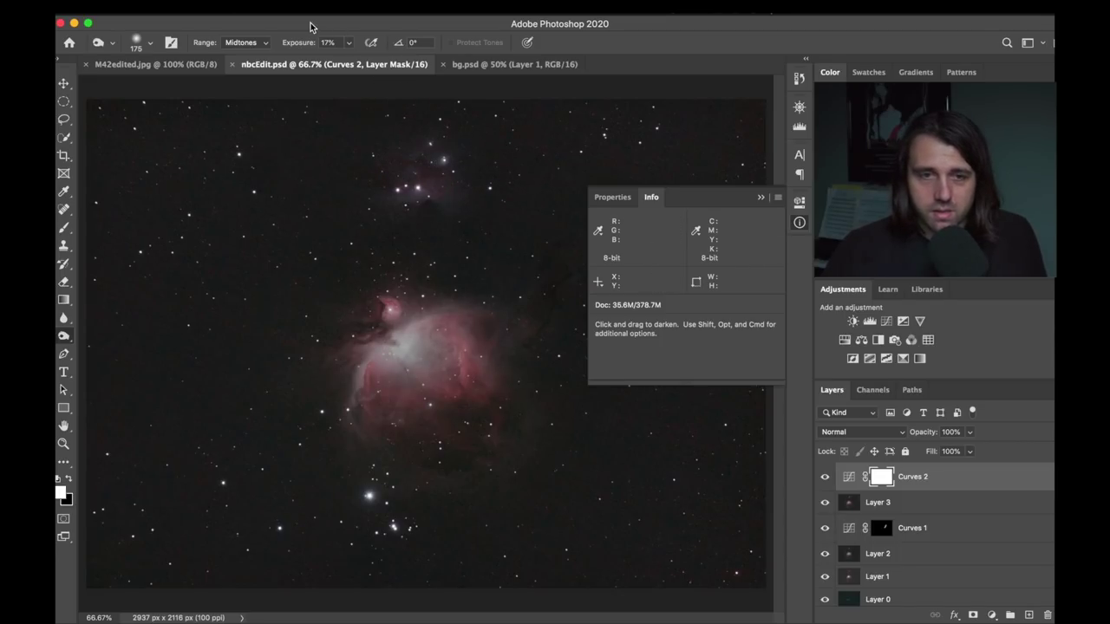
left_click(147, 64)
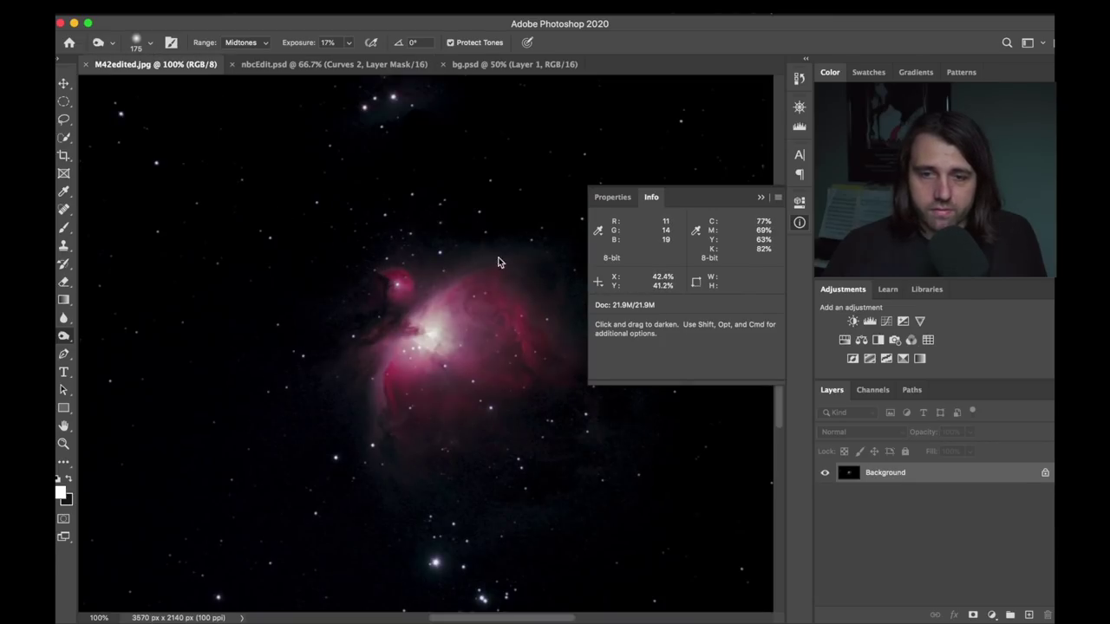
left_click(799, 222)
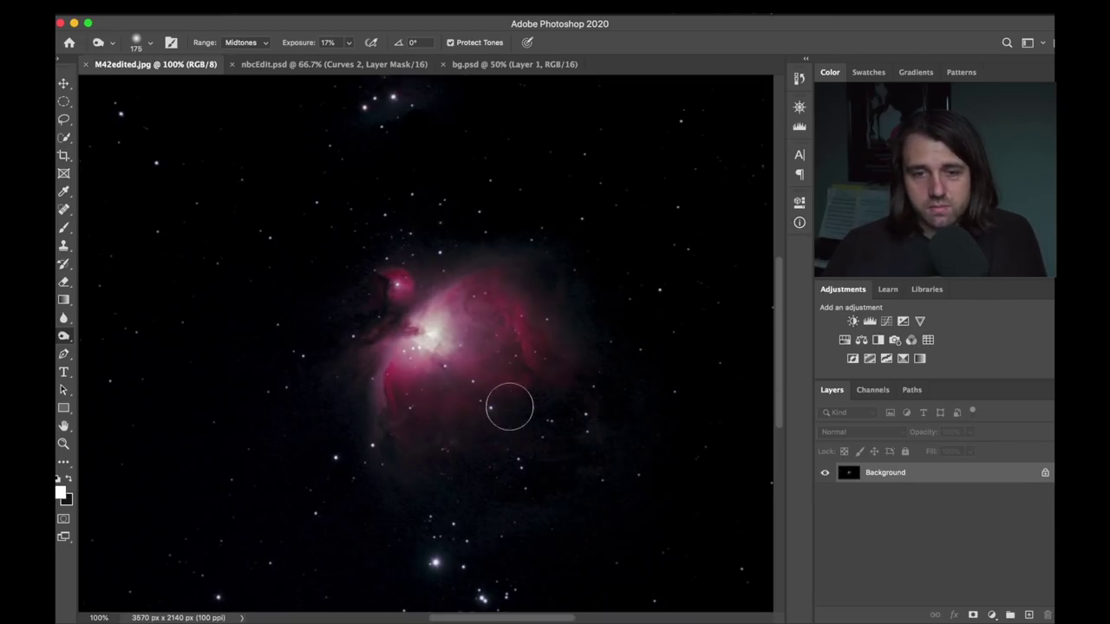
Zoom out from the nebula in M42edited.jpg and view nbcEdit.psd for comparison.
key("super+minus")
key("super+minus")
left_click(333, 64)
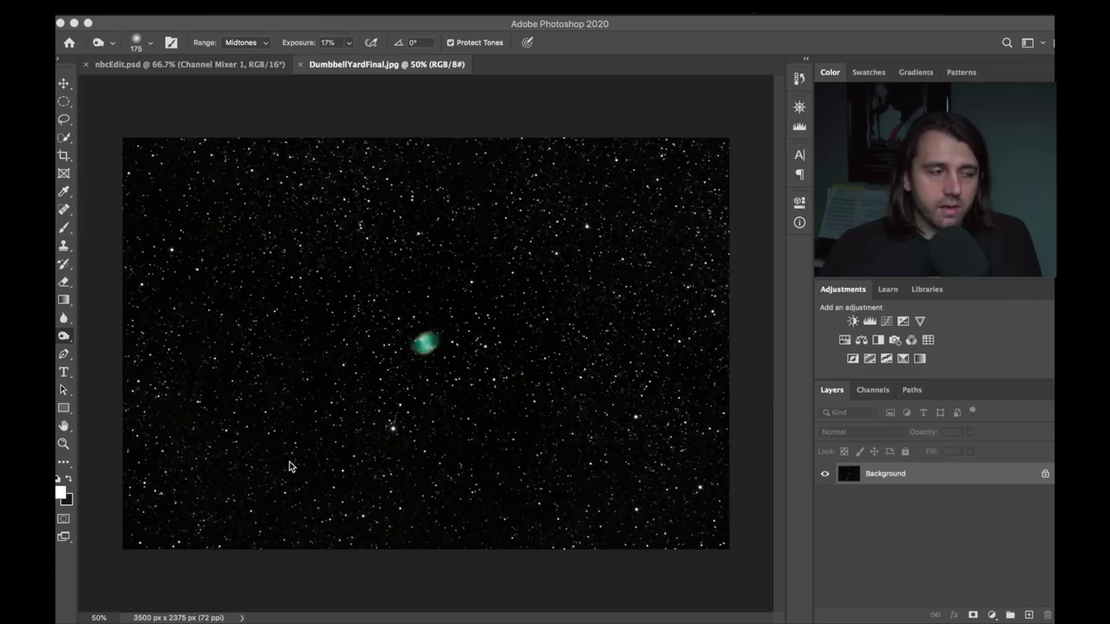
Compare the full frames of the Dumbbell nebula images nbcEdit.psd and DumbbellYardFinal.jpg.
left_click(220, 69)
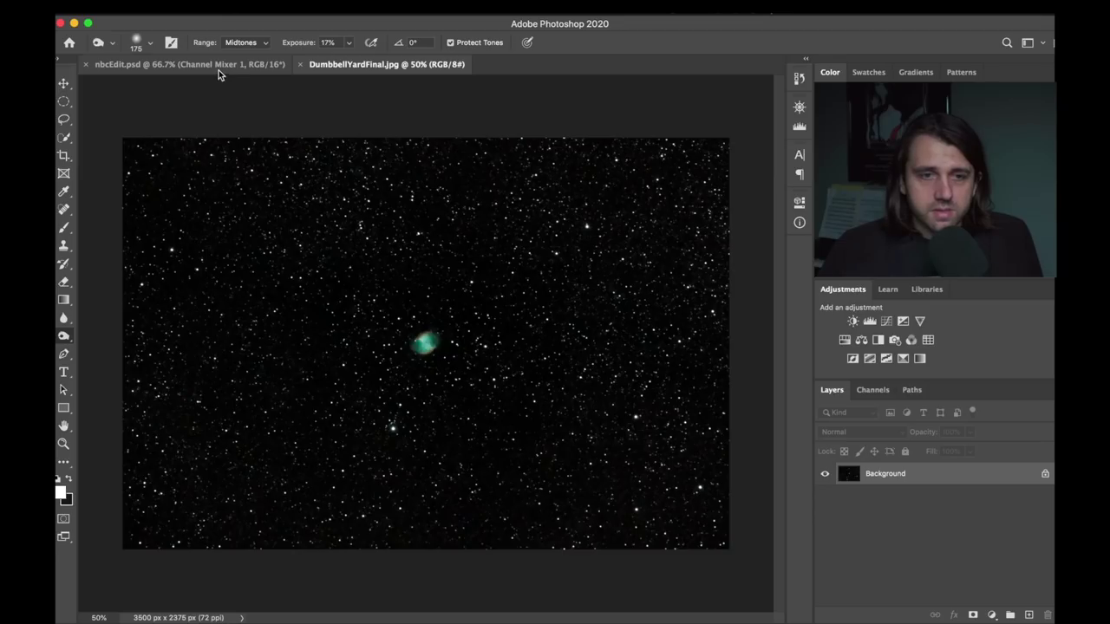
left_click(220, 69)
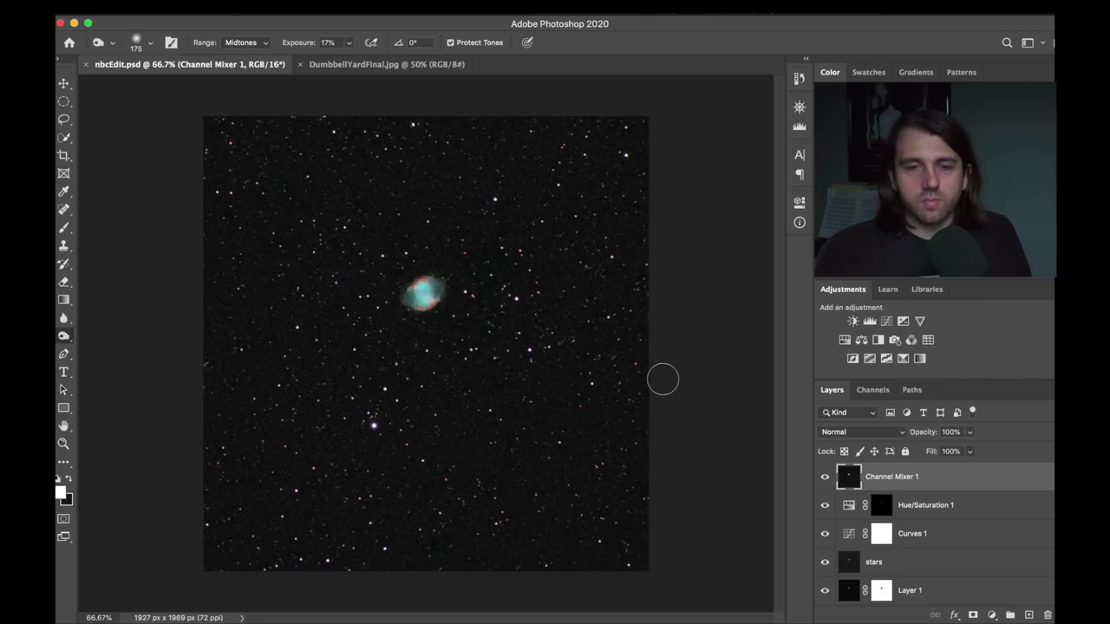
left_click(364, 66)
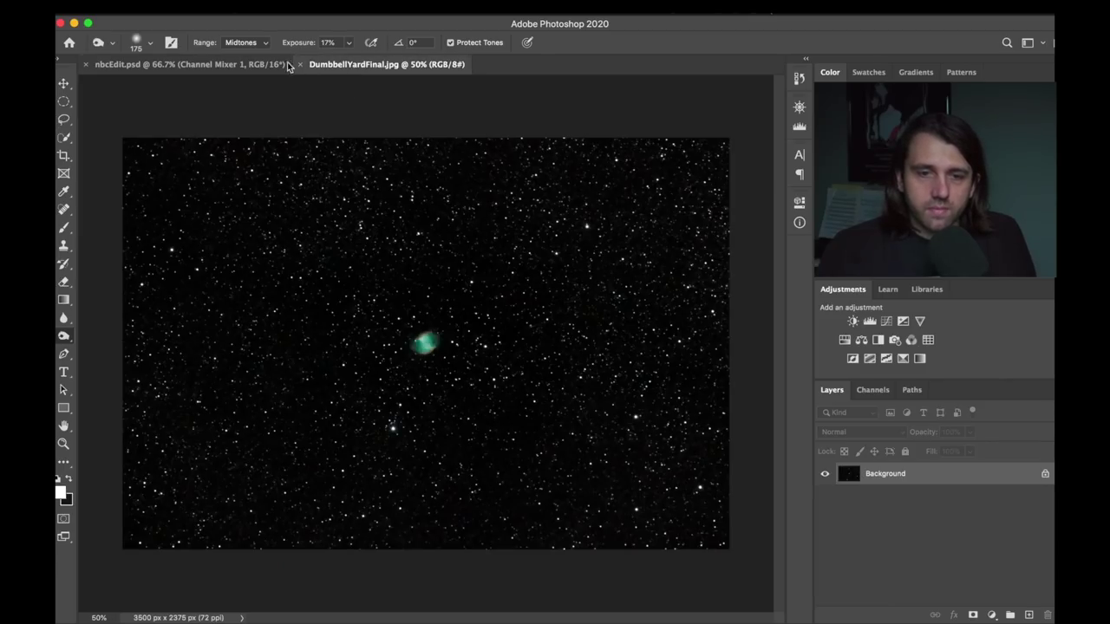
left_click(199, 70)
left_click(379, 68)
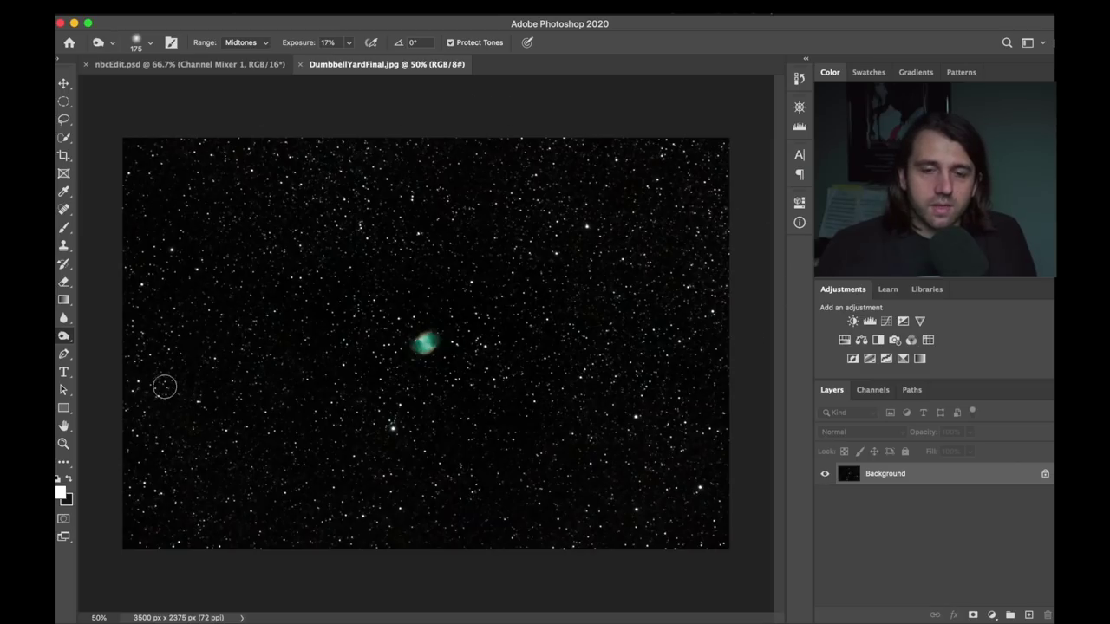
Crop nbcEdit.psd to a 4:5 (8:10) portrait ratio, shifting the image slightly up so the nebula sits near the upper-third line.
left_click(191, 67)
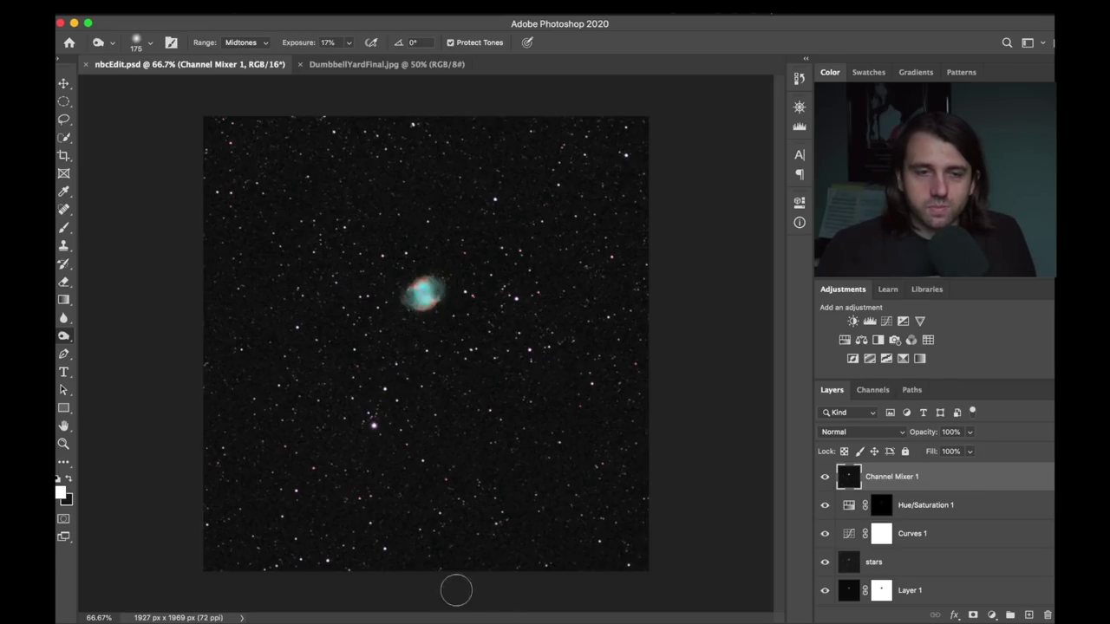
left_click(63, 155)
left_click(173, 44)
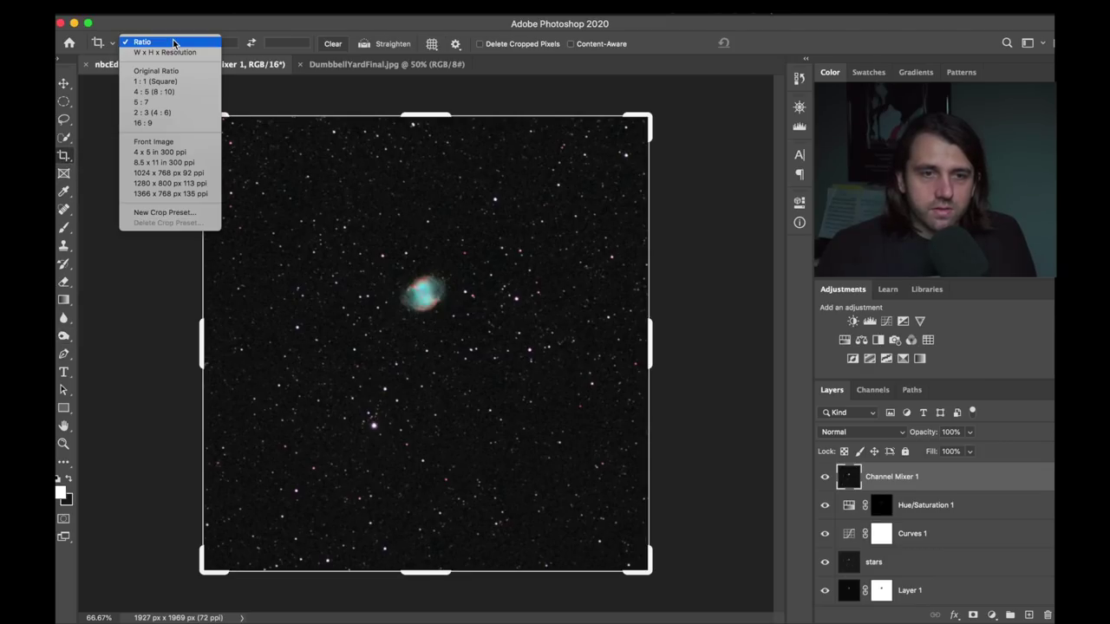
left_click(169, 91)
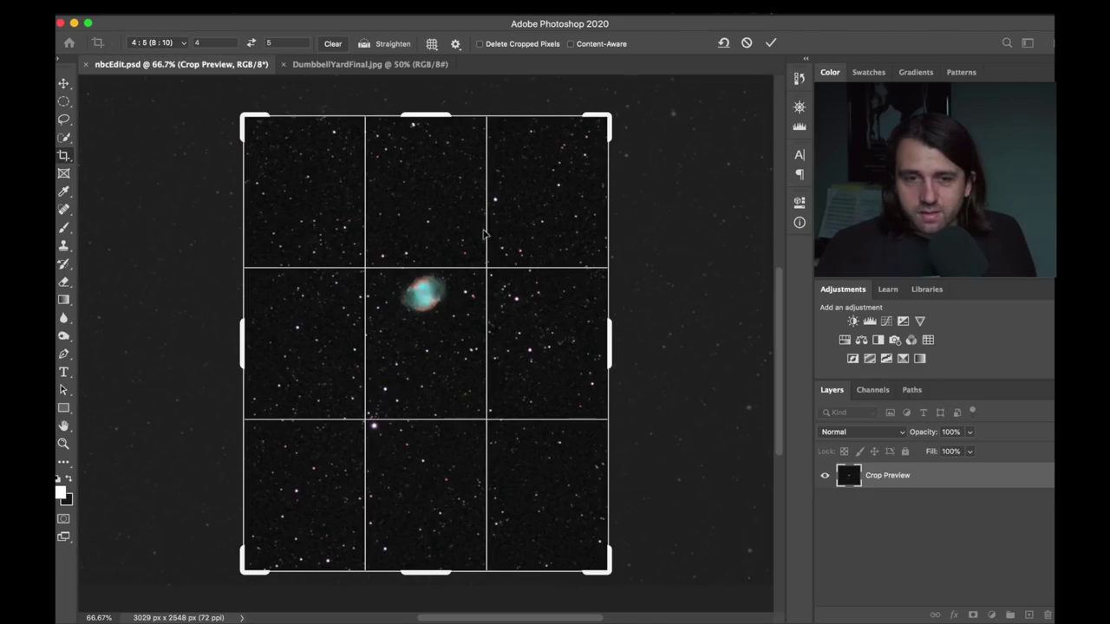
mouse_move(485, 234)
left_mouse_down()
mouse_move(488, 247)
mouse_move(489, 206)
mouse_move(491, 223)
left_mouse_up()
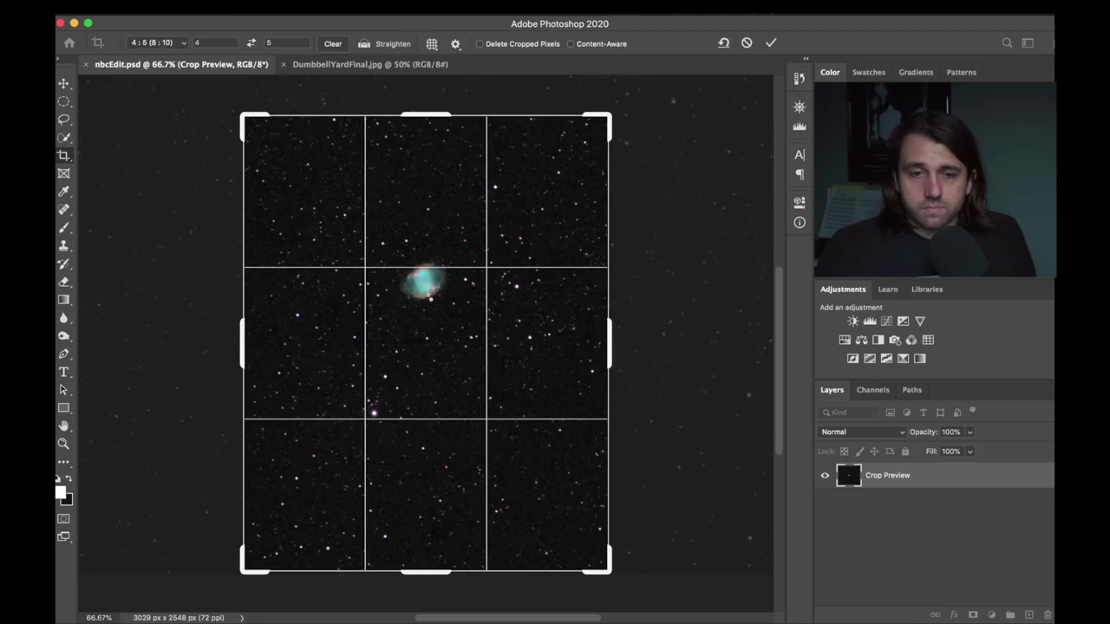
key("Return")
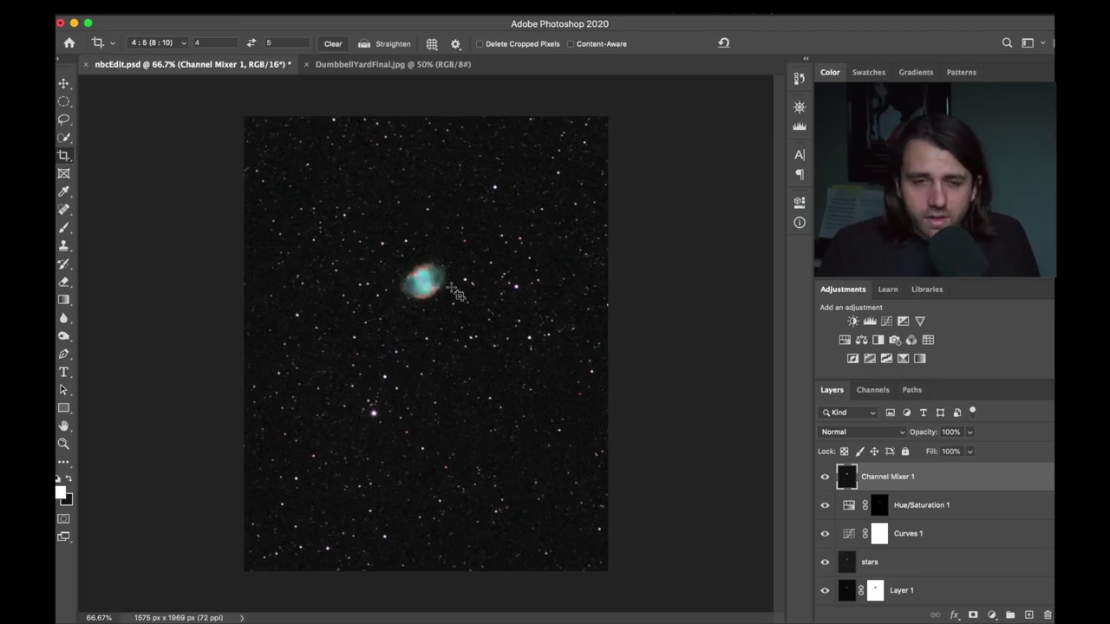
View DumbbellYardFinal.jpg with the Move tool active and compare it with the cropped nbcEdit.psd.
left_click(396, 67)
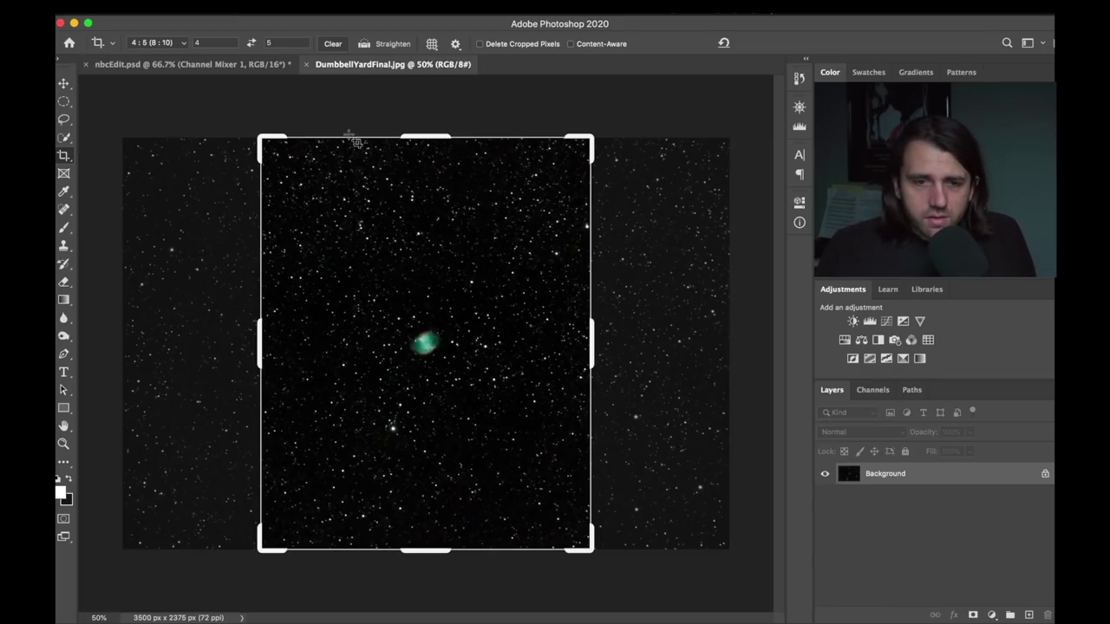
left_click(64, 83)
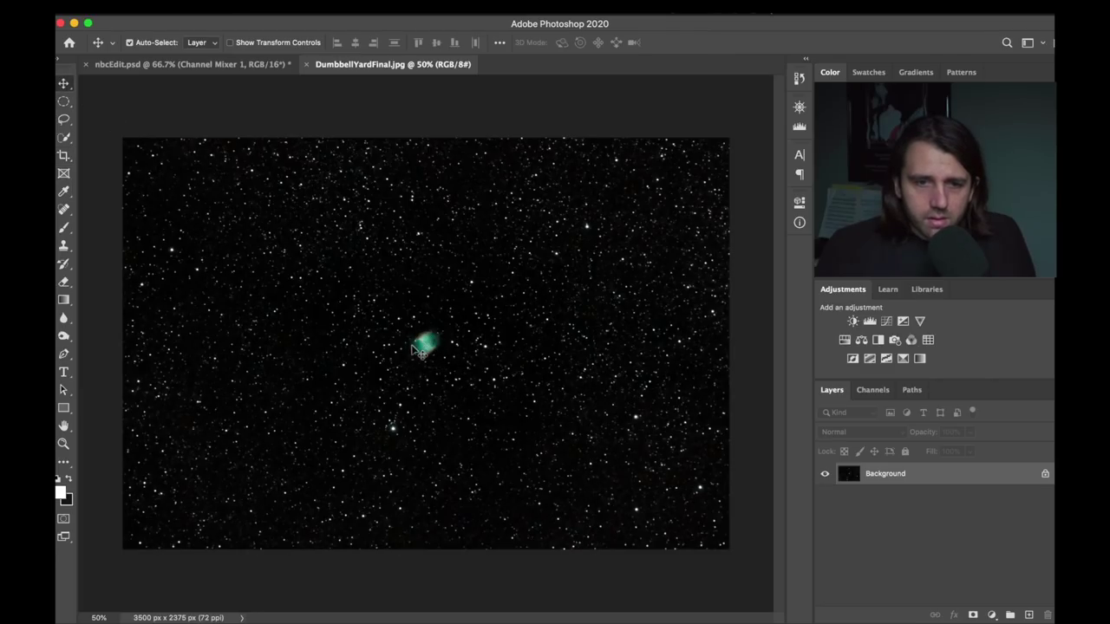
left_click(230, 69)
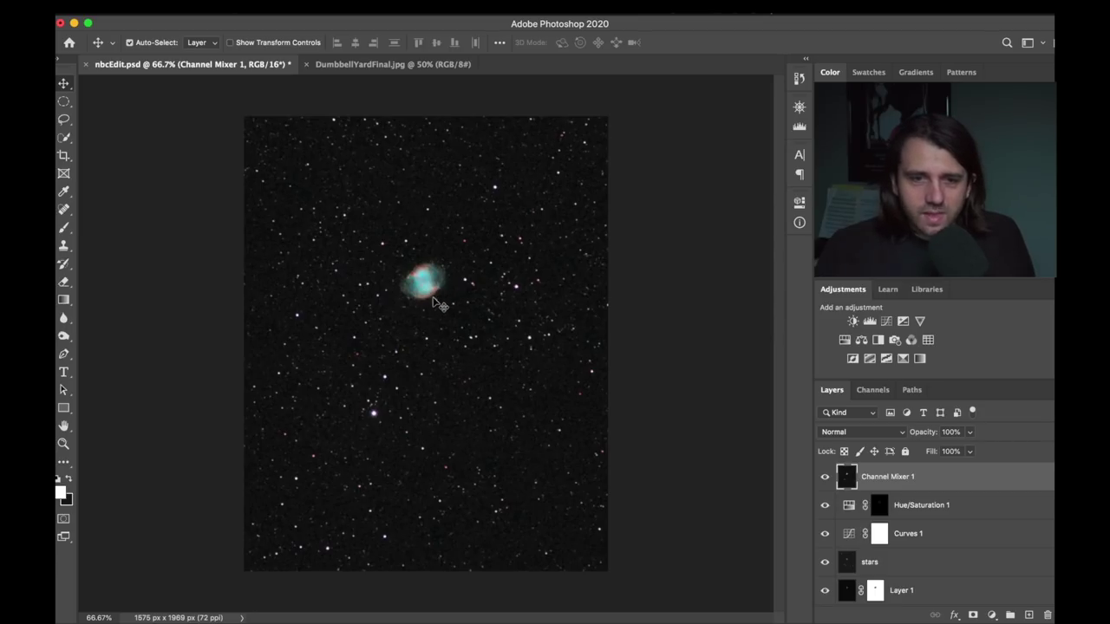
Inspect the nebula and surrounding stars of DumbbellYardFinal.jpg at 200%.
left_click(390, 64)
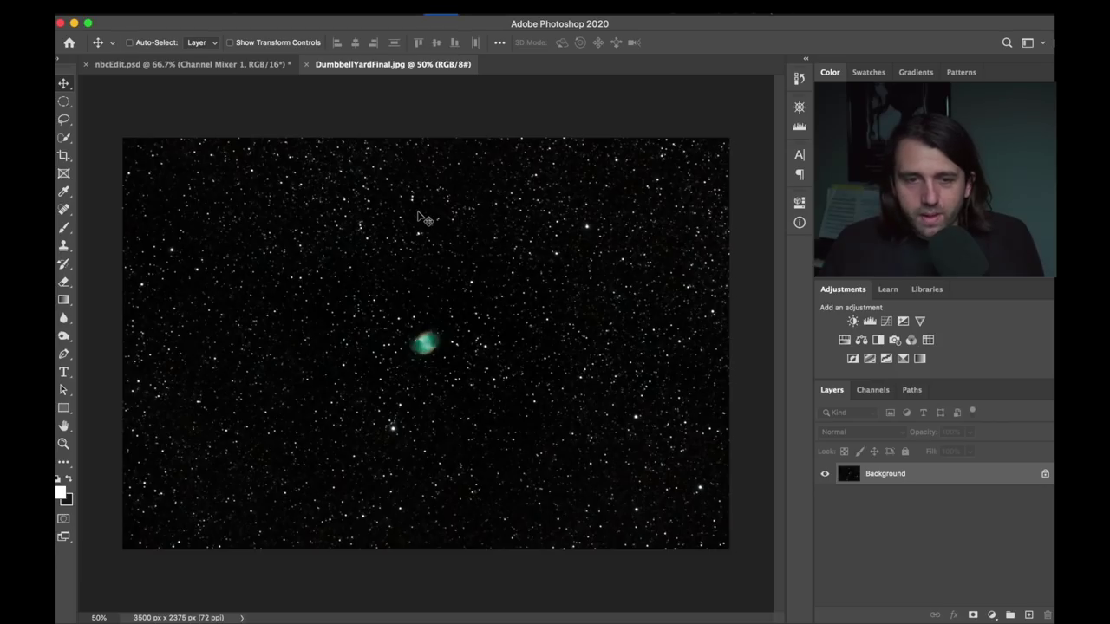
key("super+equal")
key("super+equal")
key("super+equal")
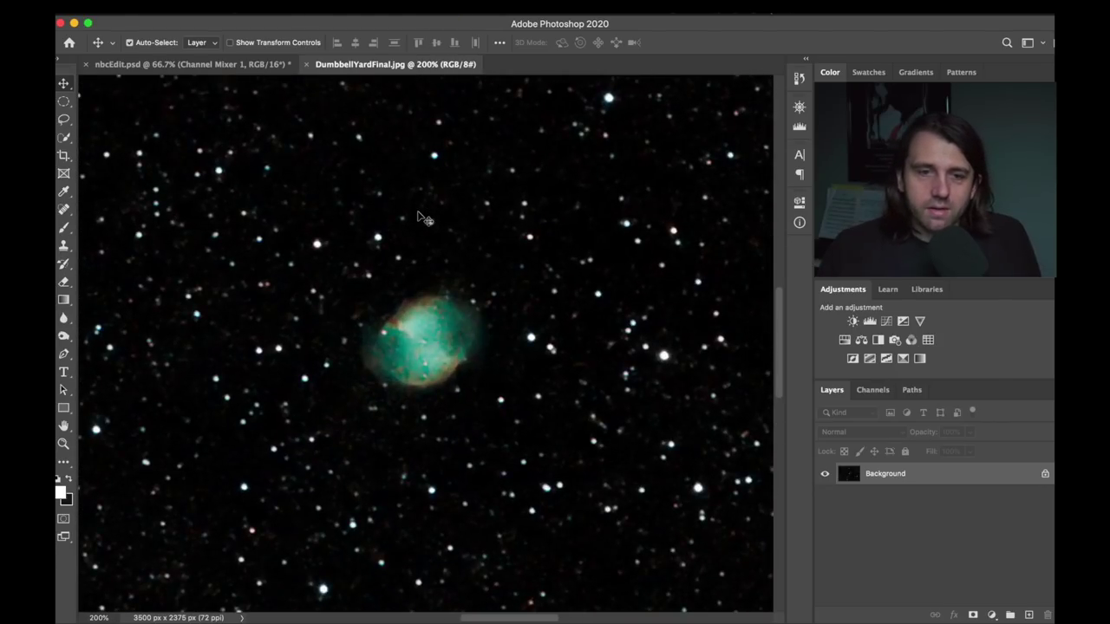
Inspect the nebula in nbcEdit.psd at 200% and compare it with DumbbellYardFinal.jpg.
left_click(211, 68)
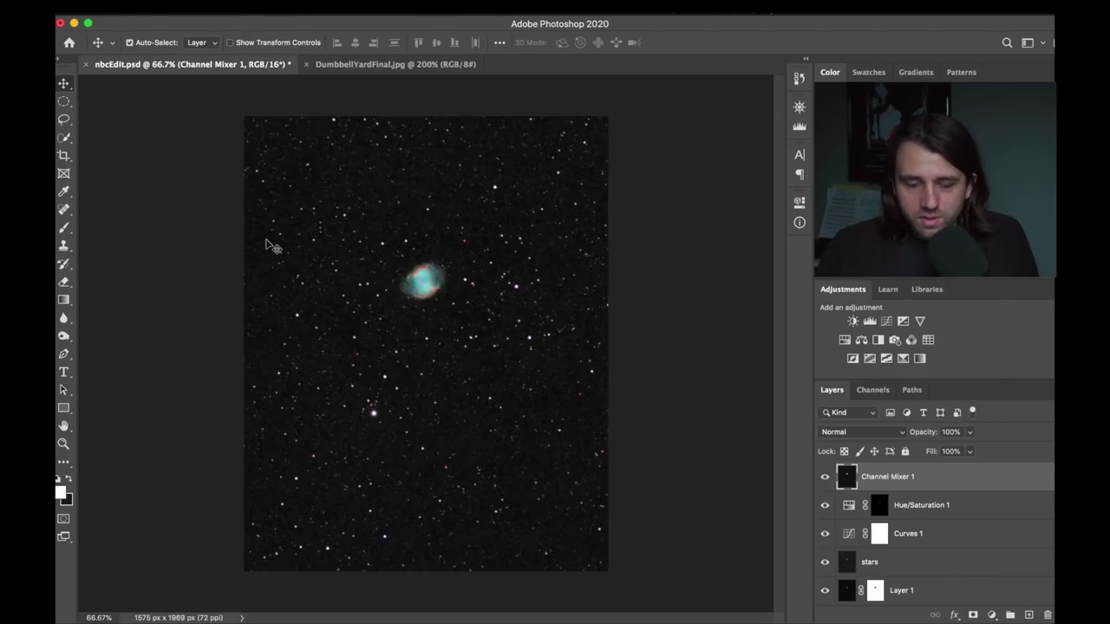
key("super+equal")
key("super+equal")
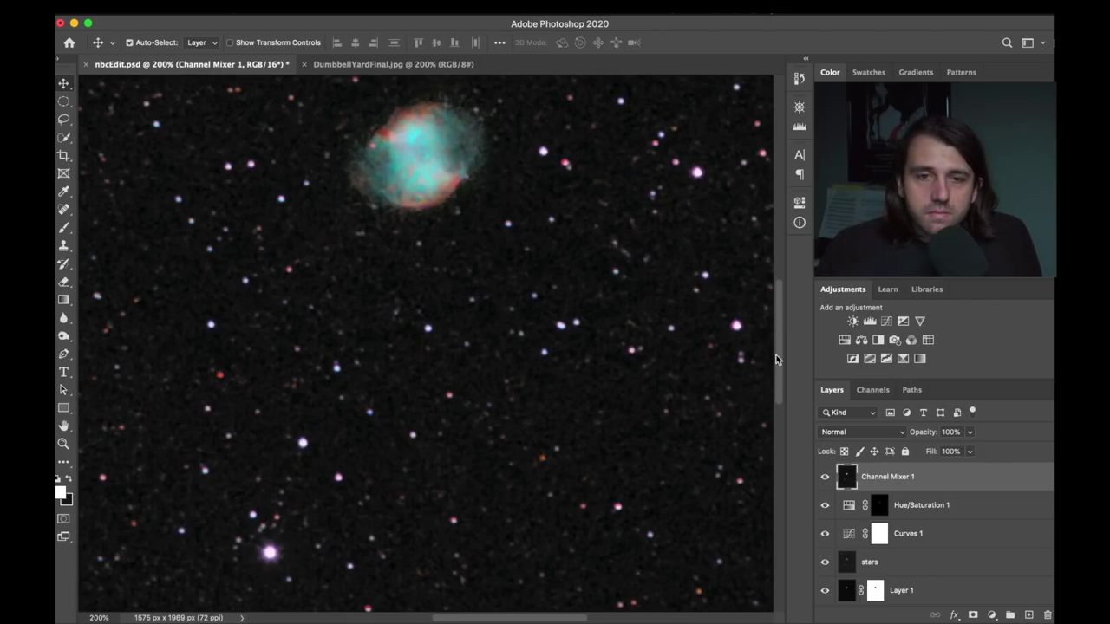
left_click_drag(776, 355, 775, 334)
left_click(390, 65)
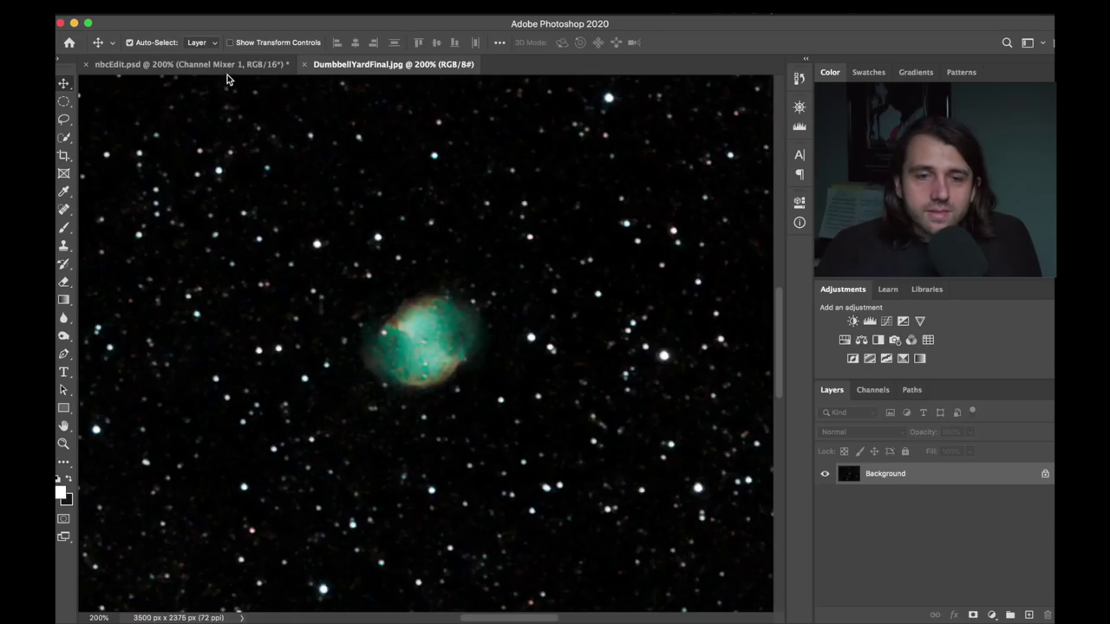
left_click(189, 69)
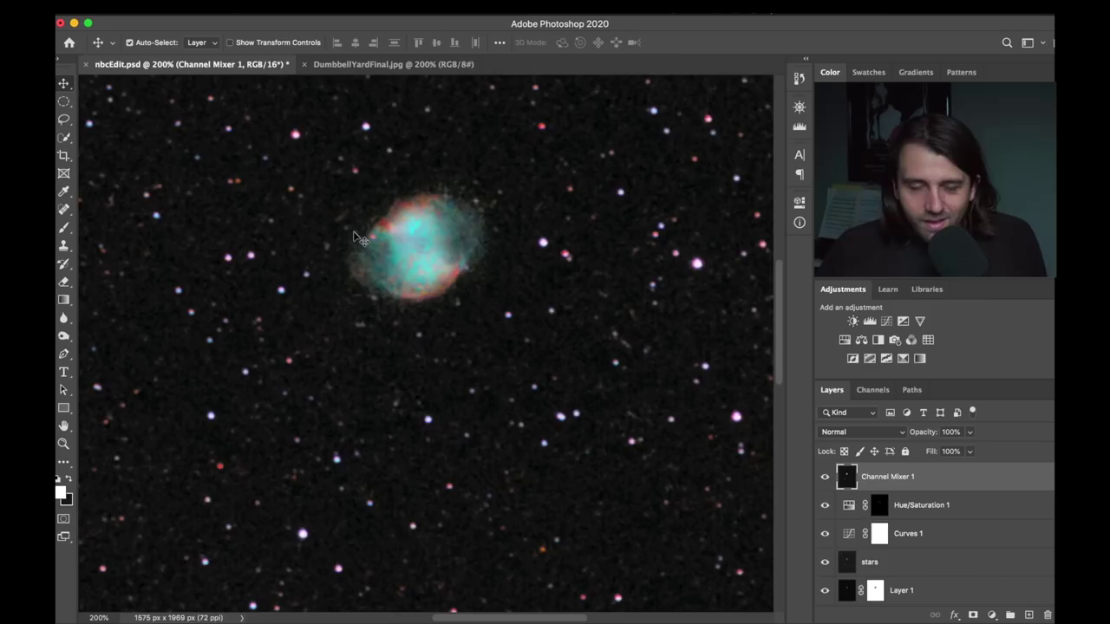
View the whole cropped nbcEdit.psd at 66.7%, and centre its nebula in the view at 200%.
key("super+minus")
key("super+minus")
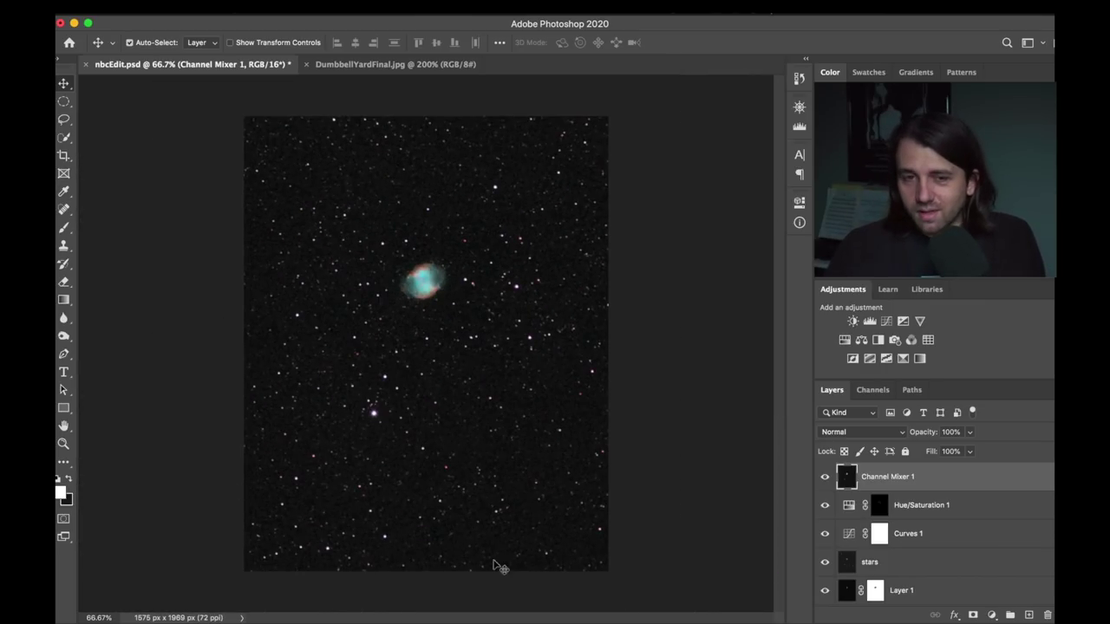
left_click(387, 67)
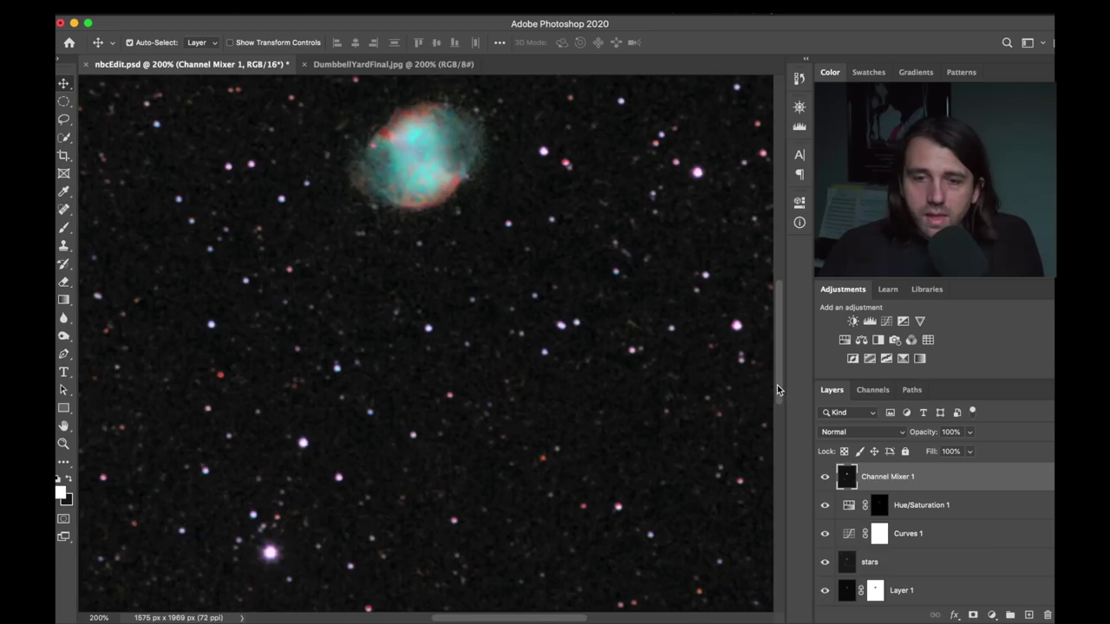
left_click_drag(777, 384, 774, 340)
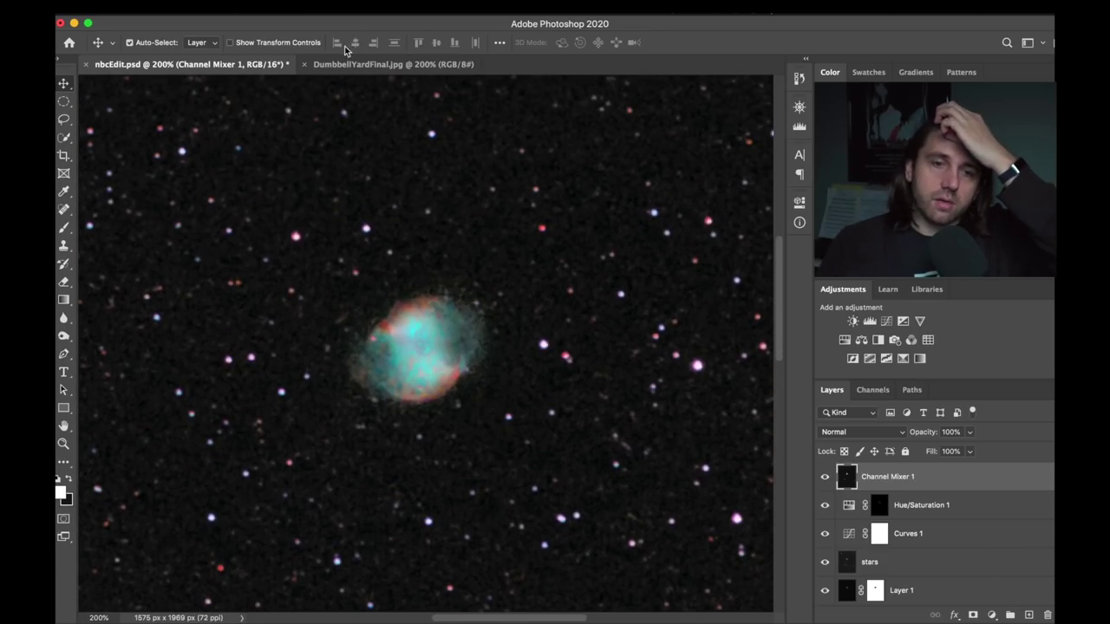
Examine the star field of DumbbellYardFinal.jpg at 66.7% and return to nbcEdit.psd.
left_click(392, 64)
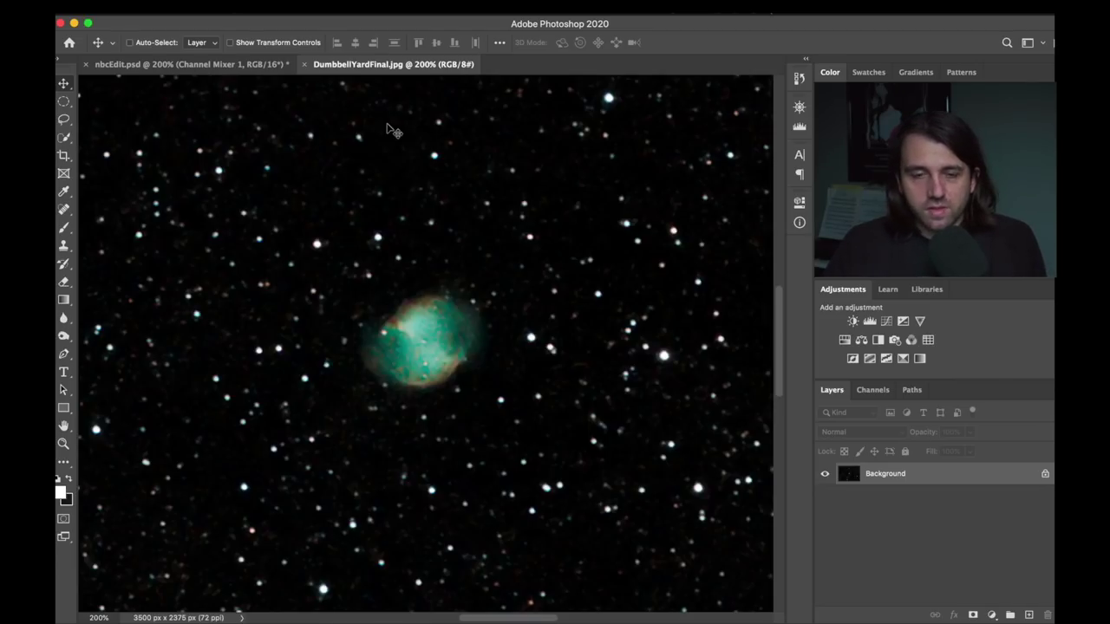
key("super+minus")
key("super+minus")
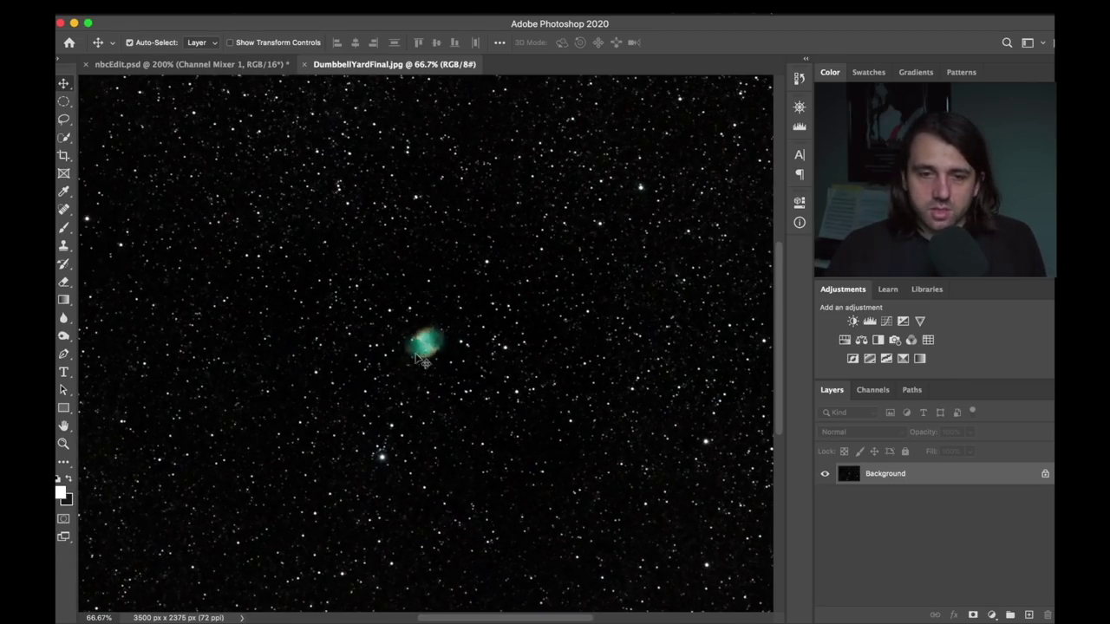
left_click(234, 65)
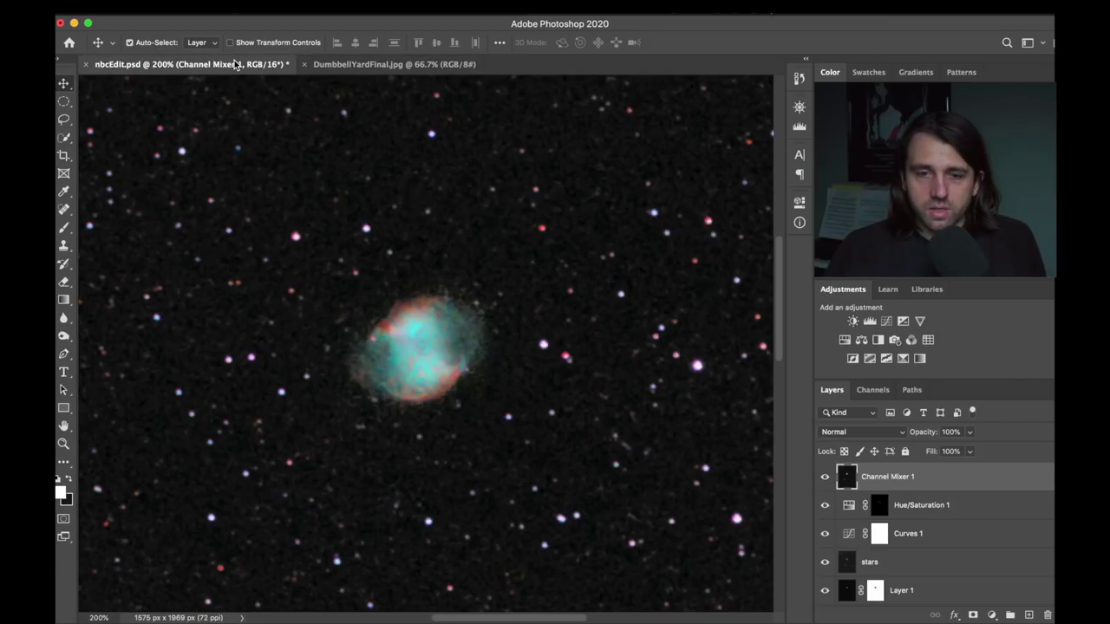
Examine the nebula in DumbbellYardFinal.jpg at 200%, positioned near the middle of the view.
left_click(409, 67)
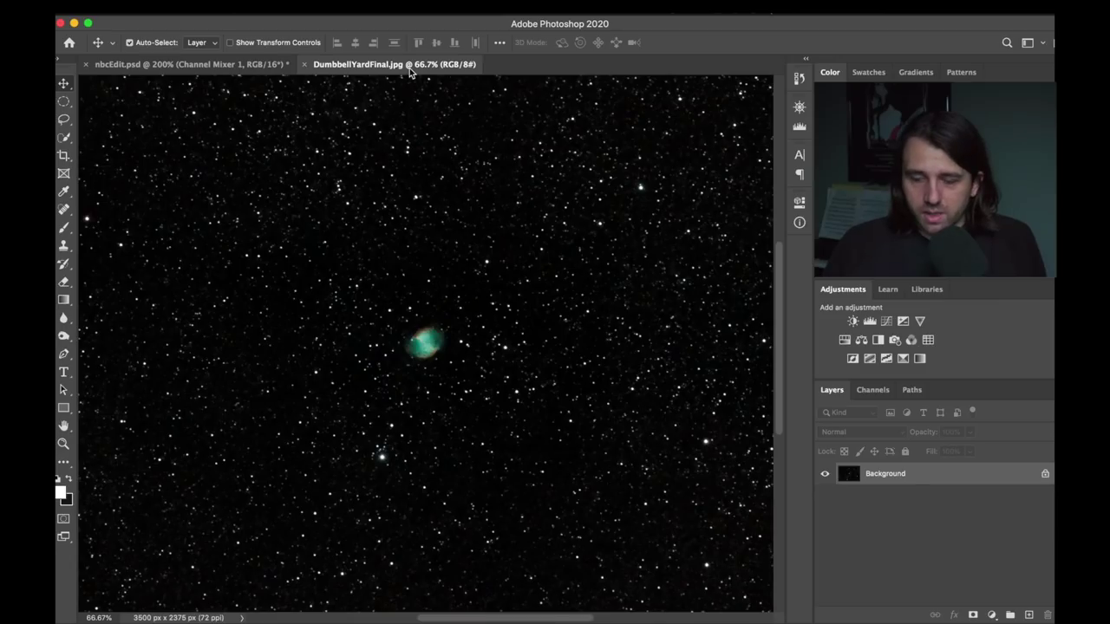
key("super+plus")
key("super+plus")
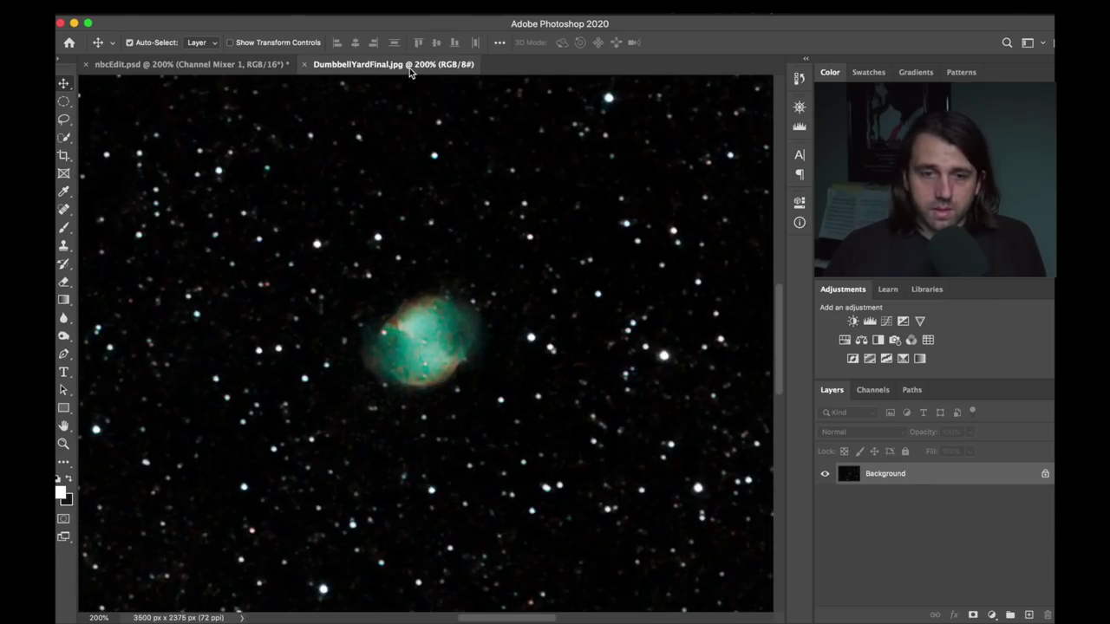
scroll(778, 316, "down", 2)
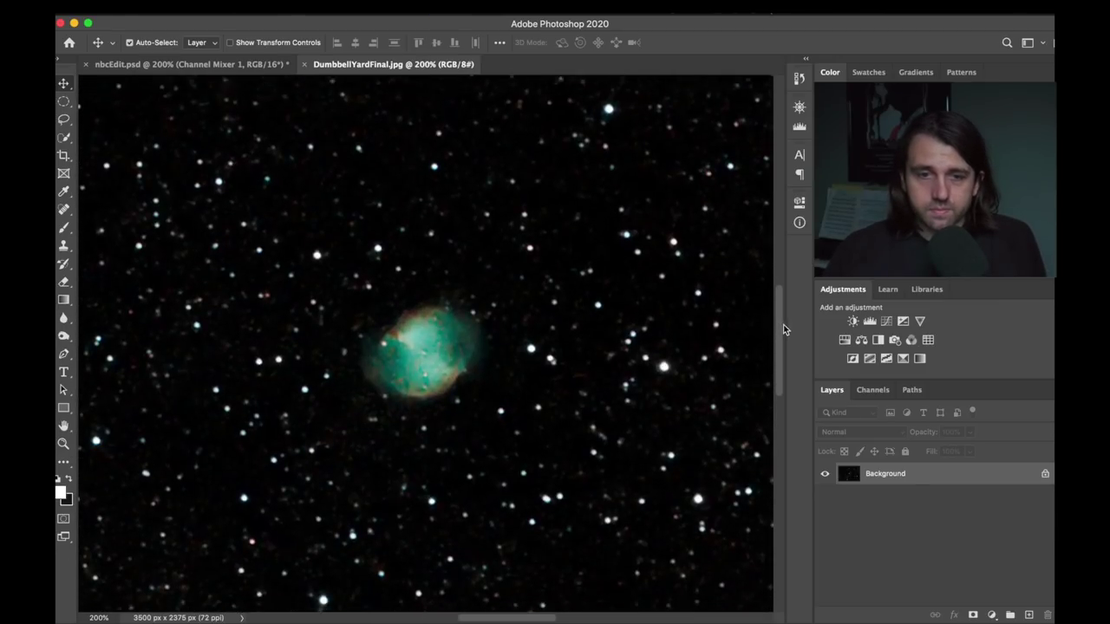
scroll(784, 336, "down", 1)
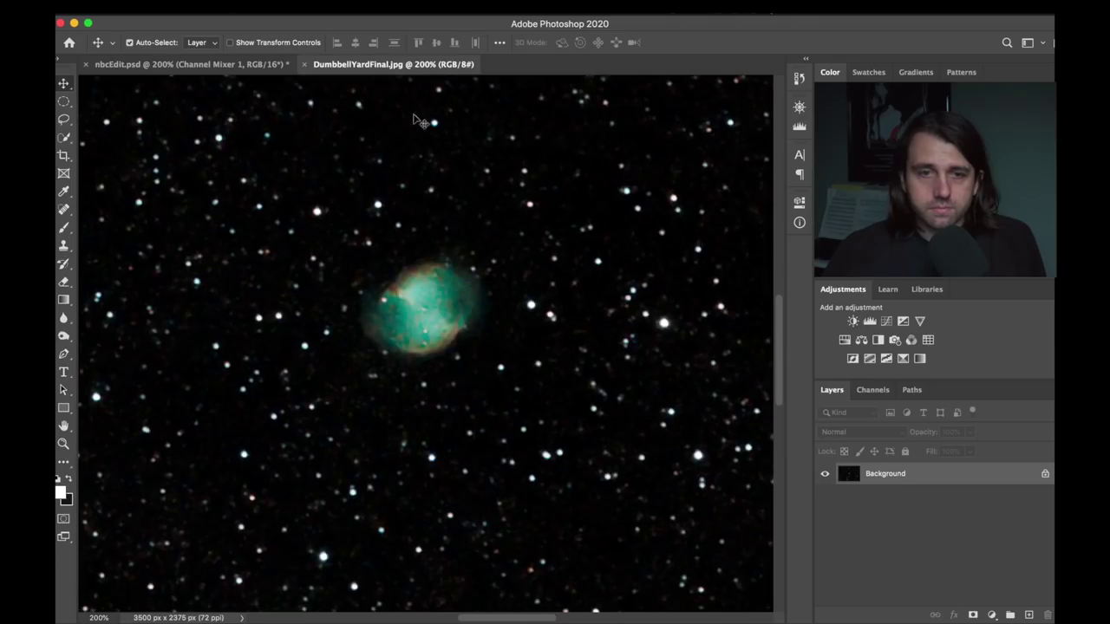
Compare nebula detail, star colour and background between nbcEdit.psd and DumbbellYardFinal.jpg at 200%, alternating between the two images.
left_click(197, 65)
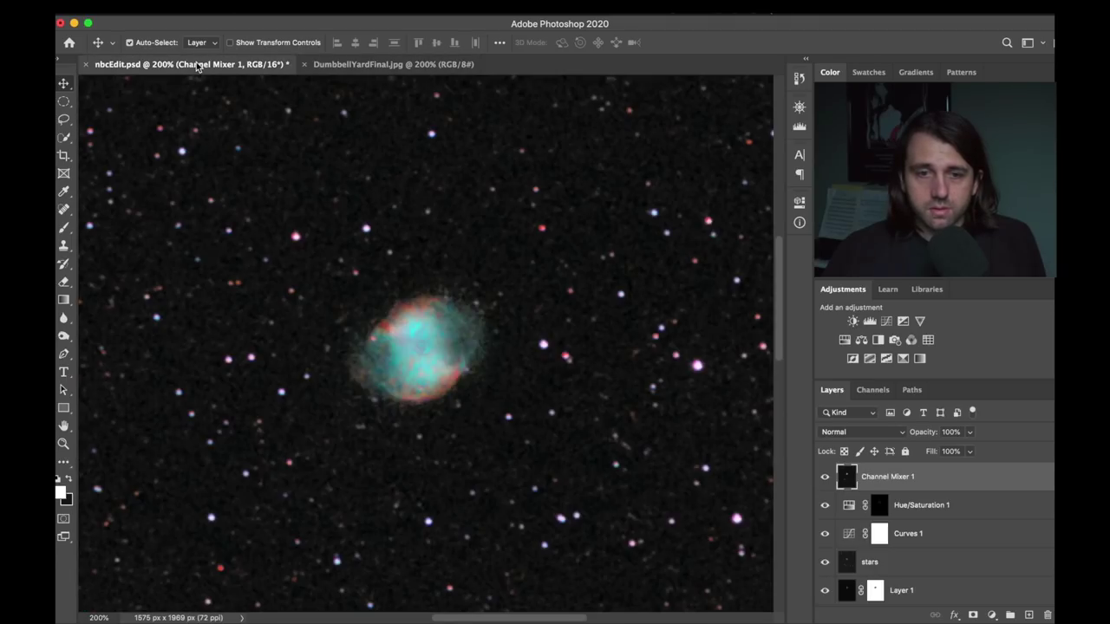
left_click(361, 65)
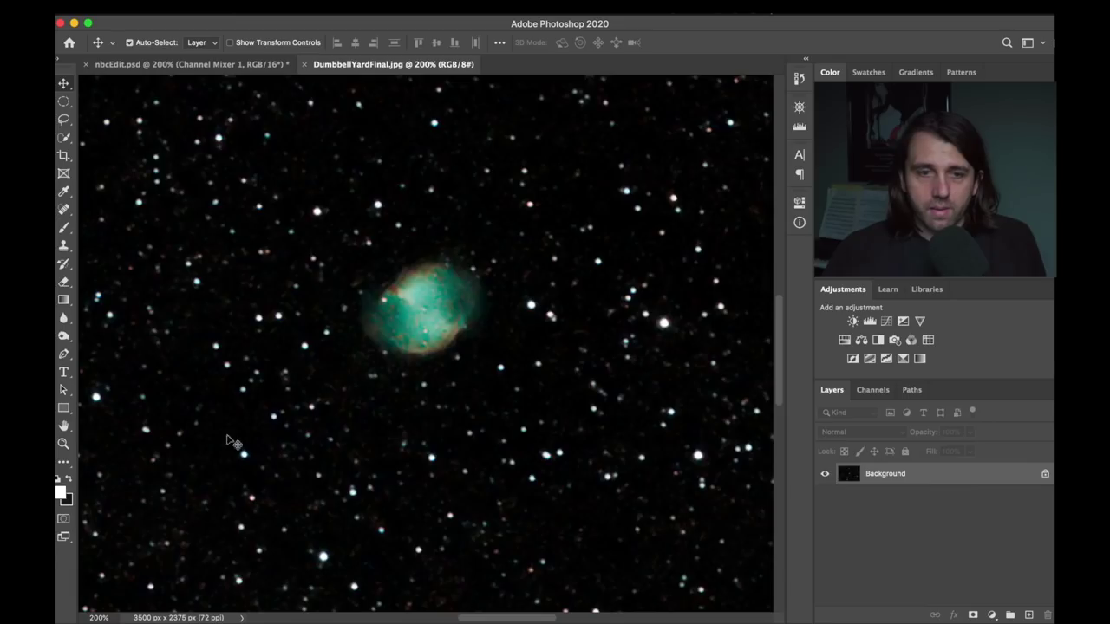
left_click(212, 64)
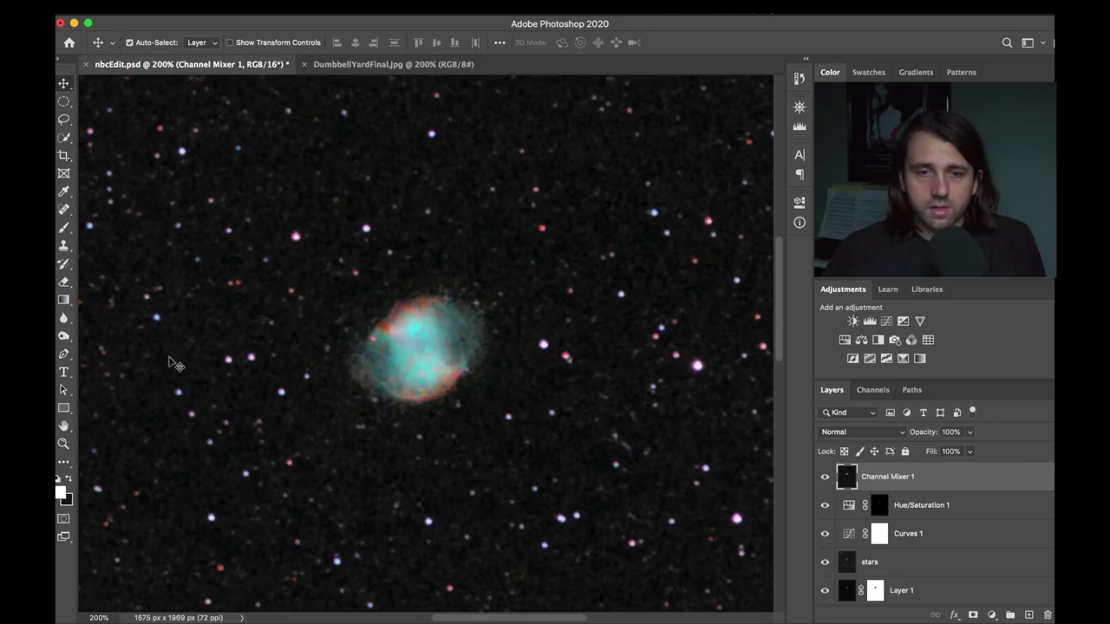
left_click(414, 65)
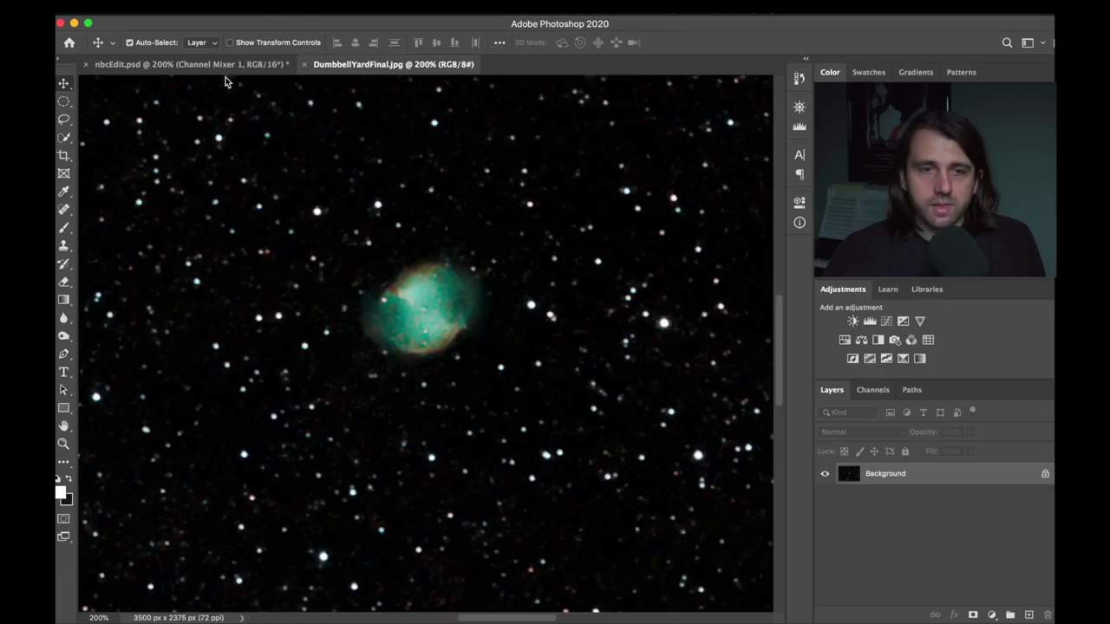
left_click(186, 64)
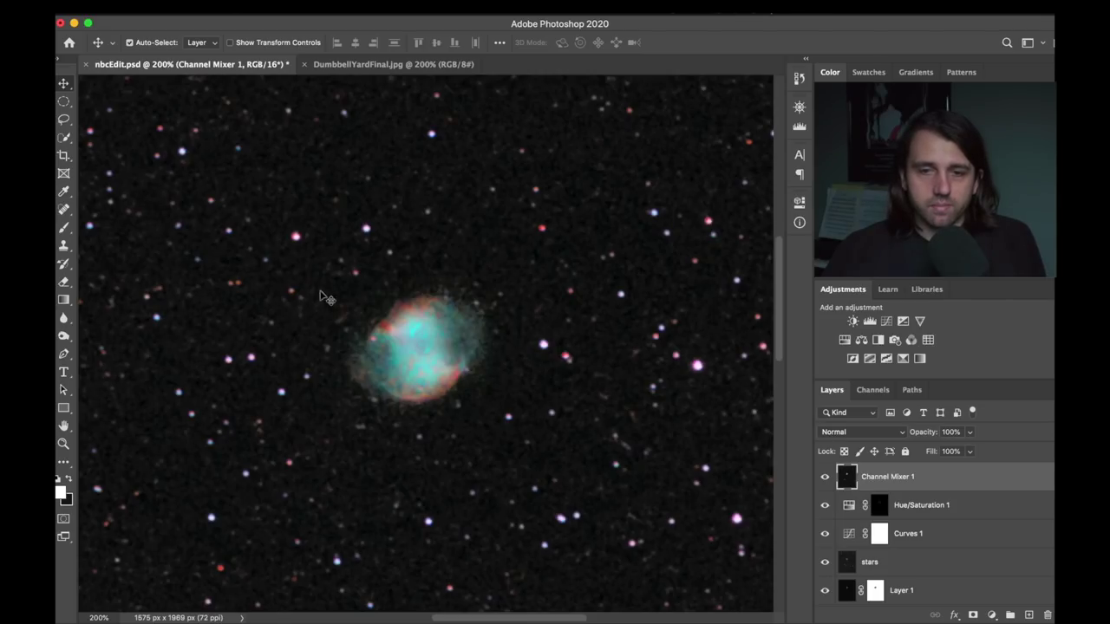
left_click(382, 64)
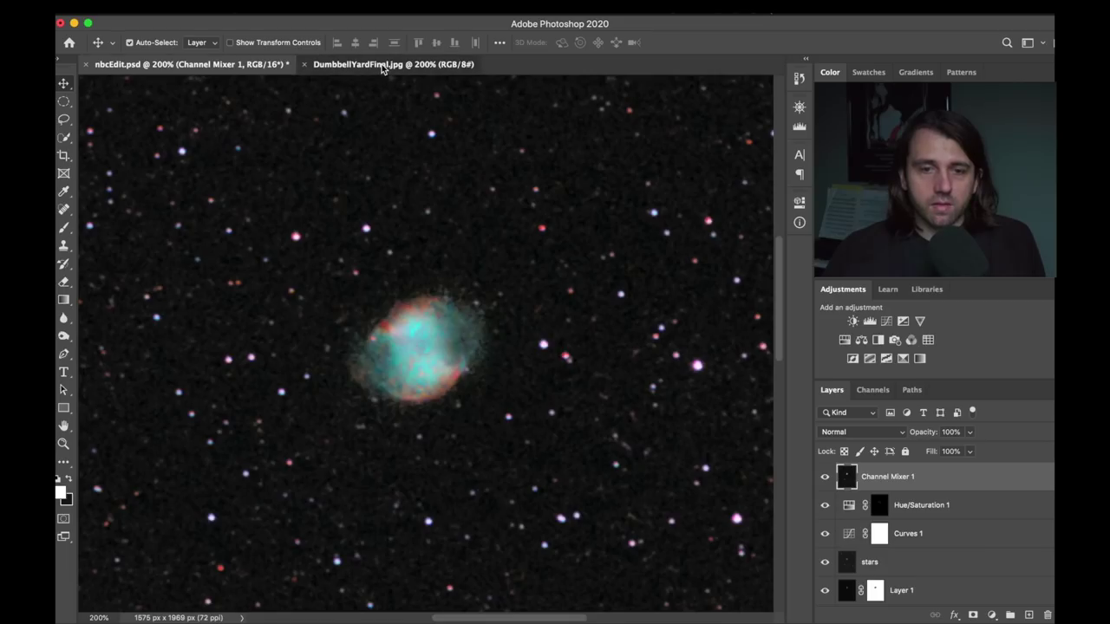
Compare the Dumbbell nebula in both images once more, and check the stars and Channel Mixer 1 layers of nbcEdit.psd.
left_click(212, 65)
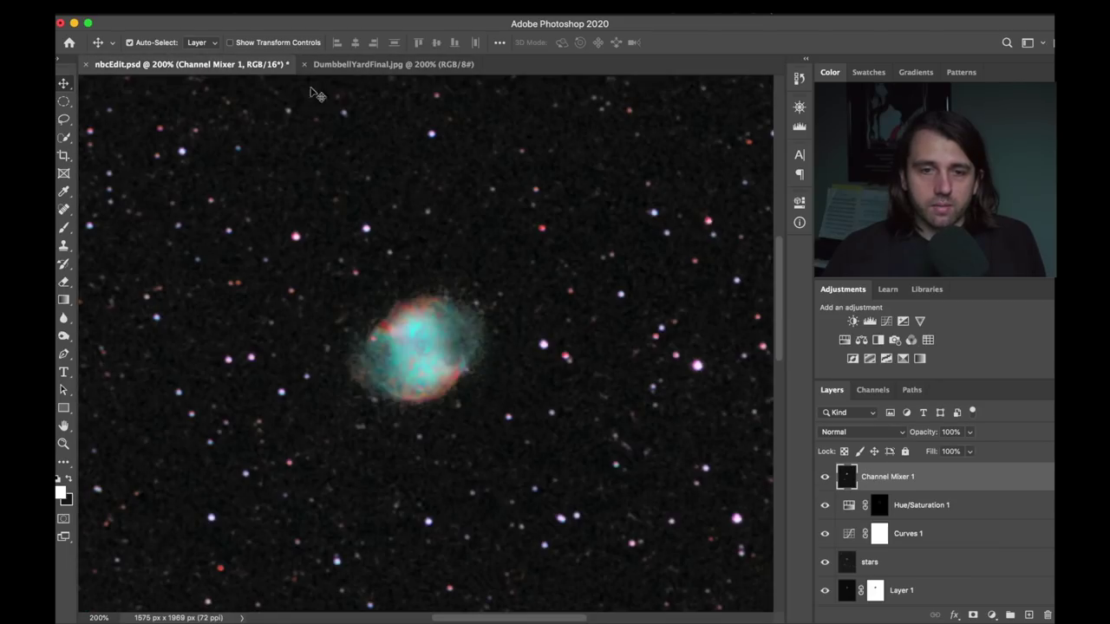
left_click(391, 69)
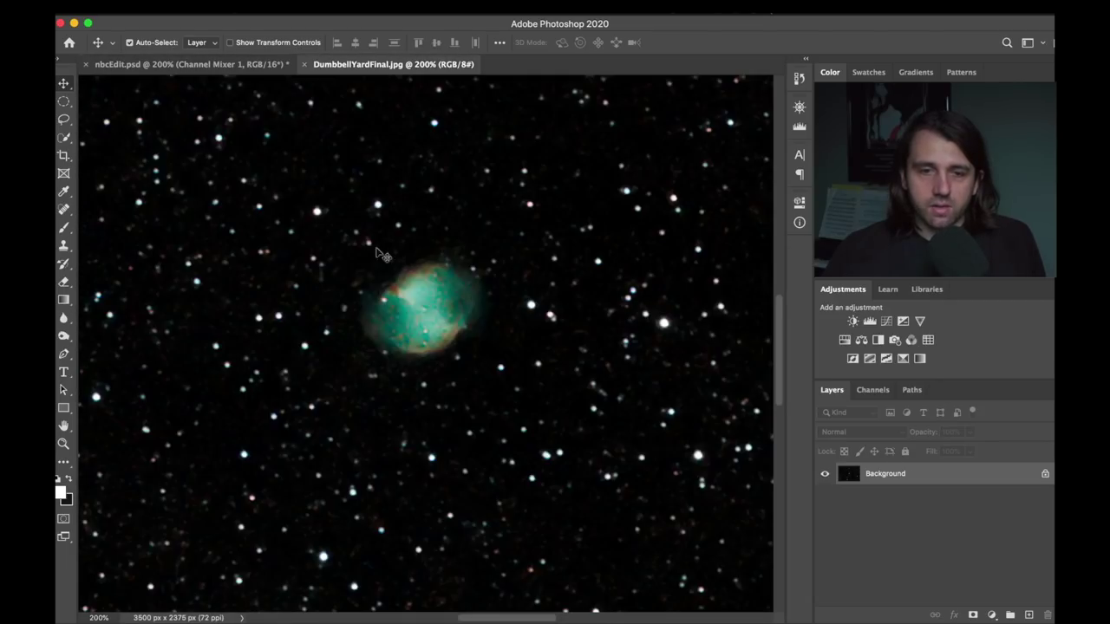
left_click(212, 64)
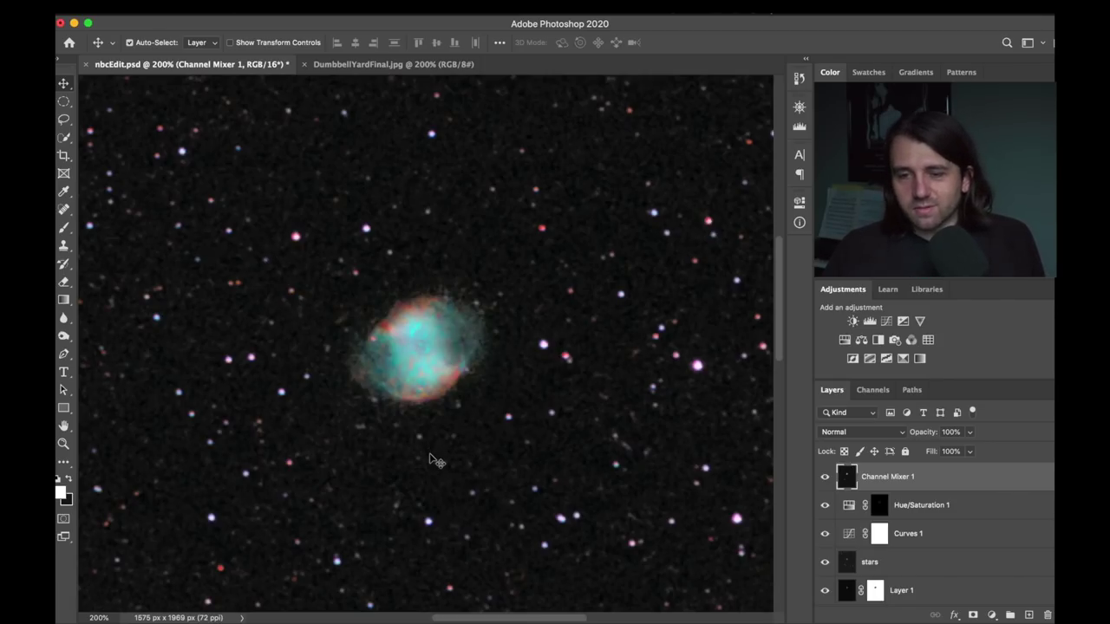
left_click(847, 567)
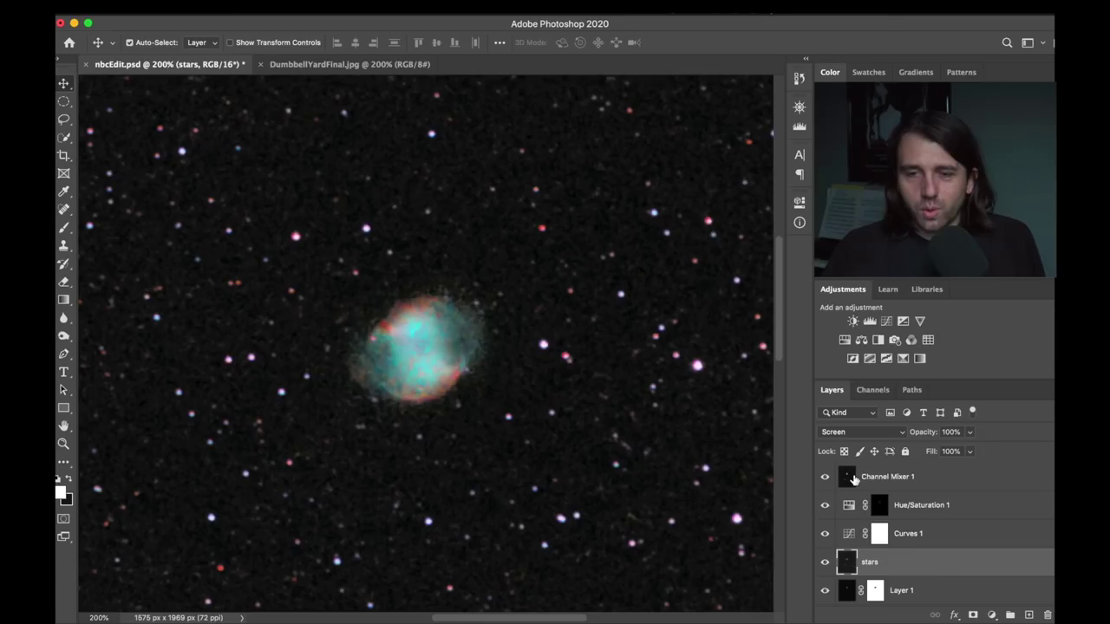
left_click(853, 479)
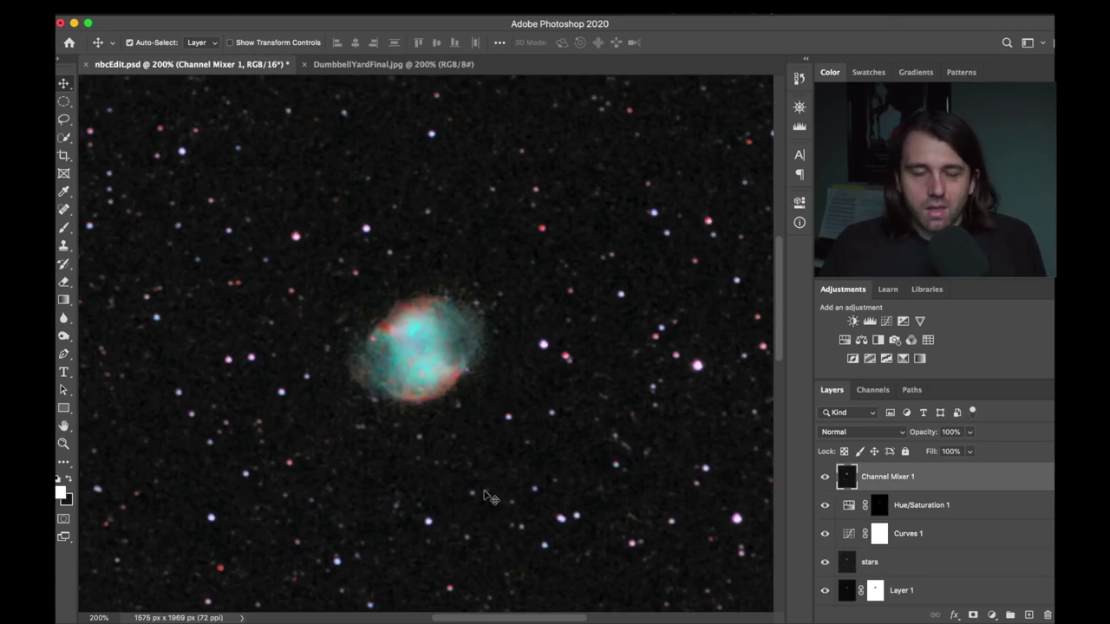
scroll(486, 496, "down", 6)
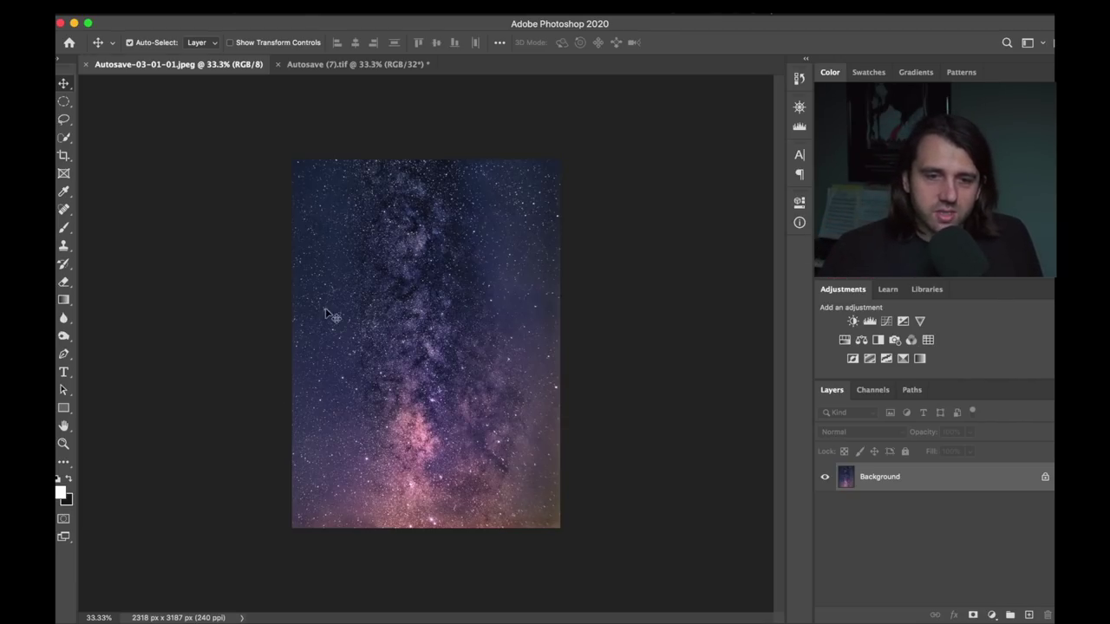
Compare the unprocessed stack Autosave (7).tif with the finished Milky Way edit Autosave-03-01-01.jpeg, alternating between the two images.
left_click(362, 65)
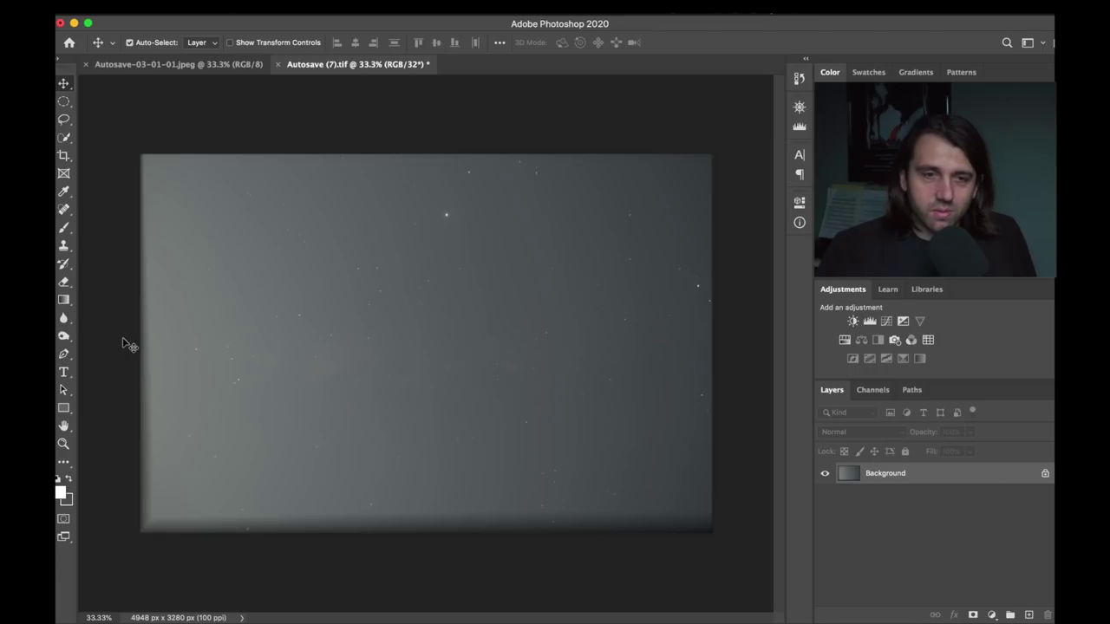
left_click(182, 65)
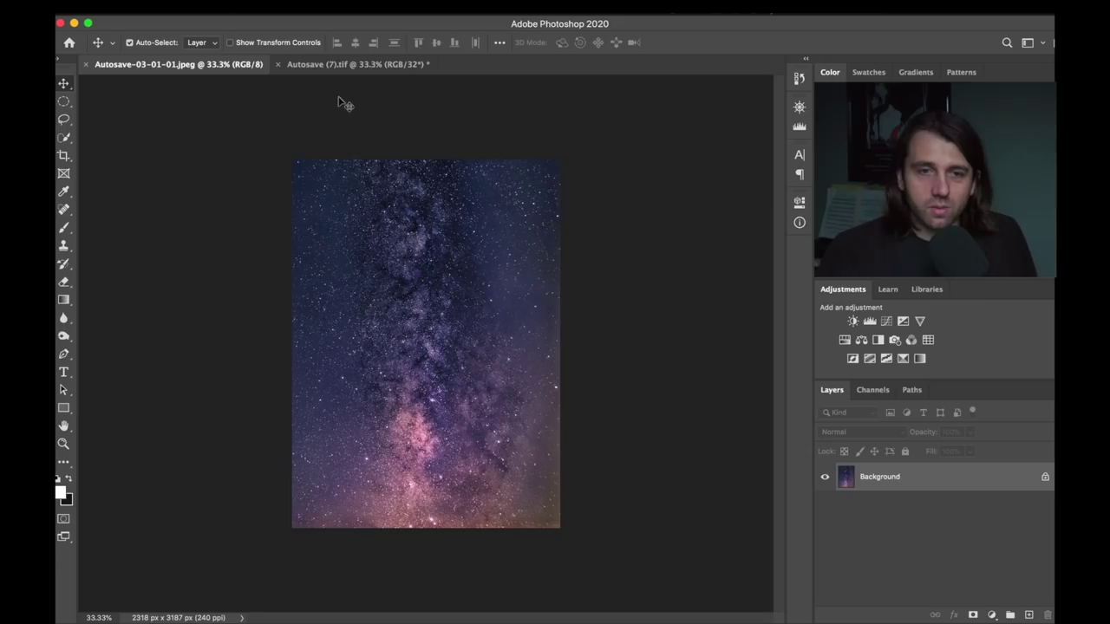
left_click(338, 65)
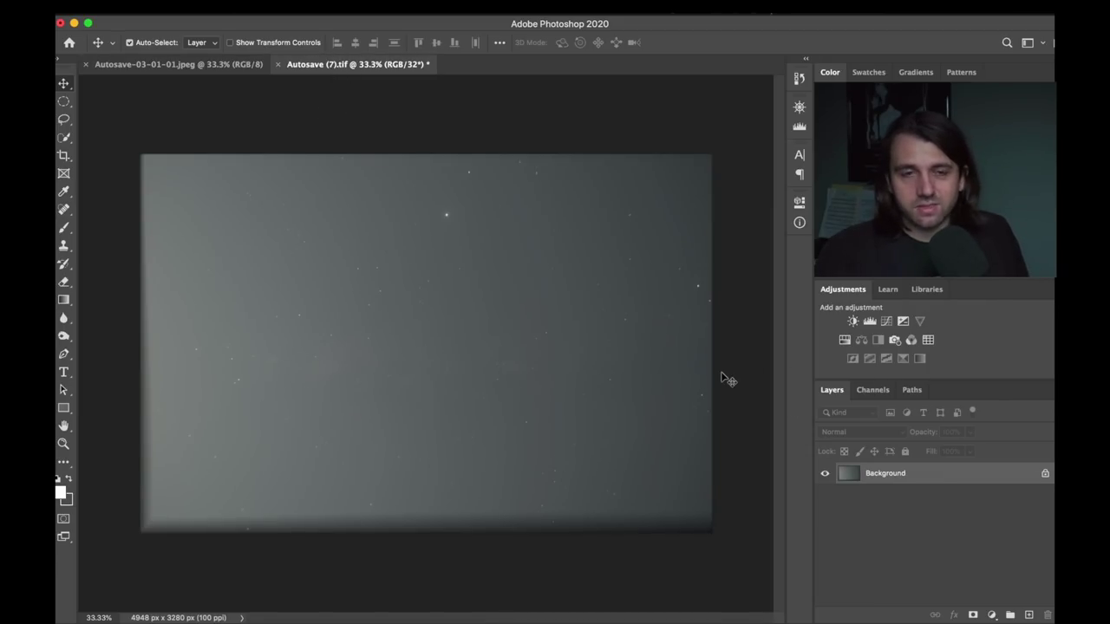
left_click(210, 66)
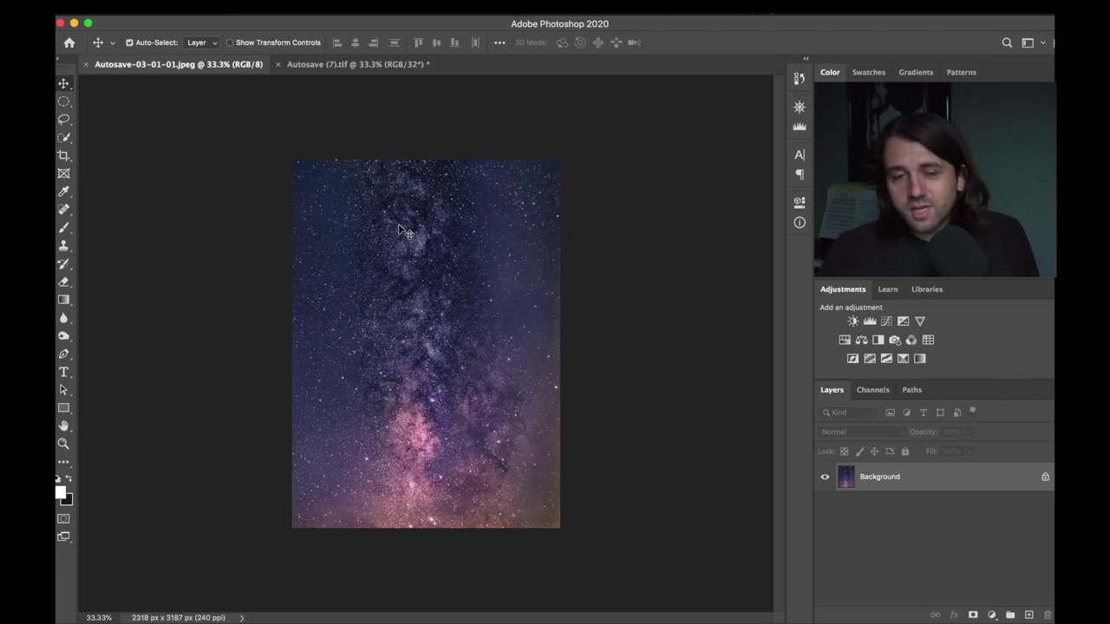
left_click(351, 67)
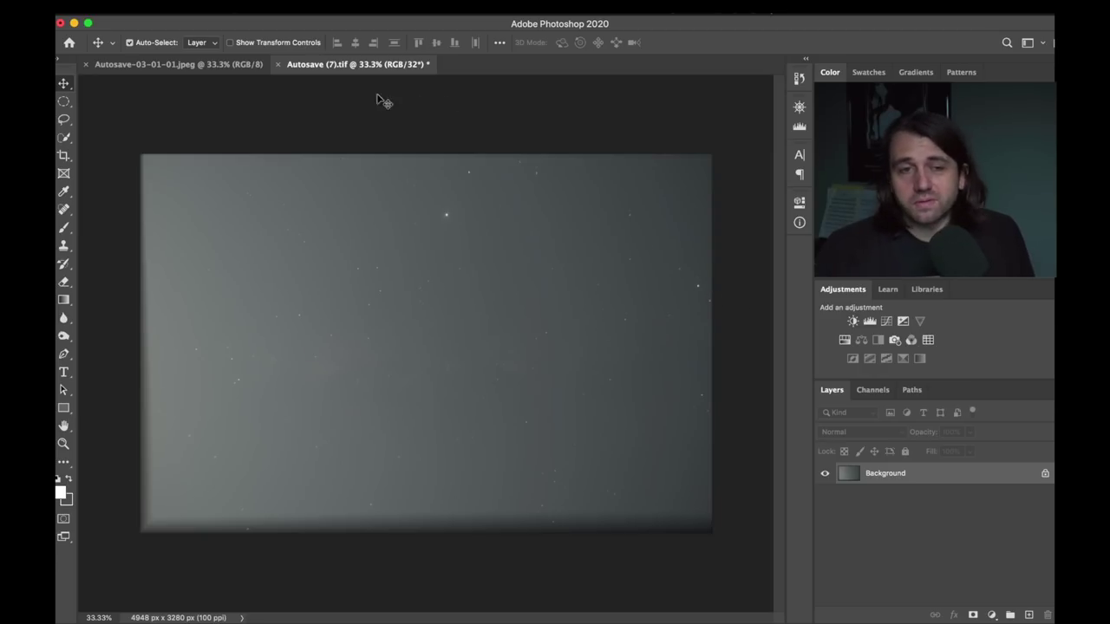
left_click(197, 72)
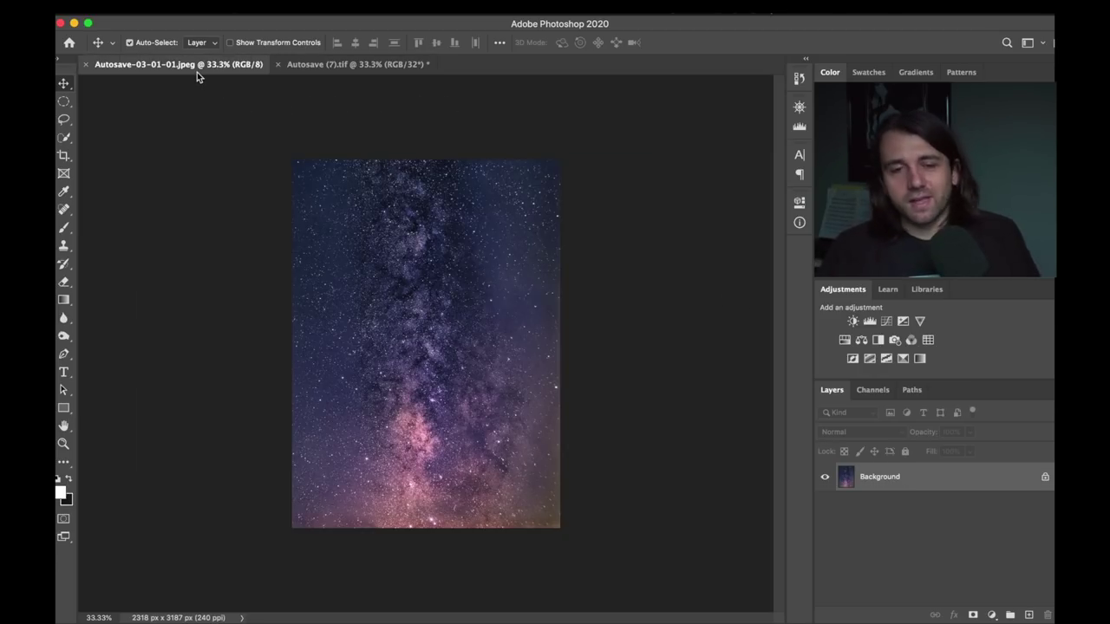
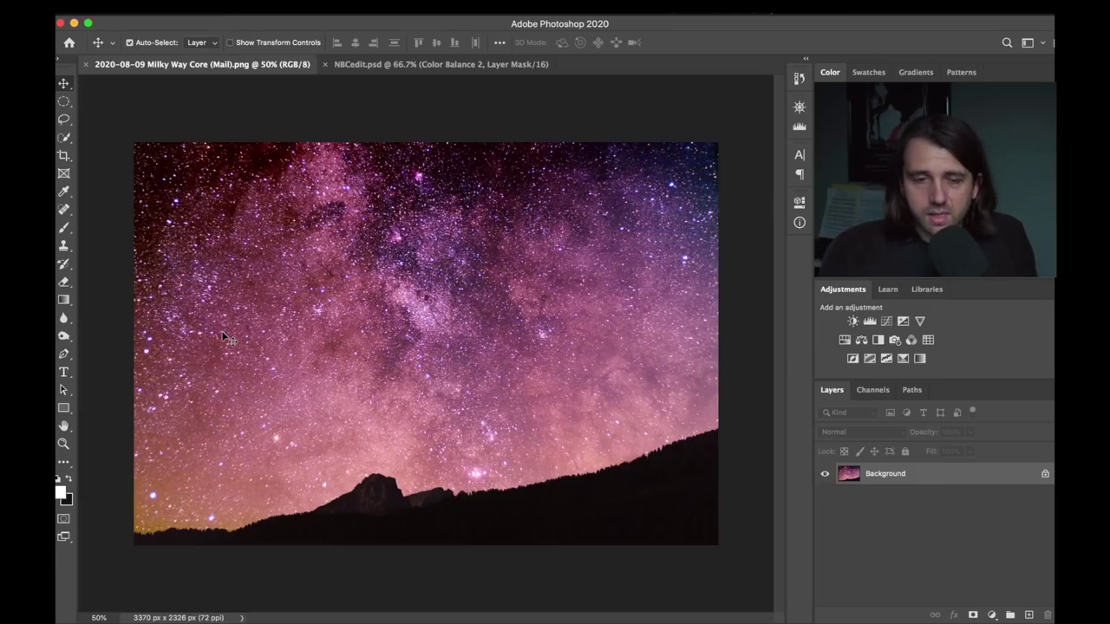
Compare the colours and sky of 2020-08-09 Milky Way Core (Mail).png with NBCedit.psd, ending on NBCedit.psd.
left_click(380, 67)
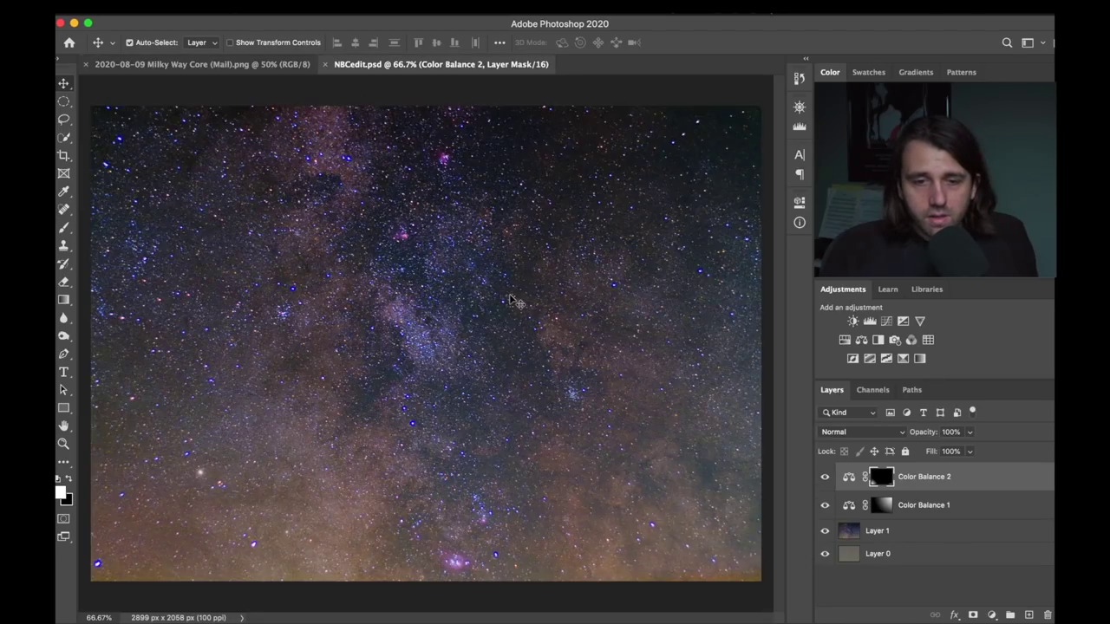
left_click(200, 66)
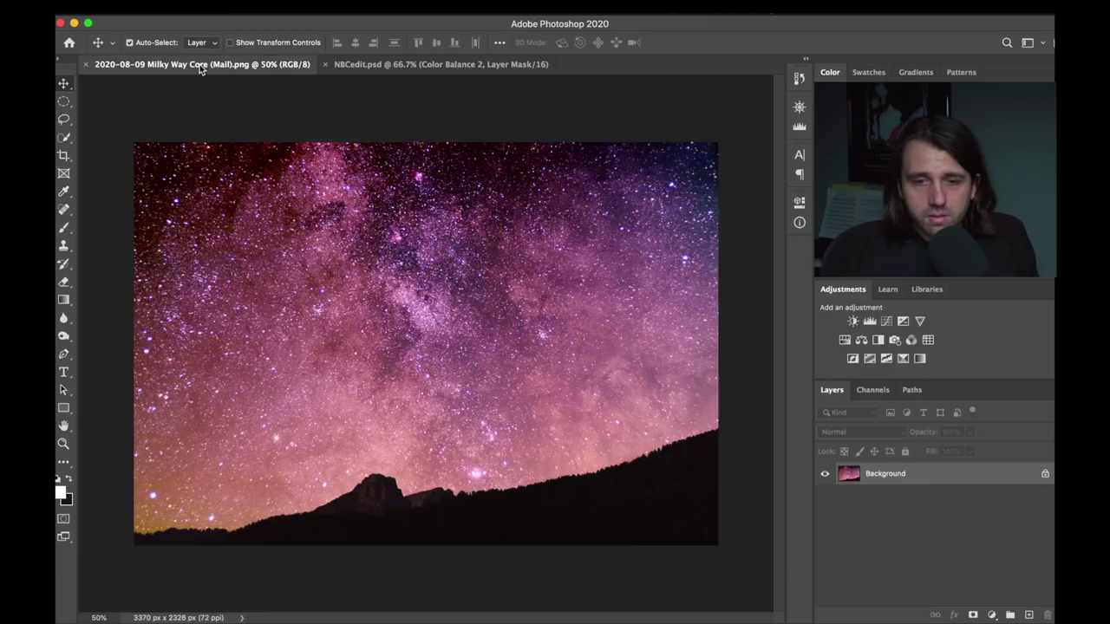
left_click(458, 67)
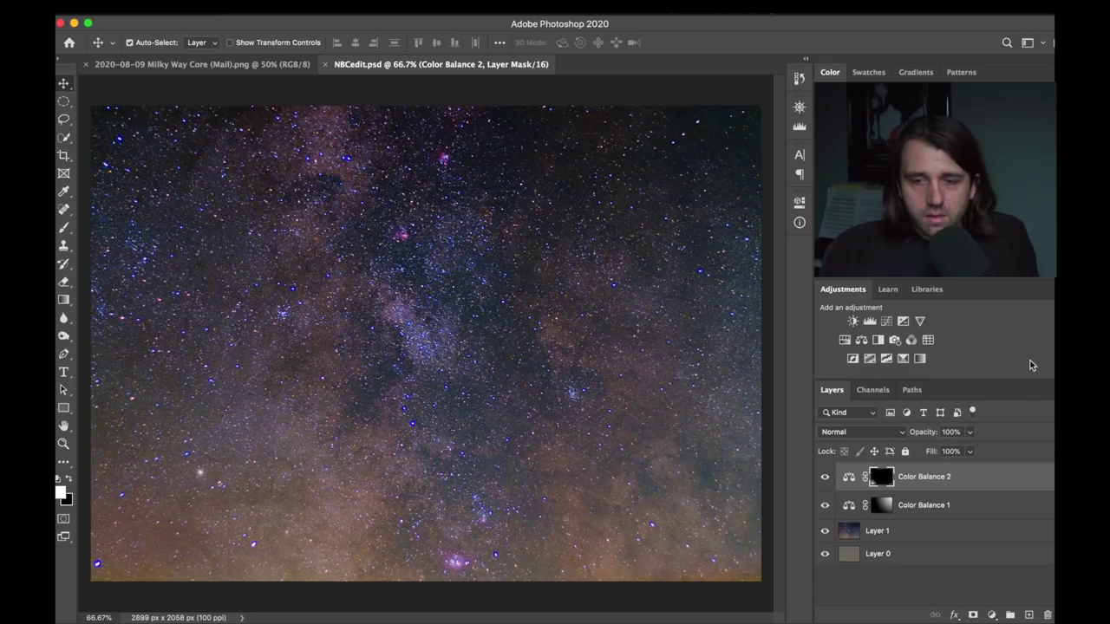
Show only Layer 0 of NBCedit.psd and examine its colour histogram.
left_click(824, 554, "alt")
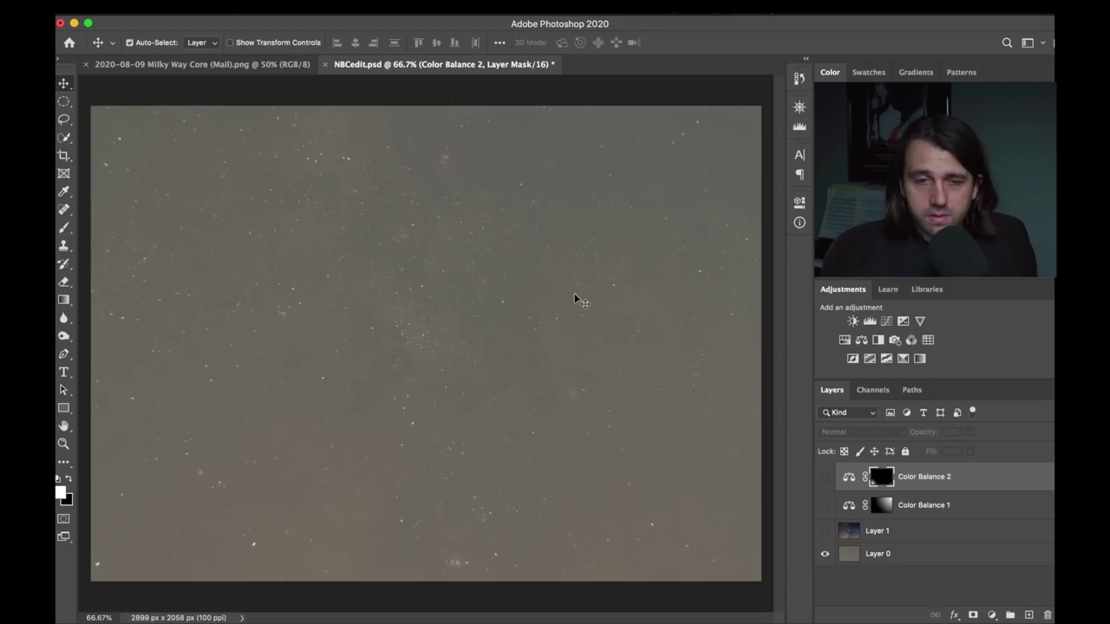
left_click(800, 126)
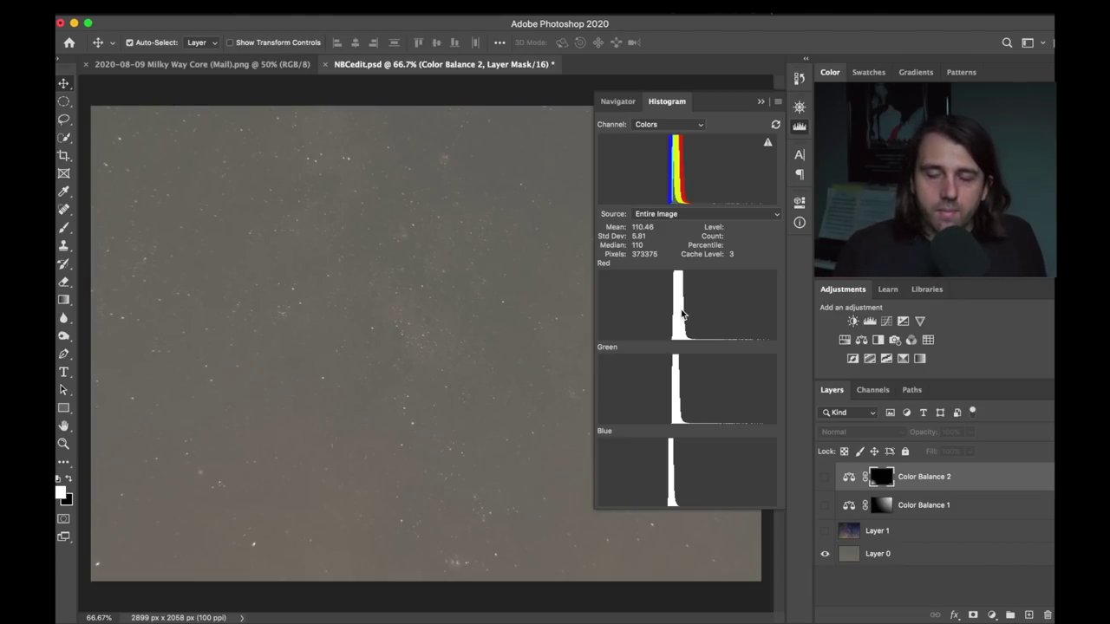
left_click(800, 127)
Make Layer 1 visible above Layer 0 and examine the colour histogram of the stretched image.
left_click(825, 531)
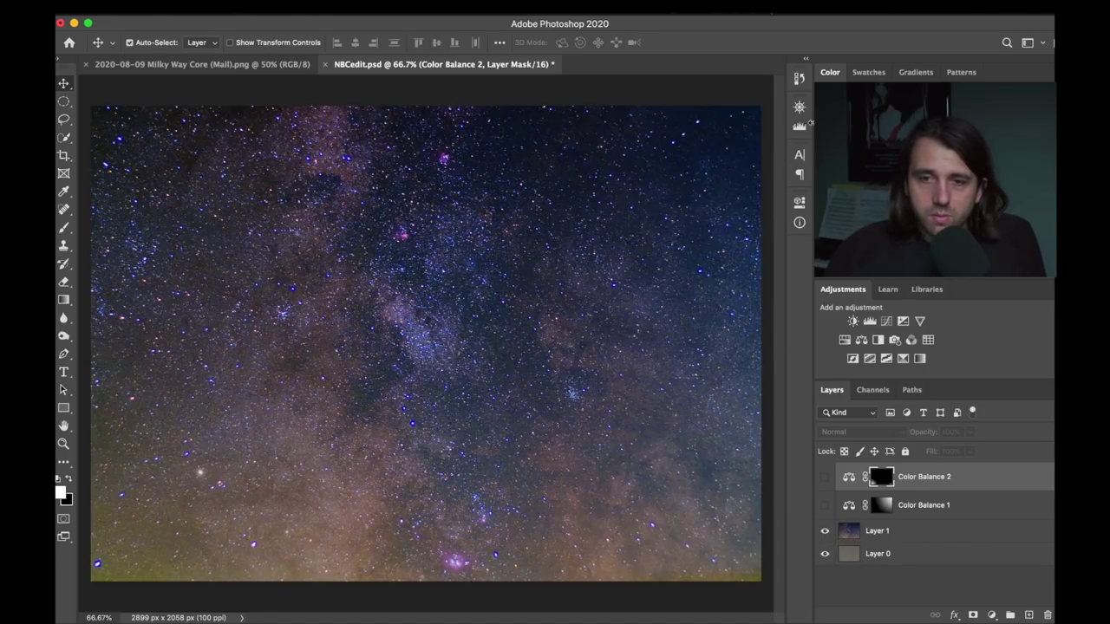
left_click(799, 126)
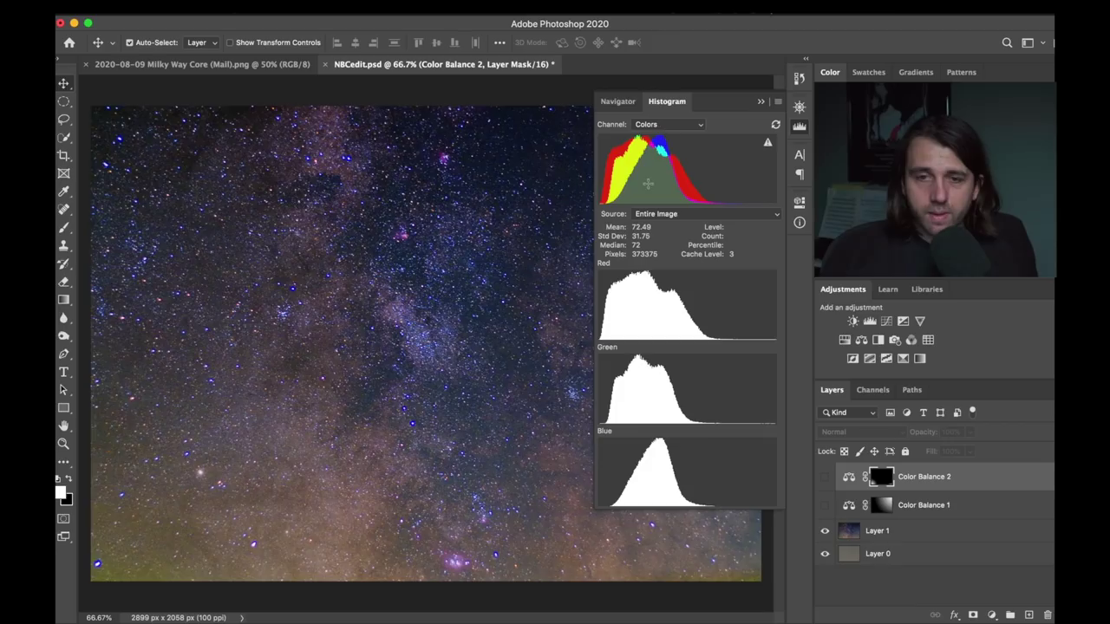
left_click(799, 128)
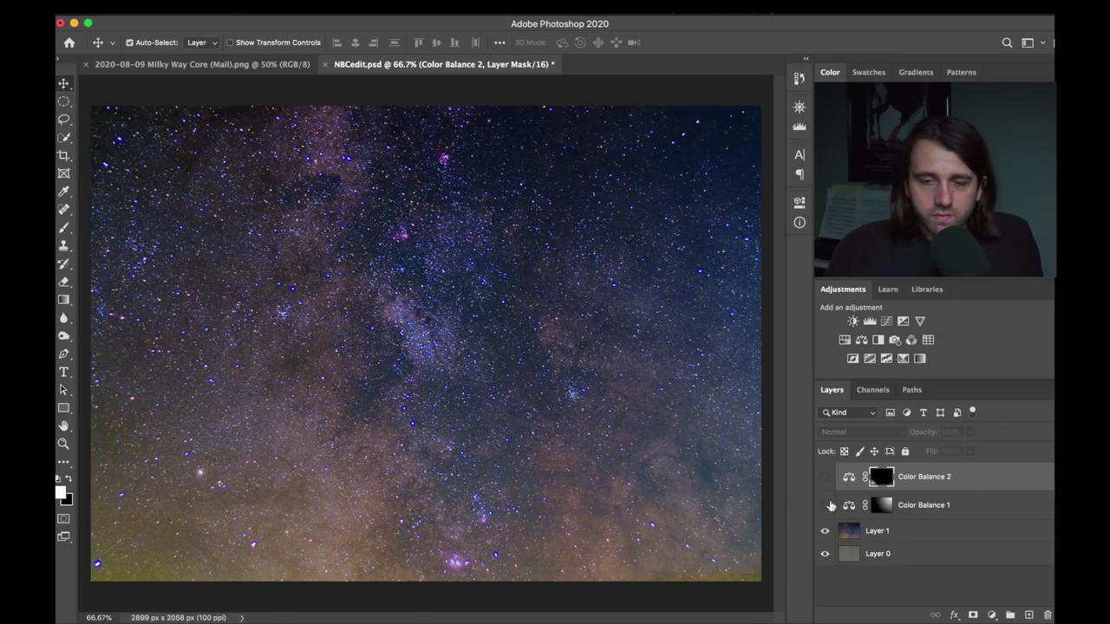
Compare the image with and without Color Balance 1, view that layer's mask on its own, and return to the image with the layer visible.
left_click(881, 510)
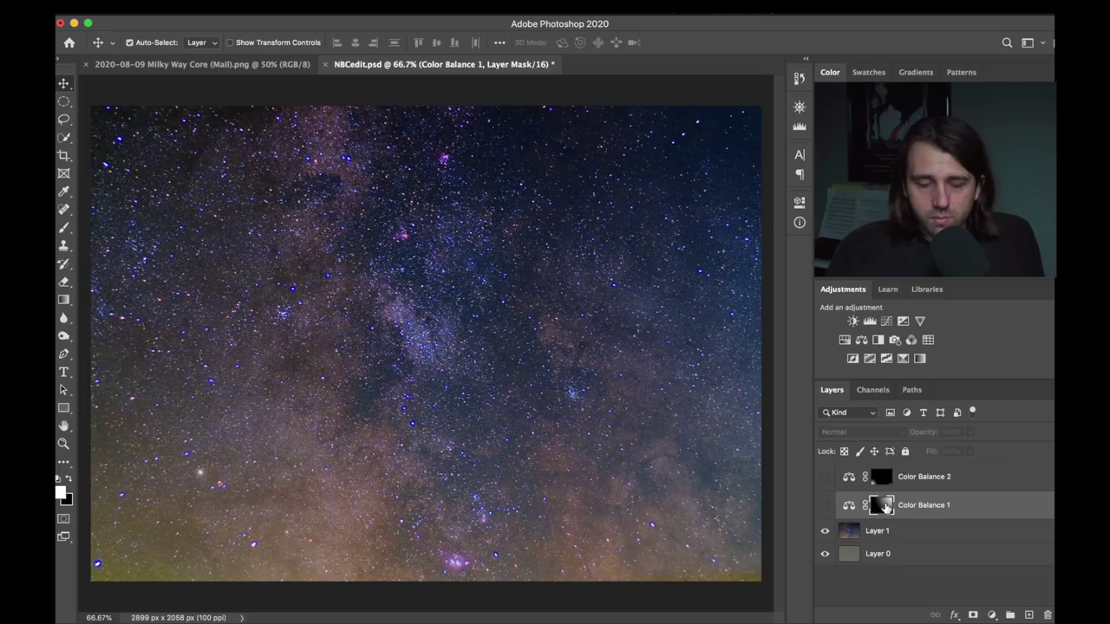
left_click(824, 506)
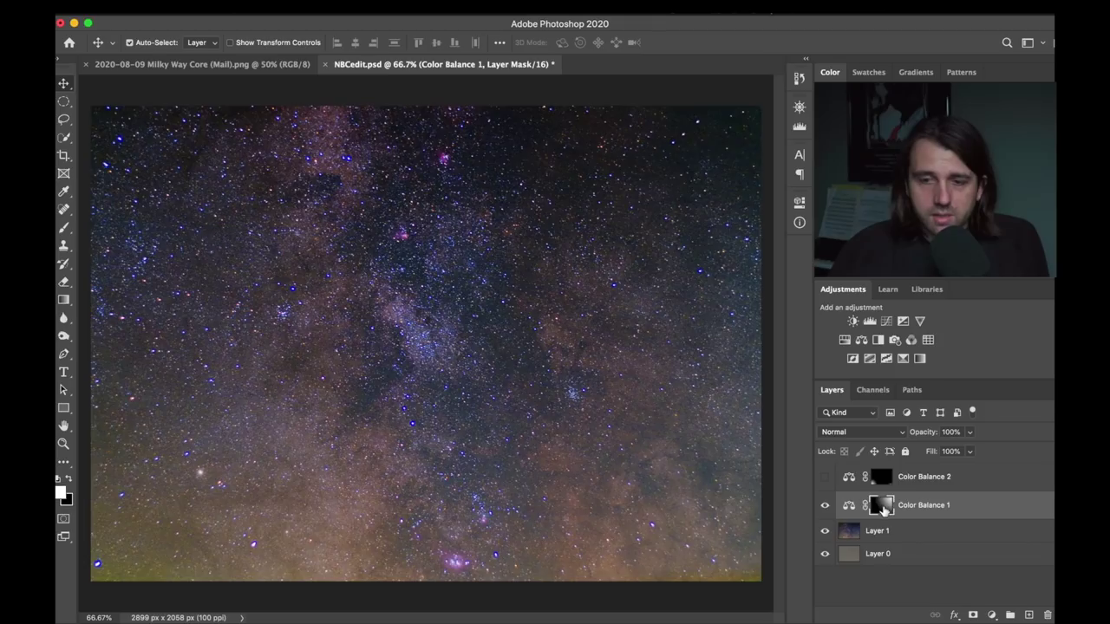
left_click(825, 507)
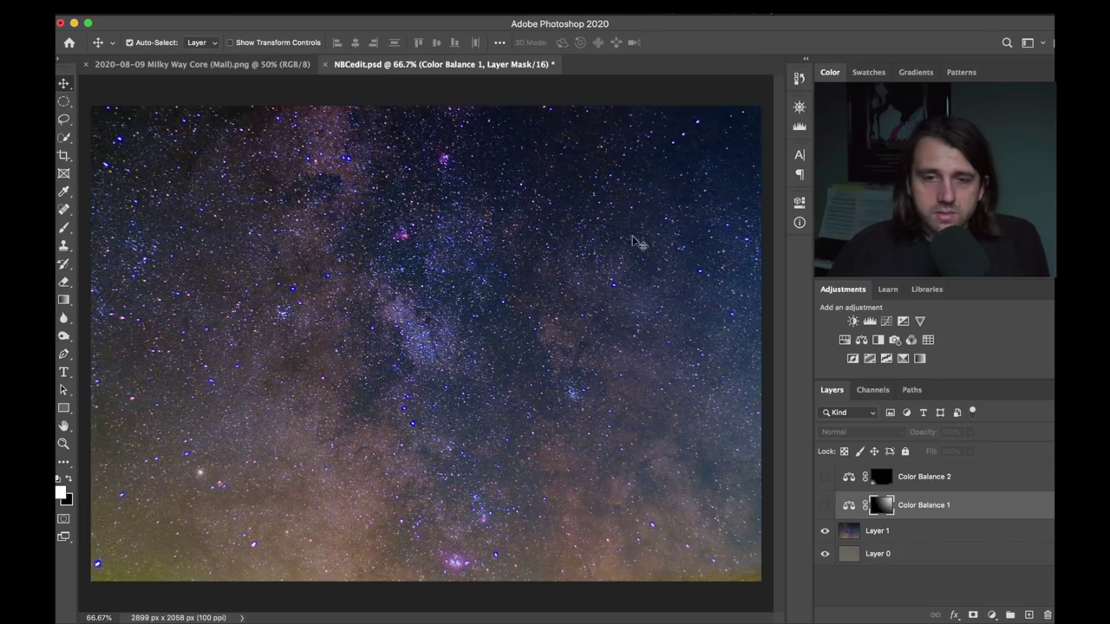
left_click(825, 507)
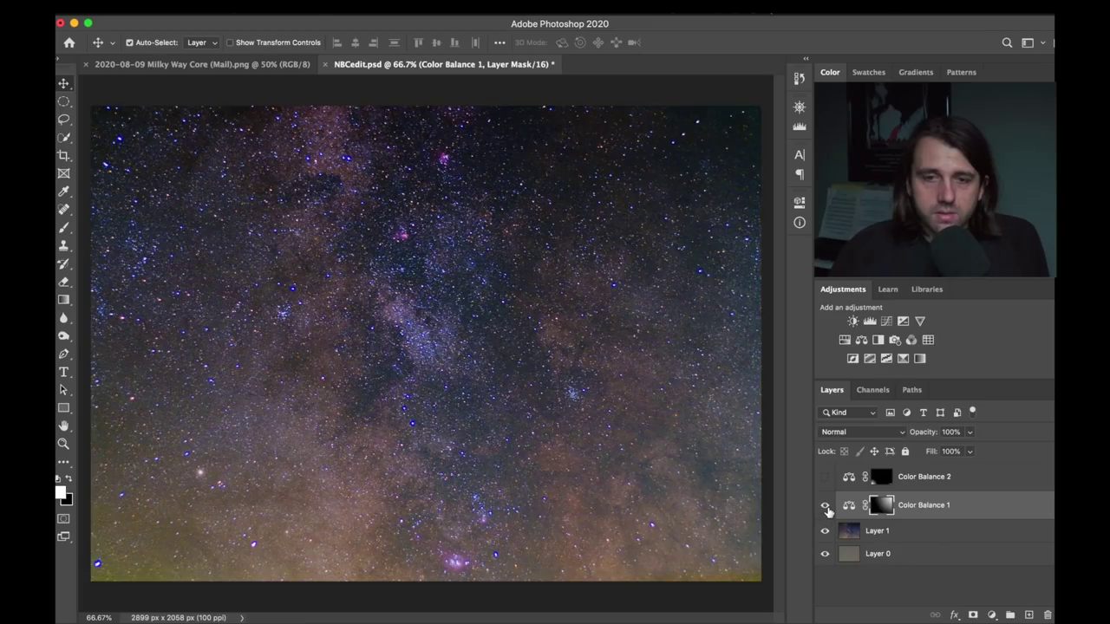
left_click(825, 507)
left_click(826, 508)
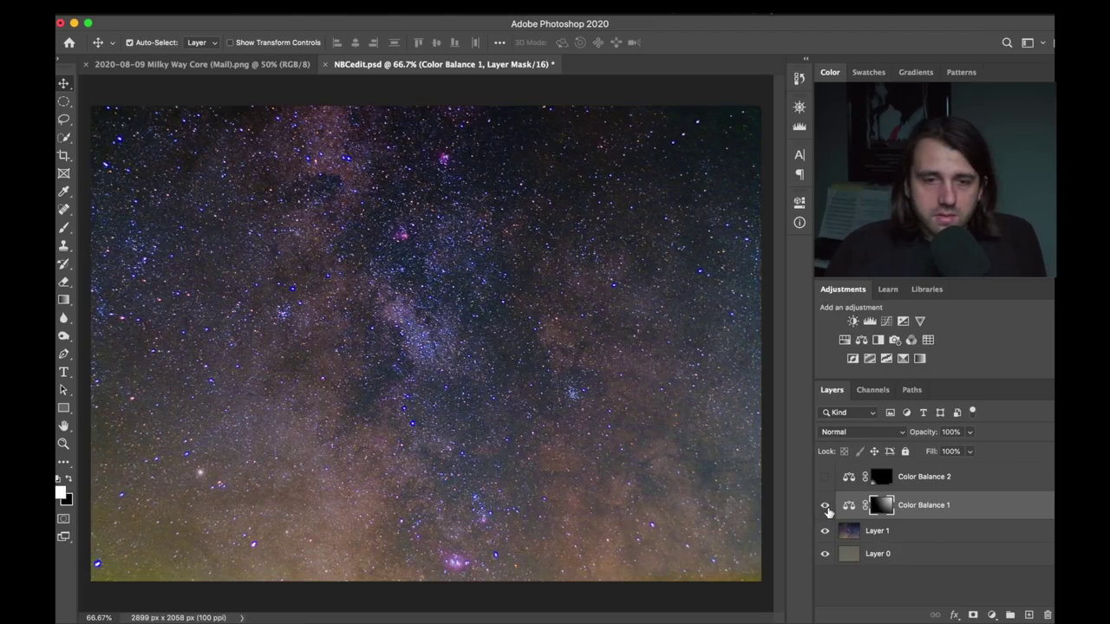
left_click(825, 508)
left_click(825, 507)
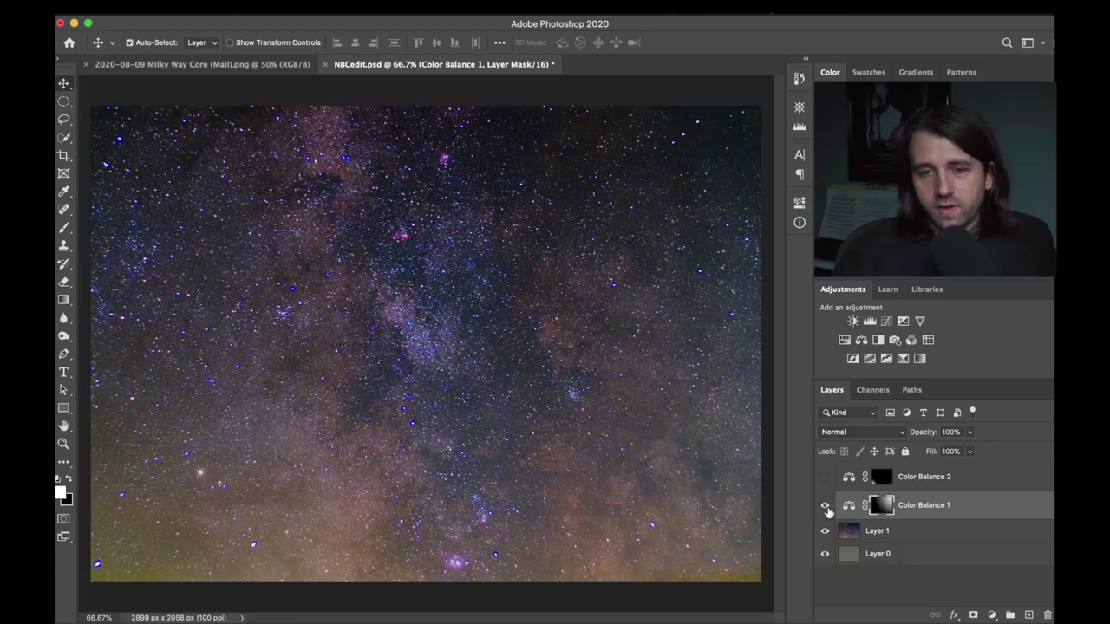
left_click(825, 507)
left_click(825, 507)
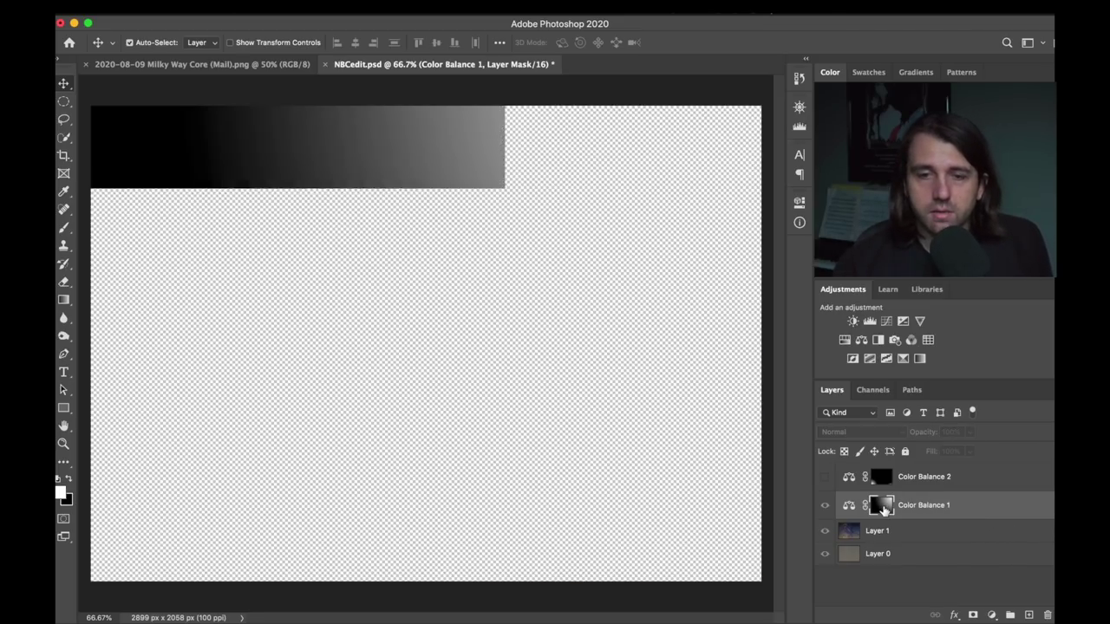
left_click(882, 508, "alt")
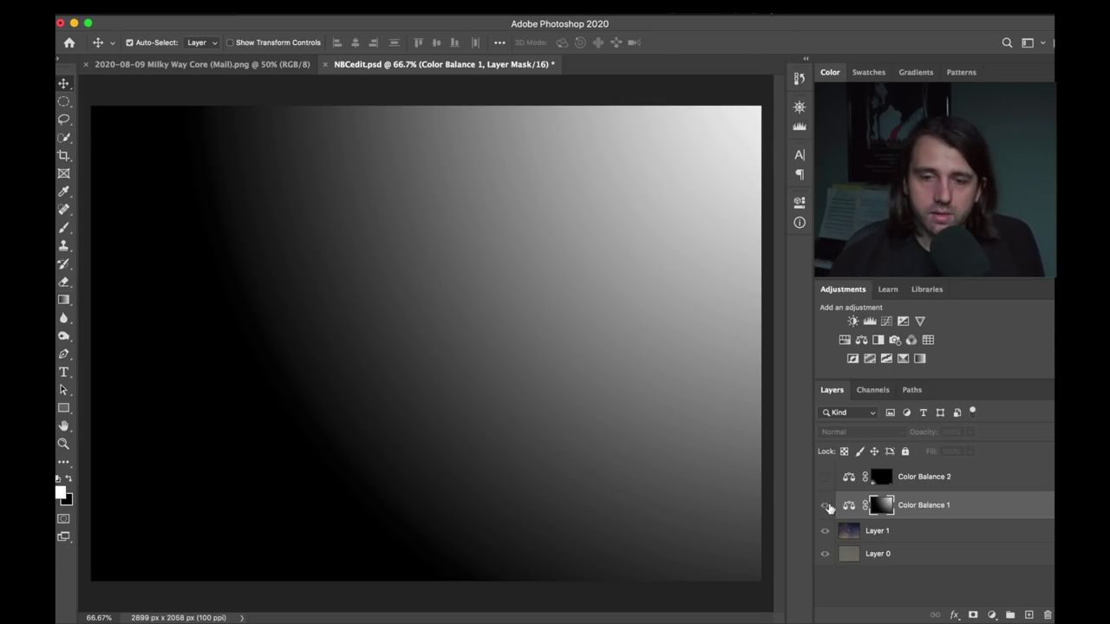
left_click(826, 508)
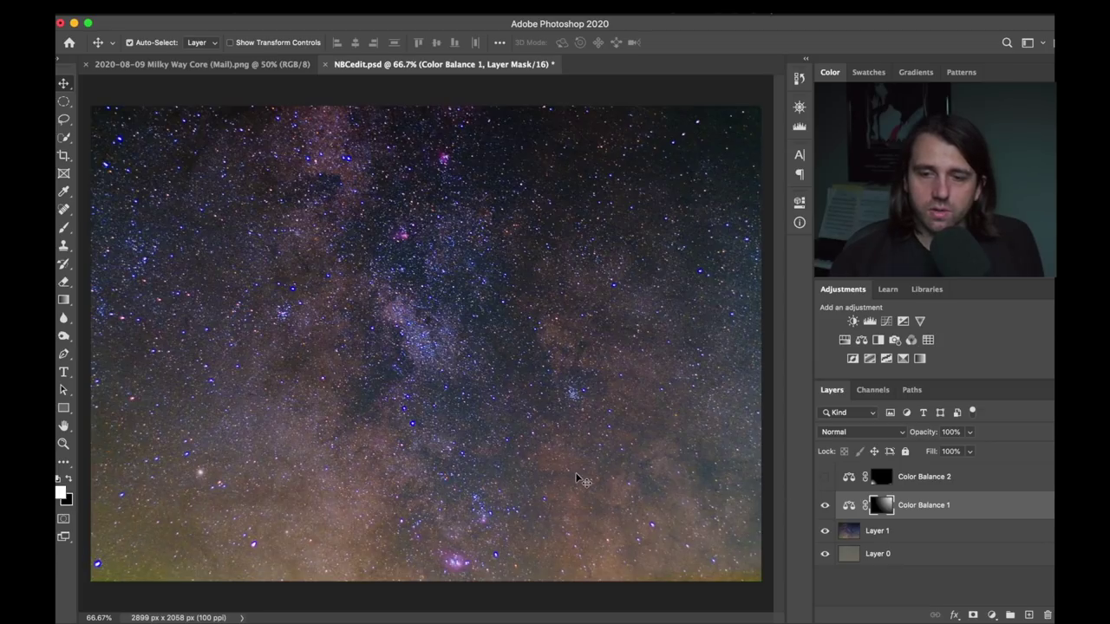
Make Color Balance 2 visible, view its mask on its own, and examine the layer's midtone Magenta–Green setting.
left_click(828, 478)
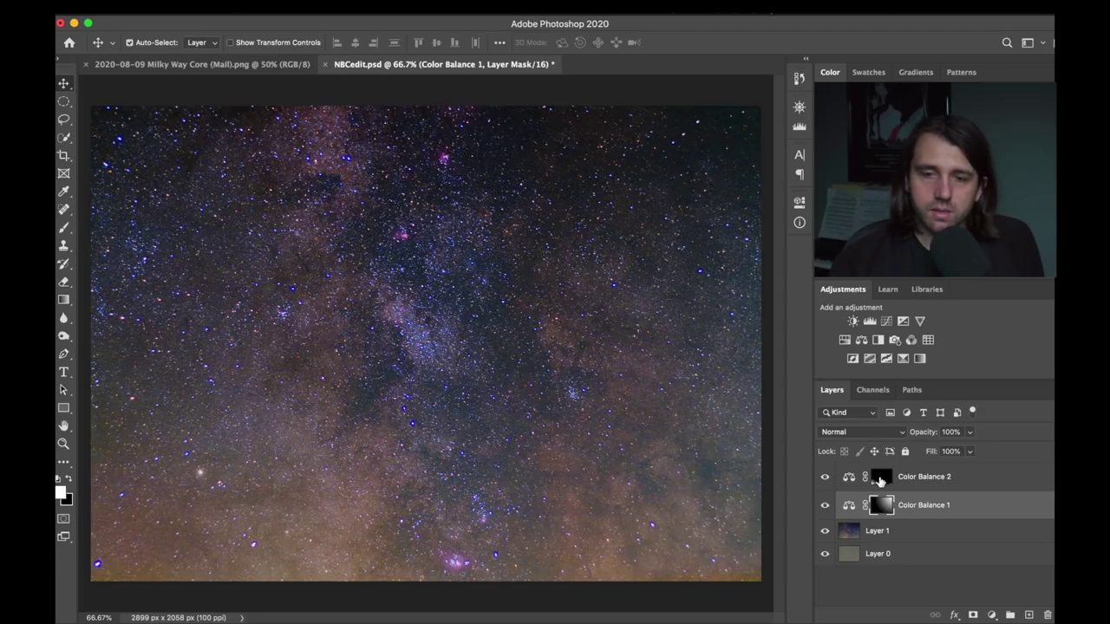
left_click(879, 477, "alt")
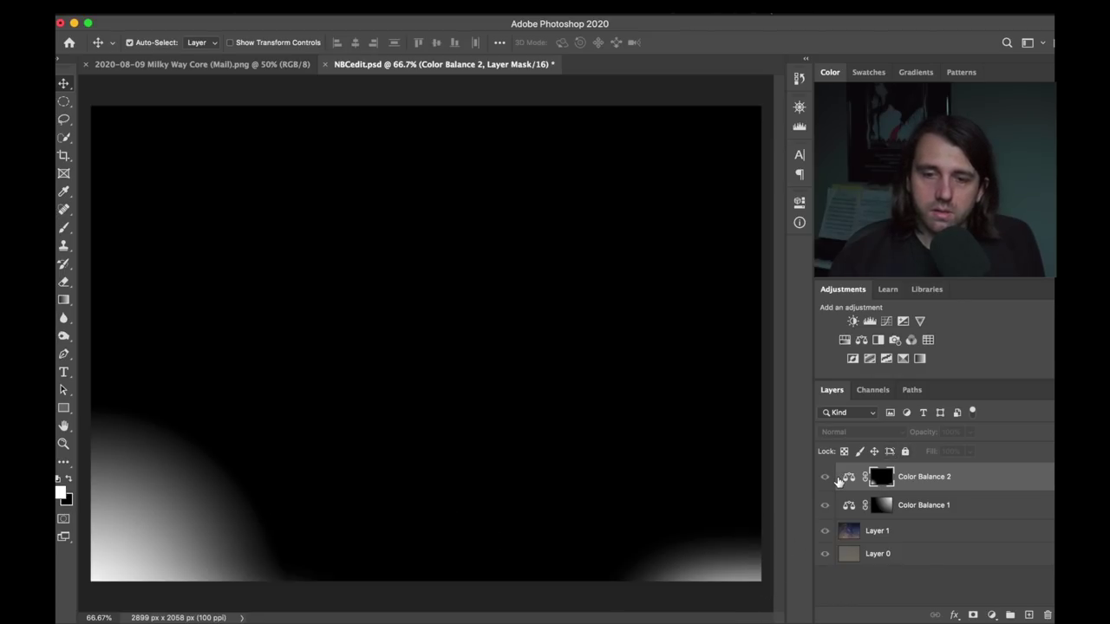
left_click(850, 477)
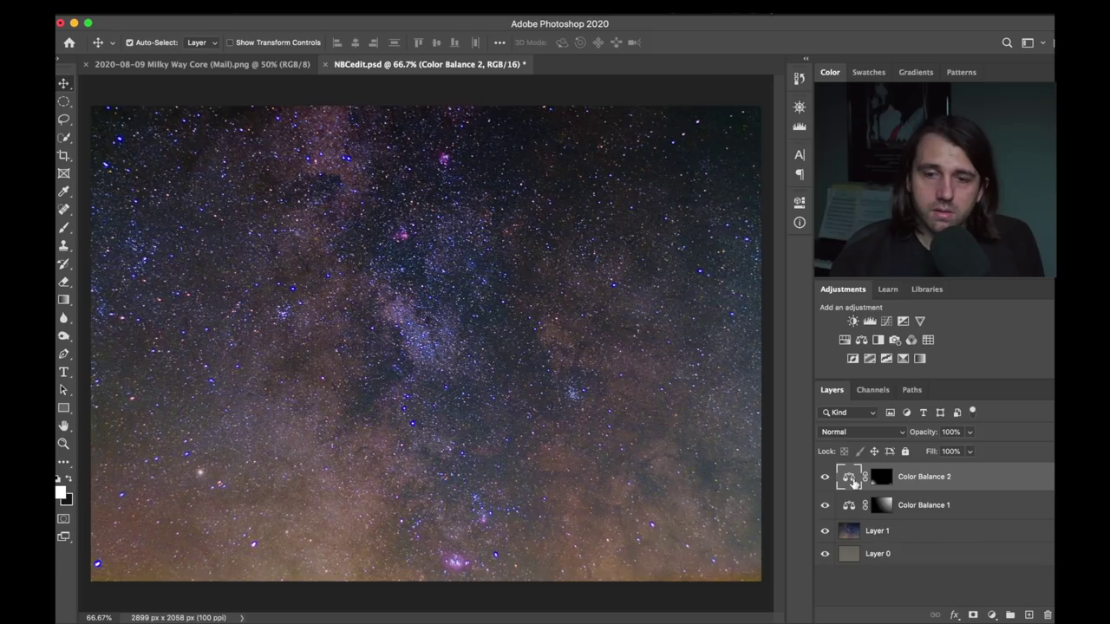
mouse_move(662, 301)
left_mouse_down()
mouse_move(673, 302)
mouse_move(643, 302)
left_mouse_up()
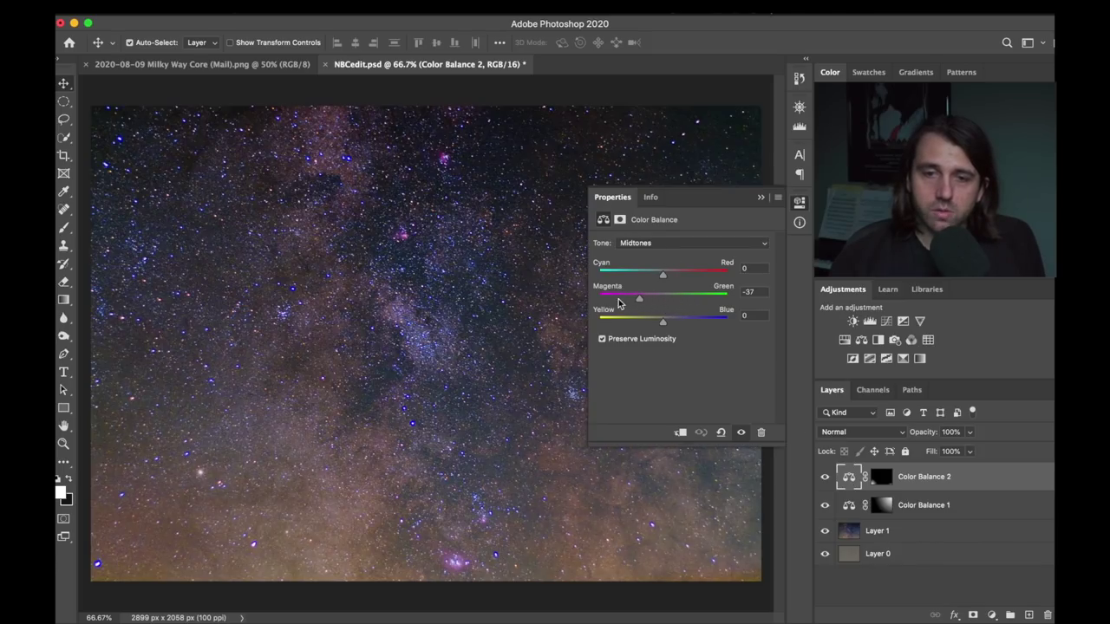
left_click(799, 203)
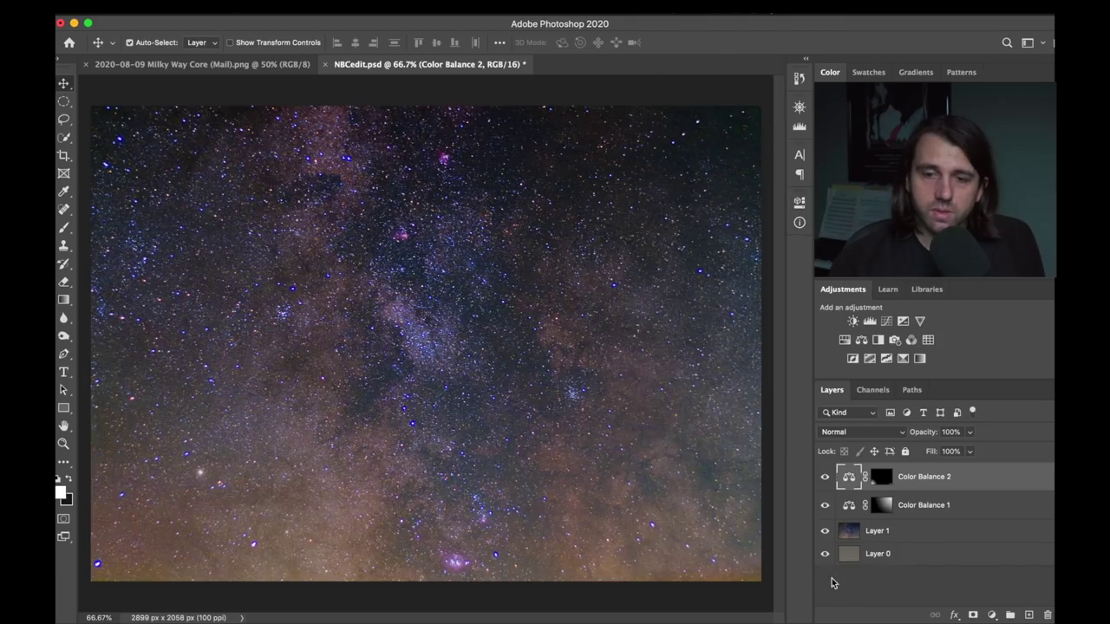
Examine the midtone Cyan–Red, Magenta–Green and Yellow–Blue settings of Color Balance 1.
double_click(847, 511)
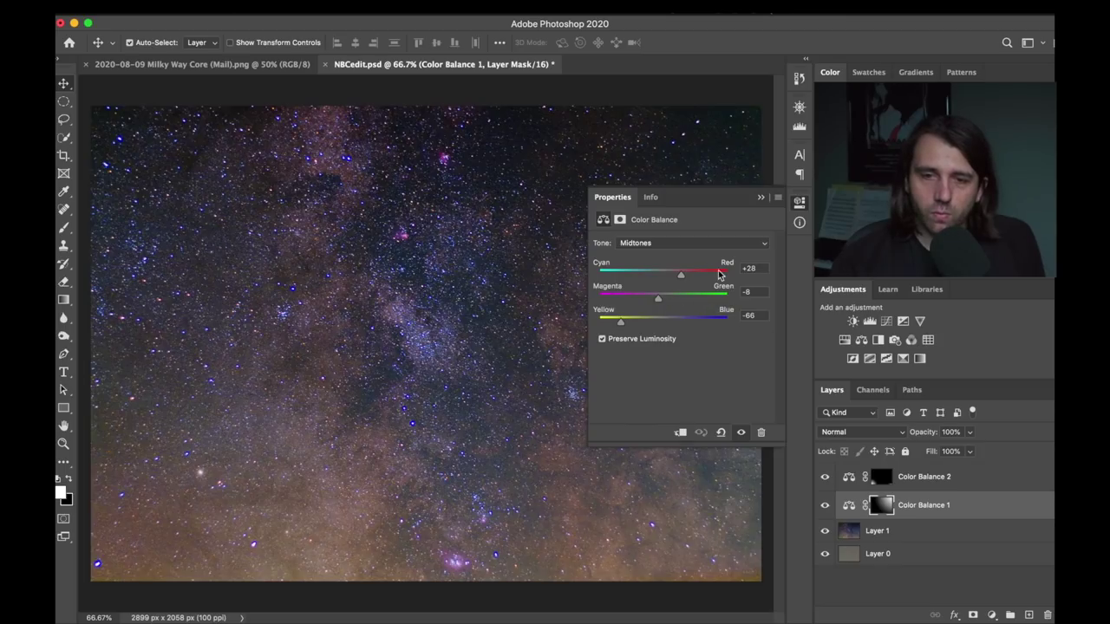
left_click(801, 204)
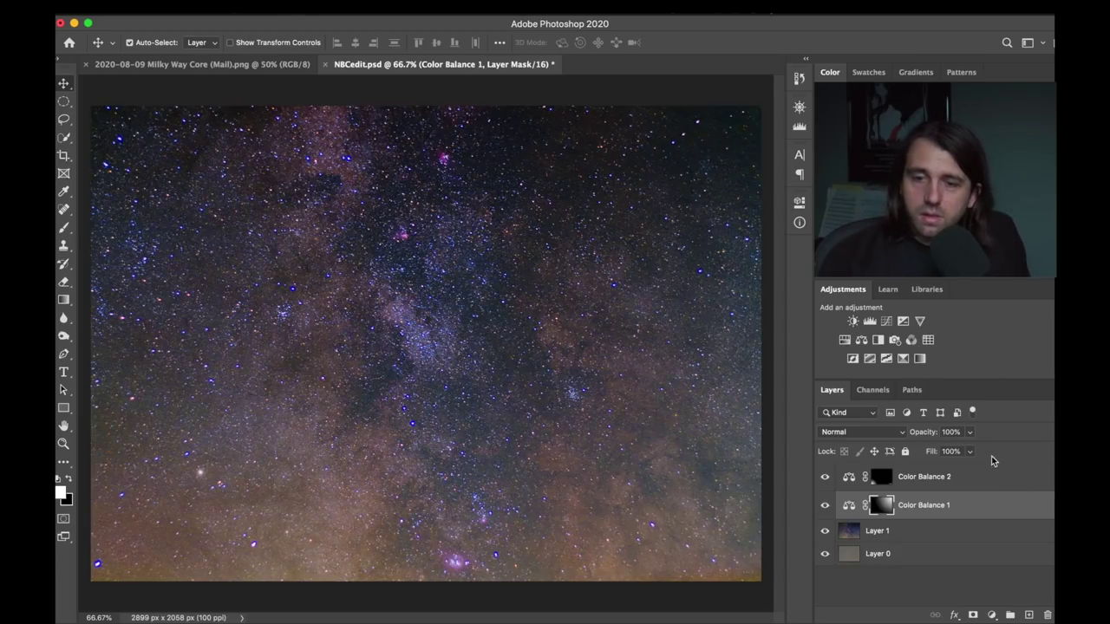
Add a Curves adjustment layer above Color Balance 2 and pull the midpoint of its Green curve slightly down.
left_click(976, 477)
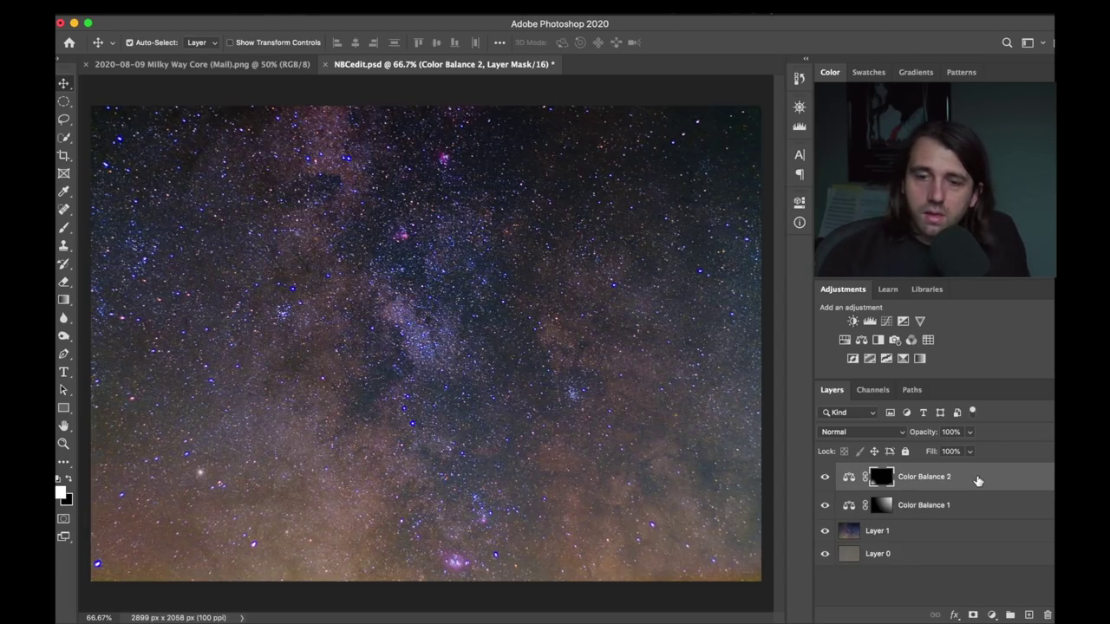
left_click(885, 322)
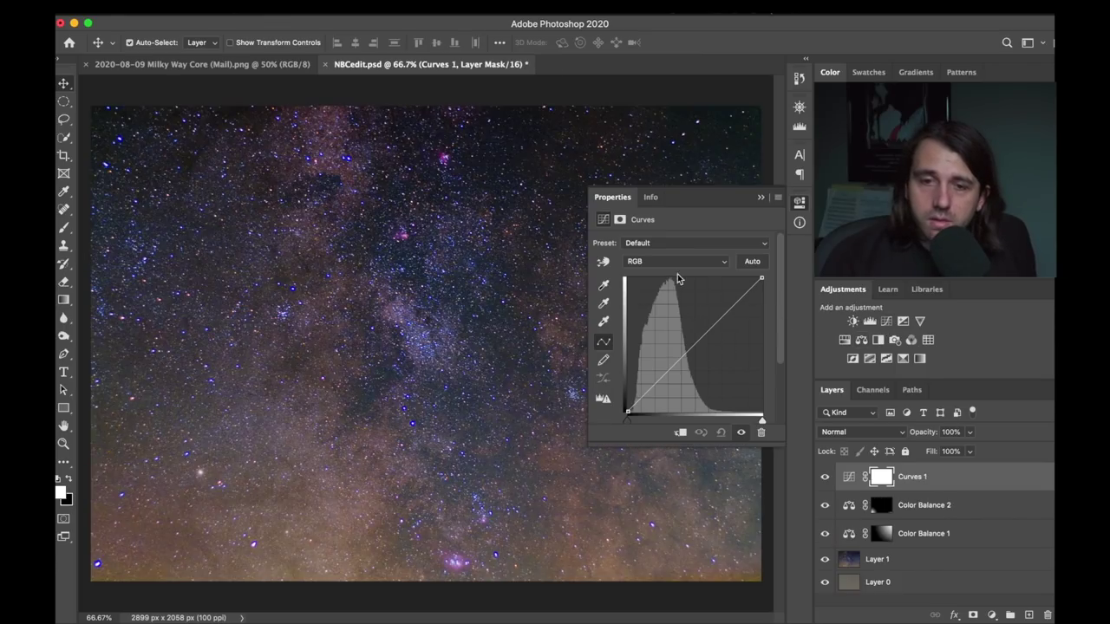
left_click(673, 260)
left_click(661, 279)
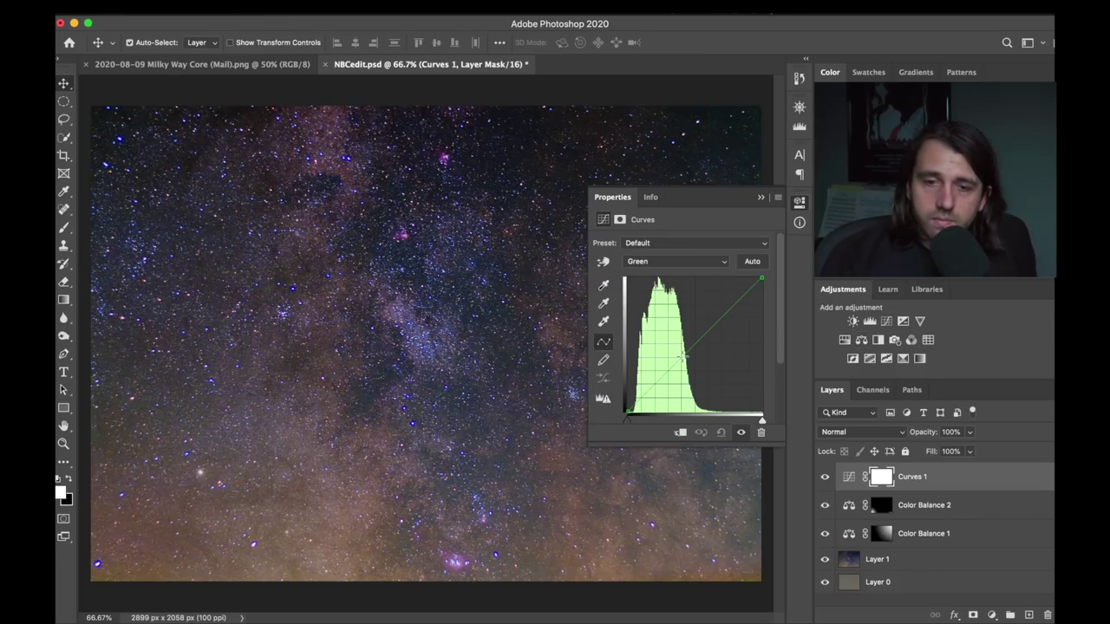
mouse_move(675, 358)
left_mouse_down()
mouse_move(683, 378)
mouse_move(680, 366)
left_mouse_up()
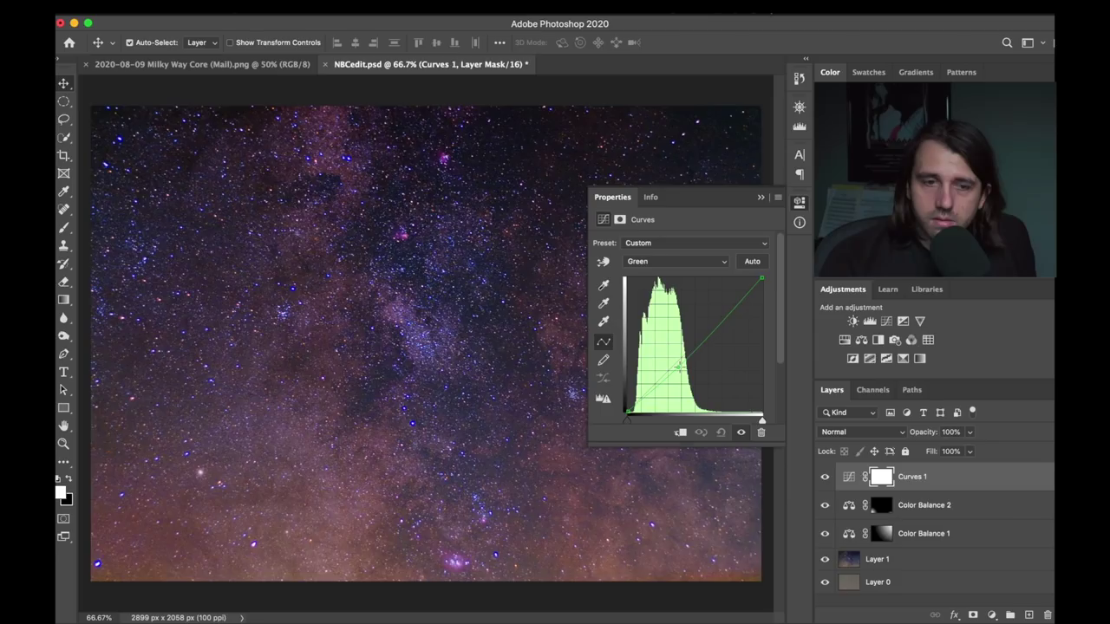
left_click(802, 204)
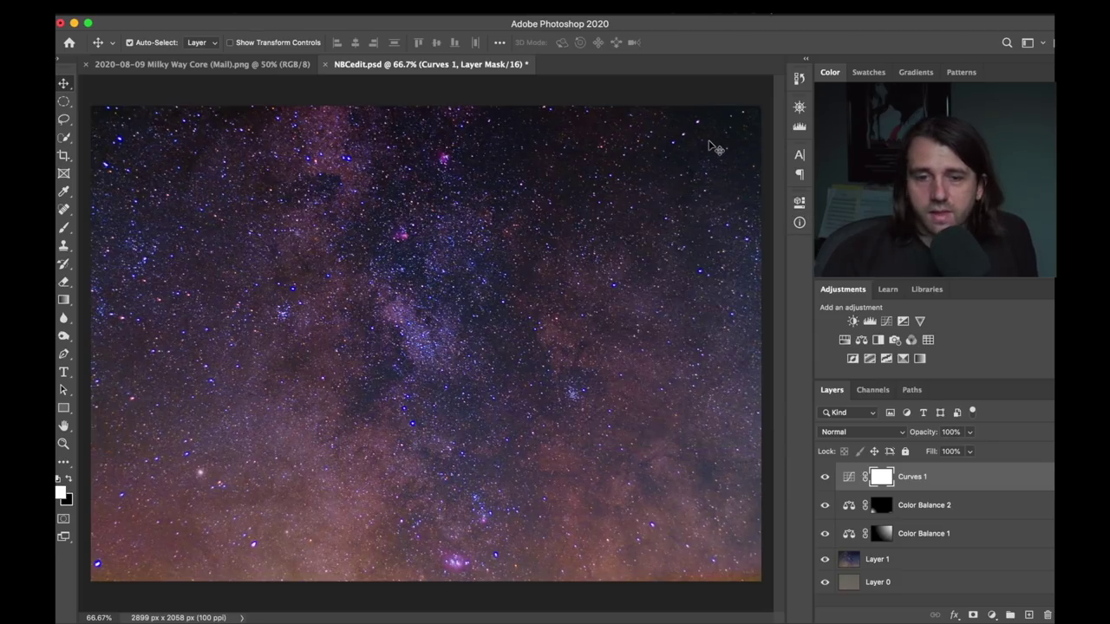
Compare NBCedit.psd with and without Curves 1, and against the 2020-08-09 Milky Way Core (Mail).png version.
left_click(825, 477)
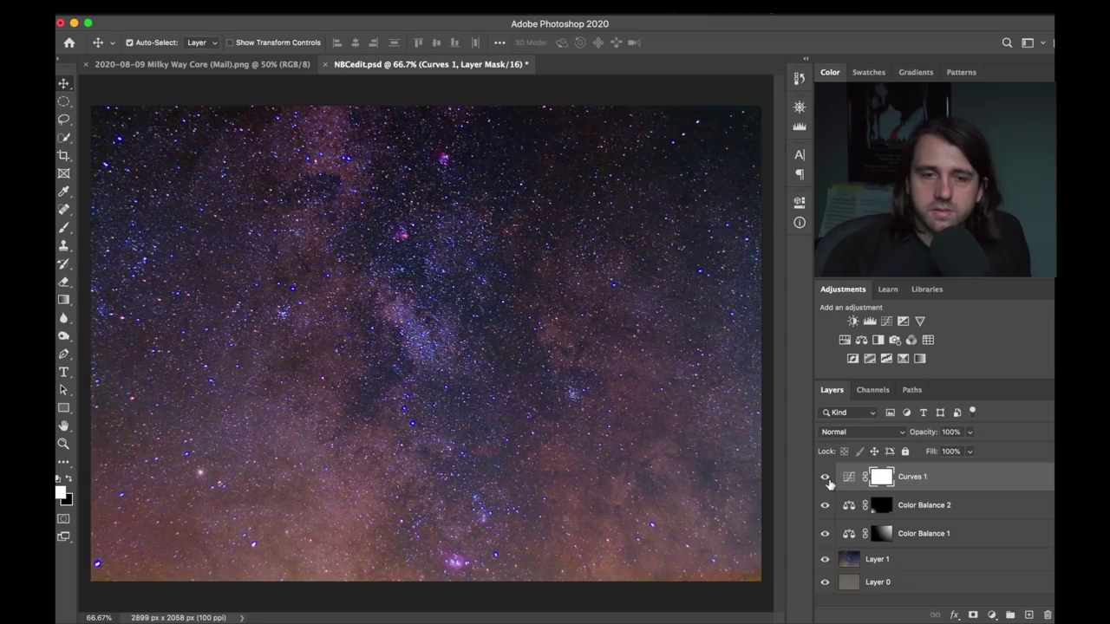
left_click(825, 478)
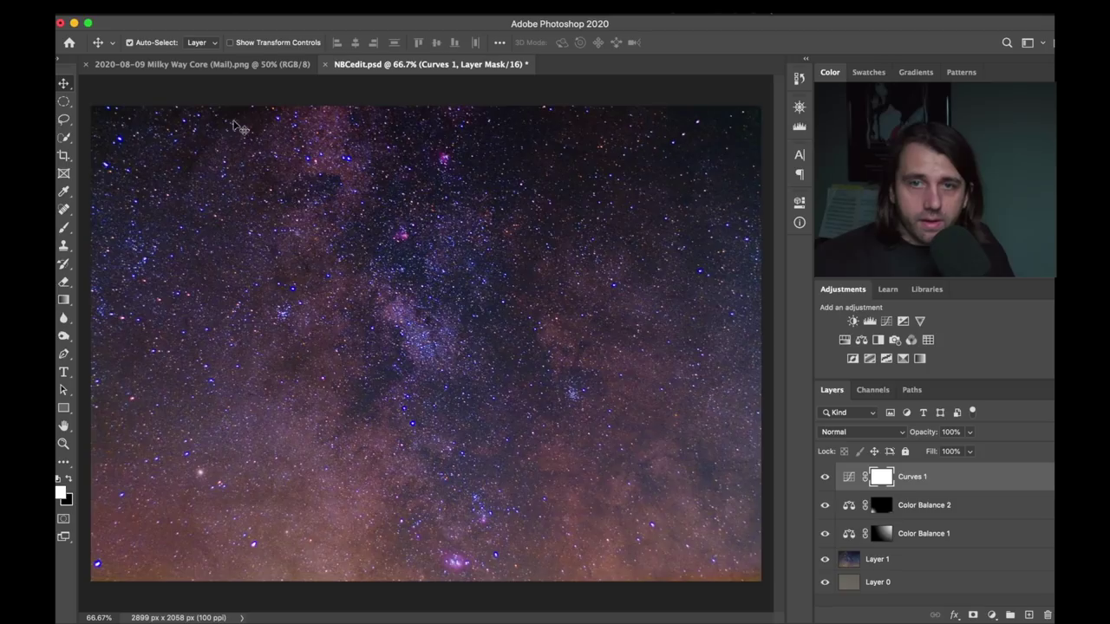
left_click(232, 74)
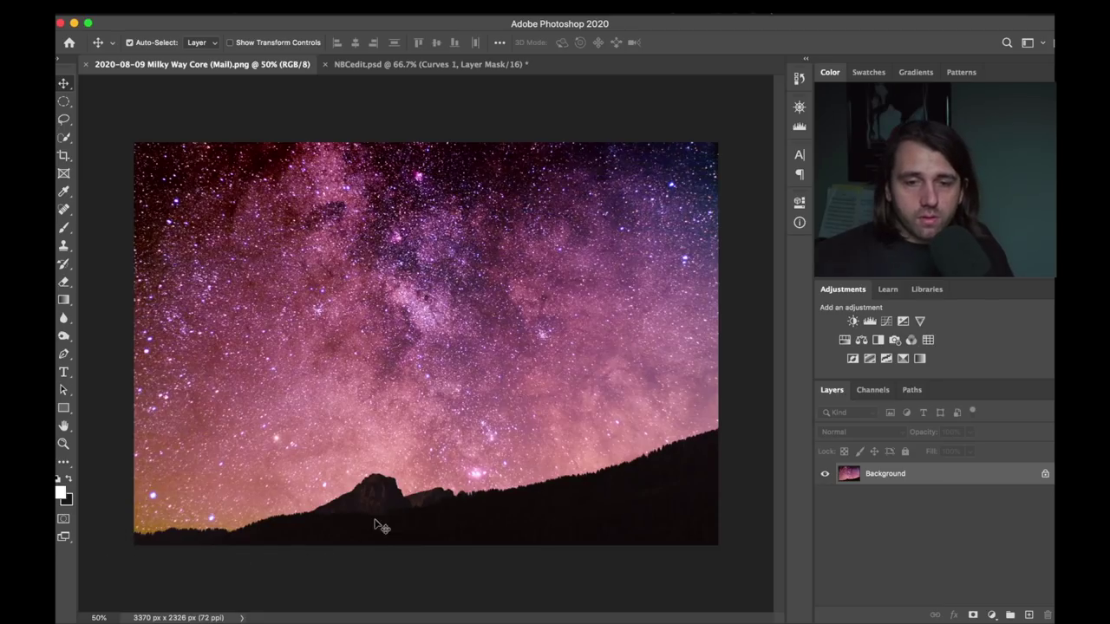
left_click(386, 64)
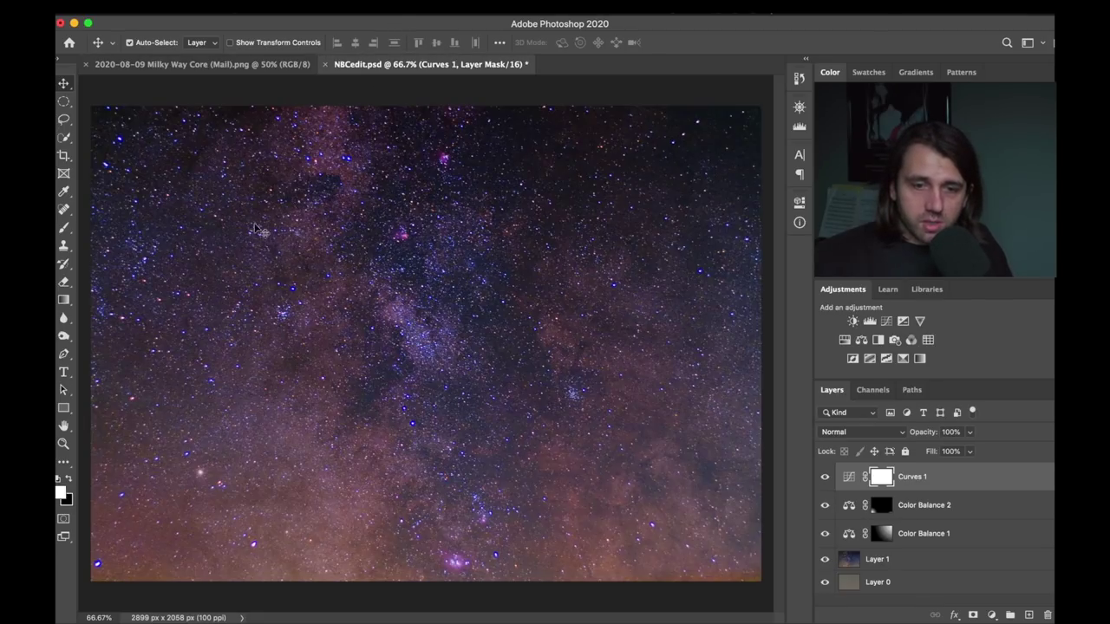
left_click(243, 64)
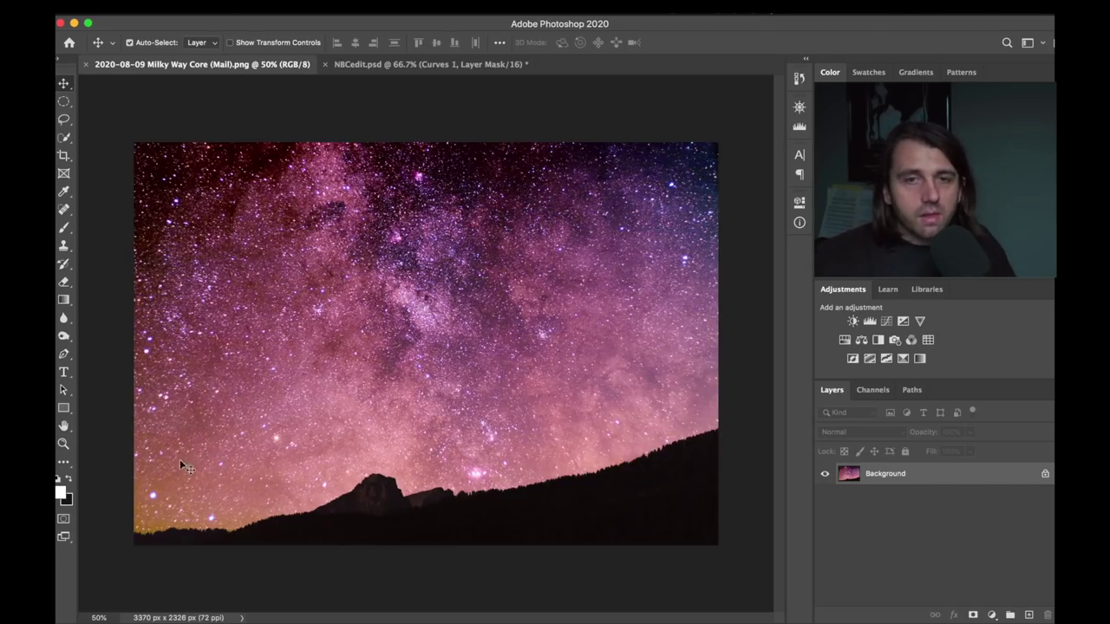
left_click(436, 65)
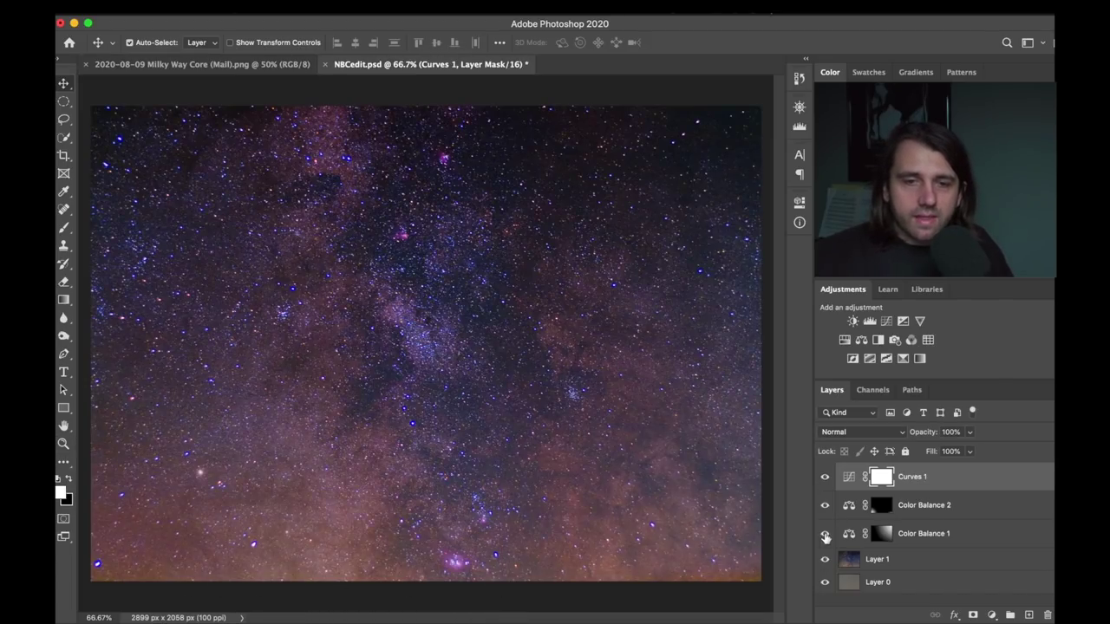
left_click(268, 65)
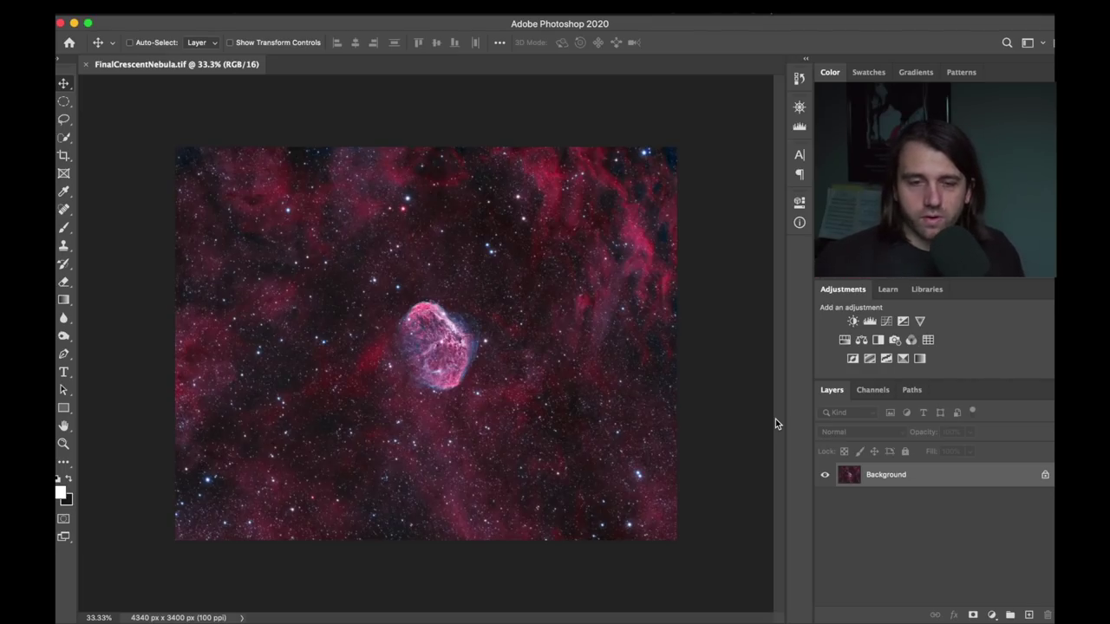
Examine FinalCrescentNebula.tif at 100%, covering the central nebula, the upper corners and the star field beside the left edge.
key("super+equal")
key("super+equal")
key("super+equal")
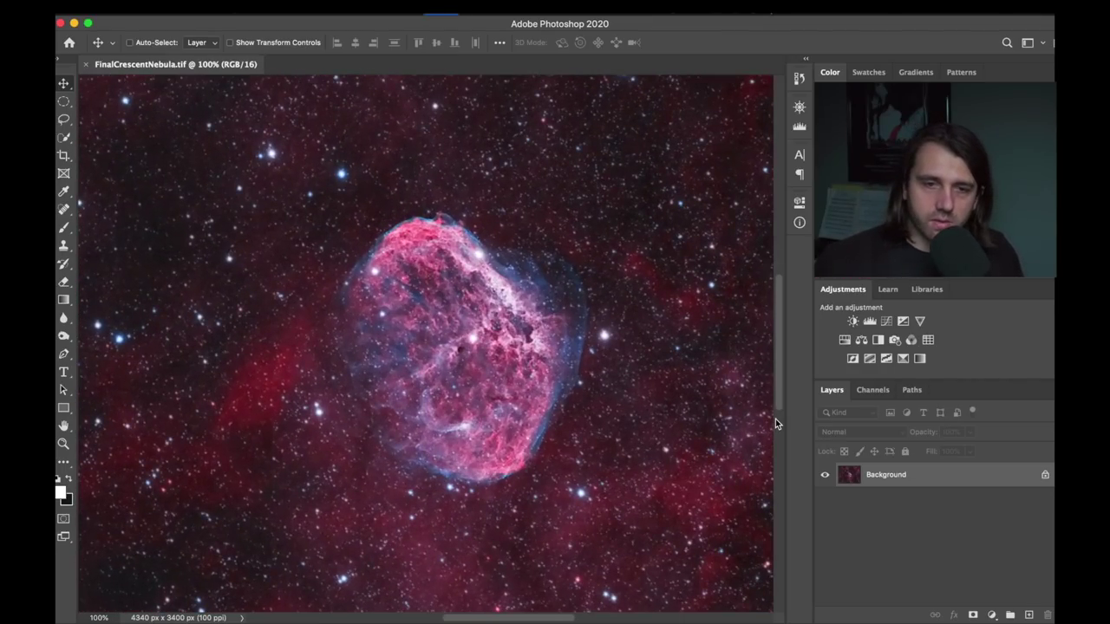
key("super")
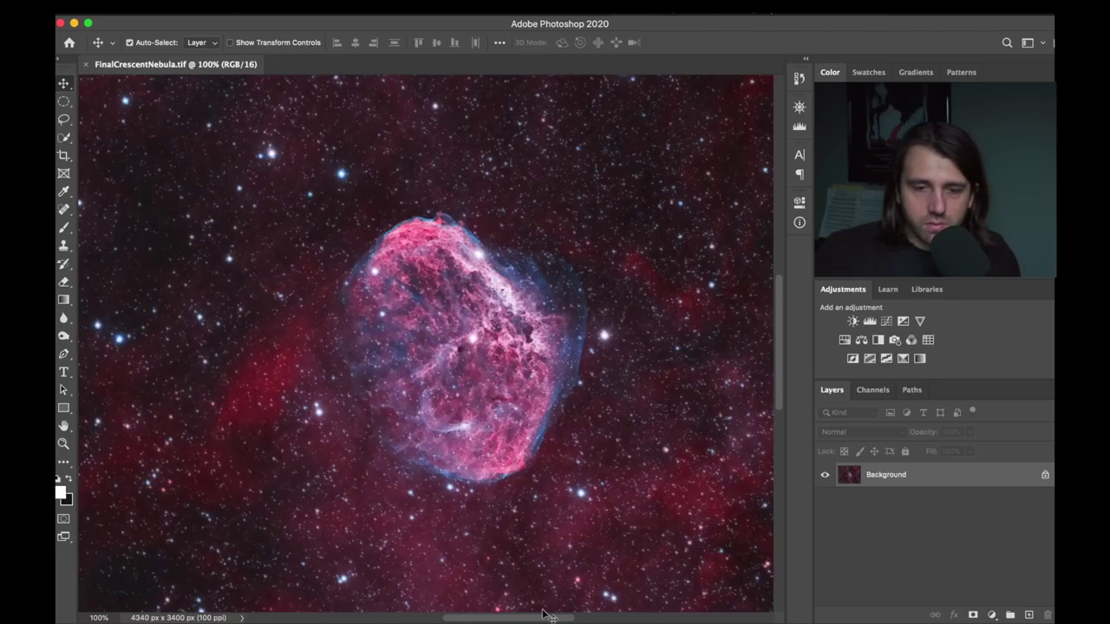
left_click_drag(537, 619, 610, 618)
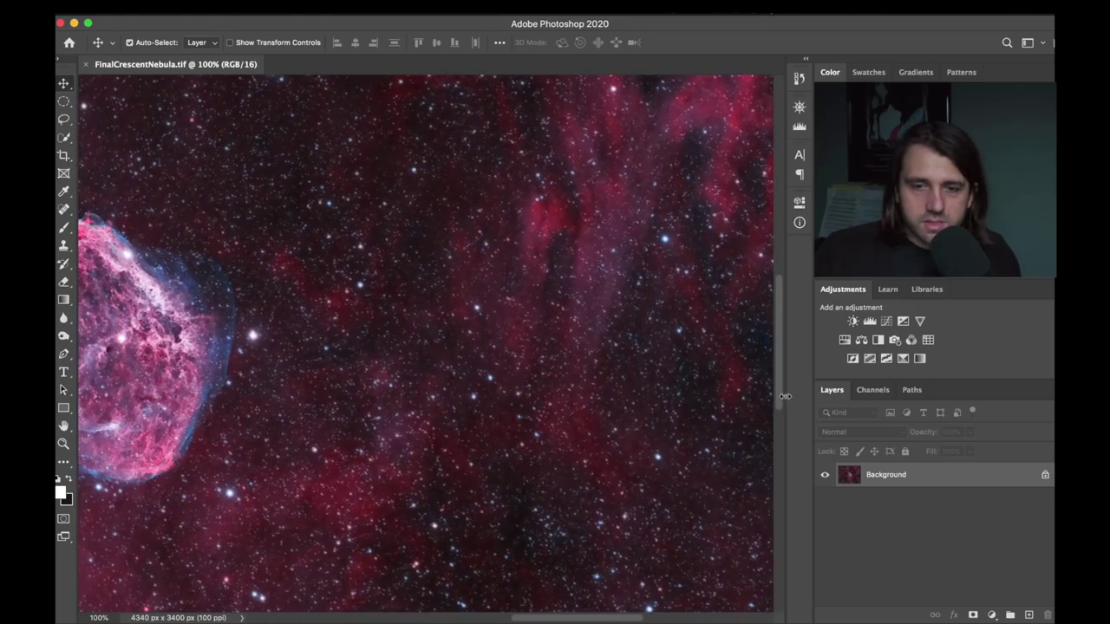
left_click_drag(779, 379, 787, 283)
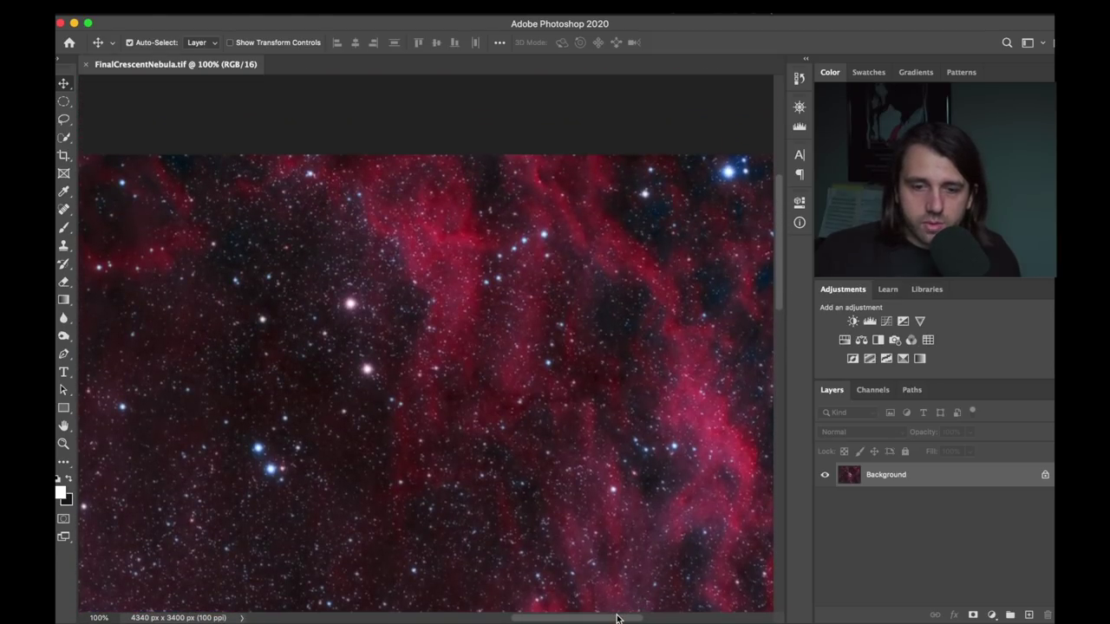
left_click_drag(623, 617, 458, 618)
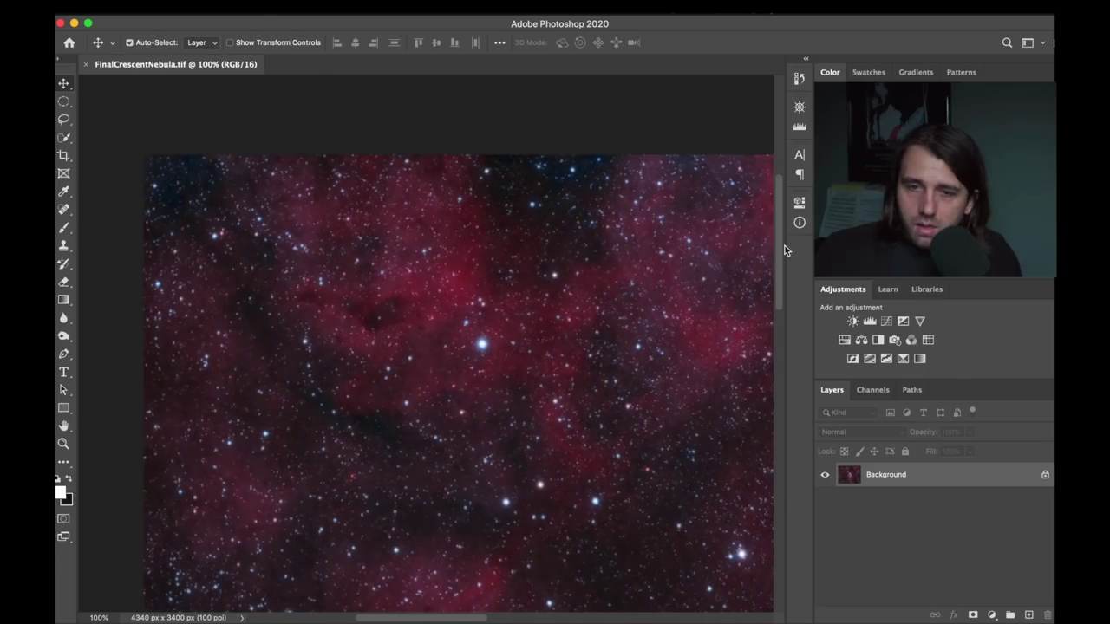
left_click_drag(778, 231, 769, 366)
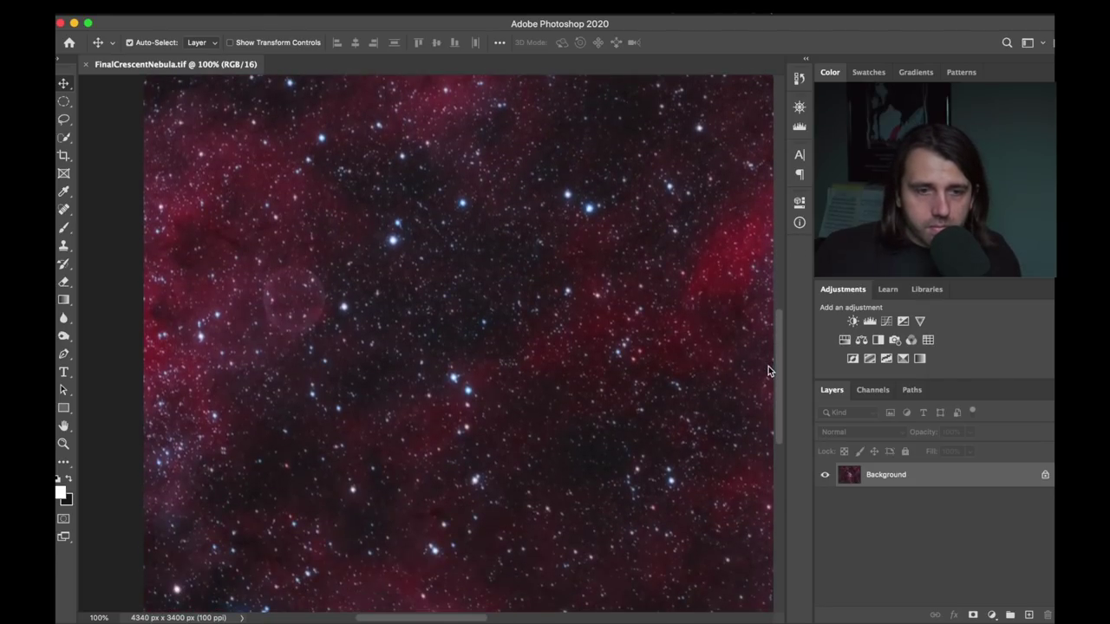
Examine the faint round bubble near the left edge of the Crescent nebula image at 200%.
key("super+plus")
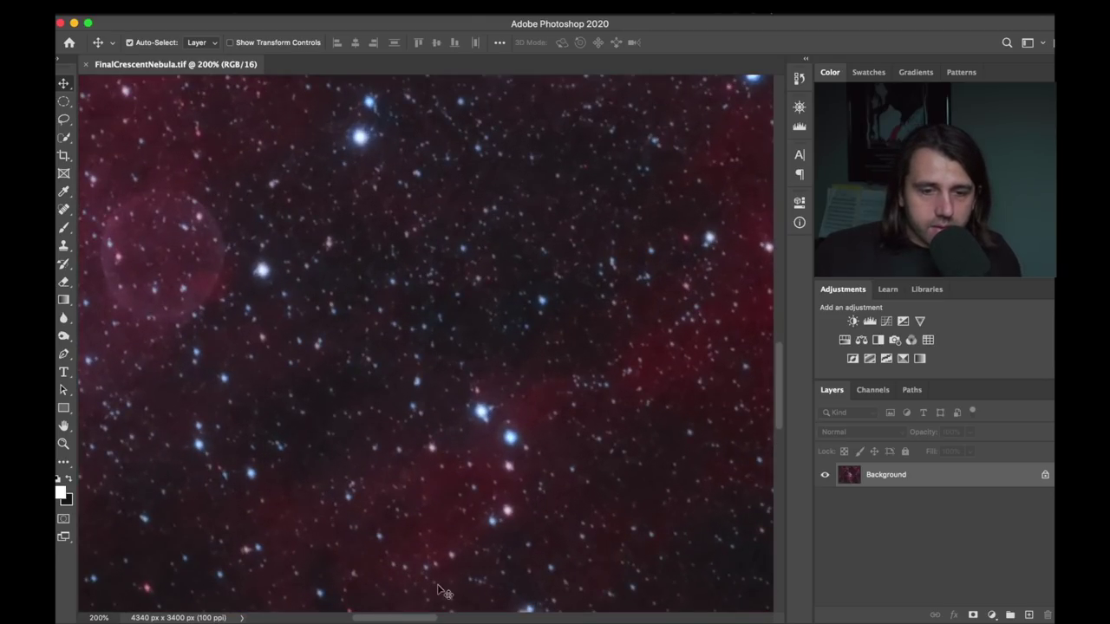
left_click_drag(423, 617, 387, 617)
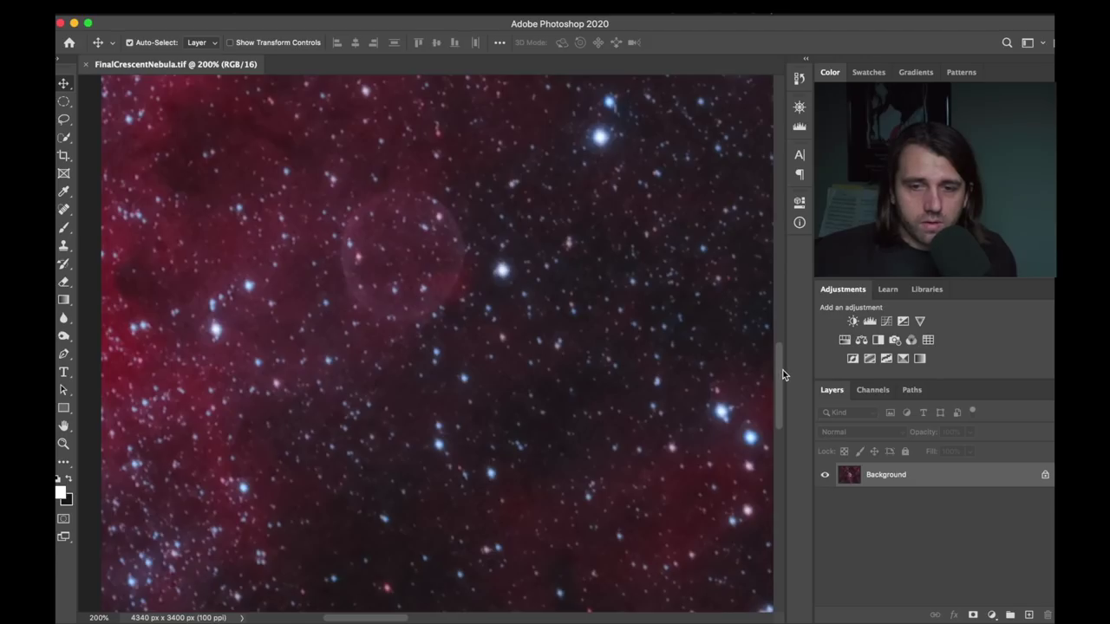
left_click_drag(782, 375, 782, 364)
left_click_drag(782, 358, 781, 364)
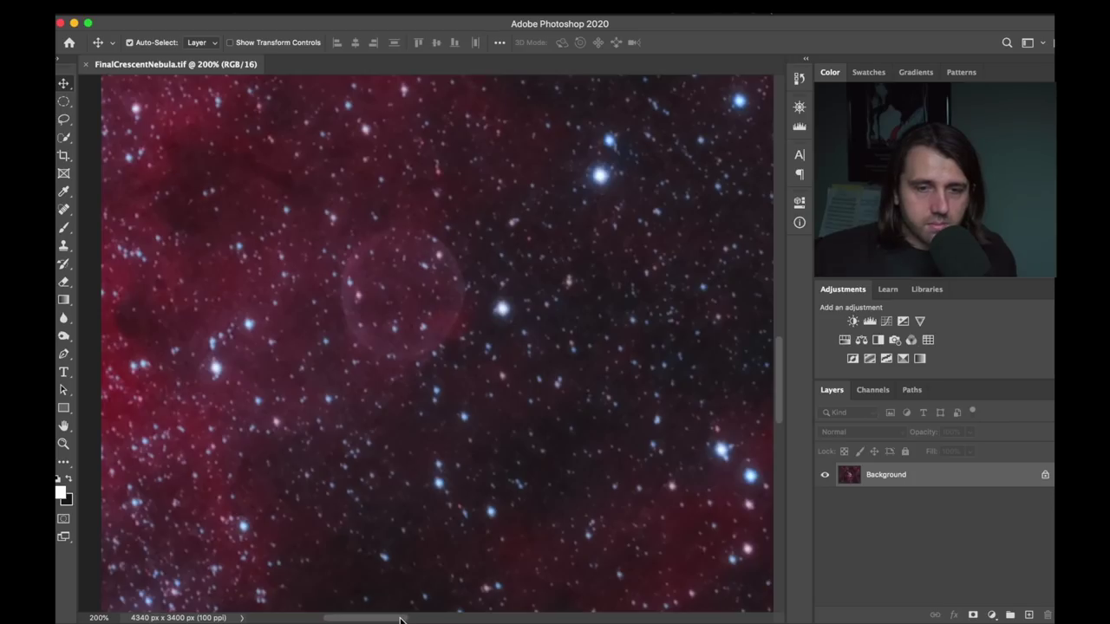
scroll(401, 619, "left", 3)
Examine the filaments and blue outer shell of the Crescent nebula at 200%, and return to a wider view.
left_click_drag(394, 620, 570, 622)
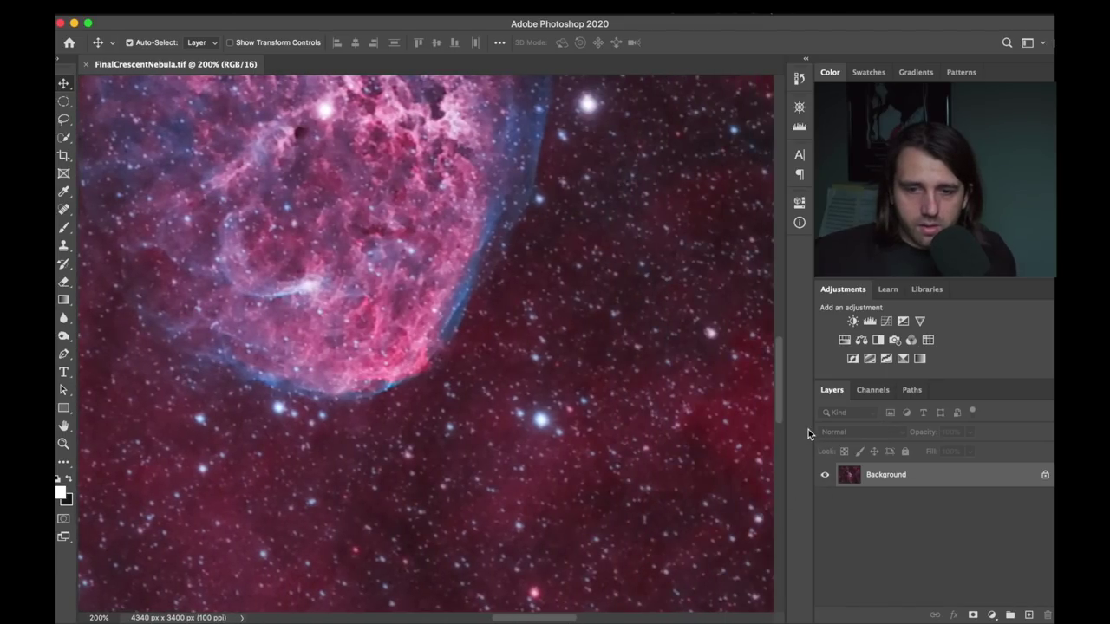
left_click_drag(779, 413, 778, 357)
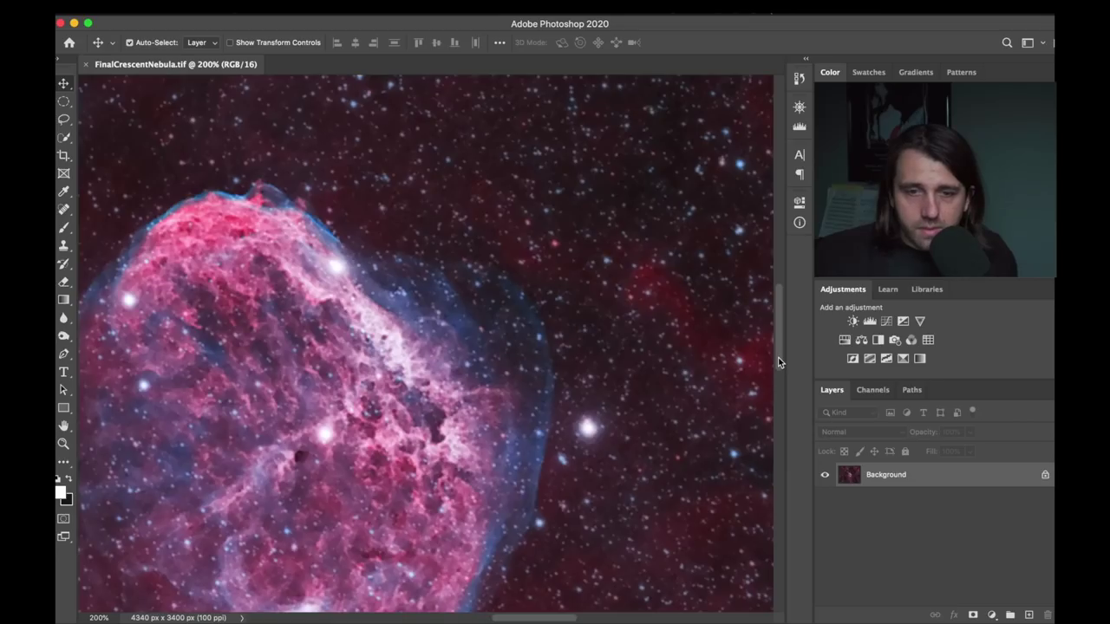
key("super+minus")
key("super+minus")
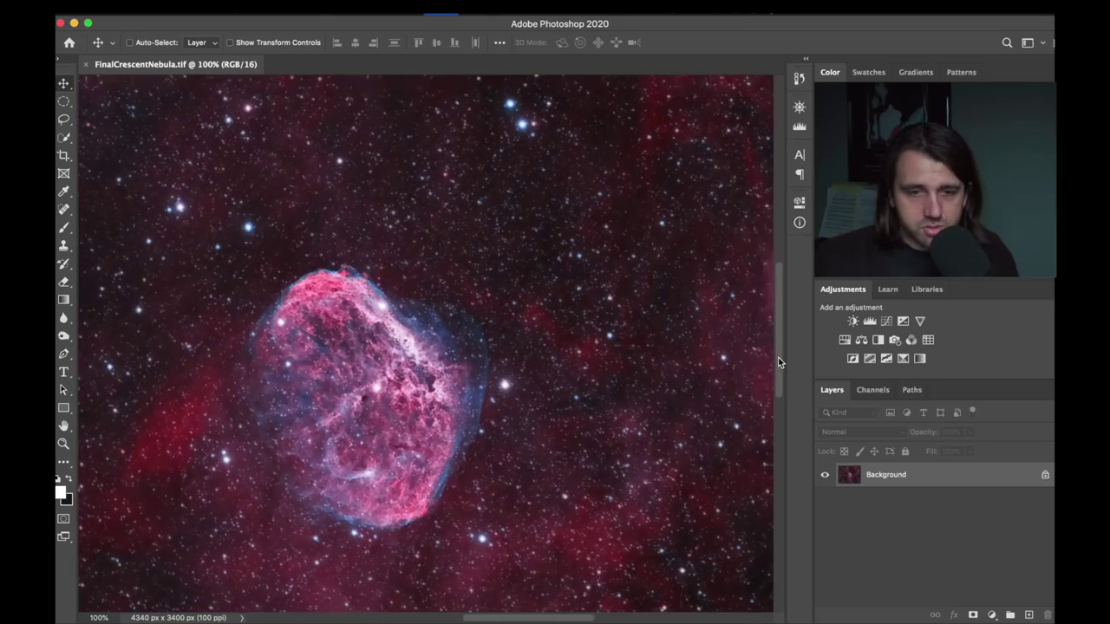
key("super+minus")
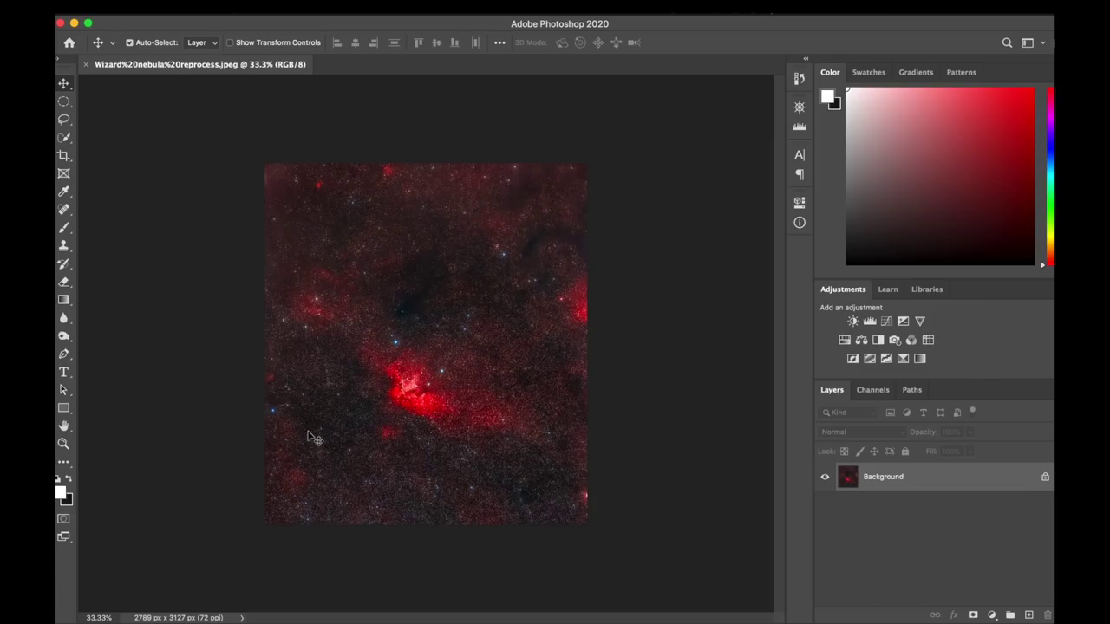
Examine the stars above and to the right of the red nebula in the Wizard nebula reprocess image at 200%.
key("ctrl+plus")
key("ctrl+plus")
key("ctrl+plus")
key("ctrl+plus")
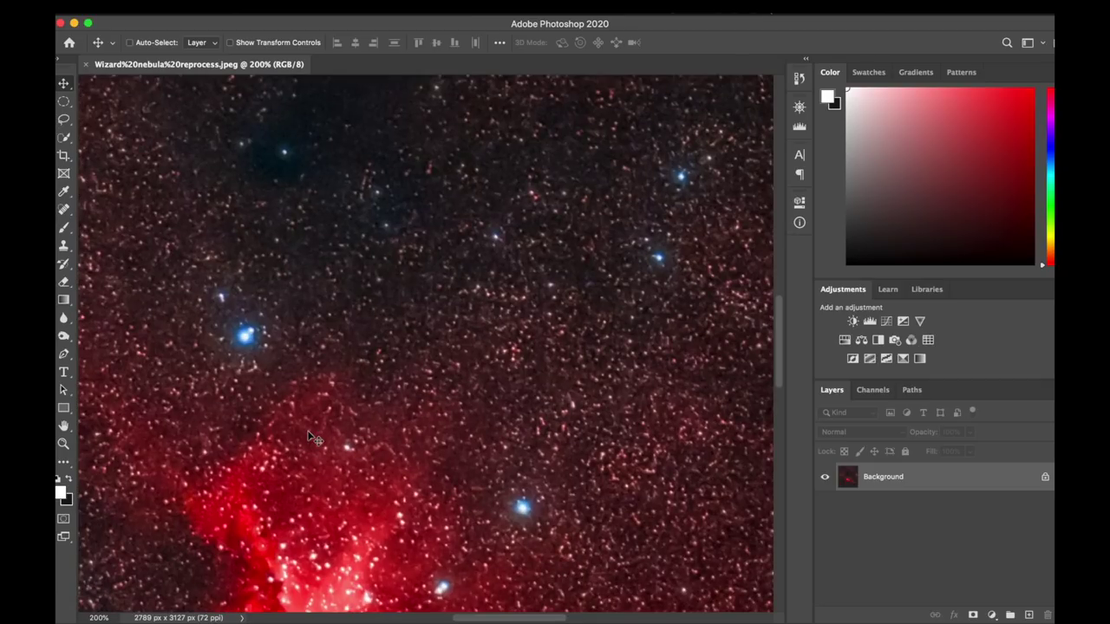
key("ctrl+plus")
key("ctrl+minus")
left_click_drag(497, 618, 556, 617)
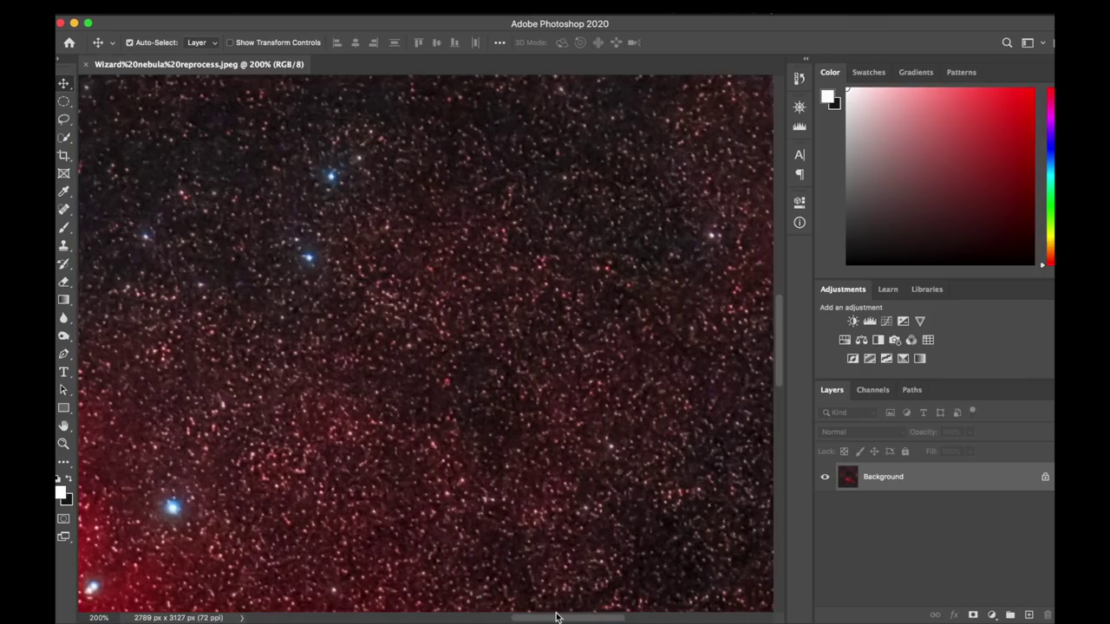
Examine the shapes of the small stars in the Wizard nebula image at 300% and 400%, and return to a wider view.
key("ctrl+plus")
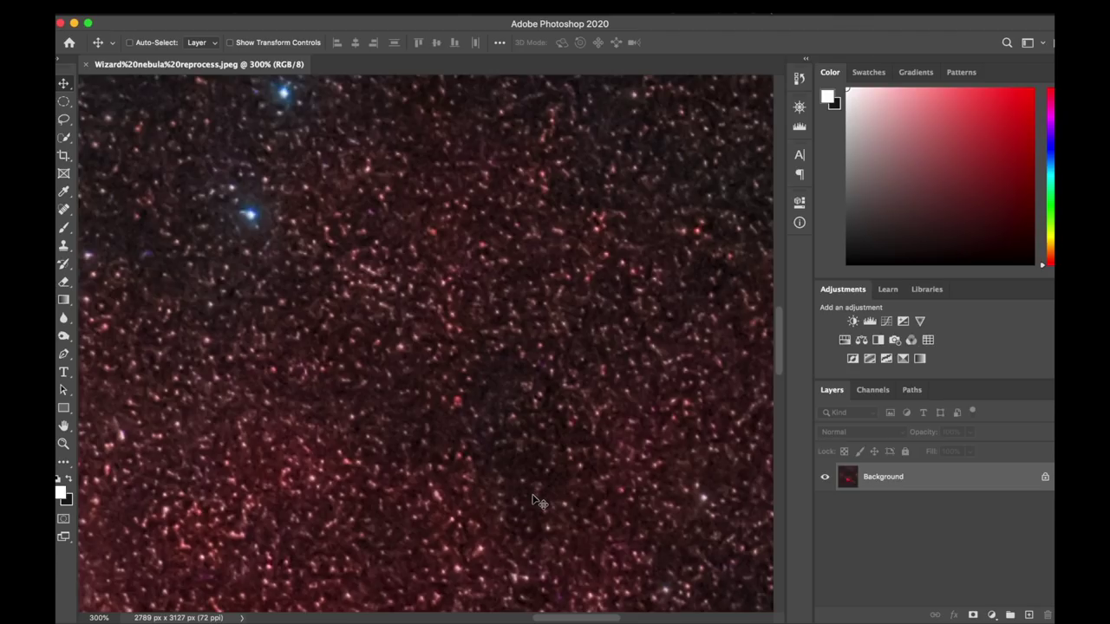
key("ctrl+plus")
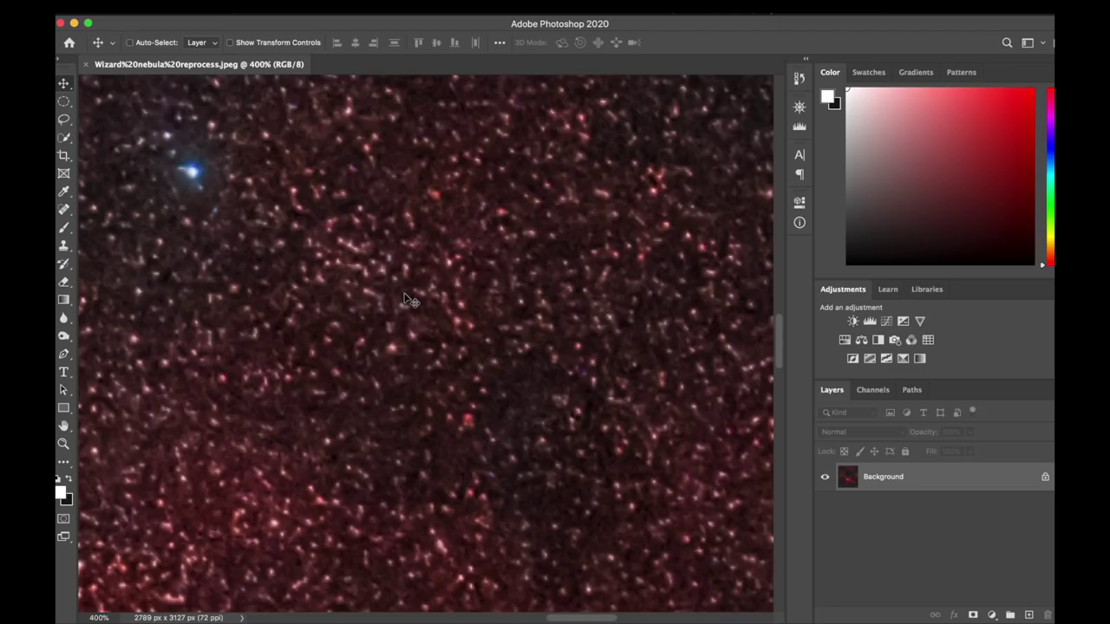
key("super+minus")
key("super+minus")
key("super+minus")
key("super+minus")
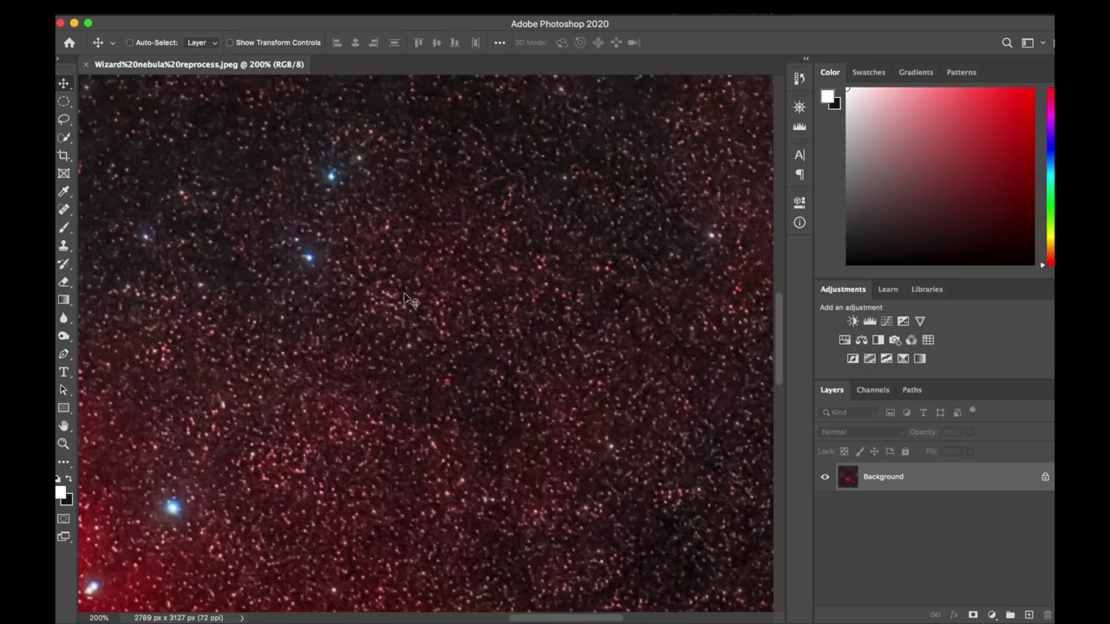
key("super+minus")
key("super+minus")
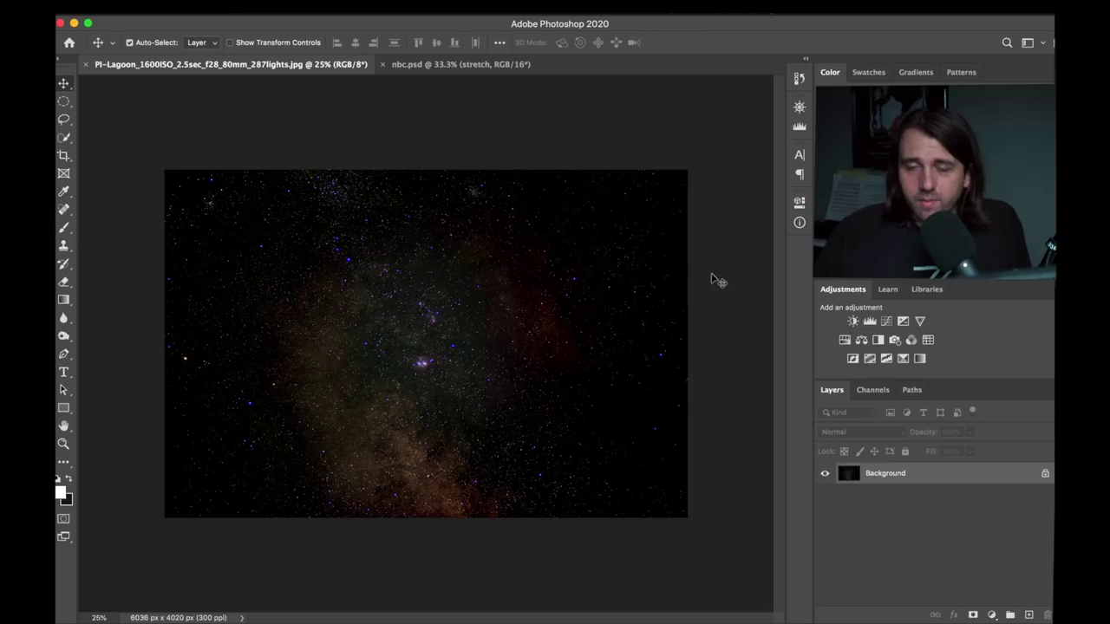
Examine the red, green and blue histograms of the PI-Lagoon image, and check its colour info.
left_click(799, 127)
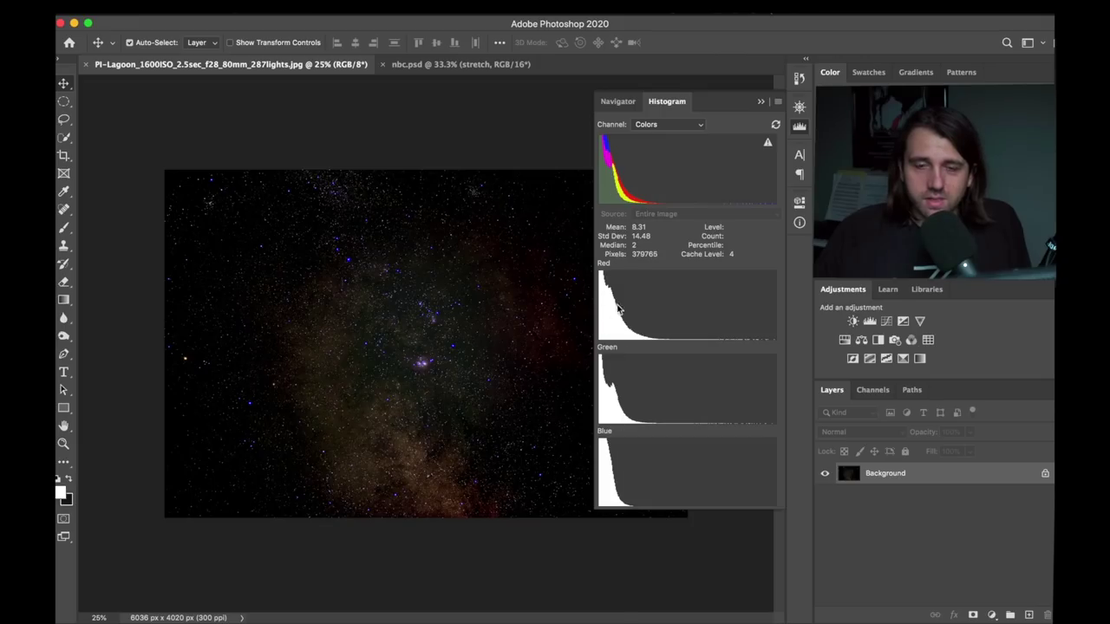
left_click(799, 222)
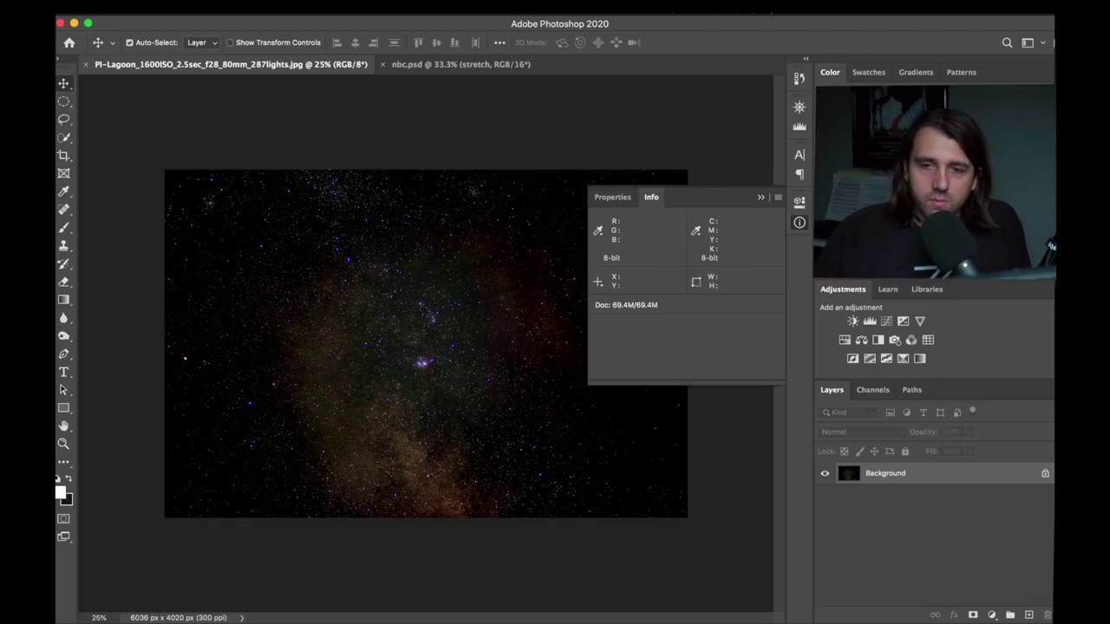
left_click(799, 222)
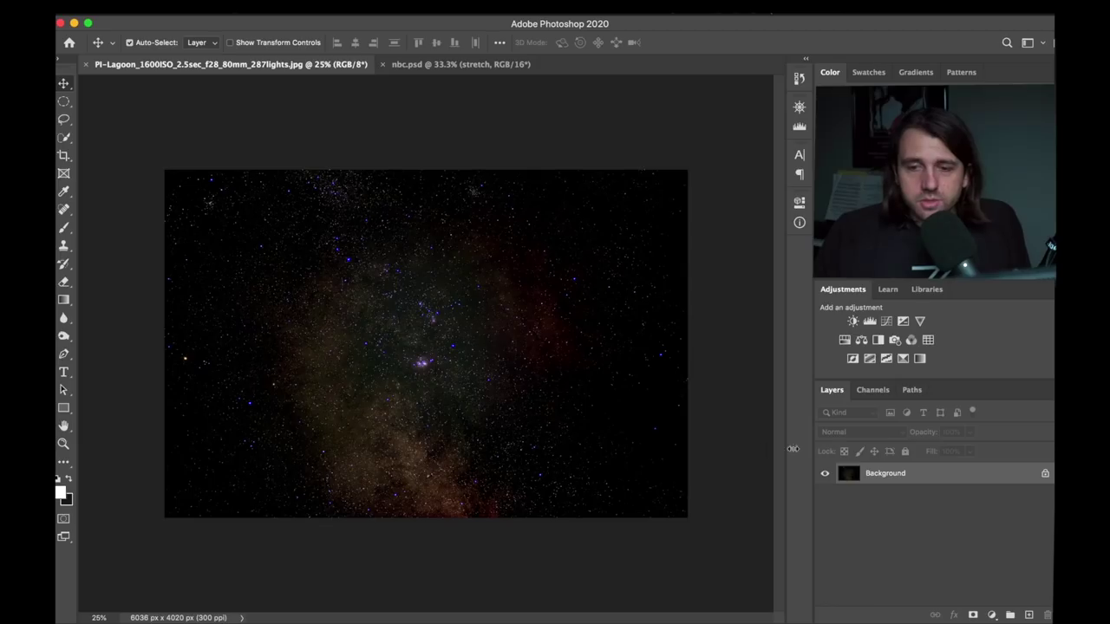
Try brightening the PI-Lagoon image strongly with a Curves adjustment layer, and delete the layer.
left_click(886, 321)
left_click_drag(714, 339, 693, 292)
left_click(798, 208)
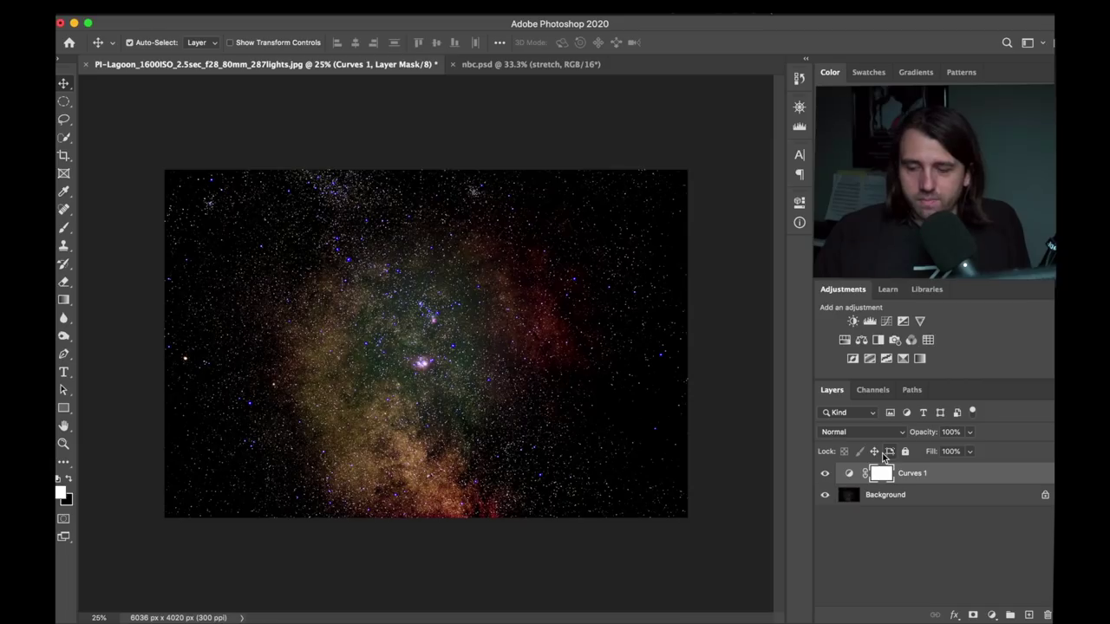
key("Delete")
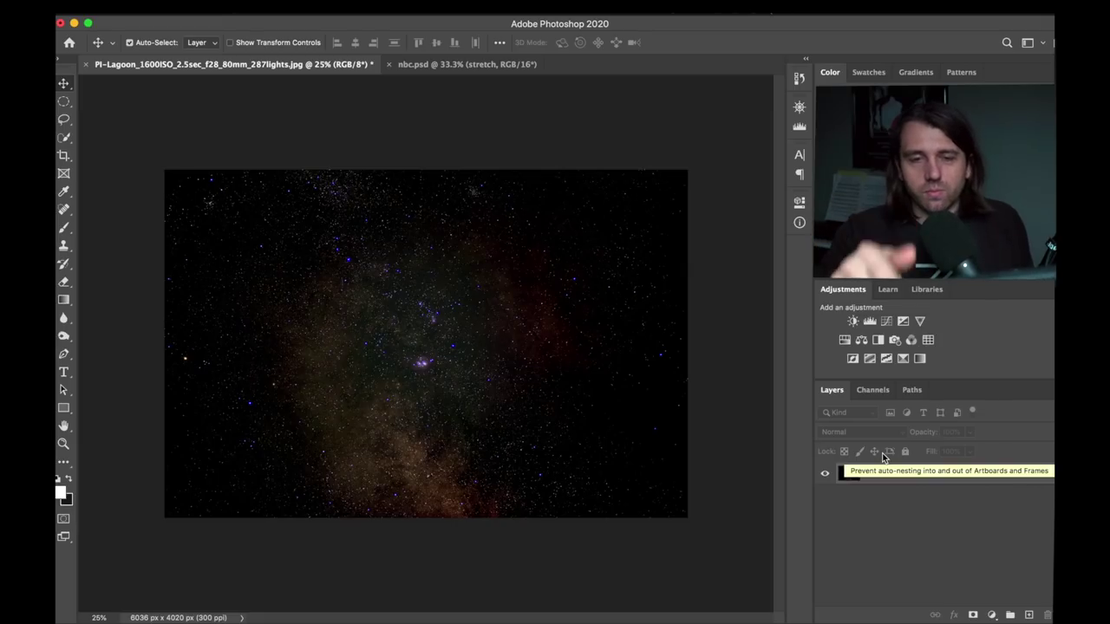
Try lifting and easing back the RGB curve on the PI-Lagoon image with a new Curves layer, and remove it.
left_click(886, 322)
left_click_drag(698, 339, 681, 311)
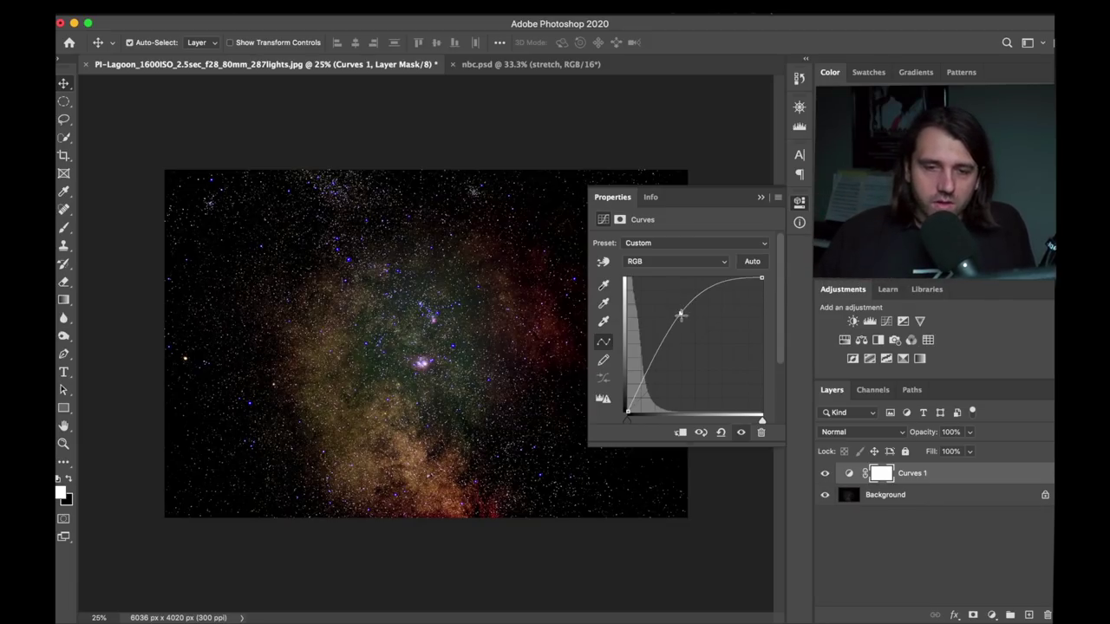
left_click_drag(681, 315, 682, 350)
left_click(798, 203)
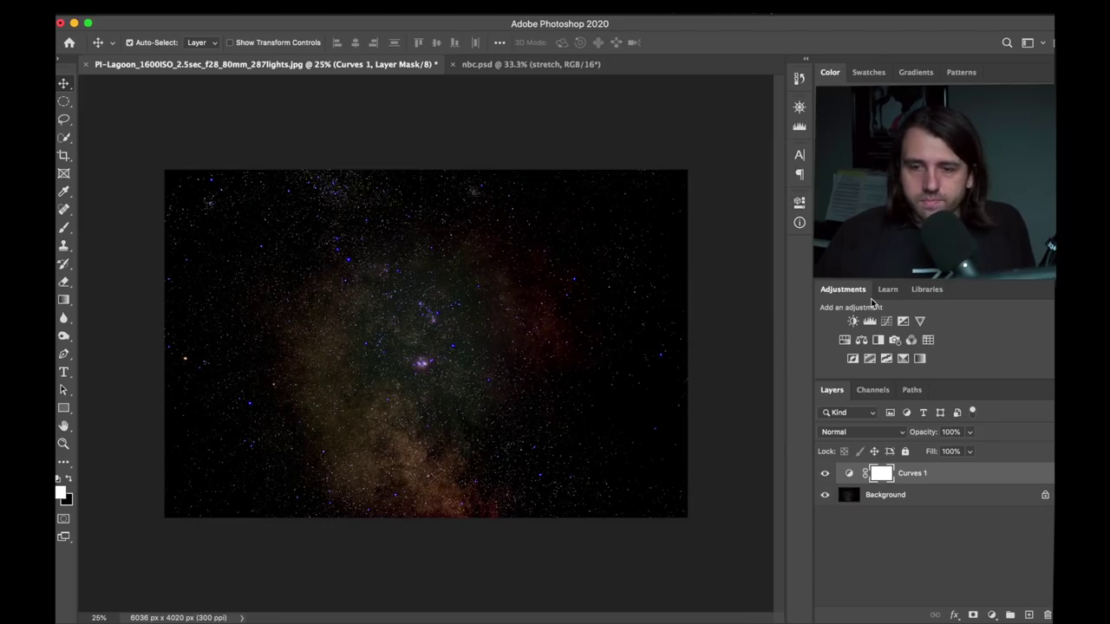
key("Delete")
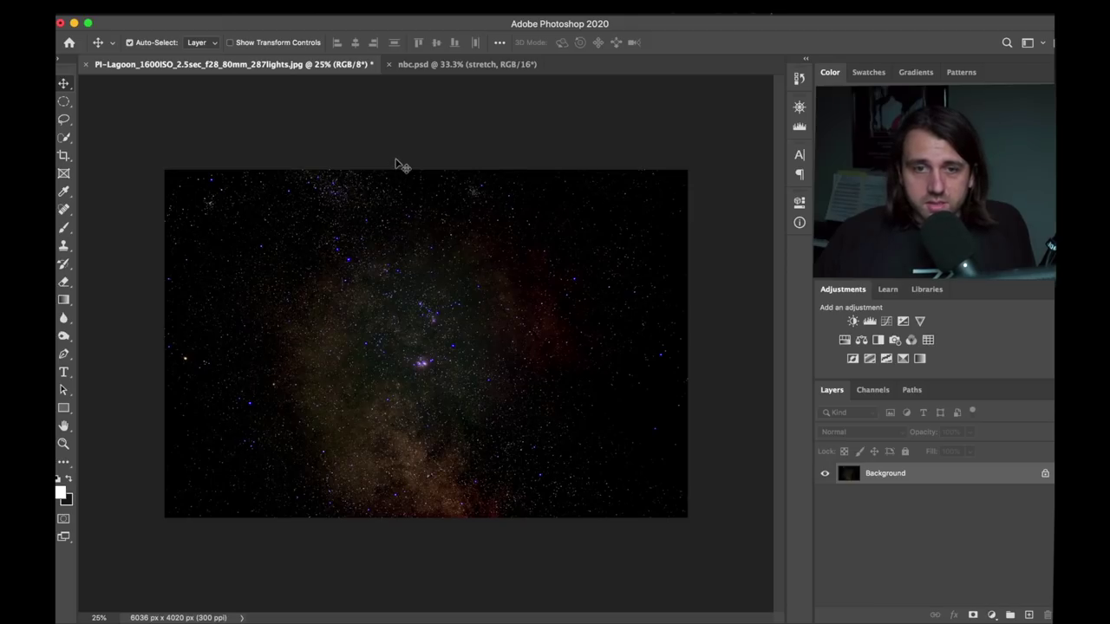
Show only the stretch layer of nbc.psd and examine its colour histogram.
left_click(450, 66)
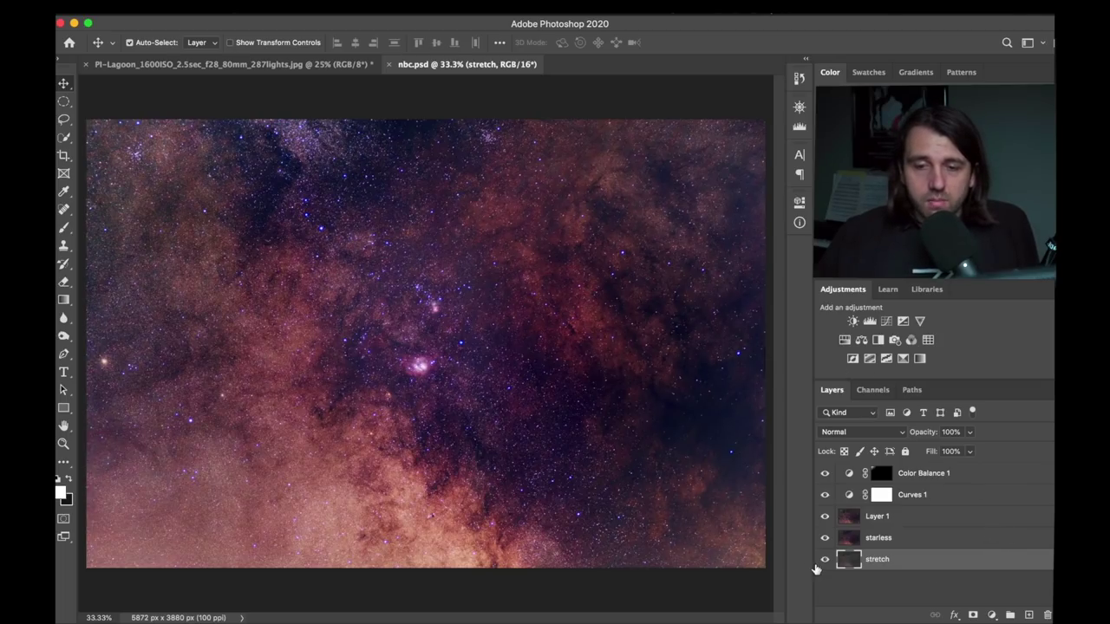
left_click(824, 561)
left_click(824, 561)
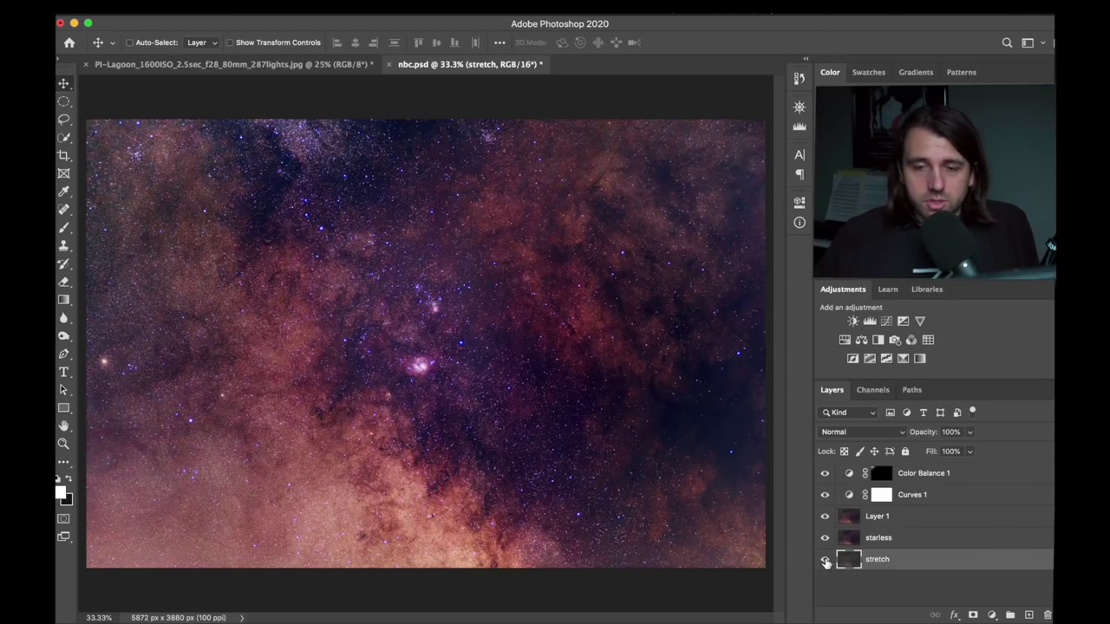
left_click(825, 562, "alt")
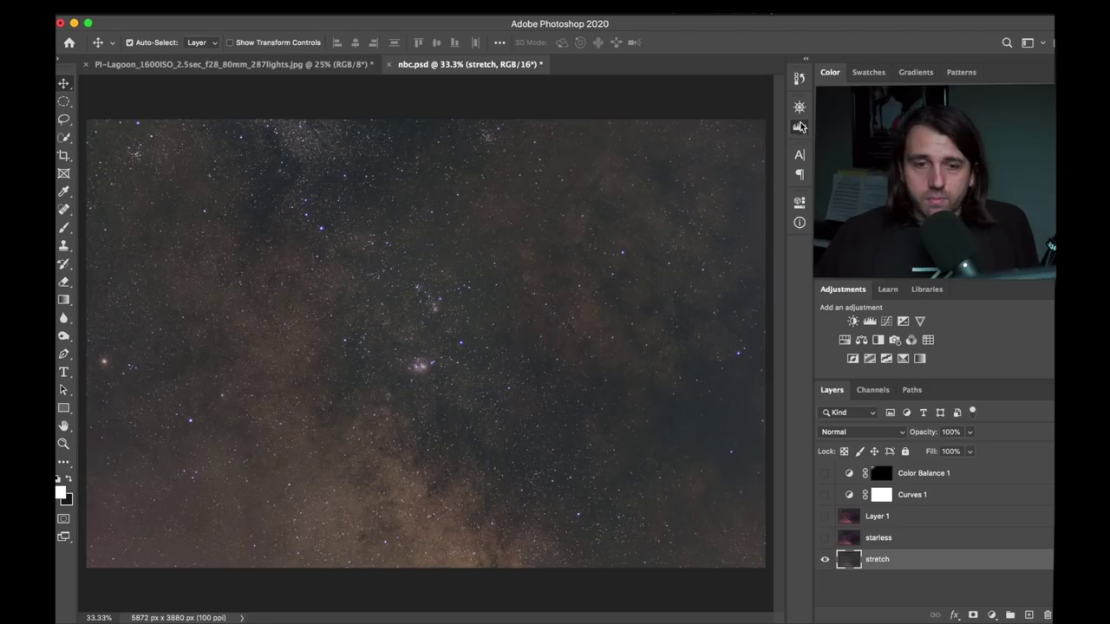
left_click(800, 127)
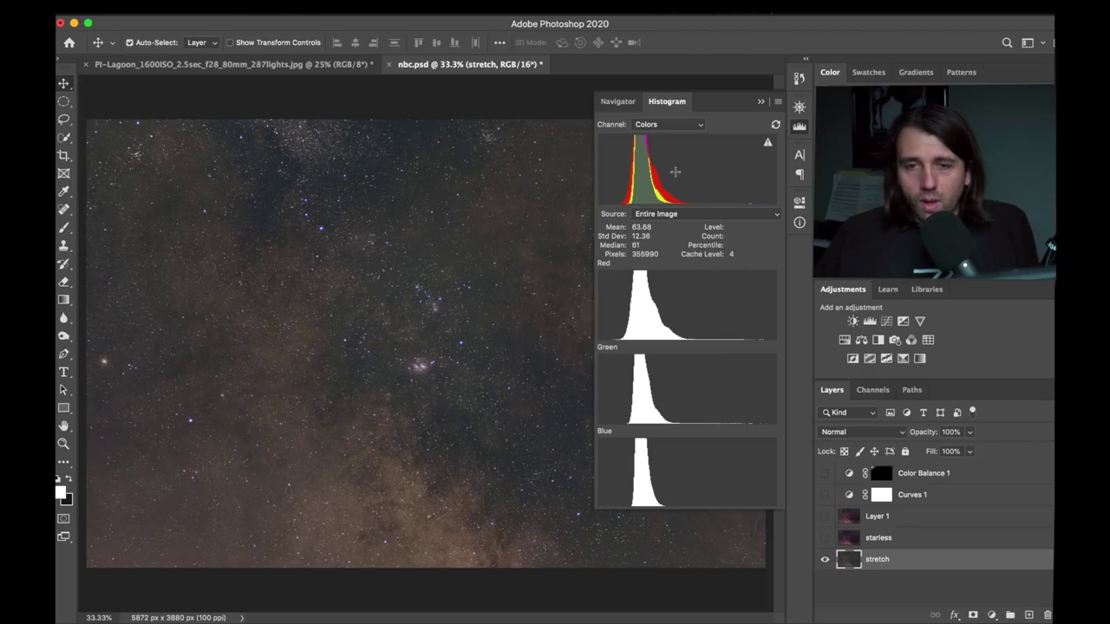
left_click(798, 126)
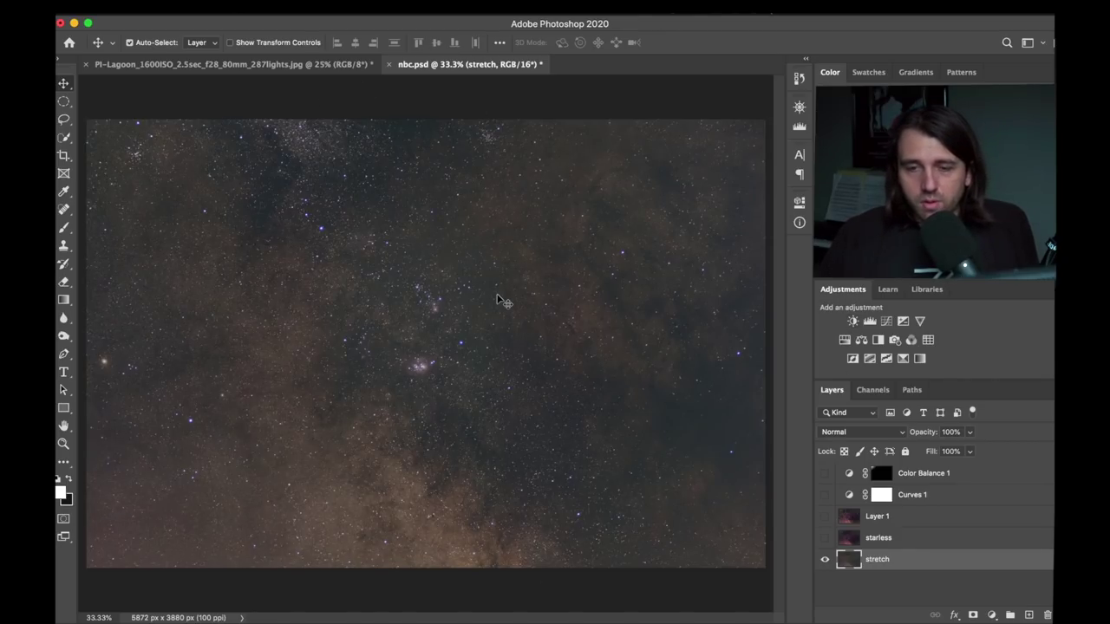
Show the starless, Layer 1, Curves 1 and Color Balance 1 layers again one by one, checking the blend mode of Layer 1.
left_click(825, 539)
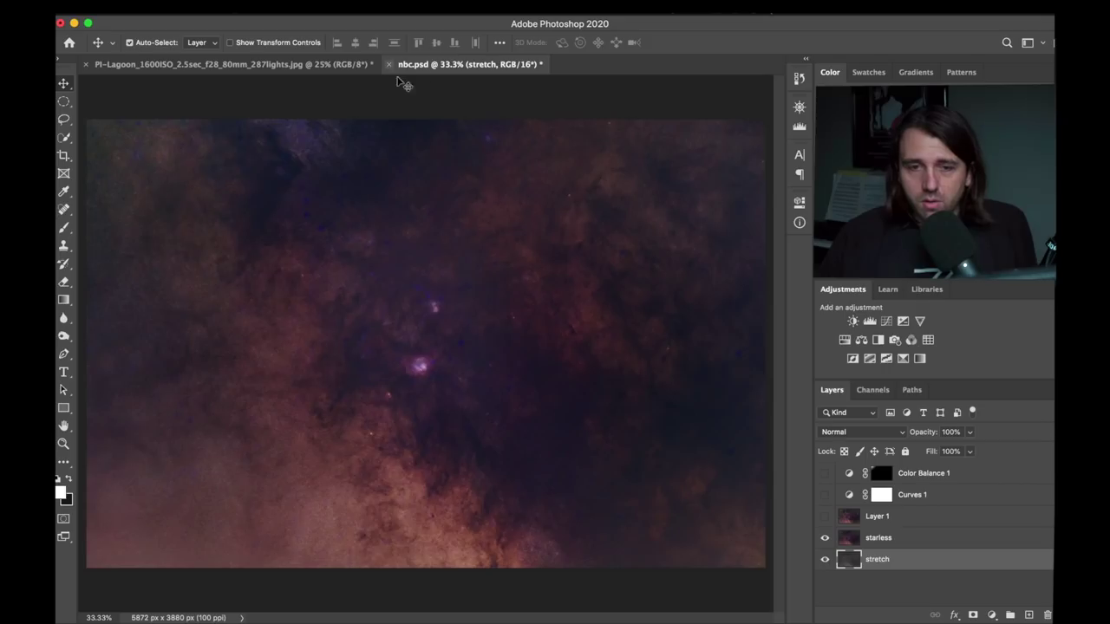
left_click(824, 517)
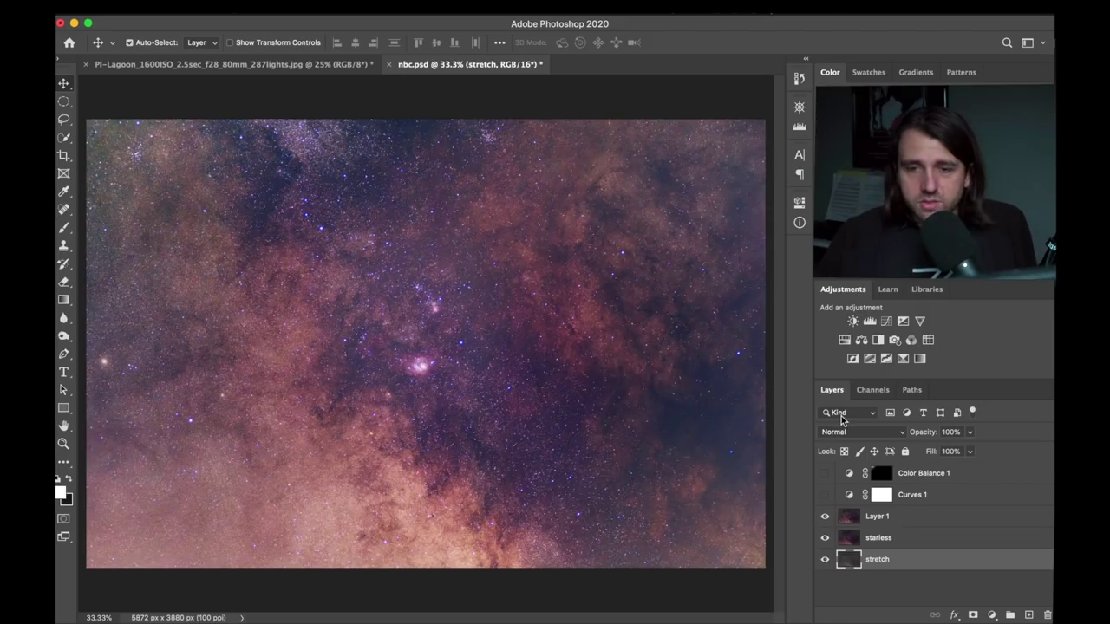
left_click(897, 524)
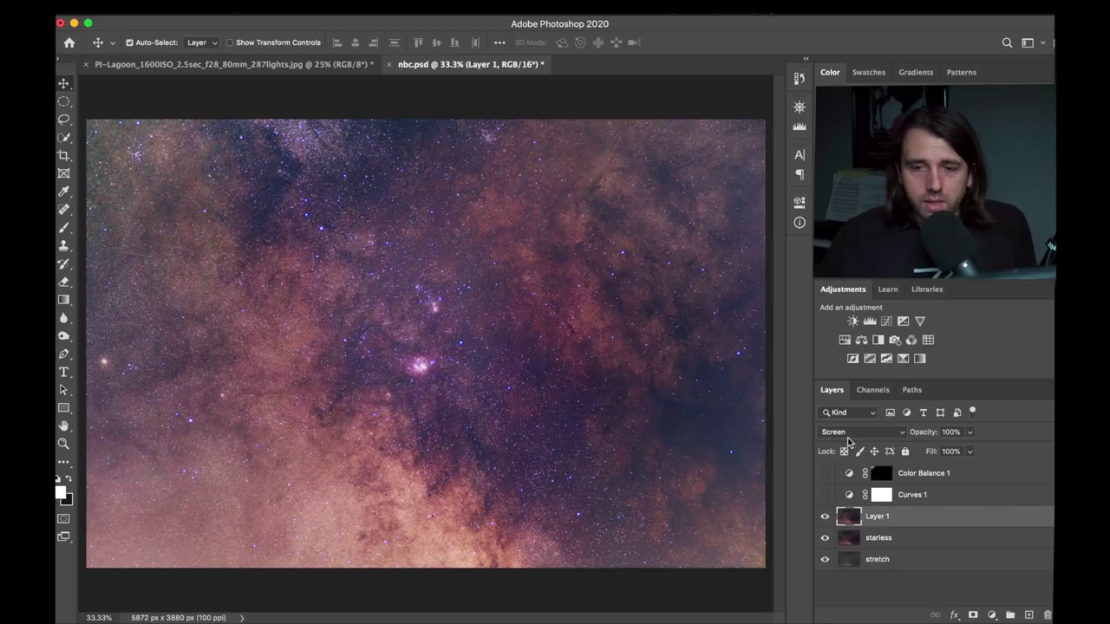
left_click(824, 496)
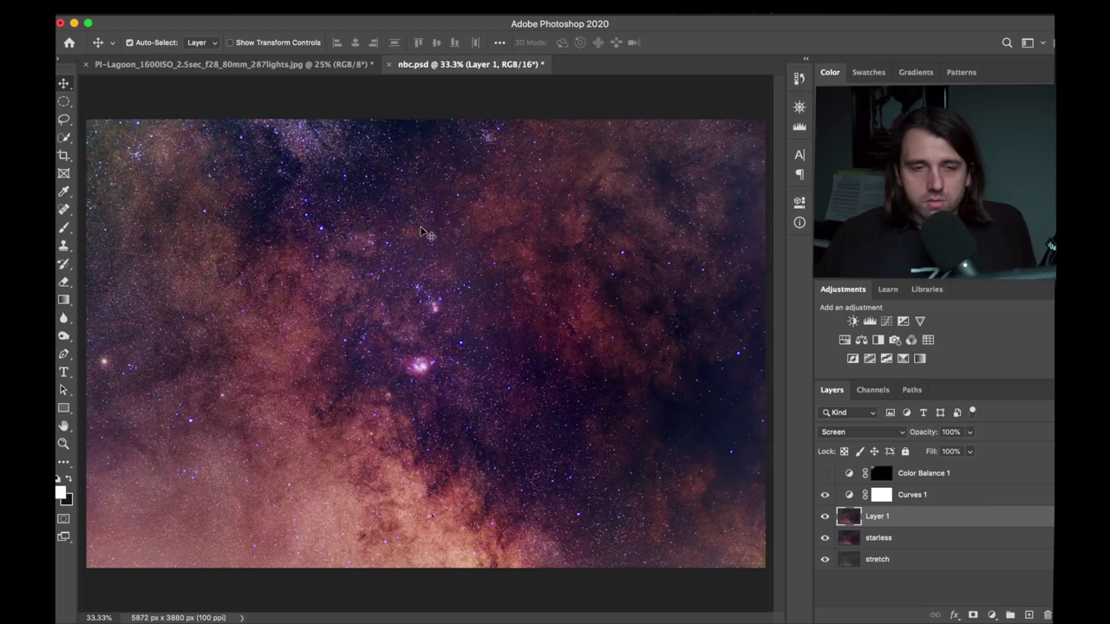
left_click(825, 475)
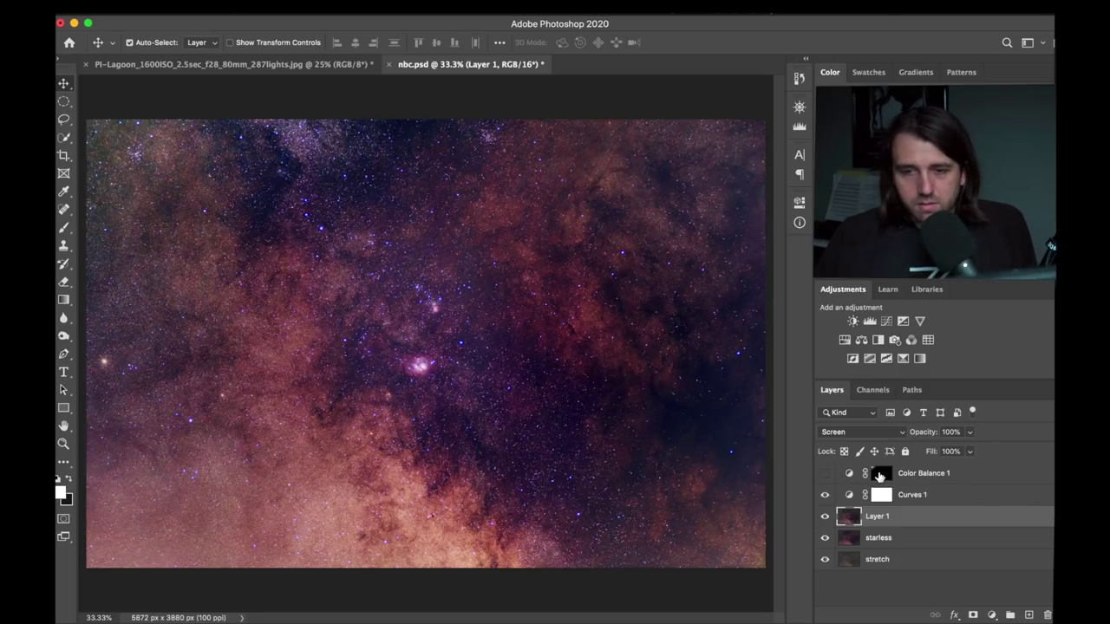
Inspect the mask and settings of the Color Balance 1 layer, and compare nbc.psd with the PI-Lagoon image.
left_click(879, 474, "alt")
left_click(878, 470, "alt")
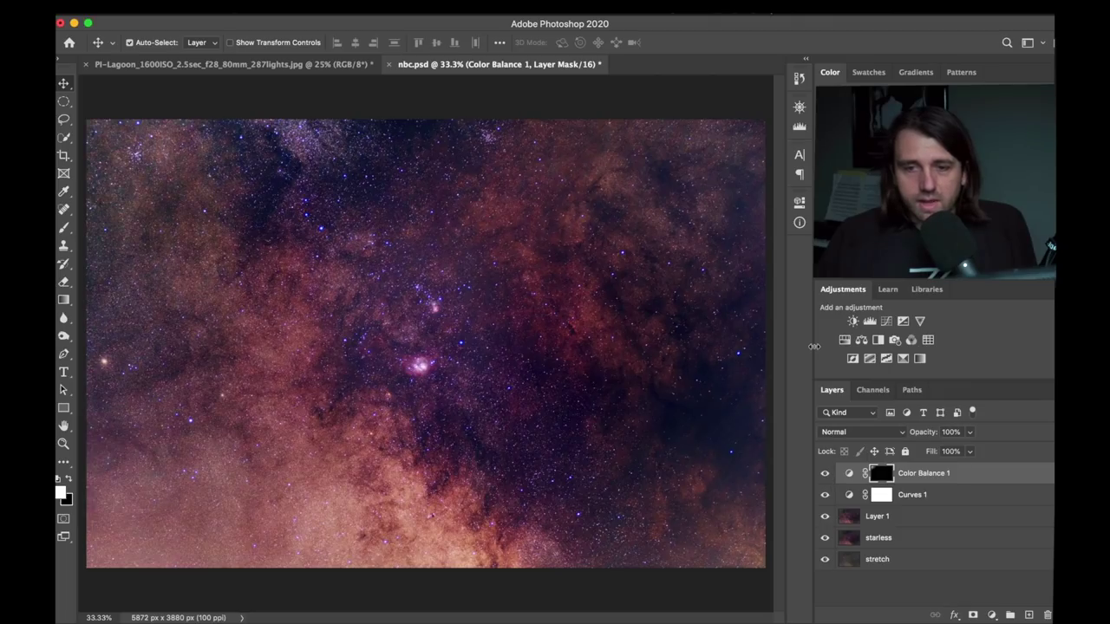
double_click(849, 475)
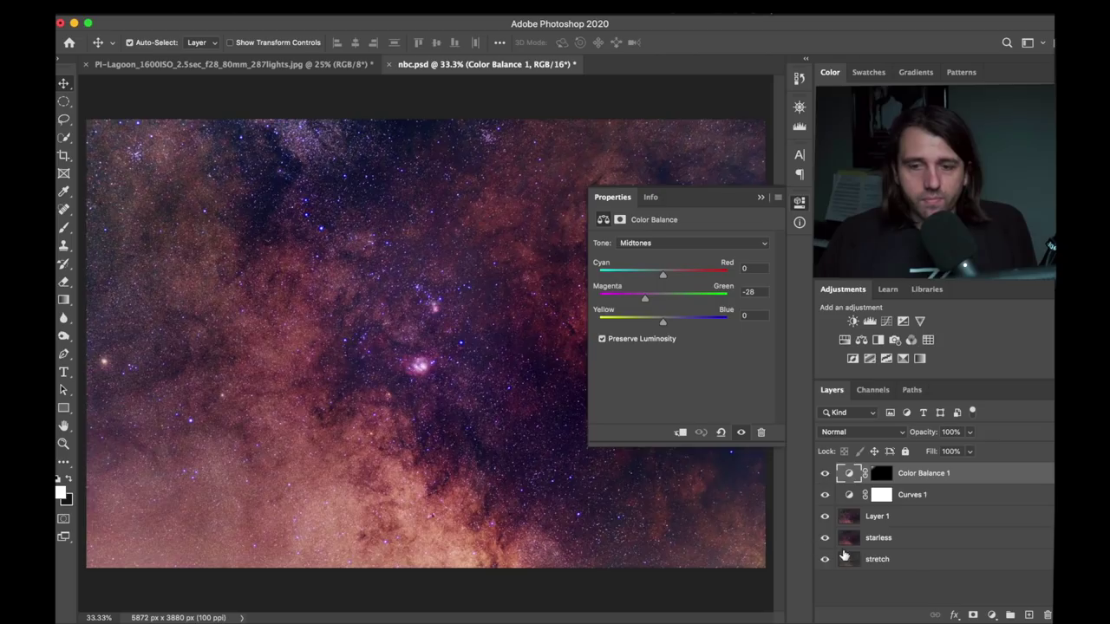
left_click(799, 202)
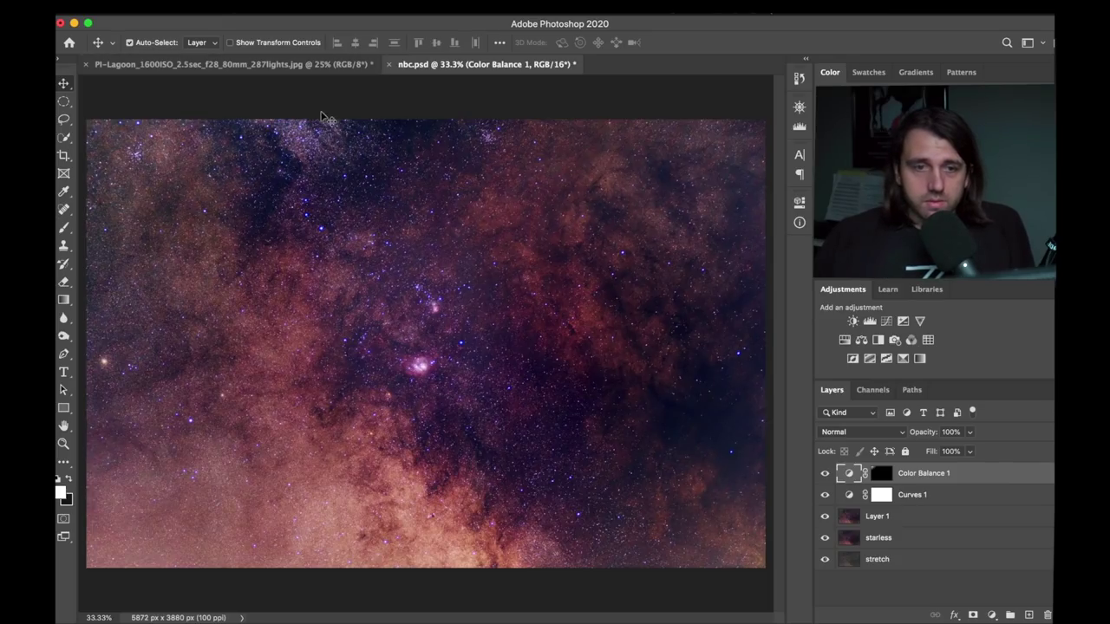
left_click(307, 65)
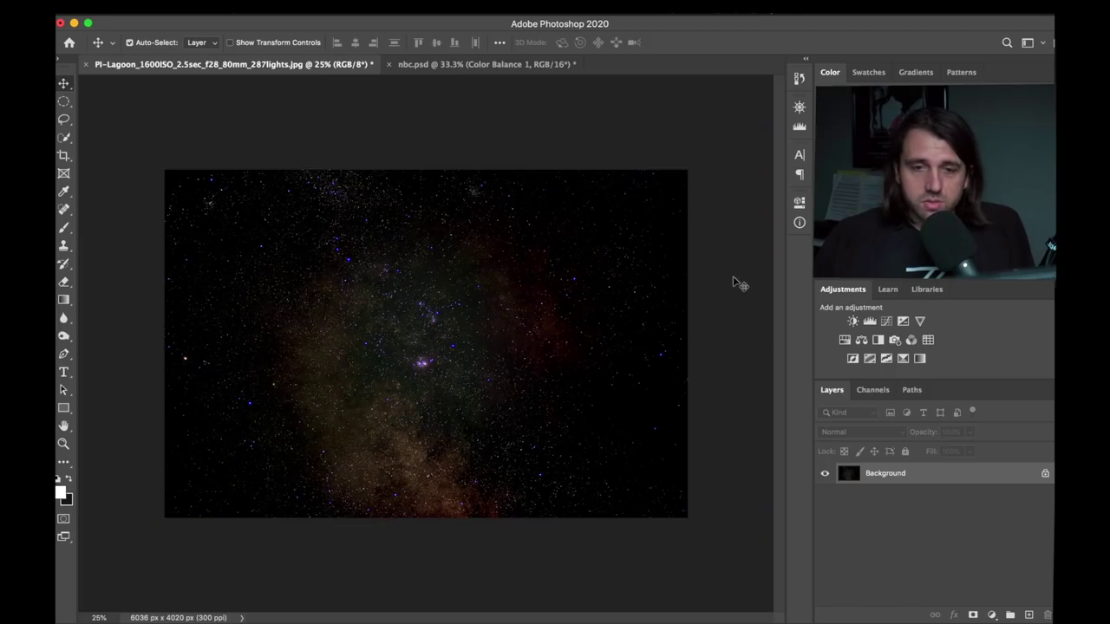
left_click(446, 65)
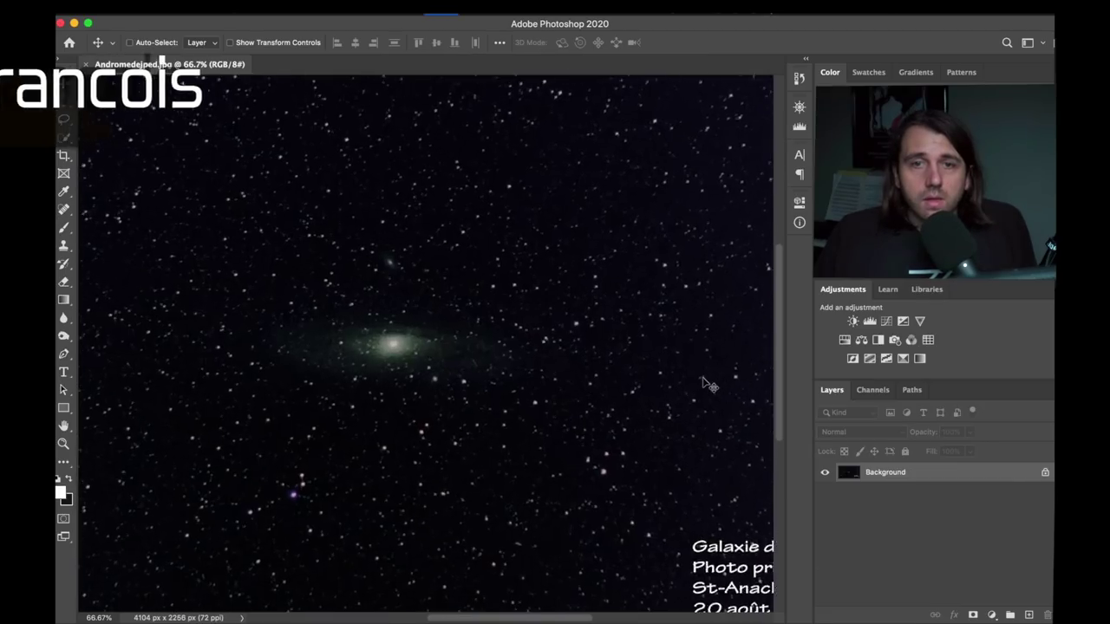
Examine the Andromeda galaxy in Andromedejped.jpg at 100% and 200%, and return to the 50% view.
key("super+1")
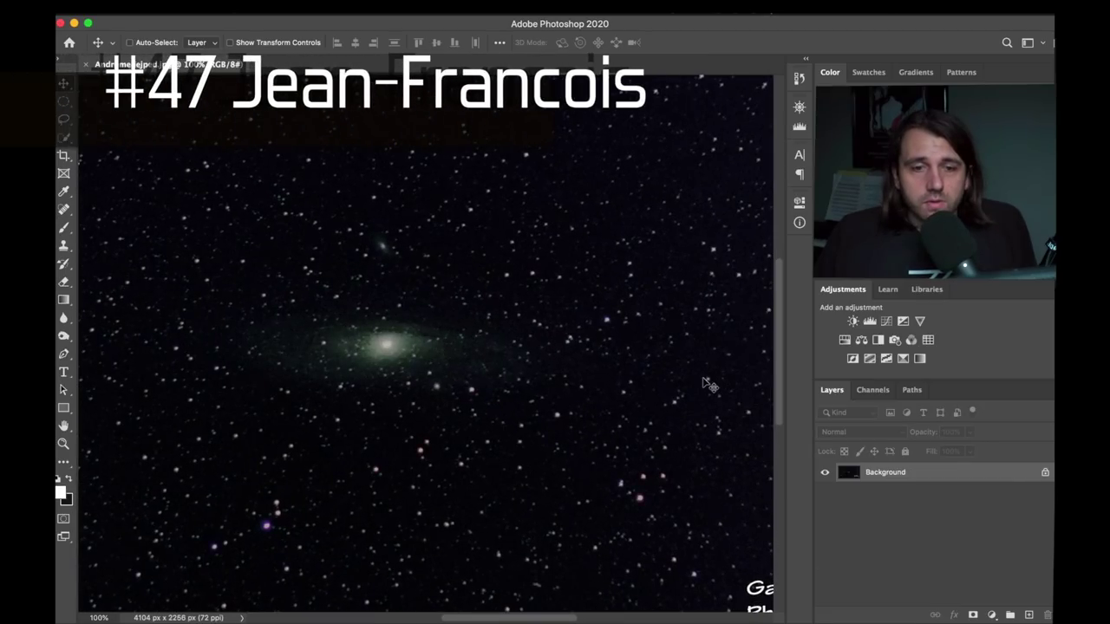
key("super+plus")
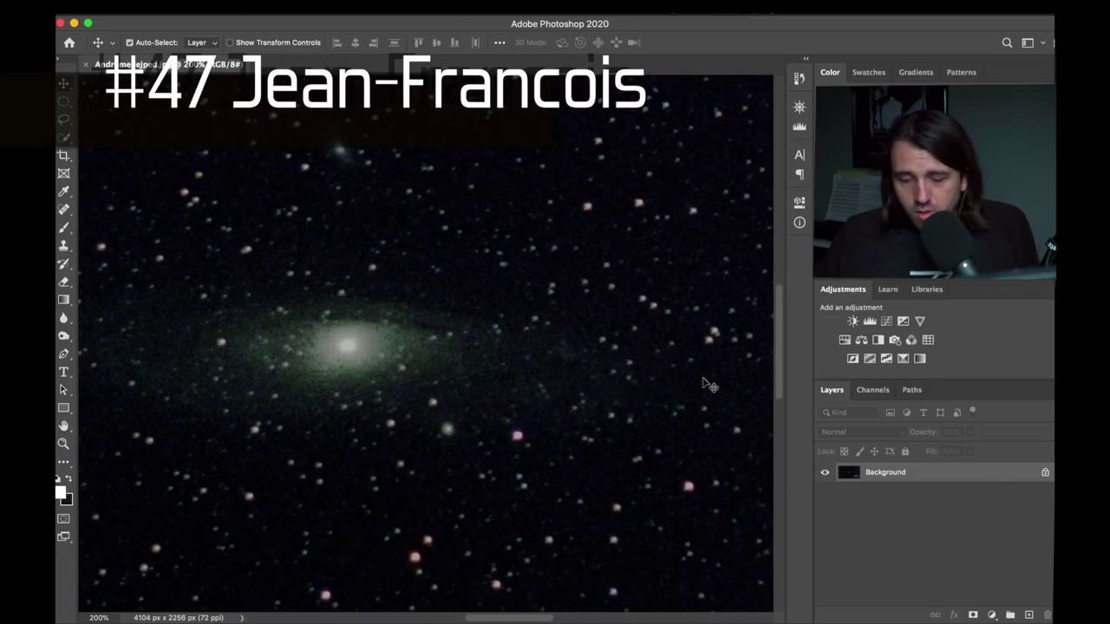
key("super+minus")
key("super+minus")
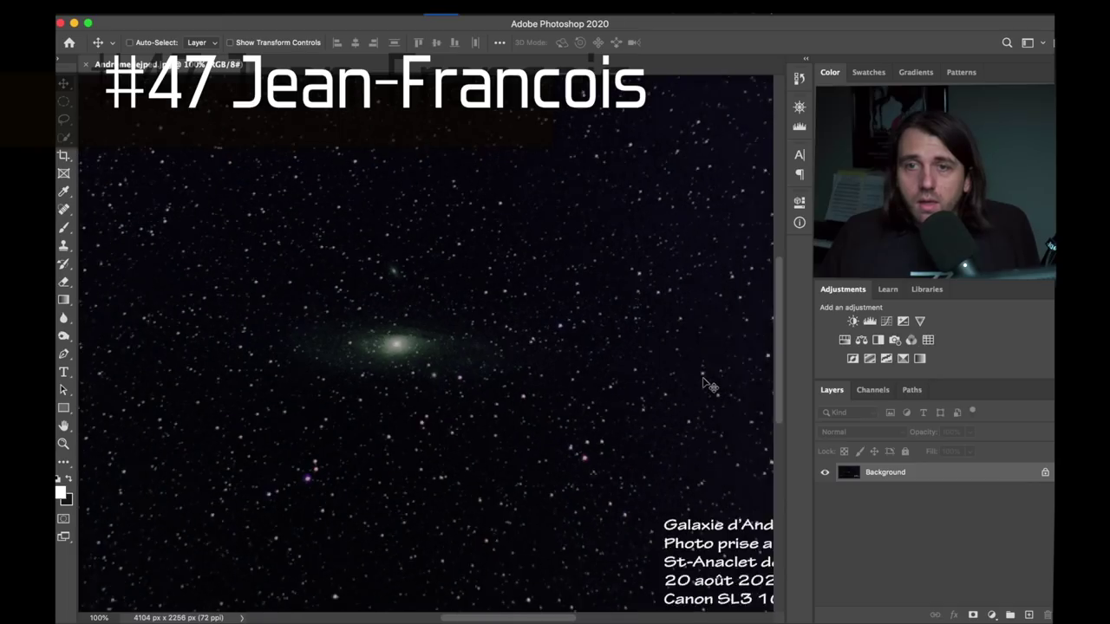
key("super+minus")
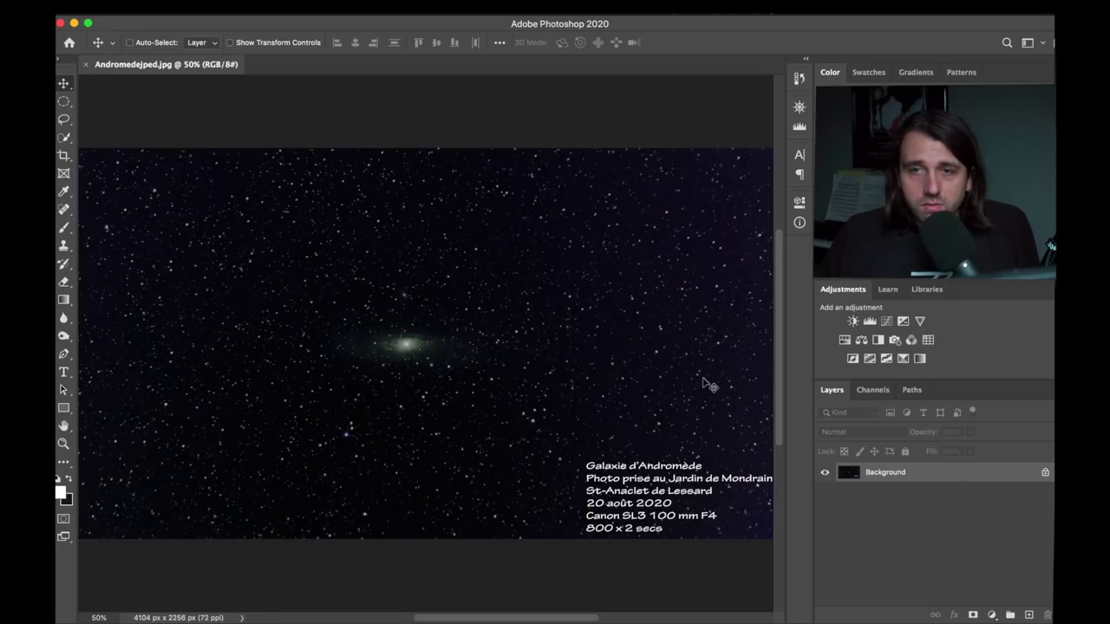
Compare close and wide views of the Andromeda galaxy and the stars around it, ending at 50%.
key("super+plus")
key("super+plus")
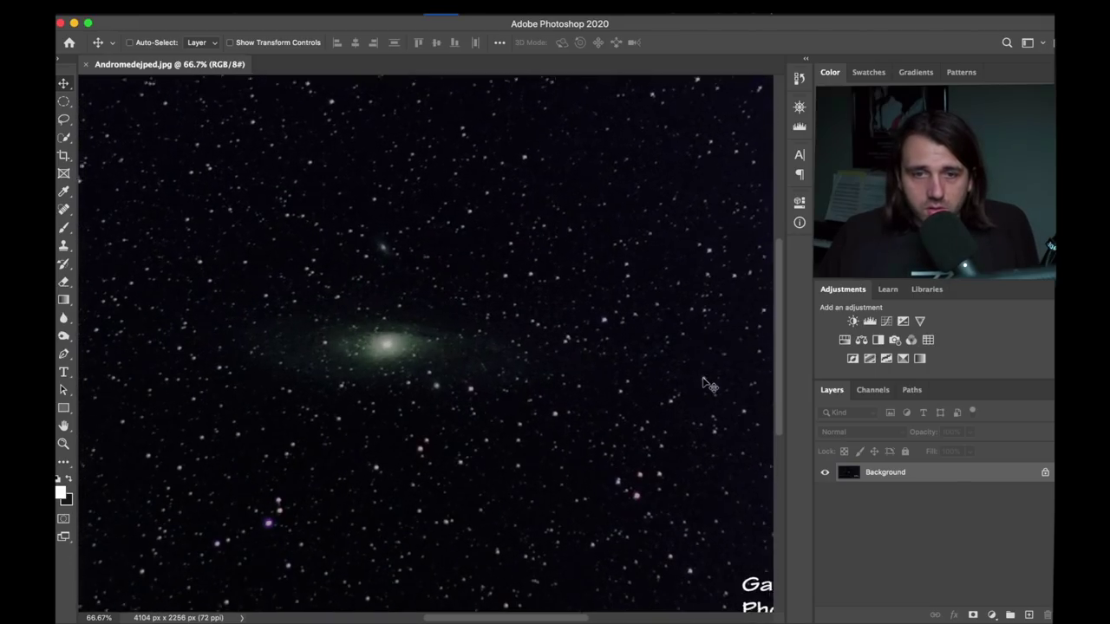
key("super+minus")
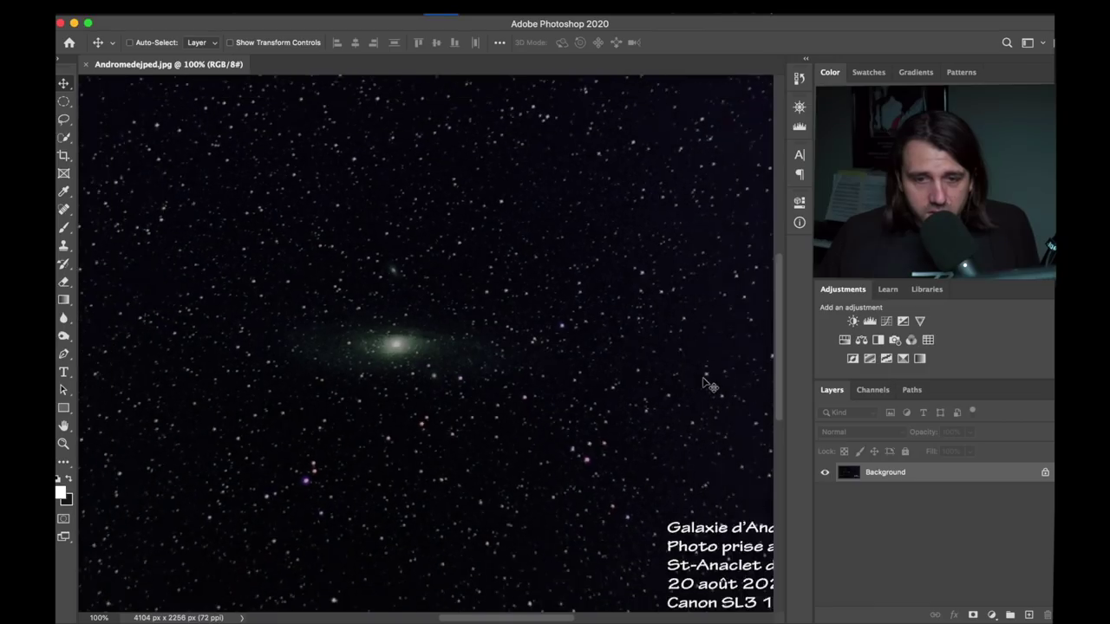
key("super+plus")
key("super+minus")
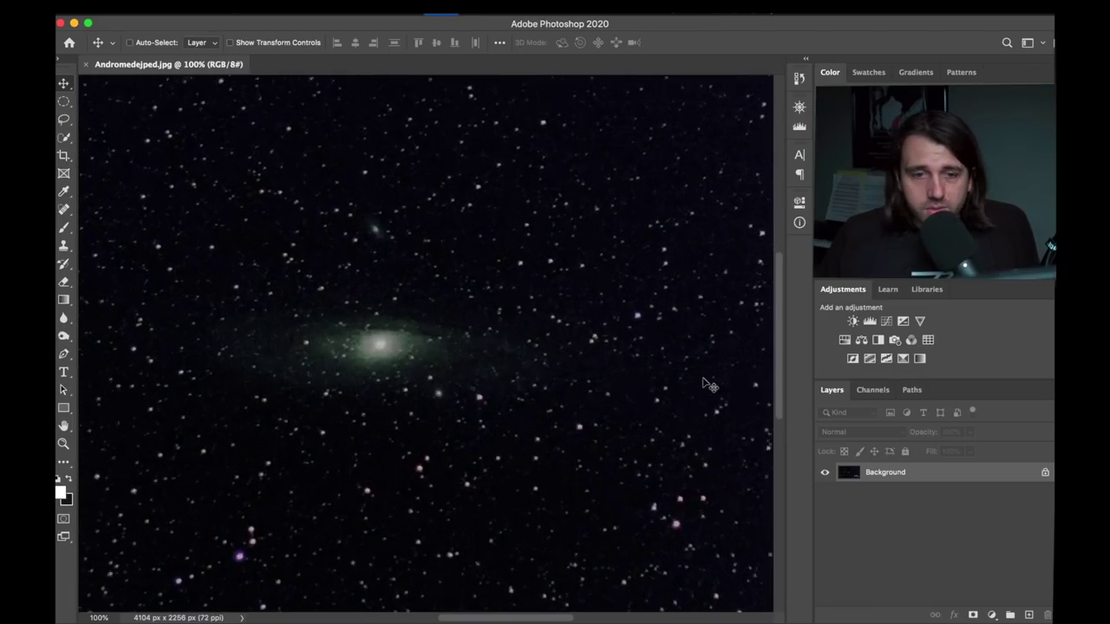
key("super+plus")
key("super+minus")
key("super+minus")
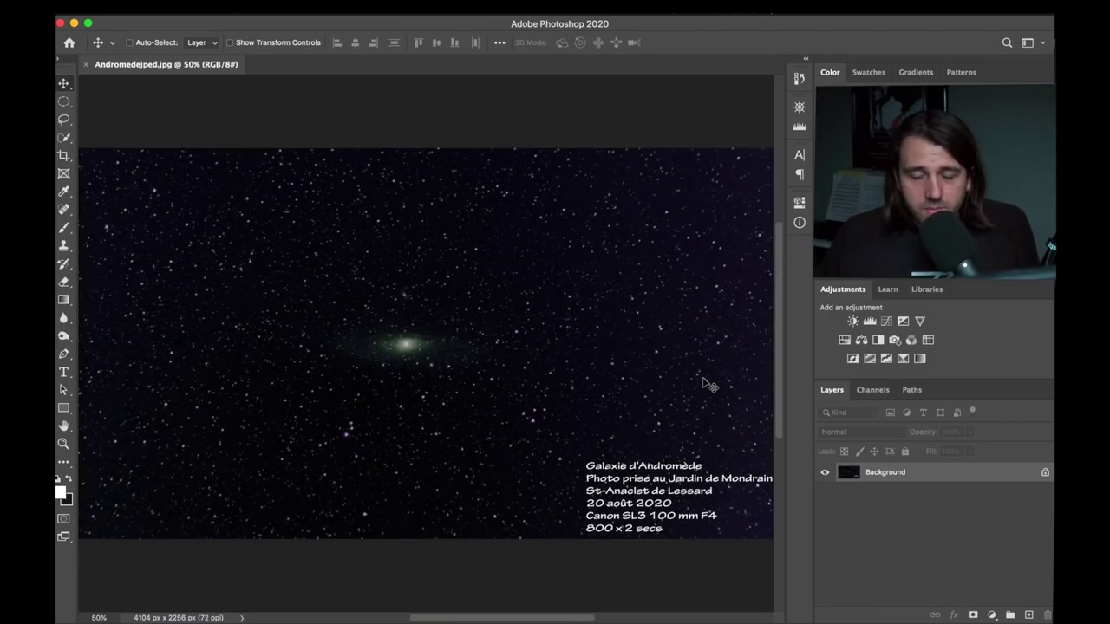
Examine the Andromeda galaxy's core and surrounding halo at 200%, checking it against a wider view.
key("super+minus")
key("super+plus")
key("super+plus")
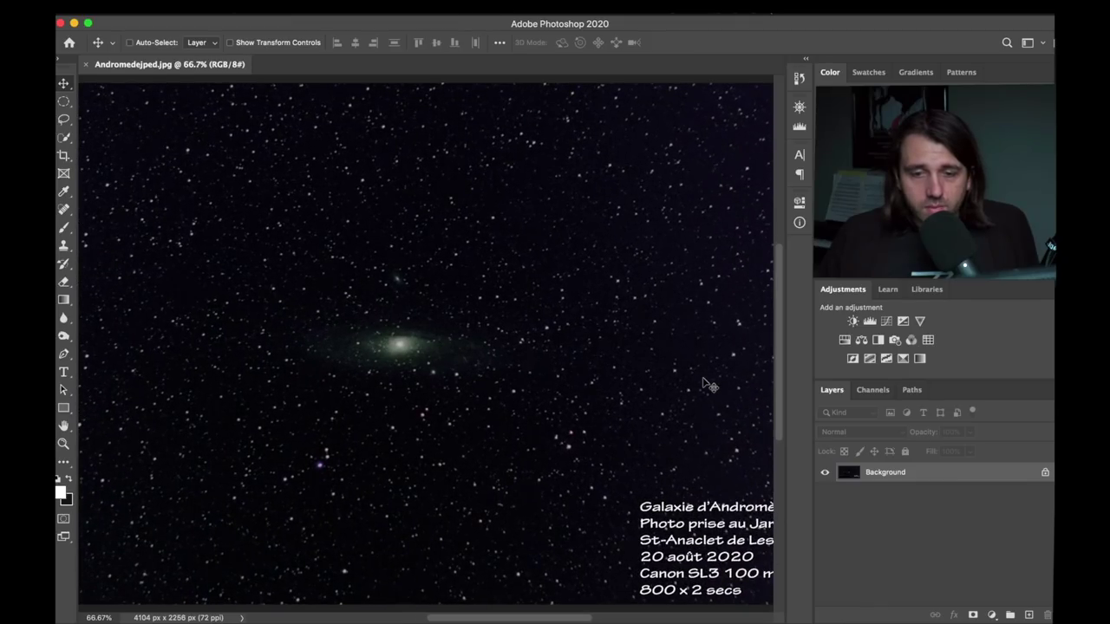
key("super+plus")
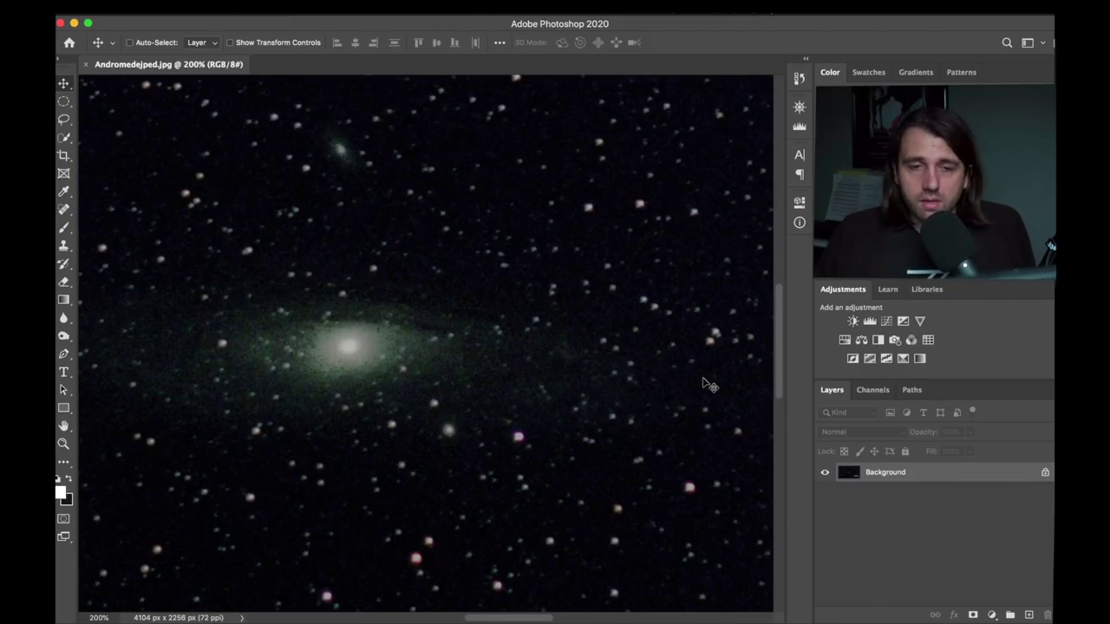
key("super+minus")
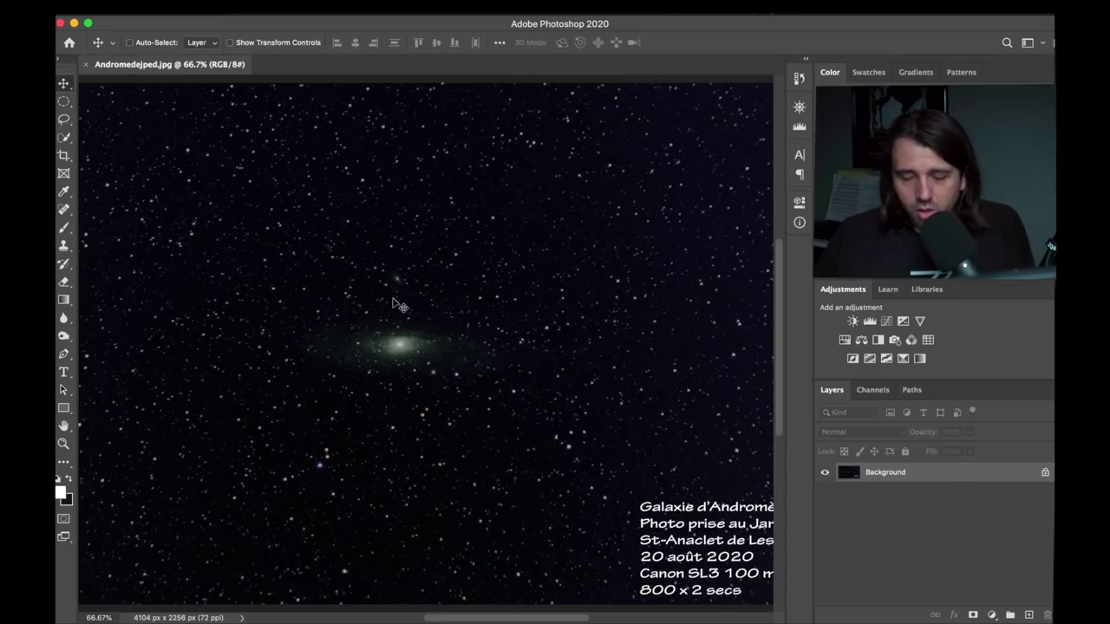
key("super+equal")
key("super+equal")
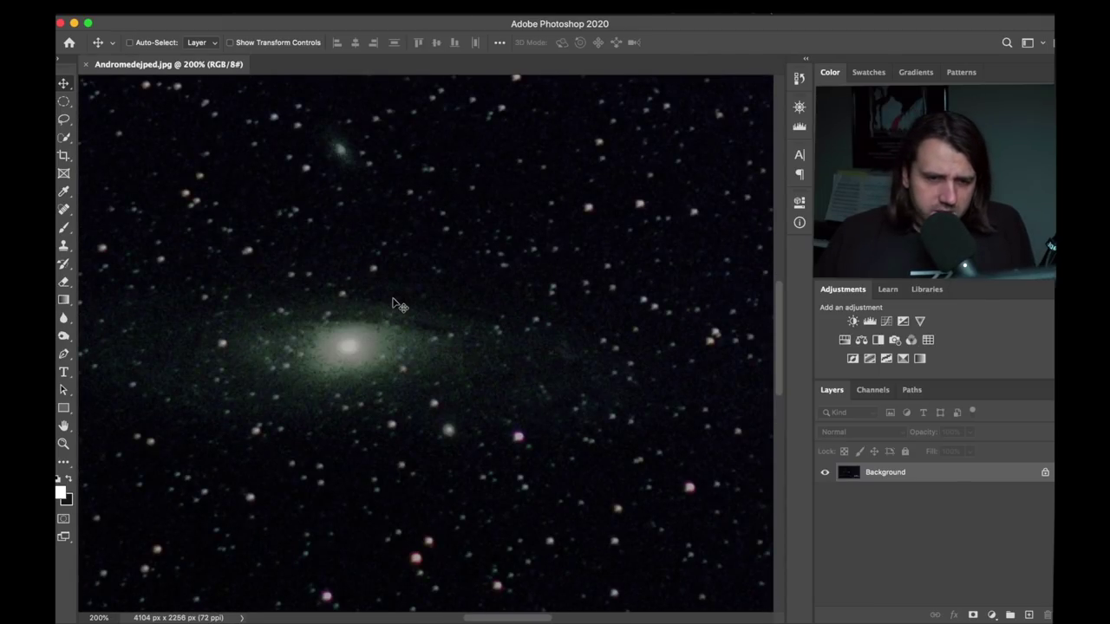
Compare the whole Andromeda galaxy image with a 200% view of the galaxy's core and surrounding halo.
key("super+minus")
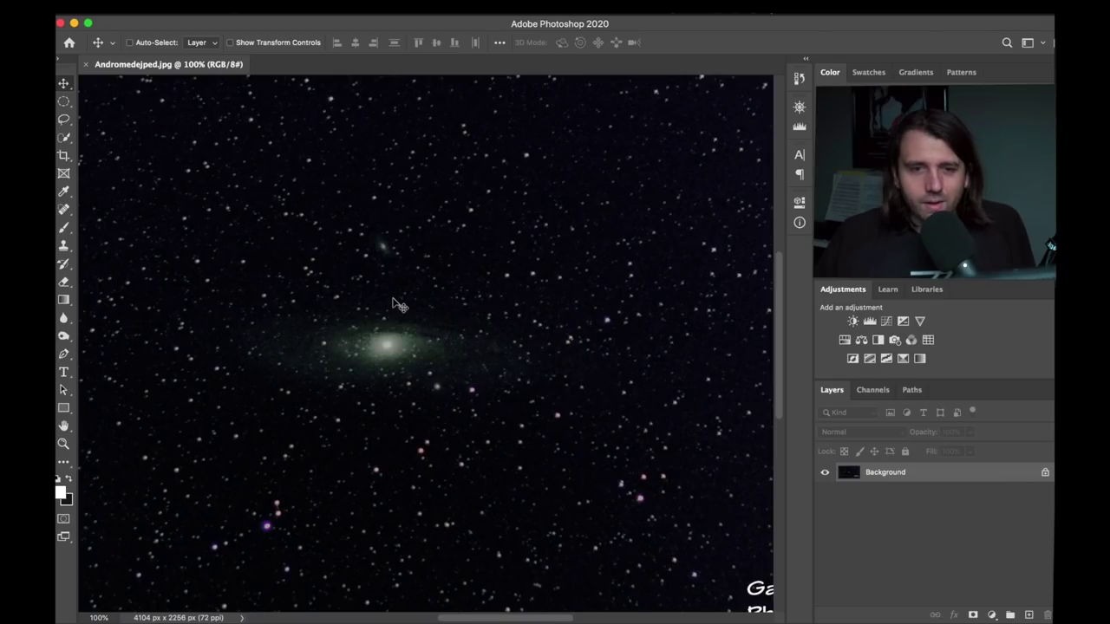
key("super+minus")
key("super+minus")
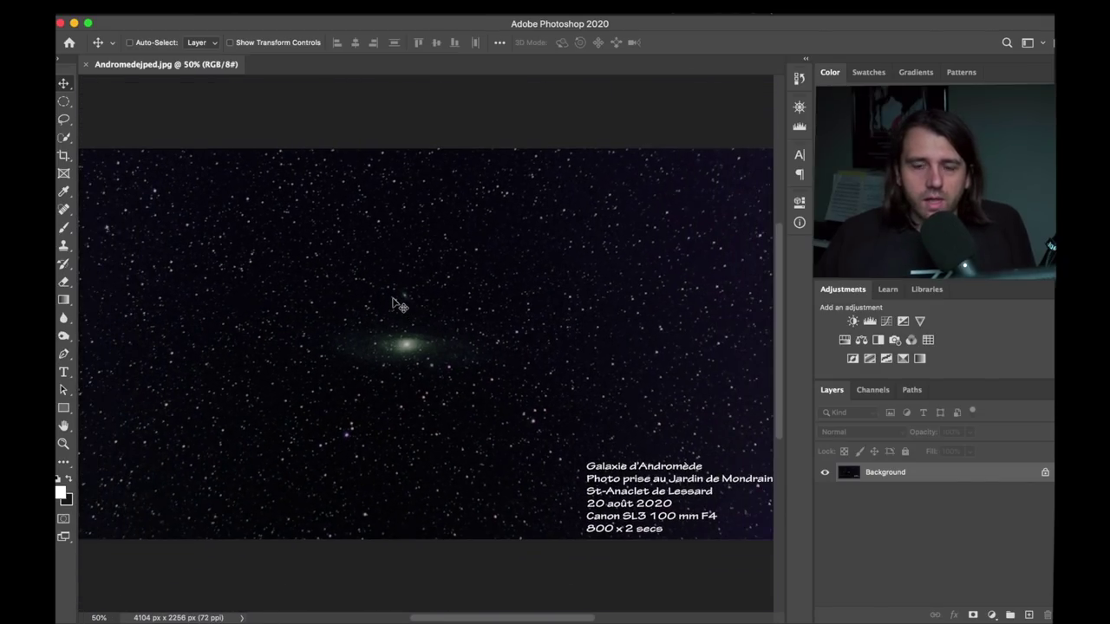
key("super")
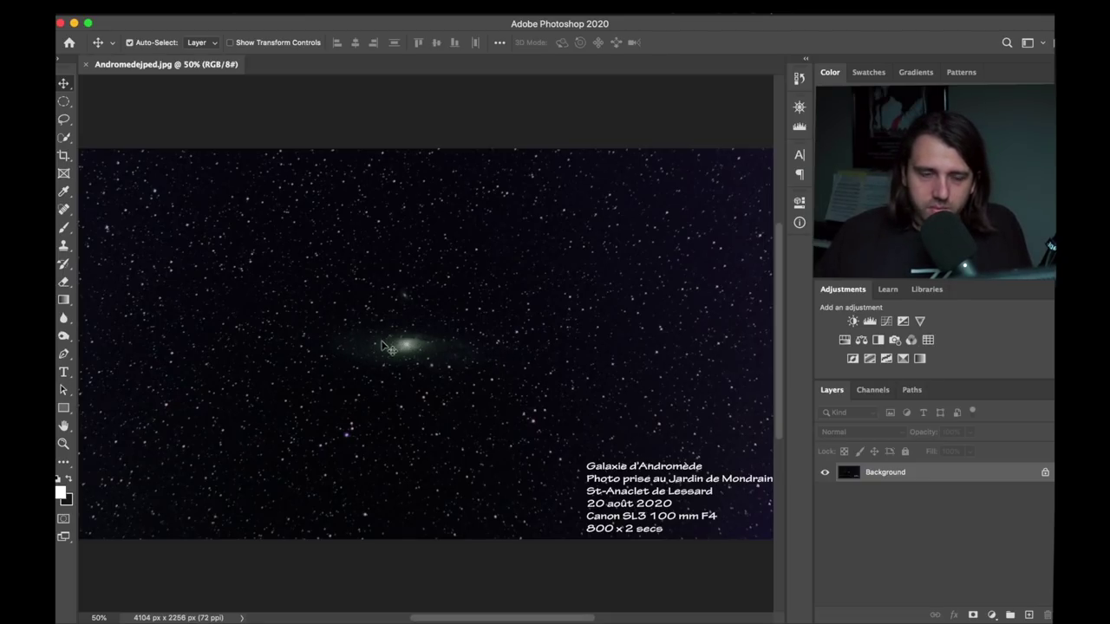
key("super+plus")
key("super+plus")
key("super+plus")
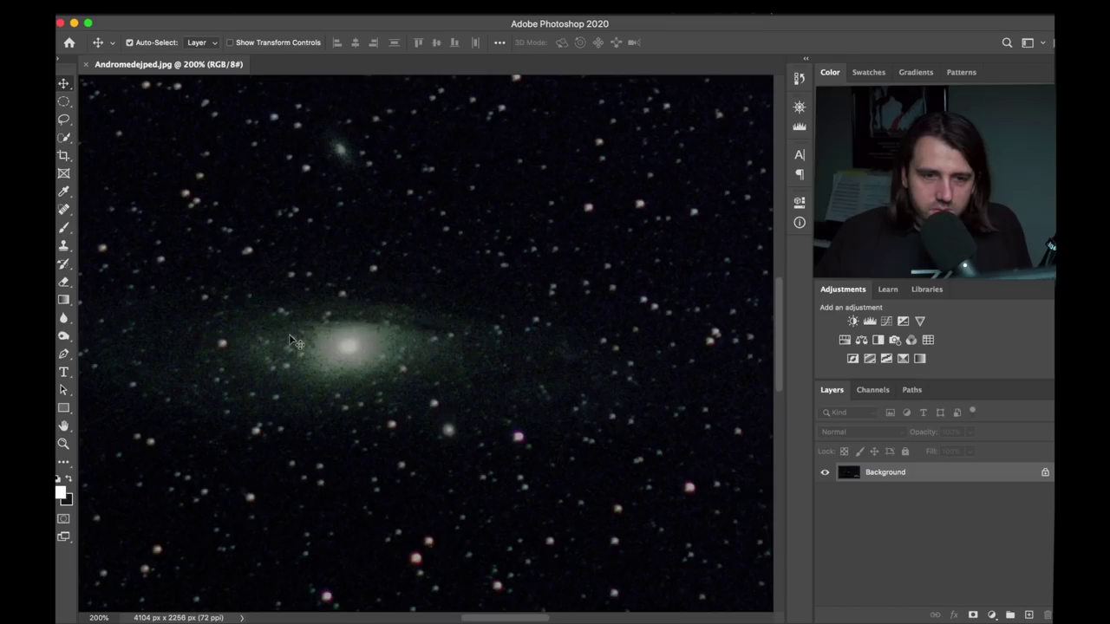
key("super+minus")
key("super+minus")
key("super+minus")
key("super+minus")
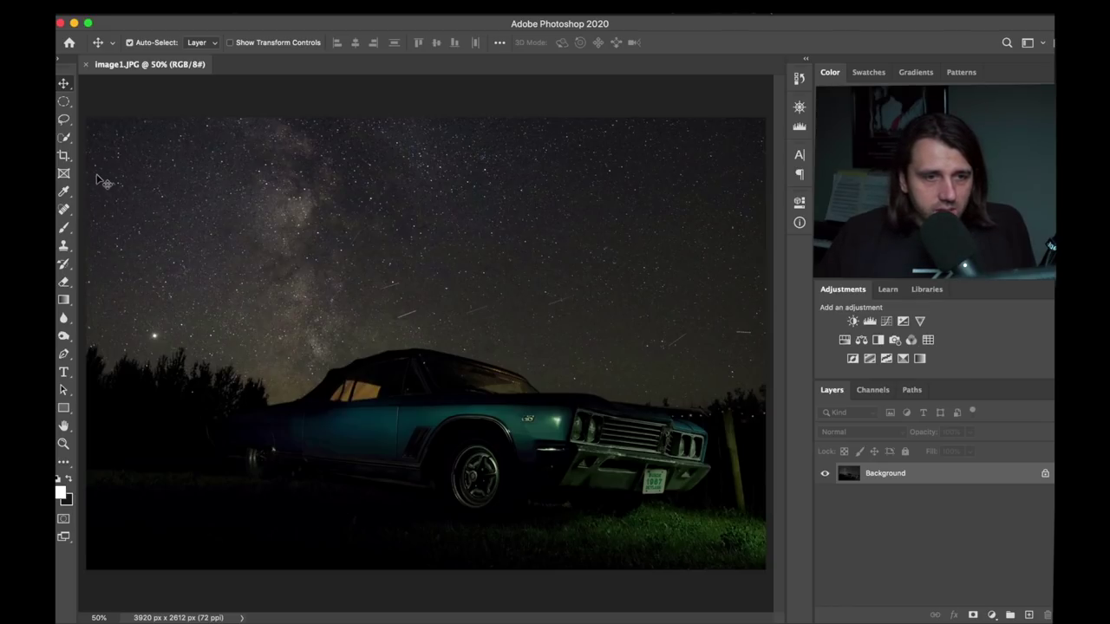
Outline the dark foreground beside the car in image1.JPG with a white brush stroke, and undo it.
left_click(64, 227)
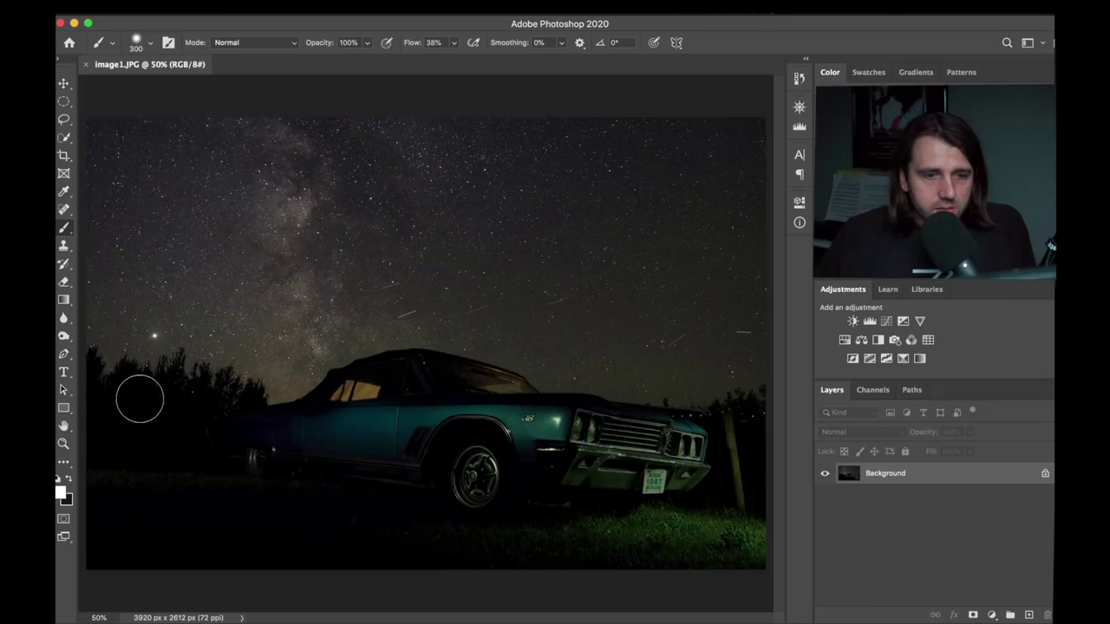
mouse_move(107, 335)
left_mouse_down()
mouse_move(204, 356)
mouse_move(677, 583)
mouse_move(502, 608)
mouse_move(200, 598)
mouse_move(91, 542)
mouse_move(84, 496)
mouse_move(98, 366)
mouse_move(124, 360)
mouse_move(314, 420)
mouse_move(496, 496)
mouse_move(576, 545)
mouse_move(563, 561)
mouse_move(143, 589)
left_mouse_up()
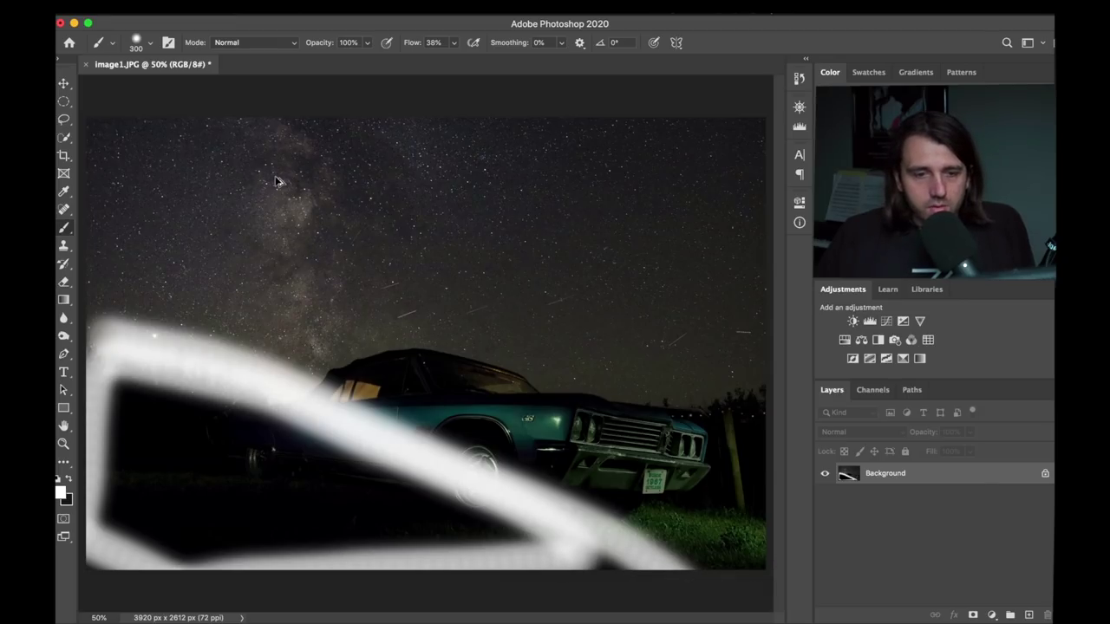
key("super+z")
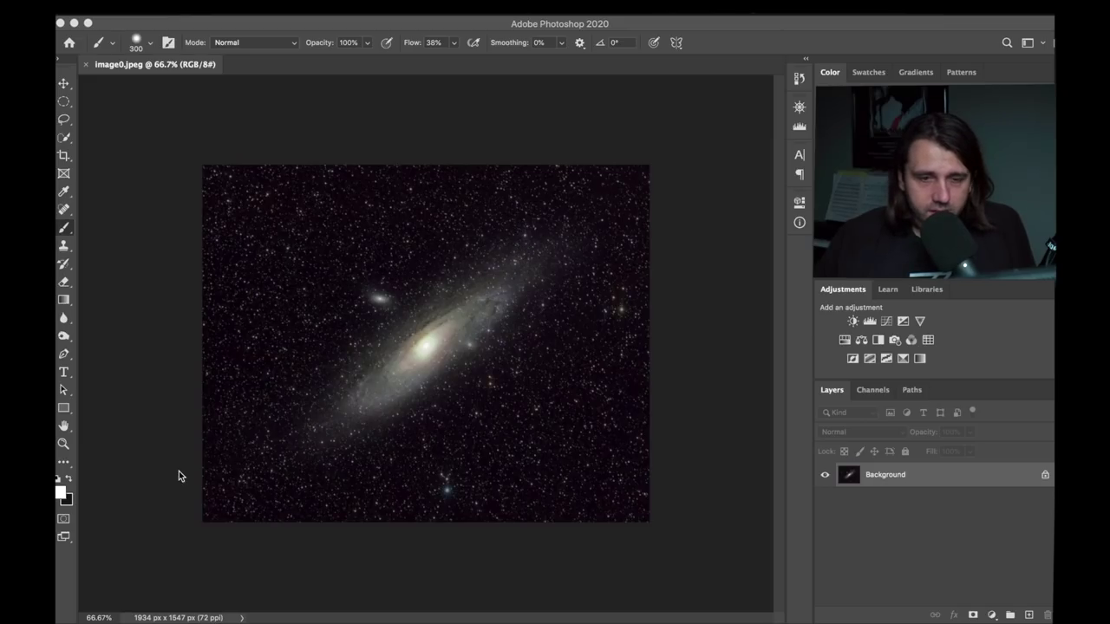
Examine the bright core of the Andromeda galaxy in image0.jpeg at 400%.
mouse_move(310, 620)
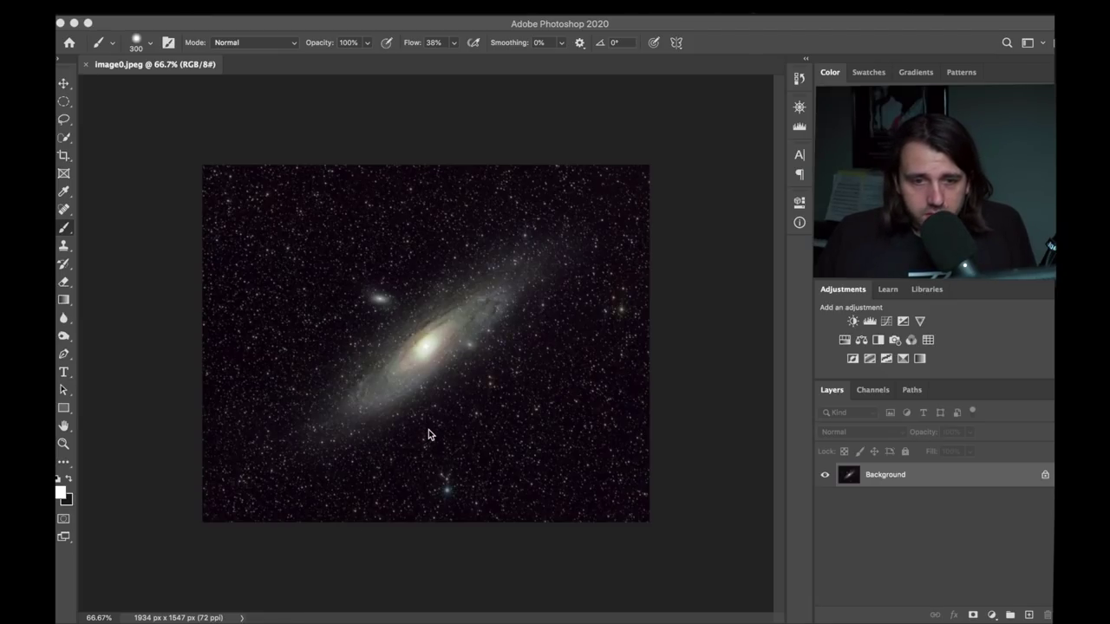
left_click(65, 84)
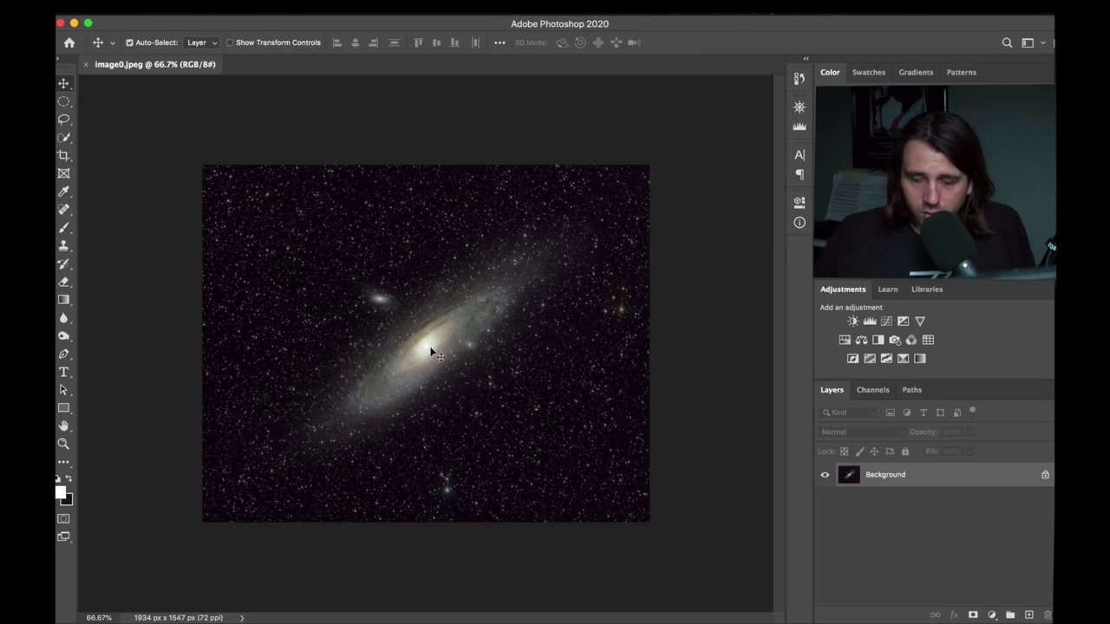
scroll(434, 352, "up", 5)
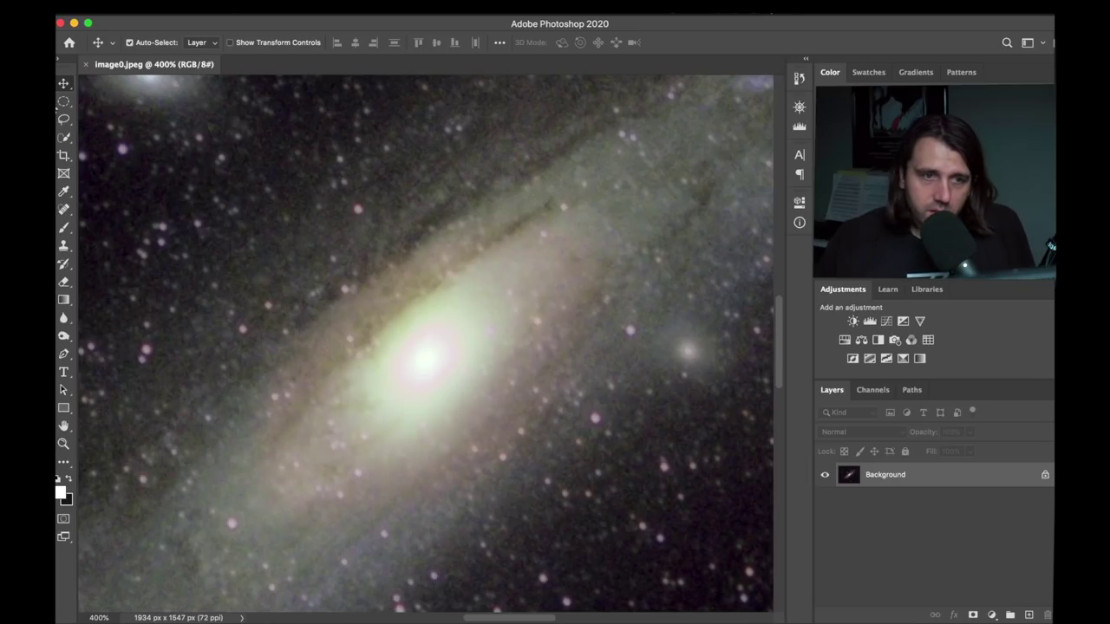
Draw a wide elliptical selection around the galaxy's bright core in image0.jpeg.
left_click(63, 102)
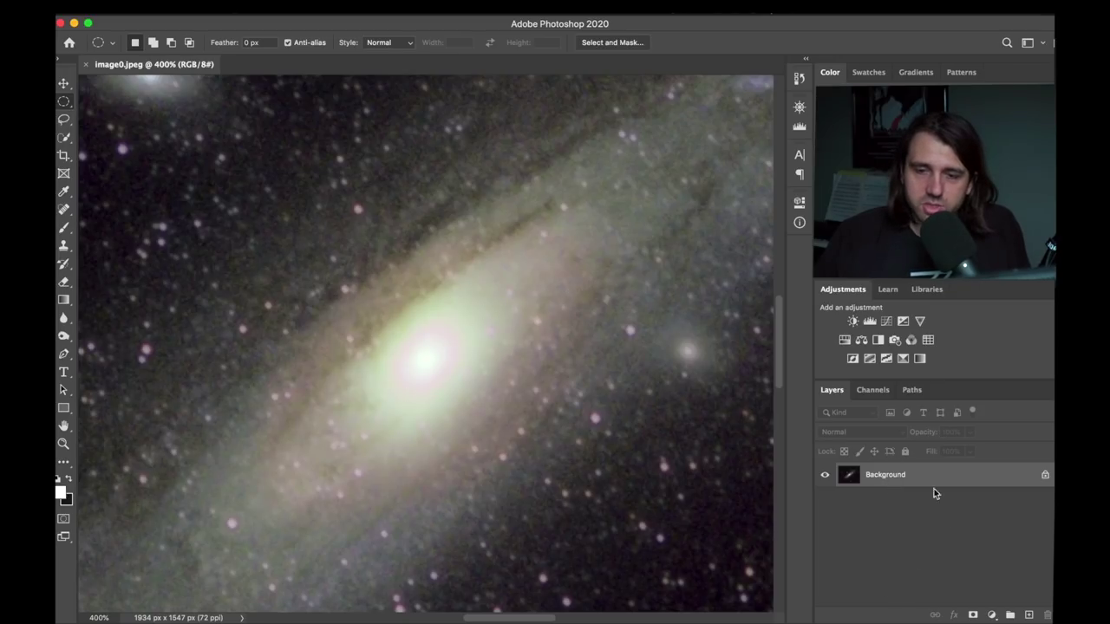
mouse_move(622, 203)
left_mouse_down()
mouse_move(429, 325)
mouse_move(235, 495)
left_mouse_up()
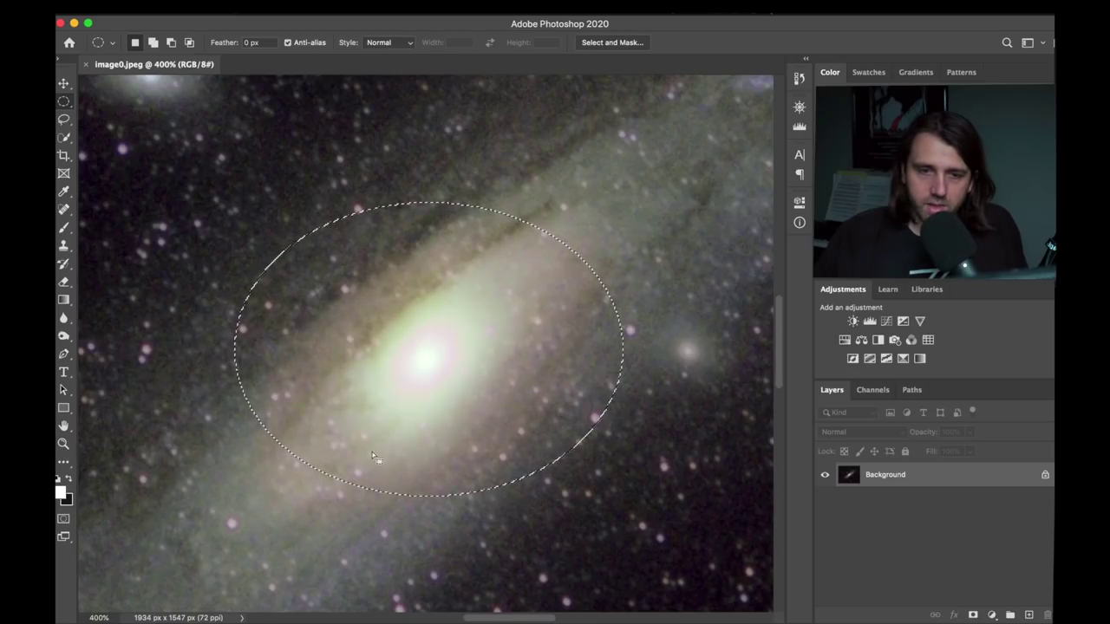
mouse_move(310, 622)
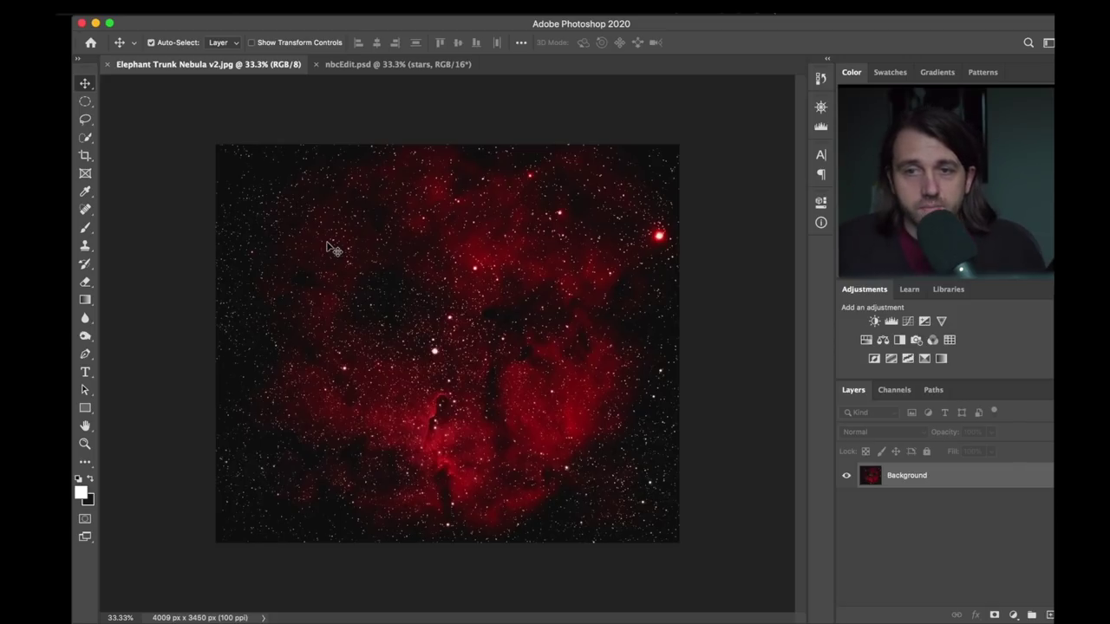
Compare Elephant Trunk Nebula v2.jpg with nbcEdit.psd by alternating between the two images, ending on nbcEdit.psd.
left_click(375, 65)
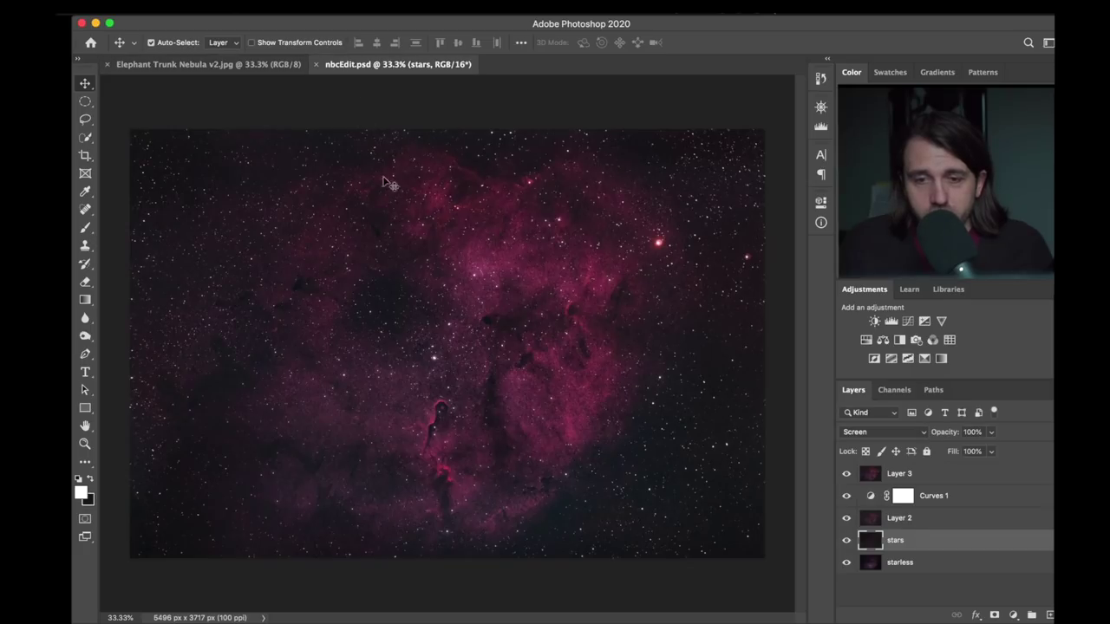
left_click(207, 65)
left_click(377, 63)
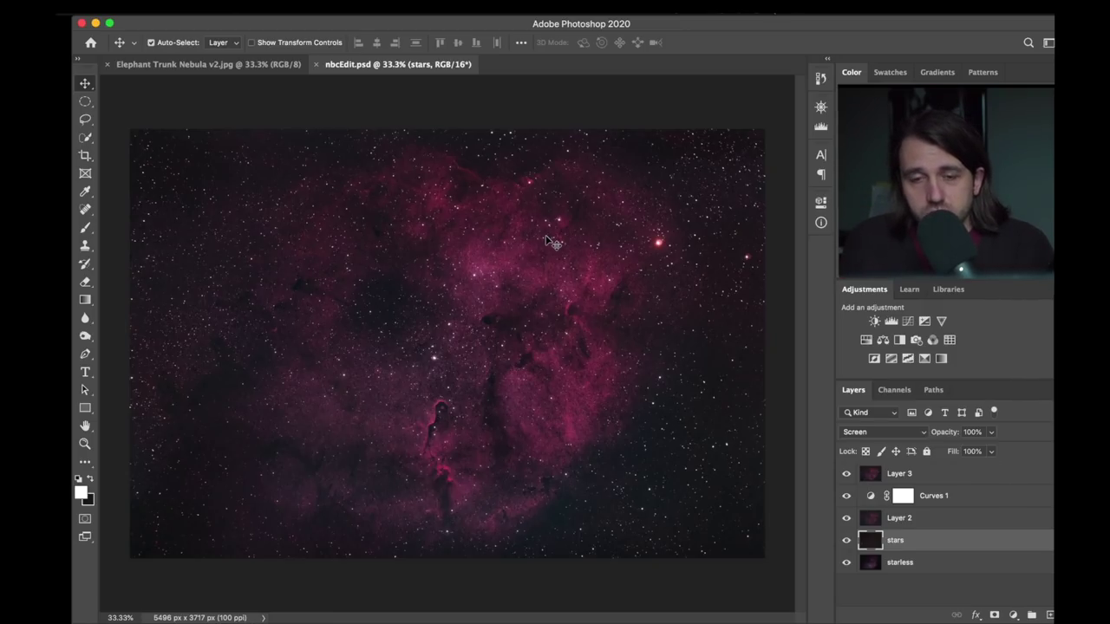
left_click(247, 73)
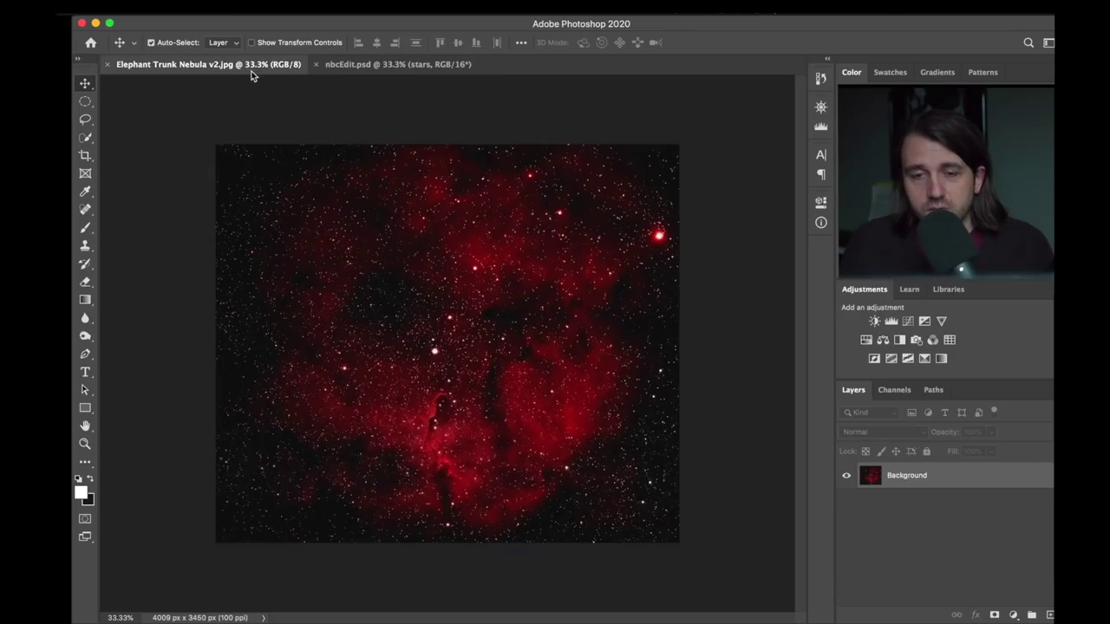
left_click(382, 66)
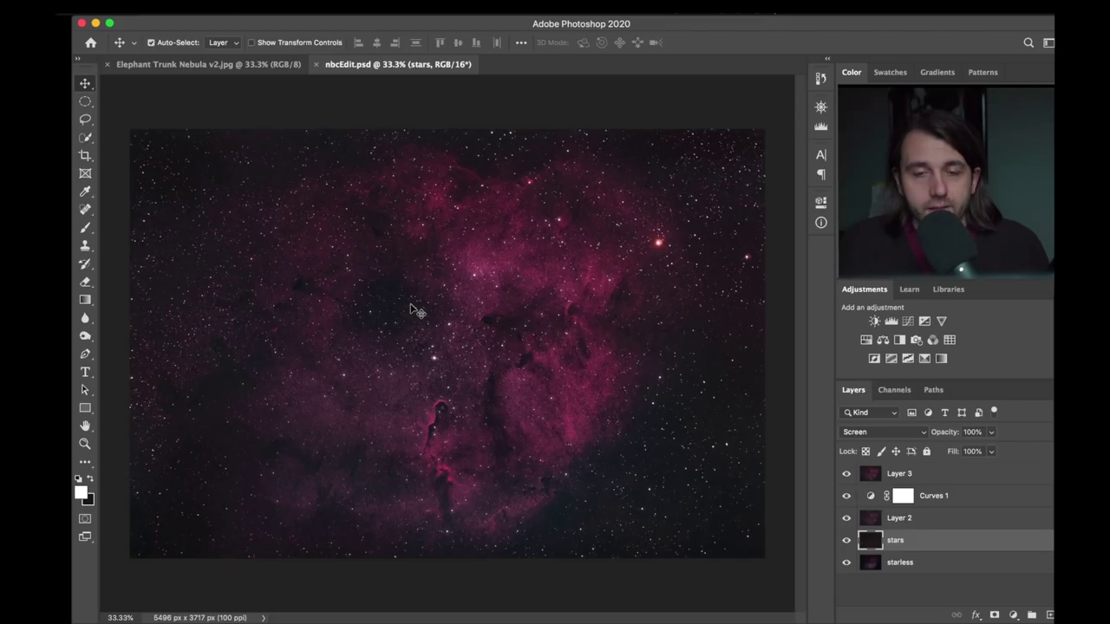
Isolate the starless layer in nbcEdit.psd, show the stars layer with it, and compare the image with and without Layer 2.
left_click(847, 565, "alt")
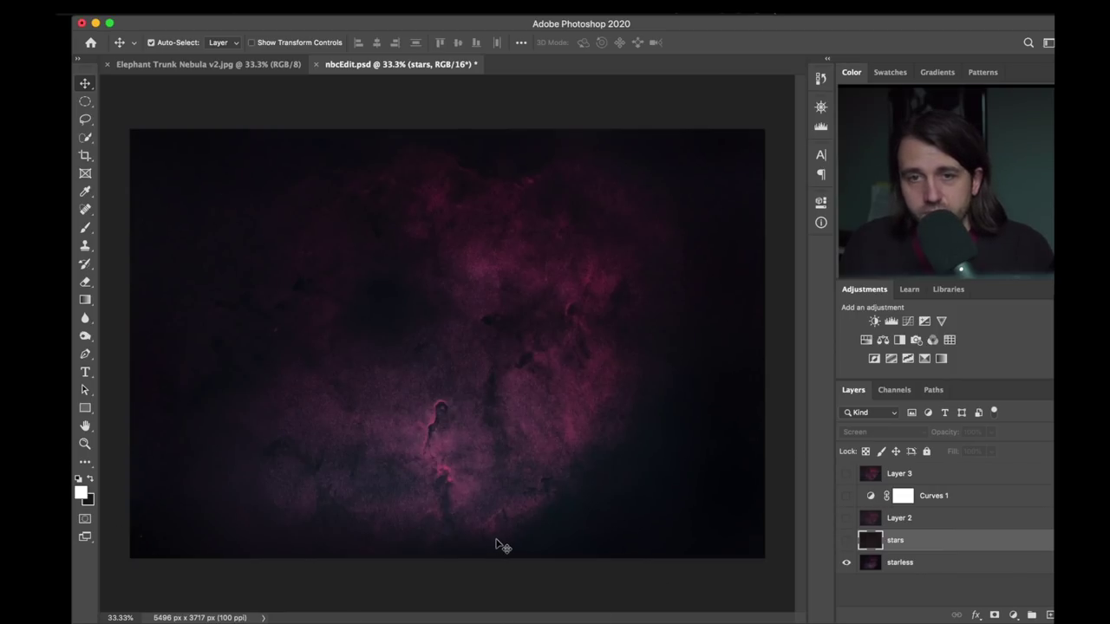
left_click(846, 541)
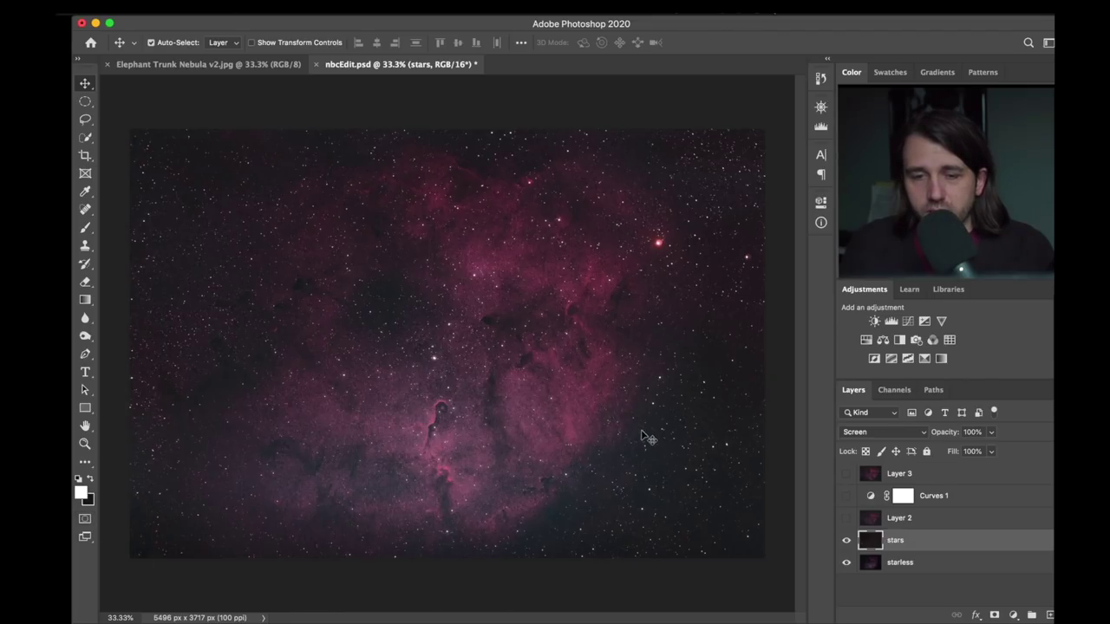
left_click(847, 518)
left_click(848, 520)
left_click(847, 518)
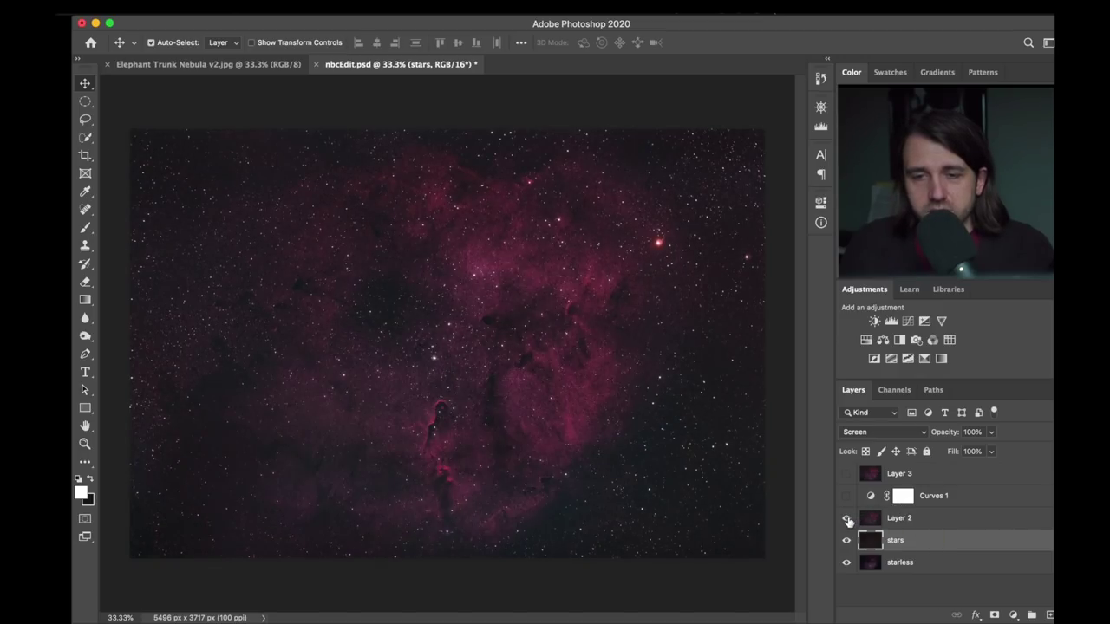
left_click(848, 520)
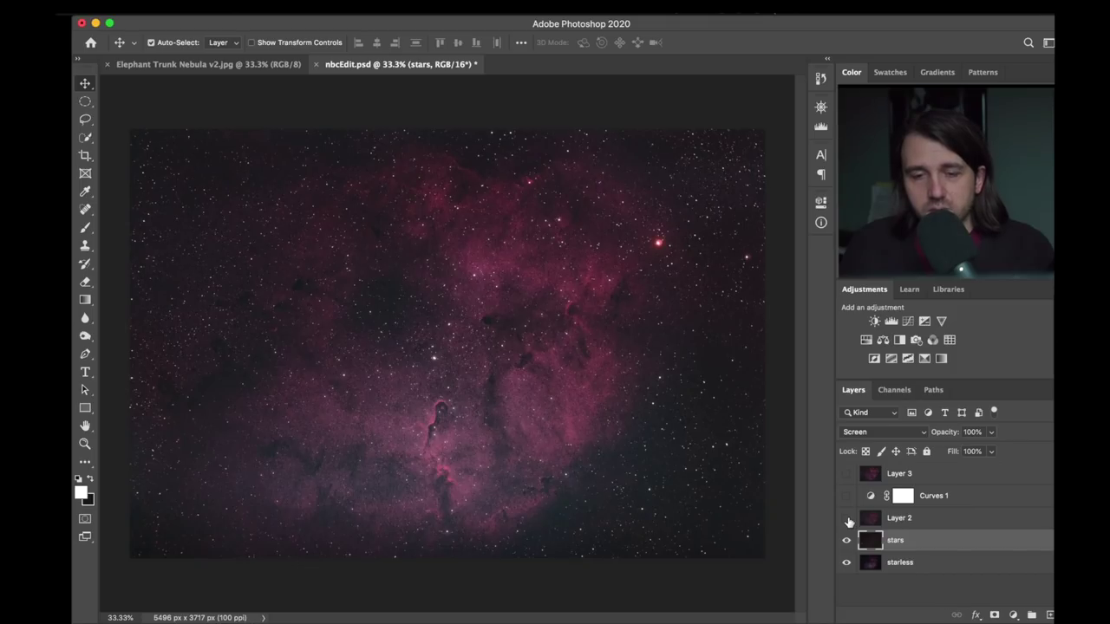
left_click(848, 521)
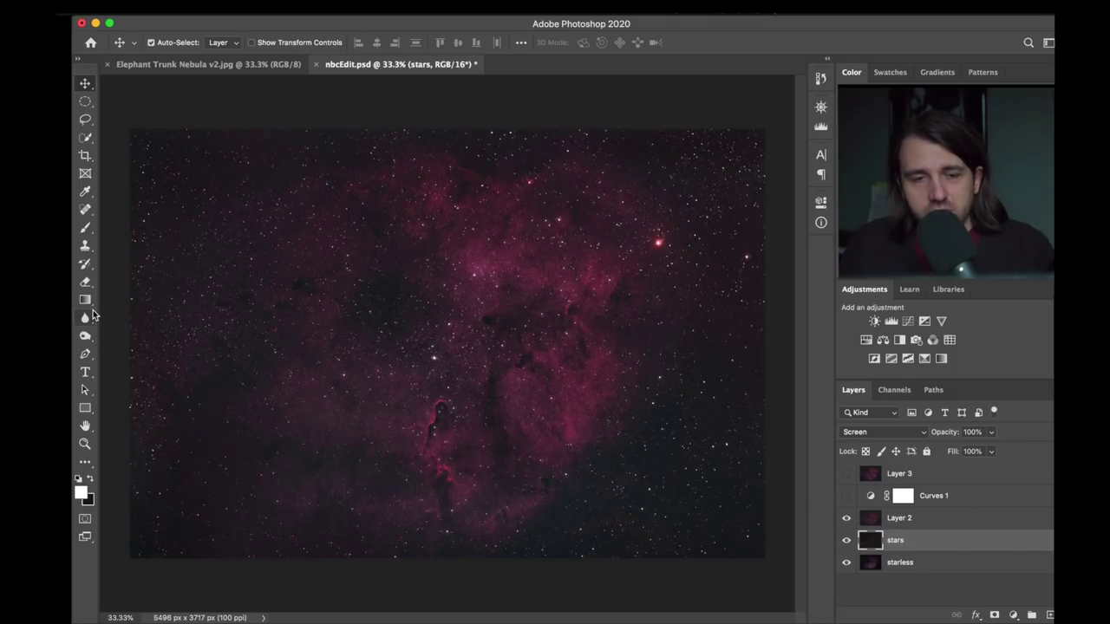
Choose the Burn tool, review its tonal range options, and set its exposure to 15%.
left_click(85, 336)
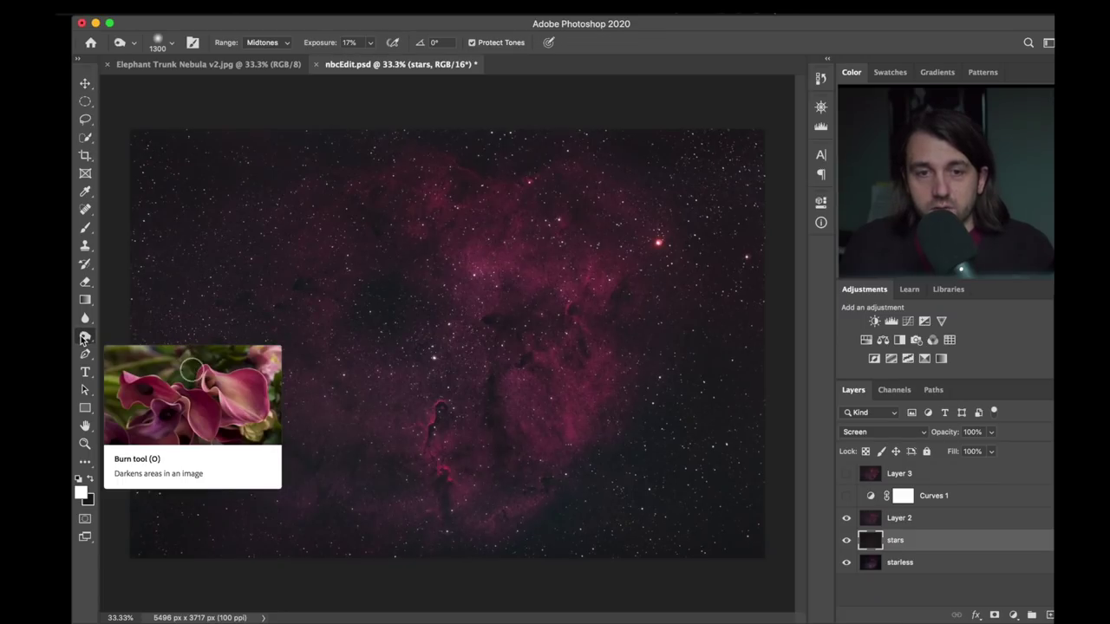
left_click(84, 337)
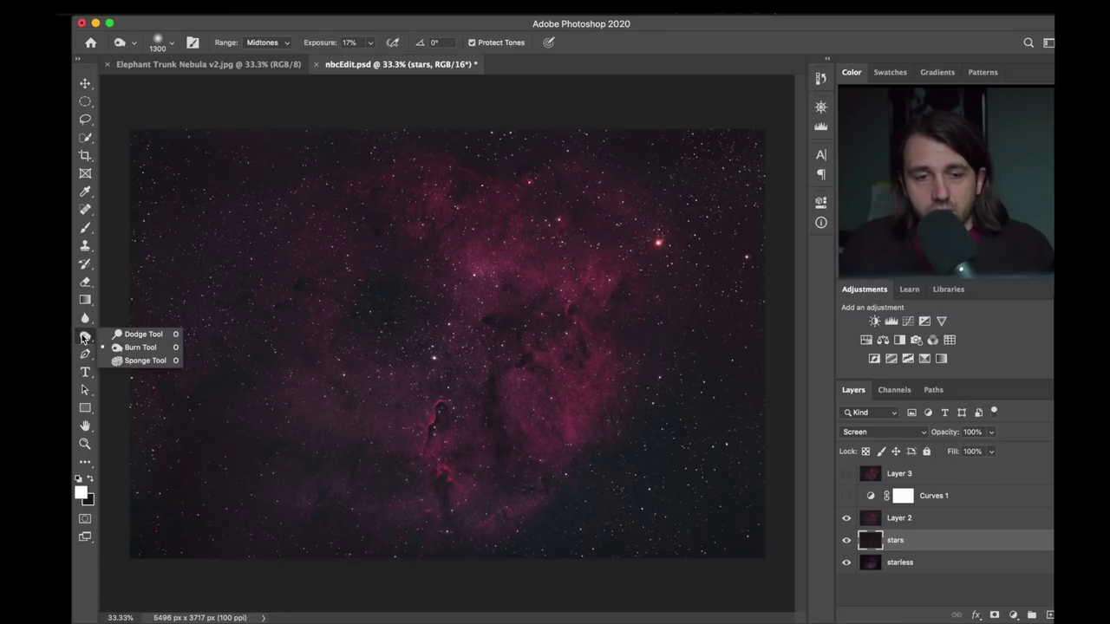
left_click(86, 340)
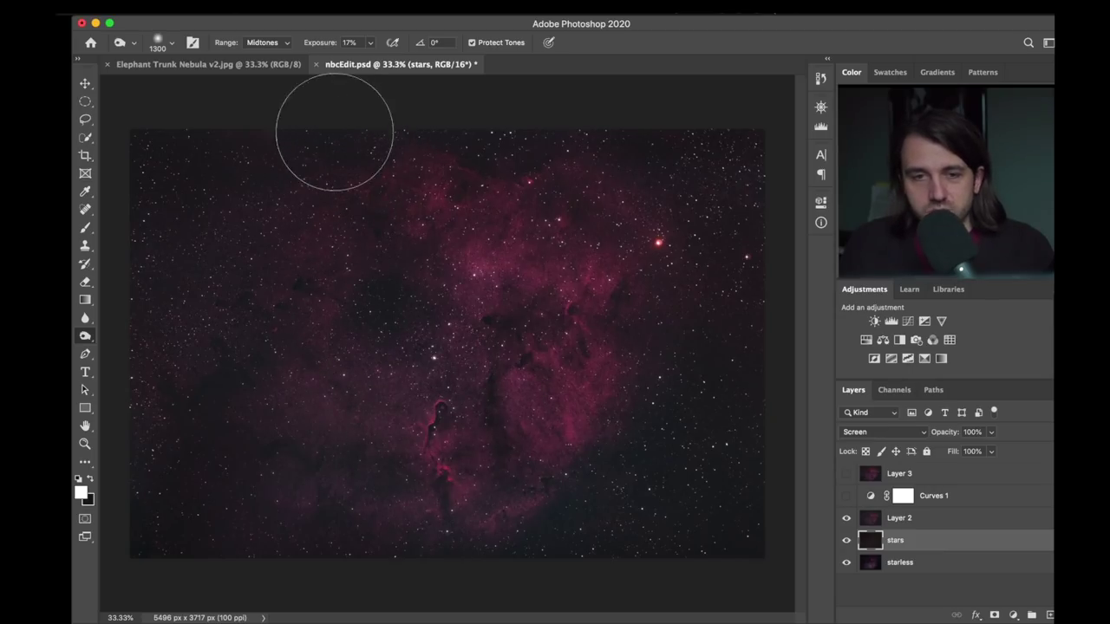
left_click(285, 43)
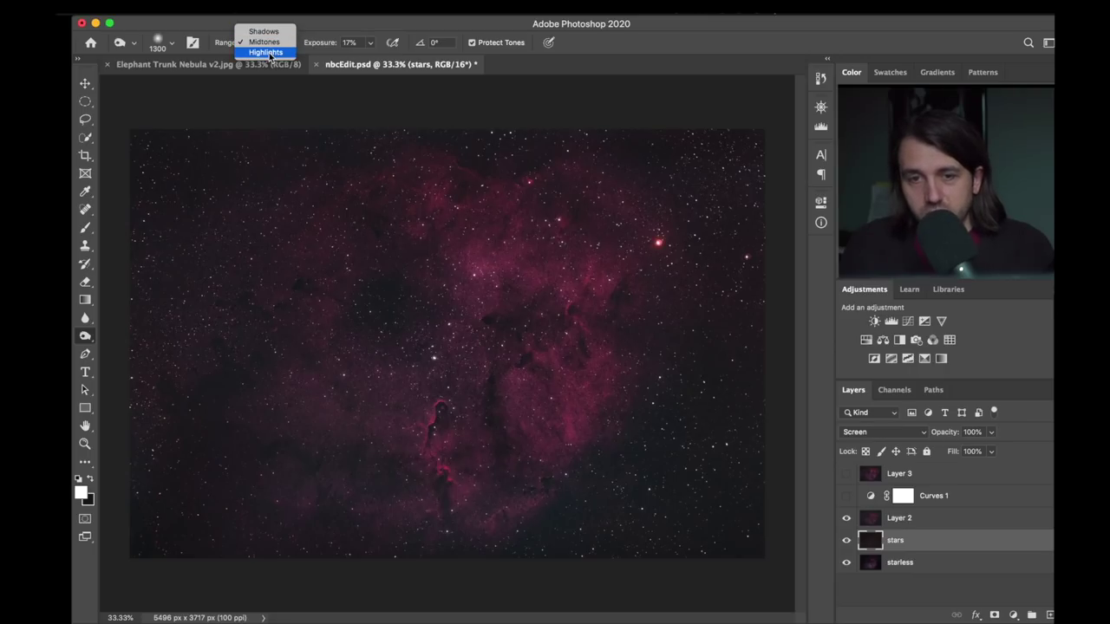
left_click(370, 45)
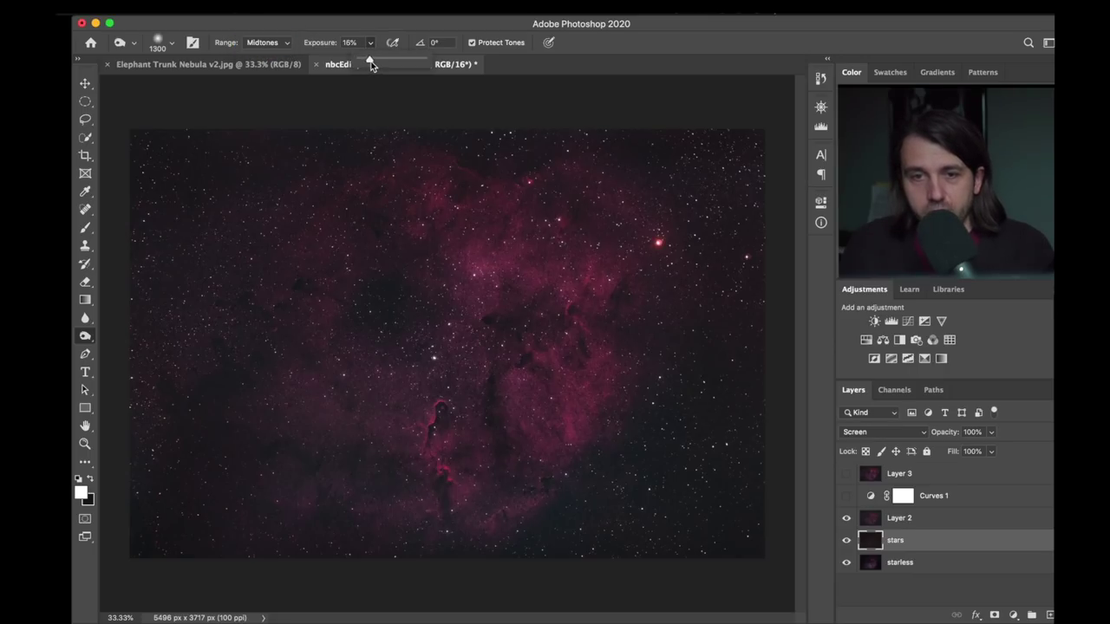
mouse_move(370, 65)
left_mouse_down()
mouse_move(414, 62)
mouse_move(364, 62)
mouse_move(387, 63)
mouse_move(371, 49)
left_mouse_up()
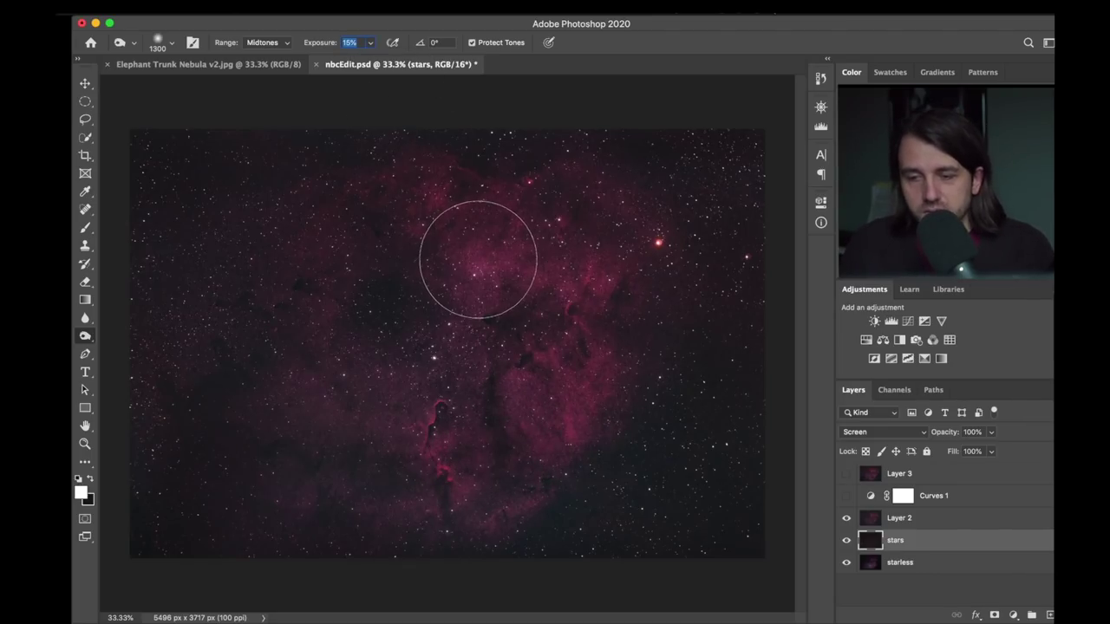
Compare the nebula with Layer 2 hidden and shown, and restore the Curves 1 and Layer 3 layers above it.
left_click(847, 518)
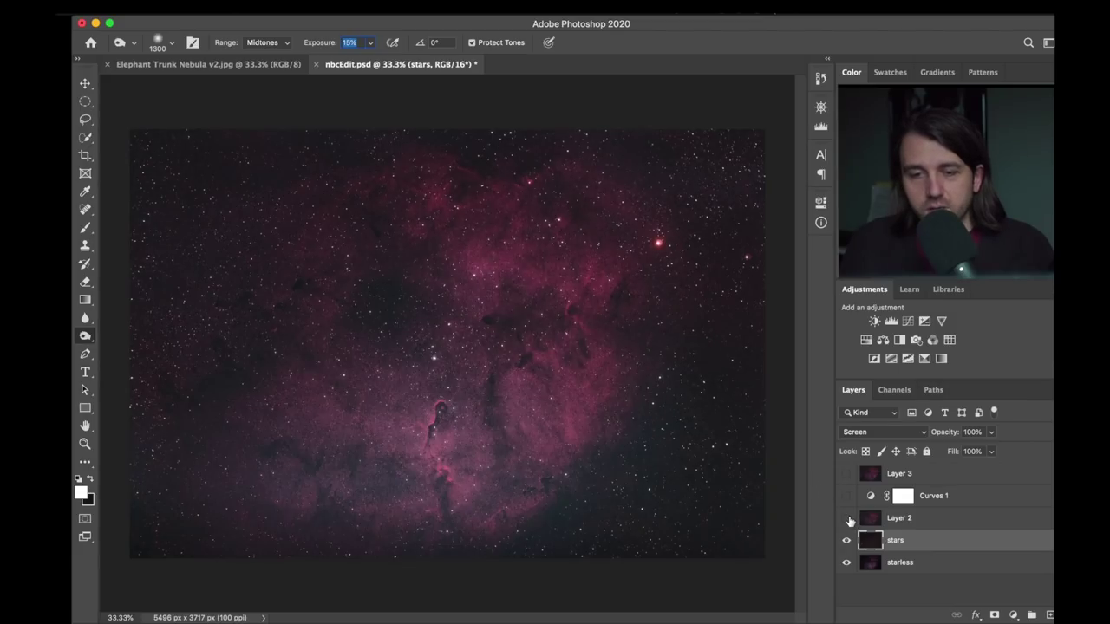
left_click(846, 519)
left_click(847, 519)
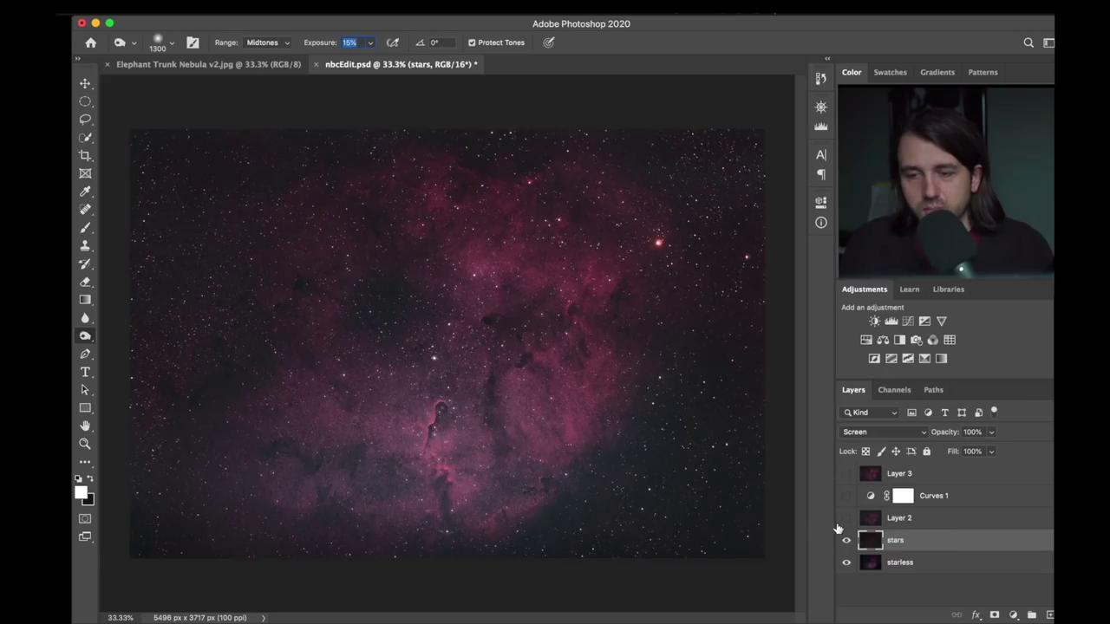
left_click(845, 518)
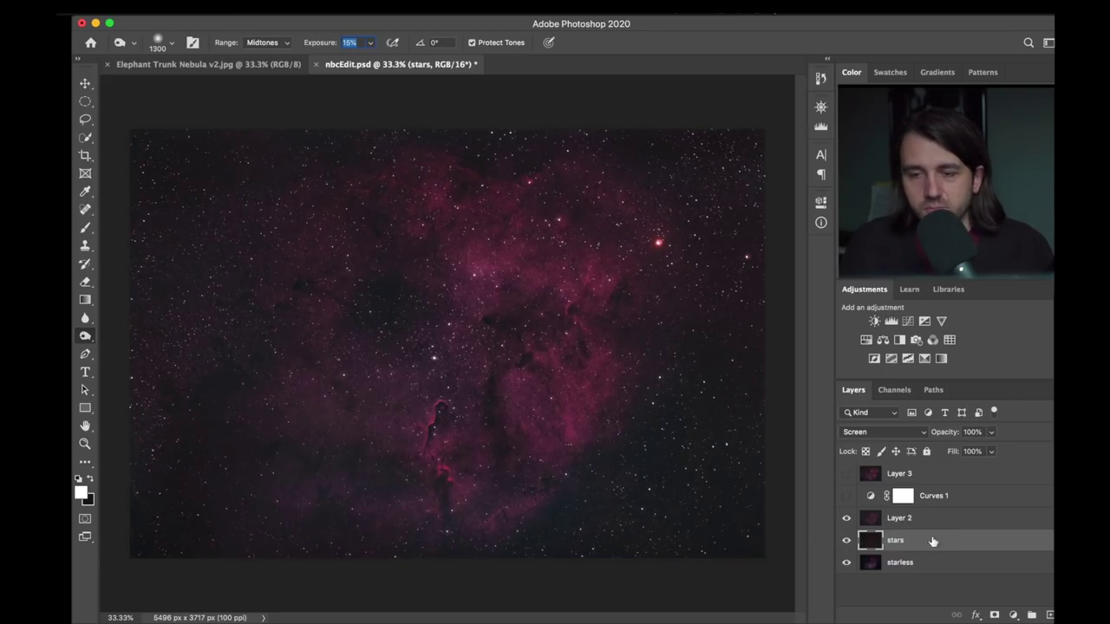
left_click(846, 498)
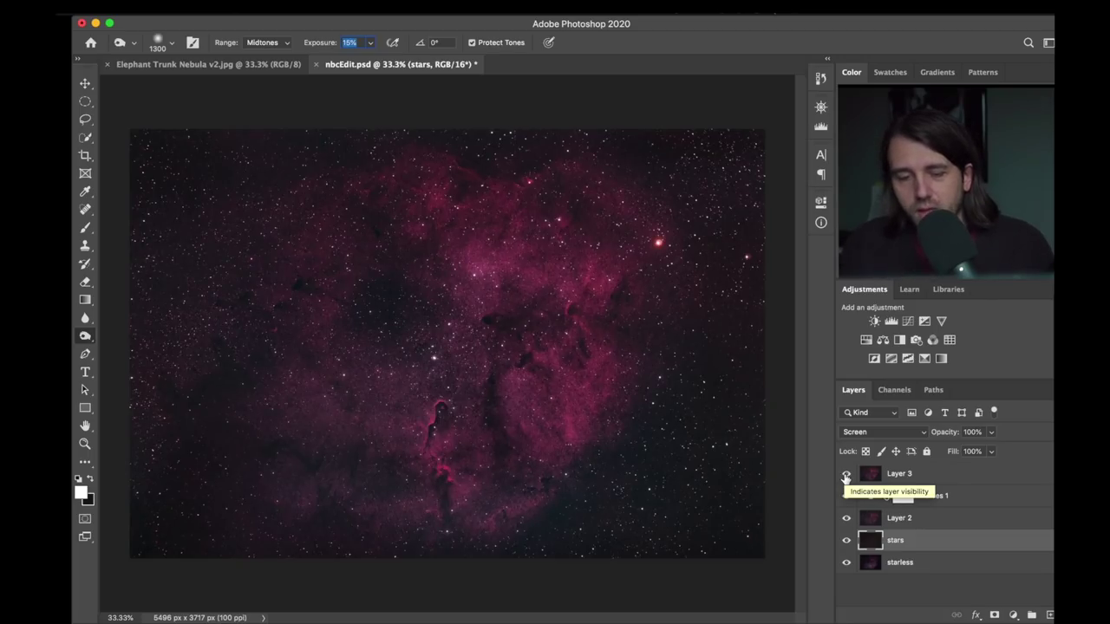
Examine the nebula's stars and background texture in nbcEdit.psd at 200%, and return to the full 33.33% view.
key("super+plus")
key("super+plus")
key("super+plus")
key("super+plus")
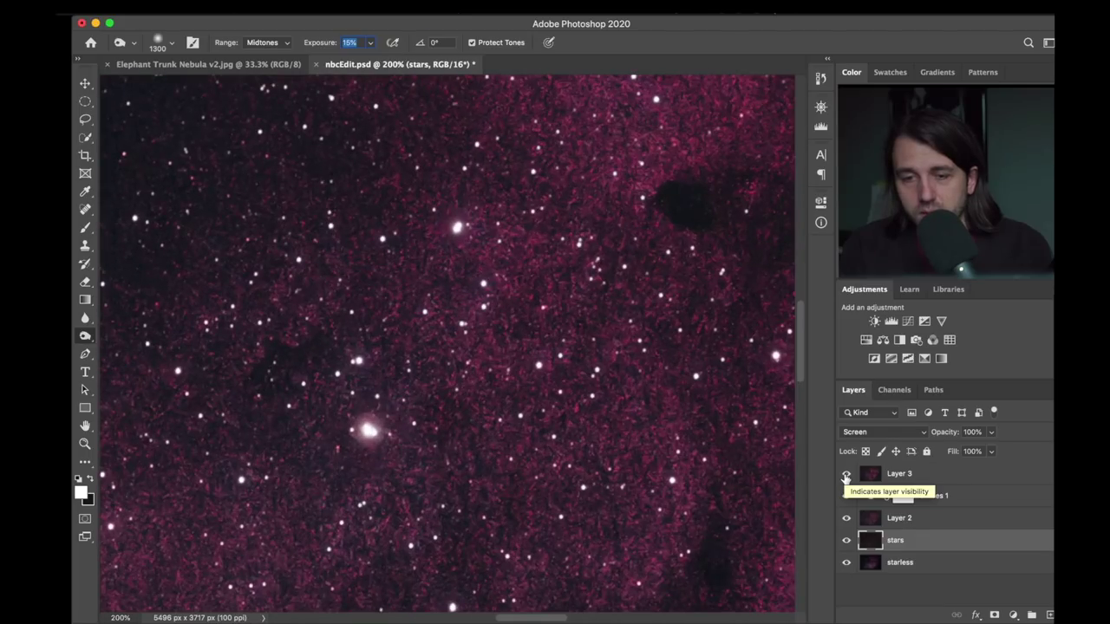
key("super+minus")
key("super+minus")
key("super+minus")
key("super+minus")
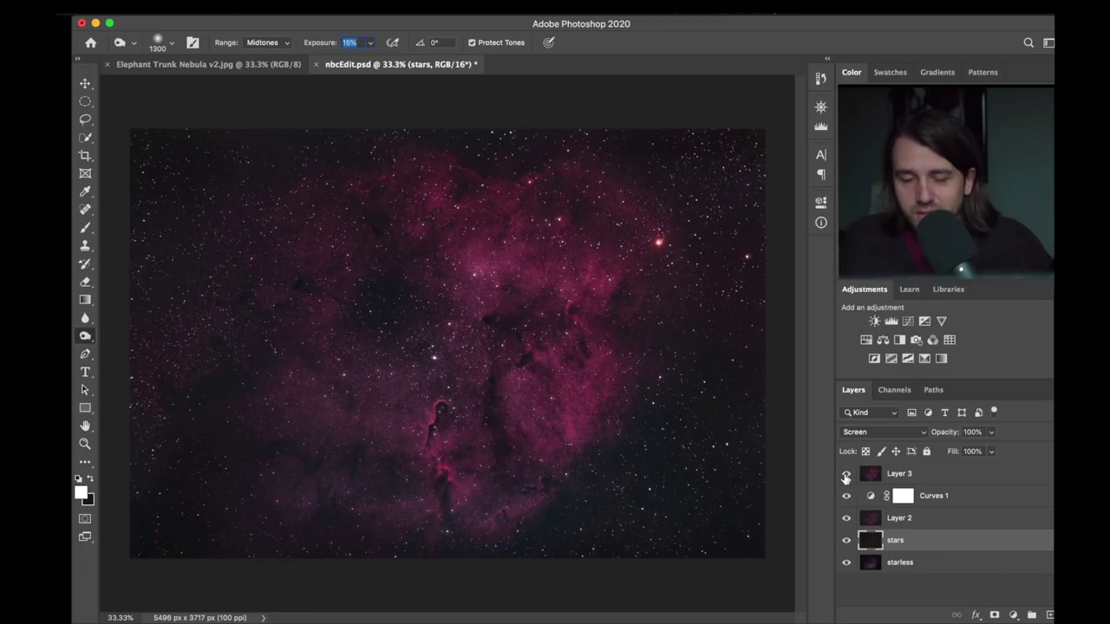
Examine the stars and the dark sky beside the nebula in nbcEdit.psd at 66.67%.
key("super+plus")
key("super+plus")
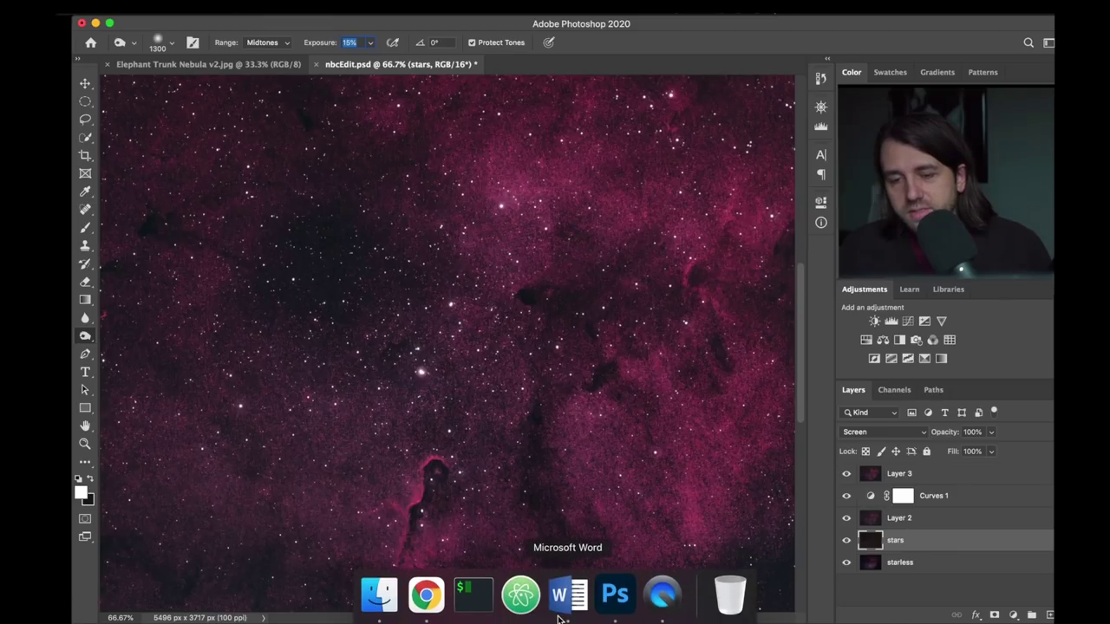
scroll(520, 570, "right", 5)
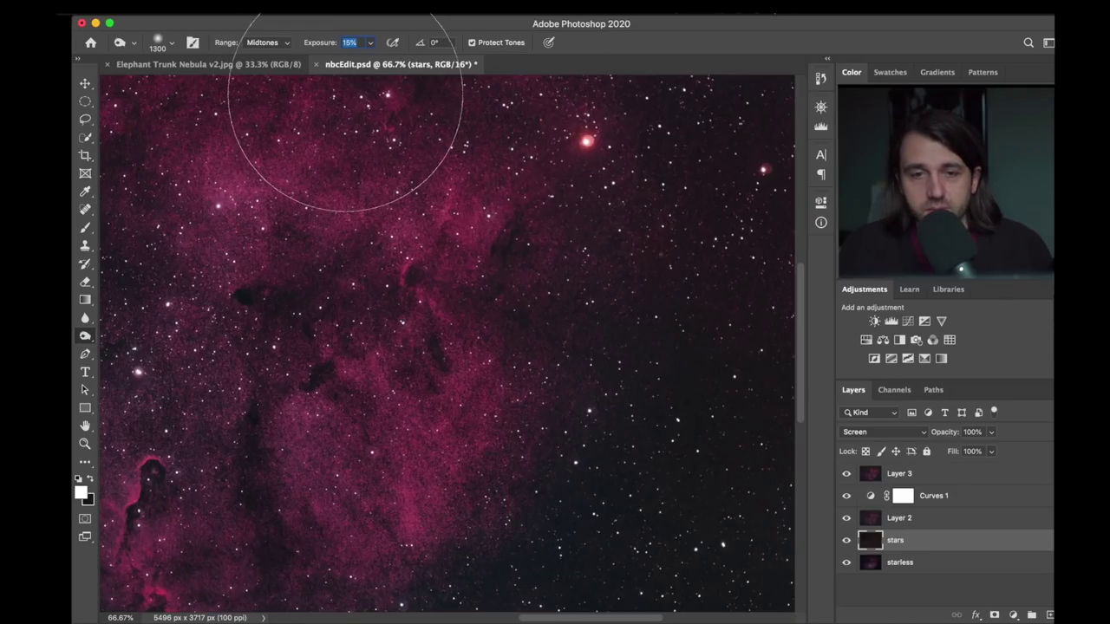
Examine the stars and the bright red star's halo in Elephant Trunk Nebula v2.jpg at 100%.
left_click(259, 67)
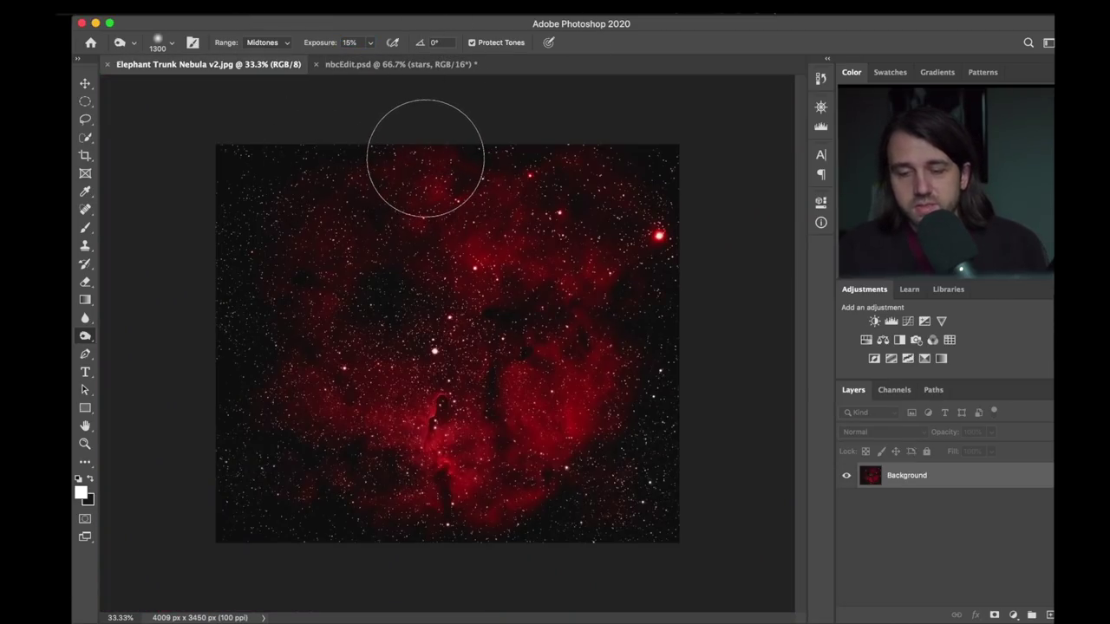
key("super+1")
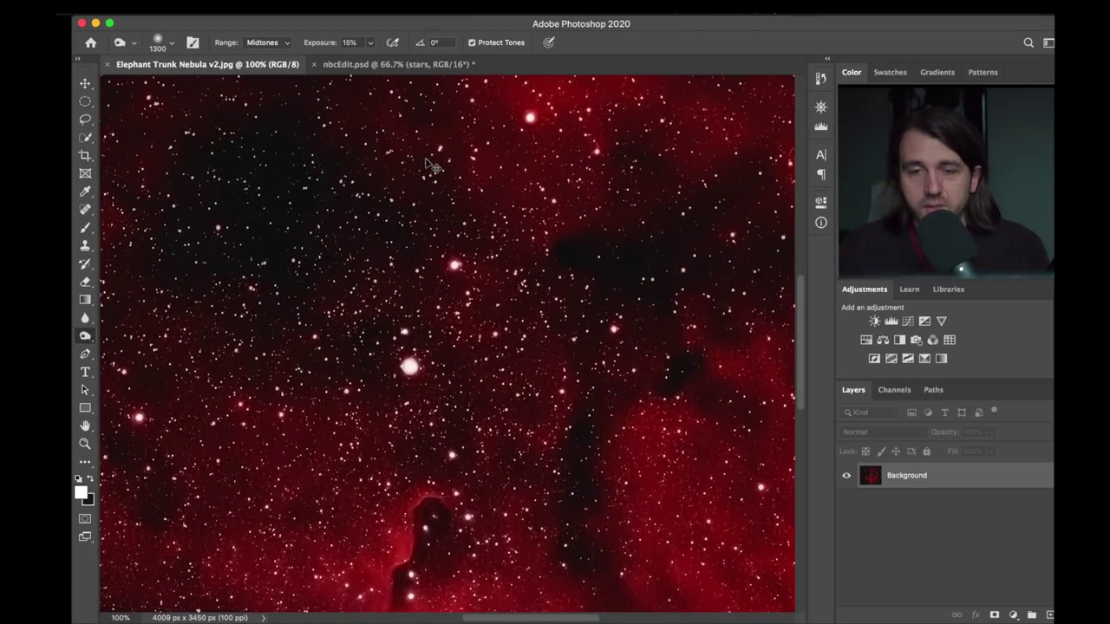
mouse_move(520, 596)
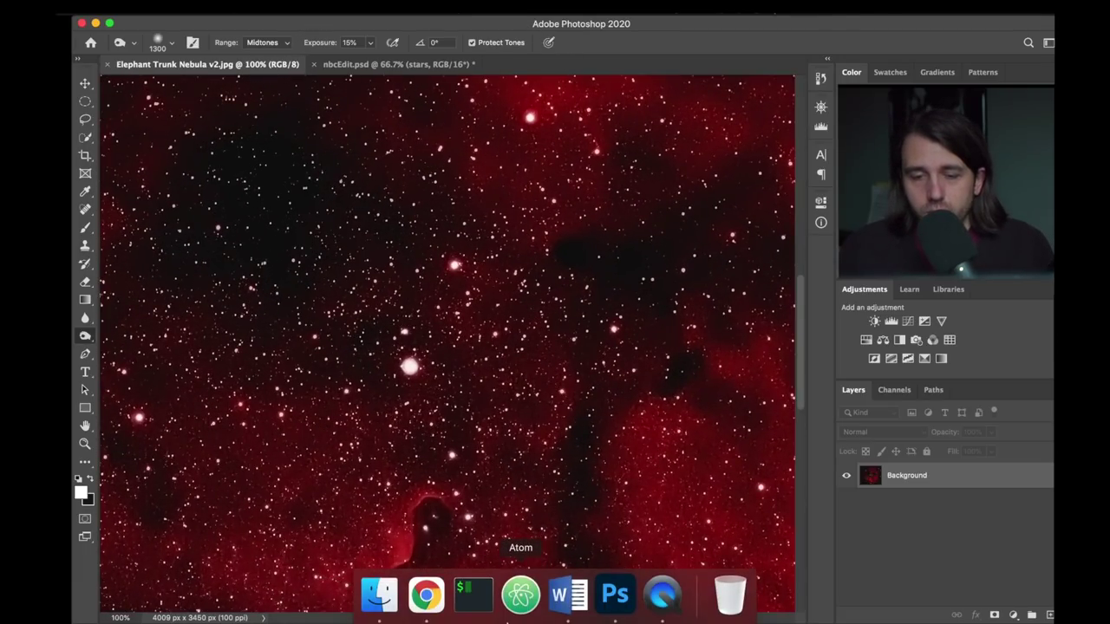
mouse_move(568, 594)
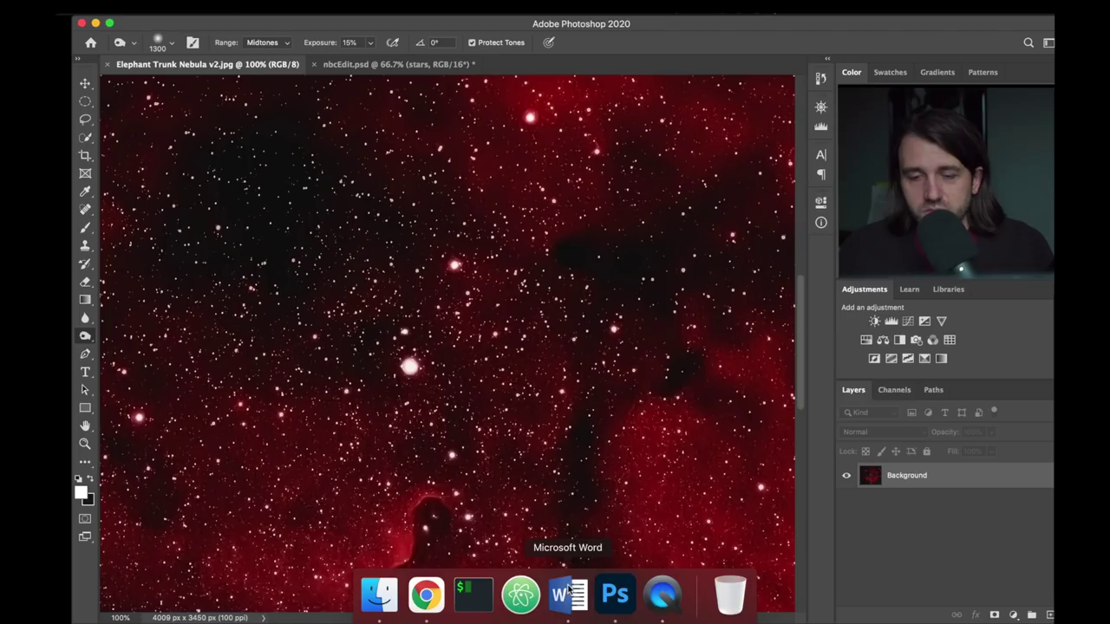
scroll(607, 472, "right", 10)
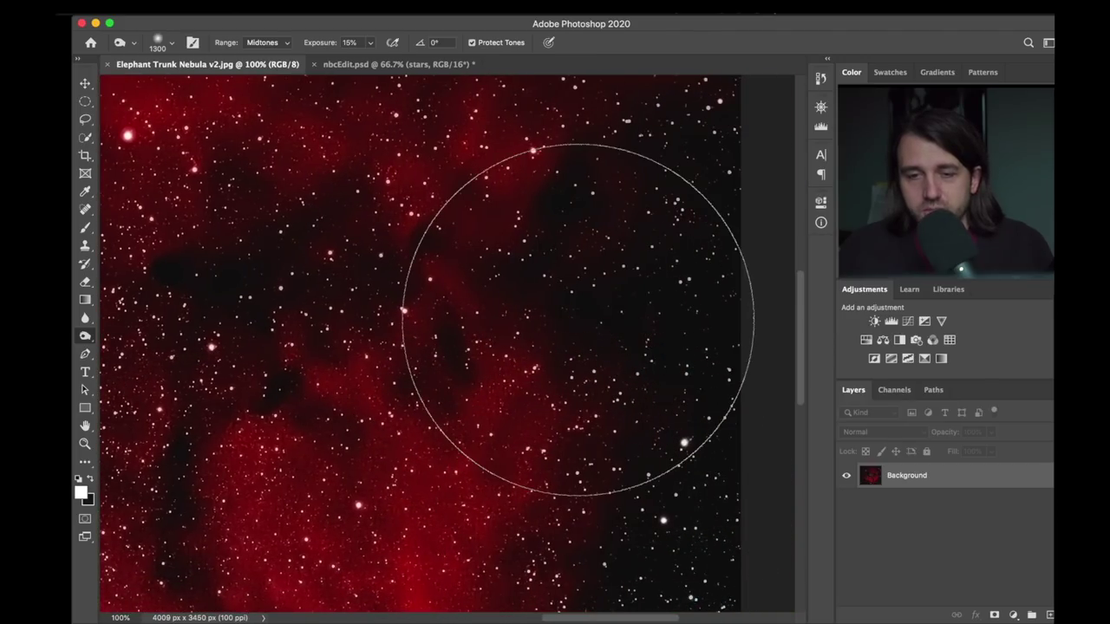
scroll(468, 322, "up", 10)
scroll(468, 325, "down", 3)
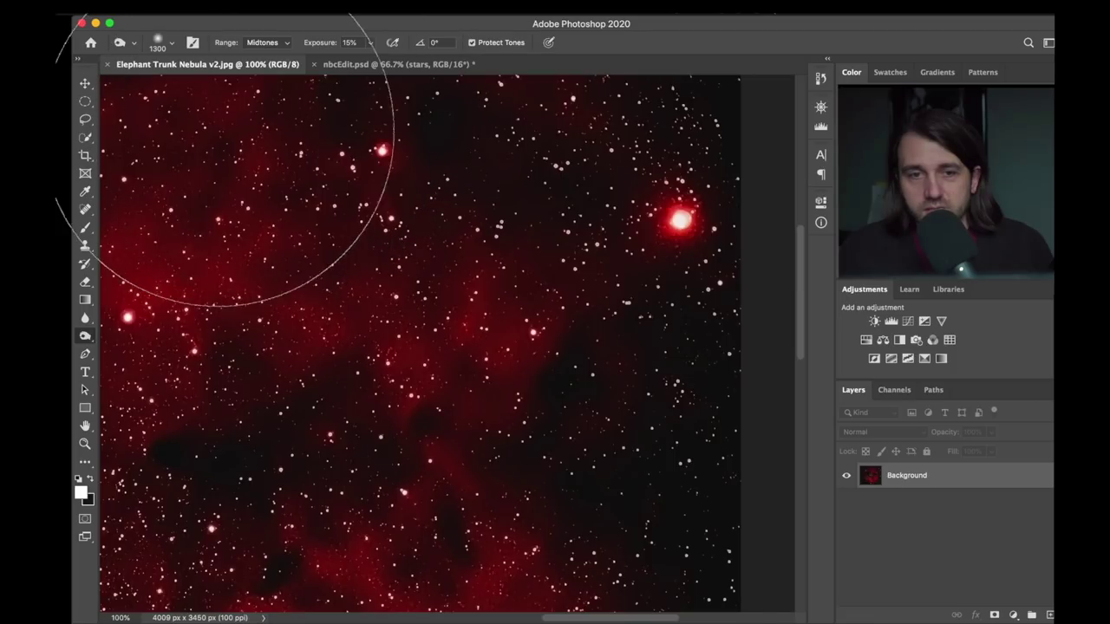
Choose the Move tool and compare the close-up star detail of nbcEdit.psd with Elephant Trunk Nebula v2.jpg.
left_click(85, 84)
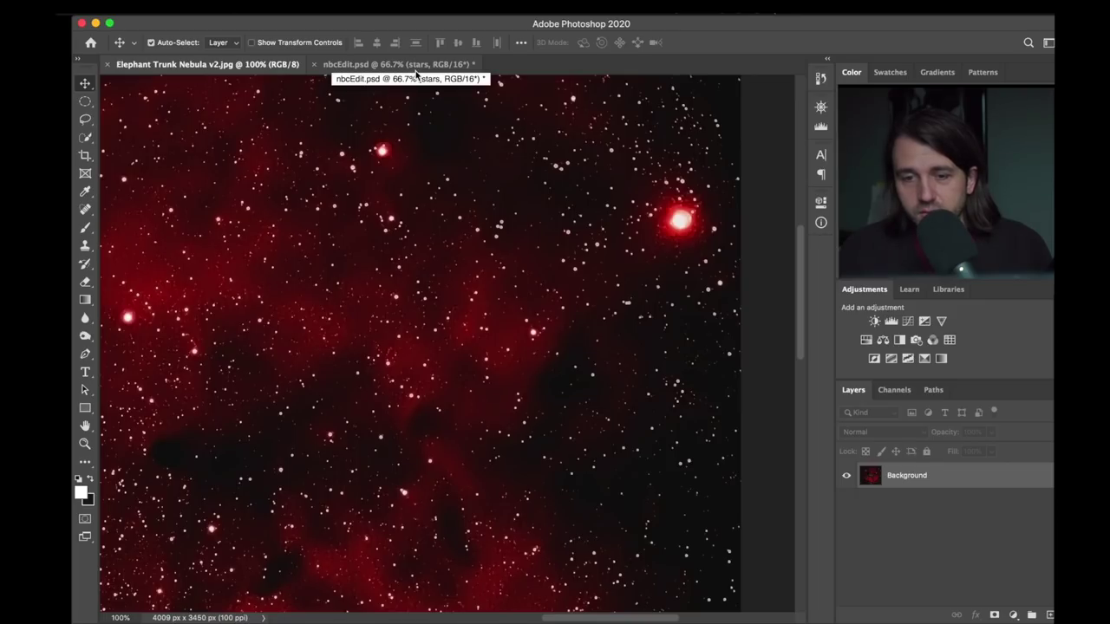
left_click(414, 68)
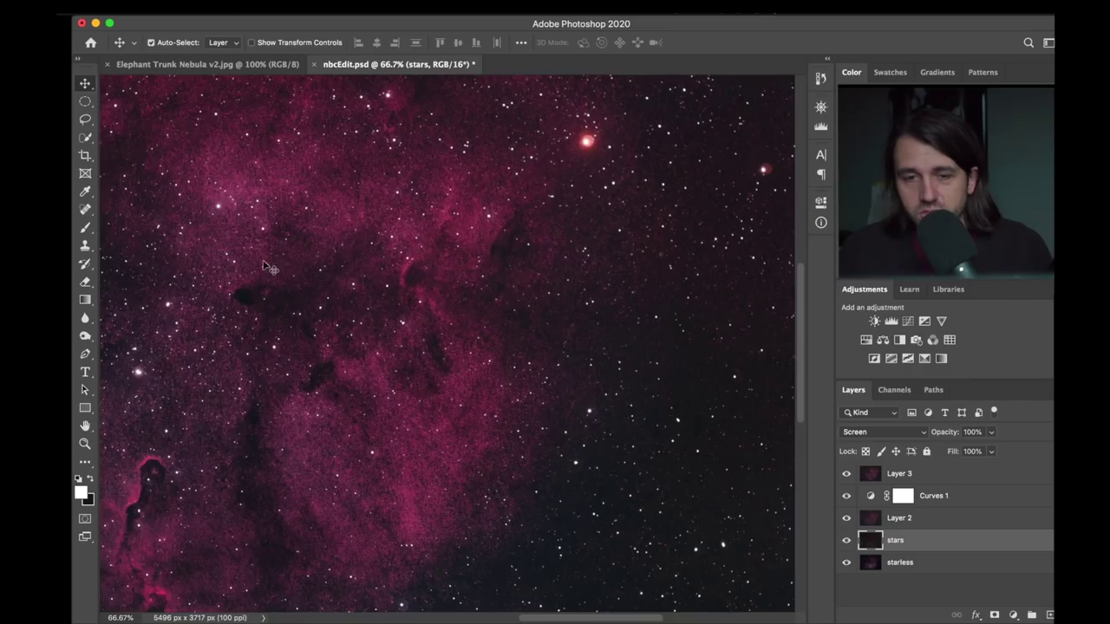
left_click(242, 65)
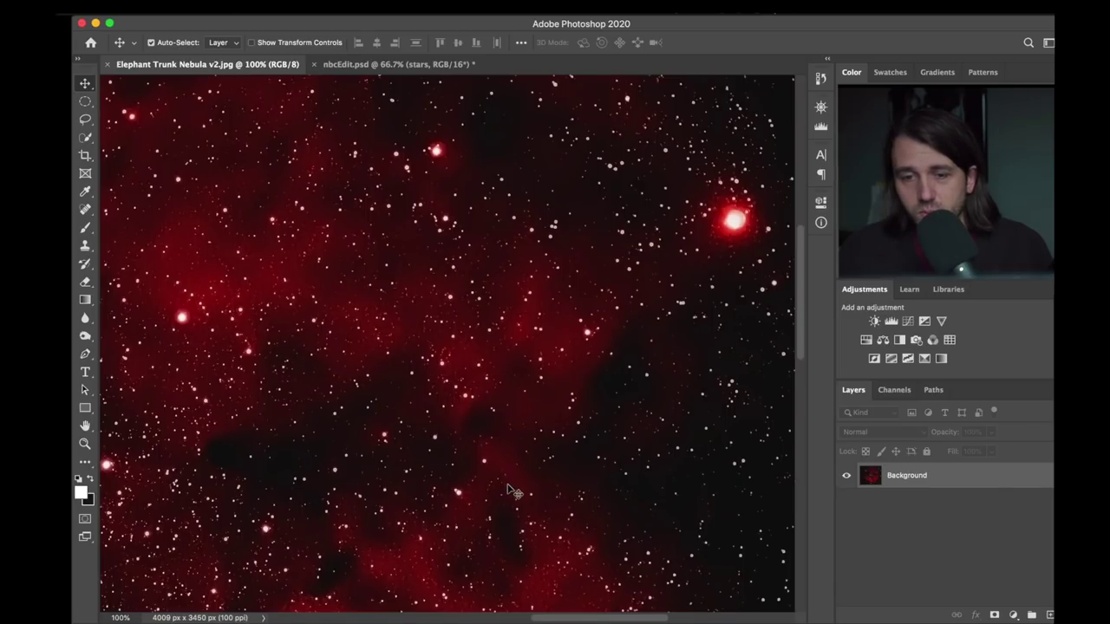
scroll(514, 492, "down", 3)
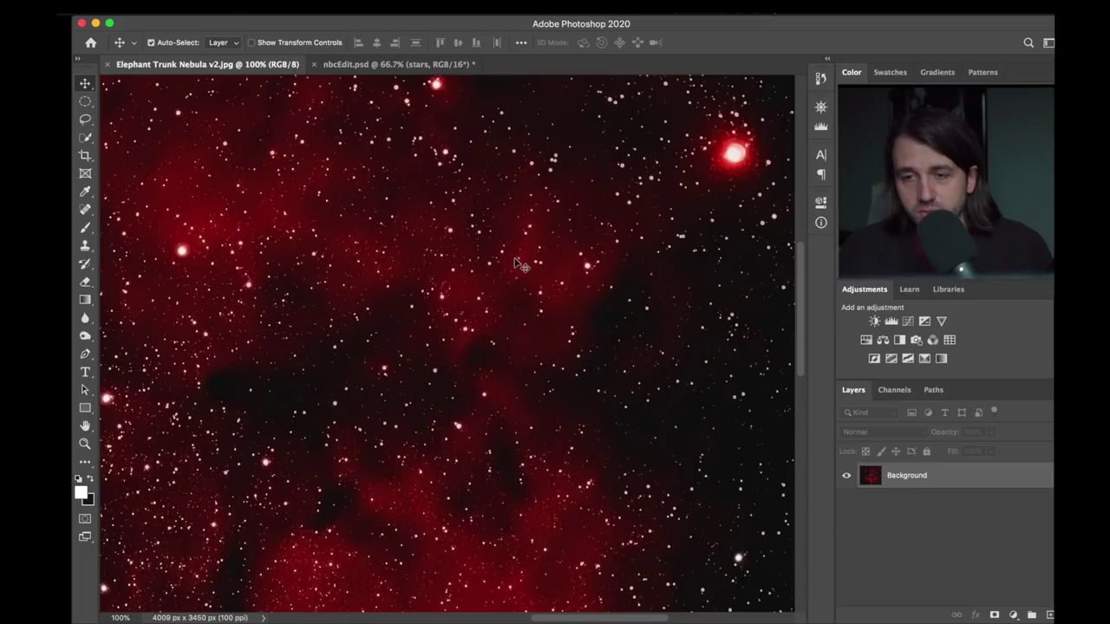
Return both Elephant Trunk Nebula v2.jpg and nbcEdit.psd to the full view at 33.33%.
key("super+minus")
key("super+minus")
key("super+minus")
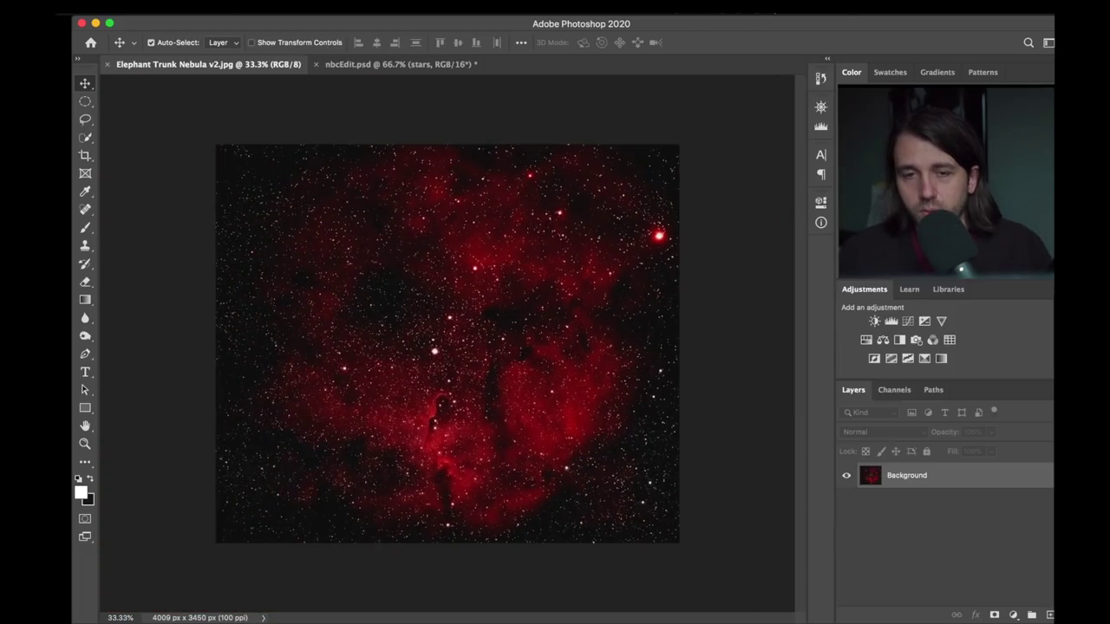
left_click(381, 64)
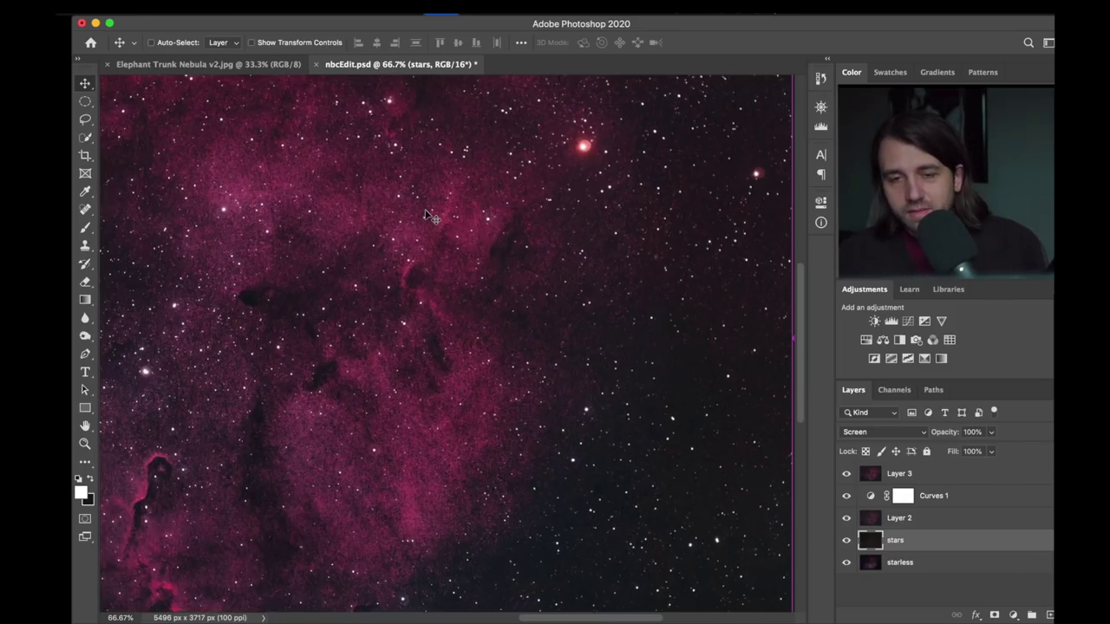
key("super+minus")
key("super+minus")
key("super")
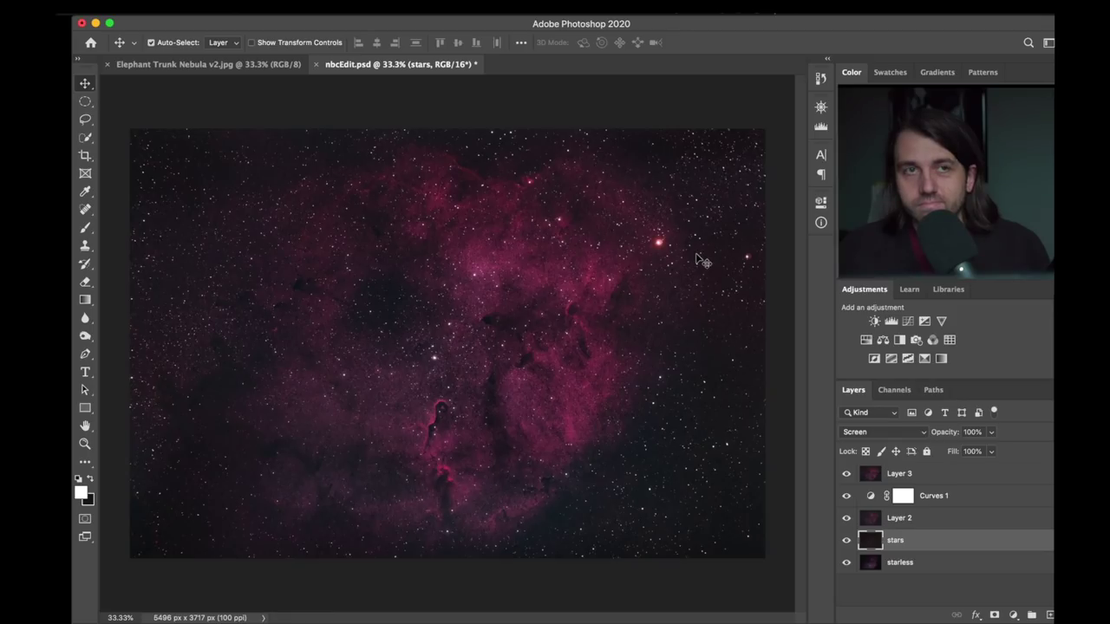
Compare the whole Elephant Trunk Nebula v2.jpg with the nbcEdit.psd edit, alternating between the two documents.
left_click(205, 66)
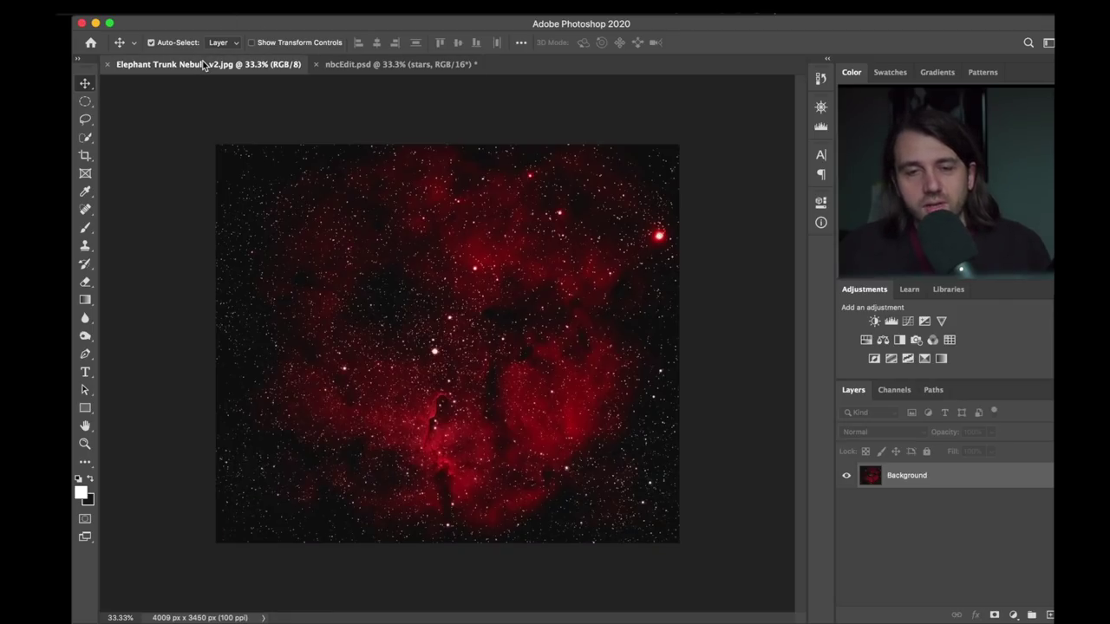
left_click(364, 65)
left_click(238, 68)
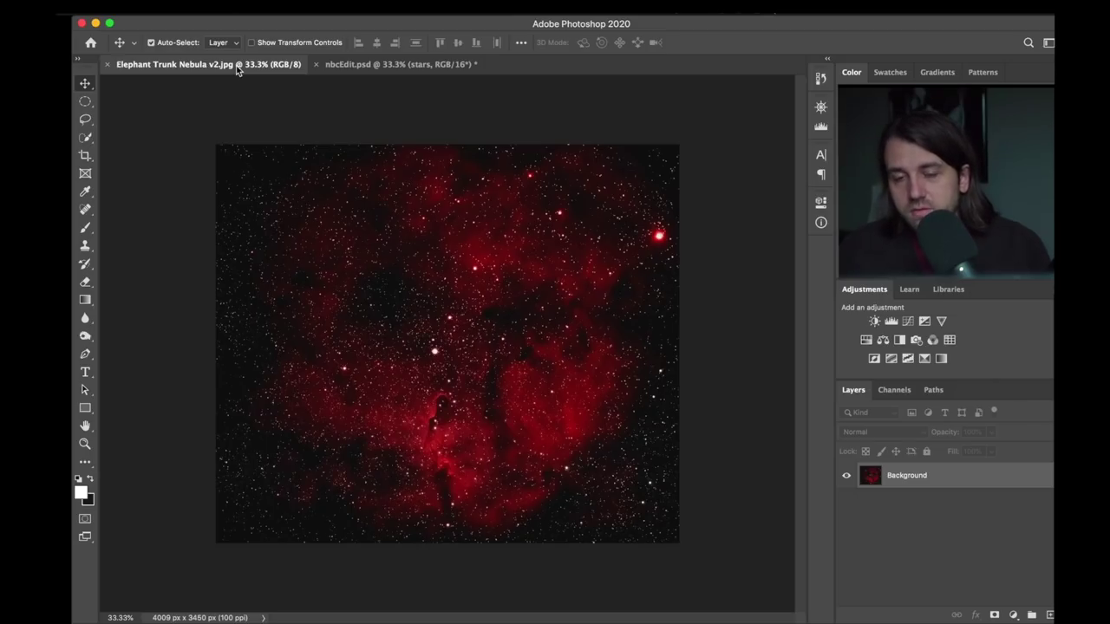
left_click(356, 65)
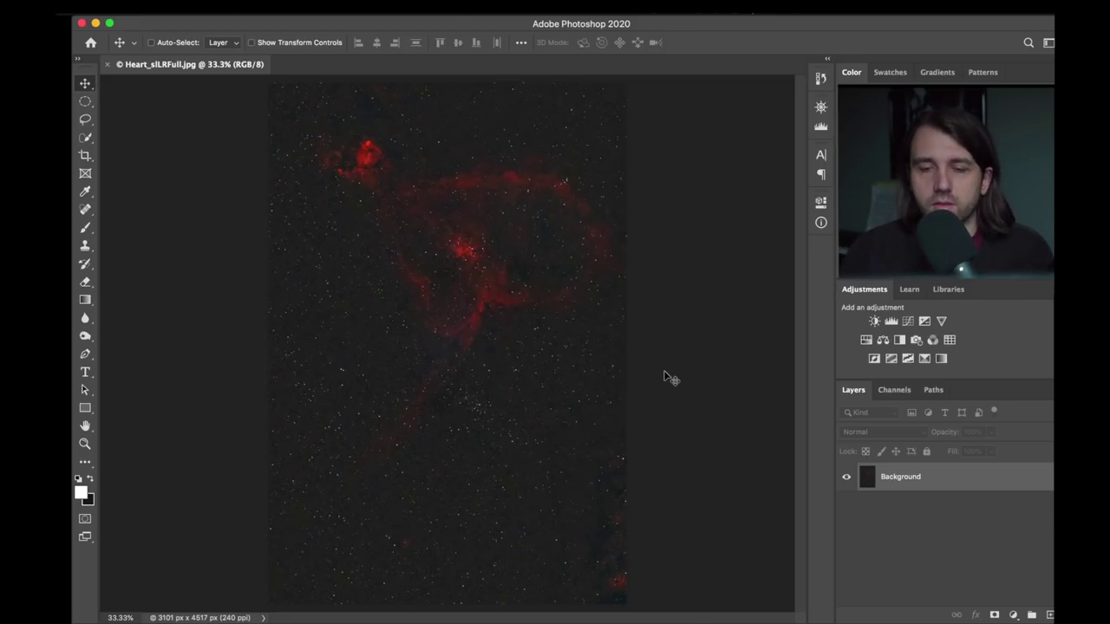
Examine the noise and stars in Heart_sILRFull.jpg at 200%, and return to the full 33.33% view.
key("super+plus")
key("super+plus")
key("super+plus")
key("super+plus")
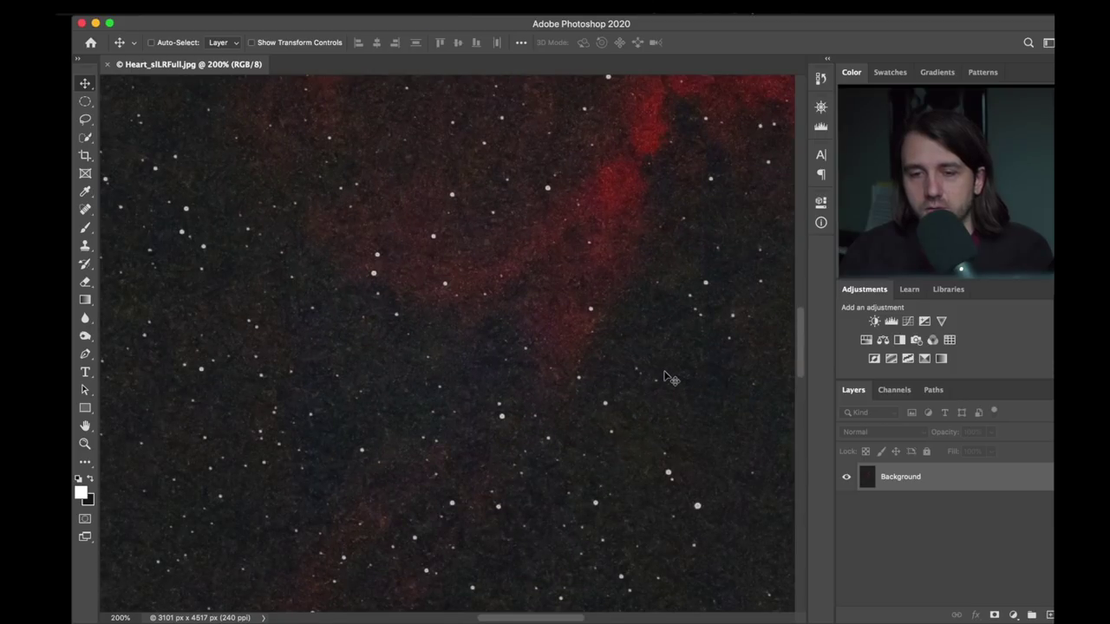
key("super+minus")
key("super+minus")
key("super+minus")
key("super+minus")
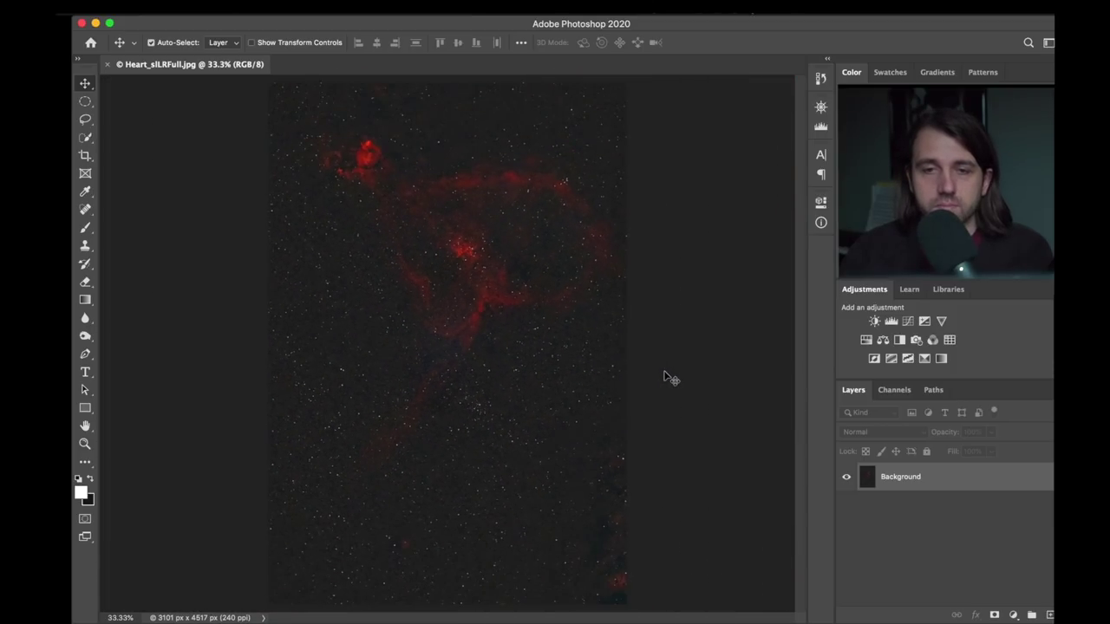
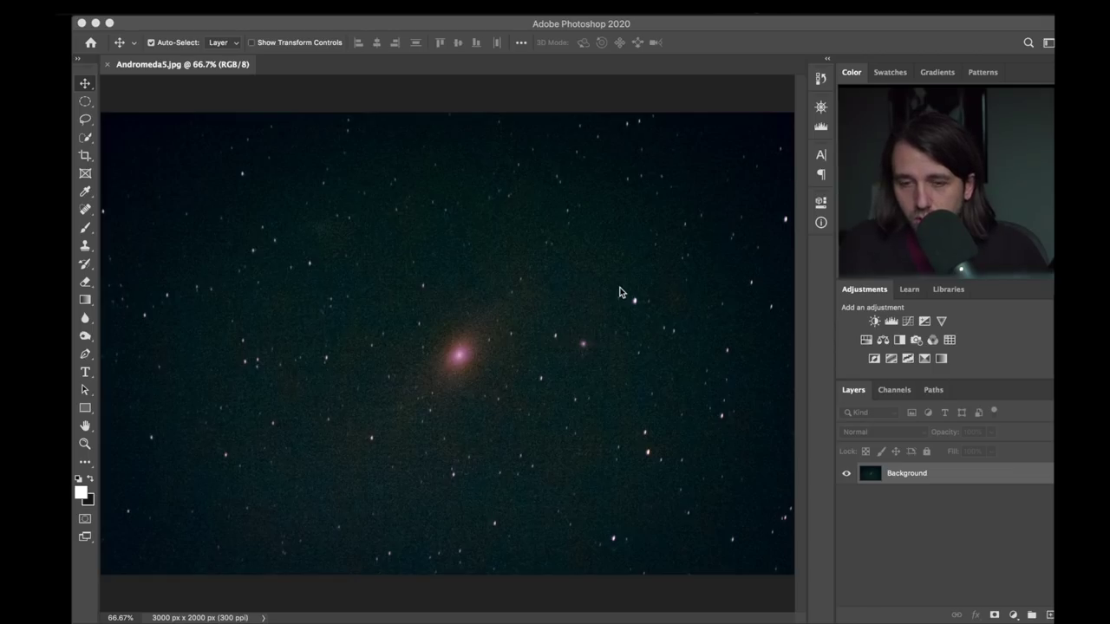
Examine Andromeda5.jpg at 300%, checking the star shapes from the galaxy core out to the image's upper right area.
left_click(716, 26)
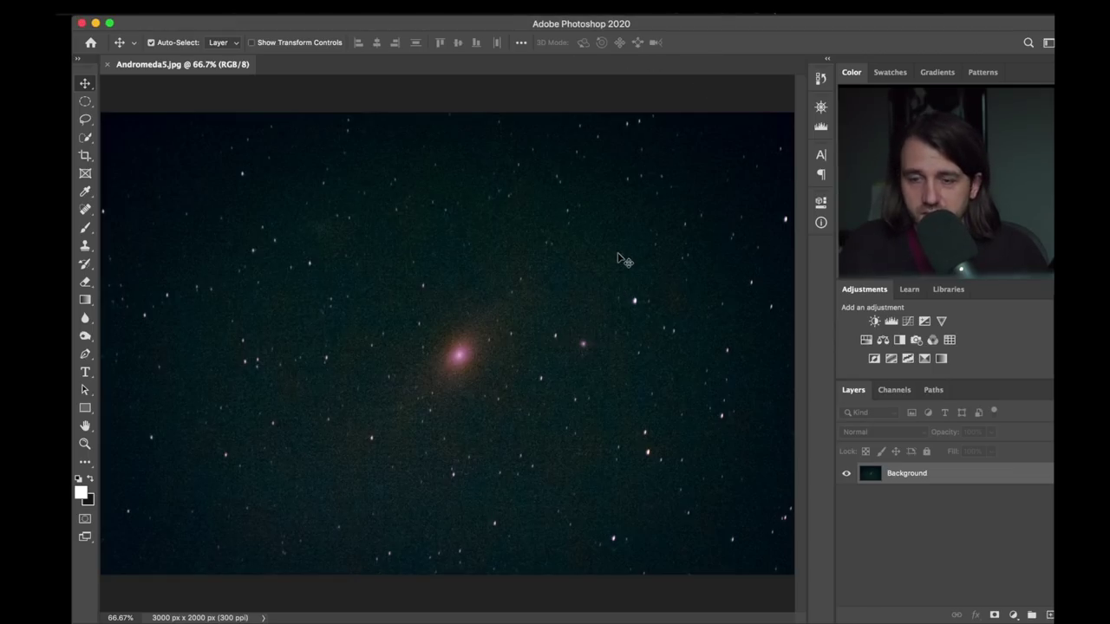
key("super+equal")
key("super+equal")
key("super+equal")
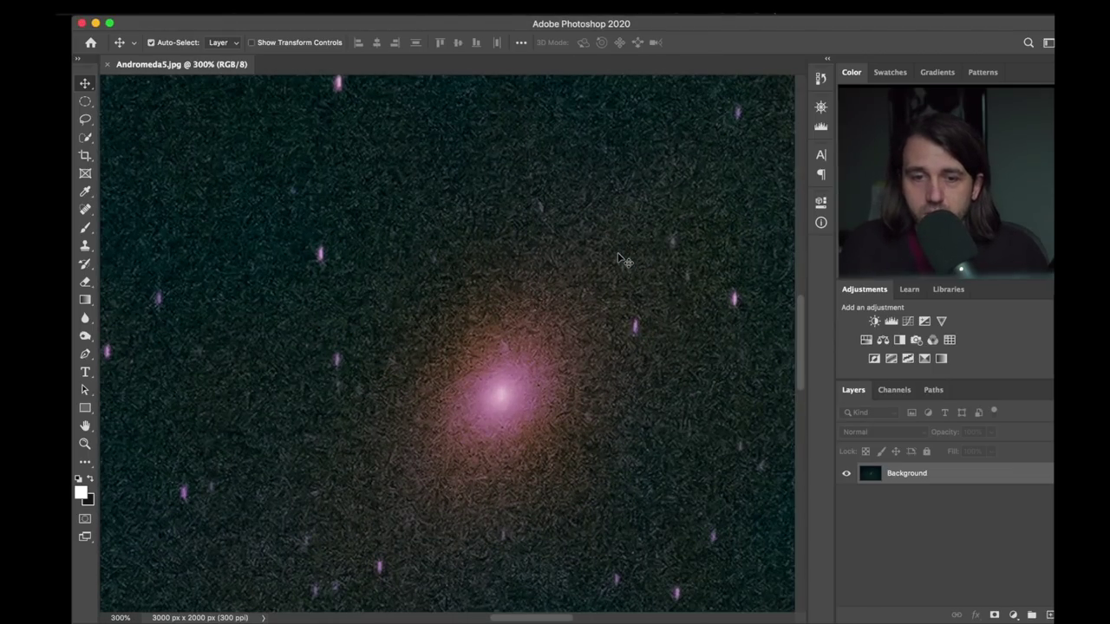
left_click_drag(797, 343, 807, 304)
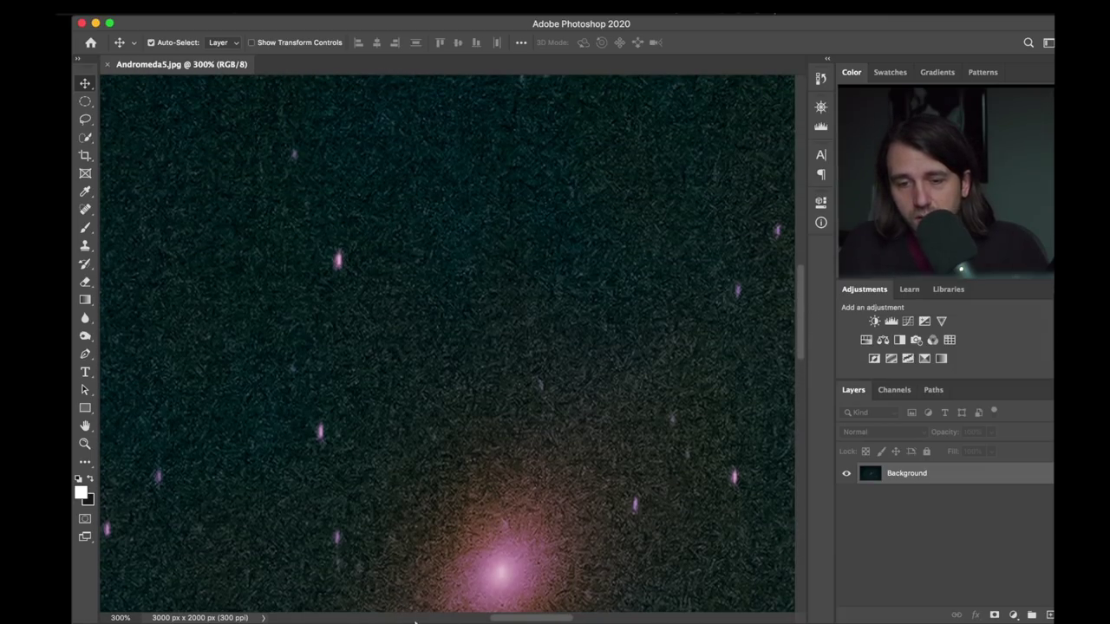
left_click_drag(514, 619, 570, 617)
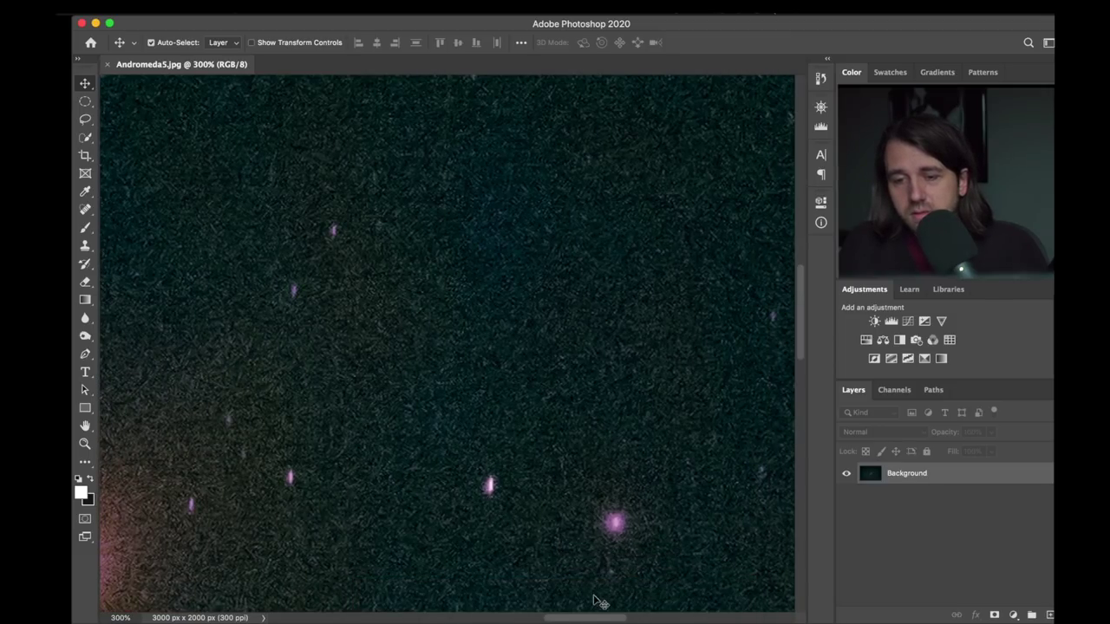
left_click_drag(594, 616, 638, 617)
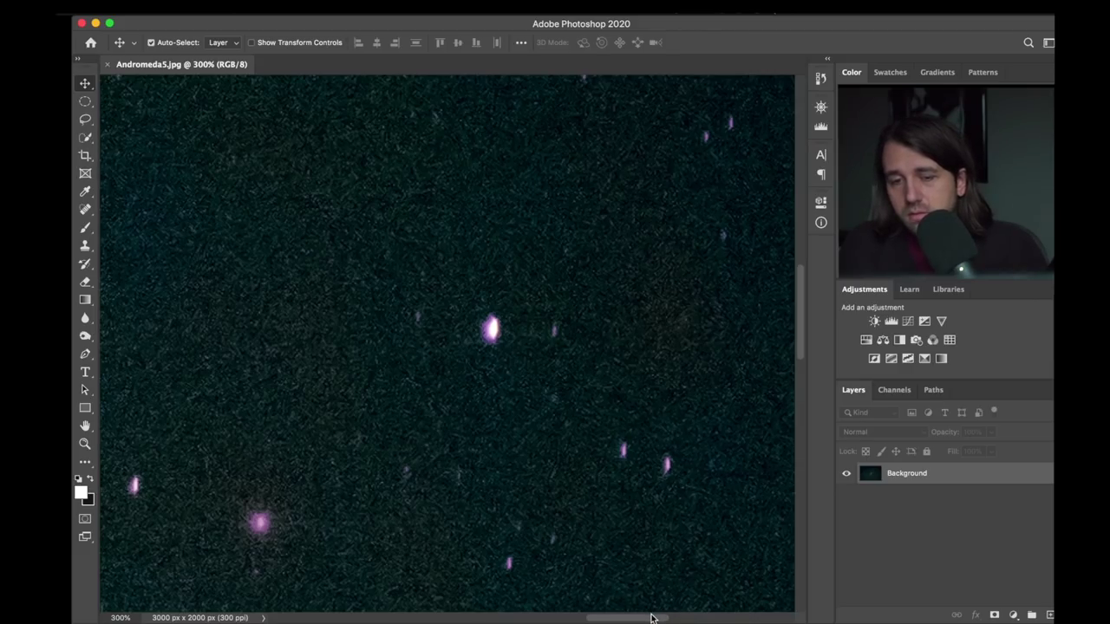
left_click_drag(656, 617, 628, 617)
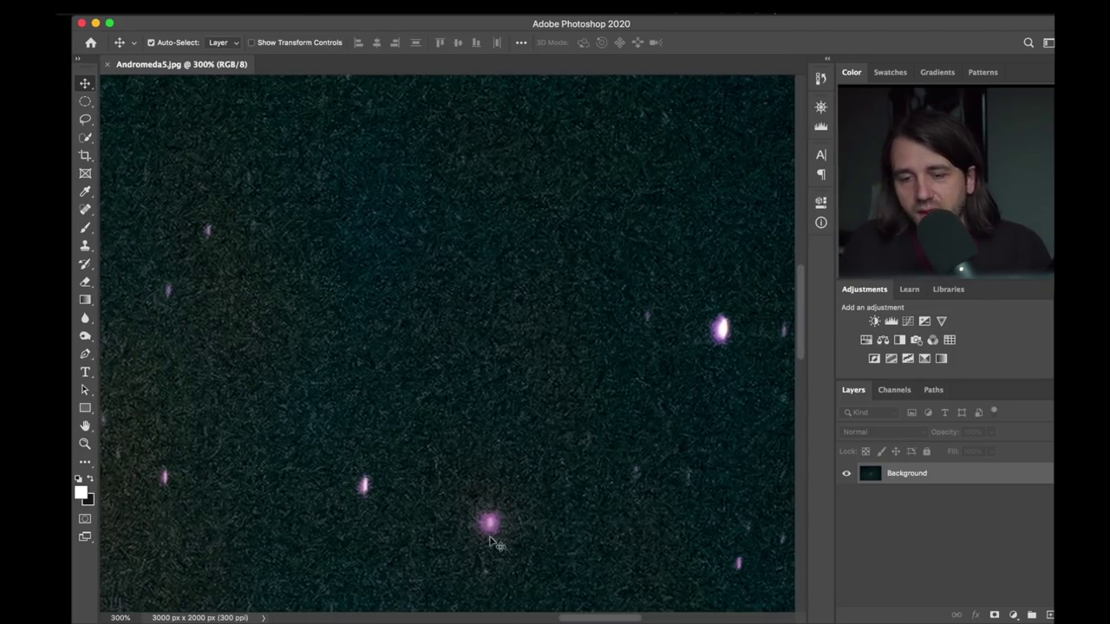
scroll(579, 475, "right", 10)
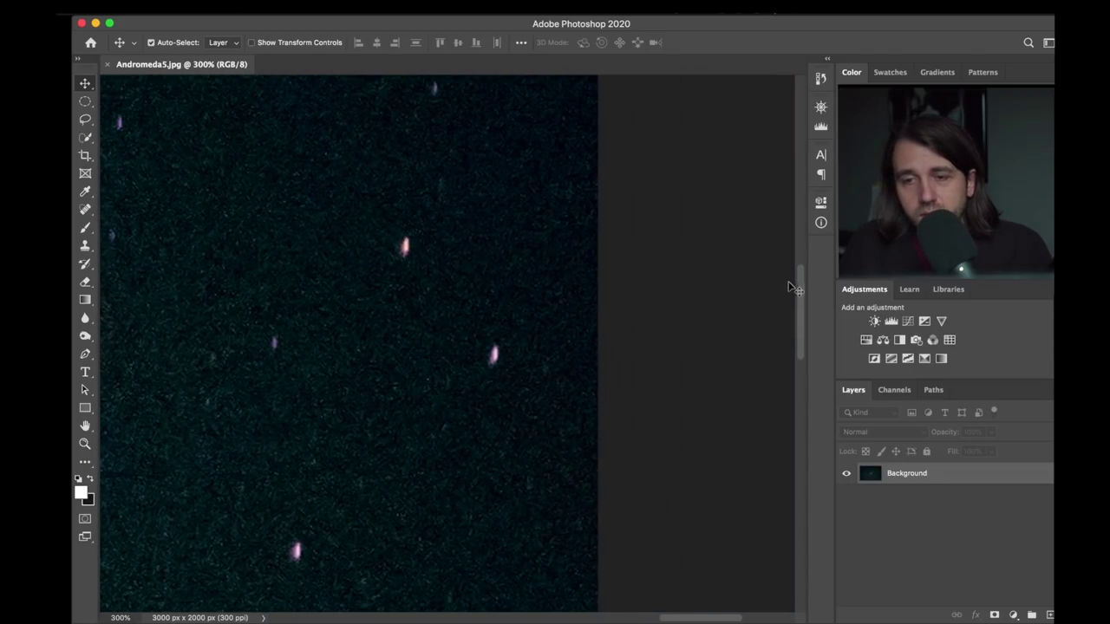
left_click_drag(799, 309, 799, 256)
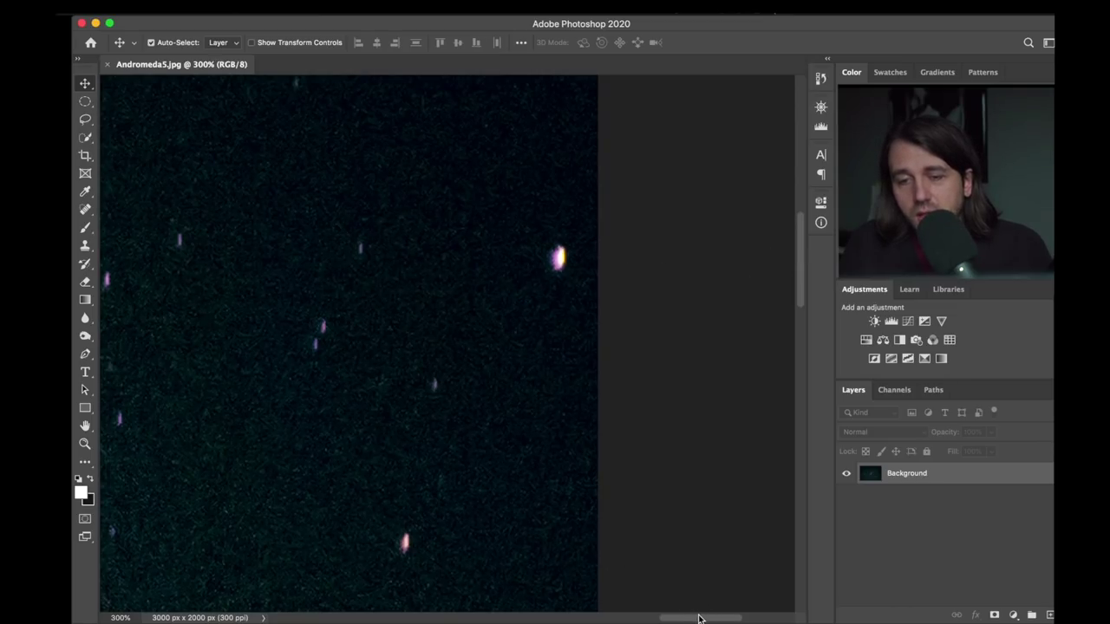
left_click_drag(699, 616, 540, 616)
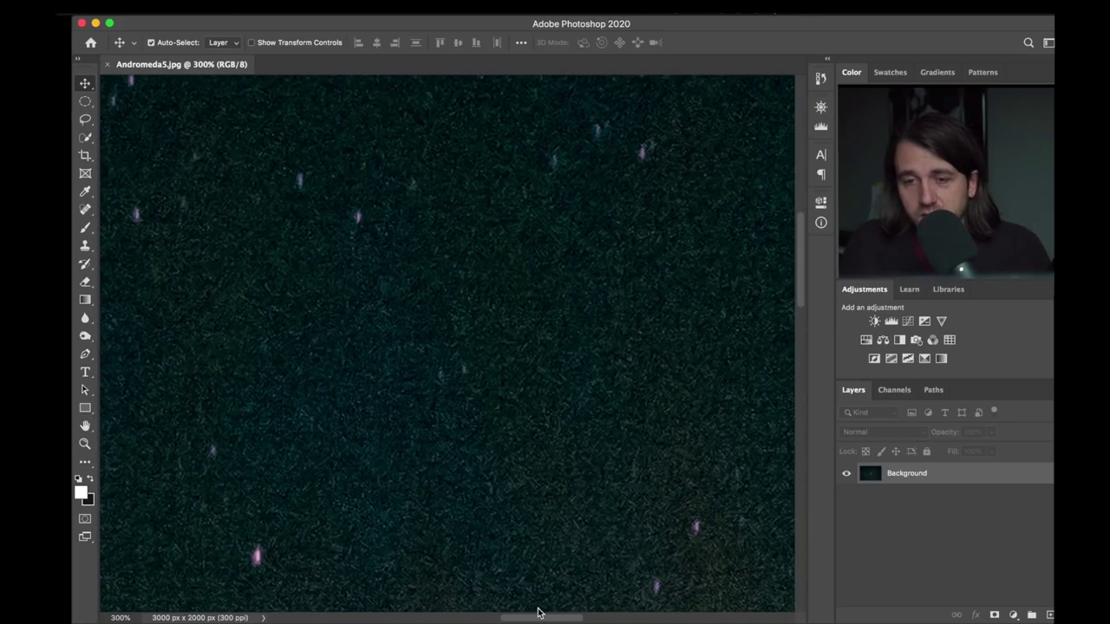
Examine the star shapes from above the galaxy core to the lower left area of Andromeda5.jpg, and zoom back out.
scroll(789, 312, "down", 5)
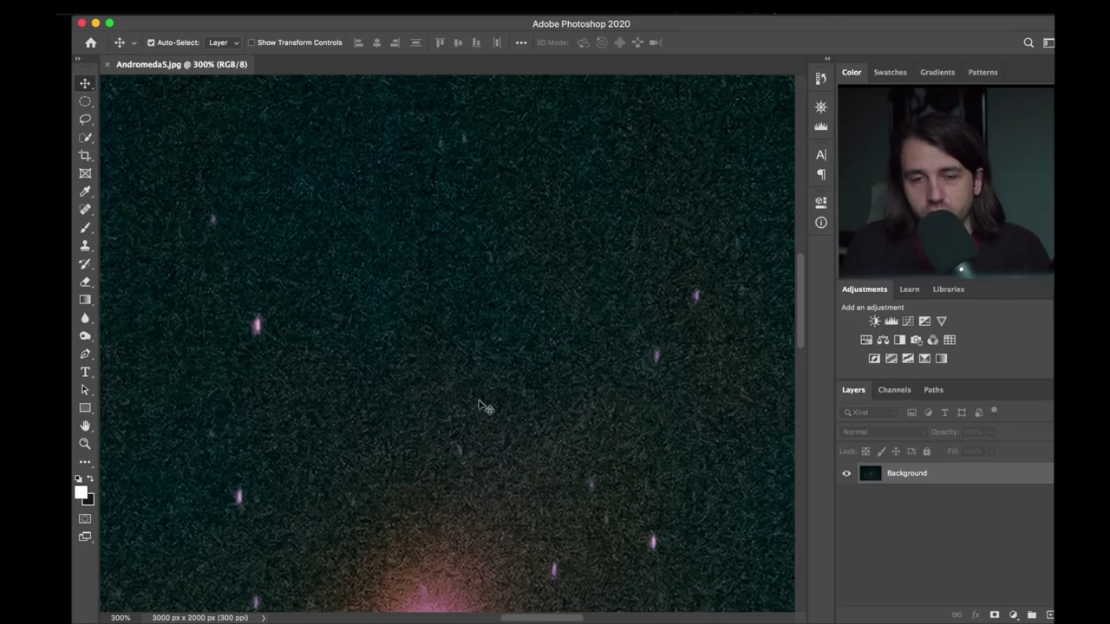
left_click_drag(576, 620, 502, 622)
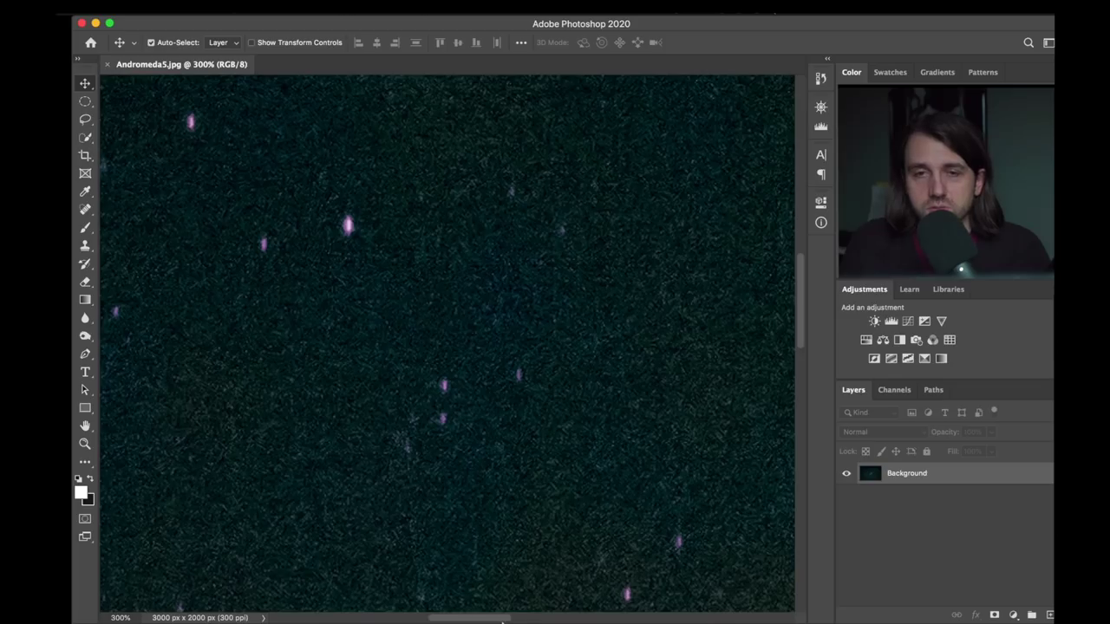
left_click_drag(799, 335, 783, 438)
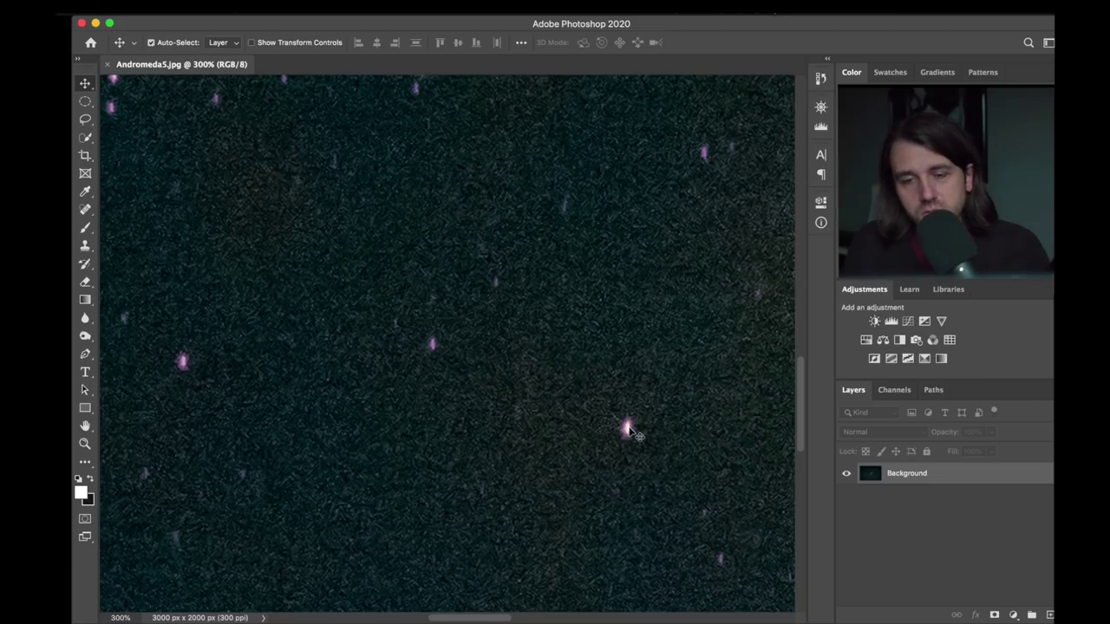
left_click_drag(477, 618, 396, 618)
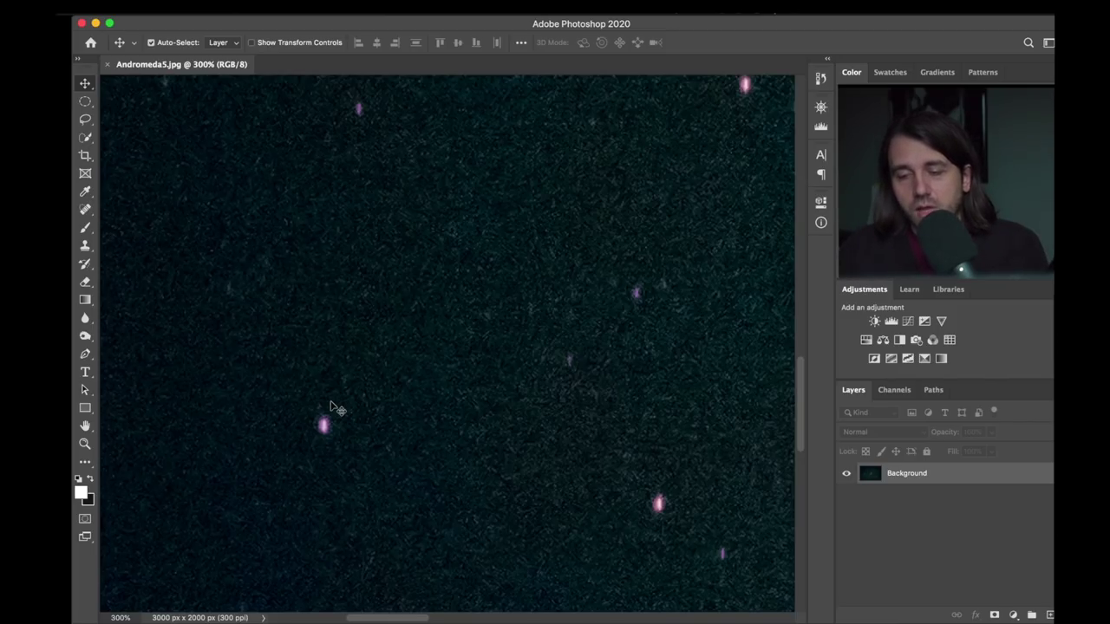
key("super+minus")
key("super+minus")
key("super+minus")
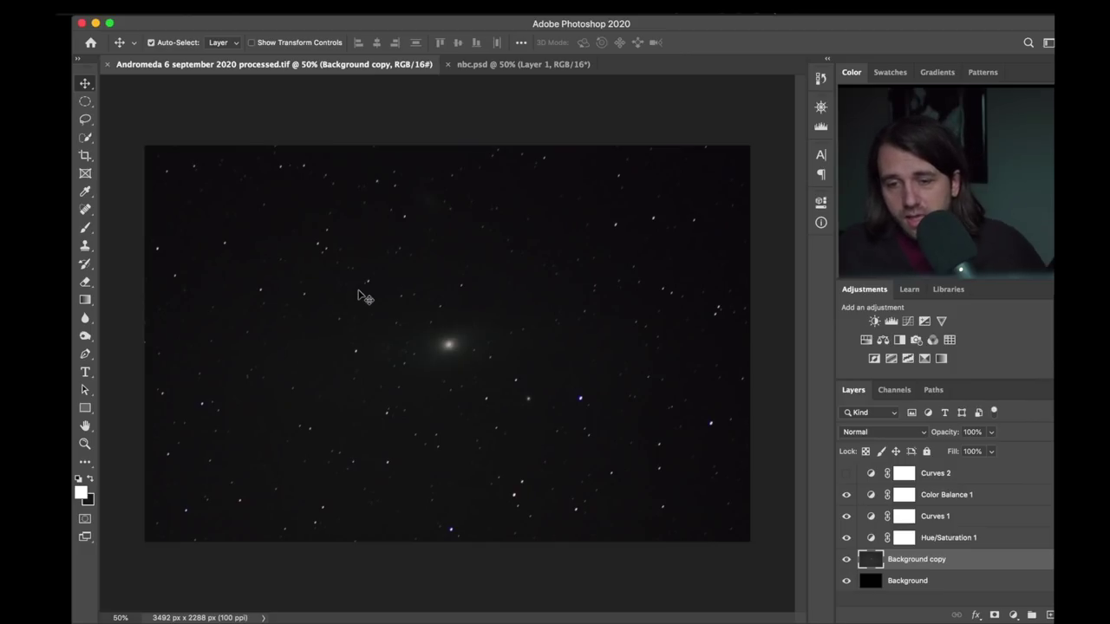
Examine Andromeda 6 september 2020 processed.tif up close at 300% and 200%, from the galaxy core to the lower edge, and return to 50%.
key("super+equal")
key("super+equal")
key("super+equal")
key("super+equal")
key("super+equal")
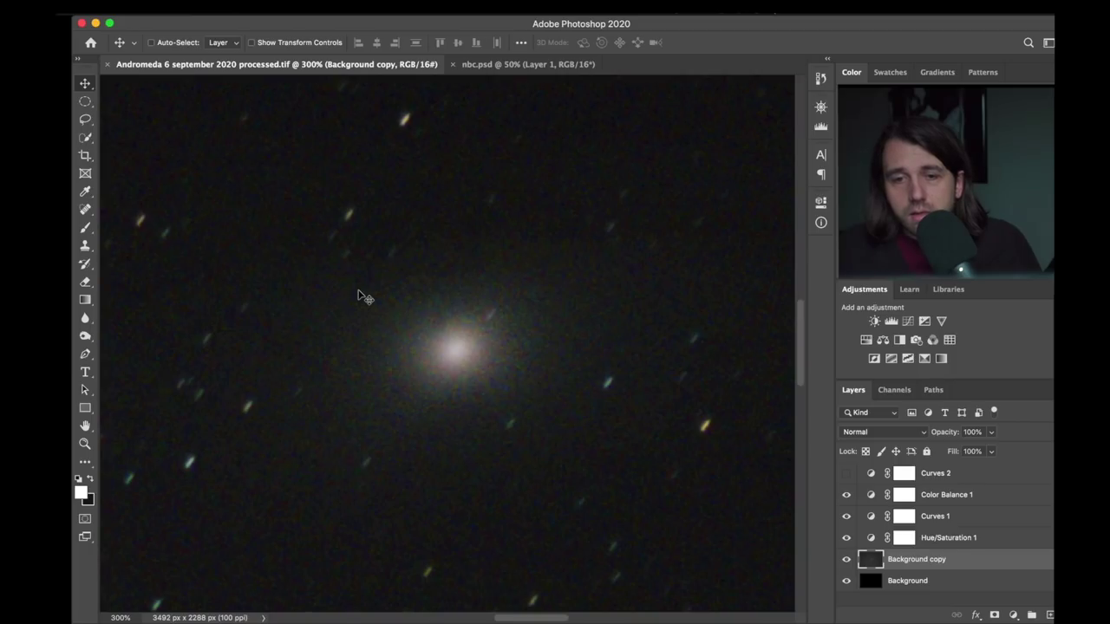
key("super+minus")
key("super+minus")
key("super+equal")
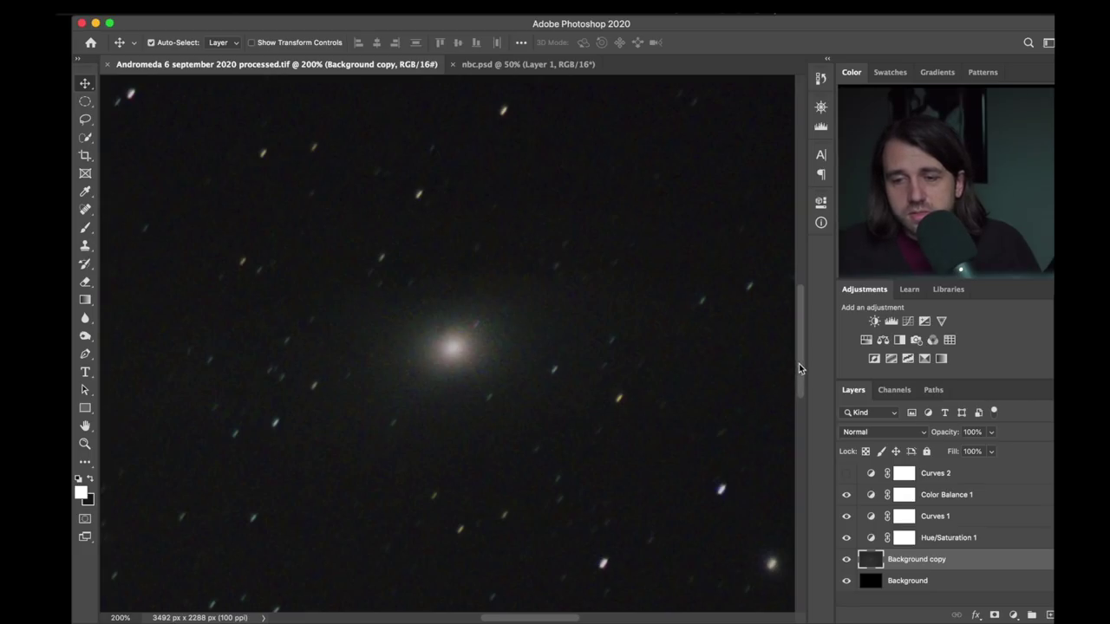
left_click_drag(798, 363, 796, 503)
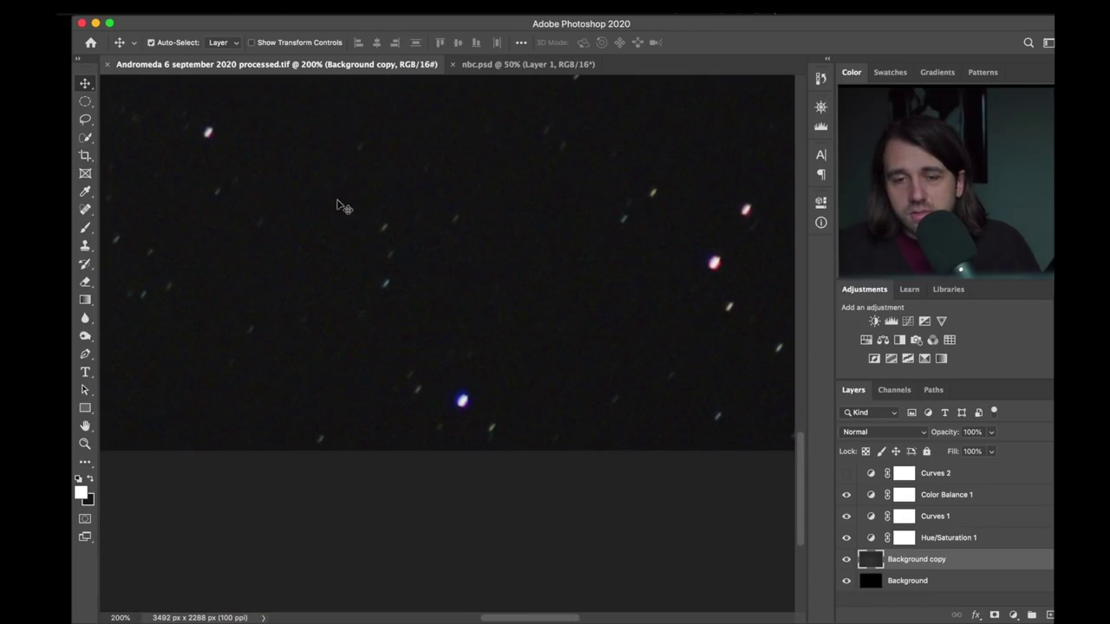
key("super+minus")
key("super+minus")
key("super+minus")
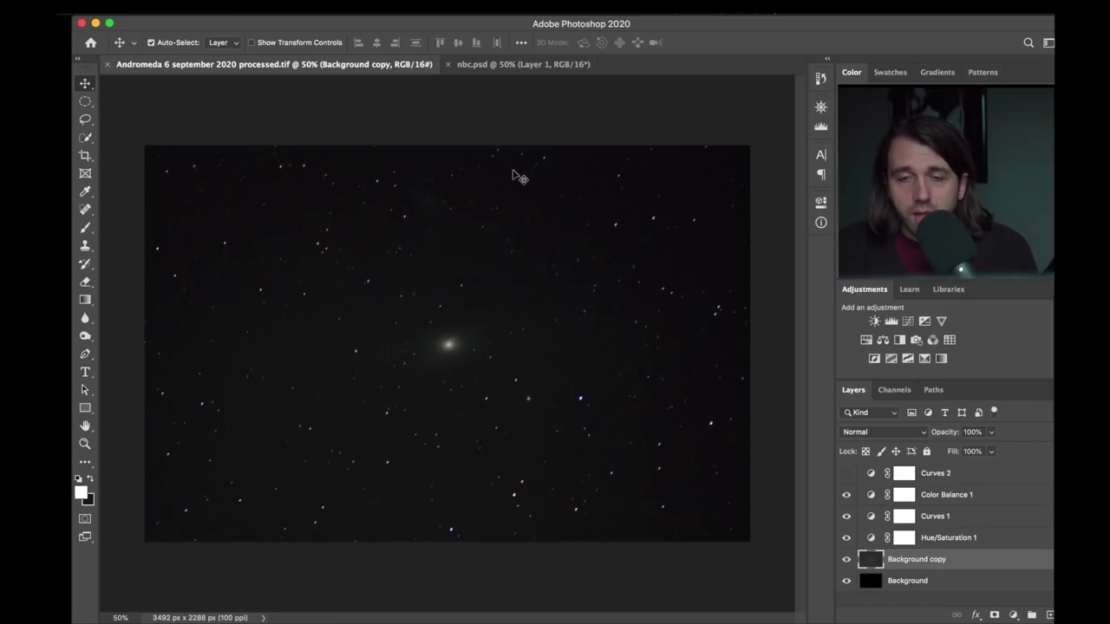
Compare Andromeda 6 september 2020 processed.tif with the nbc.psd edit, alternating between them and briefly enlarging nbc.psd.
left_click(511, 68)
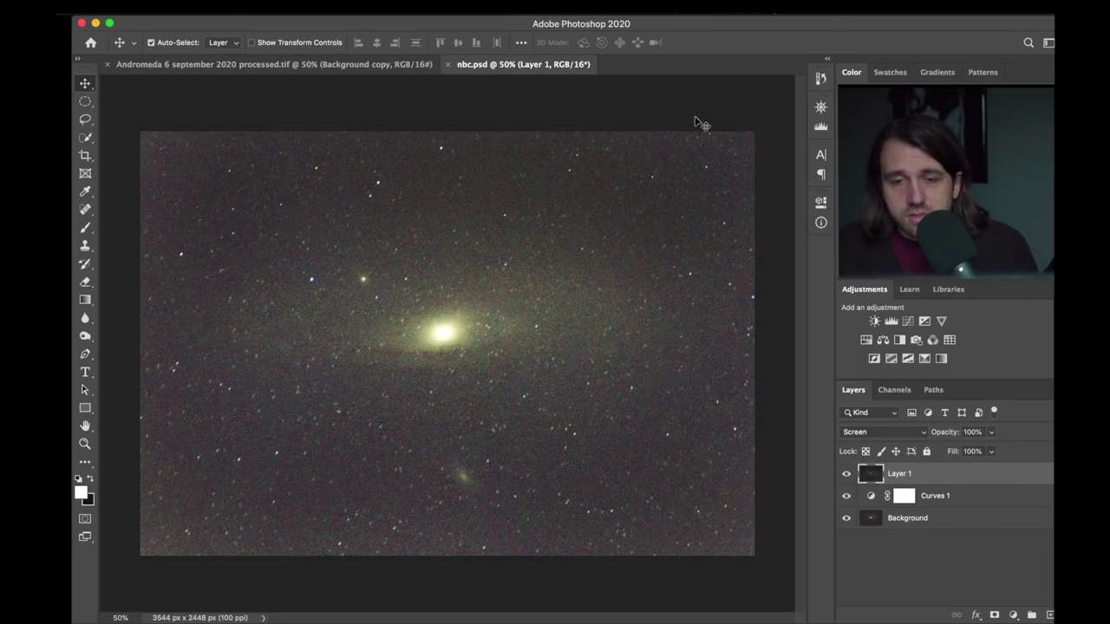
left_click(301, 69)
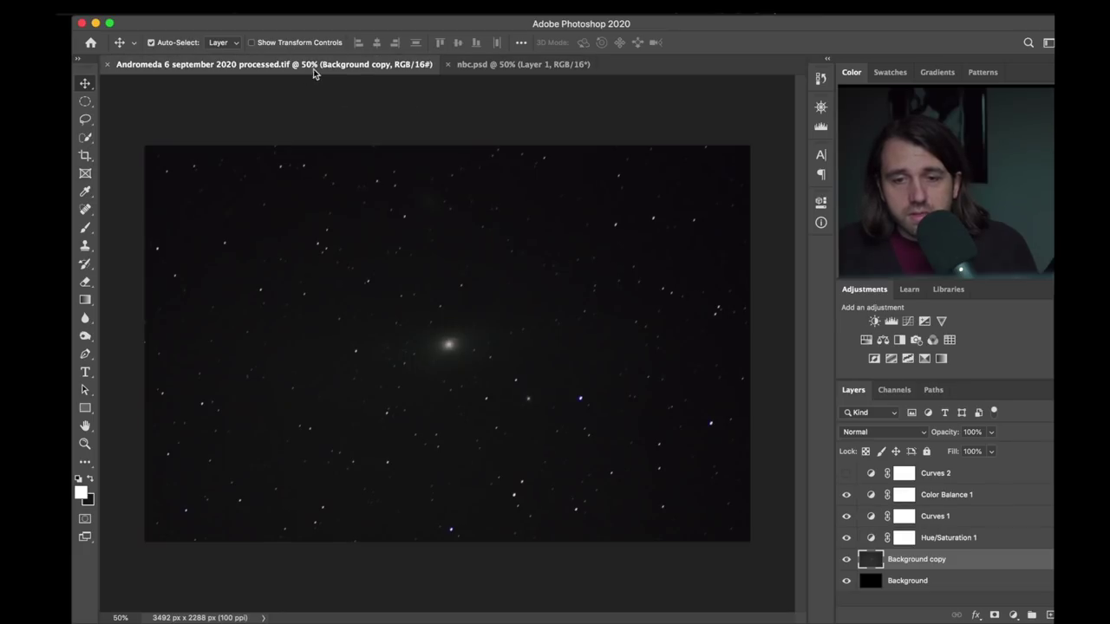
left_click(518, 64)
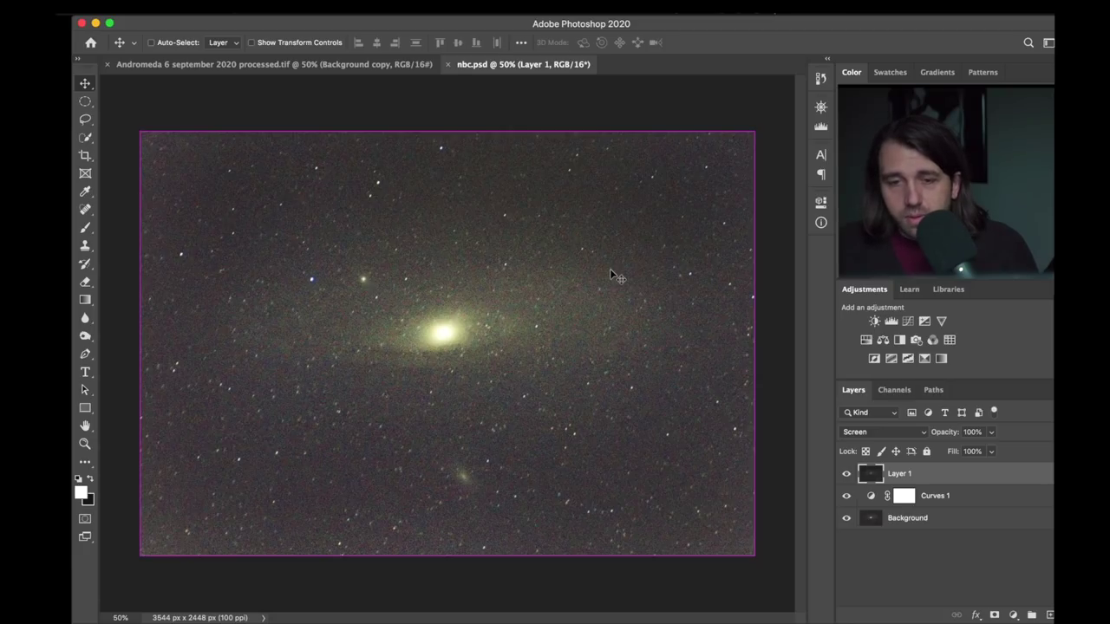
key("super+equal")
key("super+equal")
key("super+minus")
key("super+minus")
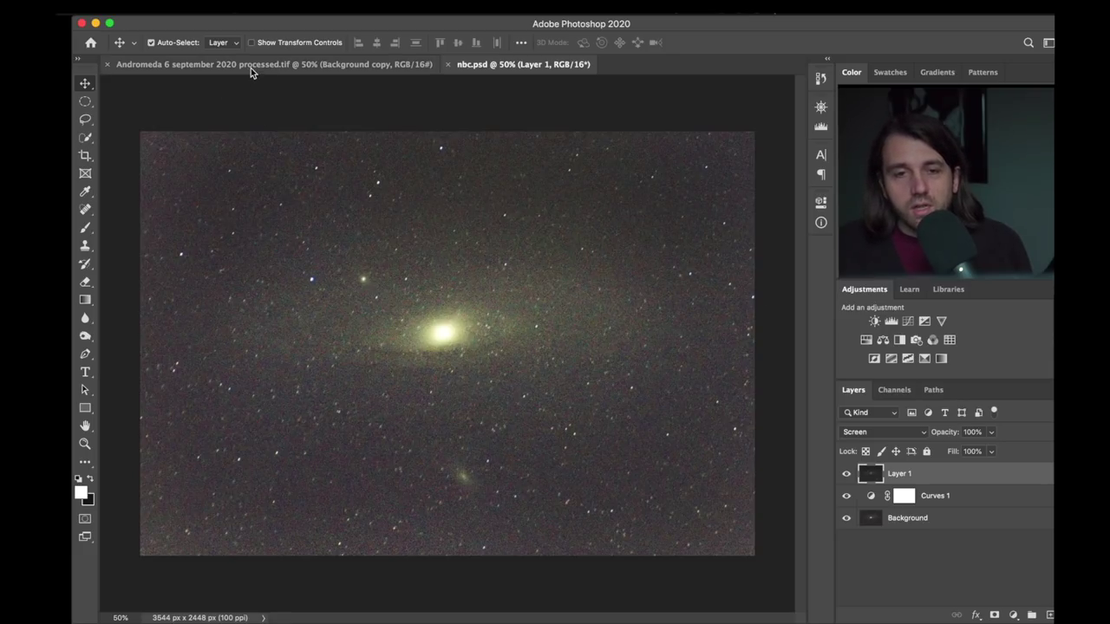
left_click(391, 66)
left_click(524, 64)
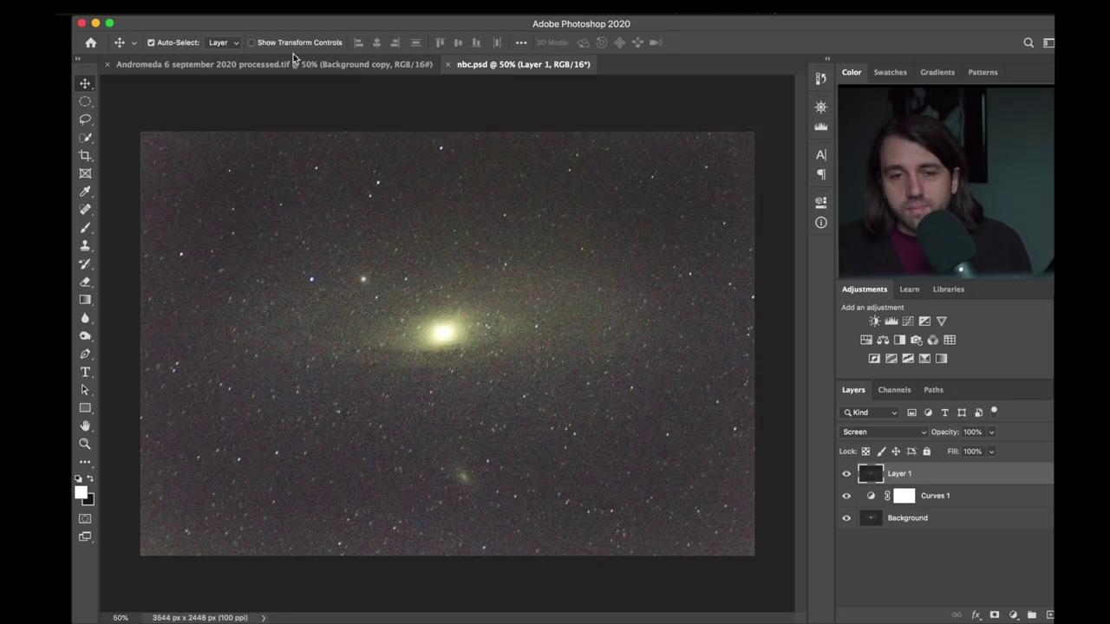
left_click(221, 69)
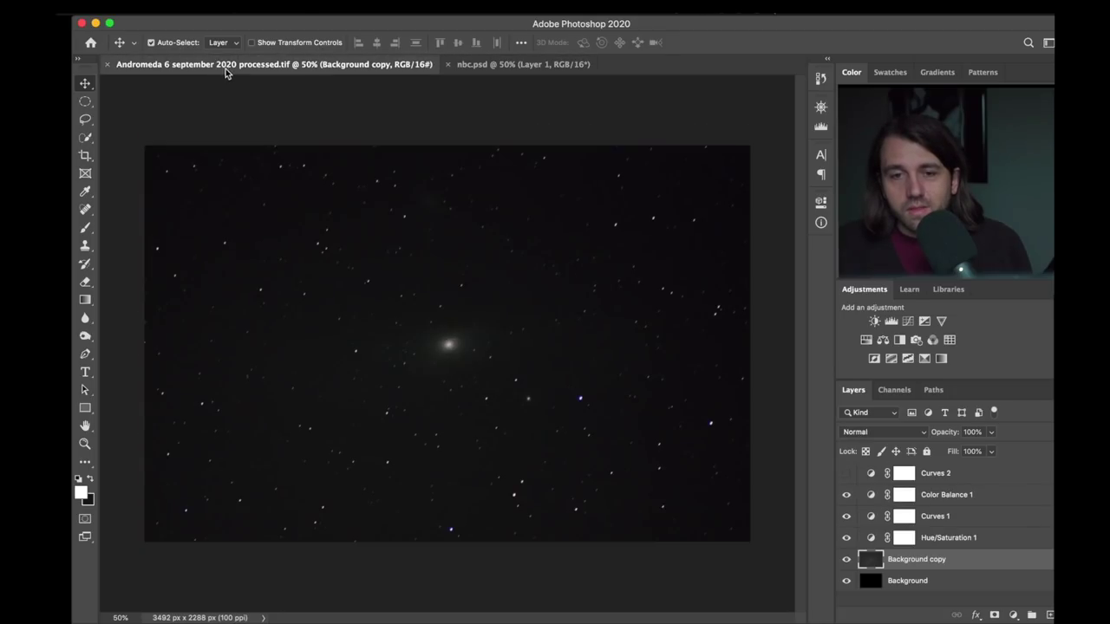
left_click(521, 63)
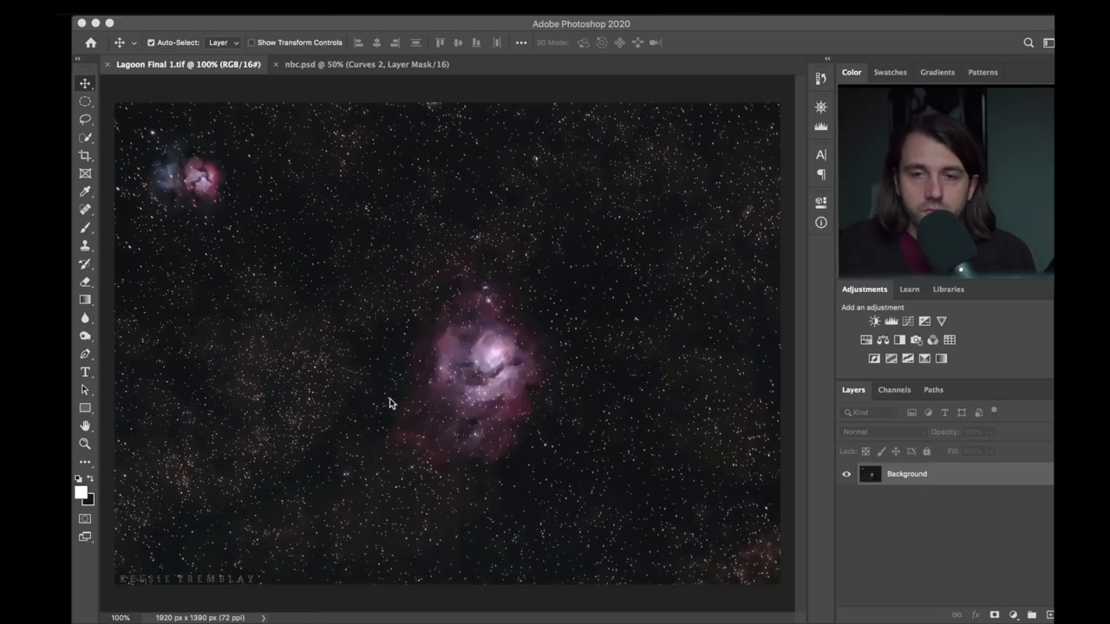
Examine the nebula core and surrounding stars in Lagoon Final 1.tif at 400%, and return to the 100% view.
left_click(508, 24)
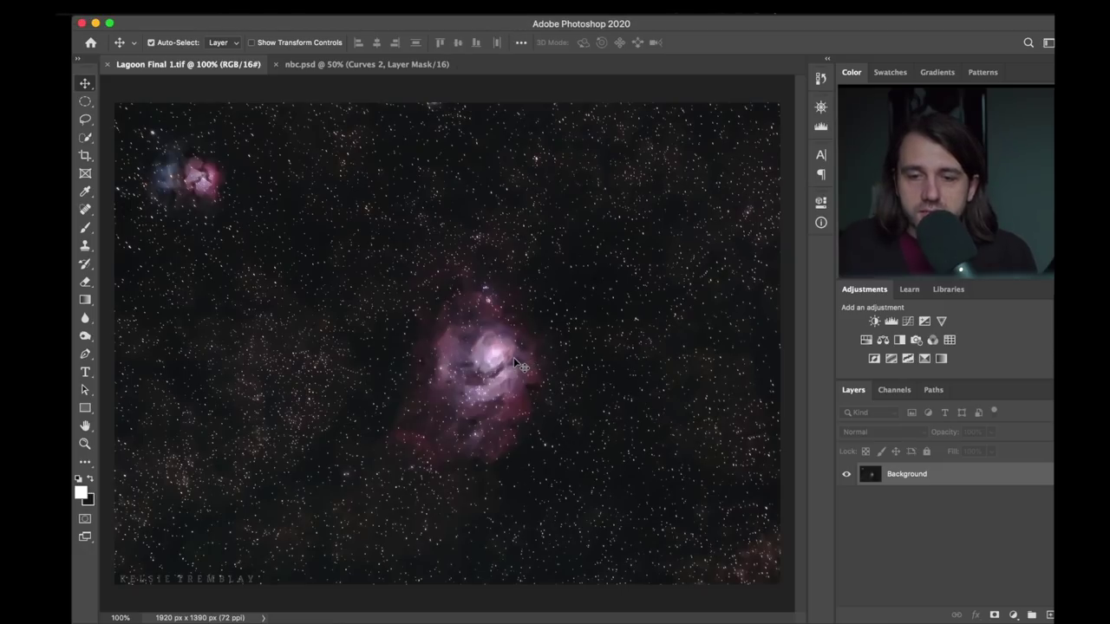
key("super+equal")
key("super+equal")
key("super+equal")
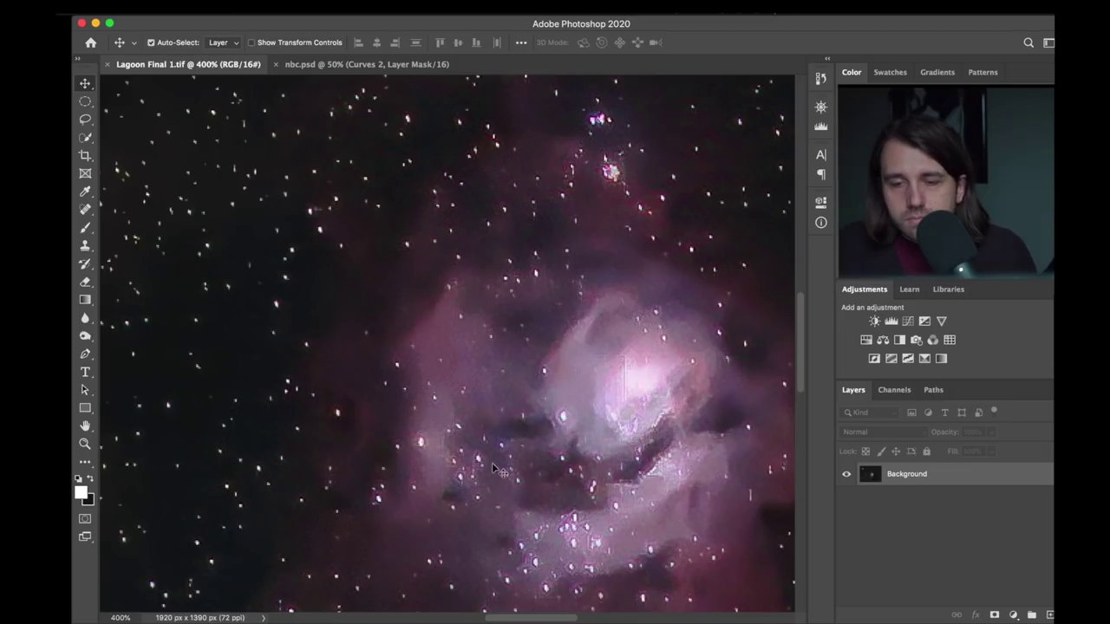
scroll(518, 554, "right", 5)
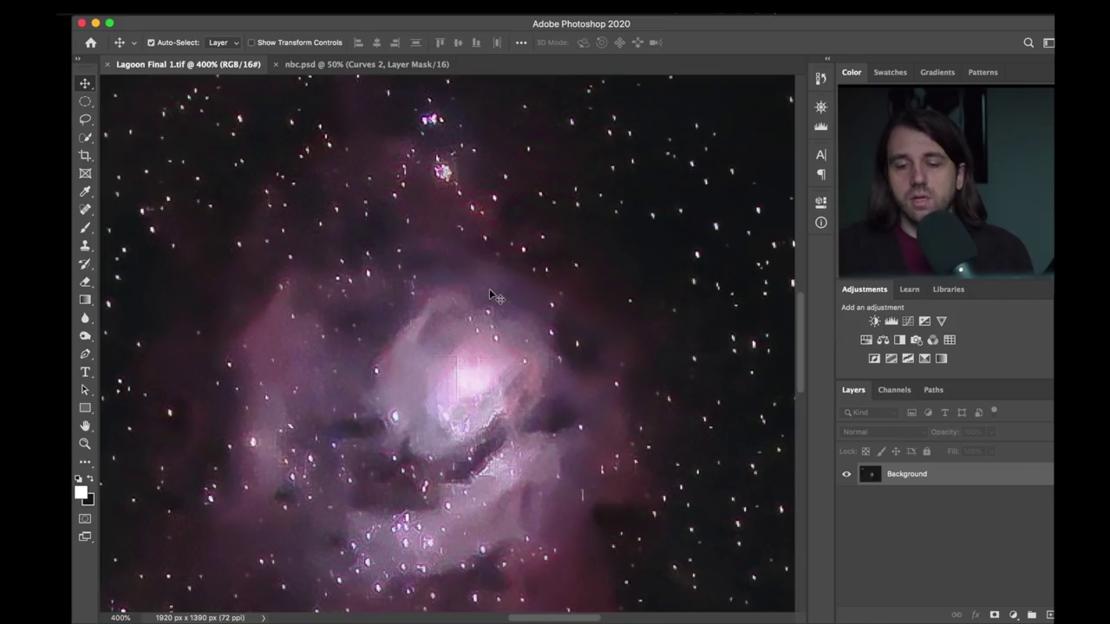
key("super+1")
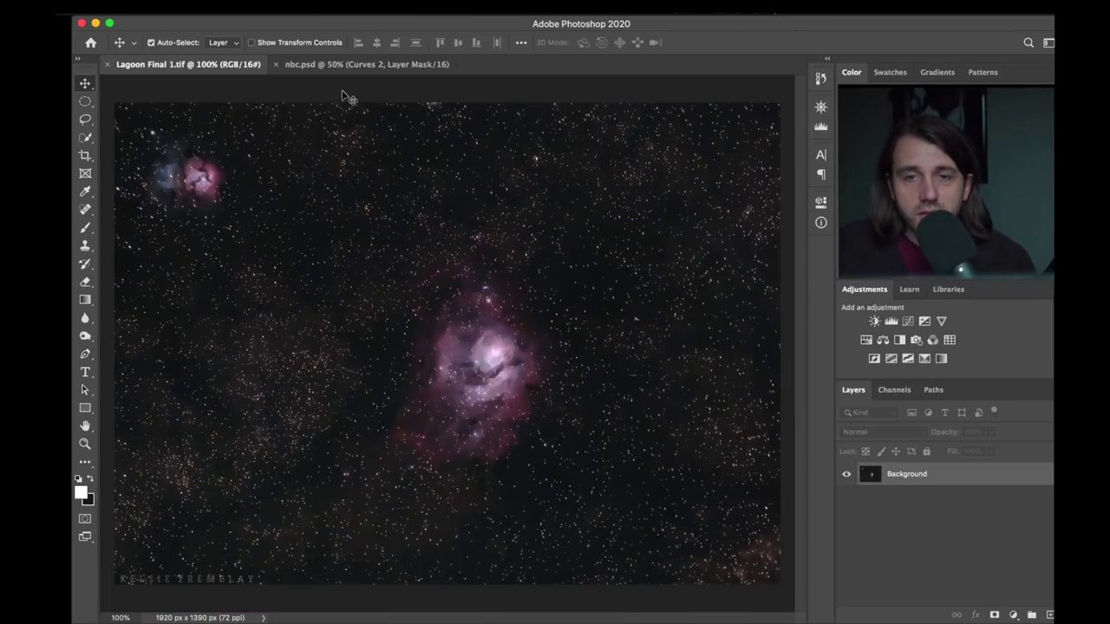
Compare Lagoon Final 1.tif with the nbc.psd version of the nebula, finishing on nbc.psd.
left_click(356, 66)
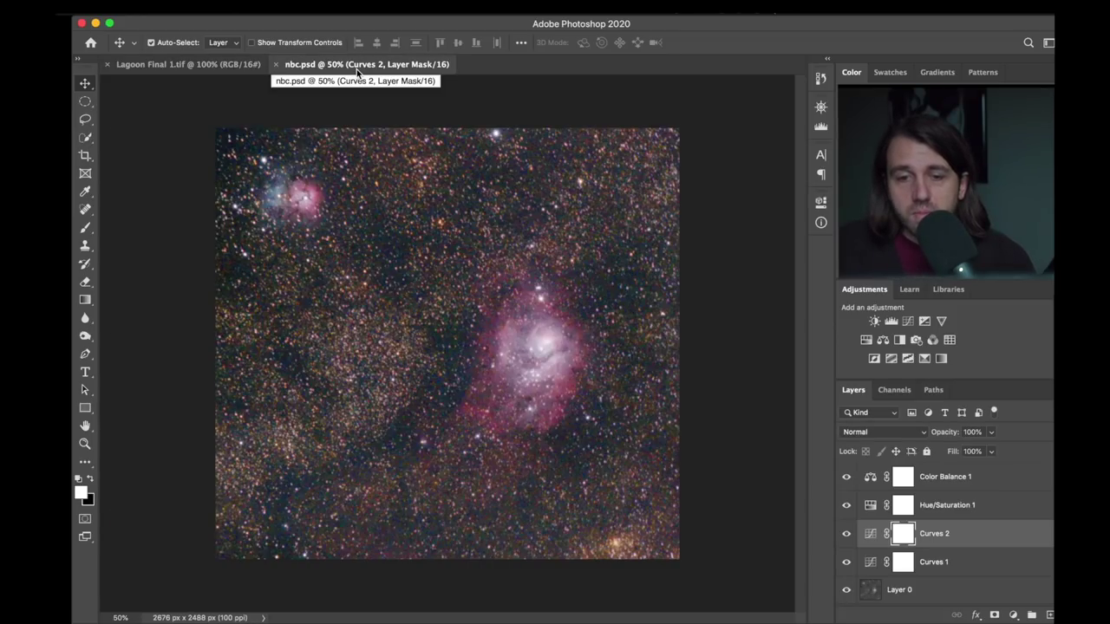
left_click(208, 64)
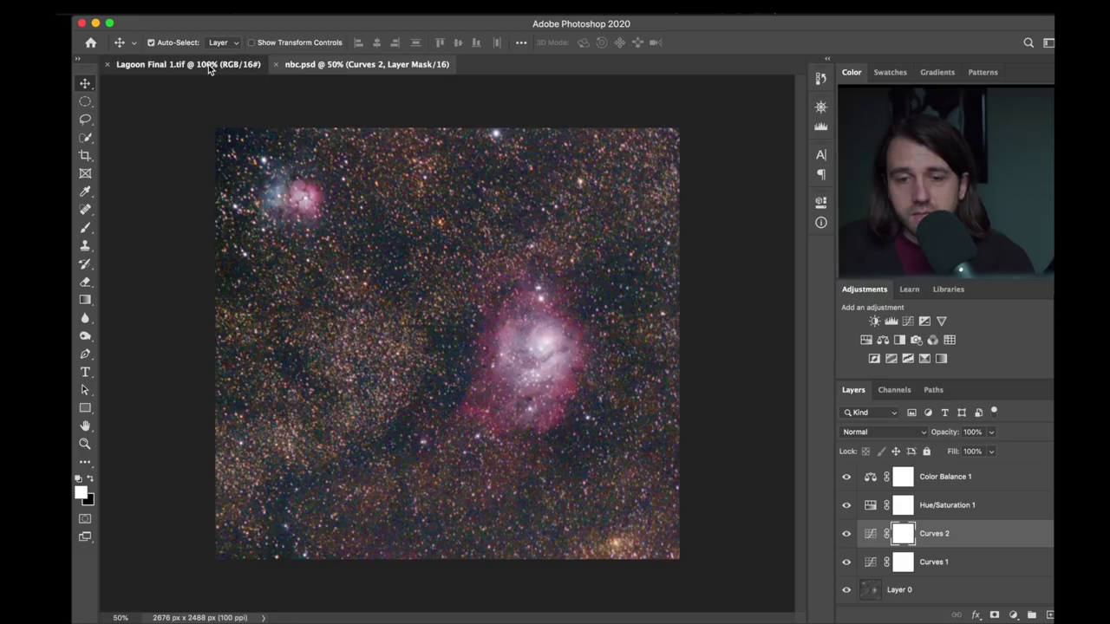
left_click(338, 65)
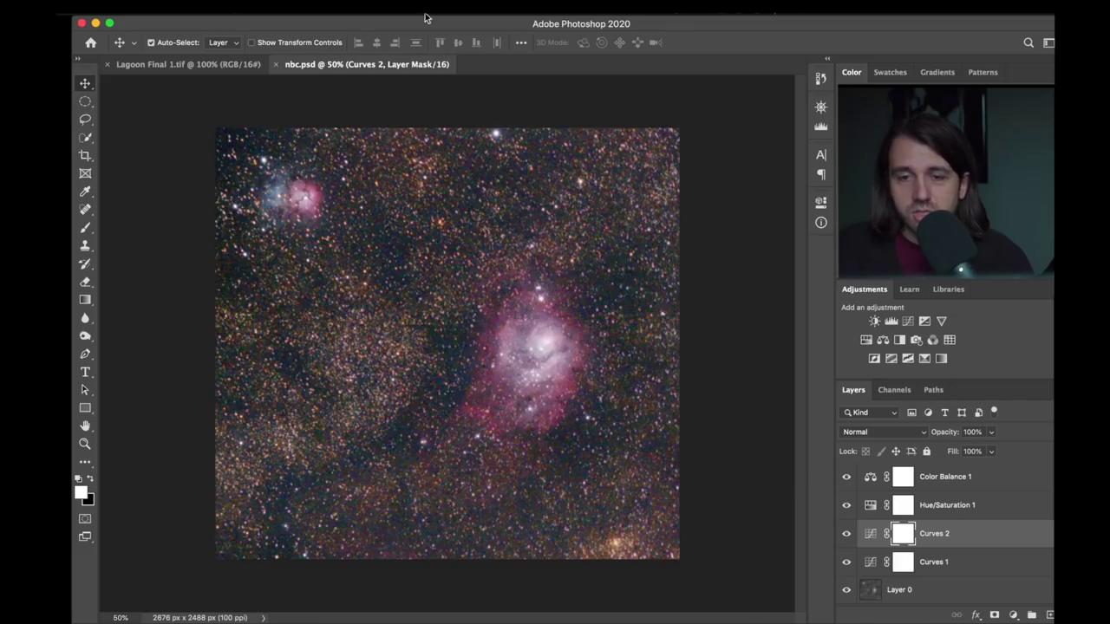
Show only Layer 0 in nbc.psd and turn the Curves, Hue/Saturation and Color Balance layers back on one by one.
left_click(847, 591, "alt")
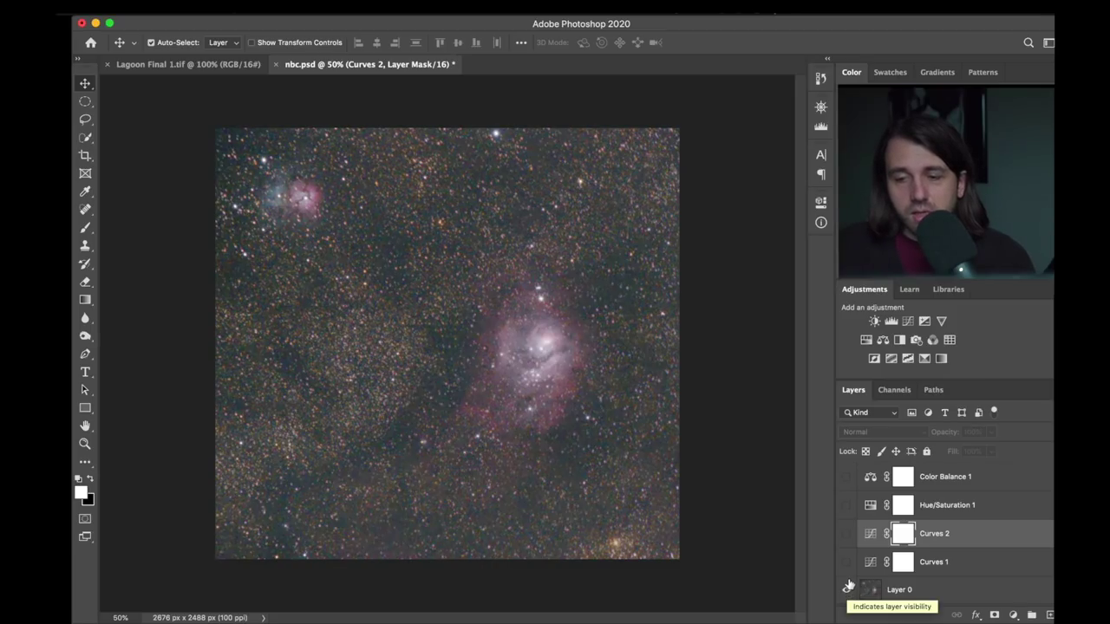
left_click(846, 562)
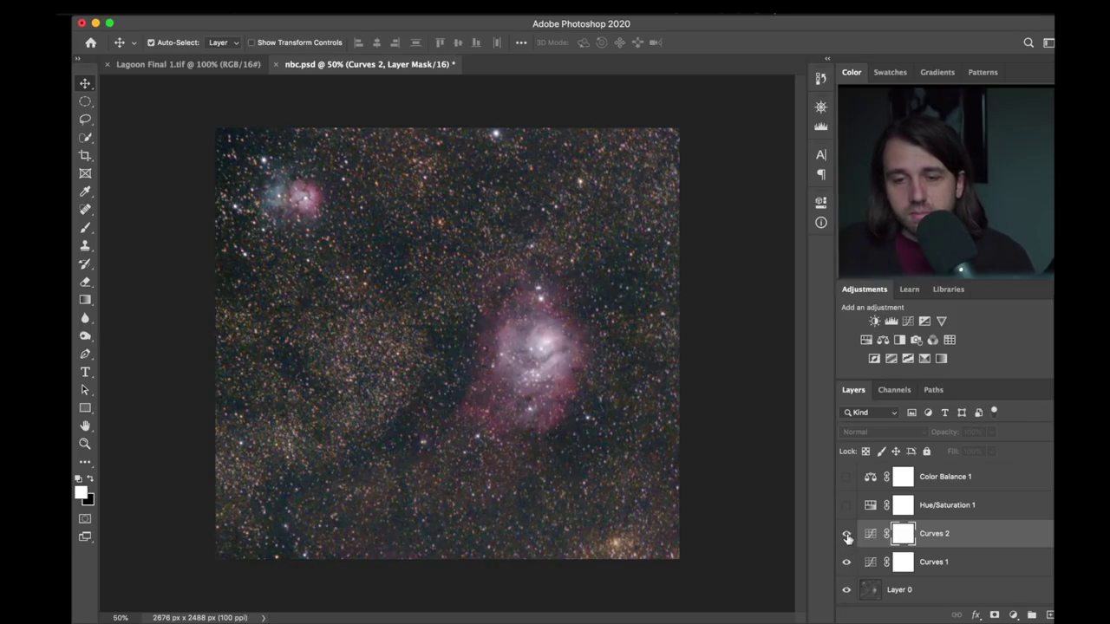
left_click(846, 533)
left_click(847, 505)
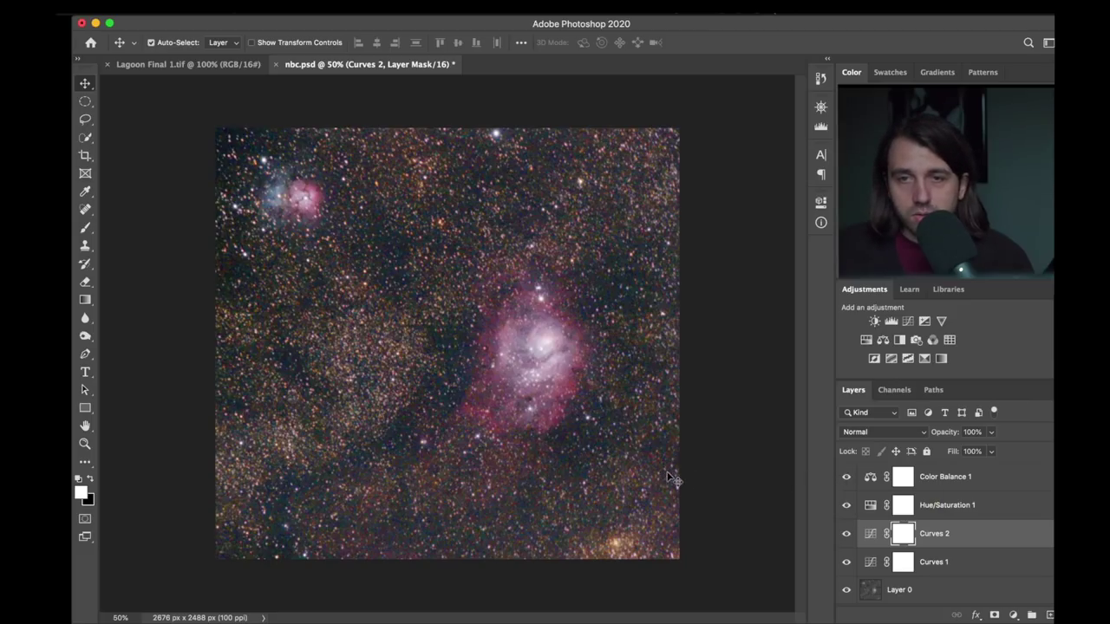
Alternate between Lagoon Final 1.tif and nbc.psd to compare star colour and nebula brightness with all adjustment layers on.
left_click(215, 64)
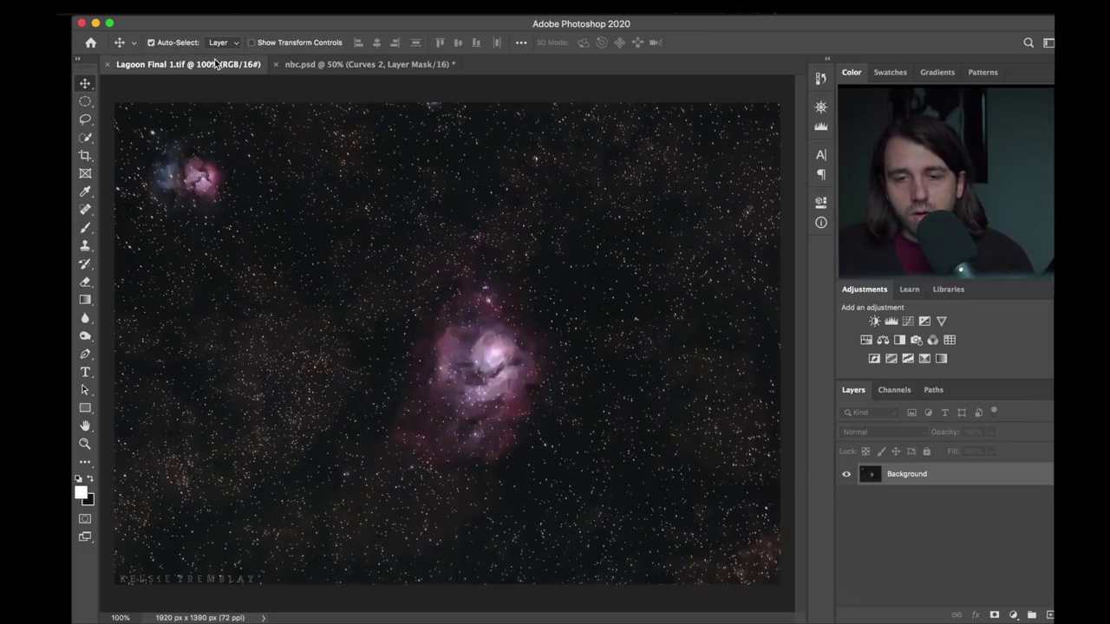
left_click(361, 65)
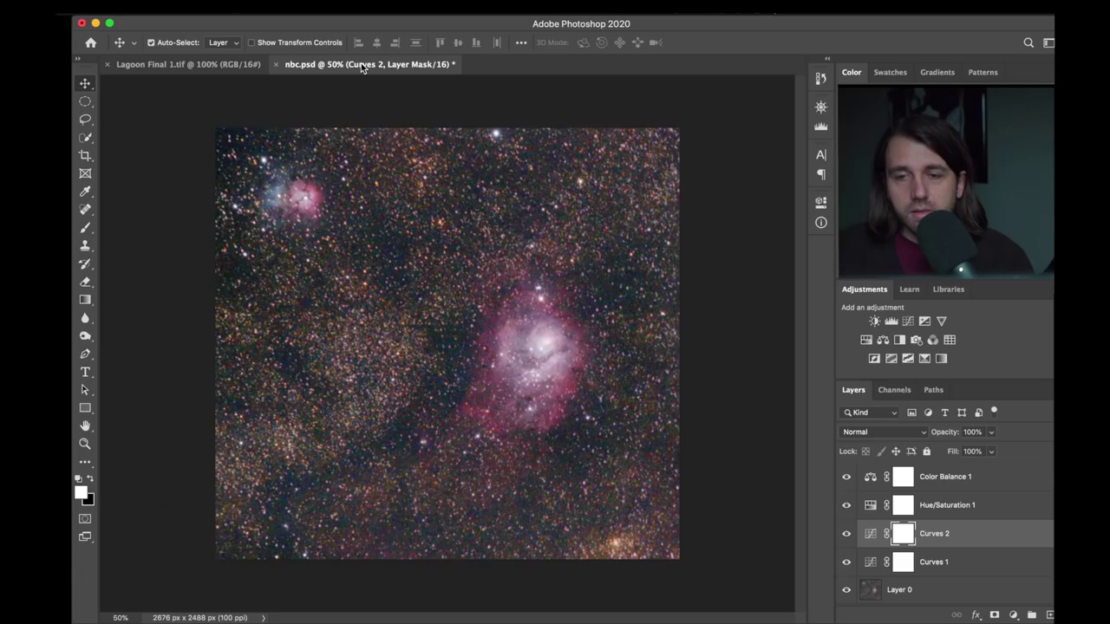
left_click(187, 67)
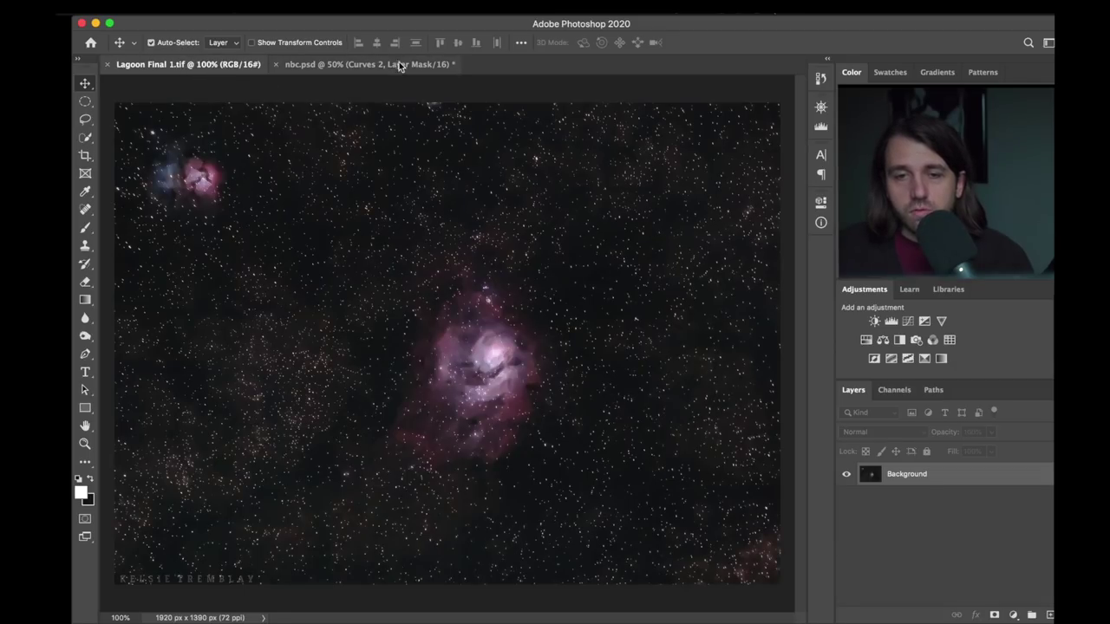
left_click(332, 66)
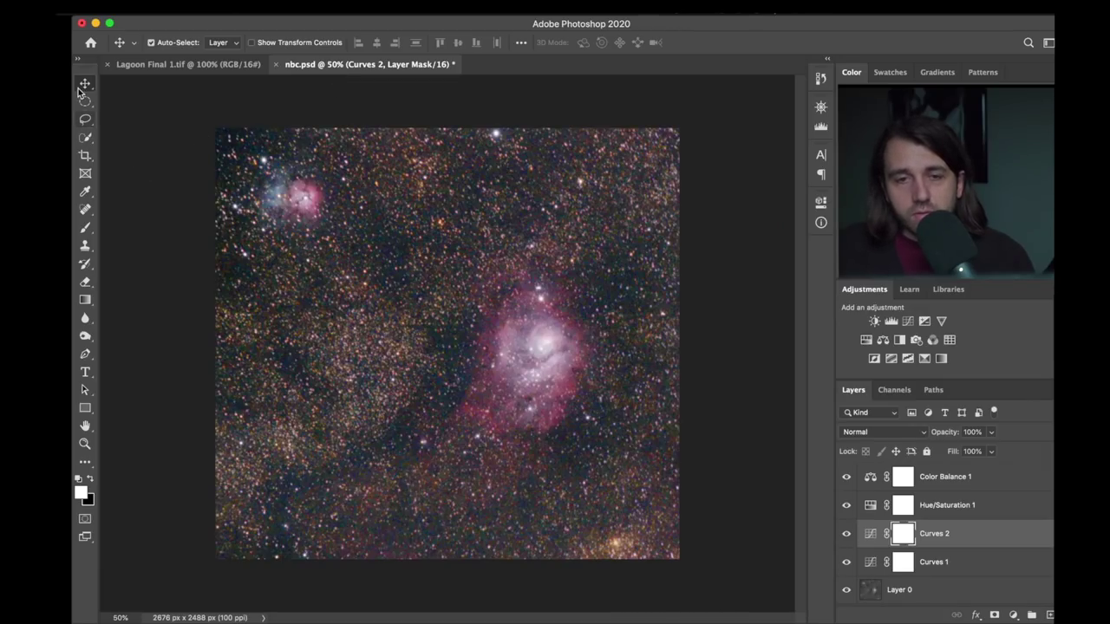
Rotate the nbc.psd canvas 90° clockwise.
left_click(234, 17)
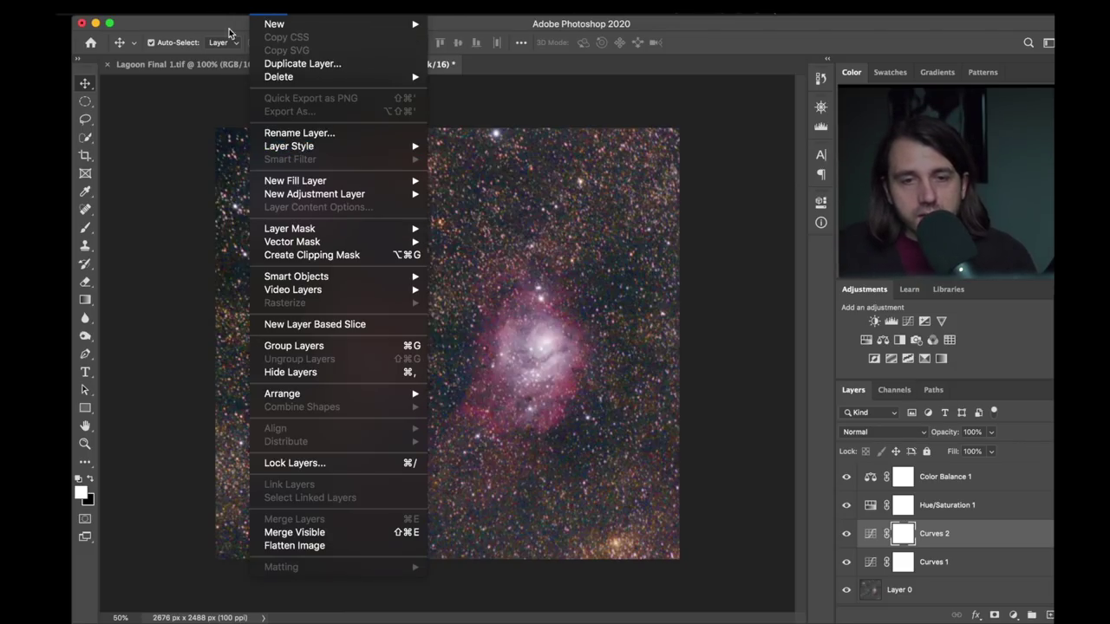
mouse_move(230, 17)
mouse_move(279, 143)
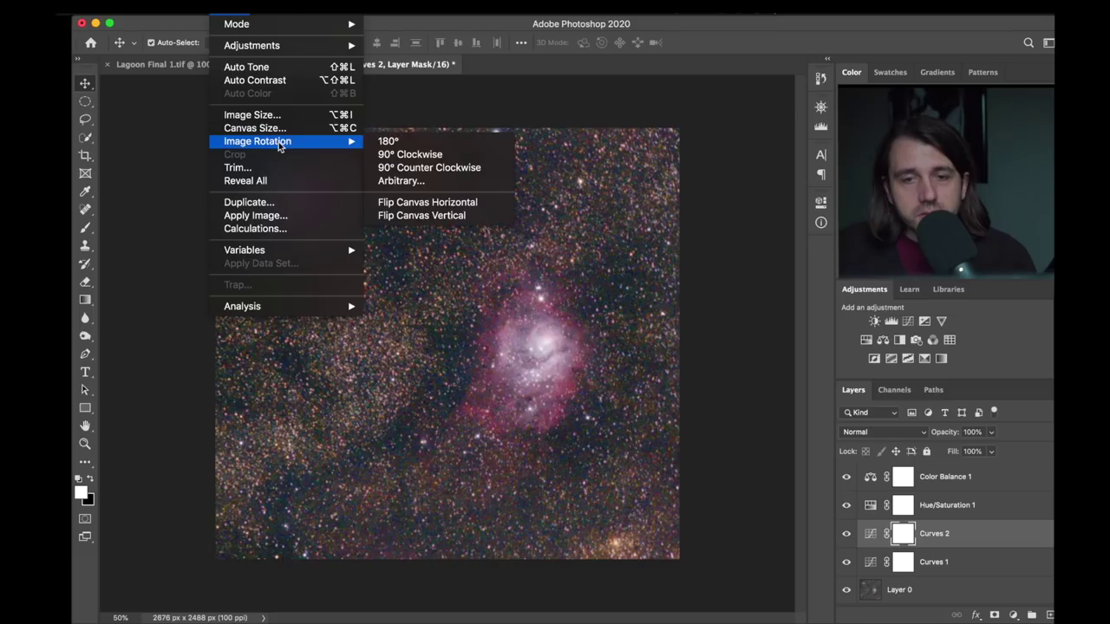
left_click(439, 156)
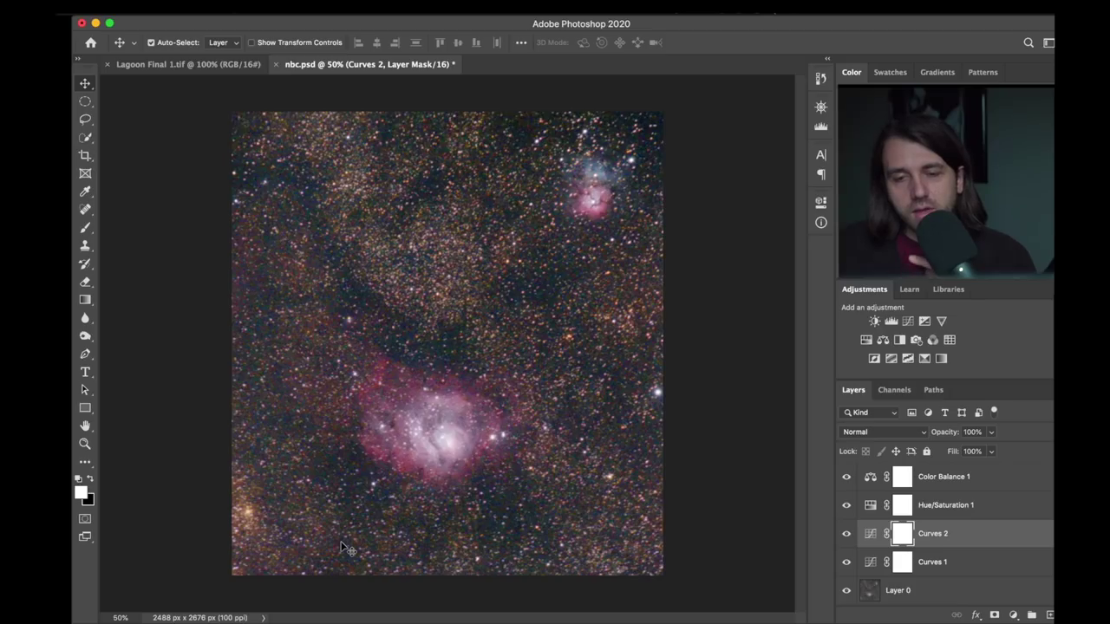
Compare the composition of the rotated nbc.psd with Lagoon Final 1.tif by alternating between the two documents.
left_click(210, 67)
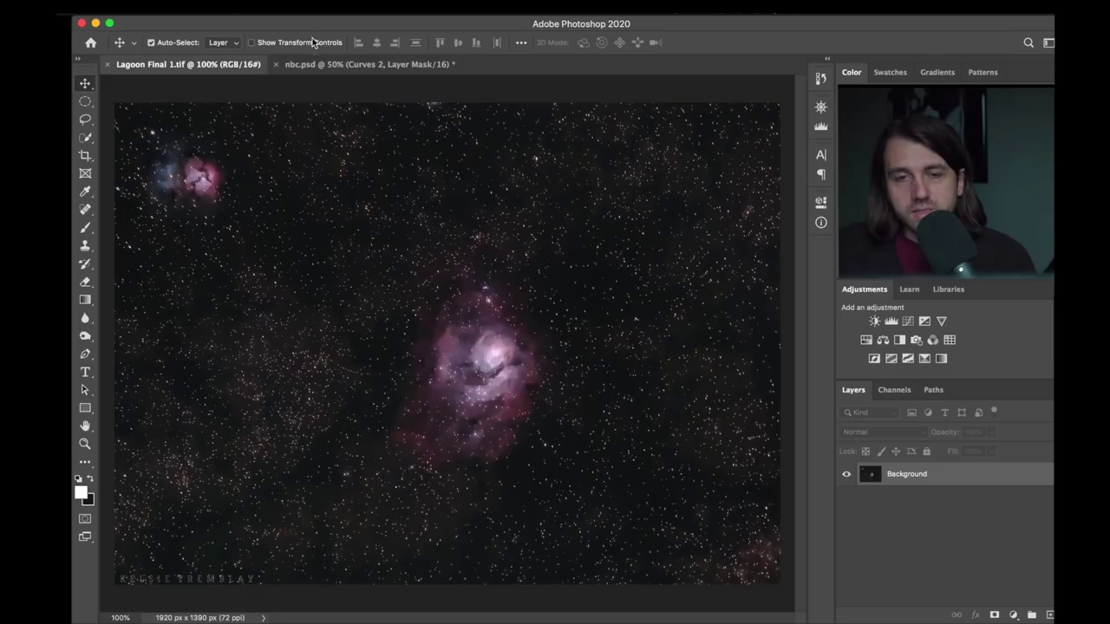
left_click(356, 64)
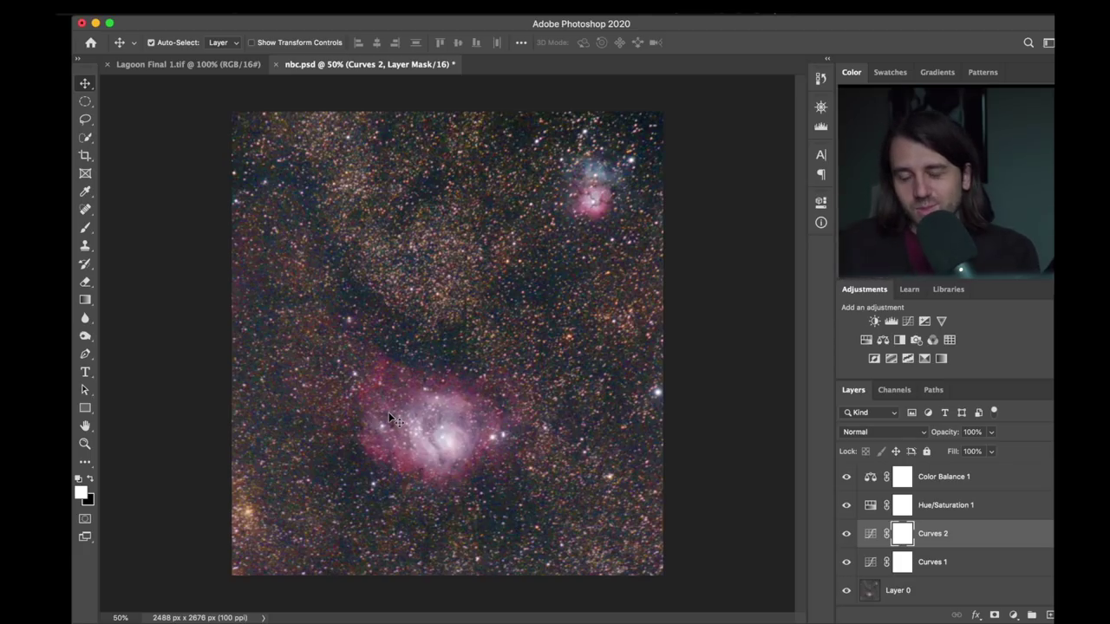
left_click(189, 65)
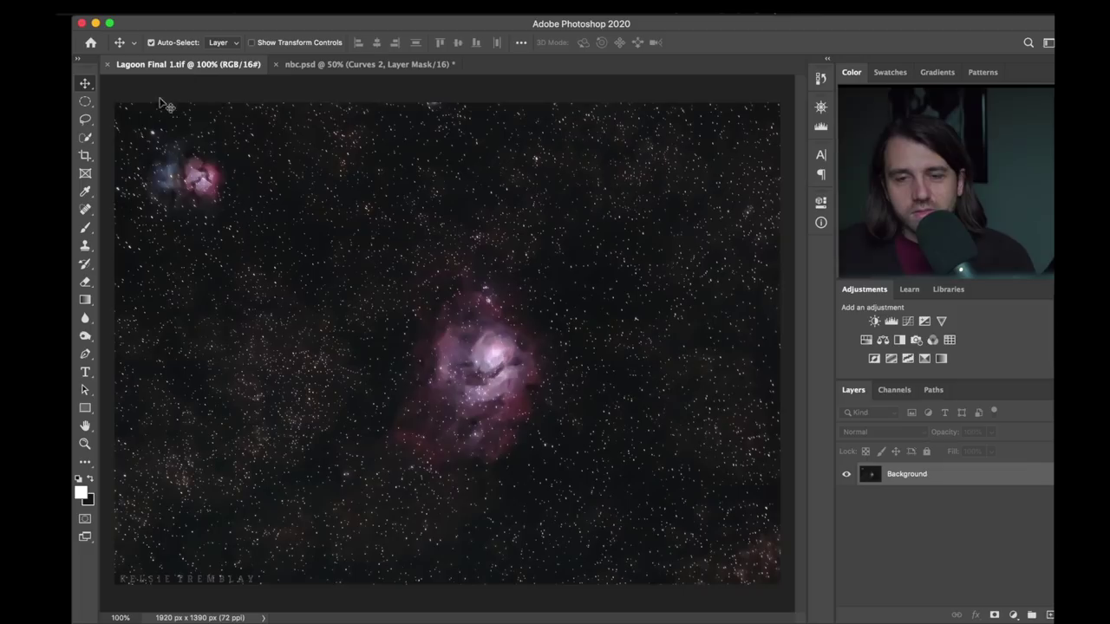
left_click(375, 69)
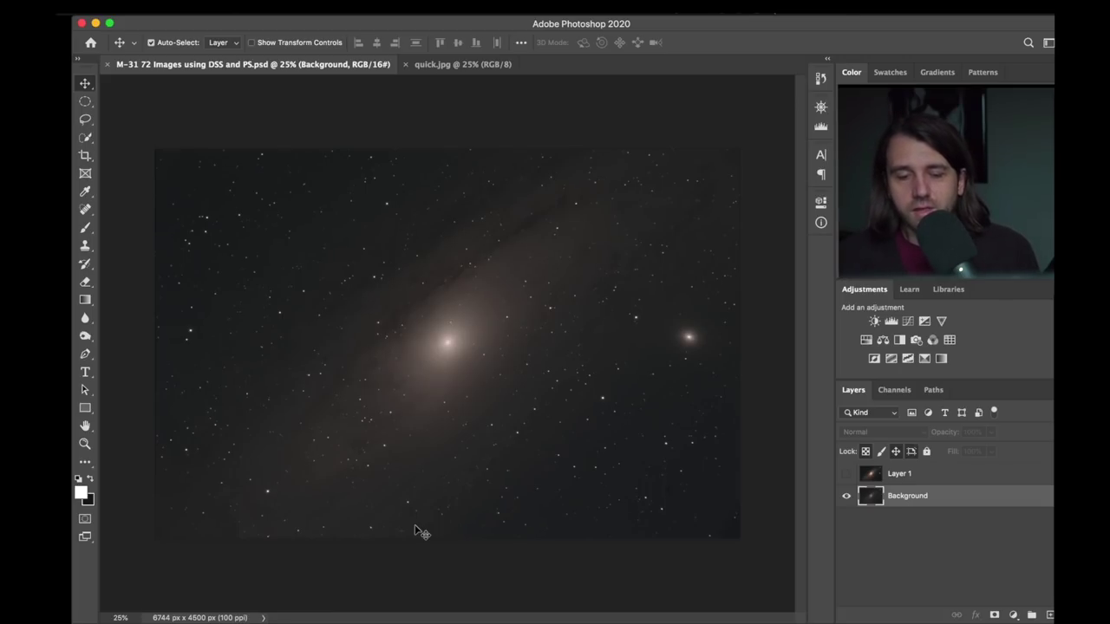
Examine the Andromeda core, surrounding dust lanes and stars of the M-31 PSD's Background layer at 100%, then return to the full image at 25%.
key("super+plus")
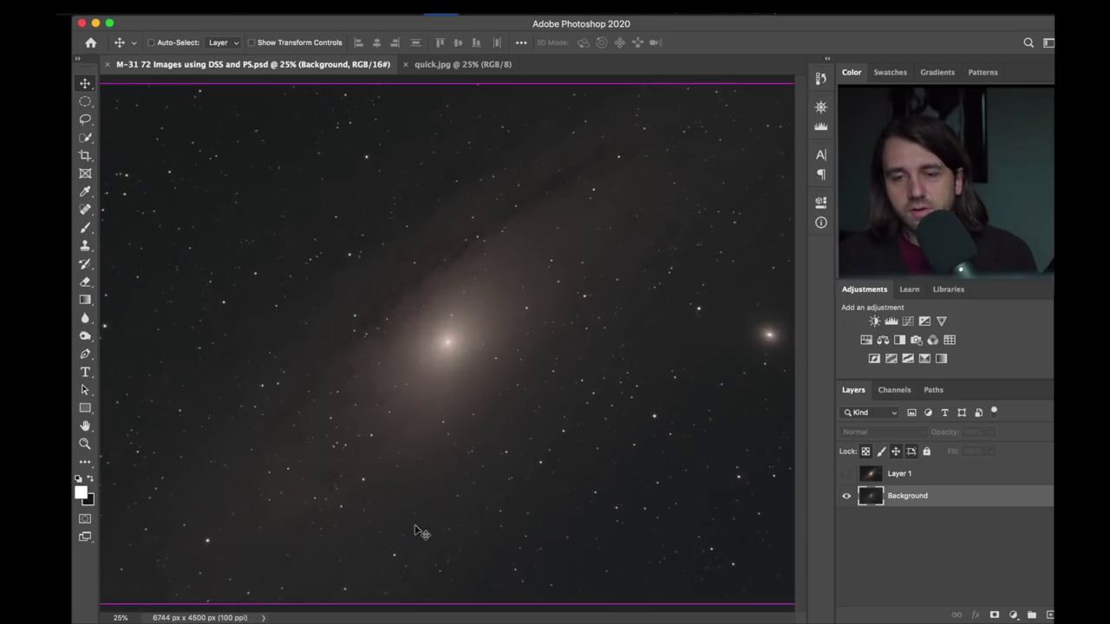
key("super+plus")
key("super+plus")
key("super+plus")
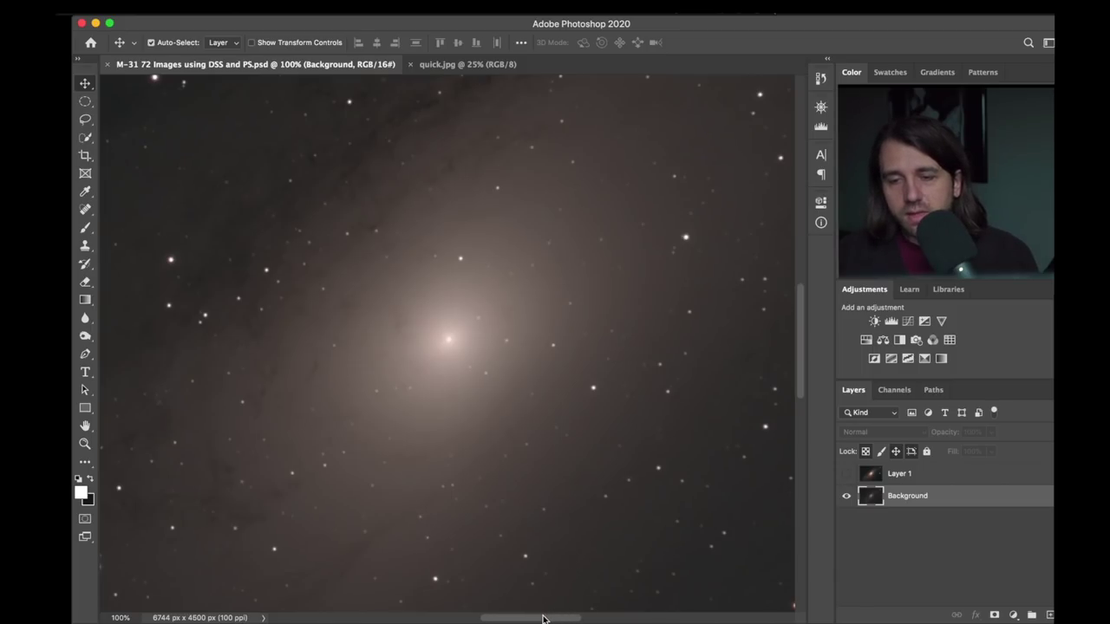
left_click_drag(545, 616, 523, 623)
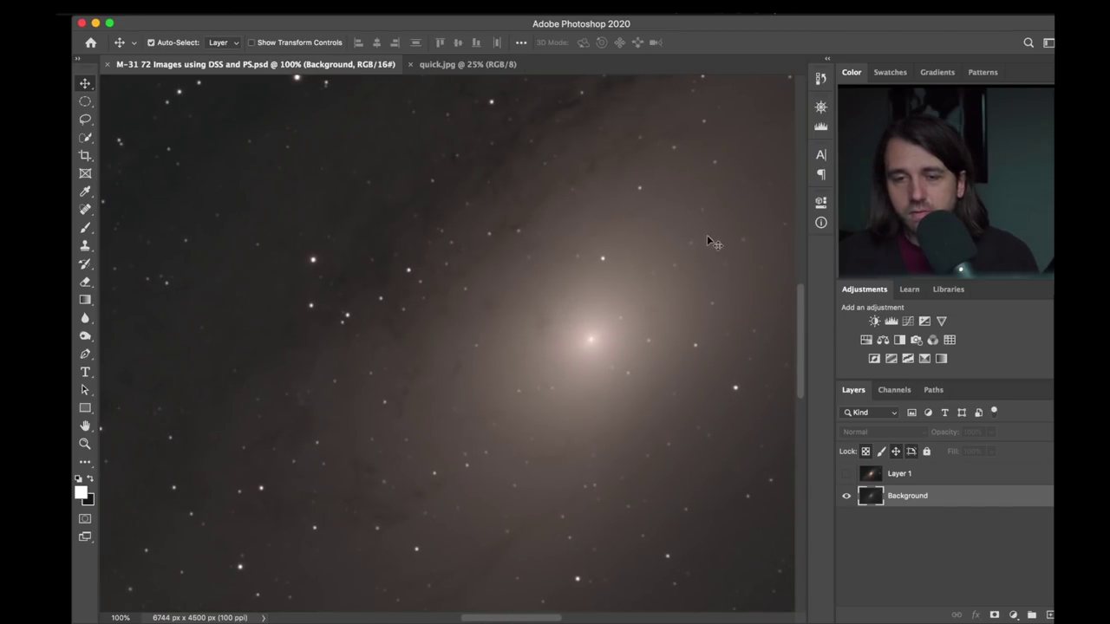
key("super")
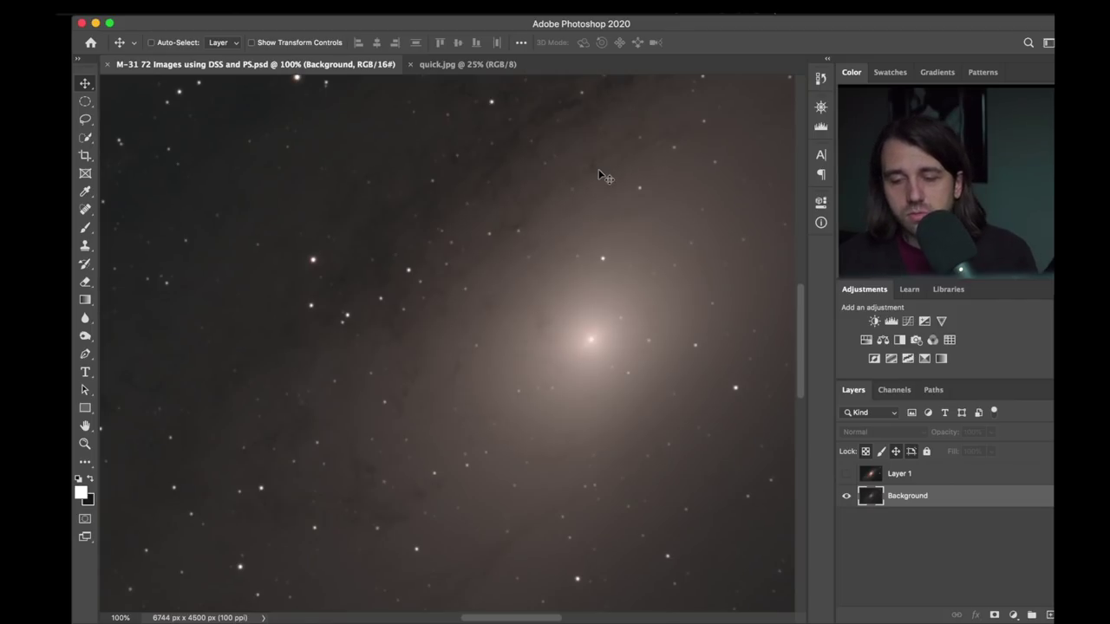
key("super+minus")
key("super+minus")
key("super+minus")
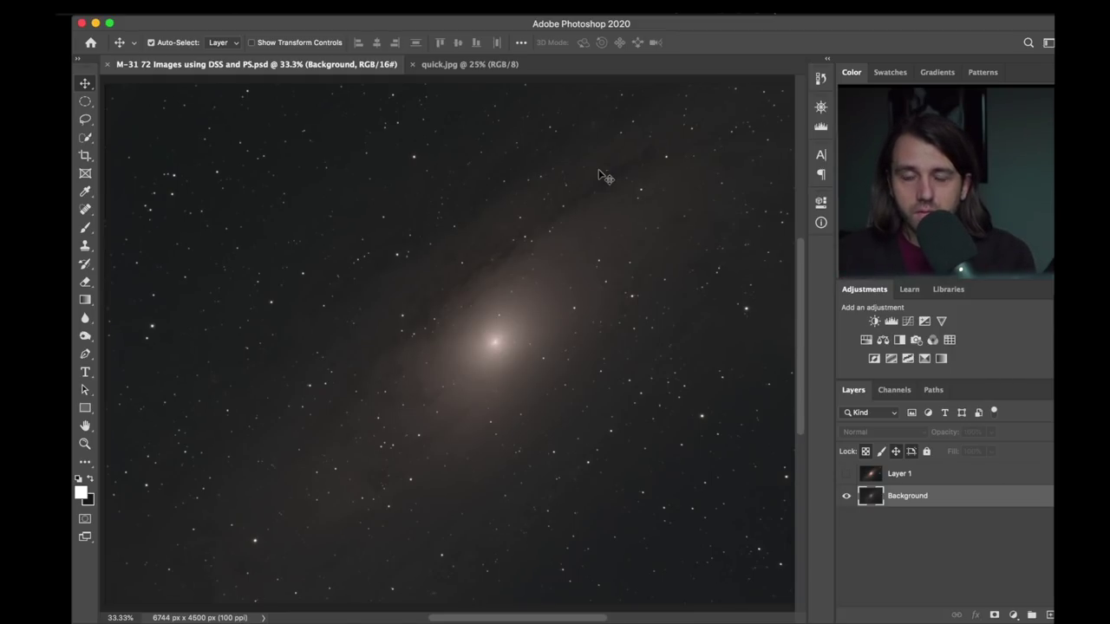
key("super+minus")
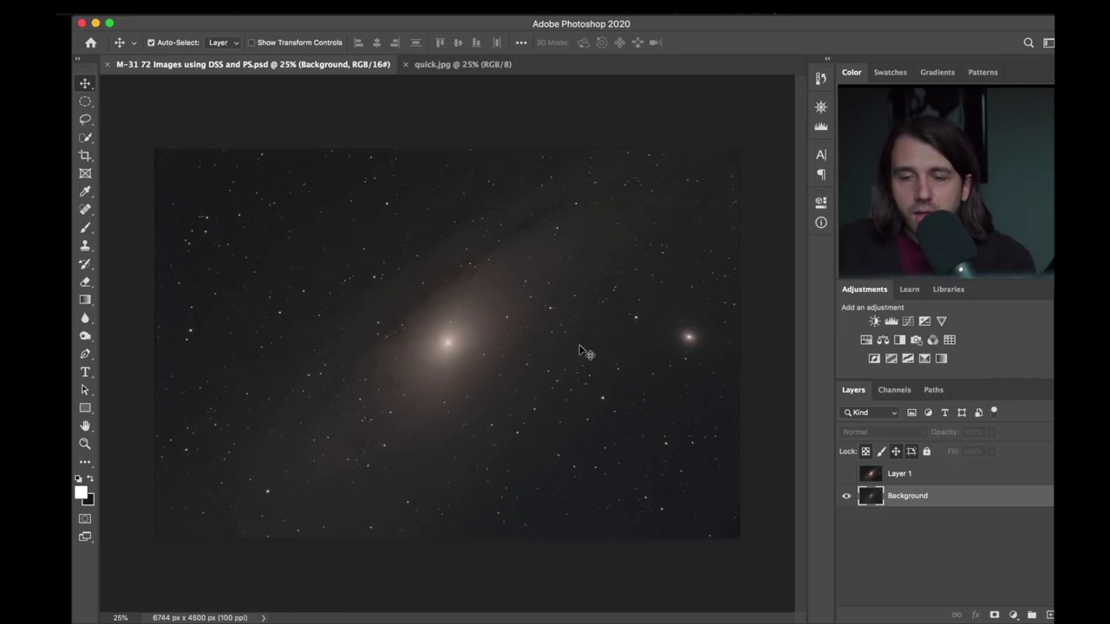
Compare the edited Layer 1 with the Background layer by toggling Layer 1's visibility repeatedly, leaving Layer 1 hidden.
left_click(847, 473)
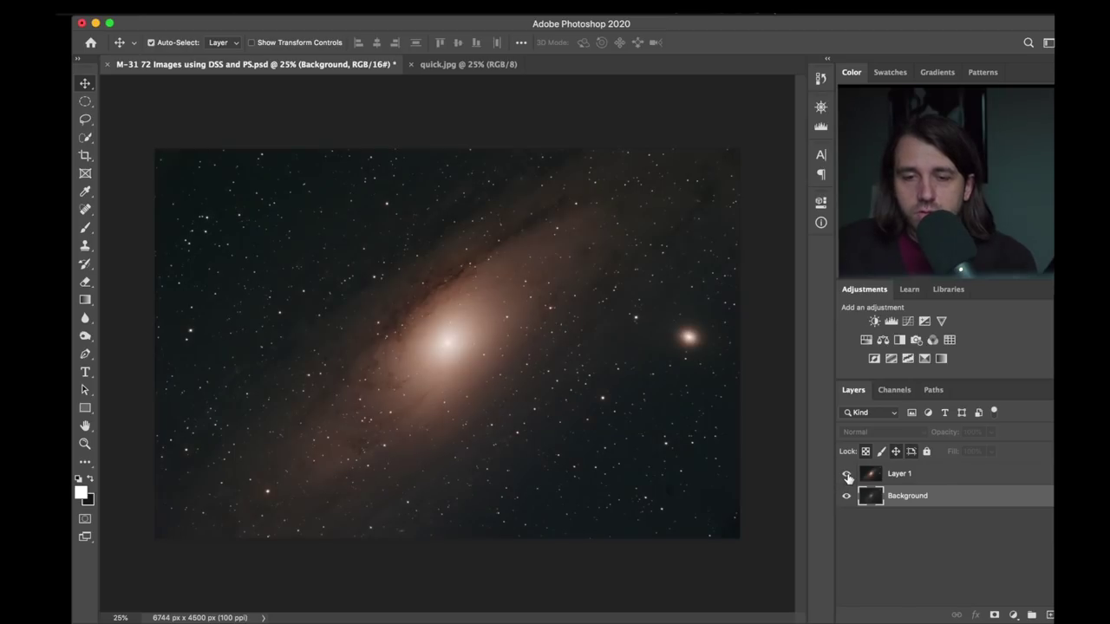
left_click(847, 474)
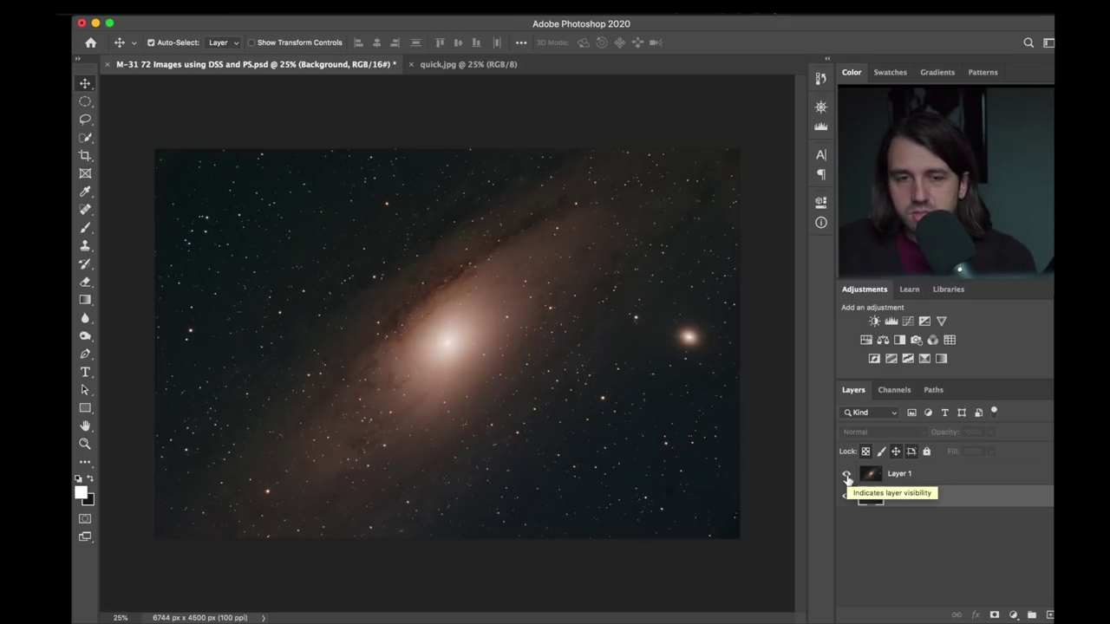
left_click(847, 475)
left_click(847, 475)
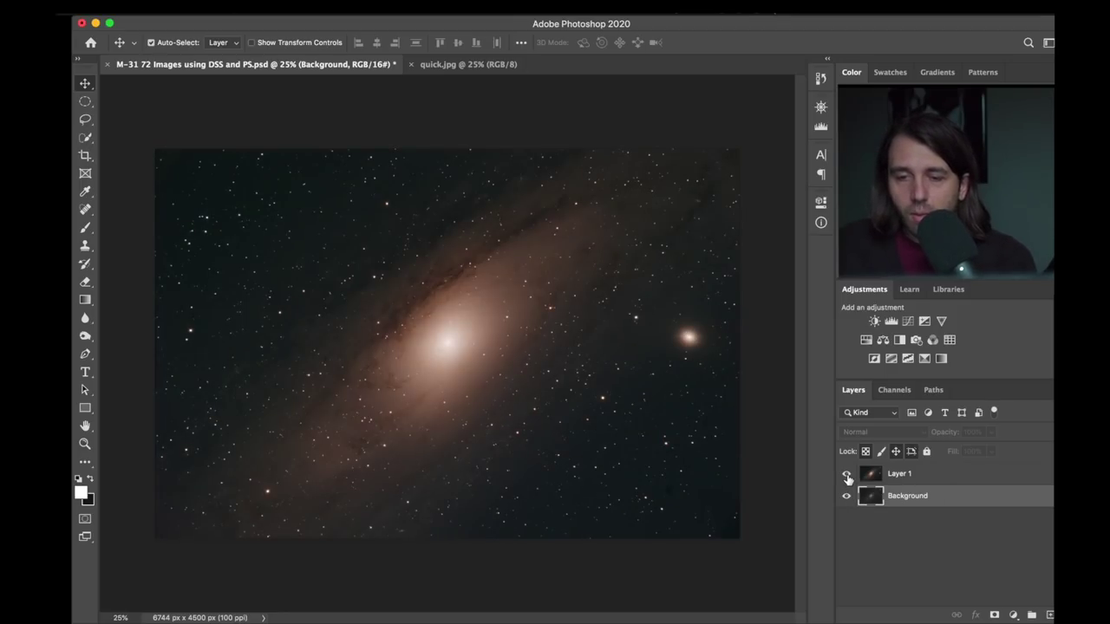
left_click(847, 475)
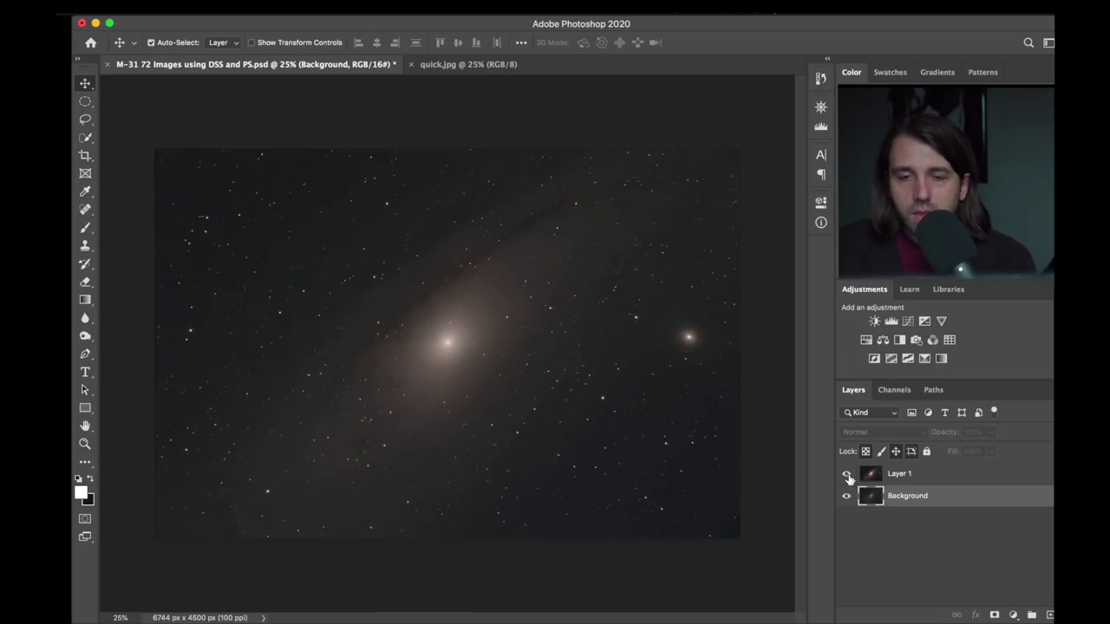
left_click(847, 475)
left_click(847, 475)
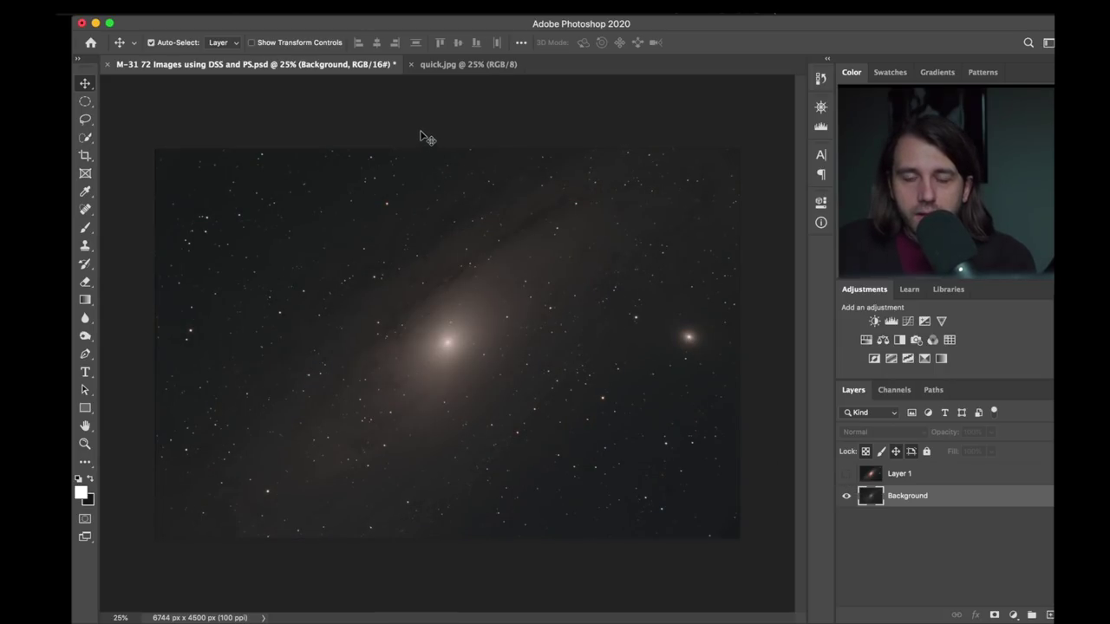
Compare the full galaxy in quick.jpg with the M-31 PSD's Background layer by alternating between the two documents.
left_click(447, 65)
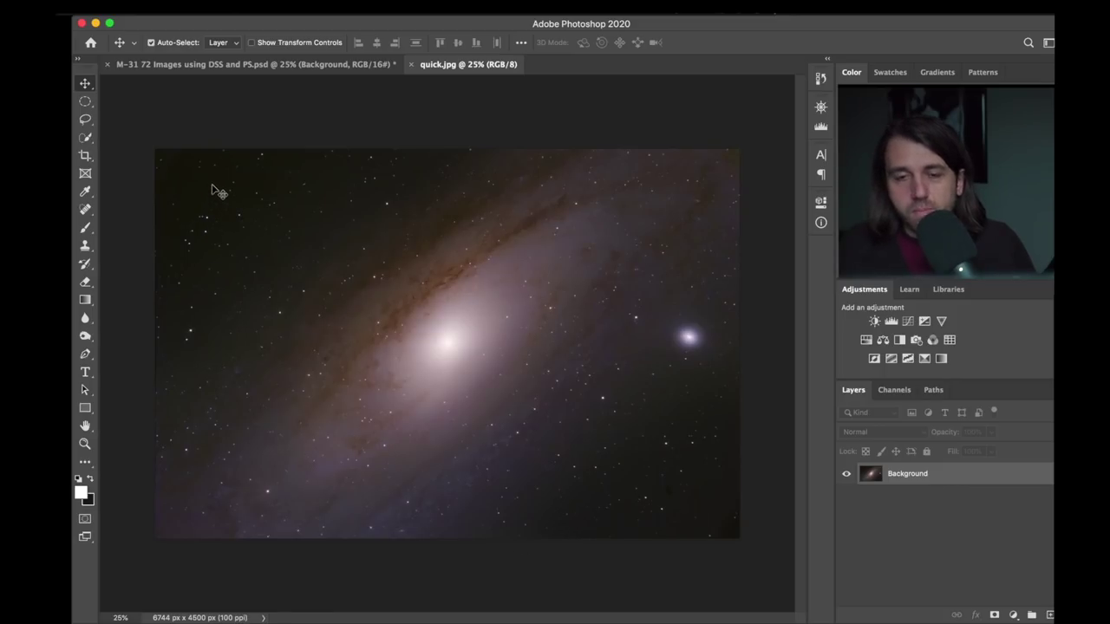
left_click(263, 67)
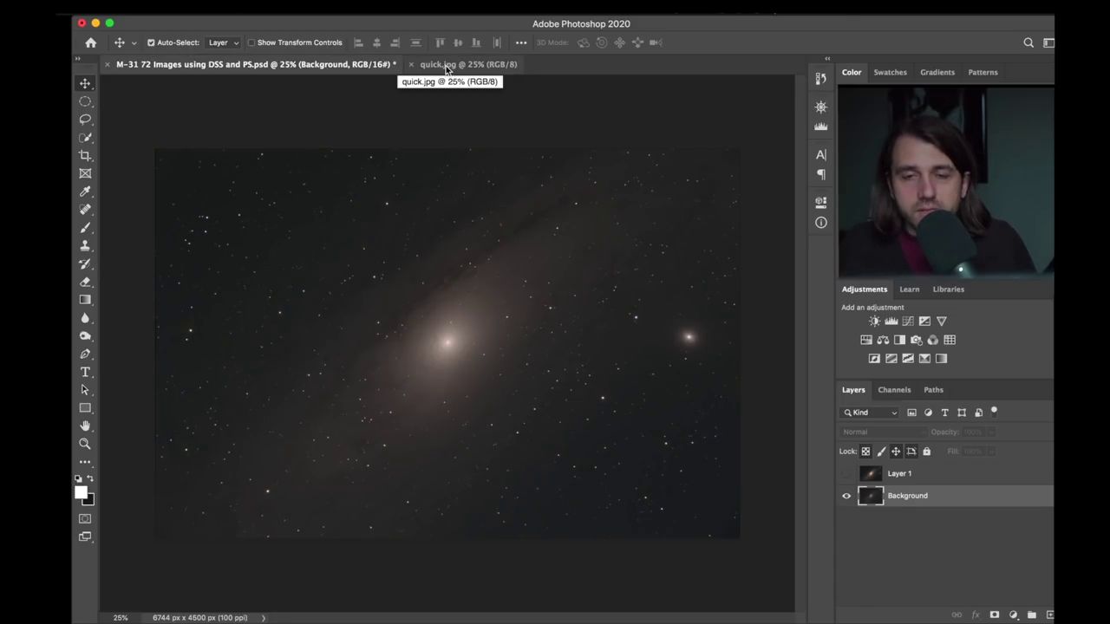
left_click(447, 67)
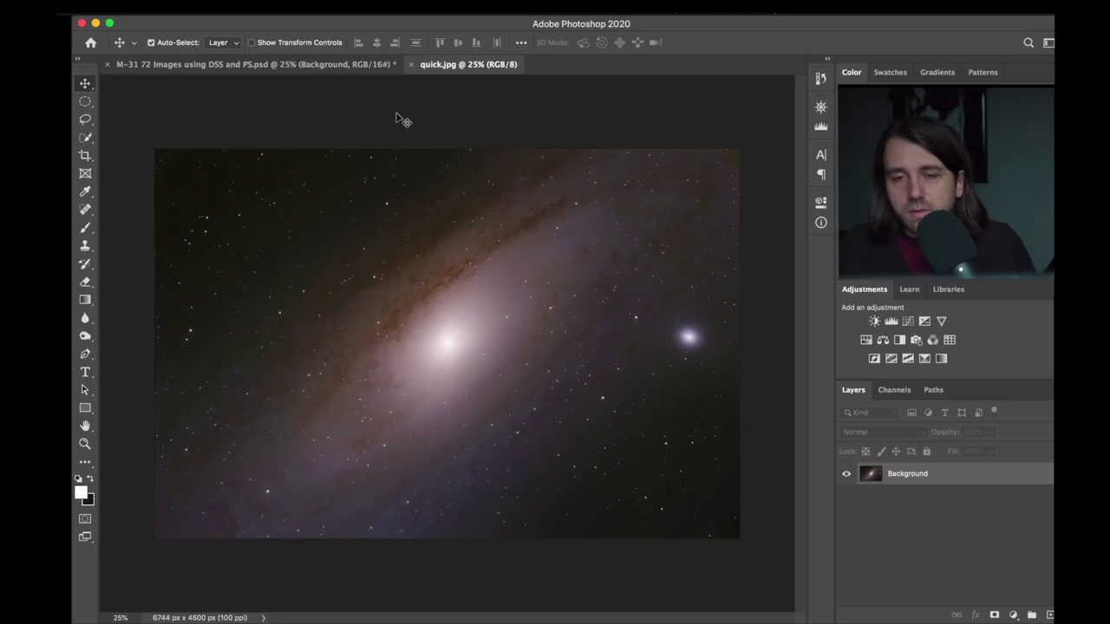
Inspect the galaxy core up close in both documents, at 100% in quick.jpg and 200% in the M-31 PSD.
key("super+equal")
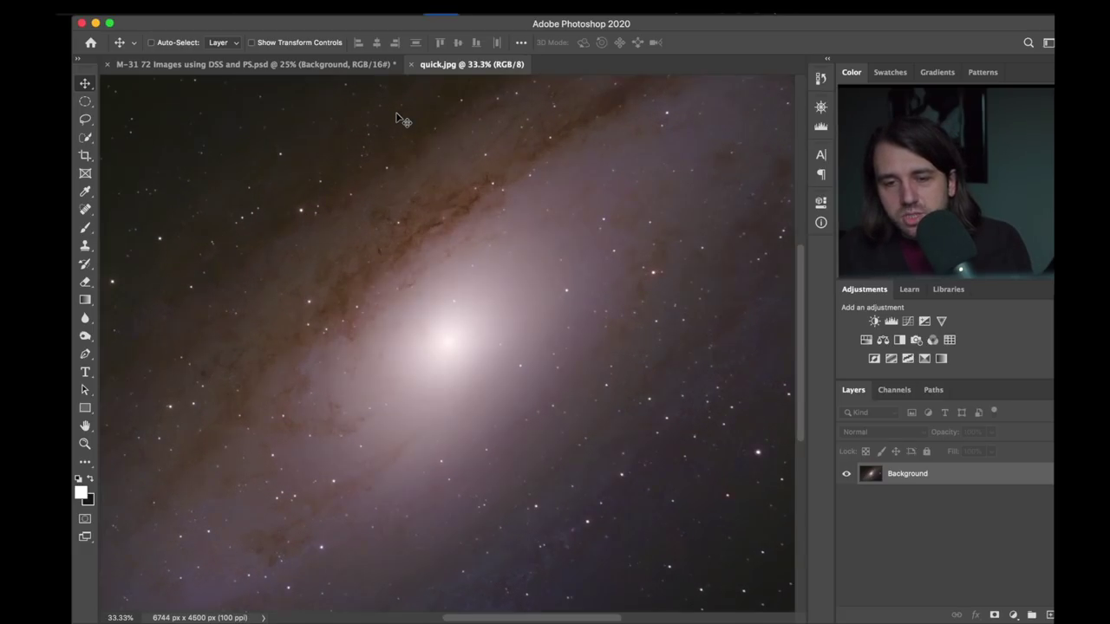
key("super+equal")
key("super+equal")
key("super+equal")
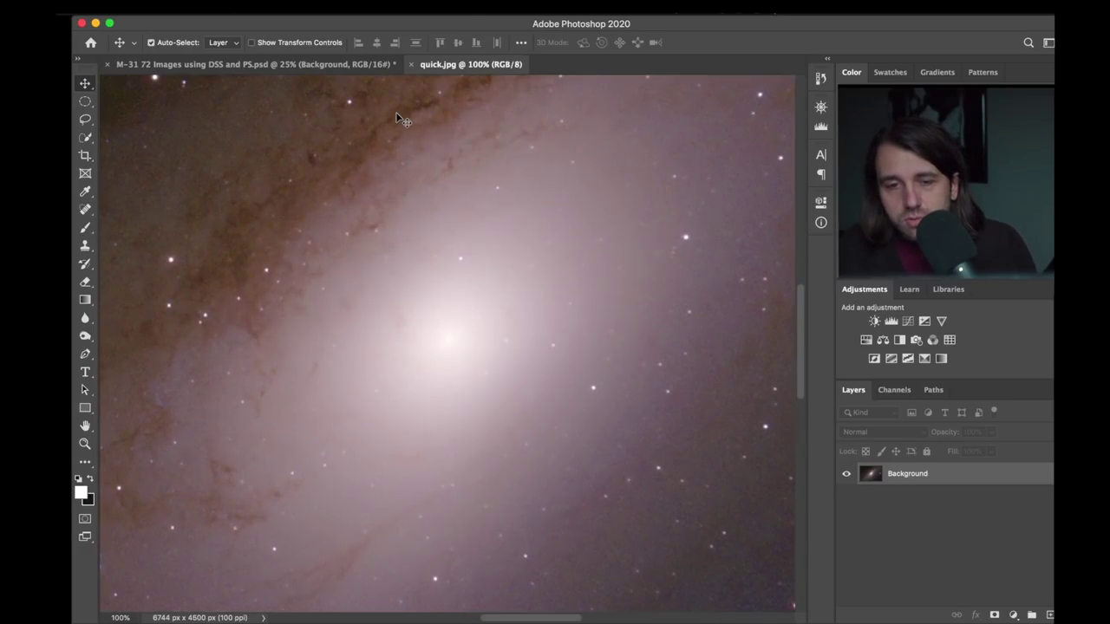
left_click(286, 66)
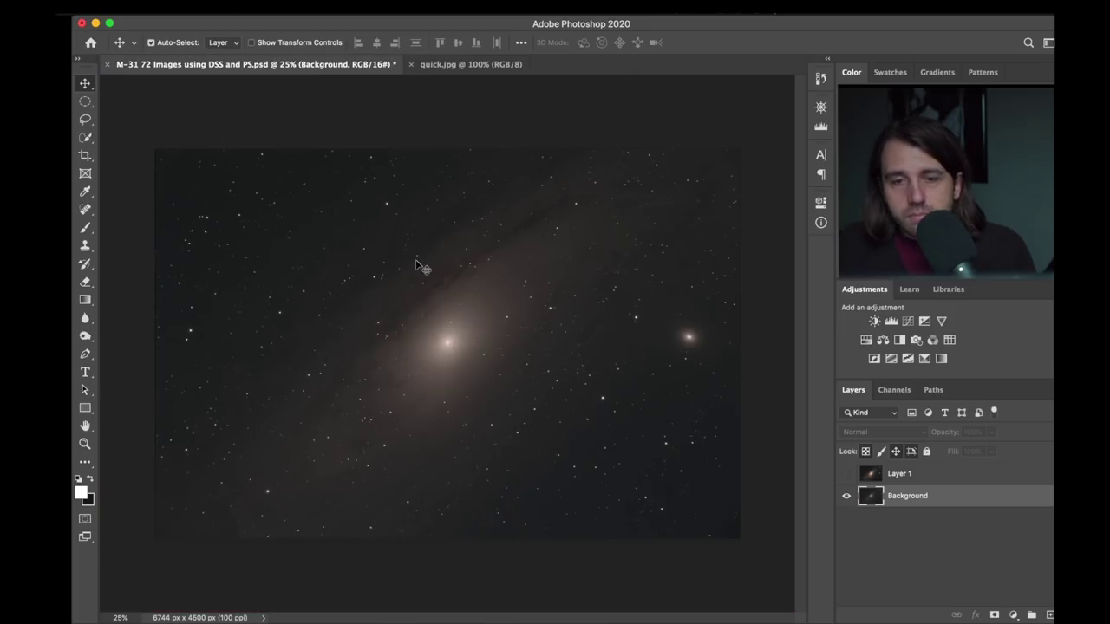
key("super+equal")
key("super+equal")
key("super+equal")
key("super+equal")
key("super+equal")
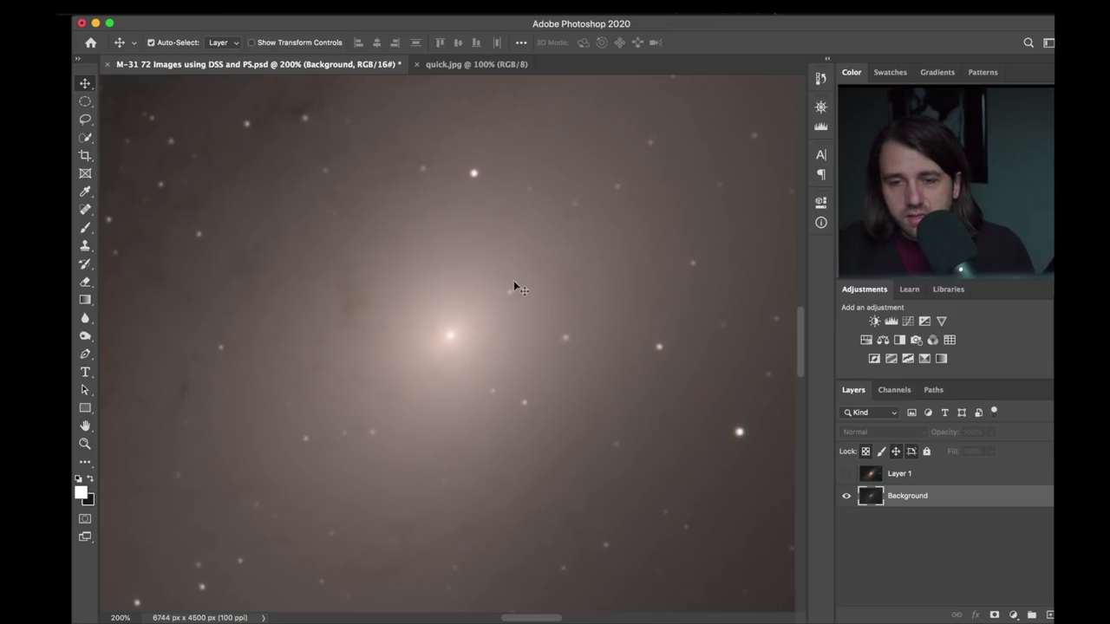
Examine the dust lanes beside the core in quick.jpg and compare them with the close-up of the M-31 PSD.
left_click(468, 63)
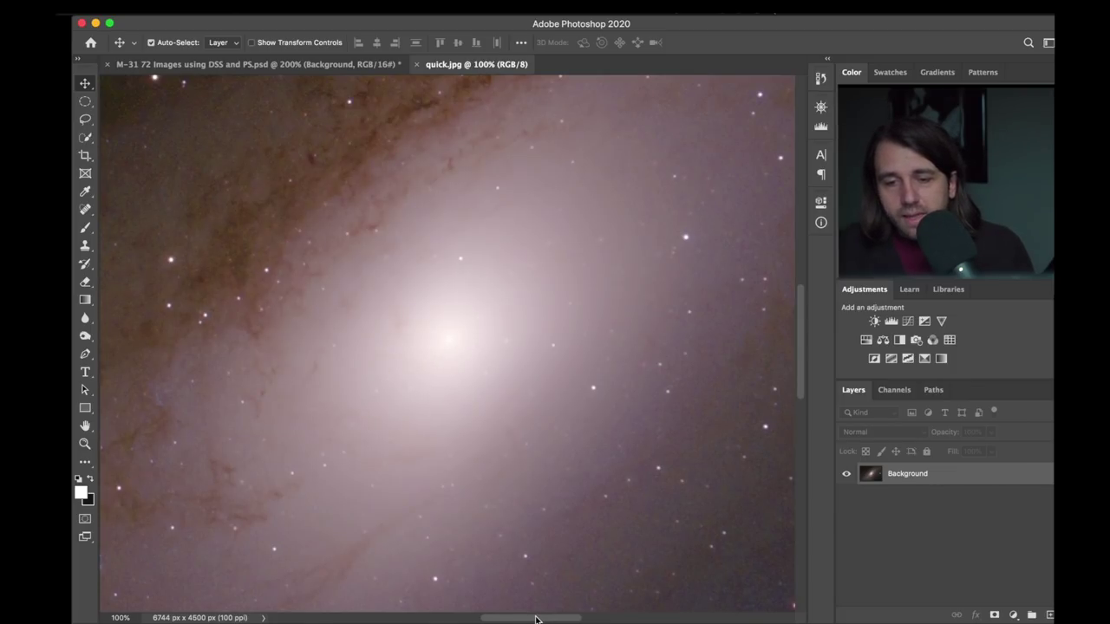
left_click_drag(536, 619, 505, 619)
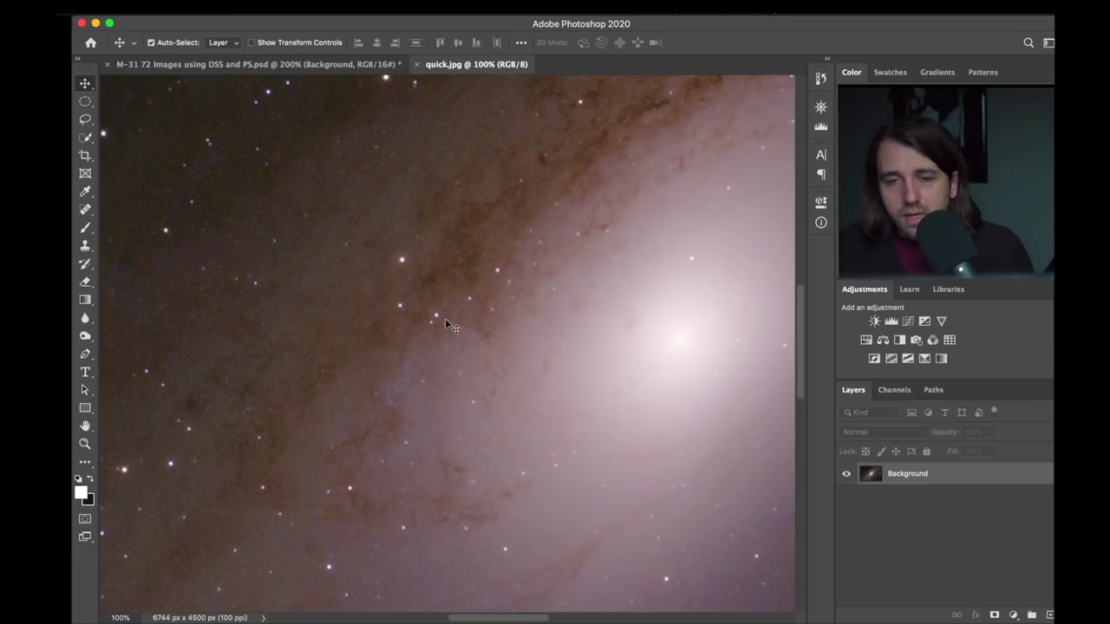
left_click(286, 64)
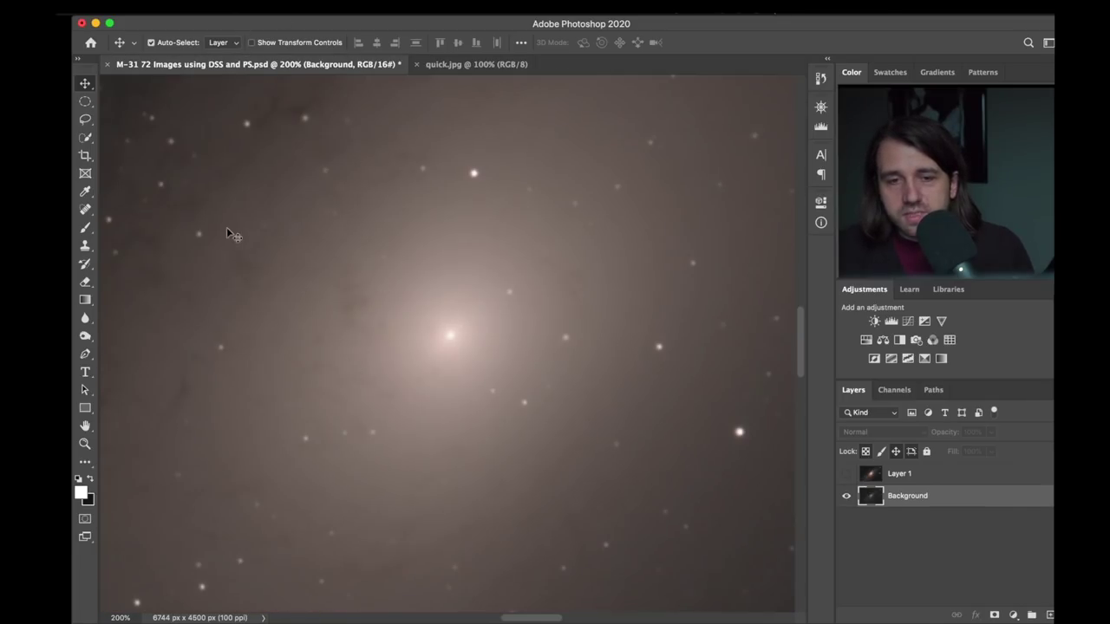
Switch to the quick.jpg galaxy image and view it in full at 25%.
left_click(449, 63)
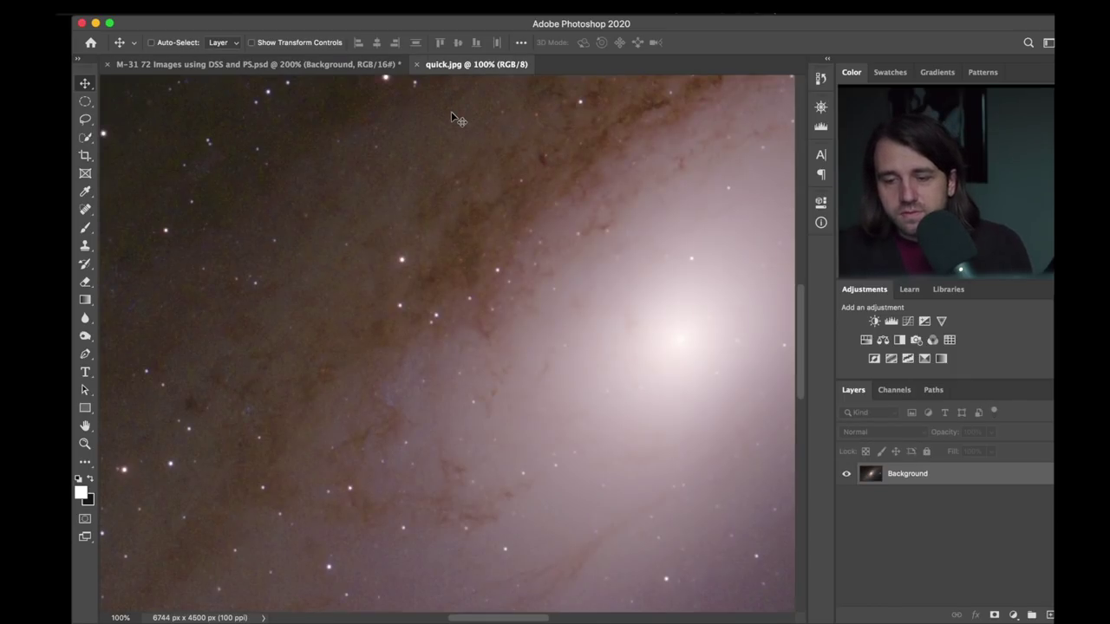
key("super+minus")
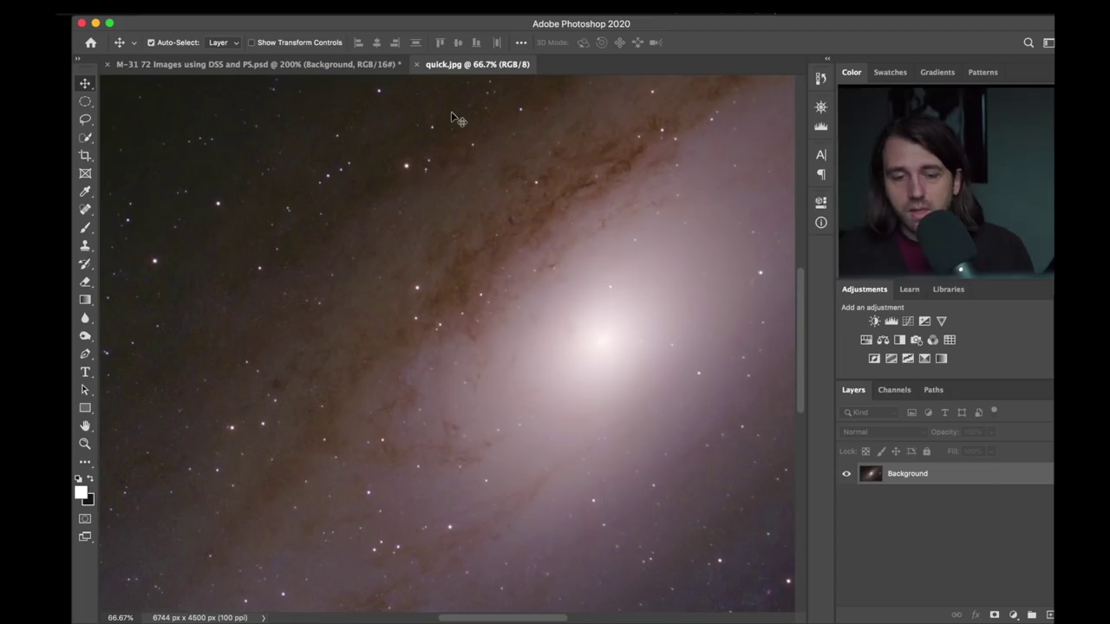
key("super")
key("super+minus")
key("super+minus")
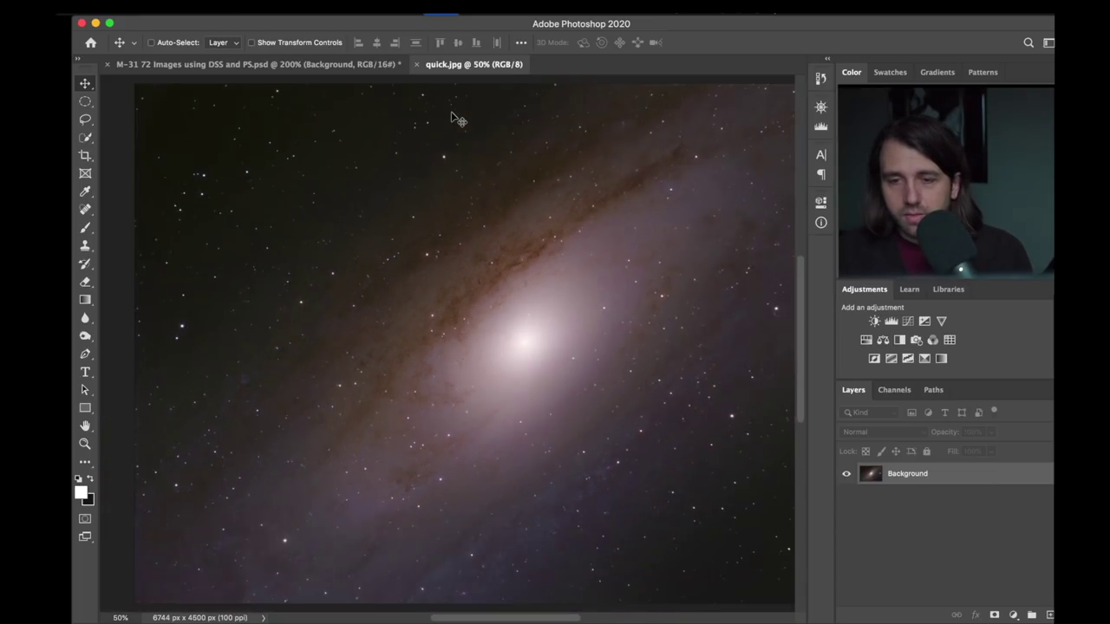
key("super+minus")
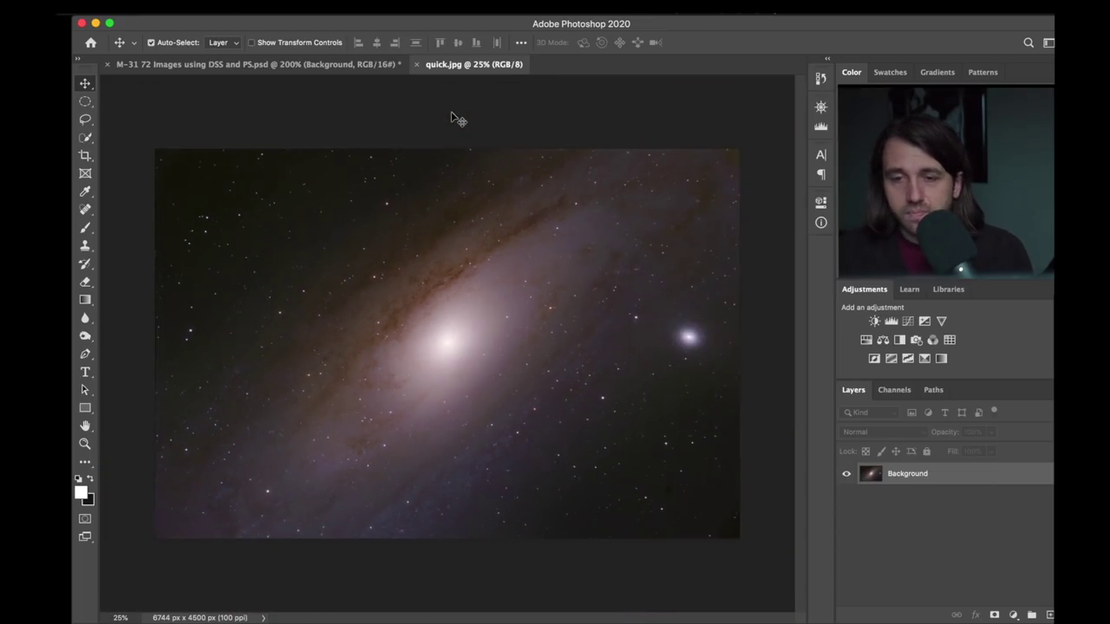
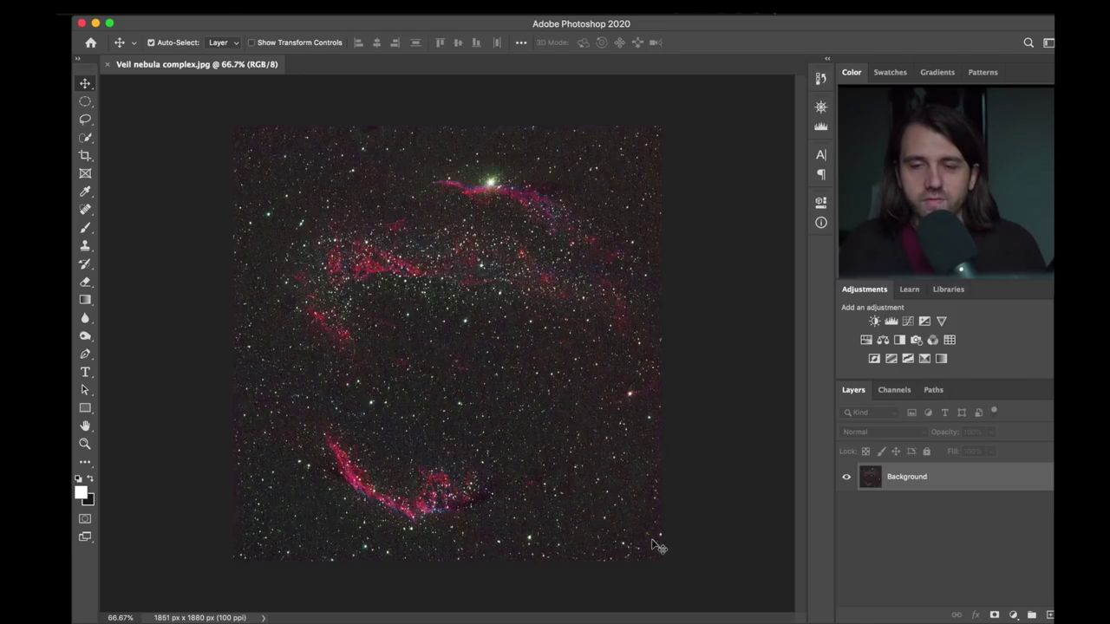
View the whole Veil nebula complex.jpg image at 50% and close the document.
key("super")
key("super+minus")
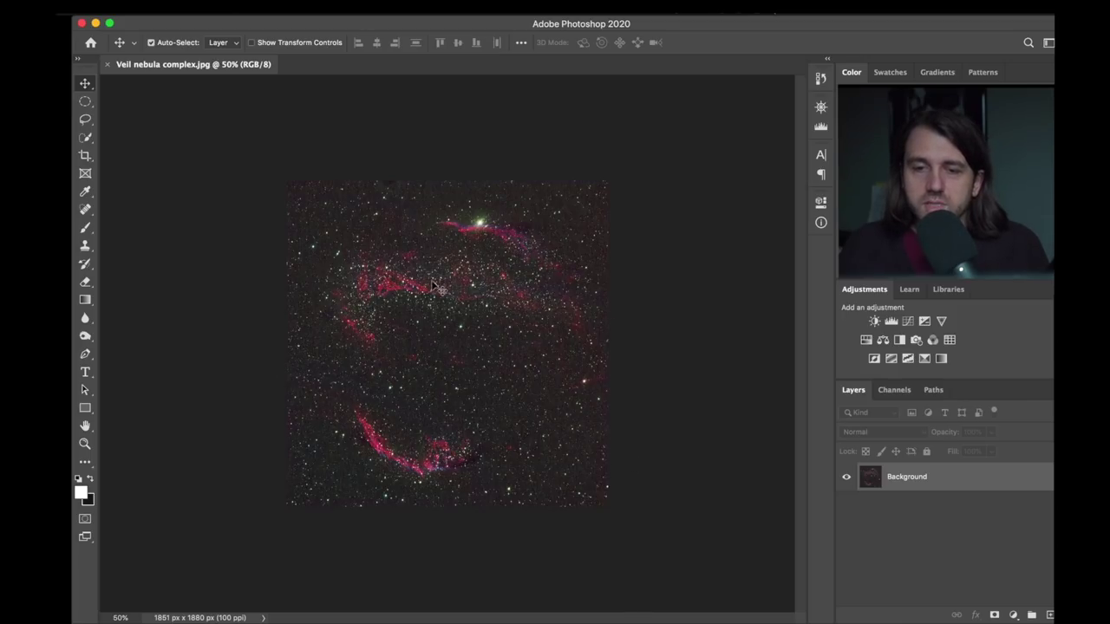
left_click(107, 65)
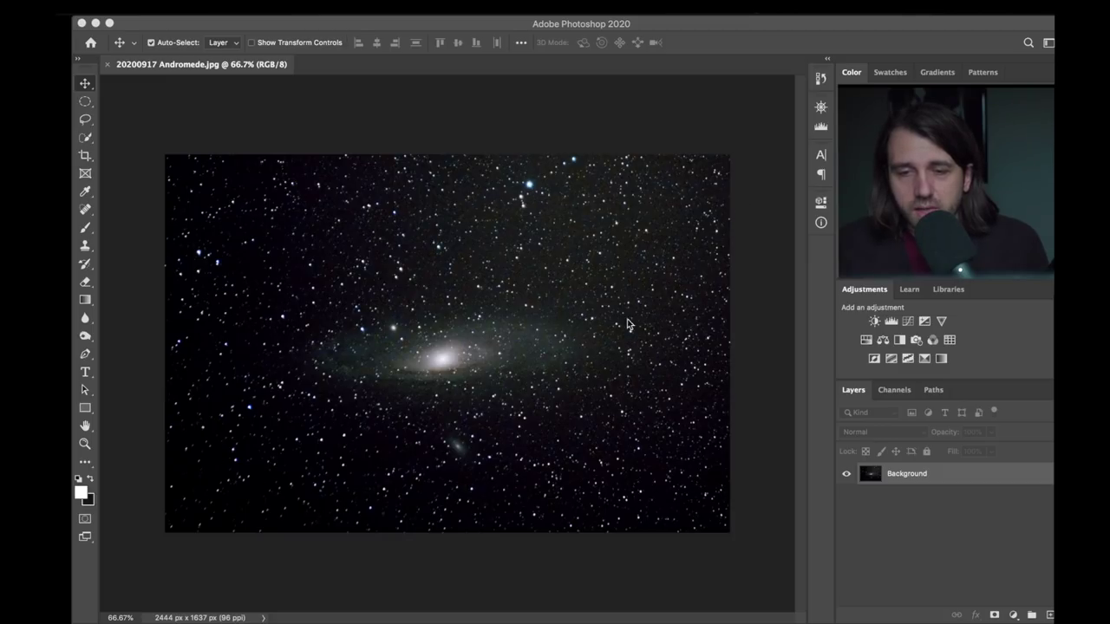
Darken the sky background around the Andromeda galaxy using the Burn tool with the range at Shadows and exposure at 9%.
left_click(84, 338)
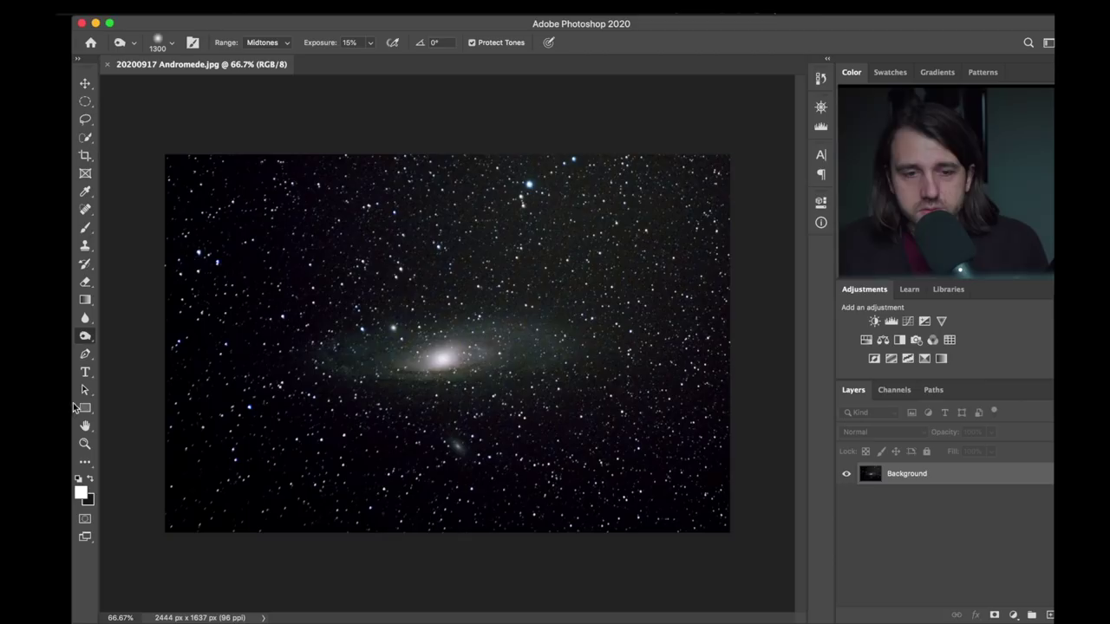
left_click(280, 43)
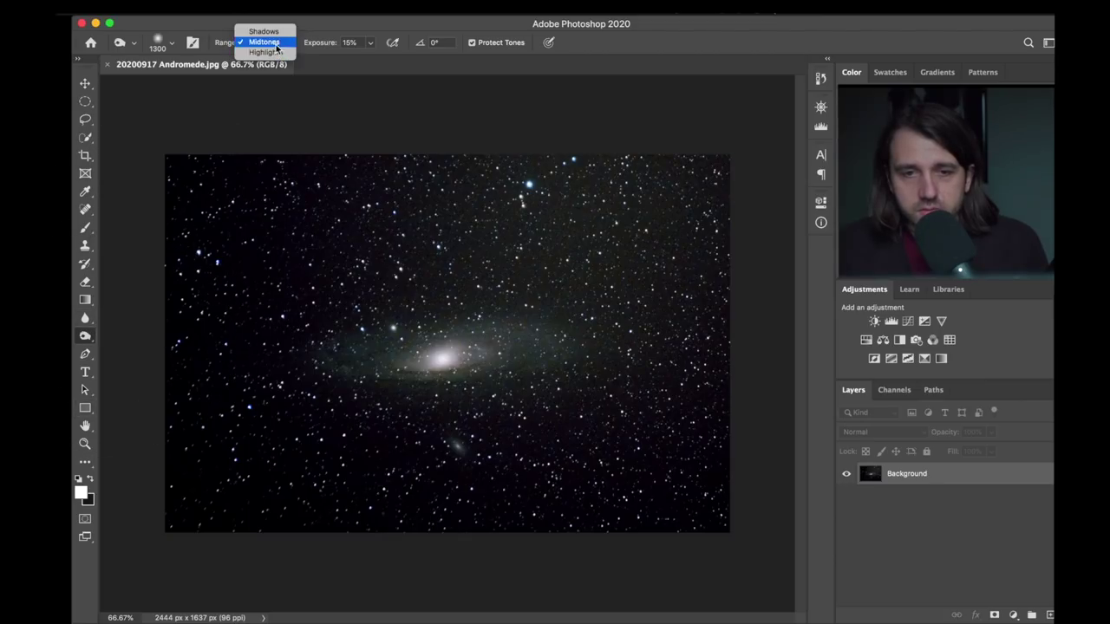
left_click(261, 31)
left_click(371, 42)
left_click_drag(371, 59, 365, 61)
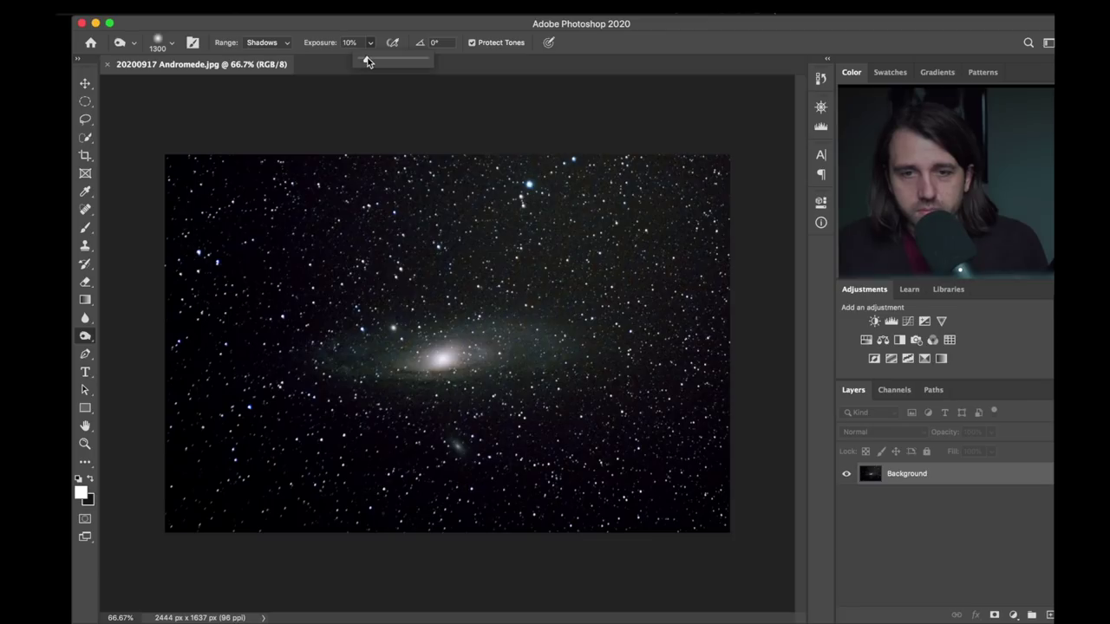
left_click_drag(367, 57, 367, 57)
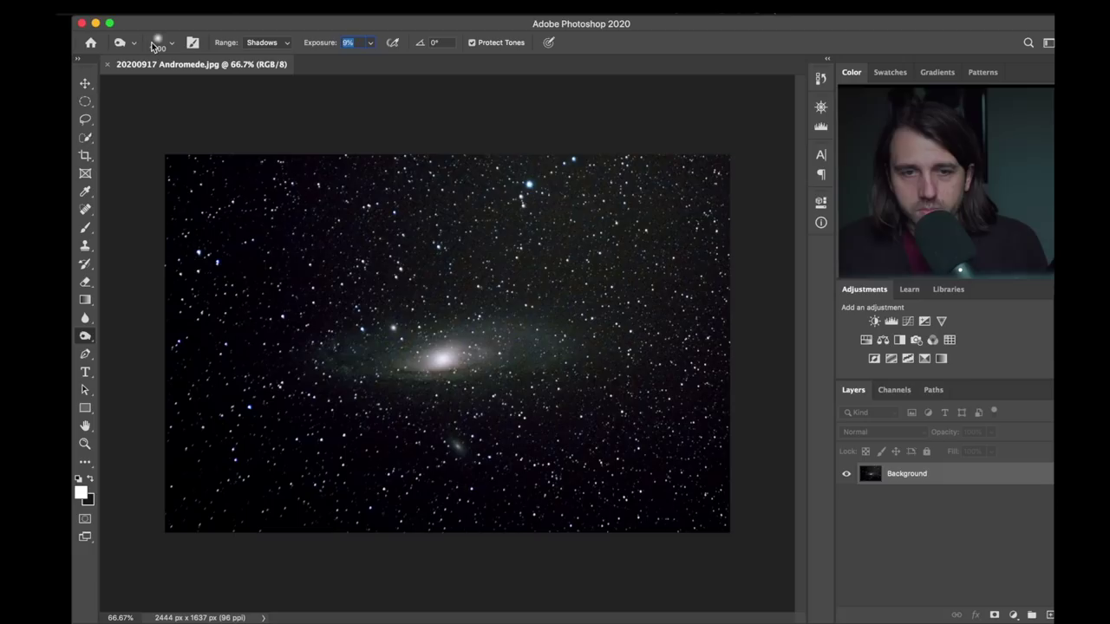
mouse_move(529, 208)
left_mouse_down()
mouse_move(495, 186)
mouse_move(574, 198)
mouse_move(515, 235)
mouse_move(583, 268)
mouse_move(515, 199)
mouse_move(483, 206)
mouse_move(591, 230)
mouse_move(636, 202)
mouse_move(490, 199)
mouse_move(422, 238)
mouse_move(612, 194)
mouse_move(645, 268)
mouse_move(572, 273)
mouse_move(694, 282)
mouse_move(656, 272)
mouse_move(528, 129)
mouse_move(409, 198)
left_mouse_up()
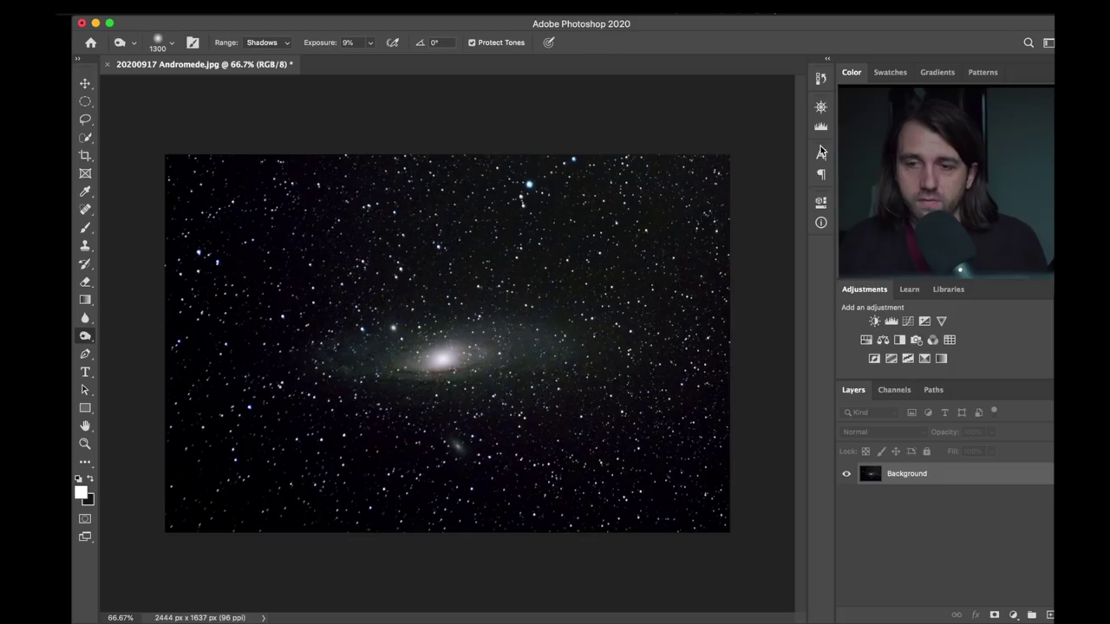
Compare the Andromeda image's original opened state with its latest Burn Tool state in the history, ending on the burned version.
left_click(820, 78)
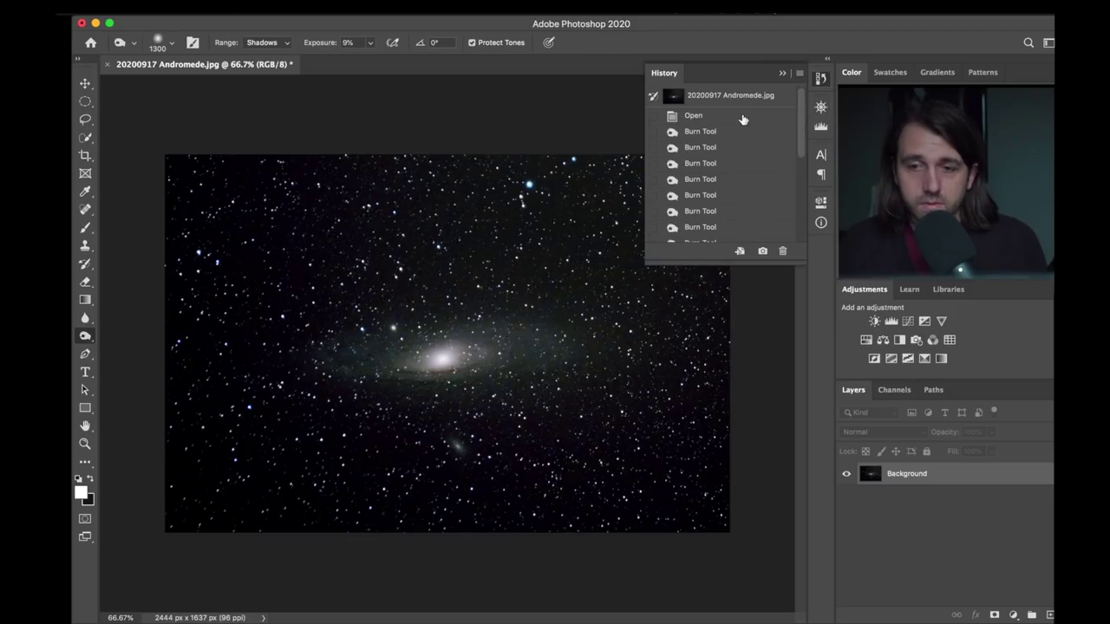
left_click(743, 120)
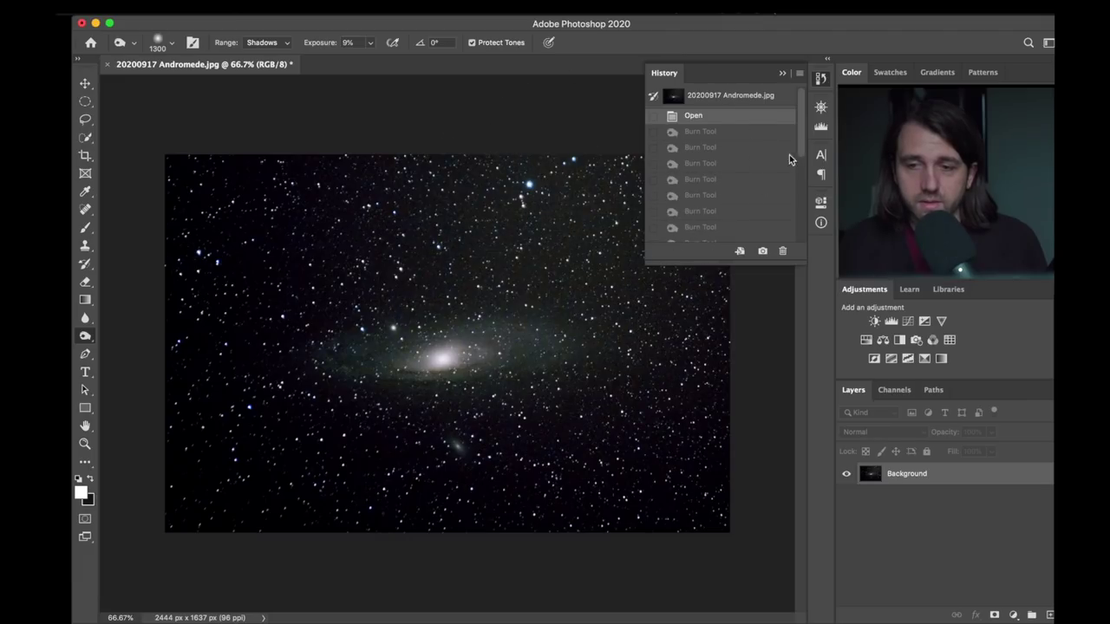
left_click_drag(801, 138, 801, 230)
left_click(711, 234)
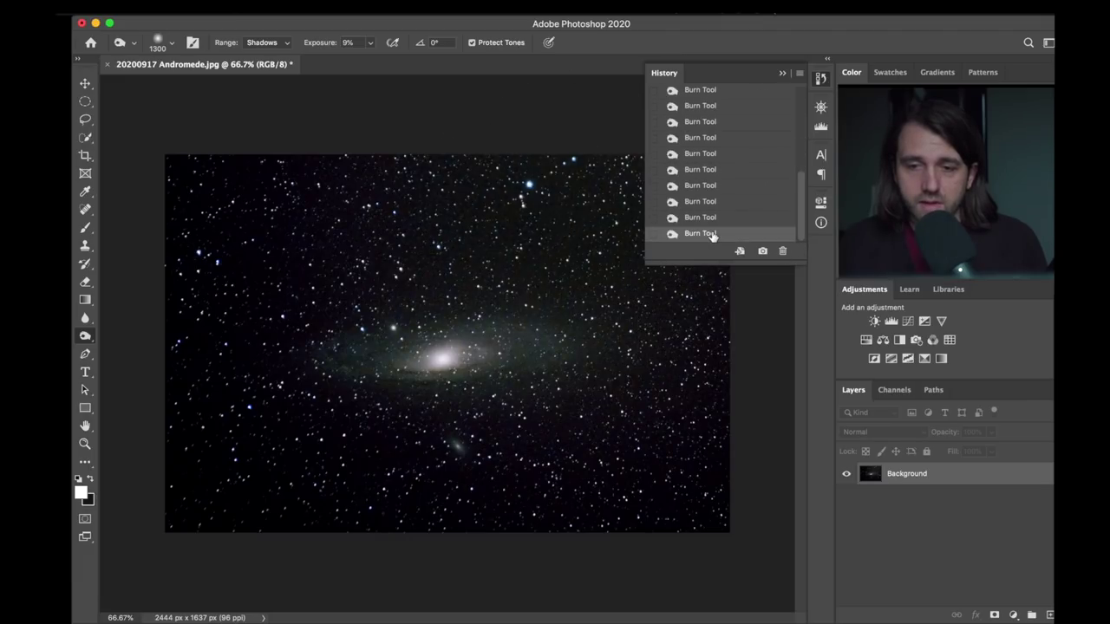
left_click(821, 79)
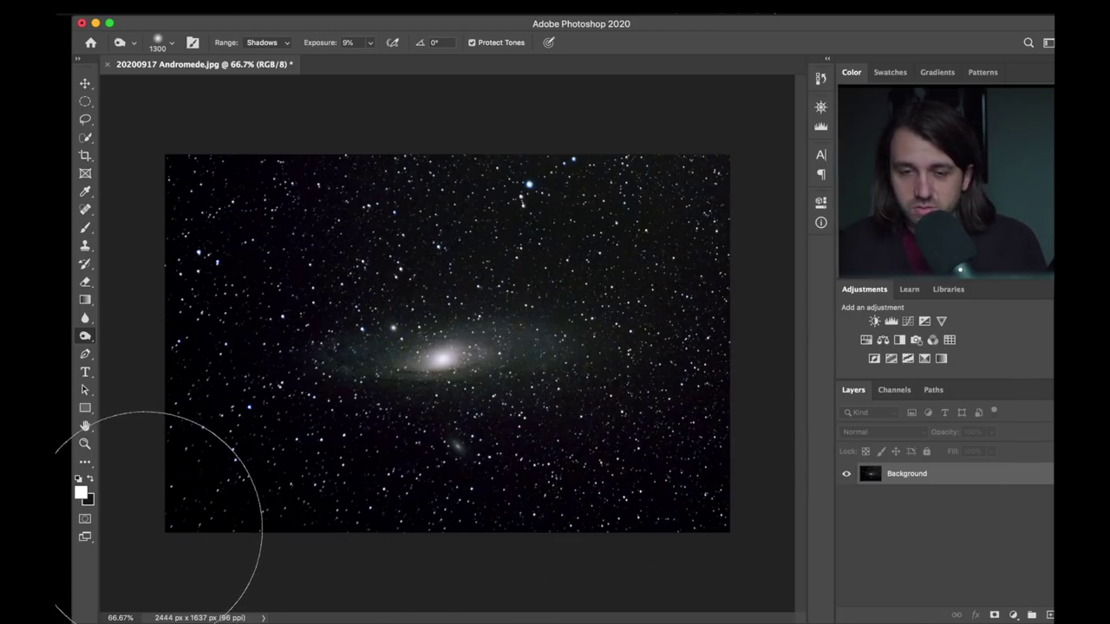
left_click(86, 83)
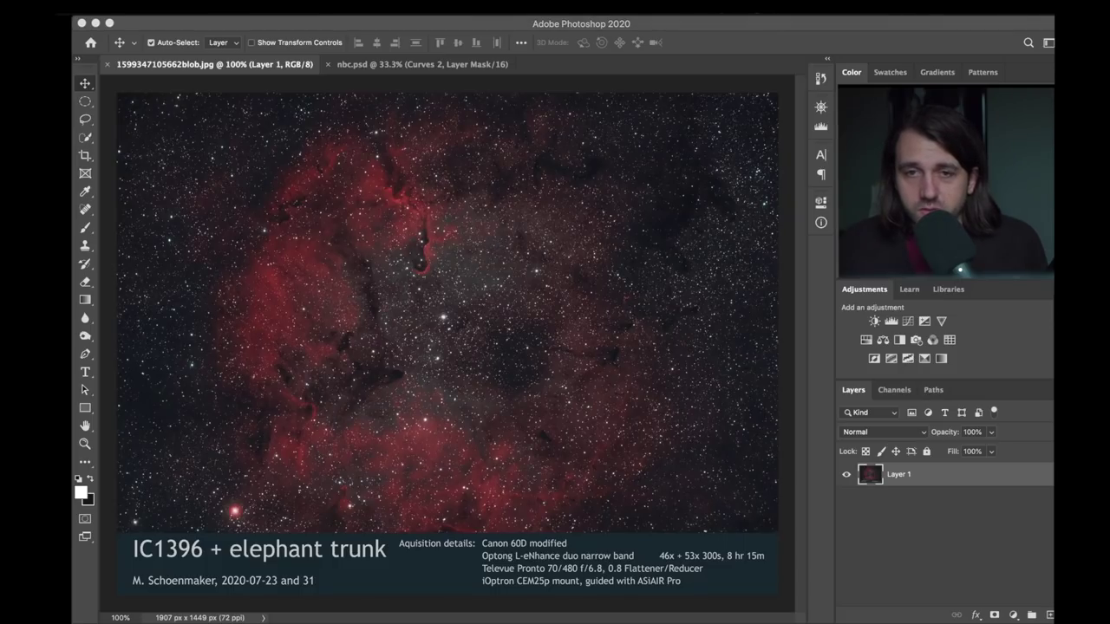
left_click(420, 67)
left_click(415, 64)
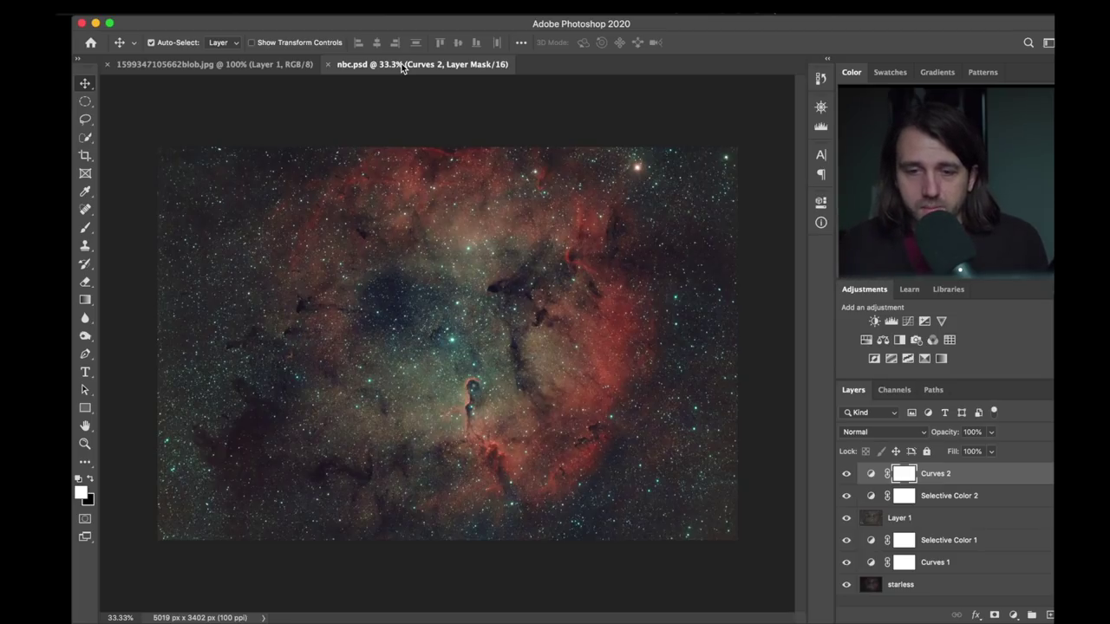
left_click(202, 63)
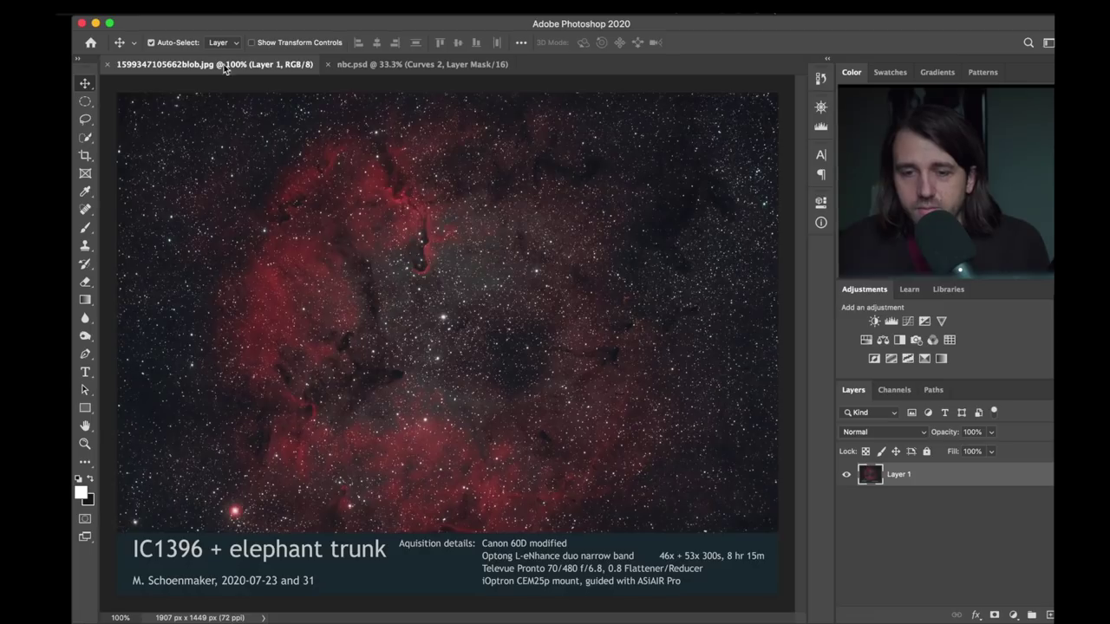
left_click(392, 66)
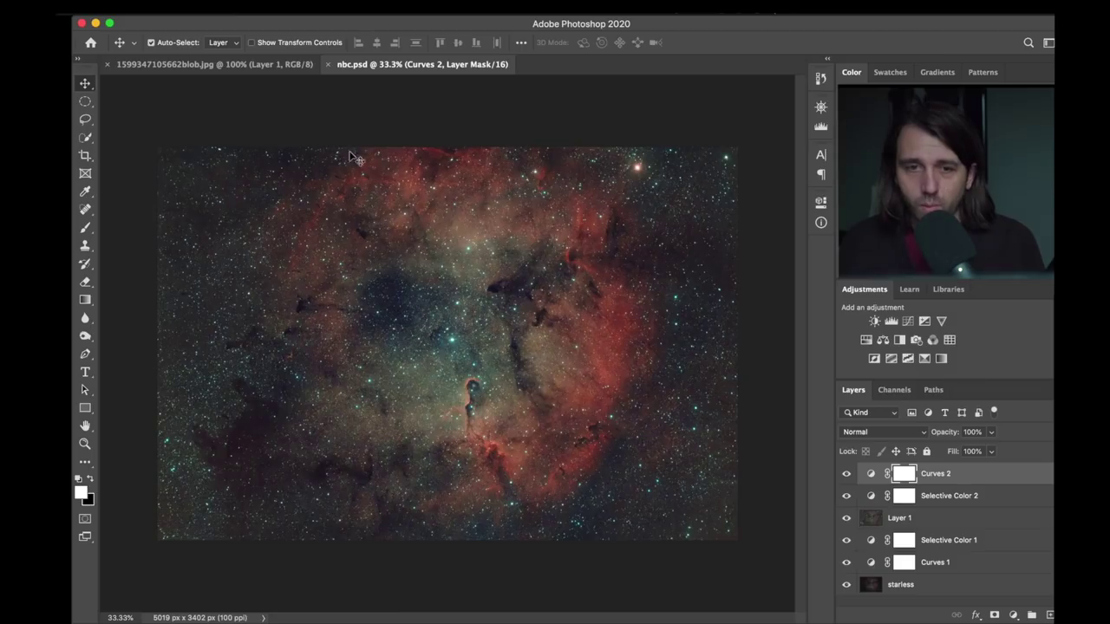
left_click(241, 66)
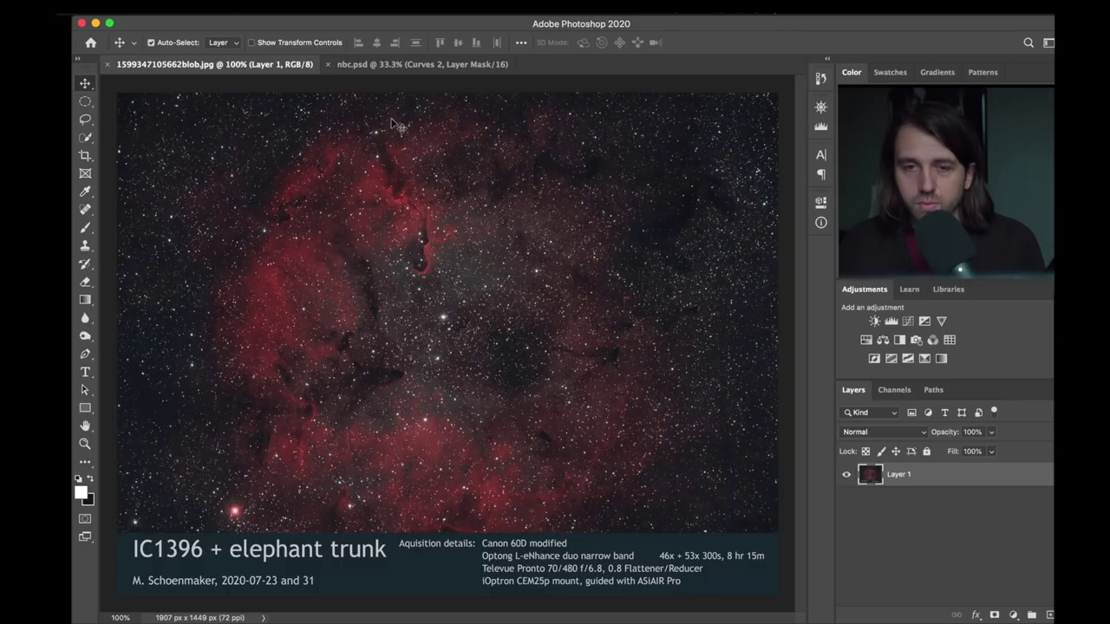
left_click(400, 67)
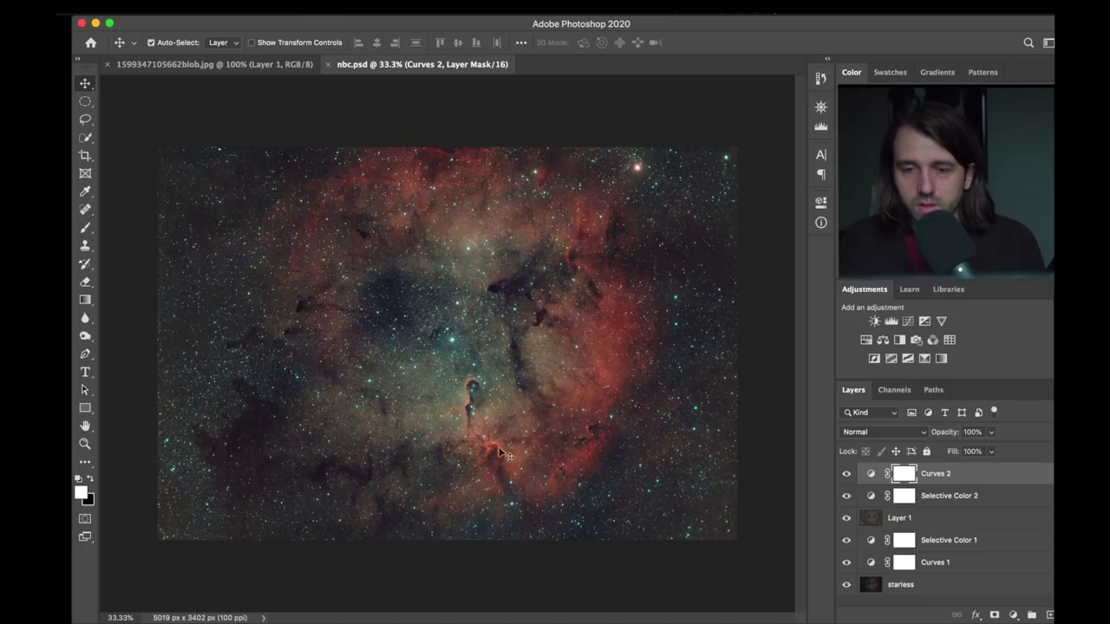
left_click(175, 67)
left_click(376, 64)
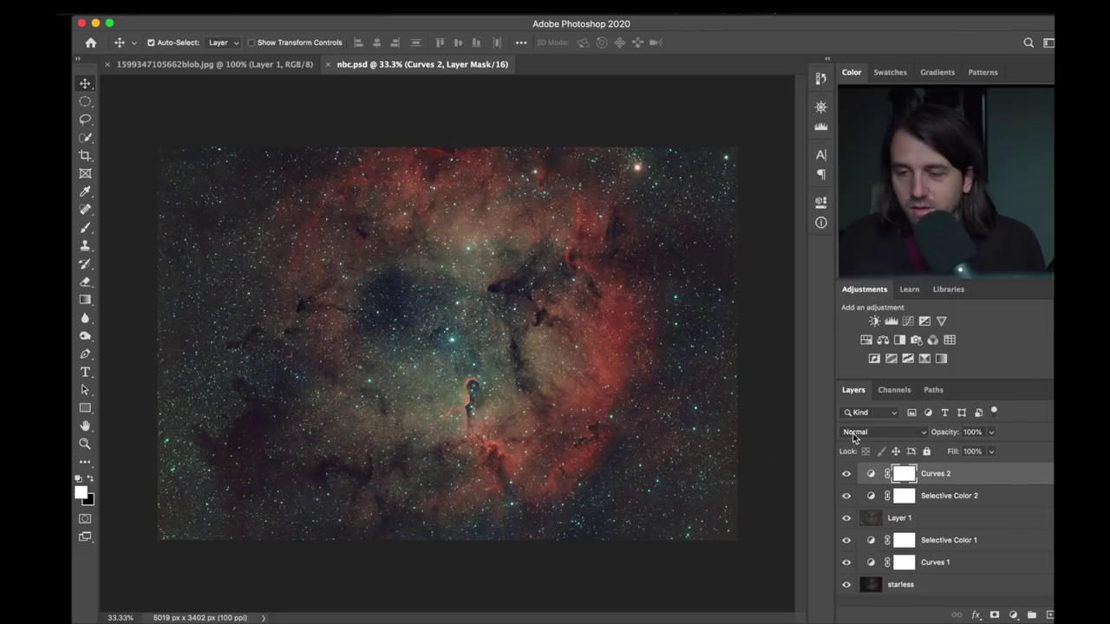
Add a Color Balance adjustment layer to nbc.psd with the midtones Yellow–Blue value at +18.
left_click(882, 340)
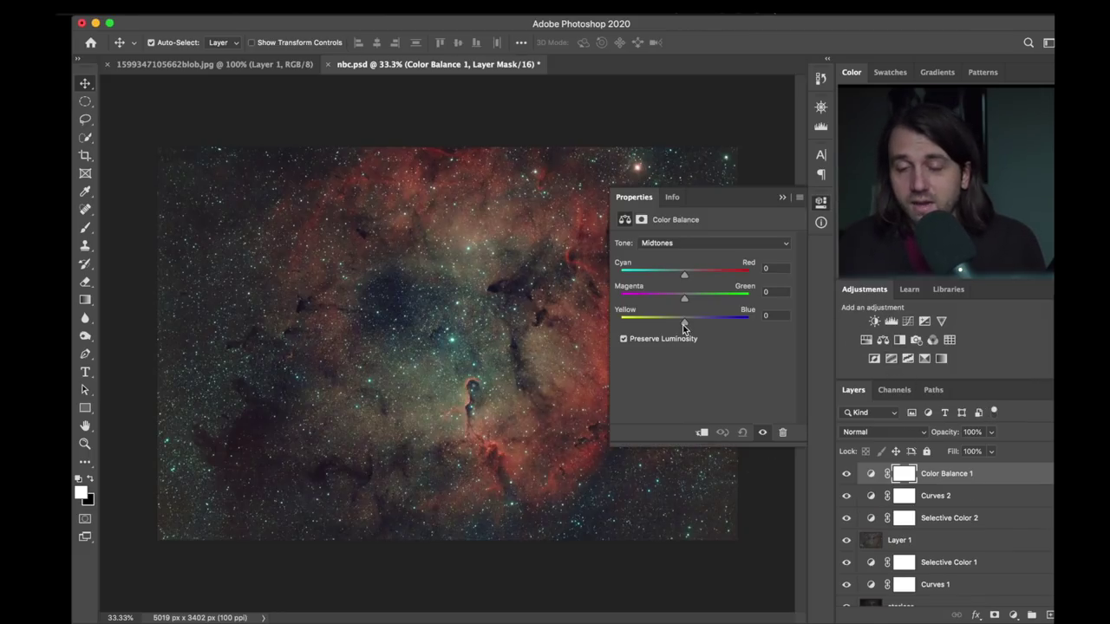
left_click_drag(687, 322, 698, 324)
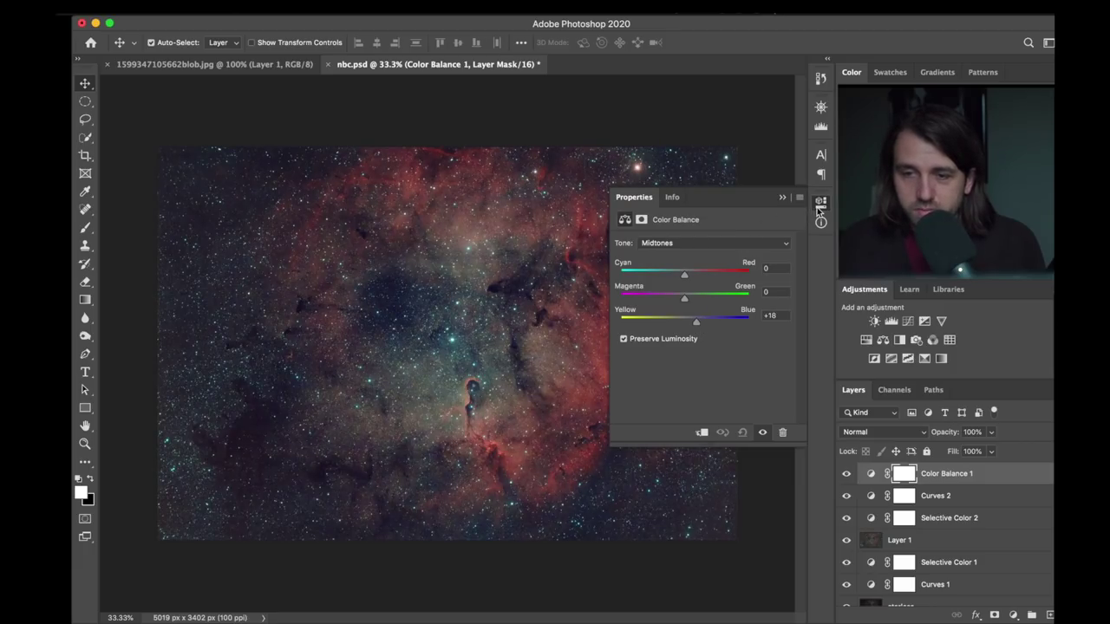
left_click(818, 207)
Compare nbc.psd with the other nebula image and with its own look without the Color Balance adjustment.
key("ctrl+Tab")
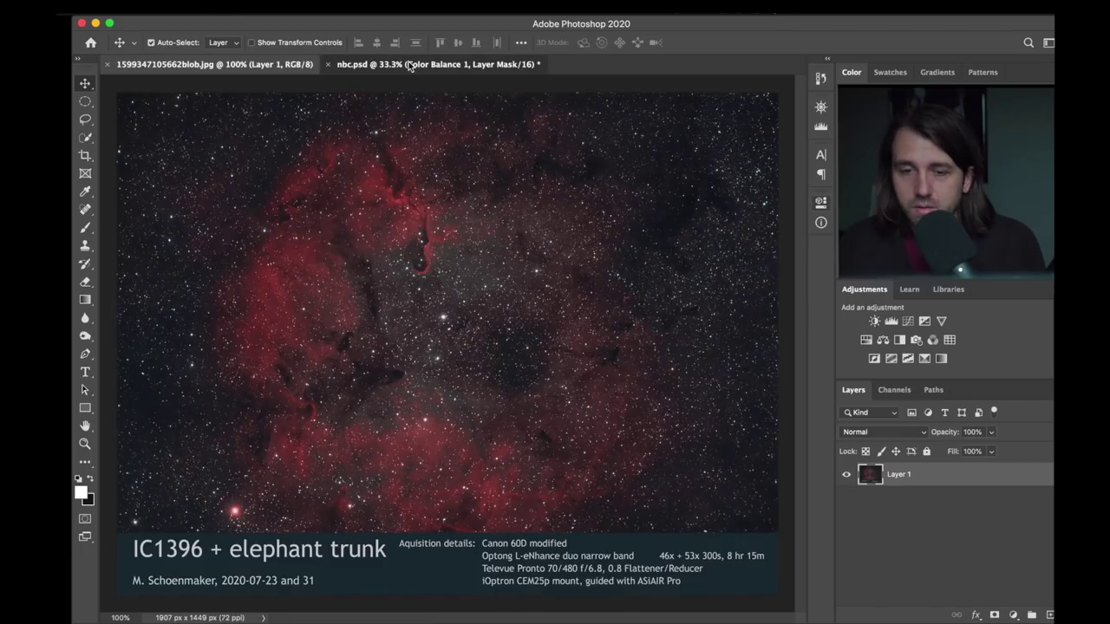
left_click(410, 65)
left_click(850, 474)
left_click(849, 474)
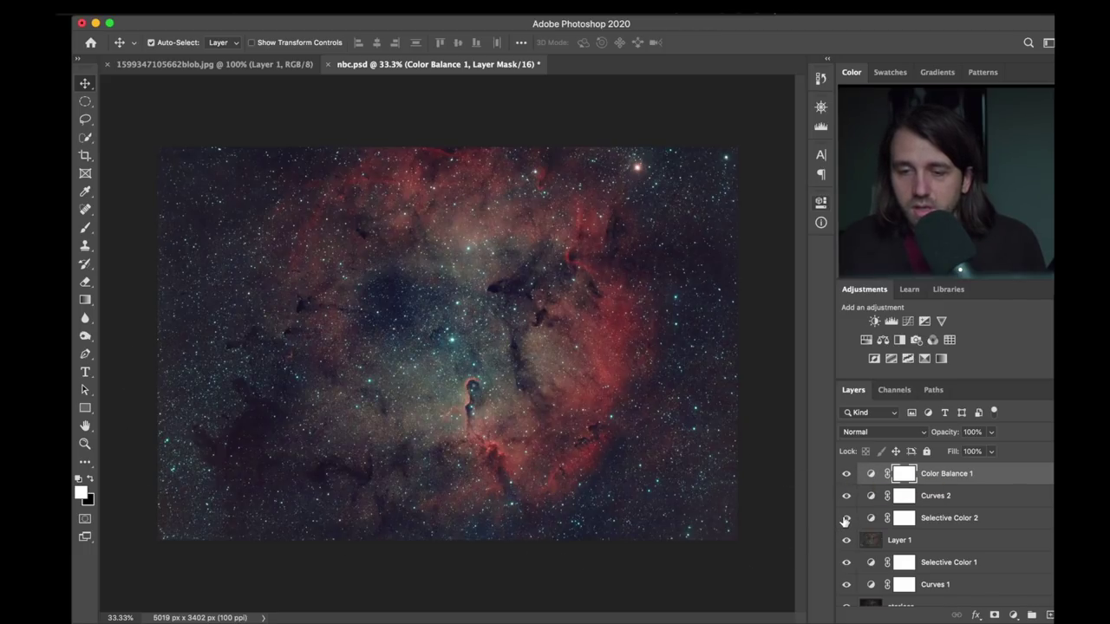
left_click(846, 475)
left_click(845, 475)
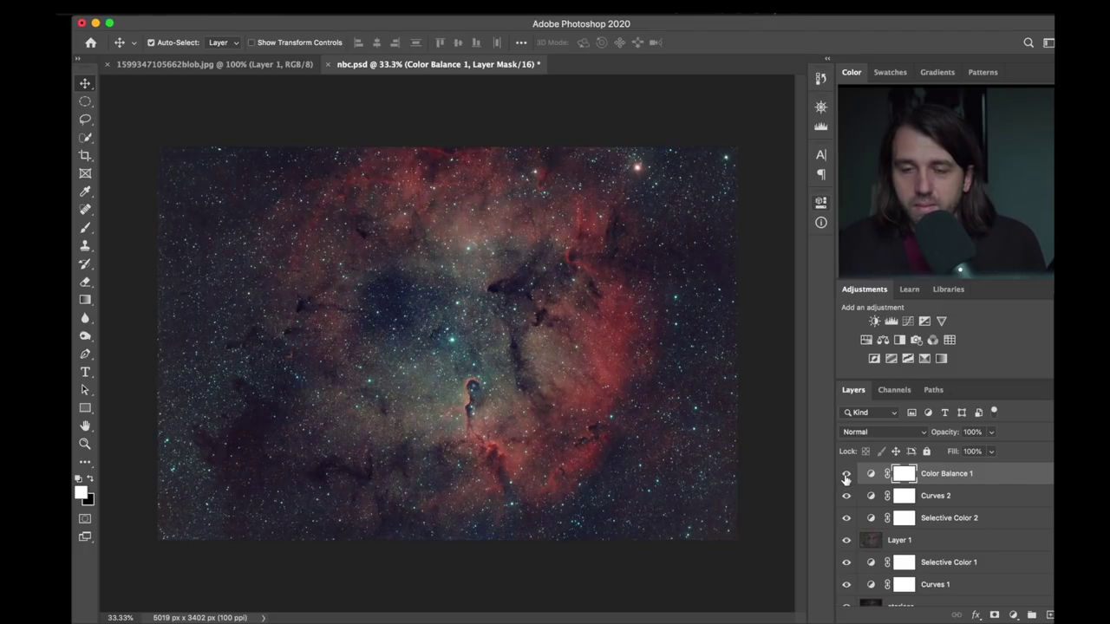
left_click(845, 475)
left_click(845, 475)
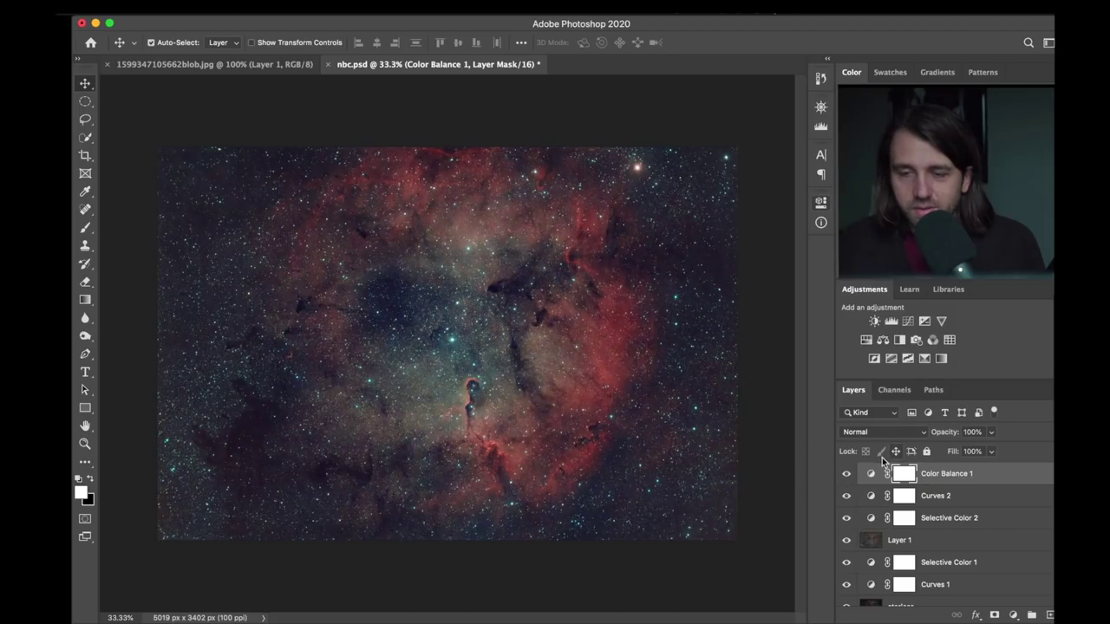
left_click(846, 475)
left_click(846, 475)
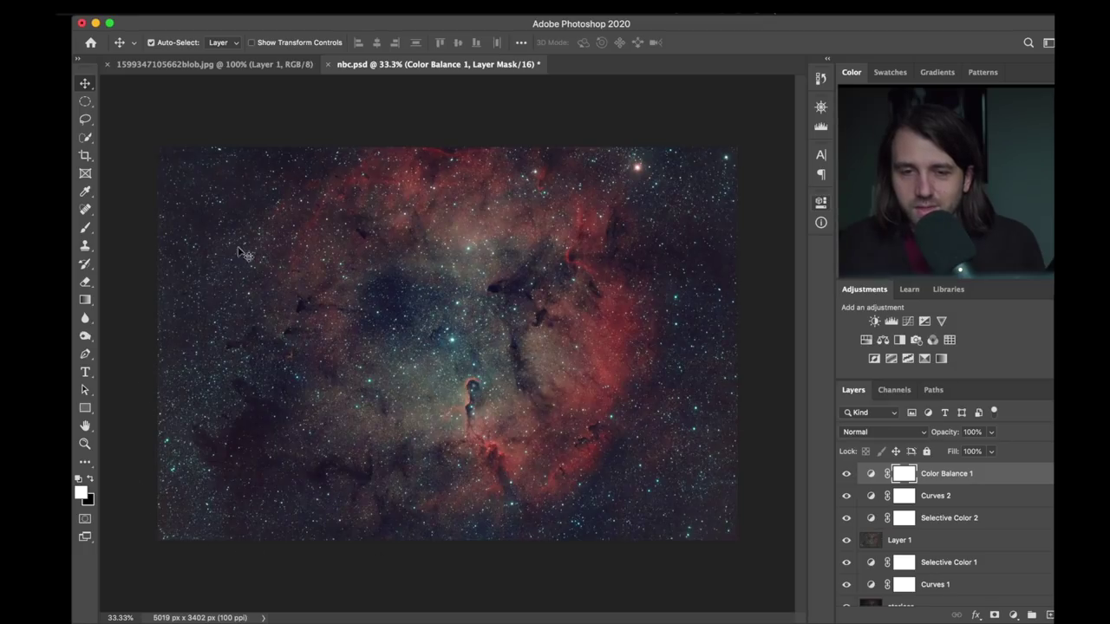
Hide the Color Balance 1 adjustment layer in nbc.psd.
left_click(846, 475)
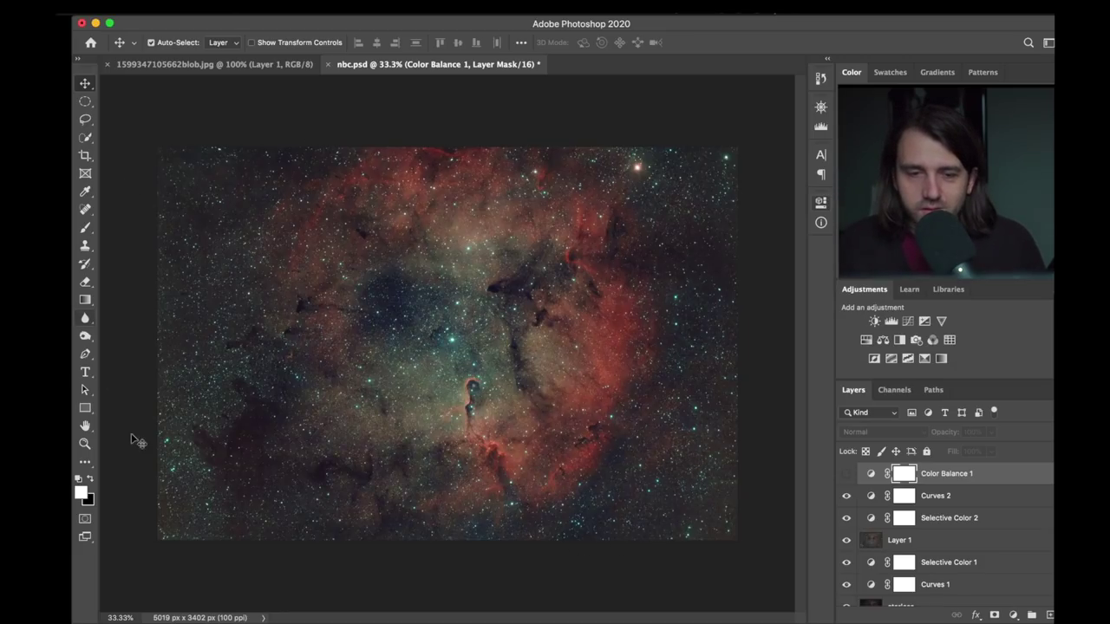
left_click(846, 475)
left_click(847, 475)
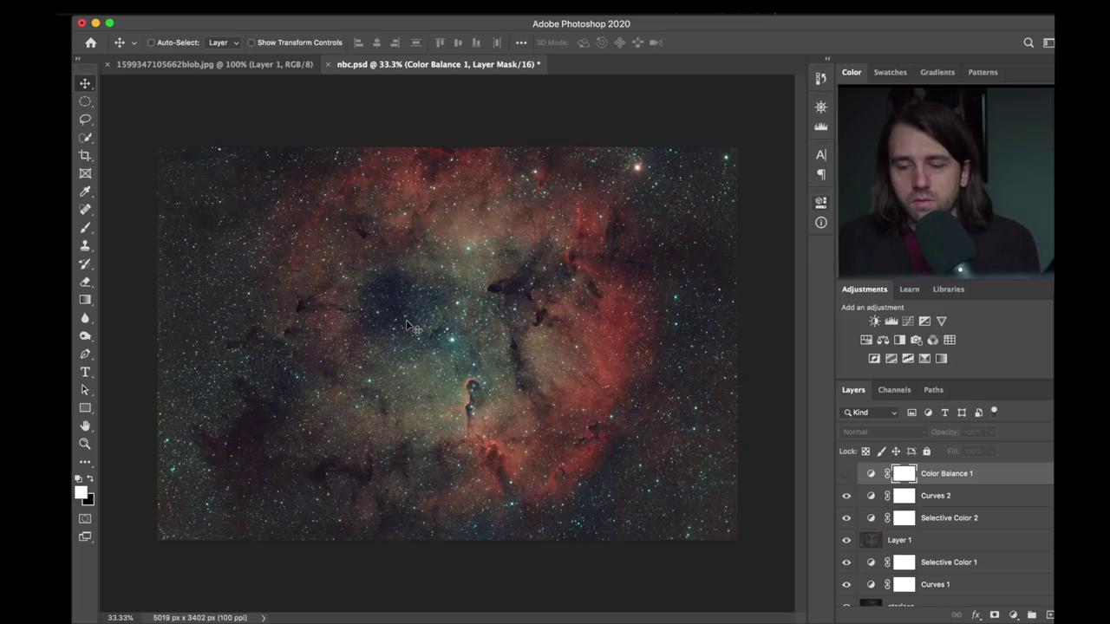
key("super+plus")
key("super+plus")
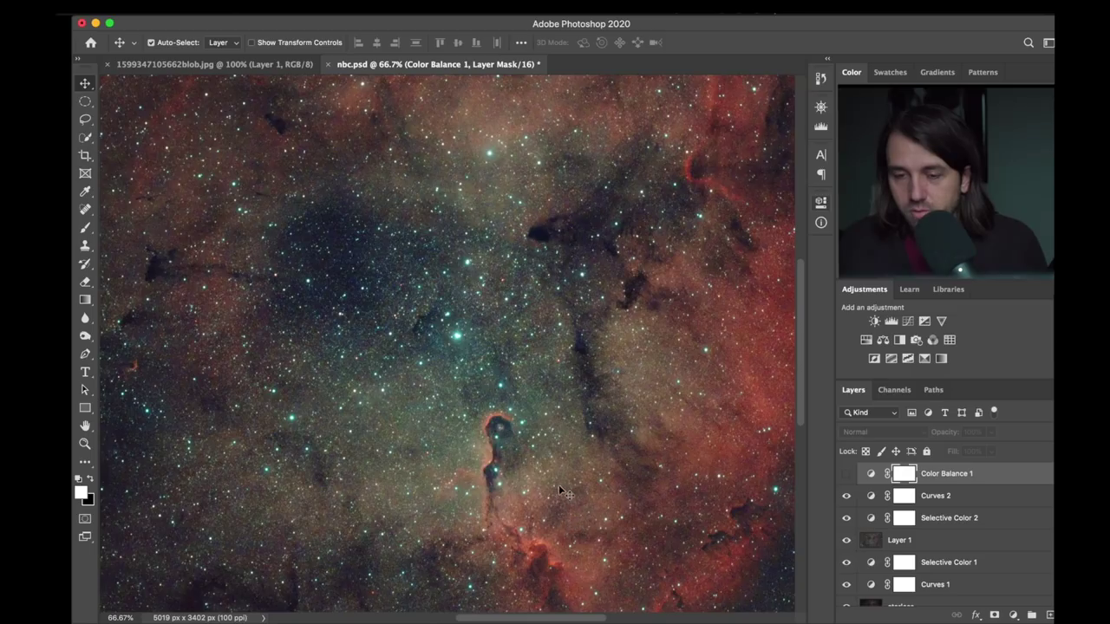
left_click(204, 66)
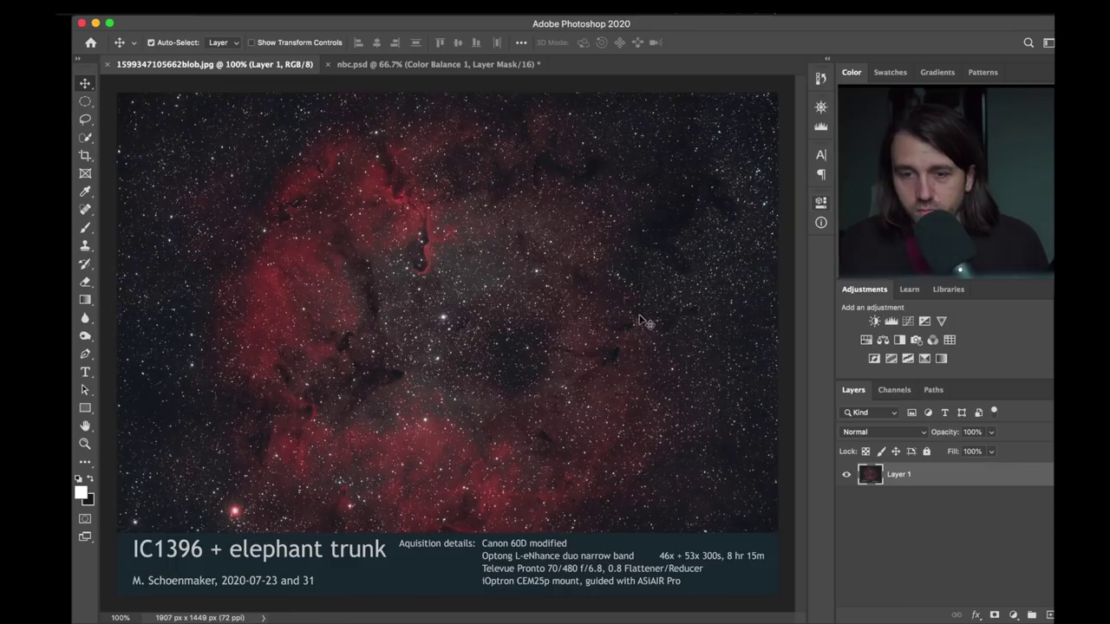
key("super+equal")
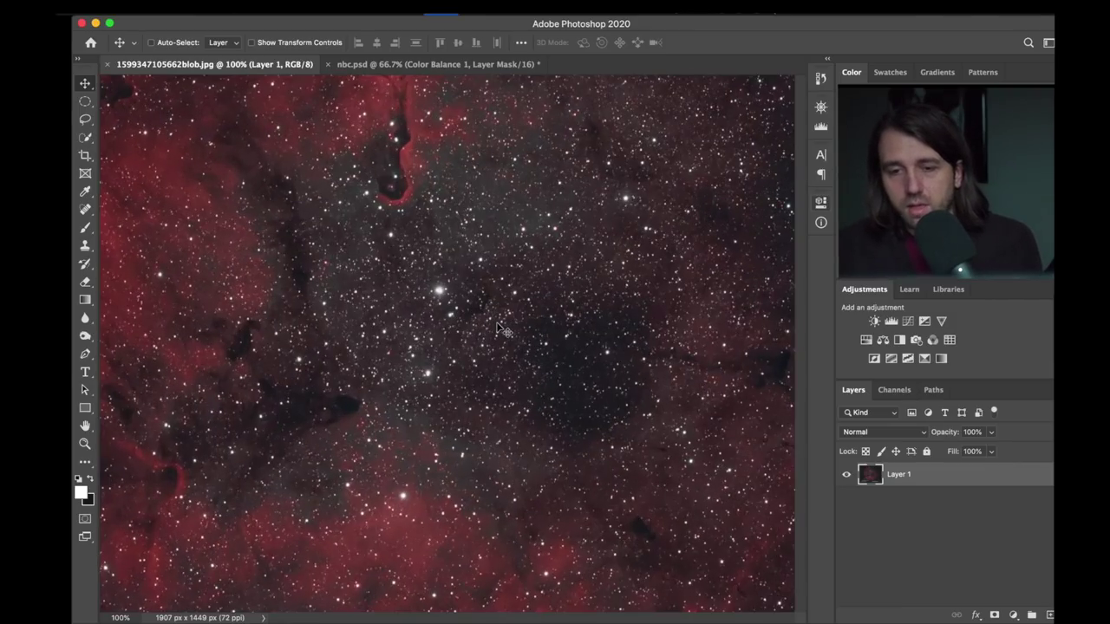
key("super+equal")
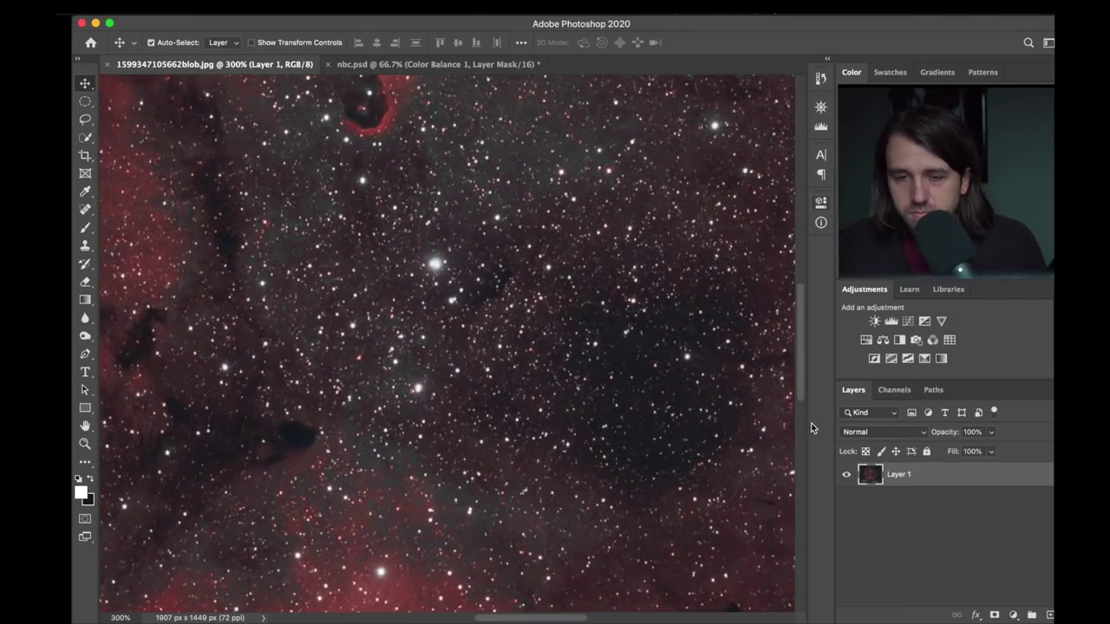
scroll(804, 386, "up", 5)
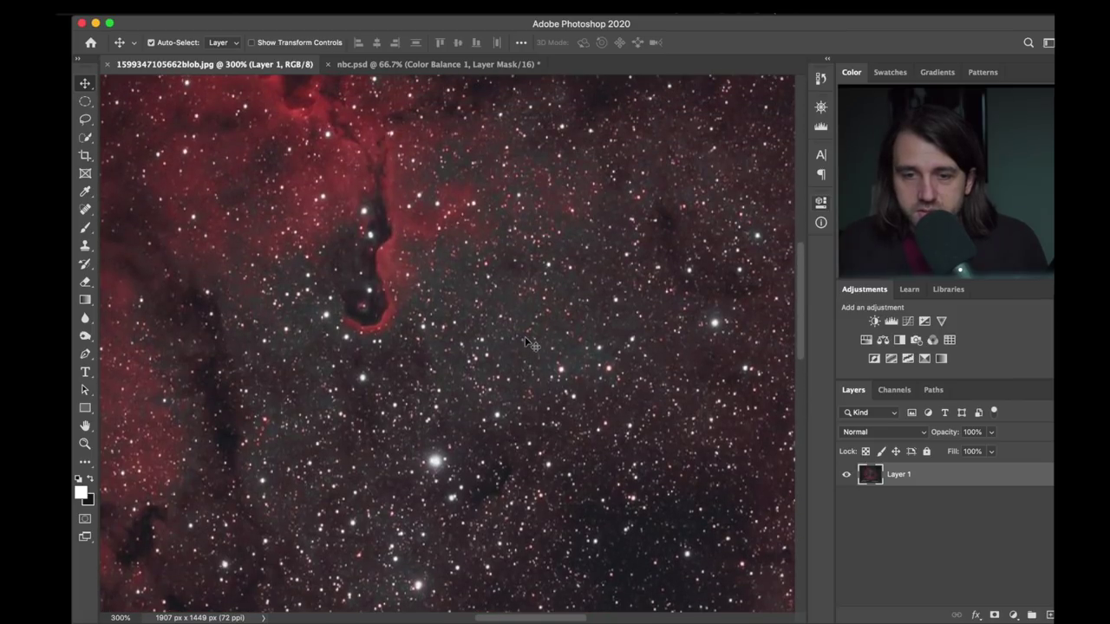
left_click(438, 65)
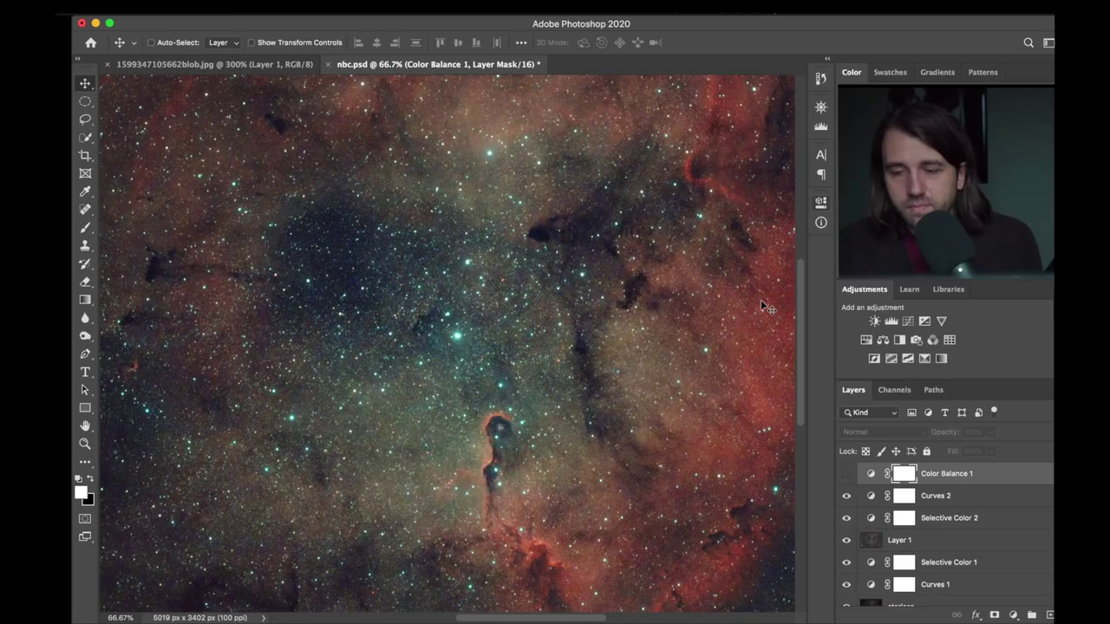
key("super+1")
scroll(796, 312, "down", 4)
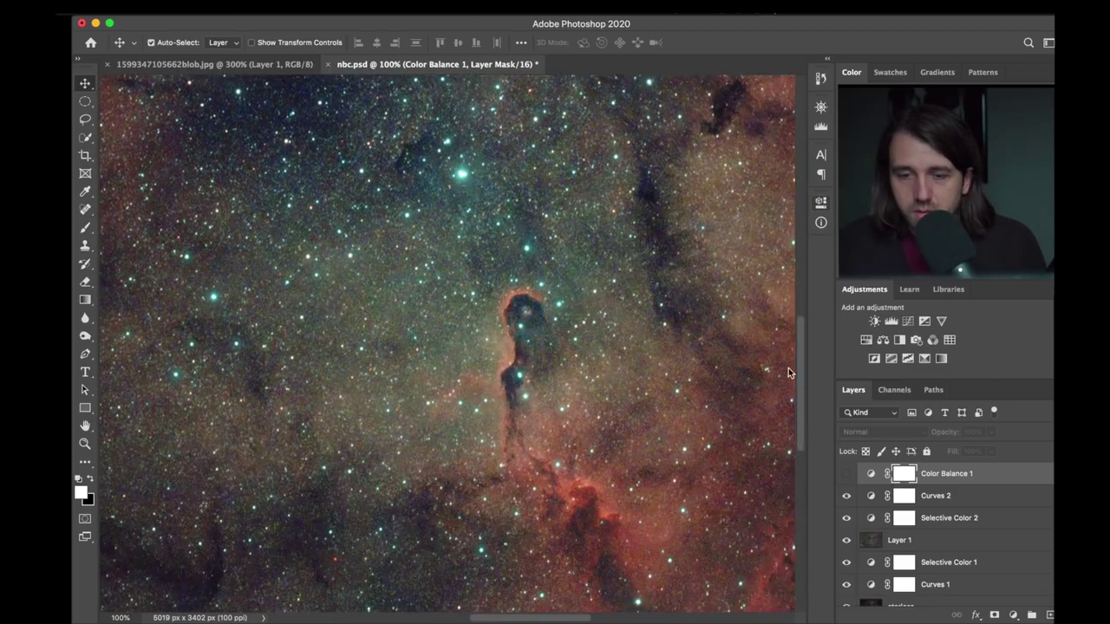
left_click(257, 66)
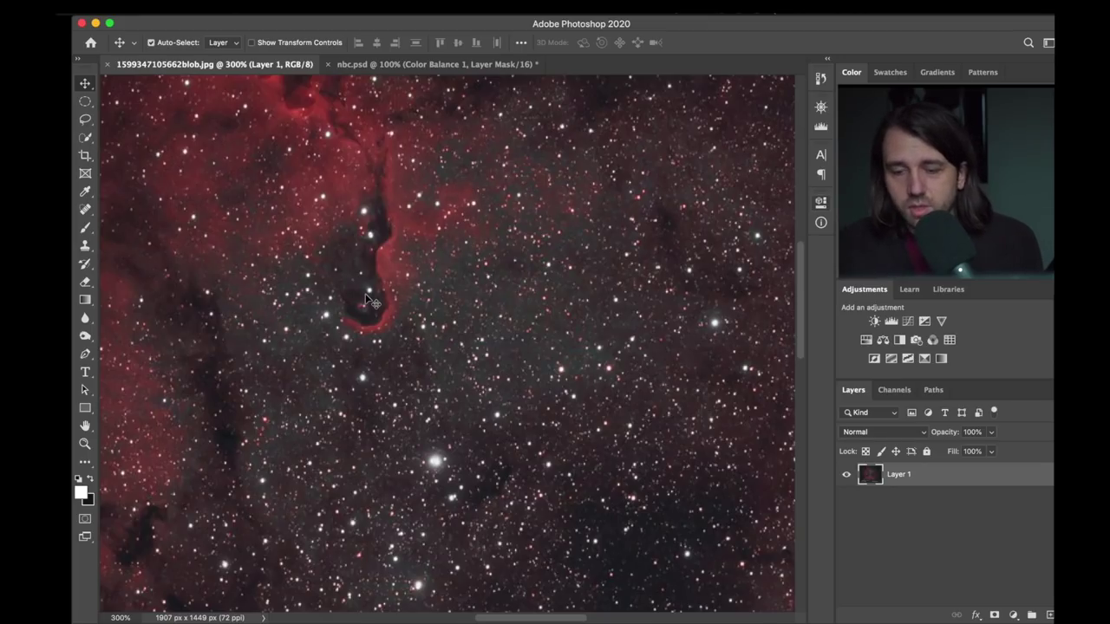
key("ctrl+plus")
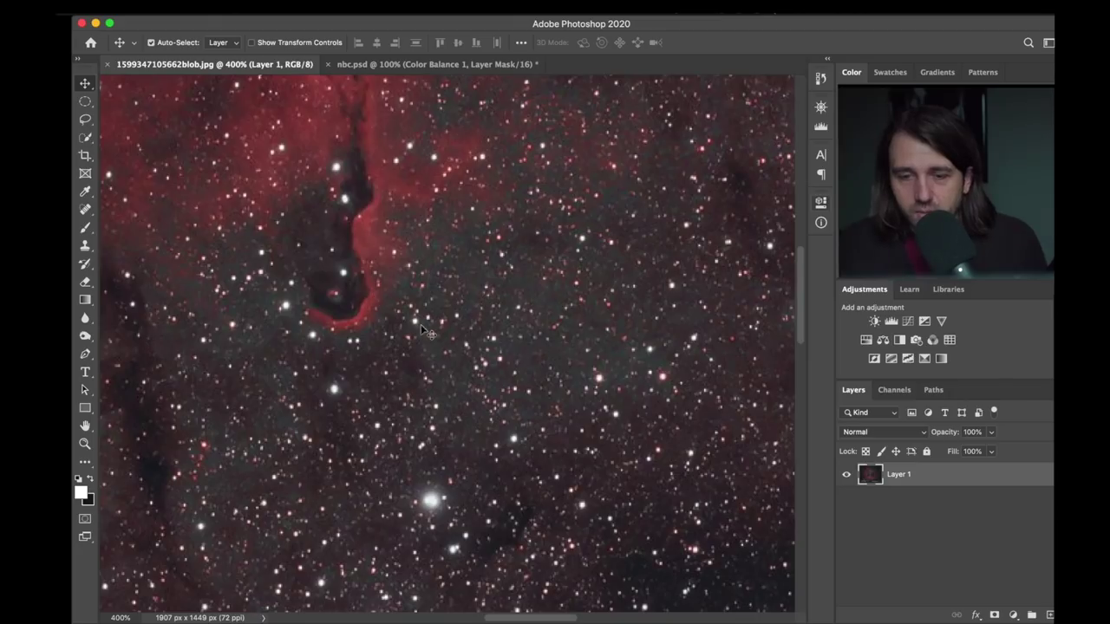
left_click_drag(539, 618, 553, 618)
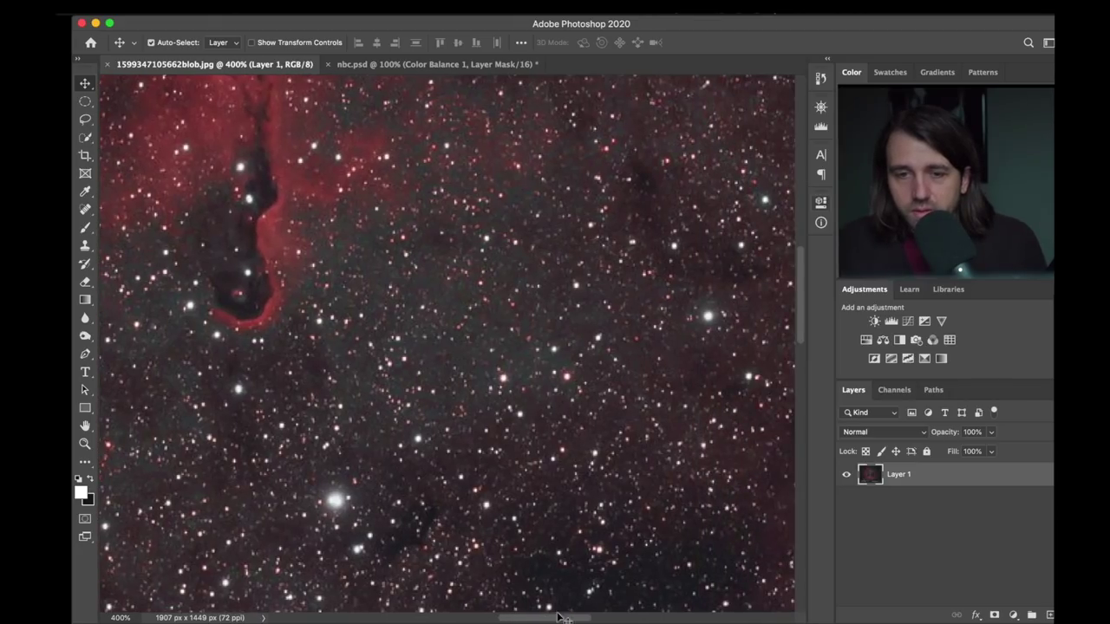
left_click_drag(797, 286, 798, 248)
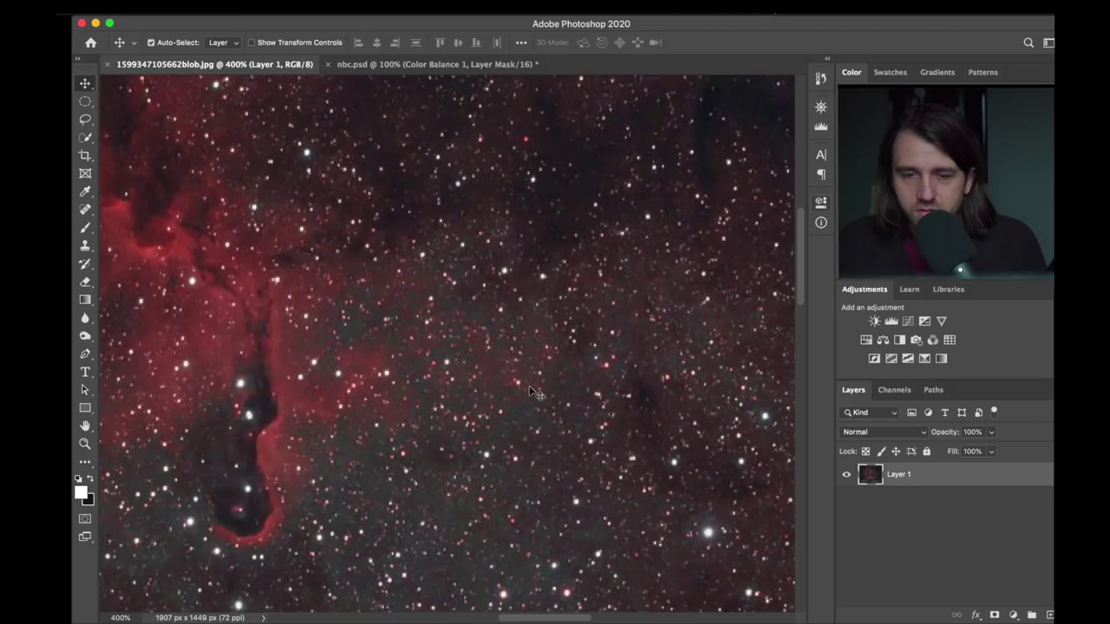
left_click(407, 64)
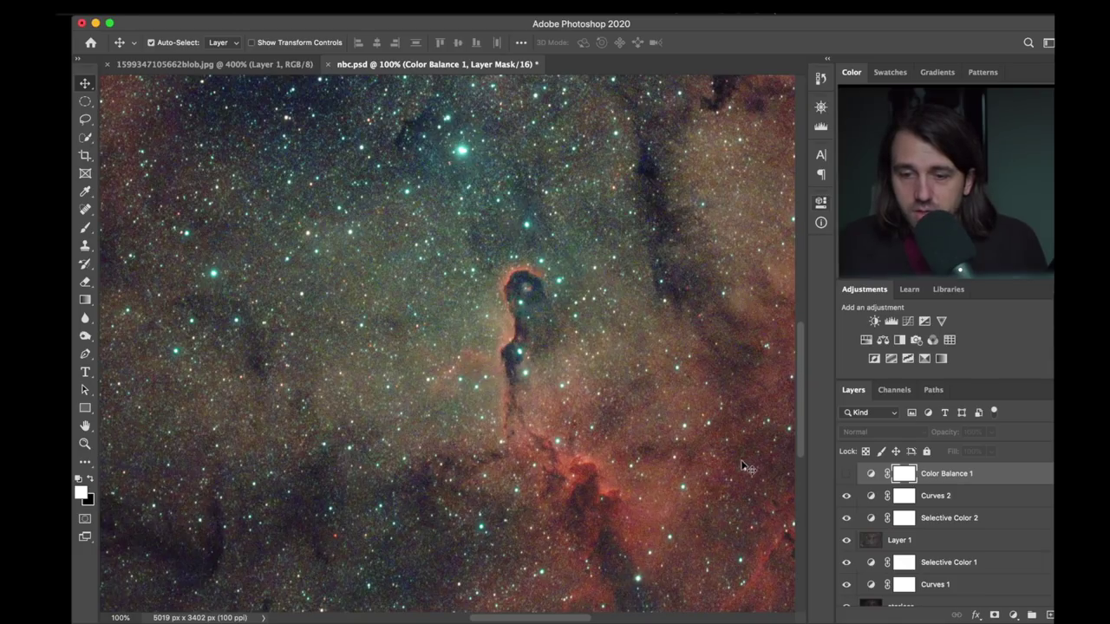
left_click_drag(547, 619, 575, 622)
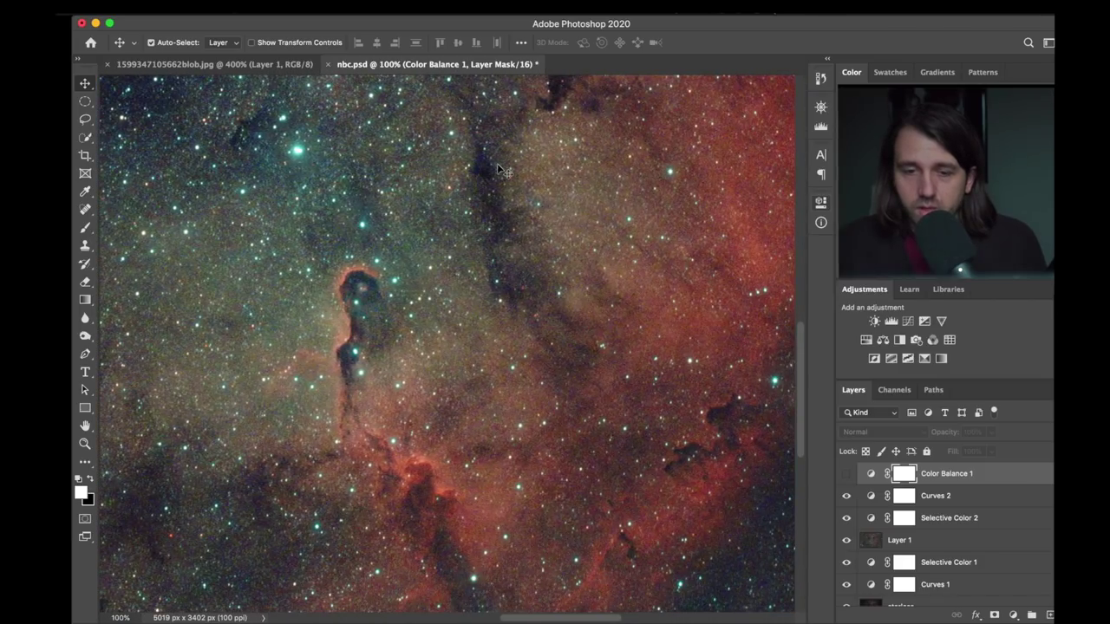
left_click(222, 63)
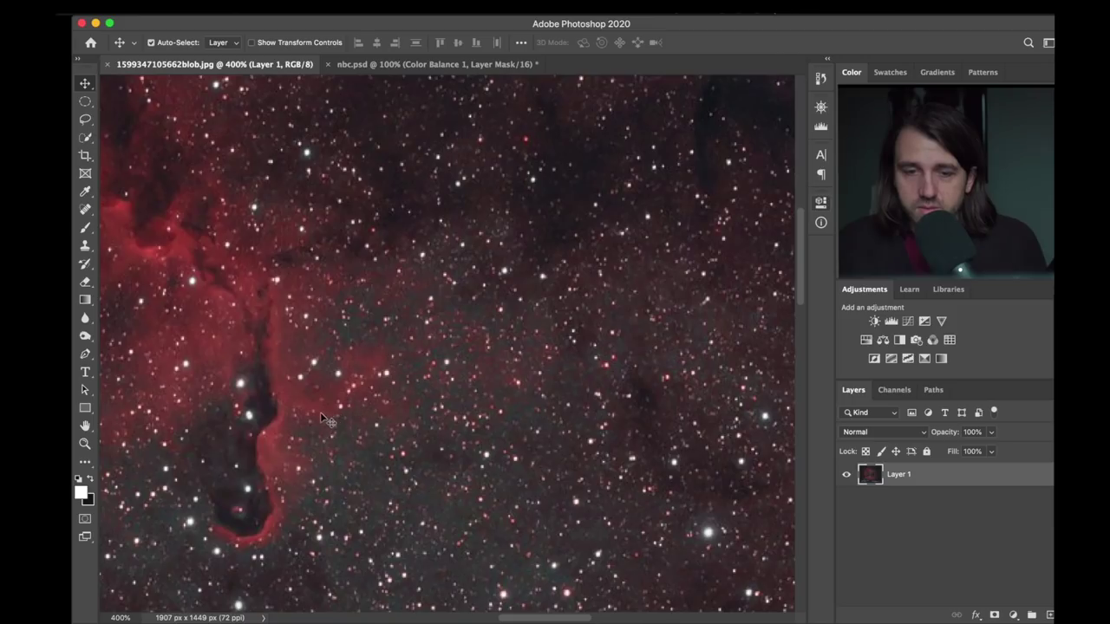
left_click(390, 64)
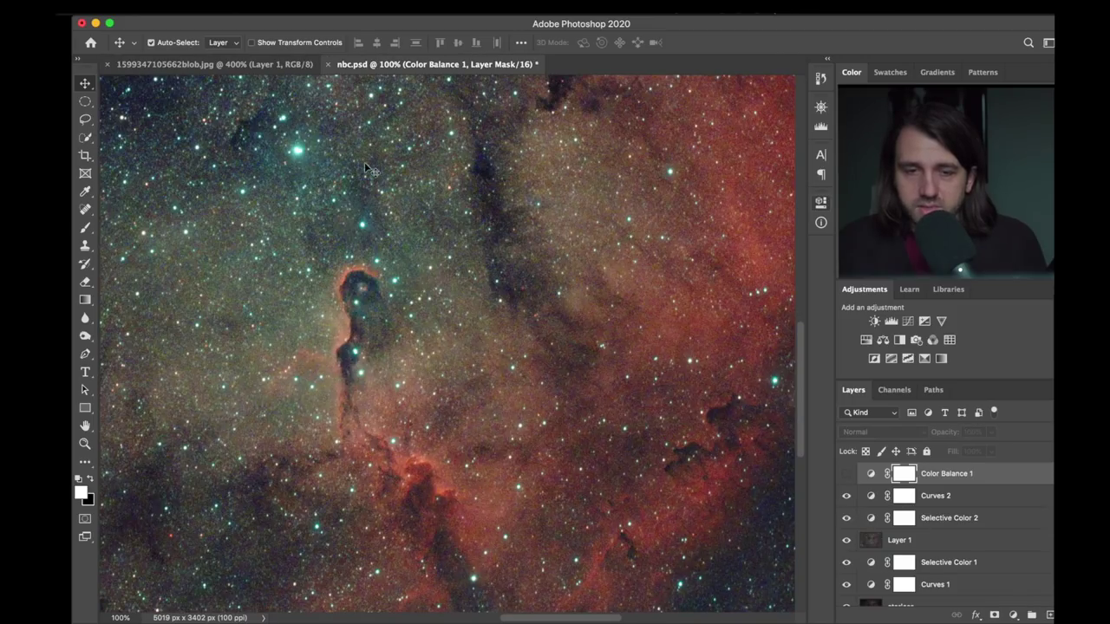
key("super+equal")
left_click_drag(580, 621, 553, 620)
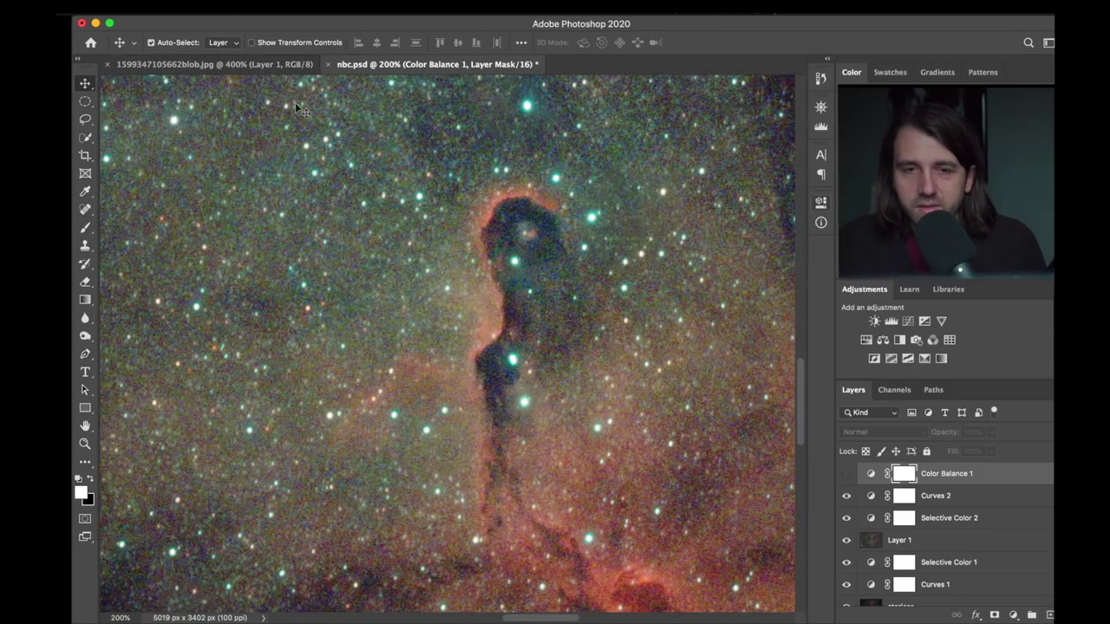
left_click(247, 66)
left_click(439, 64)
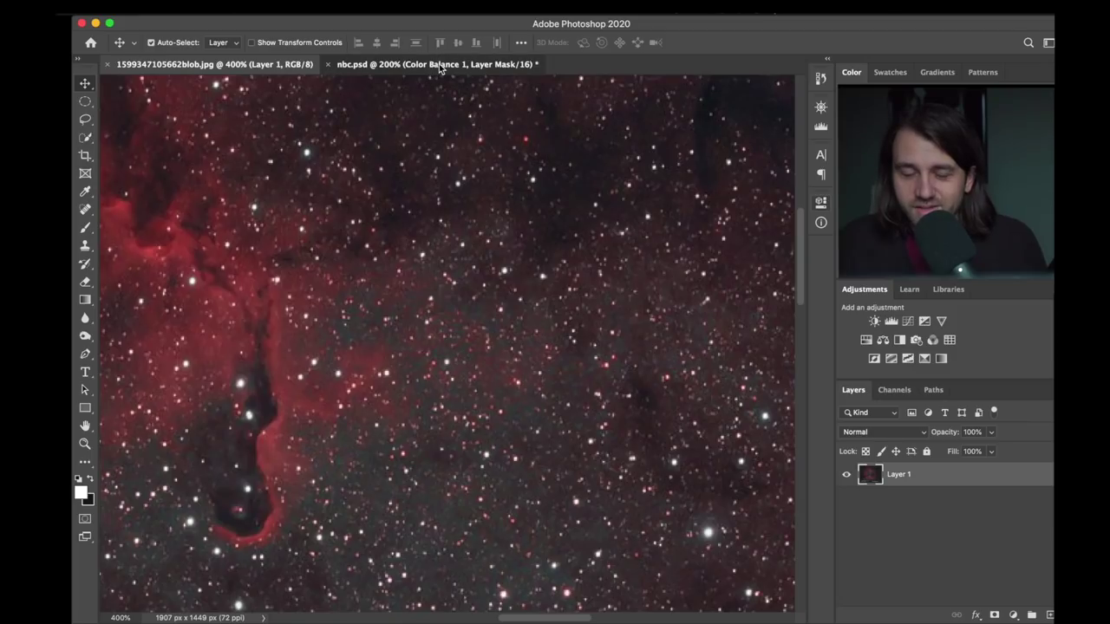
left_click(229, 65)
left_click(387, 65)
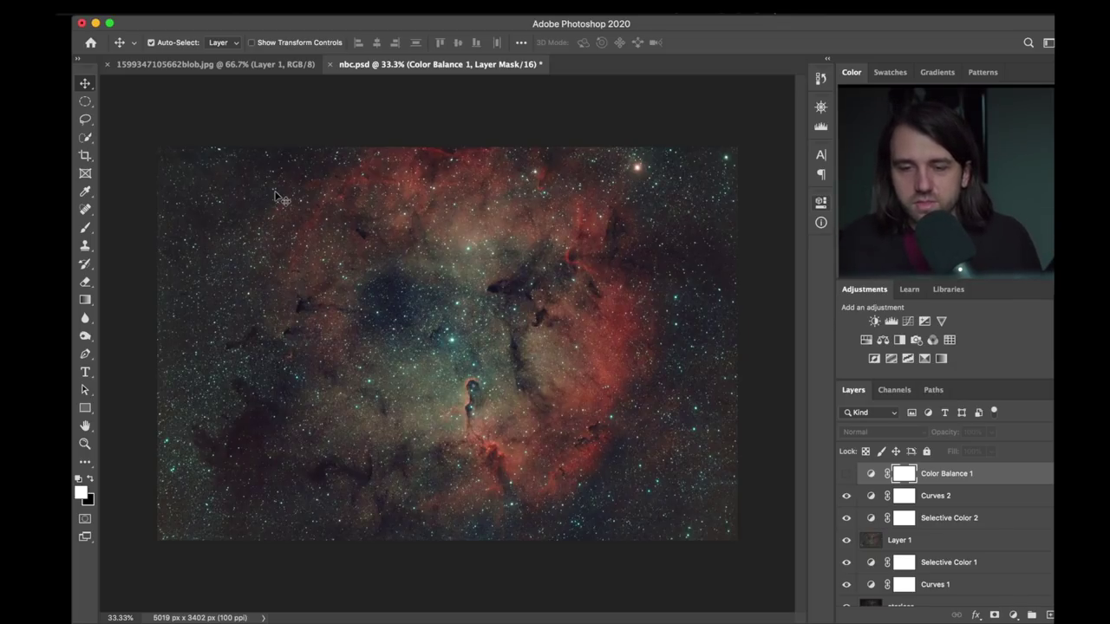
left_click(218, 65)
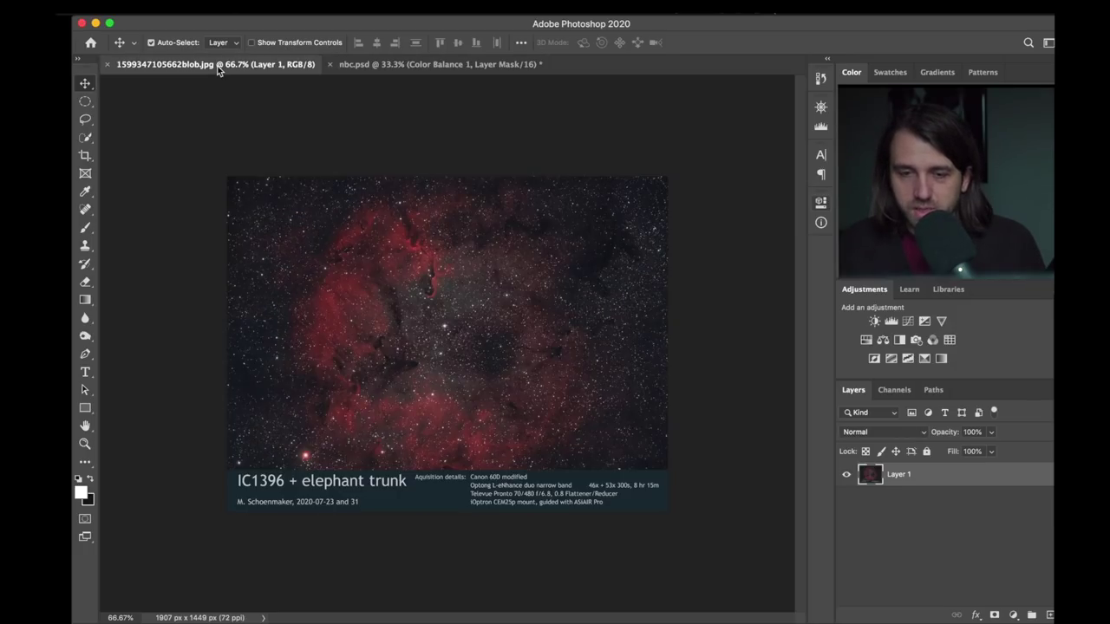
left_click(417, 67)
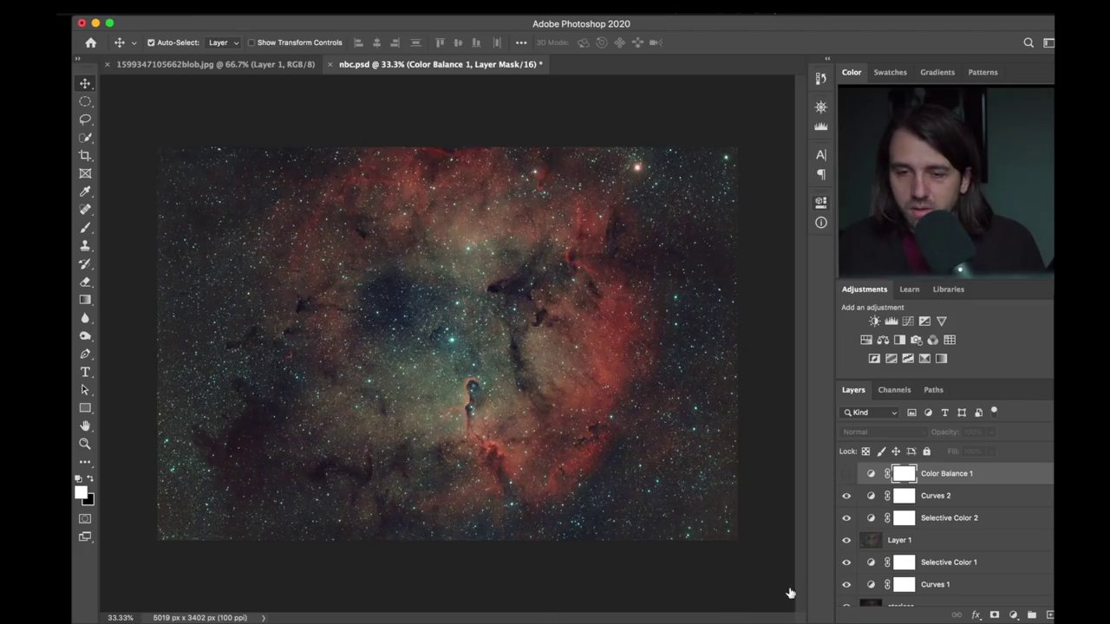
left_click(257, 67)
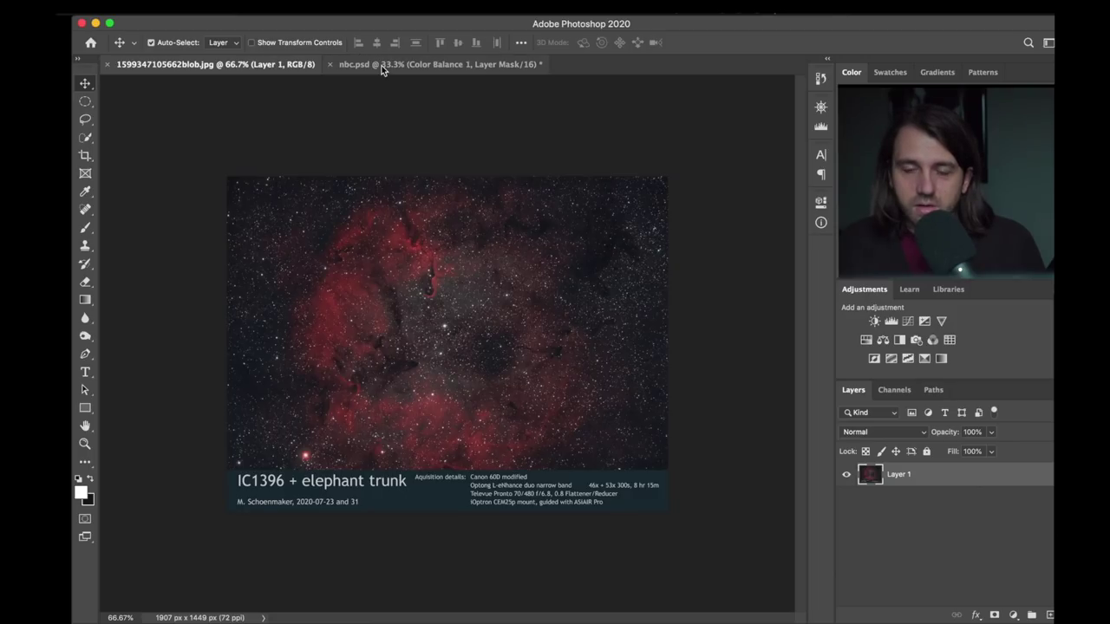
left_click(455, 65)
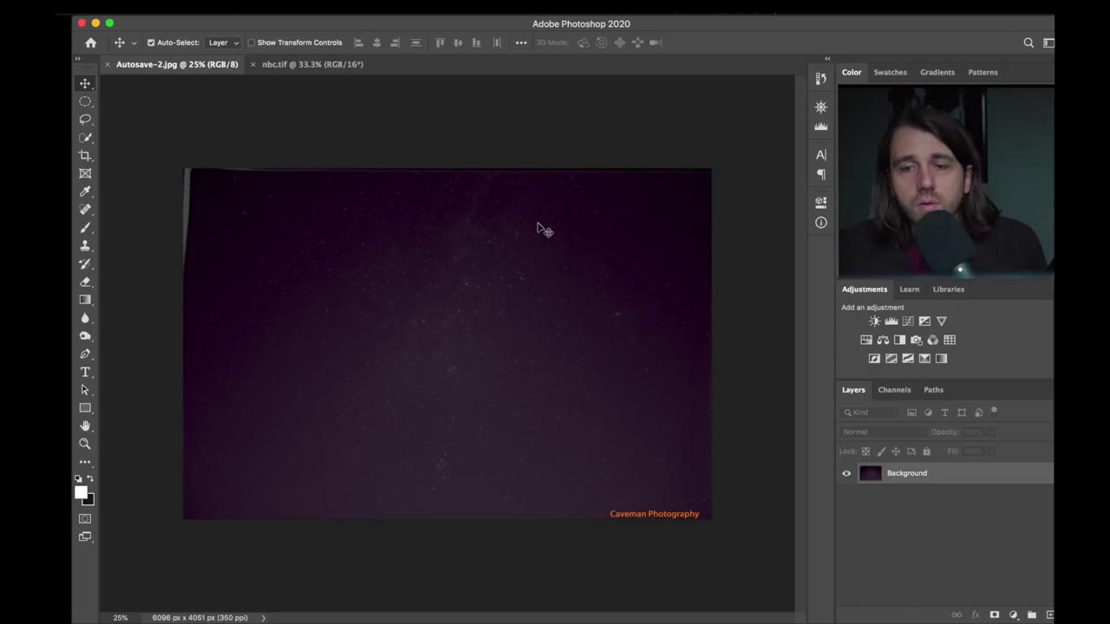
Inspect the unprocessed Milky Way shot Autosave-2.jpg for its overall exposure and framing.
key("super")
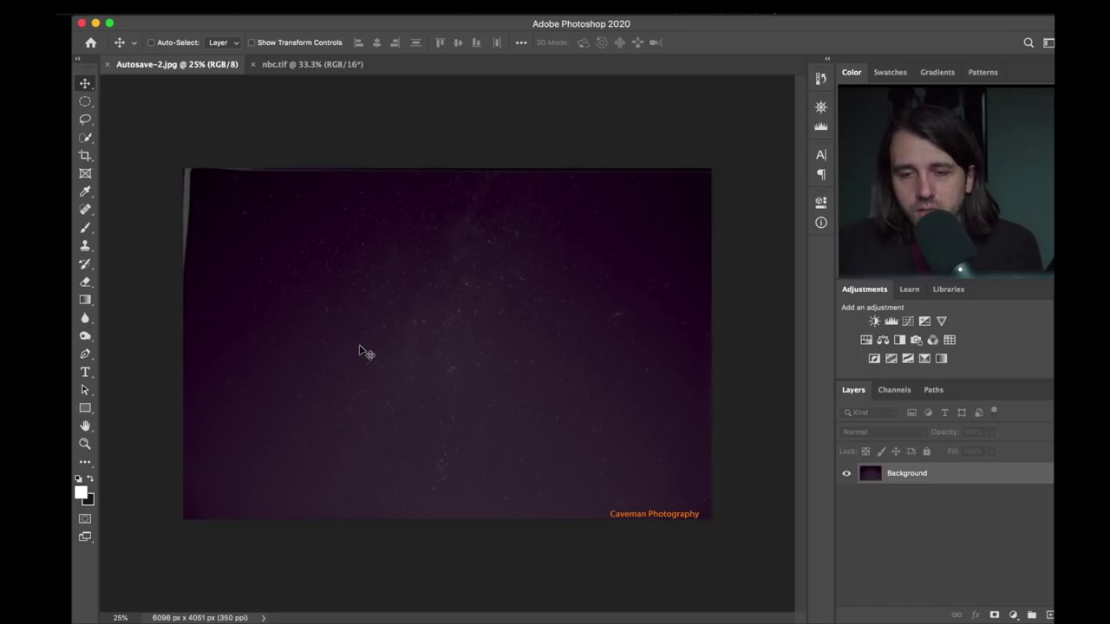
key("super+plus")
key("super+minus")
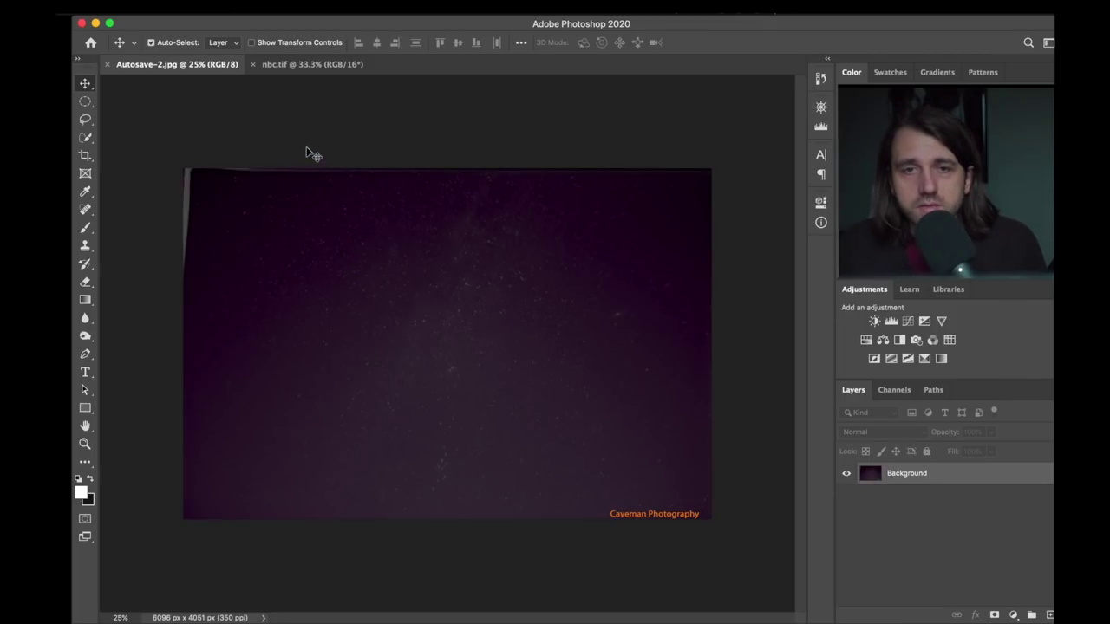
Examine the star shapes in nbc.tif at up to 300%, from the Milky Way core out to the galaxy, and return to the full view.
left_click(310, 67)
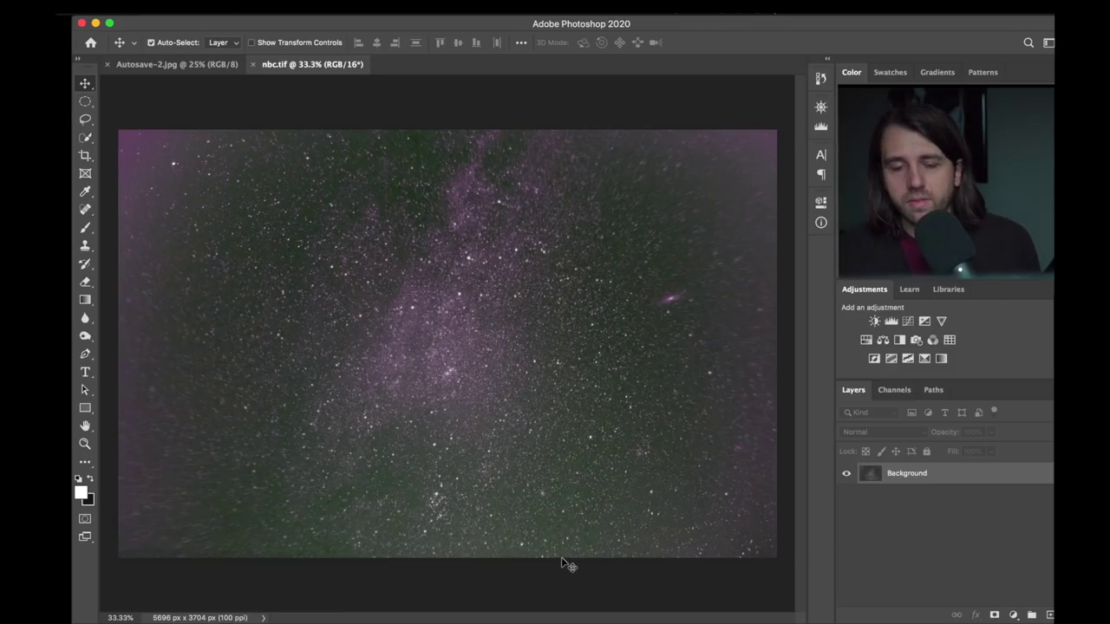
key("super+plus")
key("super+plus")
key("super+plus")
key("super+plus")
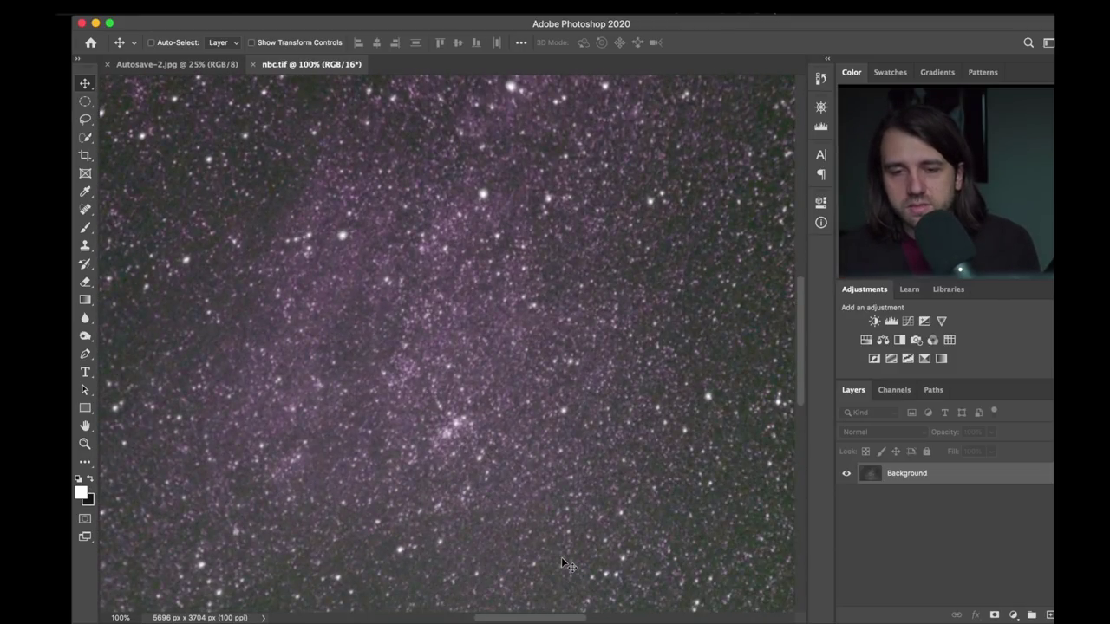
key("super+plus")
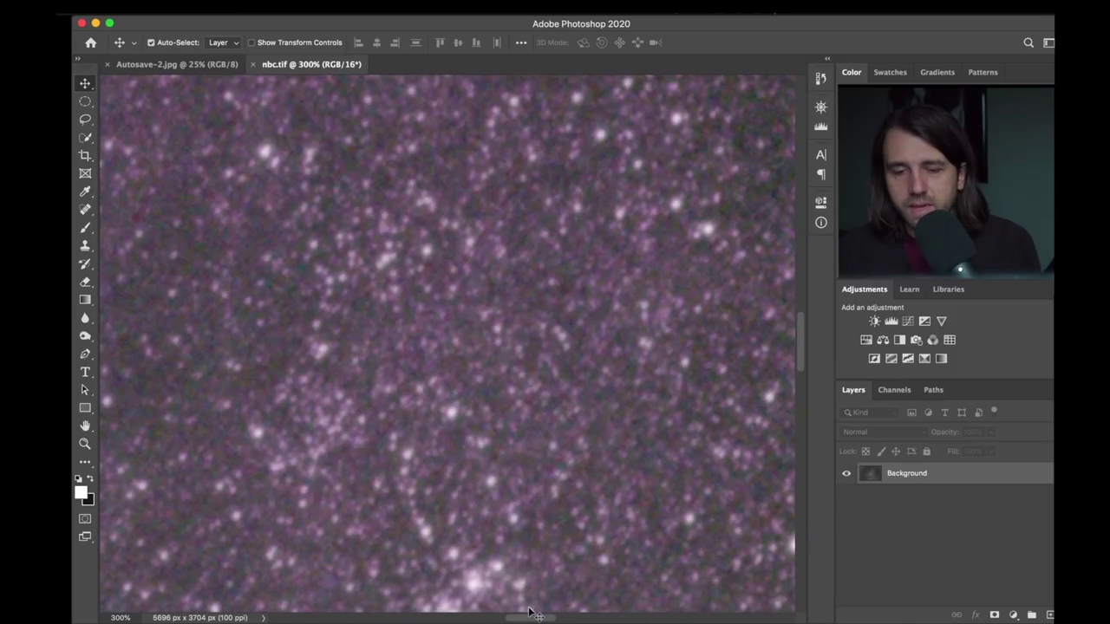
left_click_drag(528, 617, 616, 616)
key("super+minus")
key("super+minus")
key("super+minus")
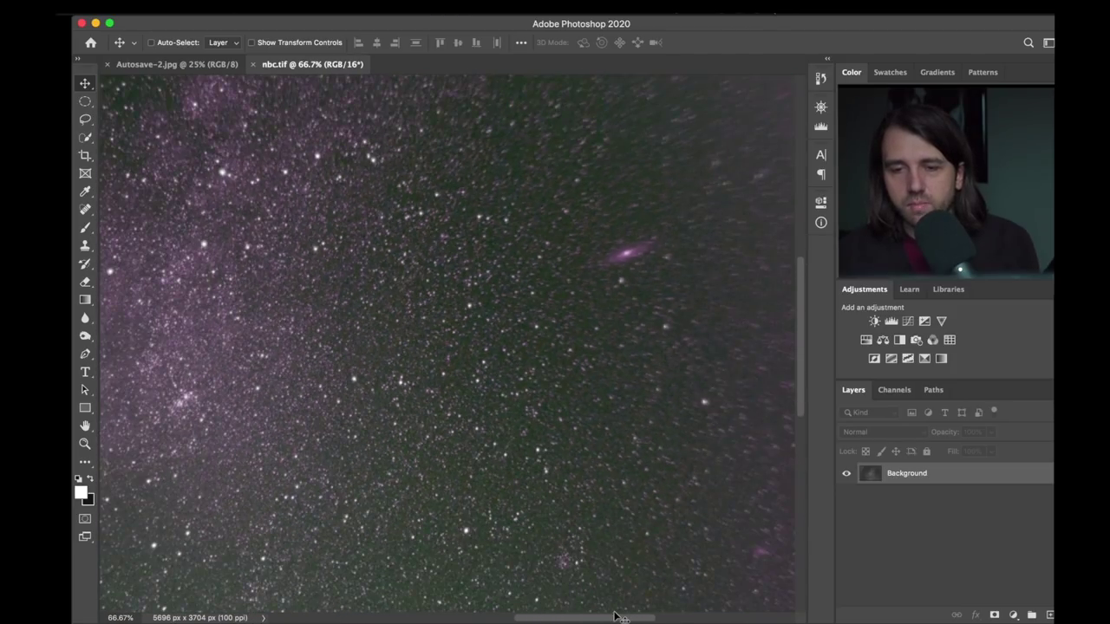
key("super+minus")
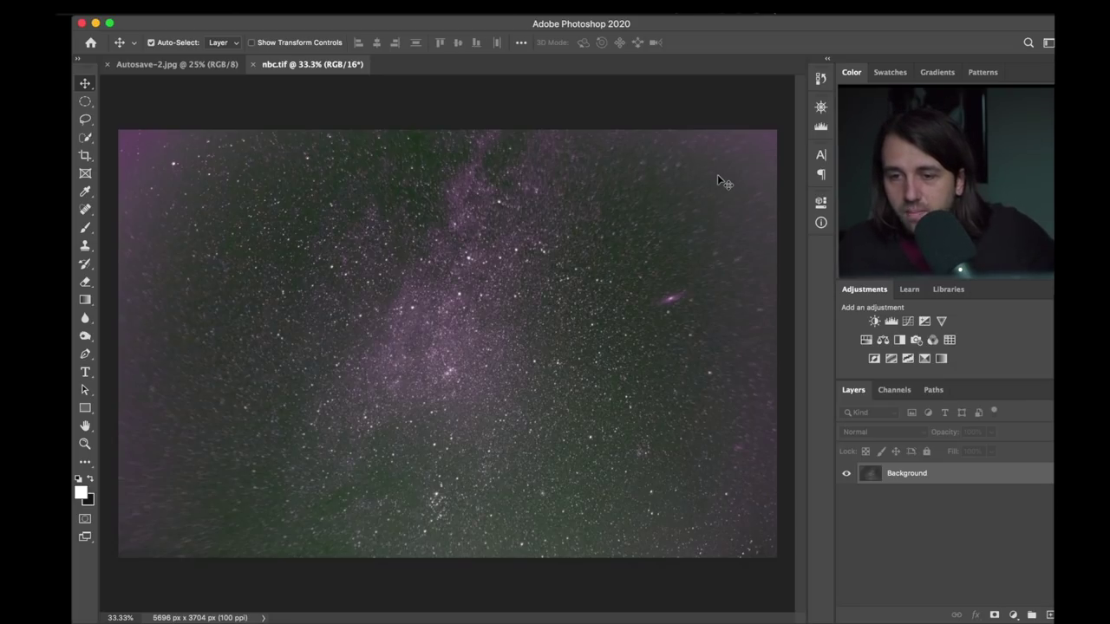
Inspect the stars around the galaxy and in the image's upper-right corner of nbc.tif at 100%.
key("super+equal")
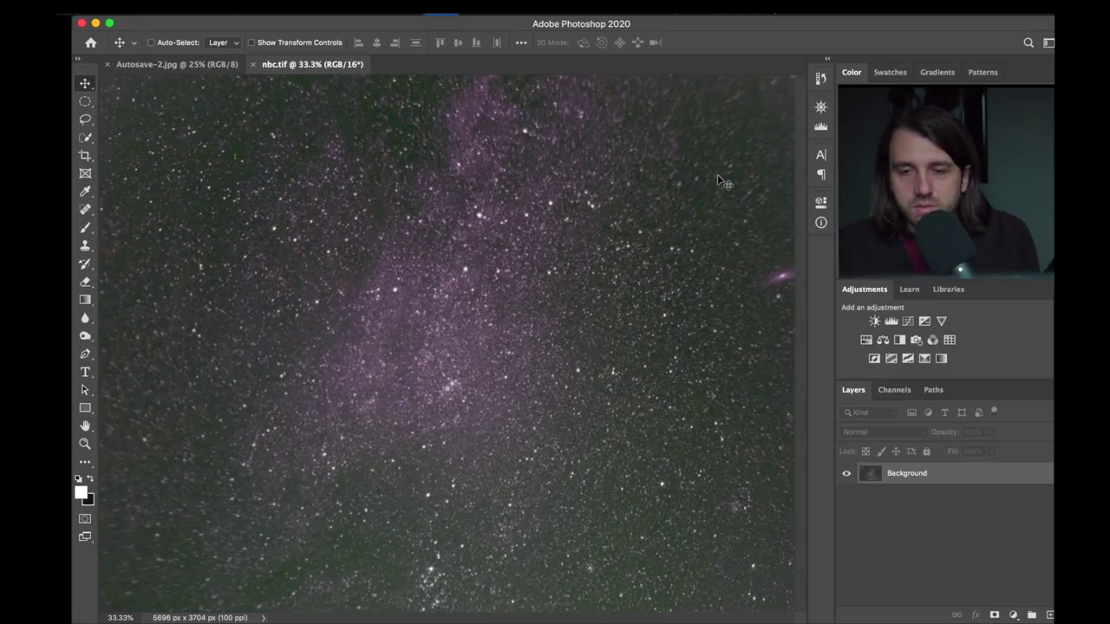
key("super+equal")
key("super+equal")
key("super+equal")
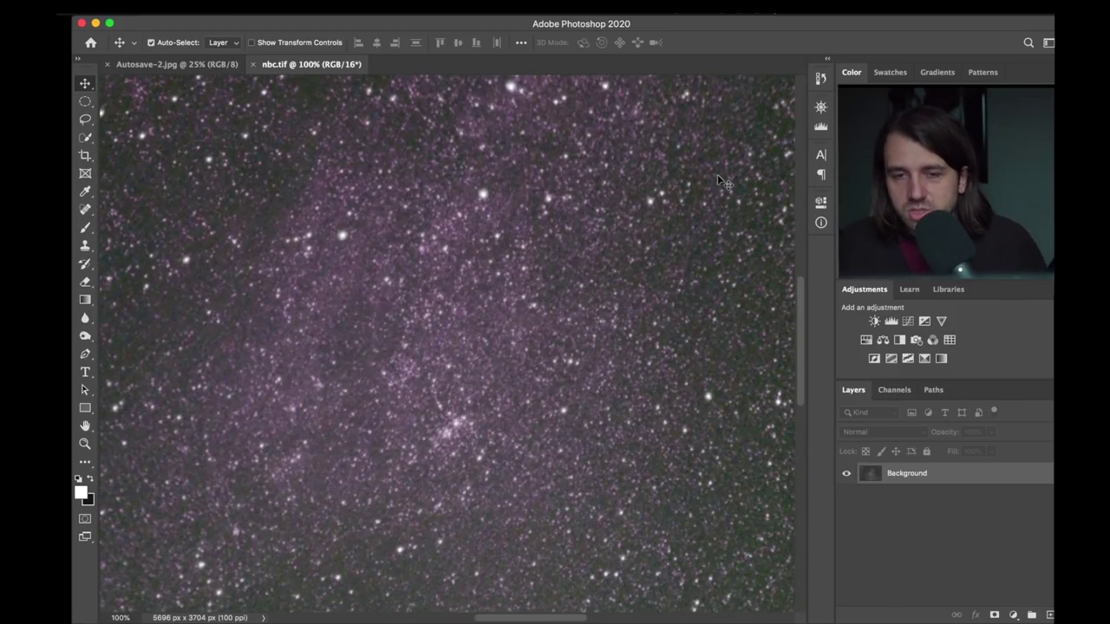
left_click_drag(541, 616, 659, 597)
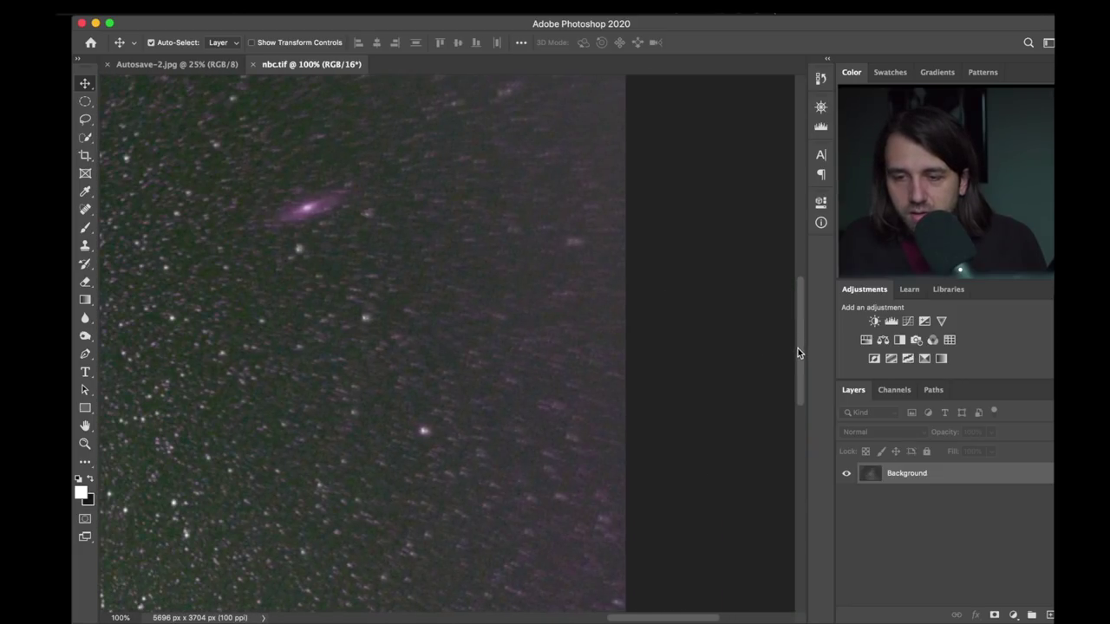
left_click_drag(801, 354, 801, 247)
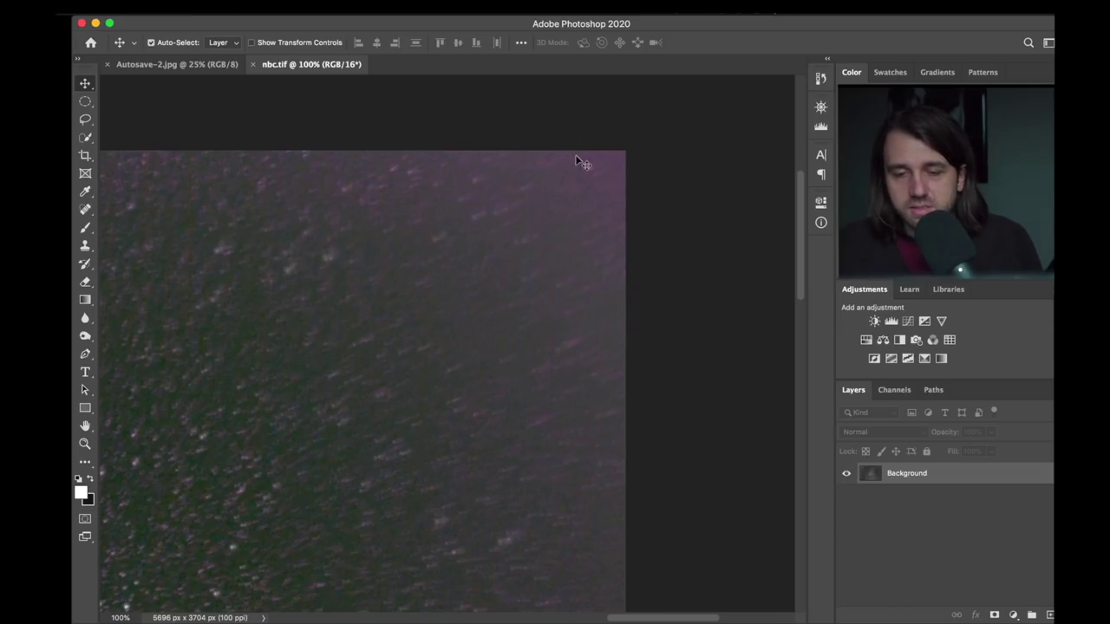
Examine the central Milky Way region and star cluster of nbc.tif at 100% and 66.7%.
left_click_drag(689, 615, 556, 619)
left_click_drag(801, 222, 793, 352)
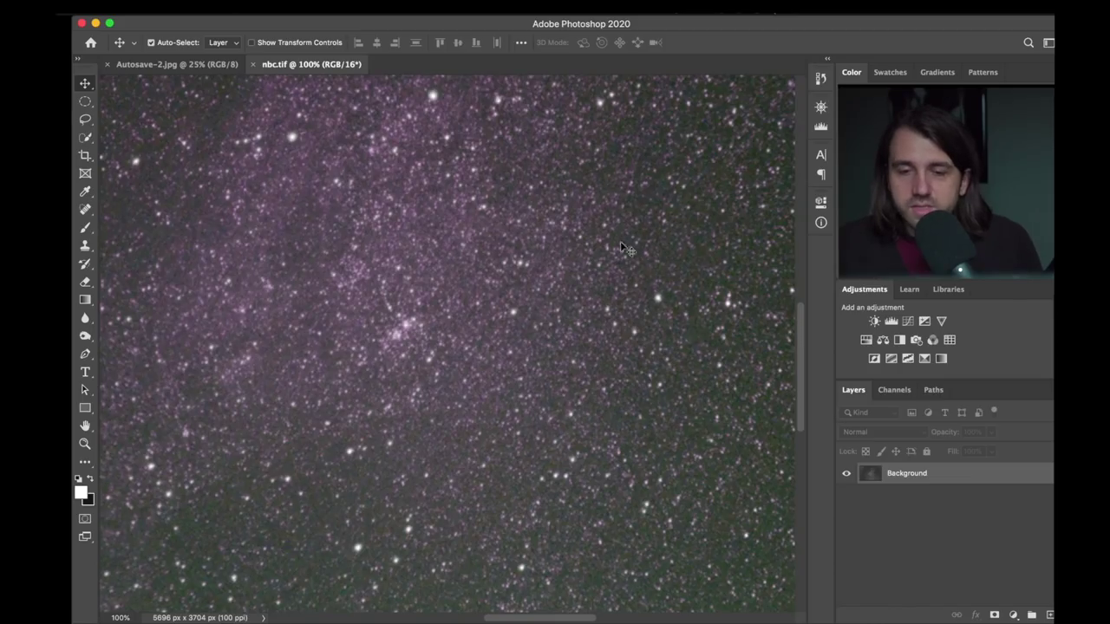
mouse_move(568, 595)
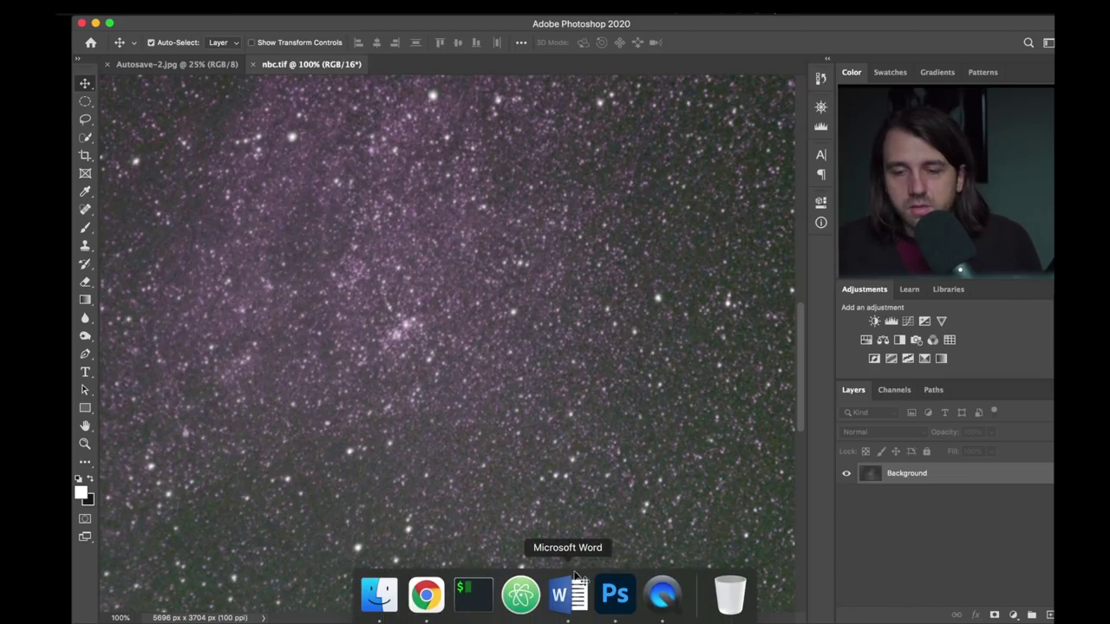
mouse_move(555, 619)
left_mouse_down()
mouse_move(739, 619)
mouse_move(364, 612)
mouse_move(546, 612)
left_mouse_up()
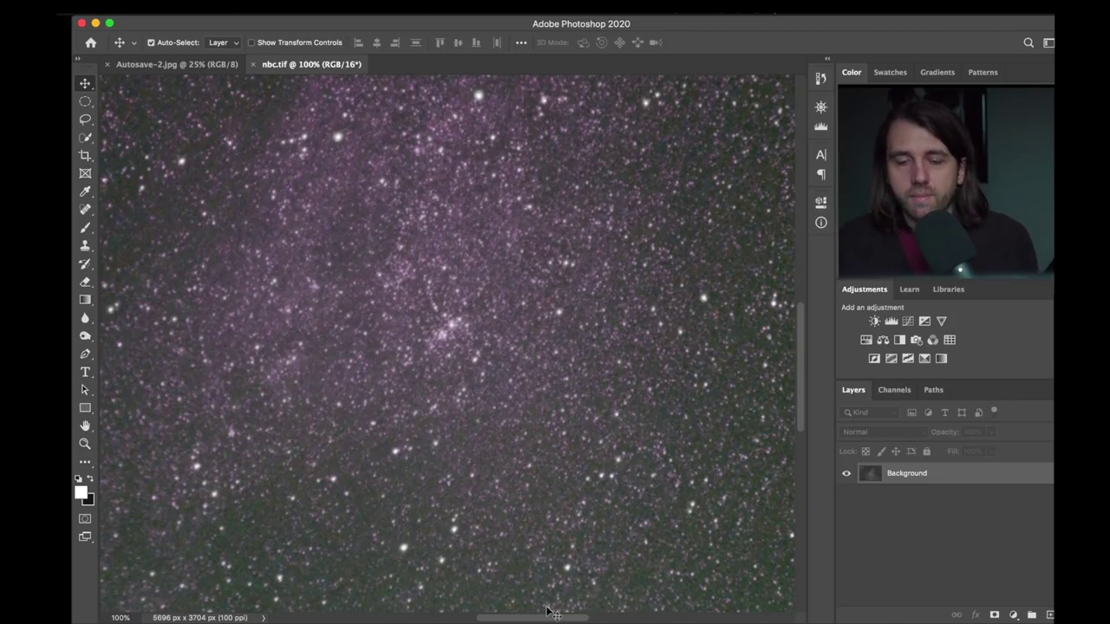
key("super+minus")
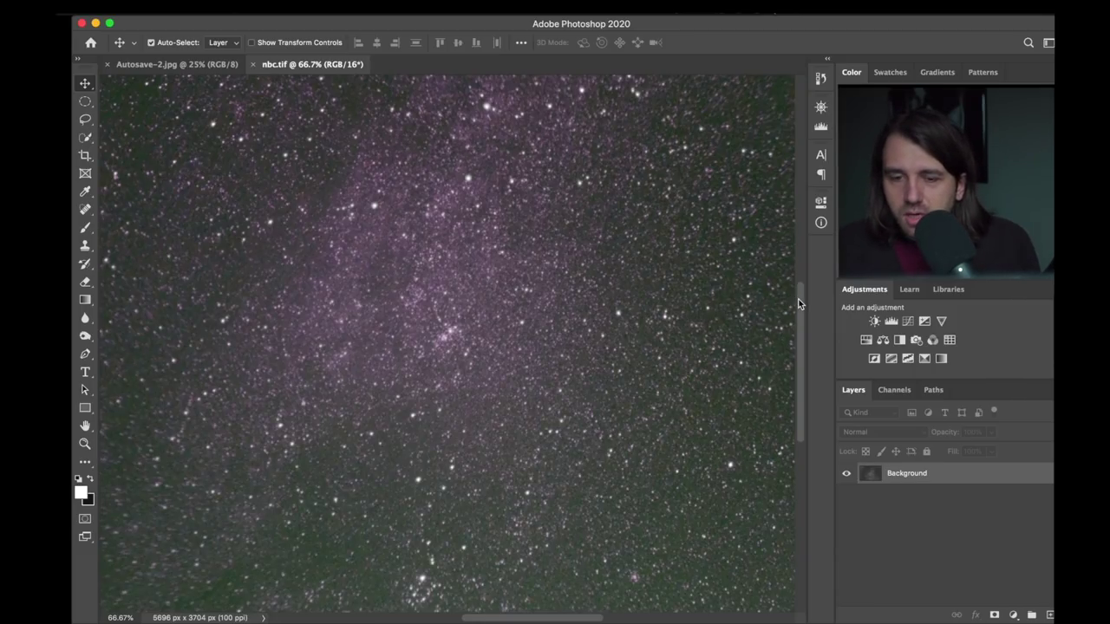
left_click_drag(471, 618, 529, 617)
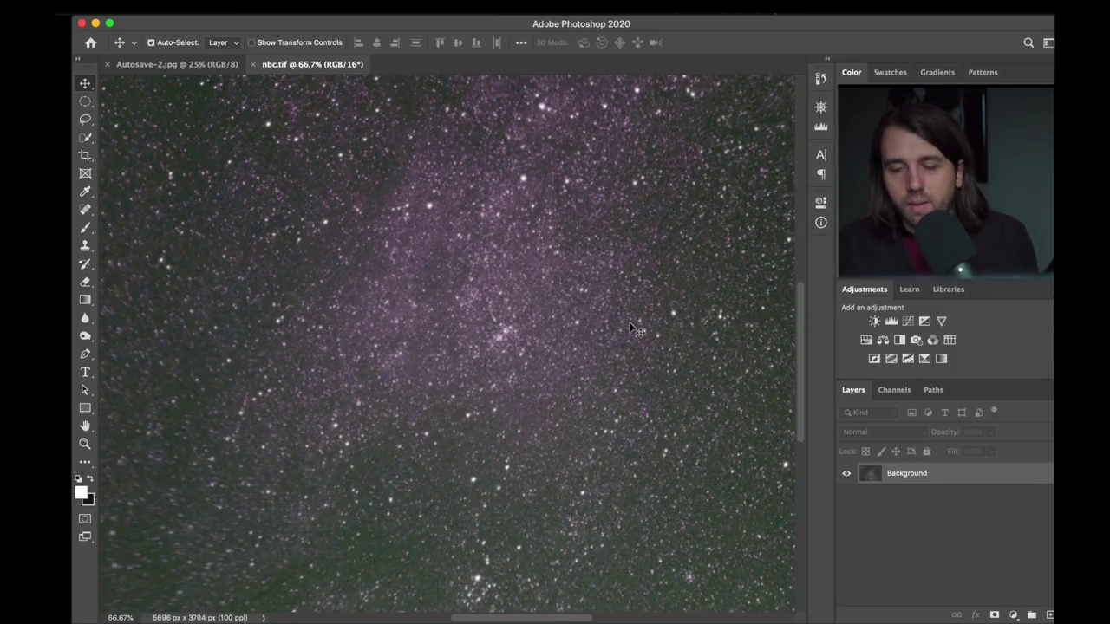
Return to the overall view of the Milky Way image nbc.tif.
key("super+minus")
key("super+minus")
key("super+minus")
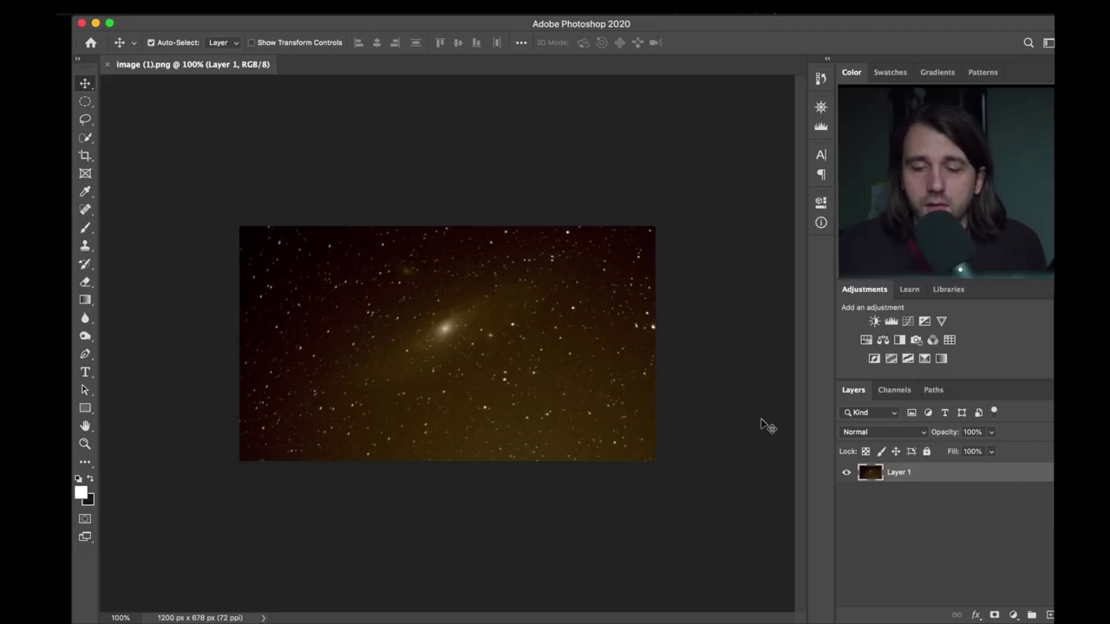
Examine the galaxy core and star shapes in image (1).png at up to 400%, and return to the 100% view.
key("super+equal")
key("super+equal")
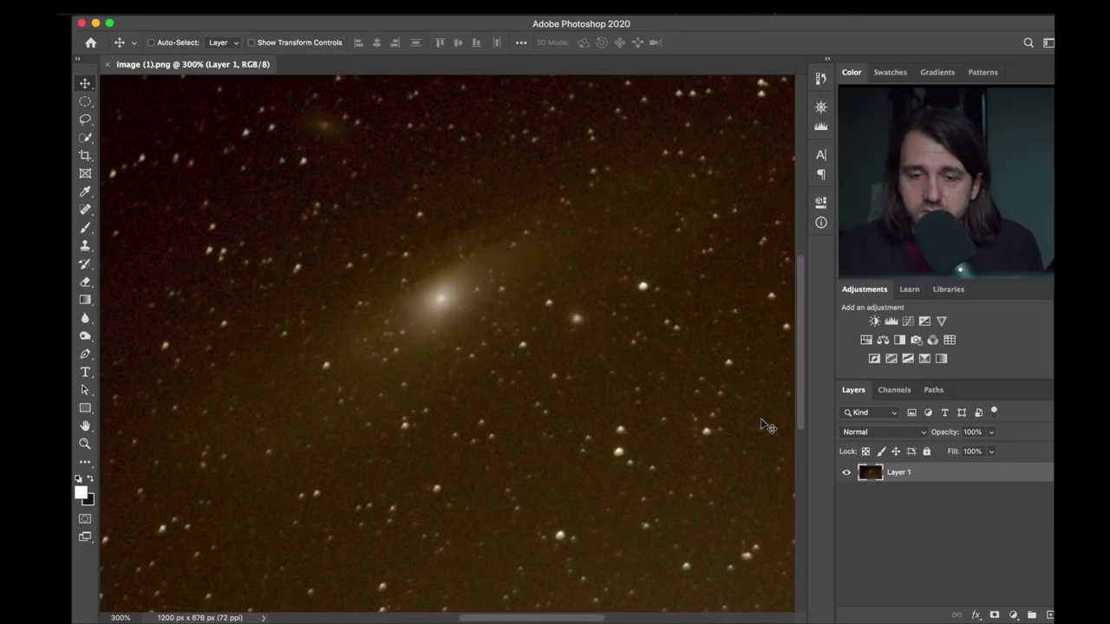
key("super+equal")
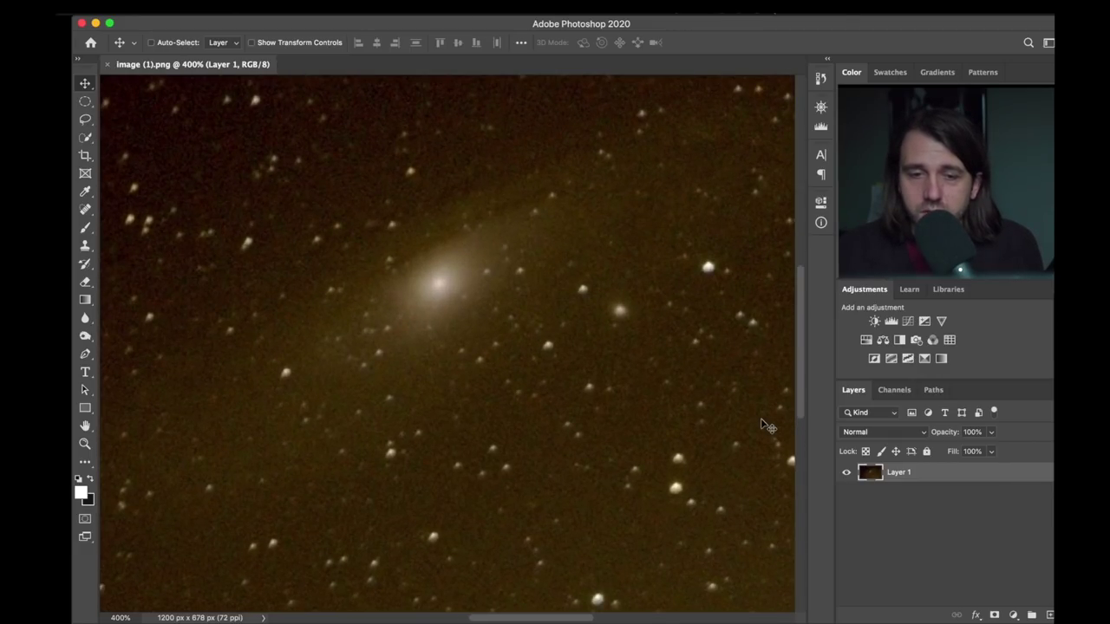
key("super+minus")
key("super+minus")
key("super+minus")
key("super+equal")
key("super+equal")
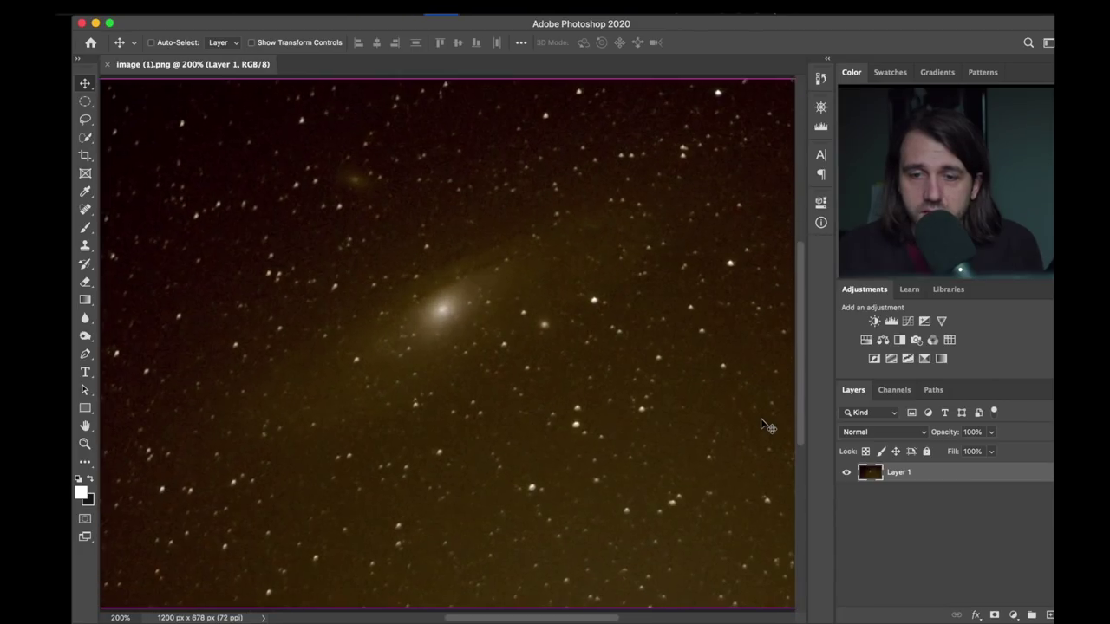
key("super+minus")
key("super+equal")
key("super+minus")
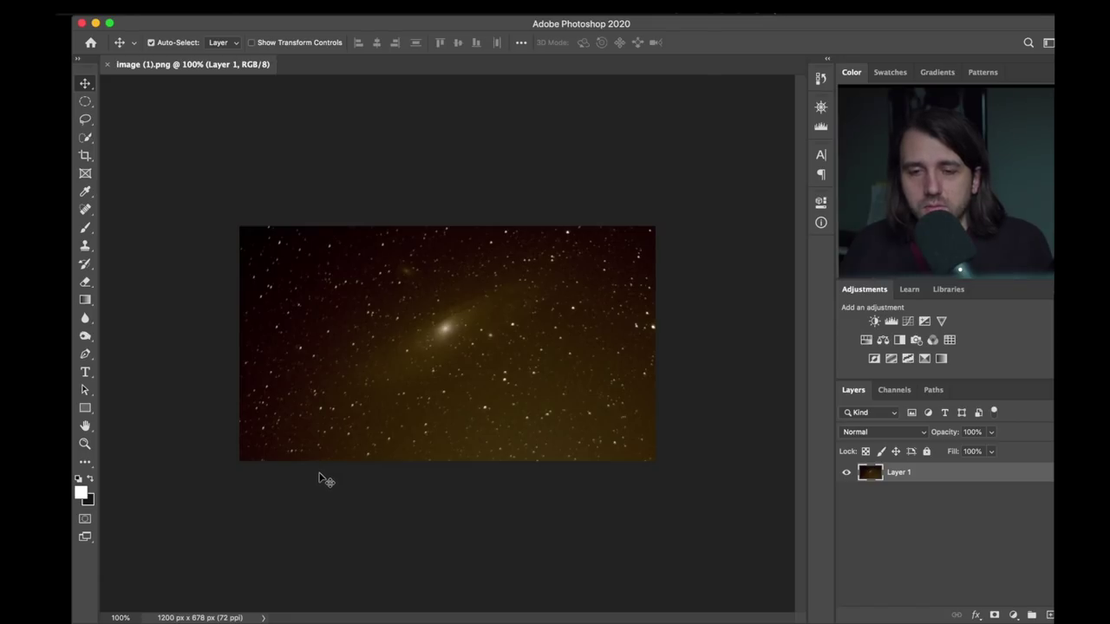
Add a Color Balance adjustment layer to the galaxy image with midtones at -12 Cyan/Red and +62 Yellow/Blue.
left_click(883, 340)
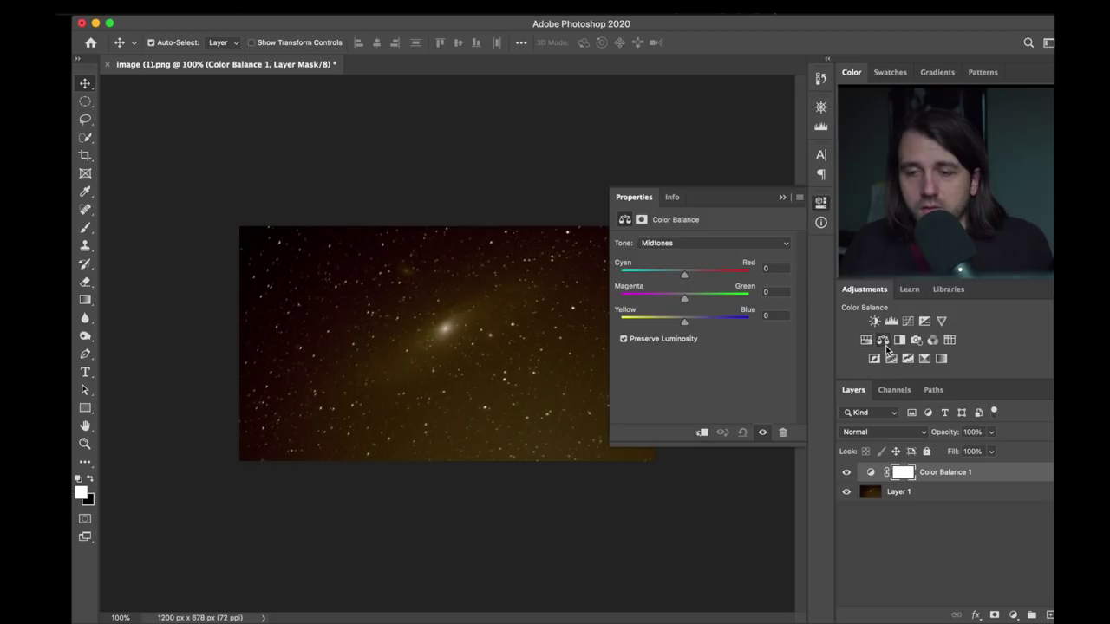
left_click_drag(684, 325, 703, 323)
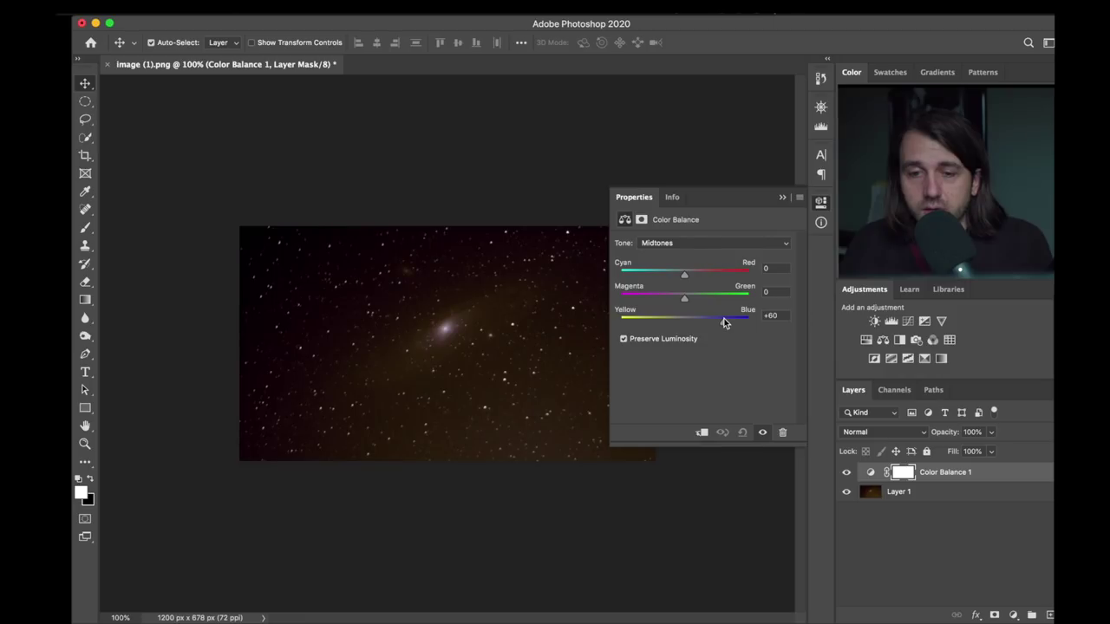
left_click_drag(723, 322, 725, 322)
left_click_drag(684, 276, 677, 278)
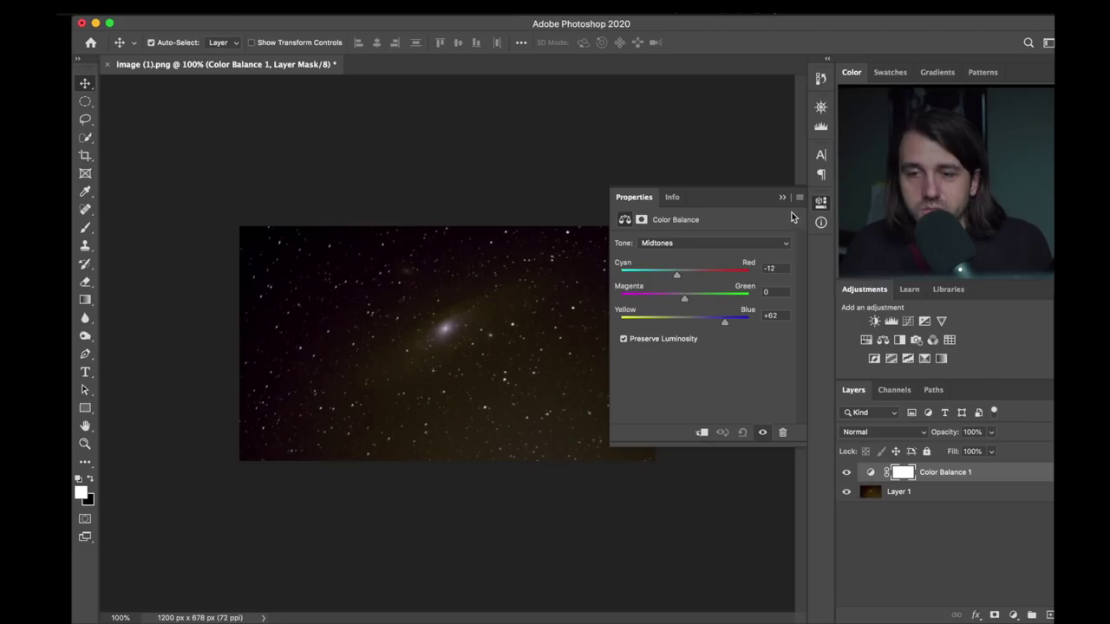
left_click(820, 202)
Compare the galaxy image with and without the Color Balance adjustment, and inspect the corrected galaxy core up close.
left_click(846, 473)
left_click(847, 472)
left_click(846, 473)
left_click(846, 473)
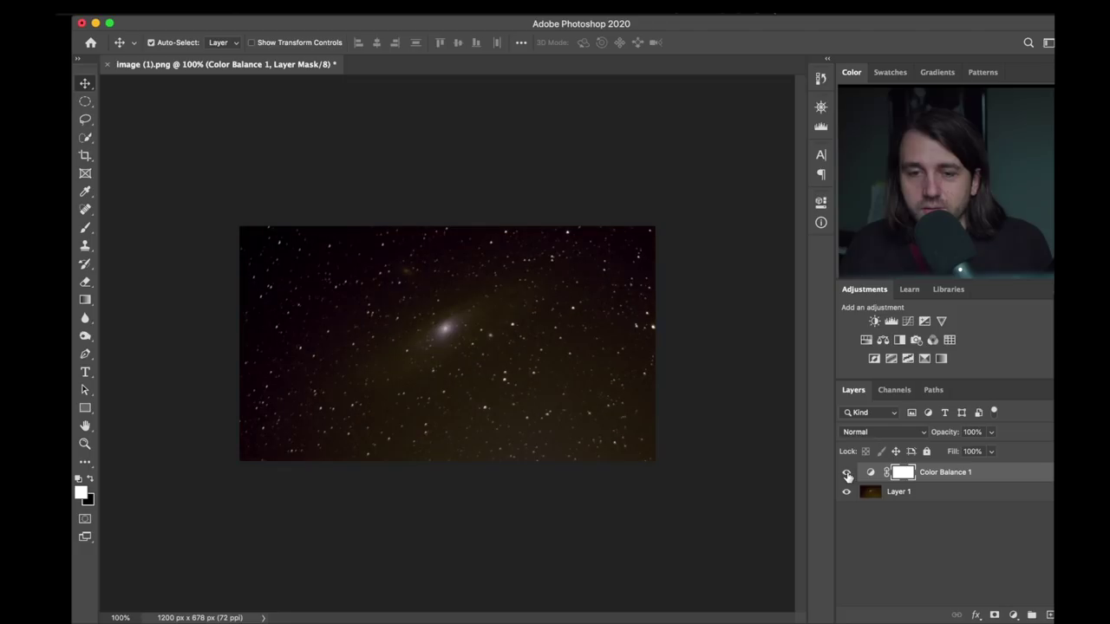
key("super+plus")
key("super+plus")
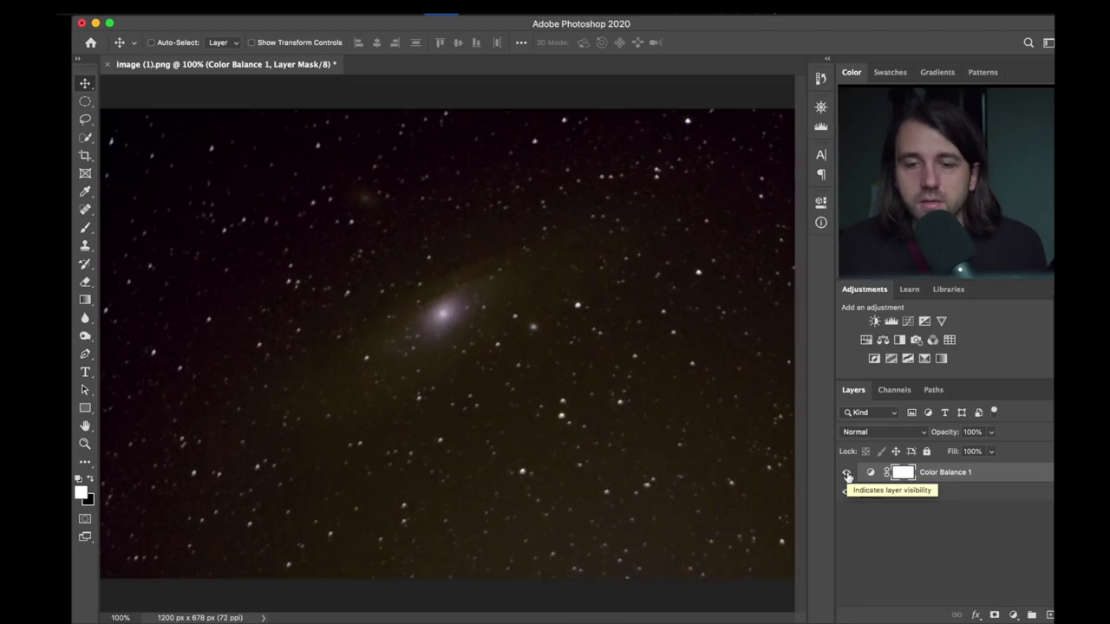
key("super+minus")
key("super+minus")
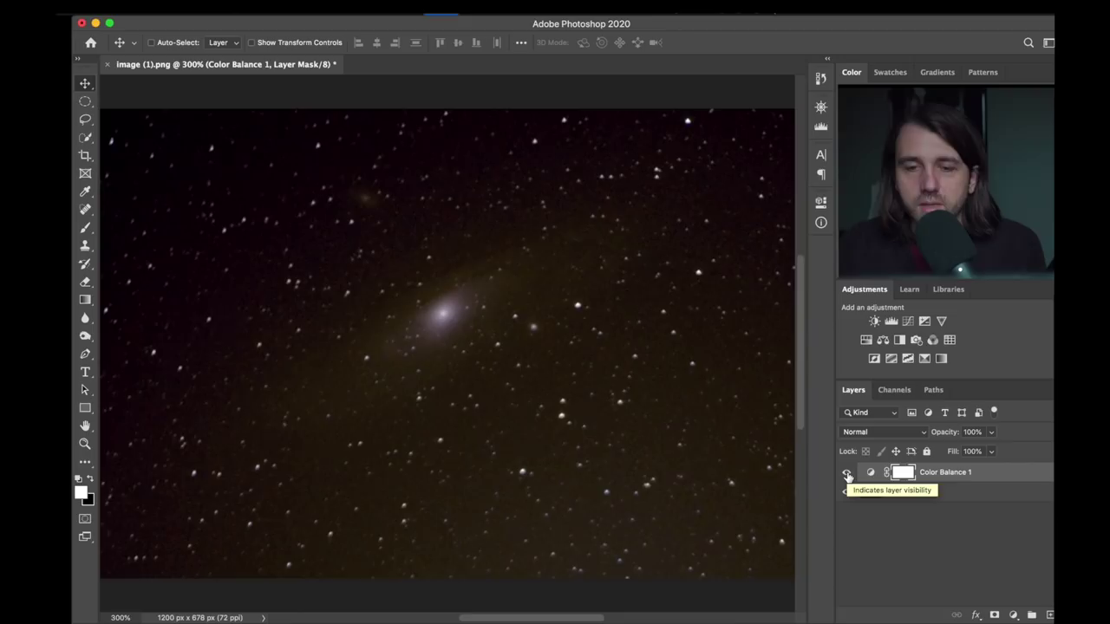
left_click(846, 472)
left_click(846, 472)
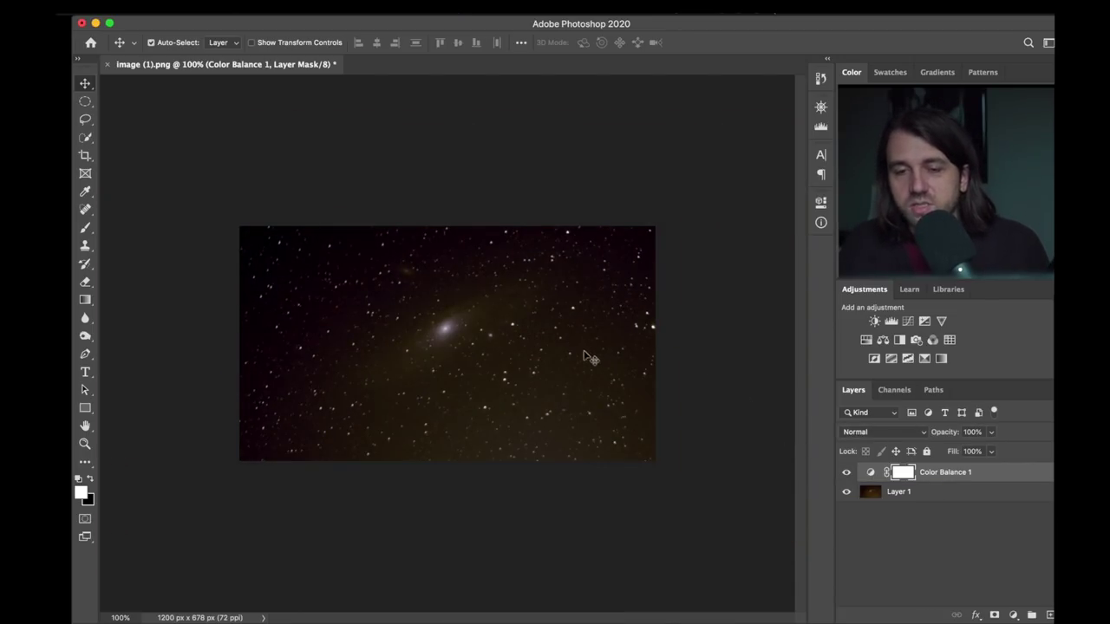
left_click(846, 472)
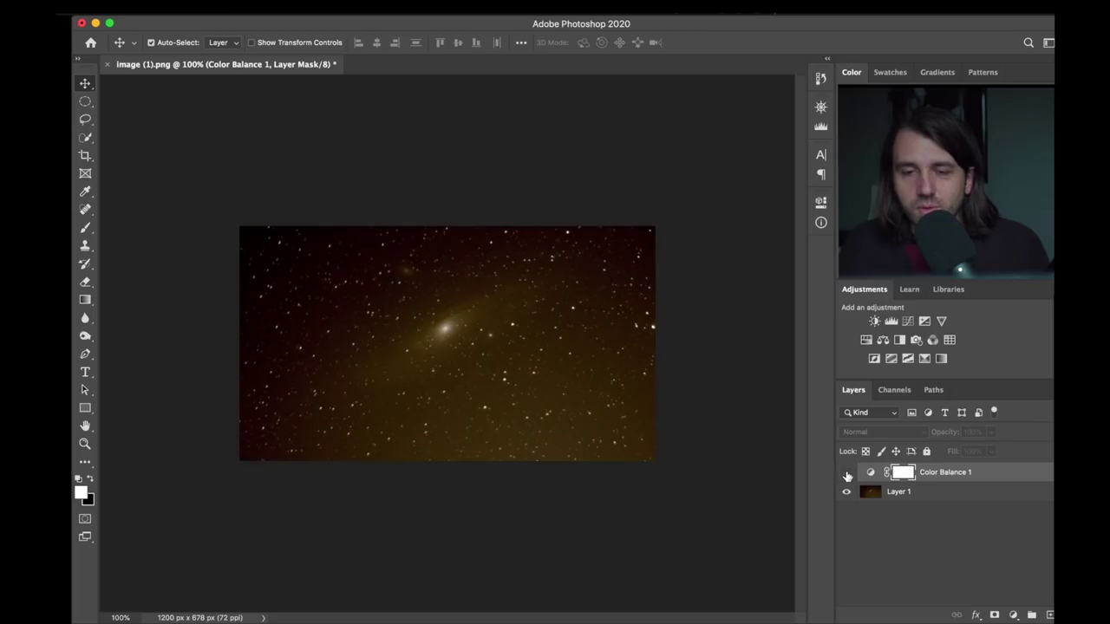
left_click(847, 473)
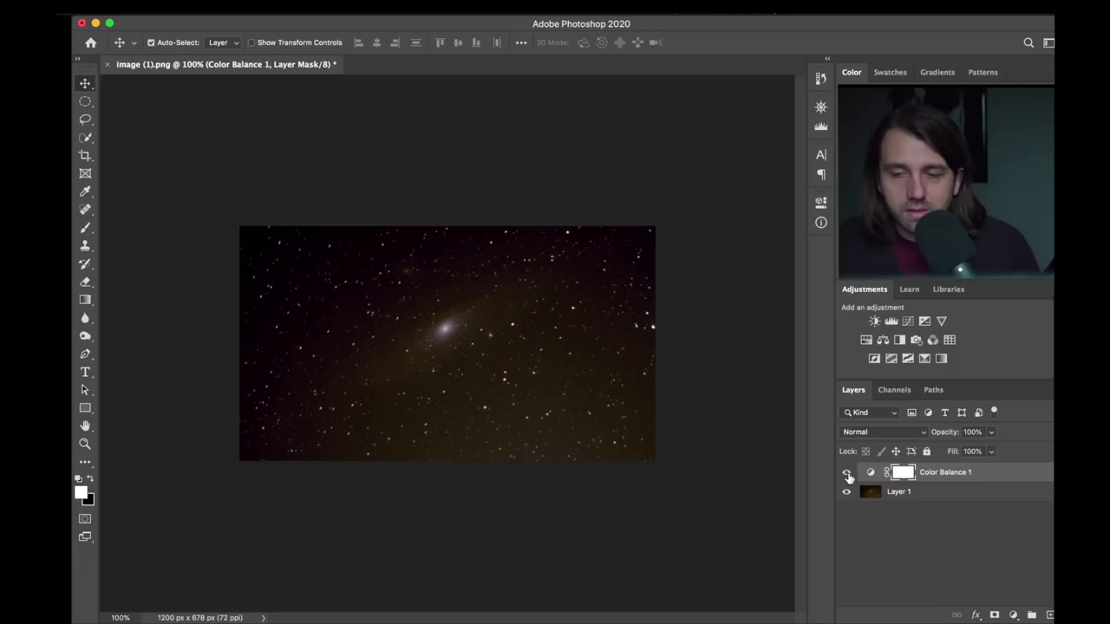
Hide the Color Balance 1 layer so the galaxy image shows its original colors.
left_click(847, 473)
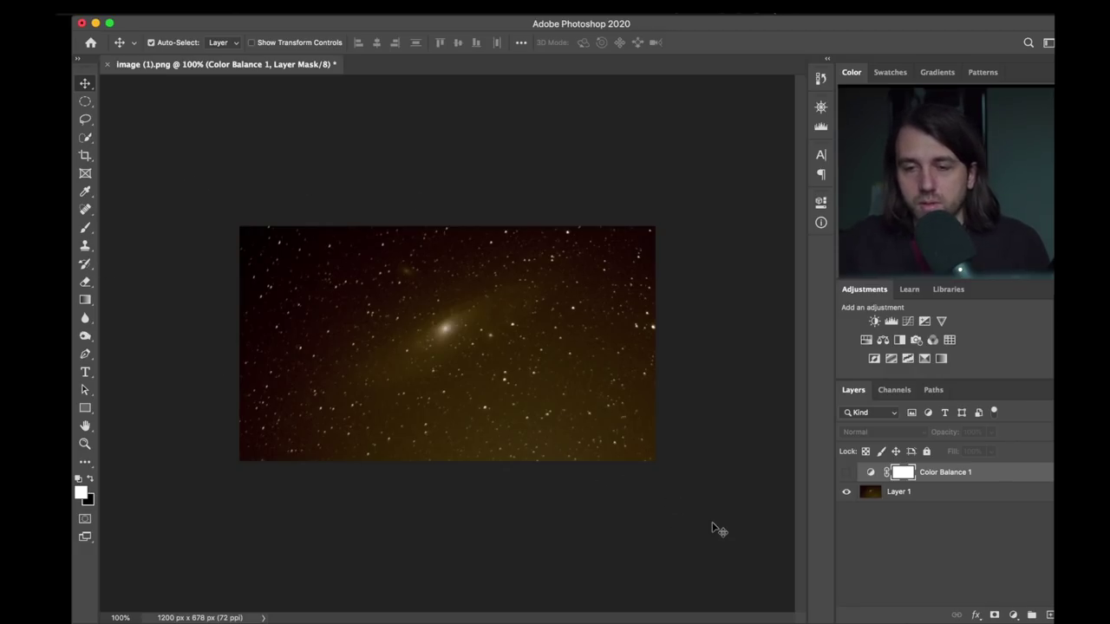
left_click(218, 15)
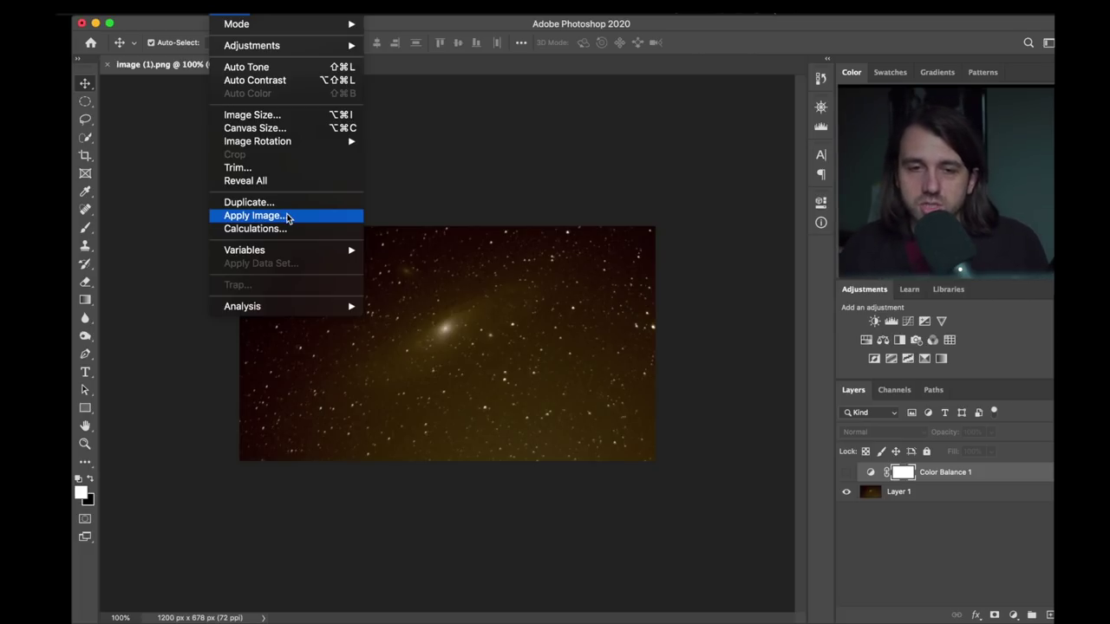
key("Escape")
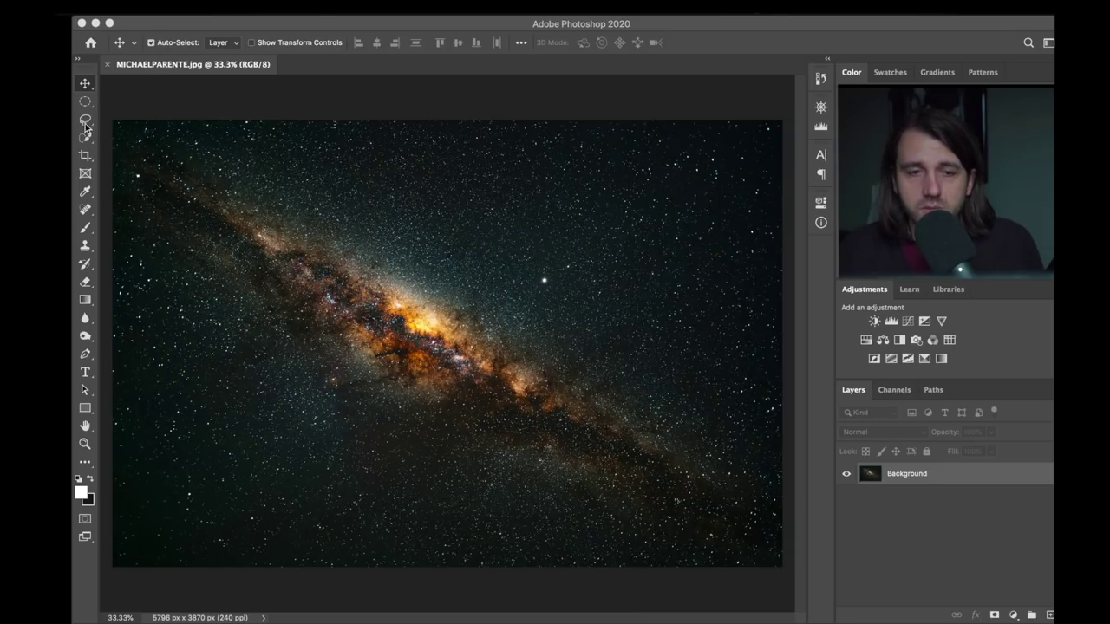
With the Brush tool, circle the dark sky areas above and below the Milky Way core in white.
left_click(85, 227)
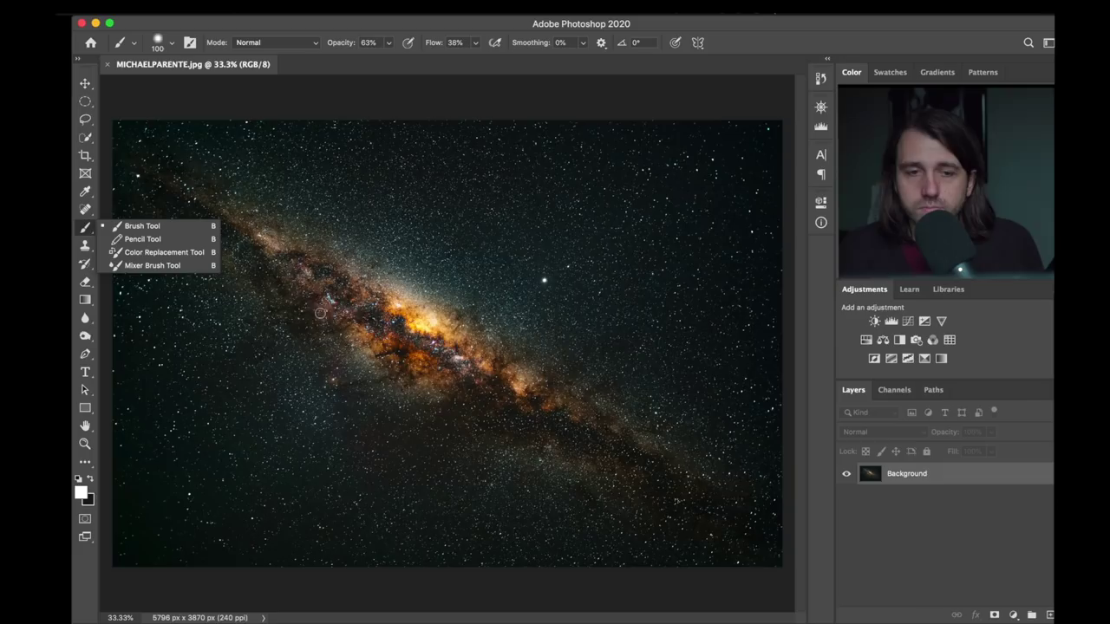
left_click(137, 228)
mouse_move(654, 269)
left_mouse_down()
mouse_move(481, 218)
mouse_move(464, 283)
mouse_move(605, 377)
mouse_move(707, 416)
mouse_move(714, 338)
mouse_move(603, 238)
mouse_move(501, 209)
left_mouse_up()
mouse_move(480, 424)
left_mouse_down()
mouse_move(298, 306)
mouse_move(251, 402)
left_mouse_up()
mouse_move(275, 441)
left_mouse_down()
mouse_move(478, 535)
mouse_move(507, 469)
mouse_move(444, 423)
left_mouse_up()
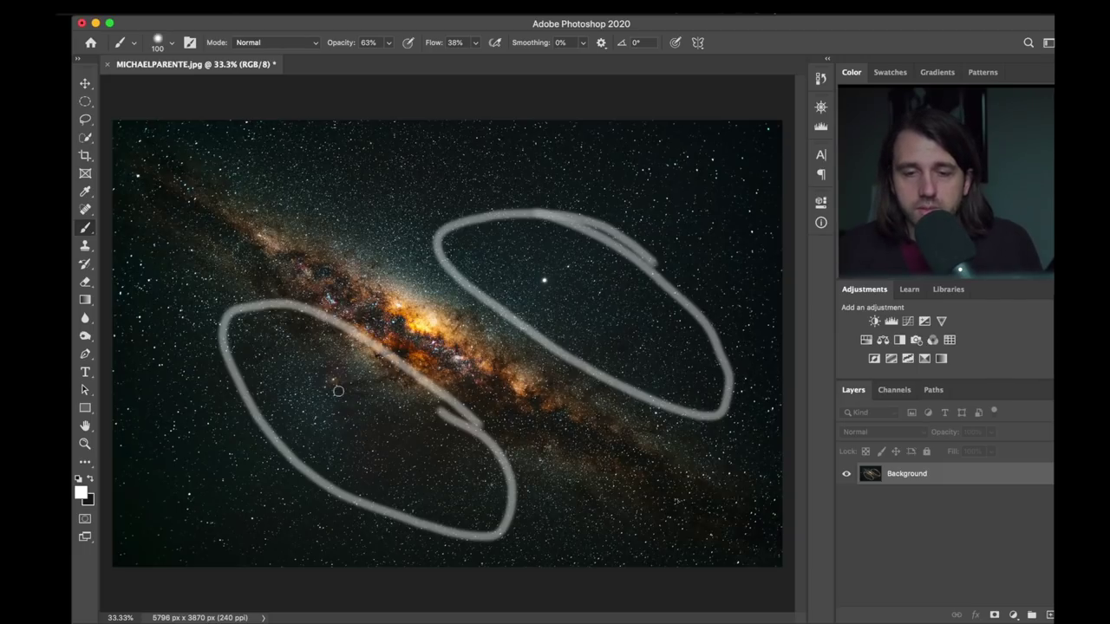
mouse_move(392, 374)
left_mouse_down()
mouse_move(333, 384)
mouse_move(350, 390)
left_mouse_up()
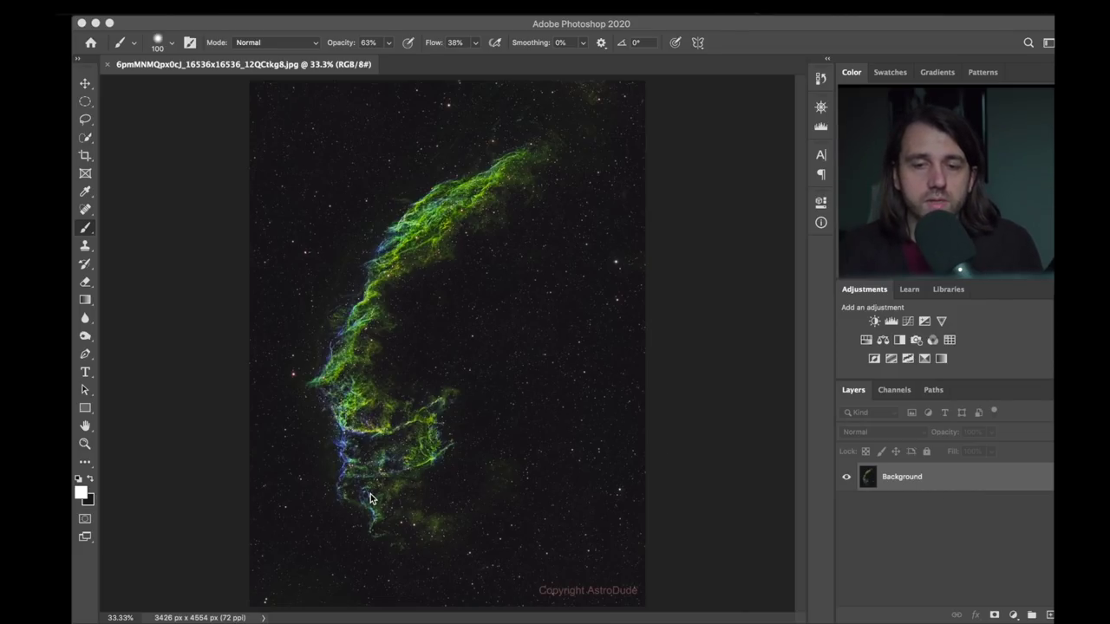
Add a Selective Color adjustment layer over the nebula and set the Greens to -100% cyan and -24% magenta.
left_click(866, 339)
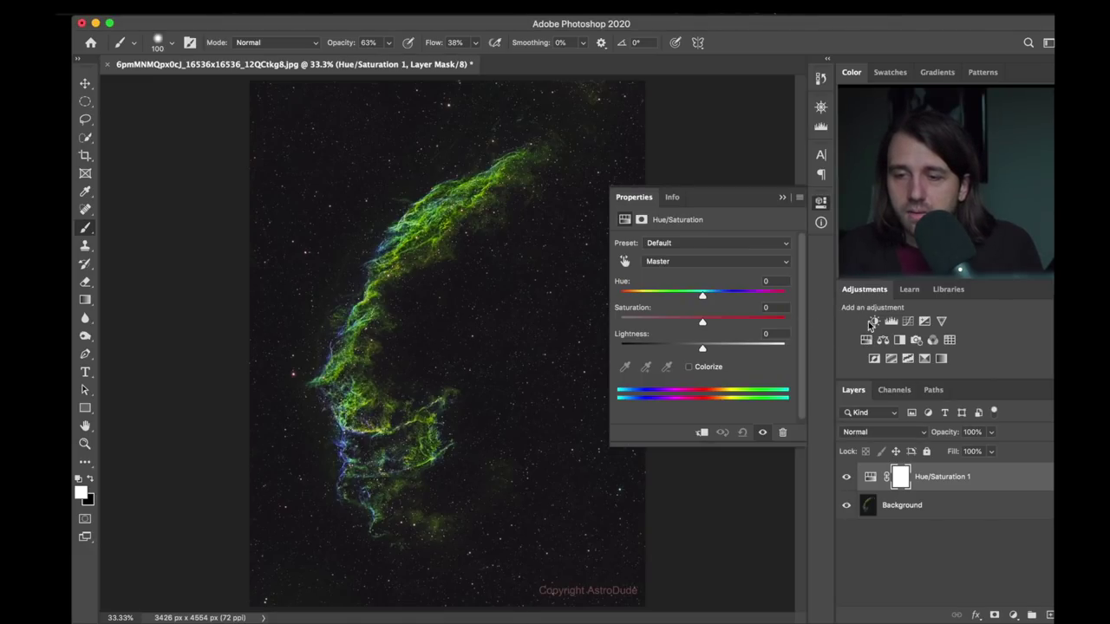
key("super+z")
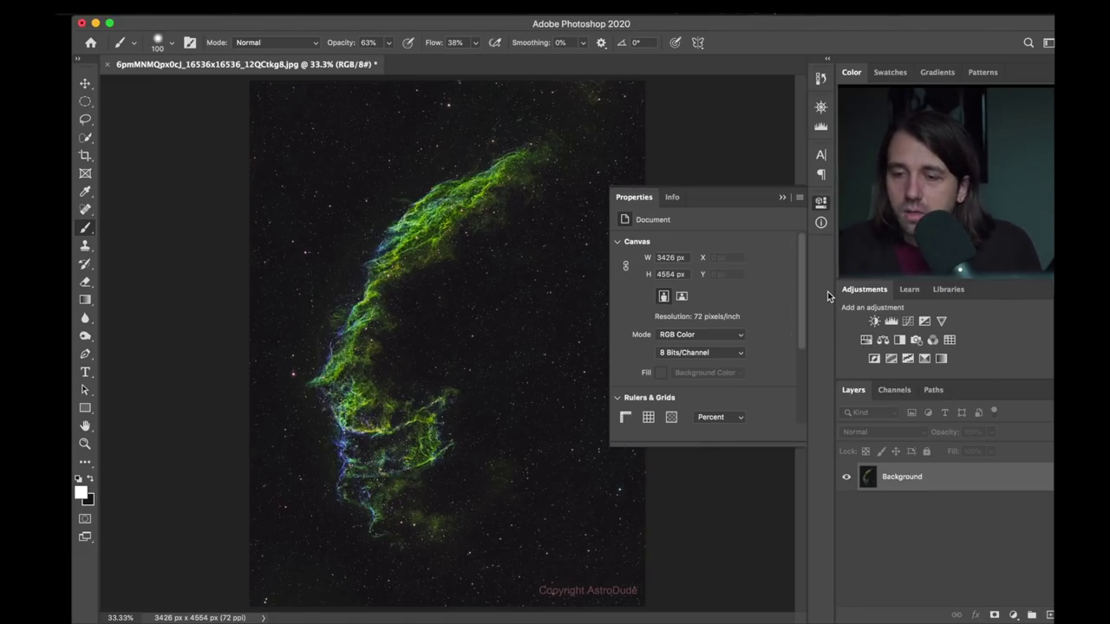
left_click(924, 359)
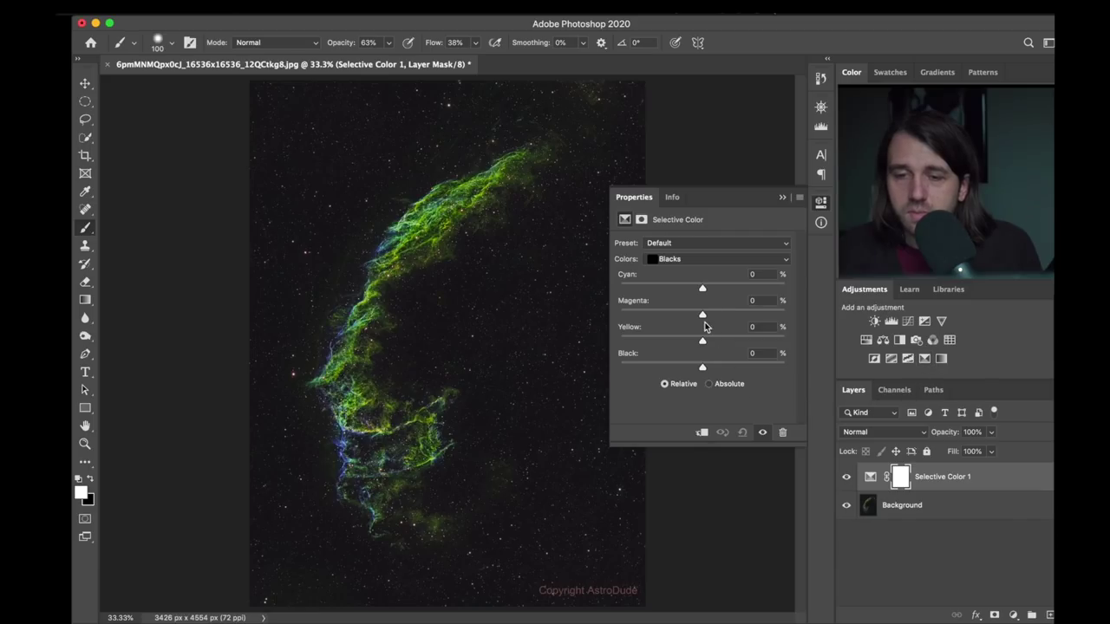
left_click(700, 258)
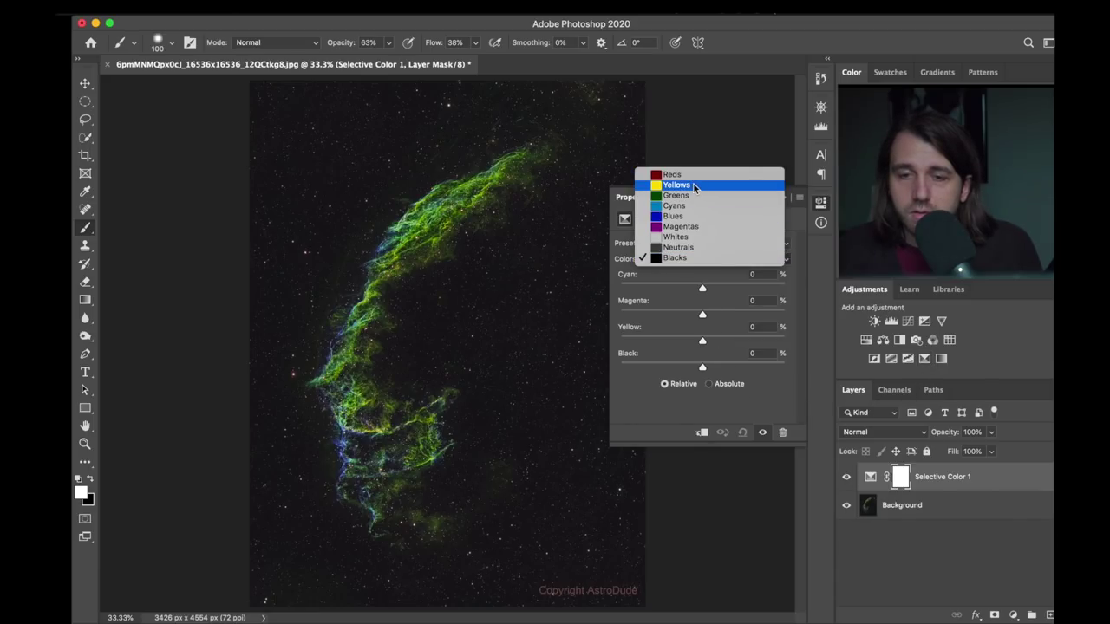
left_click(690, 196)
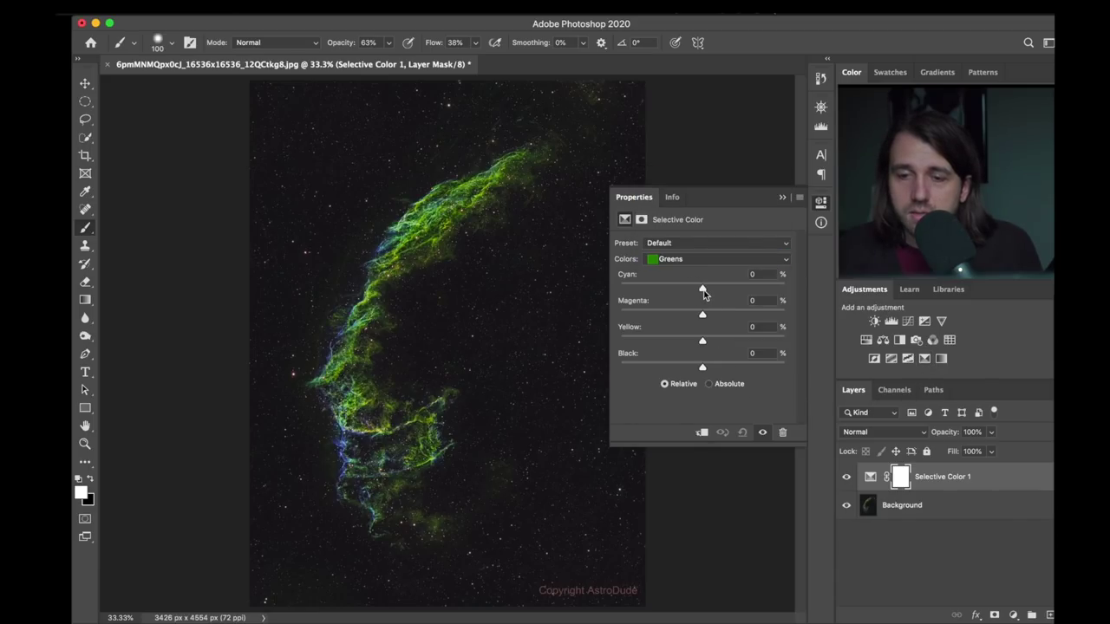
left_click_drag(702, 289, 614, 290)
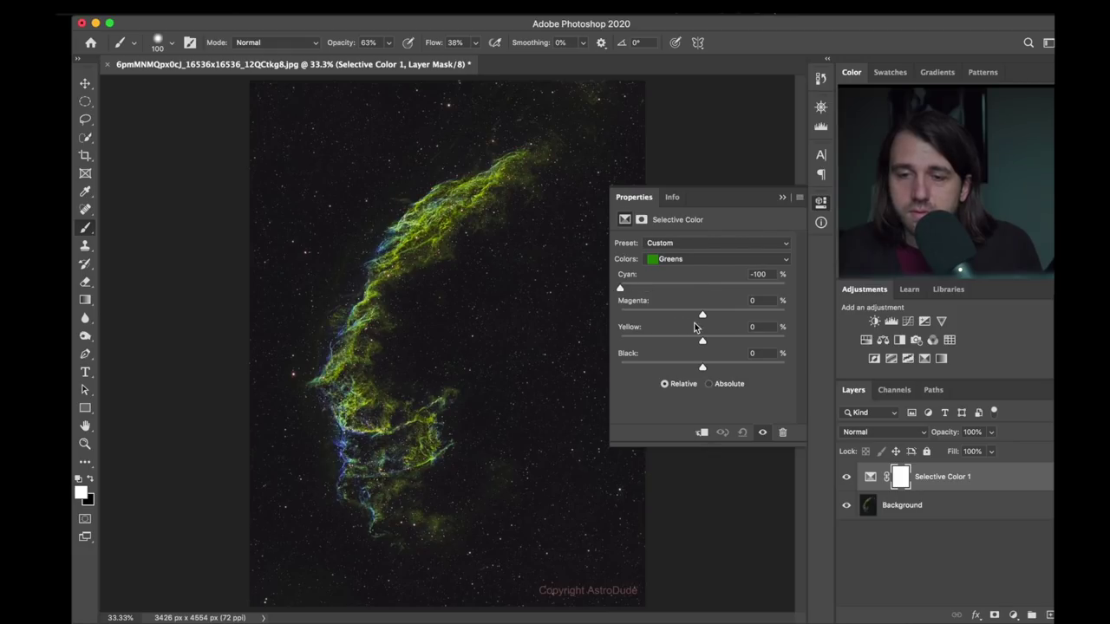
left_click_drag(702, 314, 682, 316)
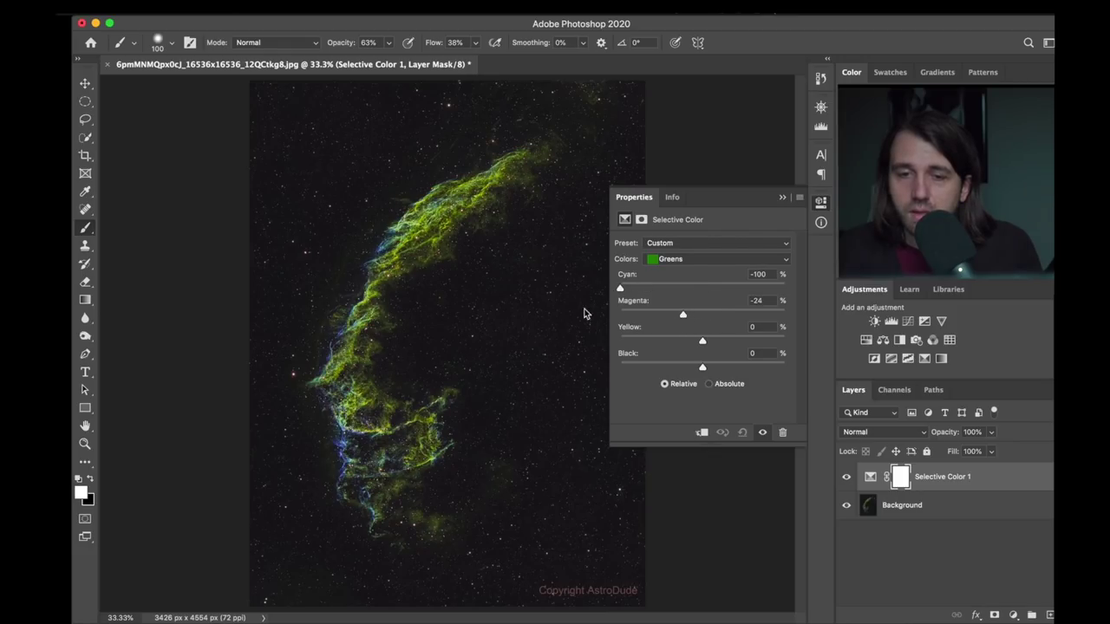
In the Selective Color adjustment, set yellow to -55% for the Cyans and cyan to -100% for the Yellows.
left_click(699, 259)
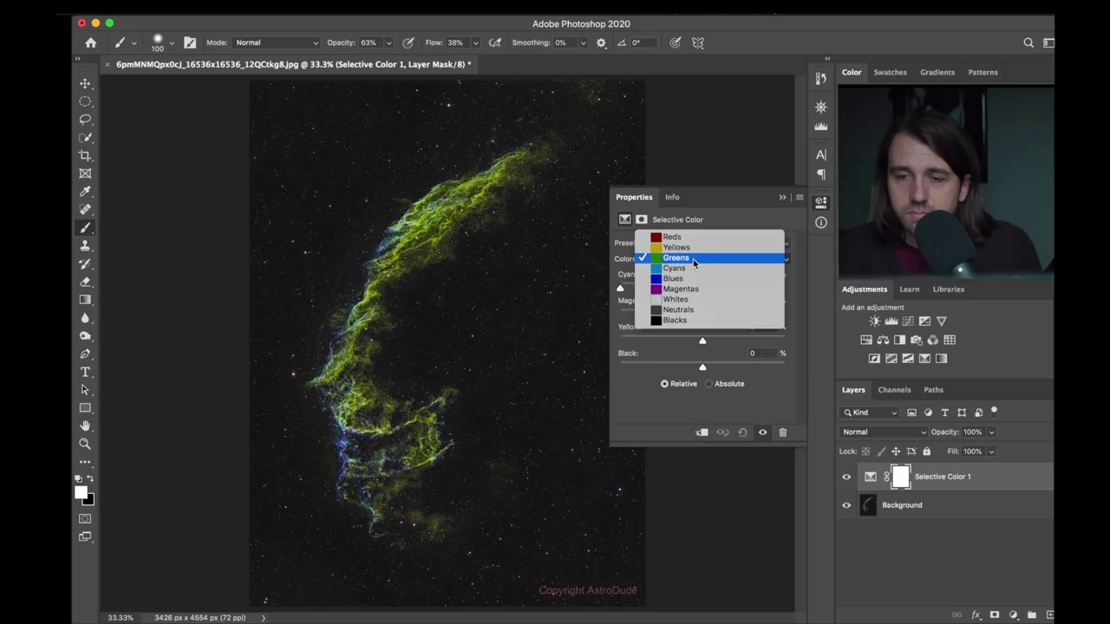
left_click(690, 272)
left_click_drag(702, 340, 656, 342)
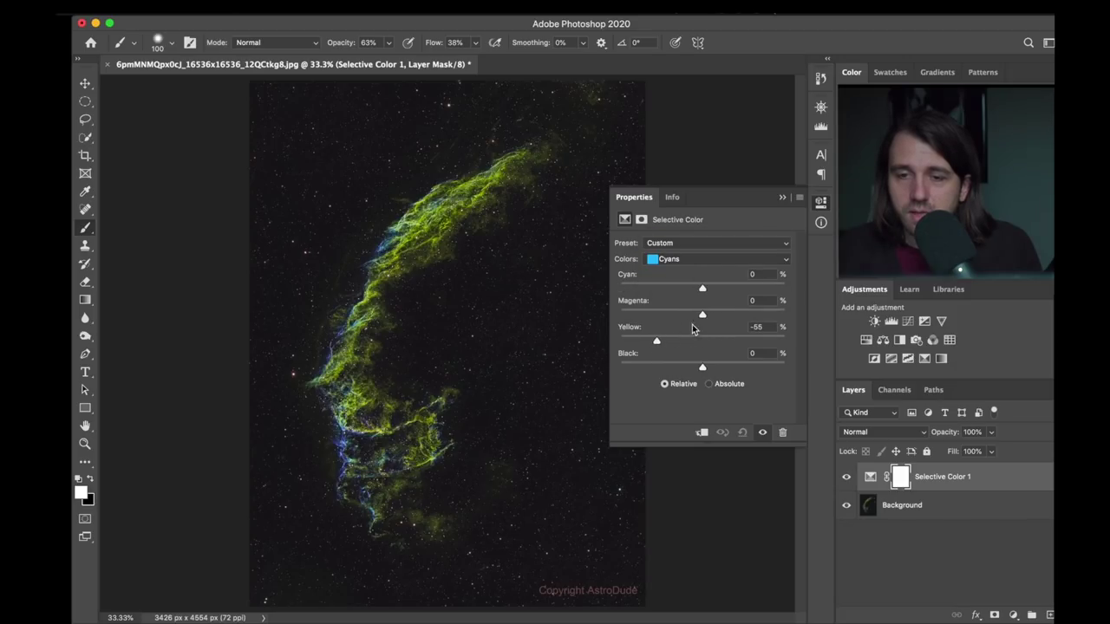
left_click(713, 256)
left_click(710, 237)
left_click_drag(702, 287, 604, 294)
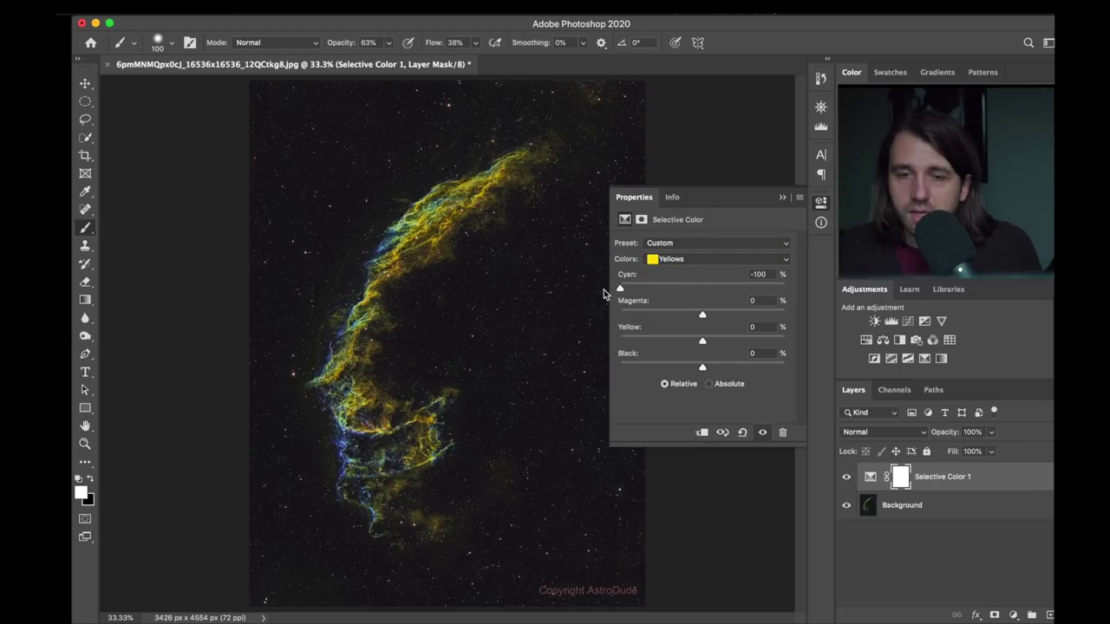
left_click(820, 203)
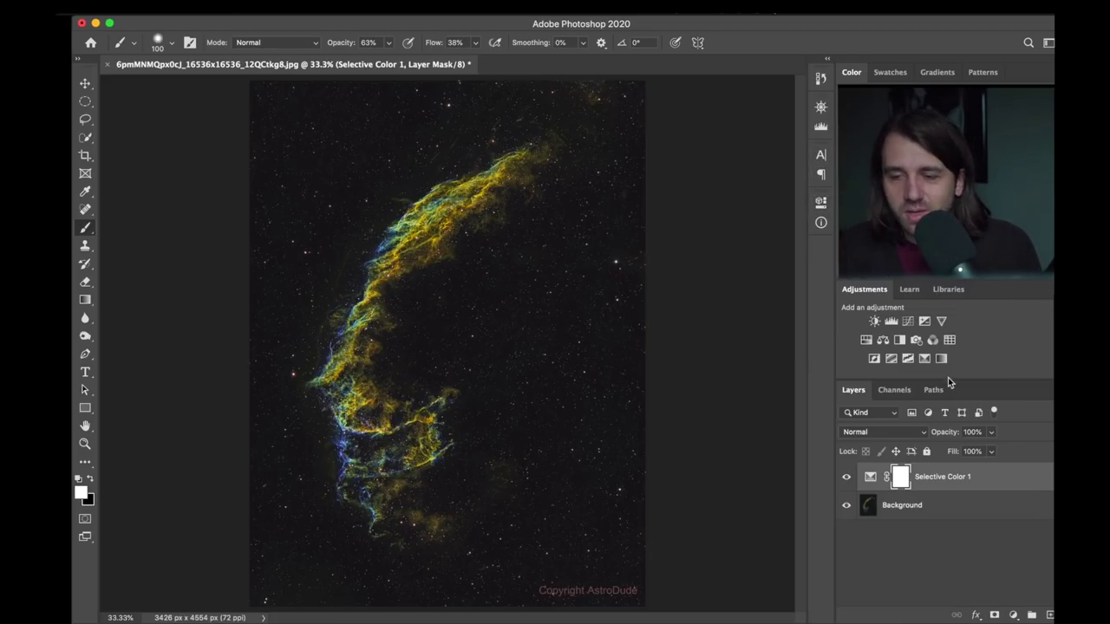
Compare the nebula's colors with and without the Selective Color 1 layer.
left_click(847, 478)
left_click(847, 478)
left_click(847, 479)
left_click(847, 478)
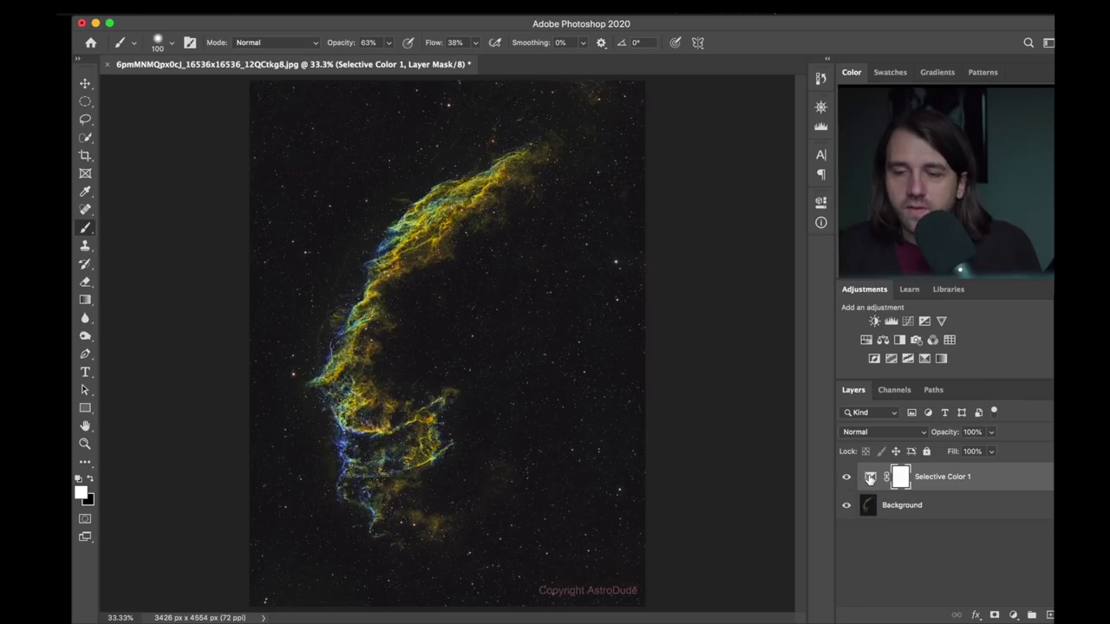
Reopen the Selective Color 1 adjustment and set magenta to +78% for the Yellows.
double_click(869, 477)
left_click(724, 258)
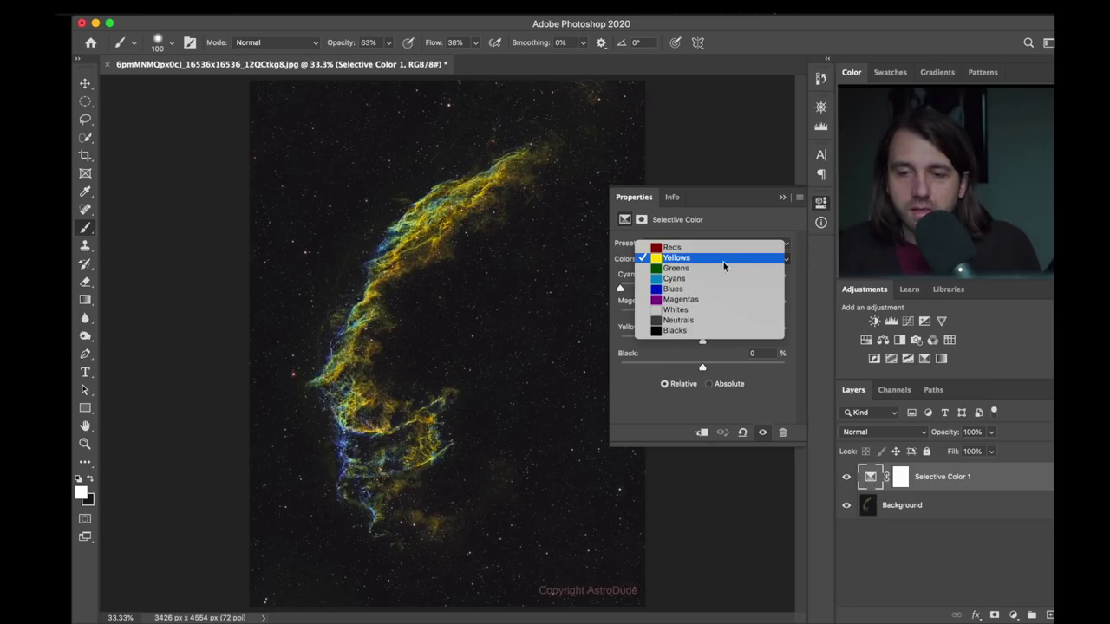
left_click(724, 256)
left_click_drag(703, 316, 768, 316)
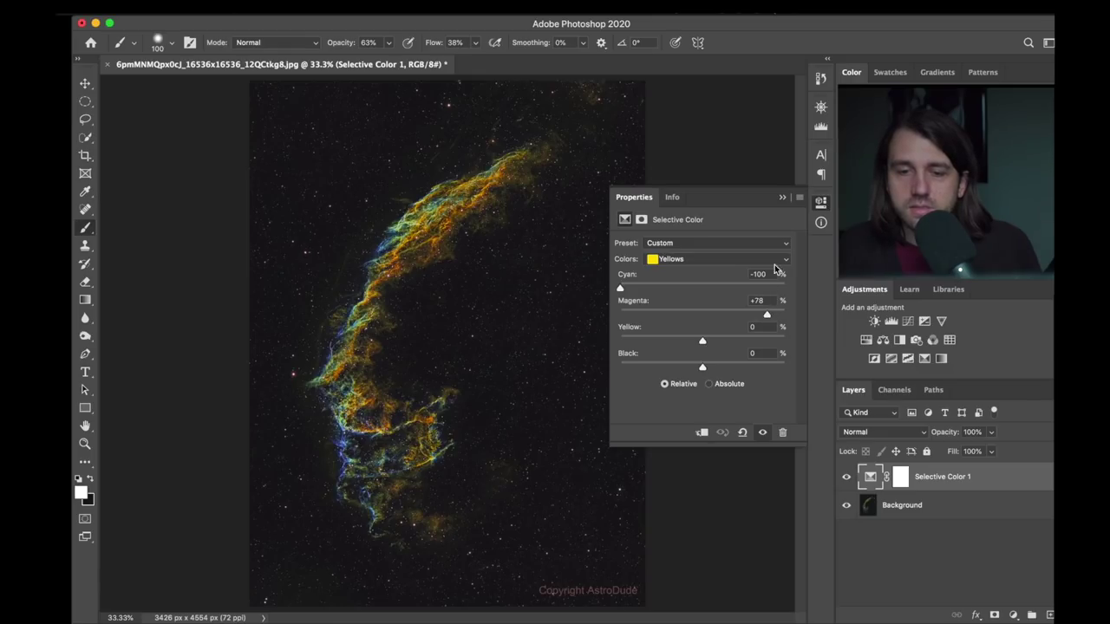
left_click(820, 204)
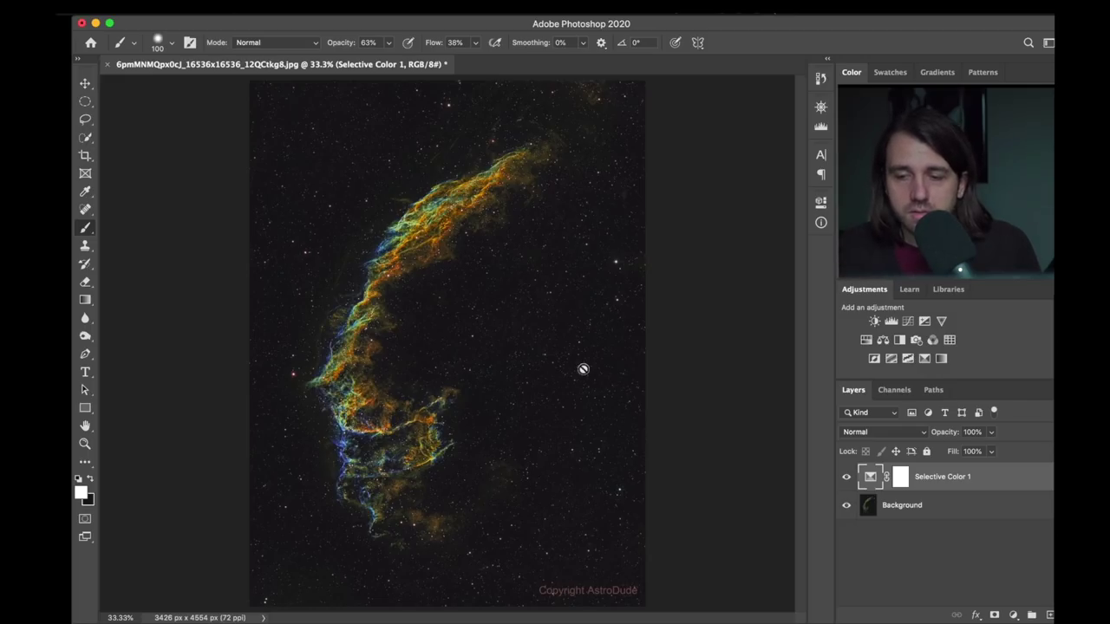
Compare the nebula with and without the Selective Color 1 adjustment, and delete that adjustment layer.
left_click(845, 478)
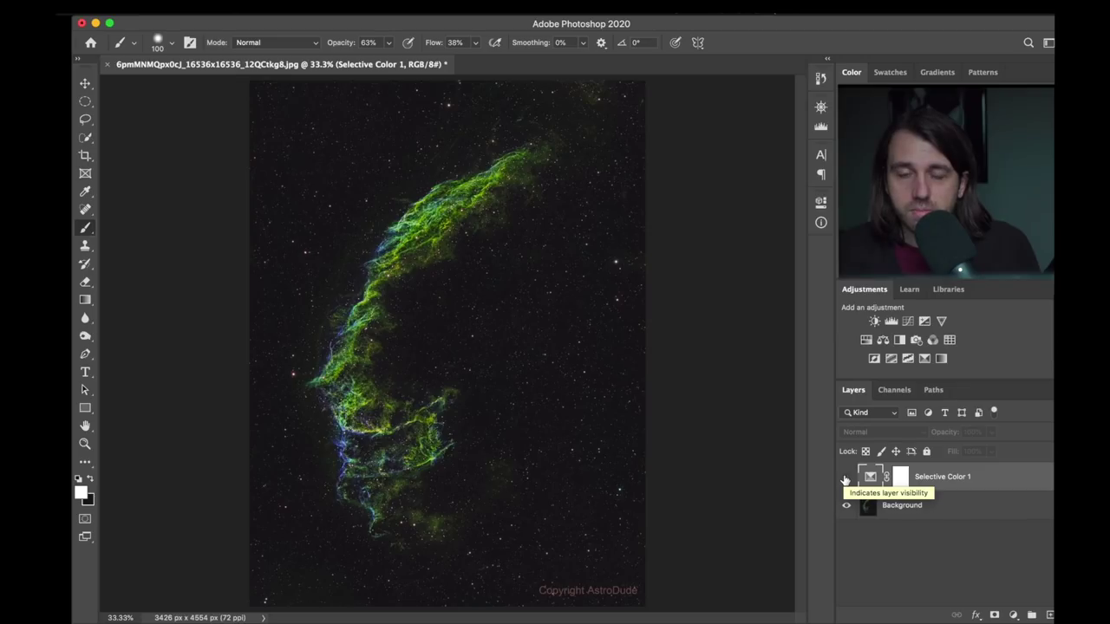
left_click(846, 478)
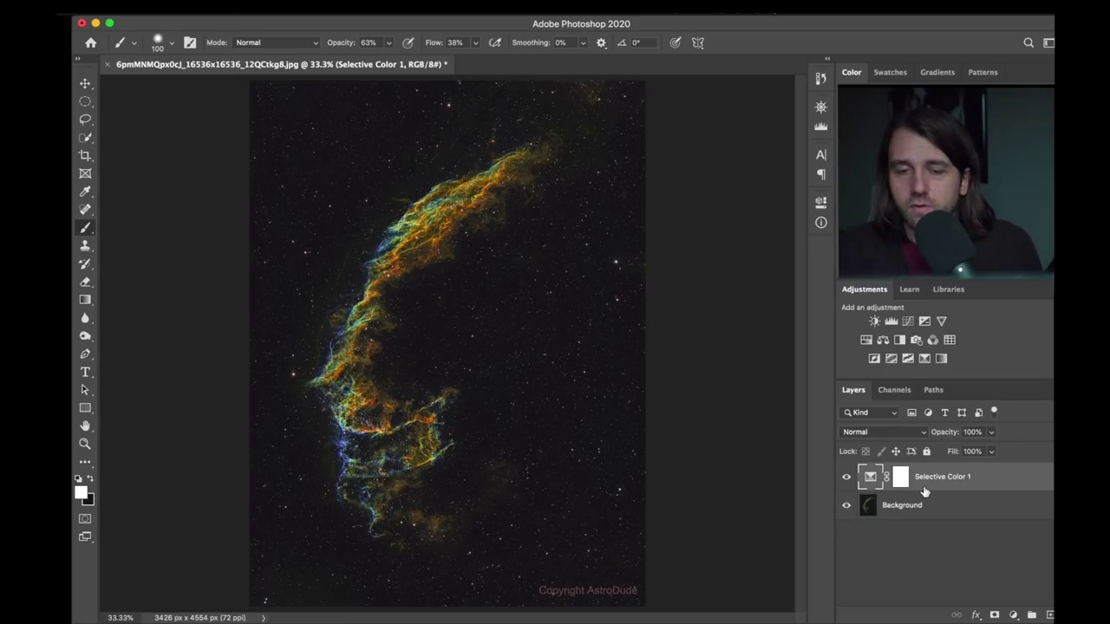
key("Delete")
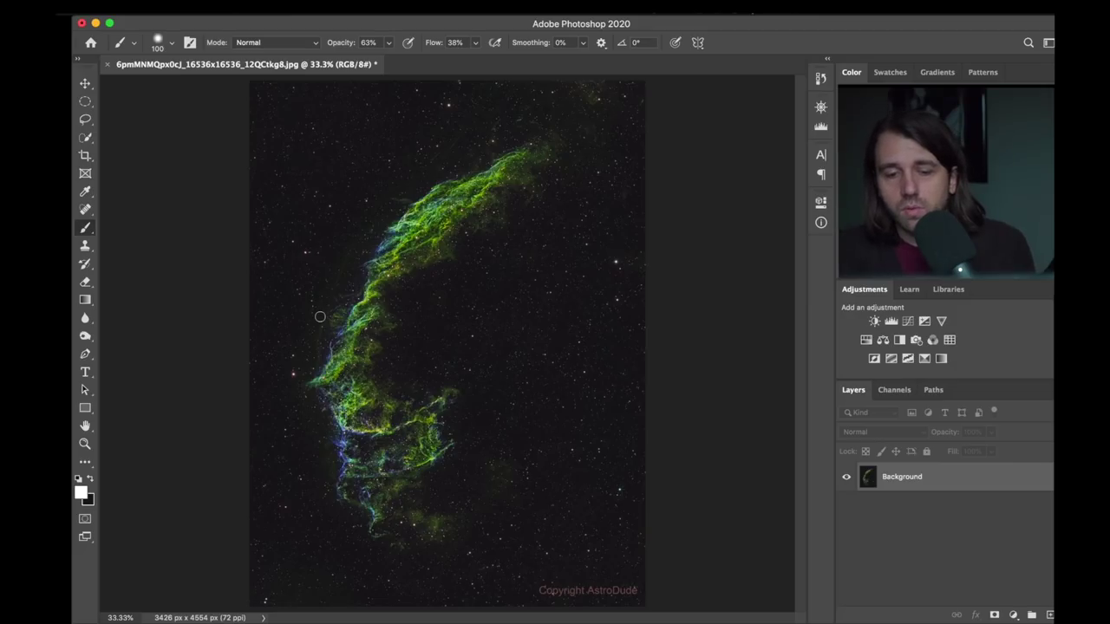
Examine the green nebula's filaments, the surrounding stars and the dark background at 100% magnification.
scroll(319, 322, "up", 3)
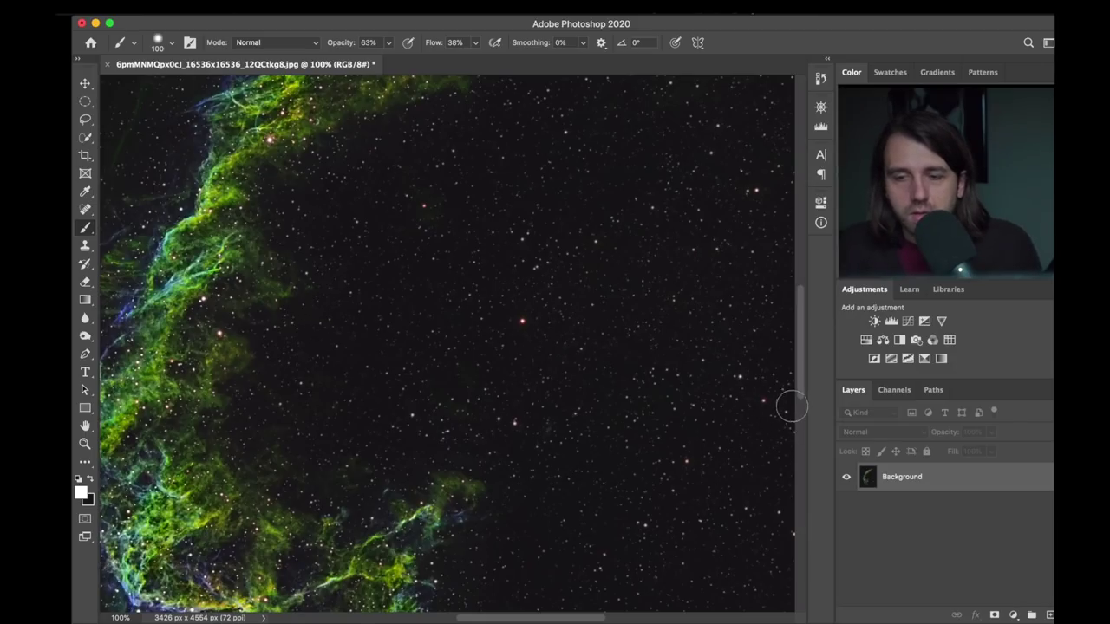
left_click_drag(798, 379, 755, 307)
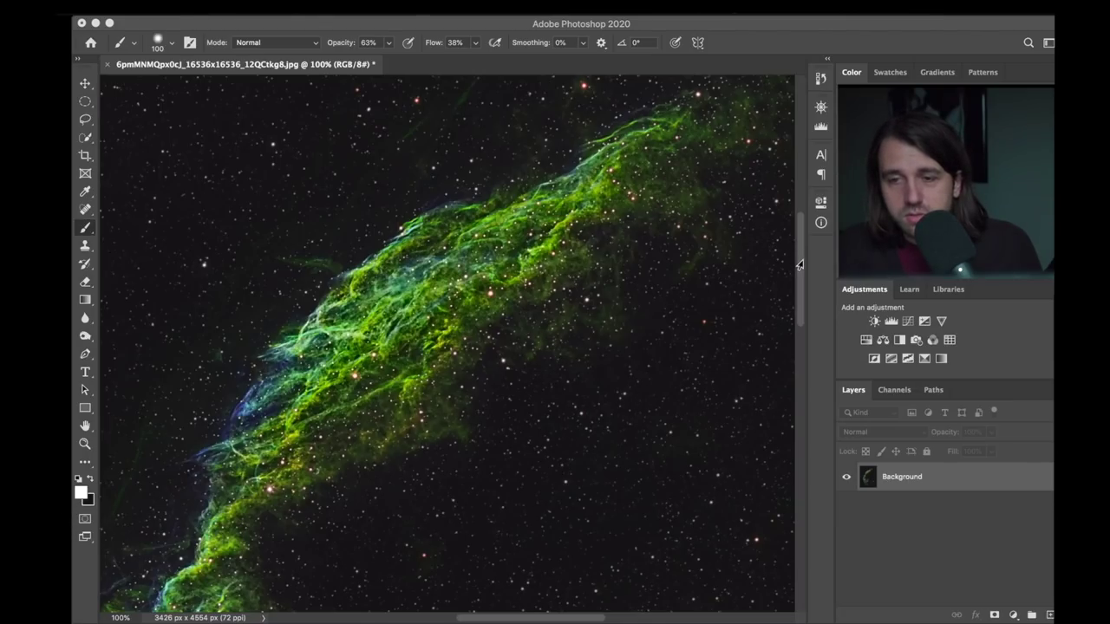
scroll(798, 246, "up", 5)
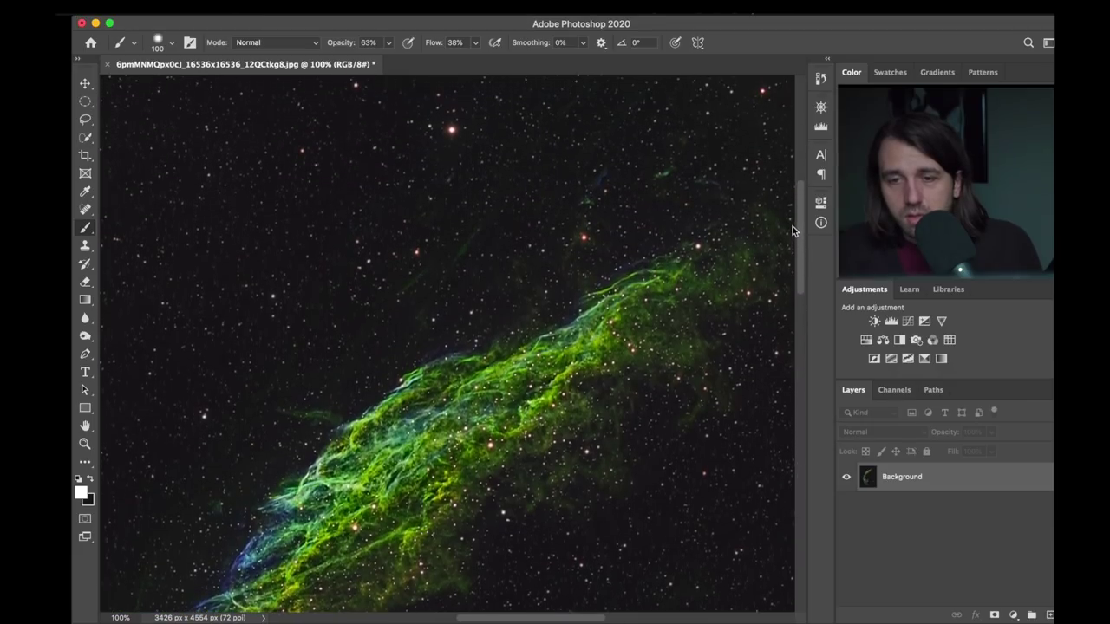
scroll(791, 235, "down", 10)
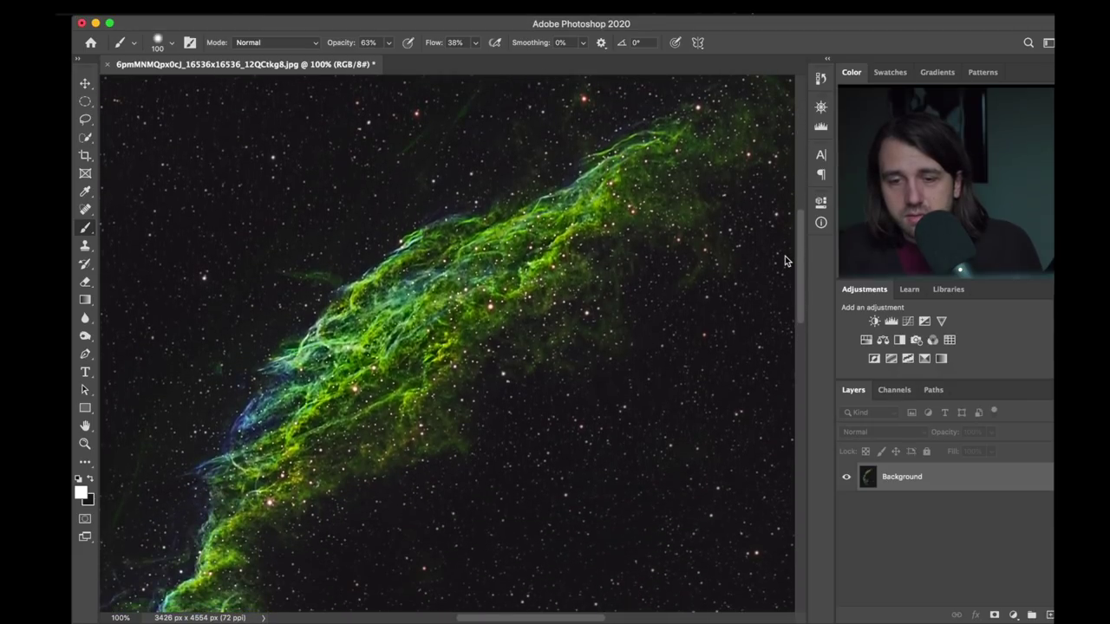
scroll(772, 324, "up", 8)
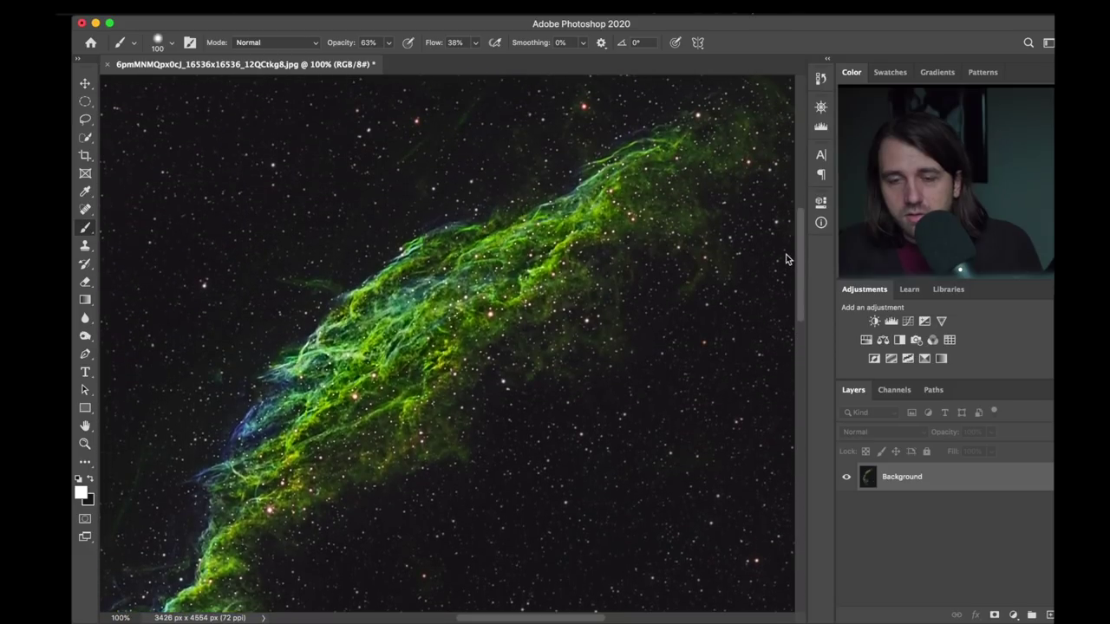
scroll(787, 256, "up", 2)
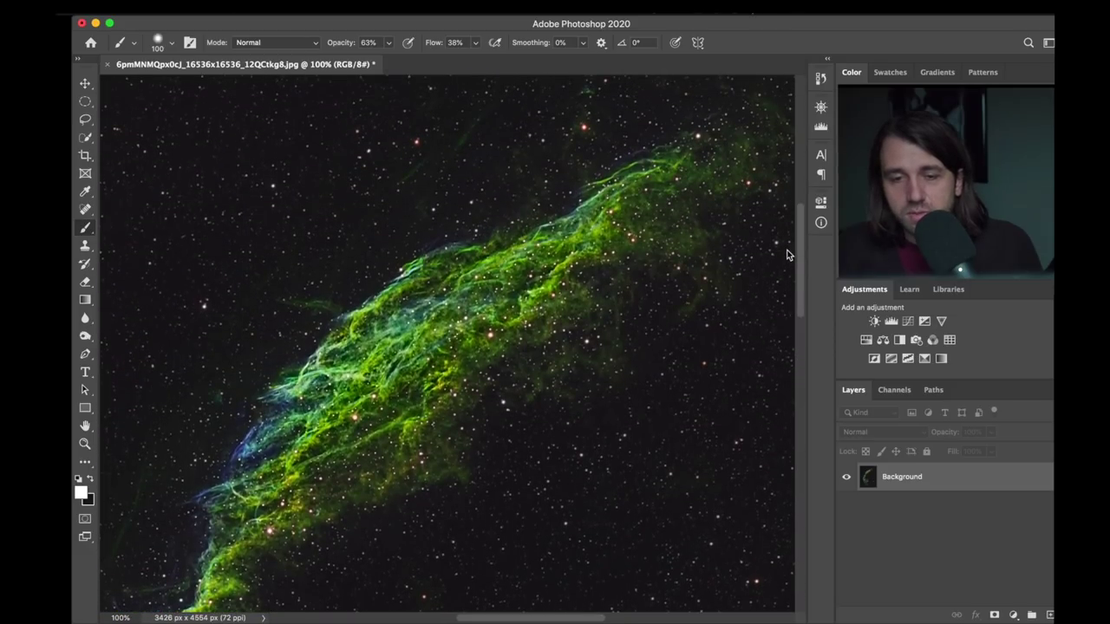
scroll(787, 256, "down", 6)
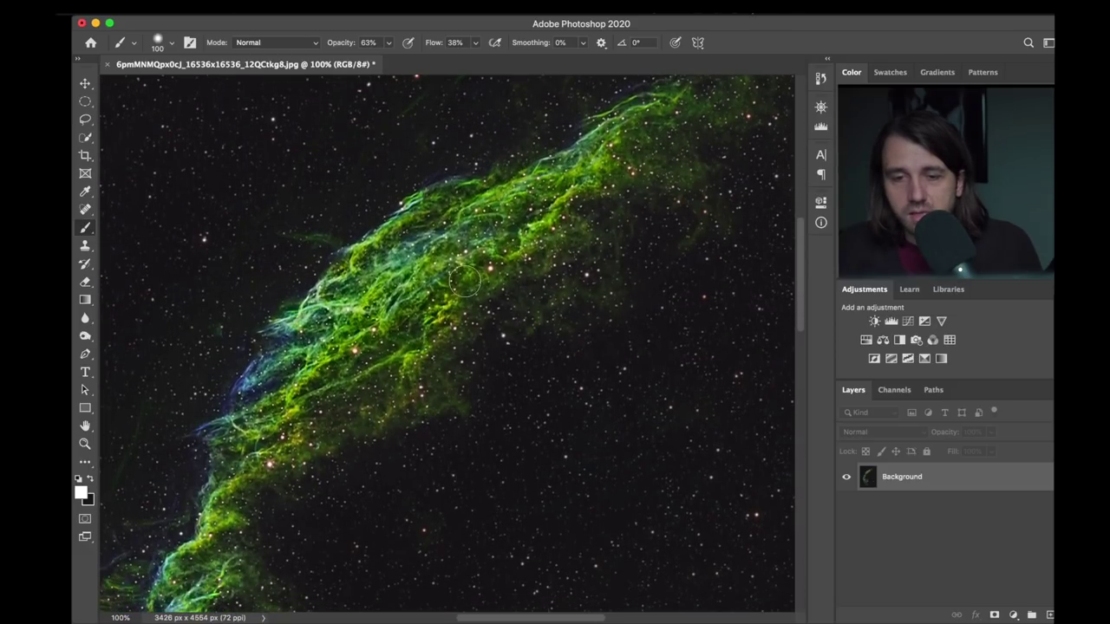
left_click_drag(798, 275, 789, 372)
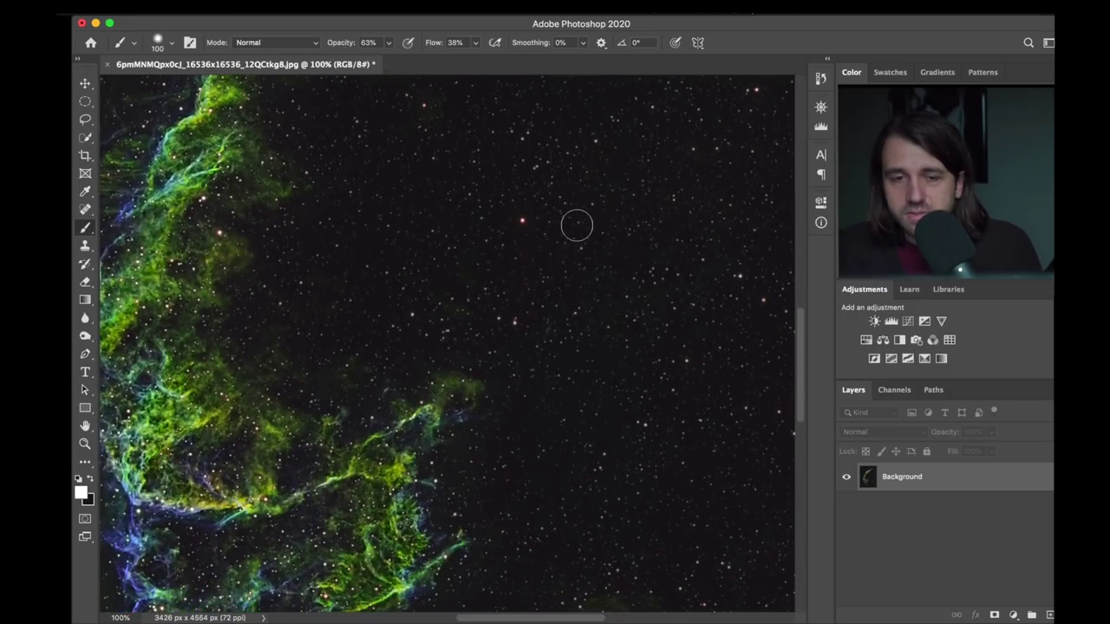
left_click_drag(800, 372, 792, 263)
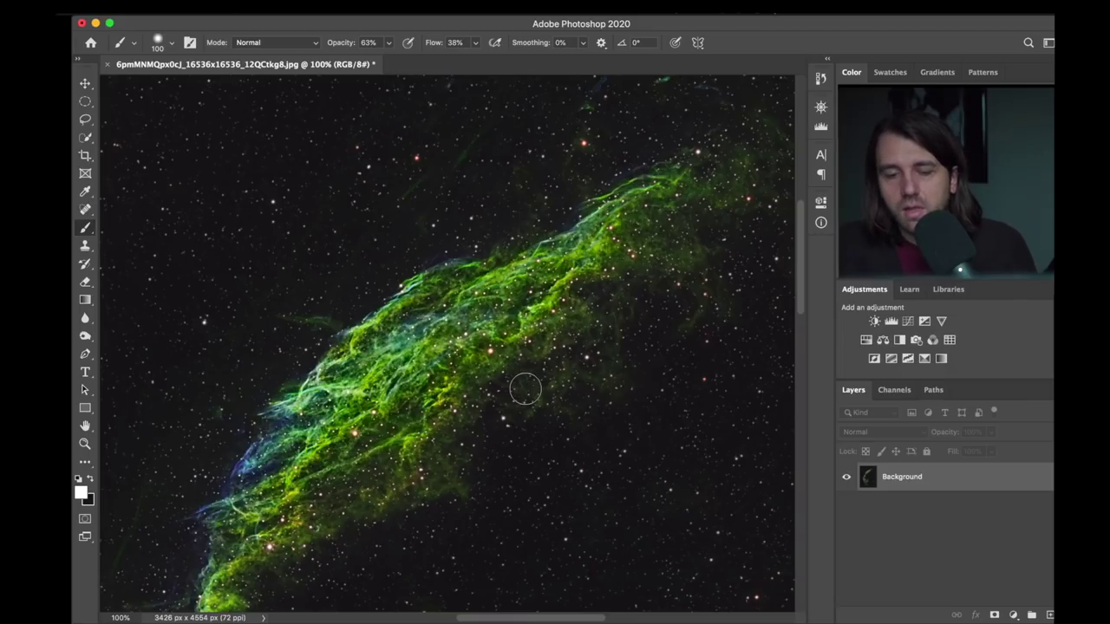
key("super+minus")
key("super+minus")
key("super+minus")
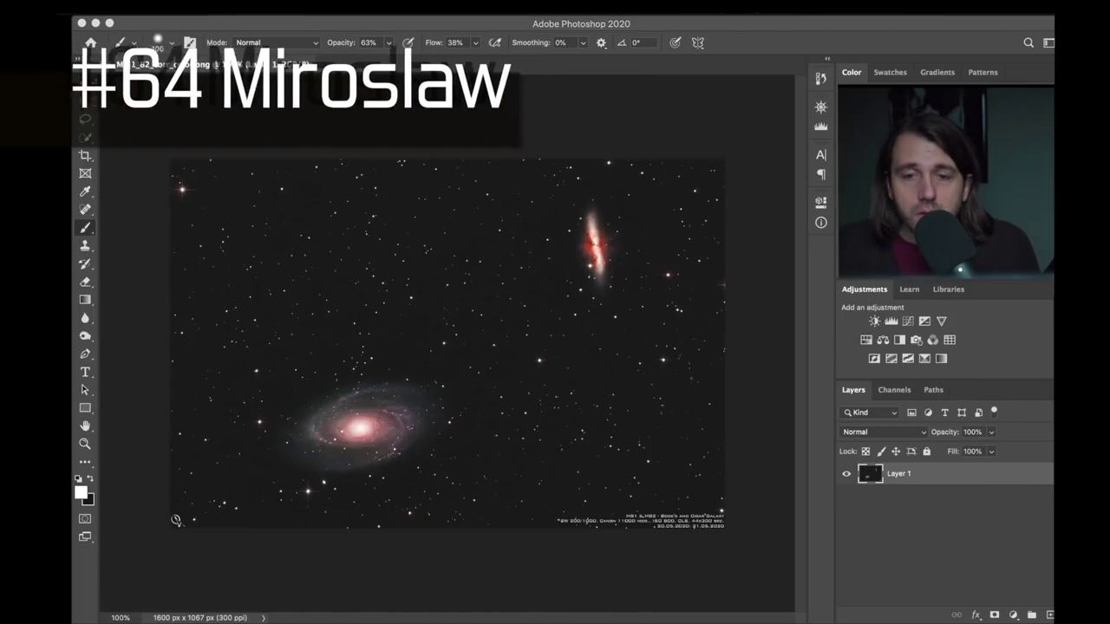
Examine the stars, the red-cored edge-on galaxy and the spiral galaxy of the M 81/82 image at 400%.
left_click(426, 343)
left_click(85, 83)
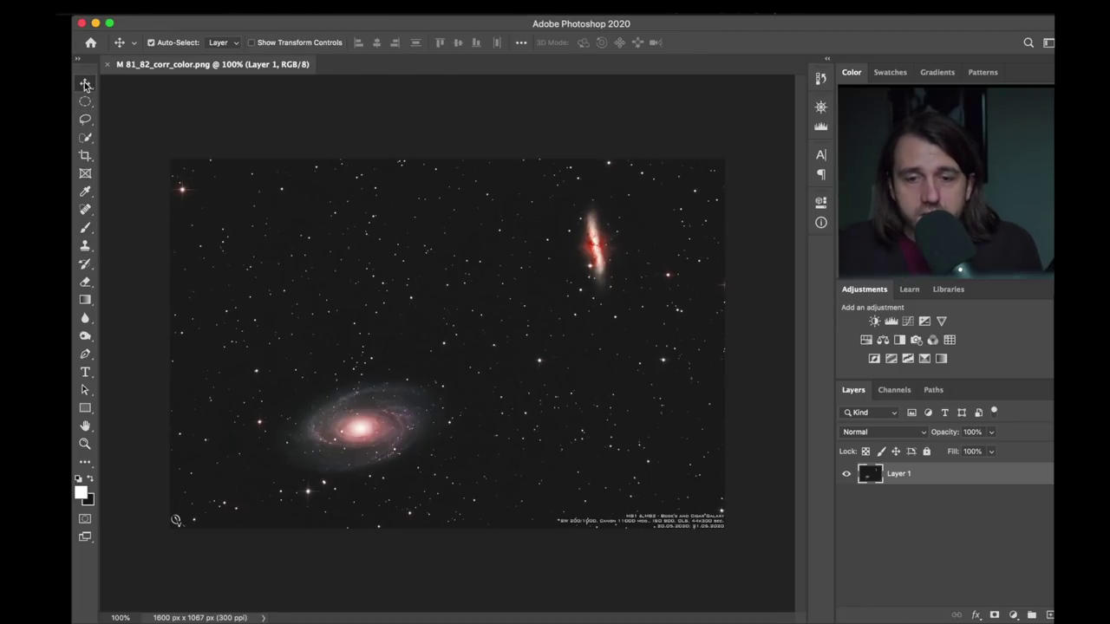
key("super+plus")
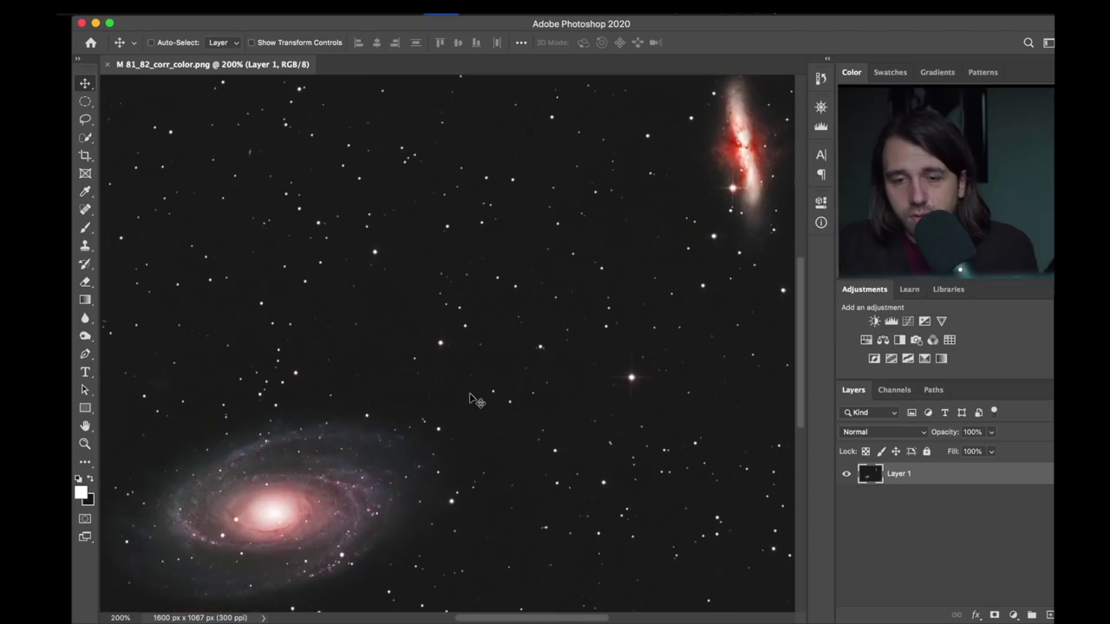
key("super+plus")
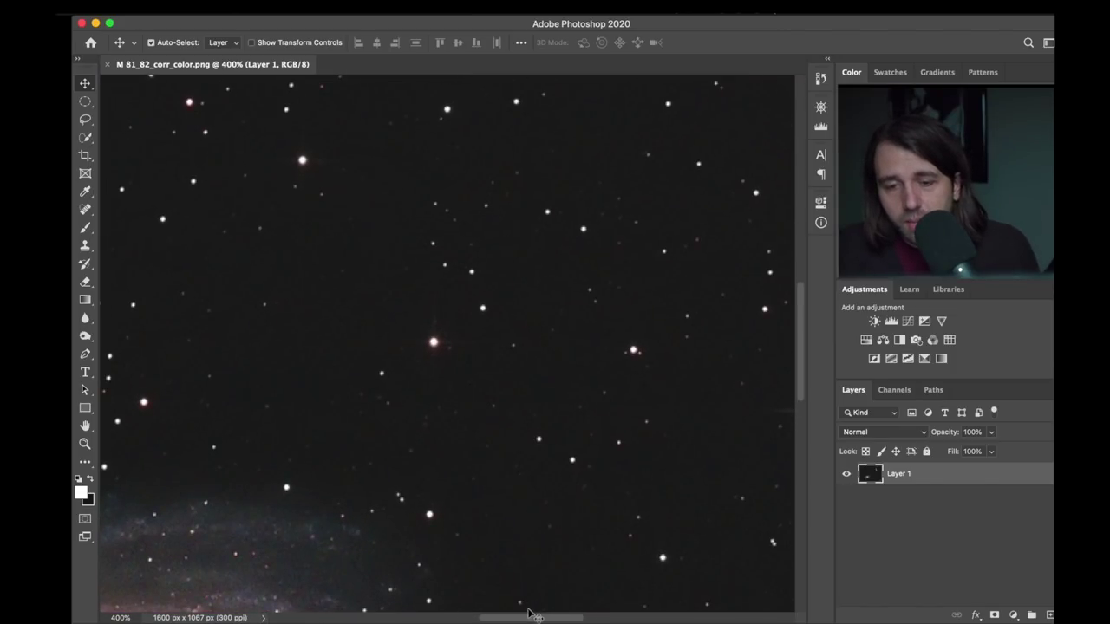
scroll(532, 617, "right", 10)
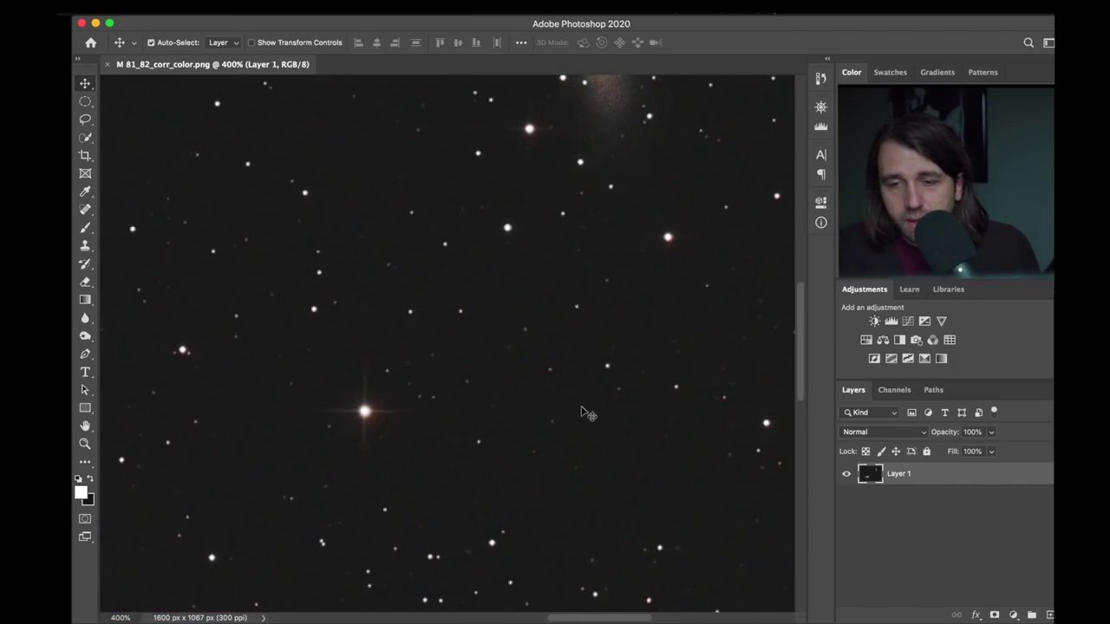
left_click_drag(800, 388, 793, 309)
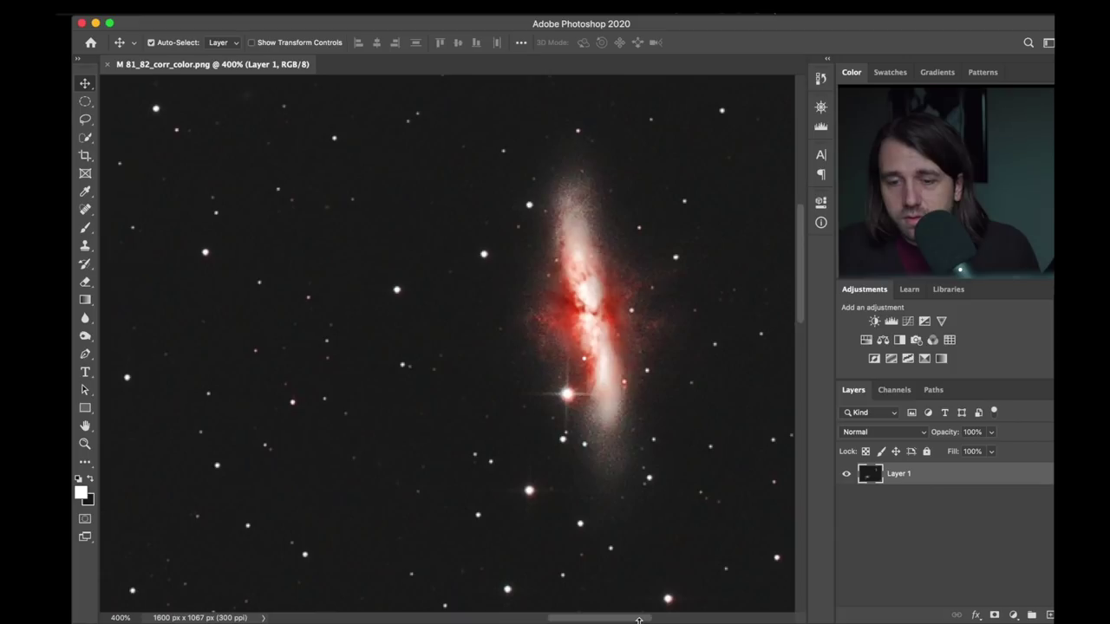
left_click_drag(638, 619, 581, 619)
left_click_drag(801, 316, 755, 491)
left_click_drag(577, 618, 521, 619)
mouse_move(520, 596)
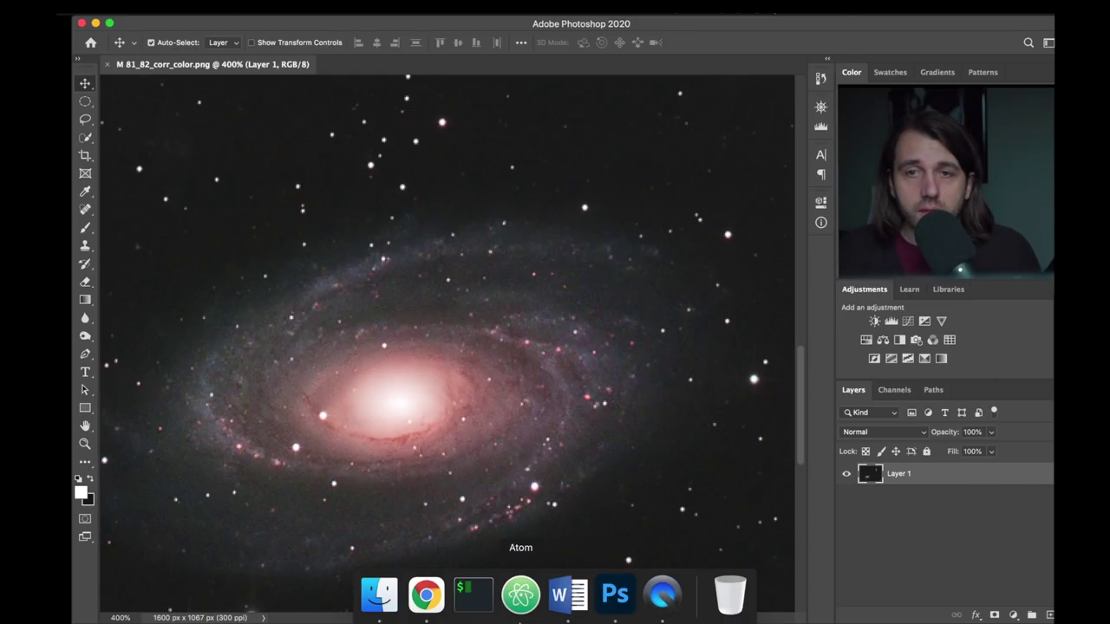
scroll(176, 520, "down", 4)
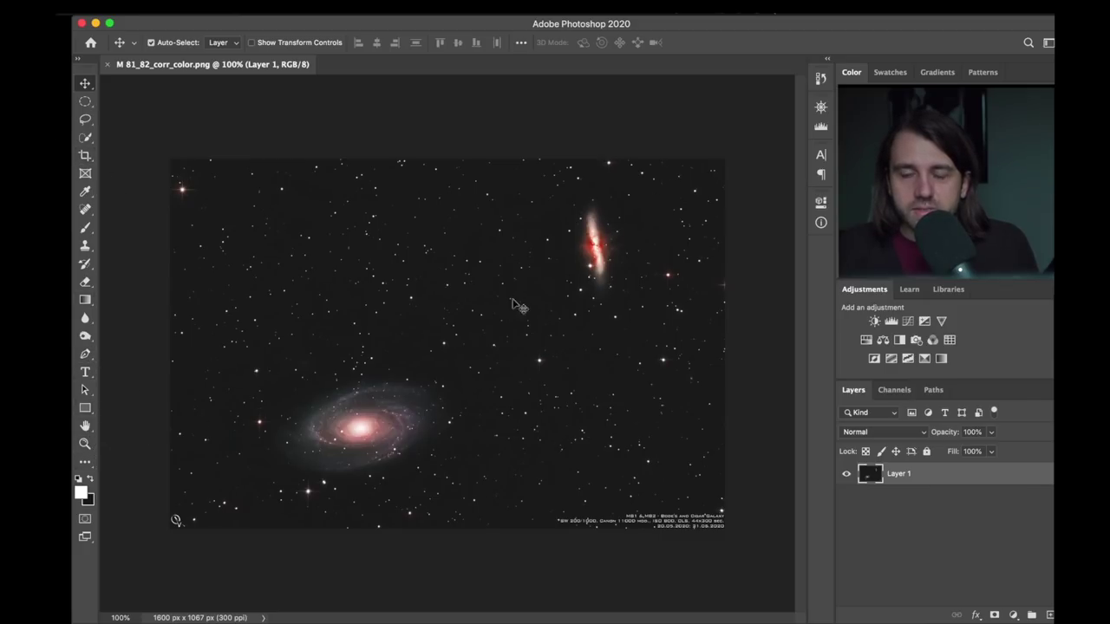
Paint a diagonal brush line from the image's lower-left corner past both galaxies to its upper-right corner, and undo it.
left_click(85, 227)
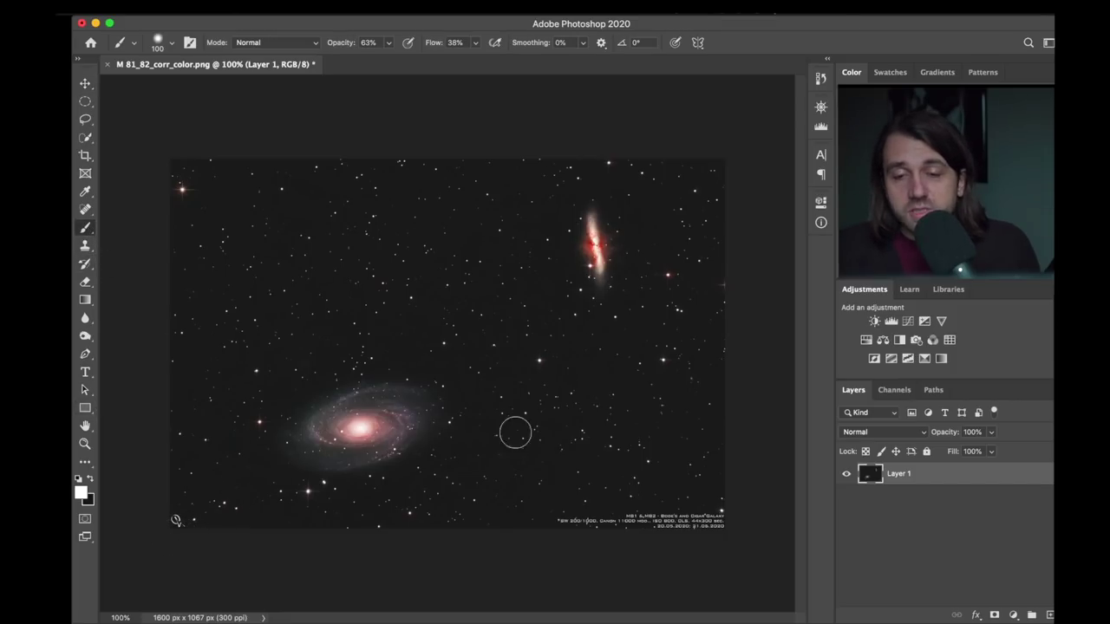
left_click(176, 522)
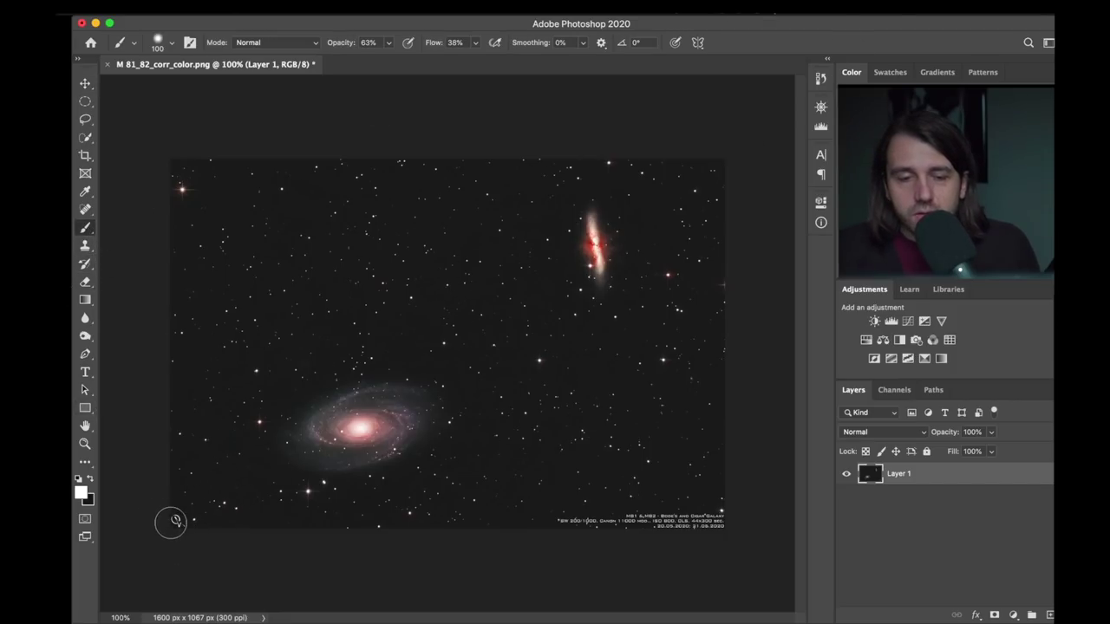
left_click(481, 304, "shift")
left_click(709, 170, "shift")
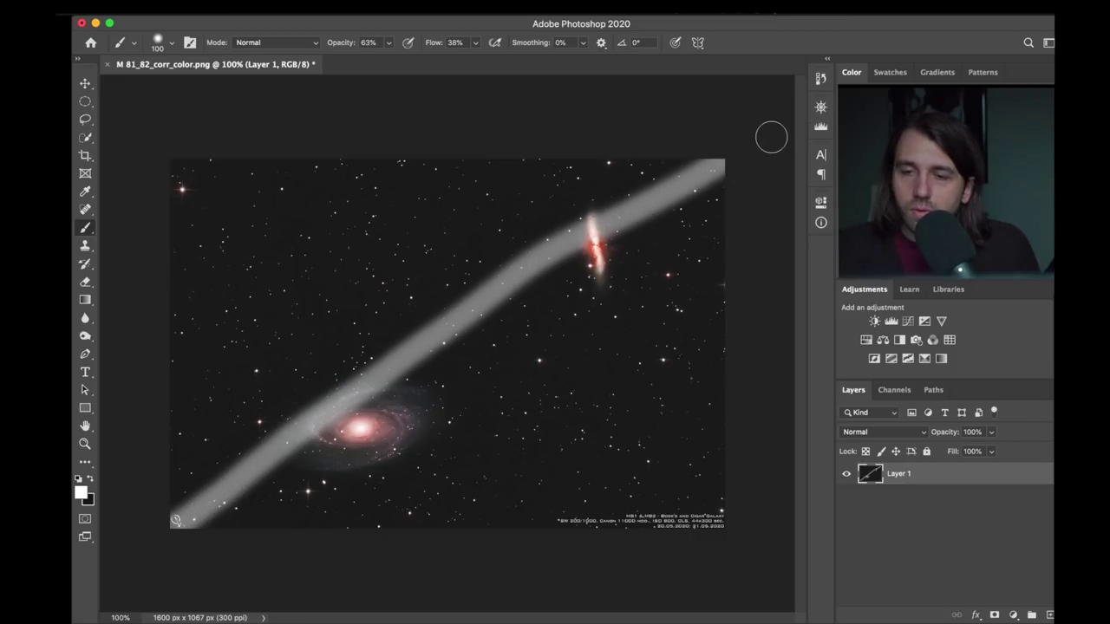
key("ctrl+z")
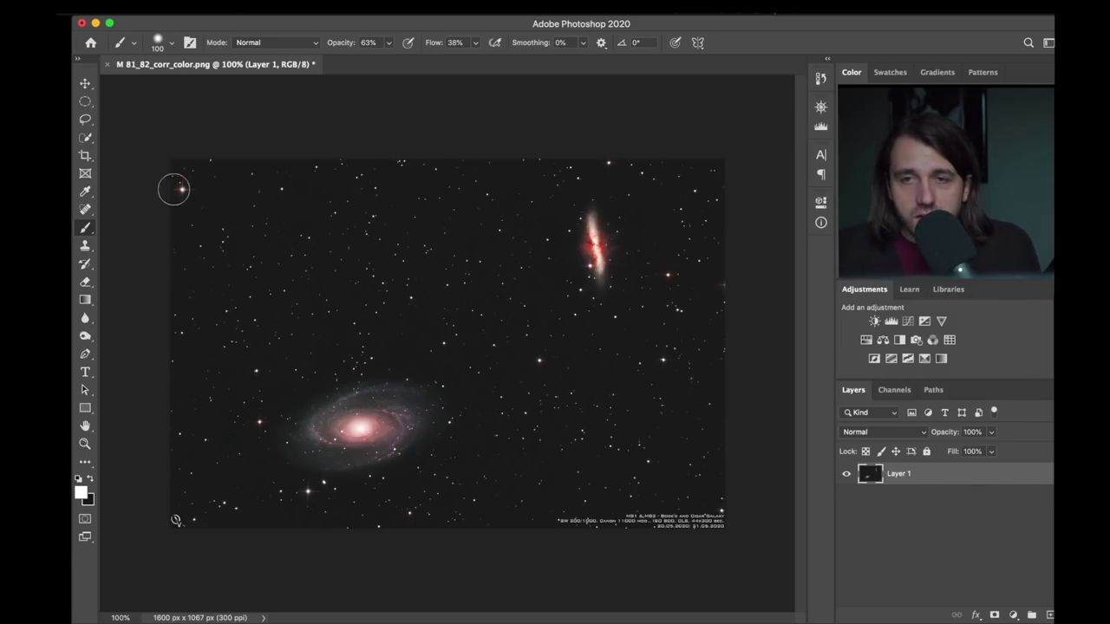
left_click(85, 83)
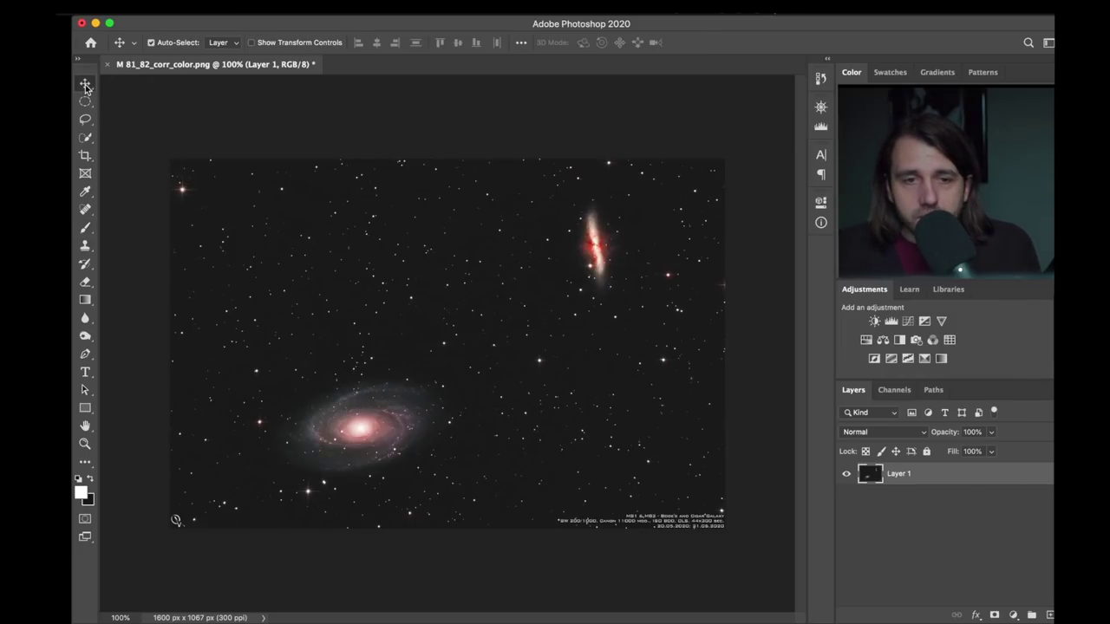
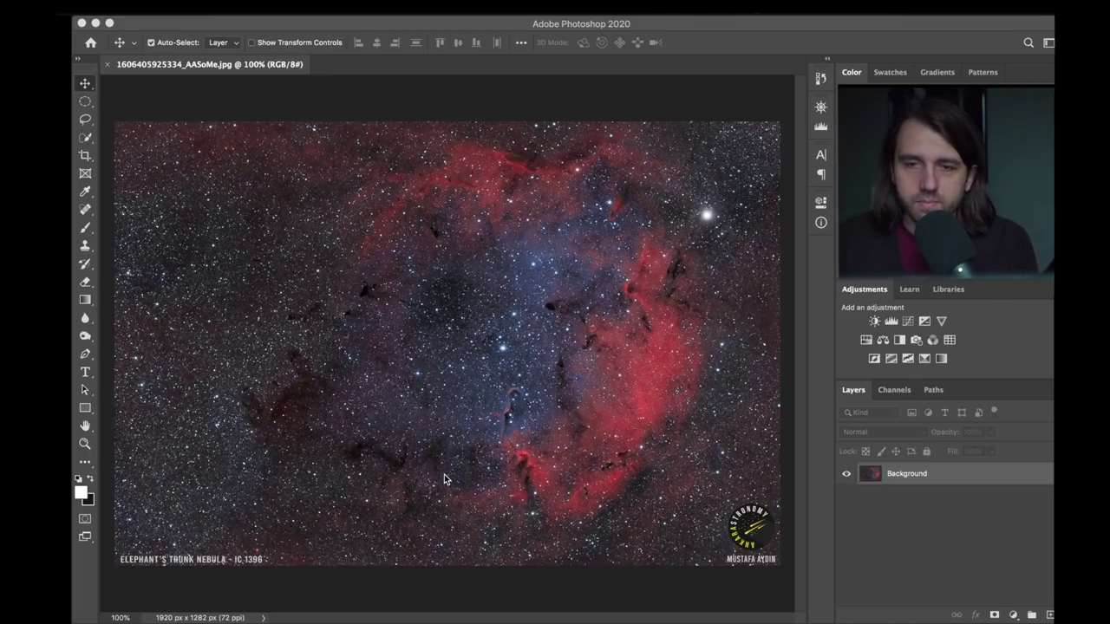
Examine the stars and the dark trunk structure in the Elephant's Trunk Nebula image at 400%.
left_click(698, 146)
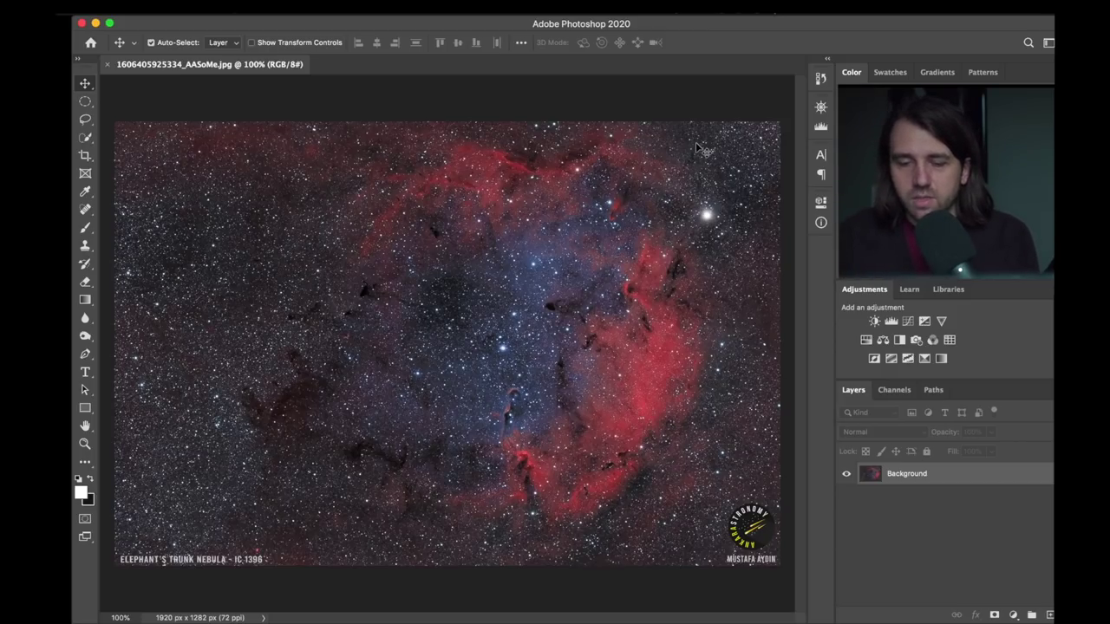
key("super+equal")
key("super+equal")
key("super+equal")
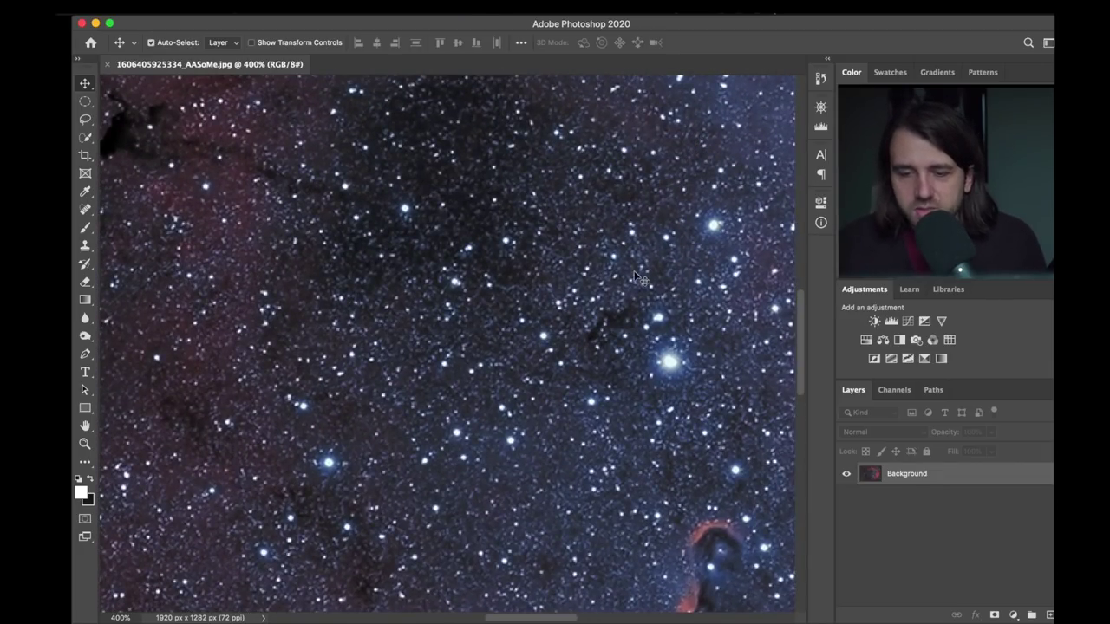
left_click_drag(523, 618, 571, 618)
left_click_drag(804, 345, 792, 418)
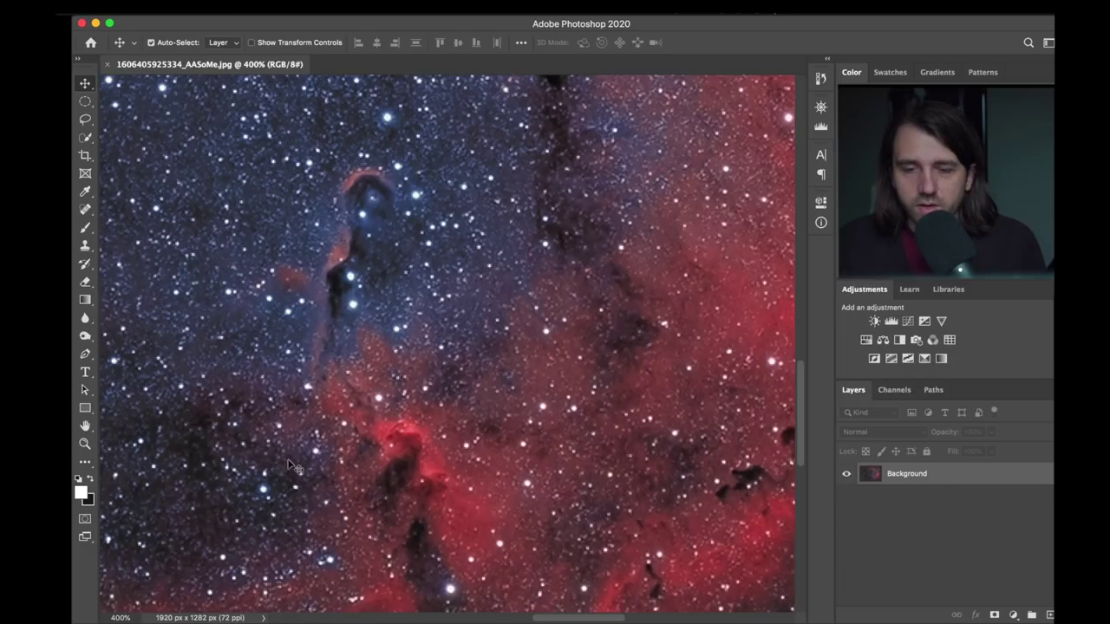
mouse_move(799, 406)
left_mouse_down()
mouse_move(800, 435)
mouse_move(793, 404)
left_mouse_up()
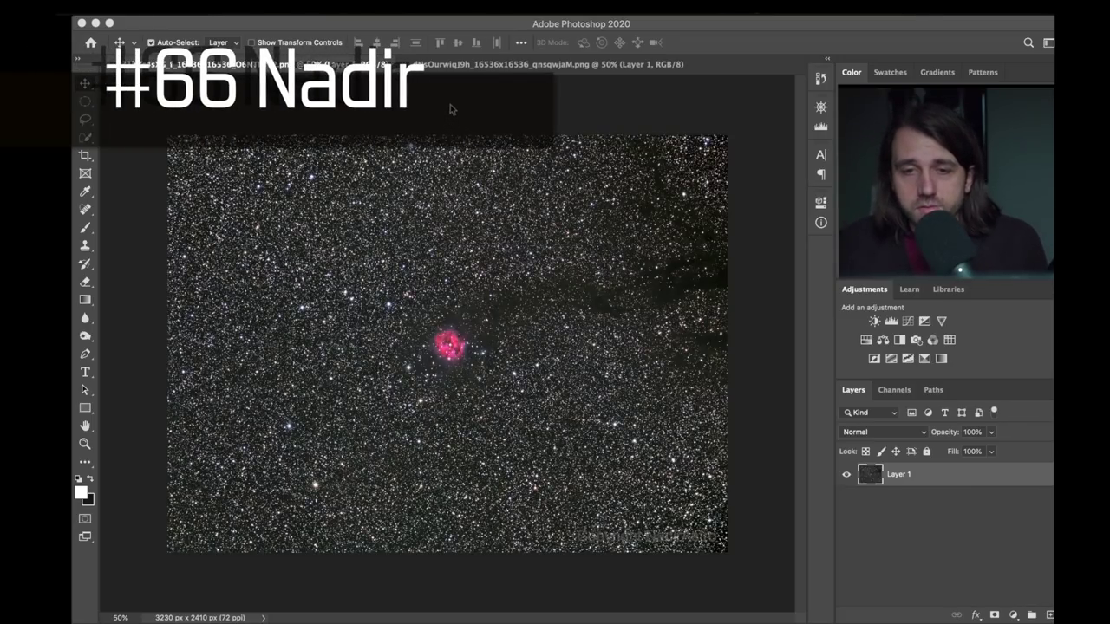
View the red-and-blue nebula image, return to the small pink nebula image, and outline its left half with soft white brush strokes.
left_click(500, 64)
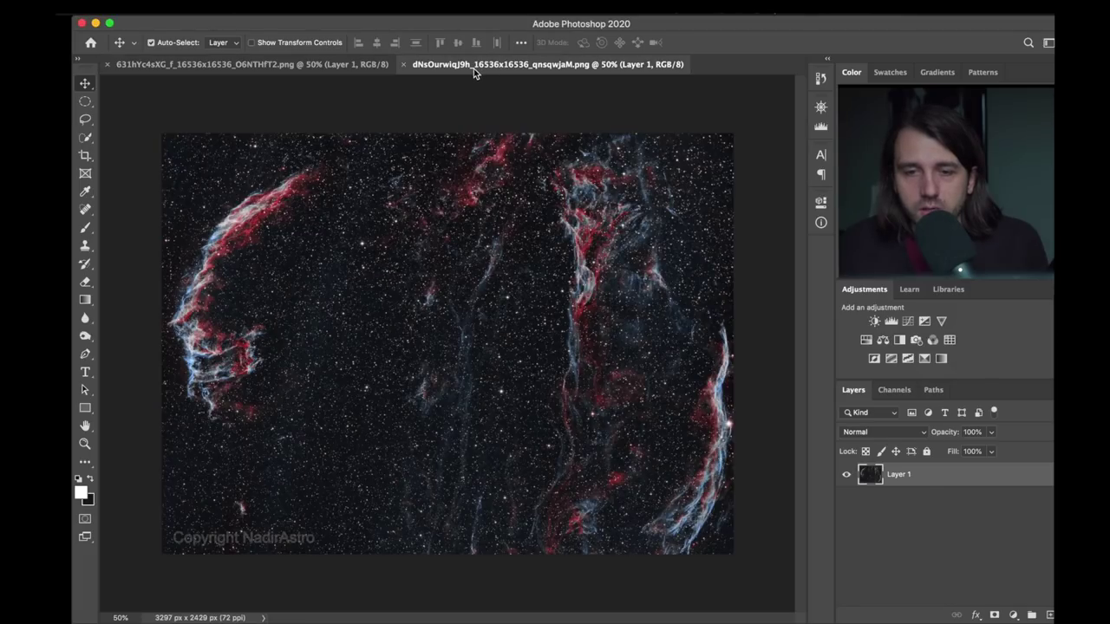
left_click(254, 66)
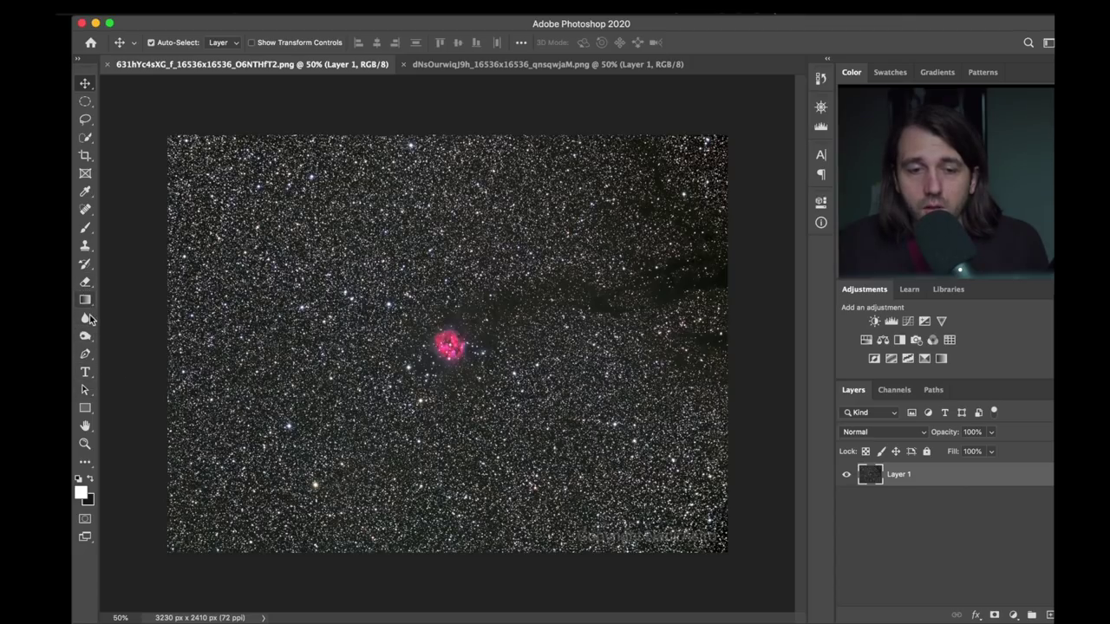
left_click(85, 227)
mouse_move(417, 543)
left_mouse_down()
mouse_move(426, 235)
mouse_move(401, 125)
left_mouse_up()
mouse_move(161, 510)
left_mouse_down()
mouse_move(302, 595)
mouse_move(432, 558)
mouse_move(241, 154)
mouse_move(178, 217)
mouse_move(140, 537)
left_mouse_up()
mouse_move(406, 555)
left_mouse_down()
mouse_move(412, 405)
mouse_move(397, 135)
left_mouse_up()
mouse_move(195, 553)
left_mouse_down()
mouse_move(394, 555)
mouse_move(165, 555)
left_mouse_up()
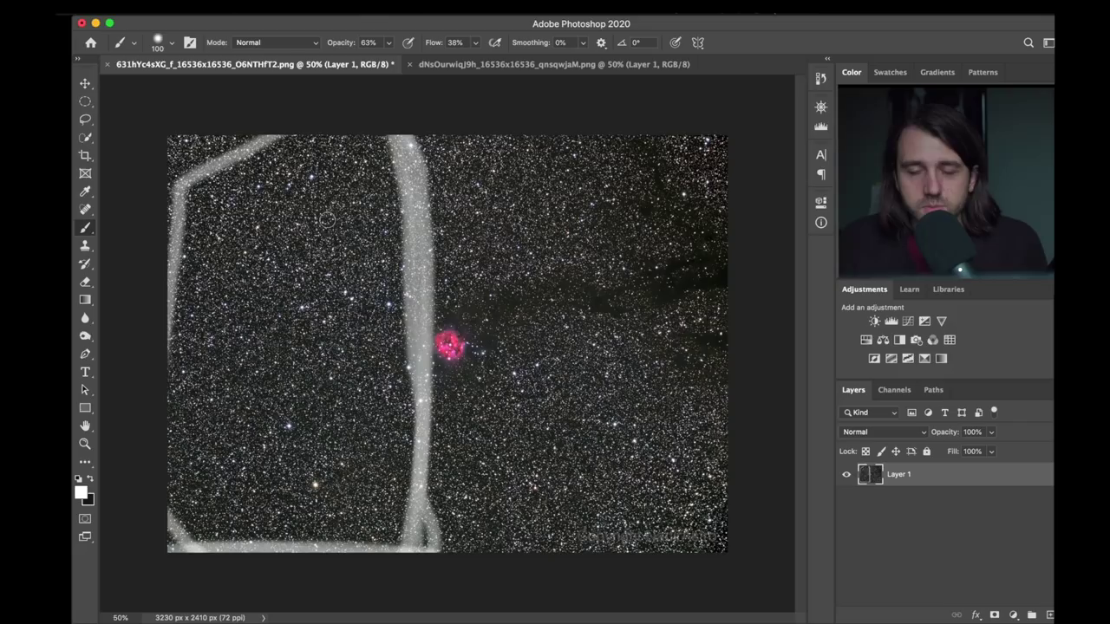
Circle the pink nebula and outline the surrounding star field and the dark dust area on its right with brush strokes.
mouse_move(505, 332)
left_mouse_down()
mouse_move(513, 350)
mouse_move(438, 402)
mouse_move(511, 280)
left_mouse_up()
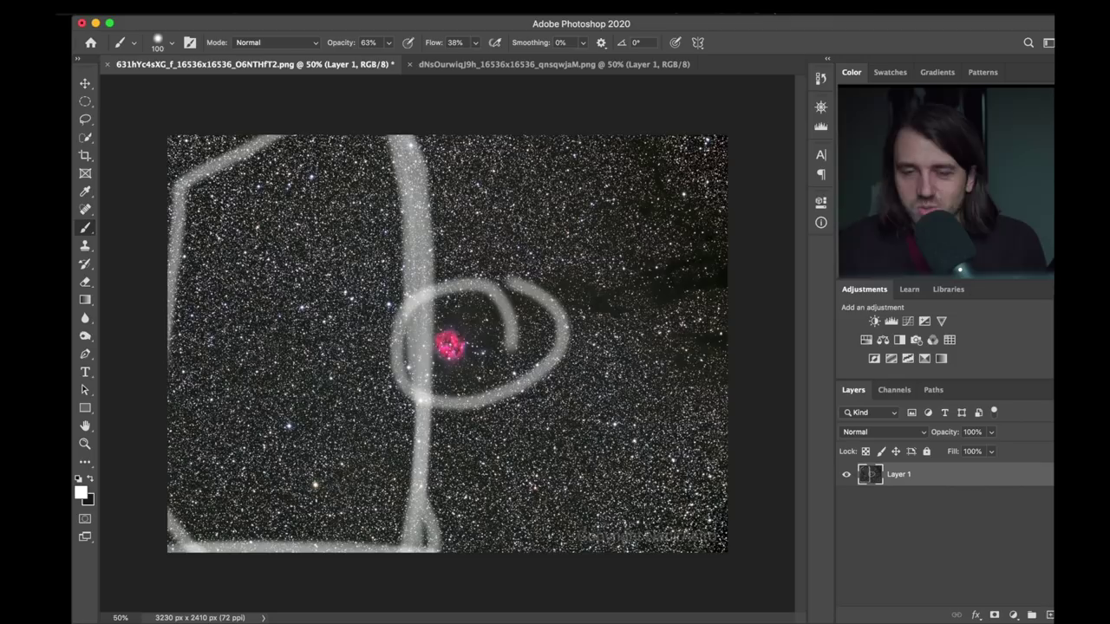
mouse_move(618, 356)
left_mouse_down()
mouse_move(719, 468)
mouse_move(485, 554)
mouse_move(211, 502)
mouse_move(192, 301)
mouse_move(464, 211)
left_mouse_up()
mouse_move(735, 163)
left_mouse_down()
mouse_move(651, 159)
mouse_move(543, 281)
mouse_move(733, 311)
left_mouse_up()
mouse_move(737, 147)
left_mouse_down()
mouse_move(671, 154)
mouse_move(572, 359)
left_mouse_up()
left_click_drag(673, 364, 729, 364)
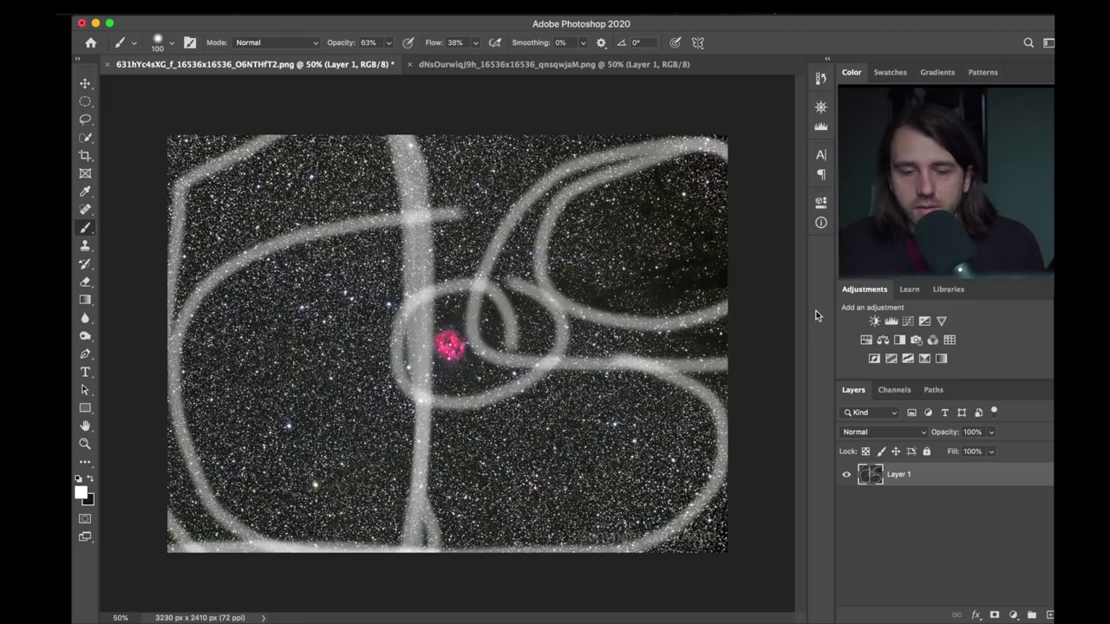
Undo all the white brush strokes on the small pink nebula image.
key("super+z")
key("super+z")
key("super+z")
key("super+z")
key("super+z")
key("super+z")
key("super+z")
key("super+z")
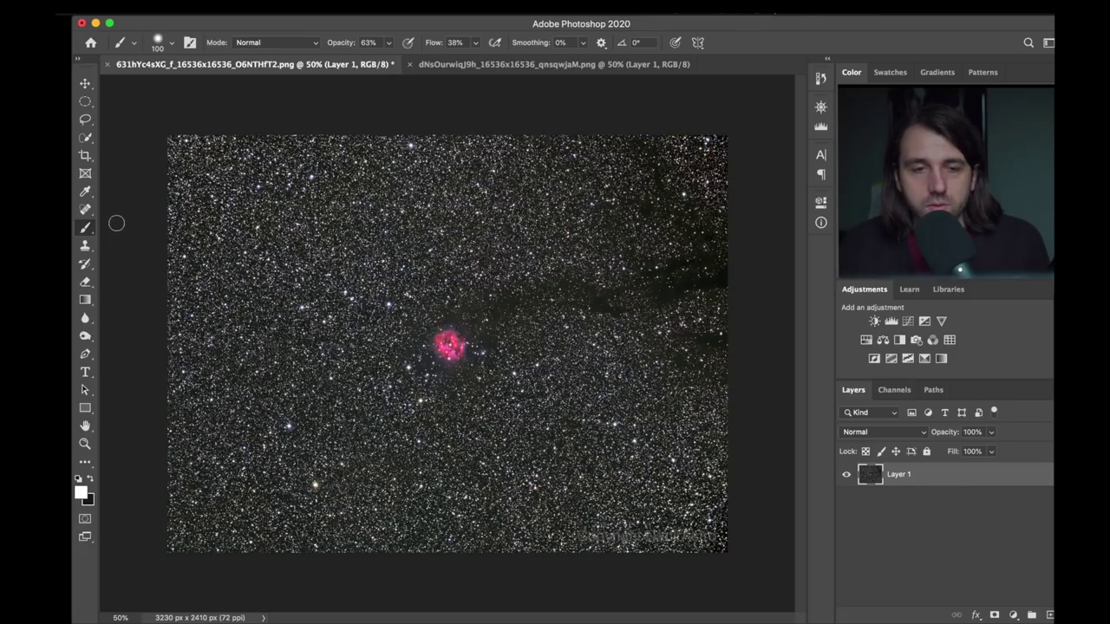
Rotate the small pink nebula image 90° clockwise into portrait orientation.
left_click(222, 13)
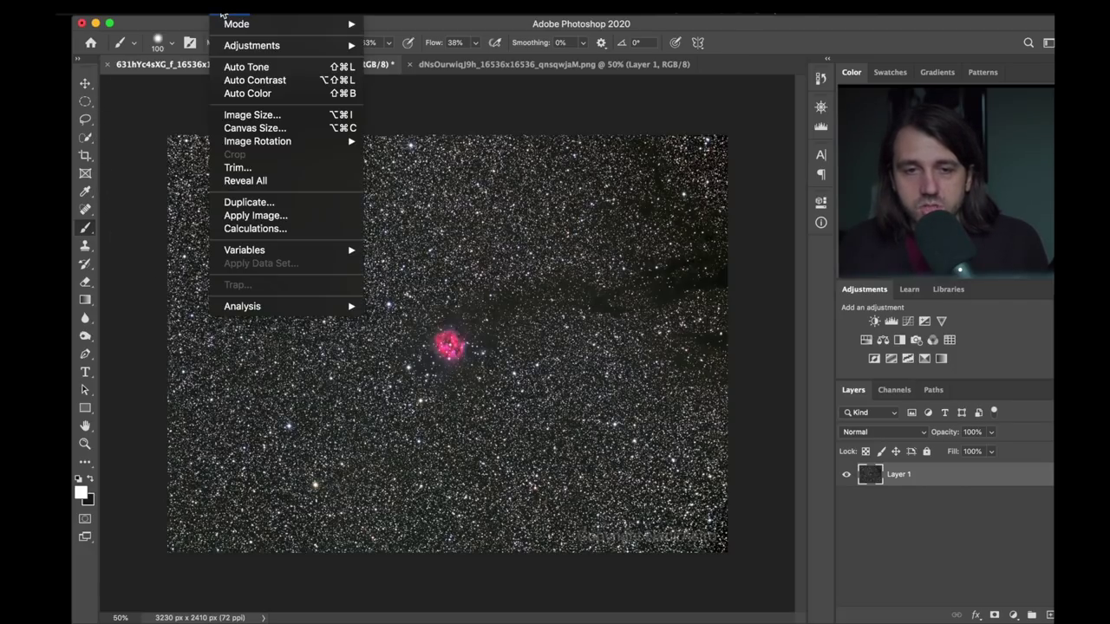
mouse_move(251, 31)
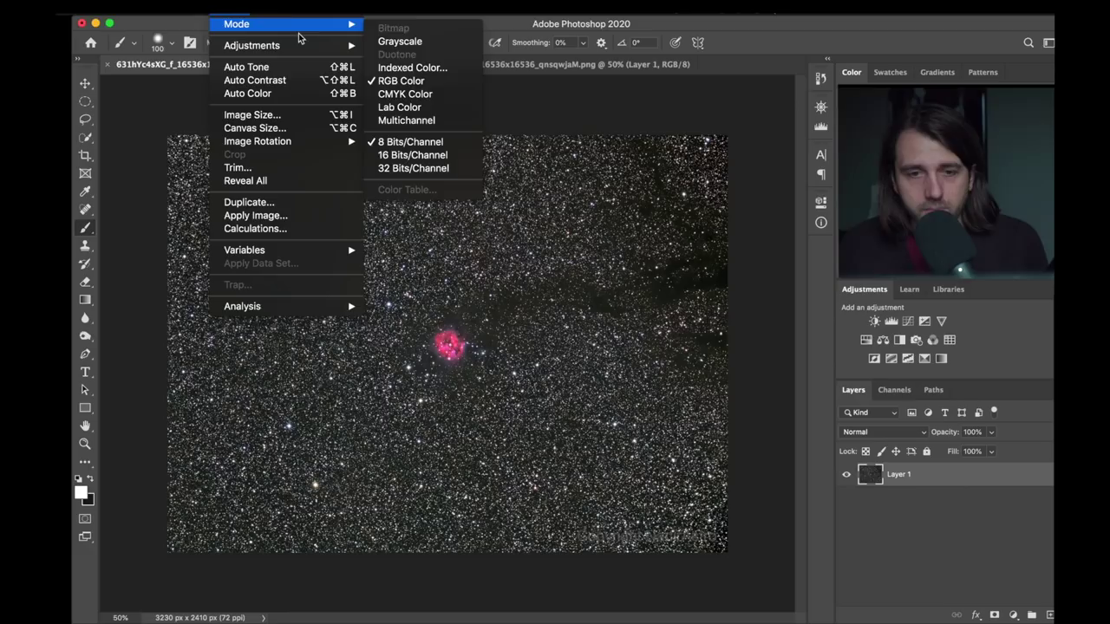
mouse_move(292, 142)
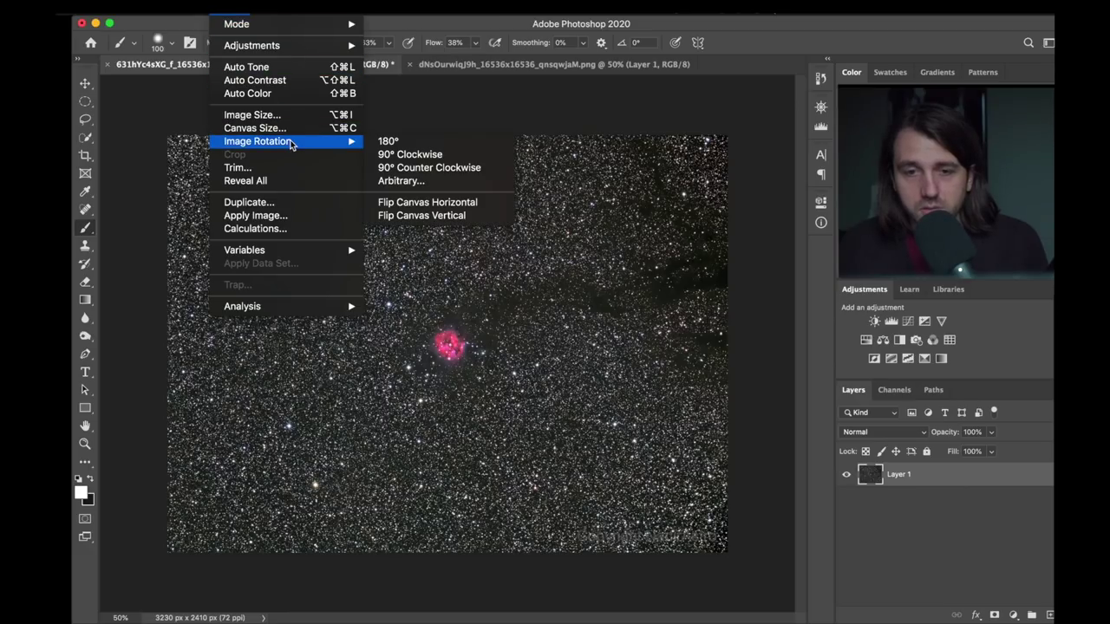
left_click(456, 160)
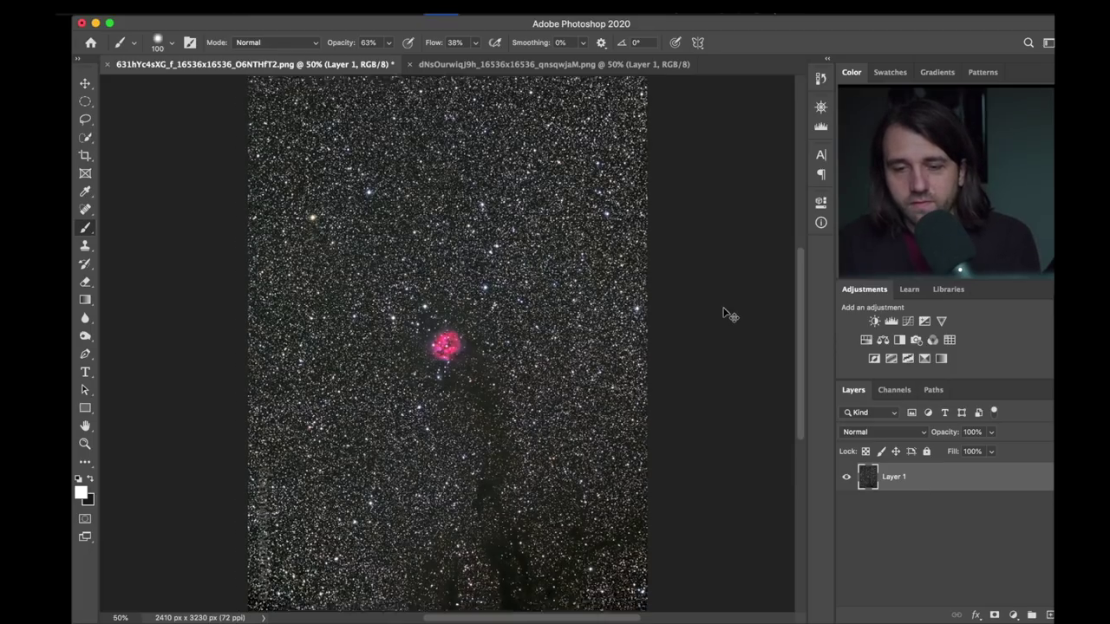
key("super+minus")
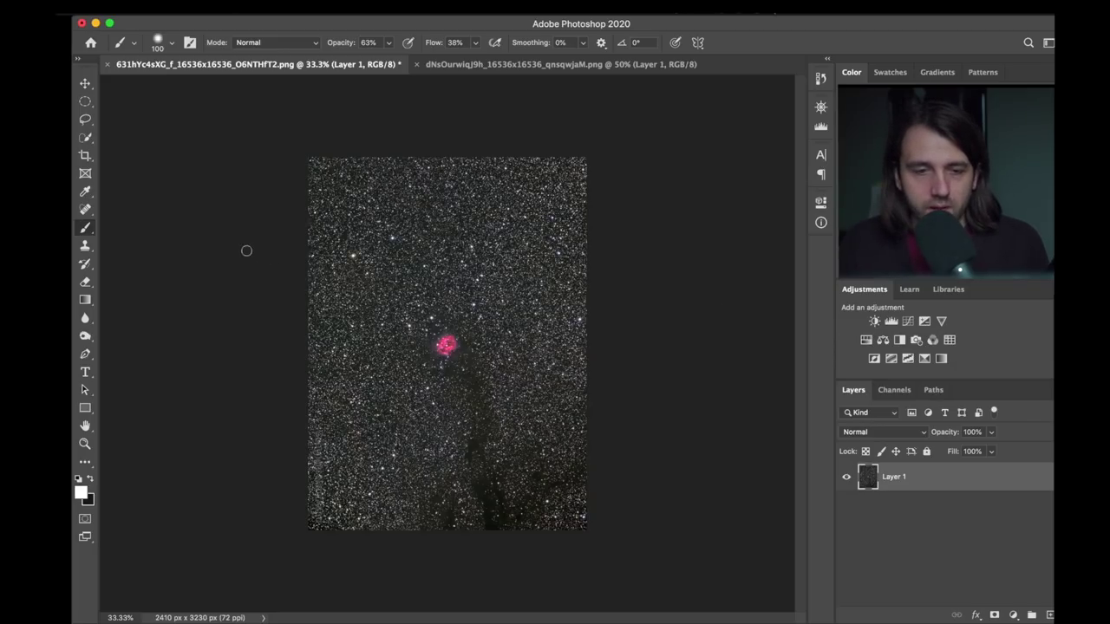
Crop the image to a 4:5 (8:10) ratio, placing the pink nebula near the upper-left third and the dark dust lane below it.
left_click(85, 157)
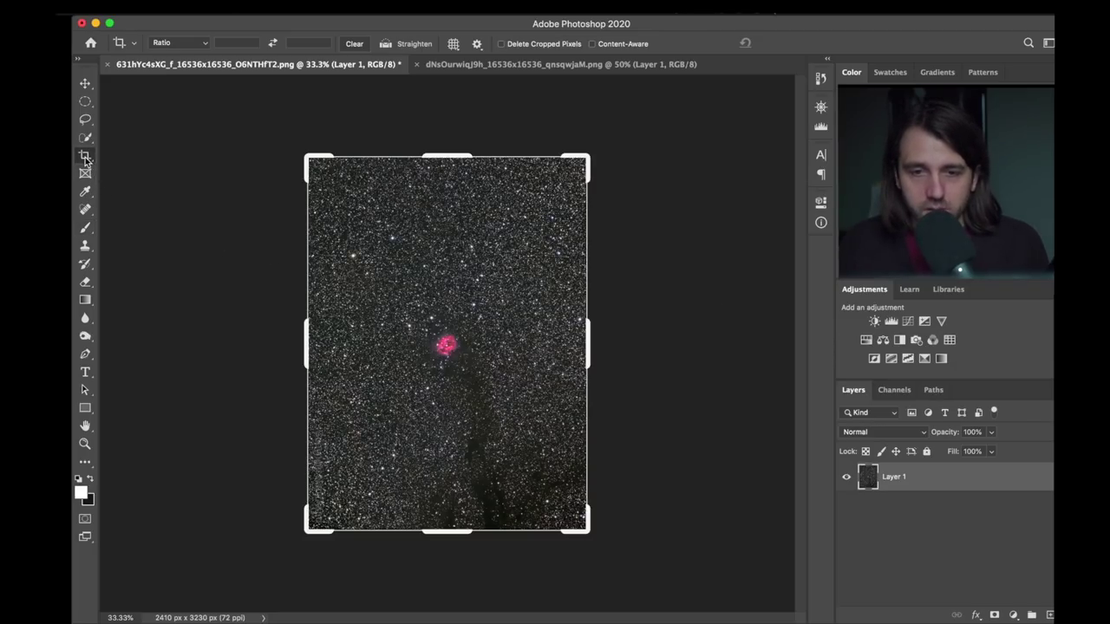
left_click(199, 43)
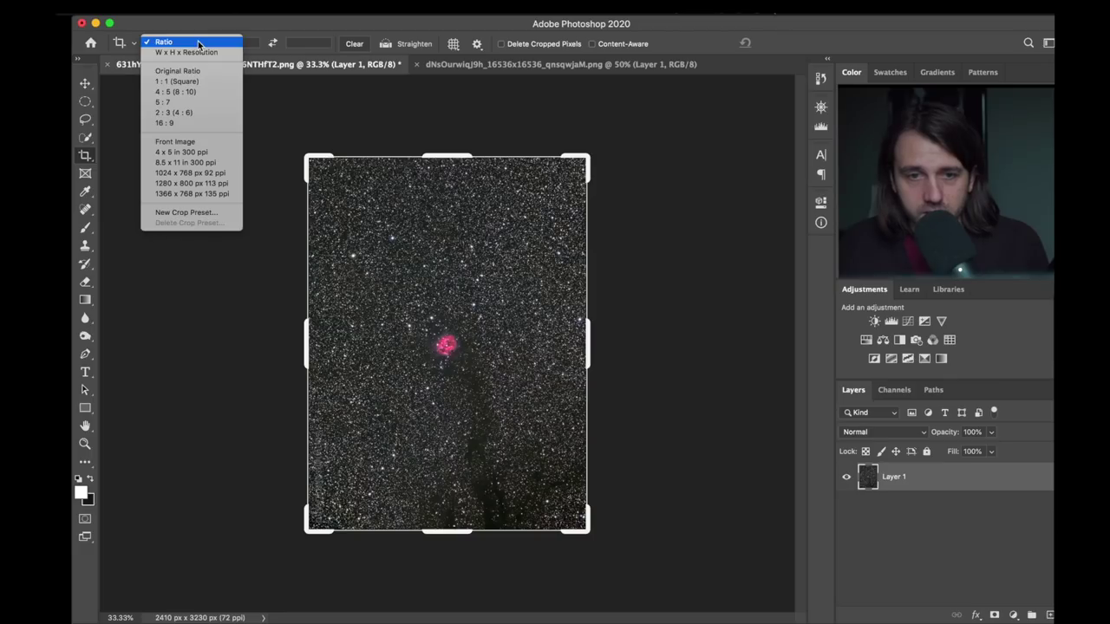
left_click(198, 91)
left_click_drag(309, 171, 345, 217)
mouse_move(441, 319)
left_mouse_down()
mouse_move(428, 321)
mouse_move(458, 322)
left_mouse_up()
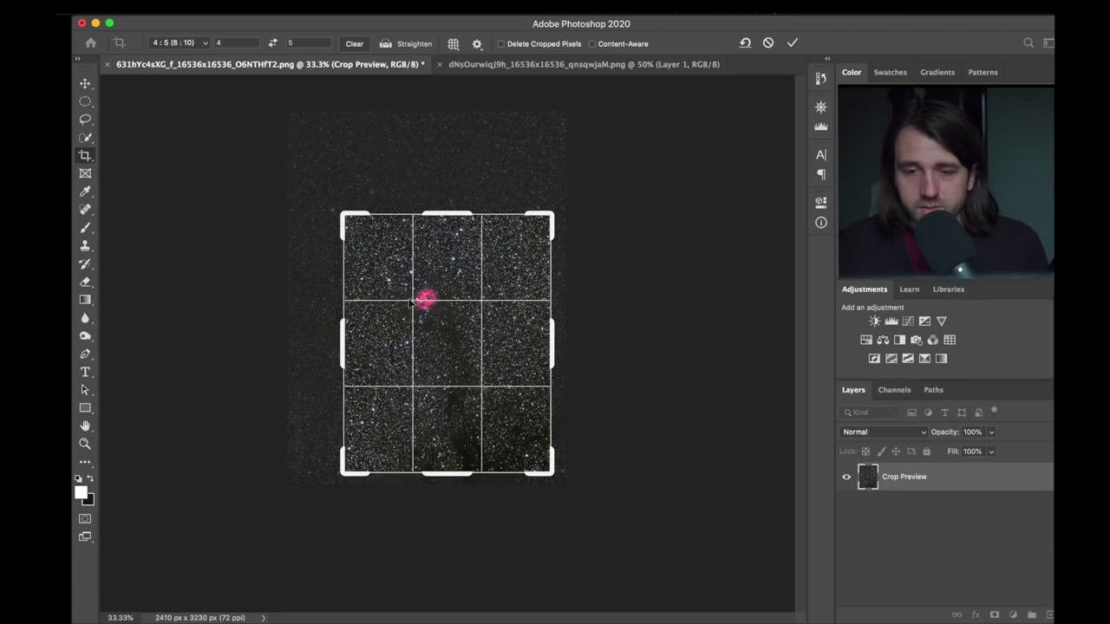
mouse_move(486, 432)
left_mouse_down()
mouse_move(481, 406)
mouse_move(478, 414)
left_mouse_up()
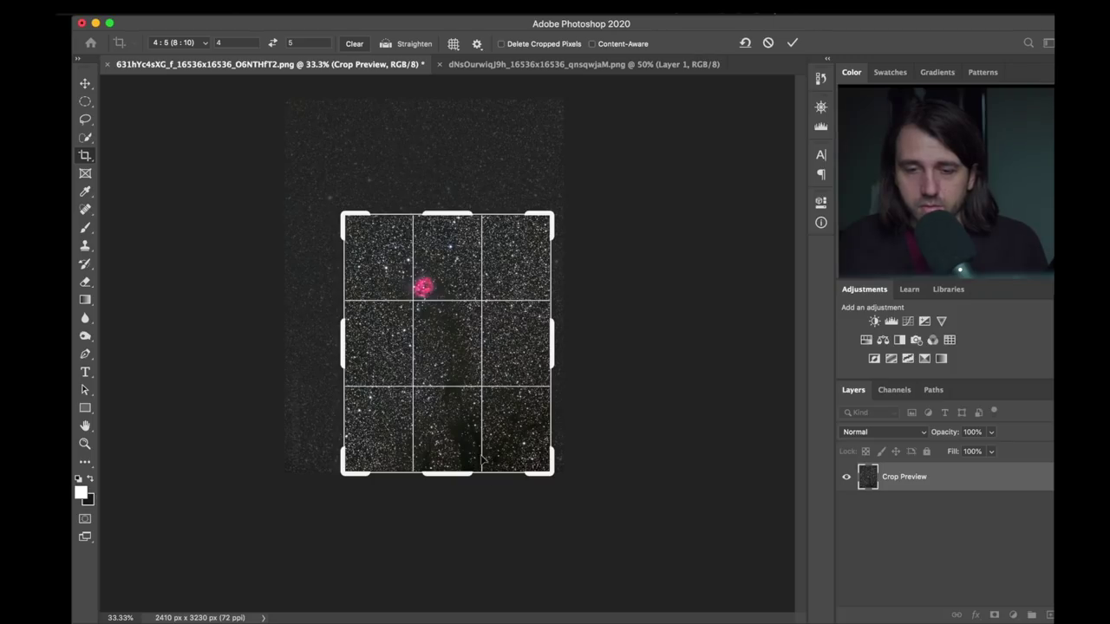
key("Return")
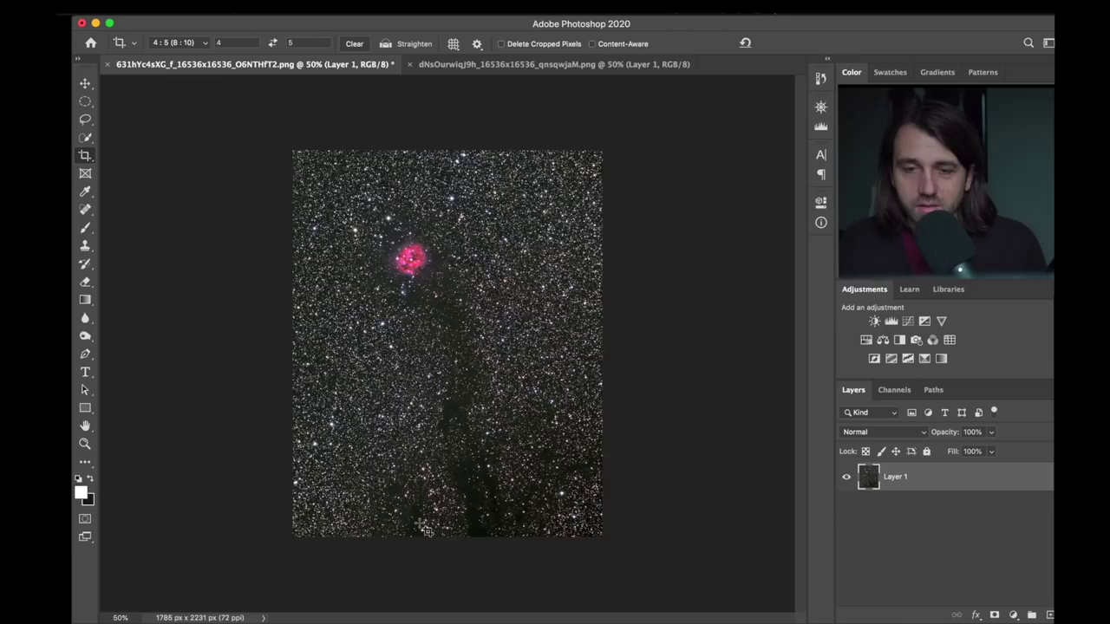
Compare the red-and-blue nebula image with the cropped pink nebula image without crop handles showing, ending on the red-and-blue one.
left_click(512, 69)
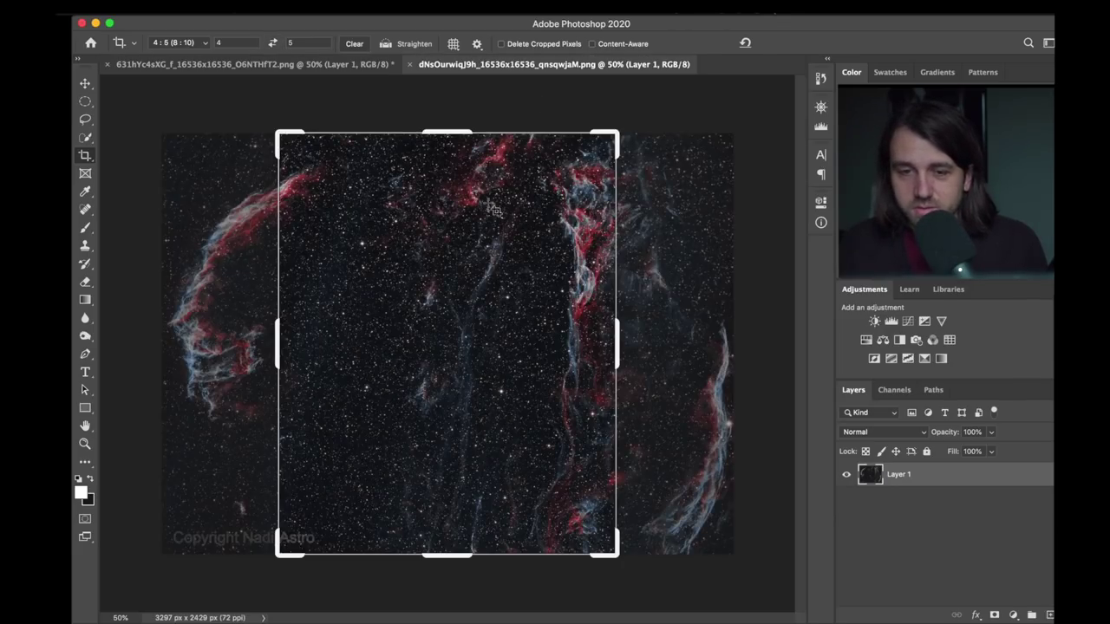
left_click(84, 84)
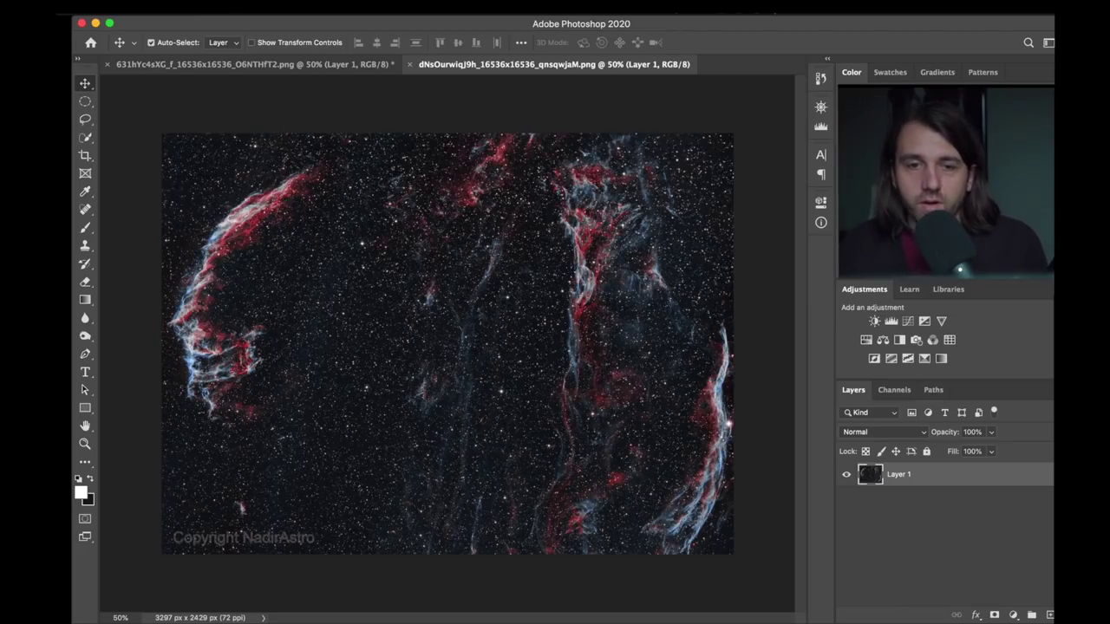
left_click(236, 64)
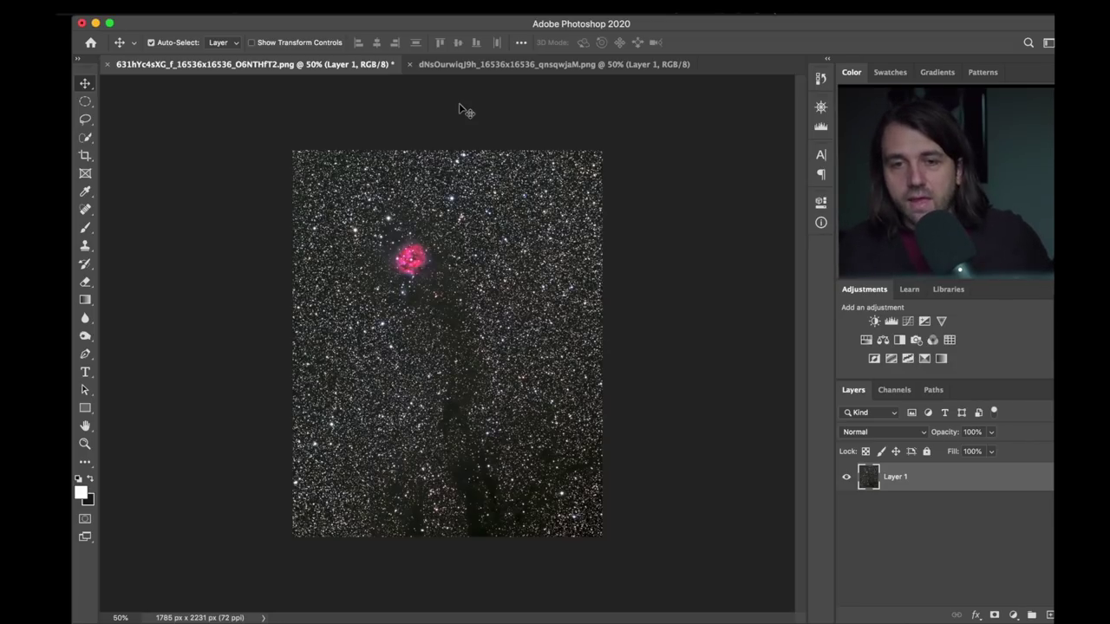
left_click(509, 65)
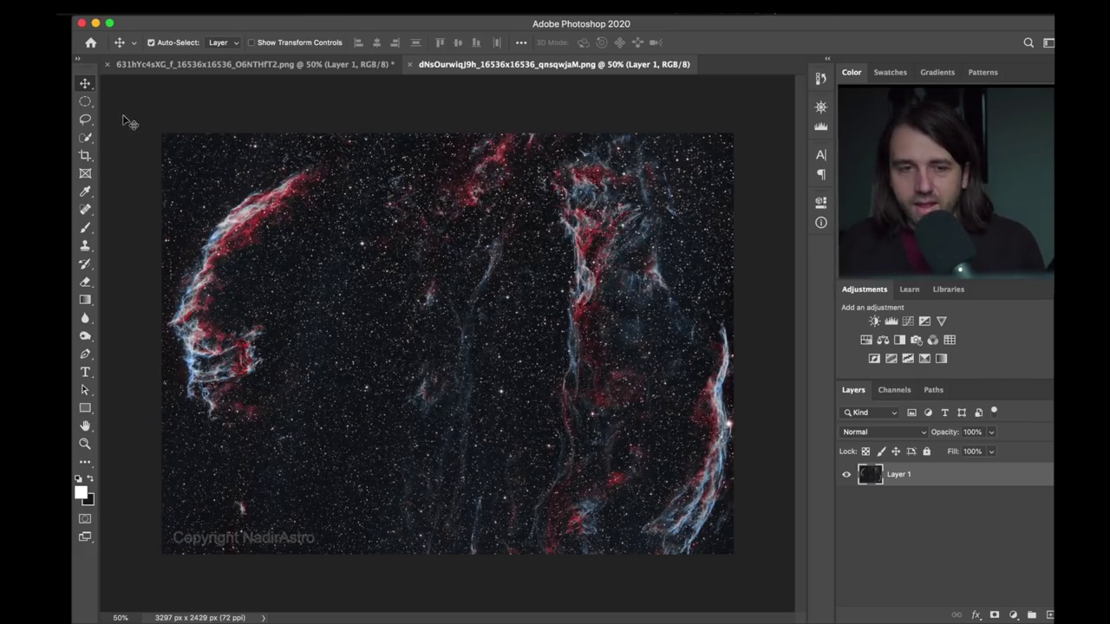
Mark the right filament, left edge, central area and left arc of the red-and-blue nebula with soft white brush strokes, undoing them again.
left_click(87, 227)
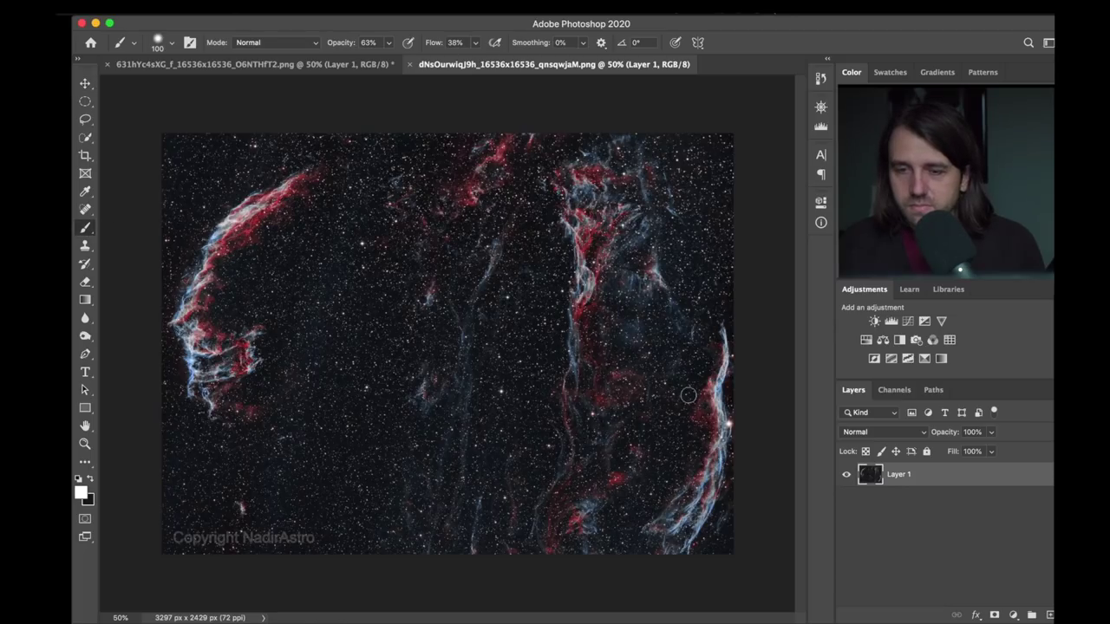
mouse_move(726, 316)
left_mouse_down()
mouse_move(660, 504)
mouse_move(694, 548)
mouse_move(784, 459)
mouse_move(775, 322)
mouse_move(705, 291)
mouse_move(685, 412)
mouse_move(707, 532)
mouse_move(741, 425)
mouse_move(742, 339)
mouse_move(738, 409)
left_mouse_up()
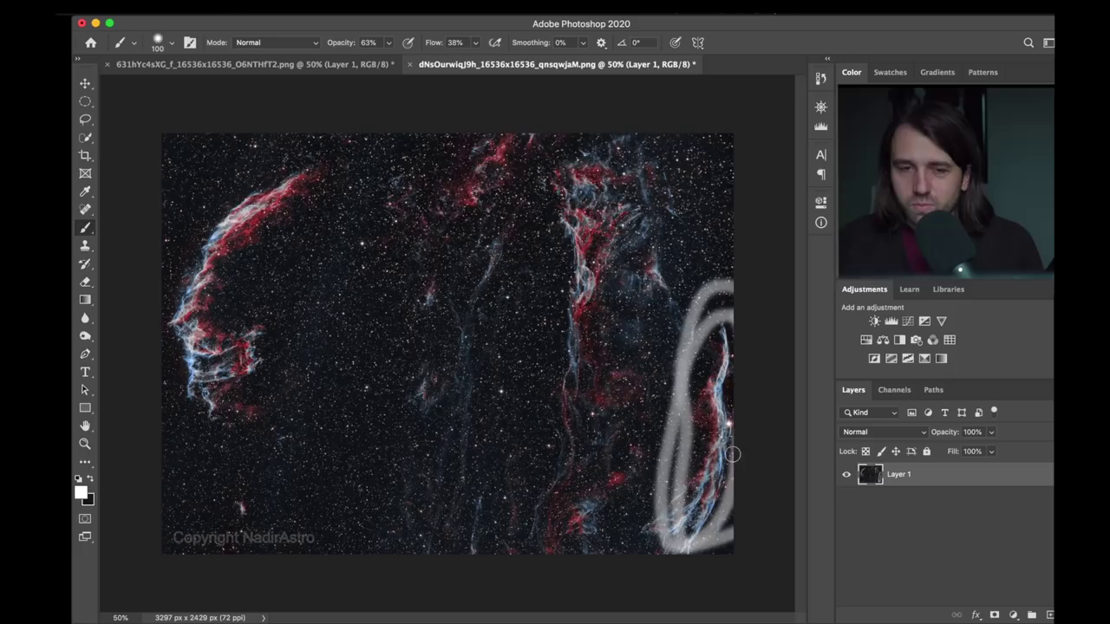
mouse_move(216, 300)
left_mouse_down()
mouse_move(183, 283)
mouse_move(157, 342)
mouse_move(160, 287)
left_mouse_up()
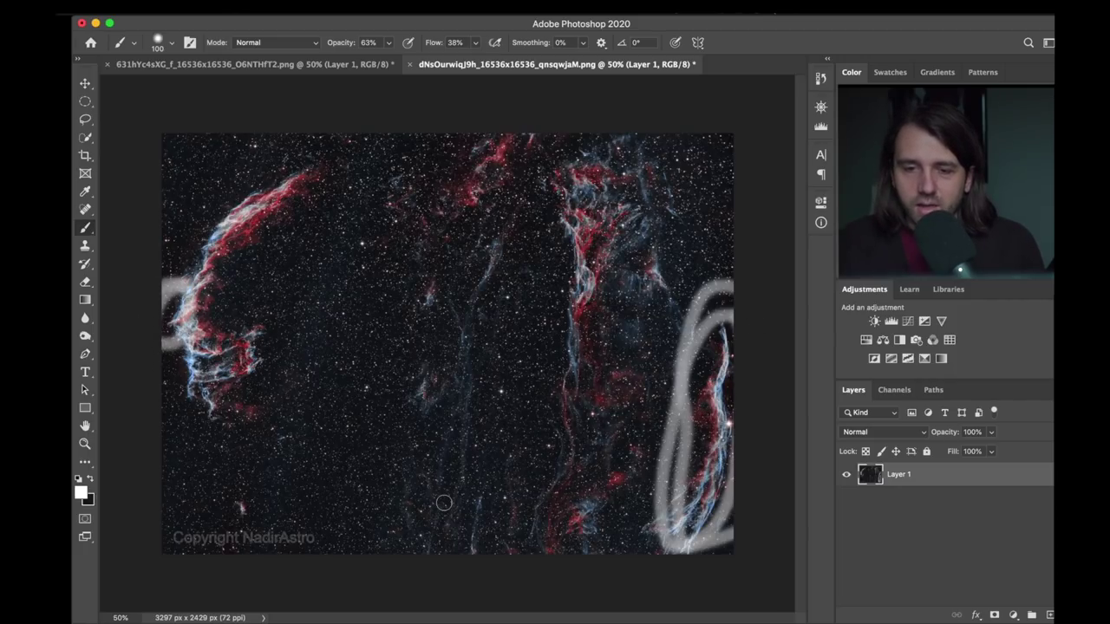
mouse_move(539, 429)
left_mouse_down()
mouse_move(442, 124)
mouse_move(391, 565)
mouse_move(533, 130)
left_mouse_up()
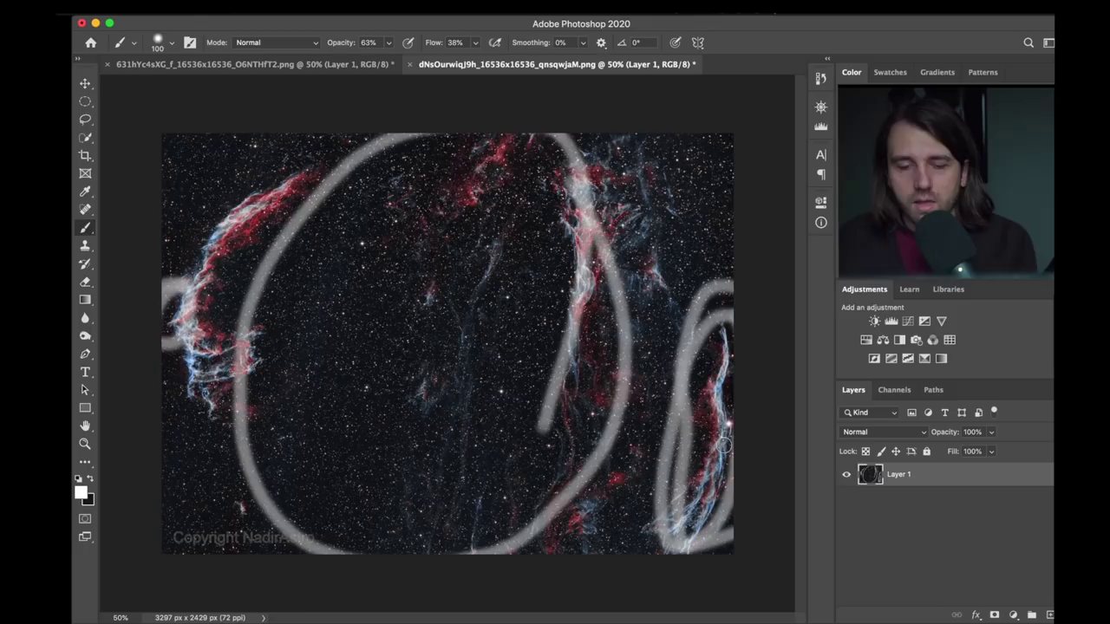
key("super+z")
key("super+z")
key("super+z")
key("super+z")
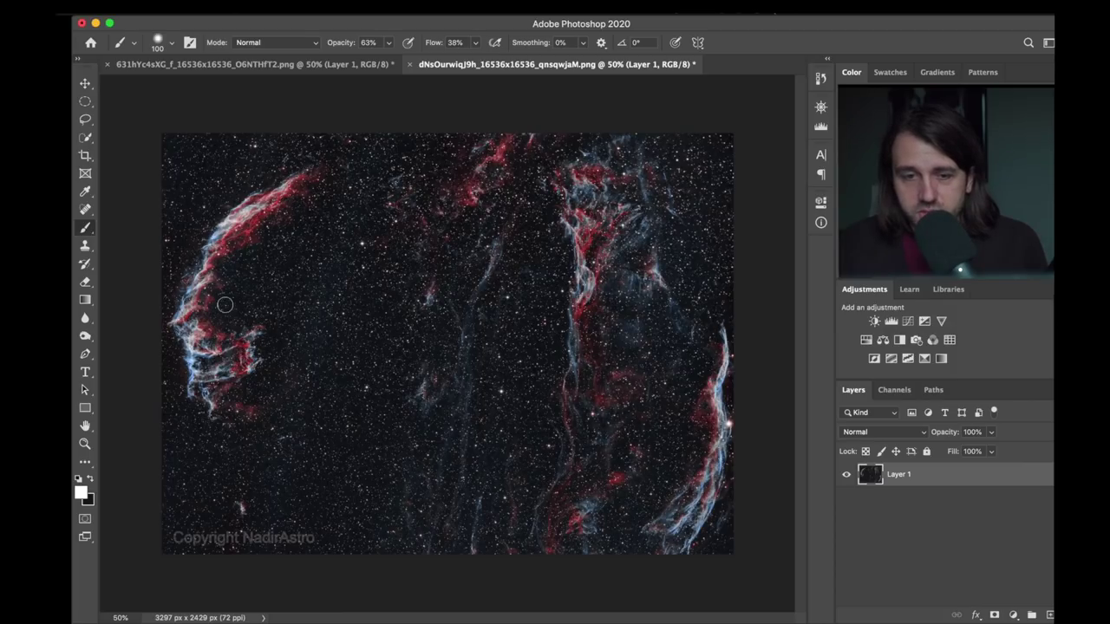
mouse_move(305, 325)
left_mouse_down()
mouse_move(329, 159)
mouse_move(232, 179)
mouse_move(136, 329)
mouse_move(279, 392)
mouse_move(334, 321)
left_mouse_up()
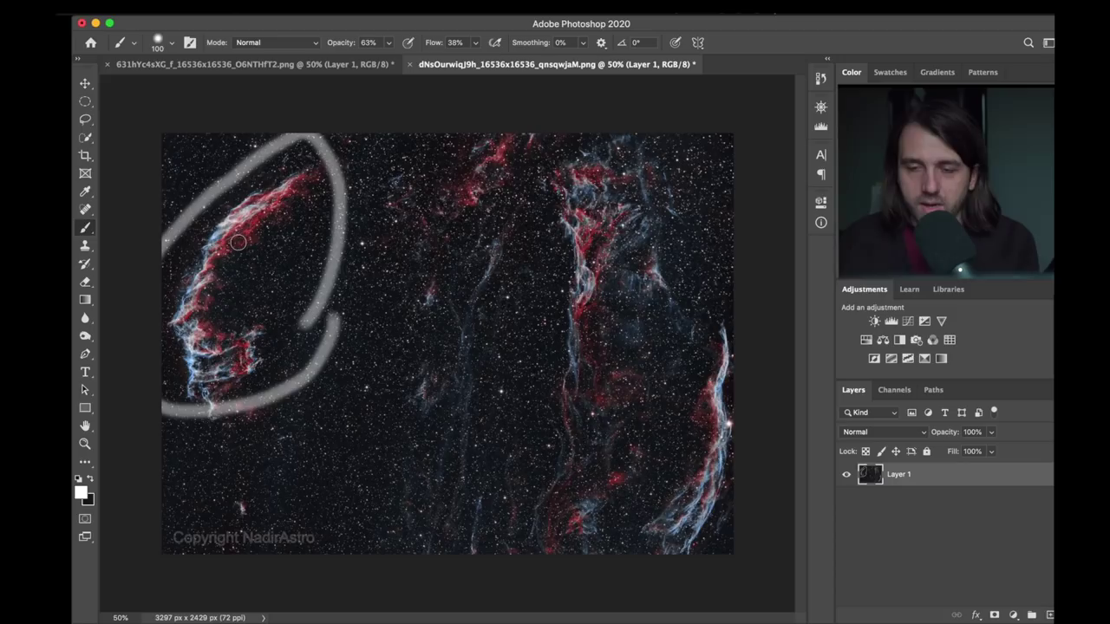
key("super+z")
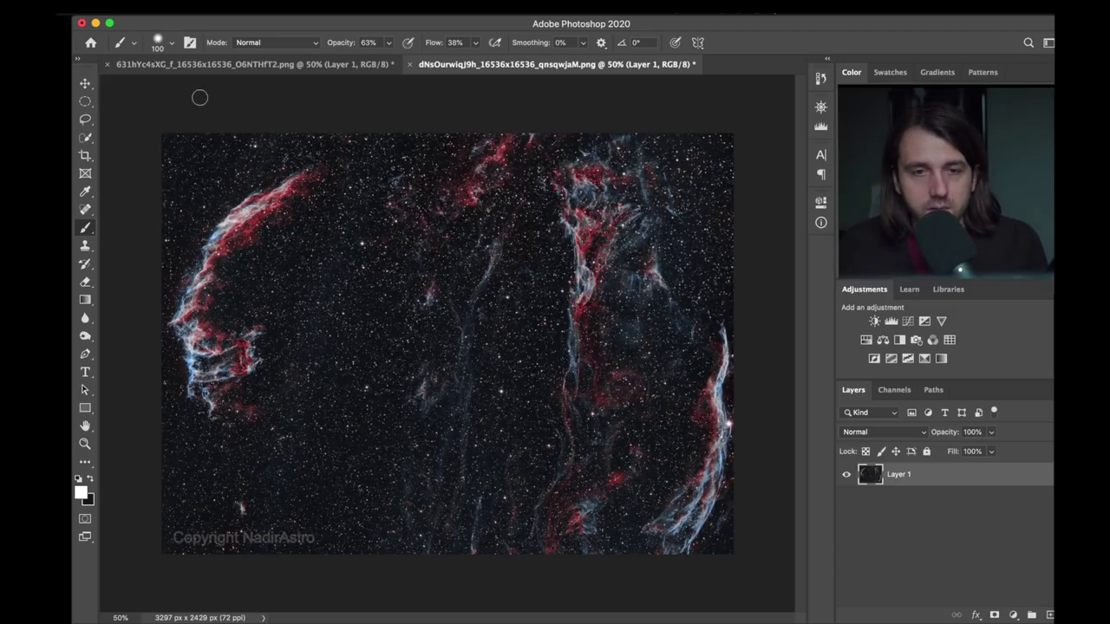
Rotate the red-and-blue nebula image 90° clockwise and bring its upper part into view.
left_click(227, 7)
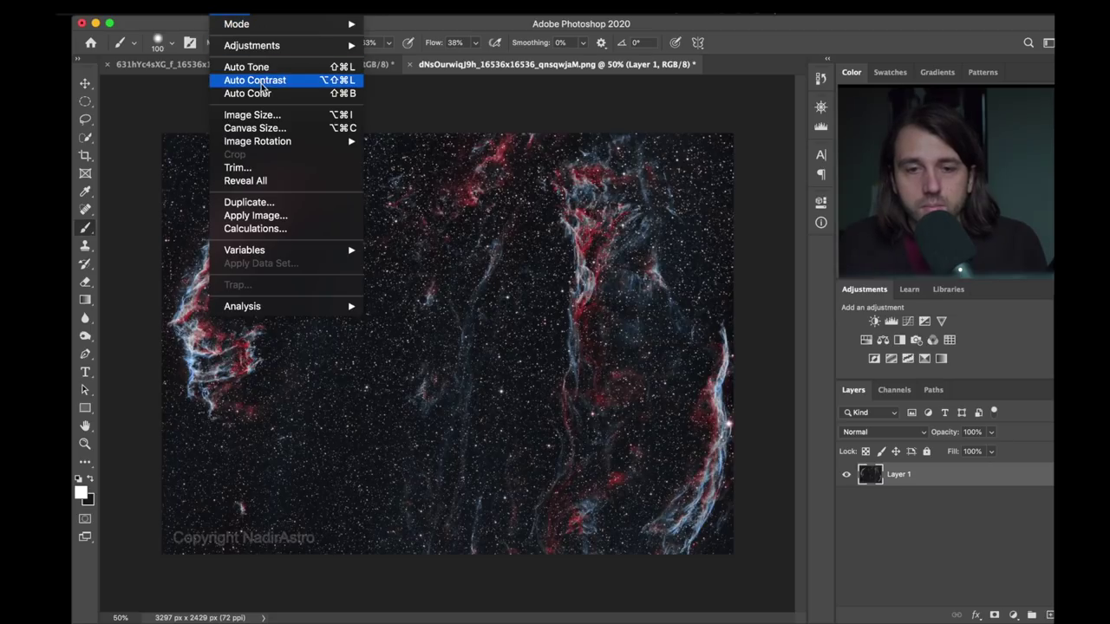
mouse_move(268, 145)
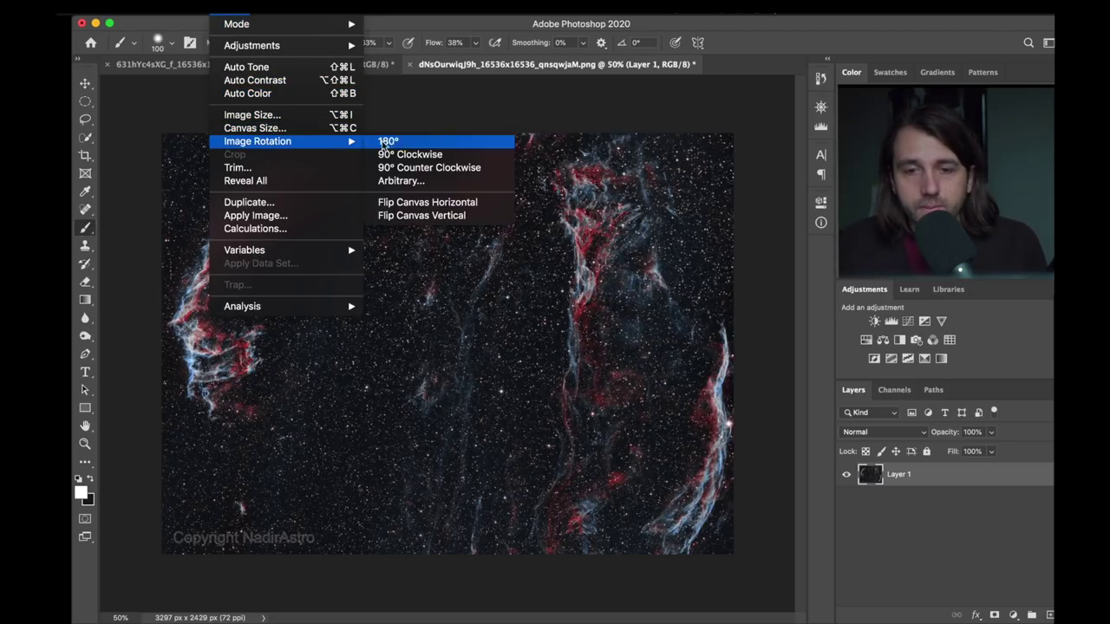
left_click(399, 153)
left_click_drag(802, 414, 798, 366)
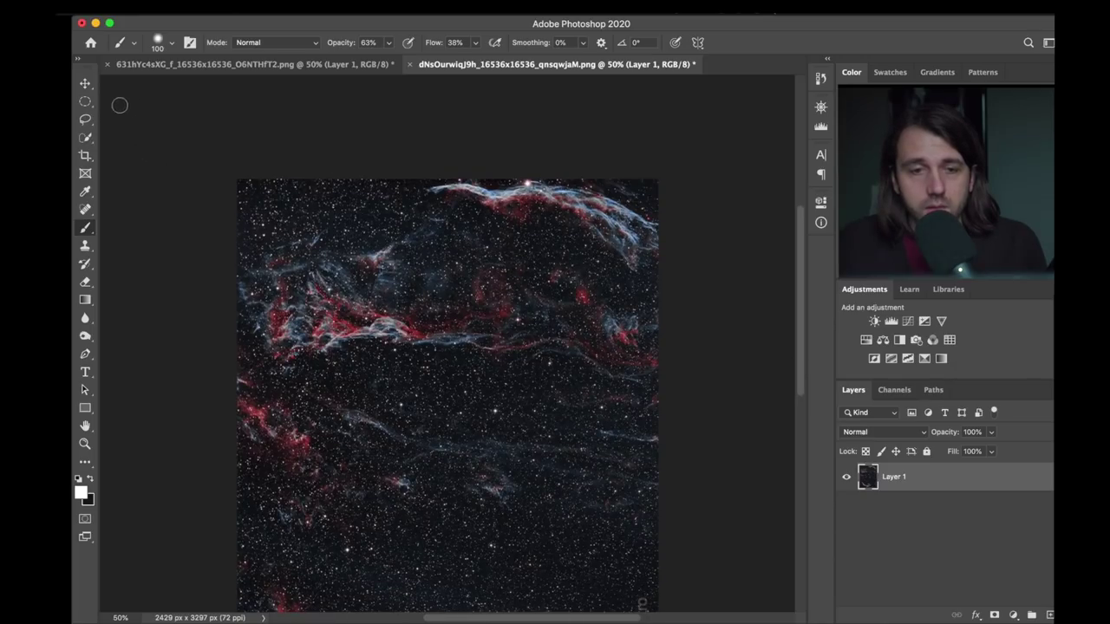
Clear the 4:5 crop ratio and try a freeform crop of the rotated nebula image, about 3933 x 2397 px.
left_click(86, 155)
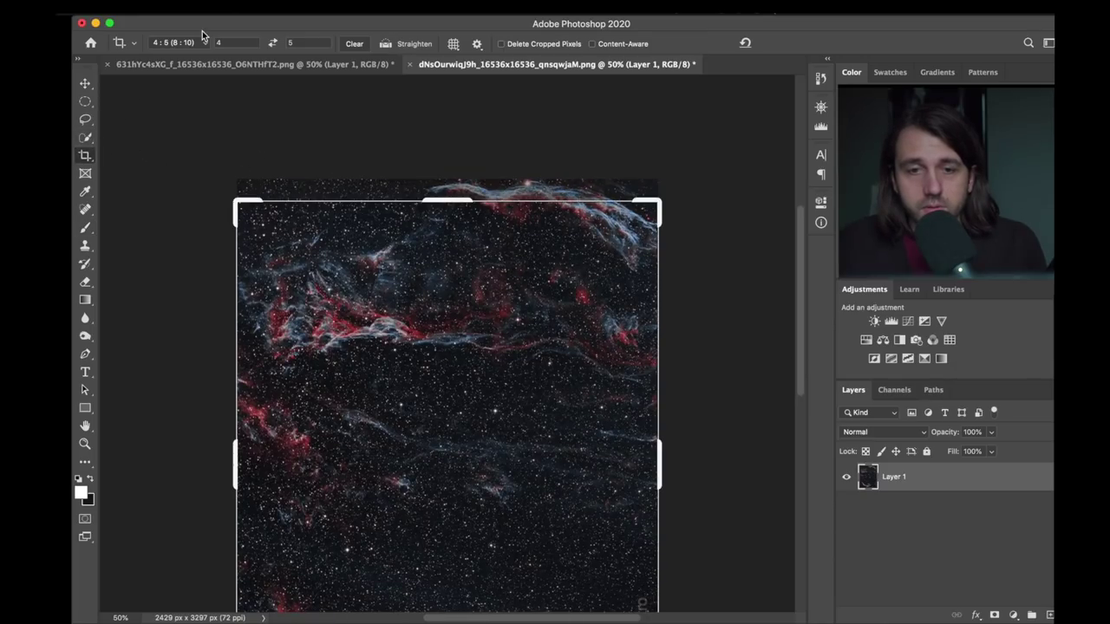
left_click(366, 45)
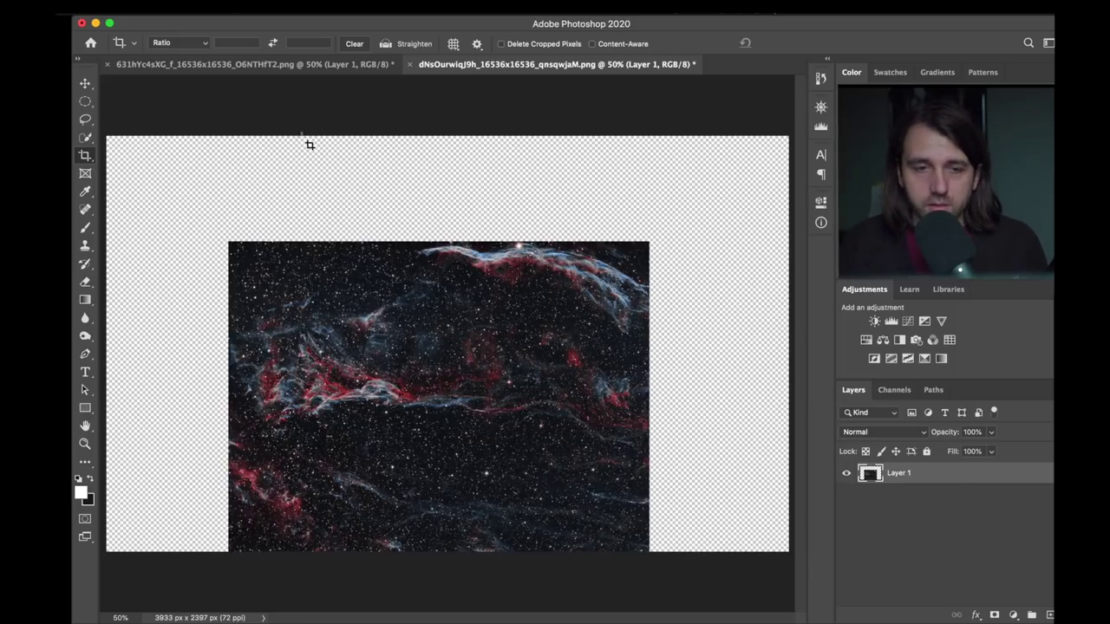
left_click(84, 155)
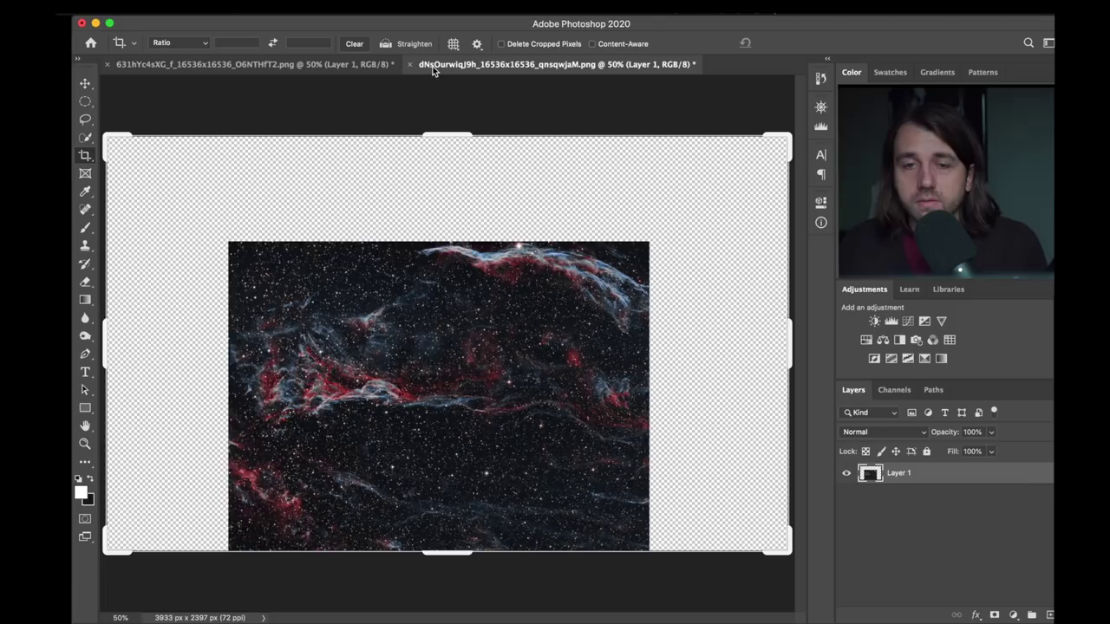
Close the red-and-blue nebula image without saving its changes, and close the cropped pink nebula image.
left_click(409, 65)
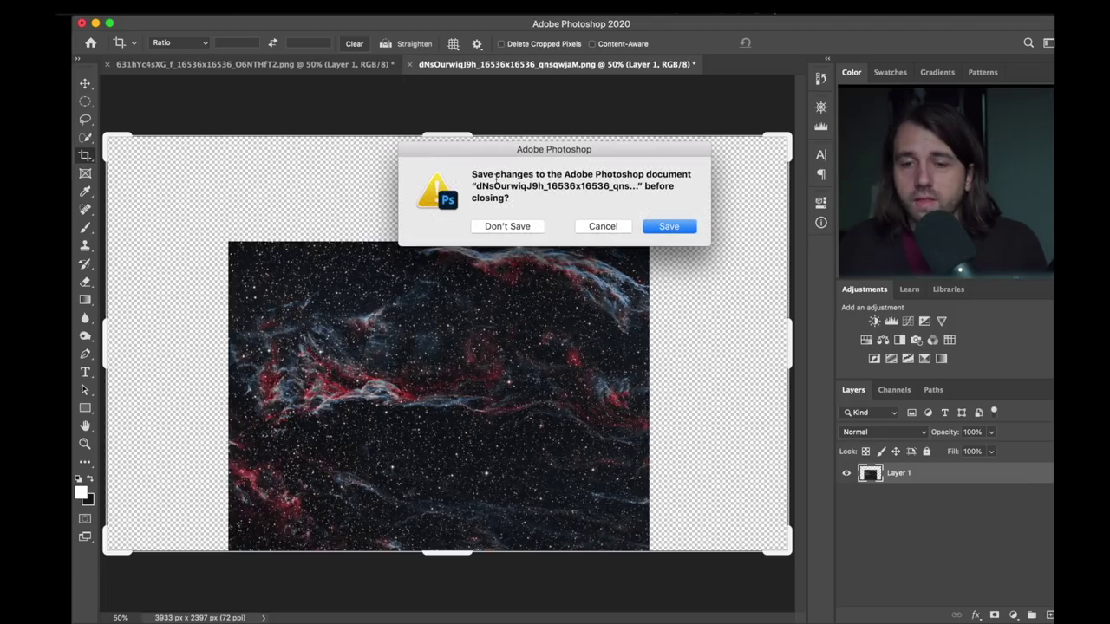
left_click(502, 228)
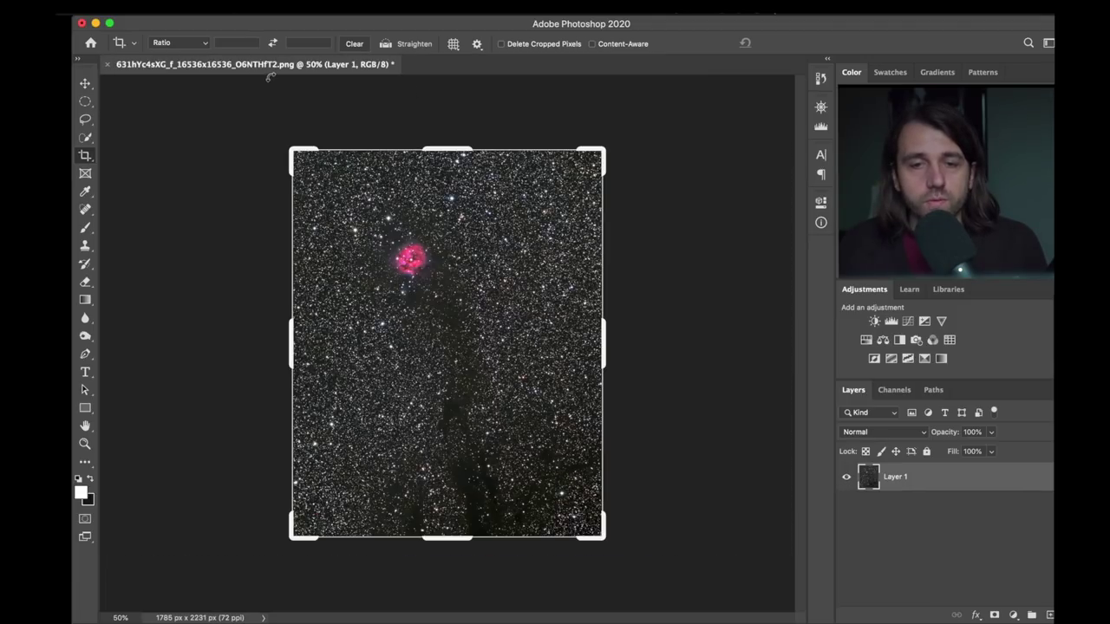
left_click(109, 64)
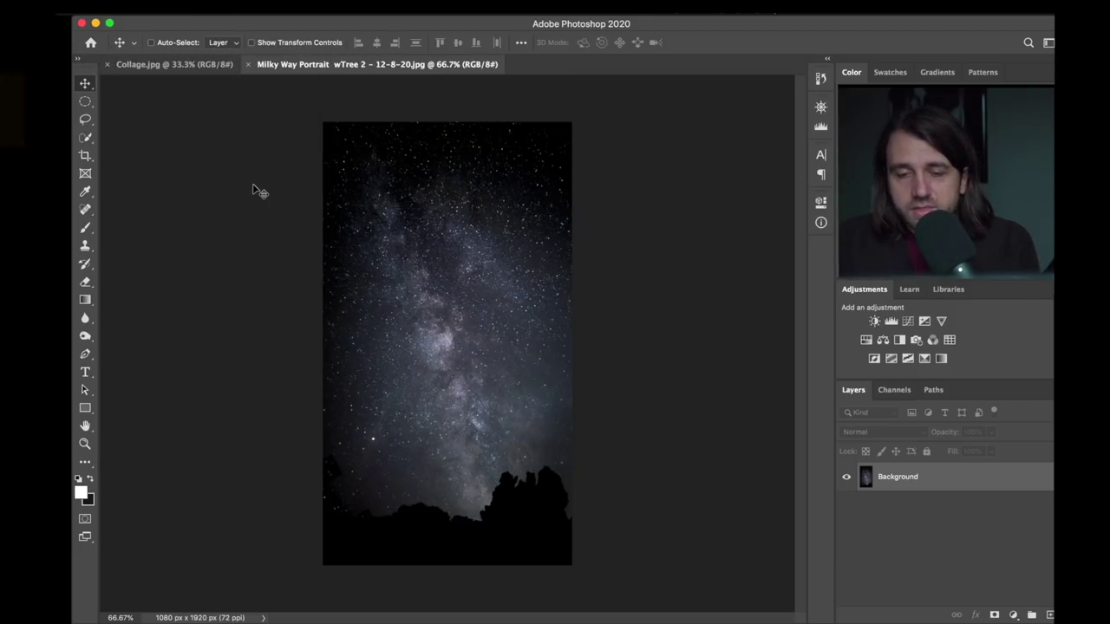
Examine the Milky Way portrait up close and compare it with the six-panel collage of dated Milky Way shots.
key("super+equal")
key("super+equal")
key("super+minus")
key("super+minus")
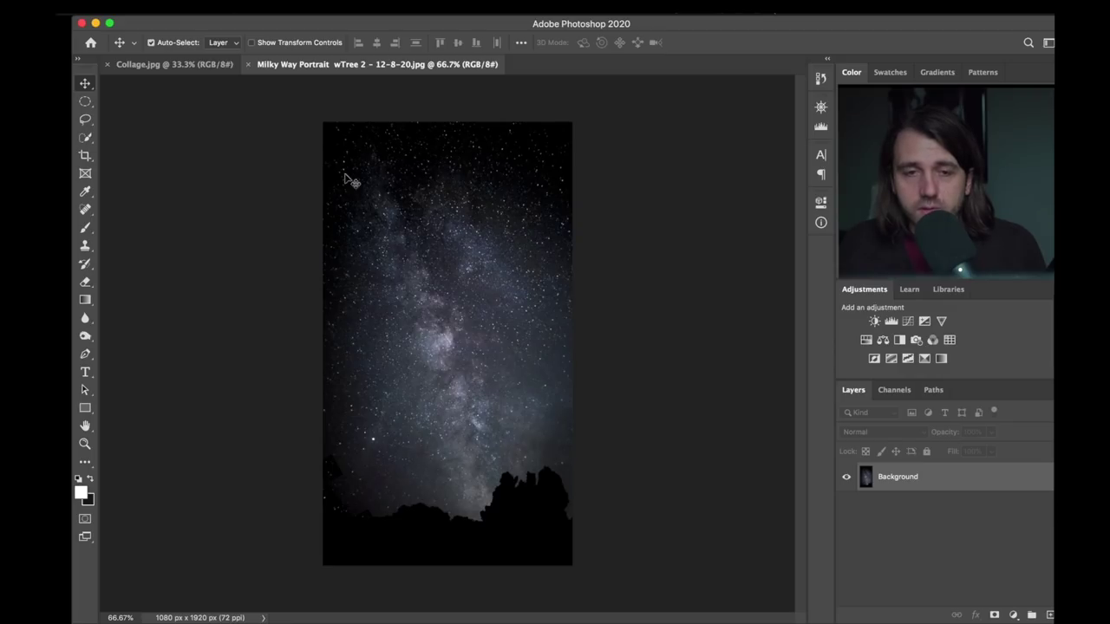
left_click(180, 69)
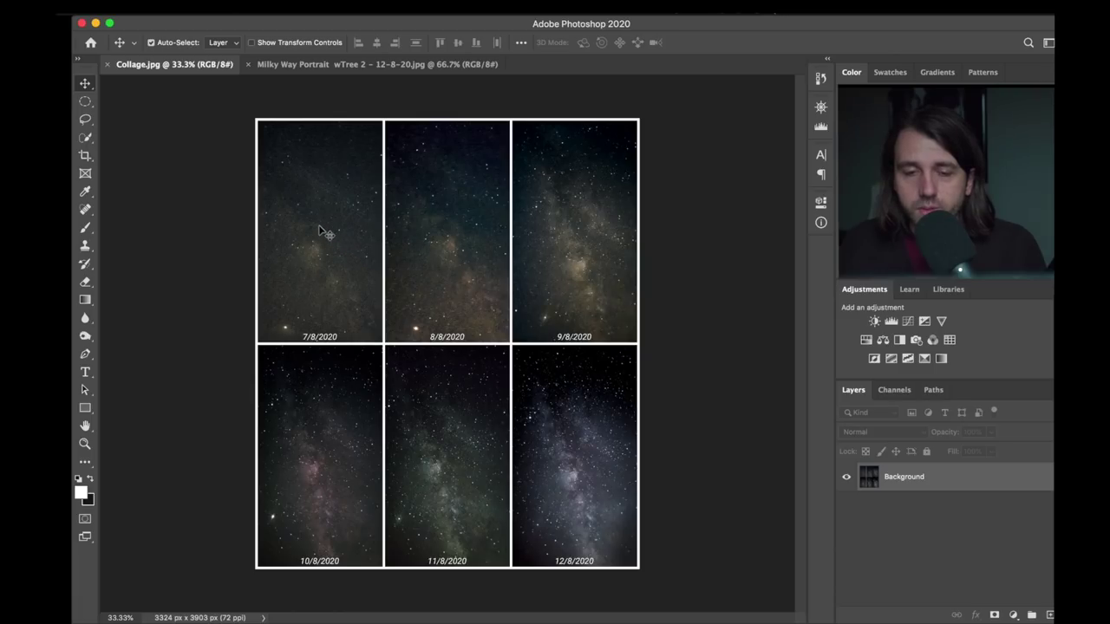
left_click(330, 66)
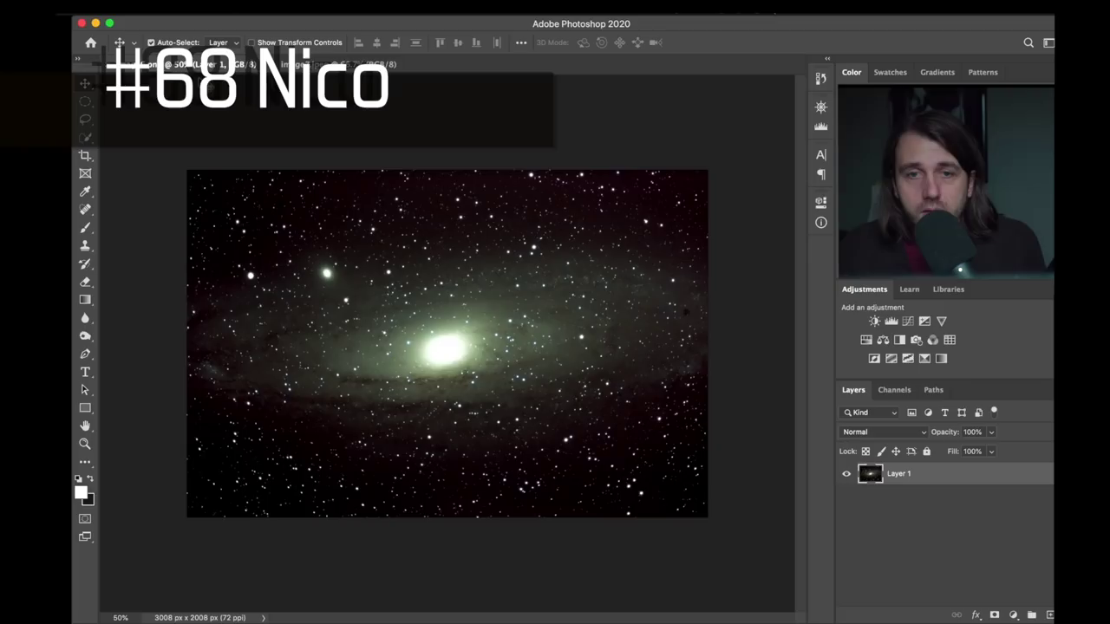
View the second version of the Andromeda galaxy image for comparison with the first.
left_click(313, 68)
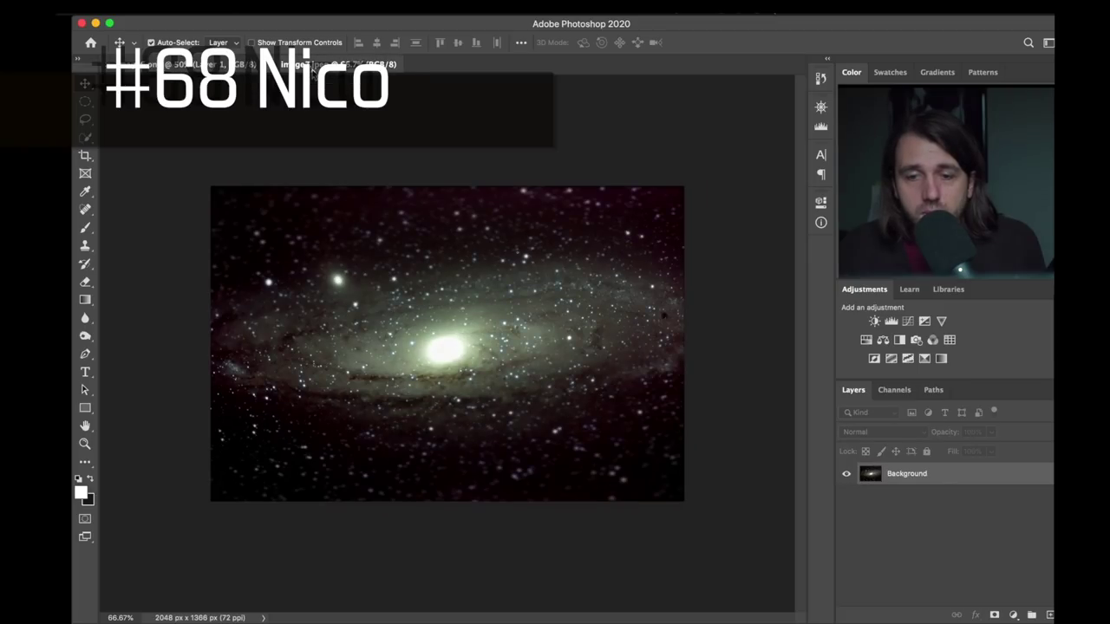
Compare the star sharpness, dust-lane detail and core brightness of the Andromeda versions image6.png and image7.jpeg, ending on image6.png.
left_click(186, 65)
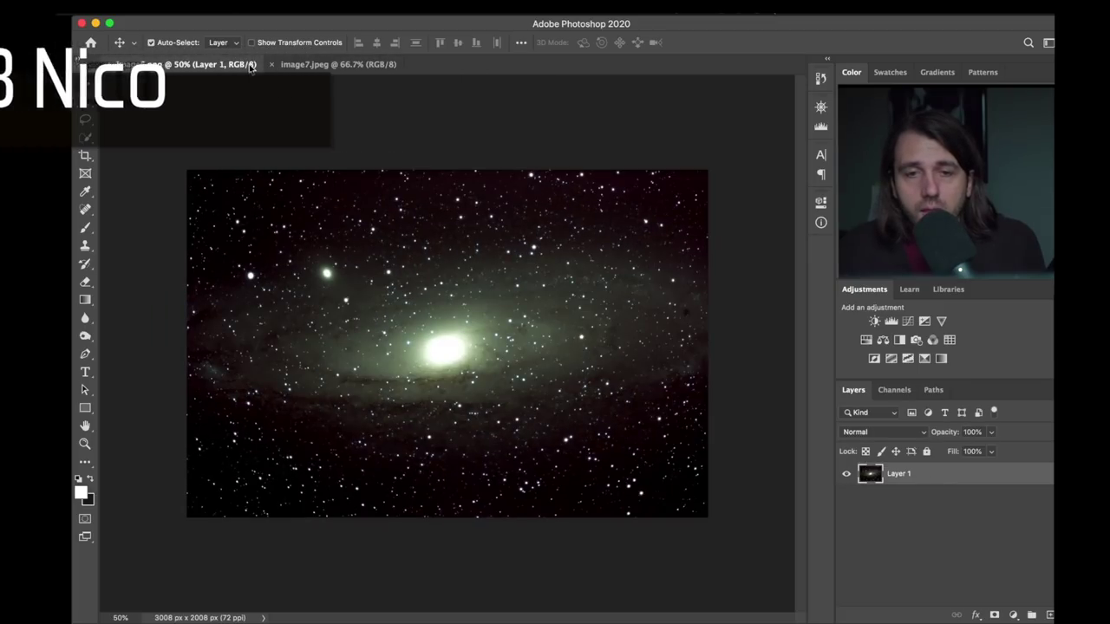
left_click(322, 65)
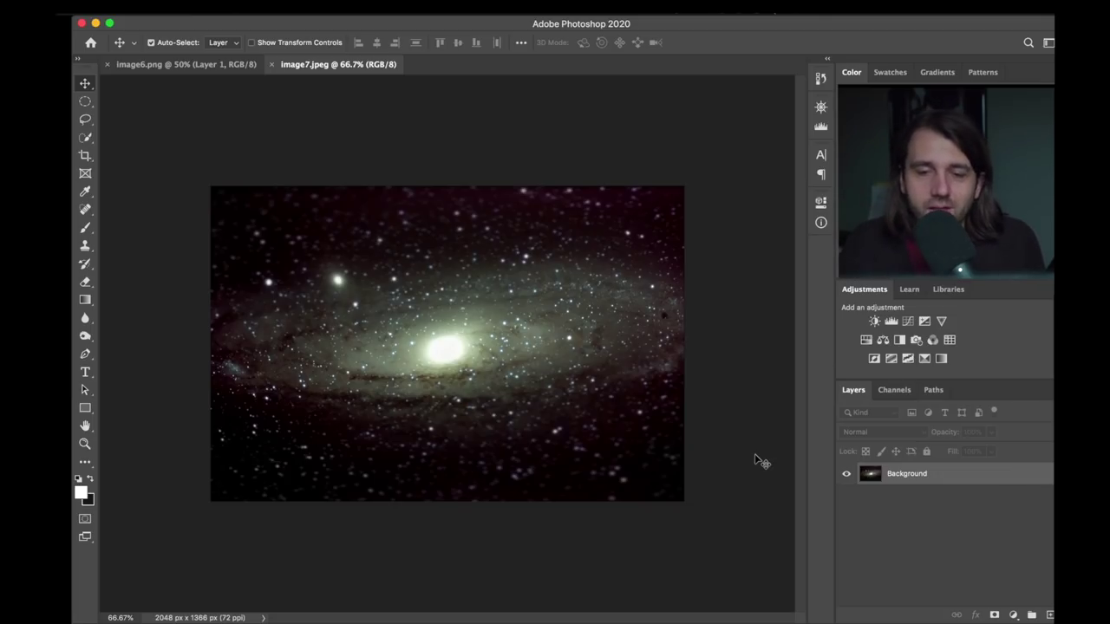
left_click(198, 69)
left_click(358, 69)
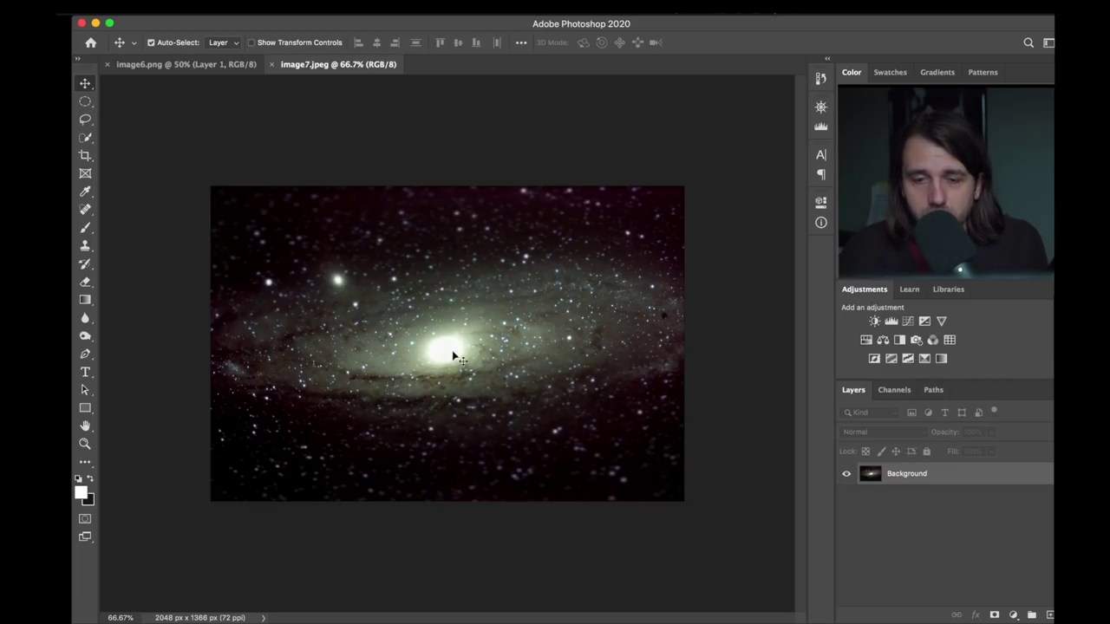
left_click(164, 65)
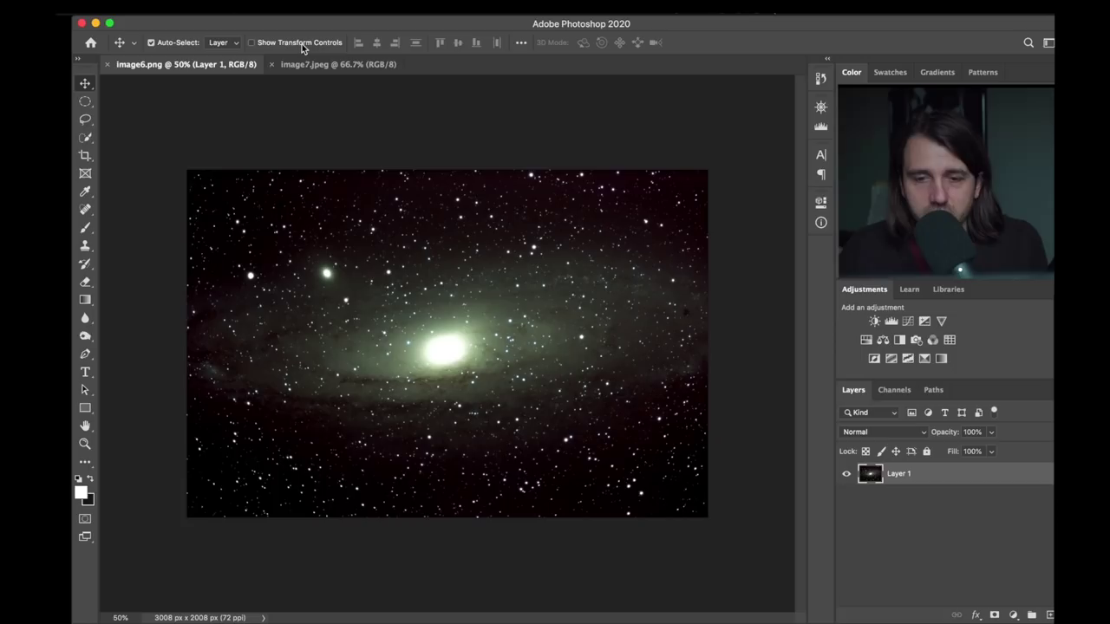
left_click(318, 65)
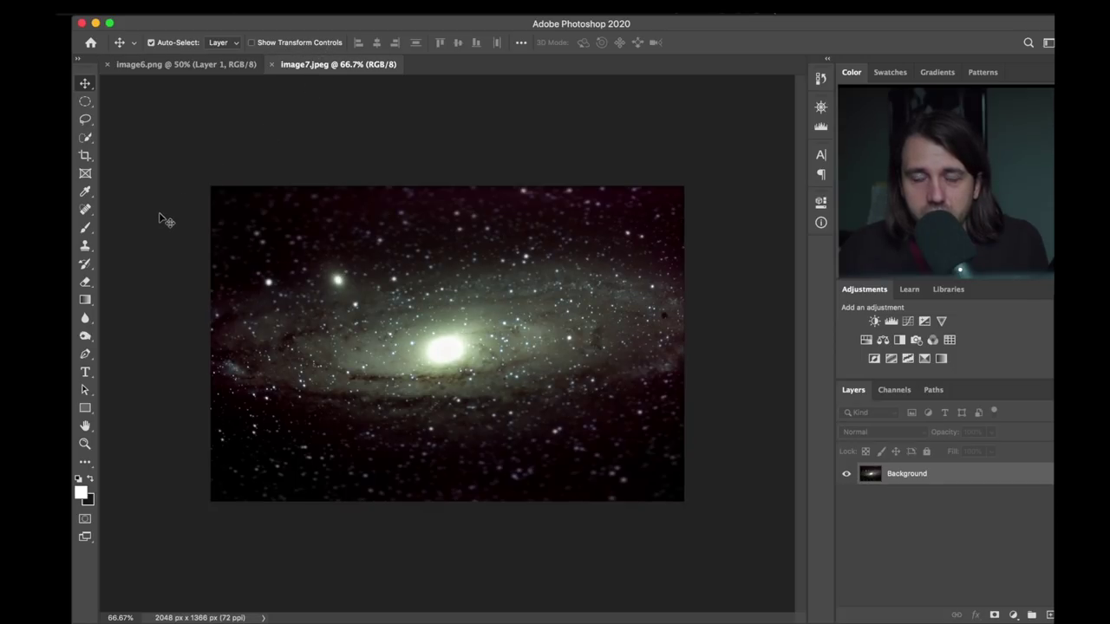
left_click(173, 65)
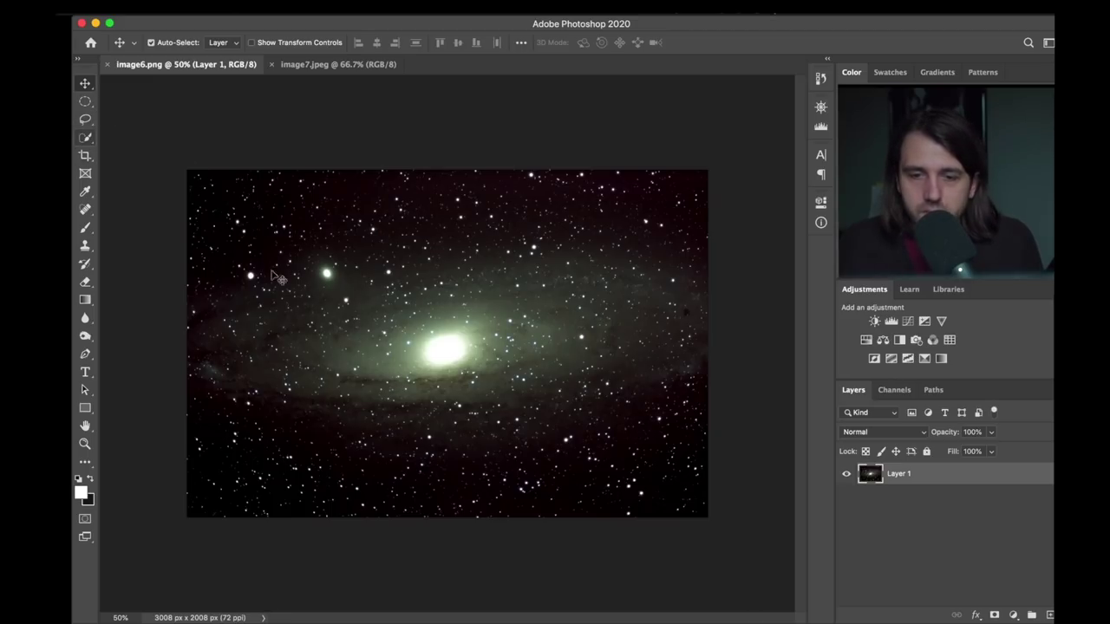
Outline Andromeda's outer disk and bright core in image6.png with white brush strokes, and undo all of the strokes.
left_click(85, 227)
mouse_move(463, 276)
left_mouse_down()
mouse_move(256, 301)
mouse_move(247, 393)
mouse_move(598, 362)
mouse_move(568, 264)
left_mouse_up()
mouse_move(449, 330)
left_mouse_down()
mouse_move(461, 374)
mouse_move(525, 325)
mouse_move(450, 322)
mouse_move(431, 343)
left_mouse_up()
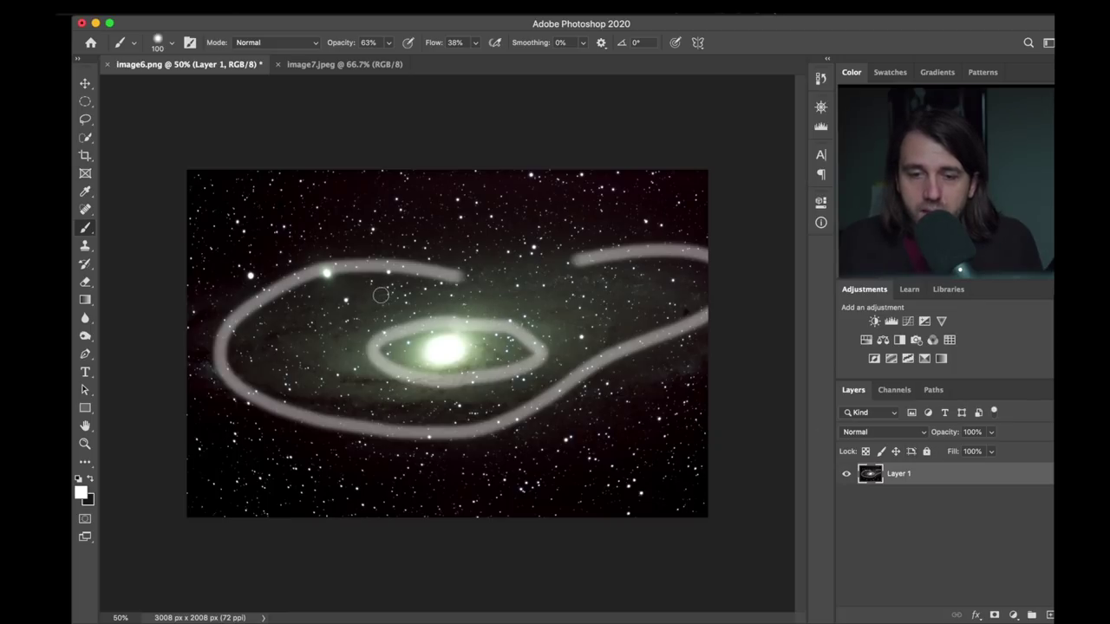
mouse_move(520, 366)
left_mouse_down()
mouse_move(501, 338)
mouse_move(397, 344)
mouse_move(429, 380)
mouse_move(509, 354)
mouse_move(464, 326)
mouse_move(390, 342)
mouse_move(425, 377)
mouse_move(520, 357)
mouse_move(473, 322)
left_mouse_up()
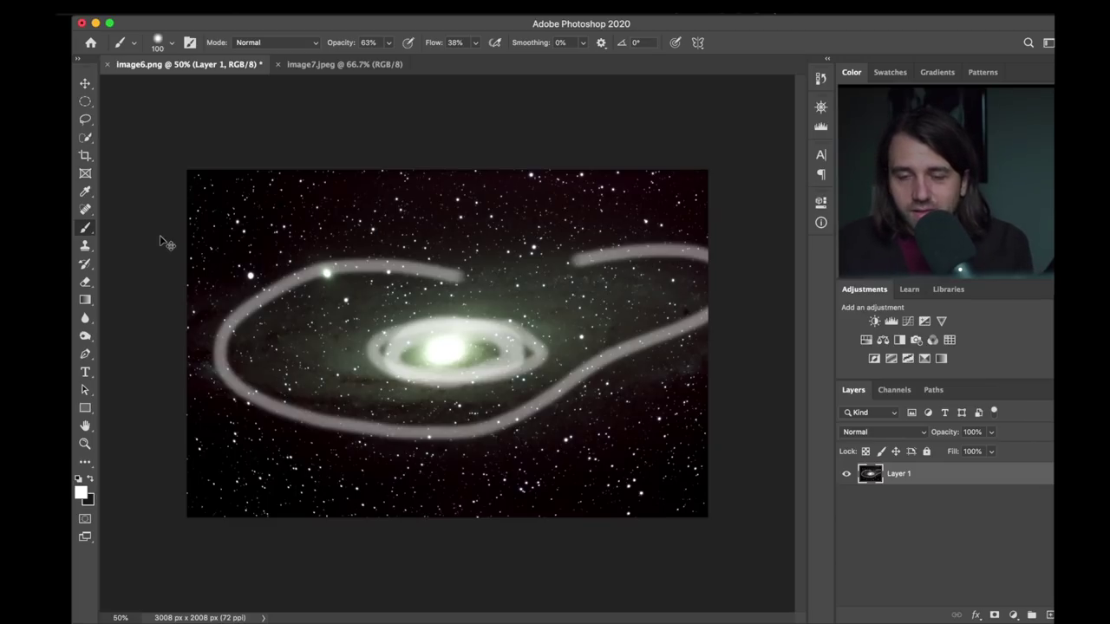
key("super+z")
key("super+z")
key("super+z")
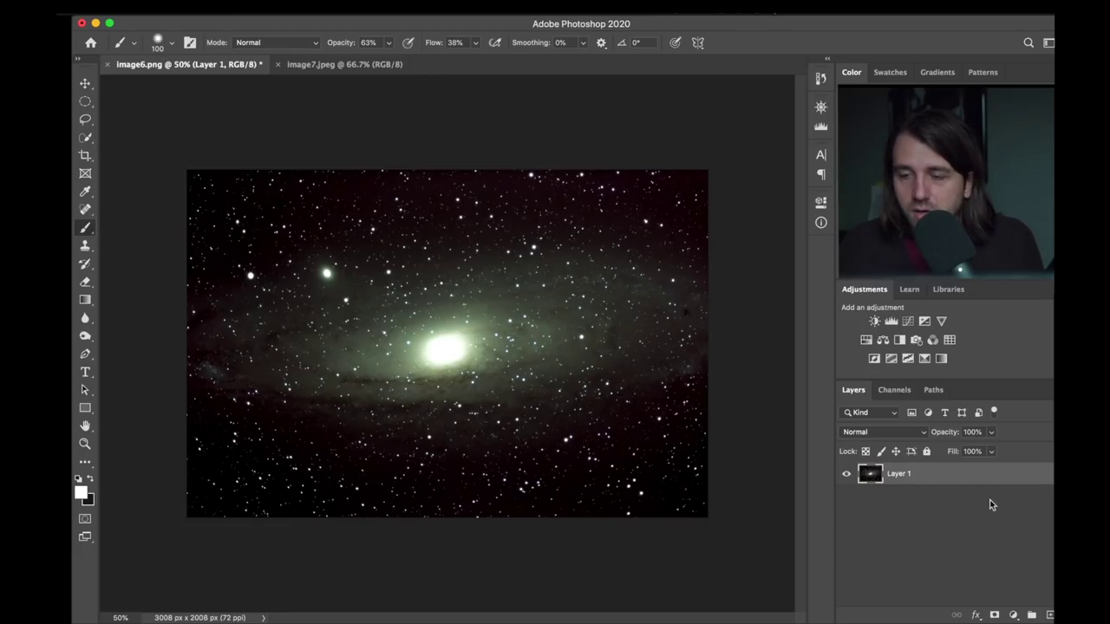
Paint over the bright galaxy core in white to mark its extent, and undo the painted strokes.
mouse_move(471, 347)
left_mouse_down()
mouse_move(421, 343)
mouse_move(450, 328)
mouse_move(410, 344)
mouse_move(415, 360)
mouse_move(453, 365)
mouse_move(475, 353)
mouse_move(475, 338)
mouse_move(438, 332)
mouse_move(410, 348)
mouse_move(420, 365)
mouse_move(489, 348)
mouse_move(468, 328)
mouse_move(425, 332)
mouse_move(412, 362)
mouse_move(501, 347)
left_mouse_up()
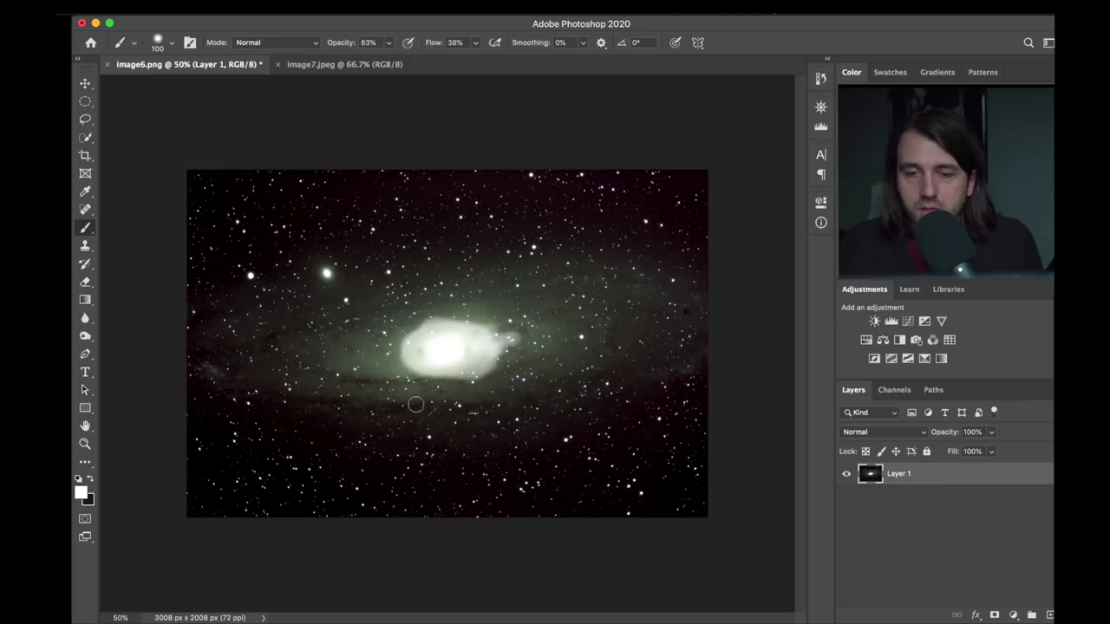
mouse_move(457, 343)
left_mouse_down()
mouse_move(498, 336)
mouse_move(461, 328)
mouse_move(390, 339)
mouse_move(404, 364)
mouse_move(510, 361)
mouse_move(463, 340)
mouse_move(415, 361)
left_mouse_up()
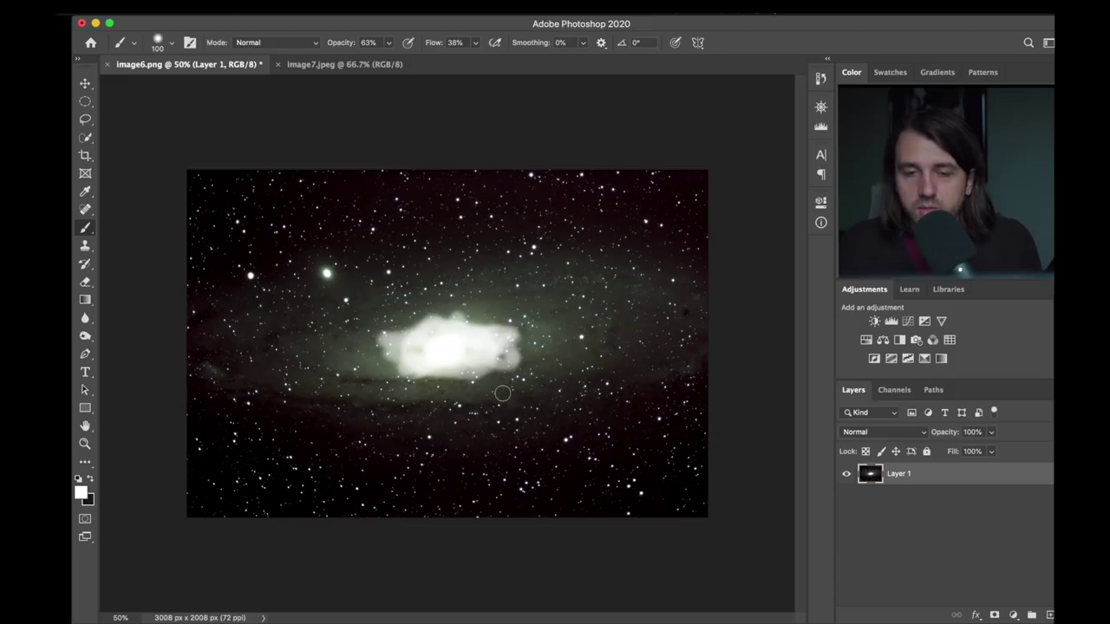
key("super+z")
key("super+z")
key("super+z")
key("super+z")
key("super+z")
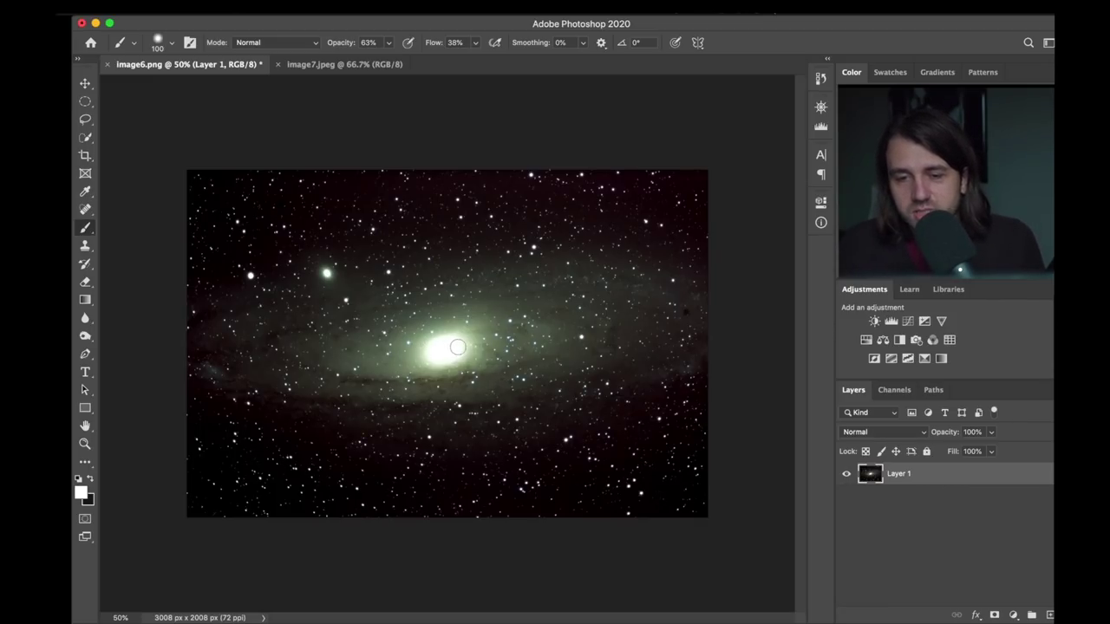
Circle the galaxy core with the brush, undo that loop, and draw a wider loop plus another stroke over the disk beside it.
mouse_move(468, 340)
left_mouse_down()
mouse_move(389, 355)
mouse_move(526, 328)
mouse_move(369, 336)
left_mouse_up()
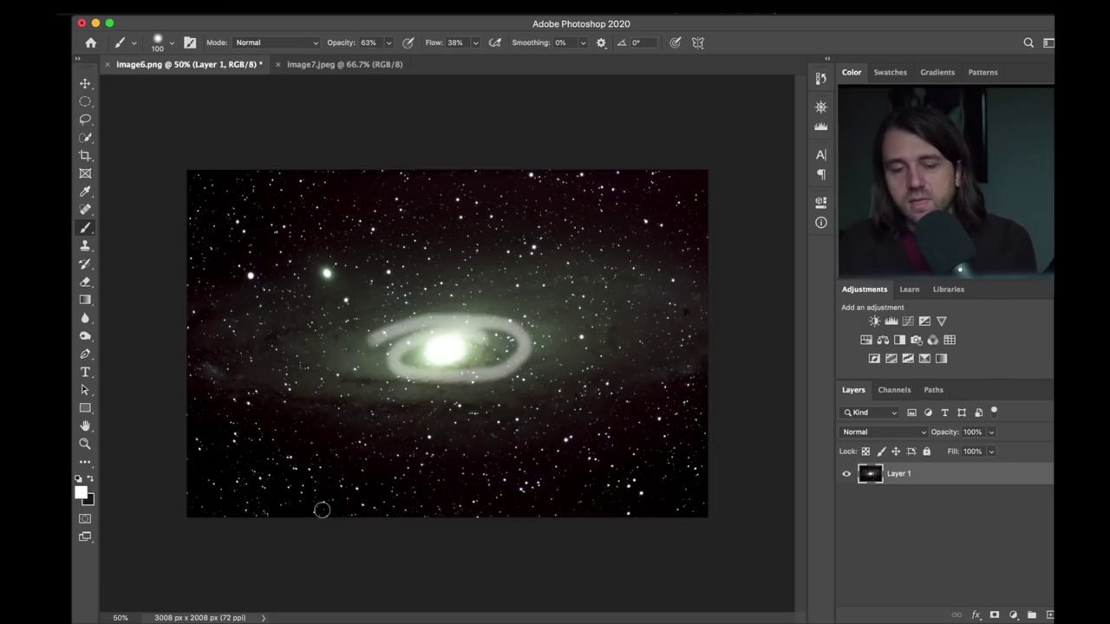
key("super+z")
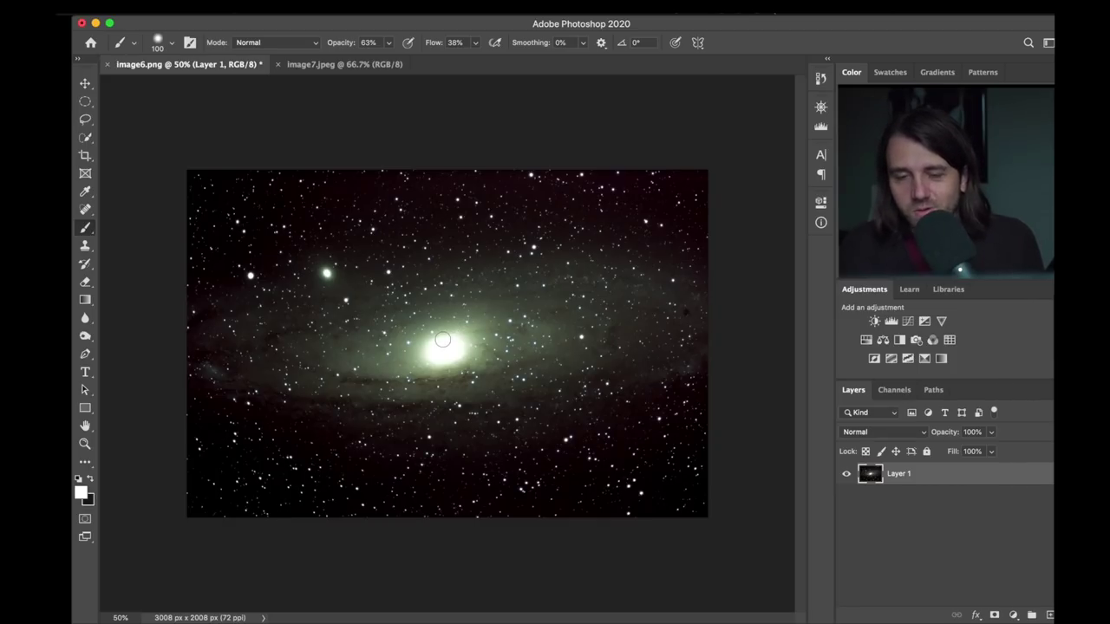
mouse_move(530, 311)
left_mouse_down()
mouse_move(423, 302)
mouse_move(373, 341)
mouse_move(419, 371)
mouse_move(551, 348)
mouse_move(507, 290)
left_mouse_up()
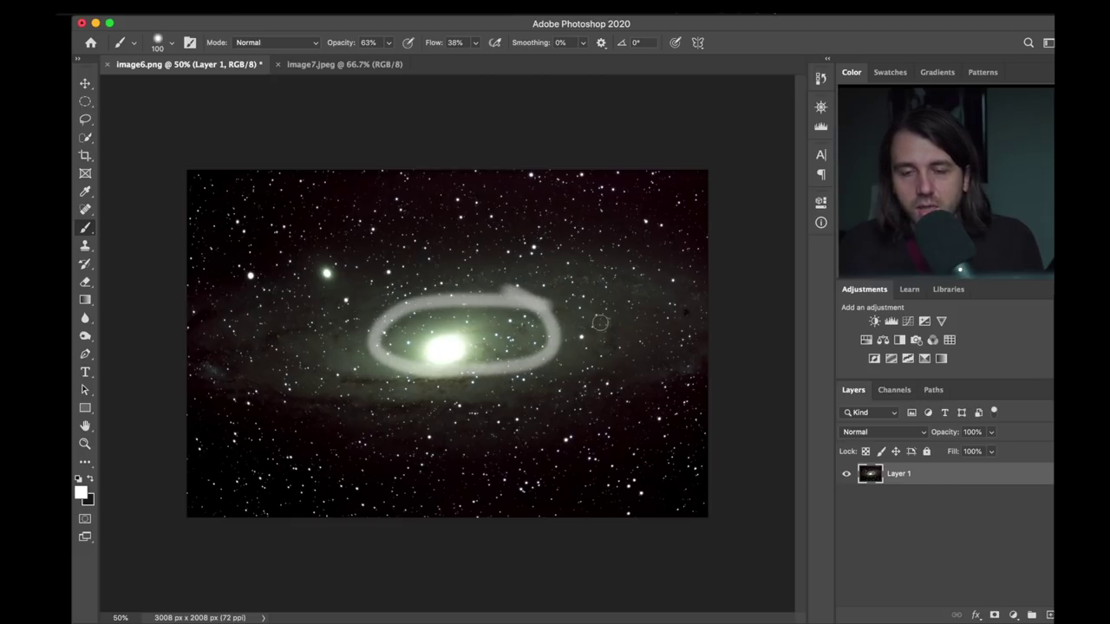
mouse_move(632, 310)
left_mouse_down()
mouse_move(304, 275)
mouse_move(632, 384)
mouse_move(652, 291)
left_mouse_up()
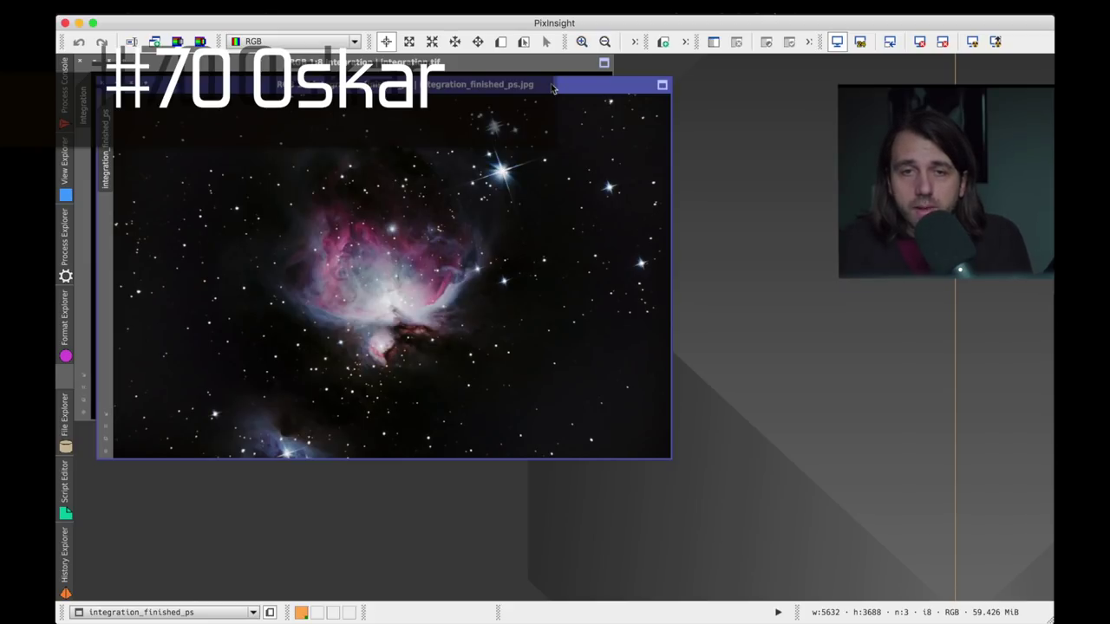
Switch to PixInsight and examine the core and surroundings of the Orion nebula in integration_finished_ps.jpg up close and in full.
left_click_drag(480, 92, 581, 116)
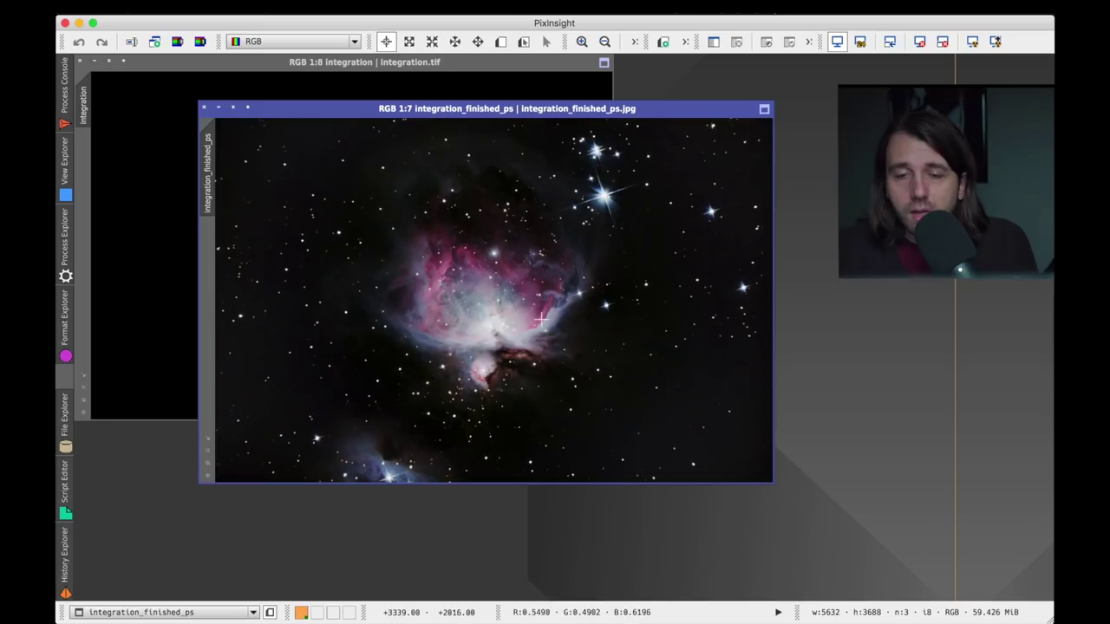
scroll(516, 333, "up", 5)
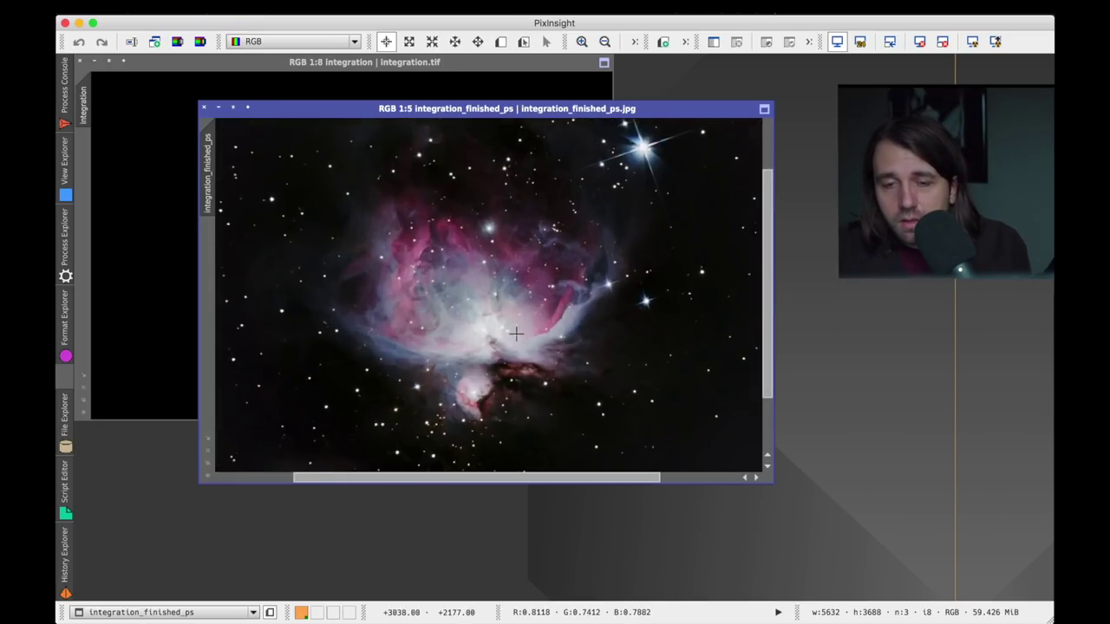
scroll(516, 333, "down", 1)
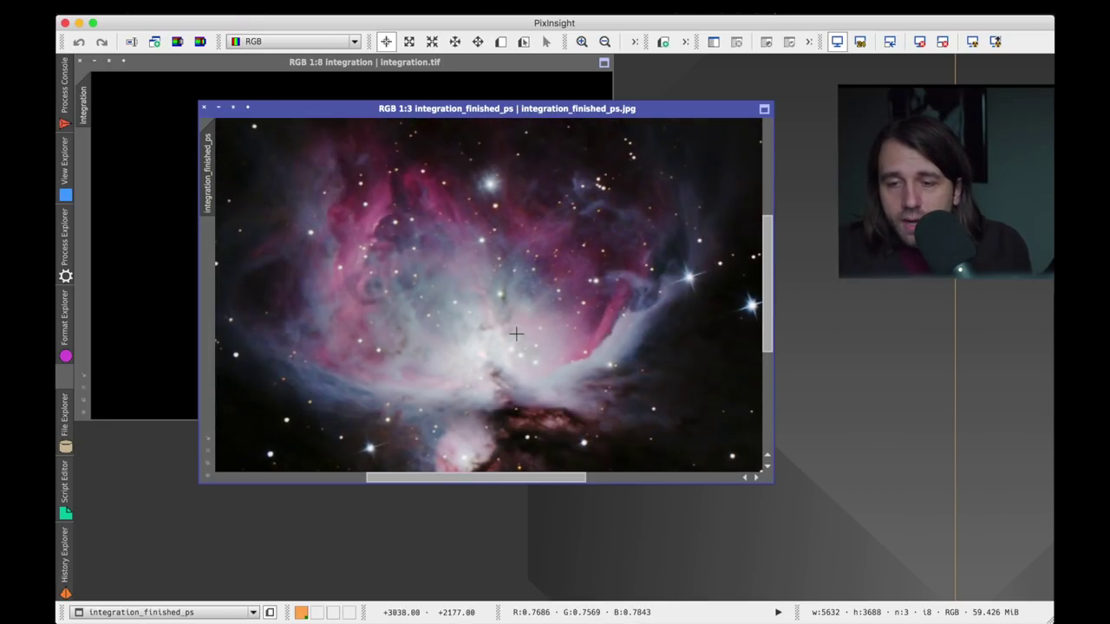
scroll(516, 332, "down", 2)
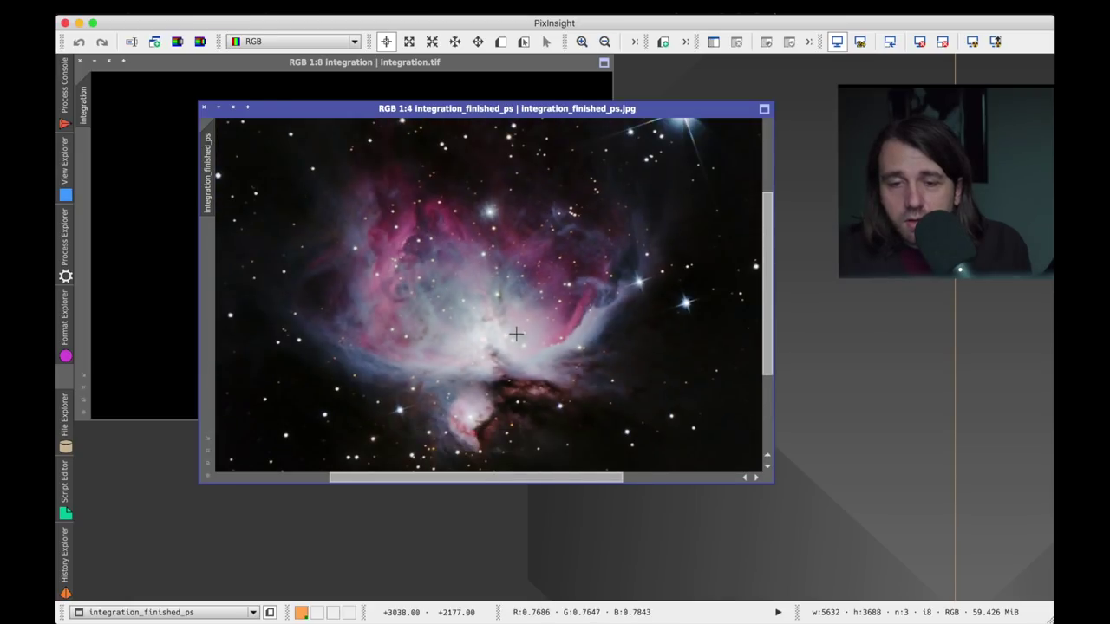
scroll(515, 333, "down", 2)
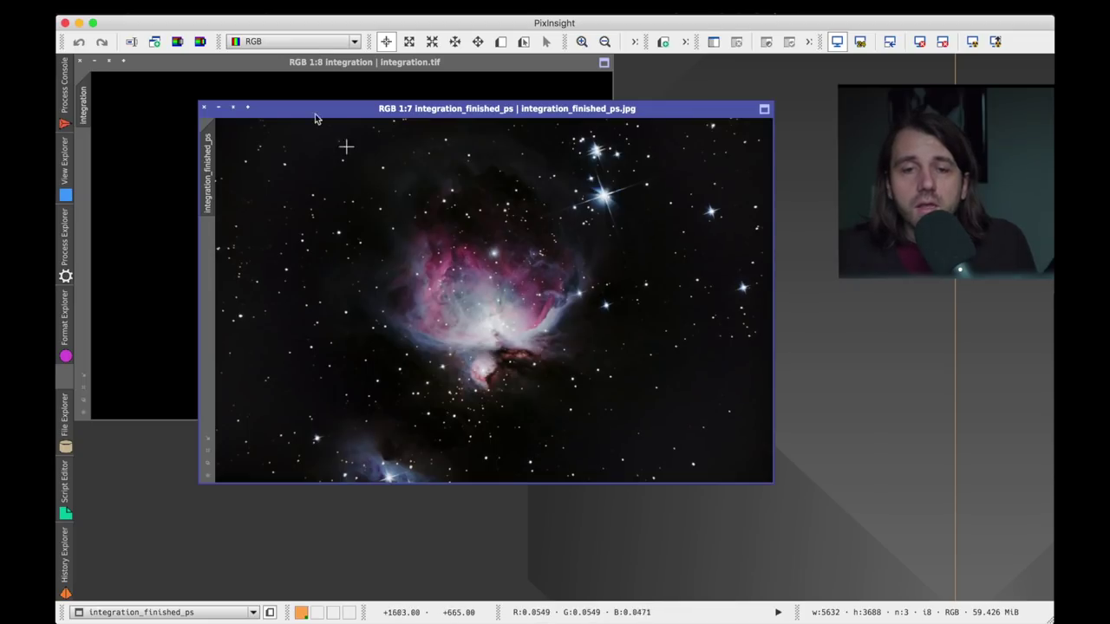
Move the finished Orion image aside and auto-stretch the display of integration.tif, toggling it against the unstretched view.
left_click_drag(308, 114, 555, 87)
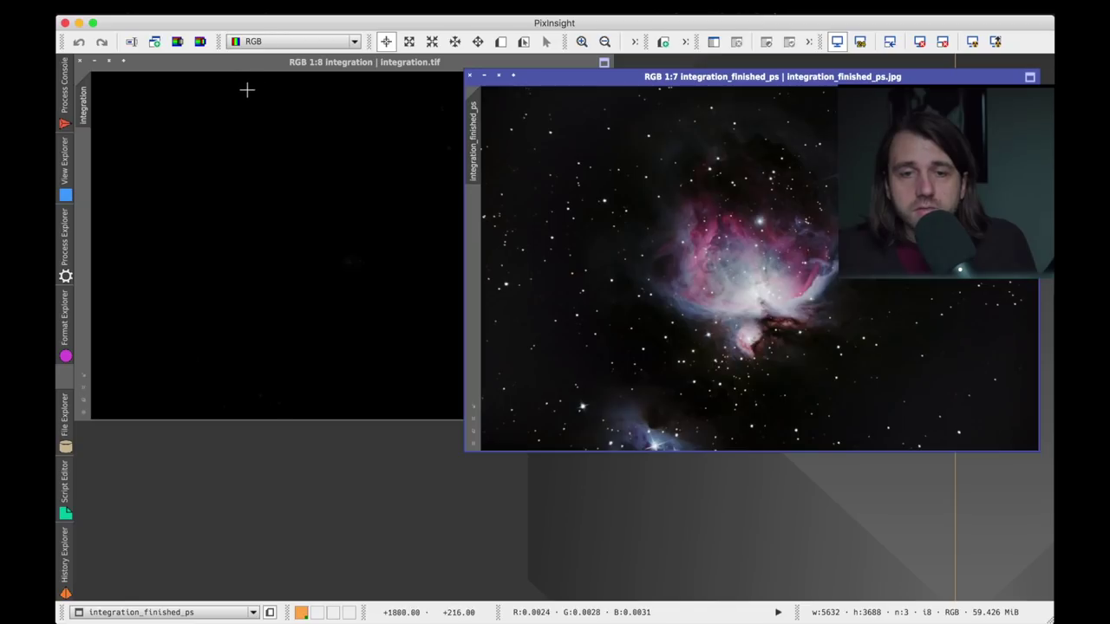
left_click(256, 66)
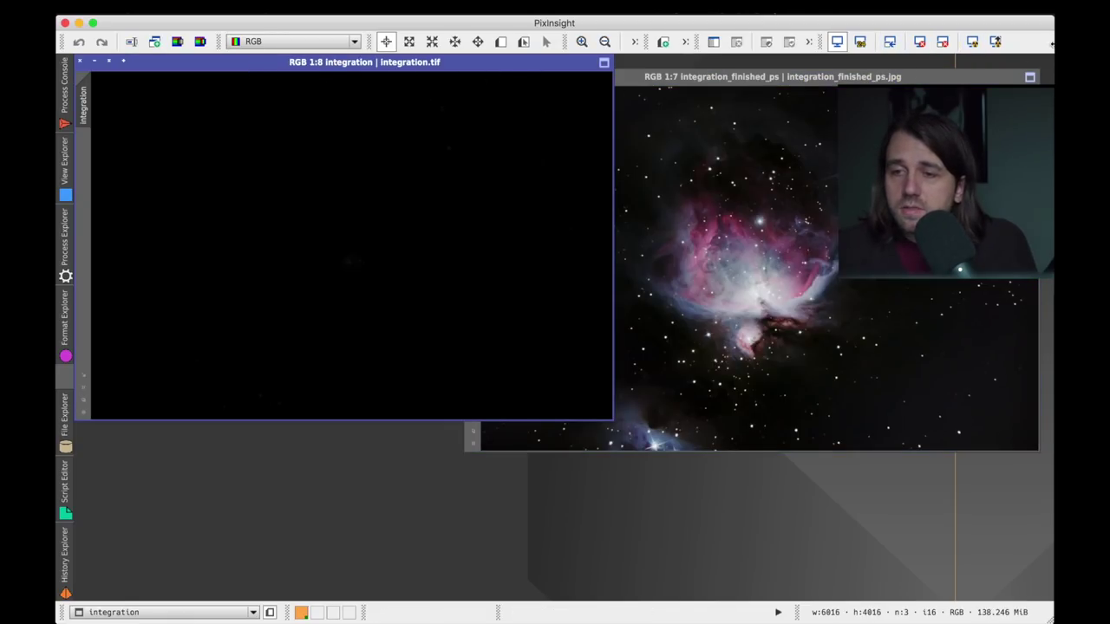
left_click(972, 42)
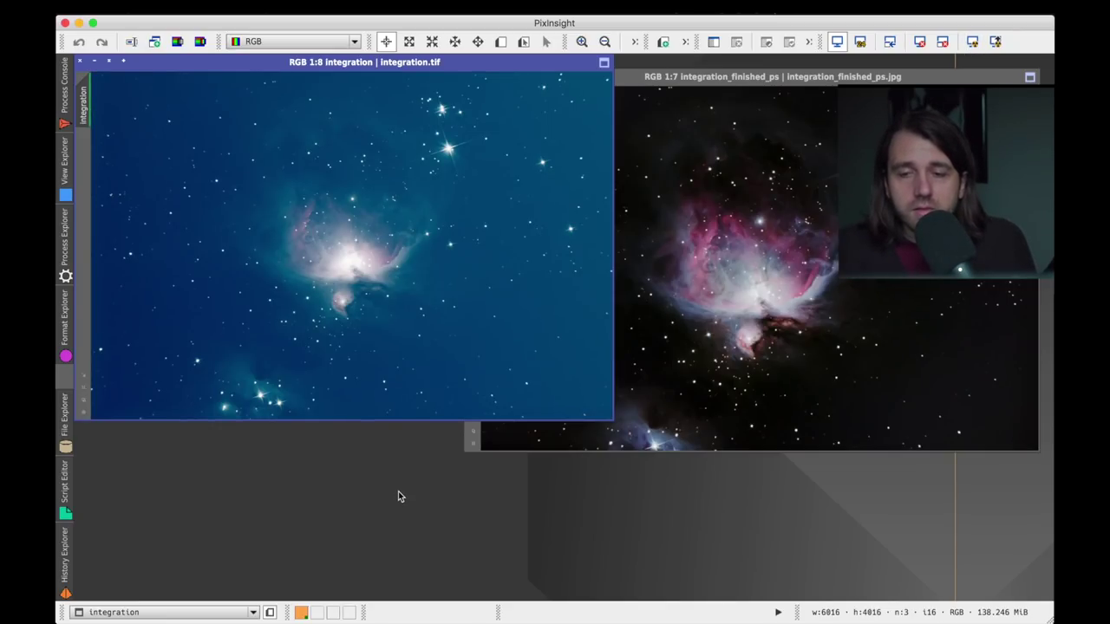
left_click(919, 44)
left_click(973, 42)
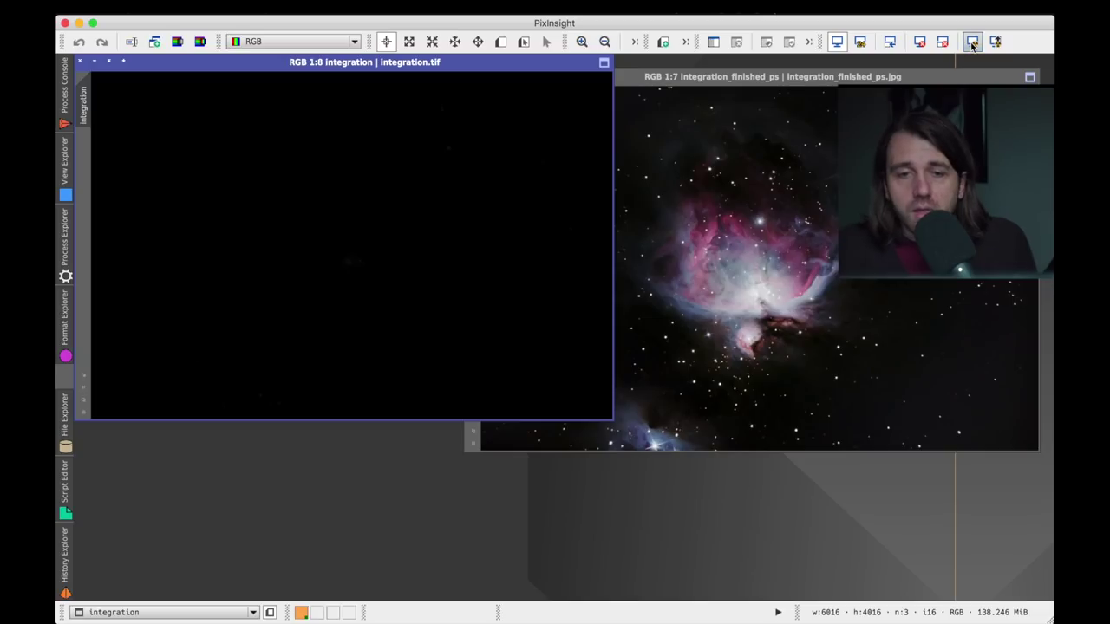
left_click(972, 41)
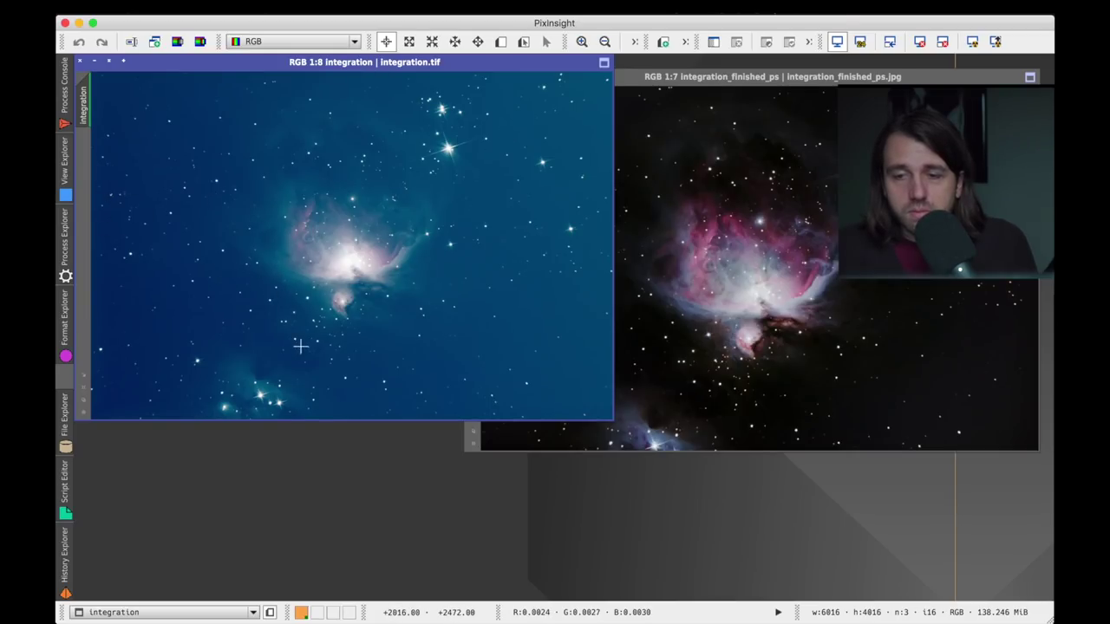
Open the AutomaticBackgroundExtractor process and lower its interpolation function degree to 2.
left_click(63, 326)
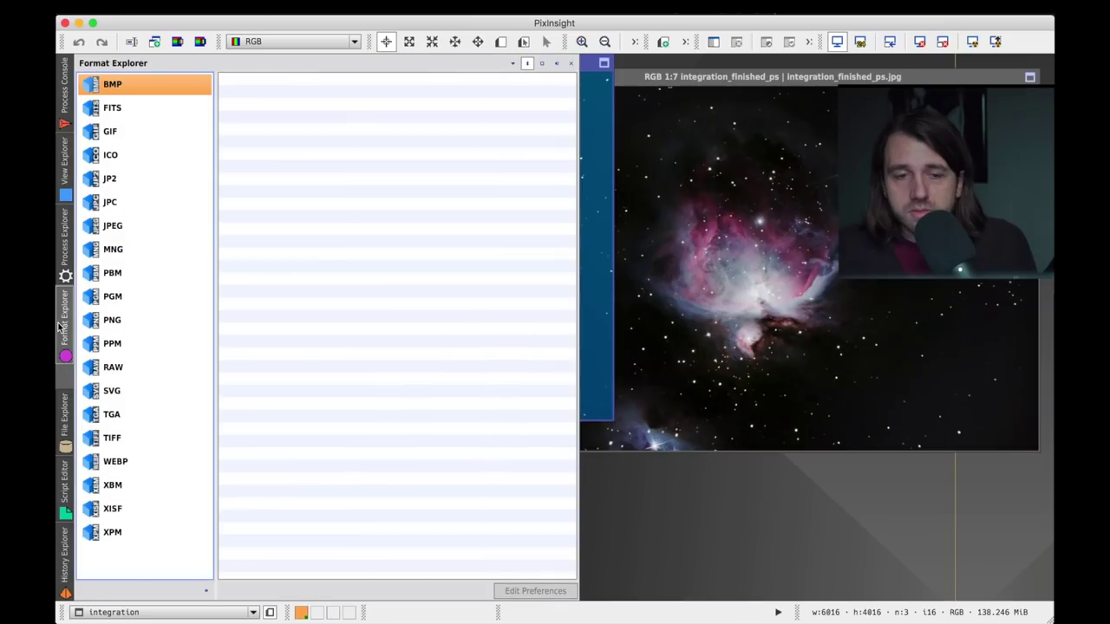
left_click_drag(988, 512, 511, 15)
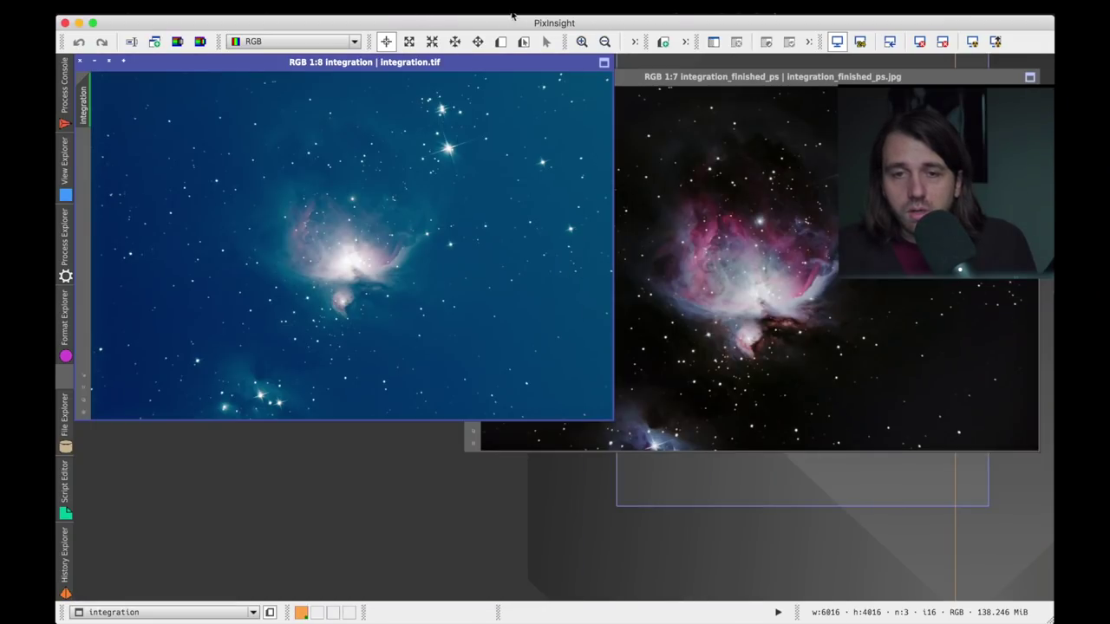
left_click(398, 23)
mouse_move(422, 39)
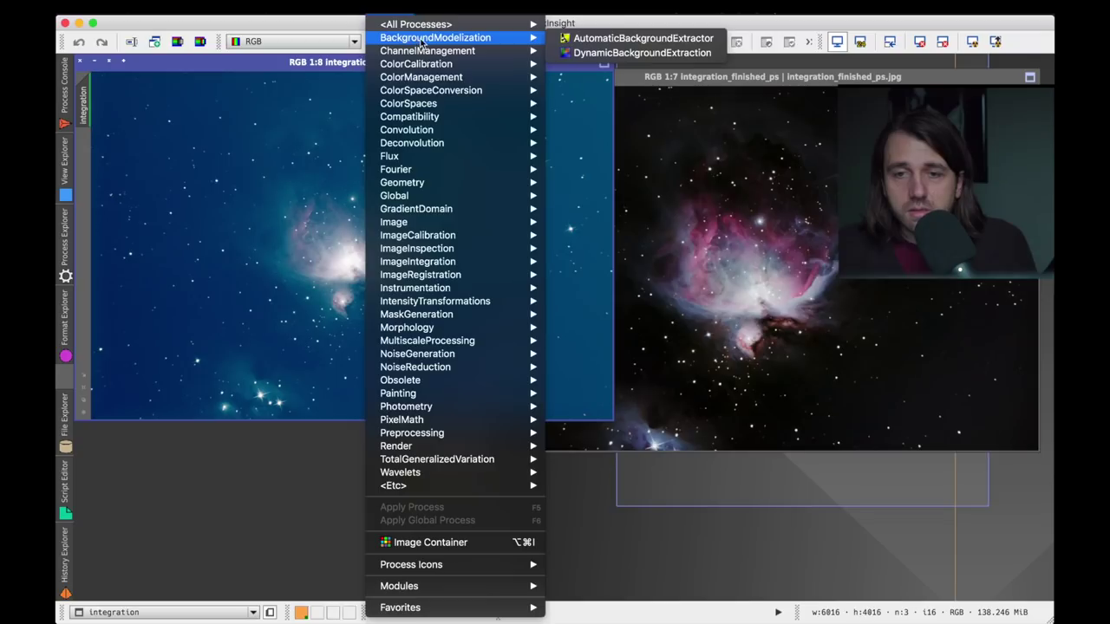
left_click(623, 40)
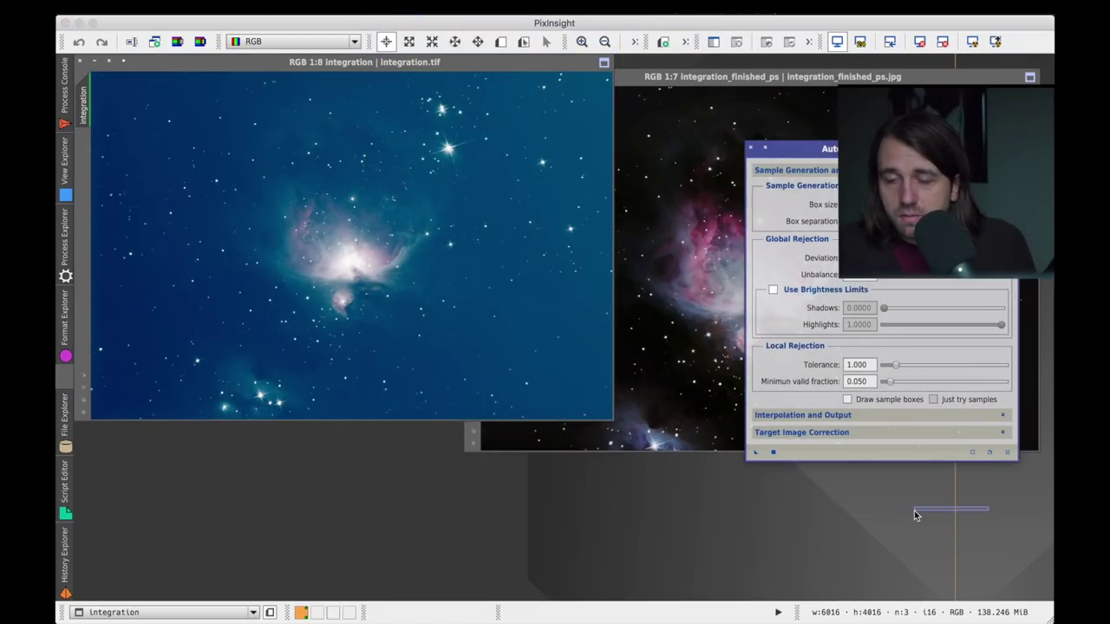
left_click(802, 433)
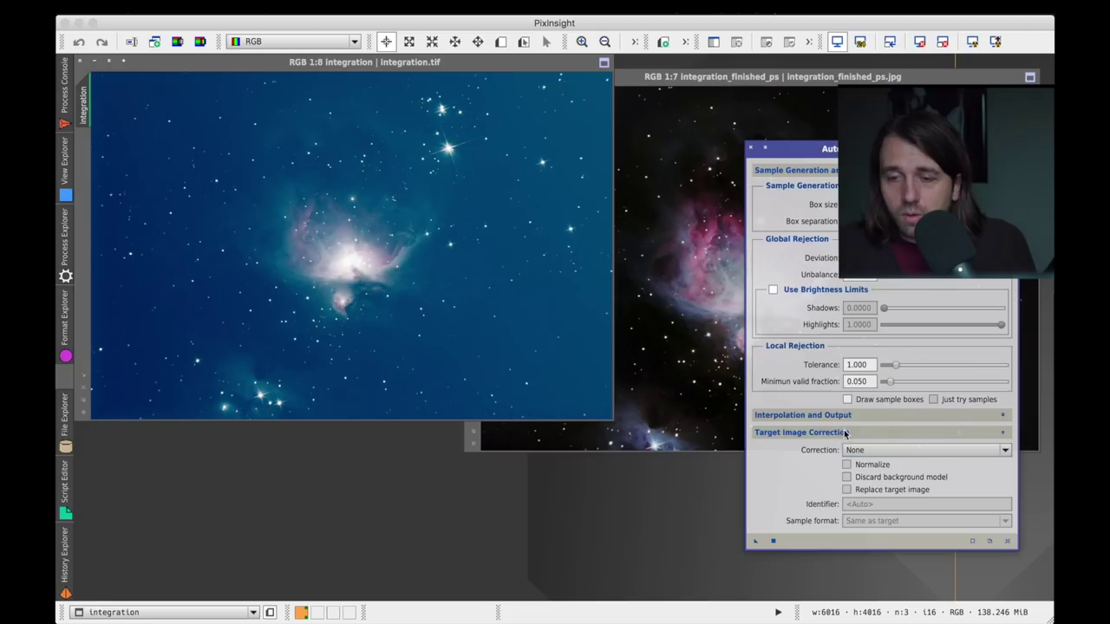
left_click(850, 421)
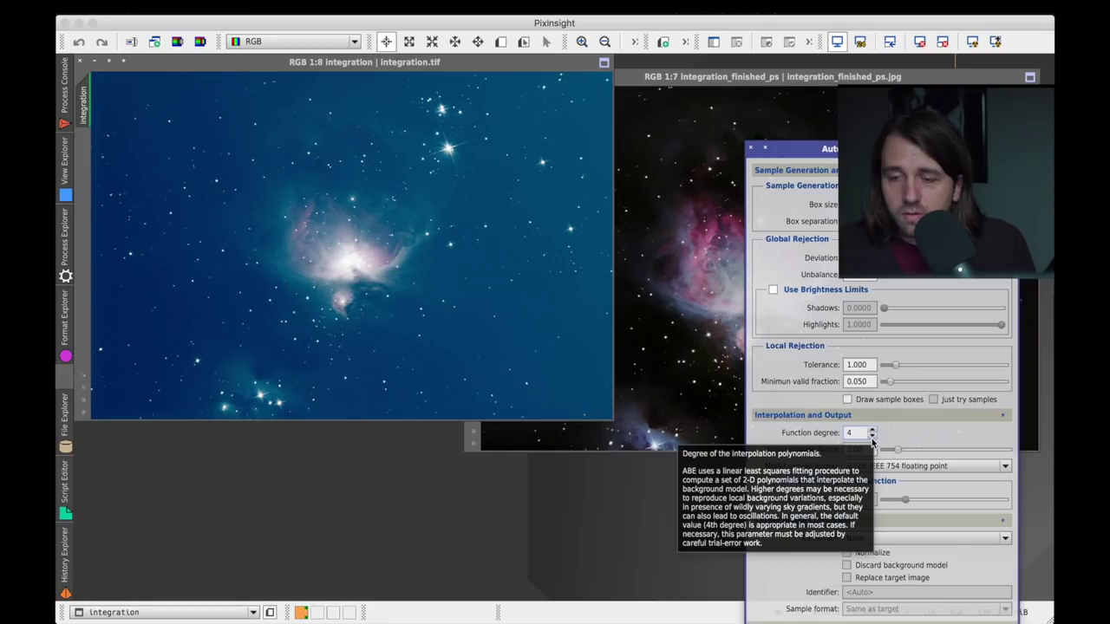
left_click(872, 443)
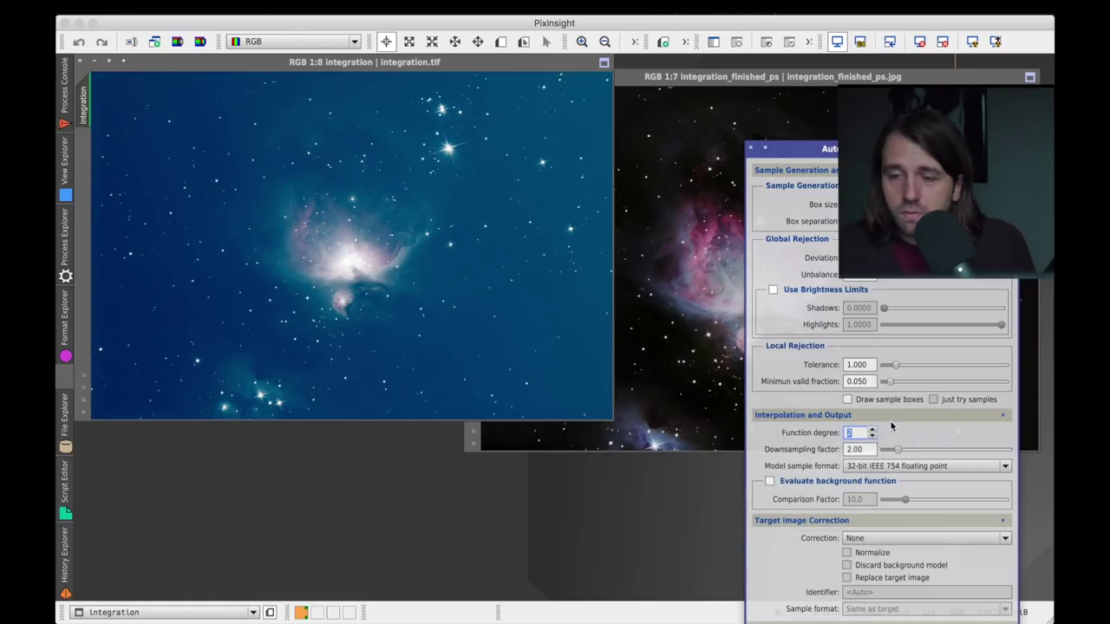
left_click(891, 418)
Set the target image correction to Subtraction and apply the background extraction to integration.tif.
left_click(869, 450)
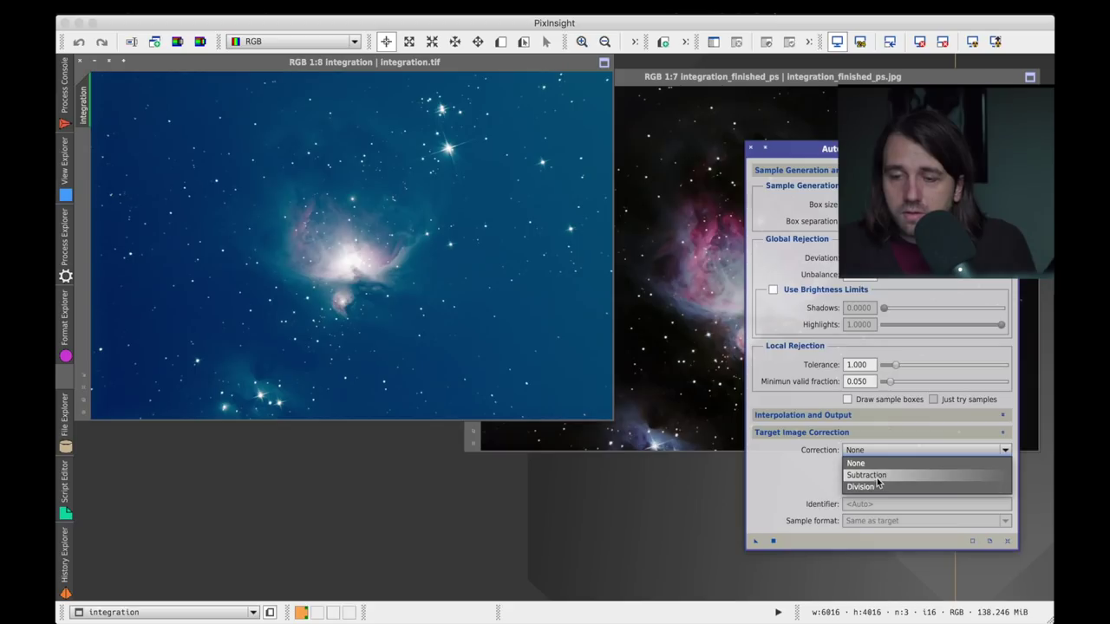
left_click(876, 475)
left_click_drag(754, 541, 462, 325)
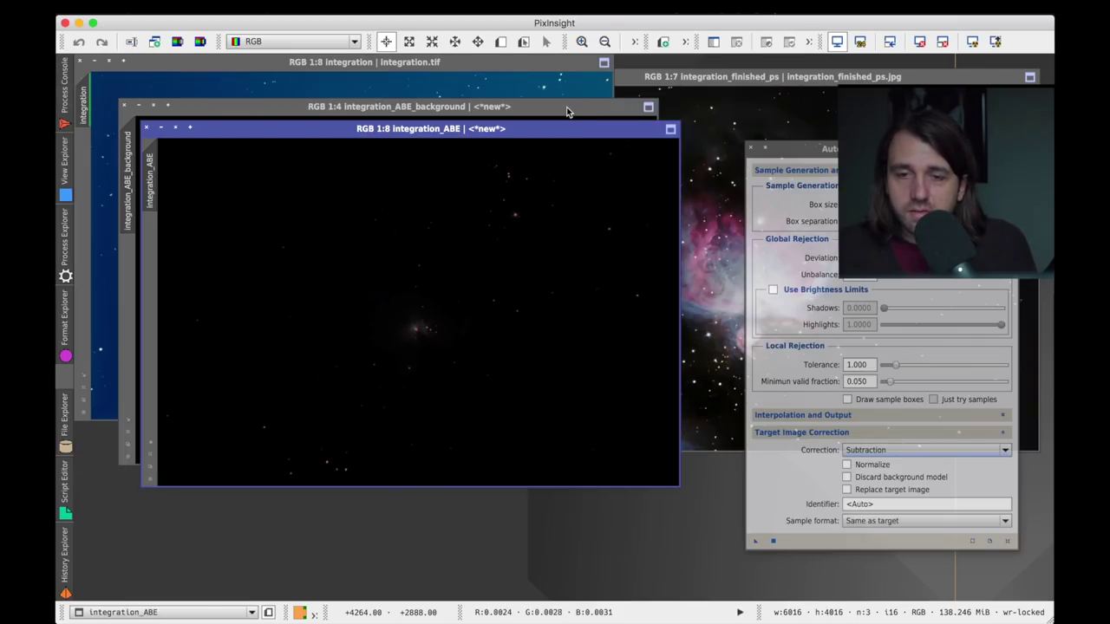
Auto-stretch the display of the extracted background model with the 24-bit lookup table and compare it with integration.tif.
left_click(968, 45)
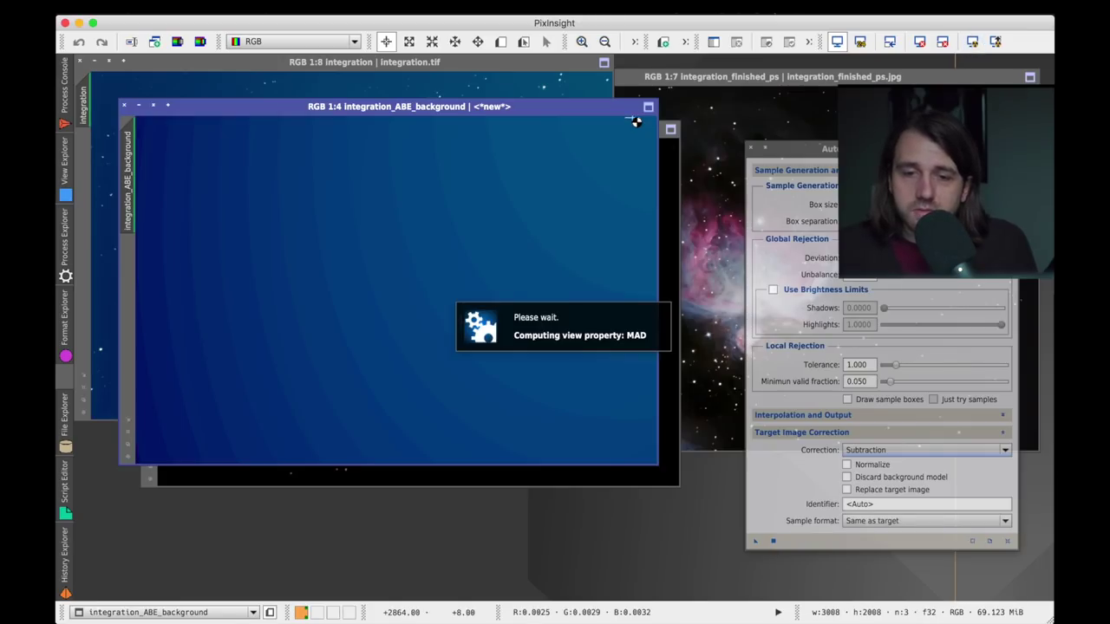
left_click(867, 44)
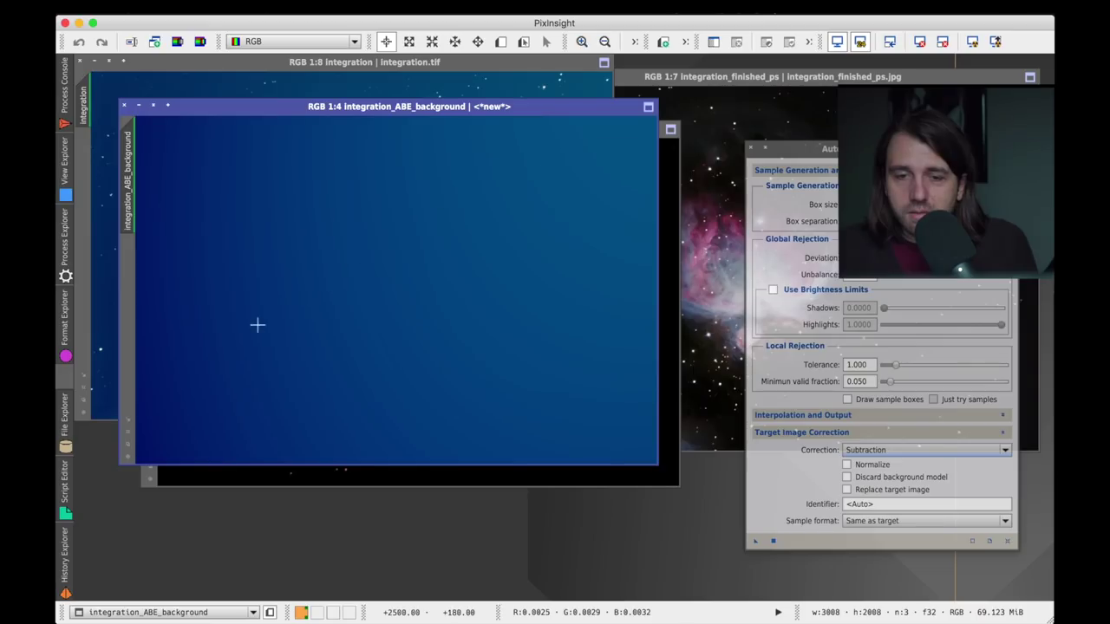
left_click(280, 68)
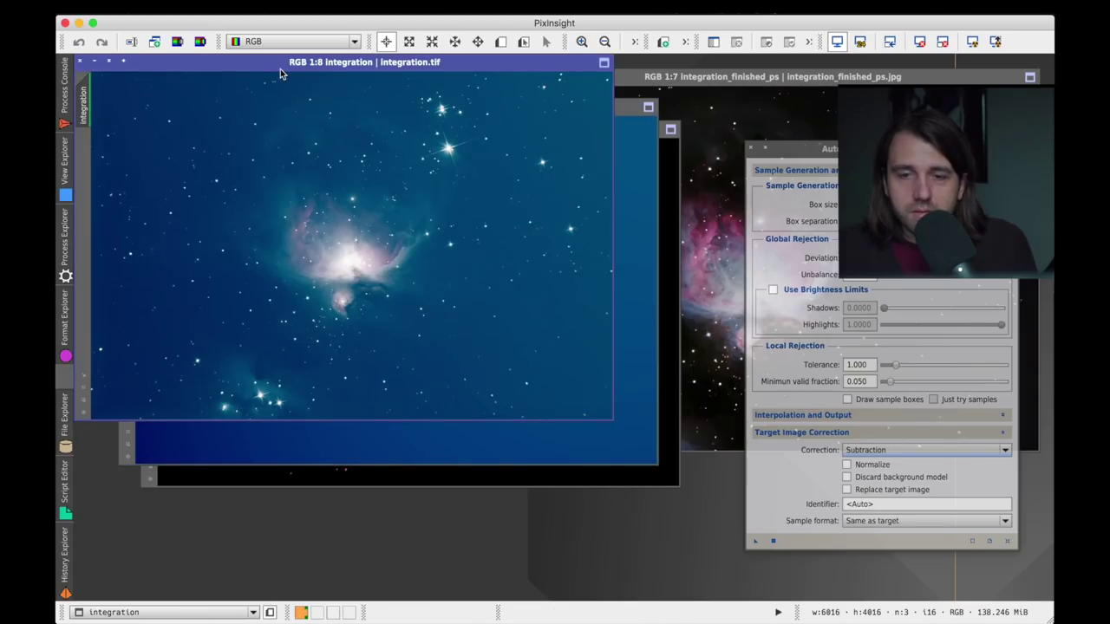
left_click(620, 110)
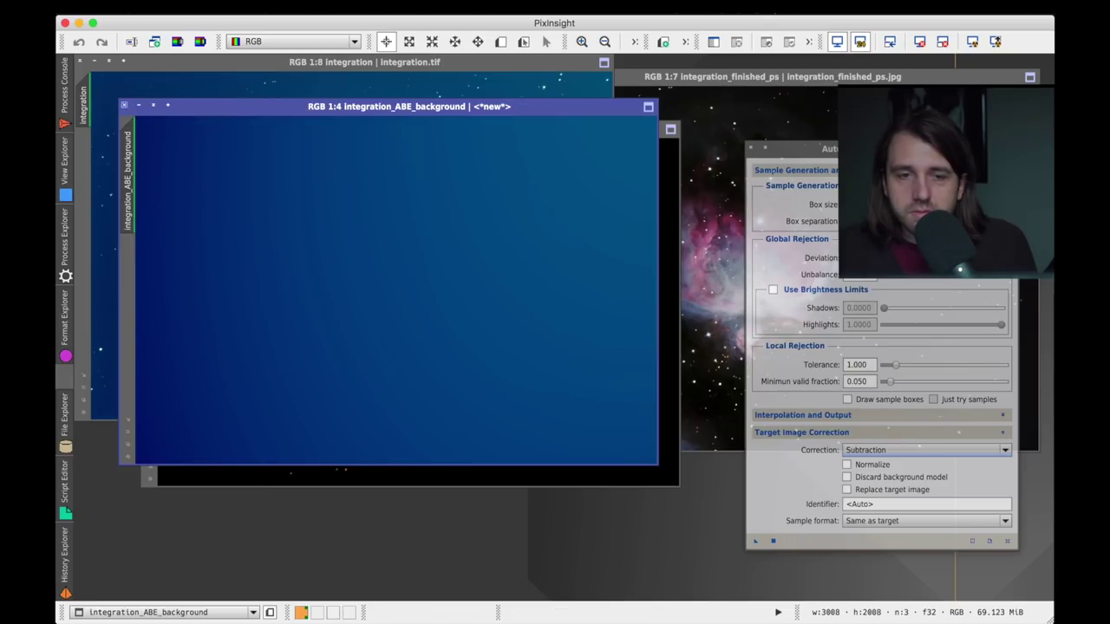
Close the background model and integration.tif, and auto-stretch the display of integration_ABE.
left_click(124, 105)
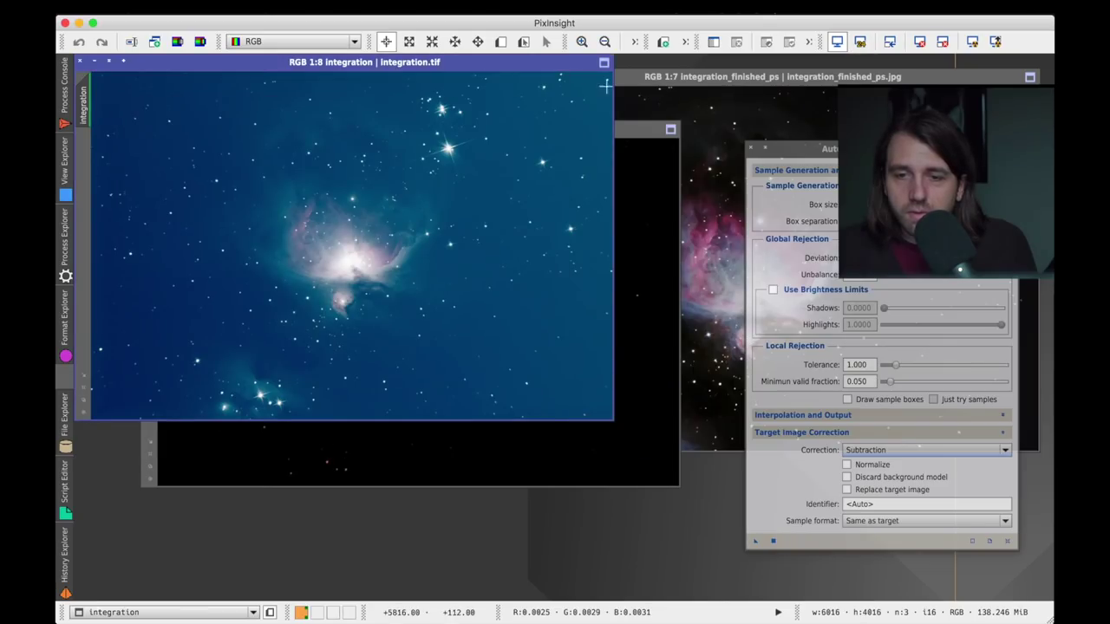
left_click(80, 61)
left_click_drag(300, 128, 274, 92)
left_click(971, 42)
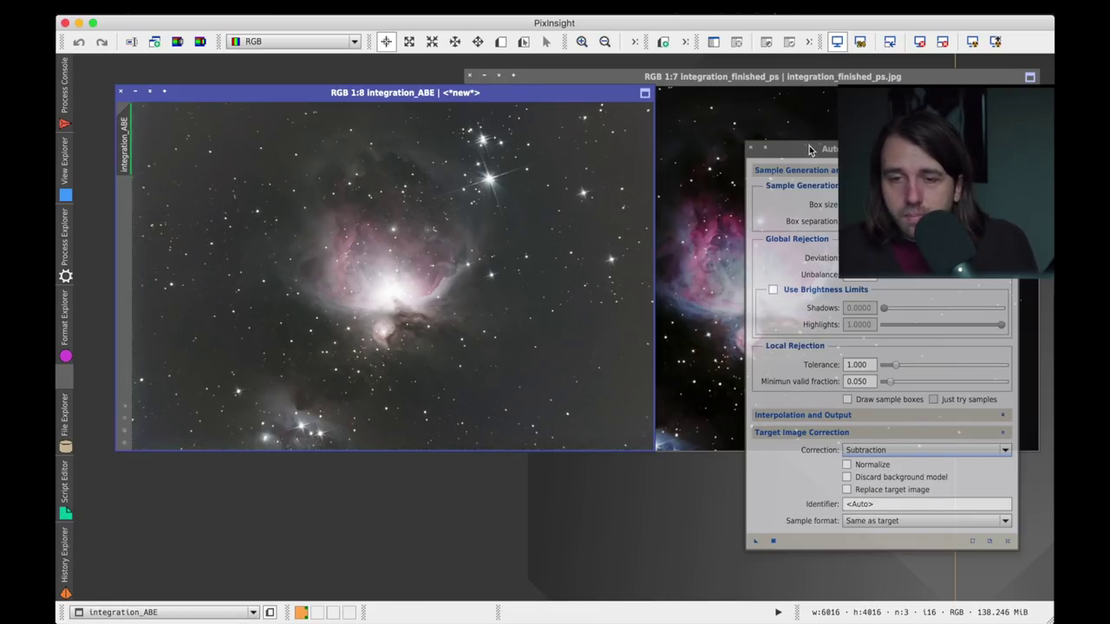
Place integration_ABE beside the finished Orion image and close the AutomaticBackgroundExtractor process.
left_click_drag(812, 151, 781, 528)
left_click_drag(613, 97, 572, 81)
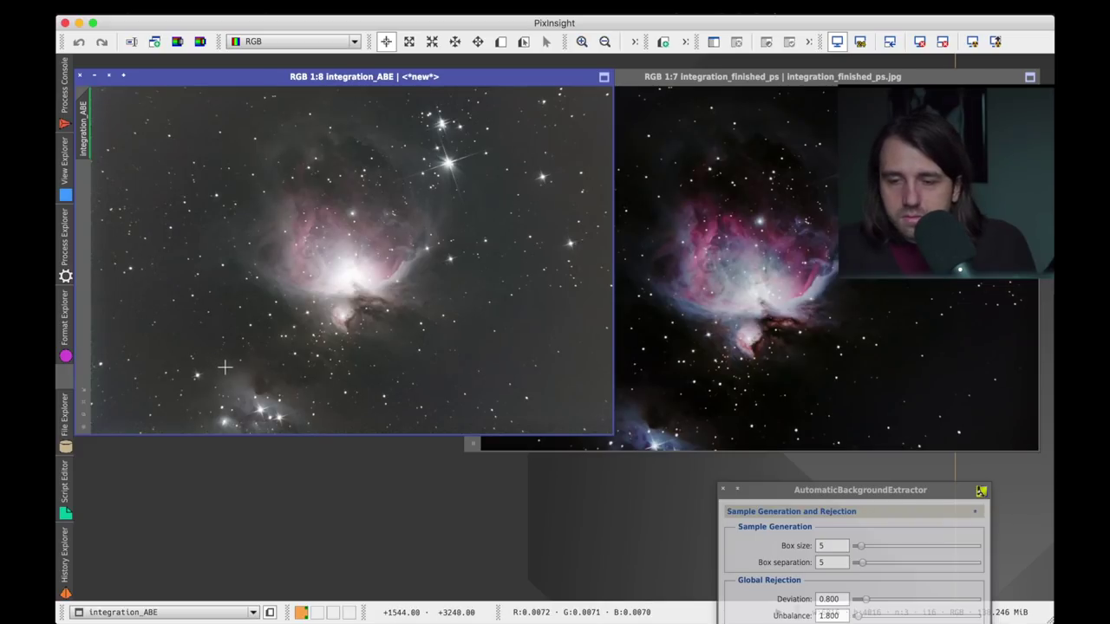
left_click(723, 490)
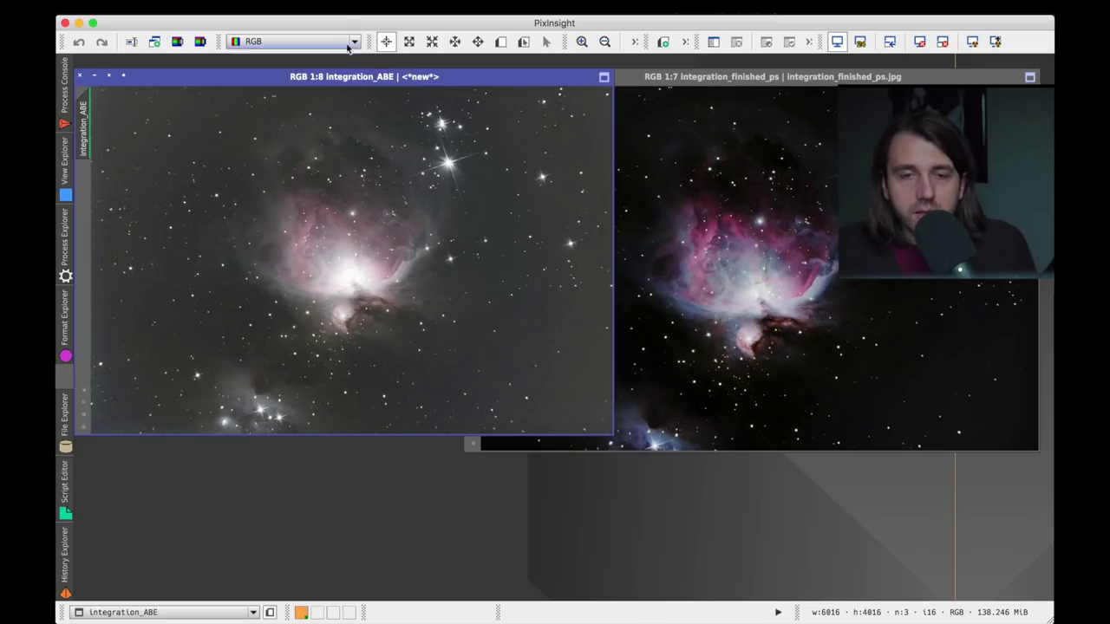
Open the DynamicBackgroundExtraction process and place eight background samples on integration_ABE around the nebula, near the corners and along the edges.
left_click(392, 7)
mouse_move(411, 45)
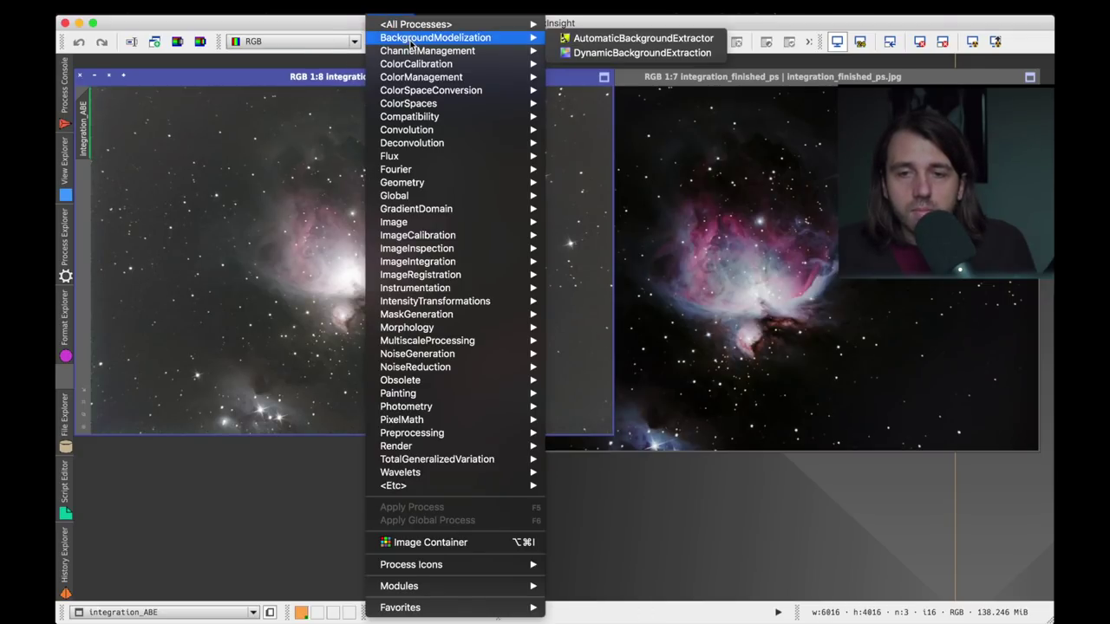
left_click(584, 40)
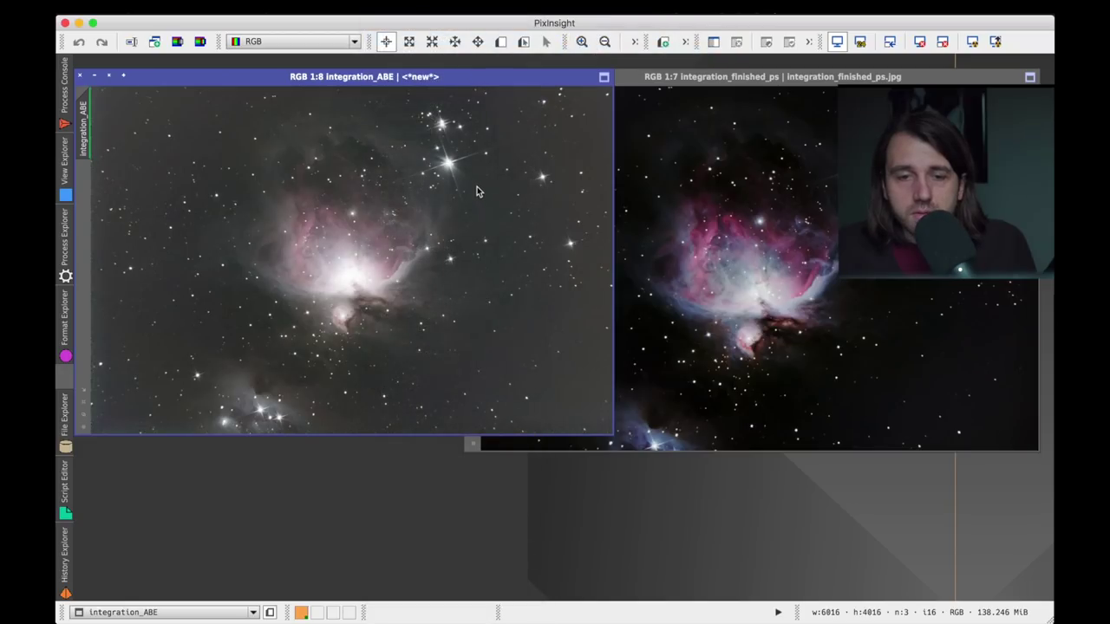
left_click(364, 157)
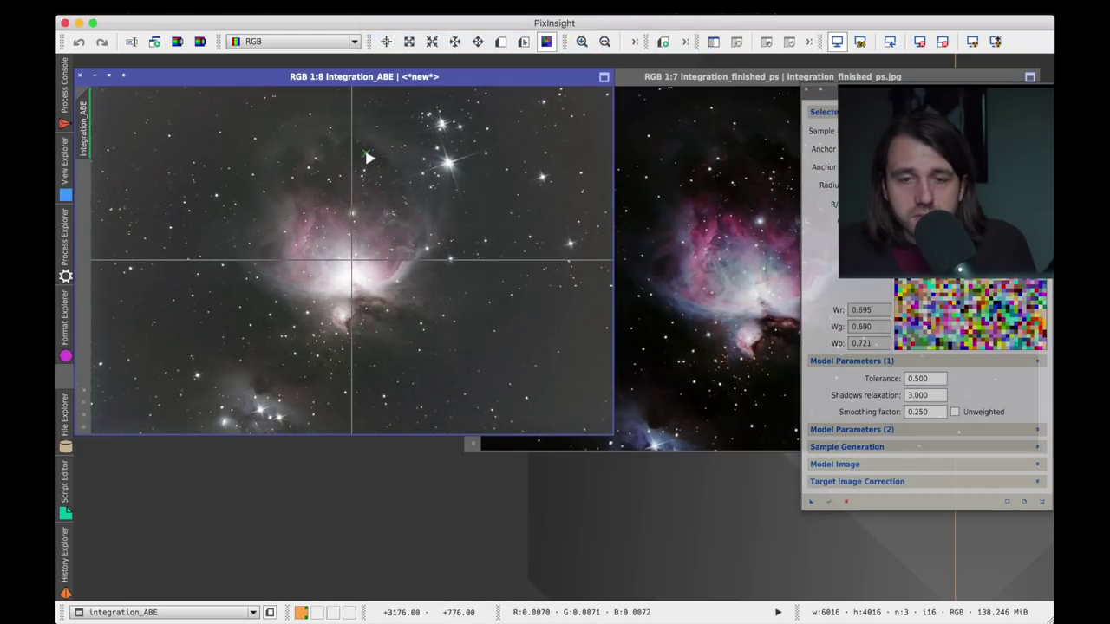
left_click(469, 167)
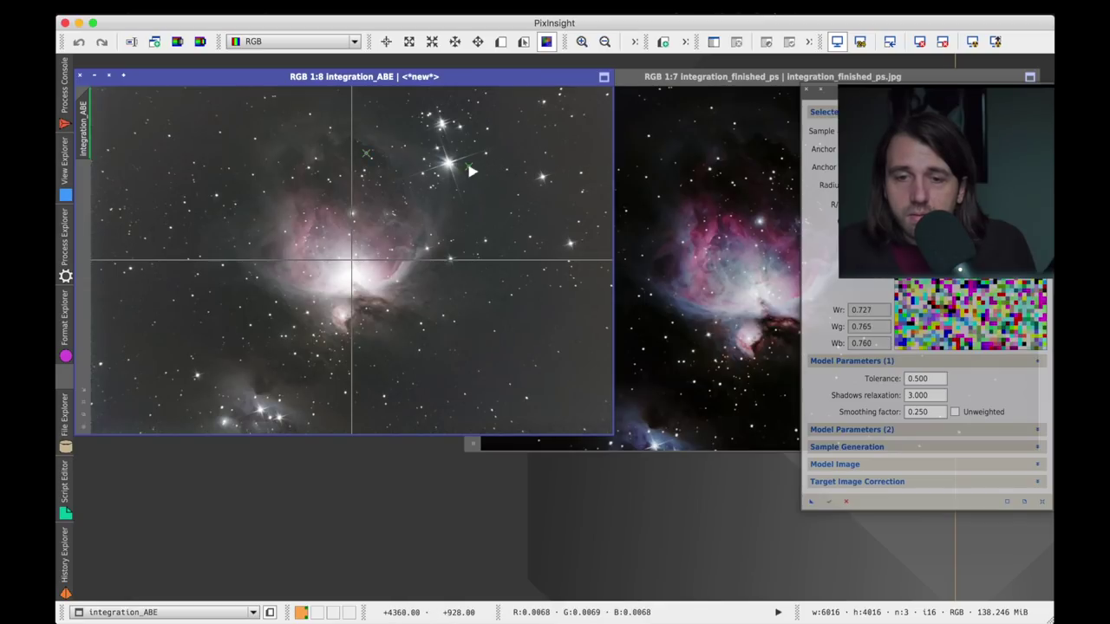
left_click(599, 111)
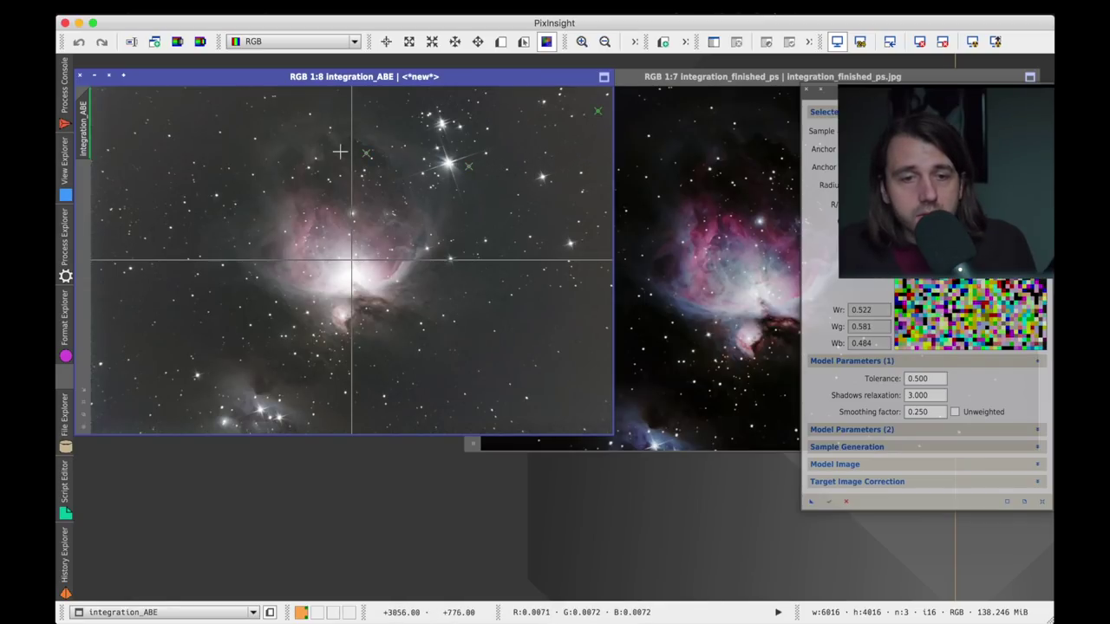
left_click(114, 113)
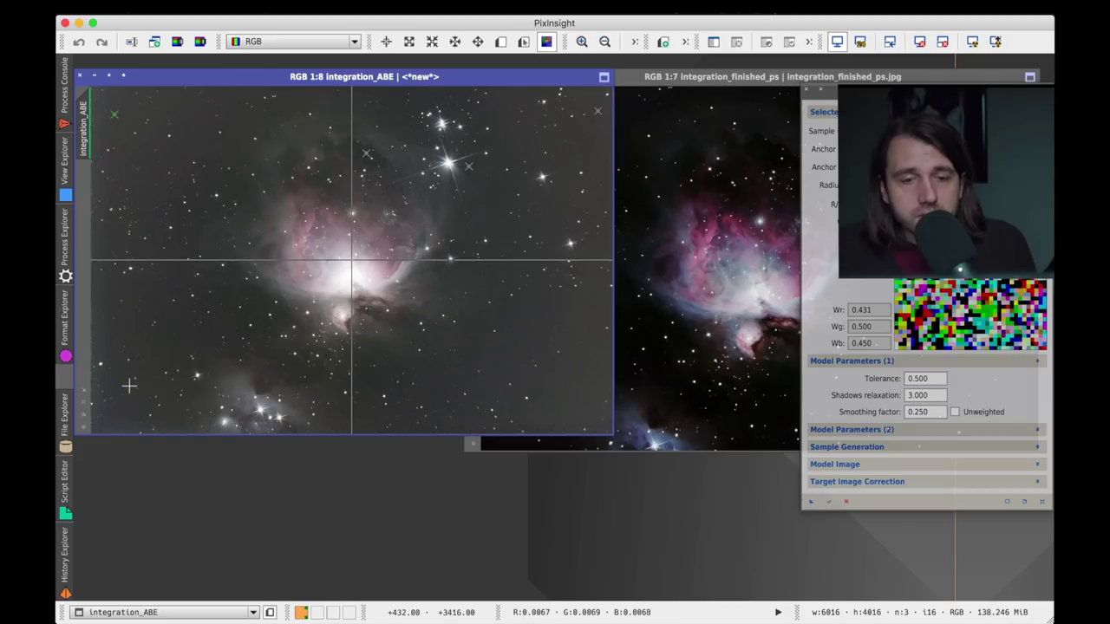
left_click(121, 412)
left_click(367, 423)
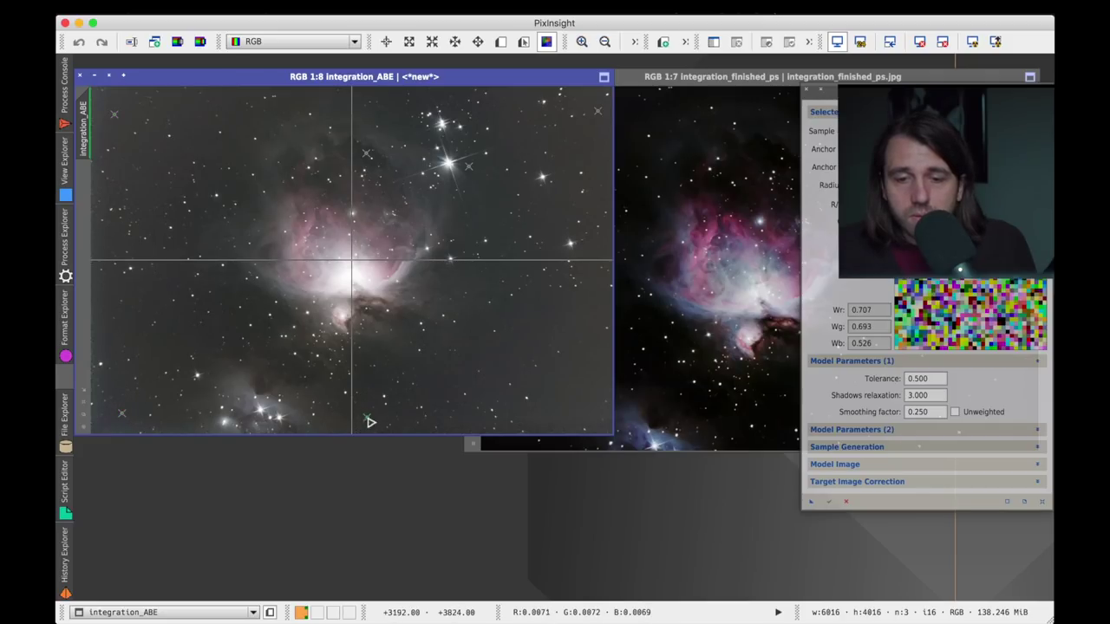
left_click(591, 412)
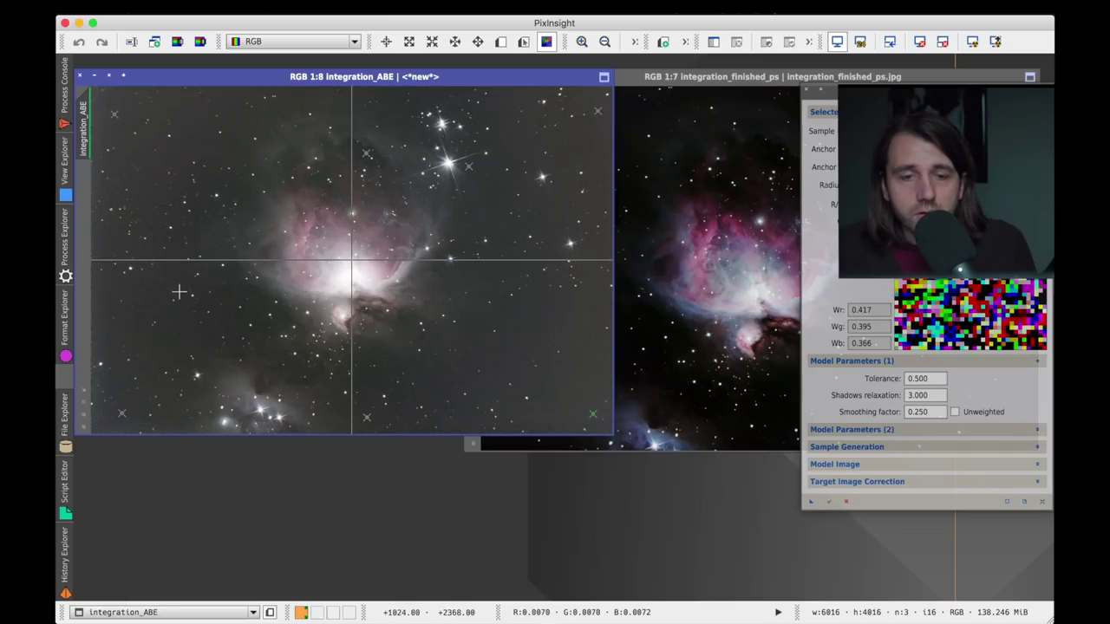
left_click(109, 253)
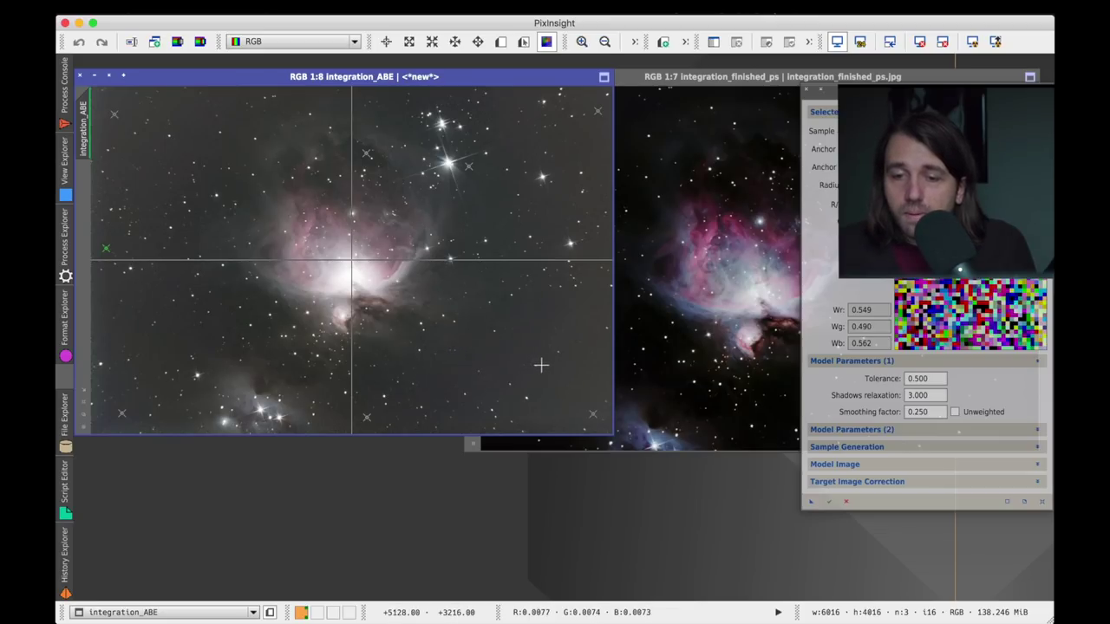
Run the dynamic background extraction on integration_ABE with a tolerance of 1.000 and auto-stretch the display of the result.
double_click(925, 378)
type("1")
key("Return")
left_click(913, 481)
left_click(913, 481)
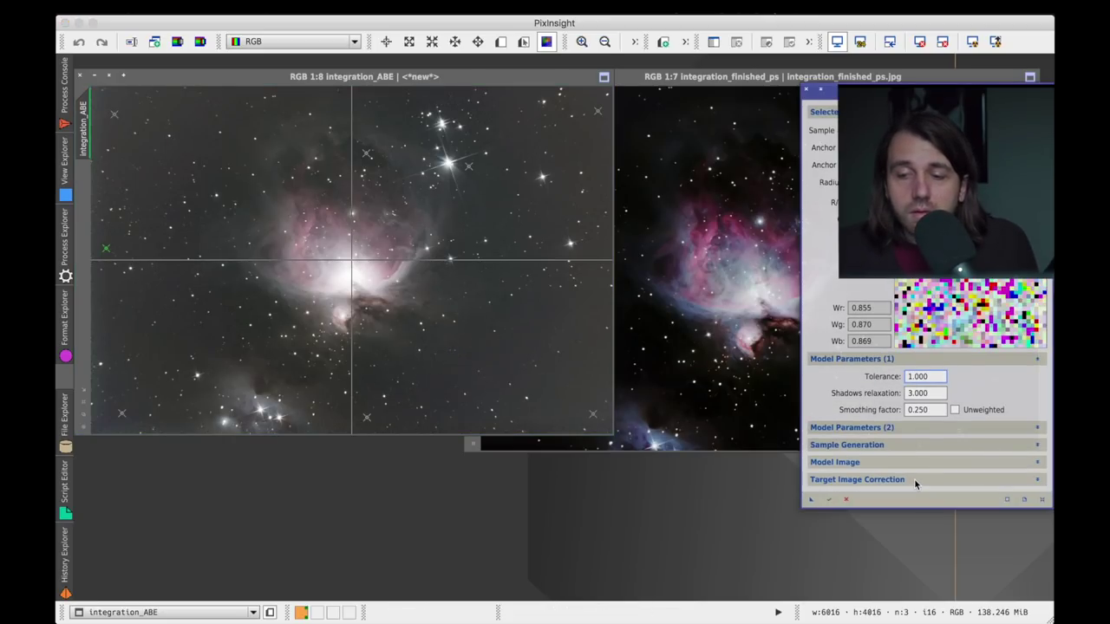
left_click(829, 499)
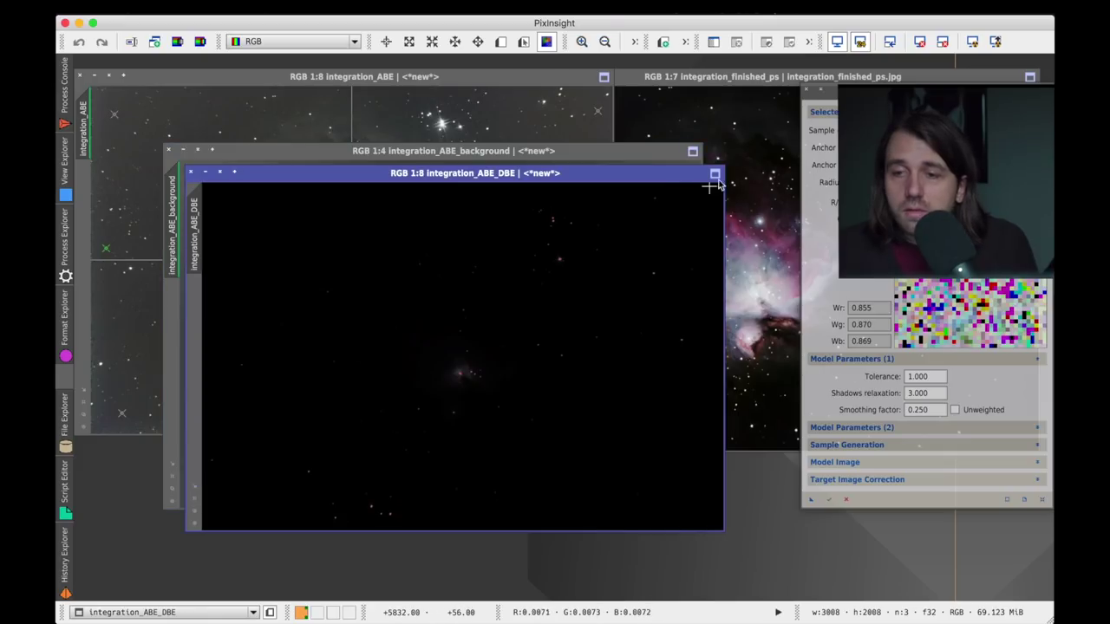
left_click(709, 186)
left_click(973, 43)
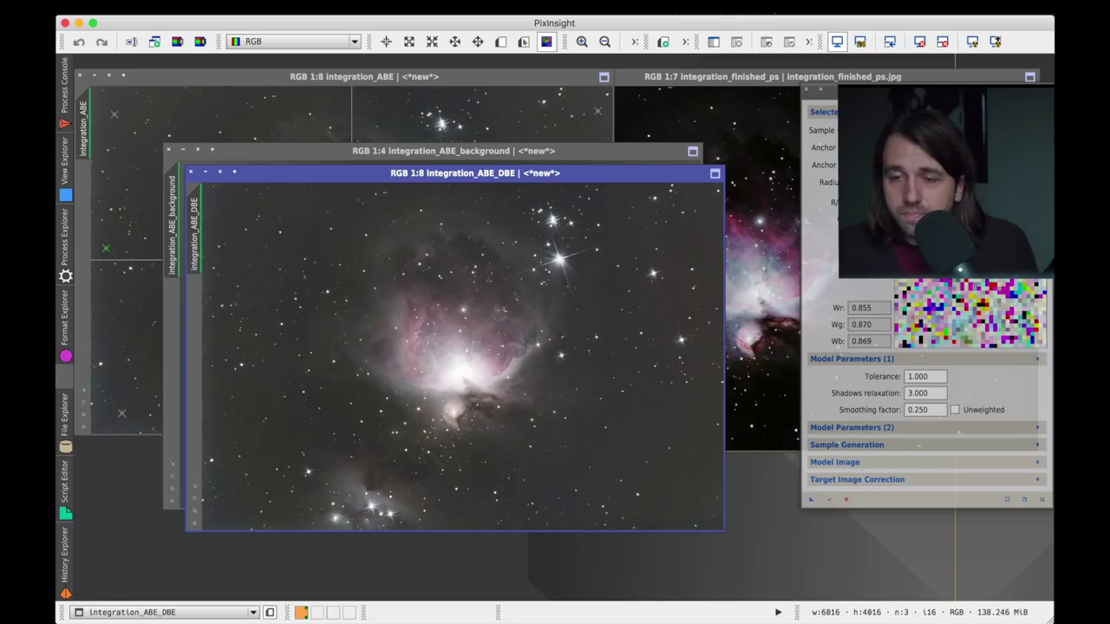
Move the DynamicBackgroundExtraction window aside and compare integration_ABE_DBE with integration_finished_ps.jpg.
left_click(820, 101)
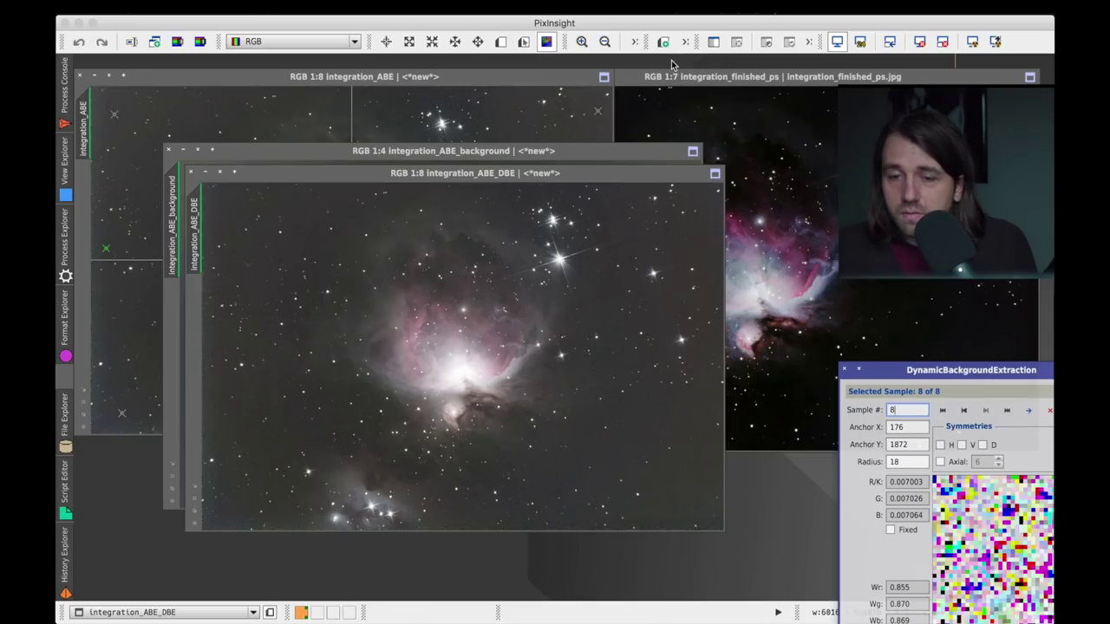
left_click(907, 78)
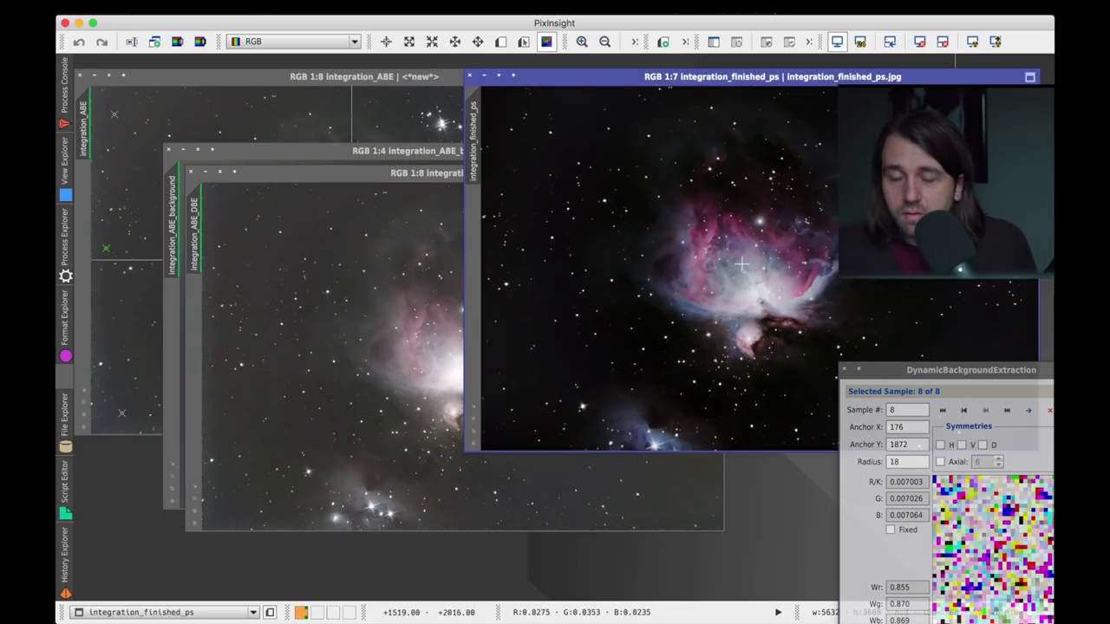
left_click(327, 174)
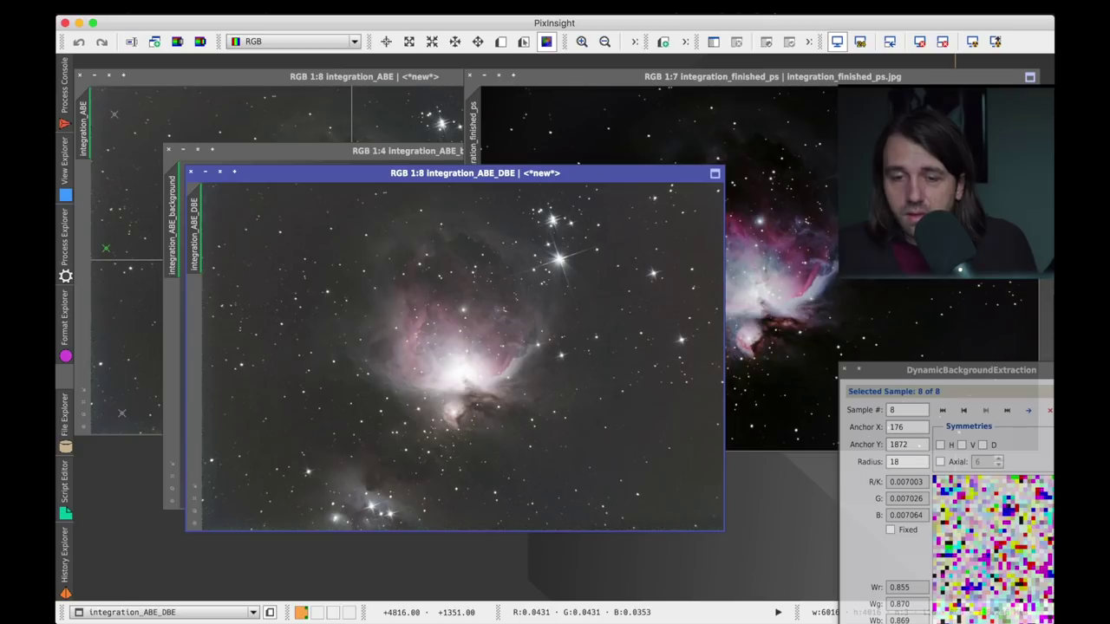
left_click(787, 108)
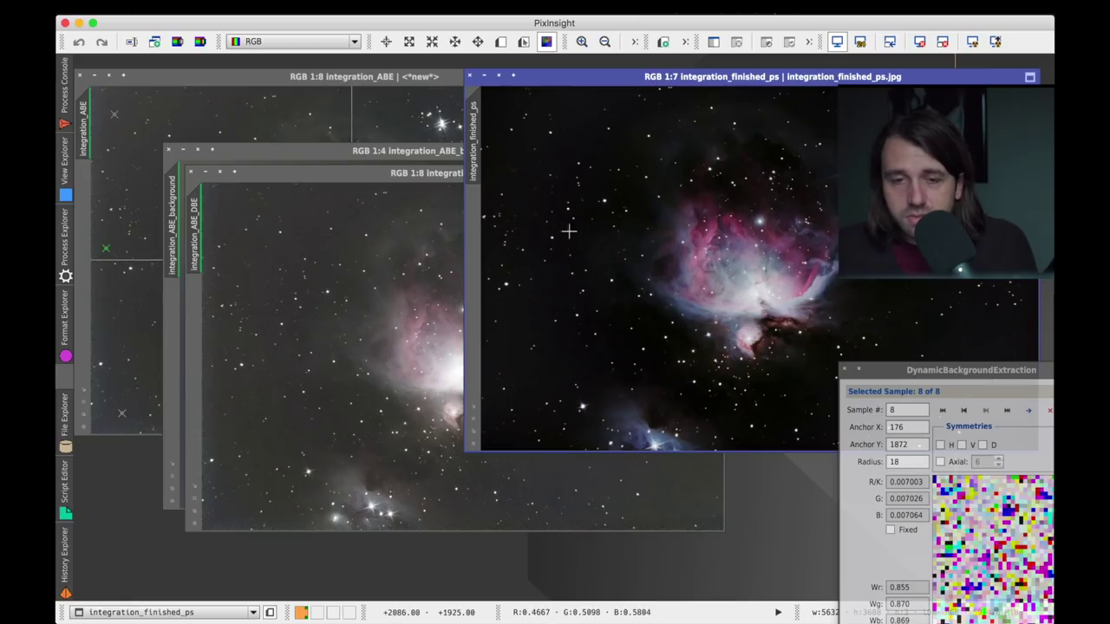
left_click(379, 413)
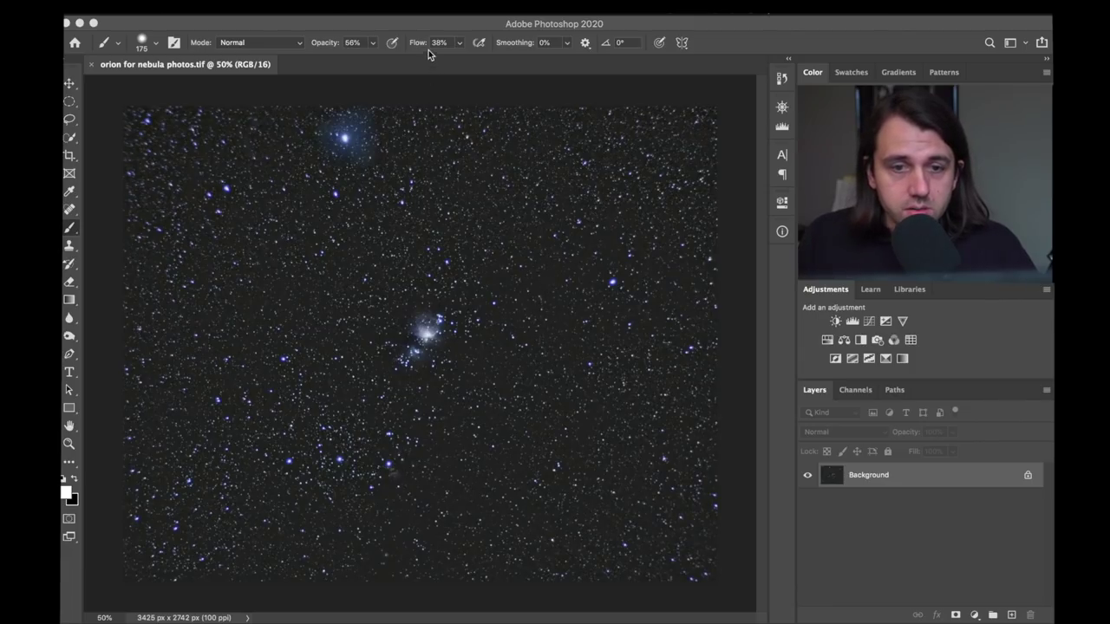
Switch to Photoshop and examine the nebula core and the stars across the upper part of orion for nebula photos.tif at 200%.
key("super+plus")
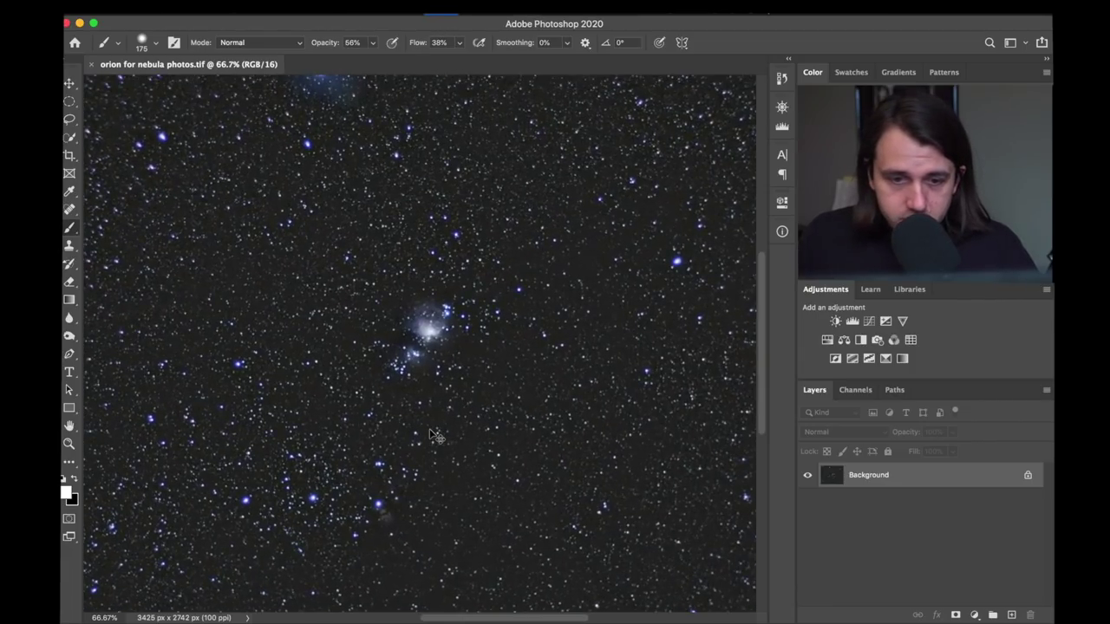
key("super+plus")
key("super+plus")
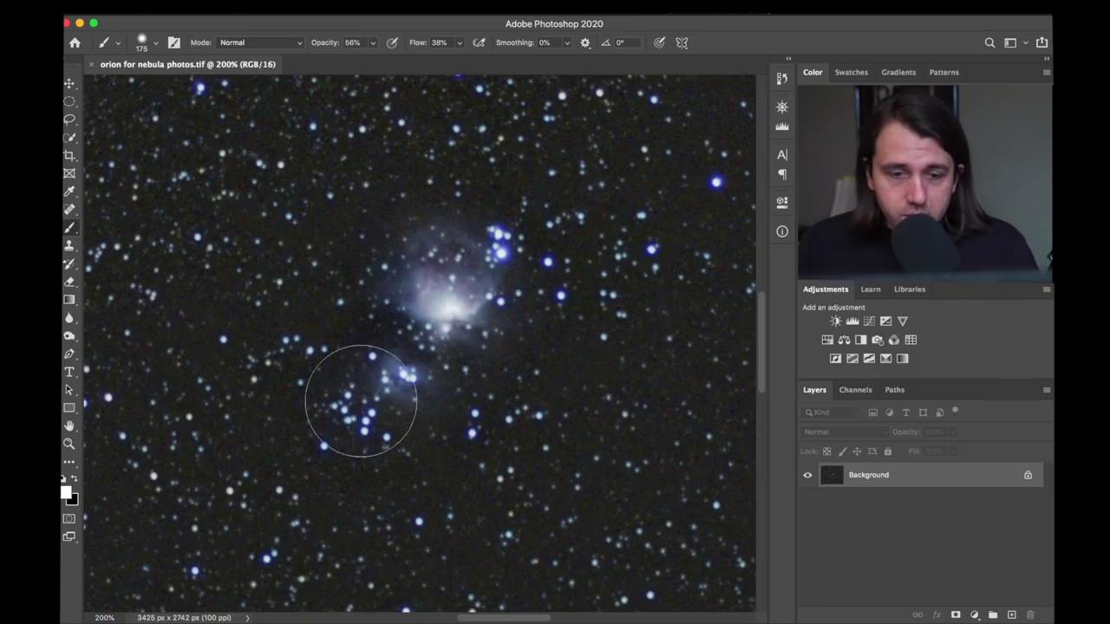
left_click_drag(503, 618, 528, 618)
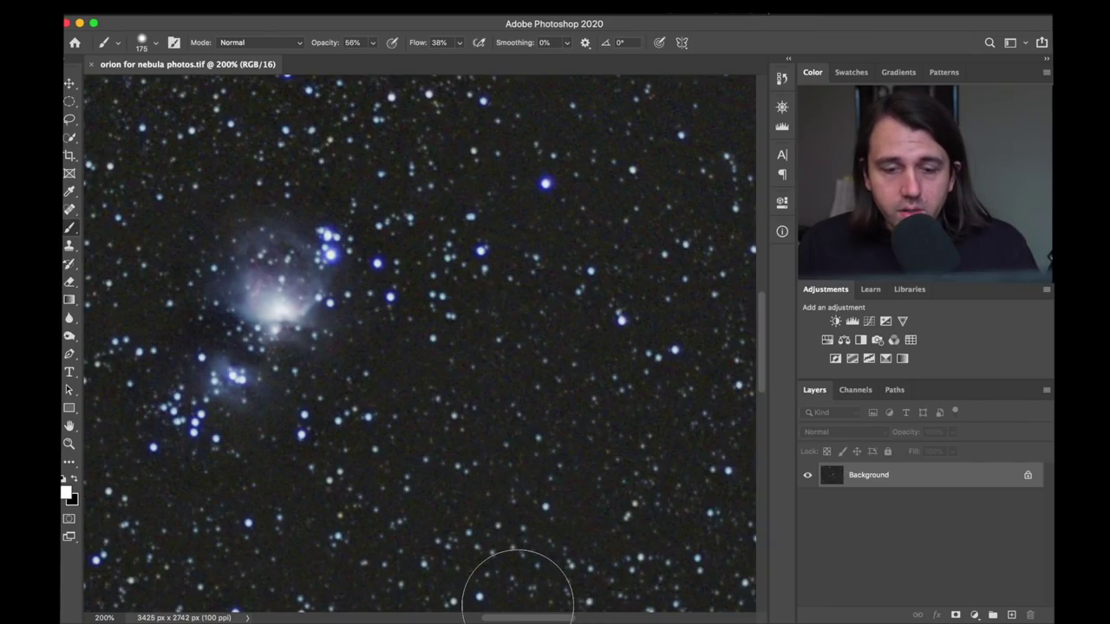
left_click_drag(521, 618, 636, 618)
left_click_drag(760, 363, 752, 258)
left_click_drag(625, 616, 574, 620)
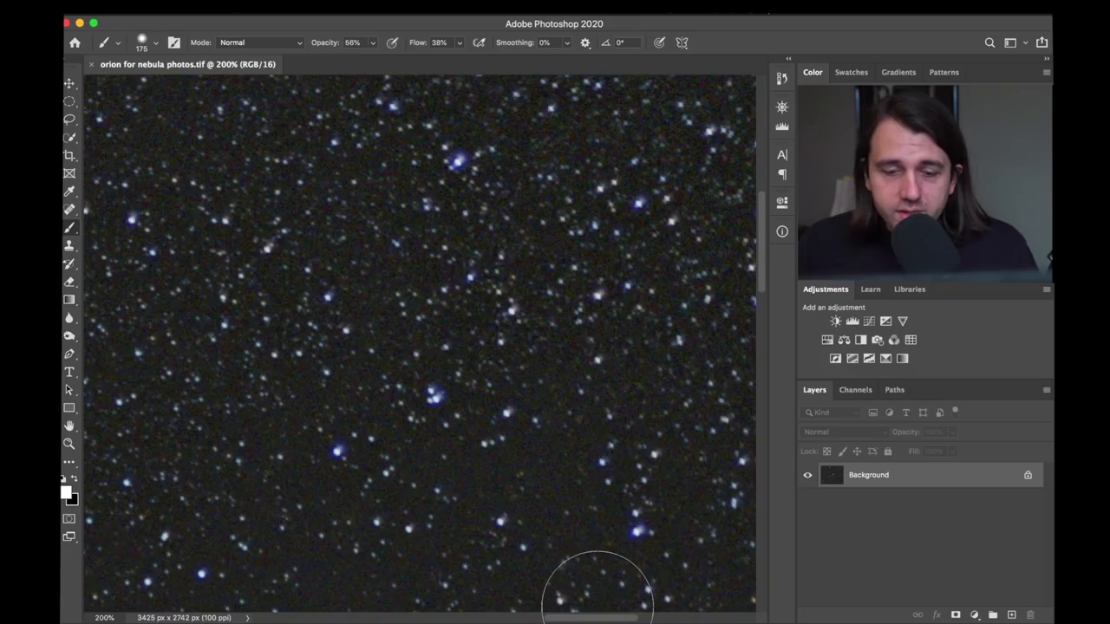
left_click_drag(598, 617, 379, 609)
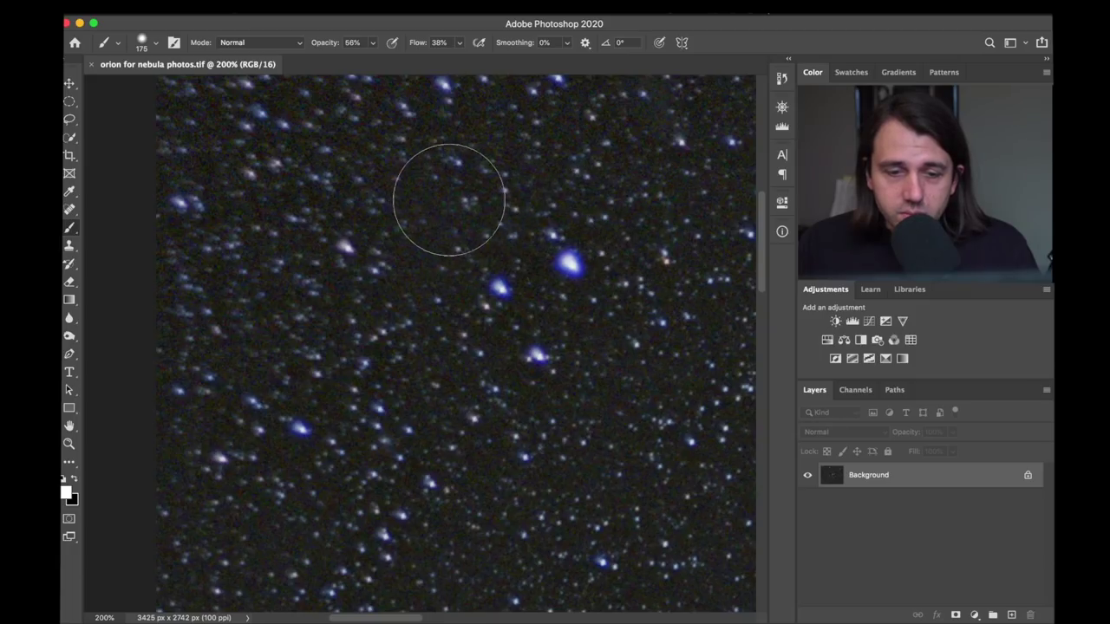
Choose the Move tool and examine the star shapes in the photo's top-left corner and along its lower edge.
left_click(68, 84)
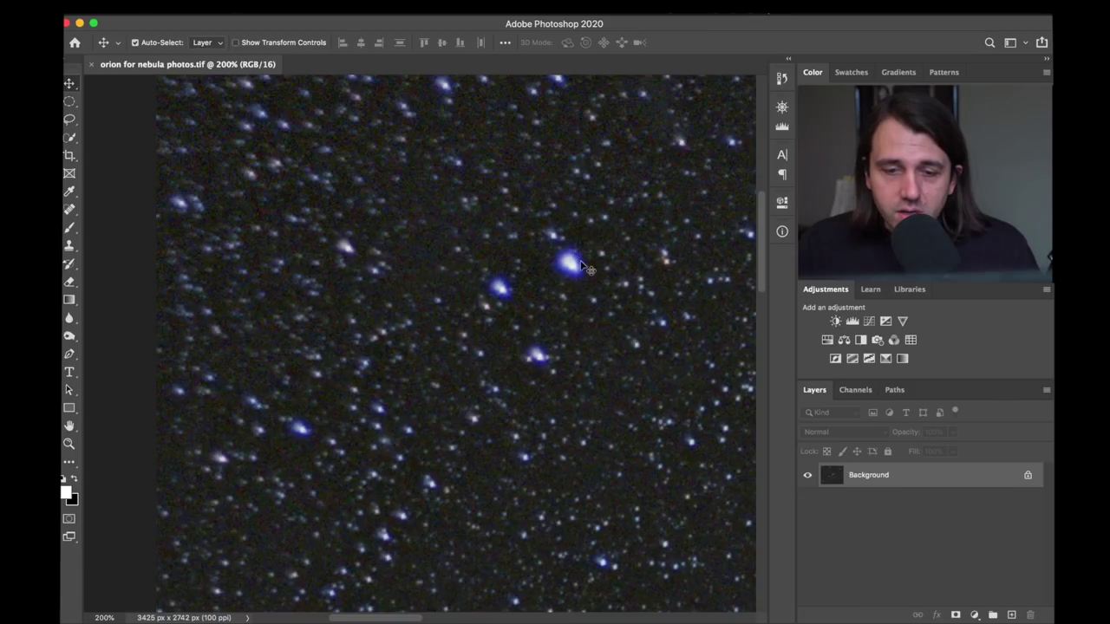
scroll(589, 274, "up", 2)
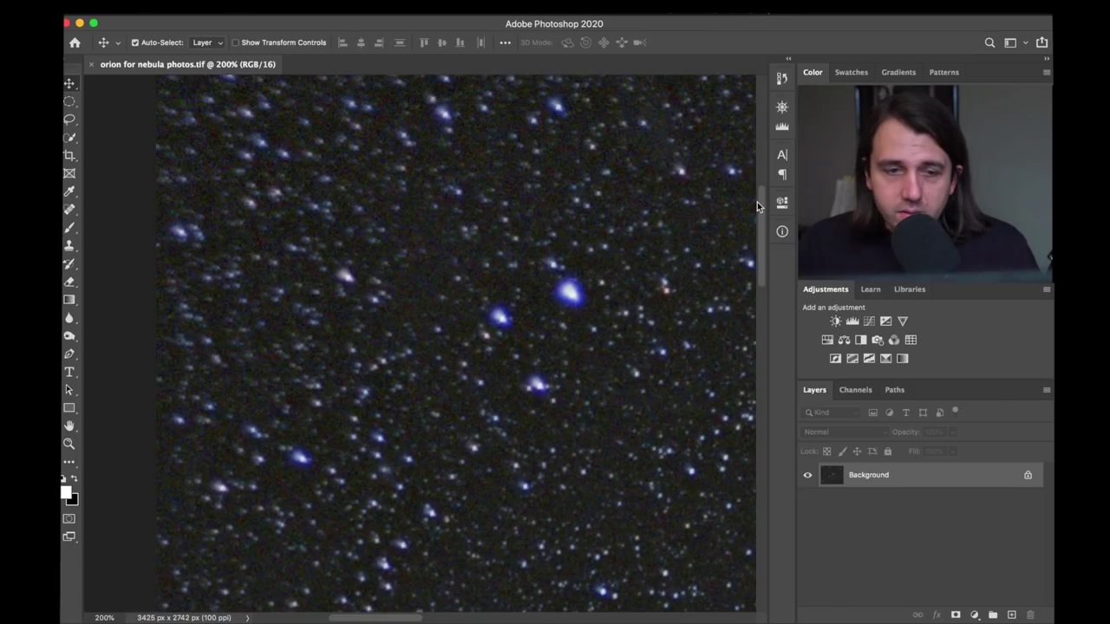
scroll(760, 205, "up", 5)
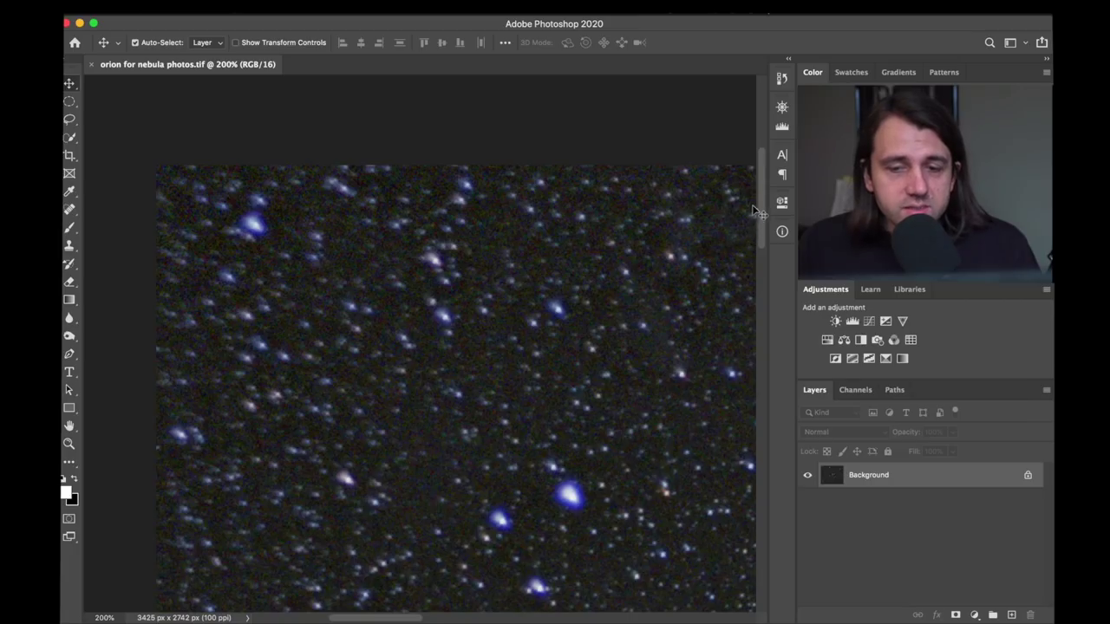
left_click_drag(757, 201, 726, 505)
scroll(723, 502, "up", 3)
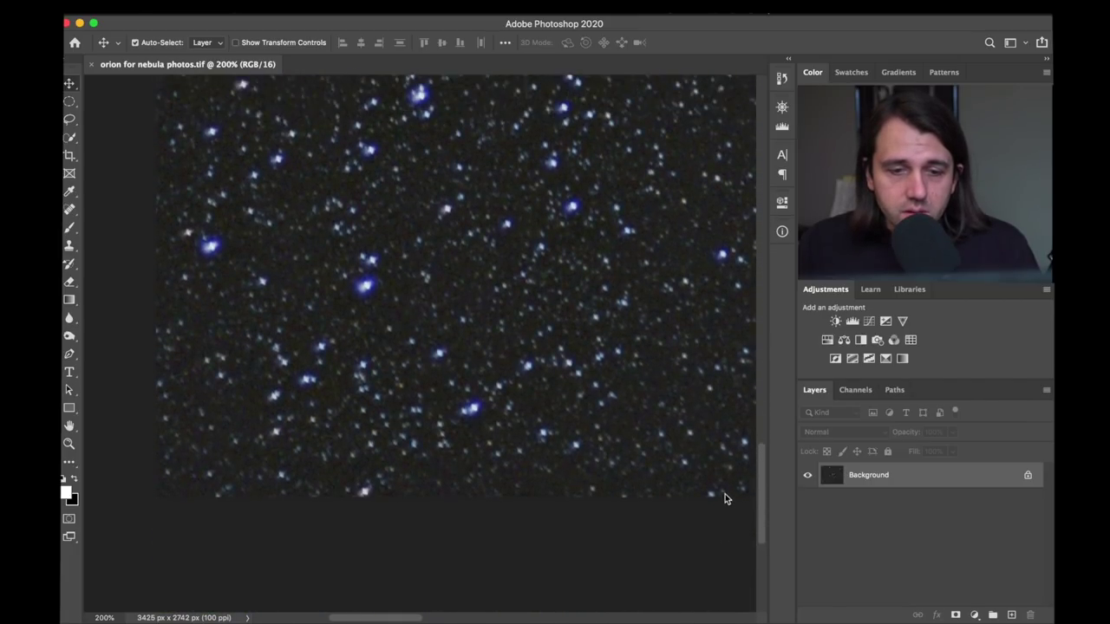
left_click_drag(391, 618, 440, 607)
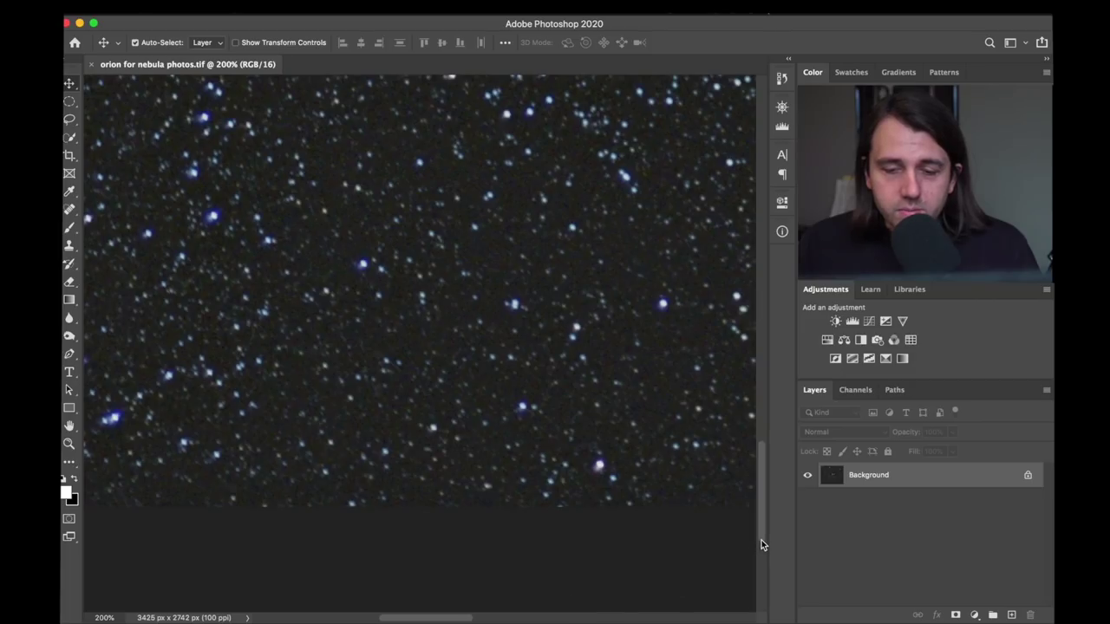
Rotate the whole canvas of orion for nebula photos.tif by 180°.
scroll(761, 522, "up", 2)
left_click_drag(761, 522, 743, 317)
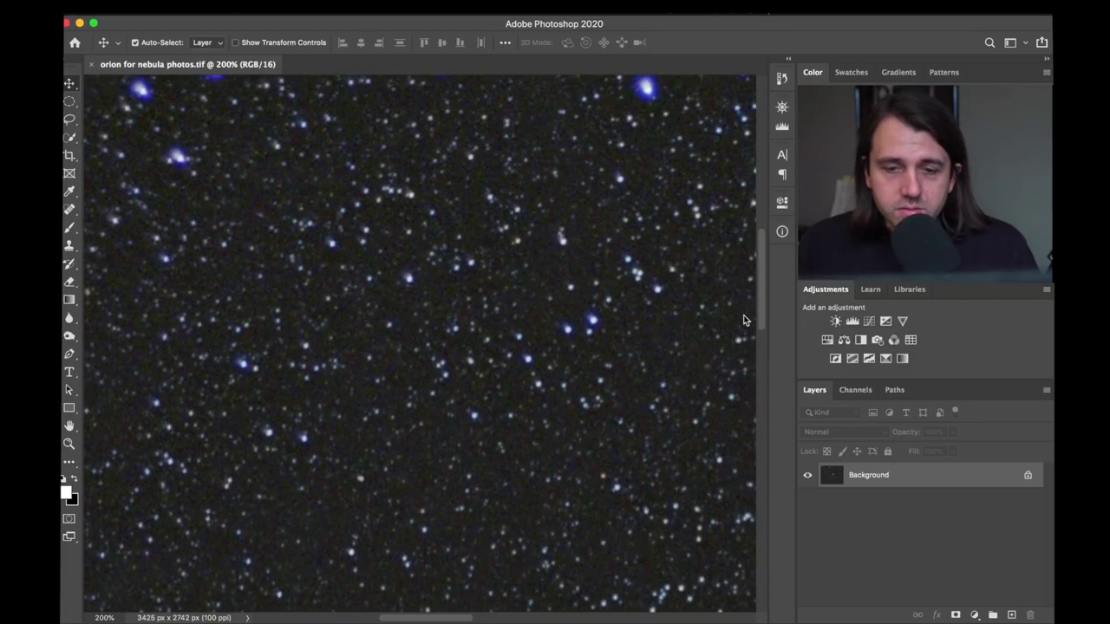
key("super+minus")
key("super+minus")
key("super+minus")
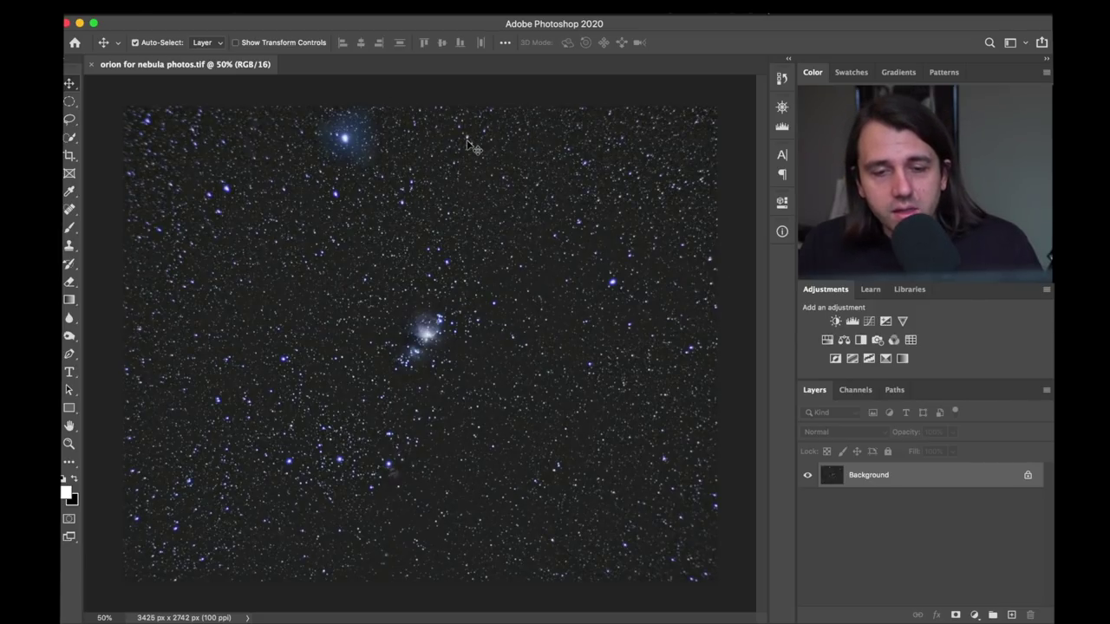
left_click(234, 10)
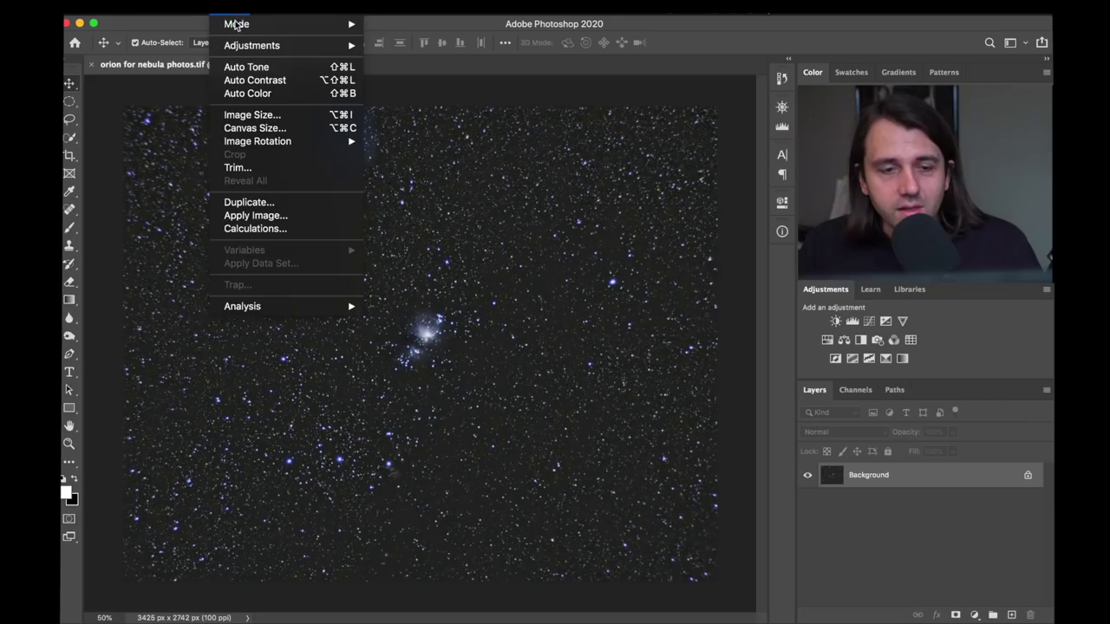
mouse_move(274, 144)
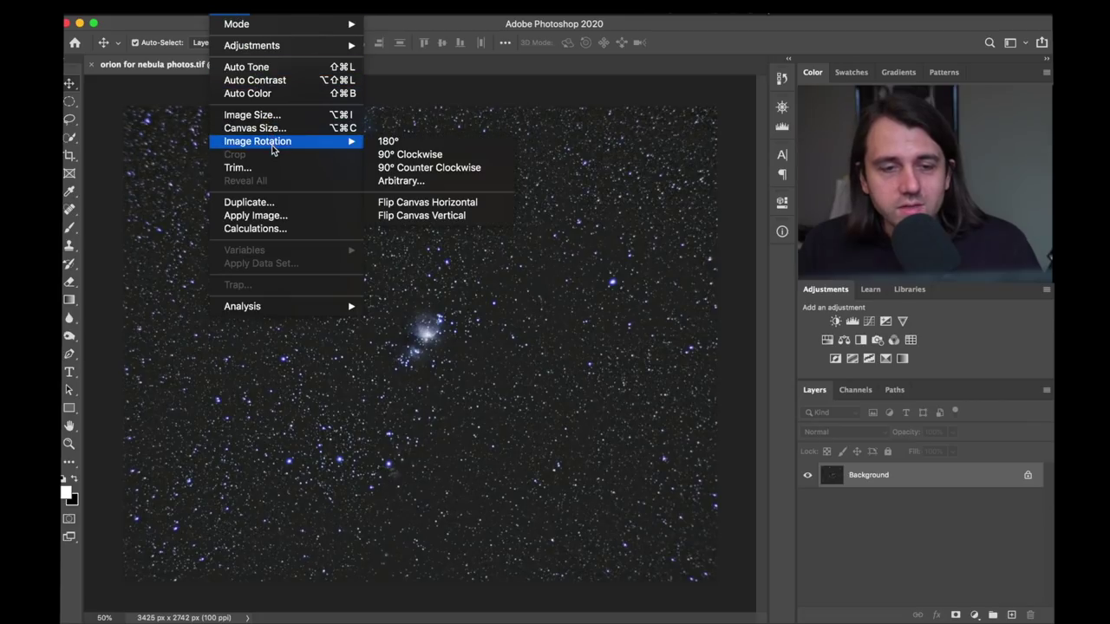
left_click(403, 144)
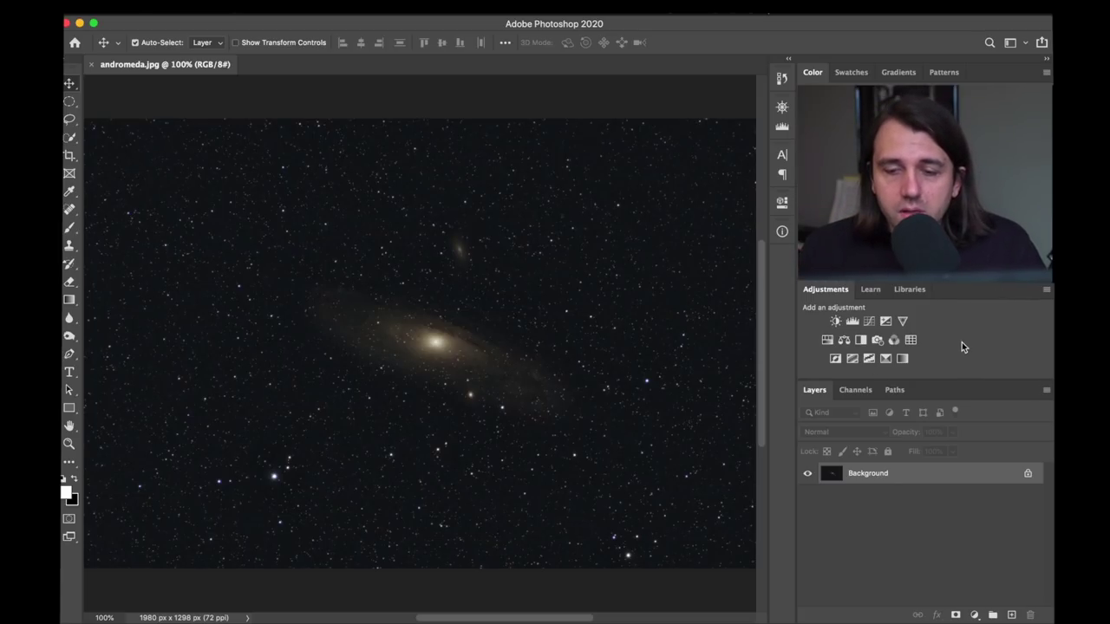
Add a Curves adjustment layer to andromeda.jpg and raise the RGB midtones to brighten the galaxy.
left_click(869, 321)
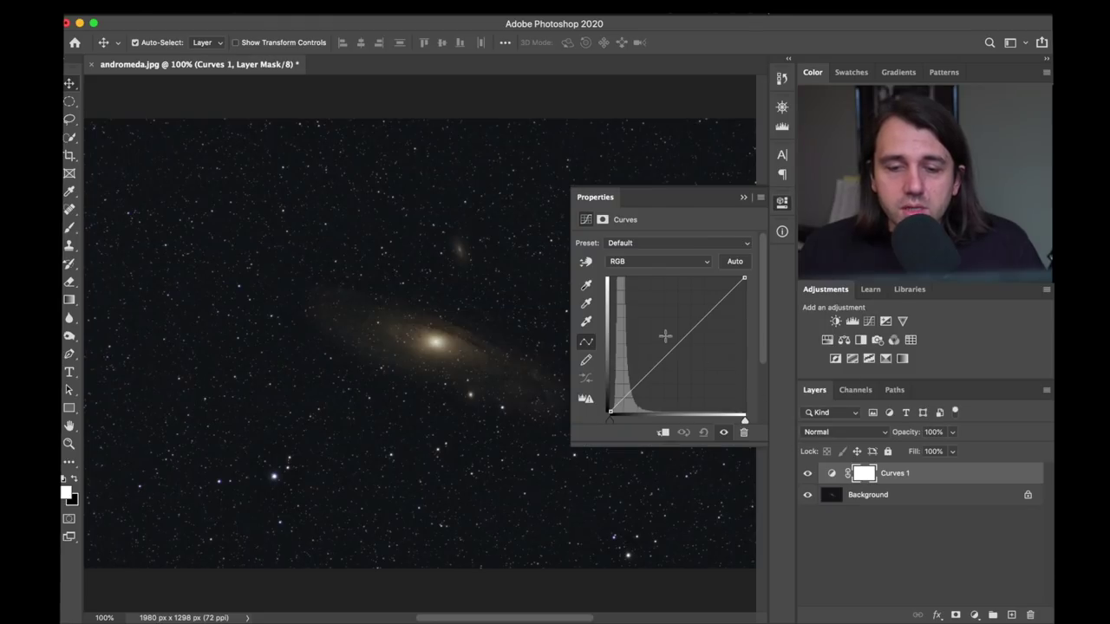
left_click_drag(665, 354, 664, 319)
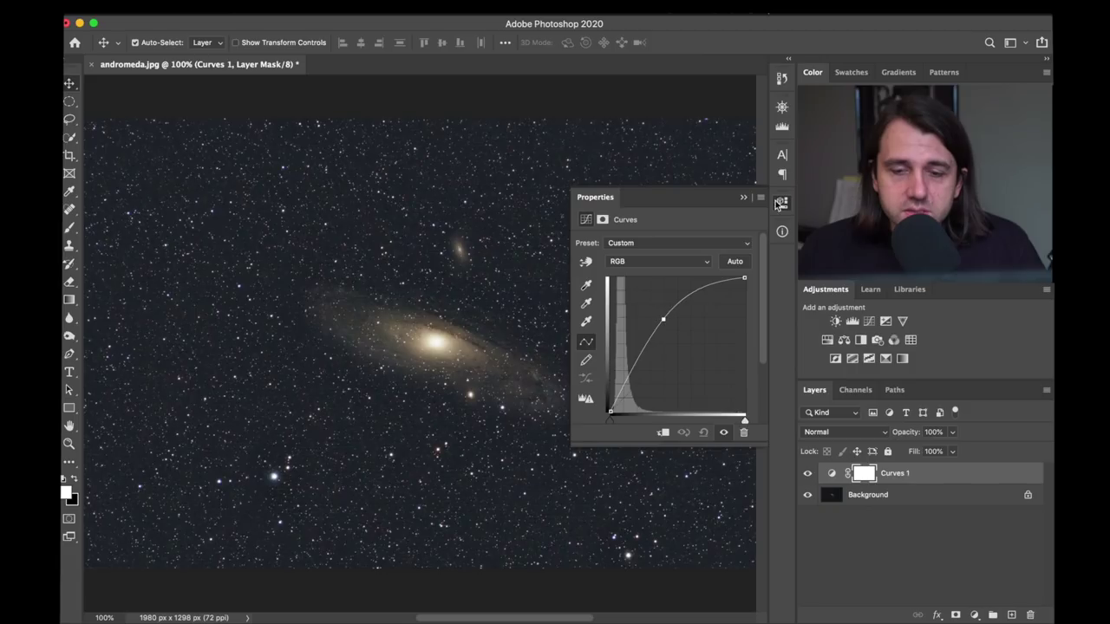
left_click(781, 202)
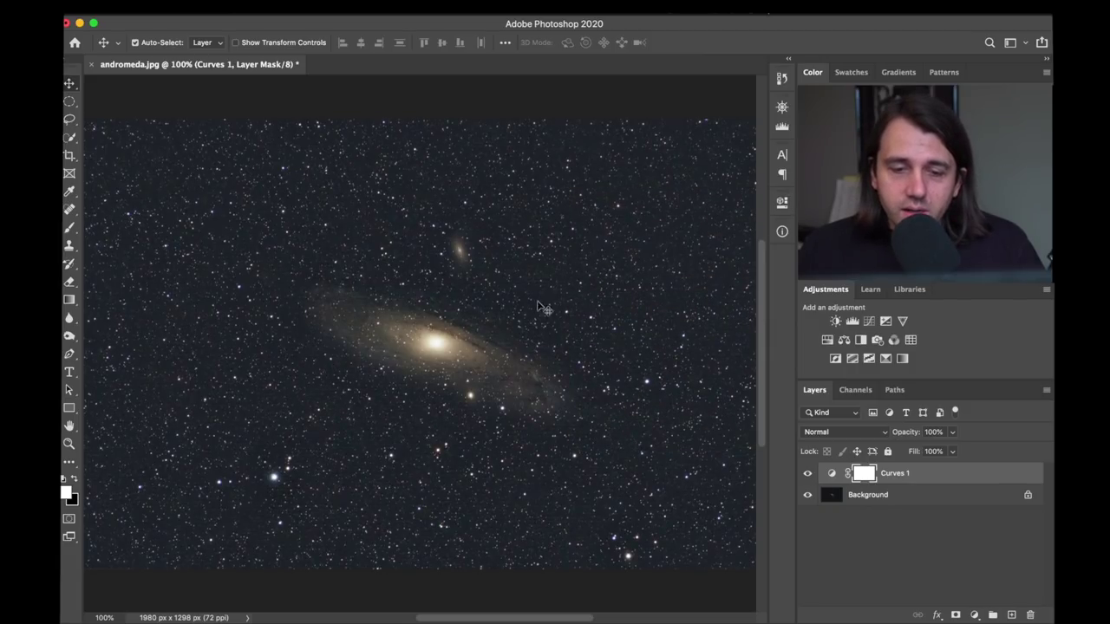
Toggle the Curves 1 layer's visibility repeatedly to compare the andromeda photo before and after brightening.
left_click(807, 474)
left_click(807, 474)
left_click(807, 474)
left_click(807, 474)
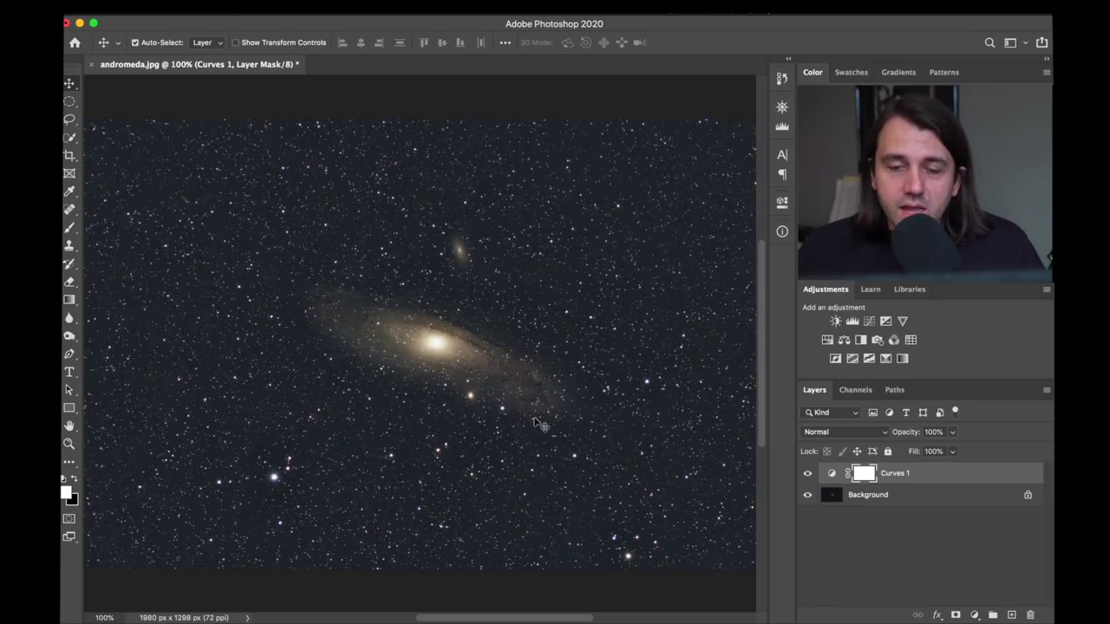
left_click(807, 474)
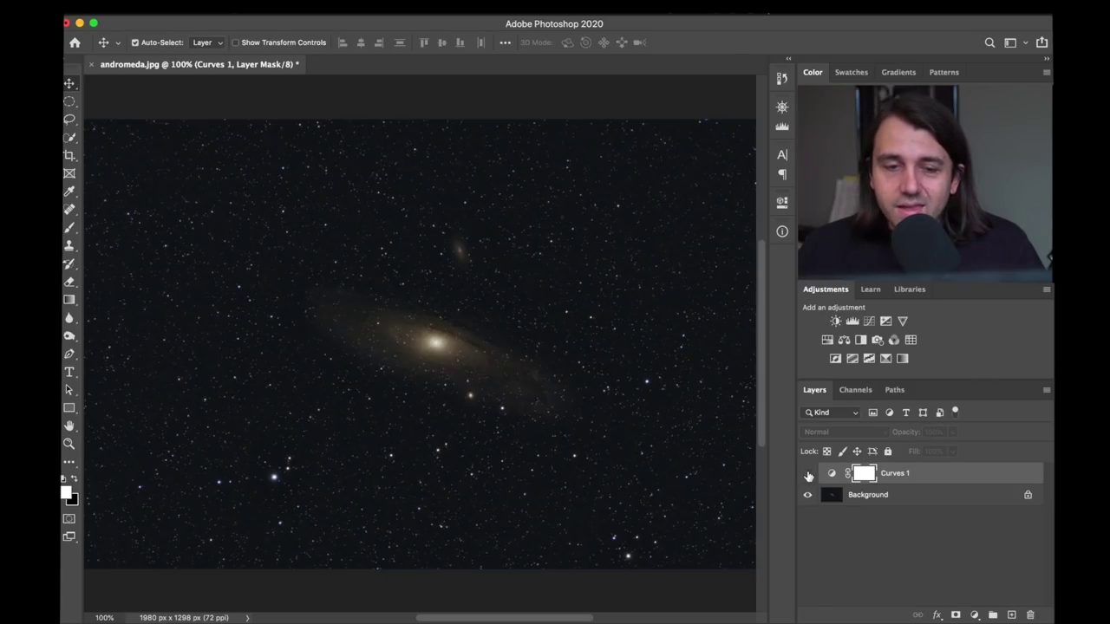
left_click(807, 475)
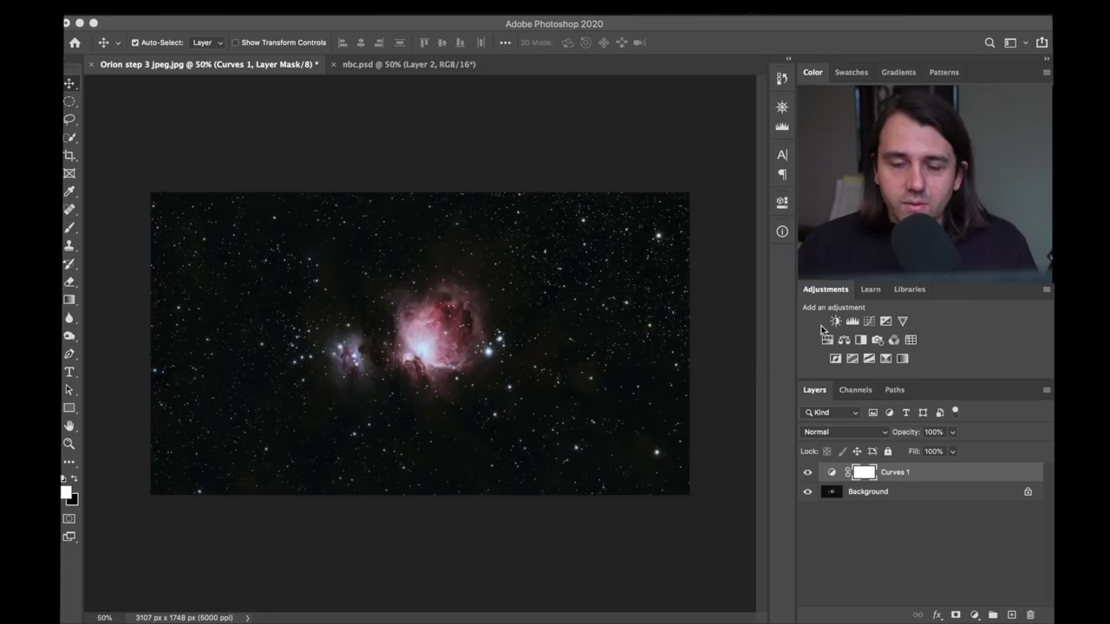
Add a second Curves adjustment layer to Orion step 3 jpeg.jpg and raise the RGB midtones strongly.
left_click(867, 321)
left_click_drag(677, 350, 657, 314)
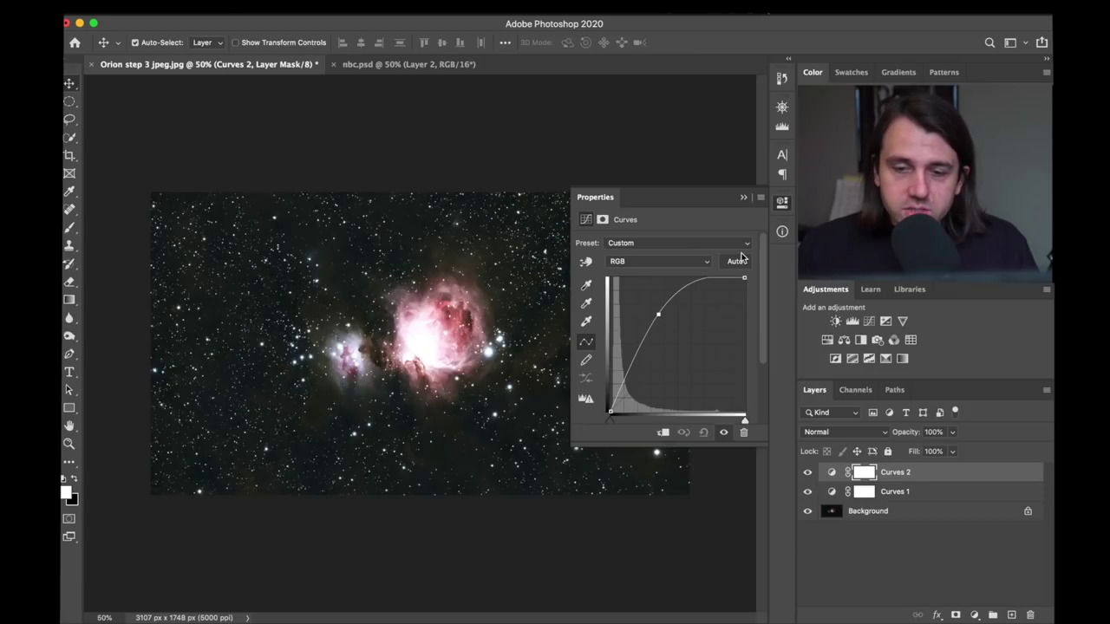
left_click(782, 204)
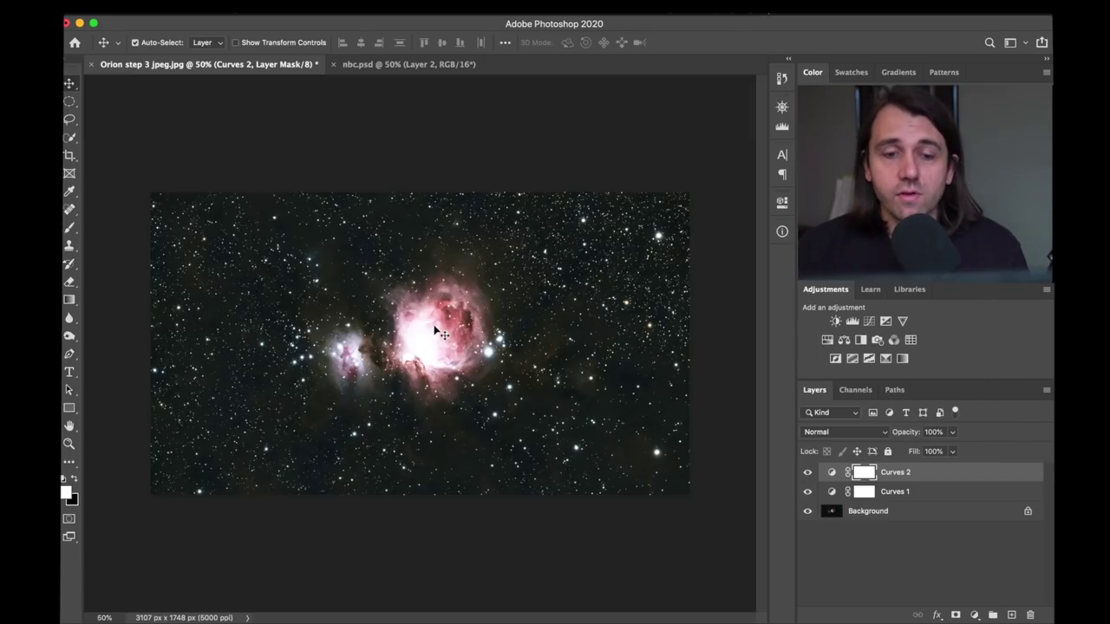
Compare the brightened Orion step 3 jpeg.jpg with nbc.psd, checking the framing and background dust.
left_click(401, 66)
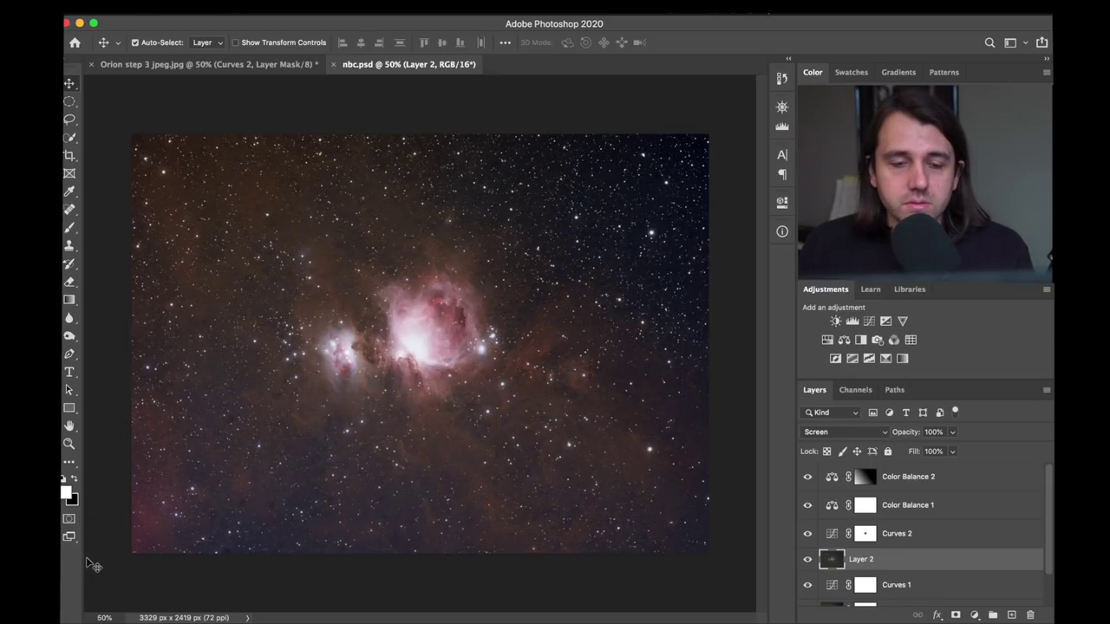
left_click(198, 65)
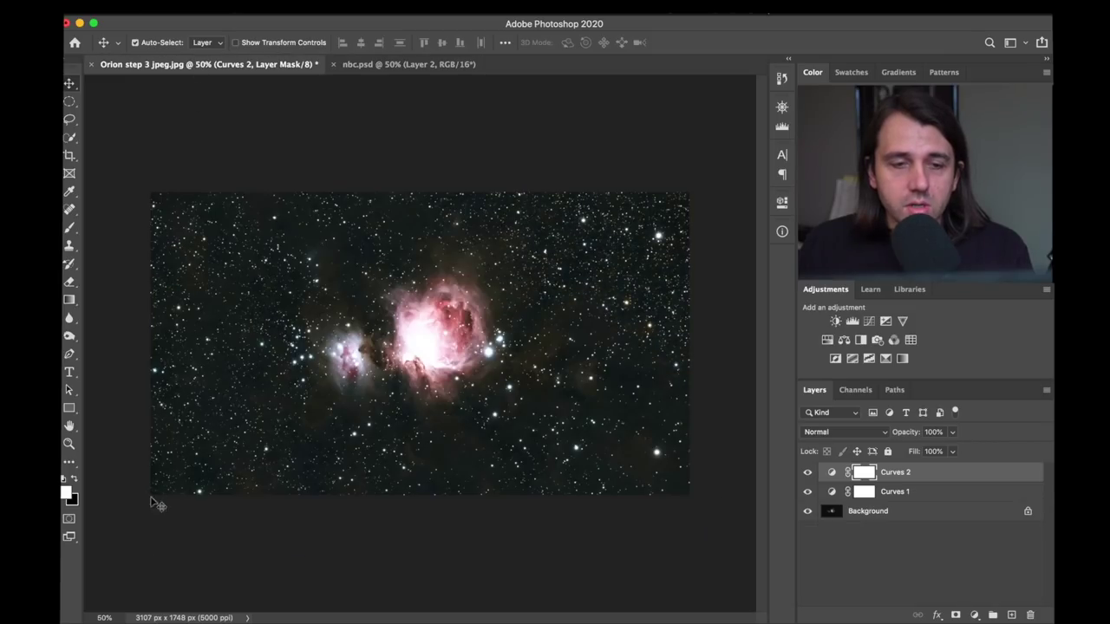
left_click(354, 66)
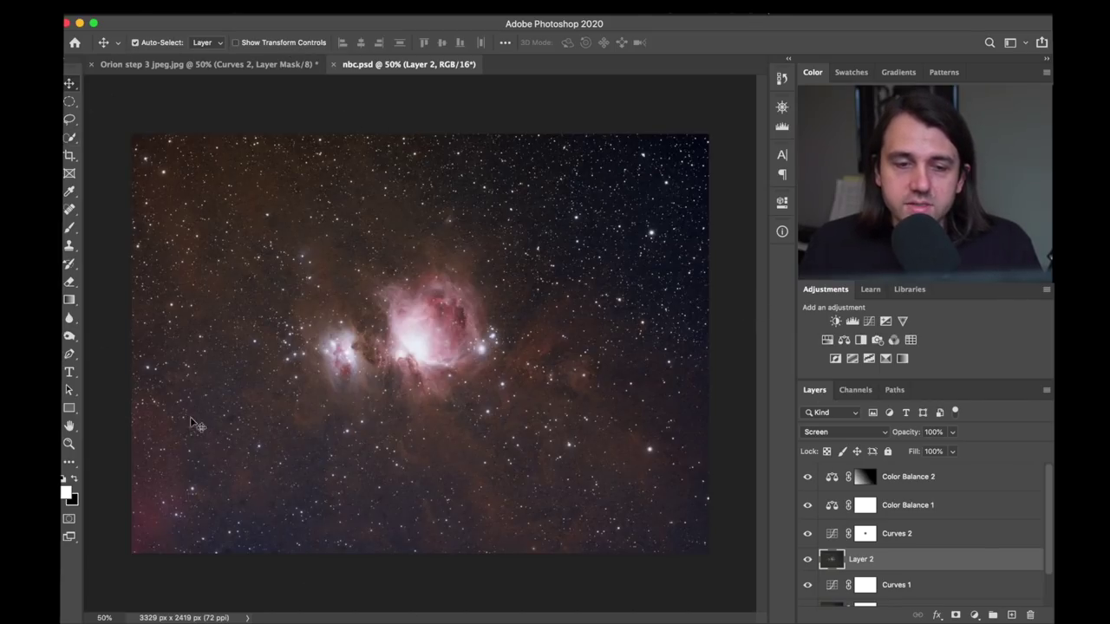
Examine the nebula core and the dust below it in nbc.psd at 200%, and return to the 50% view.
key("super+equal")
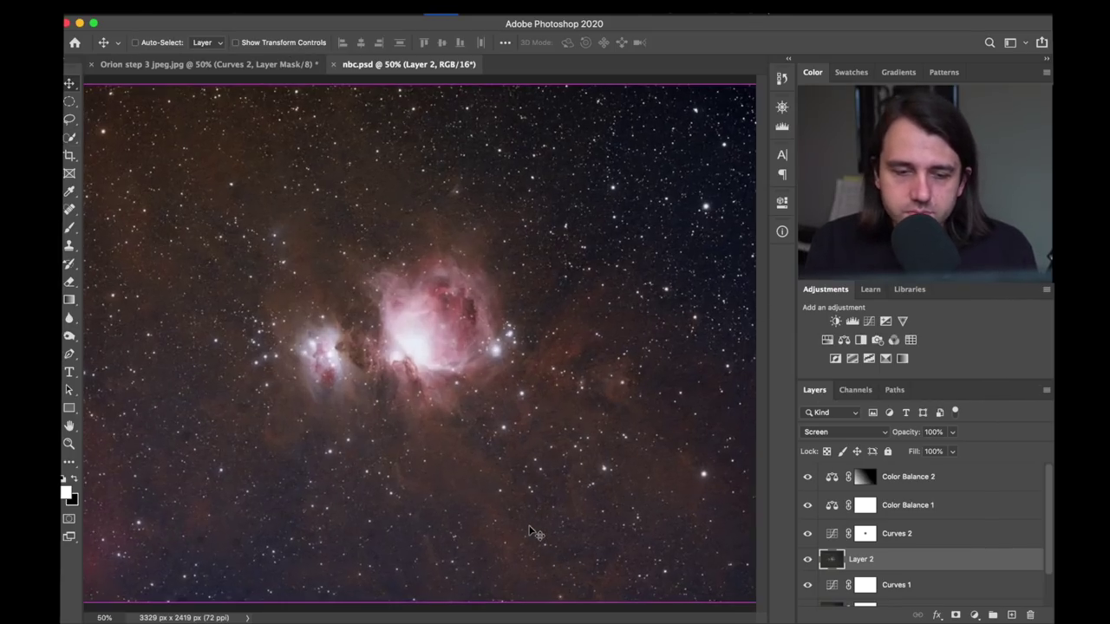
key("super+equal")
key("super+equal")
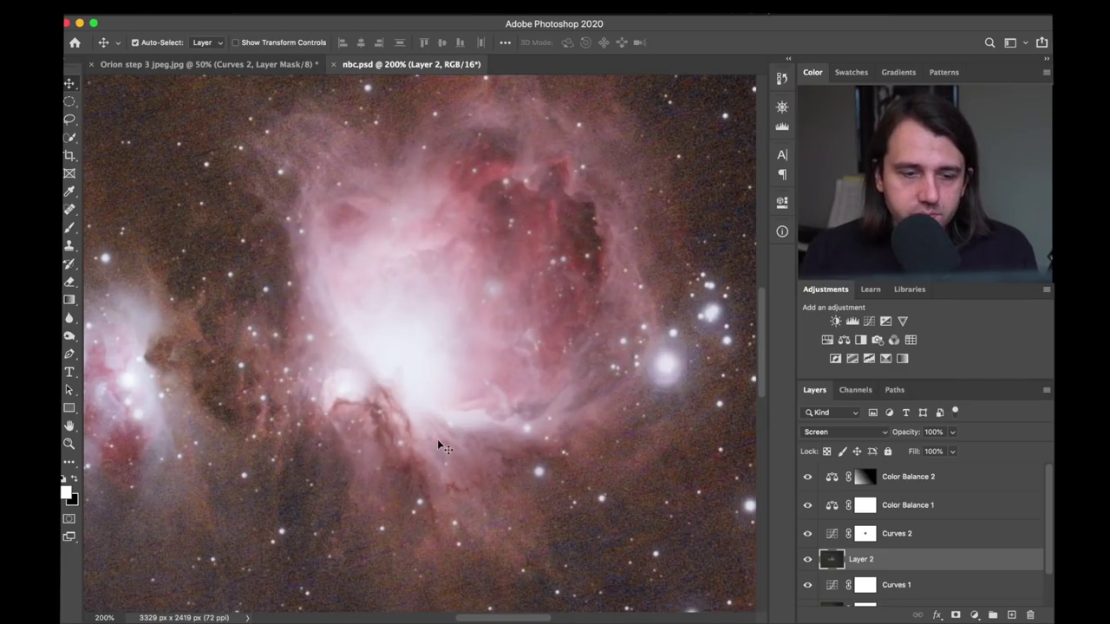
scroll(437, 438, "down", 3)
scroll(438, 444, "down", 1)
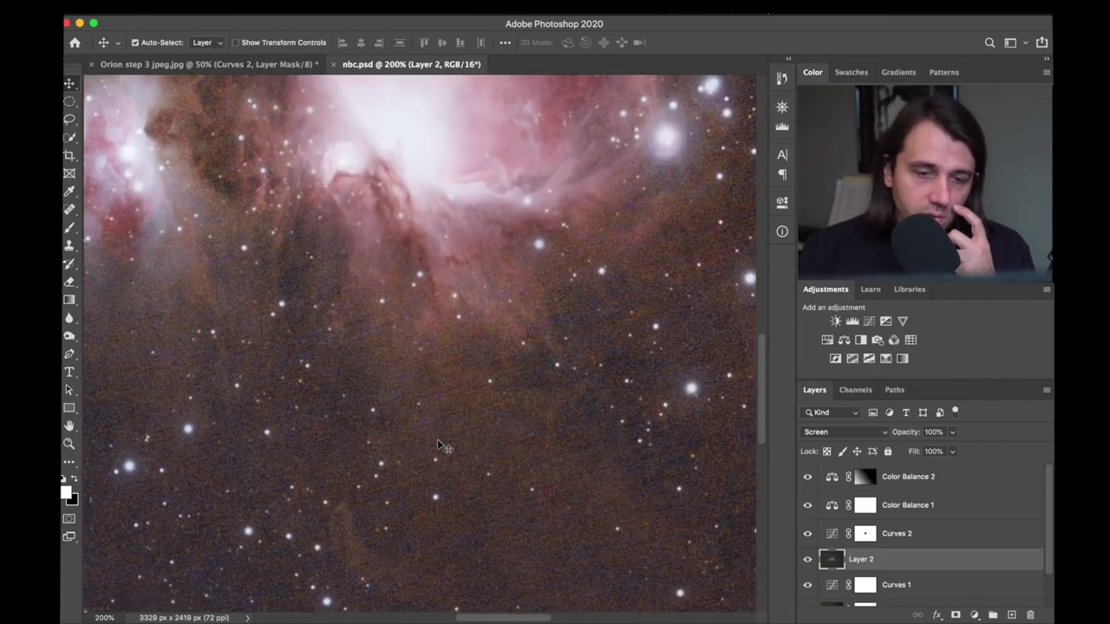
scroll(438, 445, "down", 3)
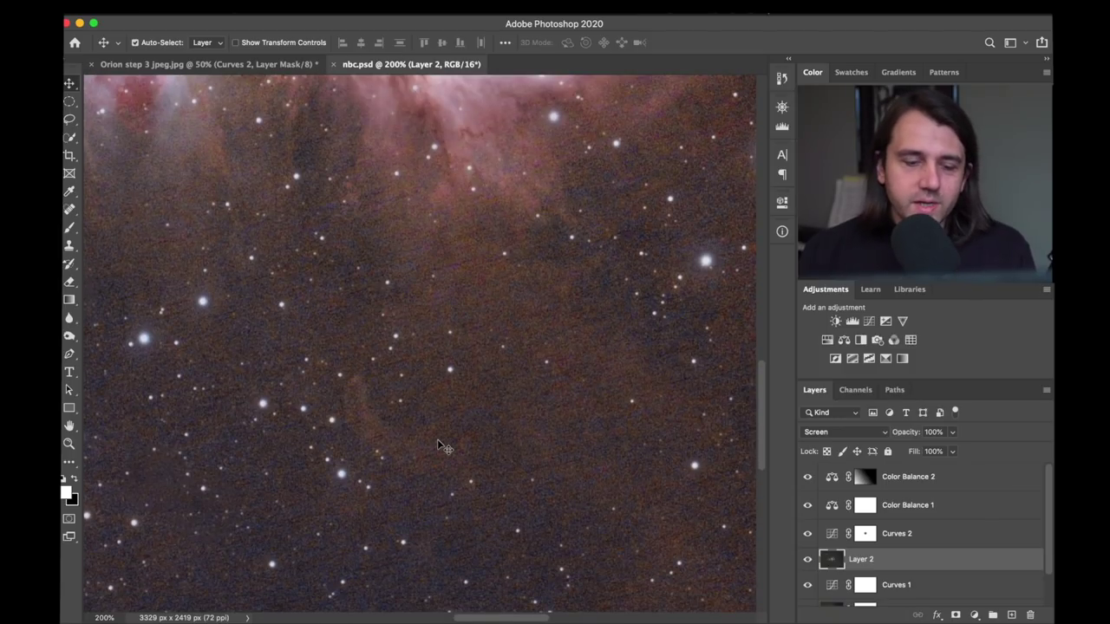
key("super+0")
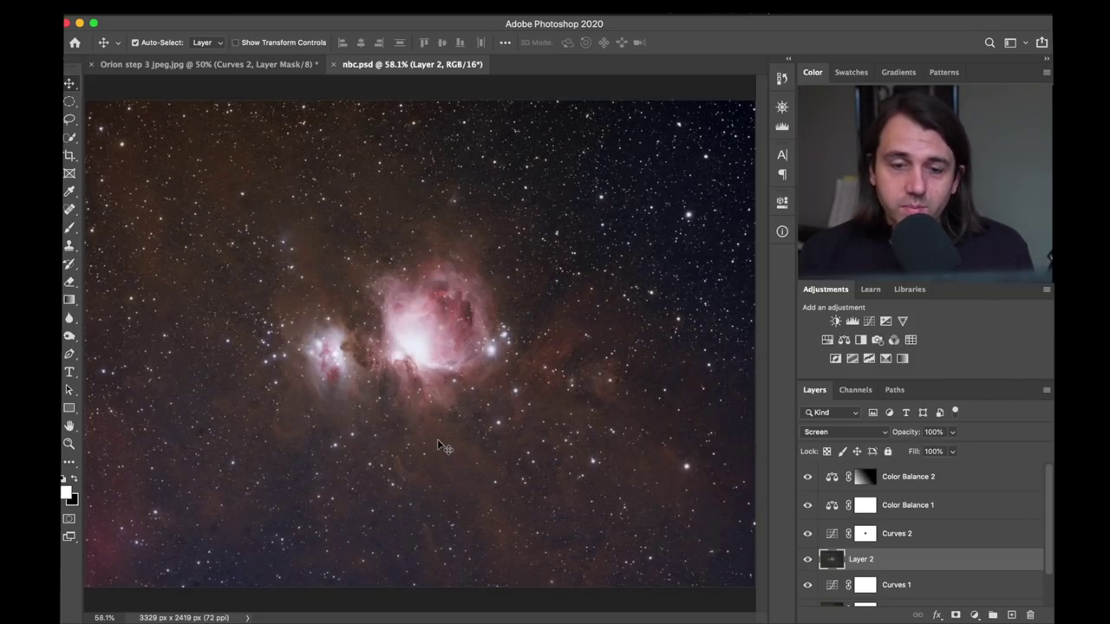
key("super+minus")
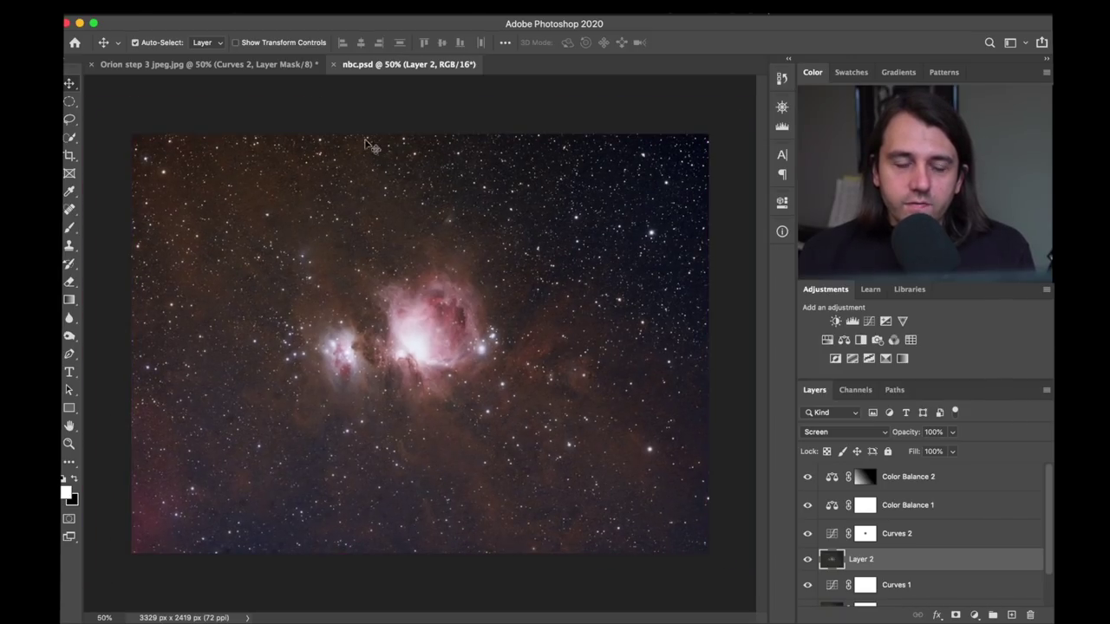
Compare Orion step 3 jpeg.jpg with nbc.psd again and examine the dust to the right of the nebula at 200%.
left_click(213, 66)
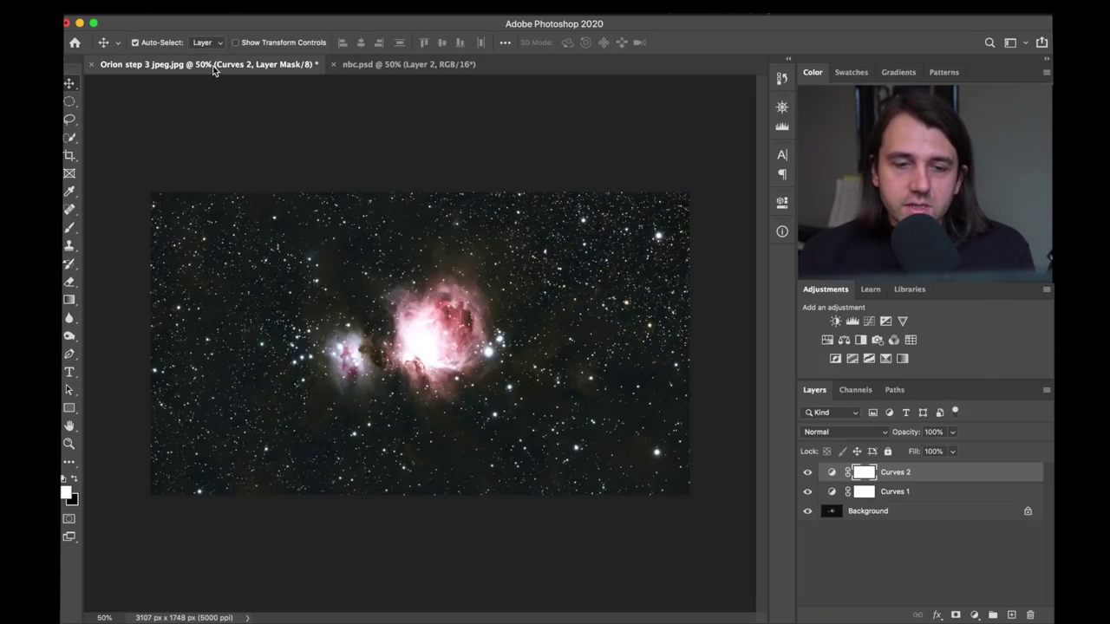
left_click(404, 62)
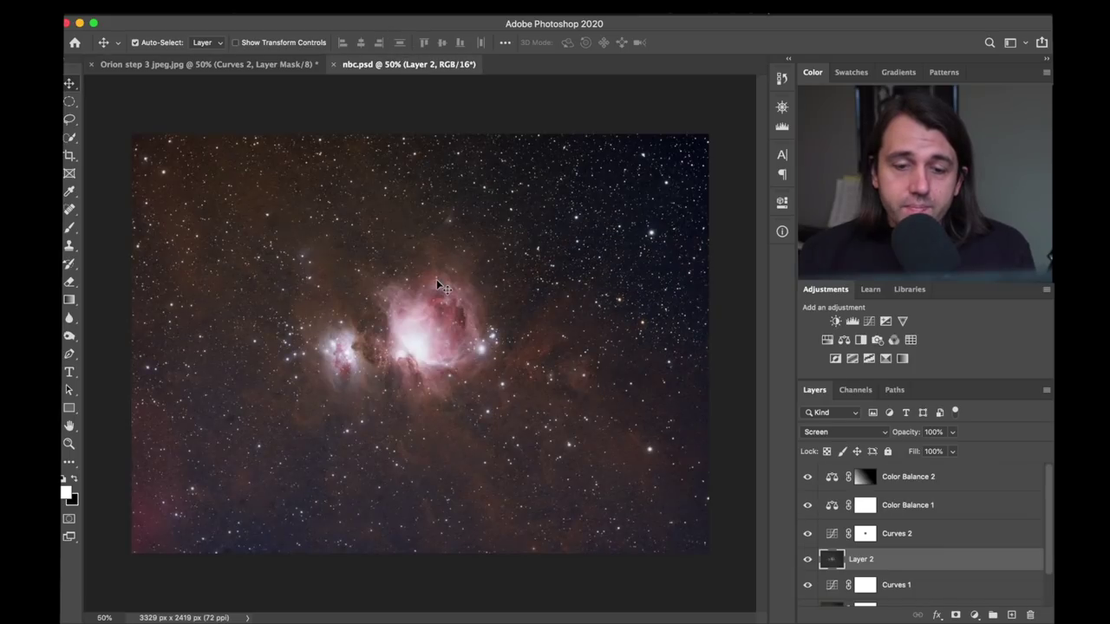
key("super+1")
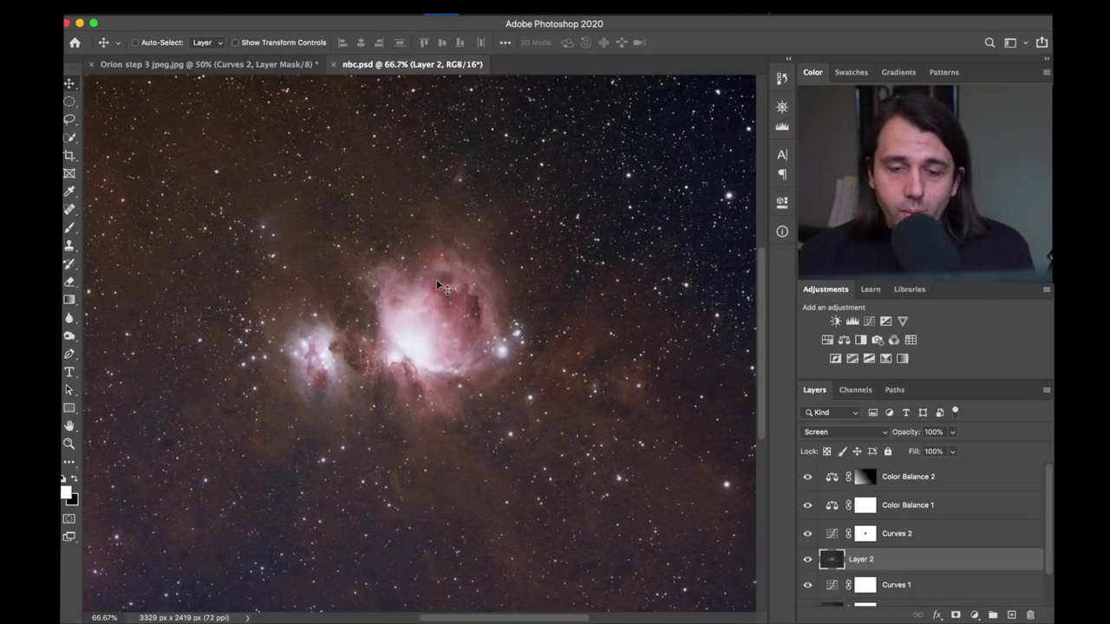
scroll(436, 279, "right", 5)
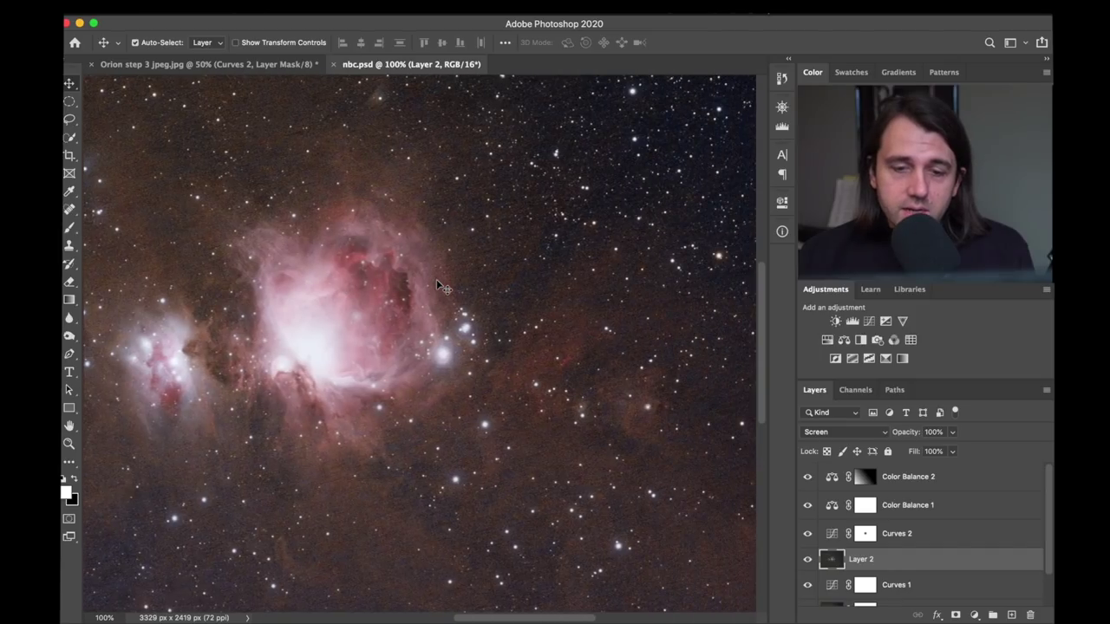
key("super+plus")
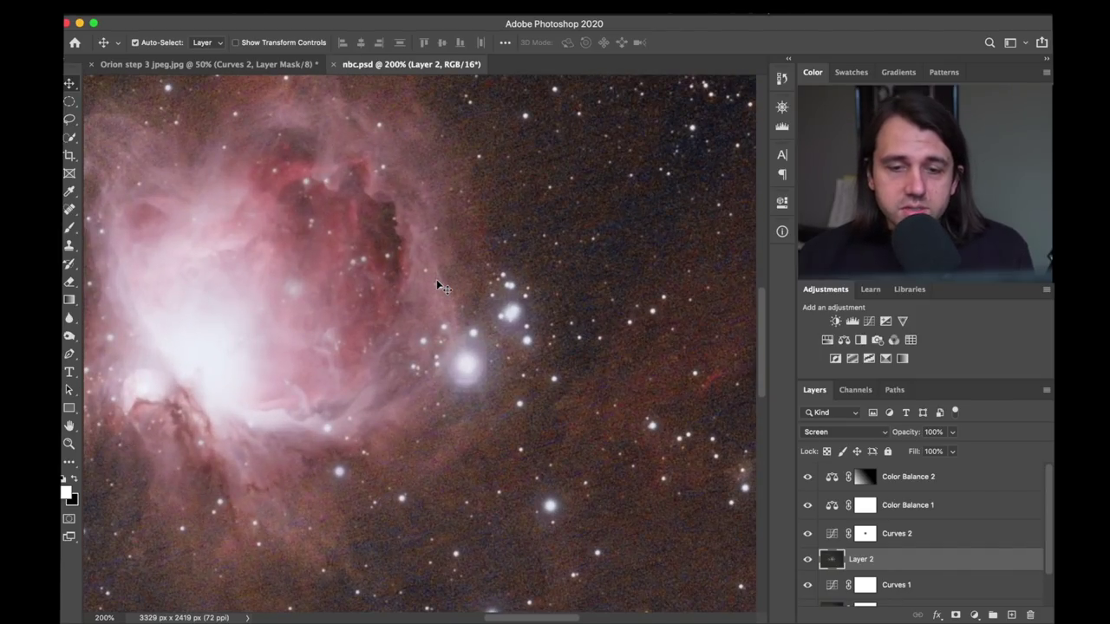
scroll(436, 279, "right", 6)
scroll(436, 286, "left", 10)
scroll(436, 286, "right", 12)
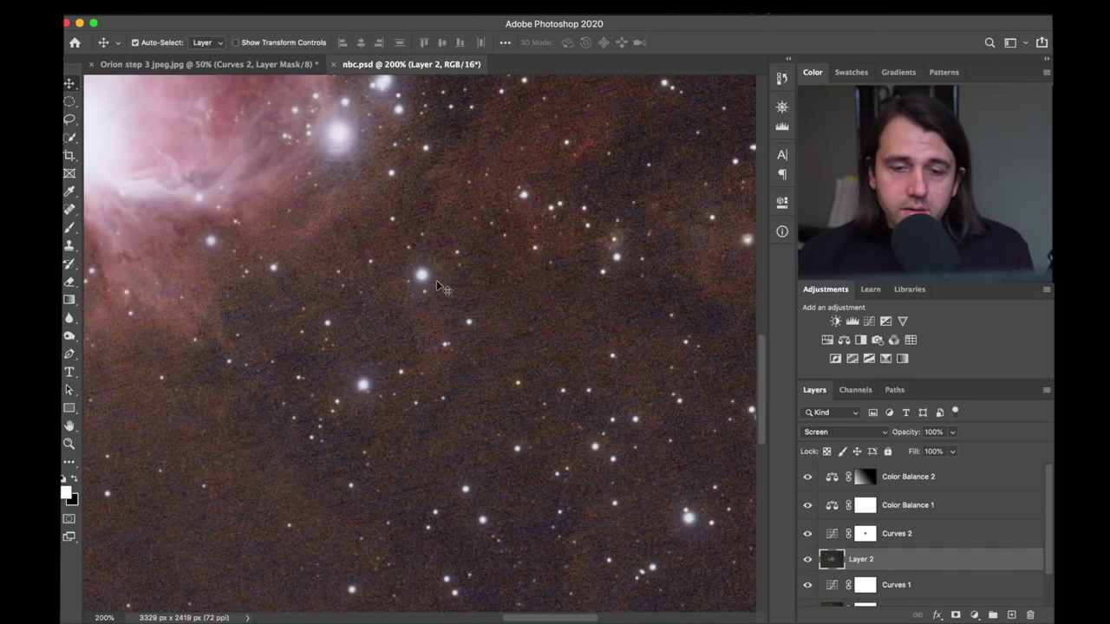
scroll(436, 286, "down", 3)
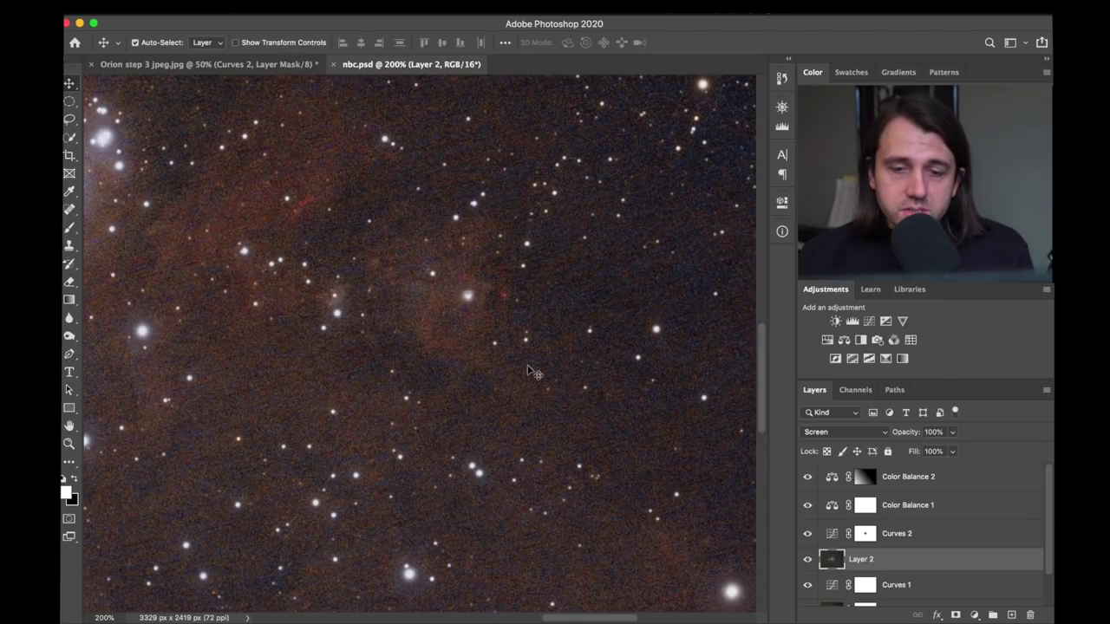
Examine the faint dust and stars around and below both nebulae in nbc.psd at 200%, and return to the 50% view.
scroll(527, 371, "right", 6)
scroll(527, 371, "down", 2)
scroll(527, 371, "left", 8)
scroll(527, 371, "up", 2)
scroll(527, 371, "left", 3)
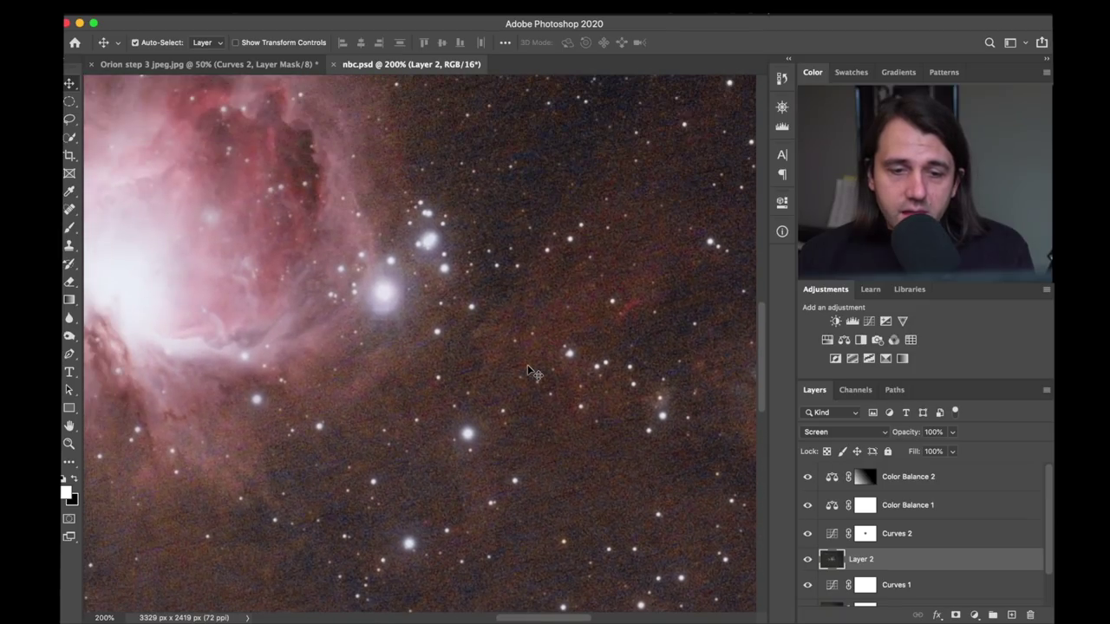
scroll(527, 371, "down", 8)
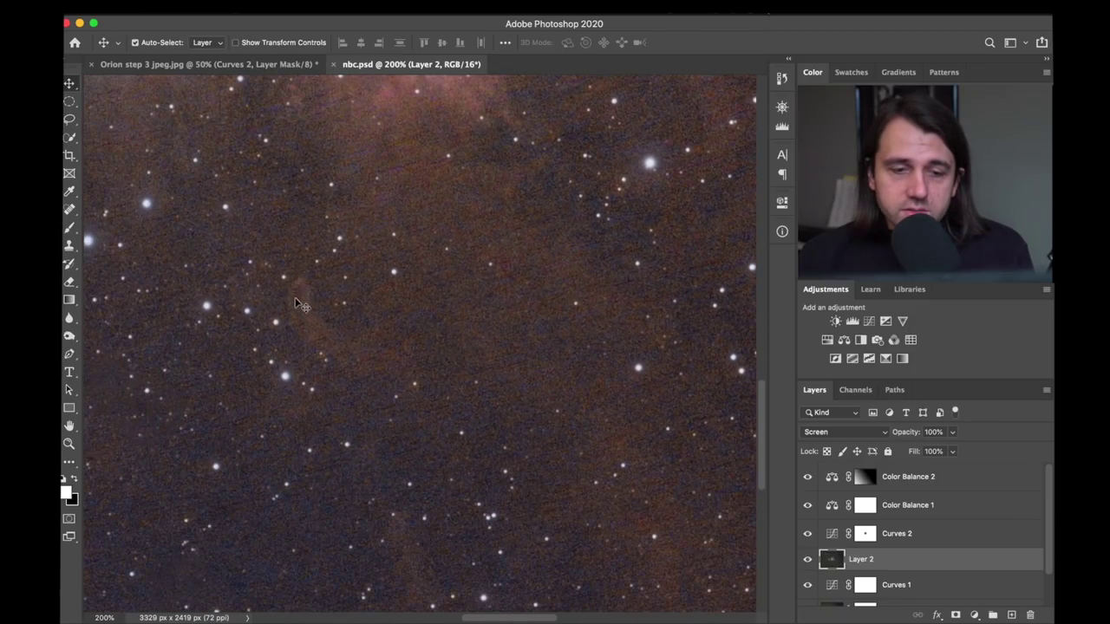
scroll(355, 347, "up", 5)
scroll(355, 347, "left", 3)
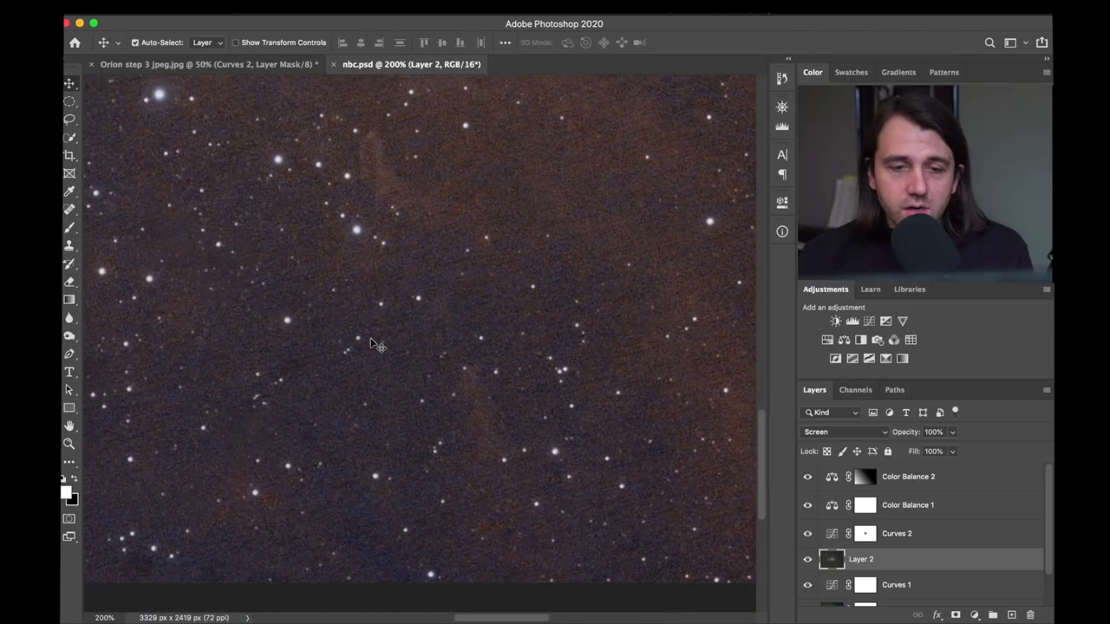
scroll(371, 344, "up", 6)
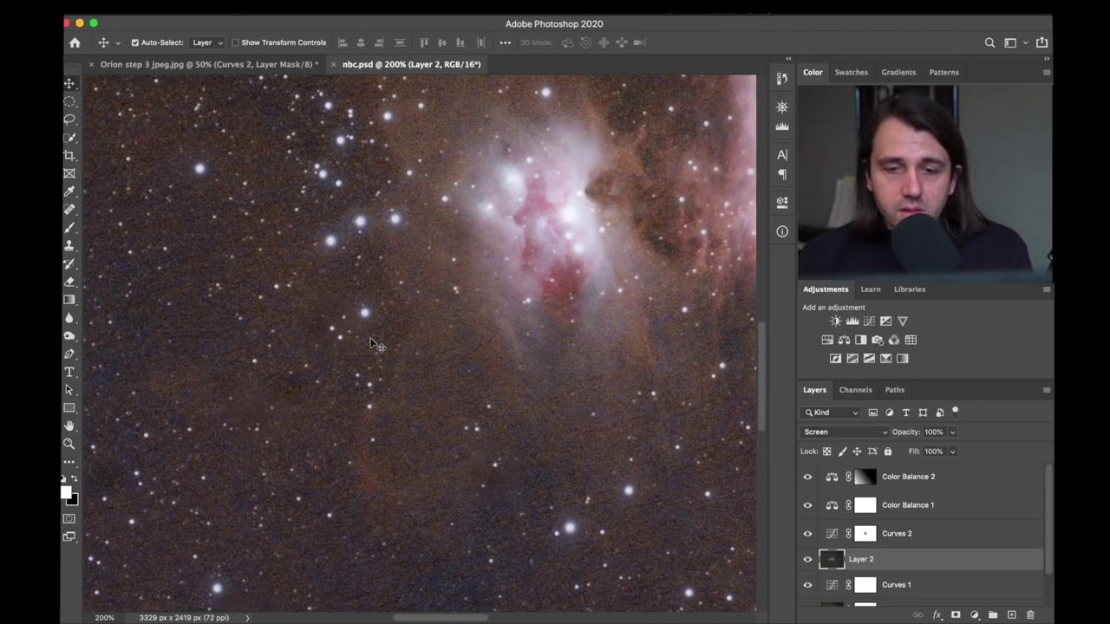
scroll(371, 344, "right", 2)
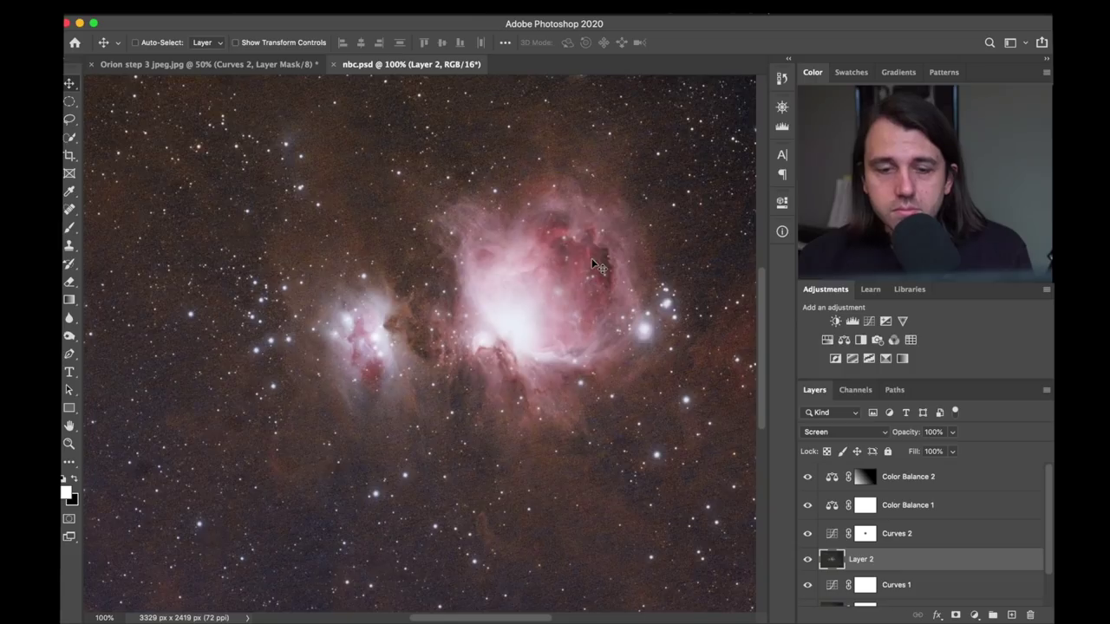
key("super+minus")
key("super+minus")
key("super+minus")
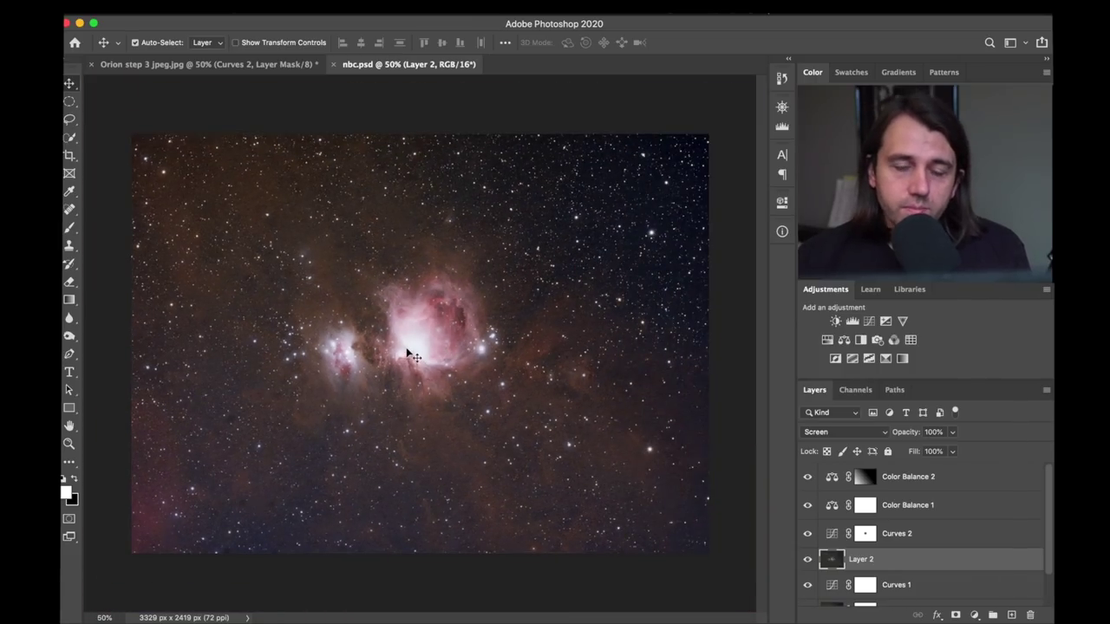
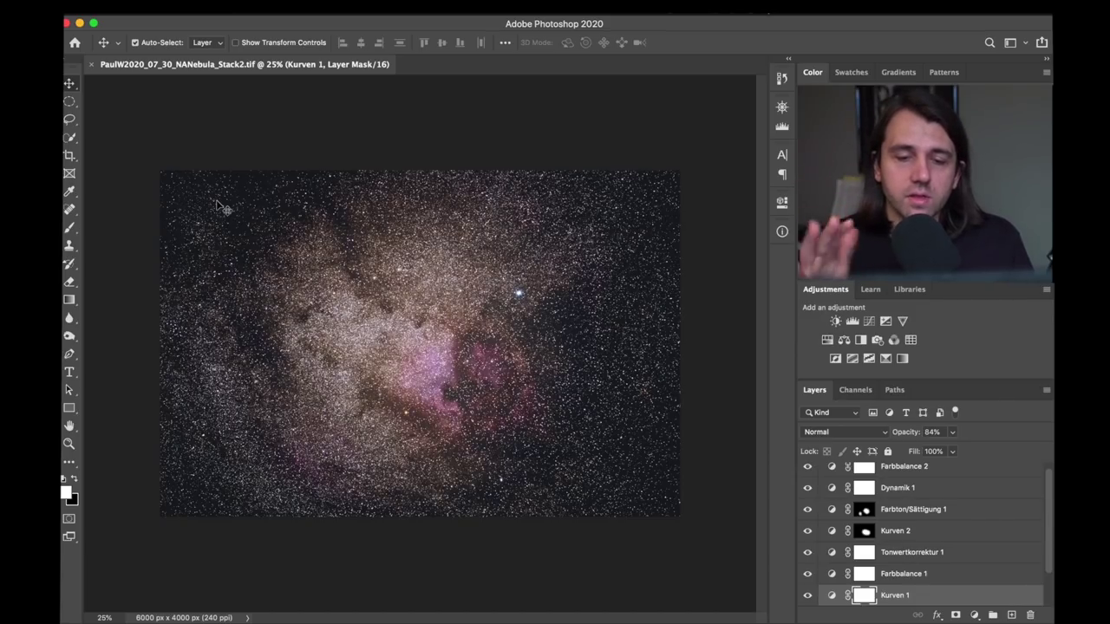
Compare the Hintergrund Kopie layer alone with the fully processed North America Nebula image by toggling the other layers' visibility.
scroll(919, 538, "down", 2)
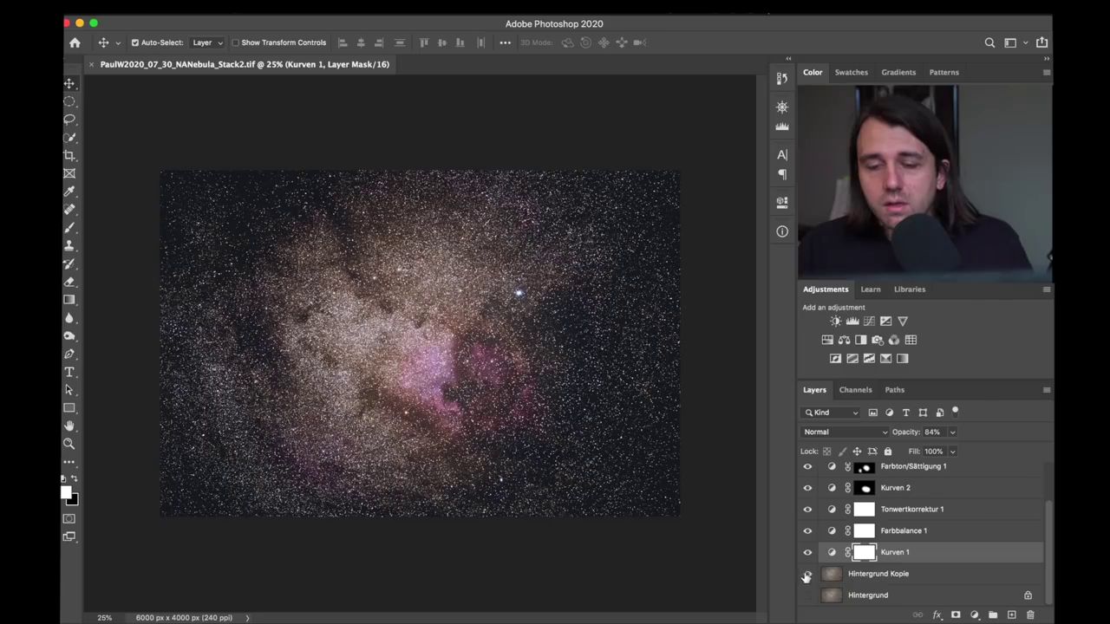
left_click(807, 576, "alt")
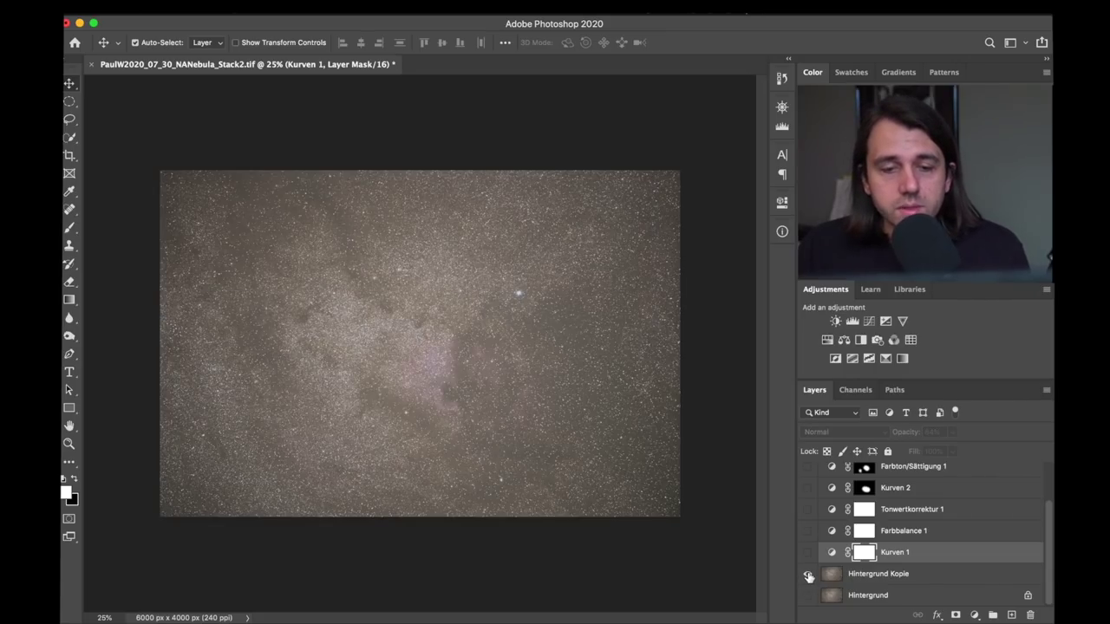
left_click(808, 577, "alt")
scroll(919, 555, "up", 2)
scroll(940, 561, "down", 2)
left_click(807, 576, "alt")
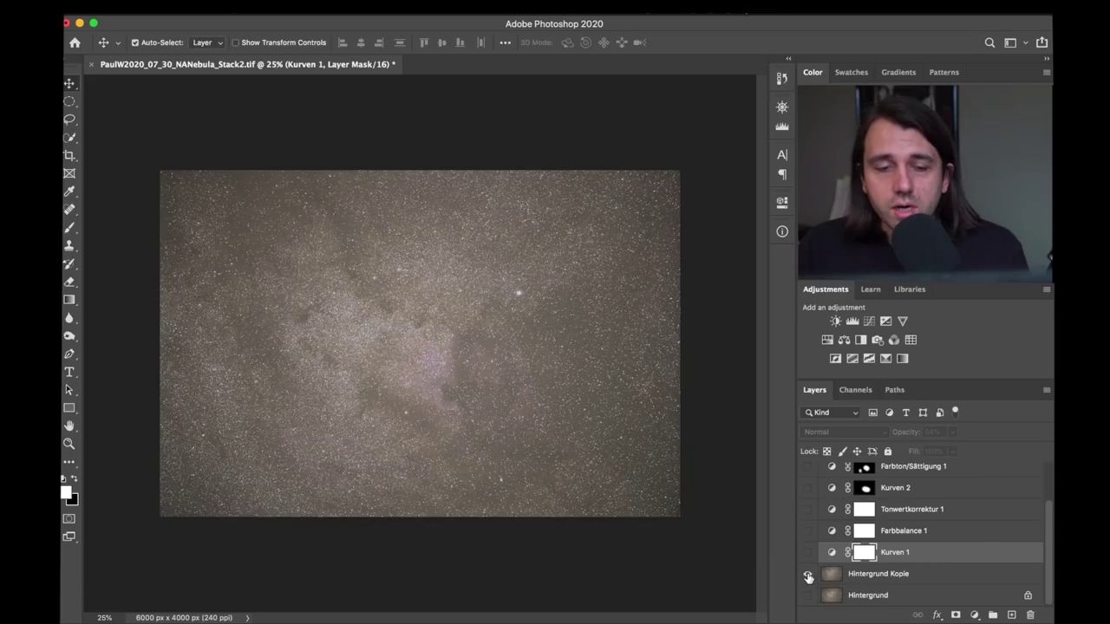
left_click(808, 576, "alt")
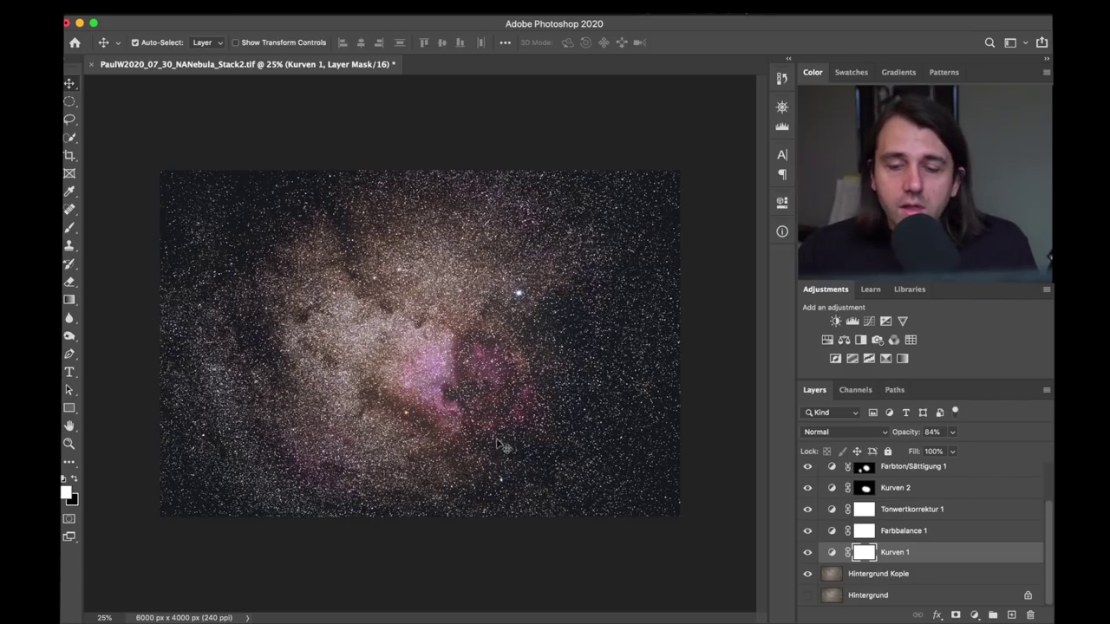
left_click_drag(1047, 517, 1042, 473)
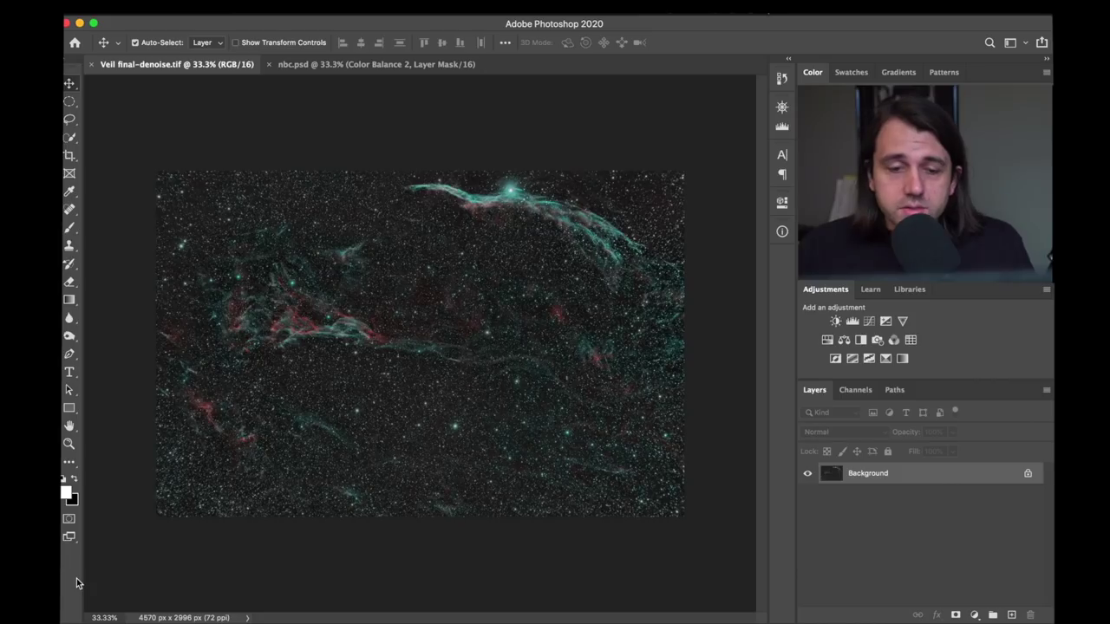
Add a Color Balance adjustment to Veil final-denoise.tif and set the midtones' Cyan-Red value to +28.
key("super+minus")
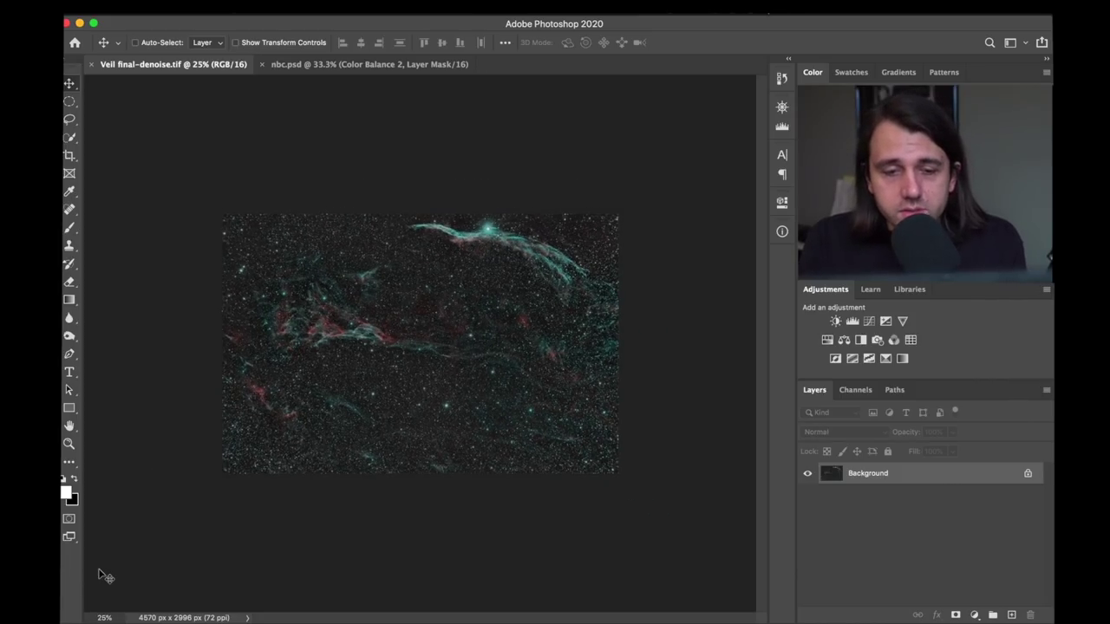
key("super+plus")
key("super+plus")
key("super+minus")
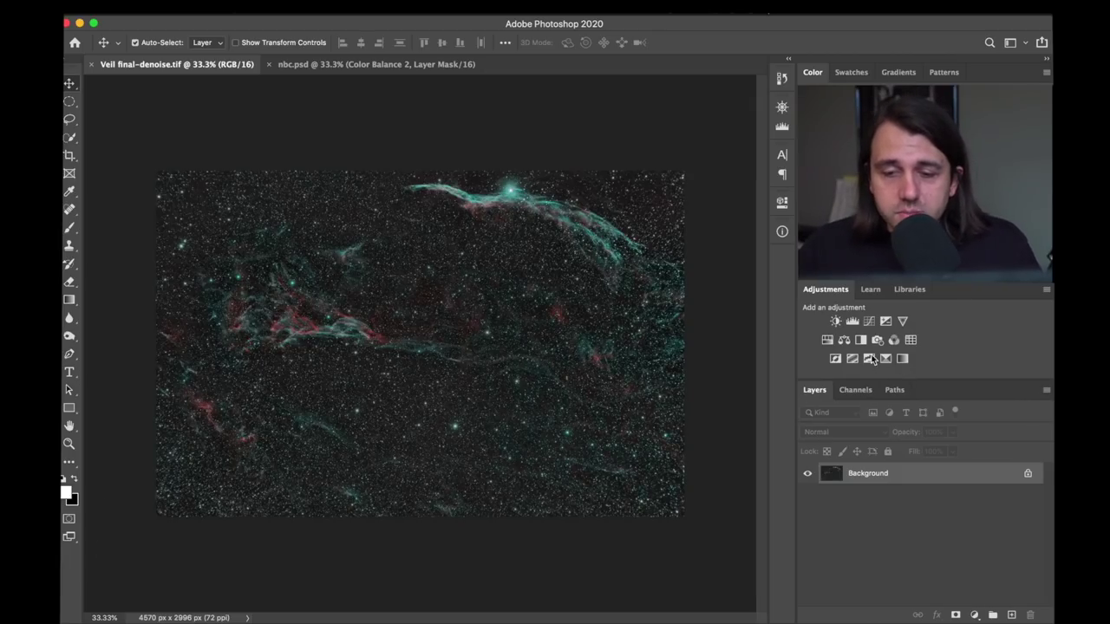
left_click(844, 340)
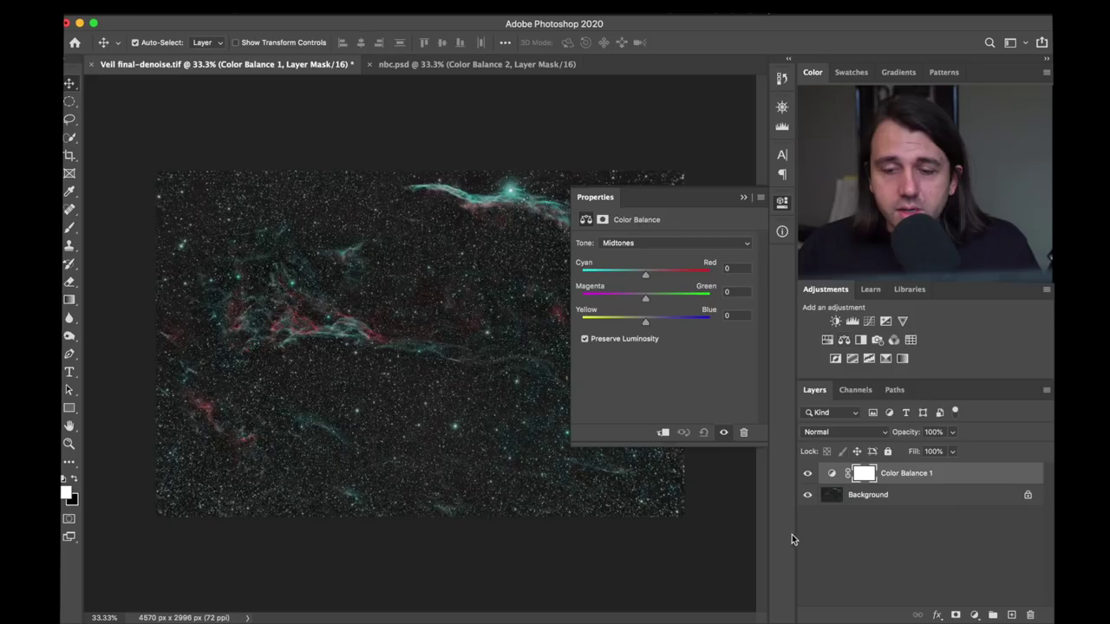
left_click_drag(646, 276, 660, 278)
left_click(782, 202)
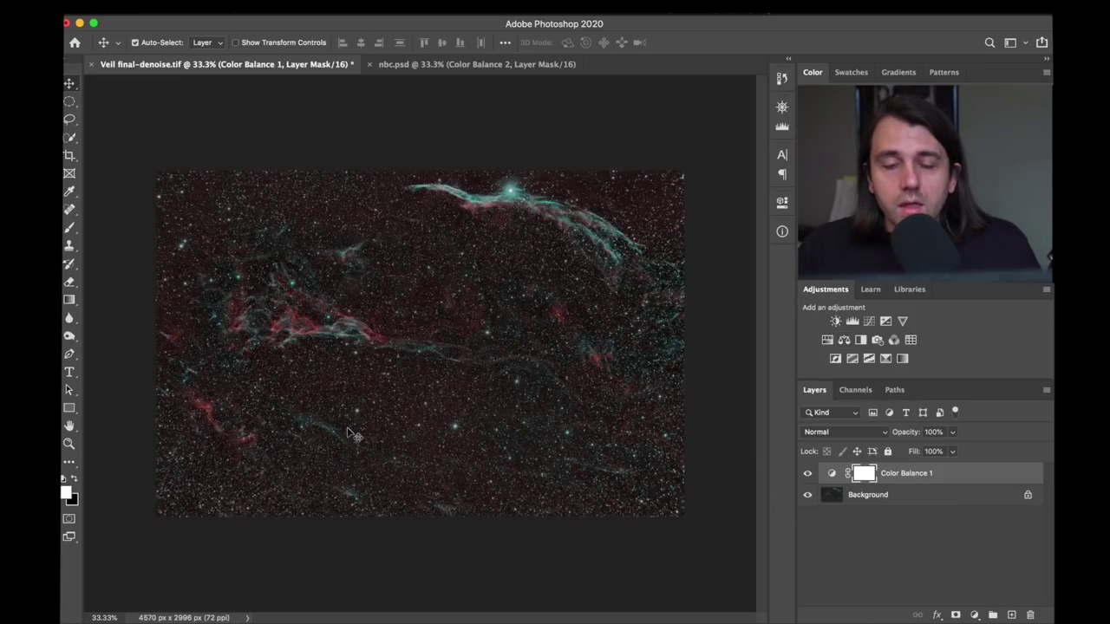
double_click(834, 474)
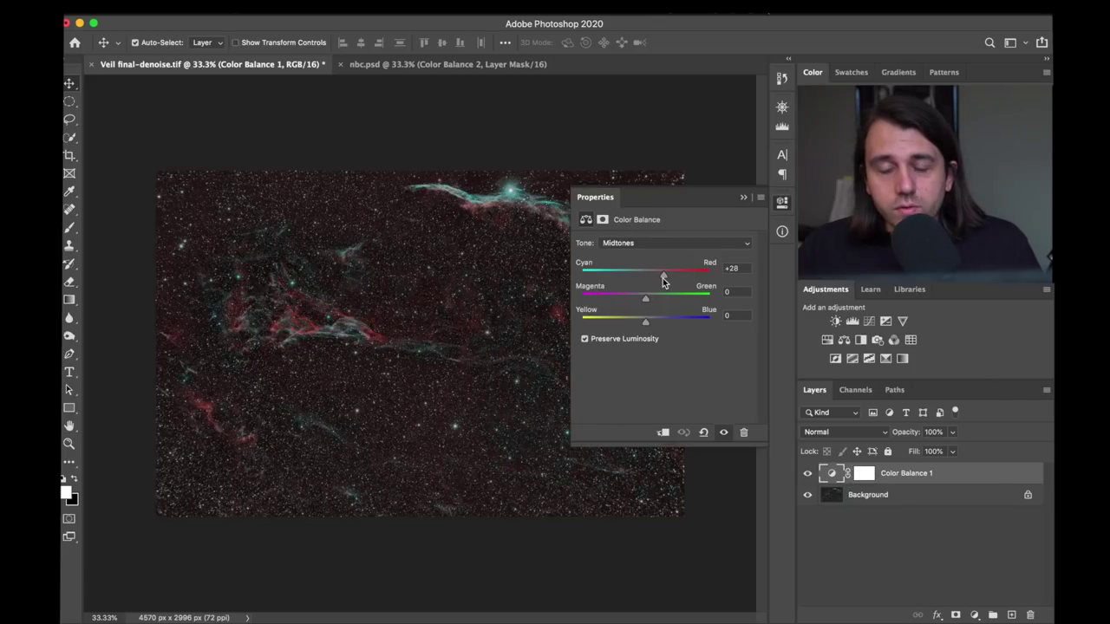
left_click(780, 206)
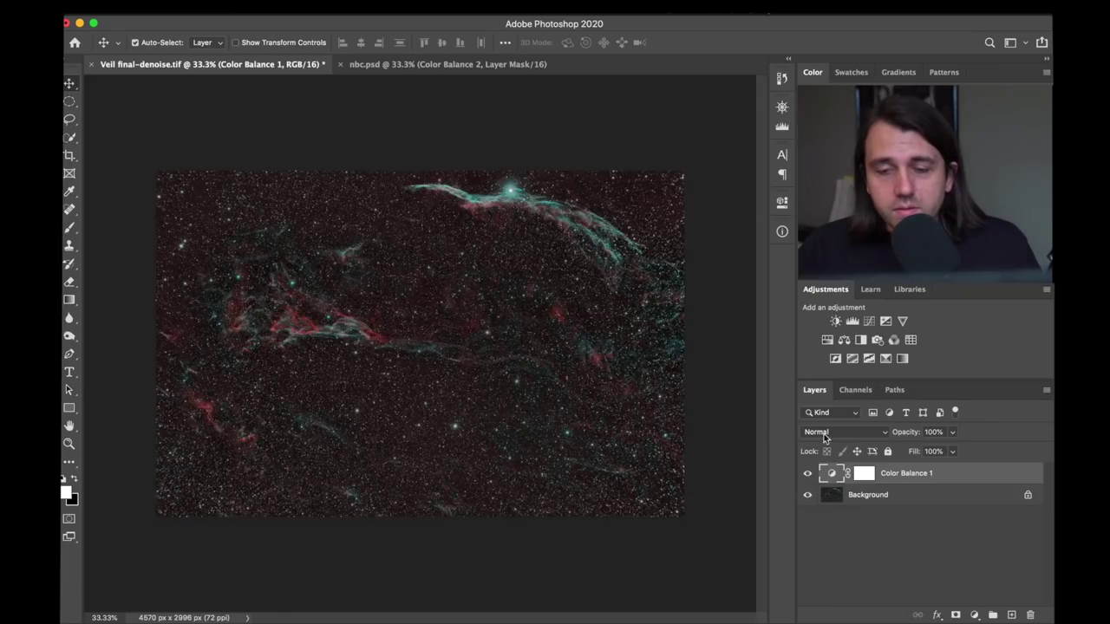
Add a Curves adjustment to the Veil image and move the Red channel's black point slightly inward.
left_click(868, 322)
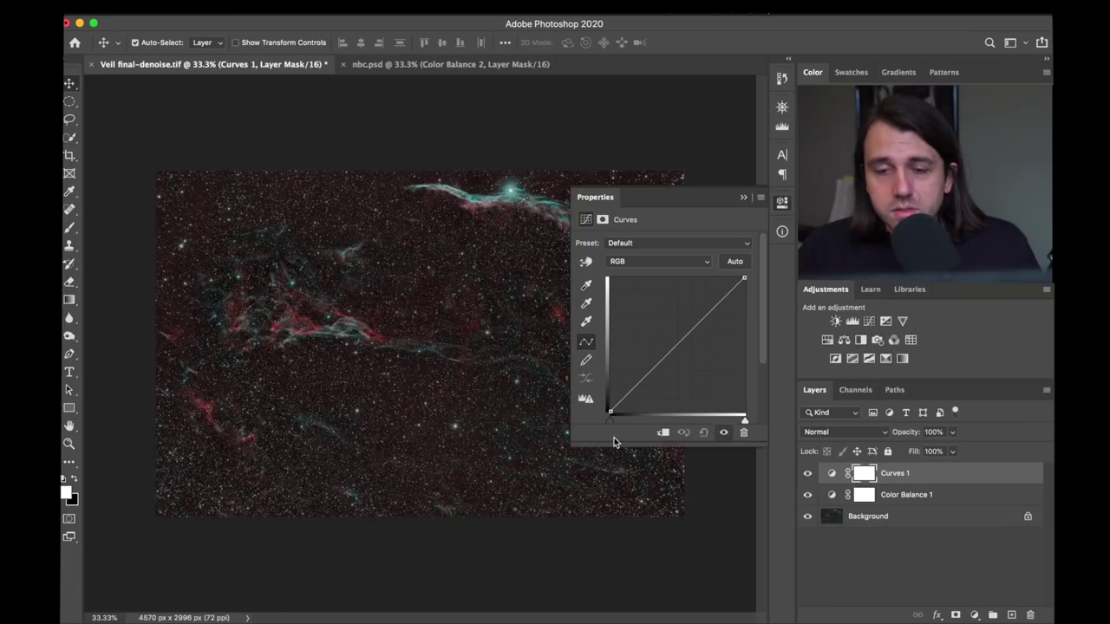
left_click(643, 258)
left_click(638, 276)
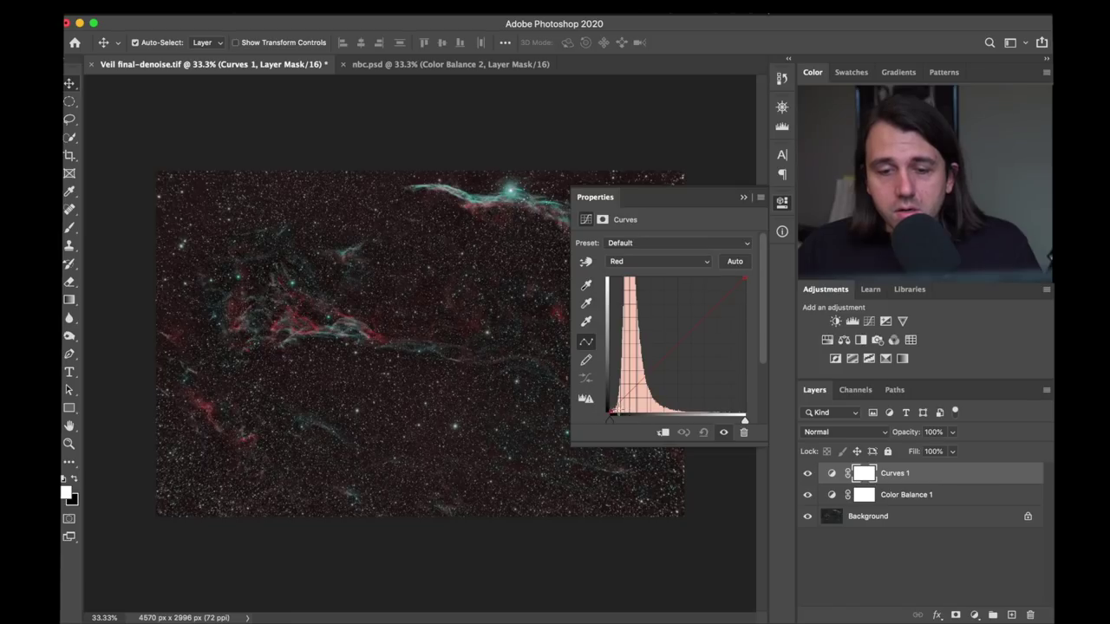
left_click_drag(611, 416, 613, 411)
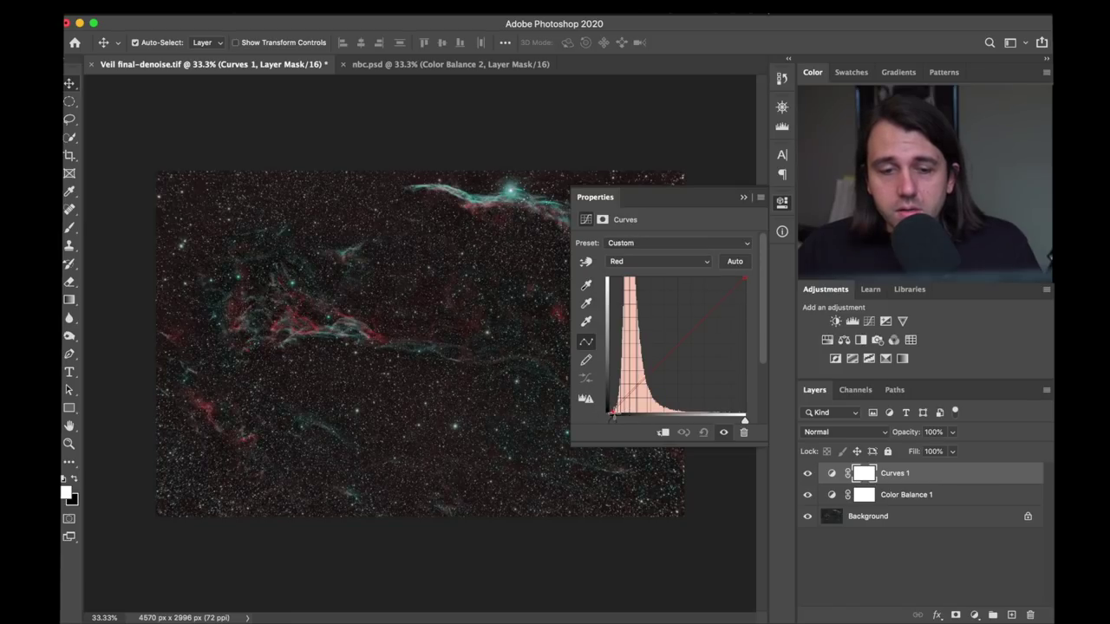
left_click(782, 206)
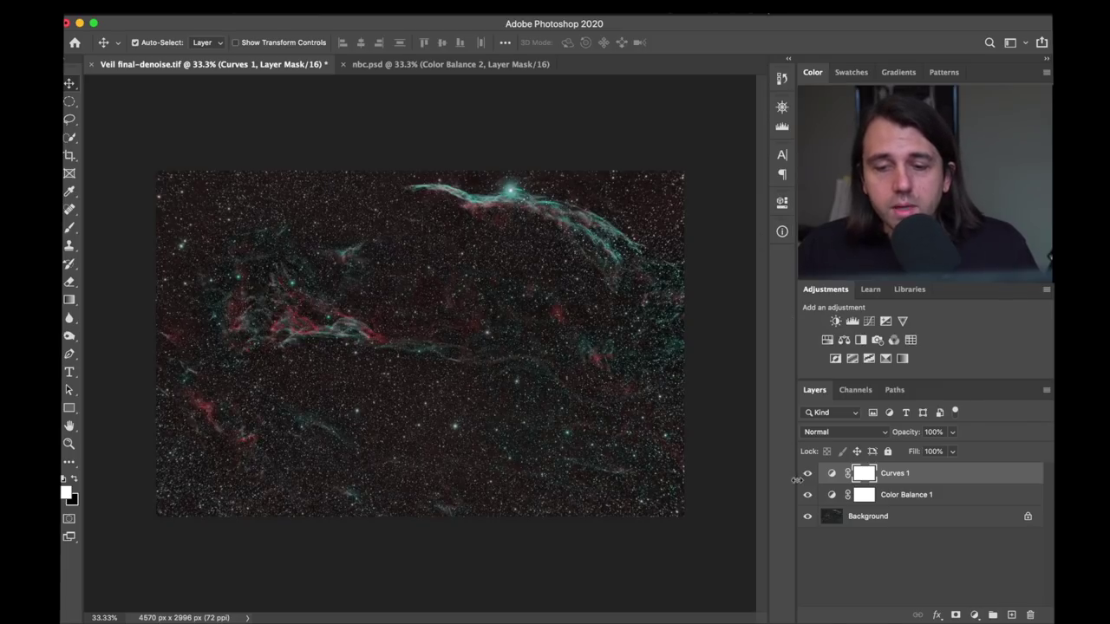
Compare the original Veil background with the color-adjusted version by repeatedly hiding and restoring the adjustment layers.
left_click(807, 517, "alt")
left_click(807, 516, "alt")
left_click(807, 517, "alt")
left_click(807, 517, "alt")
left_click(807, 517, "alt")
left_click(807, 517, "alt")
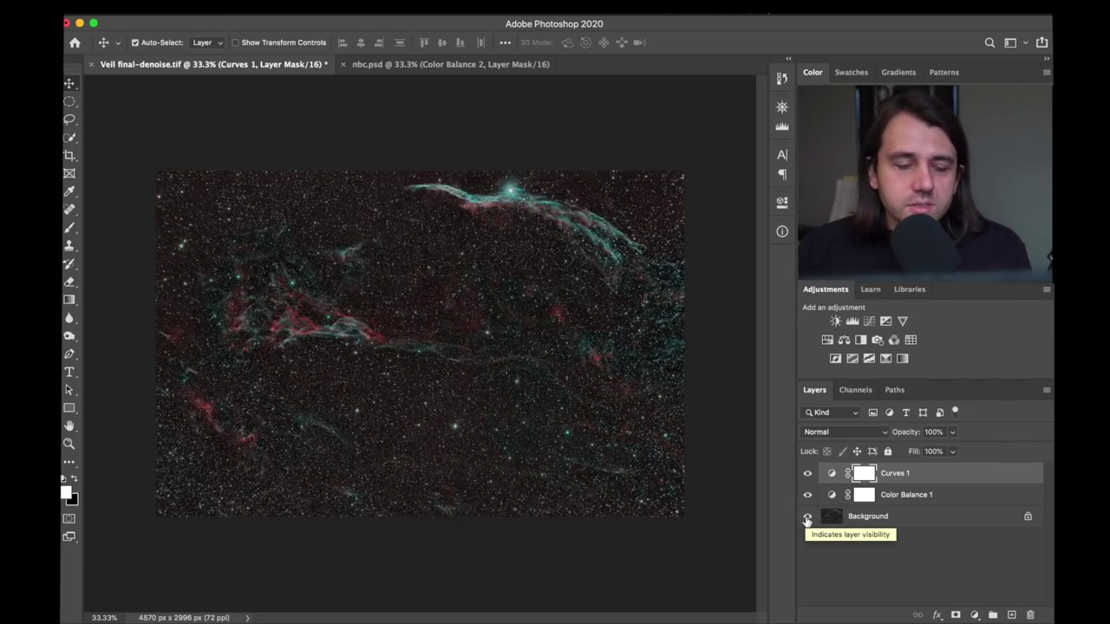
left_click(806, 516, "alt")
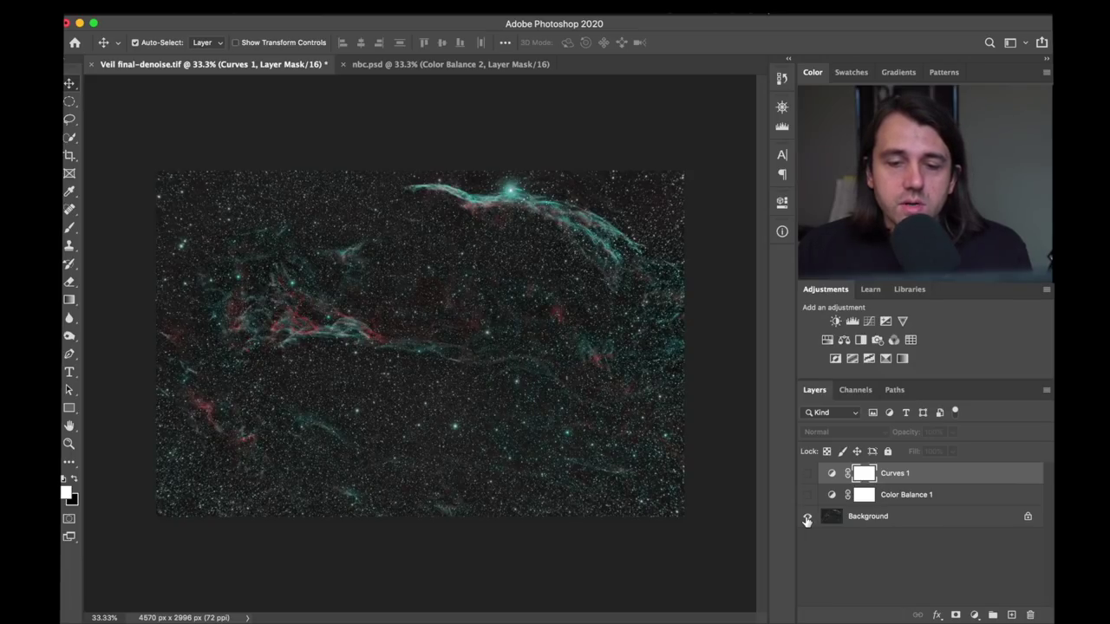
left_click(806, 517, "alt")
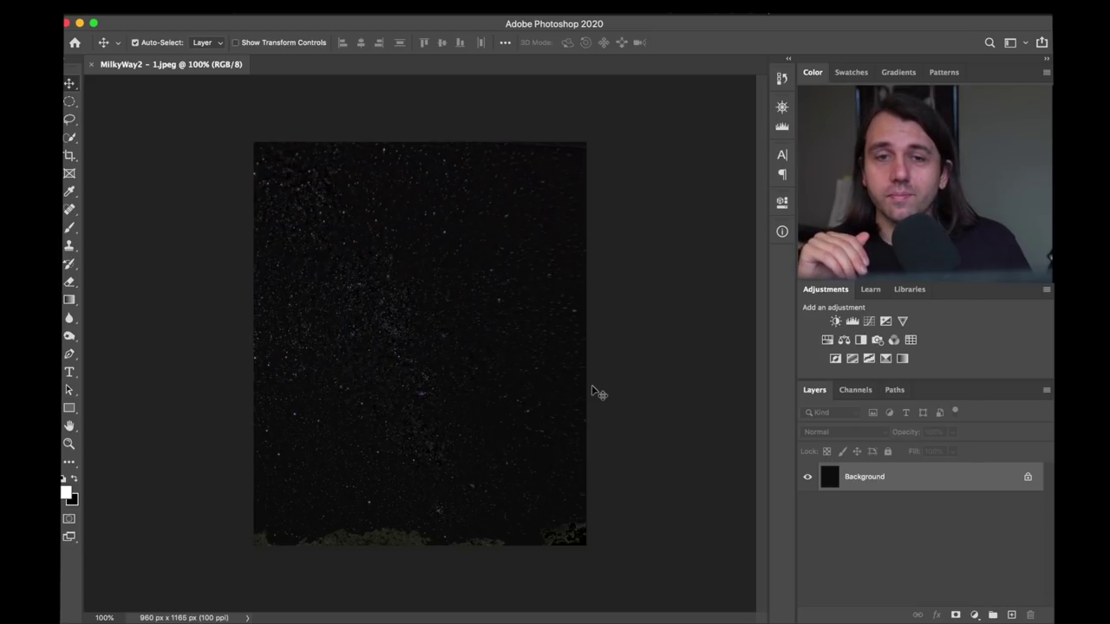
Examine the star shapes and small purple nebulae in MilkyWay2 - 1.jpeg at 200% and 400%.
left_click(496, 338, "super")
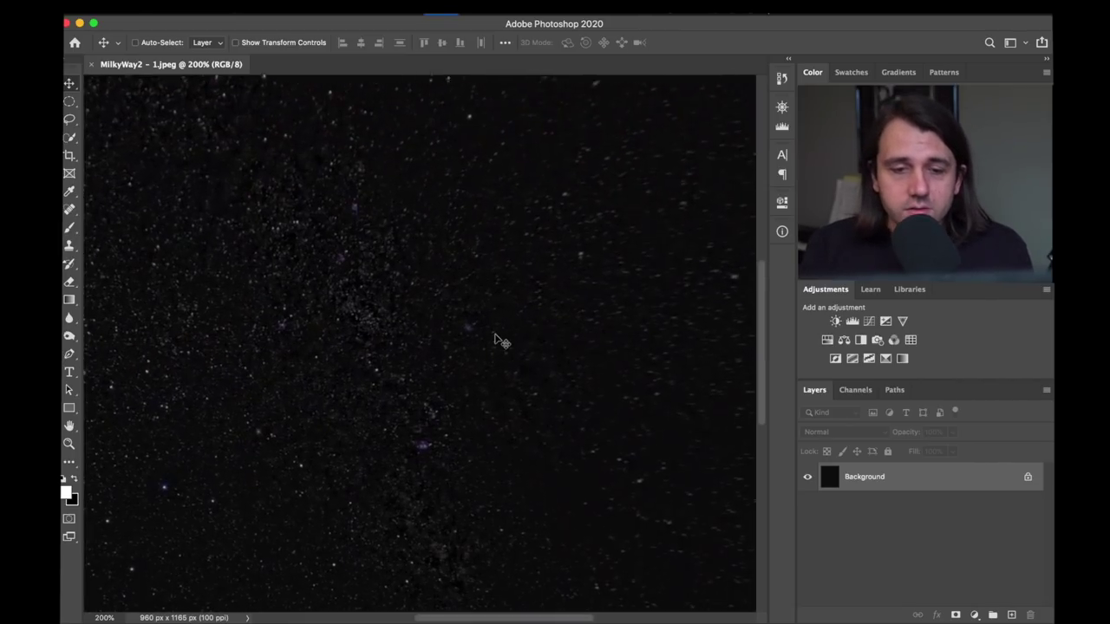
left_click(495, 338, "alt+super")
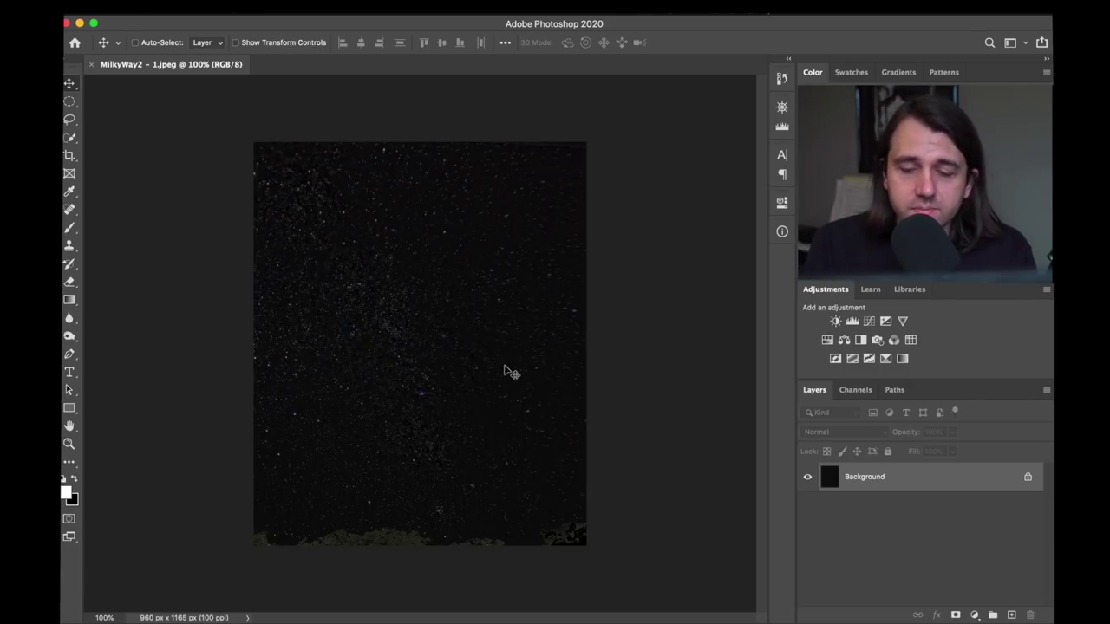
key("super+plus")
key("super+plus")
key("super+plus")
scroll(508, 372, "down", 10)
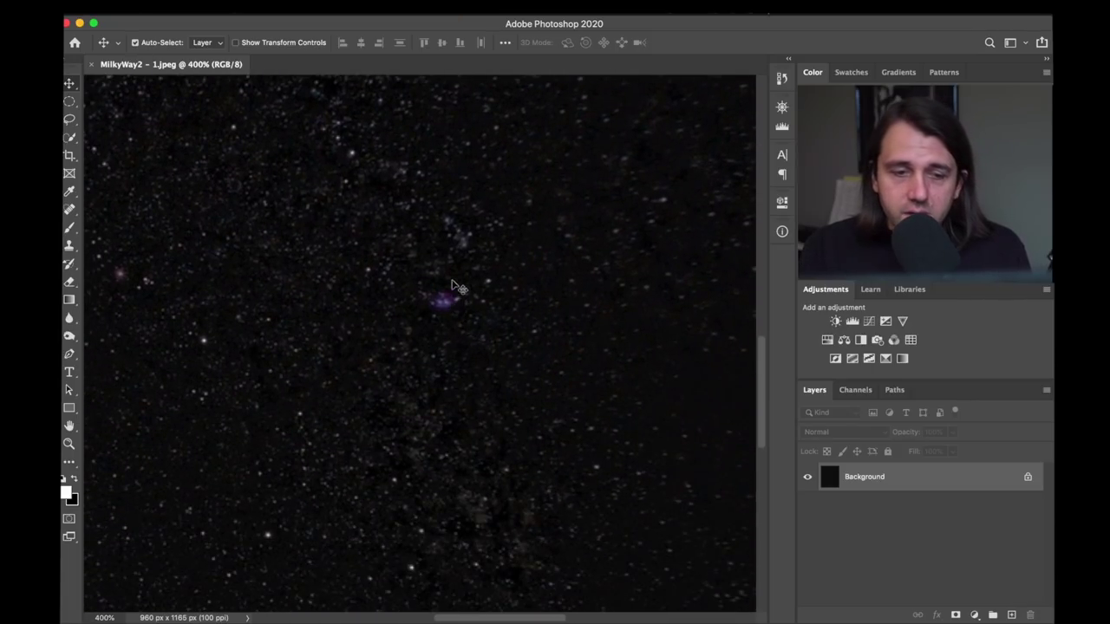
scroll(528, 184, "up", 5)
scroll(446, 223, "up", 5)
scroll(446, 224, "left", 5)
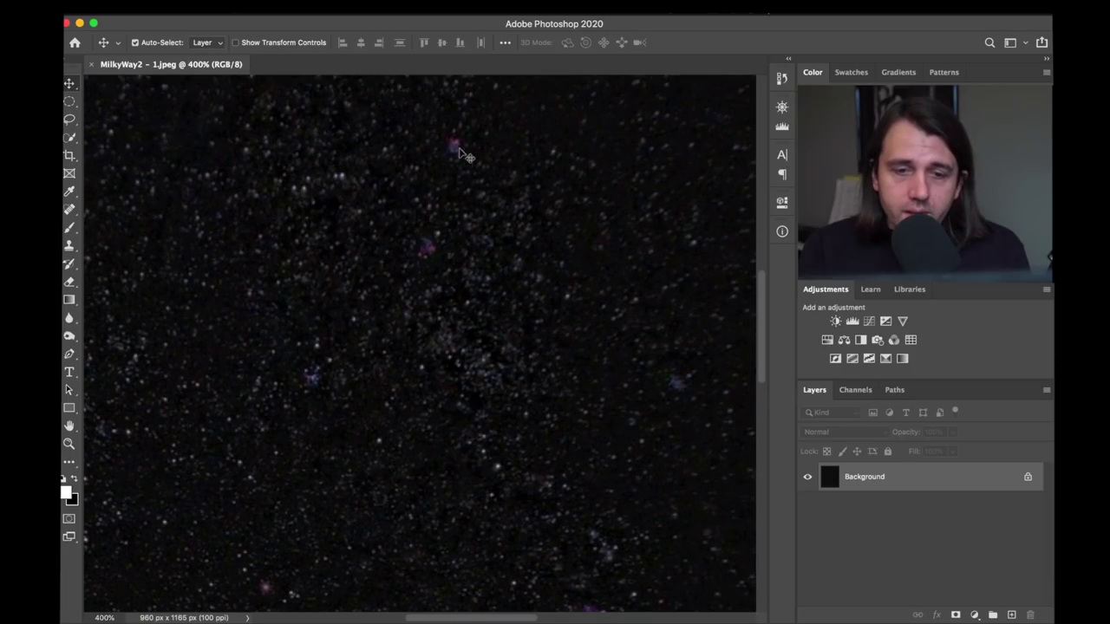
scroll(485, 231, "down", 3)
scroll(486, 231, "right", 2)
scroll(487, 230, "down", 5)
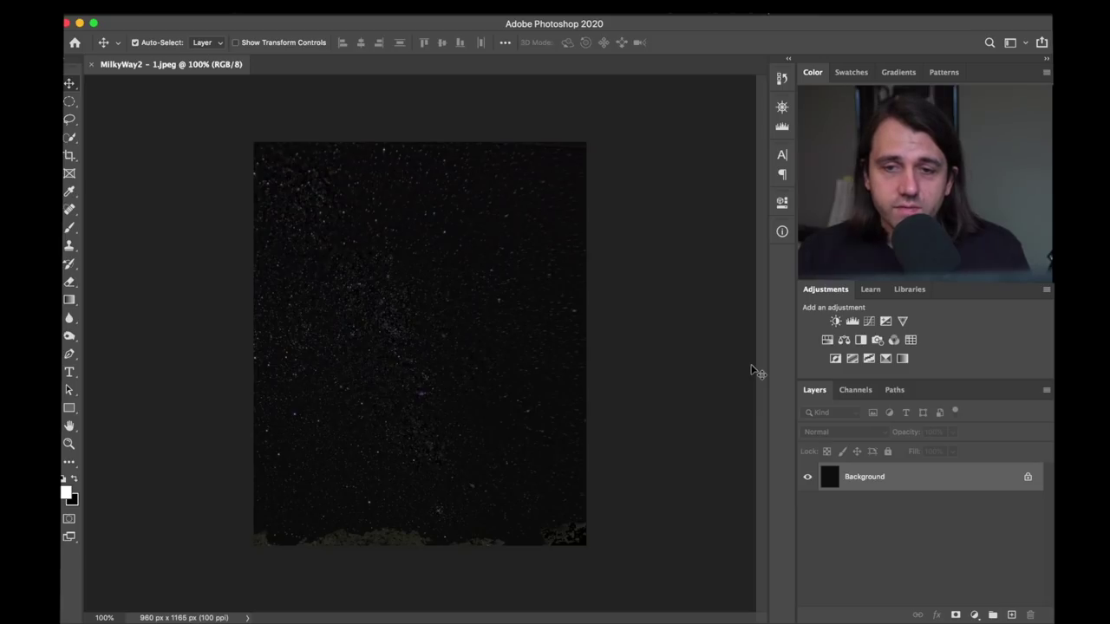
Add a Curves adjustment to the Milky Way image and strongly raise the RGB curve's lower midtones to brighten it.
left_click(871, 322)
left_click_drag(681, 340, 648, 318)
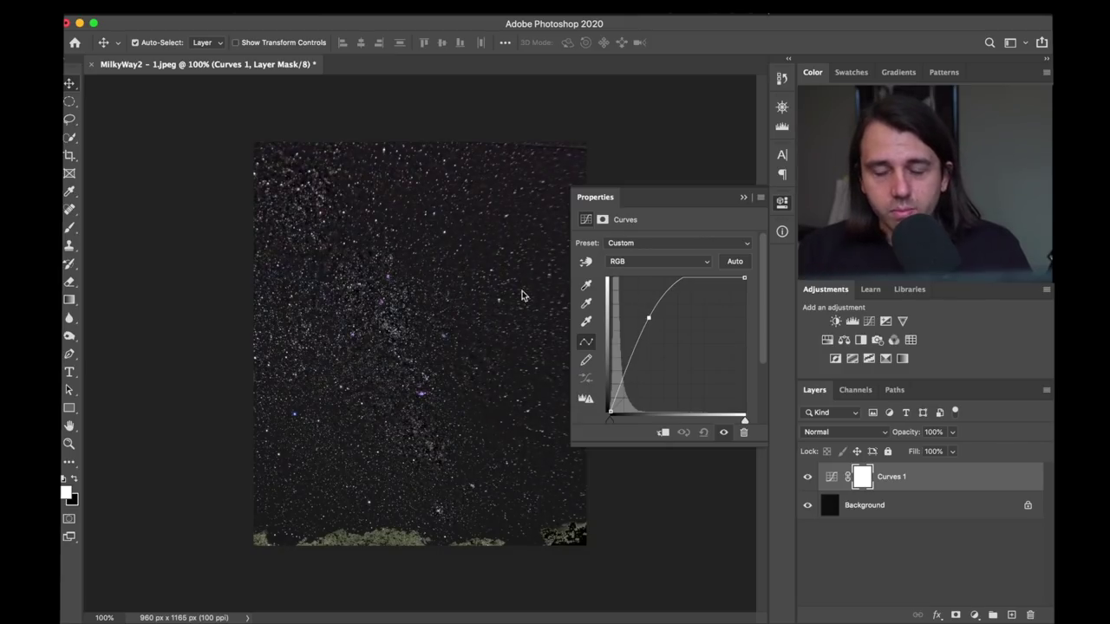
left_click(782, 203)
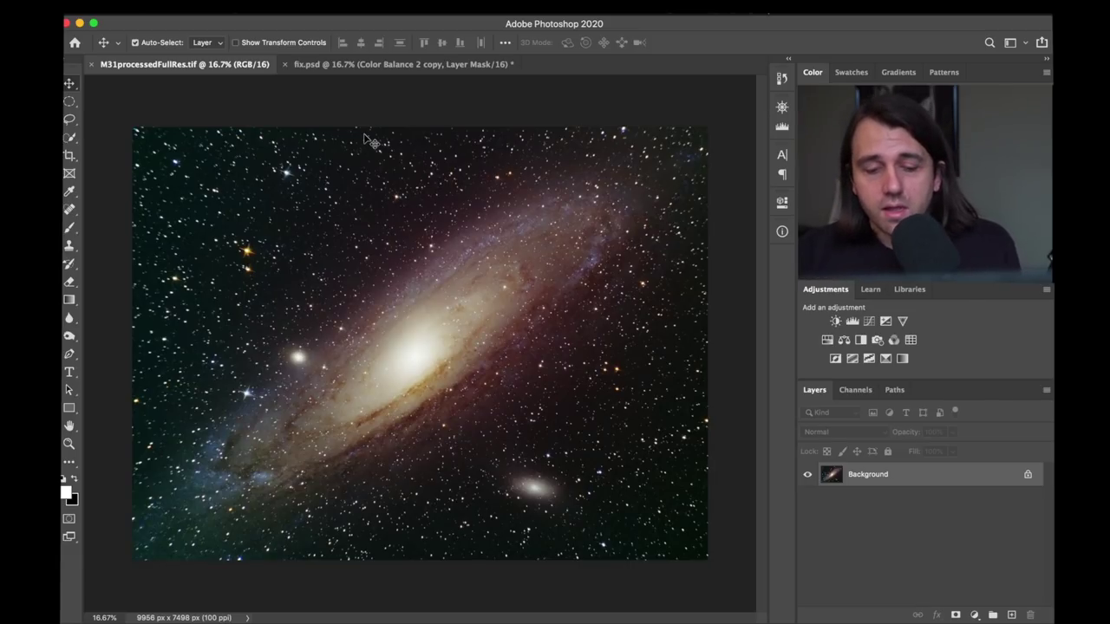
Examine the galaxy core and the star shapes along the right edge of M31processedFullRes.tif at 100%.
key("super+equal")
key("super+equal")
key("super+equal")
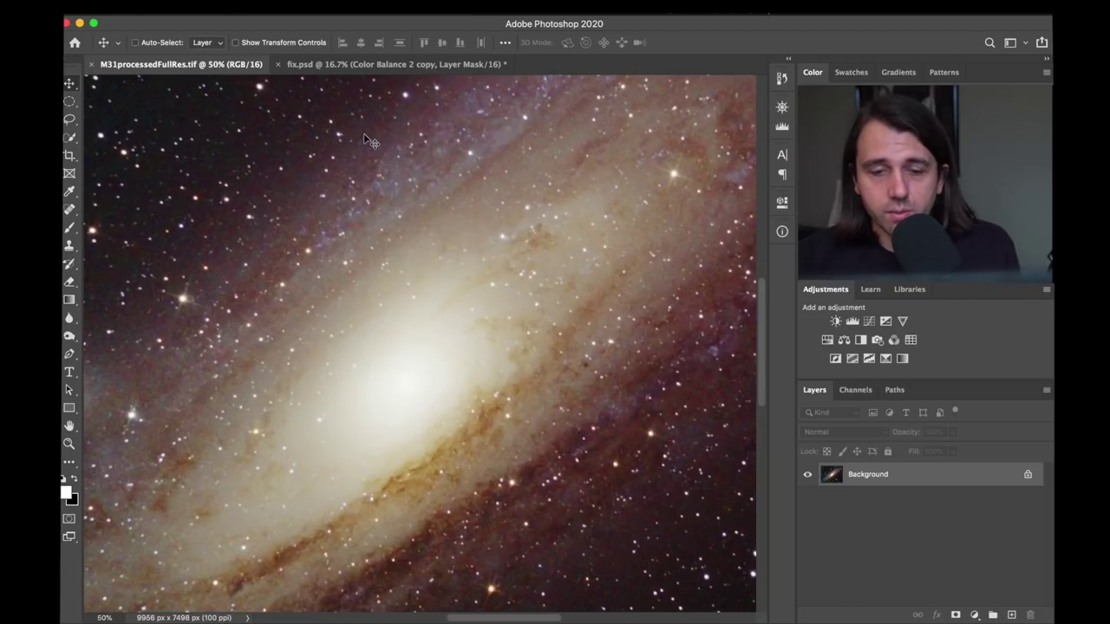
key("super+equal")
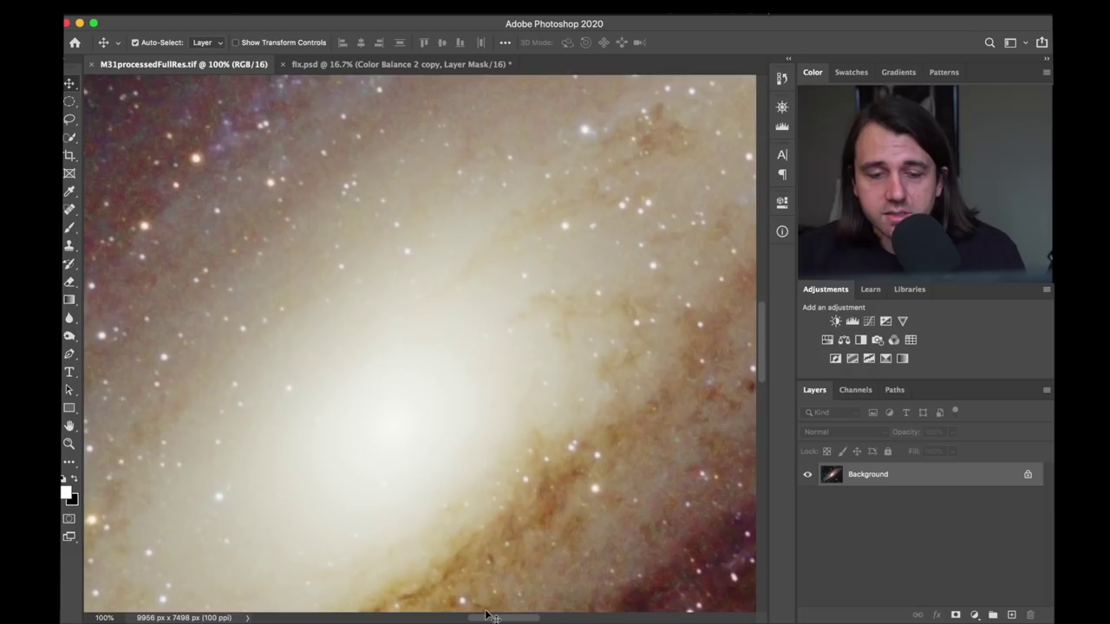
left_click_drag(492, 615, 665, 612)
left_click_drag(763, 320, 759, 394)
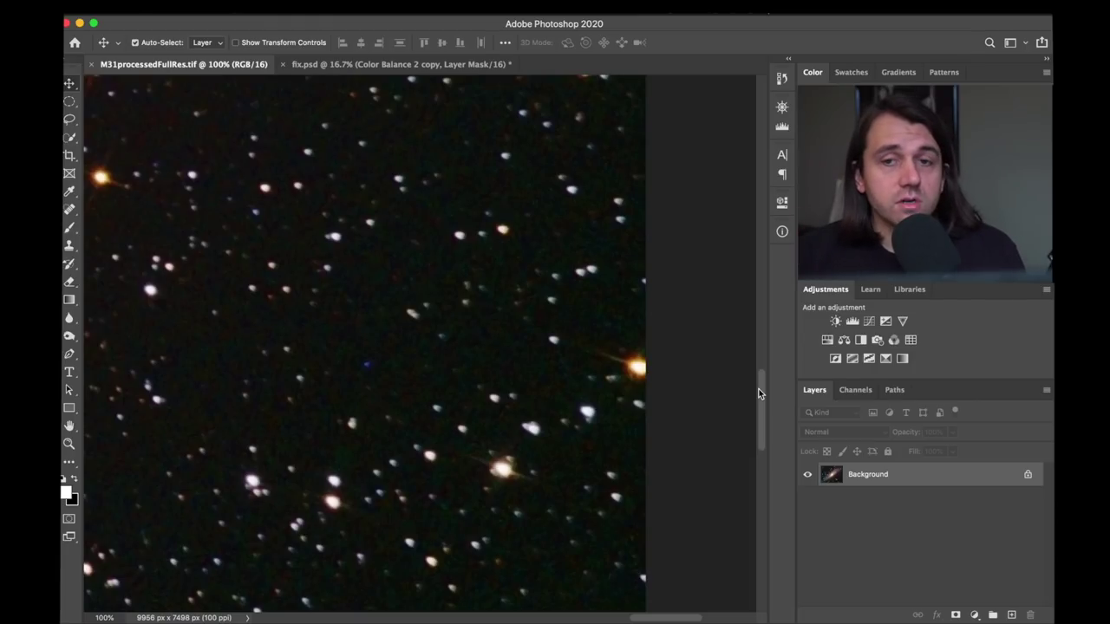
left_click_drag(759, 394, 758, 490)
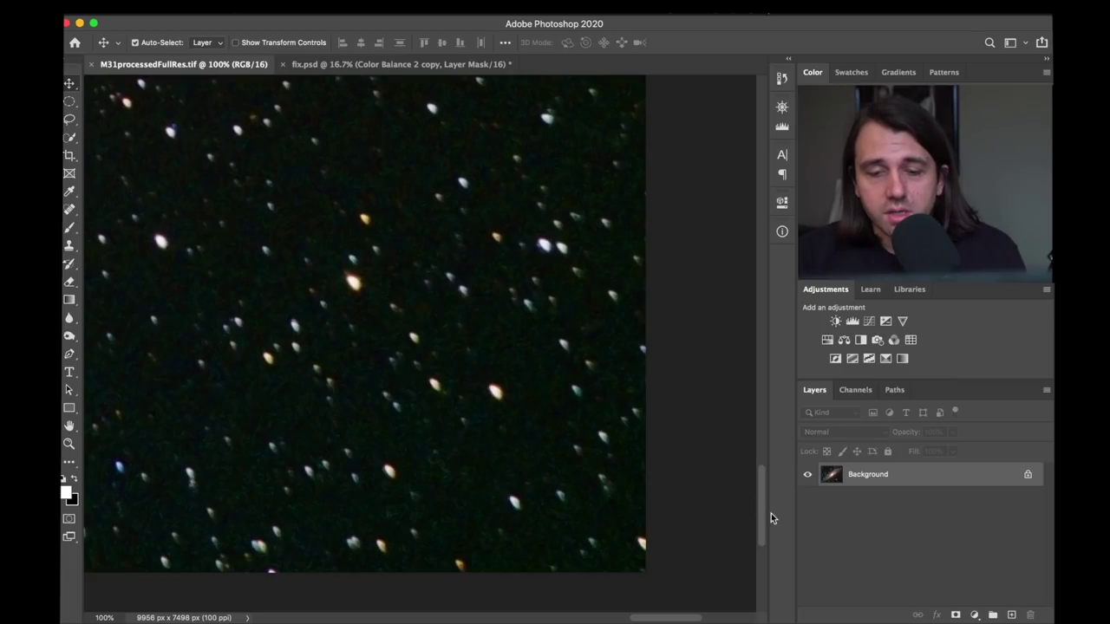
mouse_move(762, 496)
left_mouse_down()
mouse_move(785, 235)
mouse_move(757, 522)
mouse_move(757, 507)
left_mouse_up()
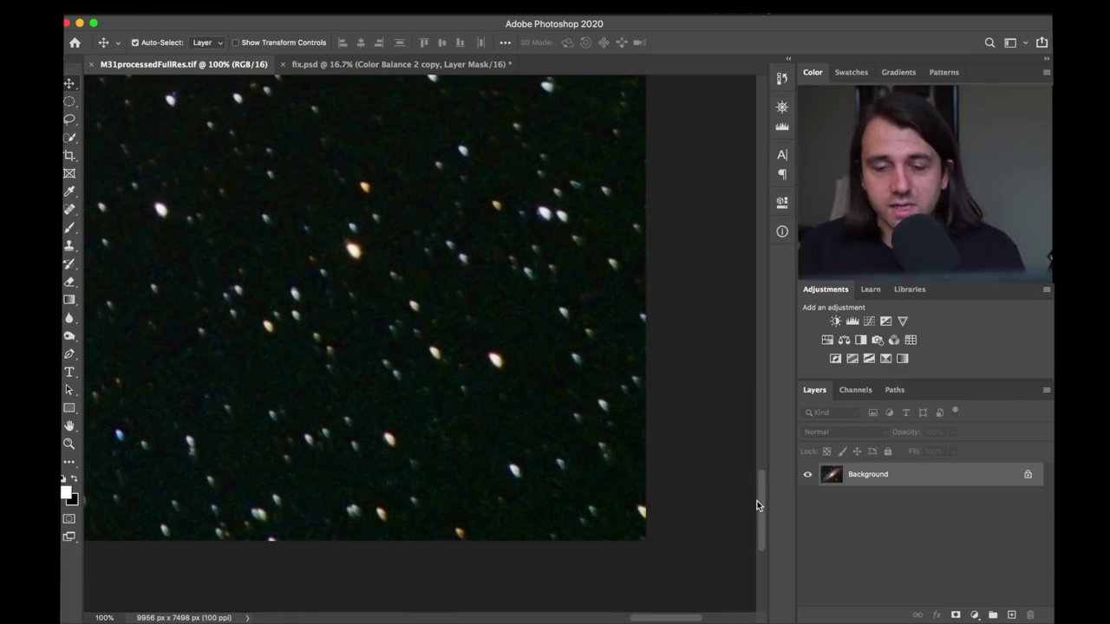
left_click_drag(761, 498, 740, 190)
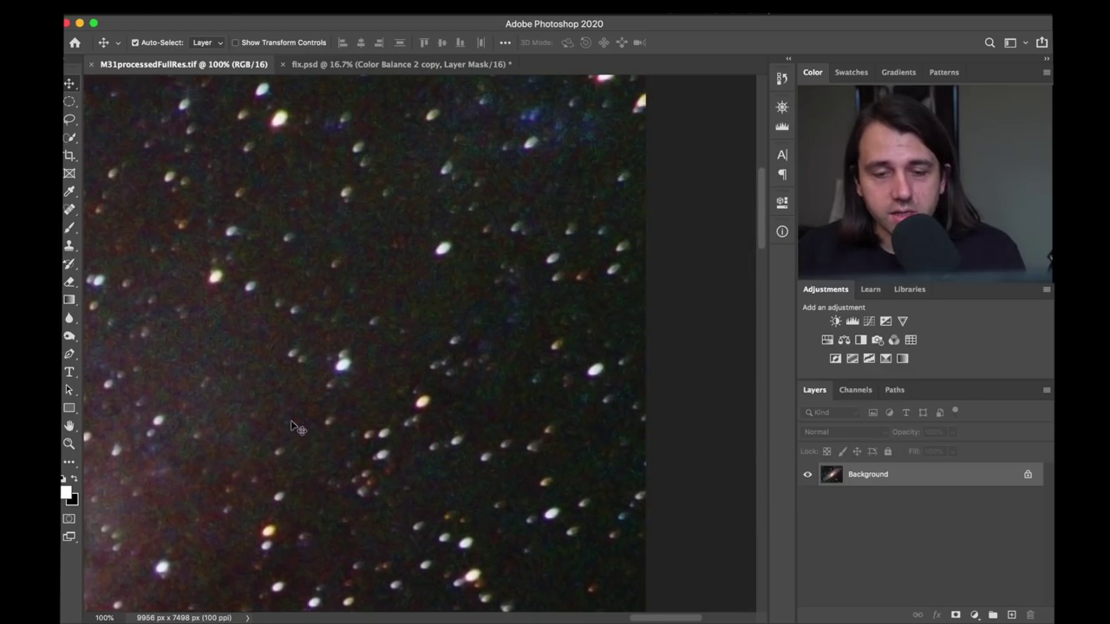
Examine the stars in the upper-left sky and the galaxy's lower-left arm at 100%, and return to the 16.7% view.
left_click_drag(660, 617, 389, 618)
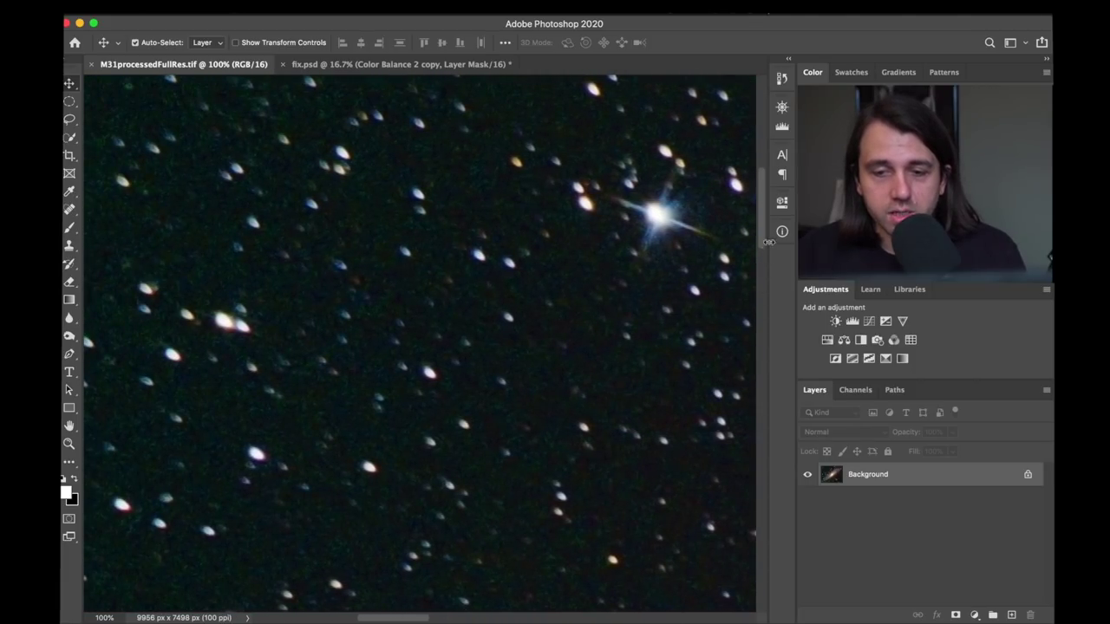
left_click_drag(765, 229, 761, 454)
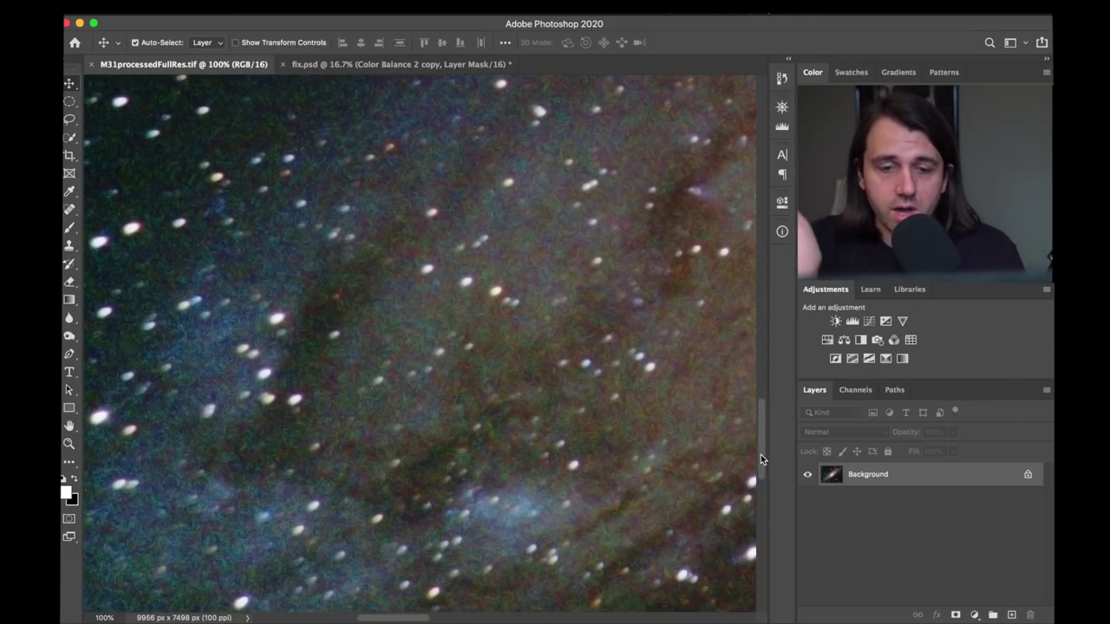
key("super+minus")
key("super+minus")
key("super+minus")
key("super+minus")
key("super+minus")
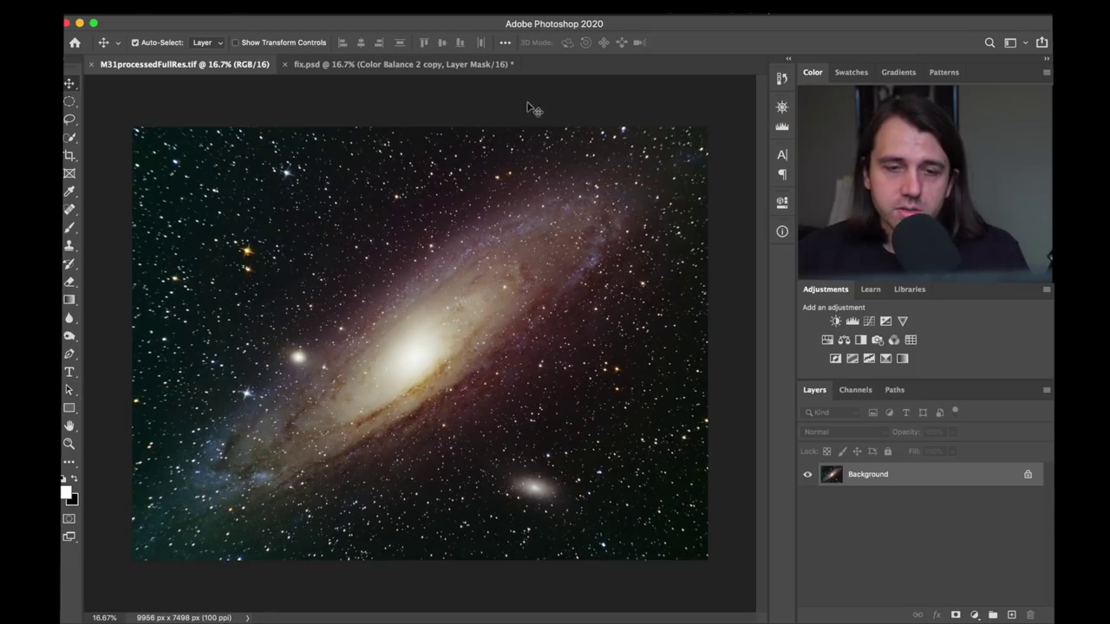
Switch to fix.psd and open the Color Balance 1 layer's midtone settings.
left_click(374, 66)
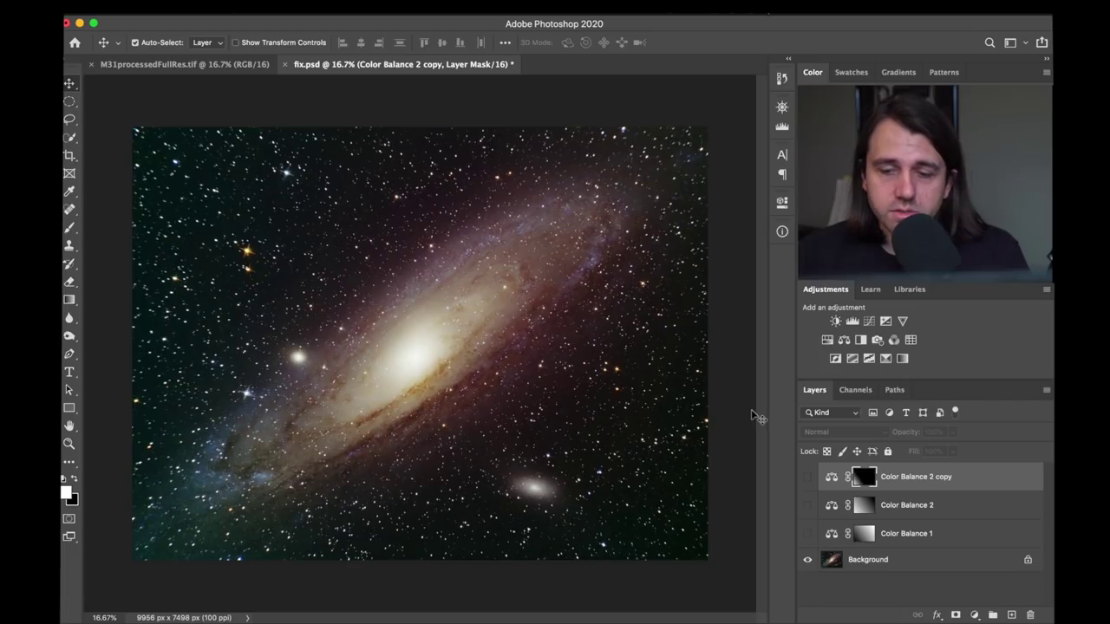
left_click(902, 533)
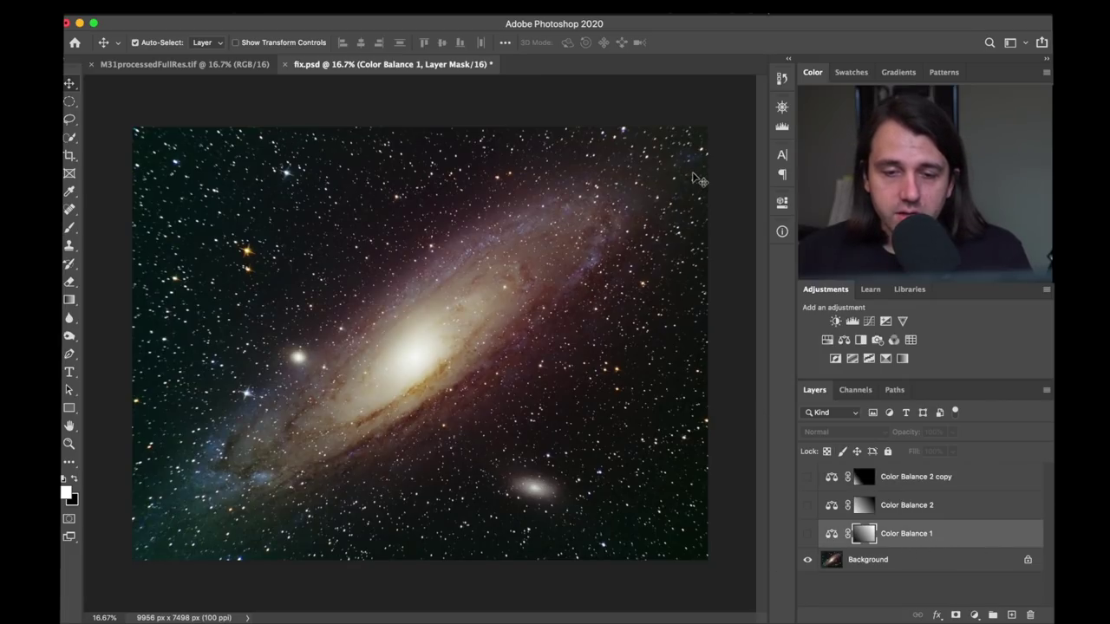
left_click(832, 535)
double_click(830, 535)
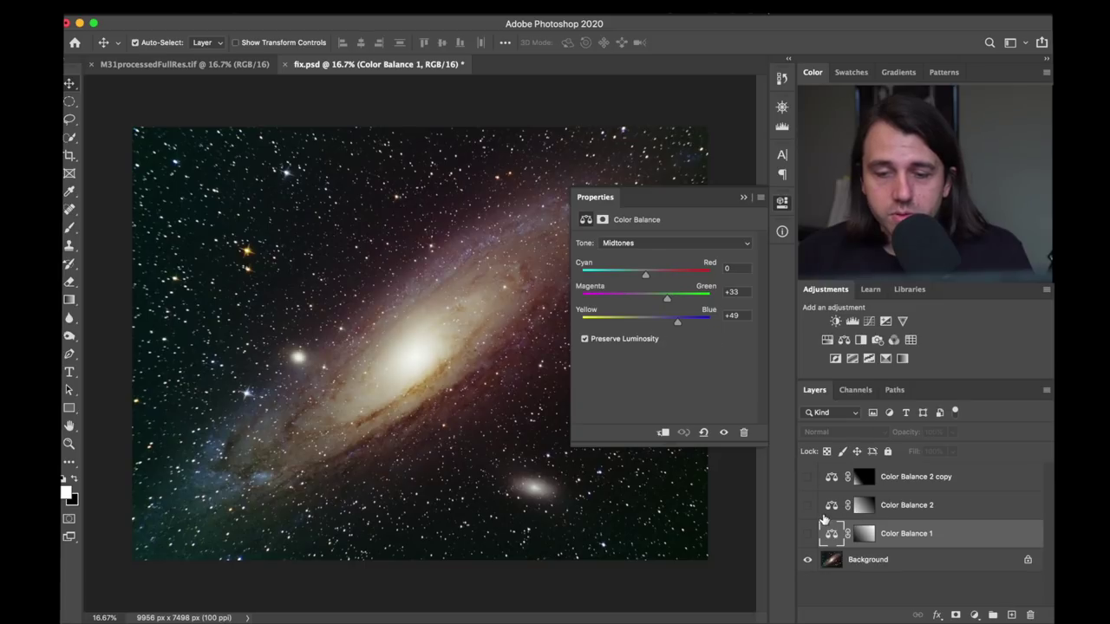
Turn on the Color Balance 1 layer and compare the galaxy image with and without it.
left_click(806, 534)
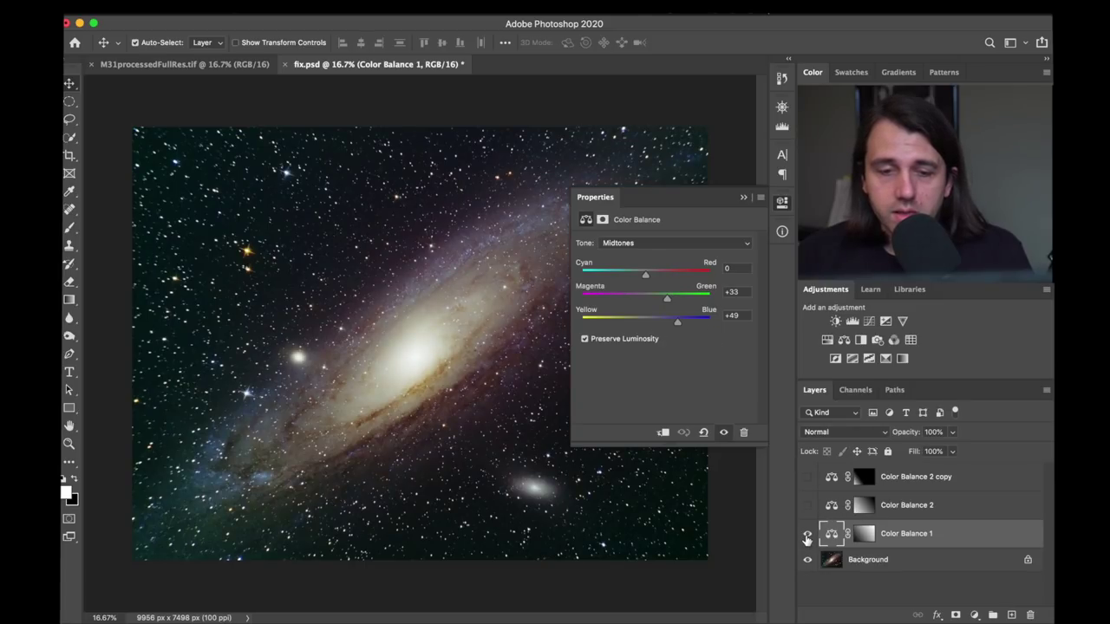
left_click(806, 535)
left_click(806, 535)
left_click(806, 535)
left_click(806, 535)
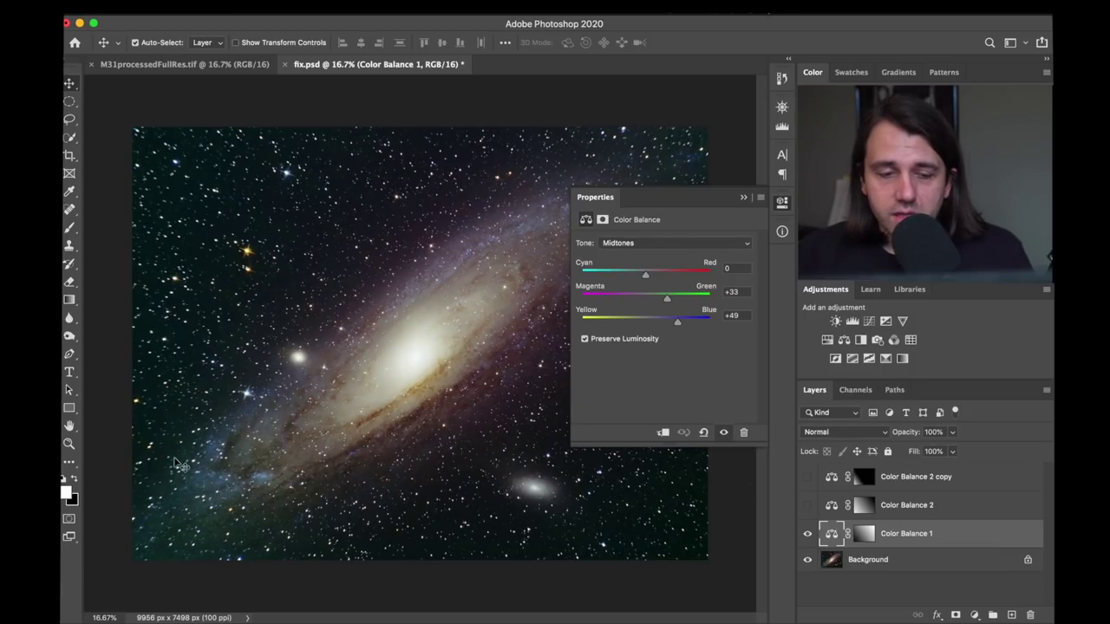
Turn on the Color Balance 2 layer, compare the image with and without it, and close the adjustment settings.
left_click(807, 507)
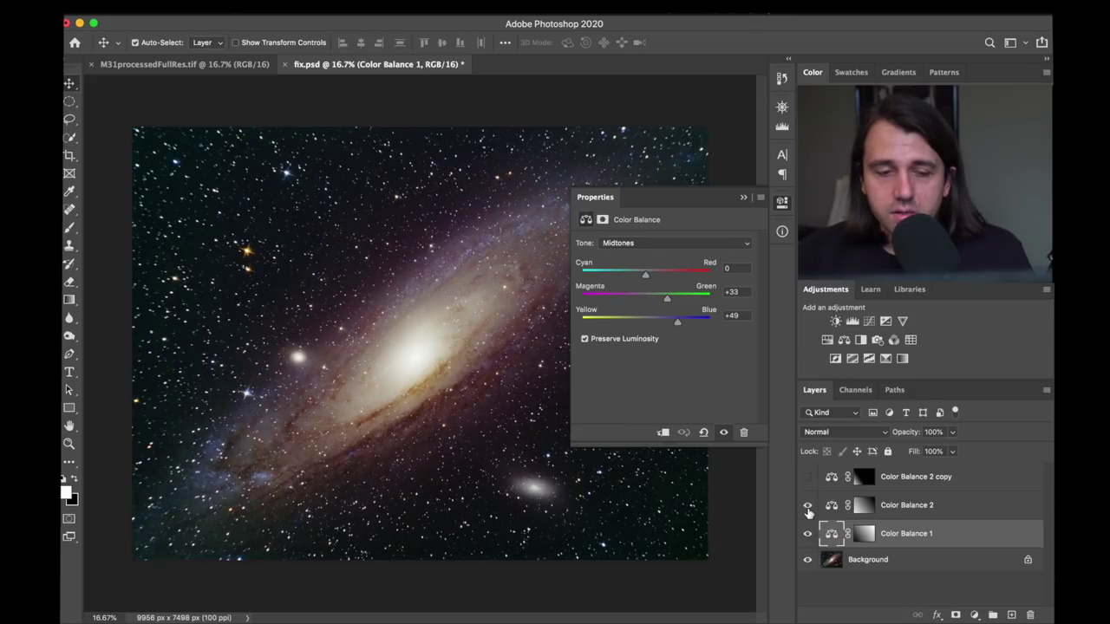
left_click(808, 509)
left_click(808, 508)
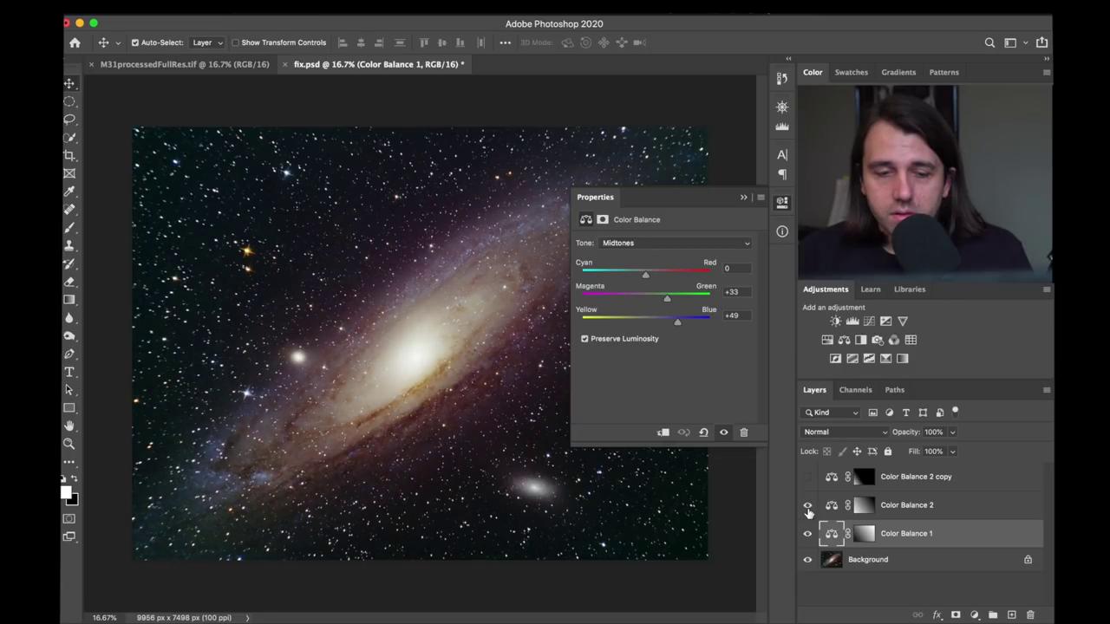
left_click(782, 202)
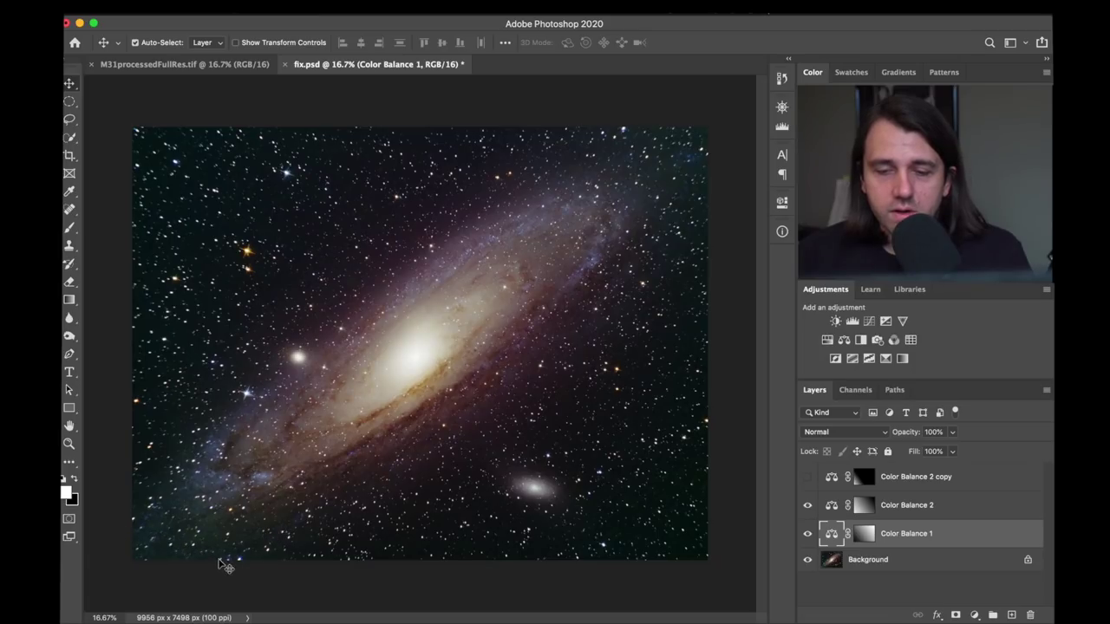
Turn on the Color Balance 2 copy layer and compare all three corrections with the Background layer alone.
left_click(807, 476)
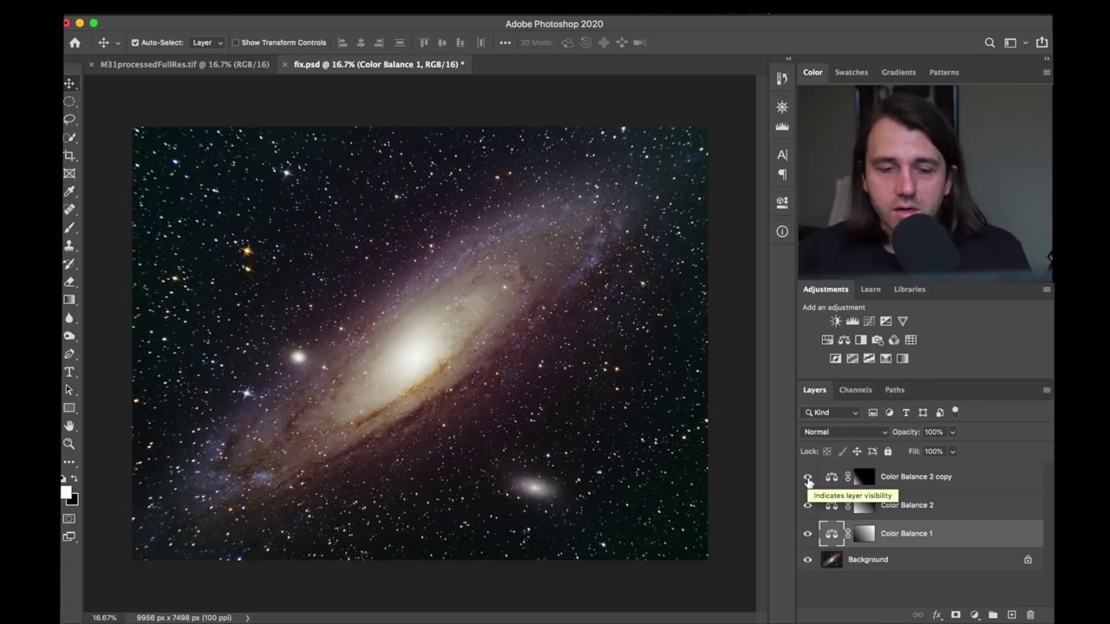
left_click(807, 562, "alt")
left_click(807, 562, "alt")
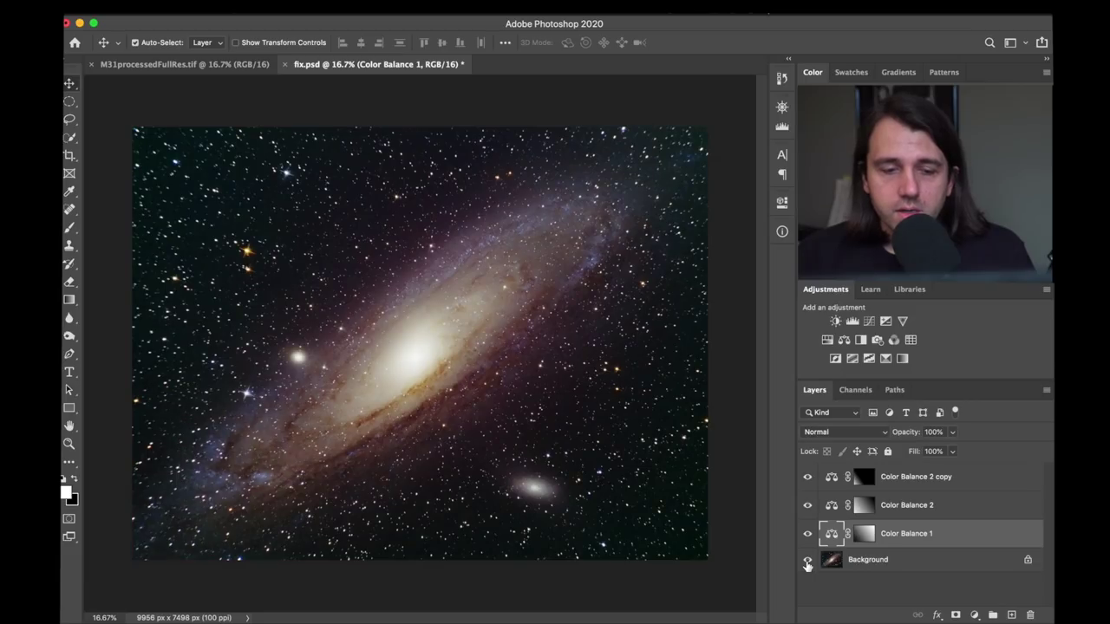
left_click(807, 561, "alt")
left_click(807, 562, "alt")
left_click(807, 561, "alt")
left_click(807, 562, "alt")
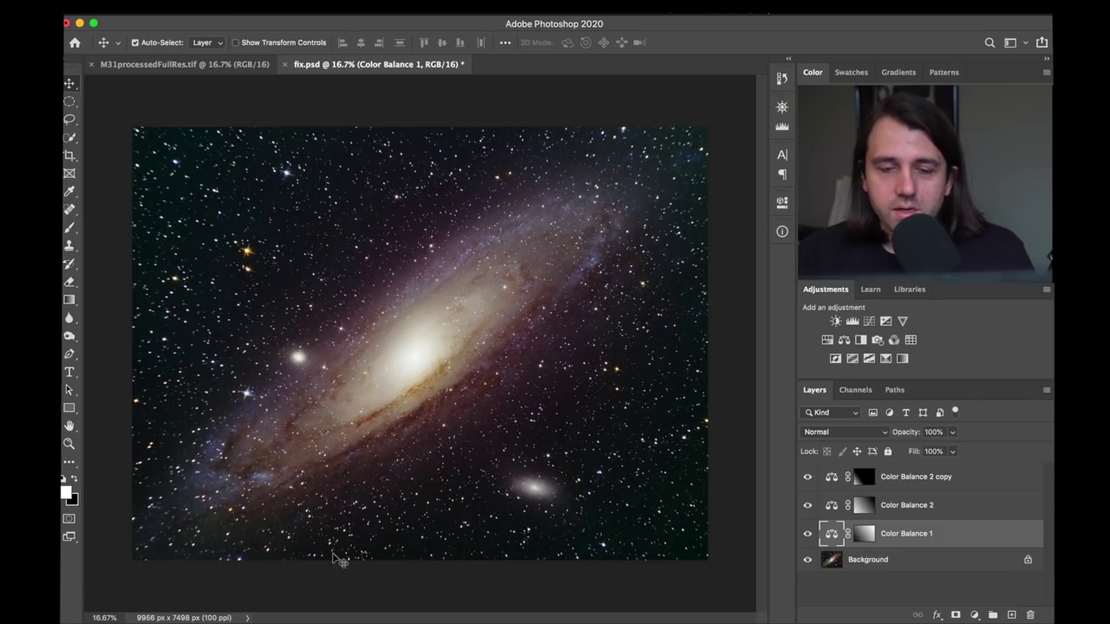
left_click(807, 562, "alt")
left_click(807, 562, "alt")
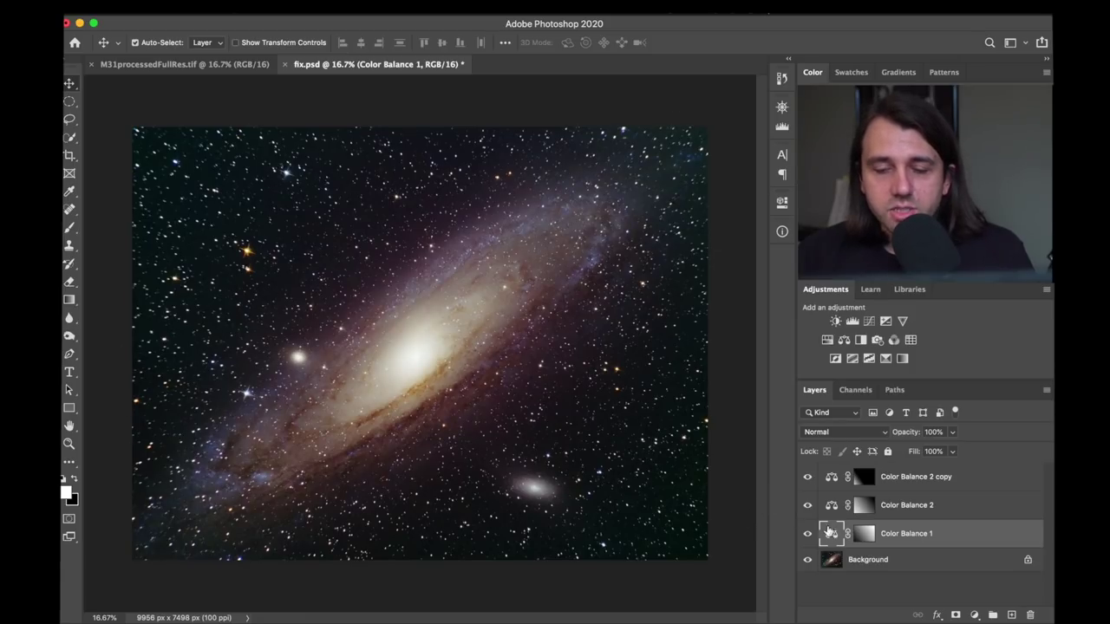
View the gradient masks of Color Balance 1, Color Balance 2 and Color Balance 2 copy one by one on the canvas.
left_click(829, 507)
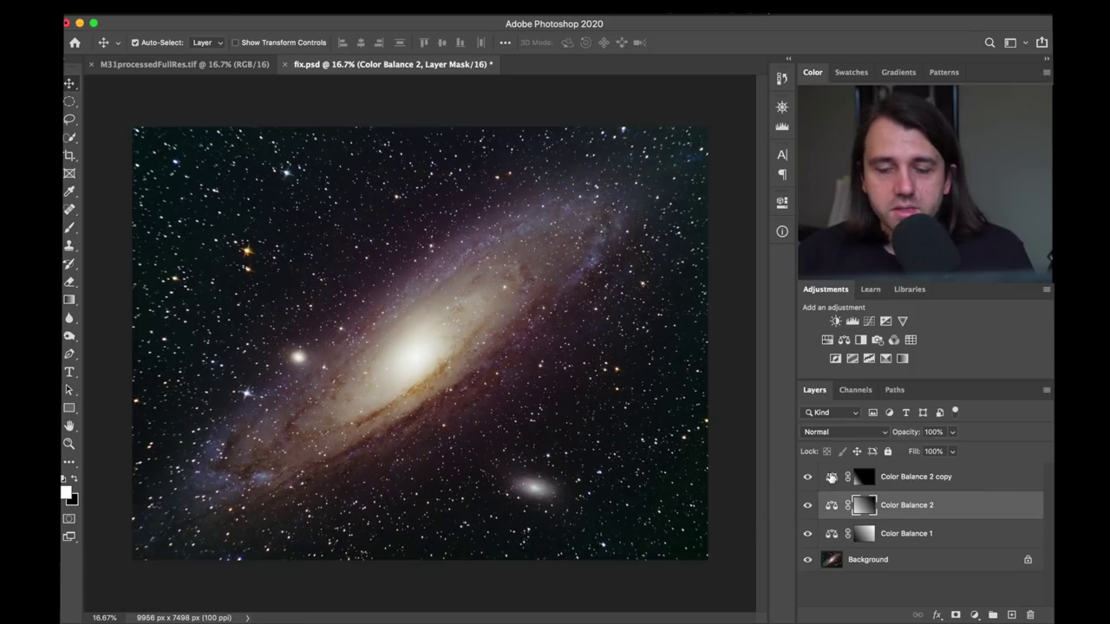
left_click(831, 477)
left_click(838, 541)
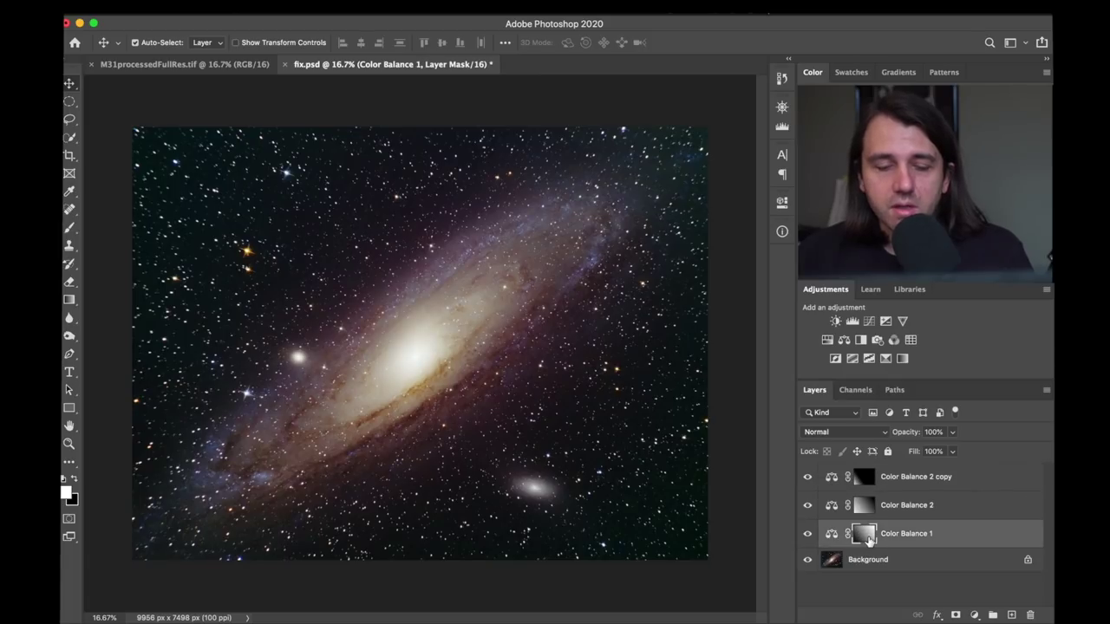
left_click(867, 536, "alt")
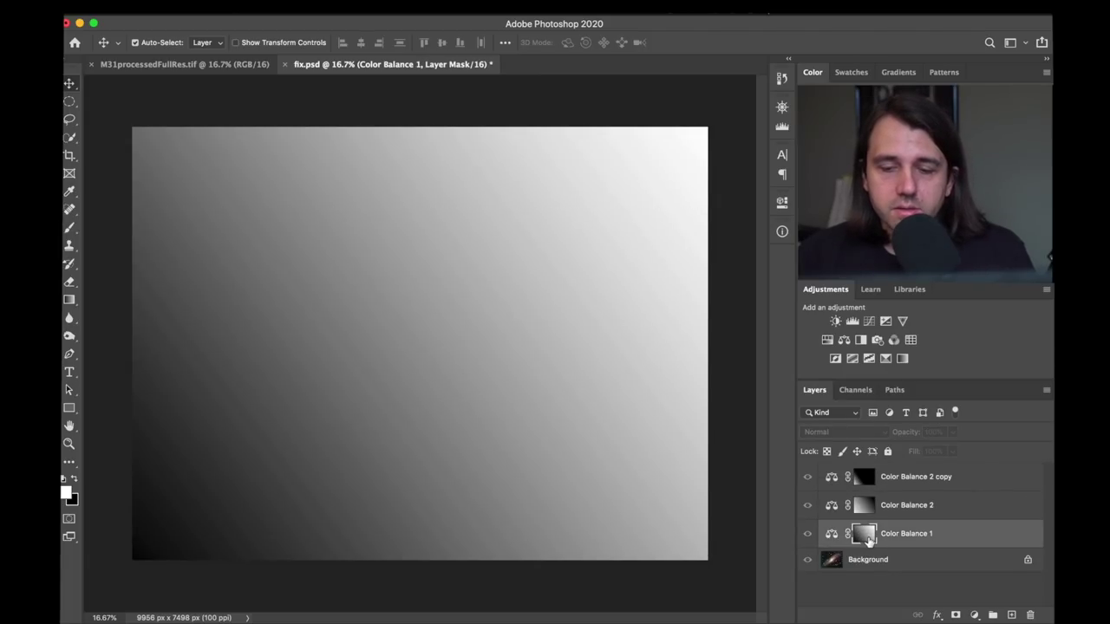
left_click(869, 538, "alt")
left_click(863, 509, "alt")
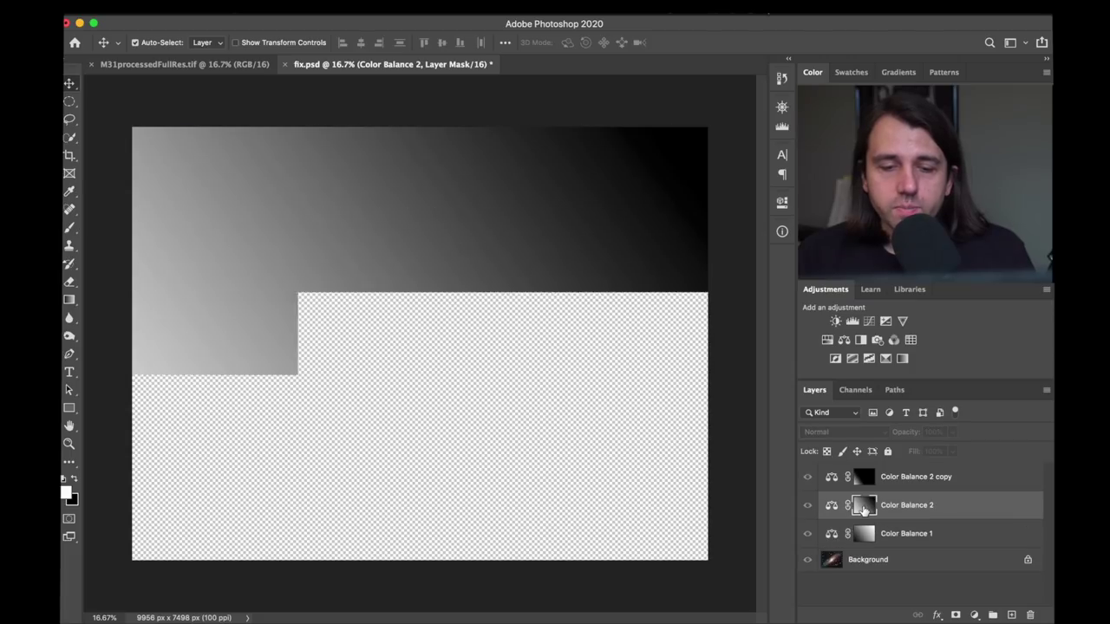
left_click(864, 510, "alt")
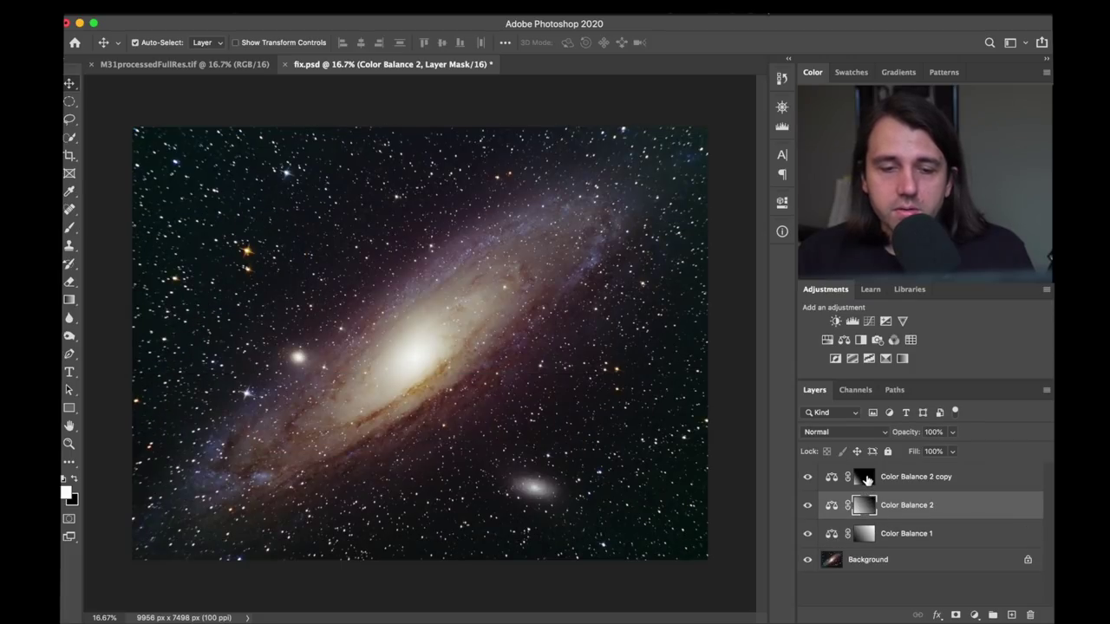
left_click(866, 480, "alt")
left_click(867, 480, "alt")
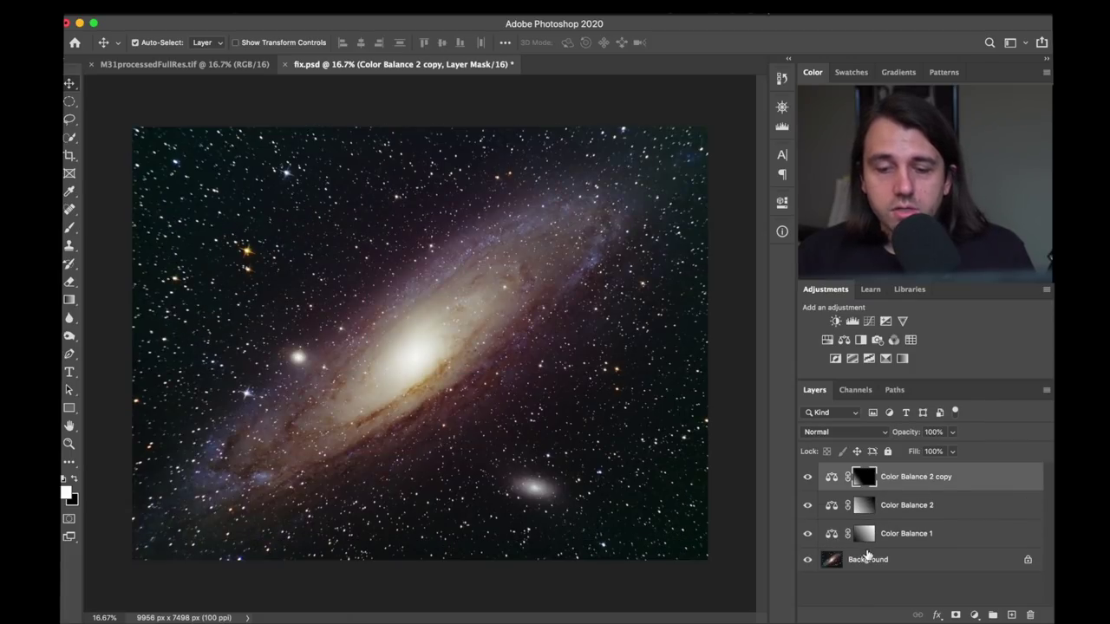
left_click(827, 539)
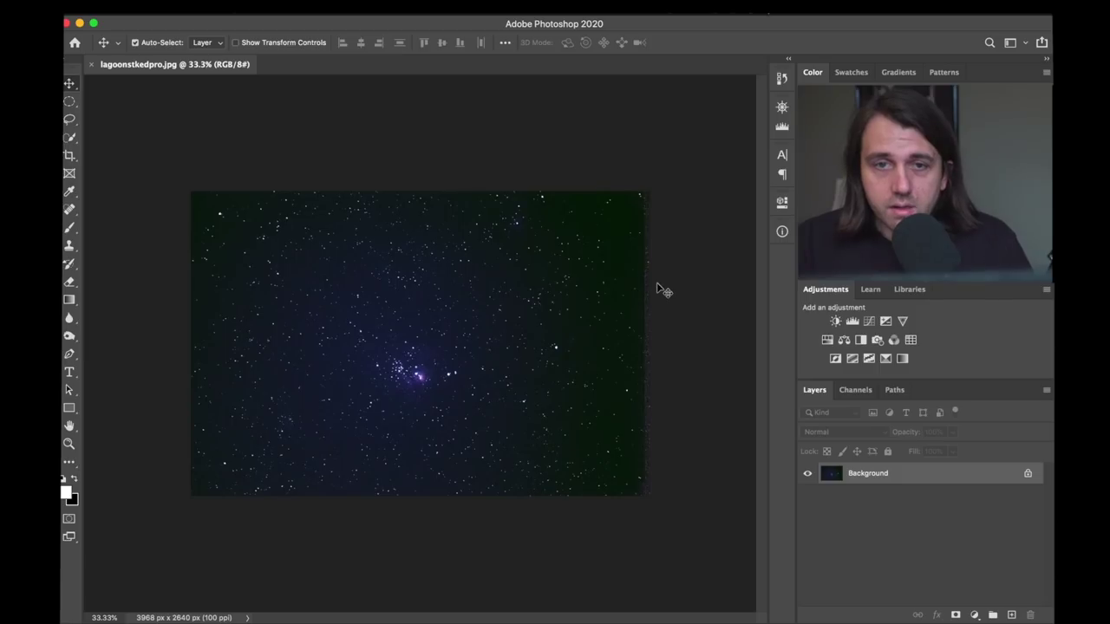
Examine the nebula core and the surrounding stars of lagoonstkedpro.jpg at 100%, and return to the 33.3% view.
key("super+equal")
key("super+equal")
key("super+equal")
key("super+equal")
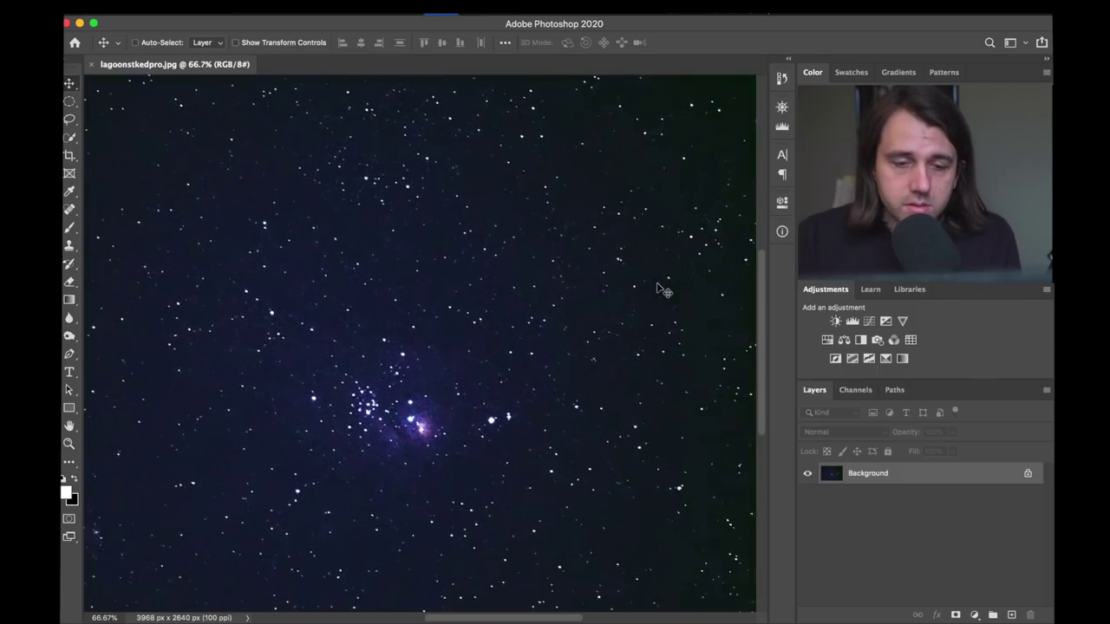
key("super+minus")
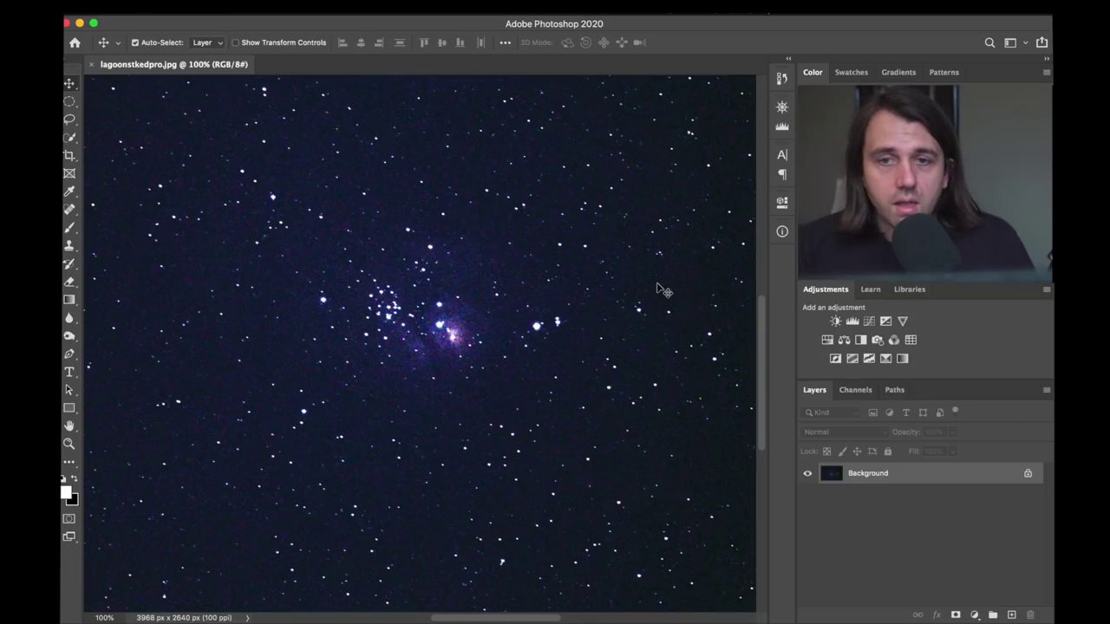
scroll(659, 291, "left", 5)
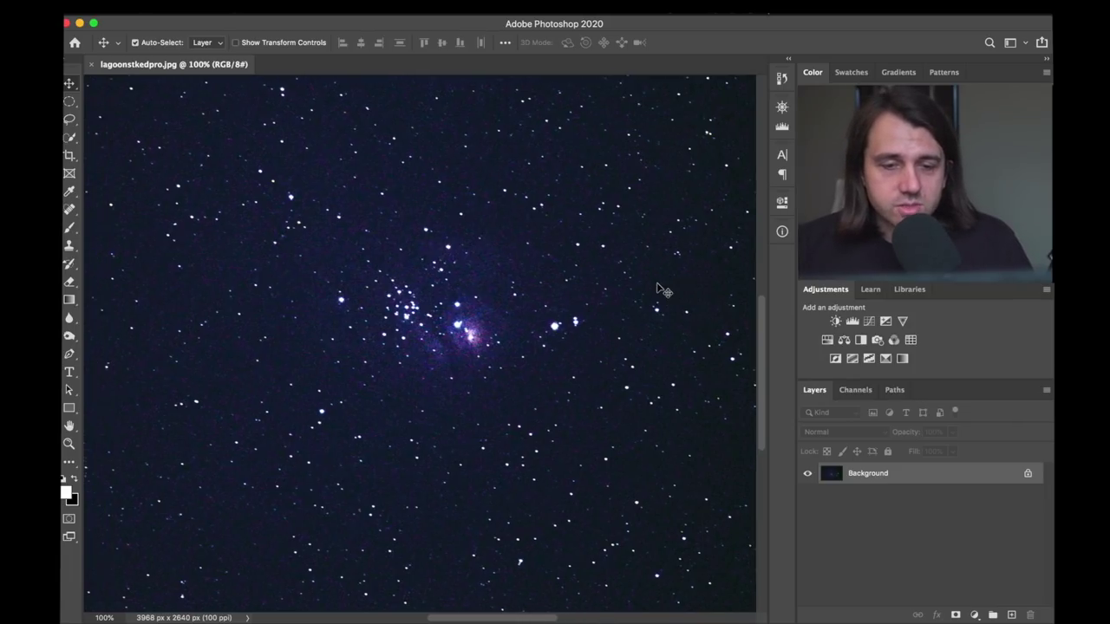
scroll(659, 290, "right", 8)
scroll(659, 290, "up", 6)
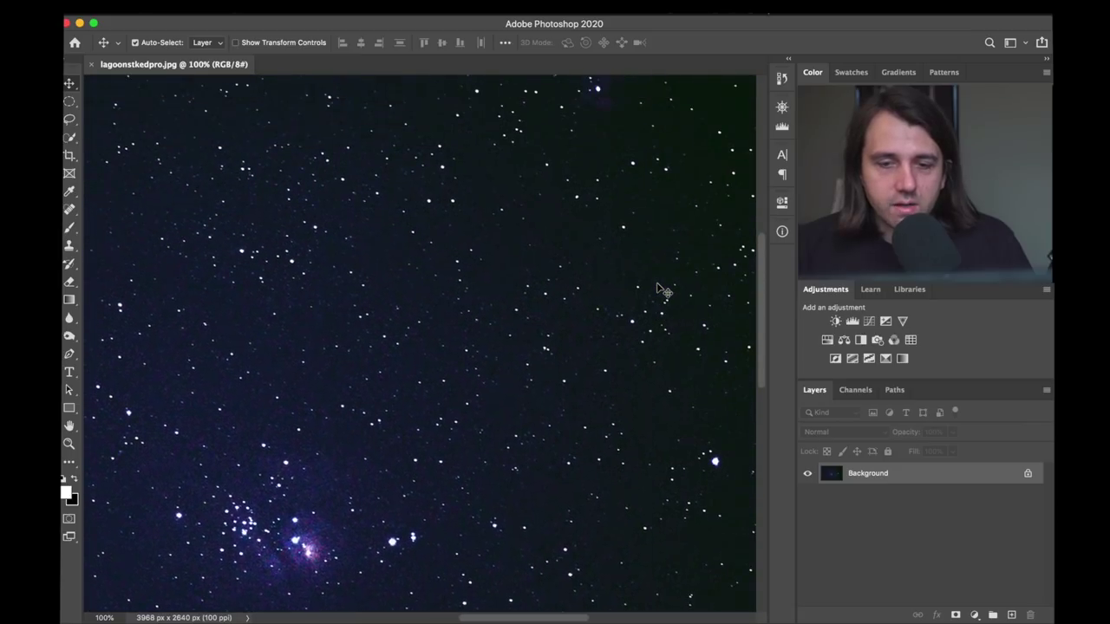
scroll(658, 290, "down", 5)
scroll(658, 291, "up", 8)
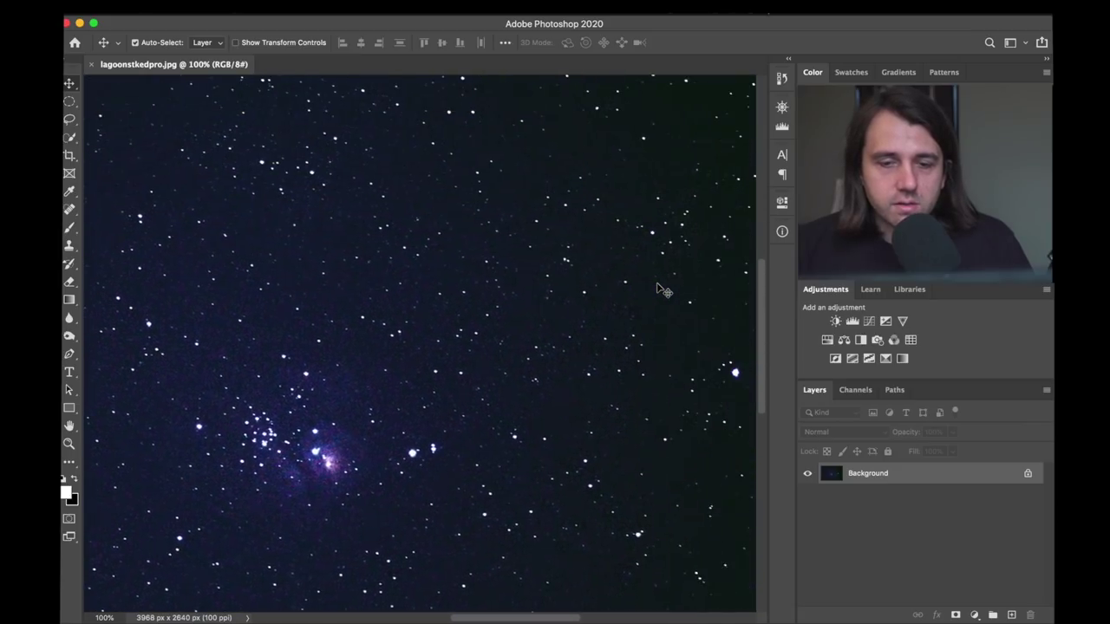
scroll(659, 291, "down", 8)
scroll(659, 291, "left", 2)
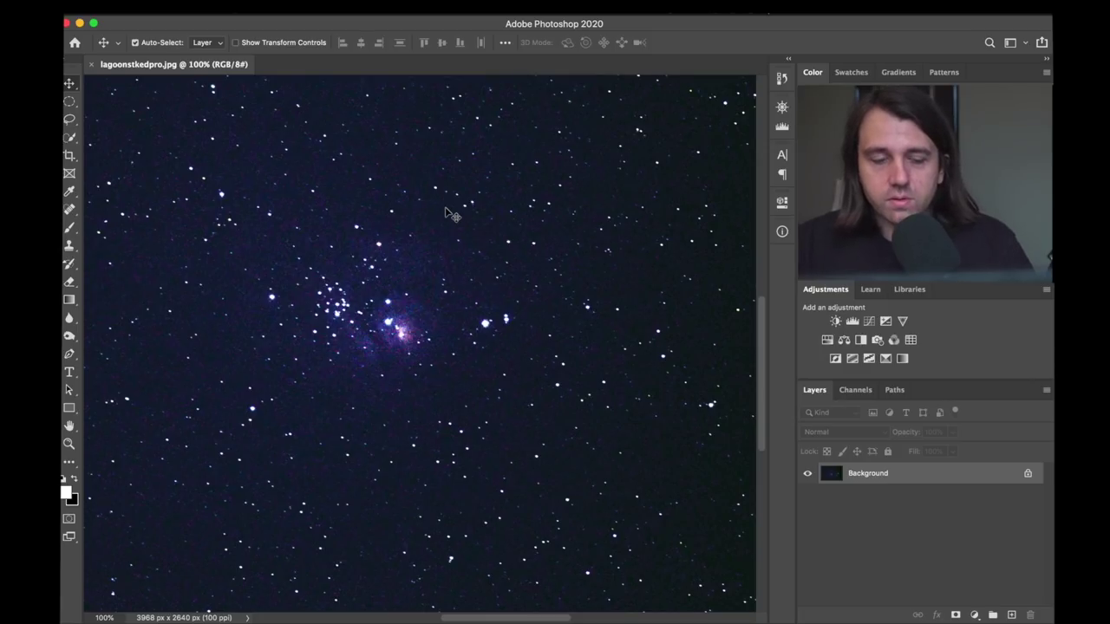
key("super+minus")
key("super+minus")
key("super+minus")
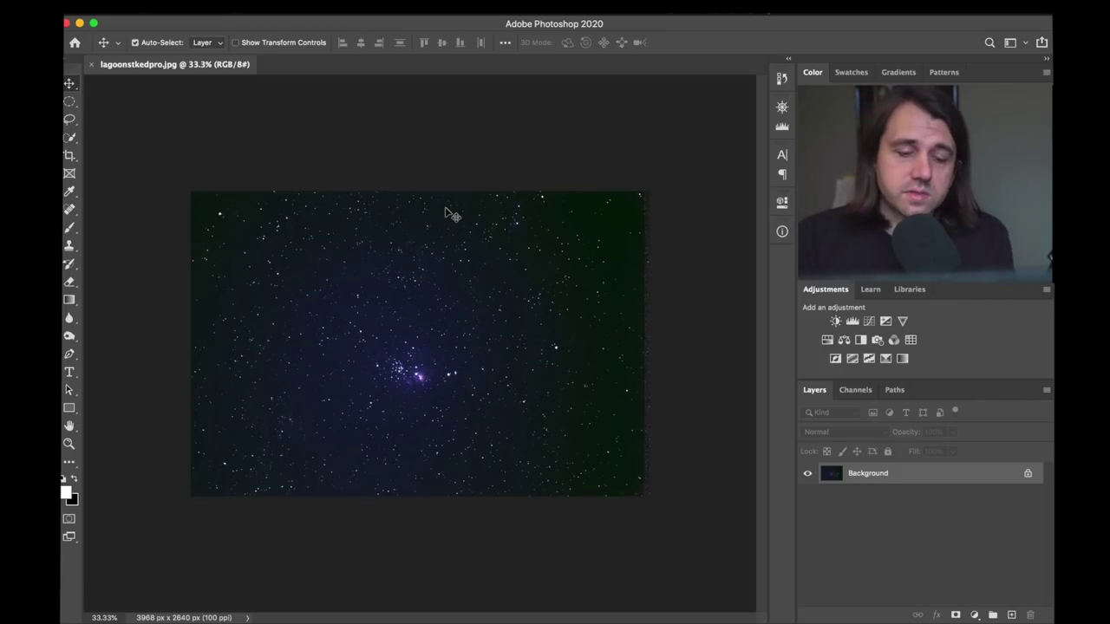
Examine the upper-right sky of lagoonstkedpro.jpg and its small purple nebula at 100%, and return to the full view.
key("super+equal")
key("super+equal")
key("super+equal")
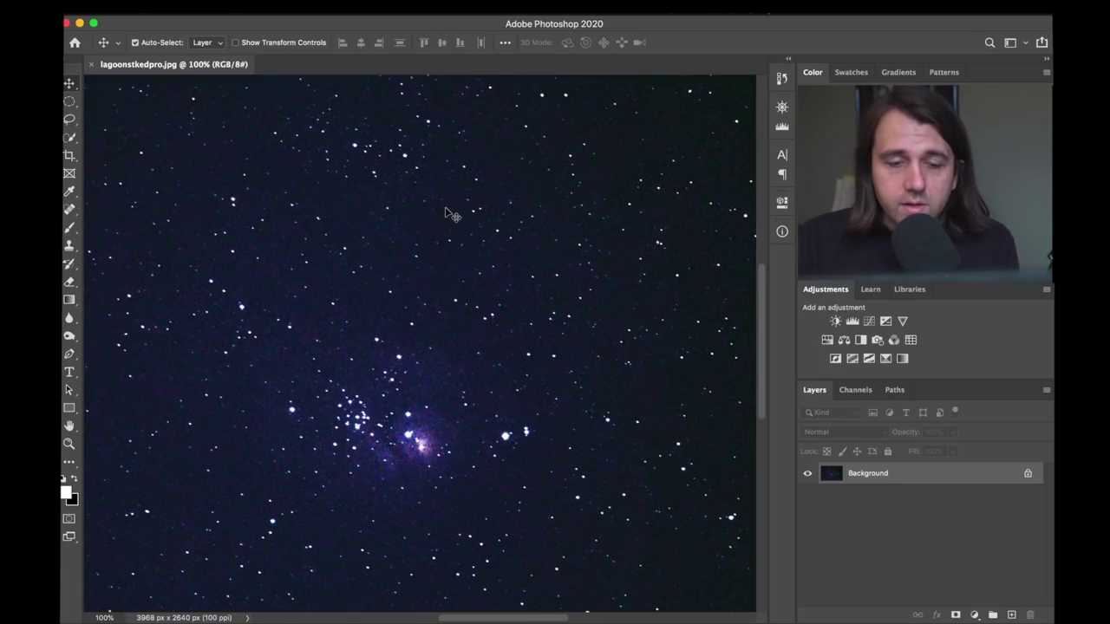
scroll(520, 425, "up", 4)
scroll(520, 425, "right", 3)
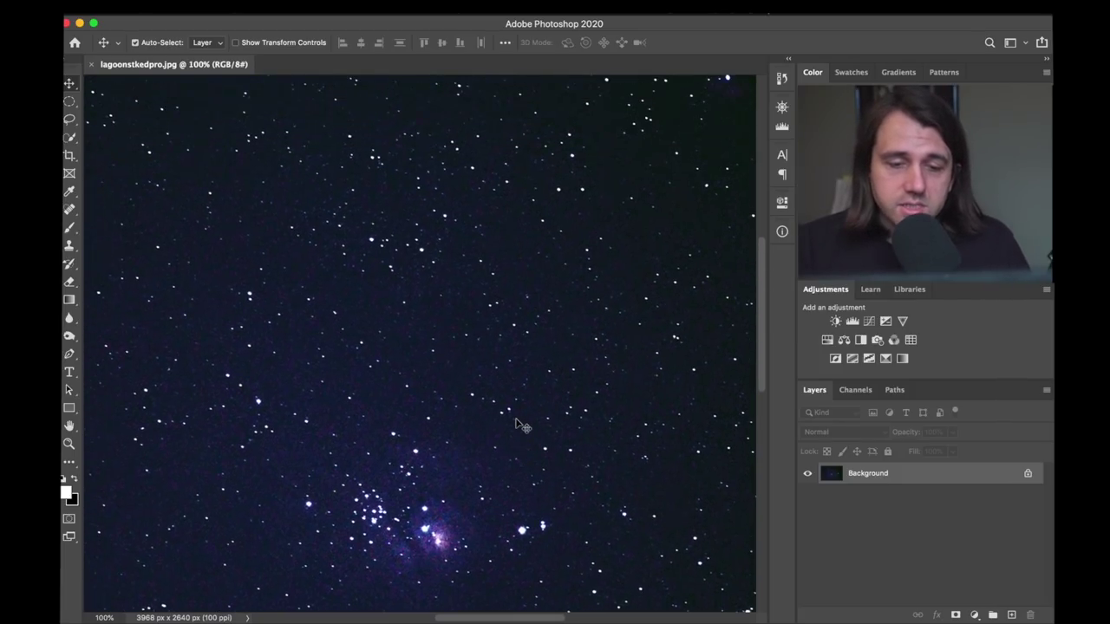
scroll(520, 424, "down", 4)
scroll(520, 424, "up", 7)
scroll(520, 425, "right", 3)
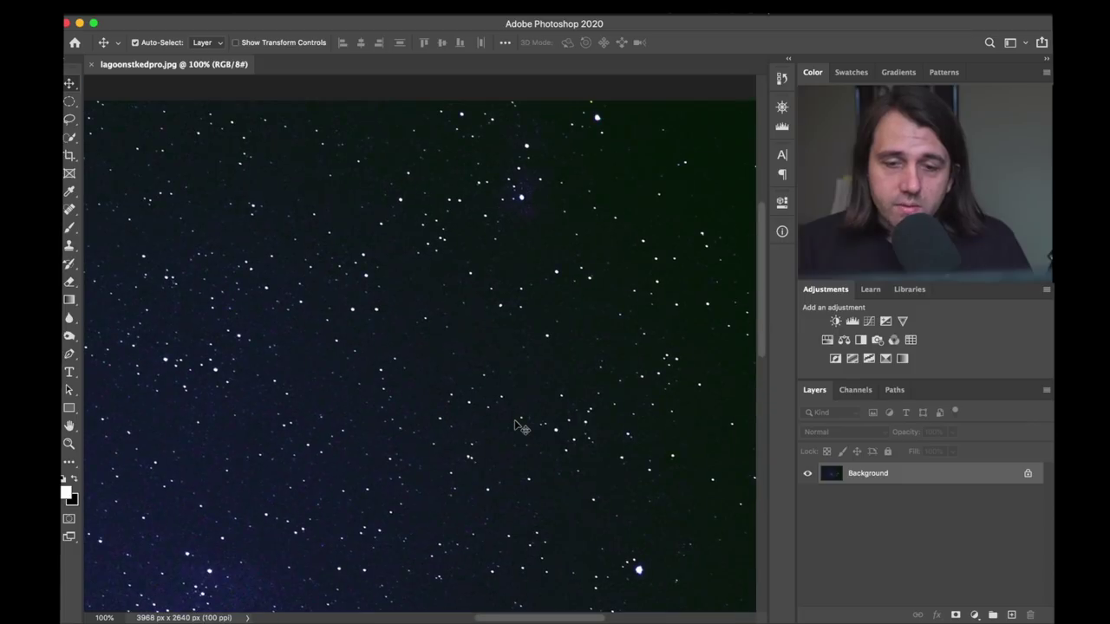
scroll(520, 424, "down", 6)
scroll(520, 425, "left", 2)
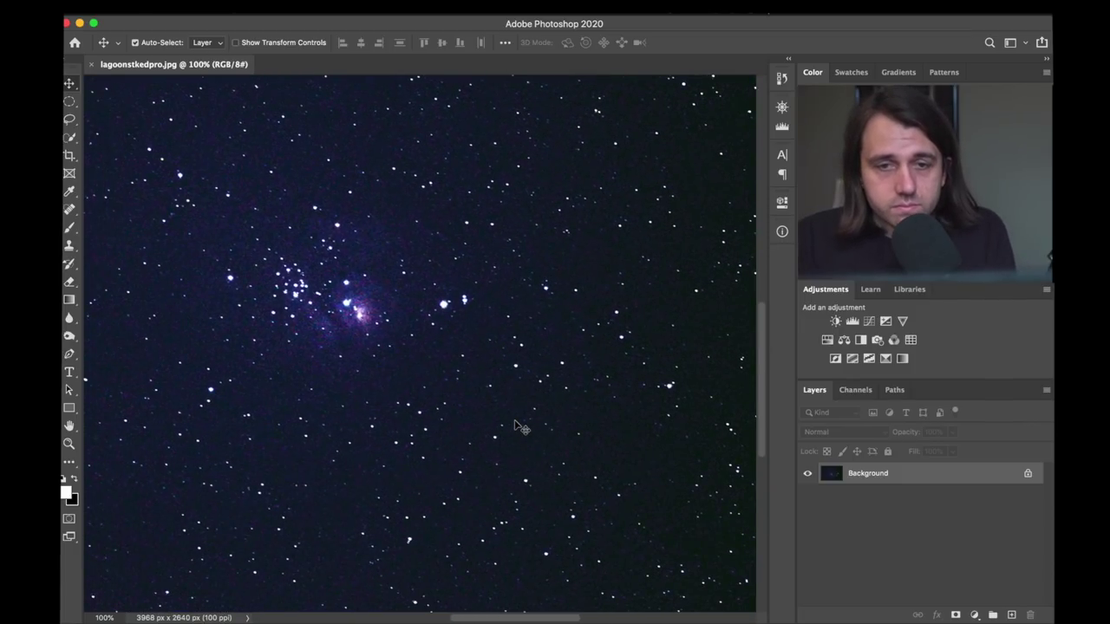
key("super+minus")
key("super+minus")
key("super+minus")
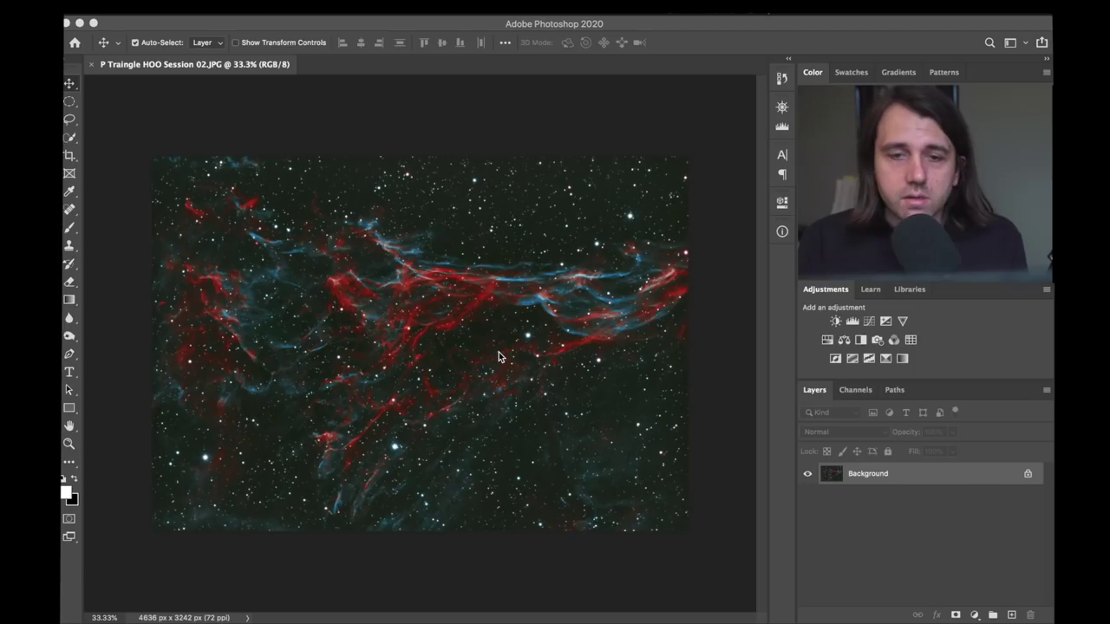
Examine the red and blue nebula filaments, stars and dark background of P Traingle HOO Session 02.JPG at 100%.
left_click(520, 150)
key("ctrl+plus")
key("ctrl+plus")
key("ctrl+plus")
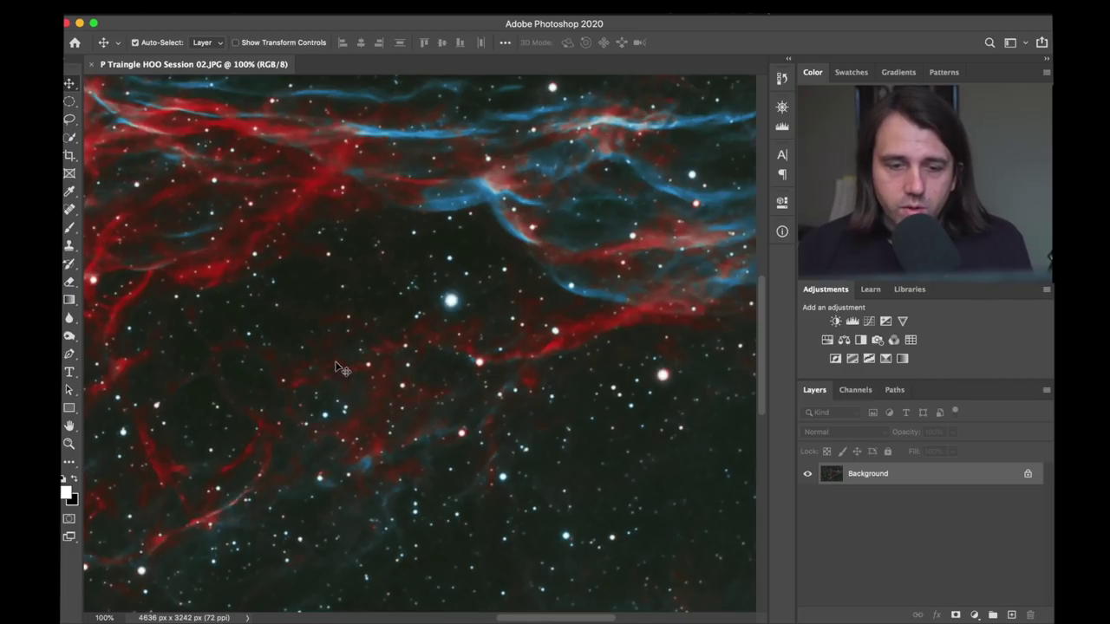
scroll(340, 369, "left", 4)
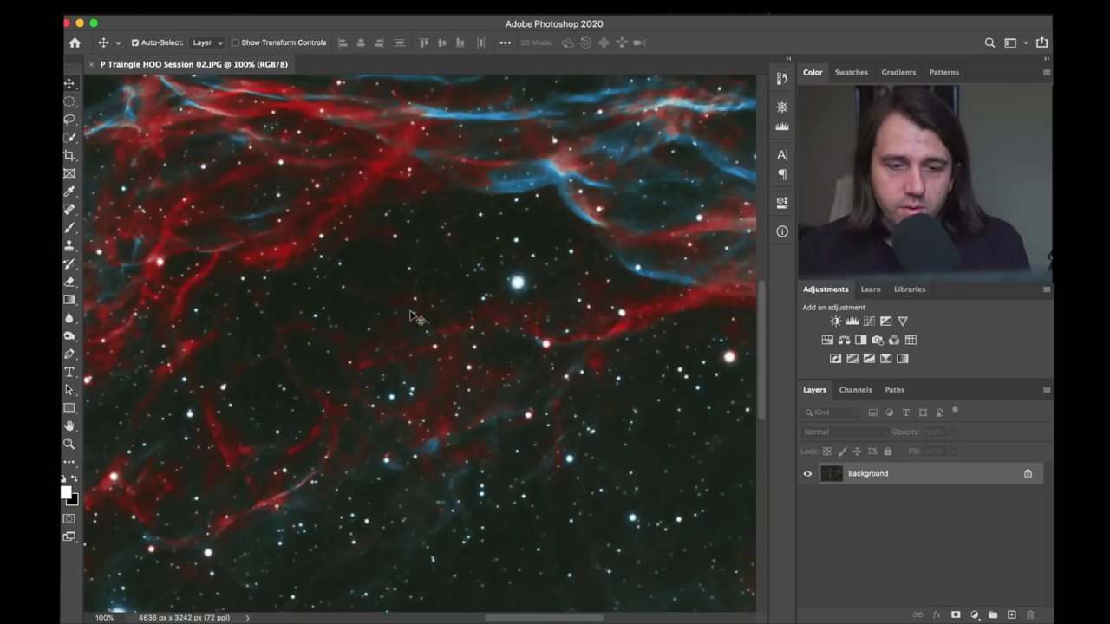
scroll(463, 217, "down", 3)
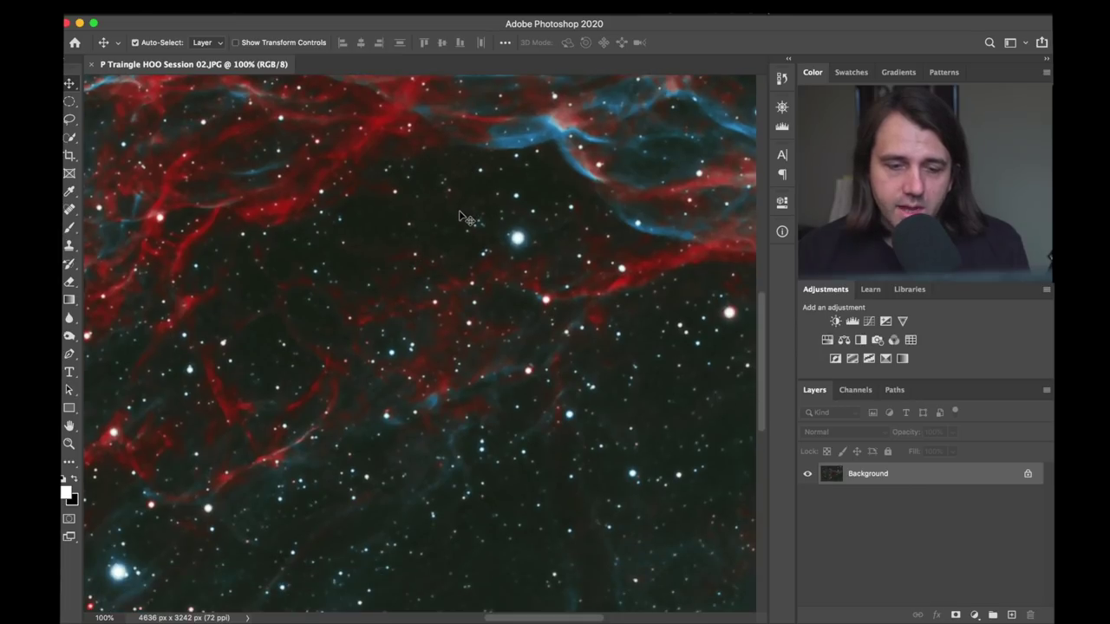
scroll(463, 217, "down", 8)
scroll(464, 216, "left", 8)
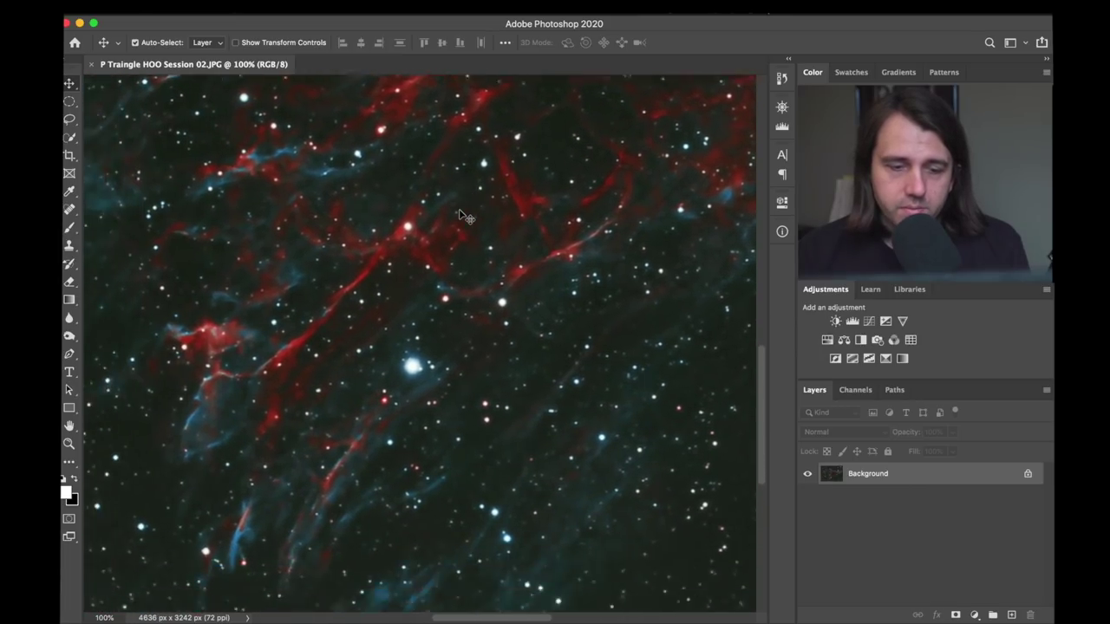
scroll(463, 217, "up", 10)
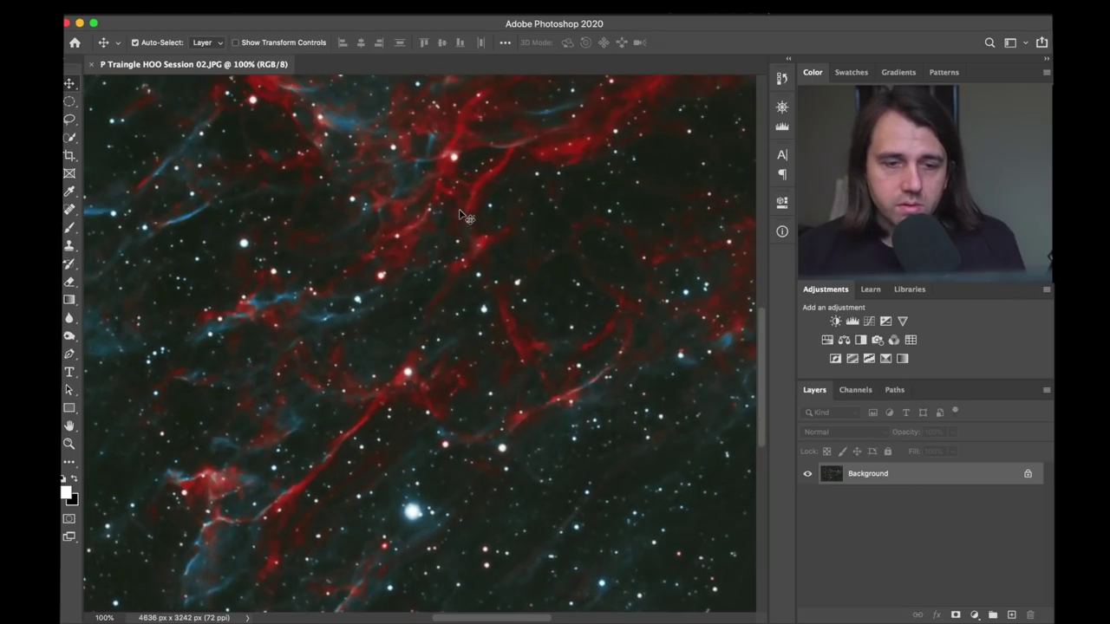
Add a Hue/Saturation adjustment layer over the whole image, reducing the saturation and slightly raising the lightness.
key("super+minus")
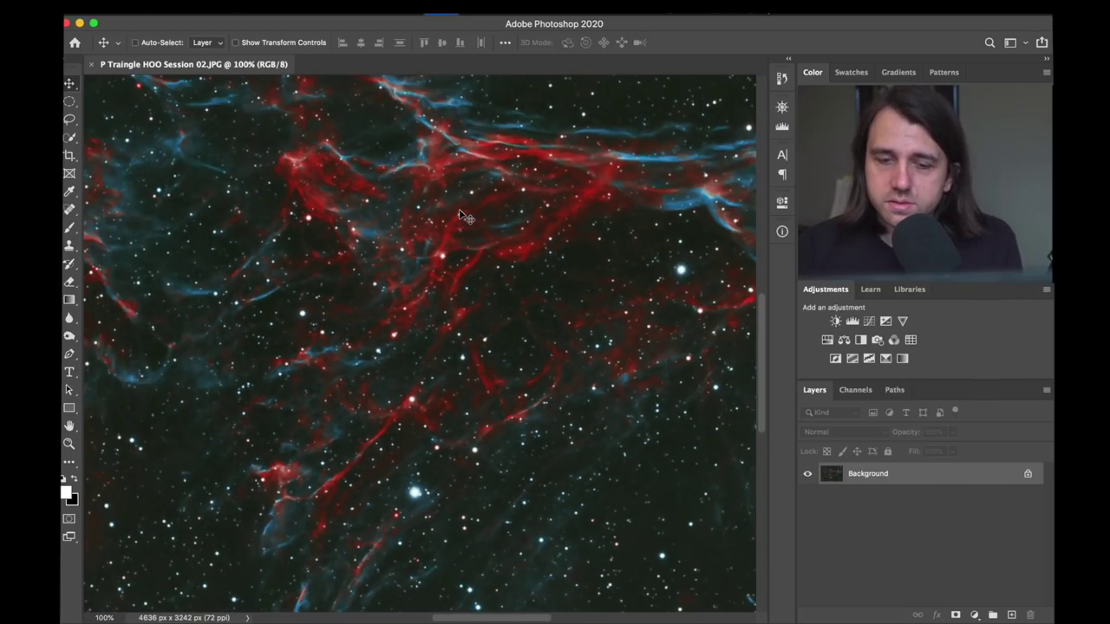
scroll(463, 217, "right", 2)
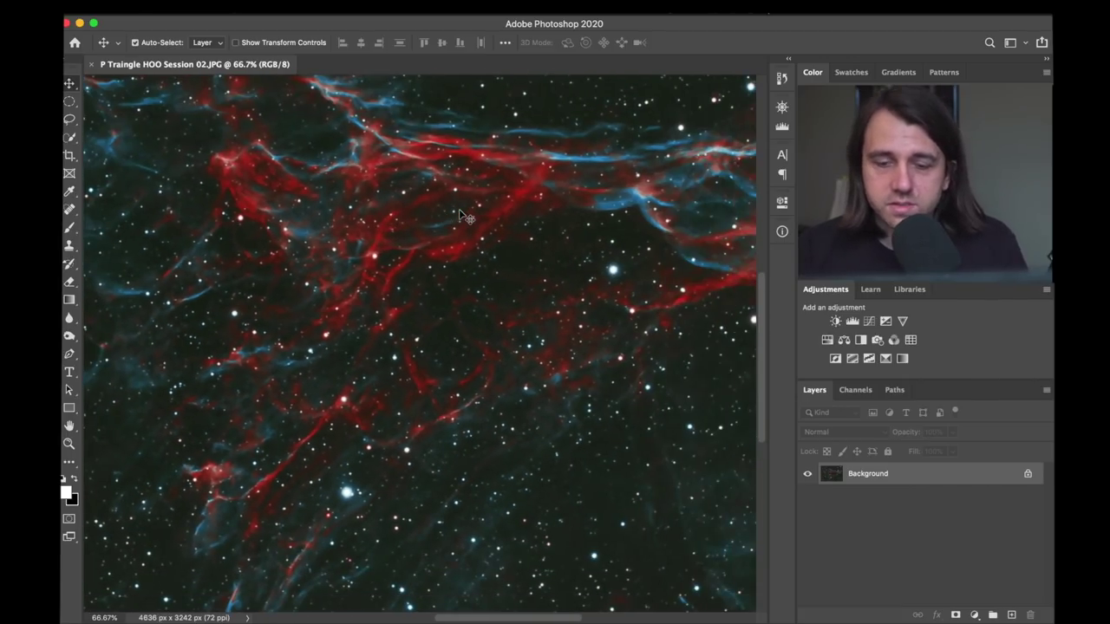
left_click(827, 340)
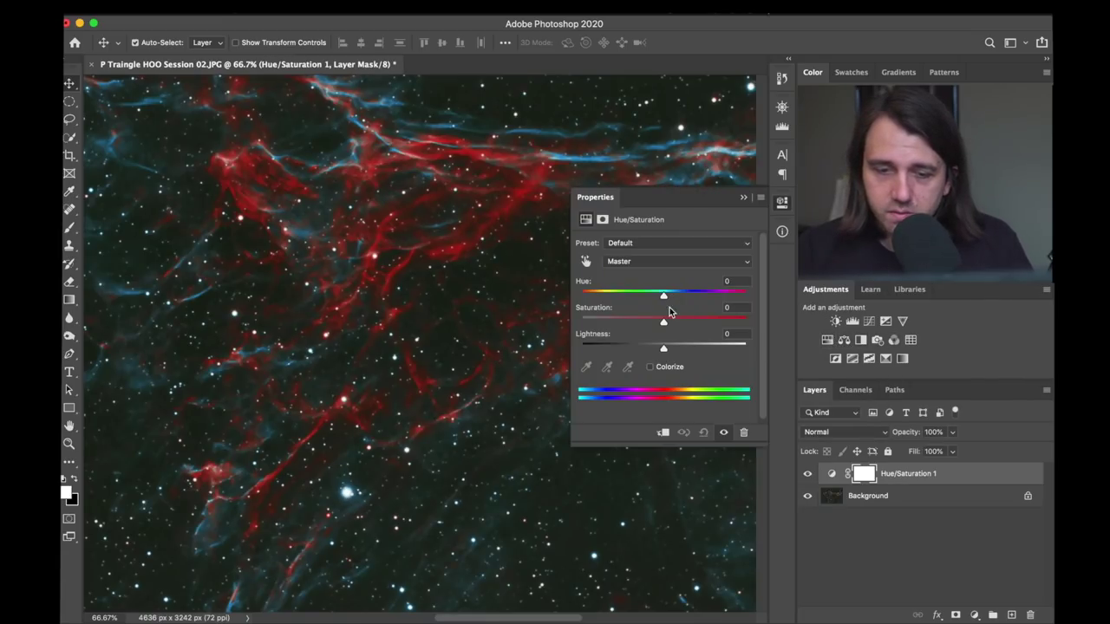
left_click_drag(663, 321, 667, 350)
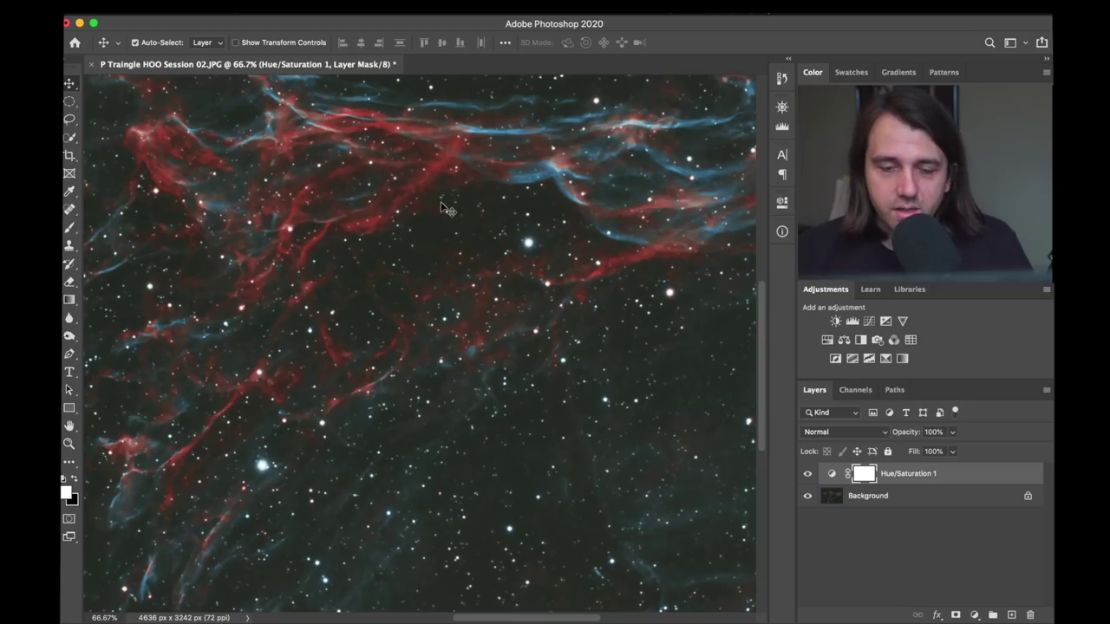
Examine the desaturated nebula and background across the full width of the frame at 66.7%.
scroll(442, 208, "up", 5)
scroll(442, 209, "right", 3)
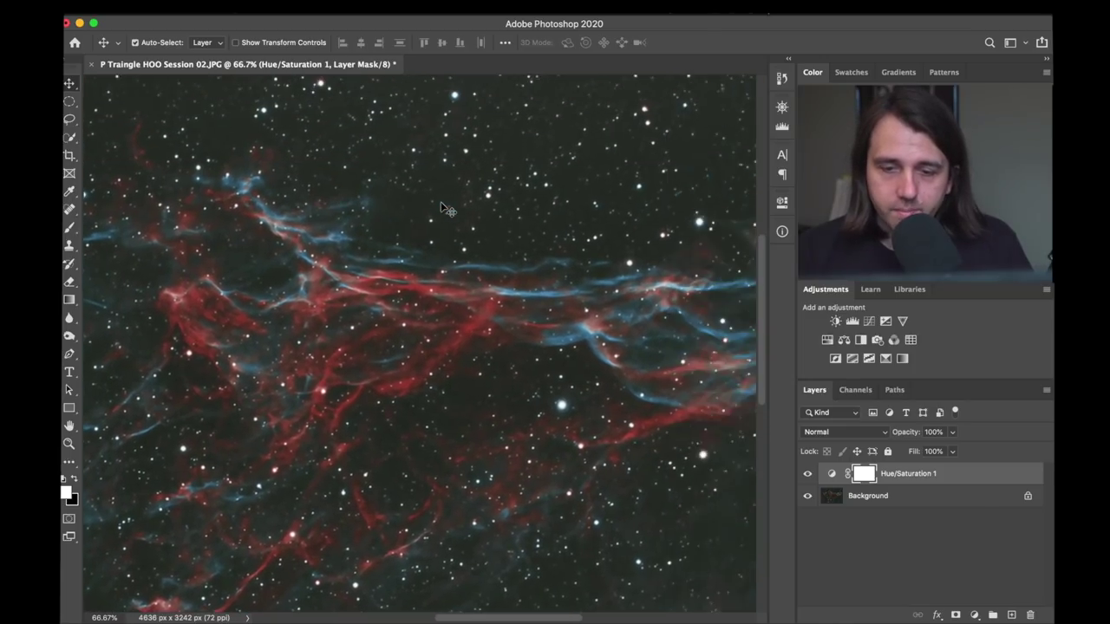
scroll(441, 203, "right", 5)
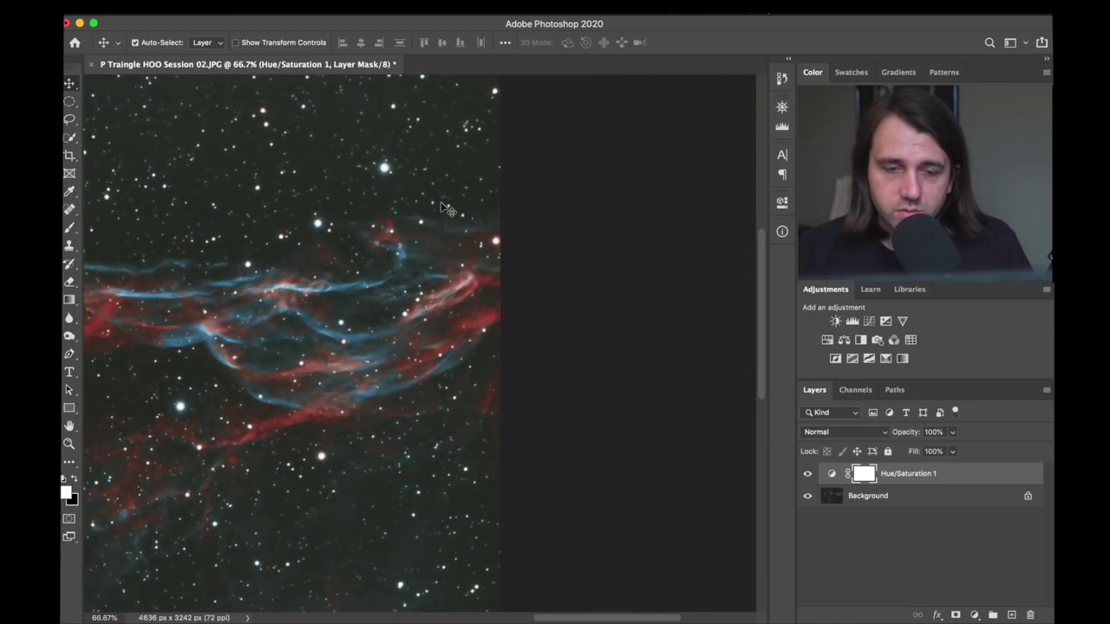
scroll(441, 203, "left", 5)
scroll(441, 203, "down", 3)
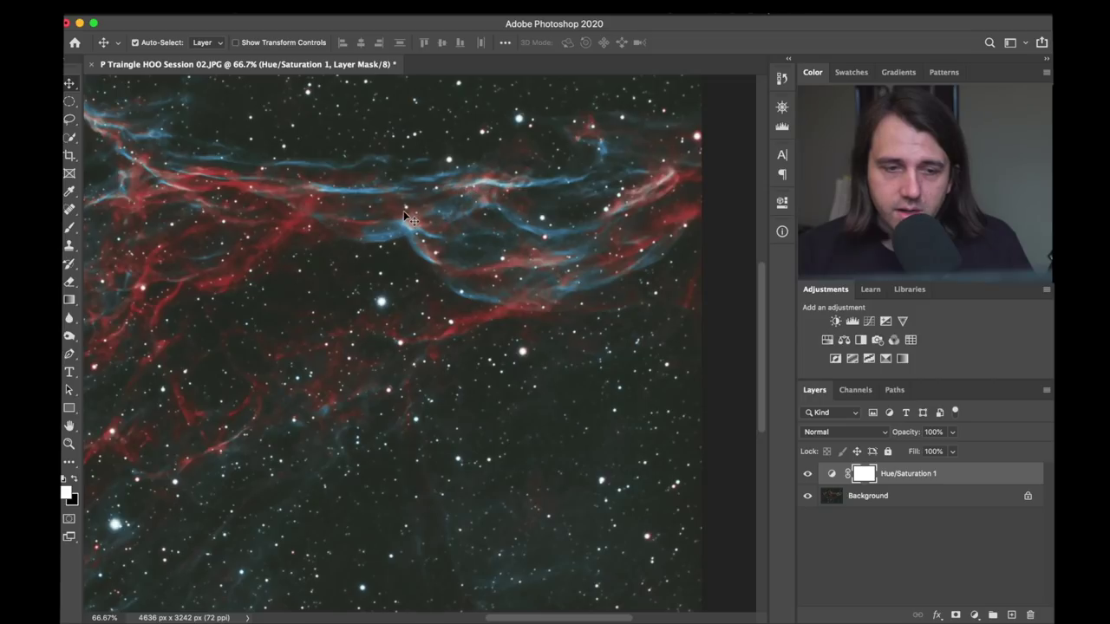
scroll(407, 216, "up", 3)
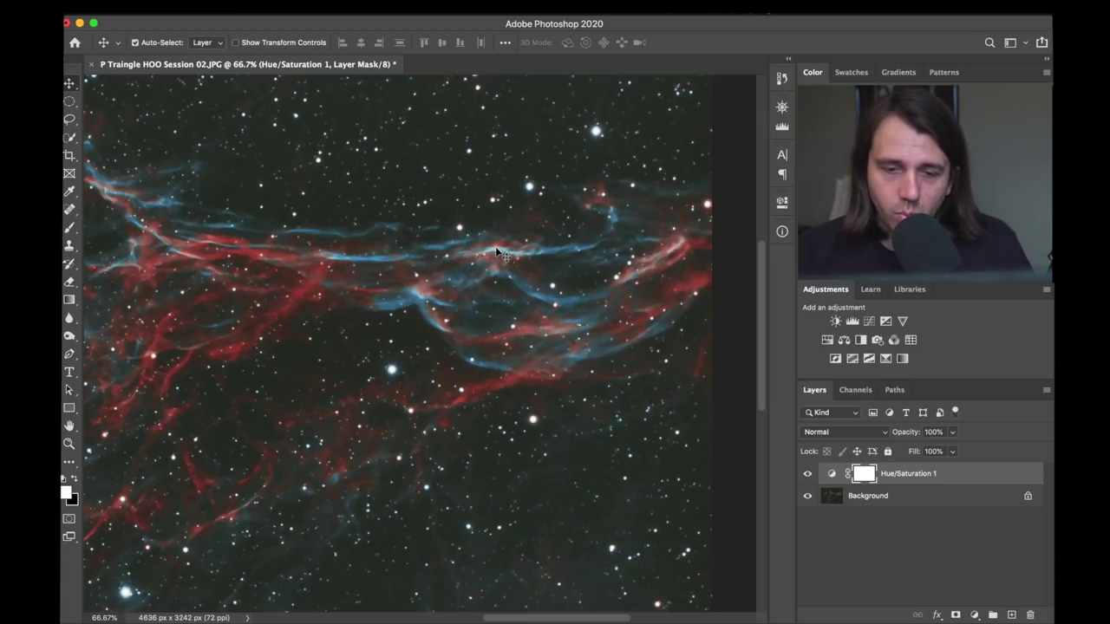
scroll(450, 281, "left", 10)
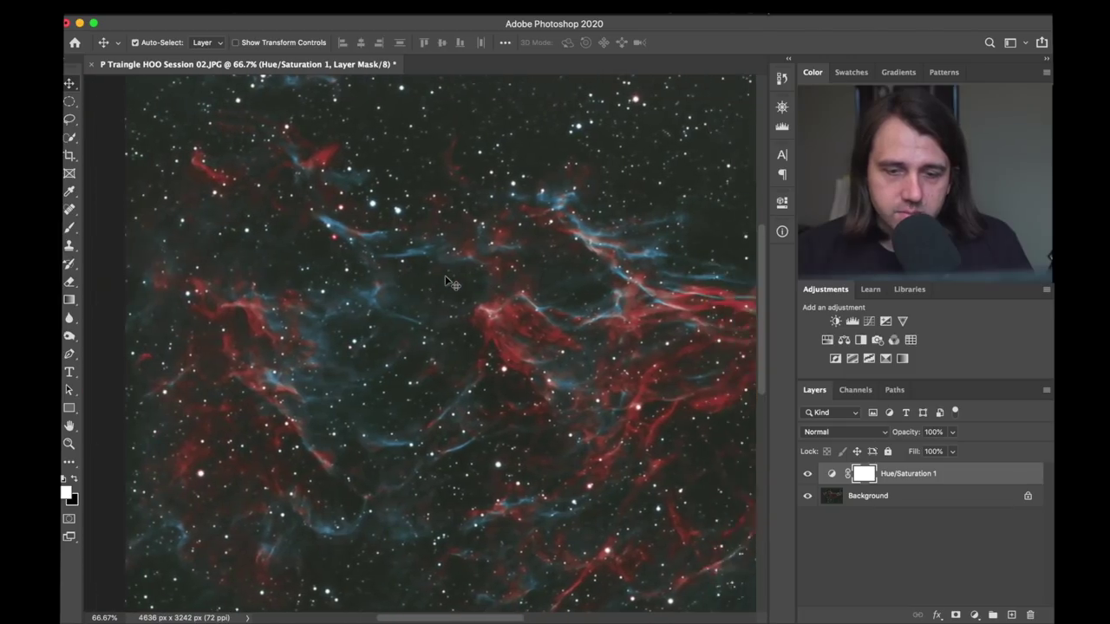
scroll(448, 282, "right", 15)
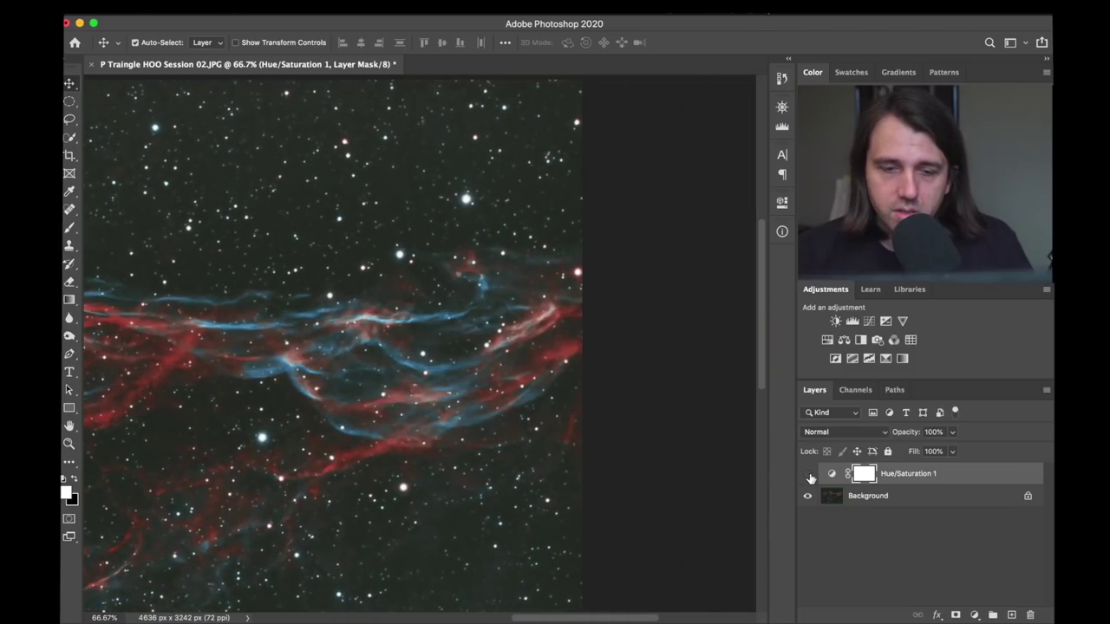
Compare the nebula with and without the Hue/Saturation 1 layer, and leave that layer hidden to view the original colors.
left_click(811, 478)
left_click(811, 477)
left_click(811, 478)
left_click(810, 476)
left_click(809, 477)
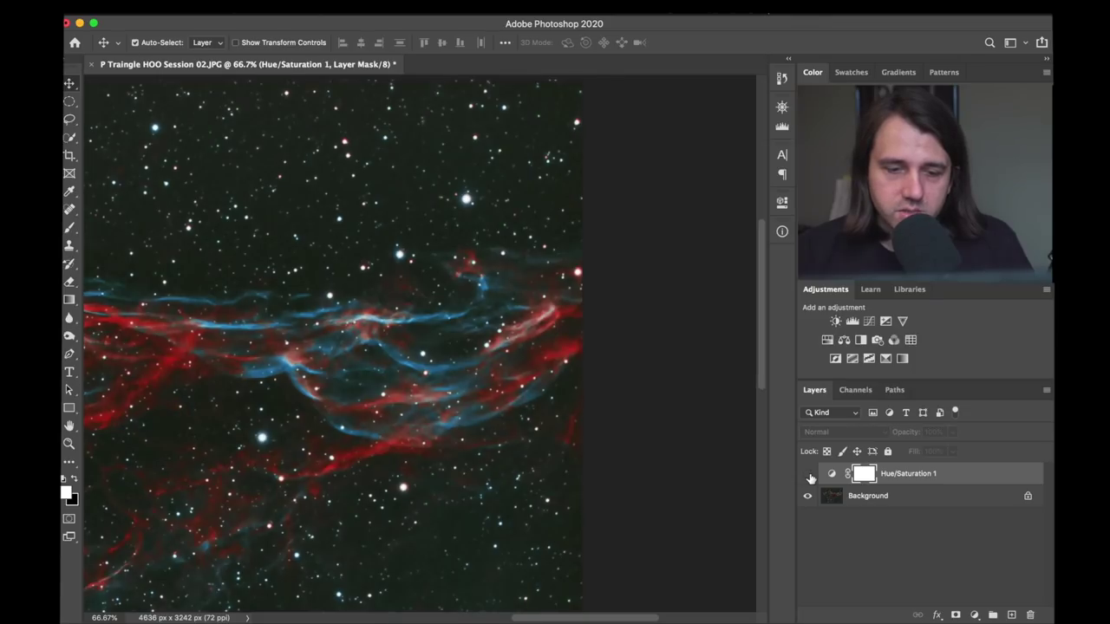
left_click(810, 477)
left_click(810, 477)
scroll(442, 430, "left", 5)
scroll(312, 426, "left", 4)
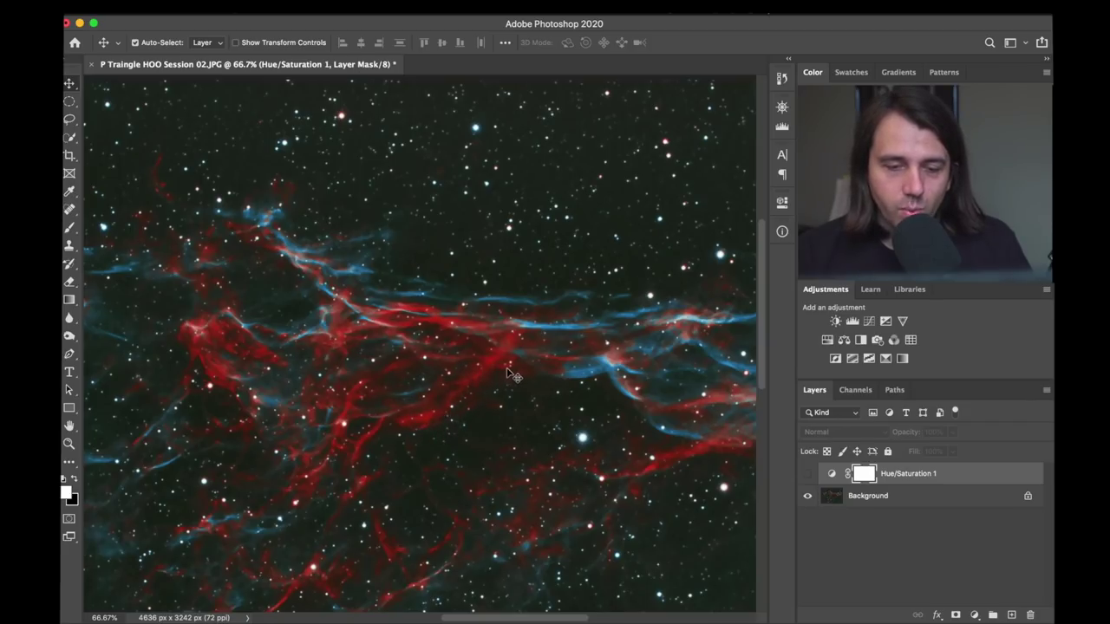
scroll(511, 369, "down", 5)
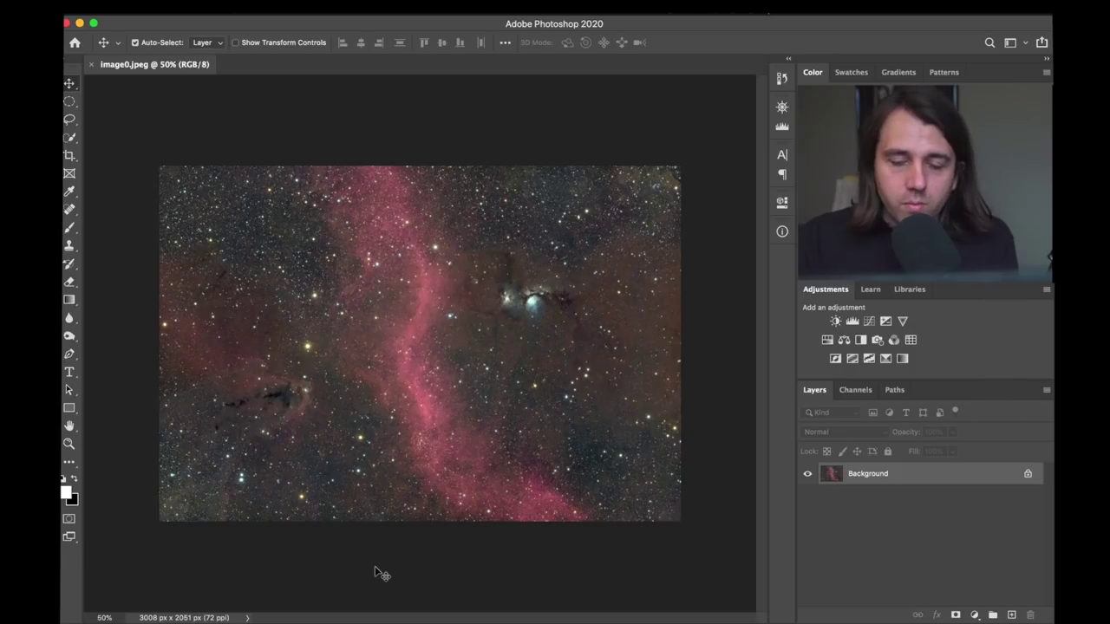
Examine the small stars and background noise beside the lower end of the red nebula in image0.jpeg at 300%.
key("super+plus")
key("super+plus")
key("super+plus")
key("super+plus")
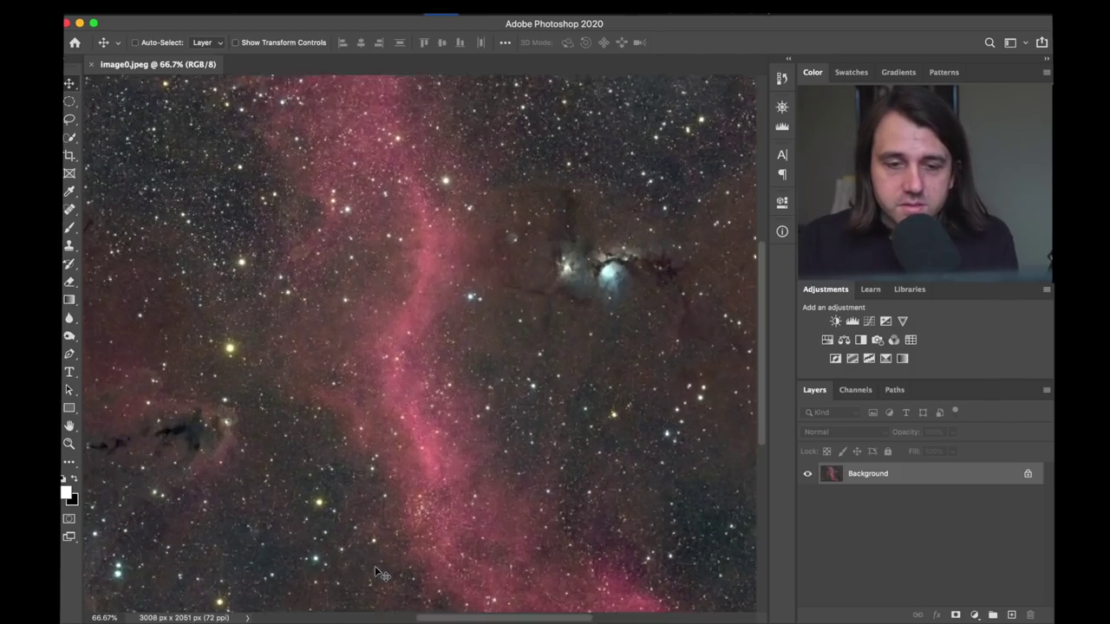
scroll(375, 572, "down", 10)
scroll(374, 572, "right", 8)
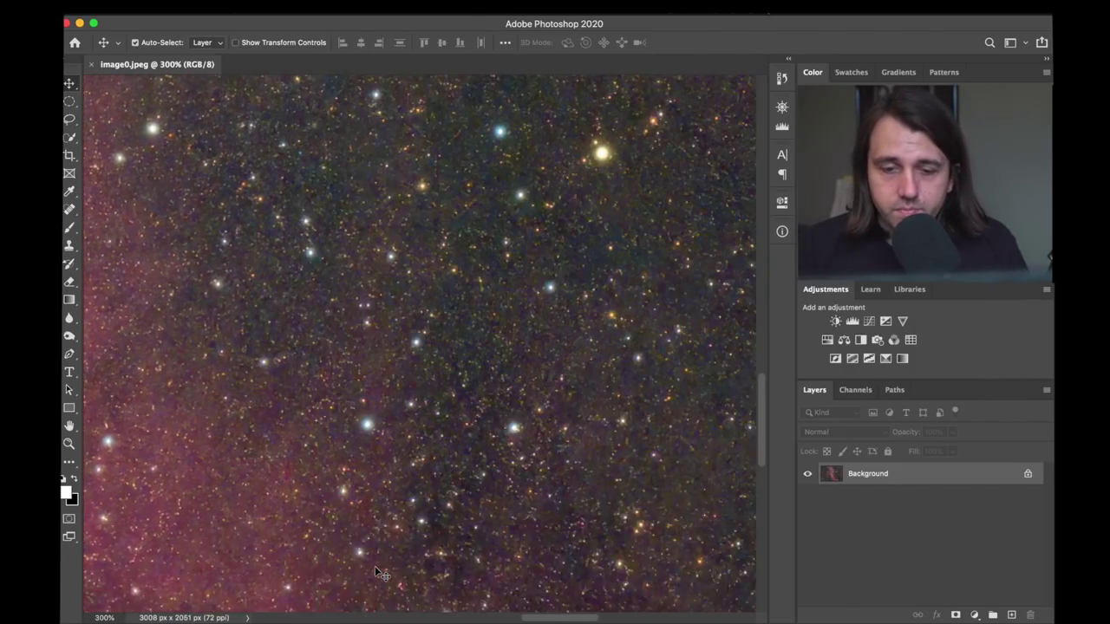
Add a Curves adjustment layer above the background of the nebula image.
scroll(375, 566, "up", 5)
scroll(374, 566, "left", 4)
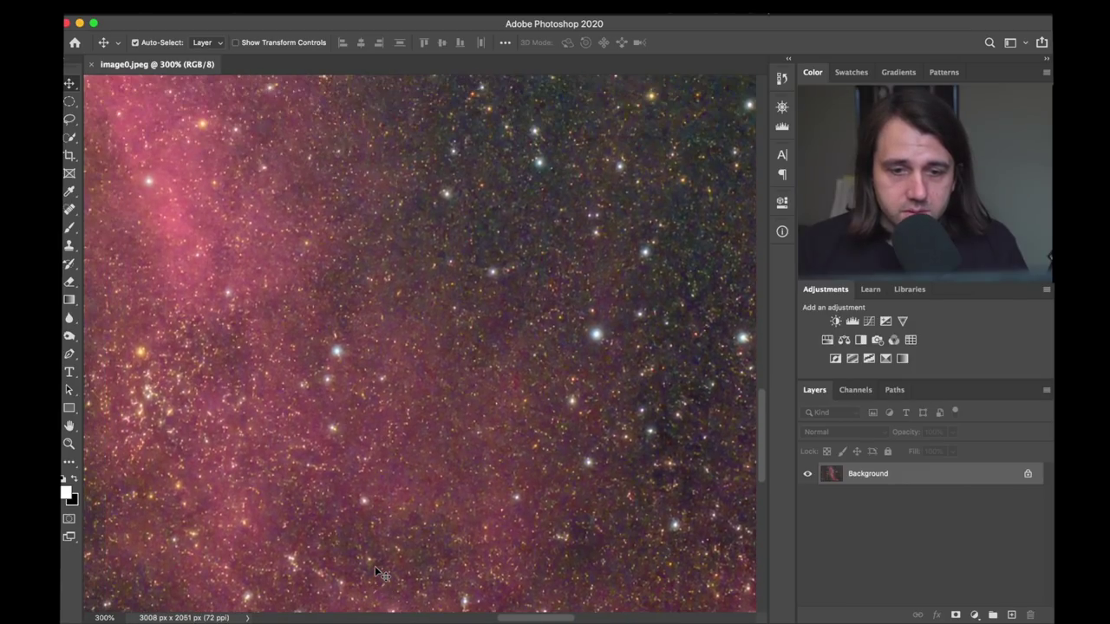
scroll(375, 566, "down", 5)
scroll(375, 567, "right", 6)
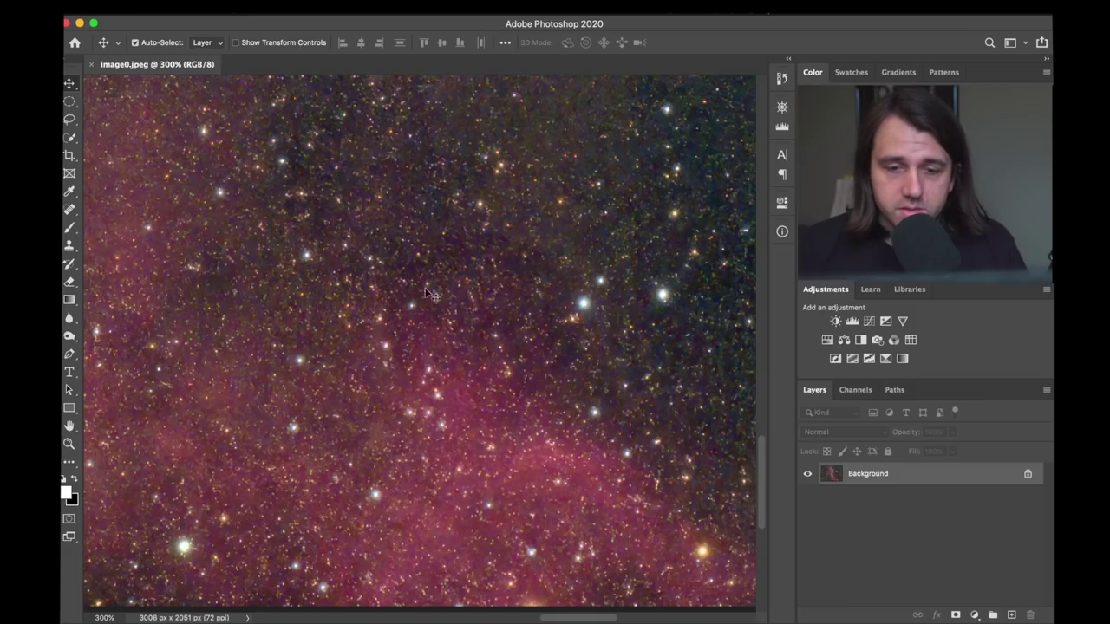
left_click(870, 322)
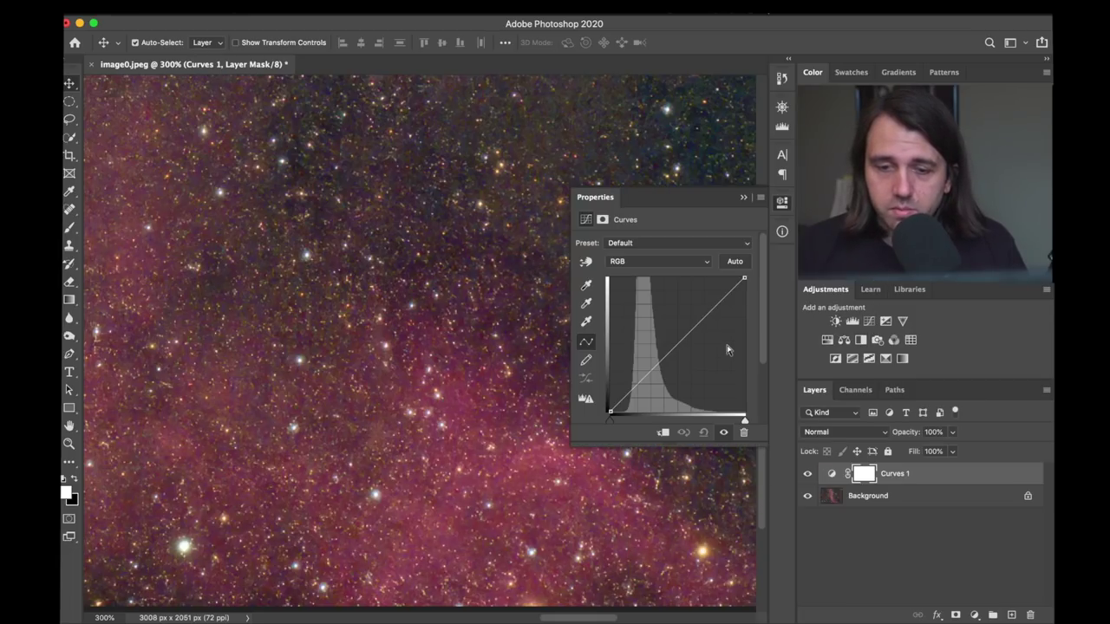
Lift the midtones of the RGB curve to brighten the nebula, and add a control point in the shadows.
left_click_drag(674, 349, 665, 337)
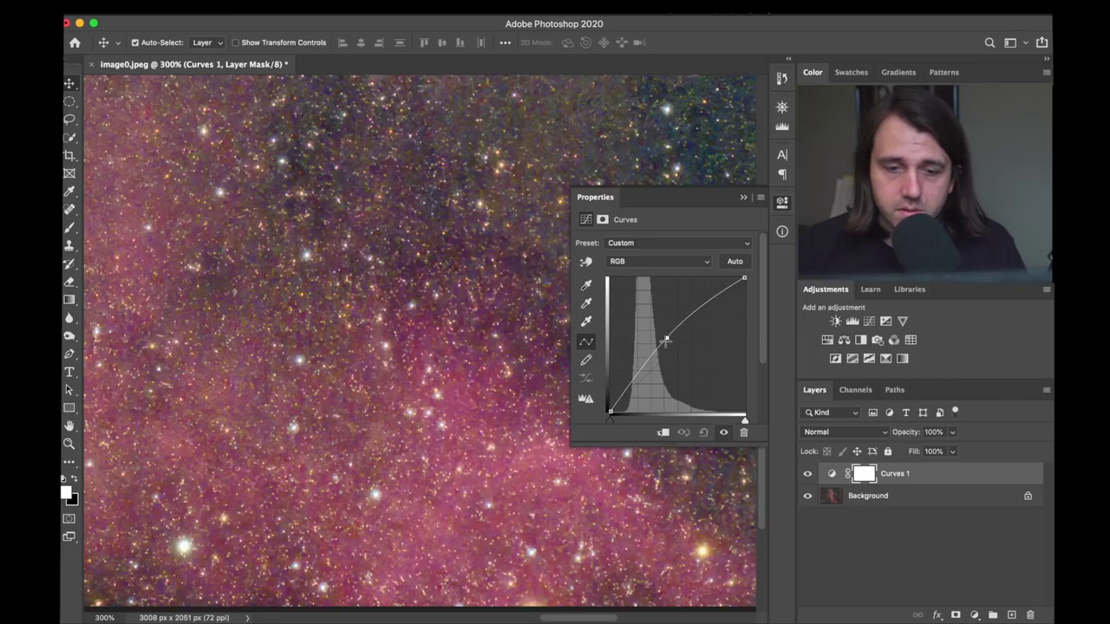
left_click(631, 385)
left_click_drag(634, 390, 633, 389)
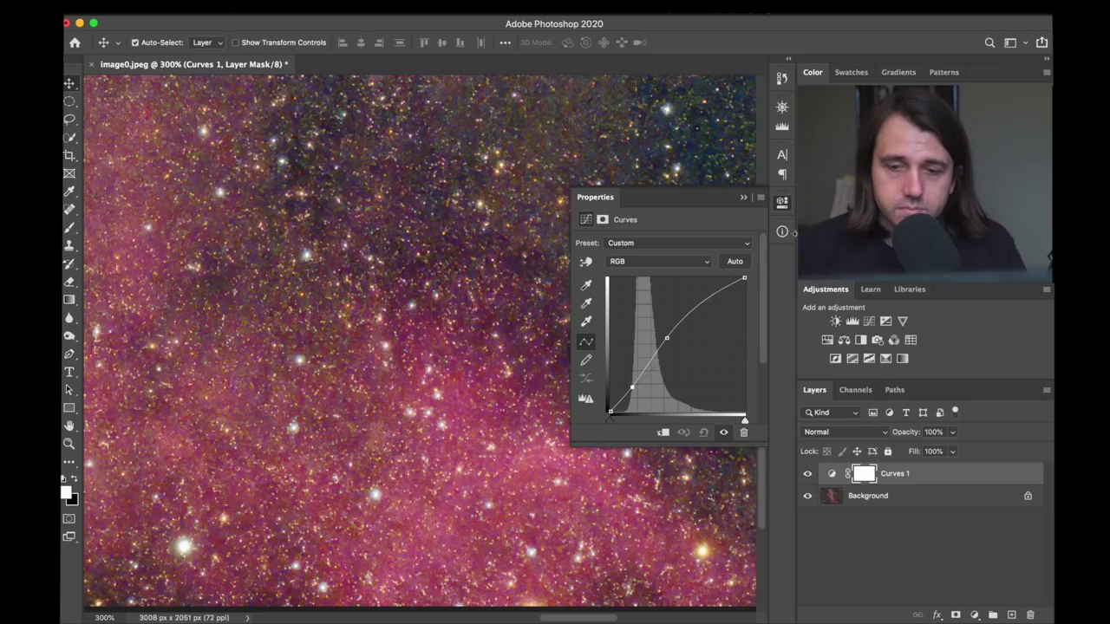
left_click(781, 206)
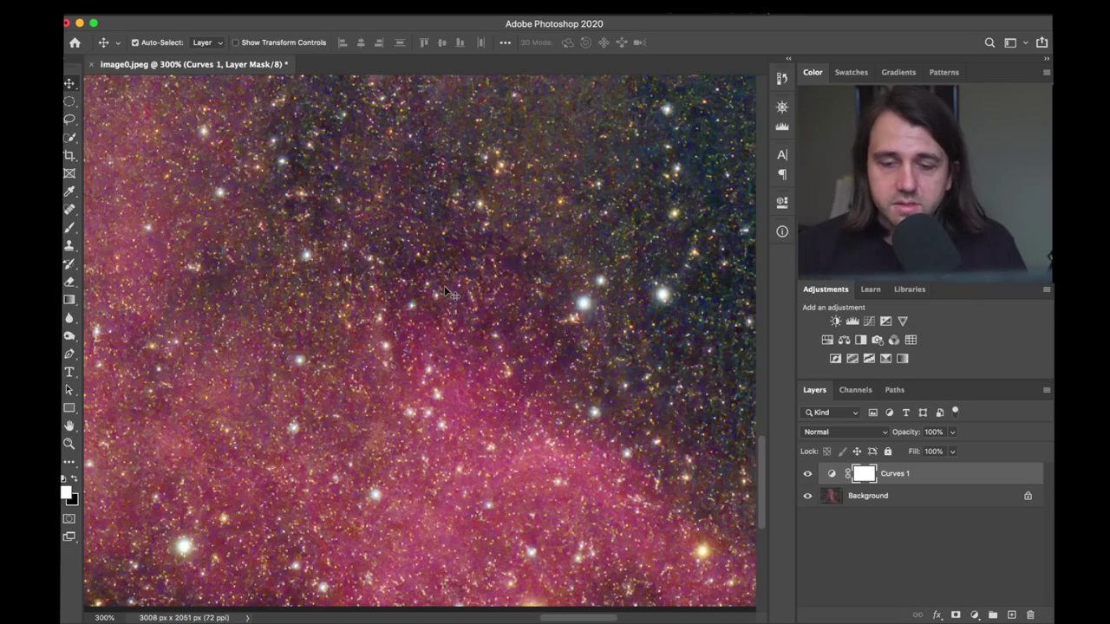
Hide the Curves 1 layer, fit the whole nebula image in the window, and show the layer again.
left_click(807, 473)
key("super+0")
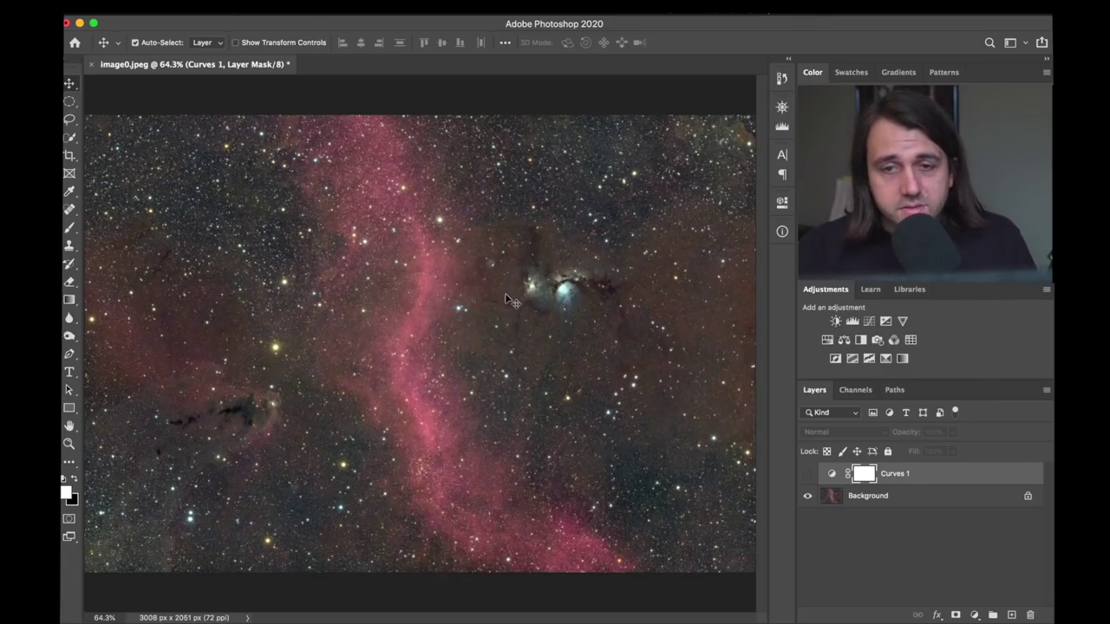
key("super+2")
left_click(807, 474)
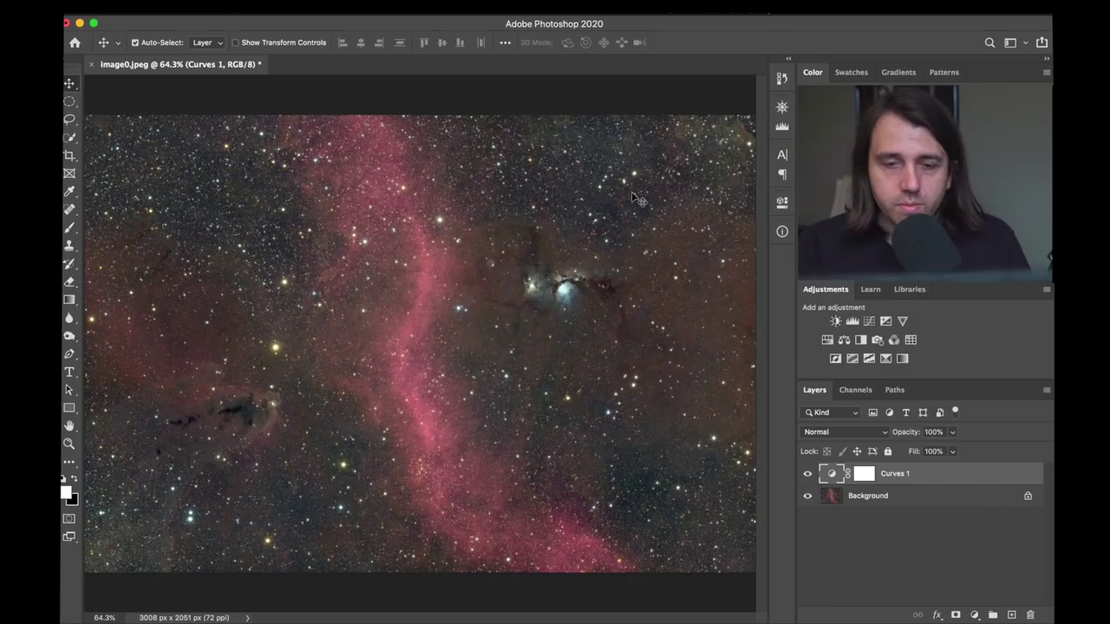
Darken the nebula image's background slightly by moving the black point of the Curves 1 layer inward along a straight curve.
double_click(834, 475)
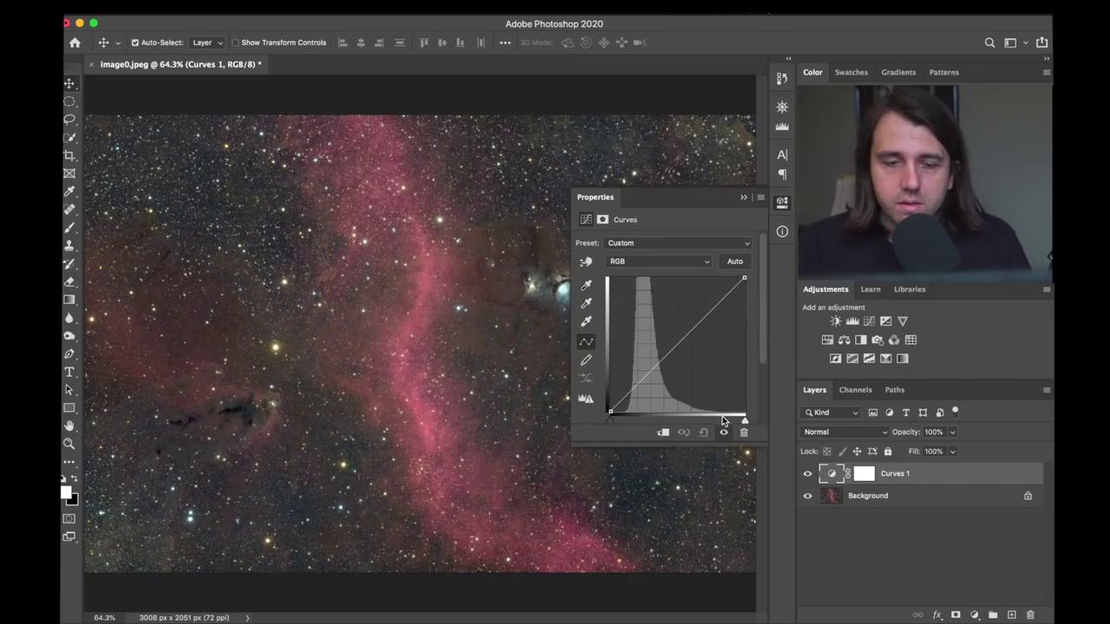
left_click_drag(610, 412, 615, 414)
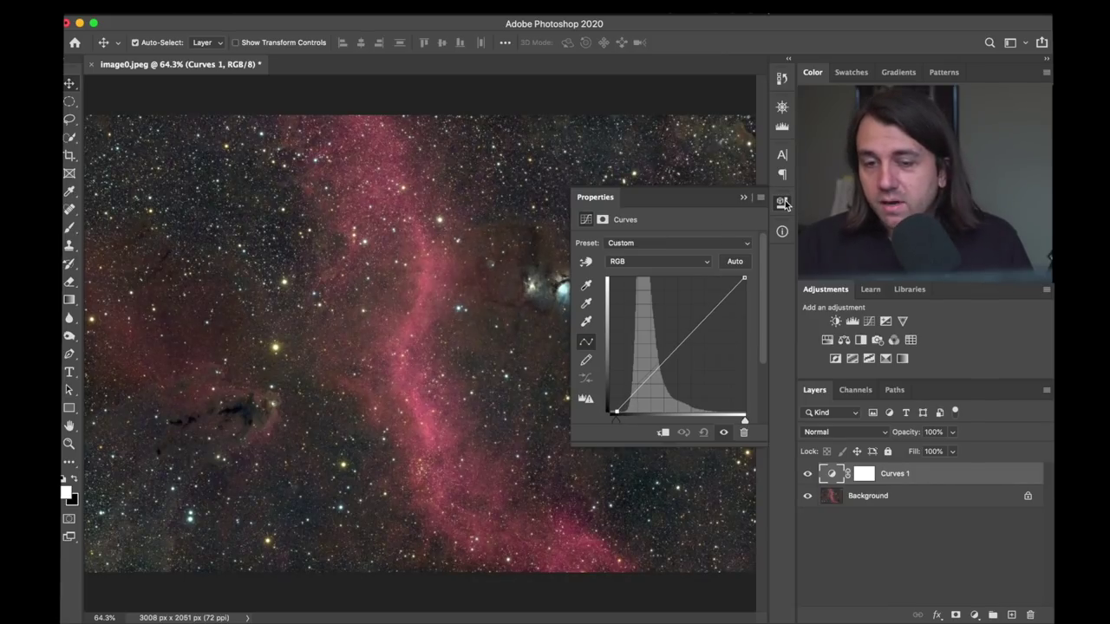
left_click(782, 202)
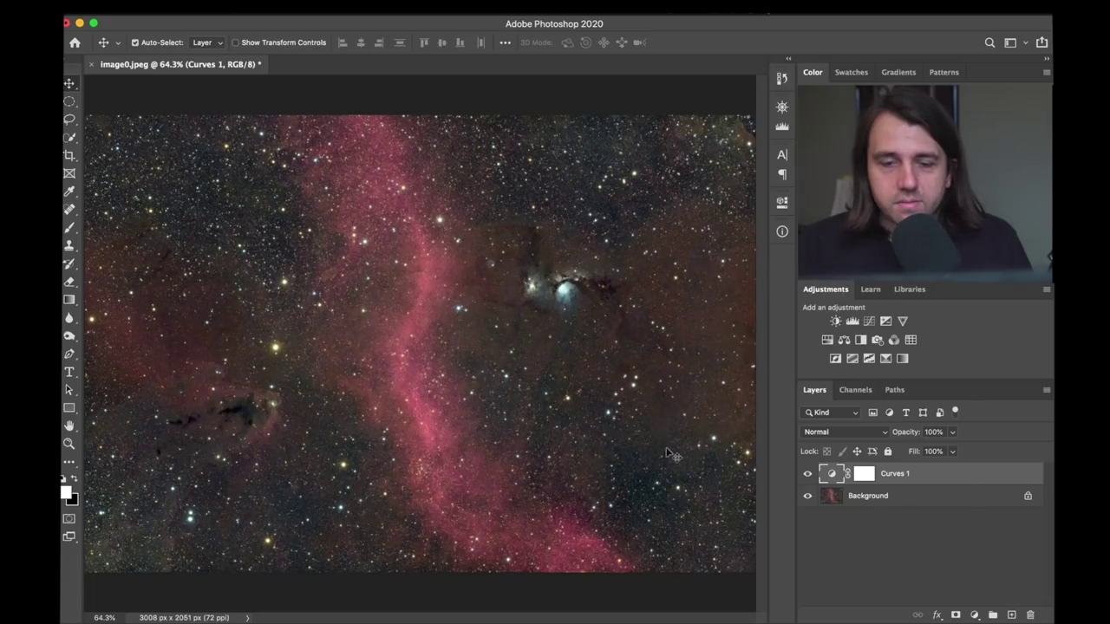
double_click(834, 475)
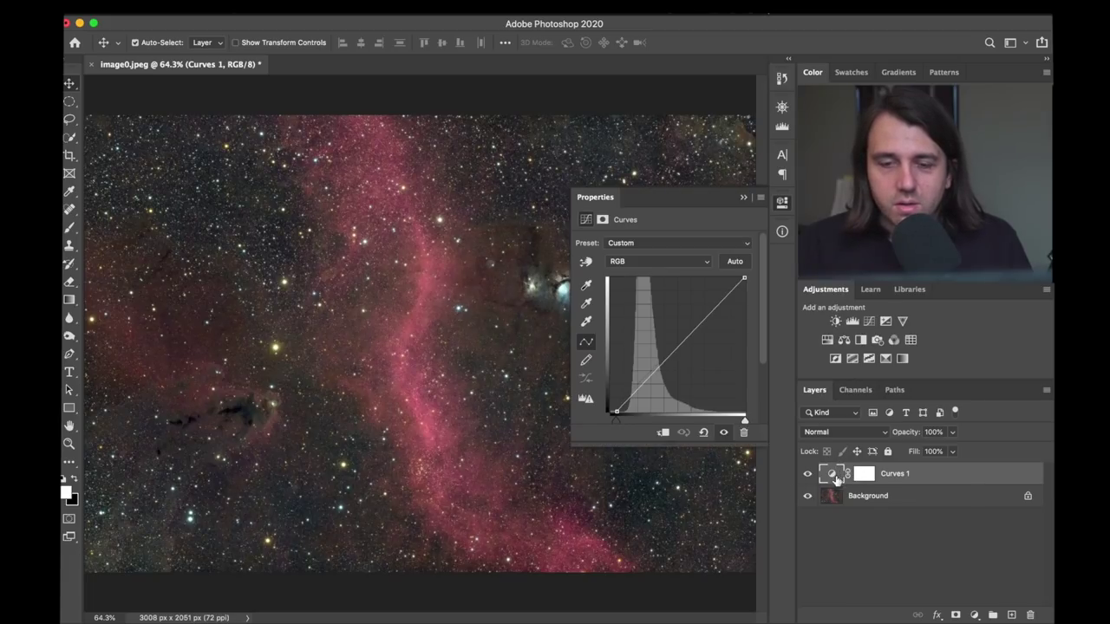
mouse_move(615, 415)
left_mouse_down()
mouse_move(598, 416)
mouse_move(617, 419)
mouse_move(600, 419)
mouse_move(618, 431)
left_mouse_up()
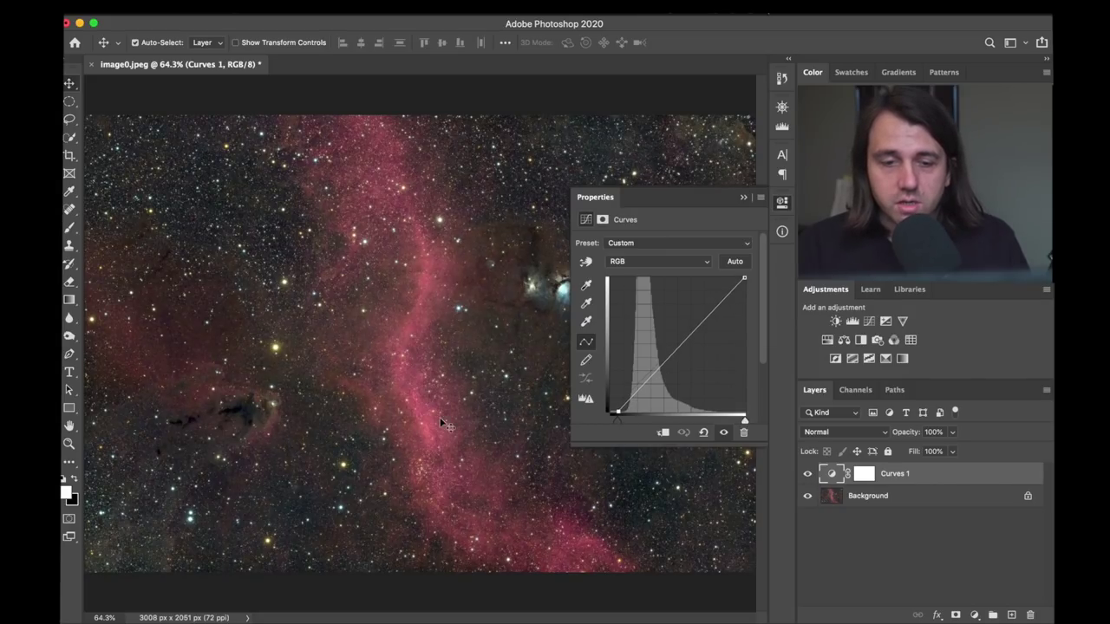
left_click(781, 202)
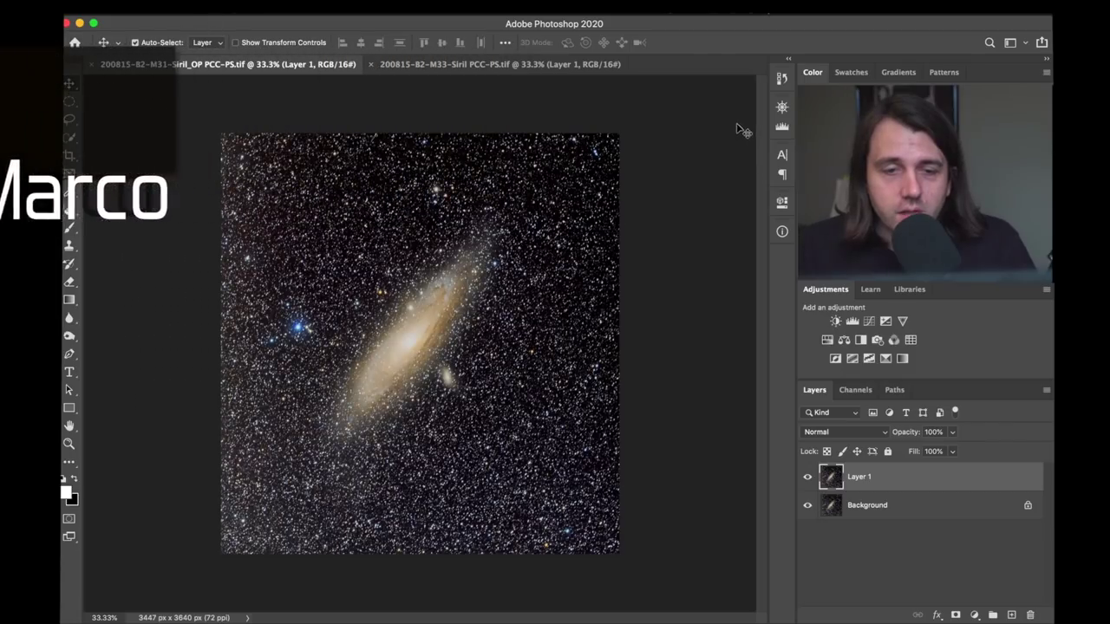
Compare the M31 and M33 galaxy images for background brightness, colour and star density.
left_click(478, 67)
left_click(244, 69)
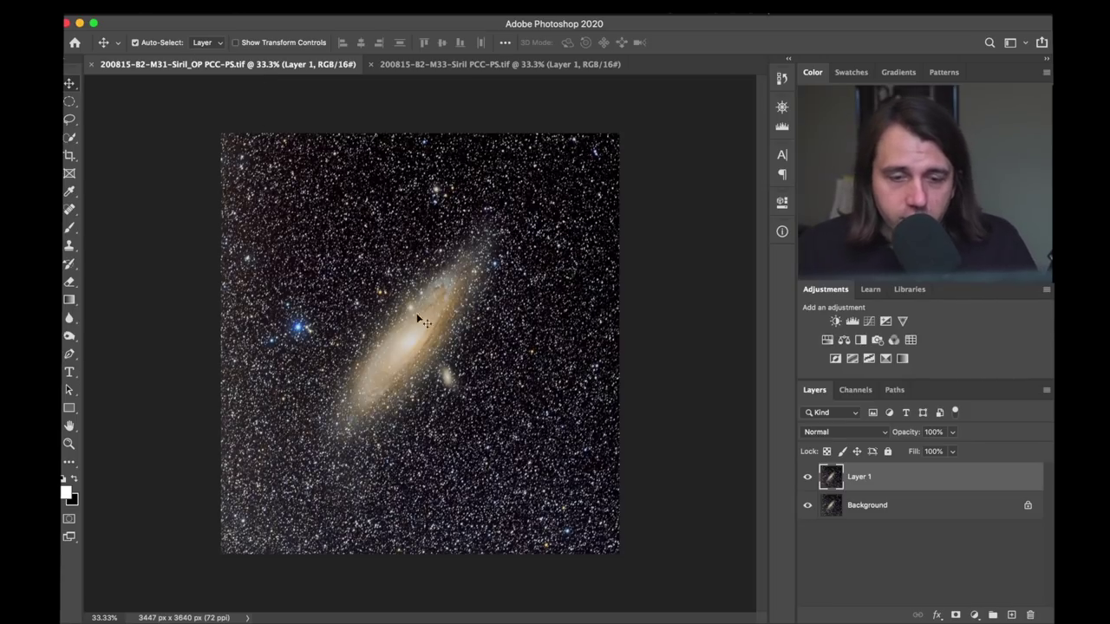
left_click(446, 67)
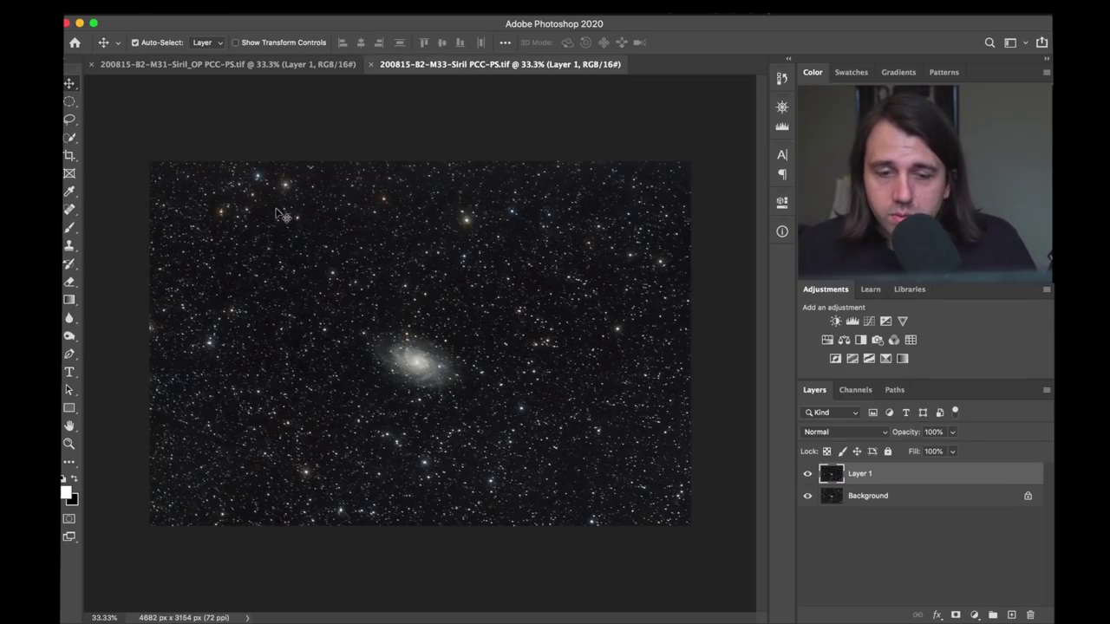
left_click(202, 68)
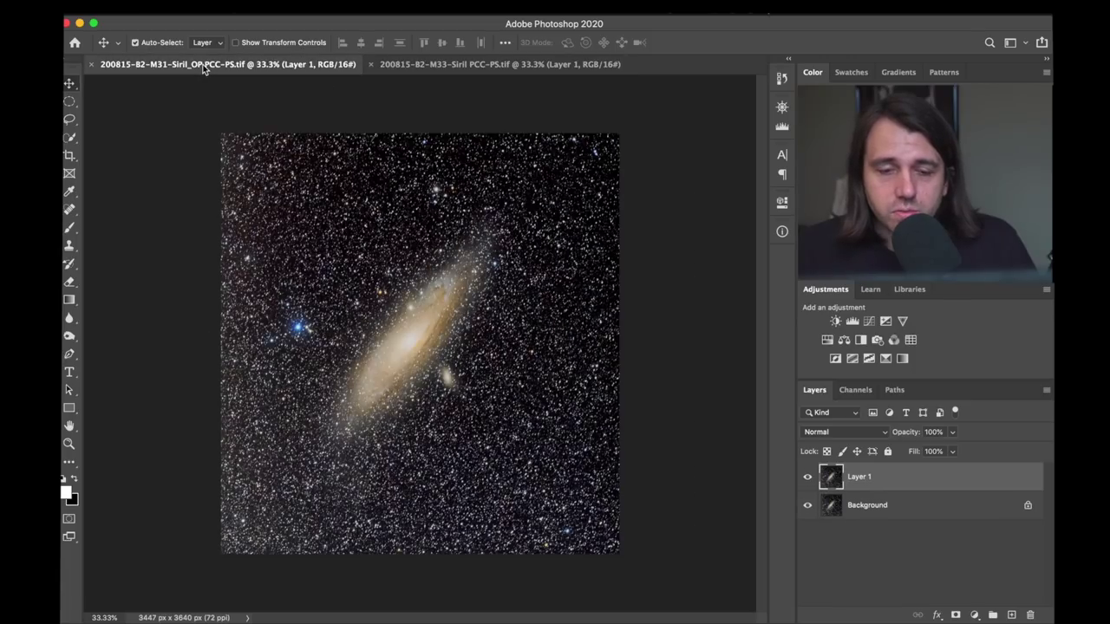
left_click(478, 66)
left_click(217, 67)
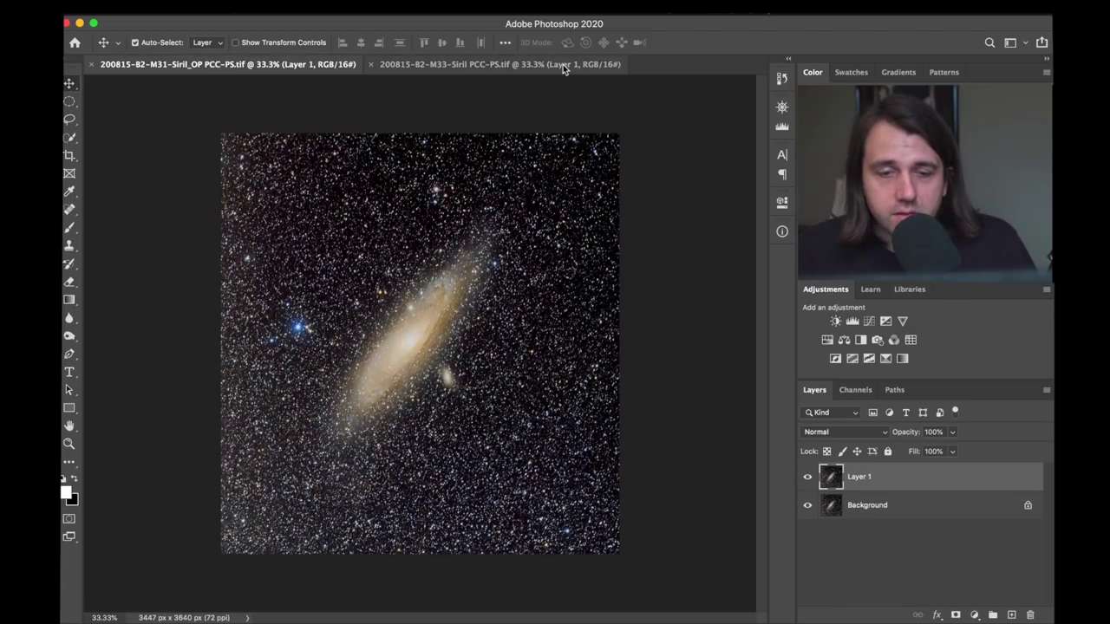
left_click(468, 67)
left_click(255, 66)
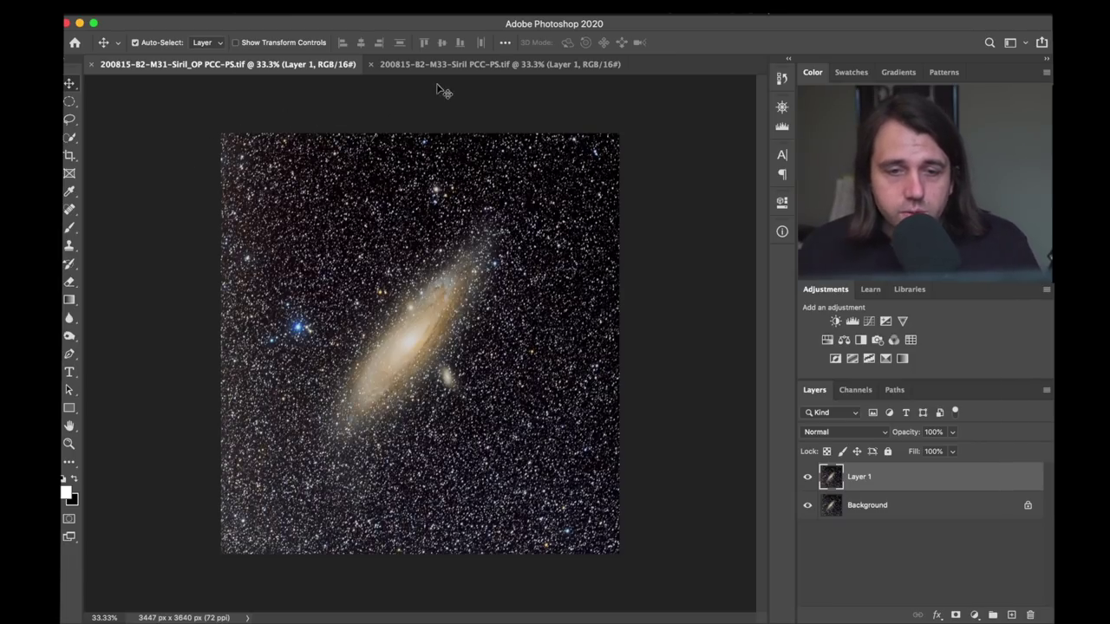
left_click(462, 68)
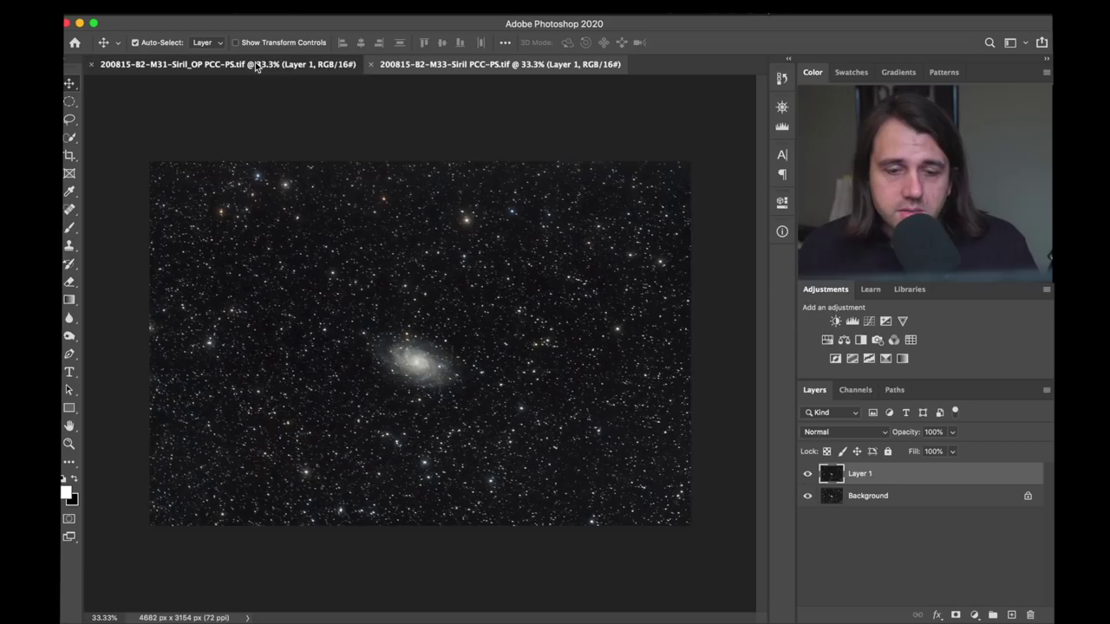
Add a Curves adjustment layer to the M31 image and pull the shadow part of the RGB curve down to darken the background.
left_click(110, 67)
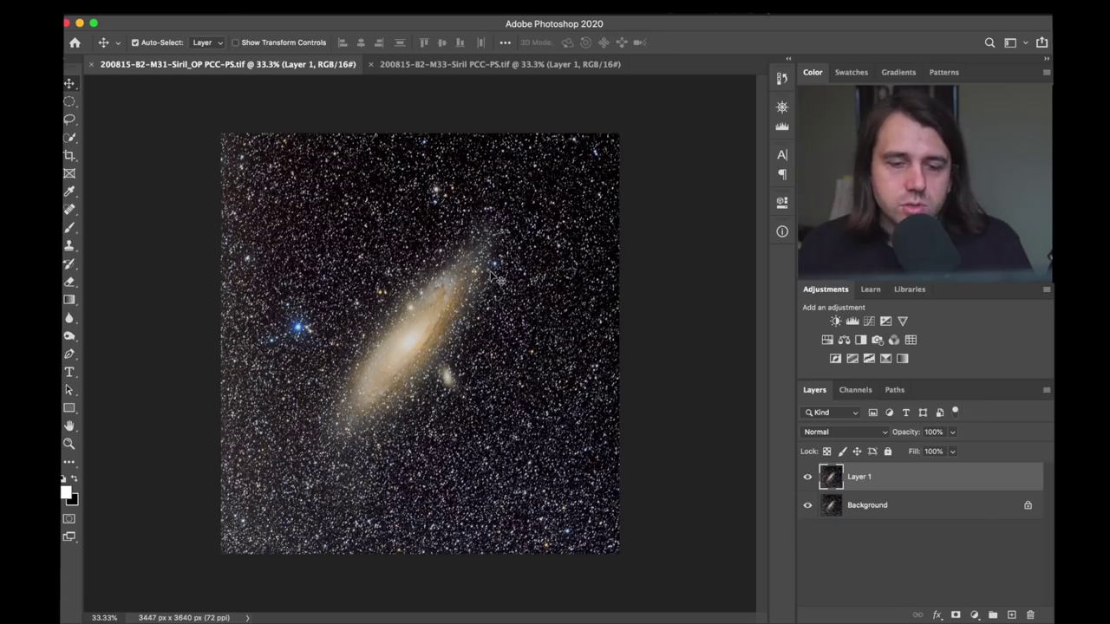
left_click(868, 322)
left_click(637, 388)
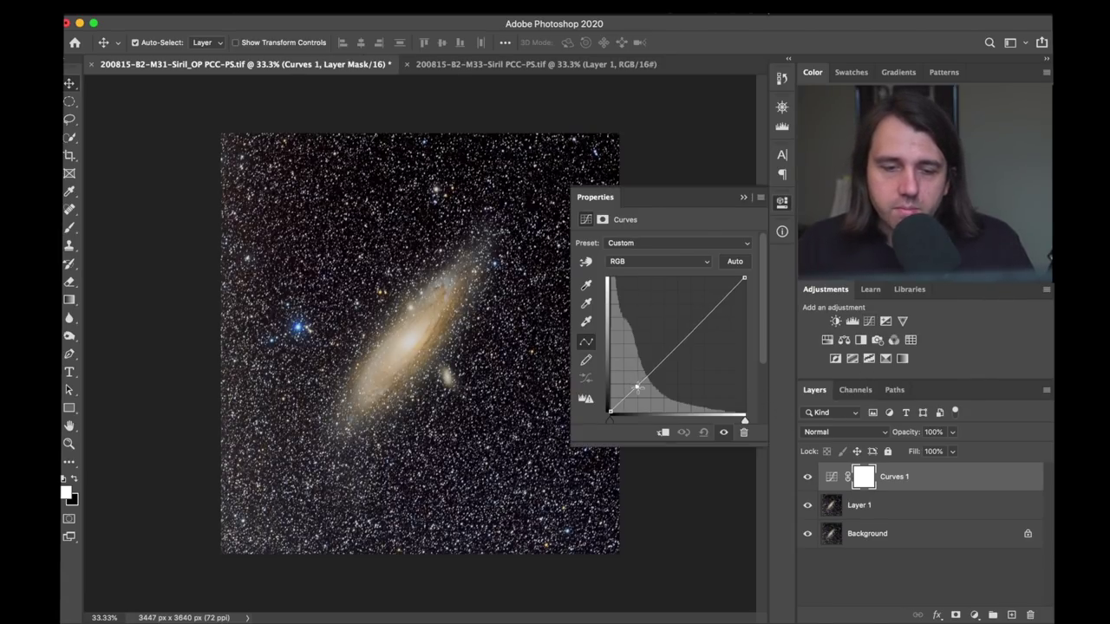
left_click_drag(637, 387, 640, 398)
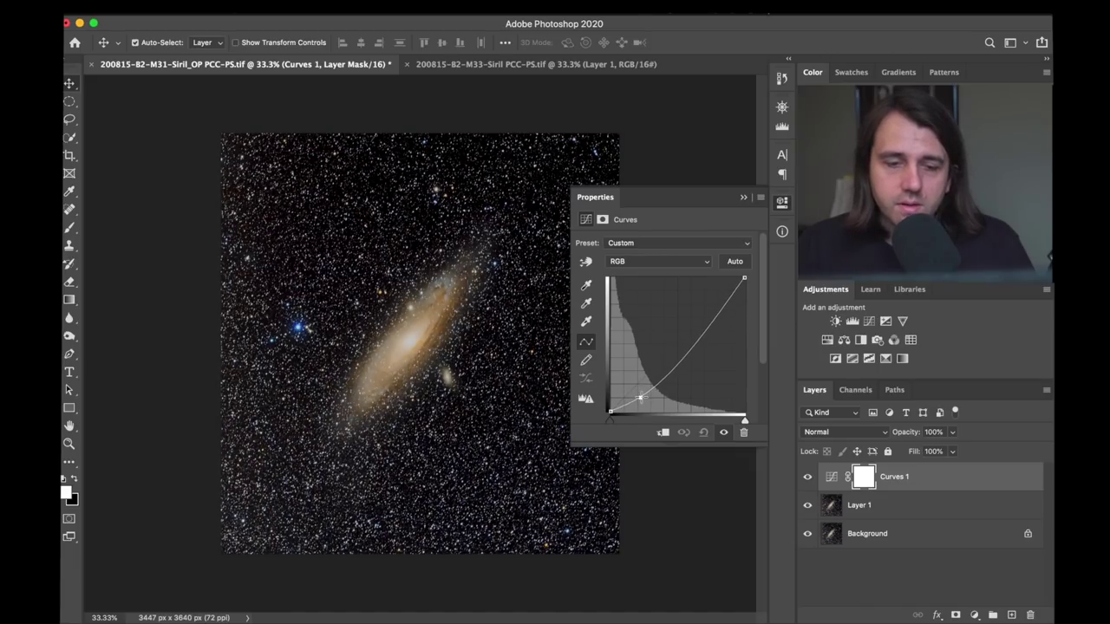
left_click(781, 202)
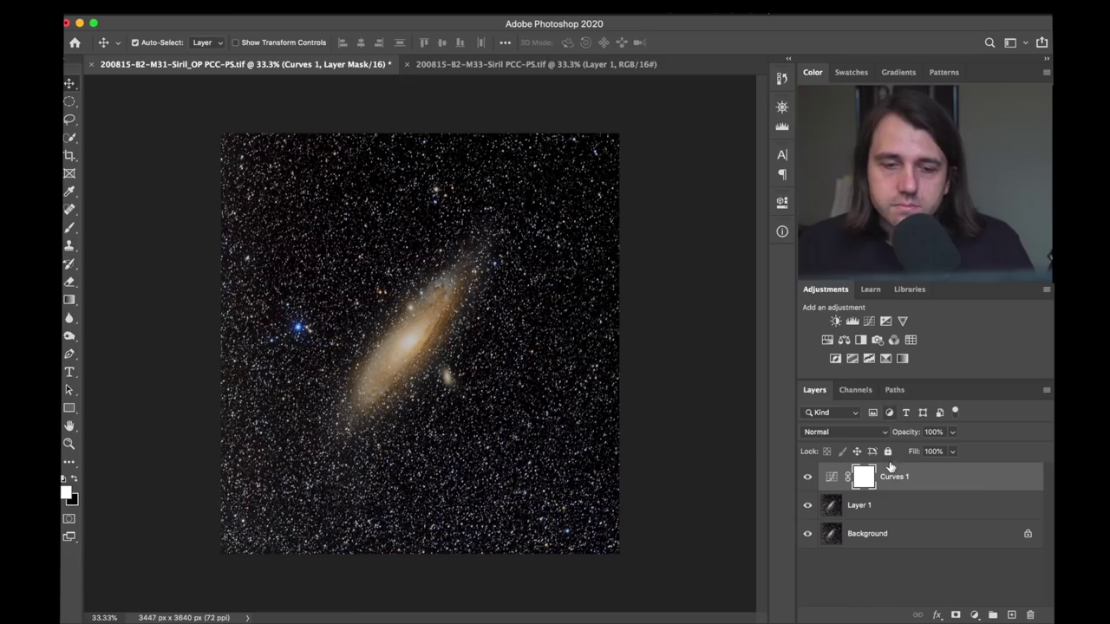
Toggle the visibility of M31's Curves 1 layer to compare before and after, leaving the layer hidden.
left_click(807, 478)
left_click(807, 478)
left_click(807, 479)
left_click(807, 478)
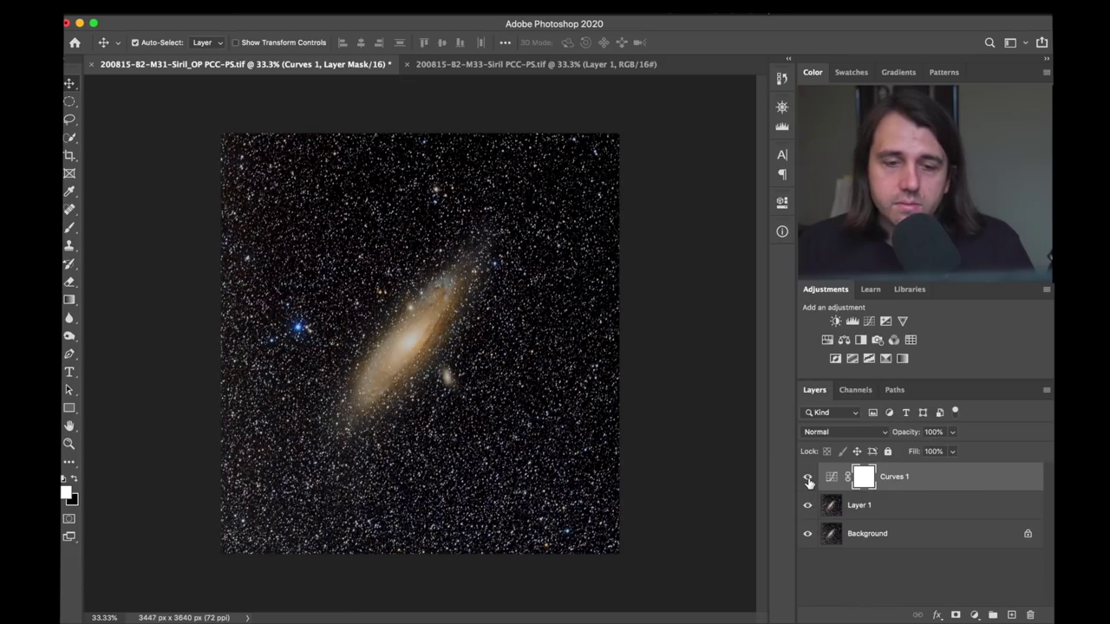
left_click(808, 478)
left_click(807, 478)
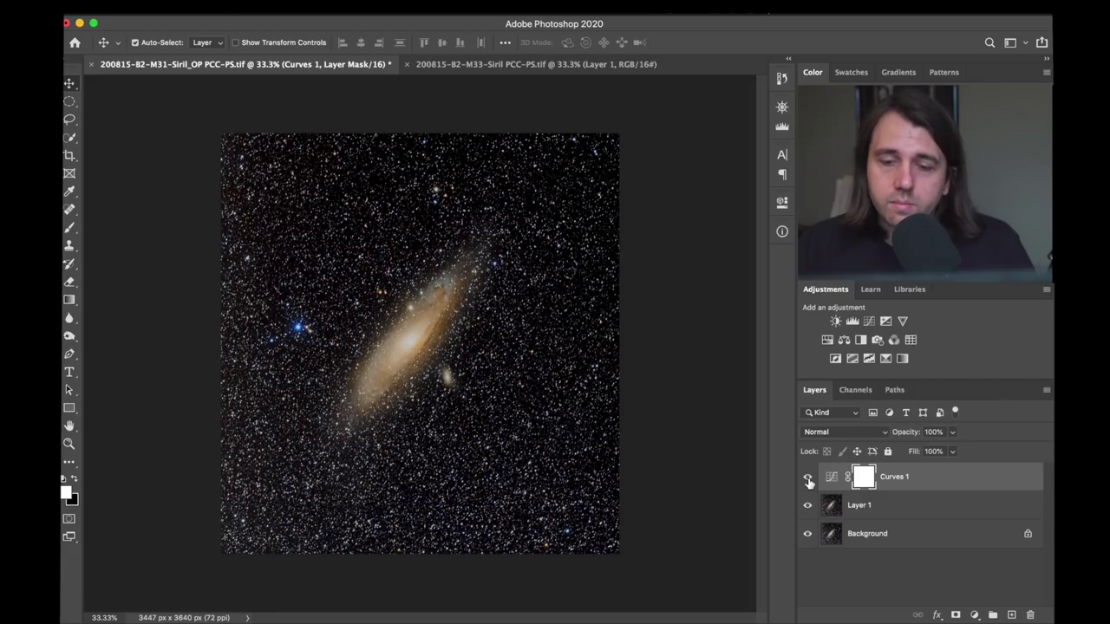
left_click(807, 479)
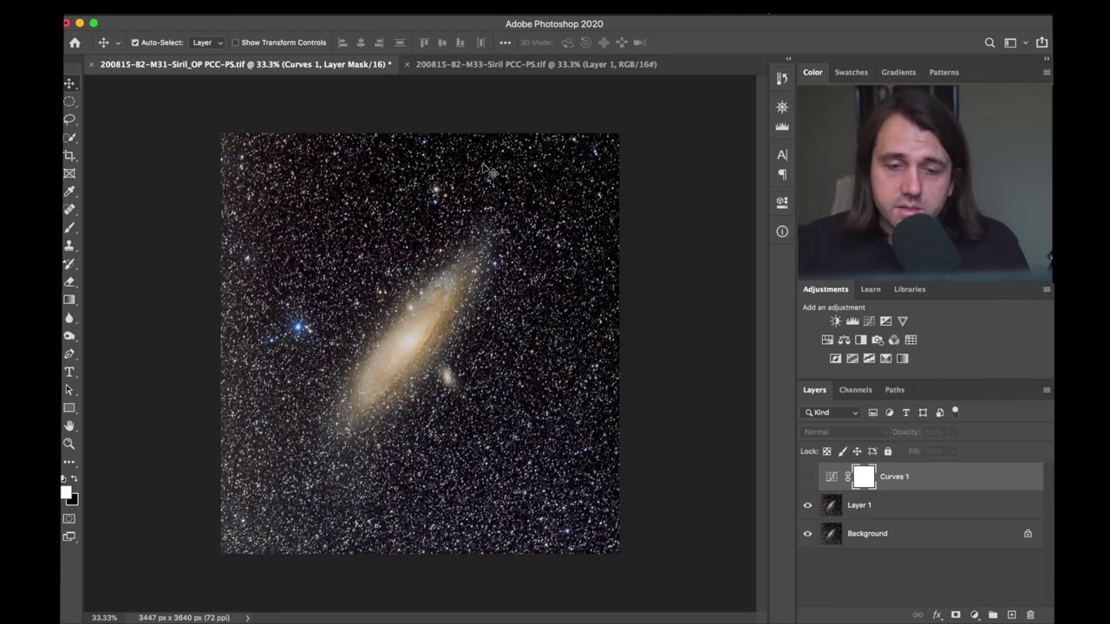
Compare the M33 image with the M31 image, and examine the star shapes beside the M31 galaxy at 300%.
left_click(493, 64)
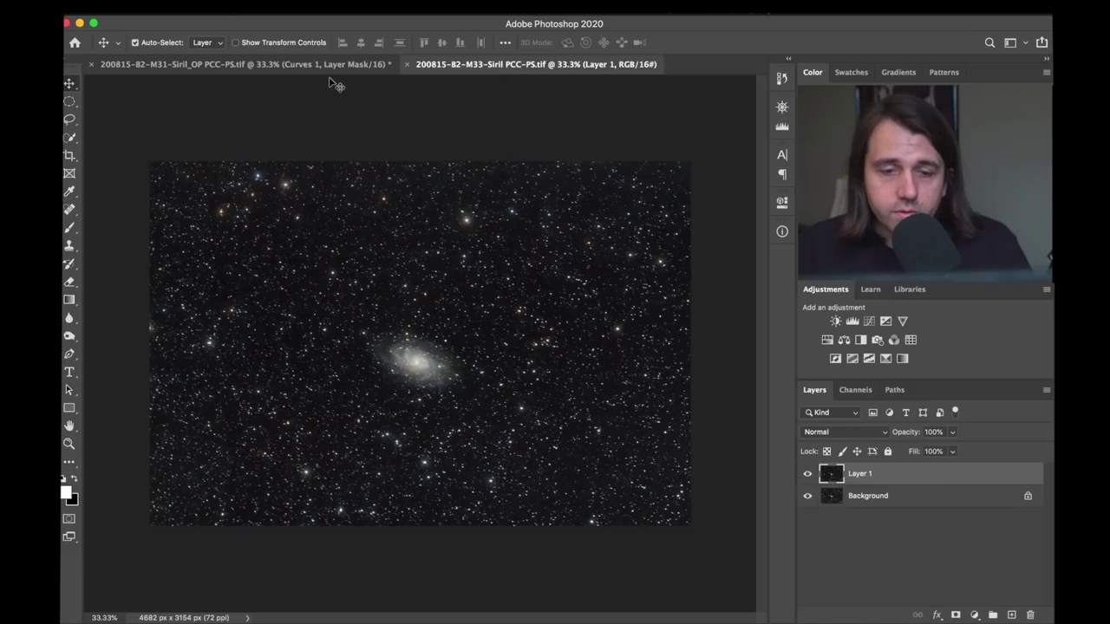
left_click(316, 65)
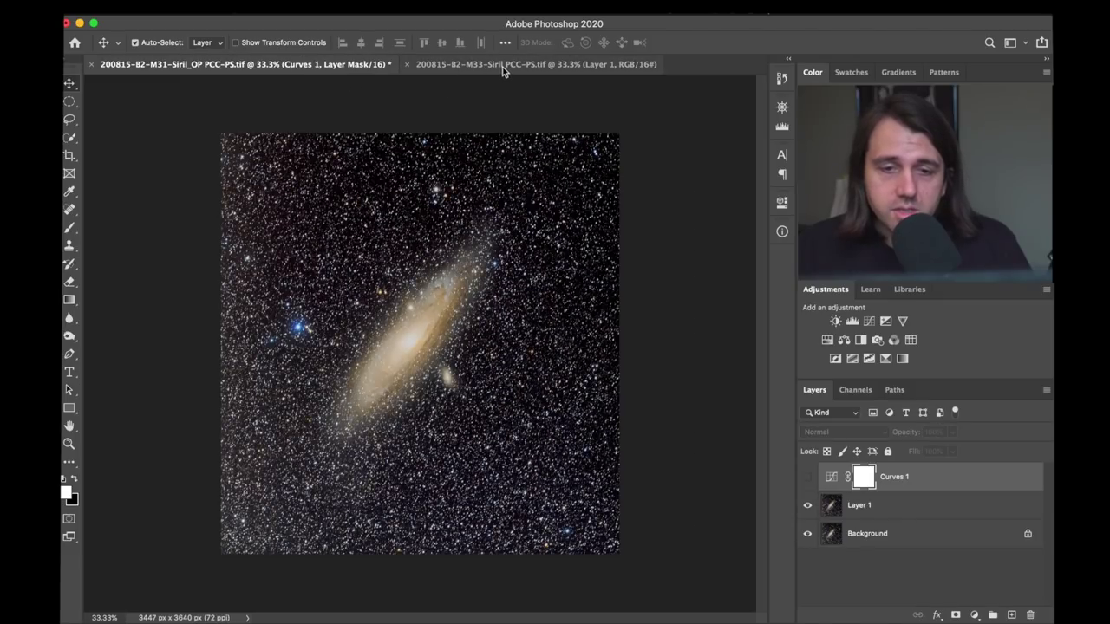
left_click(502, 67)
left_click(307, 66)
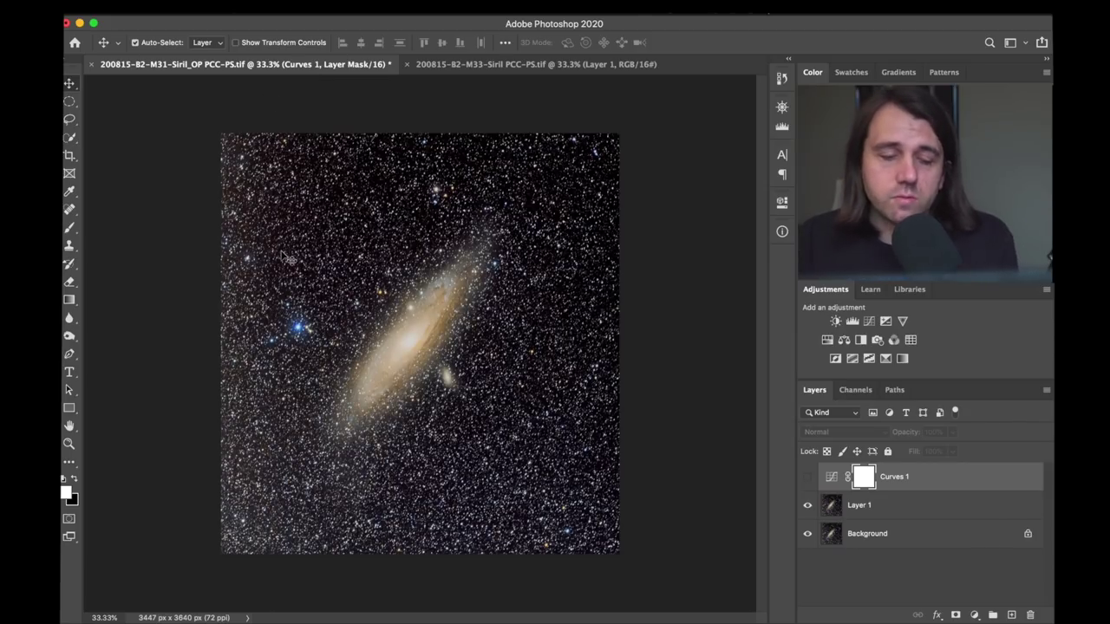
scroll(285, 256, "up", 6)
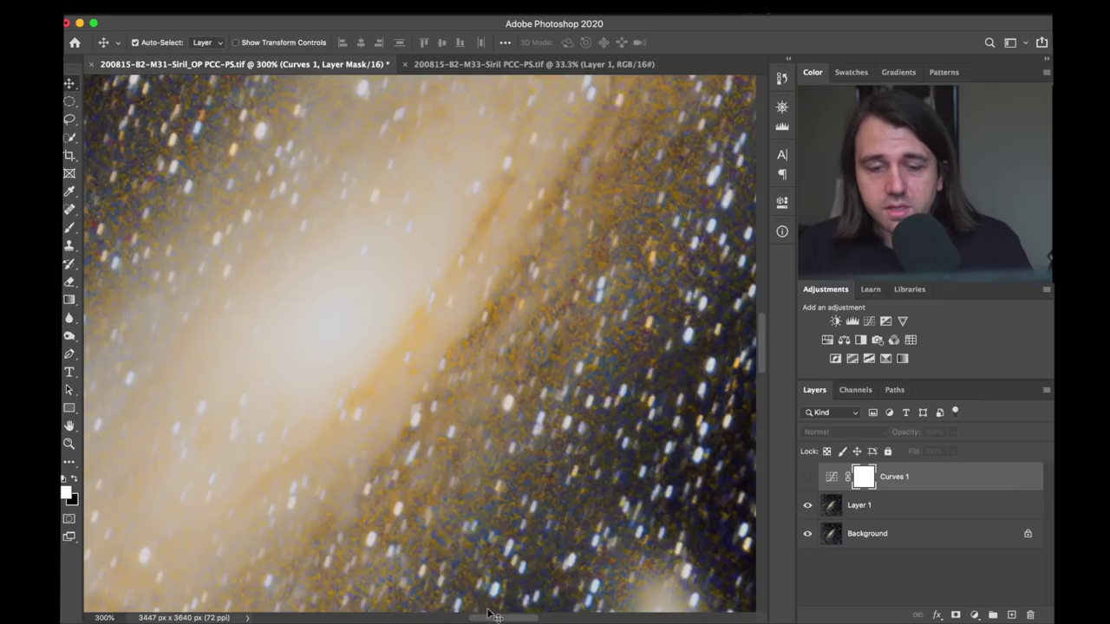
left_click_drag(493, 617, 507, 618)
left_click_drag(546, 621, 552, 621)
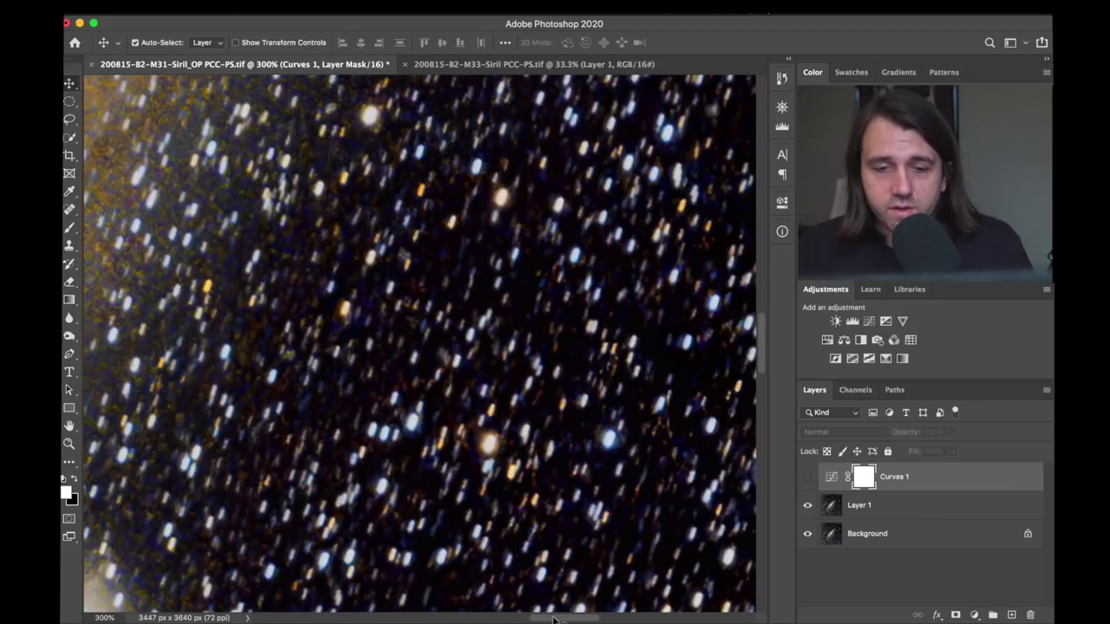
Examine the star shapes around the galaxy in the M33 image at 300% and 200%.
left_click(461, 64)
key("super+plus")
key("super+plus")
key("super+plus")
key("super+plus")
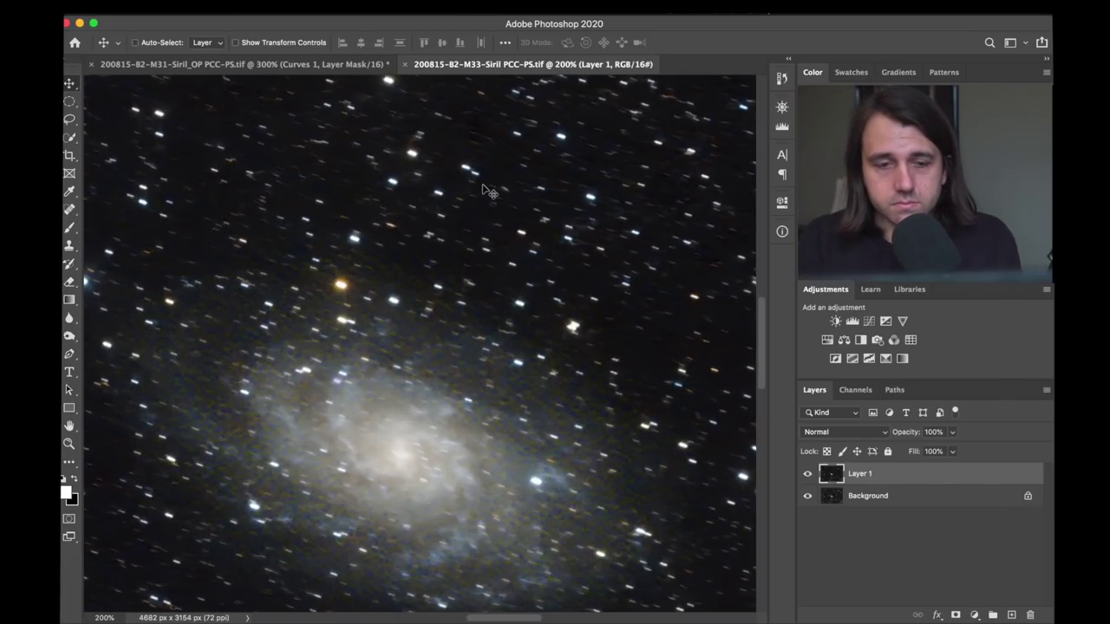
key("super+plus")
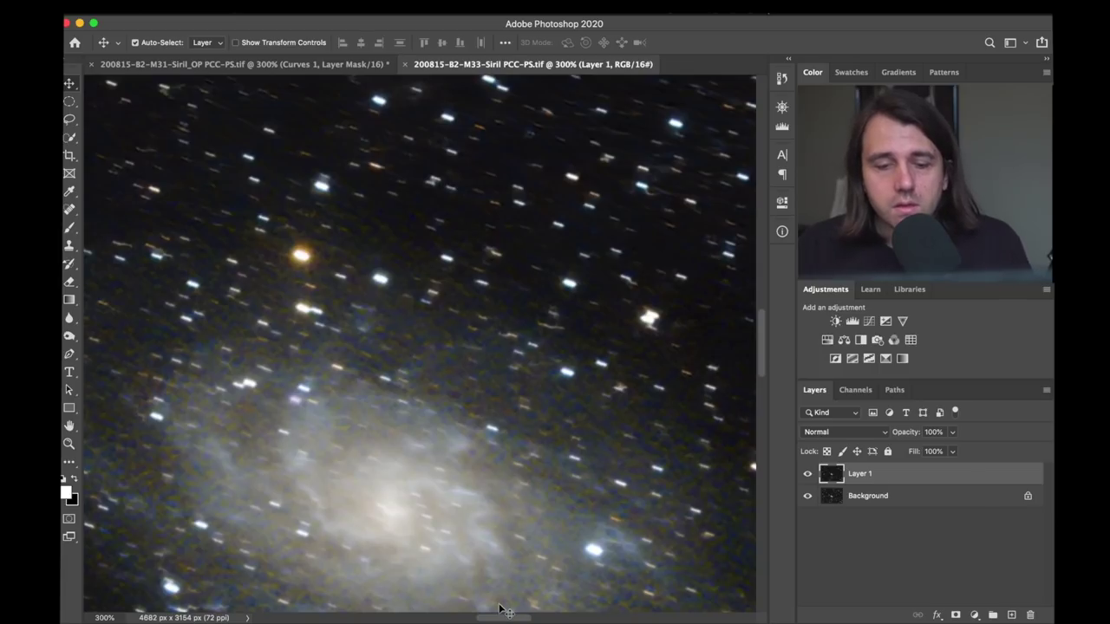
key("super+minus")
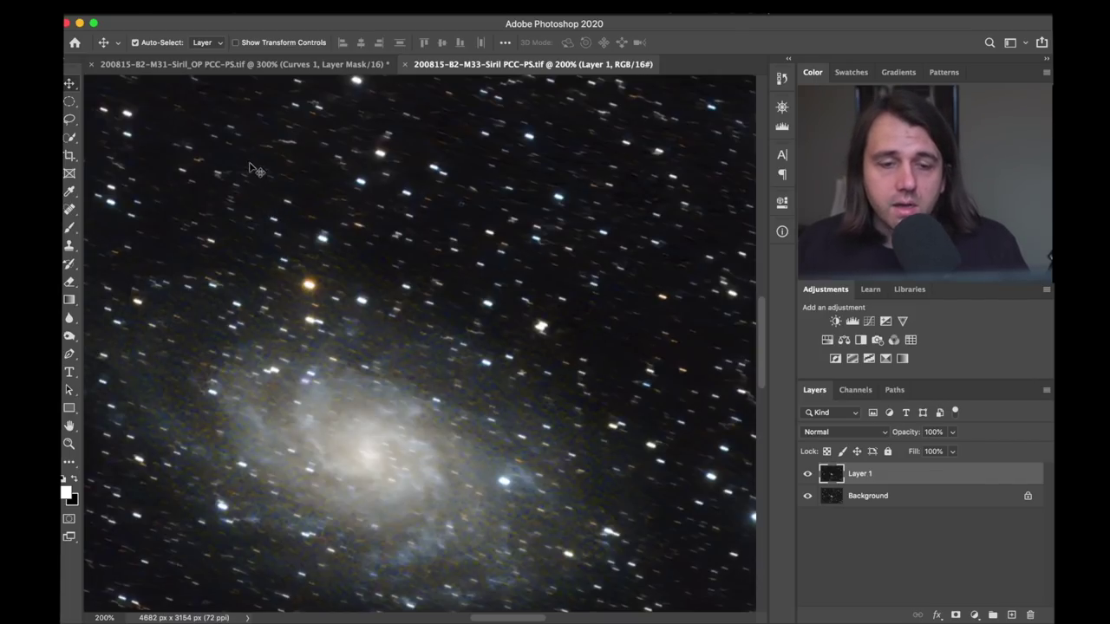
Compare the whole M31 galaxy image at 33.3% with a zoomed-out view of the M33 image.
left_click(236, 64)
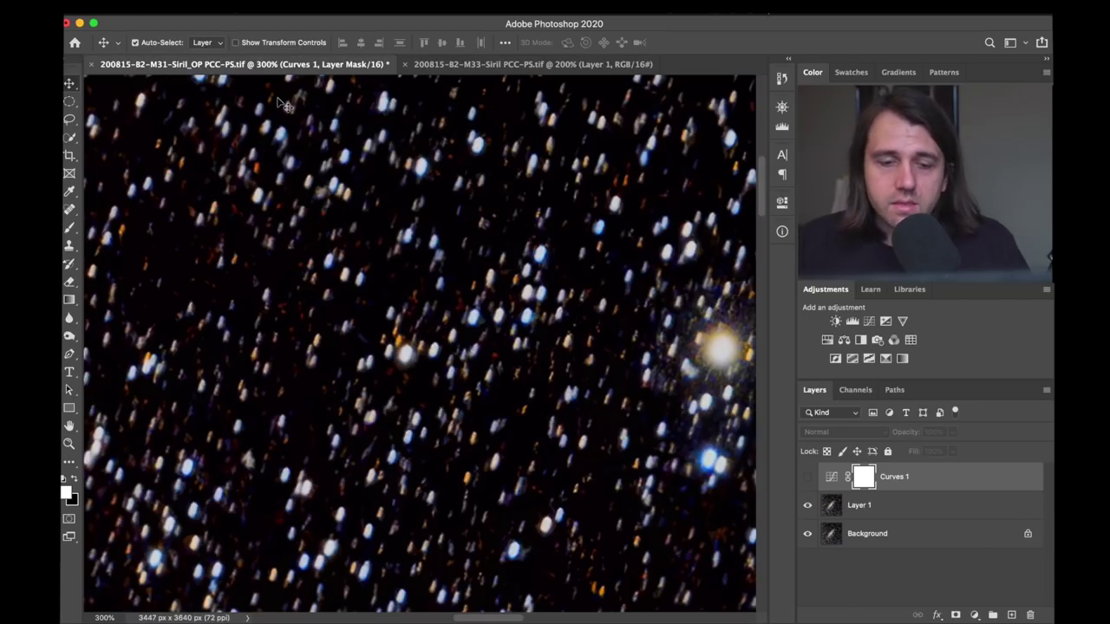
key("super+minus")
key("super+minus")
key("super+minus")
key("super+minus")
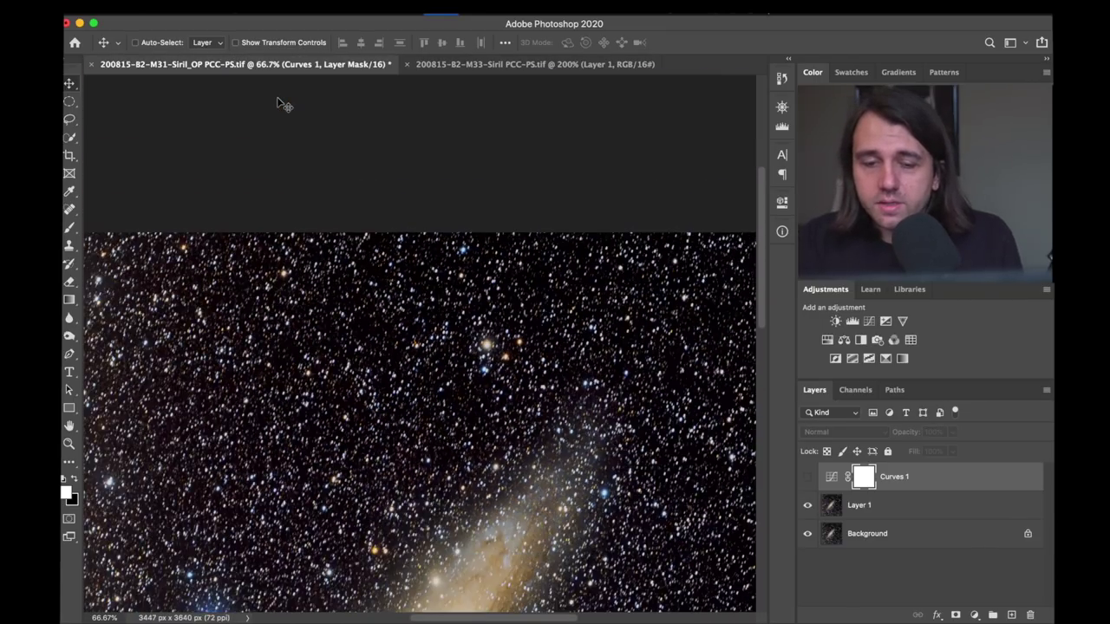
key("super+minus")
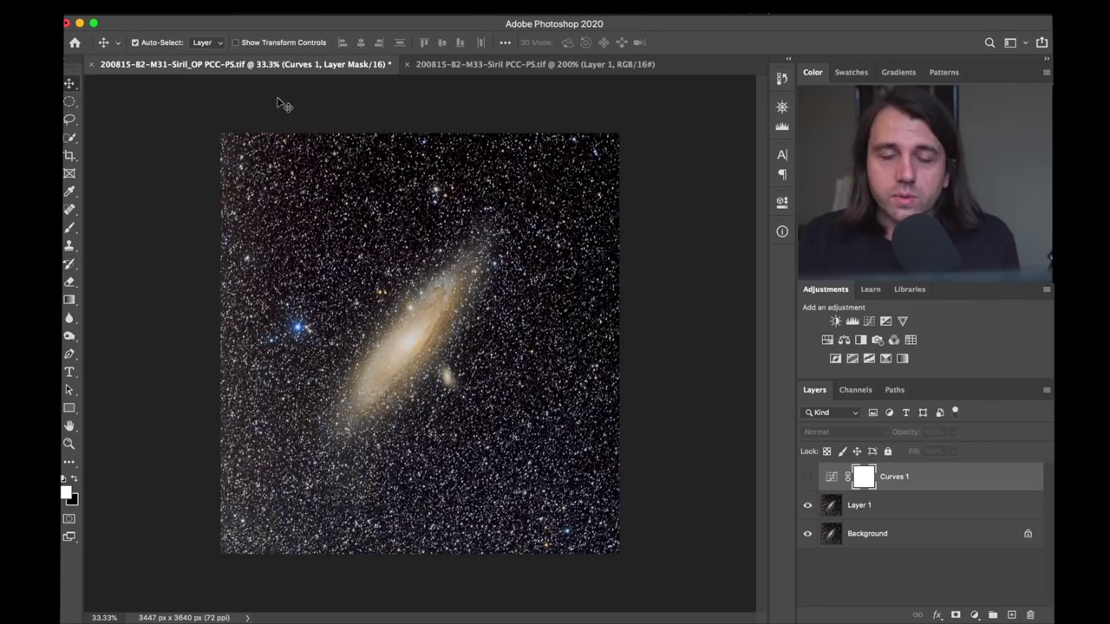
left_click(486, 64)
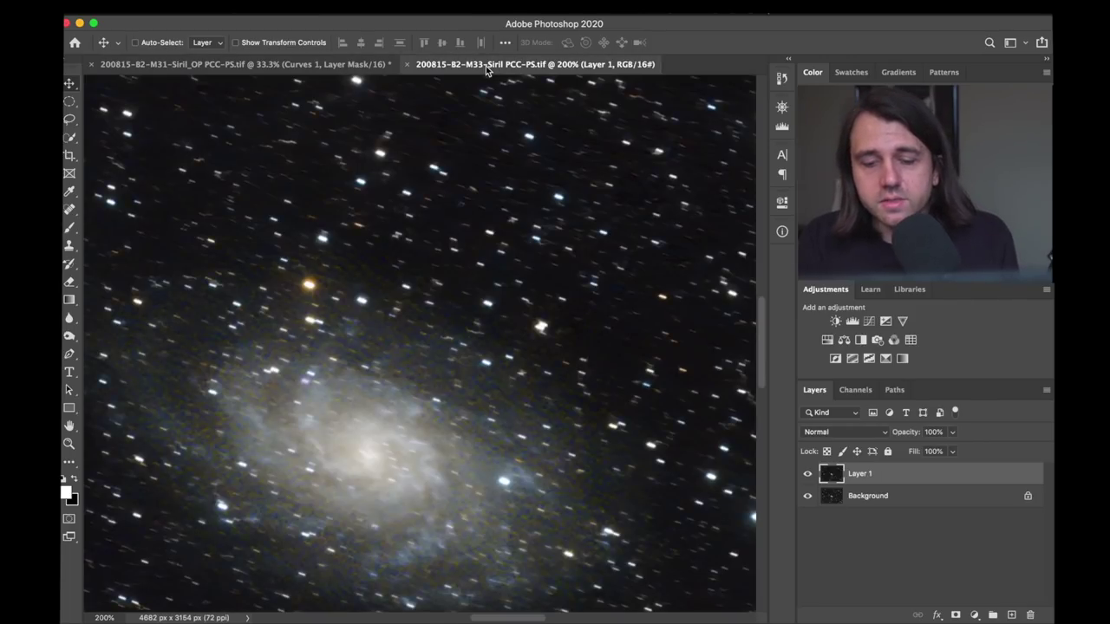
key("super+minus")
key("super+minus")
key("super+minus")
key("super+minus")
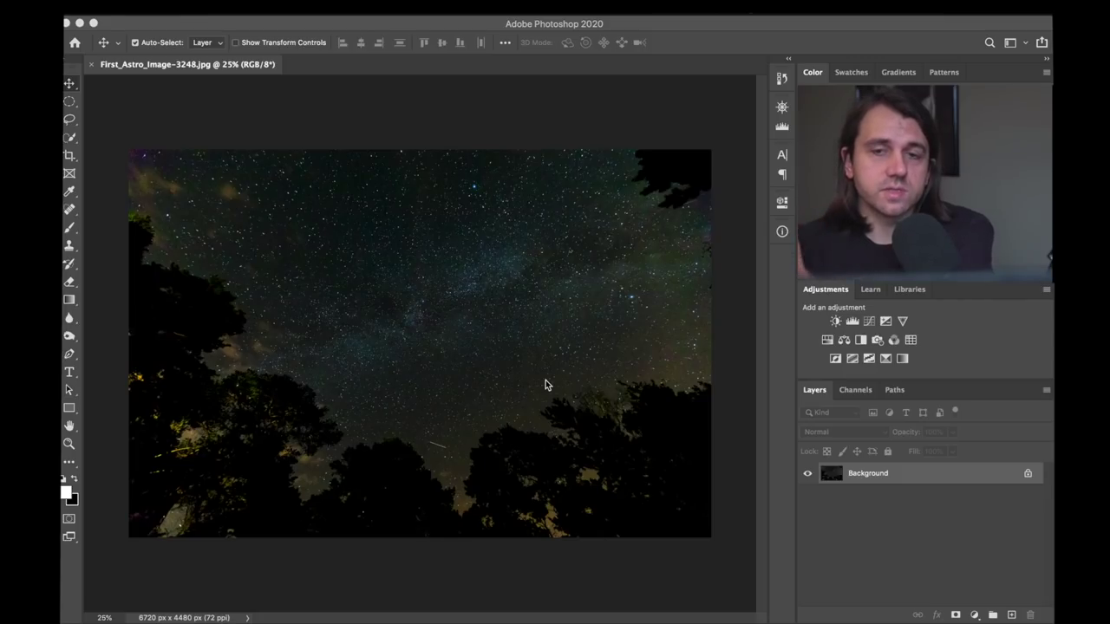
Examine the stars in the First_Astro_Image-3248.jpg Milky Way photo at 200%.
key("super+1")
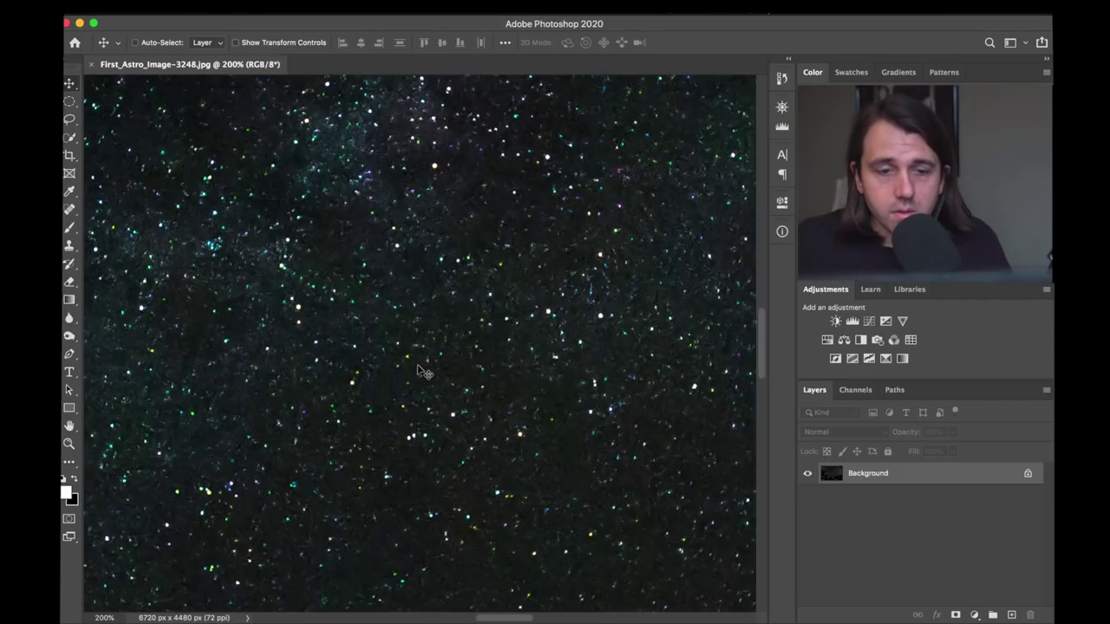
key("super+minus")
key("super+minus")
key("super+minus")
key("super+minus")
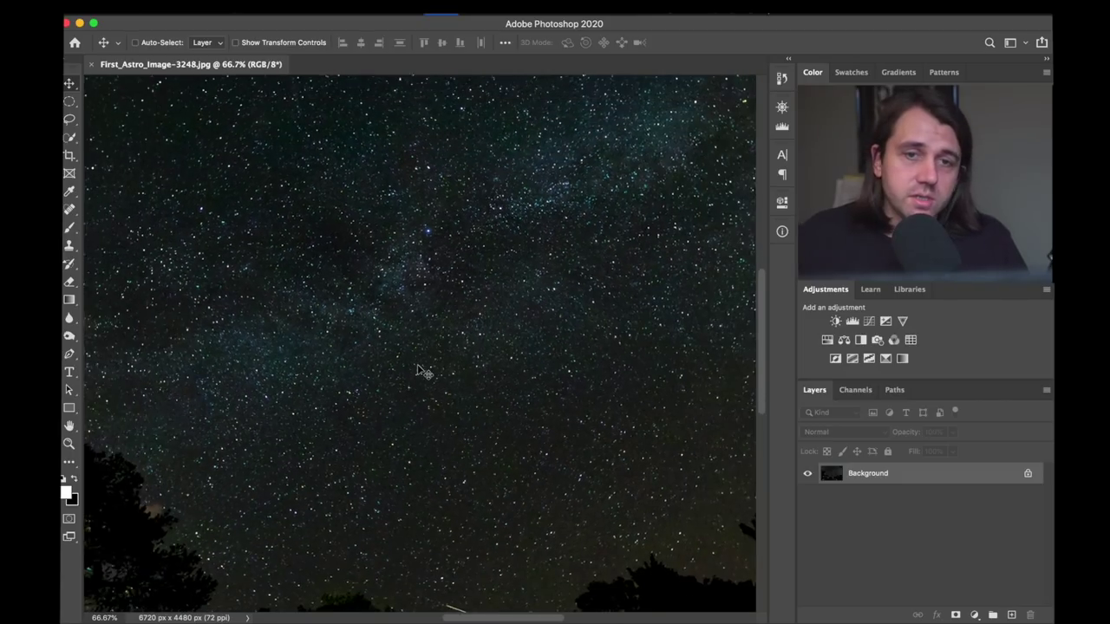
Examine the Milky Way photo's star colours and noise at 400%, and return to a wider view of the sky.
key("super+equal")
key("super+equal")
key("super+equal")
key("super+equal")
key("super+equal")
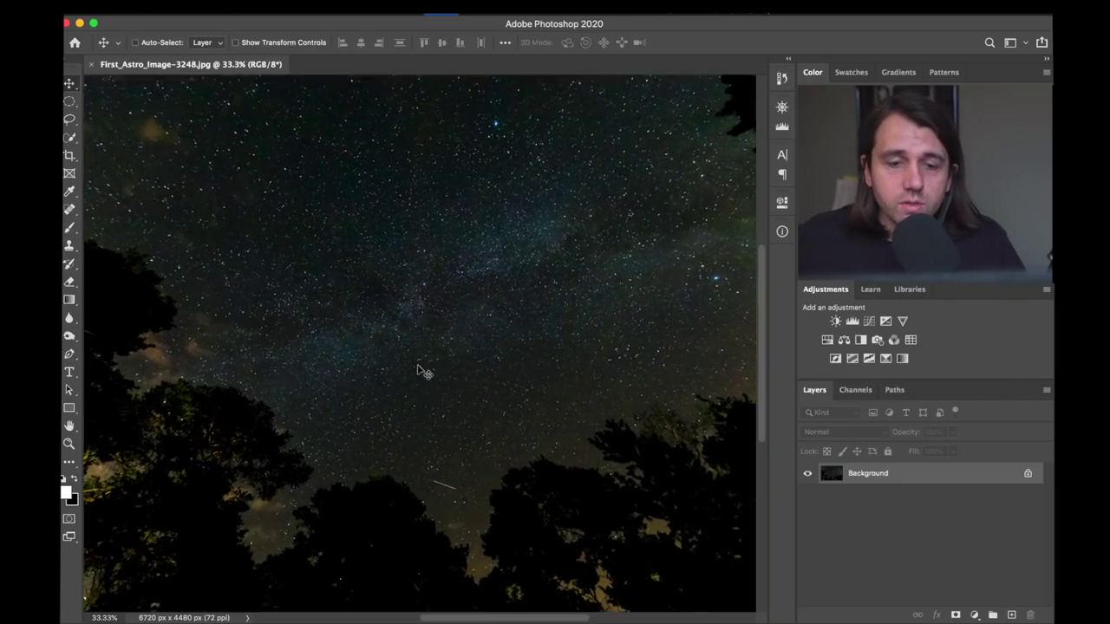
key("super+equal")
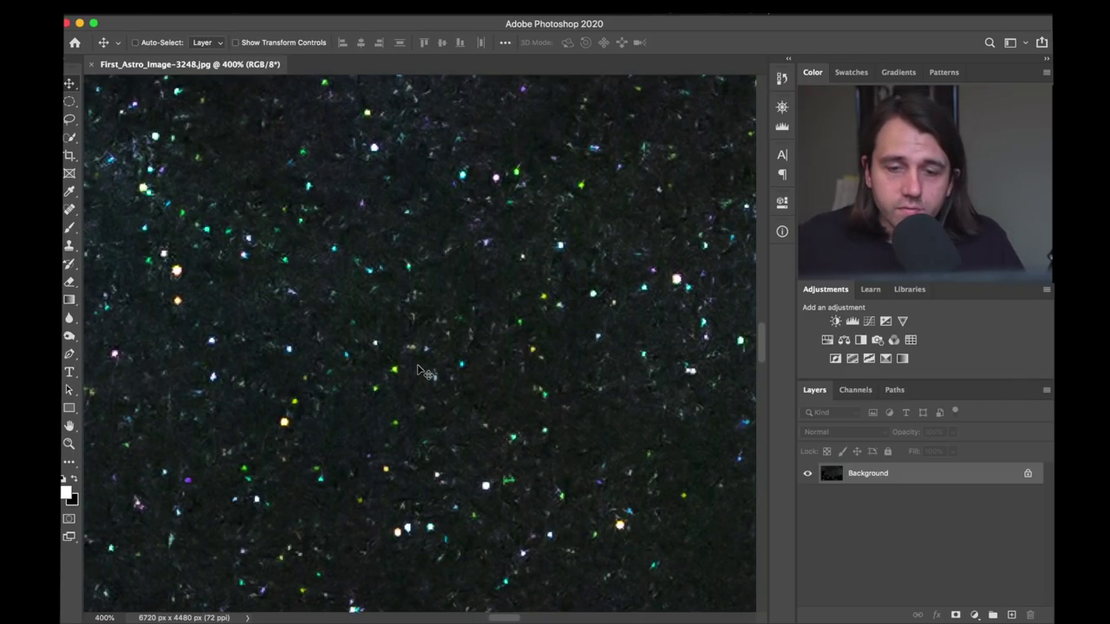
key("super+minus")
key("super+minus")
key("super+minus")
key("super+minus")
key("super+minus")
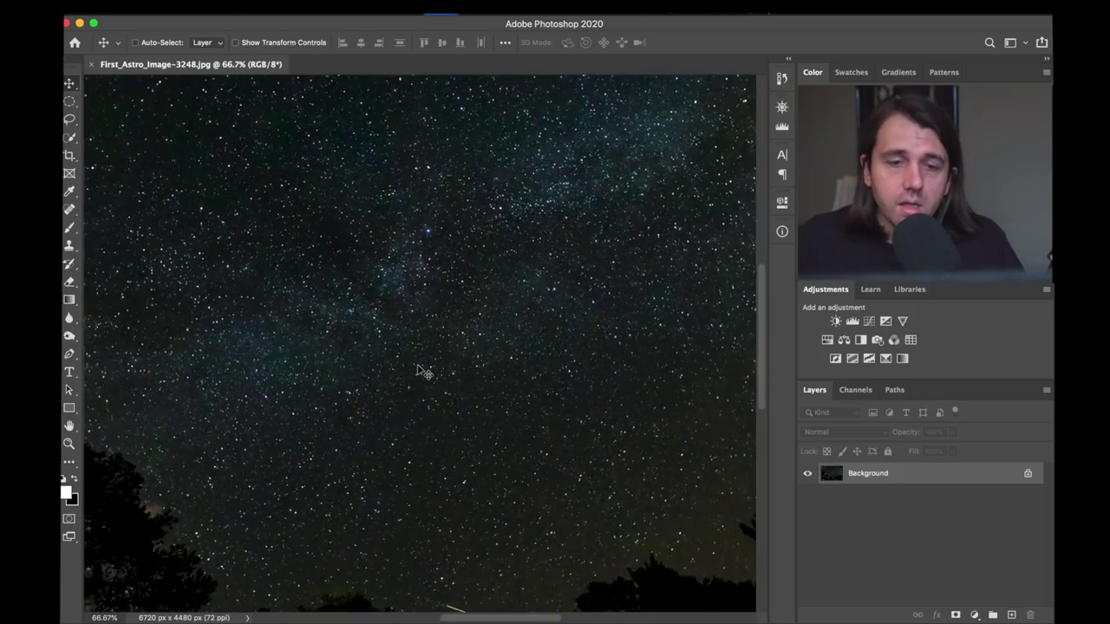
key("super+minus")
key("super+minus")
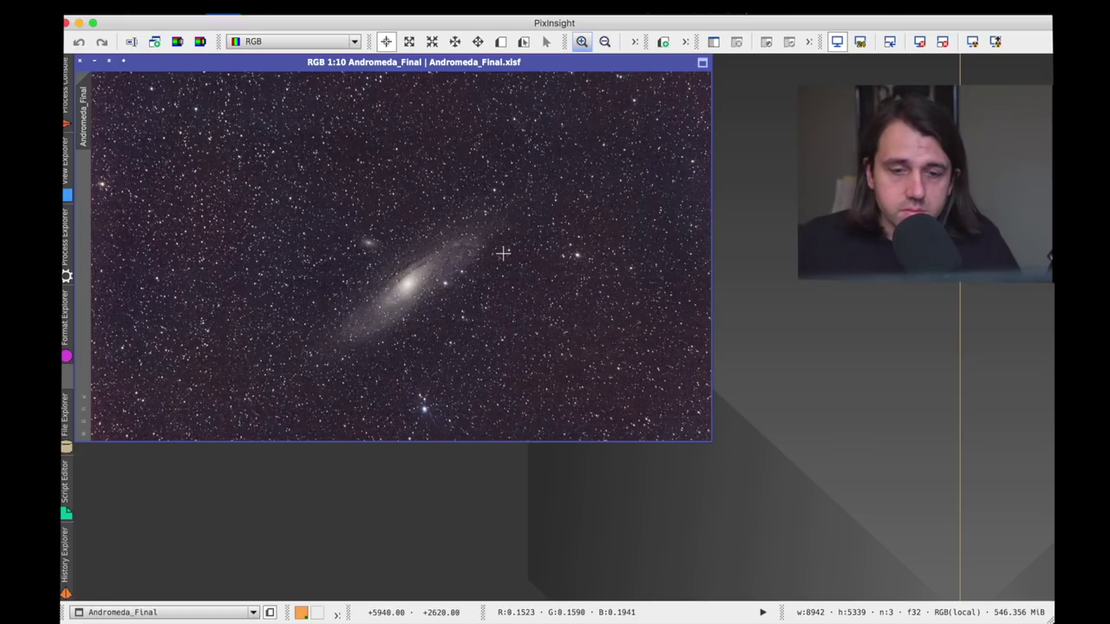
In PixInsight, examine the noise and stars beside the galaxy core in Andromeda_Final at 1:2 and 2:1.
scroll(503, 252, "up", 8)
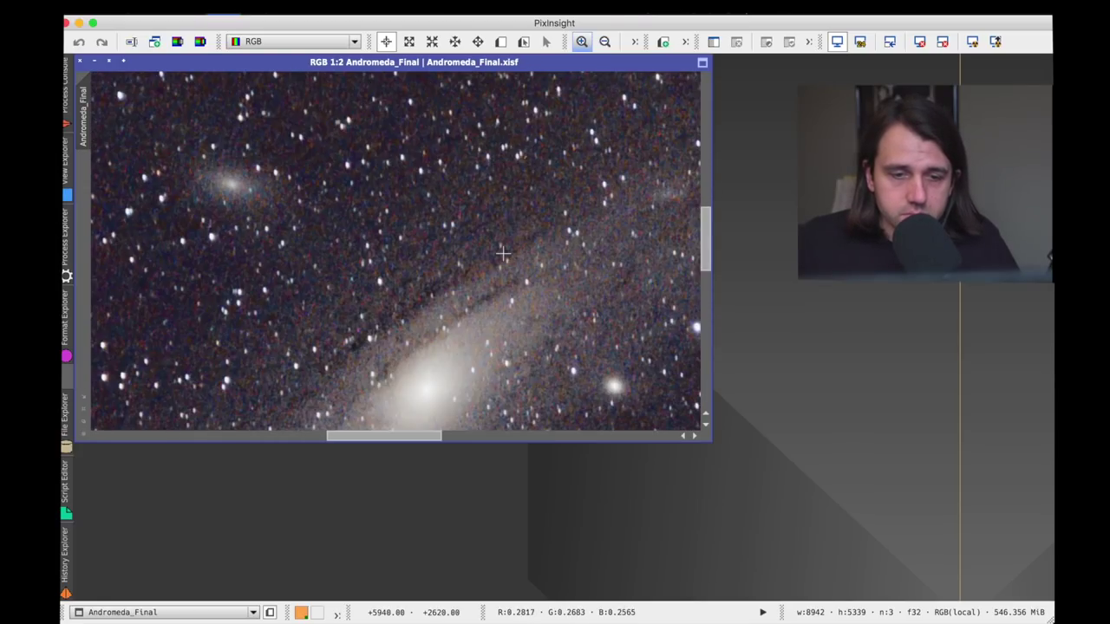
scroll(503, 252, "up", 1)
scroll(502, 253, "up", 1)
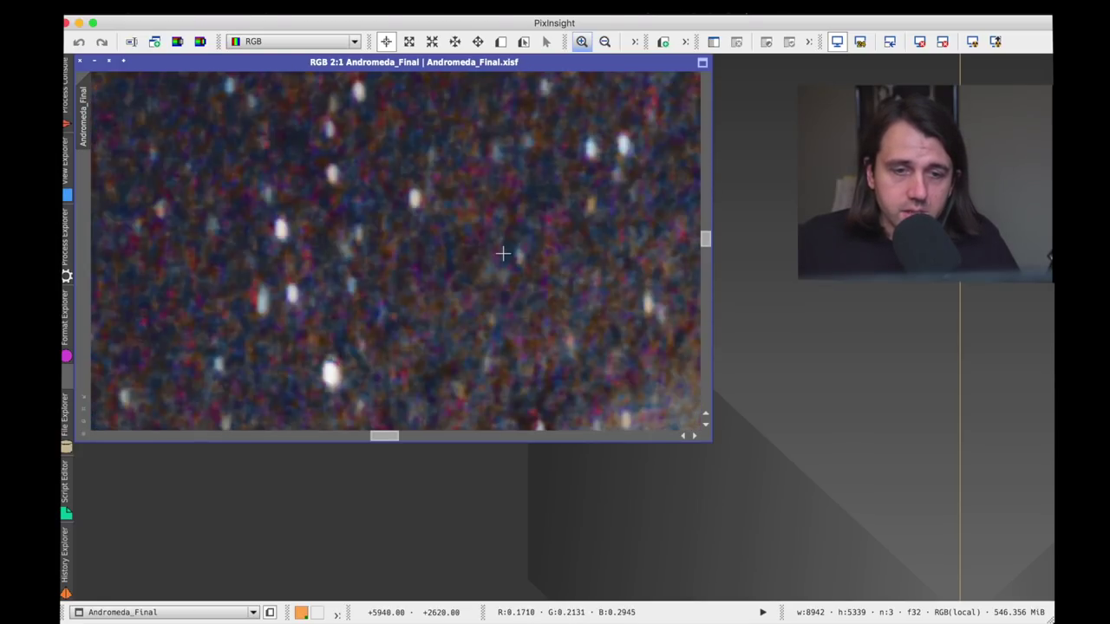
scroll(502, 252, "down", 2)
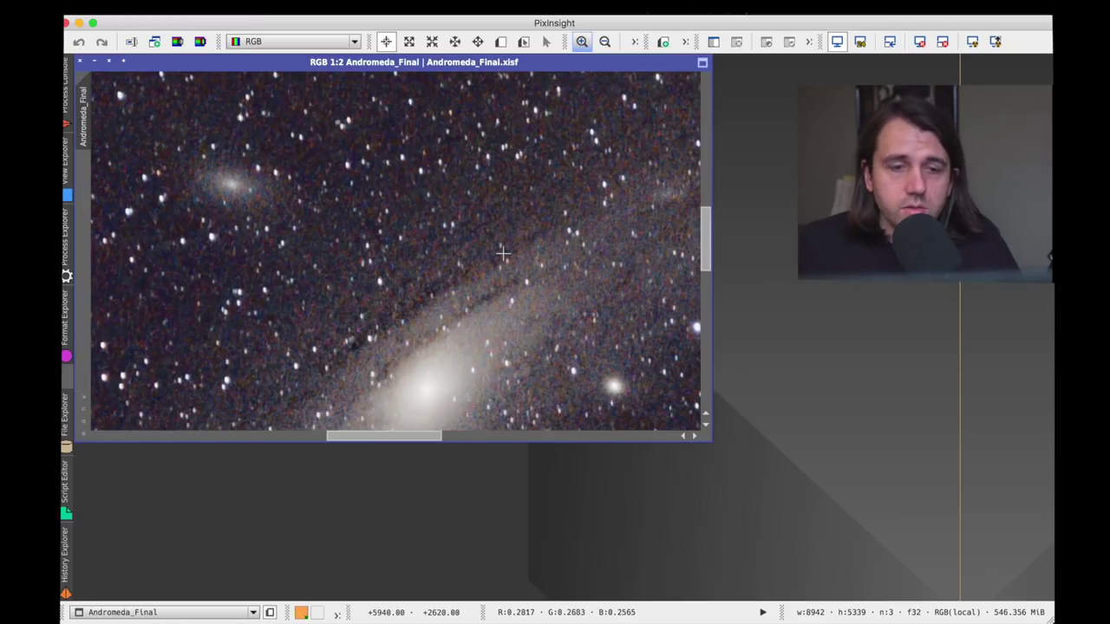
Examine the star shapes toward the edges and corners of Andromeda_Final at 1:2 and 1:1, and return to the full frame.
left_click_drag(396, 436, 141, 445)
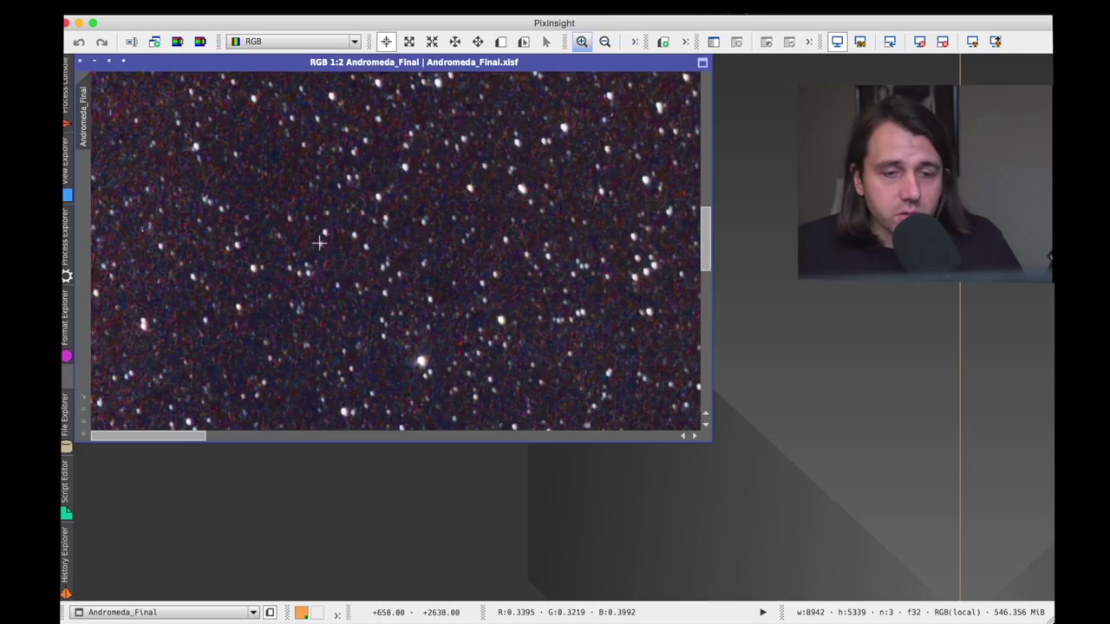
left_click_drag(710, 258, 691, 178)
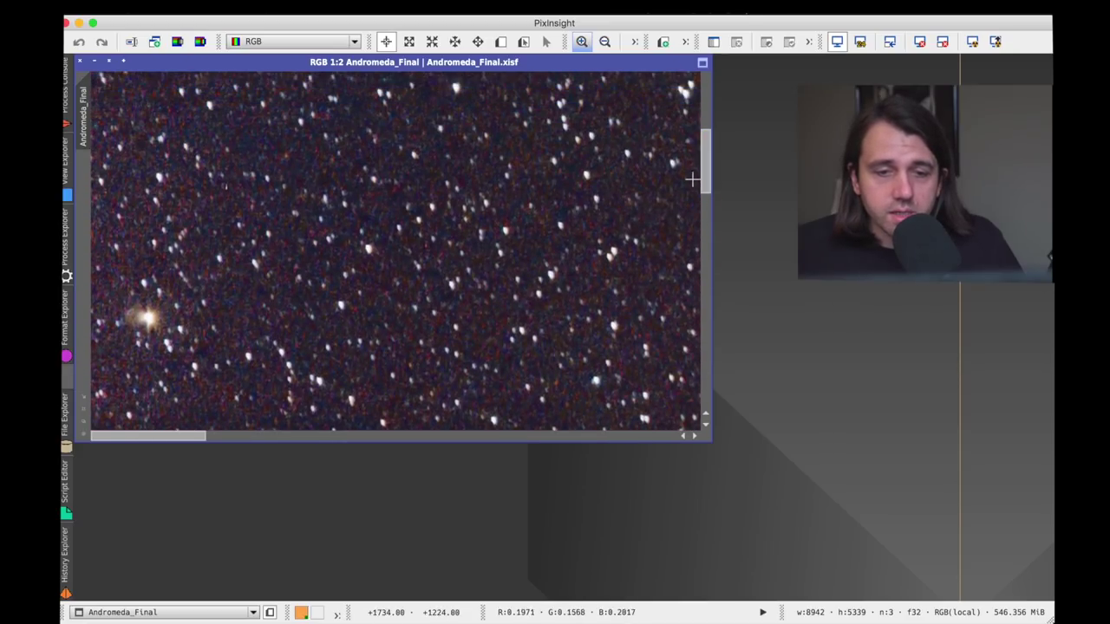
left_click_drag(159, 442, 653, 429)
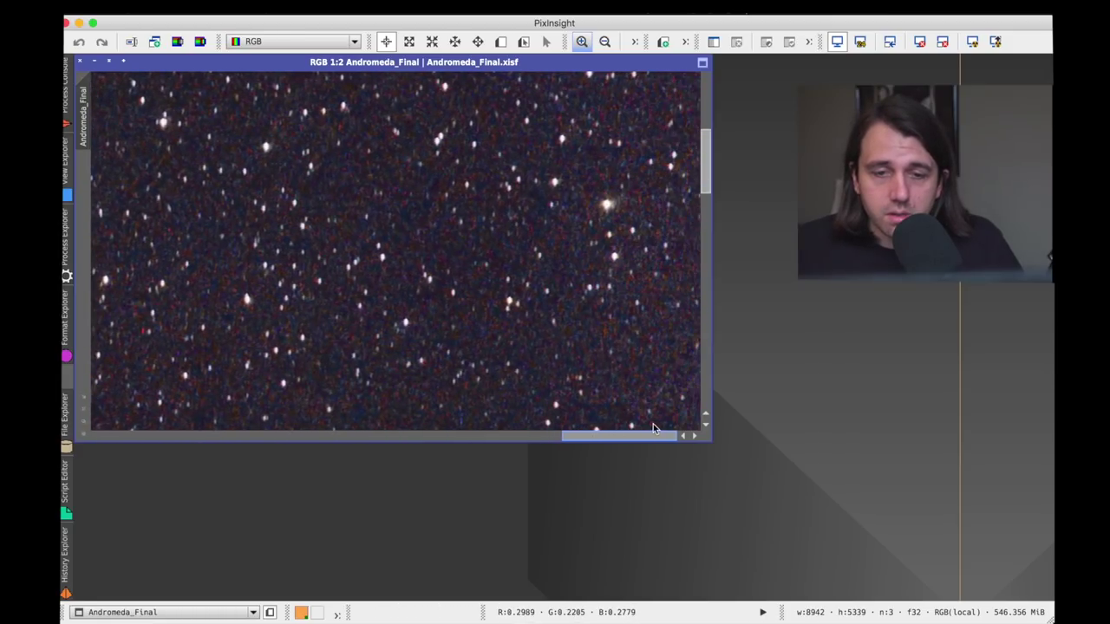
left_click_drag(706, 155, 667, 401)
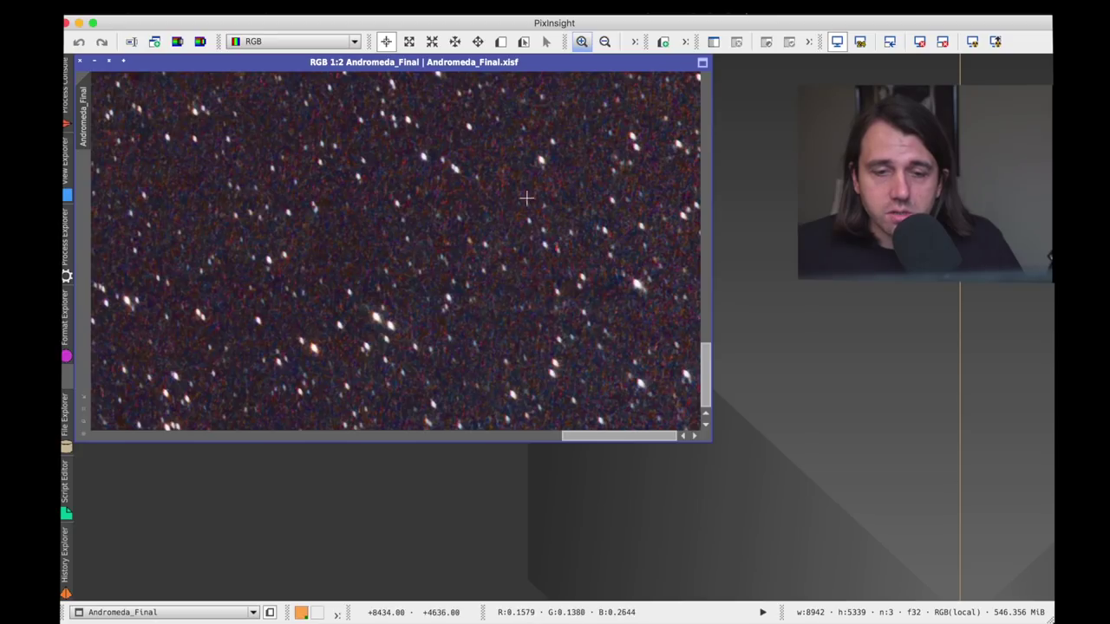
left_click_drag(628, 438, 225, 439)
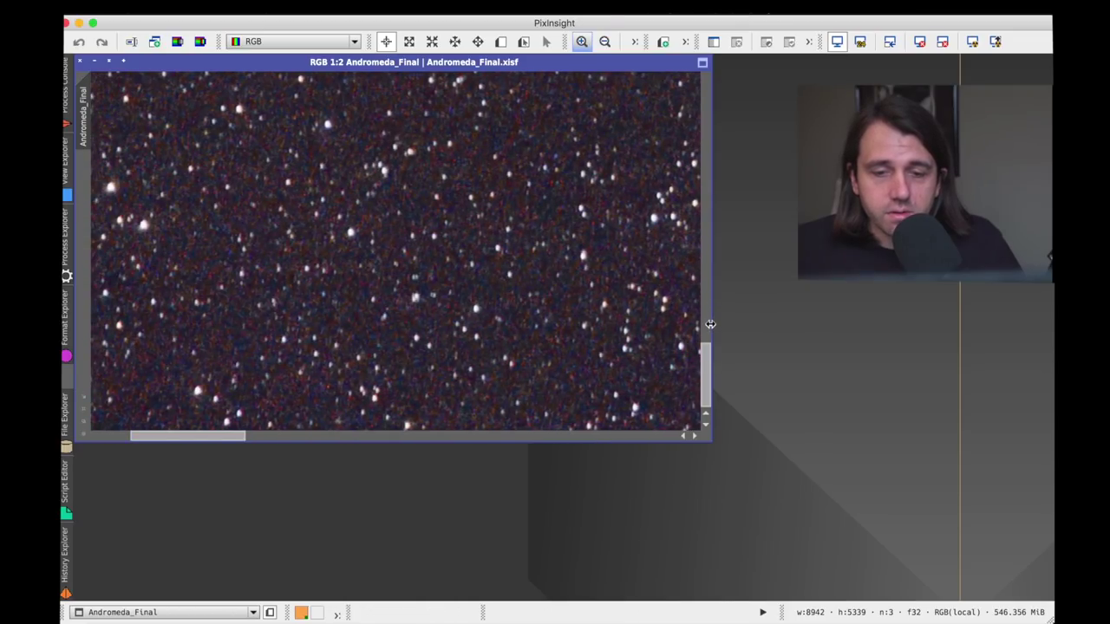
left_click_drag(706, 371, 680, 188)
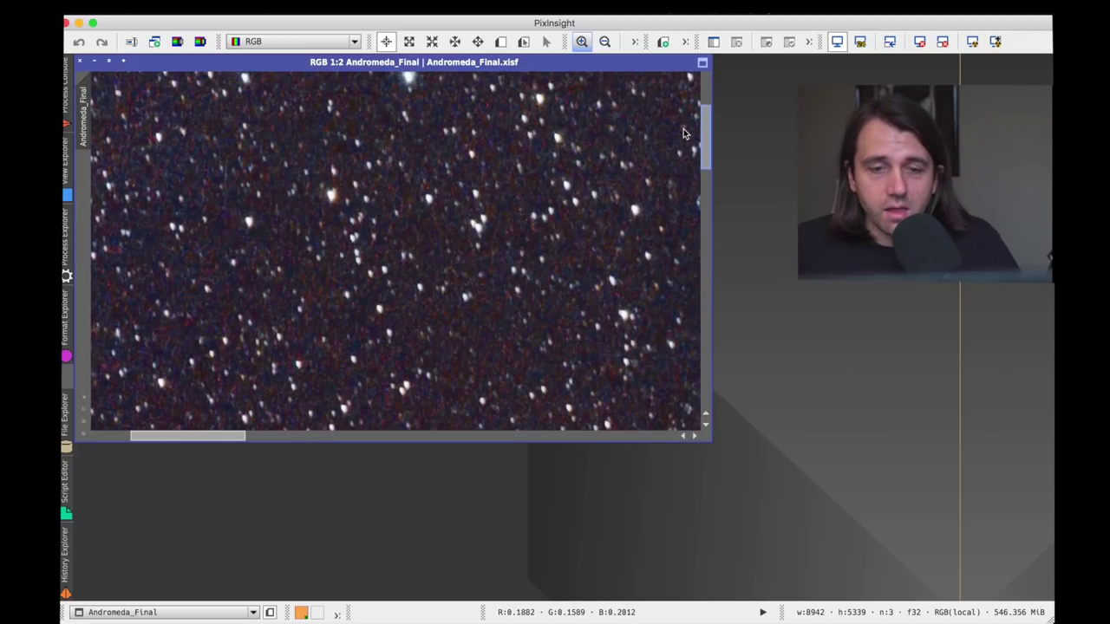
left_click(683, 129)
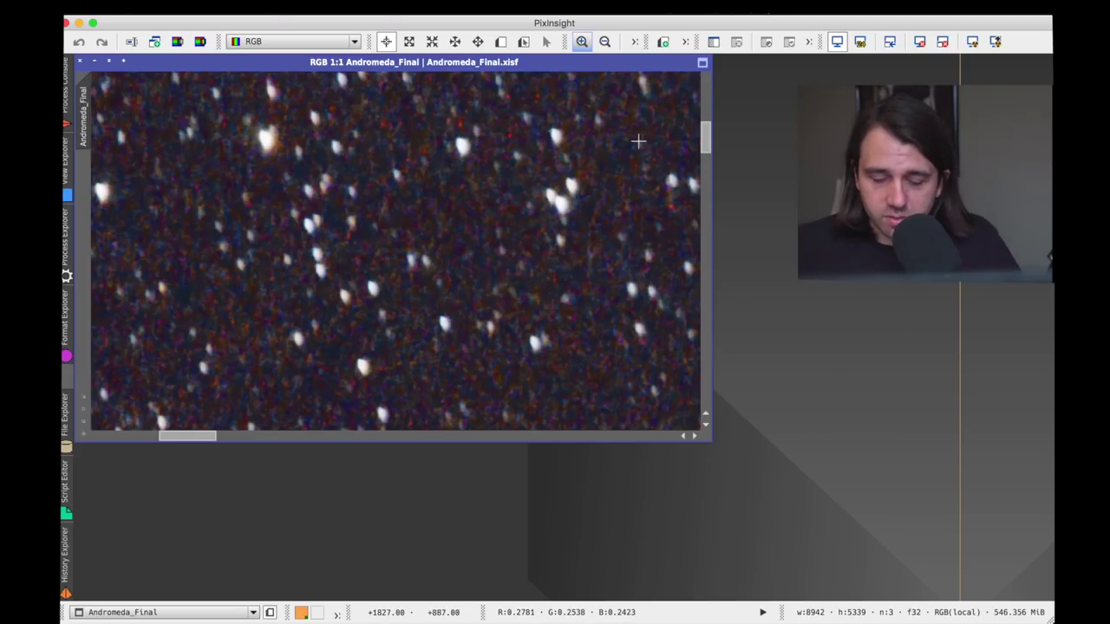
scroll(638, 141, "down", 5)
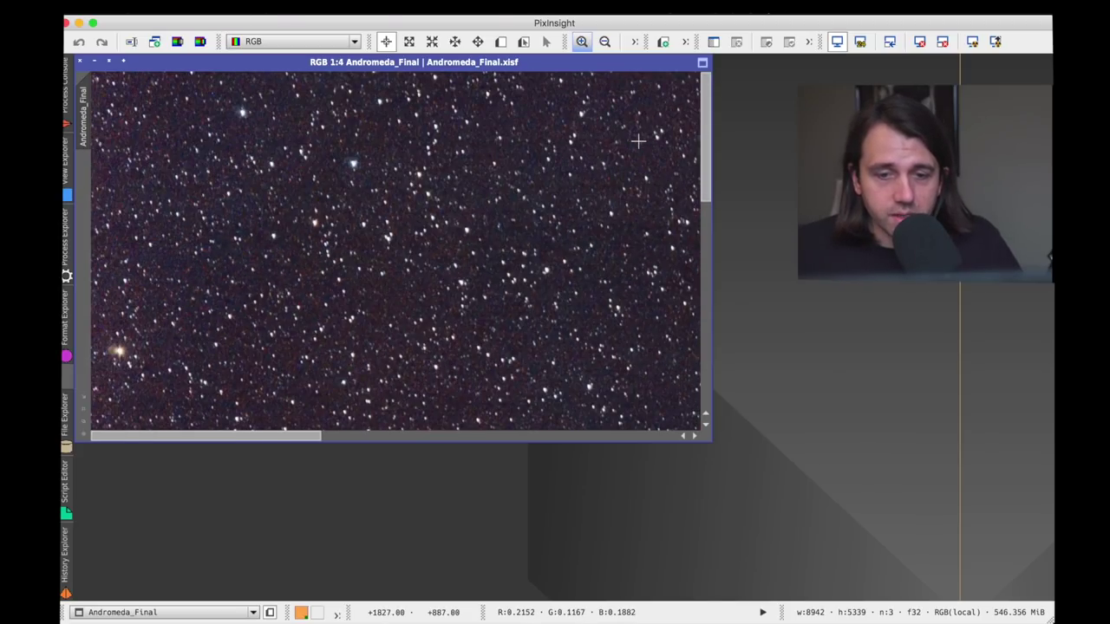
scroll(638, 140, "down", 4)
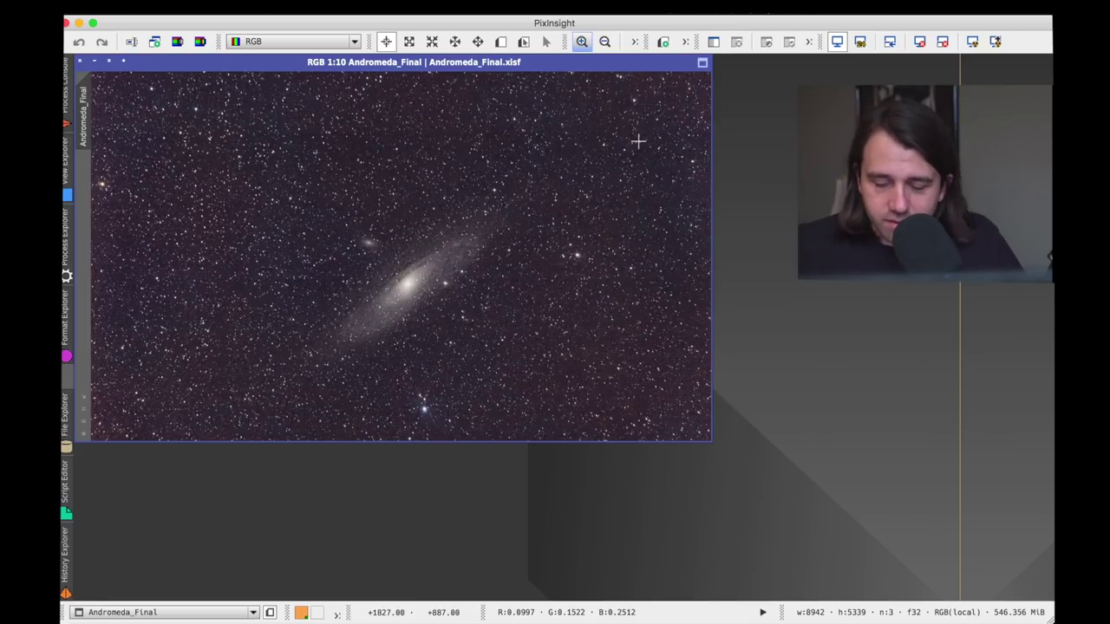
Examine the core and dust lanes of the Andromeda galaxy at 1:2 and 1:3.
scroll(638, 141, "up", 7)
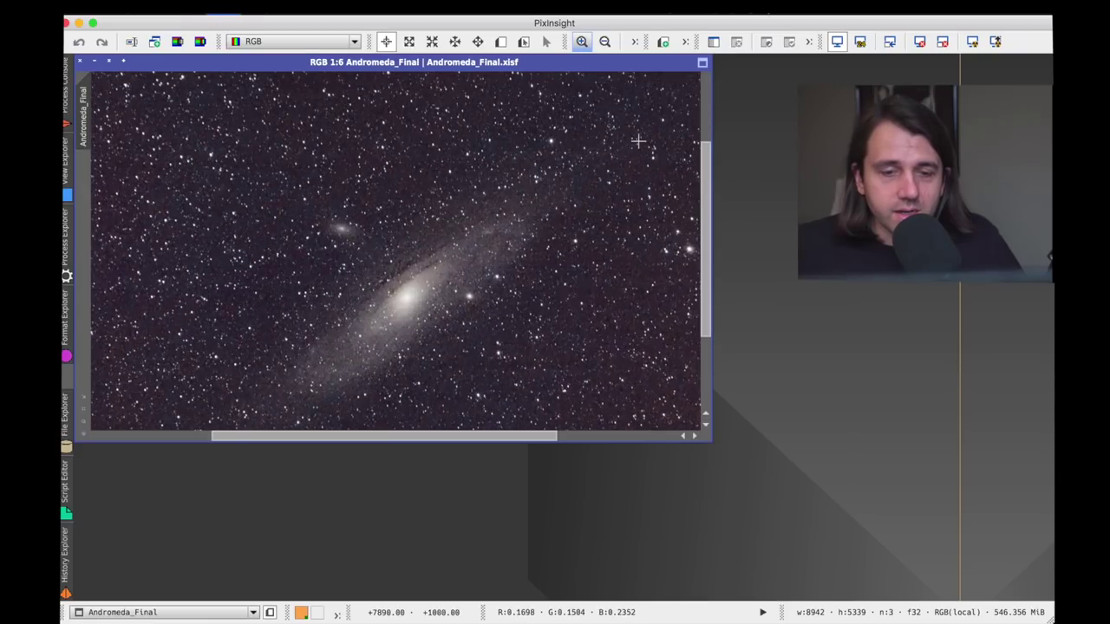
scroll(638, 141, "up", 1)
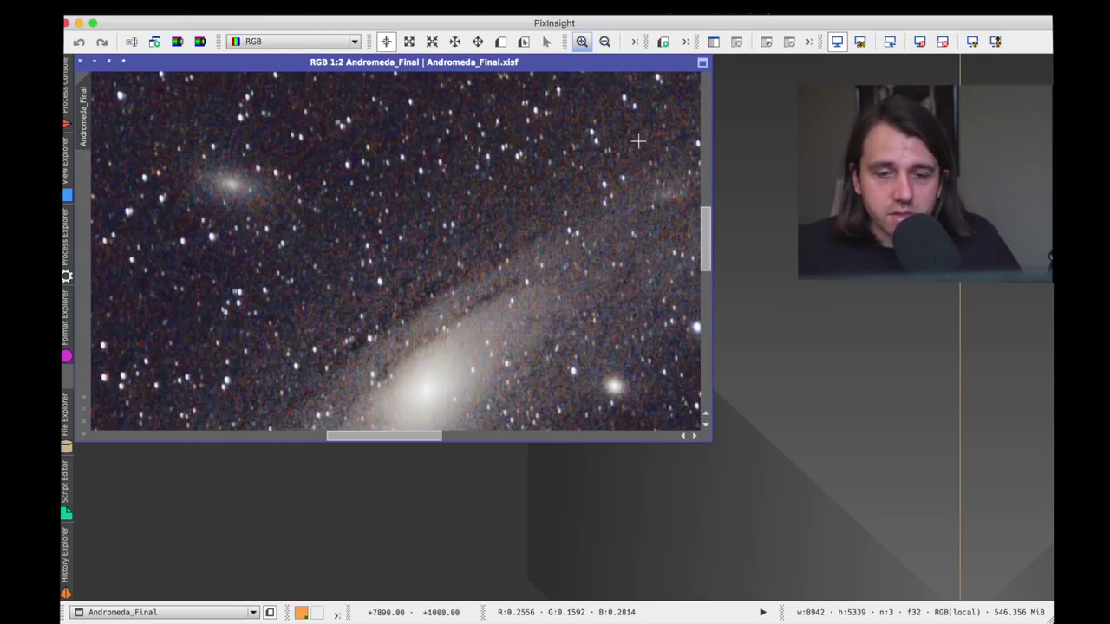
scroll(638, 141, "down", 1)
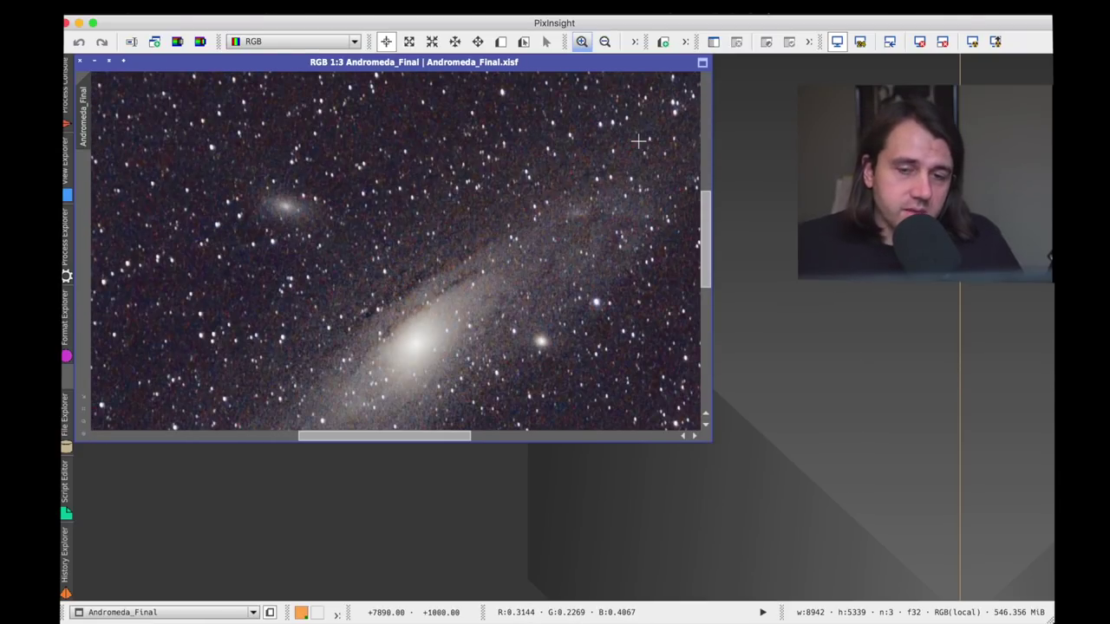
left_click_drag(704, 227, 685, 256)
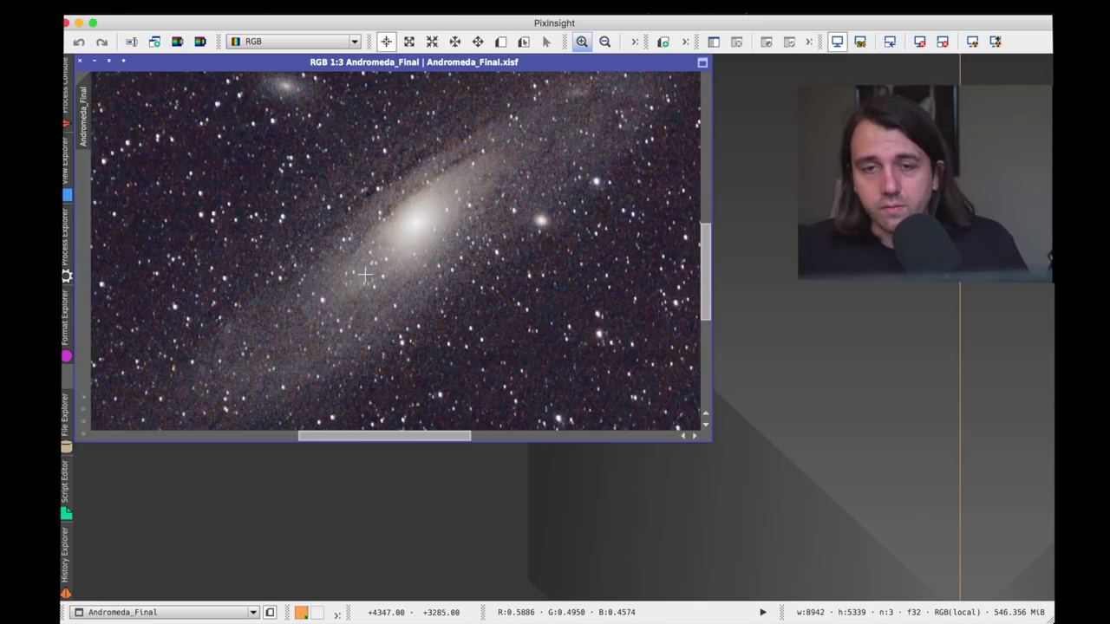
mouse_move(442, 436)
left_mouse_down()
mouse_move(406, 440)
mouse_move(447, 438)
left_mouse_up()
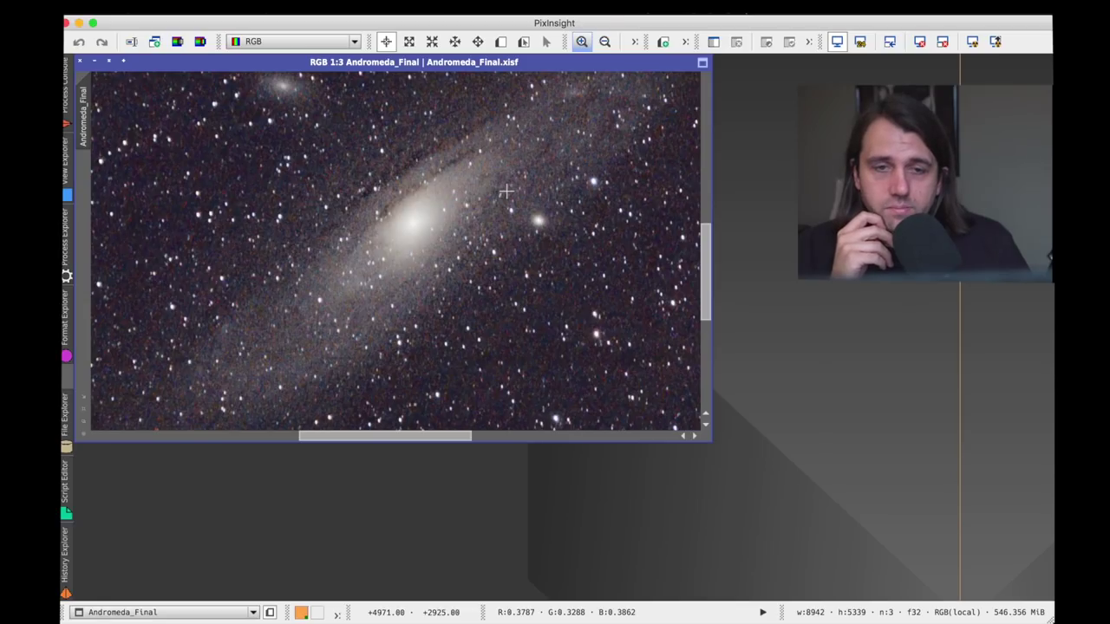
scroll(506, 190, "down", 6)
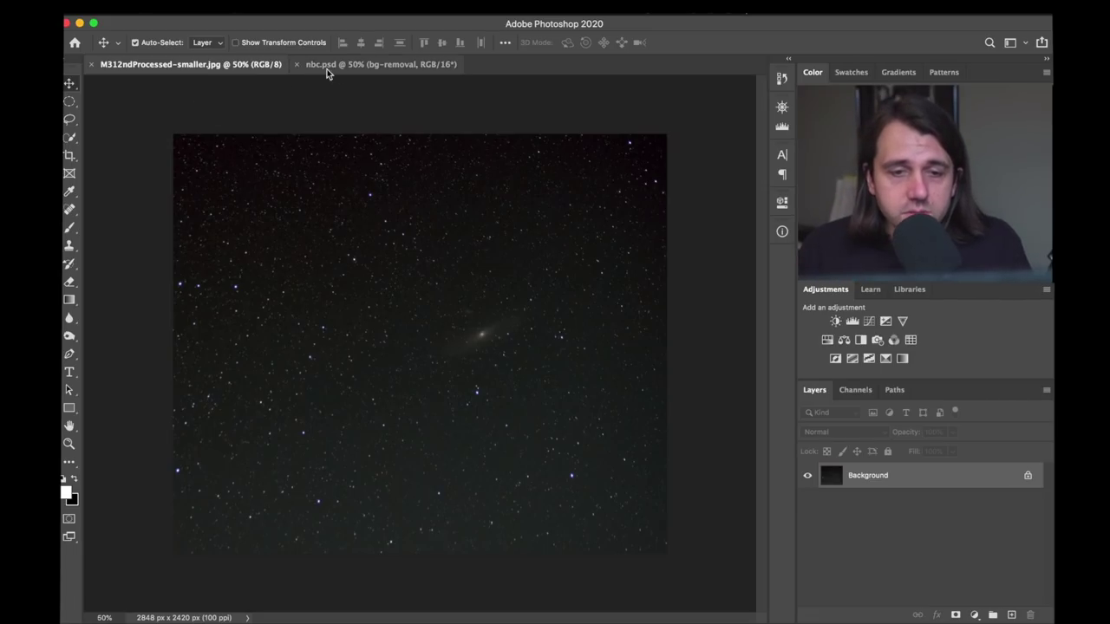
In Photoshop, compare M312ndProcessed-smaller.jpg with the nbc.psd version of the galaxy image, ending on nbc.psd.
left_click(357, 66)
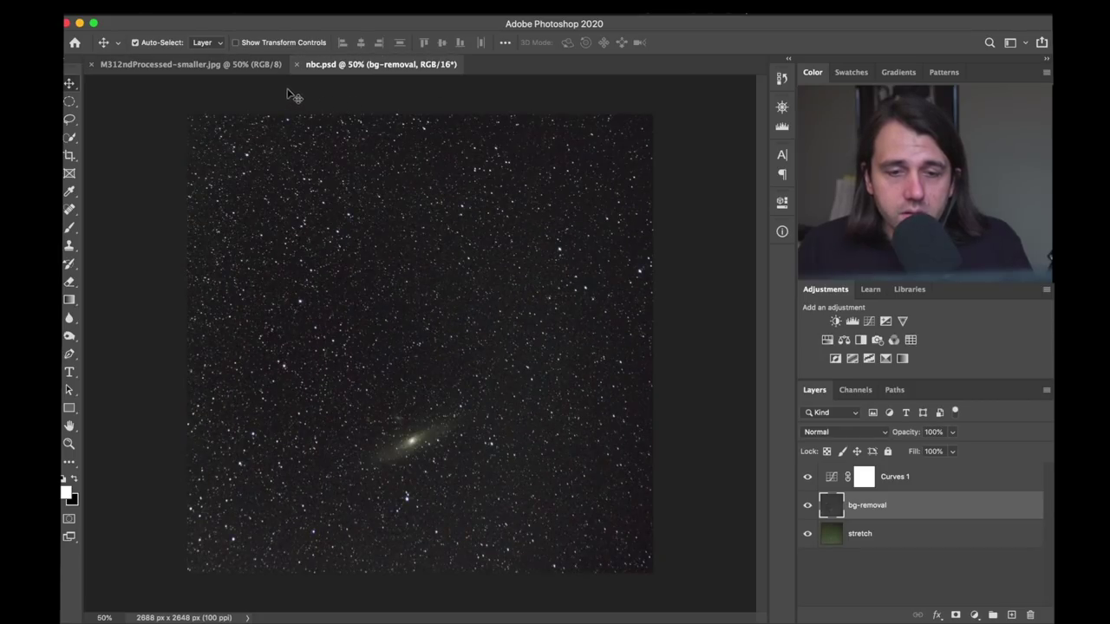
left_click(215, 67)
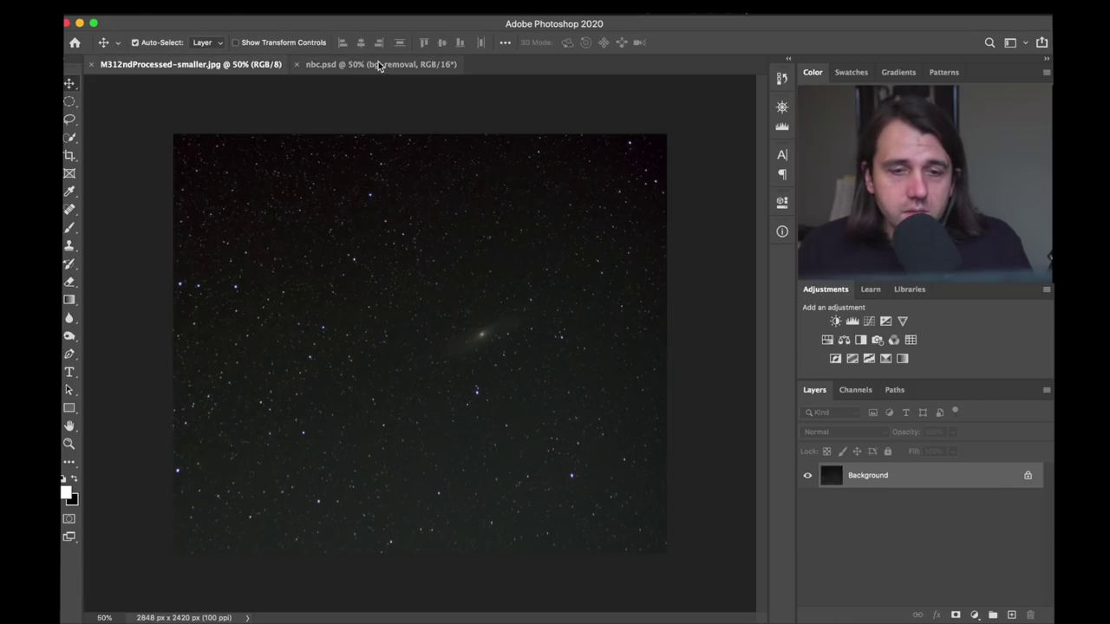
left_click(356, 67)
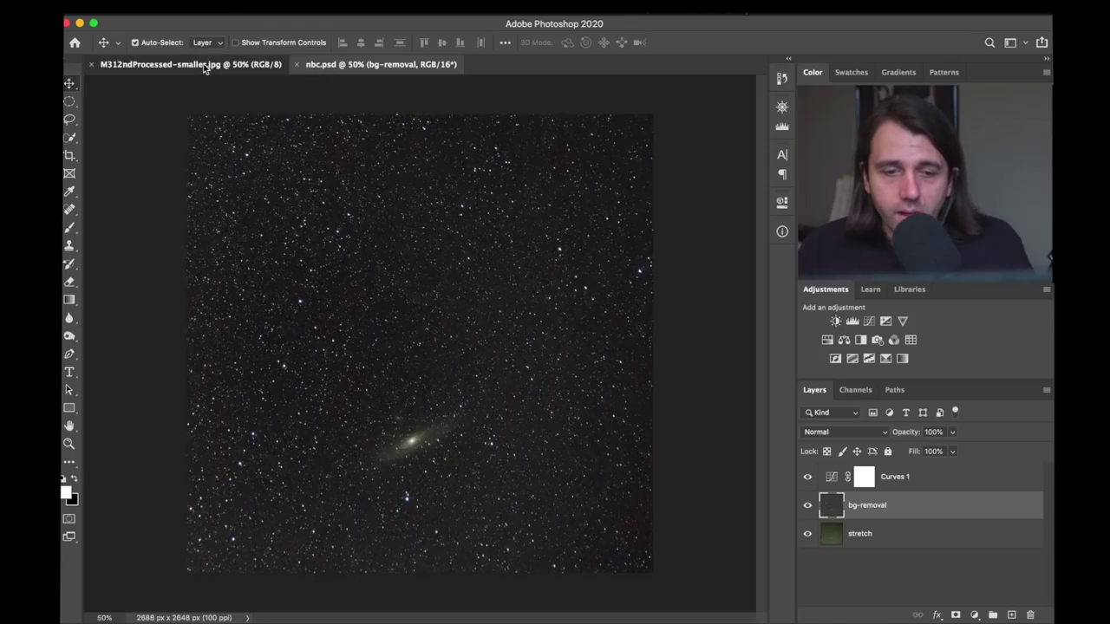
left_click(203, 63)
left_click(395, 60)
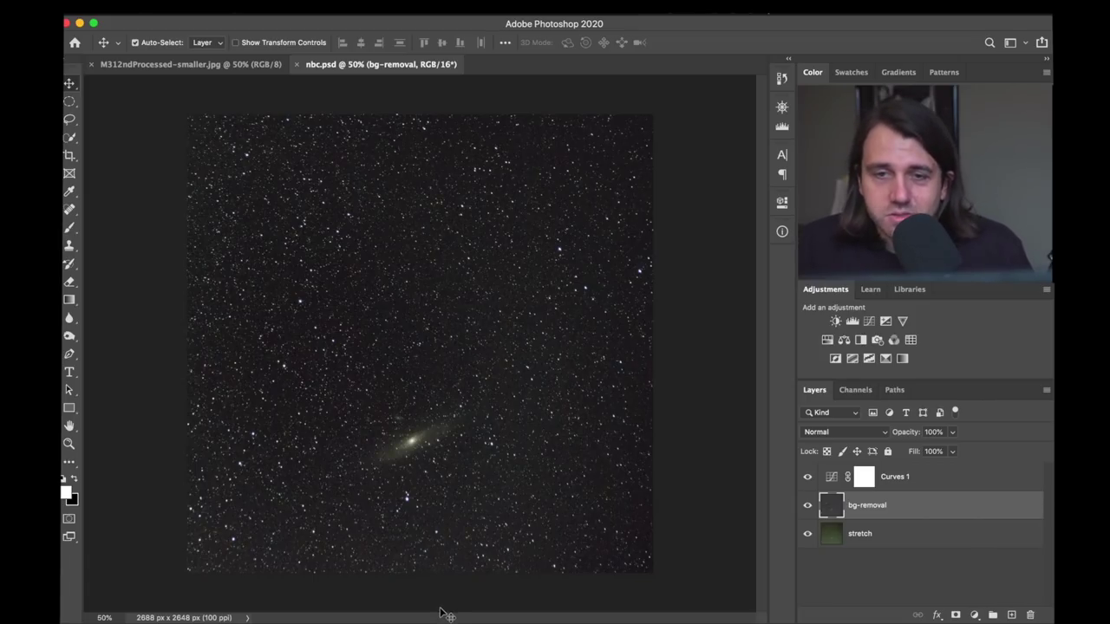
Isolate the stretch layer of nbc.psd and compare it with the bg-removal layer hidden and shown, leaving bg-removal visible.
left_click(807, 537, "alt")
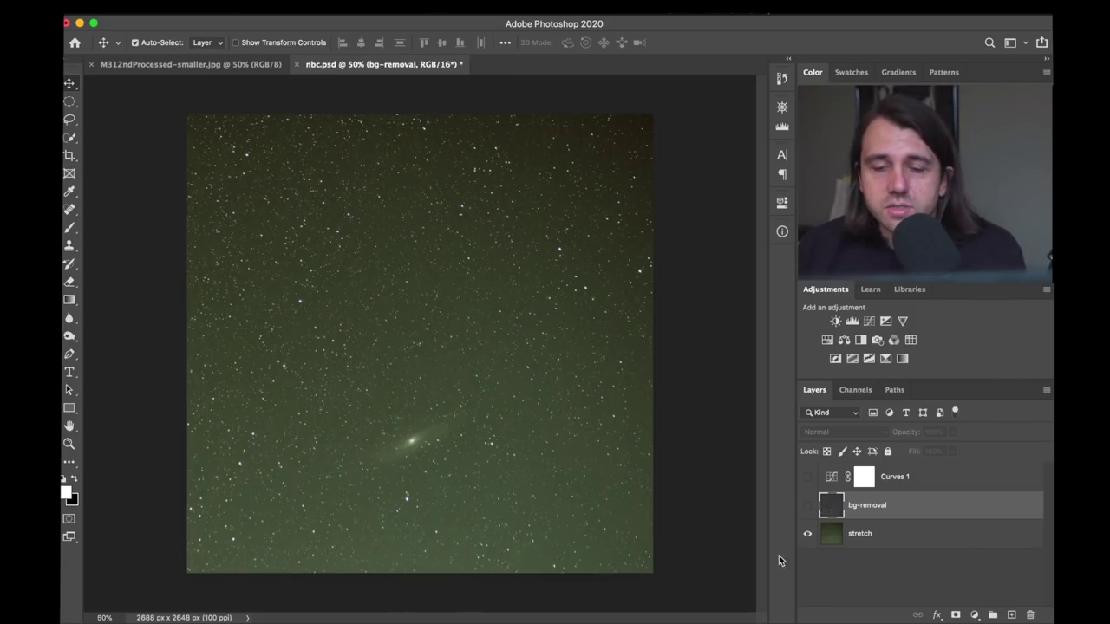
left_click(807, 507)
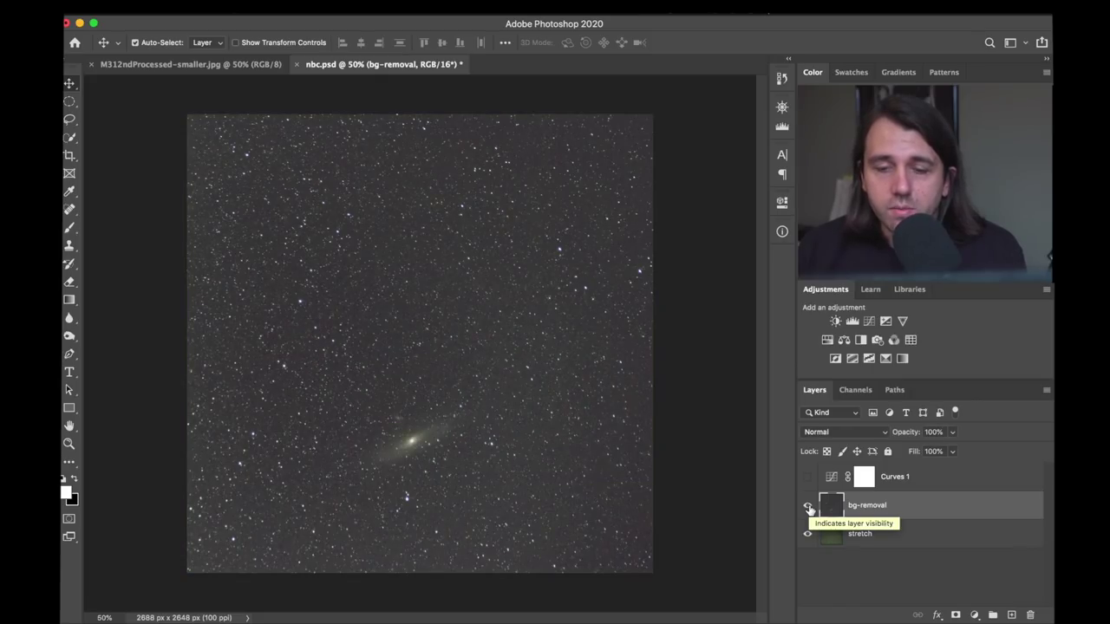
left_click(808, 508)
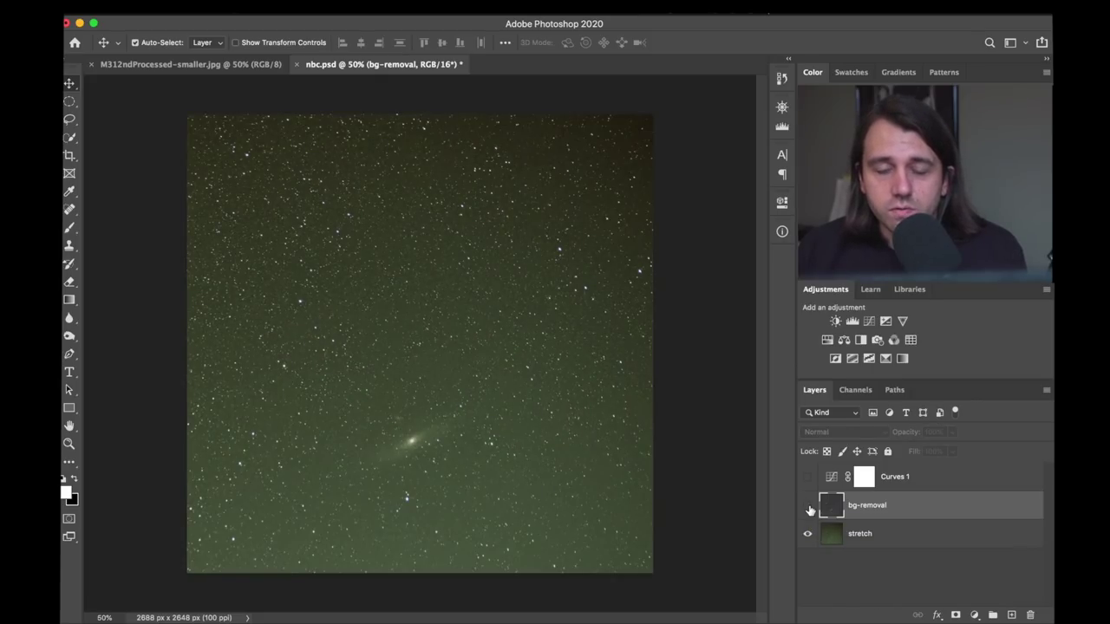
left_click(808, 508)
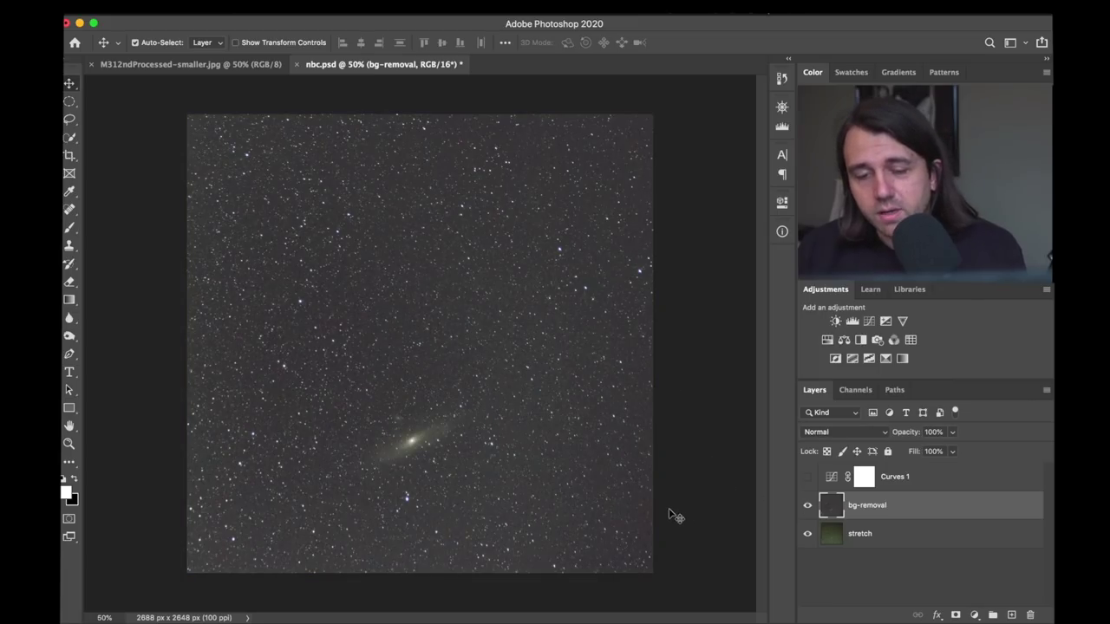
left_click(808, 508)
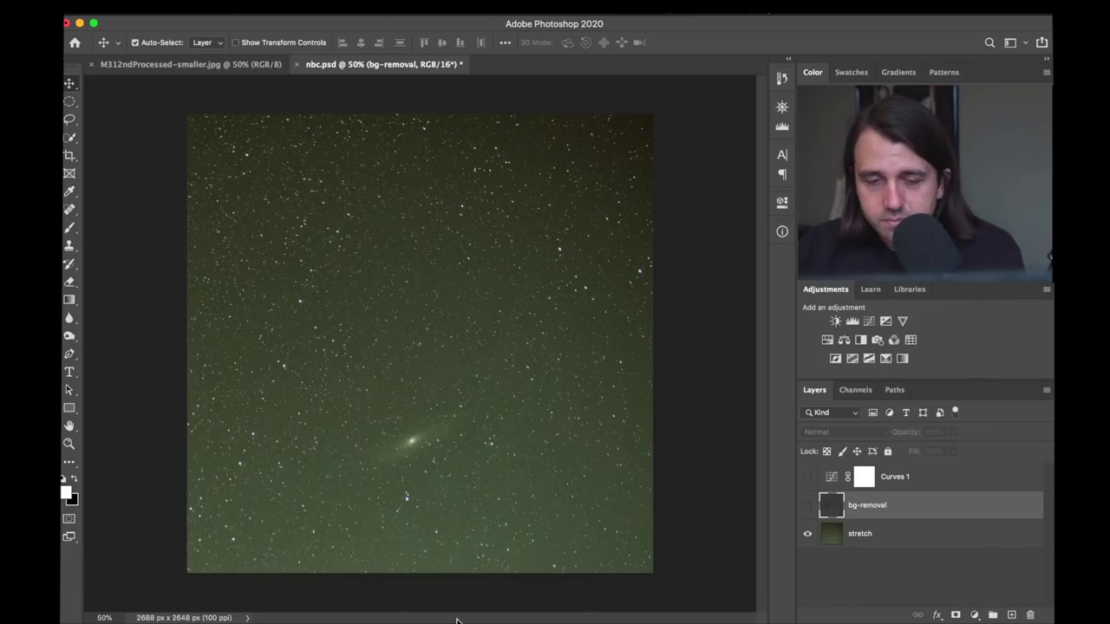
left_click(807, 505)
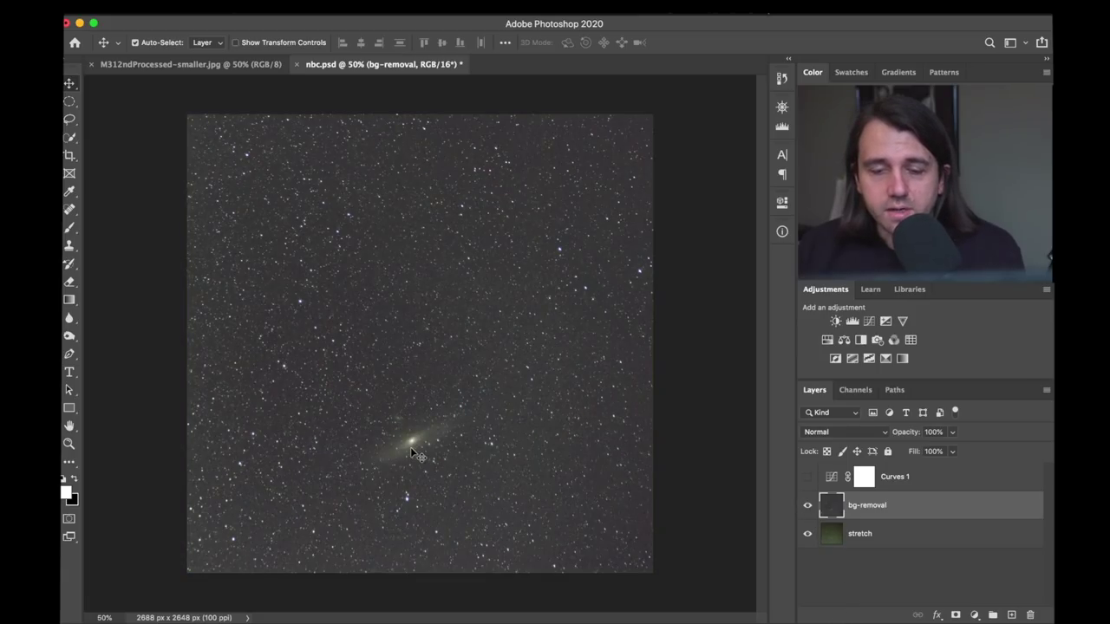
Compare nbc.psd with and without Curves 1, leave that layer visible, and check the image against M312ndProcessed-smaller.jpg.
left_click(808, 478)
left_click(808, 477)
left_click(807, 478)
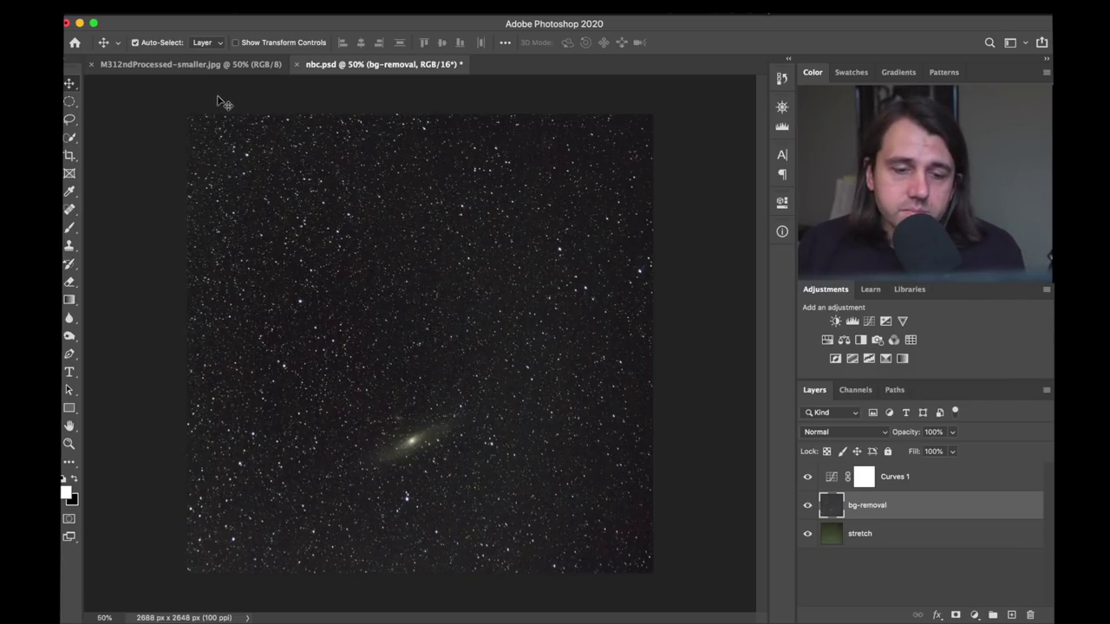
left_click(193, 66)
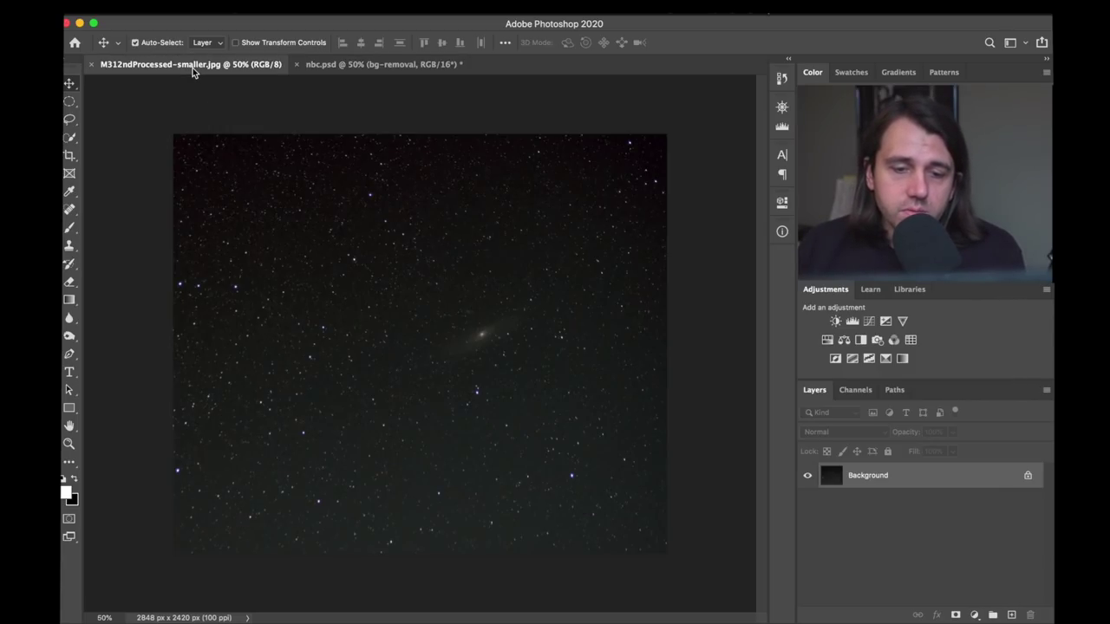
left_click(322, 64)
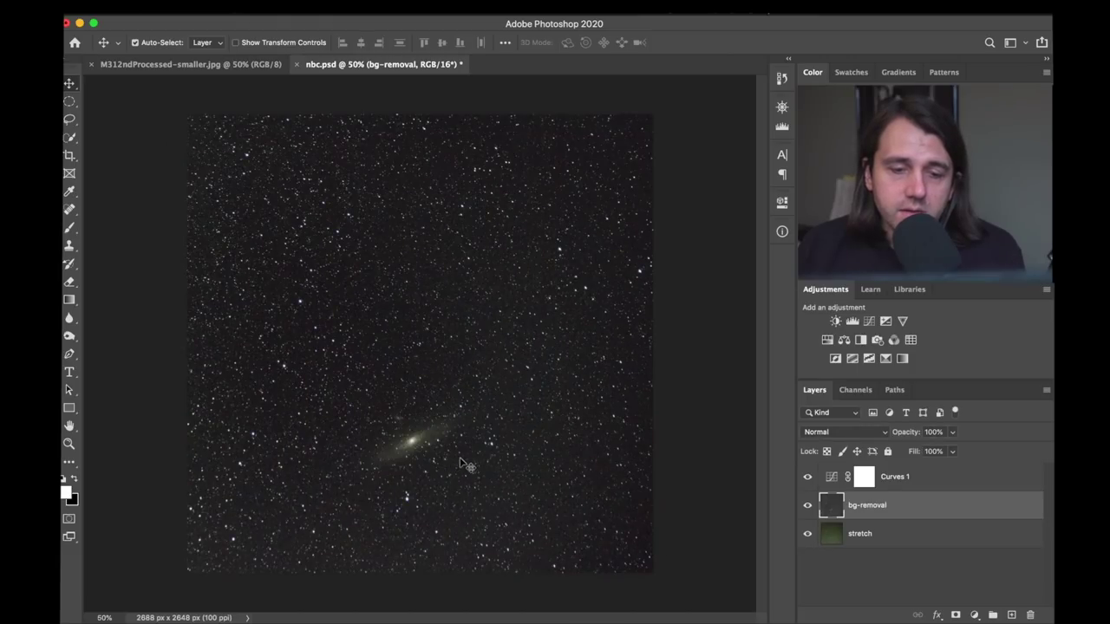
Compare the galaxy's core and outer disk in nbc.psd and M312ndProcessed-smaller.jpg at 200%, ending on M312ndProcessed-smaller.jpg.
key("super")
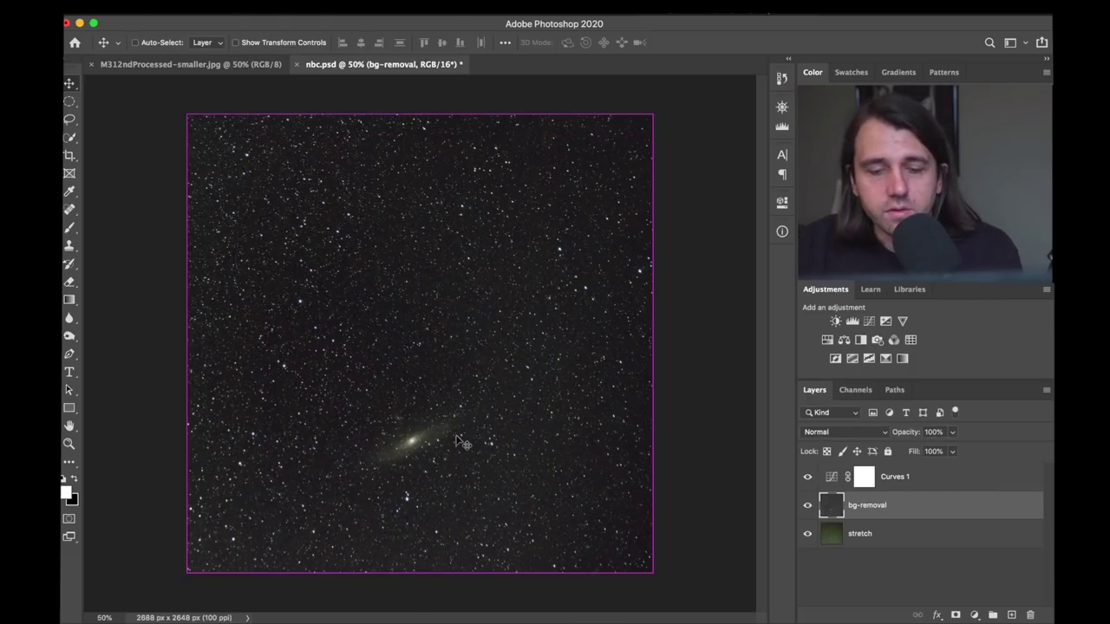
key("super+equal")
key("super+equal")
key("super+equal")
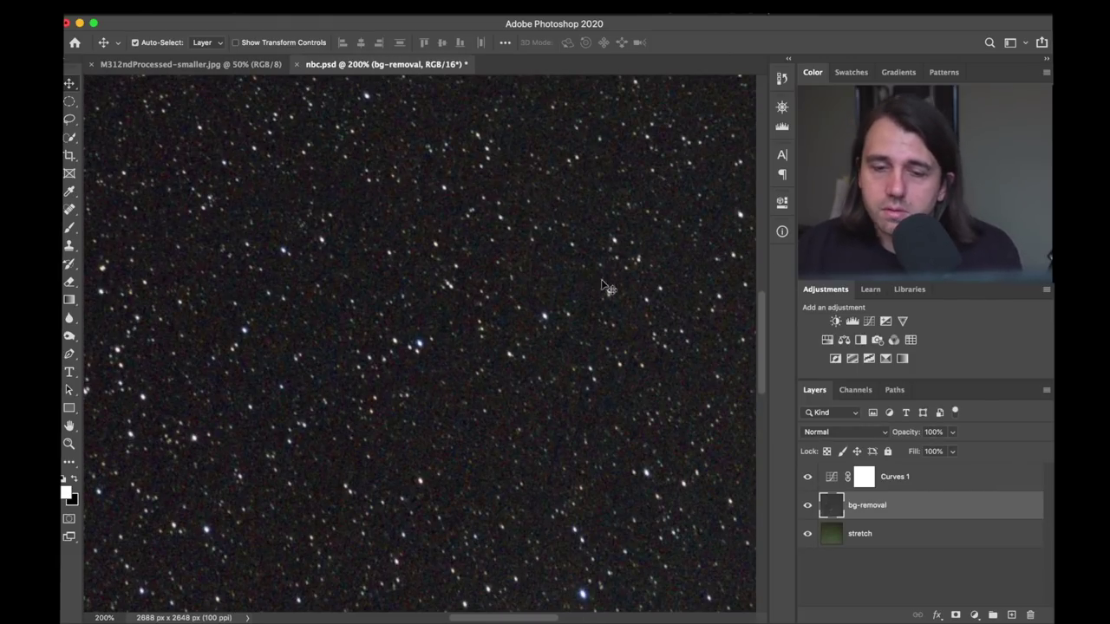
left_click_drag(762, 326, 763, 411)
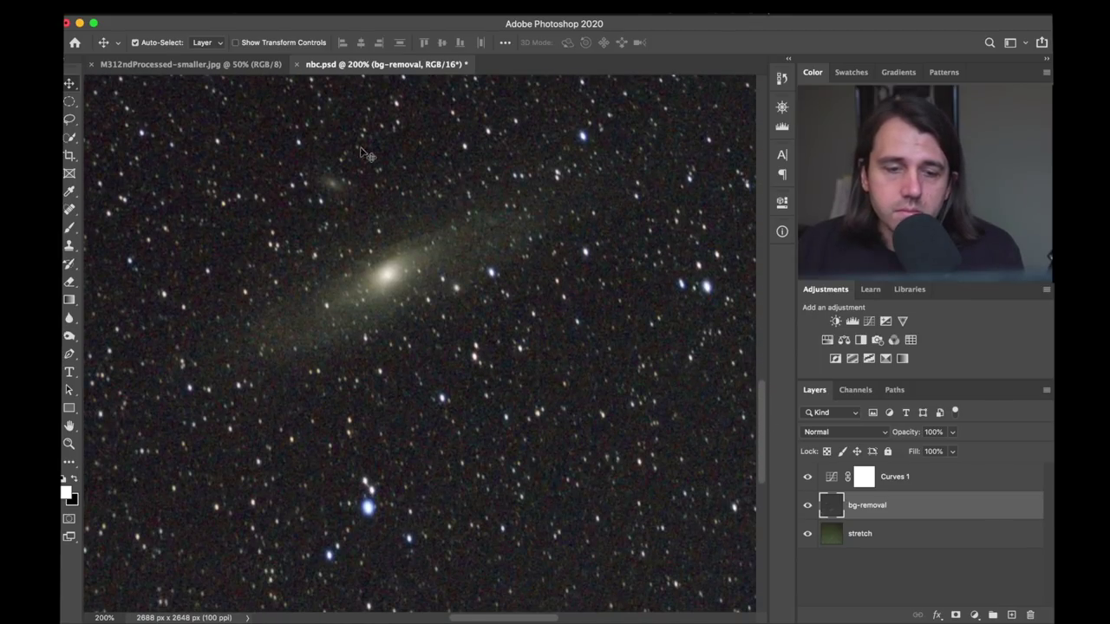
left_click(208, 66)
key("super+equal")
key("super+equal")
key("super+equal")
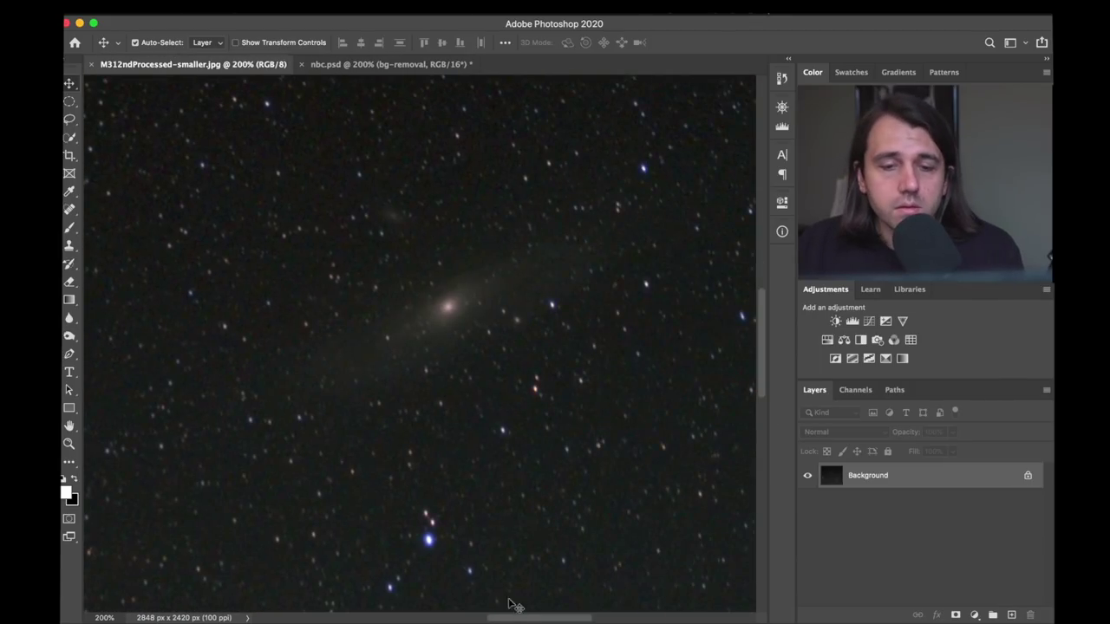
left_click(405, 63)
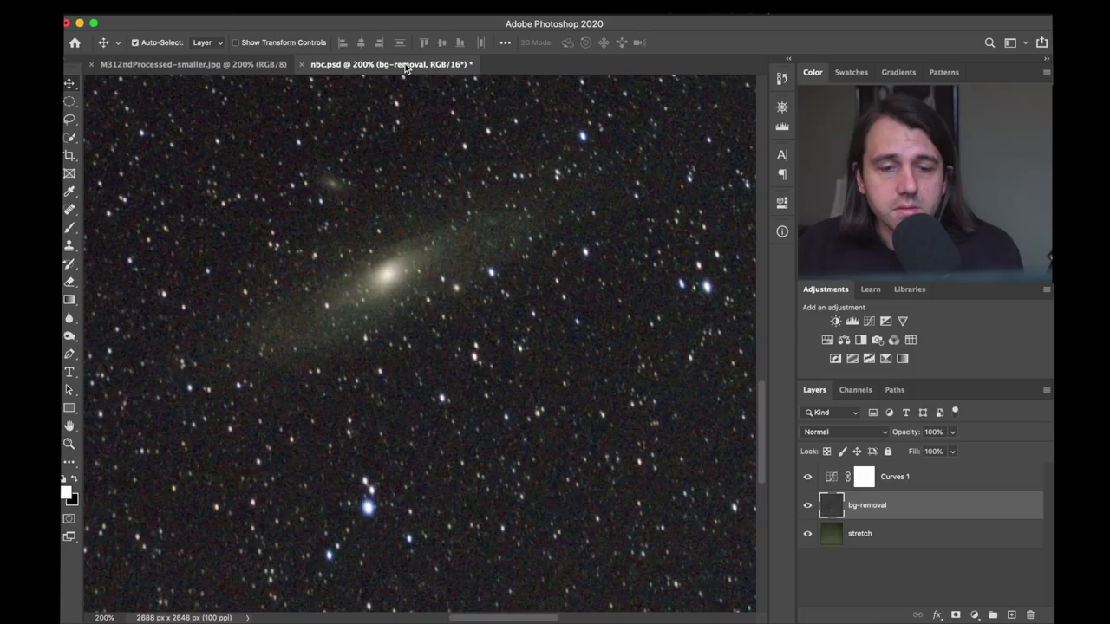
left_click(189, 66)
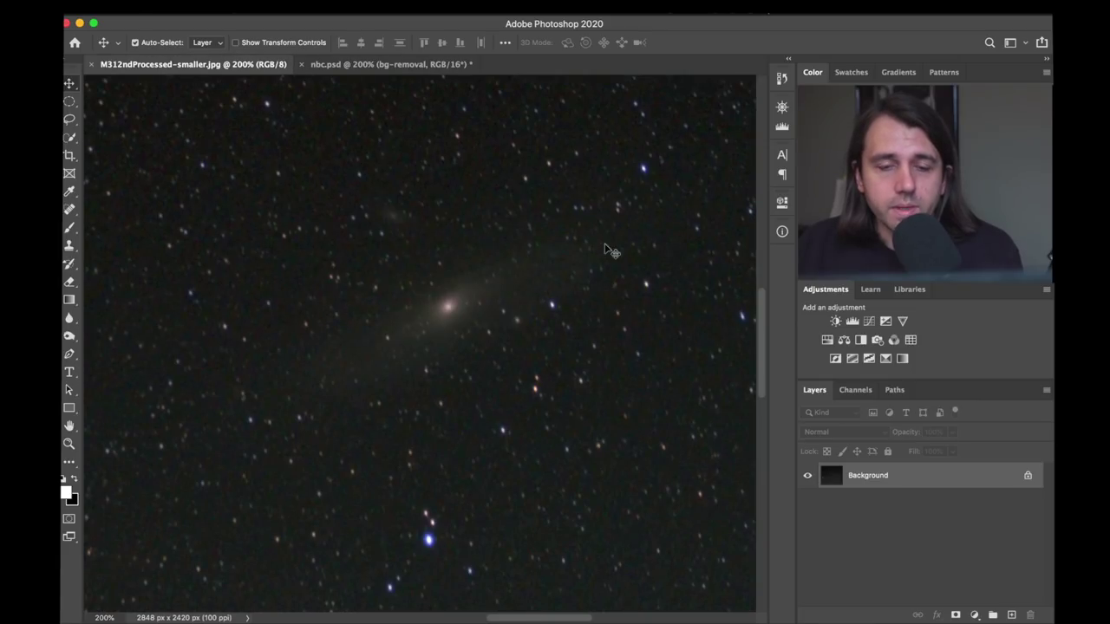
Add a Curves adjustment layer to M312ndProcessed-smaller.jpg and raise the RGB curve's lower midtones to brighten the galaxy.
left_click(869, 321)
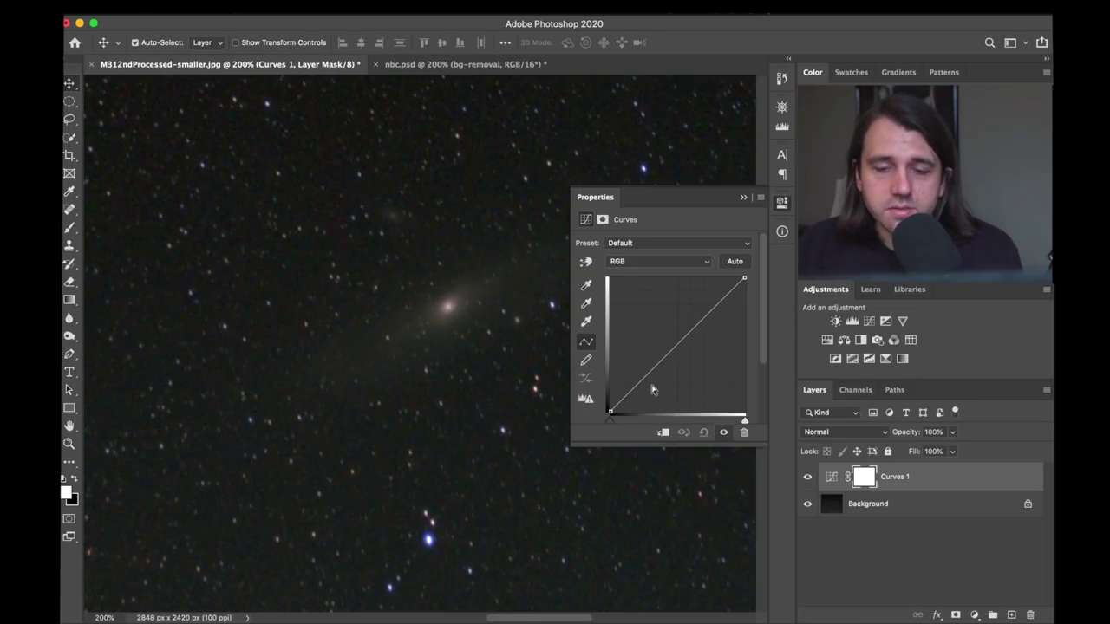
left_click_drag(666, 353, 661, 339)
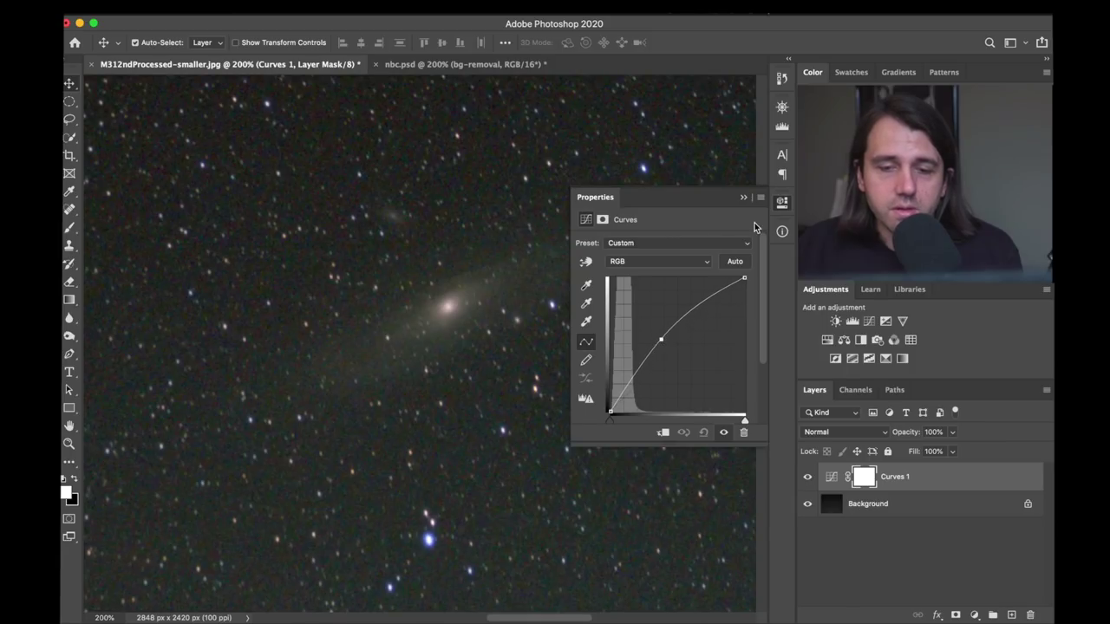
left_click(781, 202)
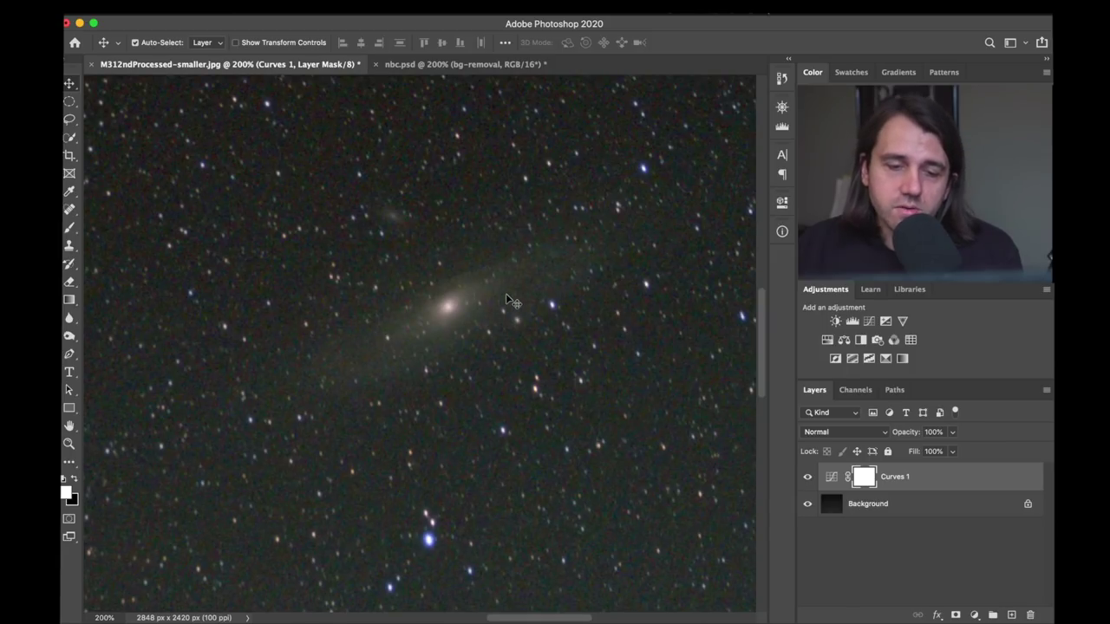
Check the galaxy in nbc.psd against the brightened M312ndProcessed-smaller.jpg, and return to the wider view.
left_click(431, 66)
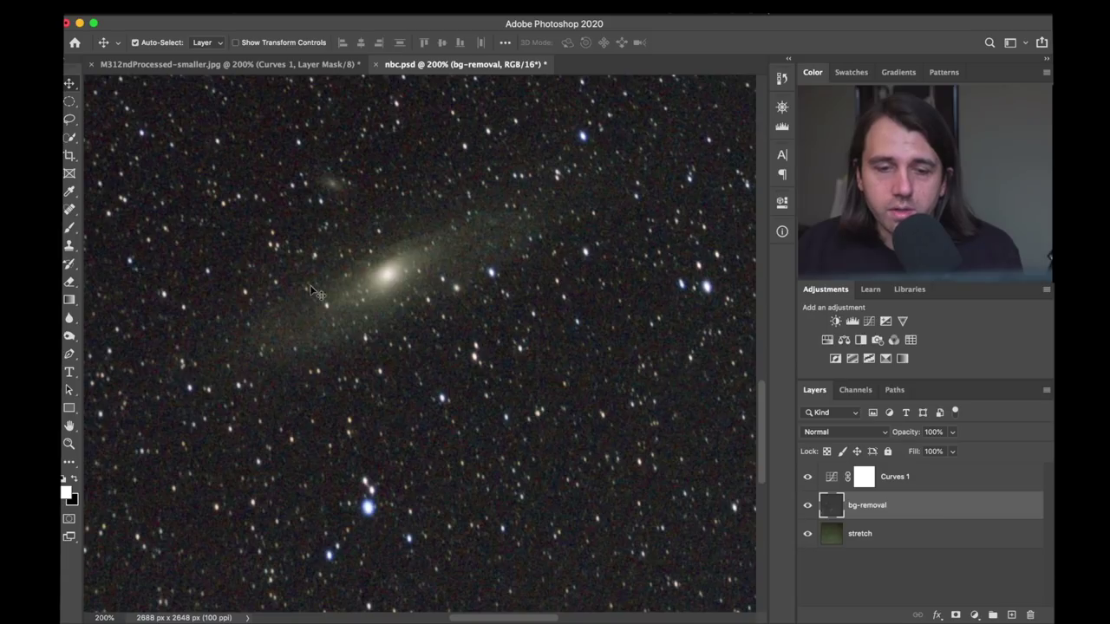
key("super+minus")
key("super+minus")
key("super+minus")
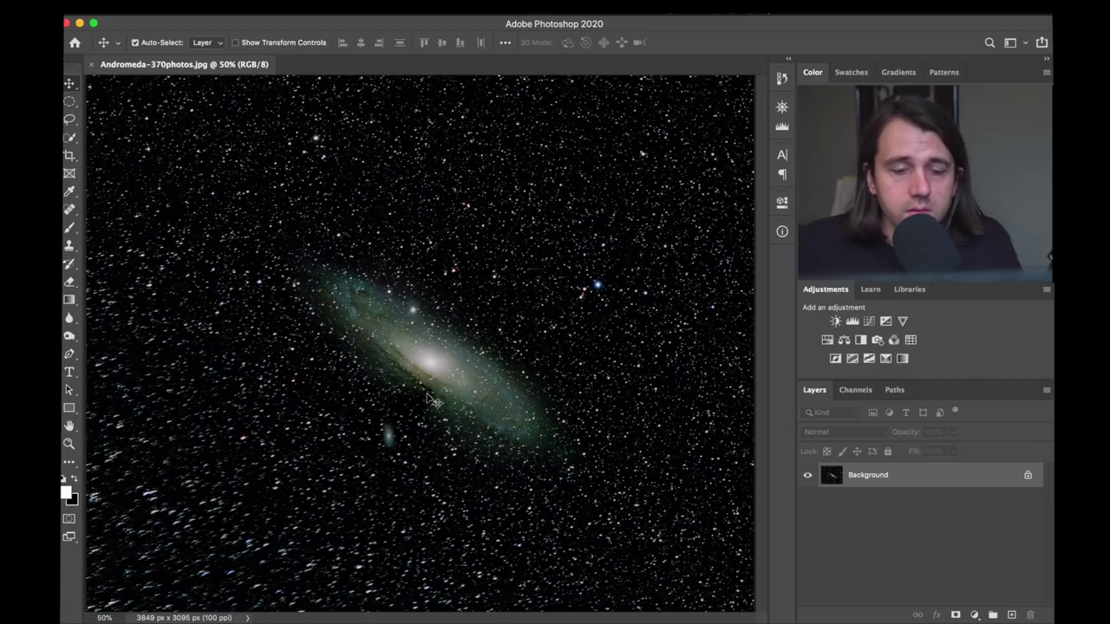
Examine the core, dust lanes and dark surroundings of Andromeda-370photos.jpg at 100% to 300%, and read the background's RGB values.
scroll(426, 397, "up", 4)
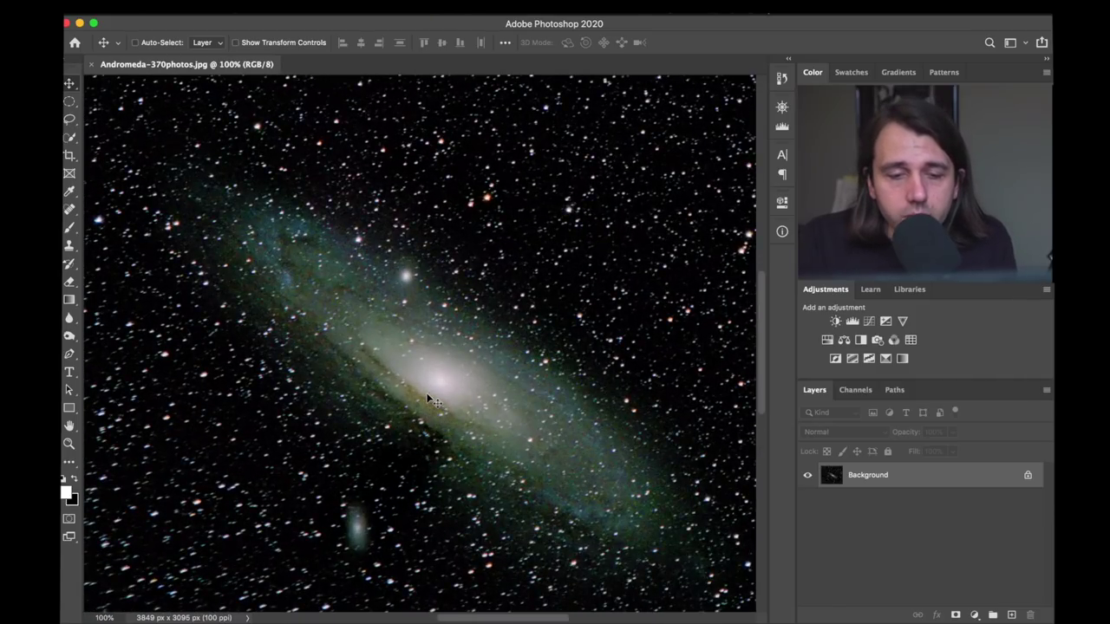
scroll(427, 398, "down", 1)
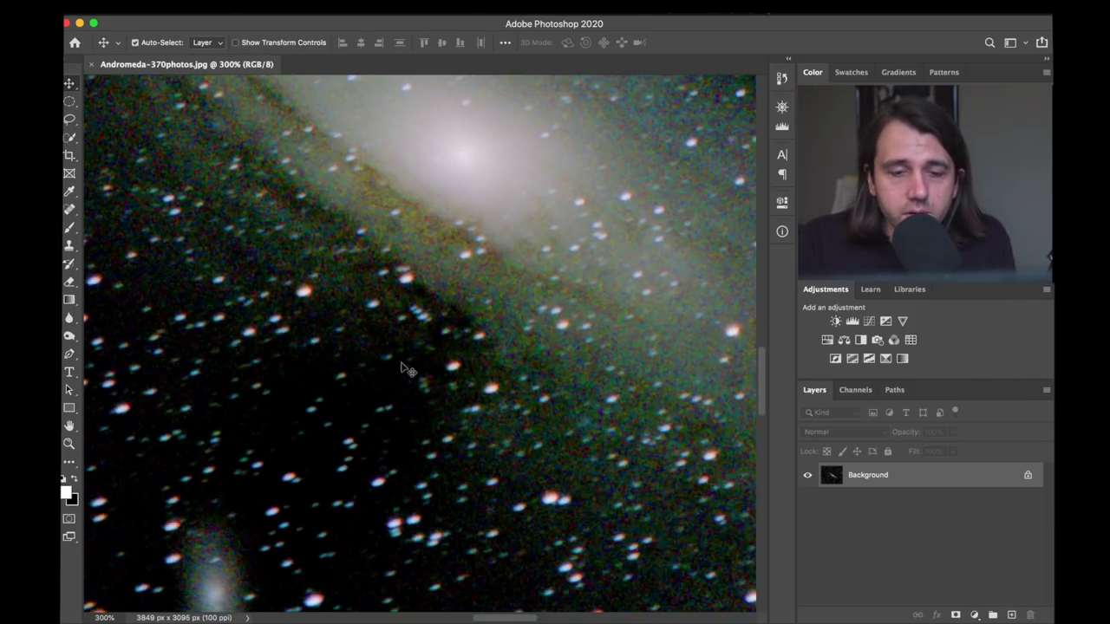
scroll(415, 391, "down", 2)
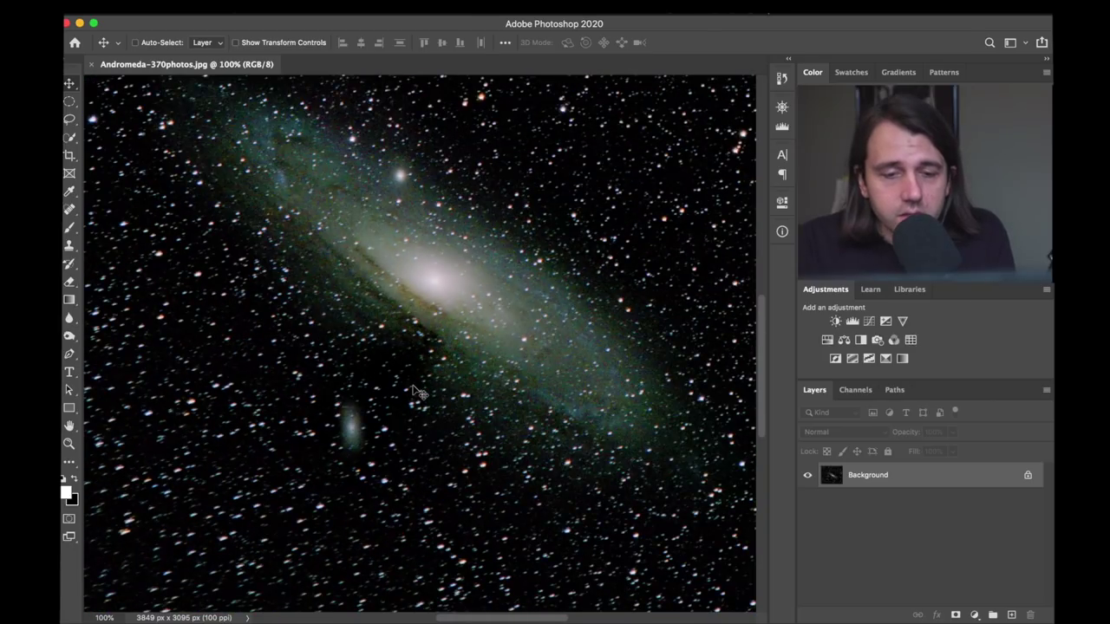
scroll(415, 391, "up", 2)
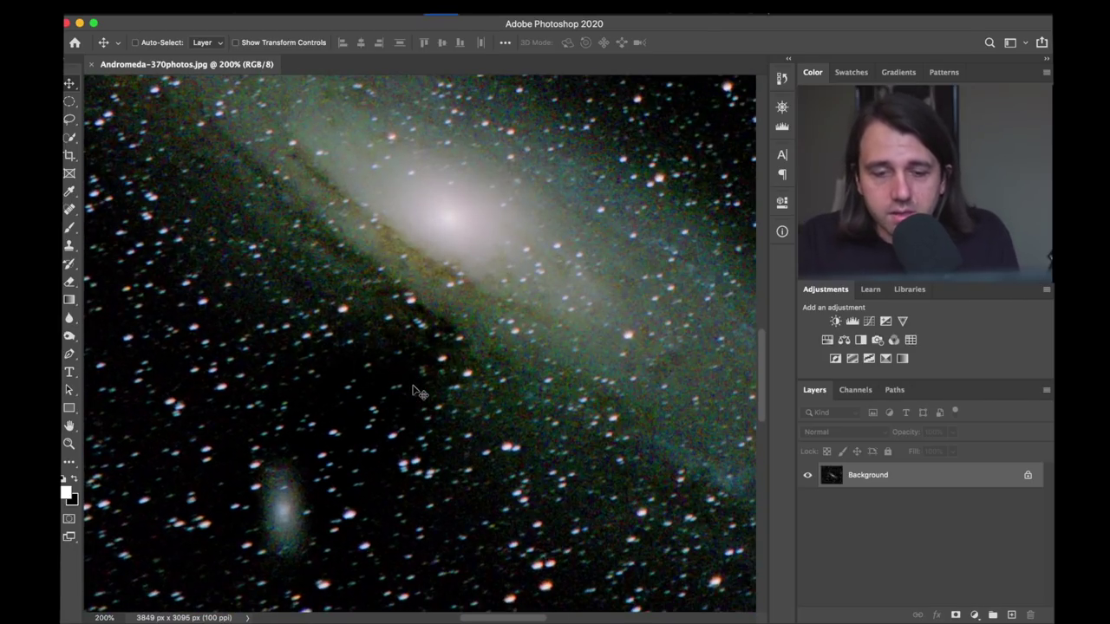
scroll(414, 391, "down", 1)
scroll(415, 391, "down", 1)
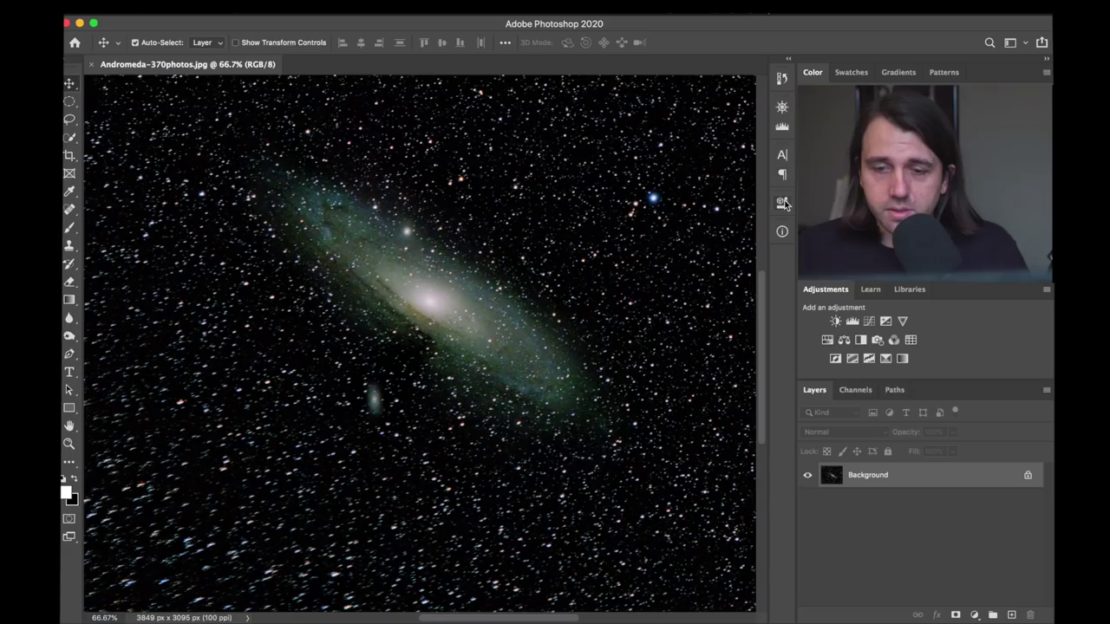
left_click(781, 233)
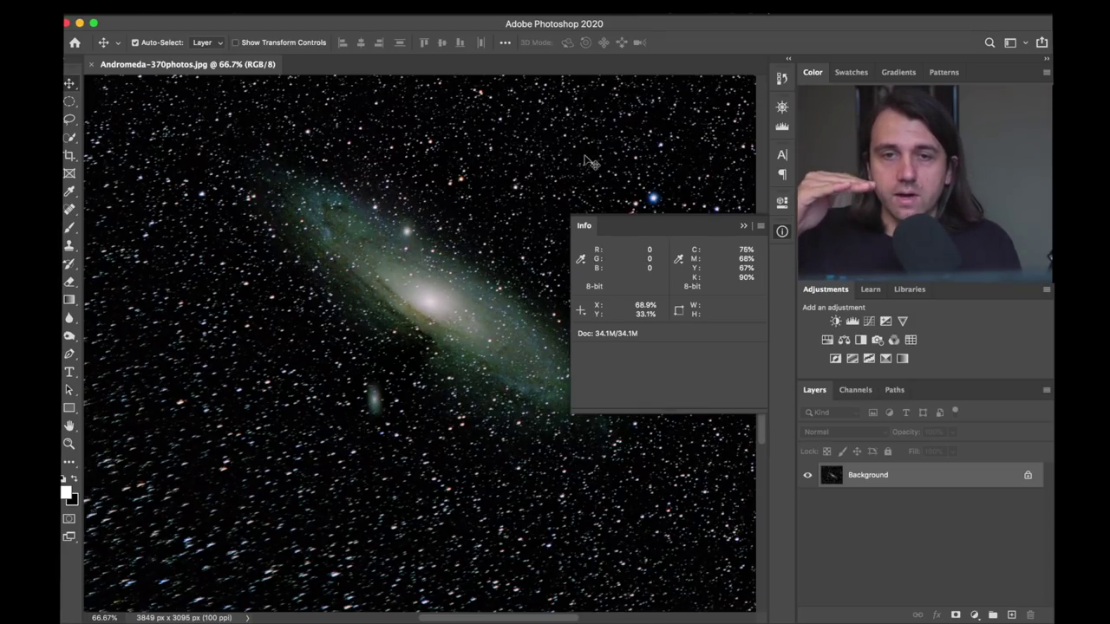
left_click(781, 233)
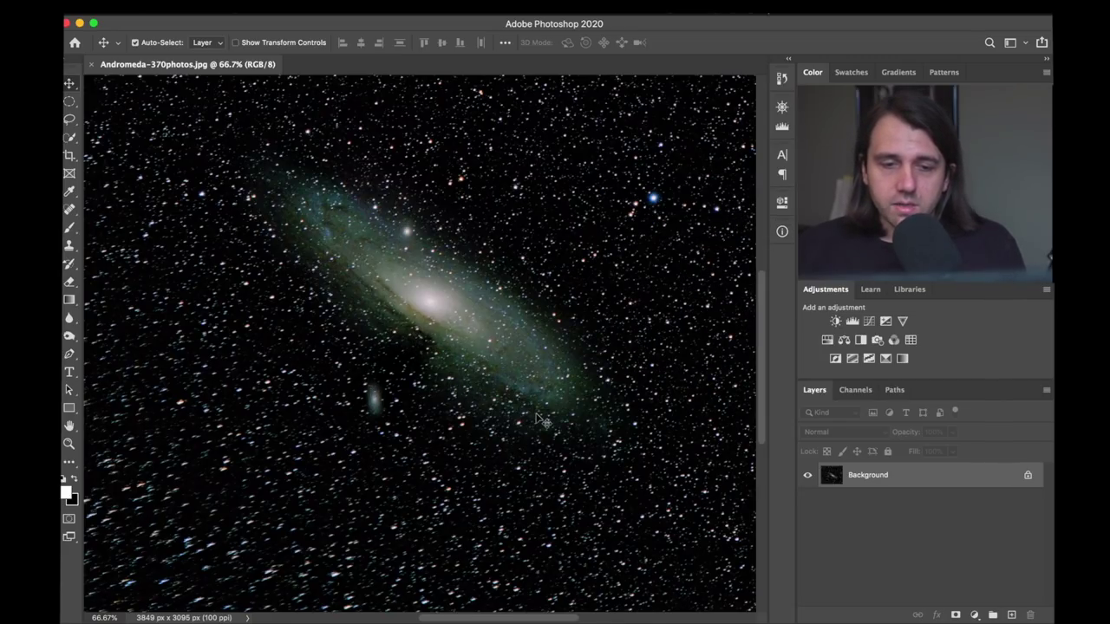
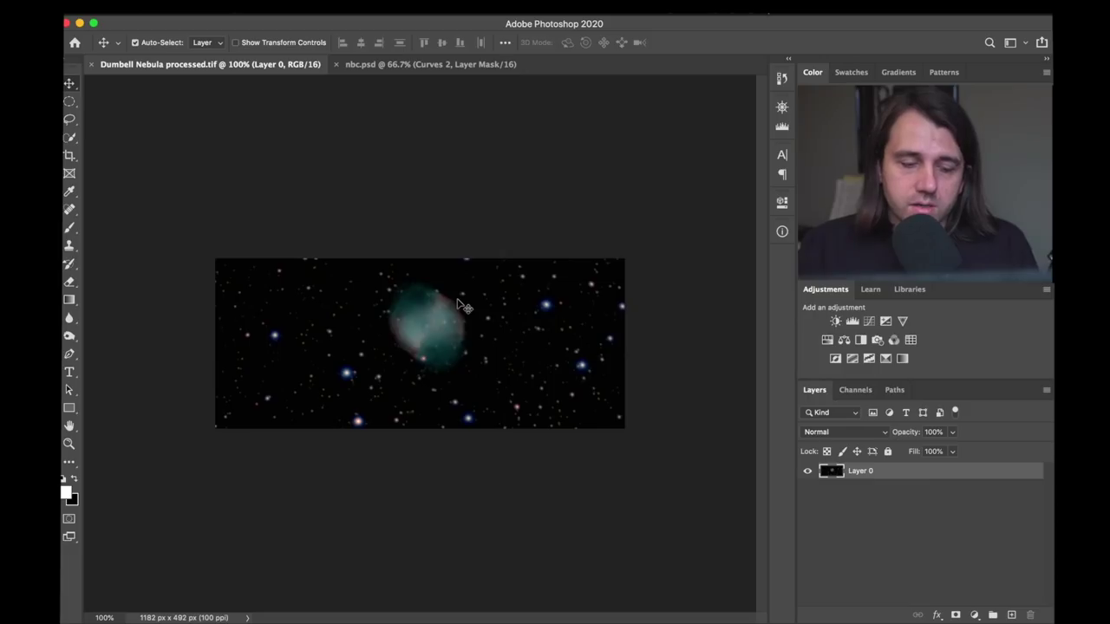
Add a Curves adjustment layer to Dumbell Nebula processed.tif and raise the RGB curve's lower midtones to brighten the nebula.
key("super+plus")
key("super+minus")
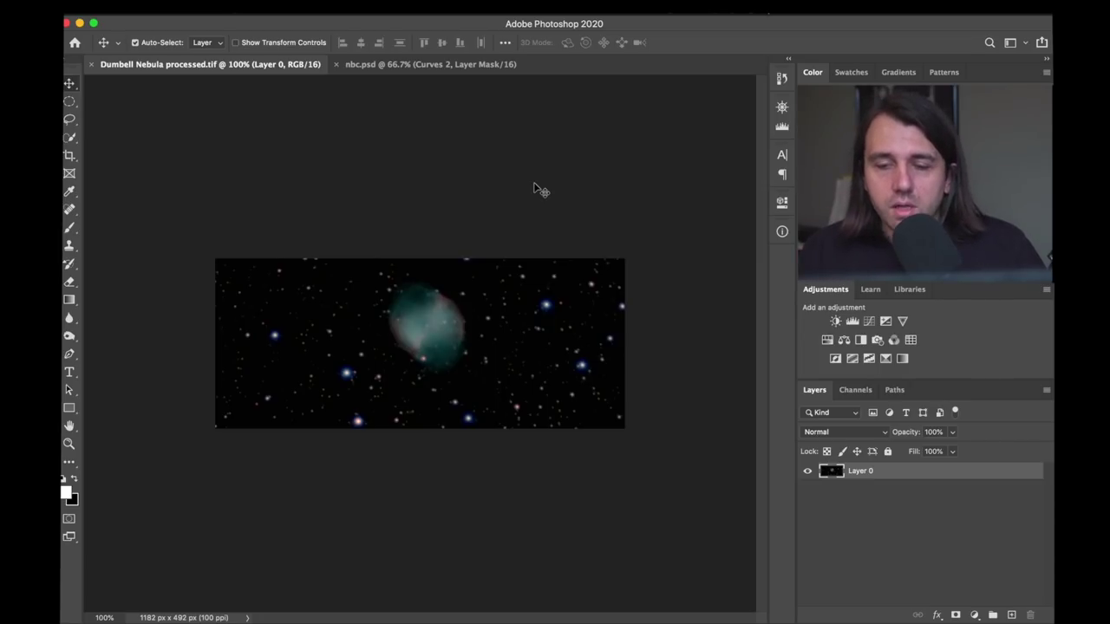
left_click(867, 322)
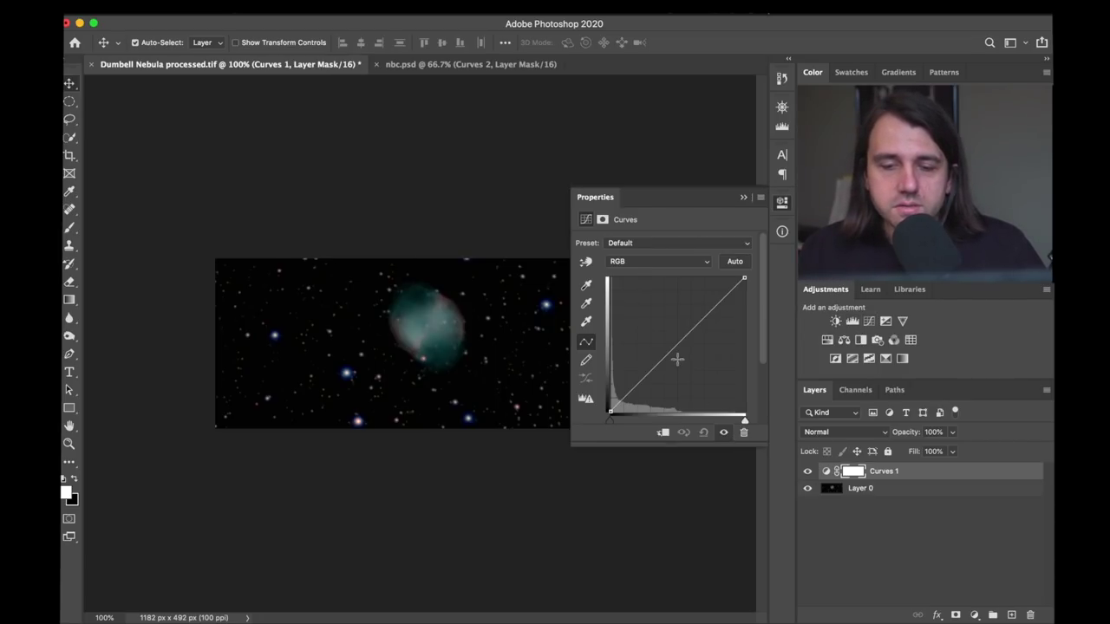
left_click_drag(664, 355, 659, 343)
left_click(784, 200)
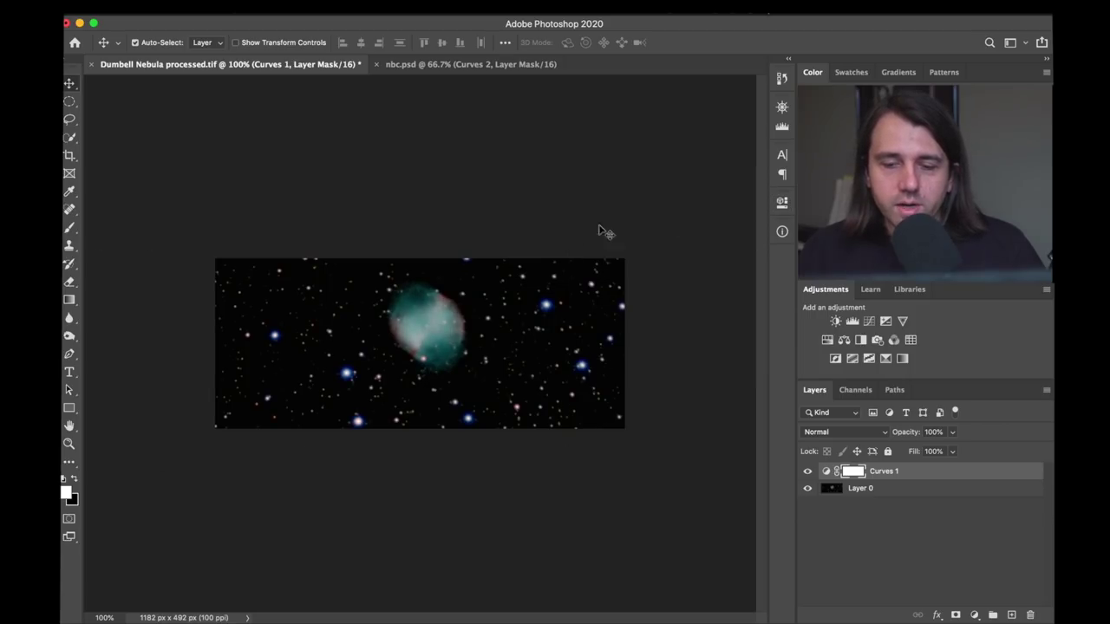
Compare the Dumbbell nebula with and without the Curves 1 adjustment, leaving the adjustment hidden.
left_click(808, 472)
left_click(808, 473)
left_click(808, 472)
left_click(807, 472)
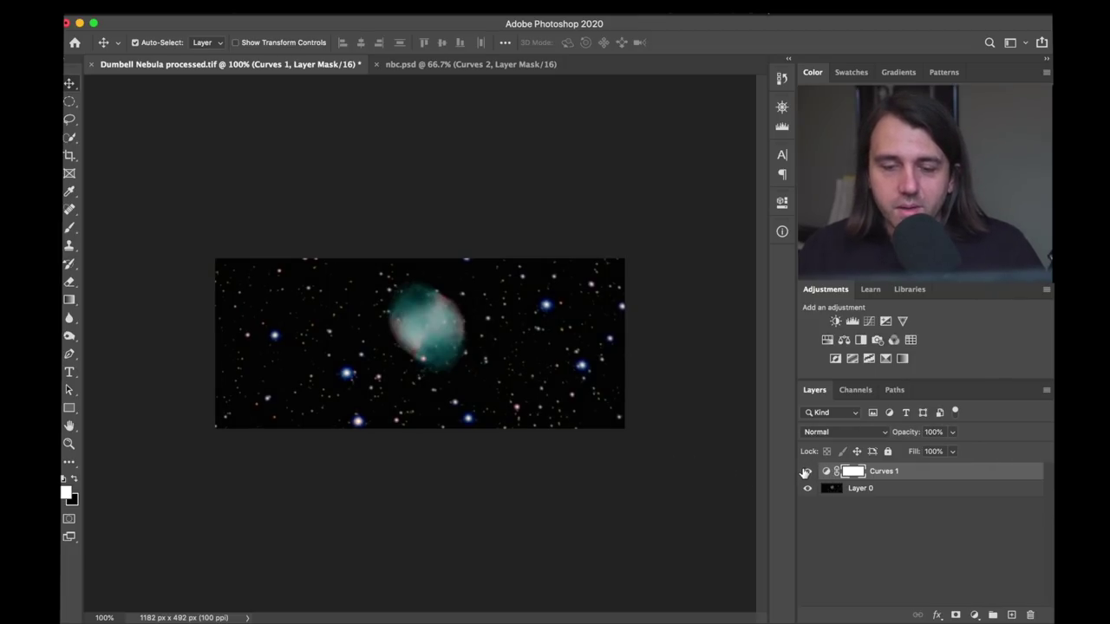
left_click(808, 473)
left_click(808, 472)
left_click(808, 473)
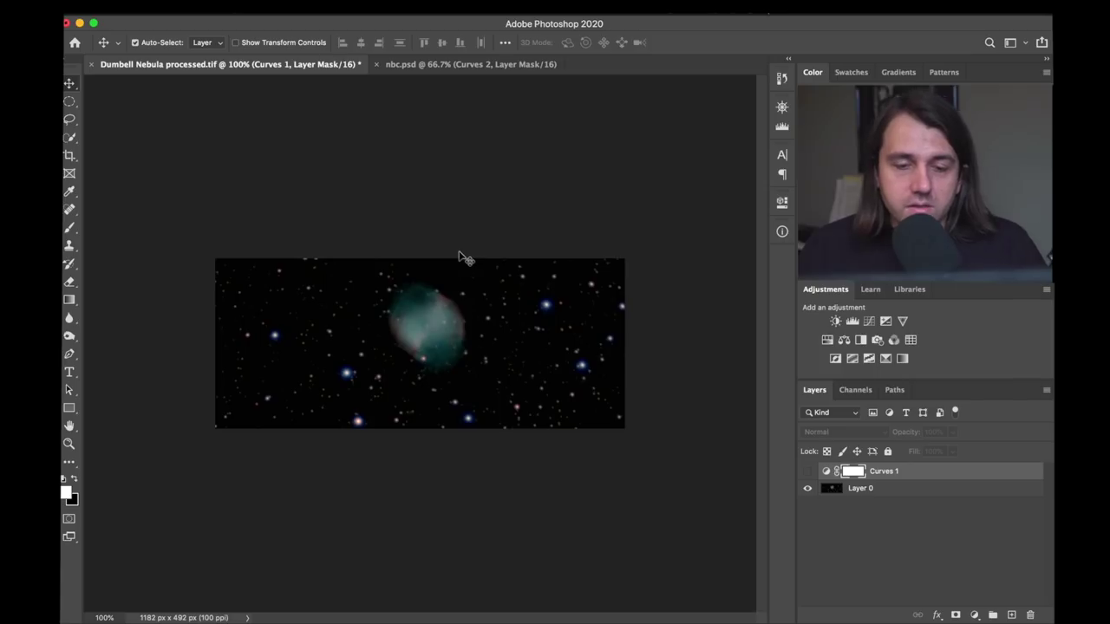
Compare Dumbell Nebula processed.tif with the nbc.psd version of the nebula, ending on nbc.psd.
left_click(465, 69)
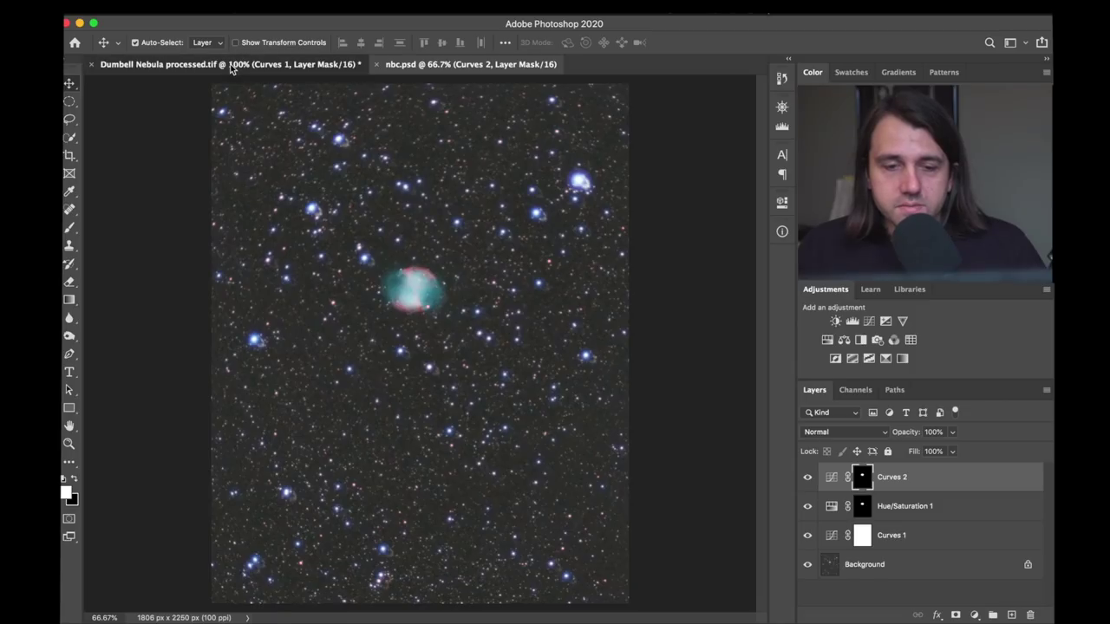
left_click(231, 69)
left_click(477, 67)
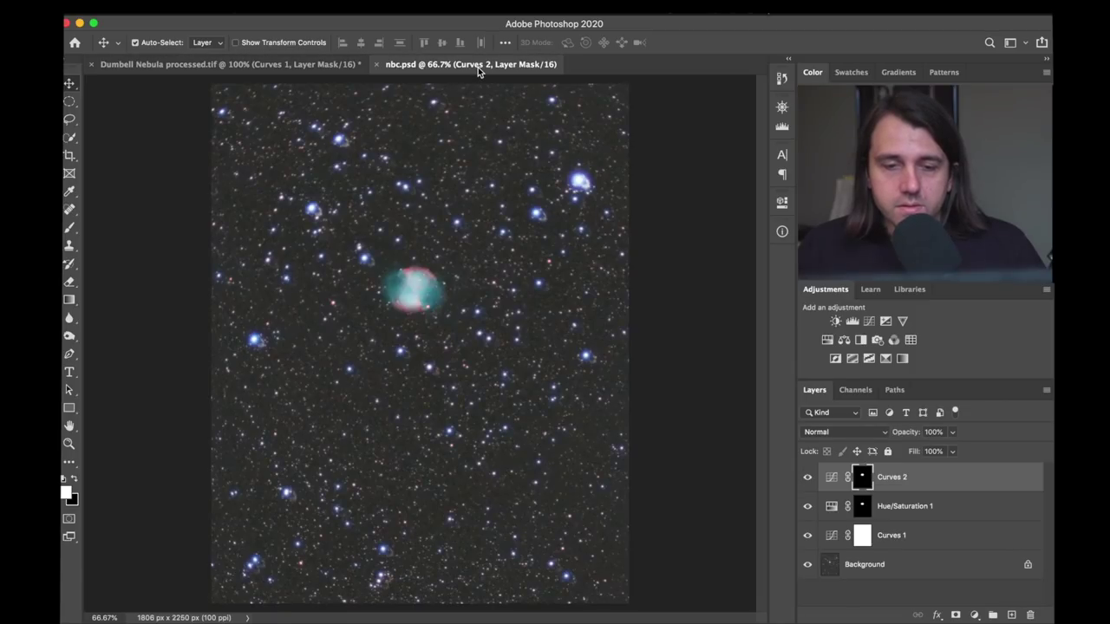
Add a Curves adjustment layer to nbc.psd, move the RGB black point inward to darken the background, and compare the image with and without it.
left_click(869, 322)
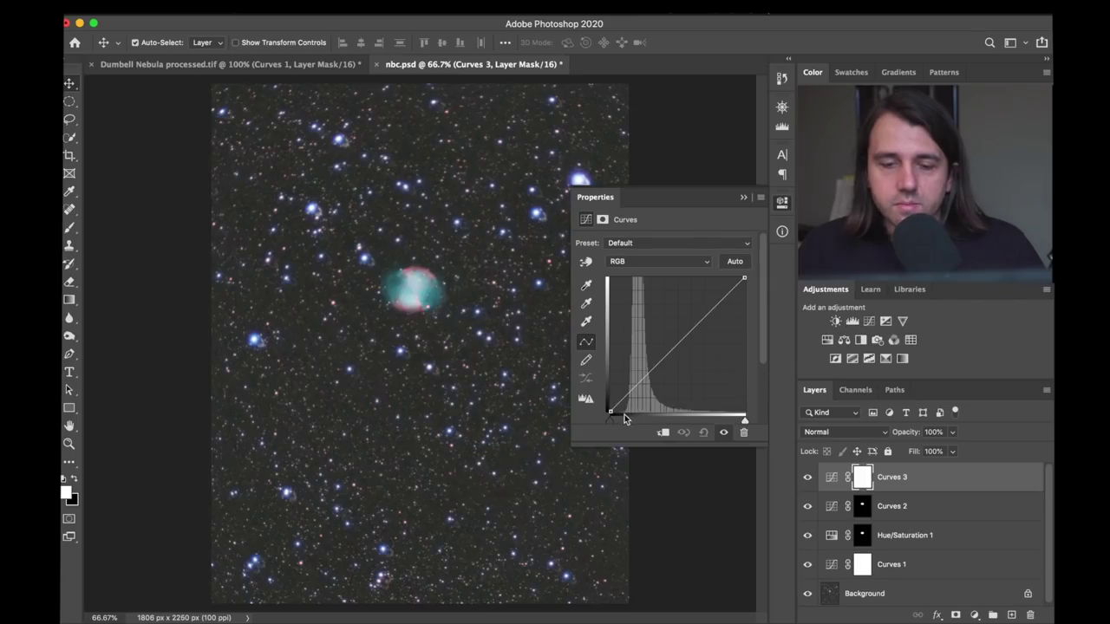
left_click_drag(611, 412, 622, 413)
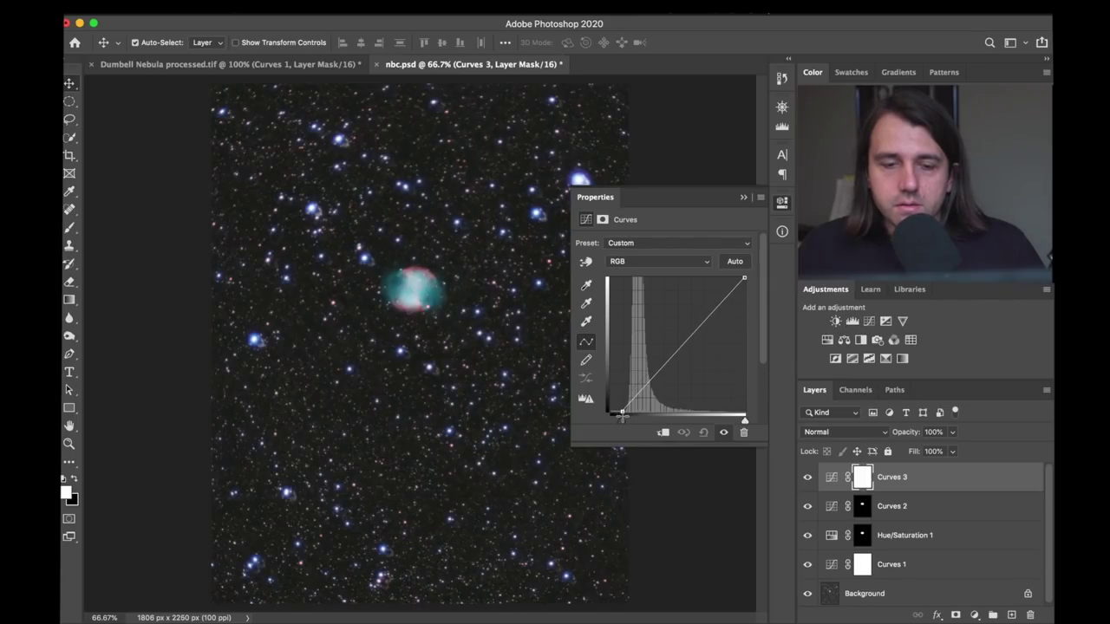
left_click(785, 203)
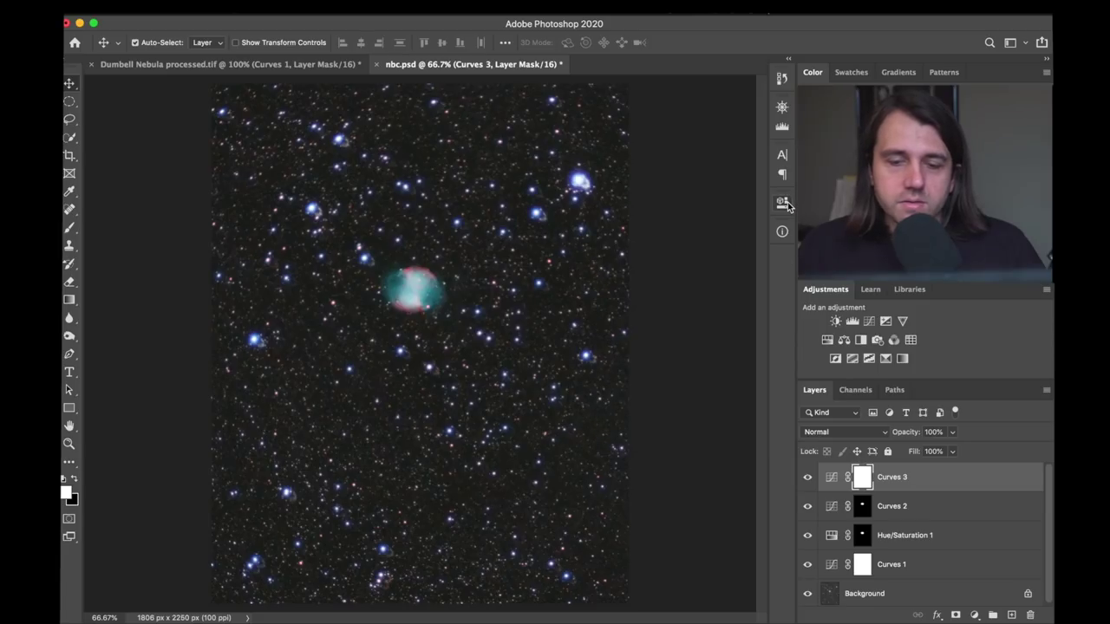
left_click(807, 478)
left_click(807, 477)
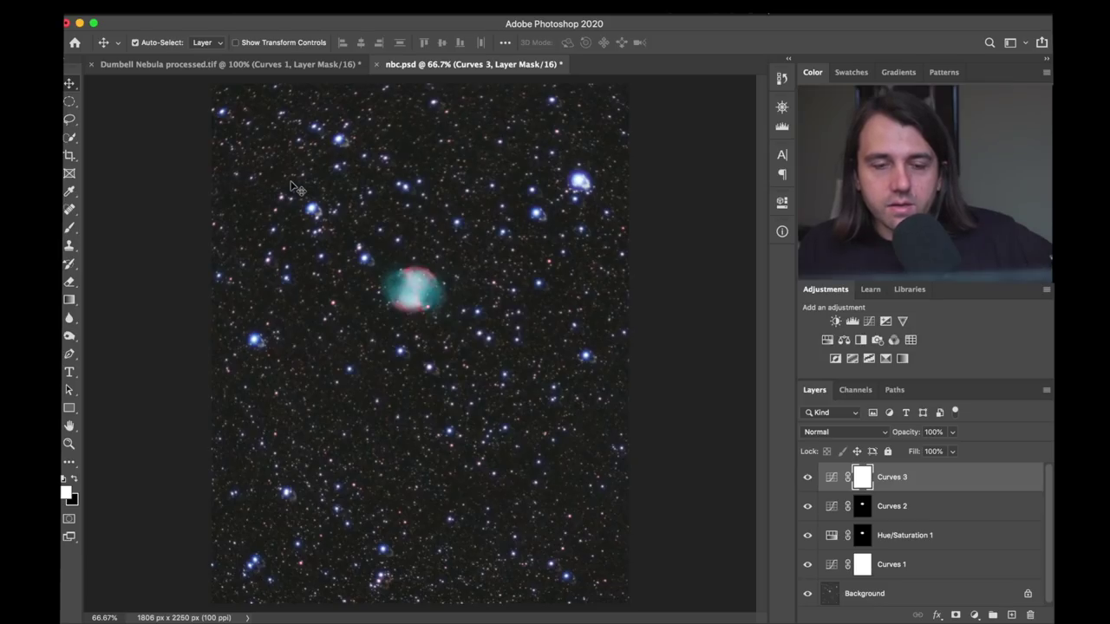
Check Dumbell Nebula processed.tif with and without its Curves 1 adjustment against nbc.psd, ending on nbc.psd.
left_click(236, 66)
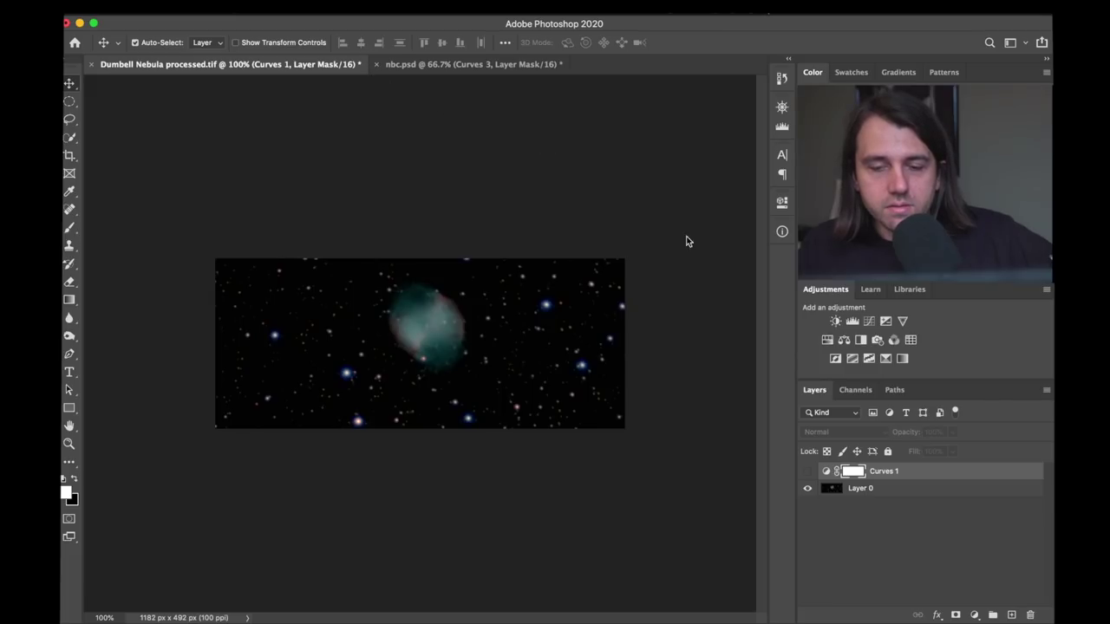
left_click(808, 472)
left_click(807, 472)
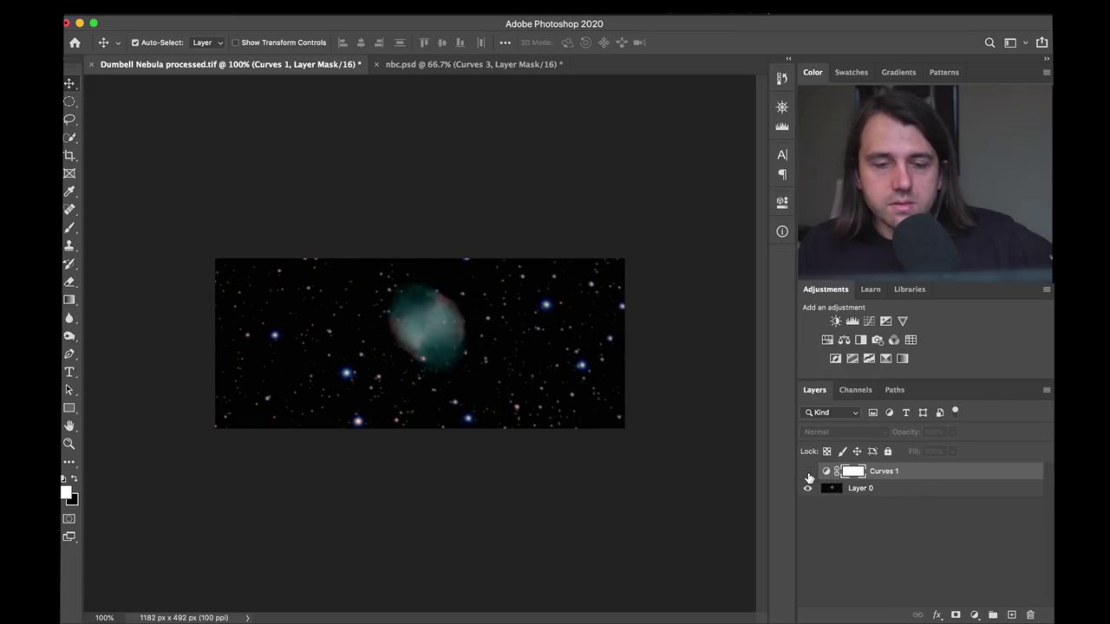
left_click(449, 66)
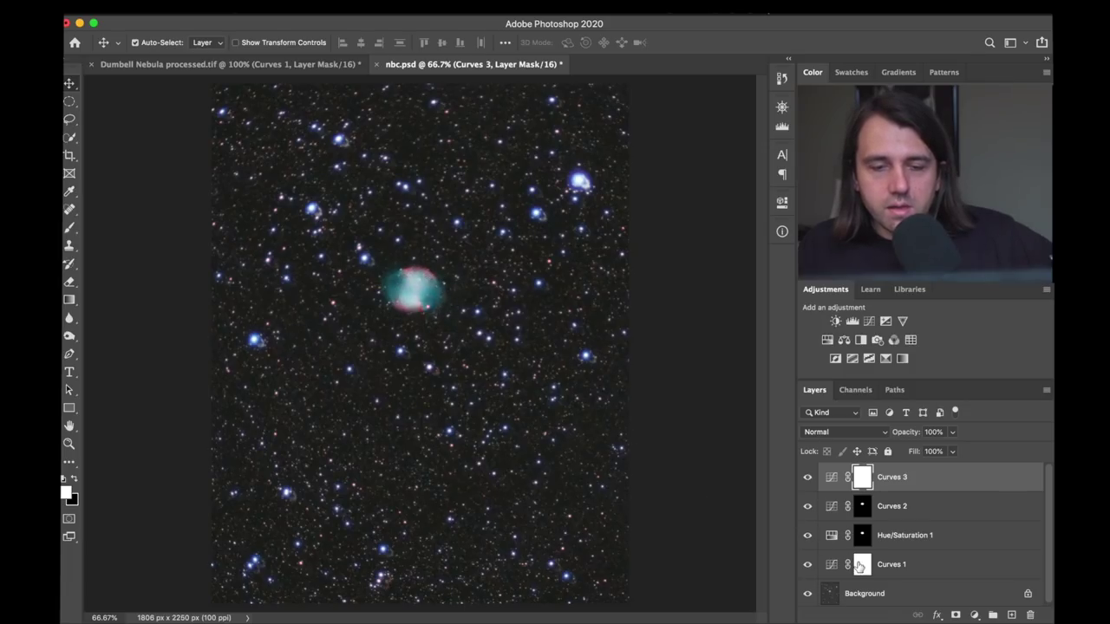
Compare nbc.psd with and without the Curves 2 adjustment, and inspect that layer's mask on its own.
left_click(807, 506)
left_click(807, 506)
left_click(807, 508)
left_click(807, 508)
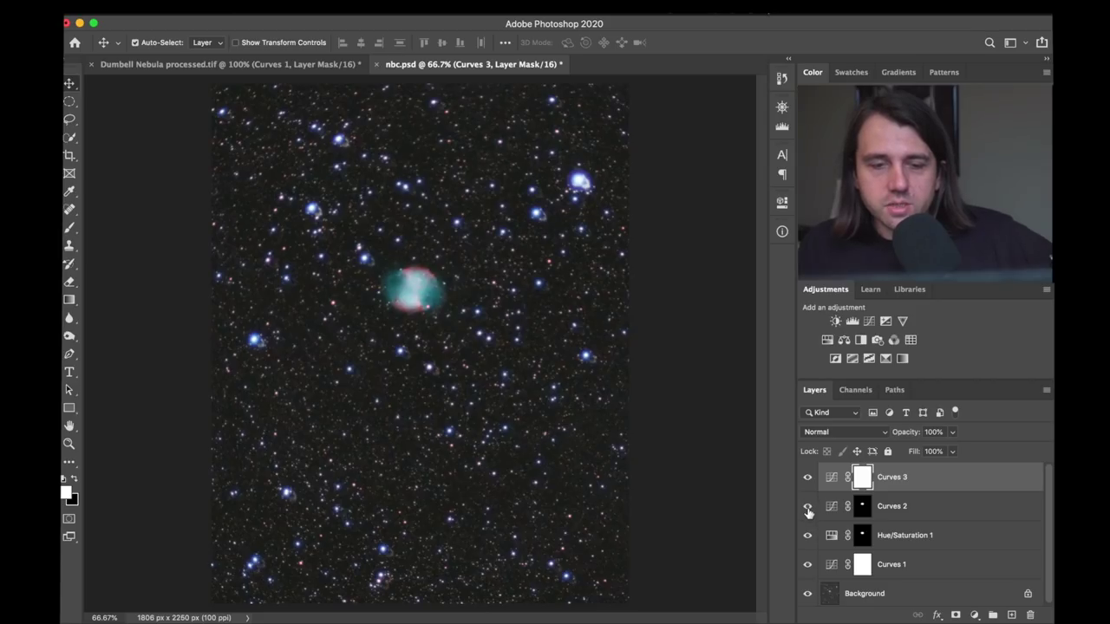
left_click(863, 508, "alt")
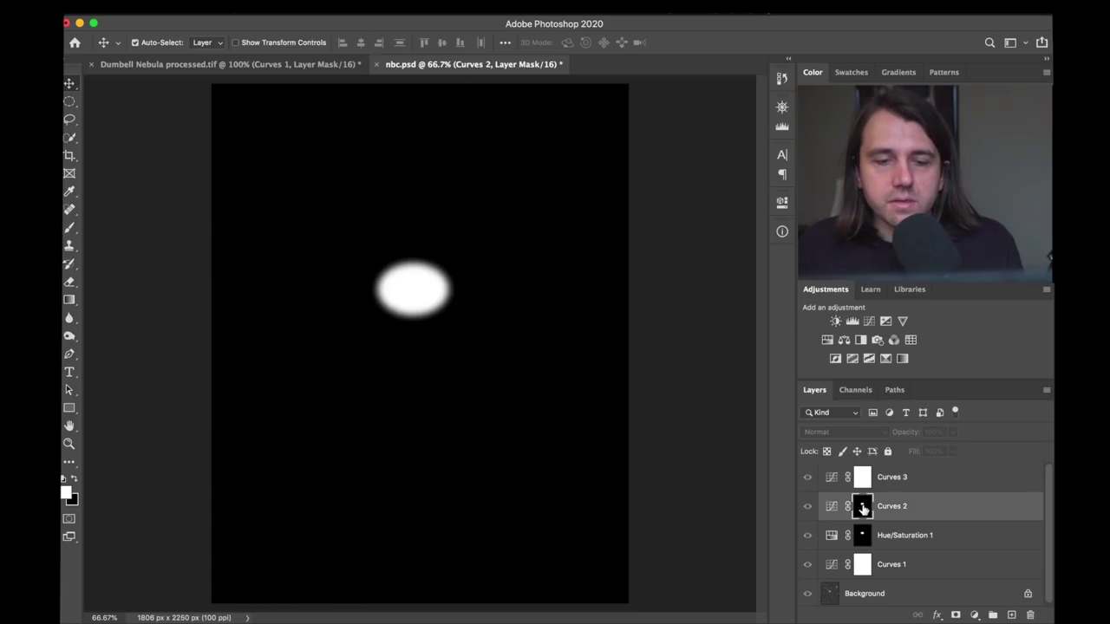
left_click(863, 508, "alt")
left_click(863, 508, "alt")
left_click(863, 508, "alt")
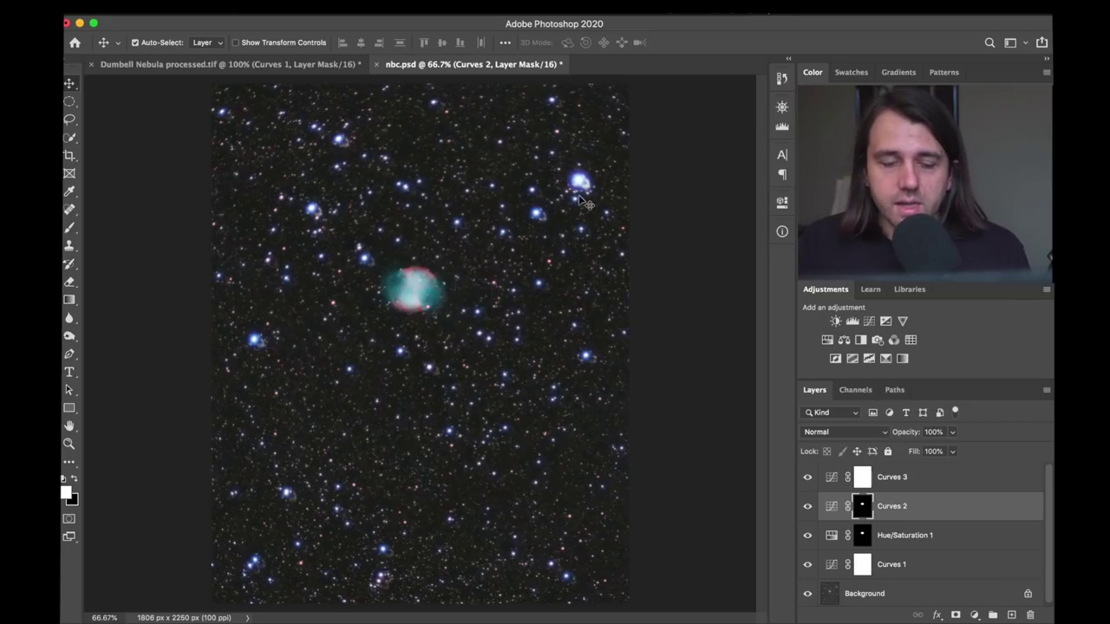
Examine the flare beside the brightest blue star and its neighbouring stars in nbc.psd at 200% to 300%.
key("super+equal")
key("super+equal")
key("super+equal")
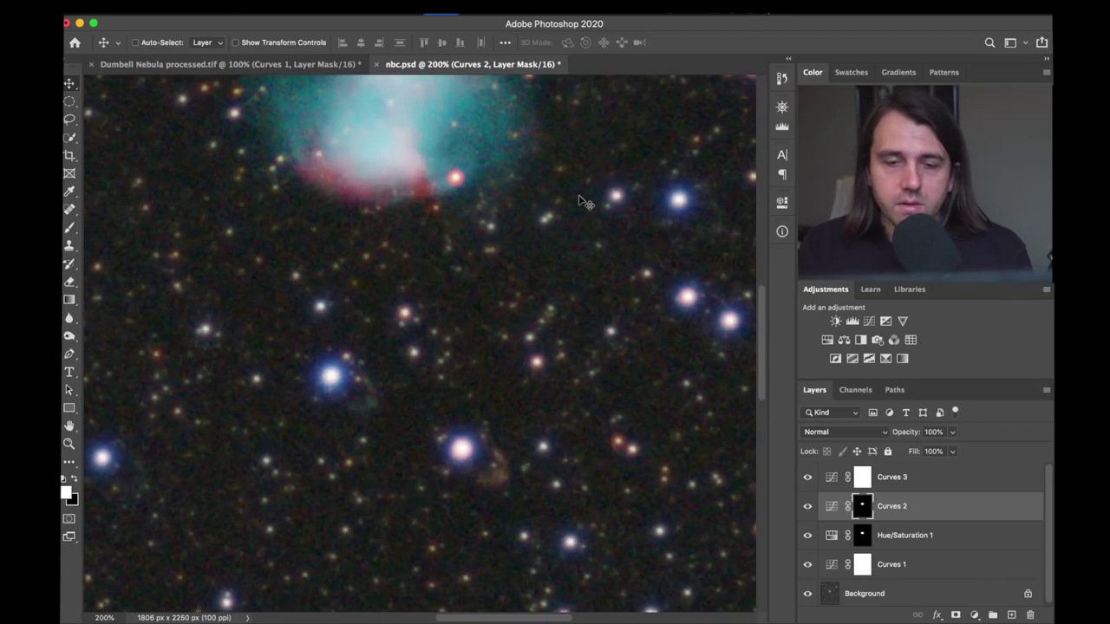
scroll(579, 199, "right", 5)
scroll(579, 199, "up", 10)
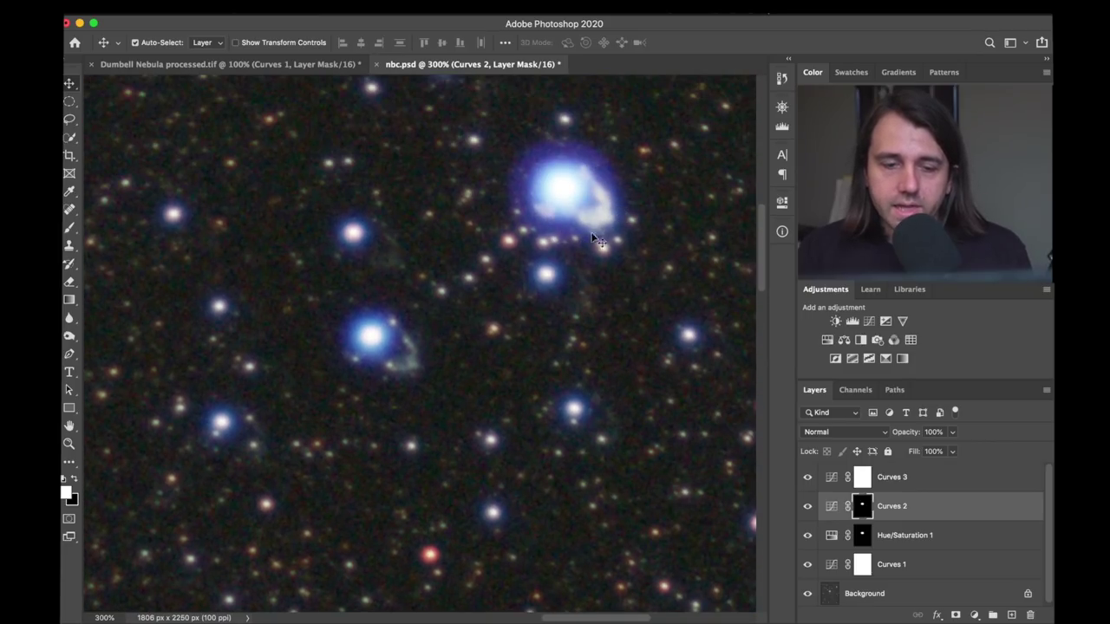
scroll(532, 224, "left", 5)
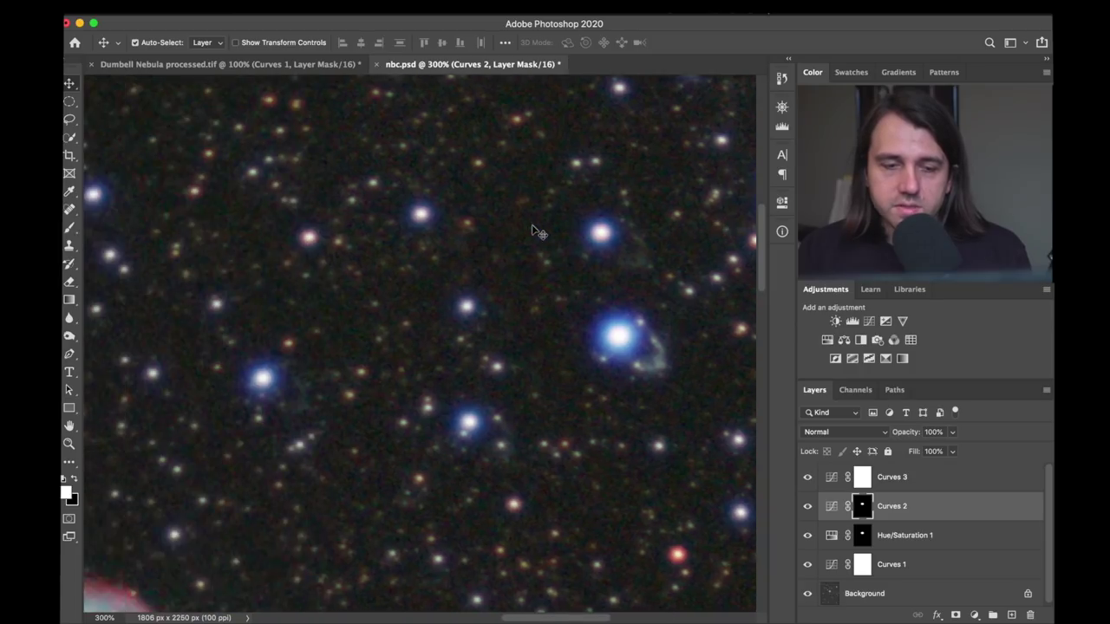
scroll(531, 227, "left", 5)
scroll(531, 228, "up", 3)
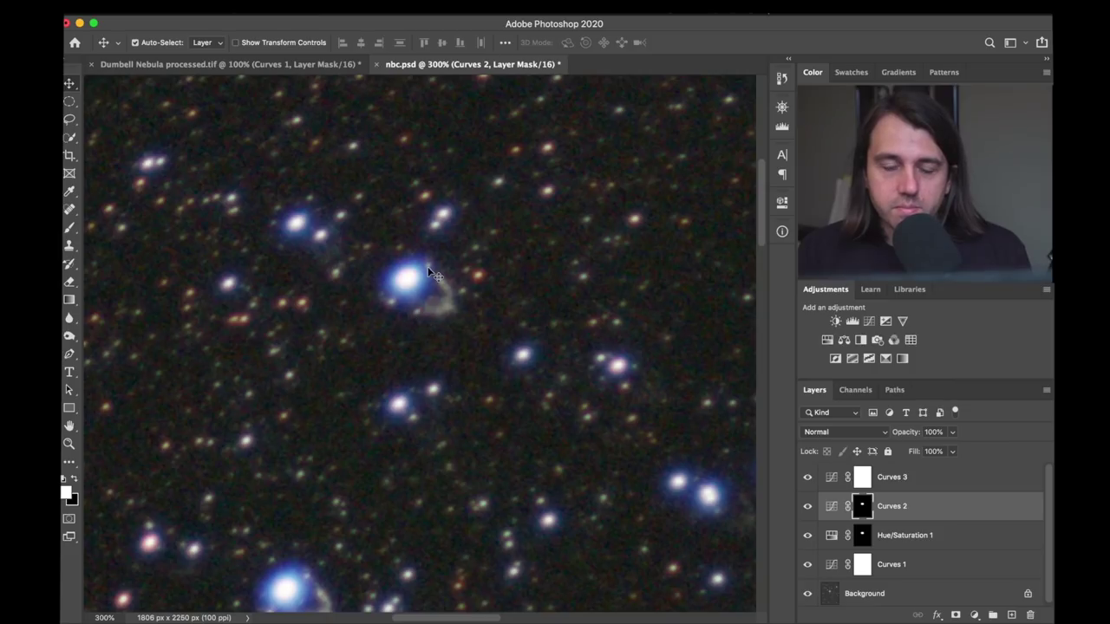
scroll(501, 303, "right", 10)
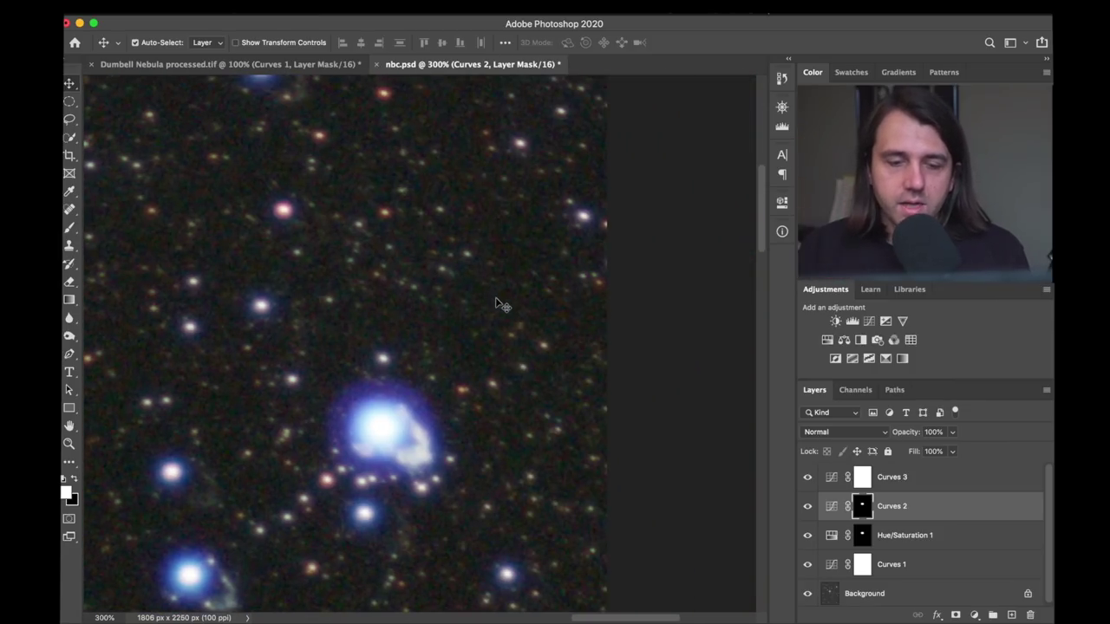
scroll(317, 429, "down", 4)
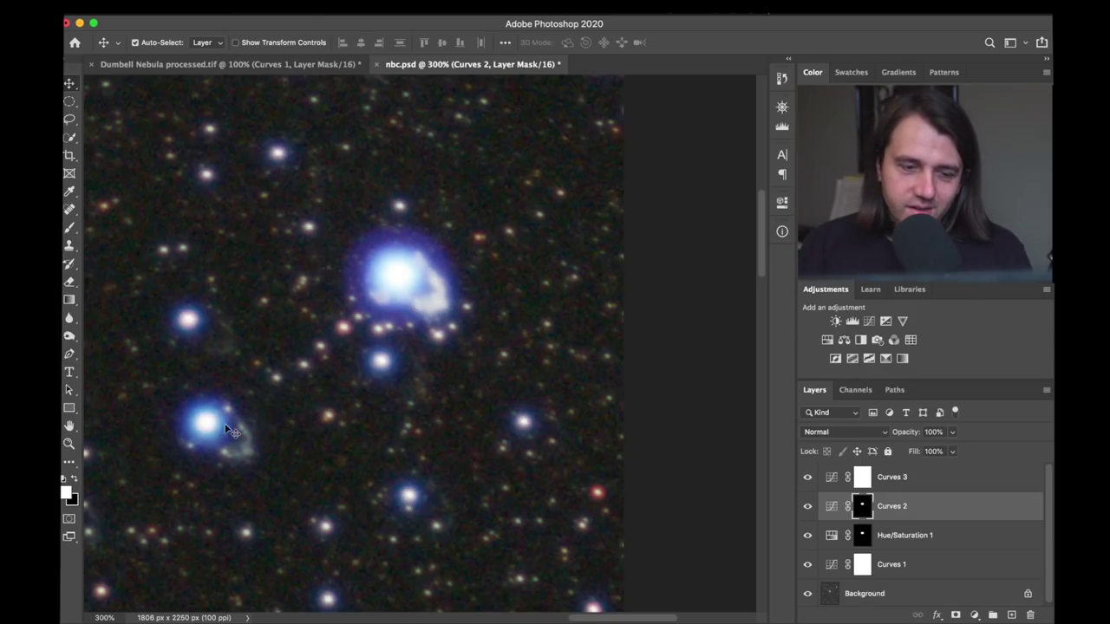
scroll(243, 429, "down", 3)
scroll(247, 429, "left", 5)
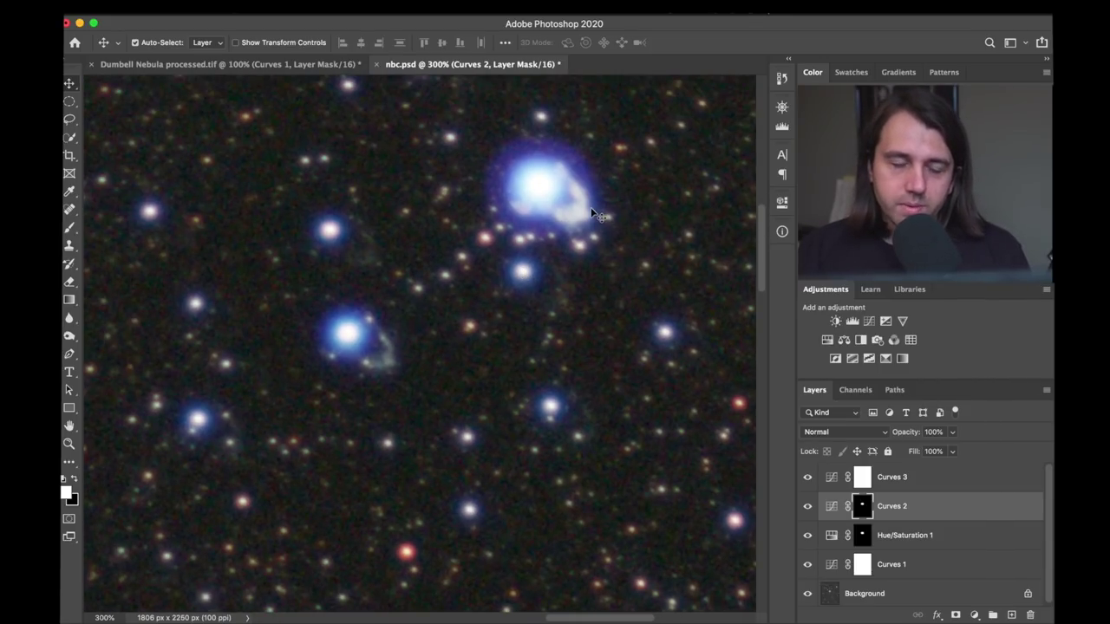
Compare the flares beside the other bright stars above the nebula with the brightest star's flare at 300%.
scroll(593, 212, "left", 10)
scroll(592, 213, "up", 5)
scroll(592, 213, "left", 3)
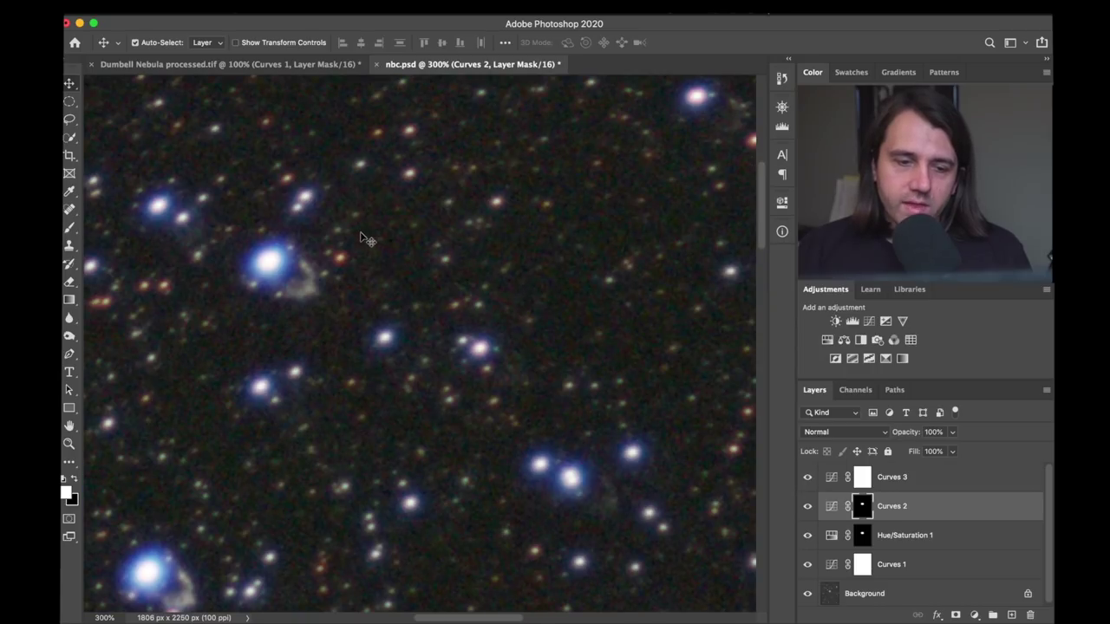
scroll(286, 295, "right", 3)
scroll(286, 295, "up", 2)
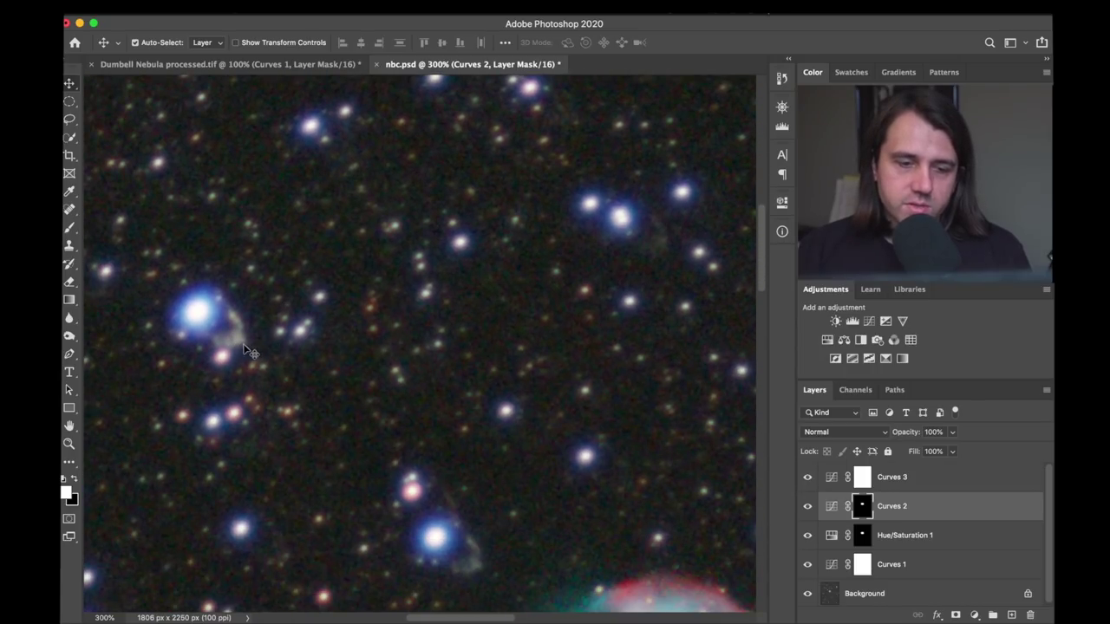
scroll(229, 318, "down", 5)
scroll(229, 318, "right", 2)
scroll(230, 319, "right", 5)
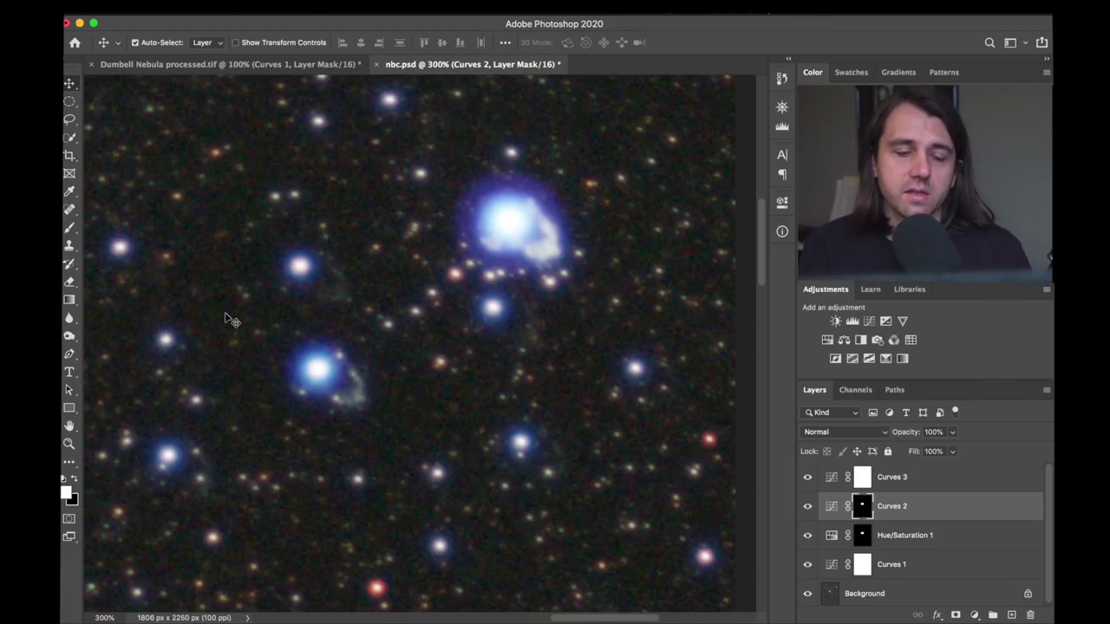
key("super+minus")
key("super+minus")
key("super+minus")
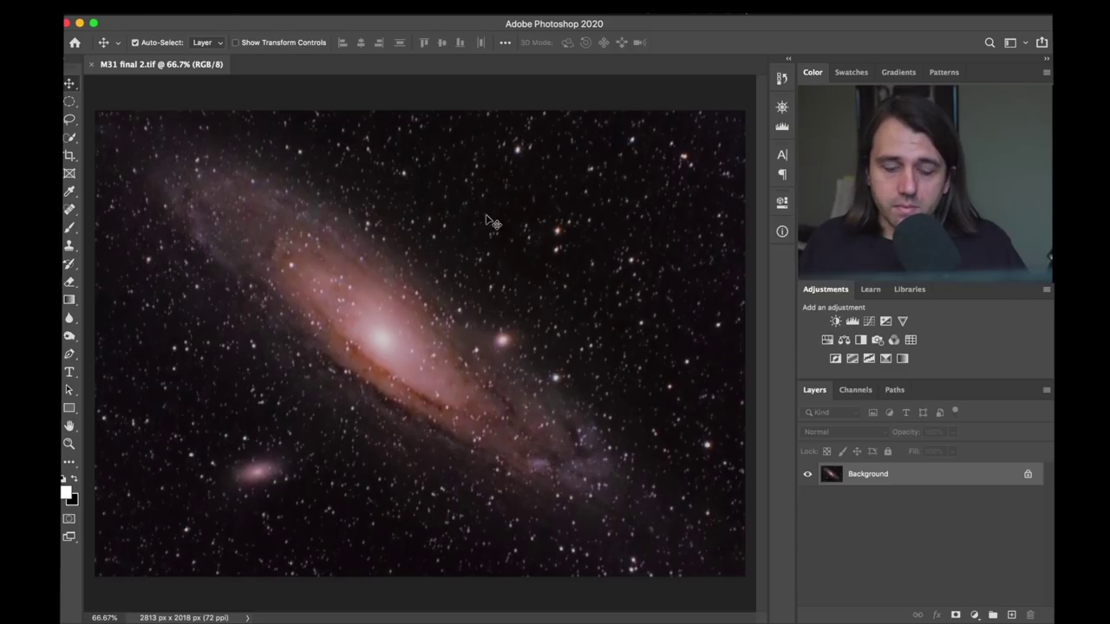
Examine the core, star shapes and dark surroundings of the galaxy in M31 final 2.tif at up to 300%.
key("super")
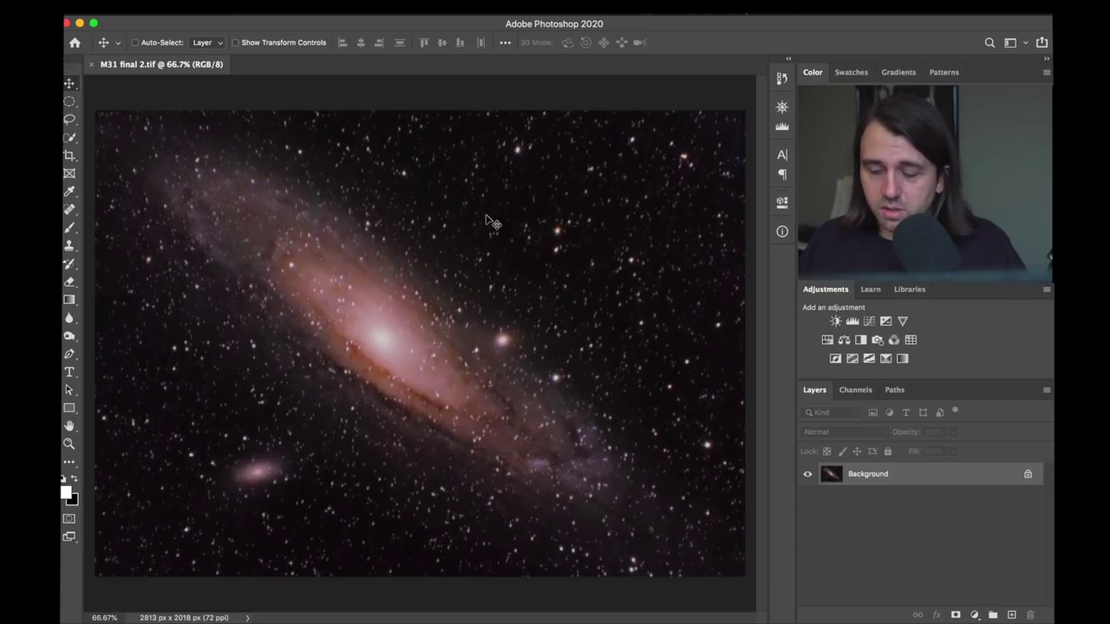
key("super+equal")
key("super+equal")
key("super+equal")
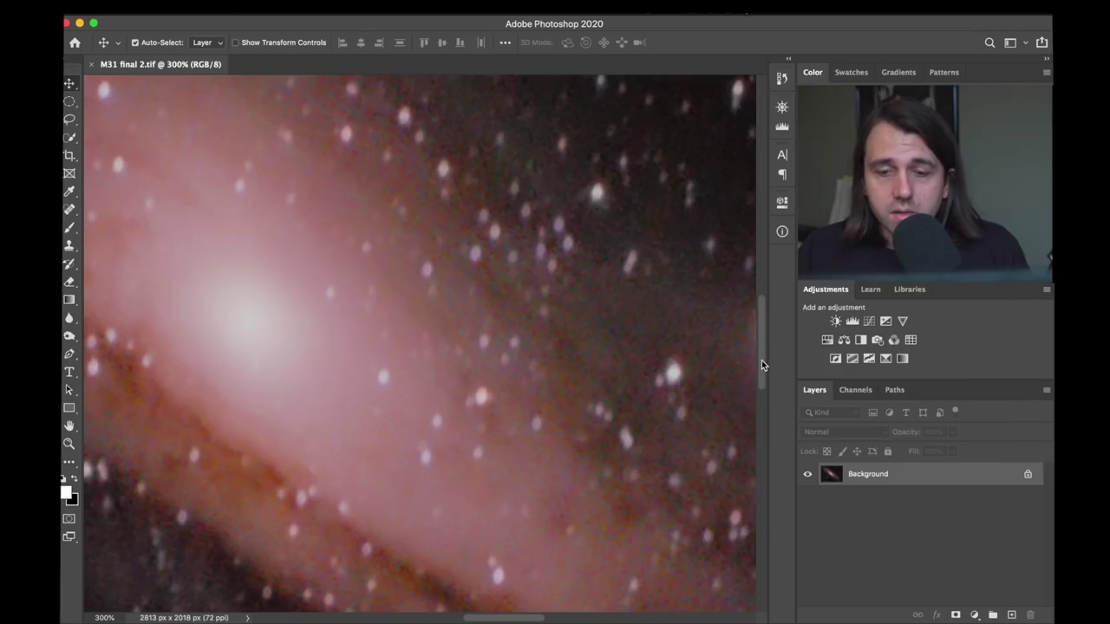
left_click_drag(761, 361, 760, 301)
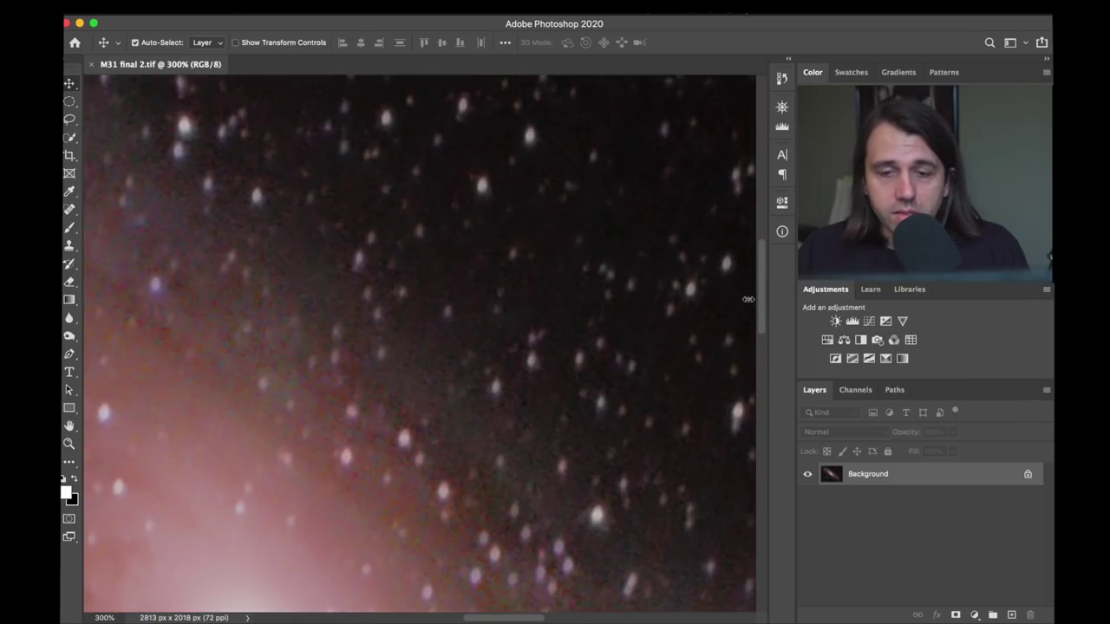
left_click_drag(761, 314, 722, 369)
key("super+minus")
key("super+minus")
key("super+minus")
key("super+minus")
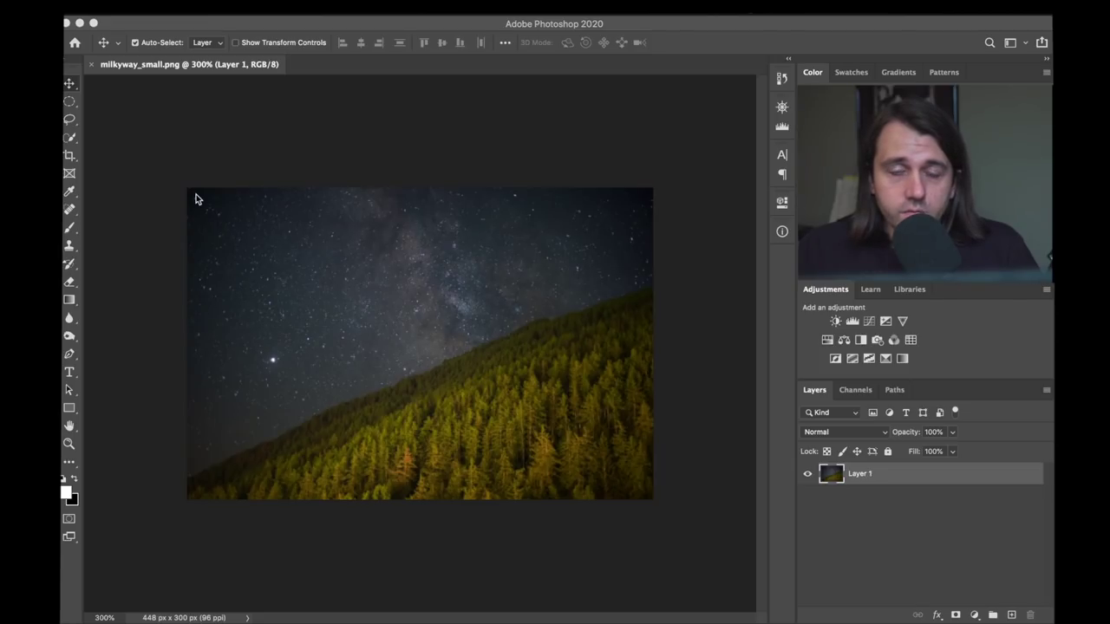
Sketch white guide lines from the bright star across the sky and hillside of milkyway_small.png with a size 35 brush, and undo them.
left_click(272, 359)
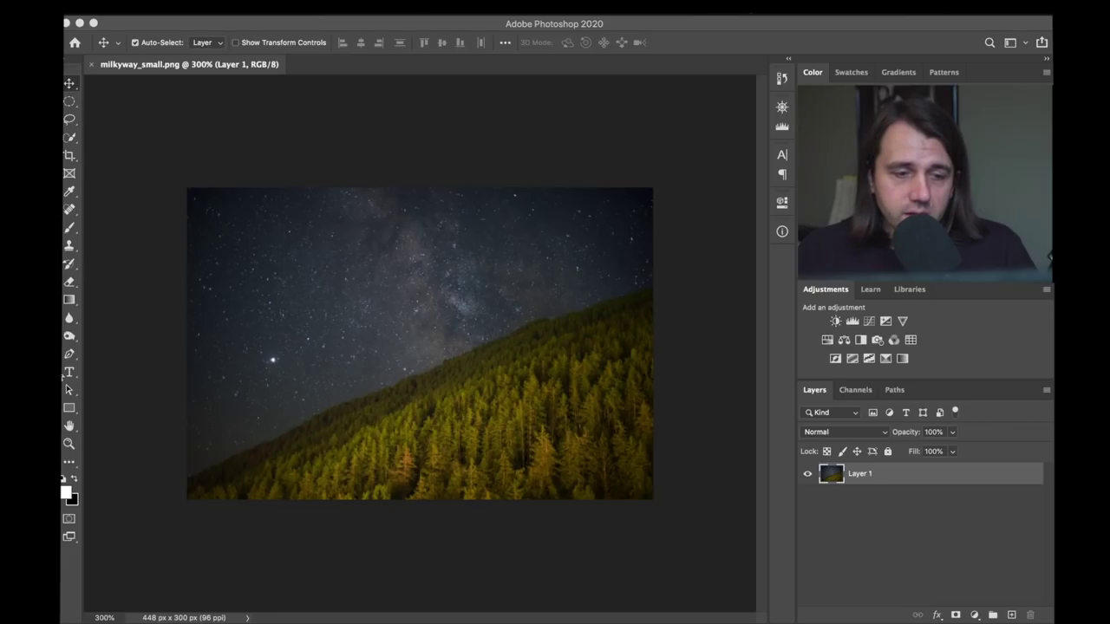
left_click(71, 228)
key("bracketleft")
key("bracketleft")
key("bracketleft")
key("bracketleft")
key("bracketleft")
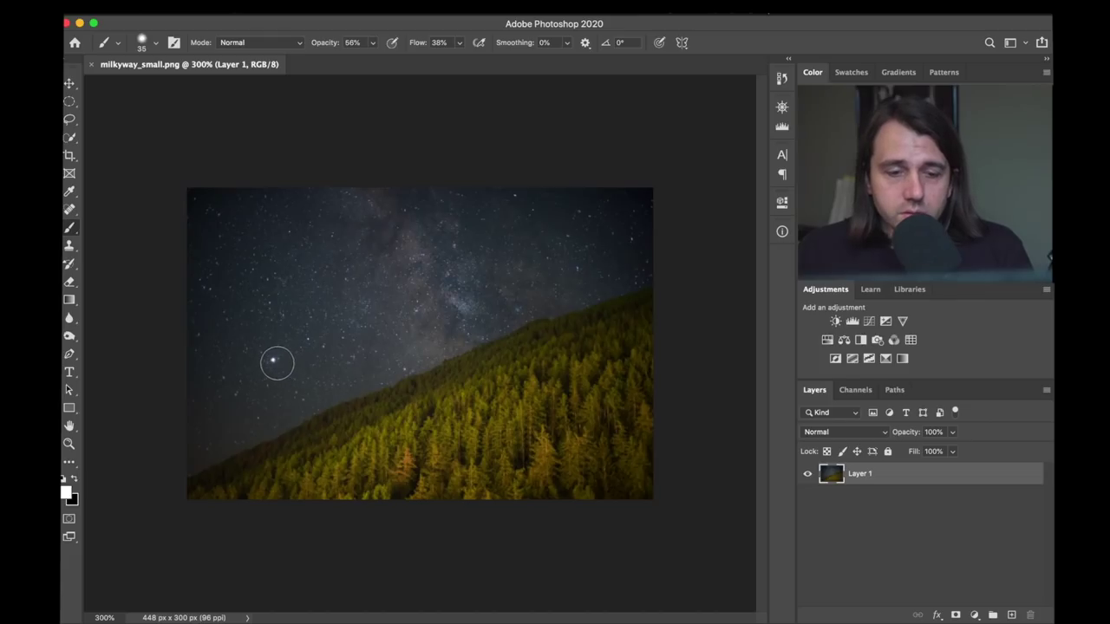
mouse_move(272, 360)
left_mouse_down()
mouse_move(604, 393)
mouse_move(408, 233)
mouse_move(276, 345)
left_mouse_up()
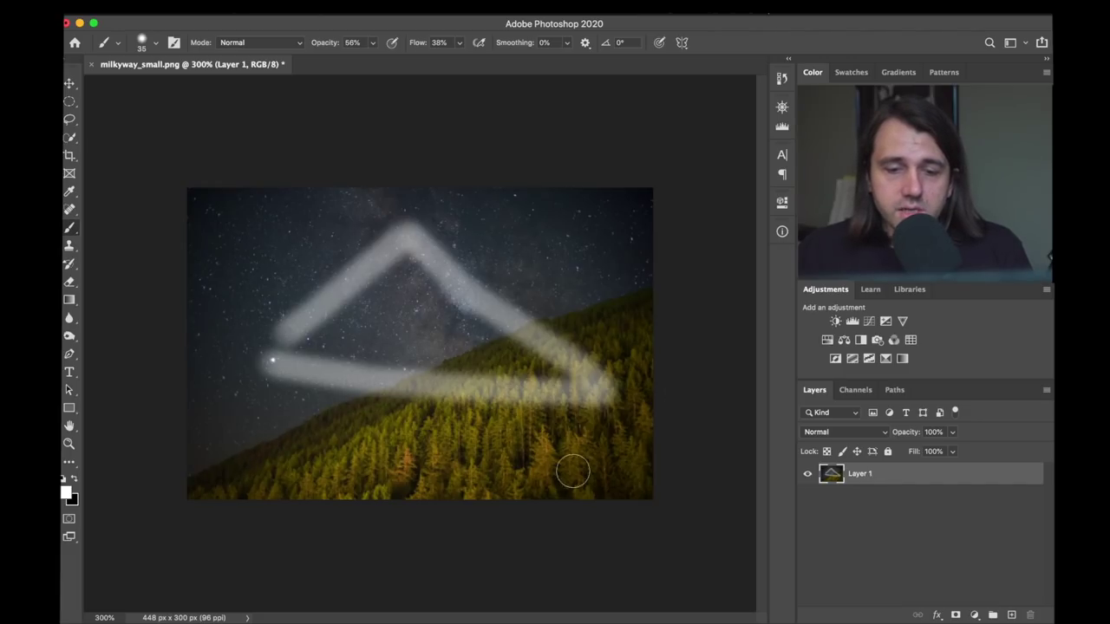
left_click_drag(511, 342, 579, 413)
mouse_move(438, 273)
left_mouse_down()
mouse_move(377, 197)
mouse_move(297, 319)
mouse_move(236, 374)
mouse_move(280, 369)
mouse_move(246, 360)
mouse_move(237, 319)
mouse_move(273, 398)
mouse_move(284, 328)
mouse_move(251, 371)
mouse_move(285, 396)
left_mouse_up()
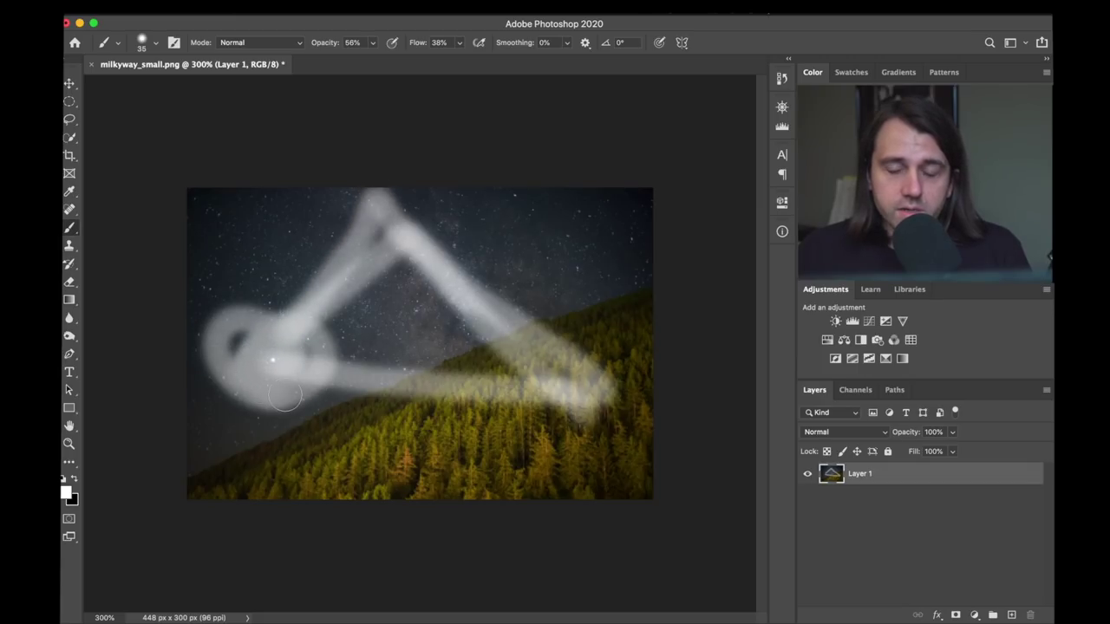
key("super+z")
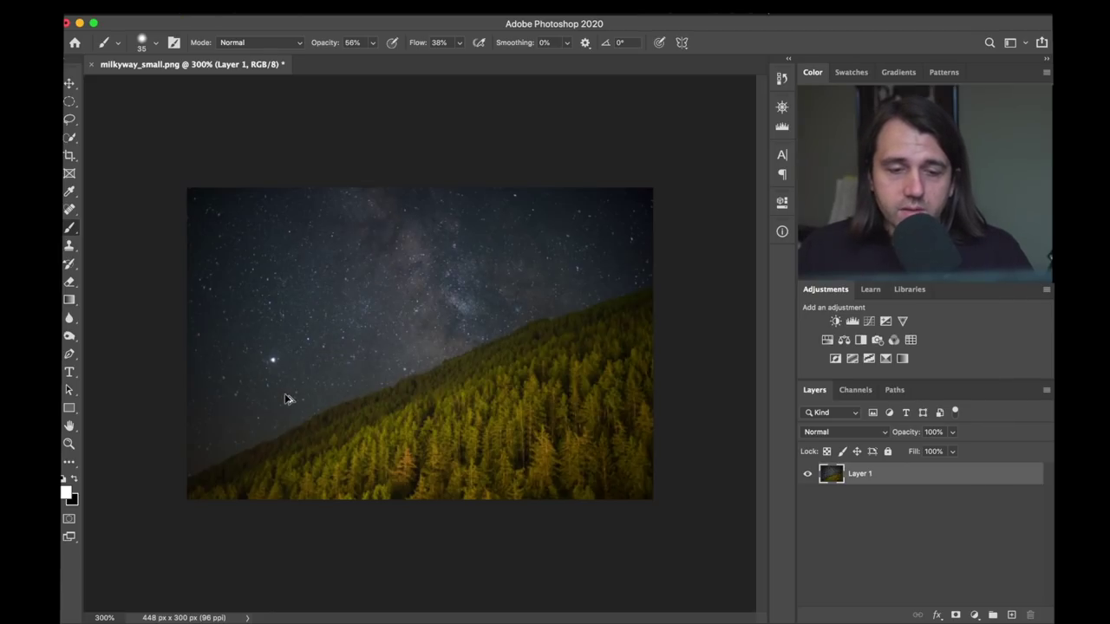
Brush two short crossing white strokes over the bright star above the hillside, and undo both.
left_click_drag(265, 356, 308, 401)
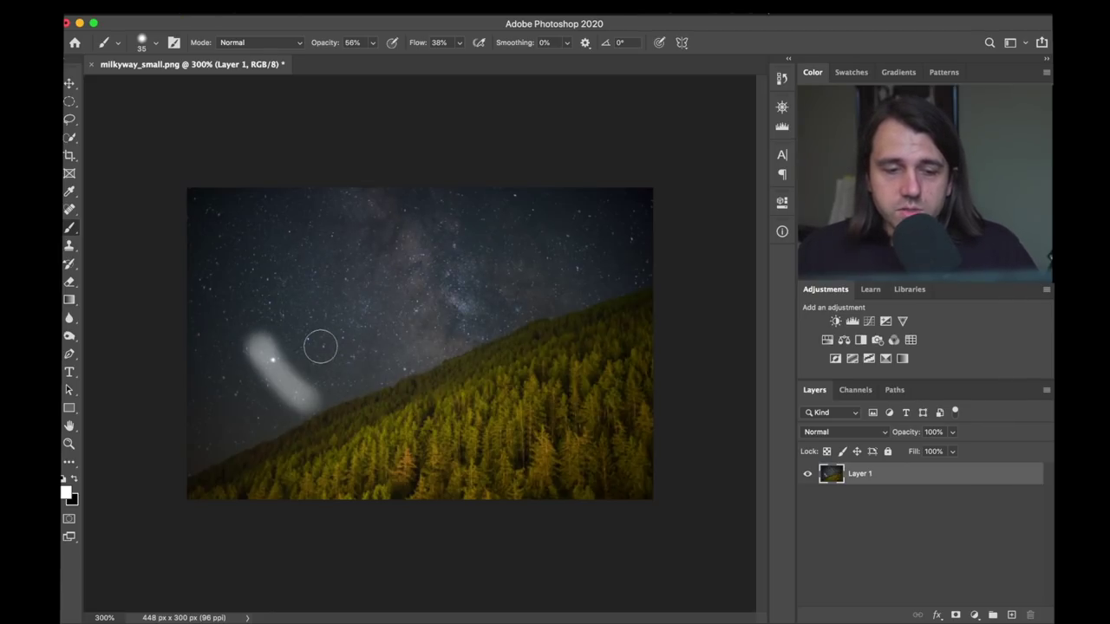
left_click_drag(320, 342, 231, 387)
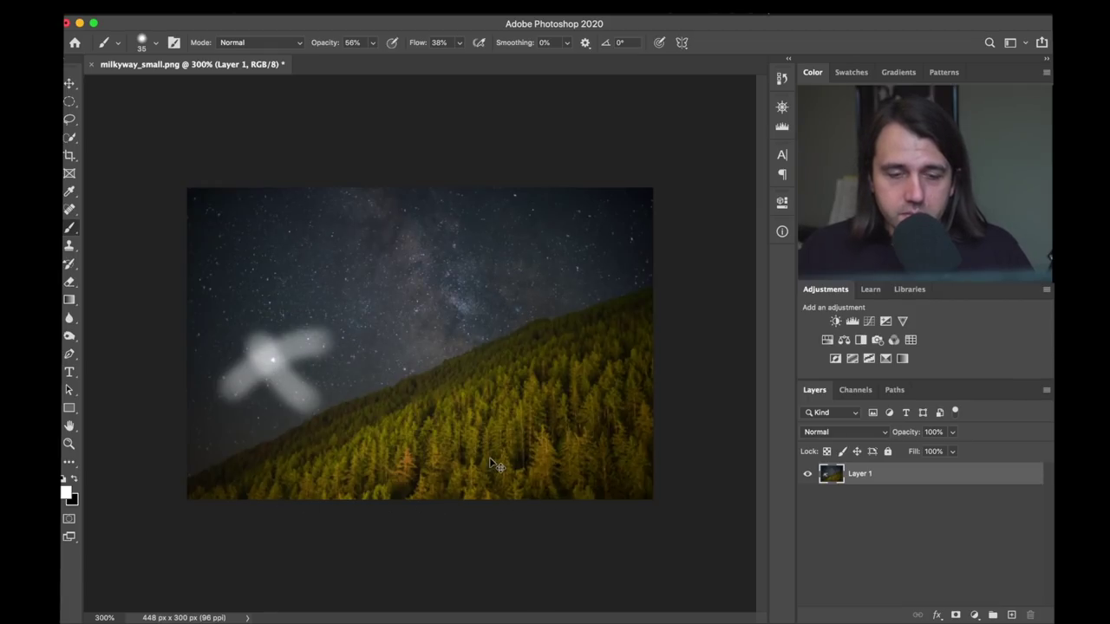
key("super+z")
key("super+z")
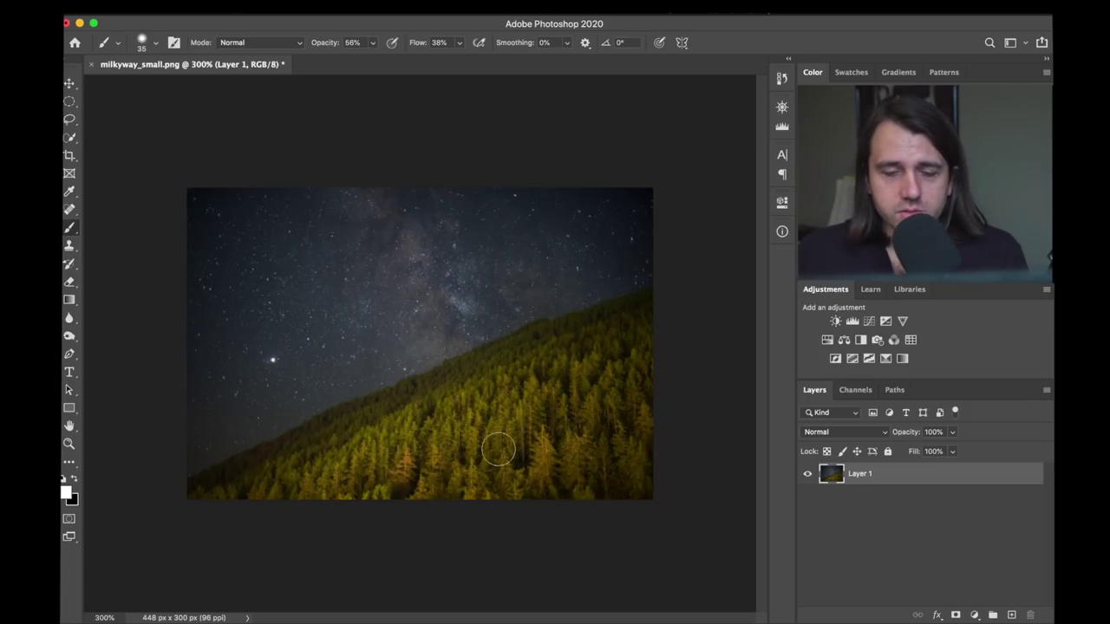
Add a Curves adjustment layer to milkyway_small.png and lower the RGB curve's shadows and lower midtones to darken the image.
left_click(852, 321)
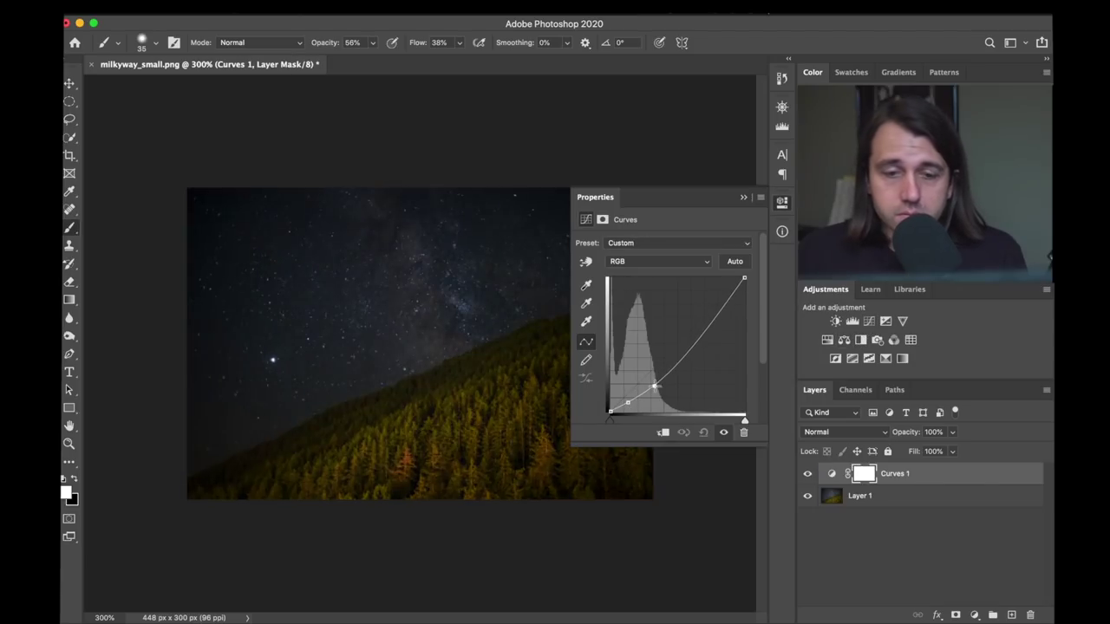
left_click(359, 287)
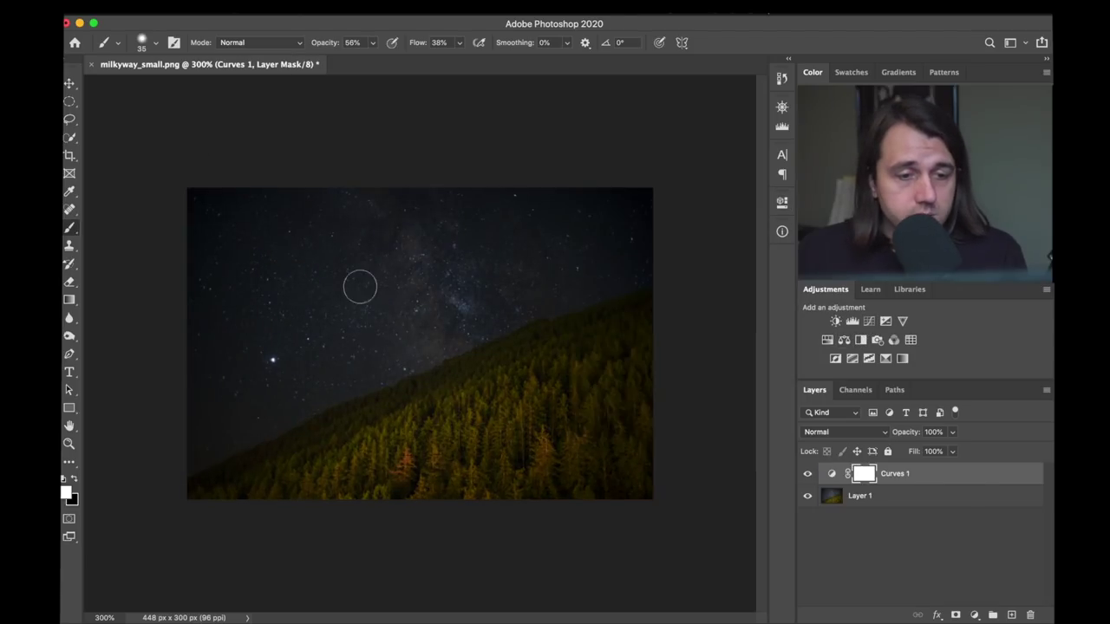
Fill the Curves 1 mask with a diagonal white-to-black gradient so the darkening applies to the hillside and fades out across the sky.
left_click(71, 300)
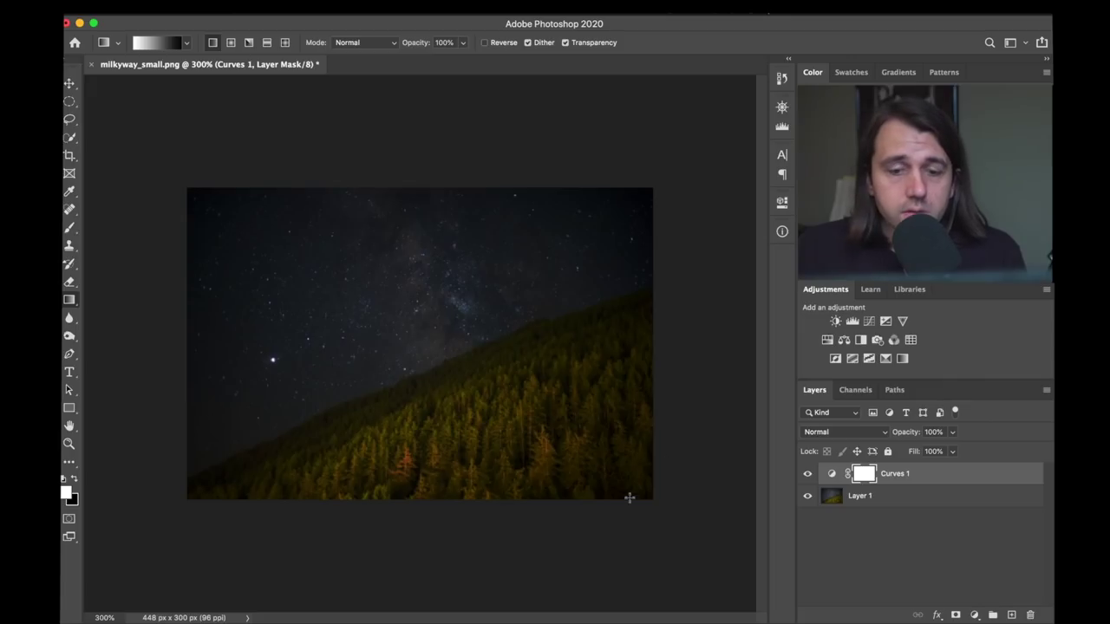
left_click_drag(624, 471, 377, 216)
left_click_drag(421, 248, 587, 503)
Compare milkyway_small.png with and without the masked Curves 1 adjustment, ending with the adjustment layer visible.
left_click(807, 475)
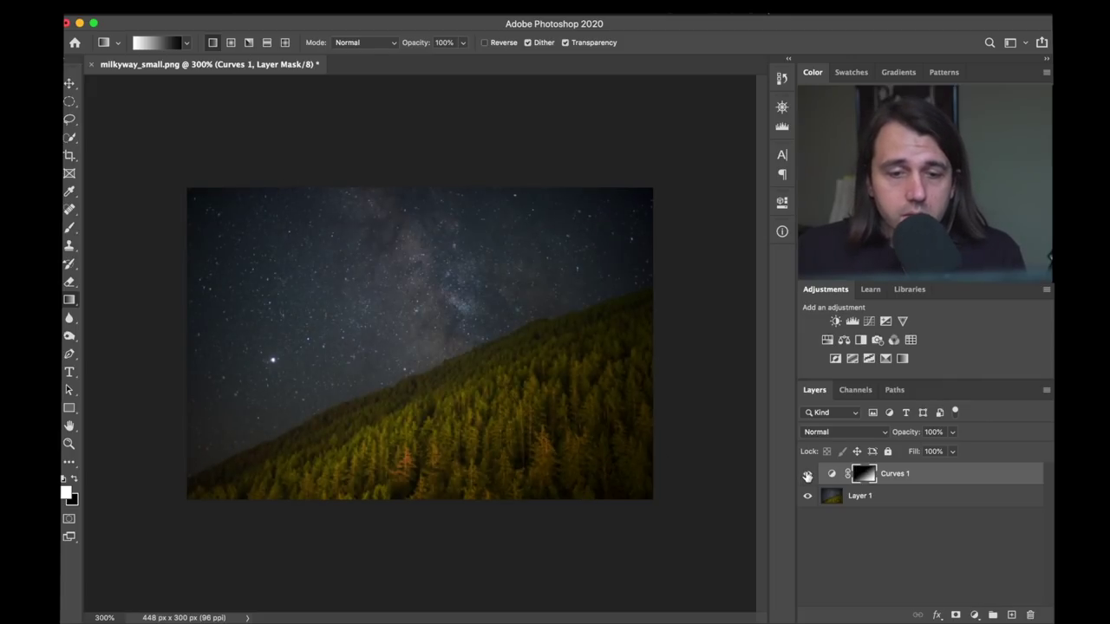
left_click(808, 474)
left_click(807, 474)
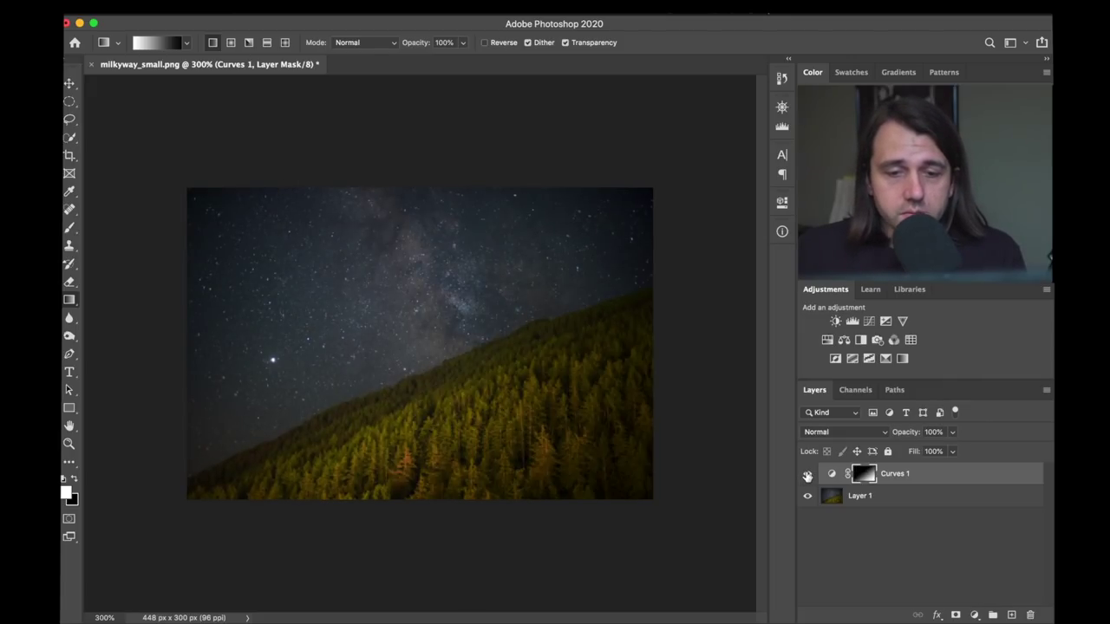
left_click(807, 474)
left_click(807, 474)
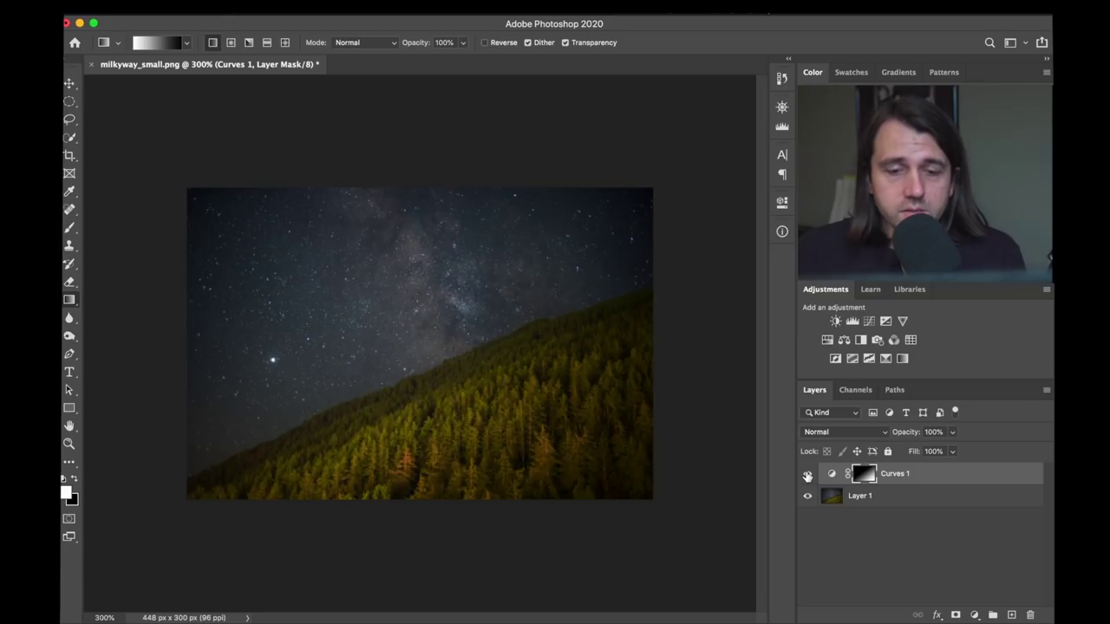
left_click(807, 474)
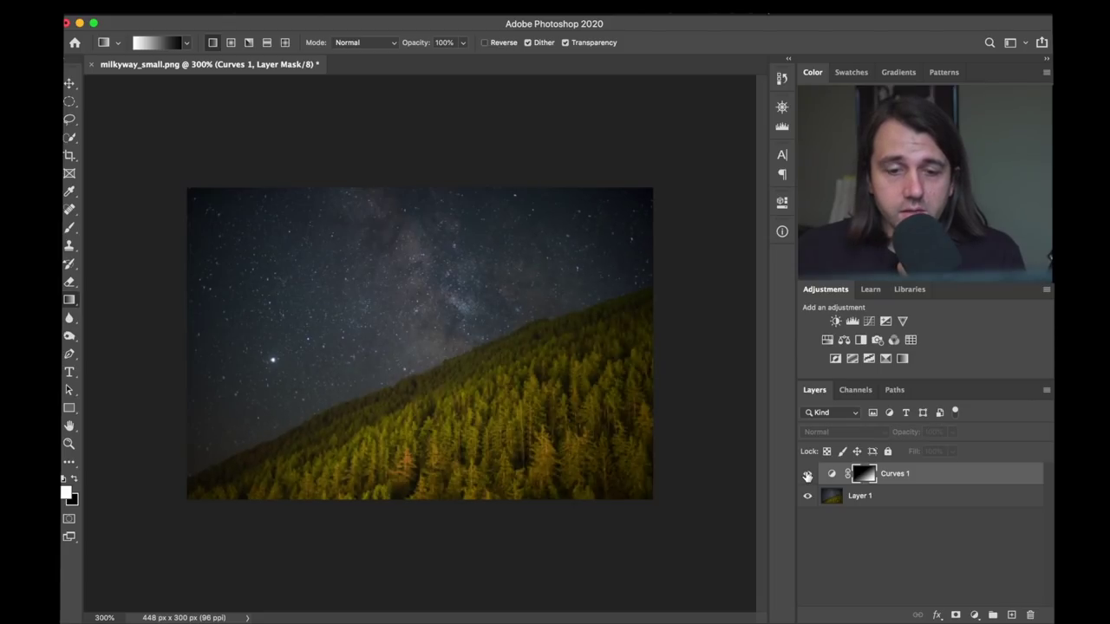
left_click(807, 474)
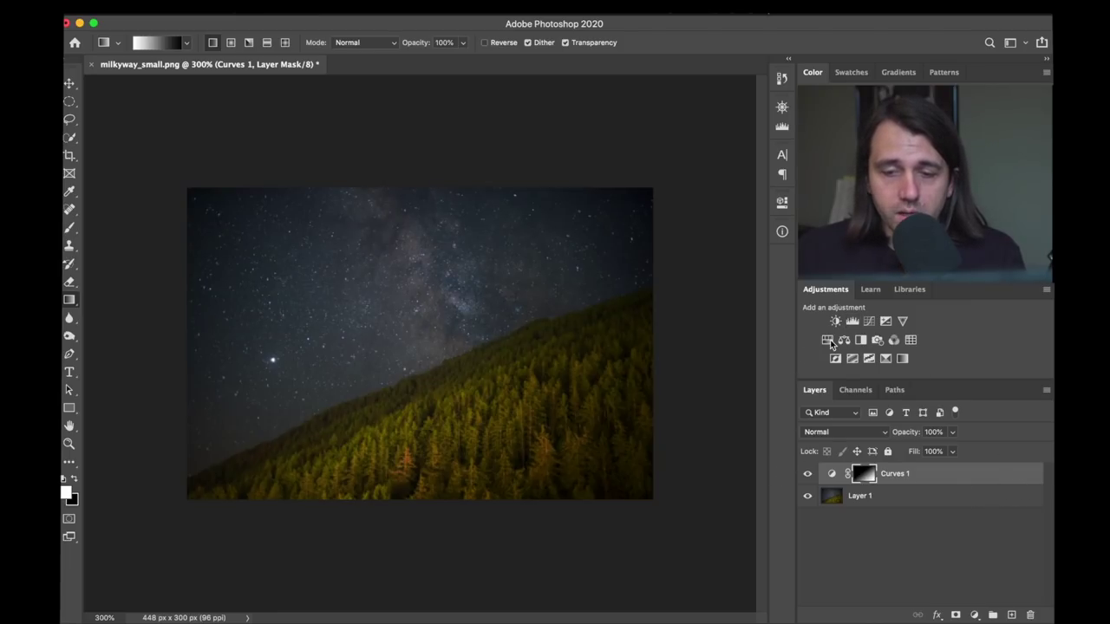
Add a second Curves adjustment that brightens the image, and mask it with a white-to-black gradient from the upper sky down toward the hillside.
left_click(869, 321)
left_click_drag(638, 383, 646, 356)
left_click_drag(374, 186, 386, 381)
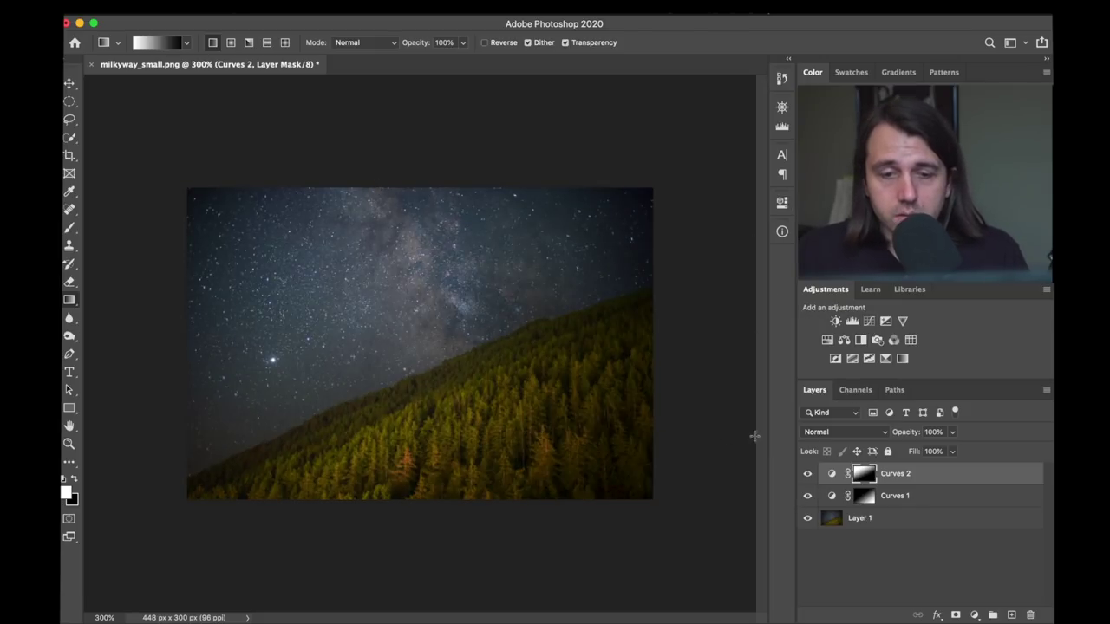
Compare the original Layer 1 alone against the version with both Curves adjustments, examining the sky and hillside brightness.
left_click(806, 518, "alt")
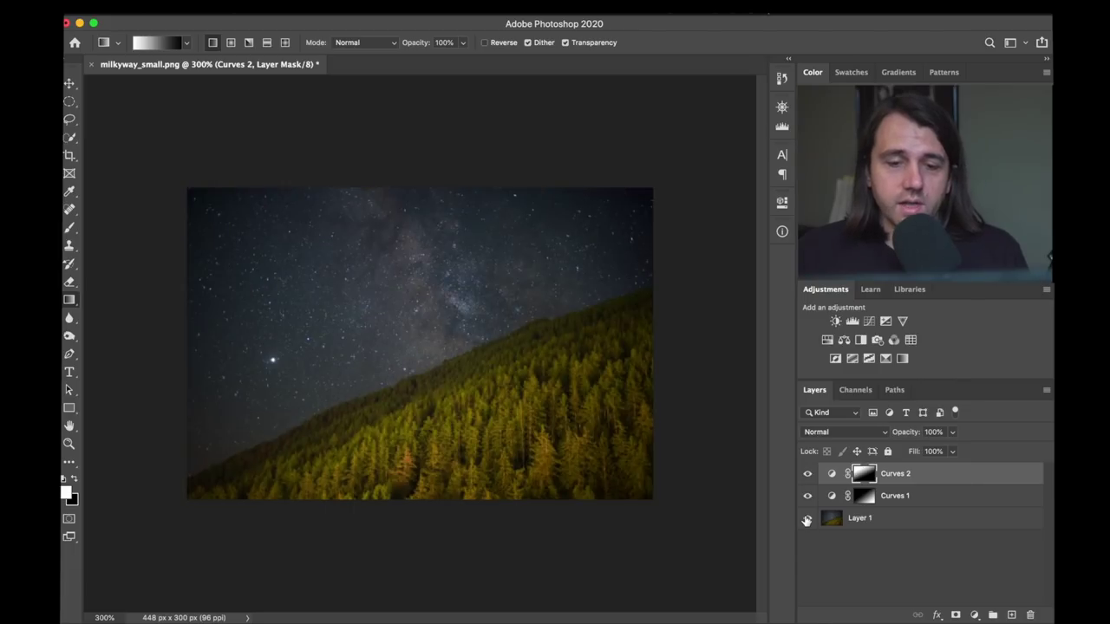
left_click(806, 518, "alt")
left_click(806, 518, "alt")
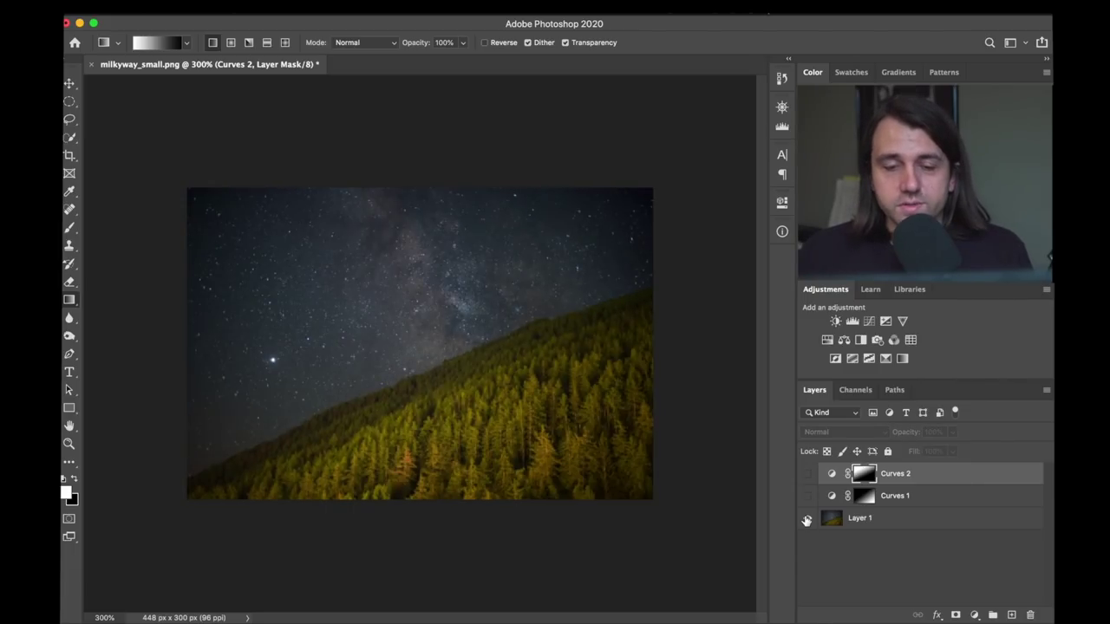
left_click(807, 518, "alt")
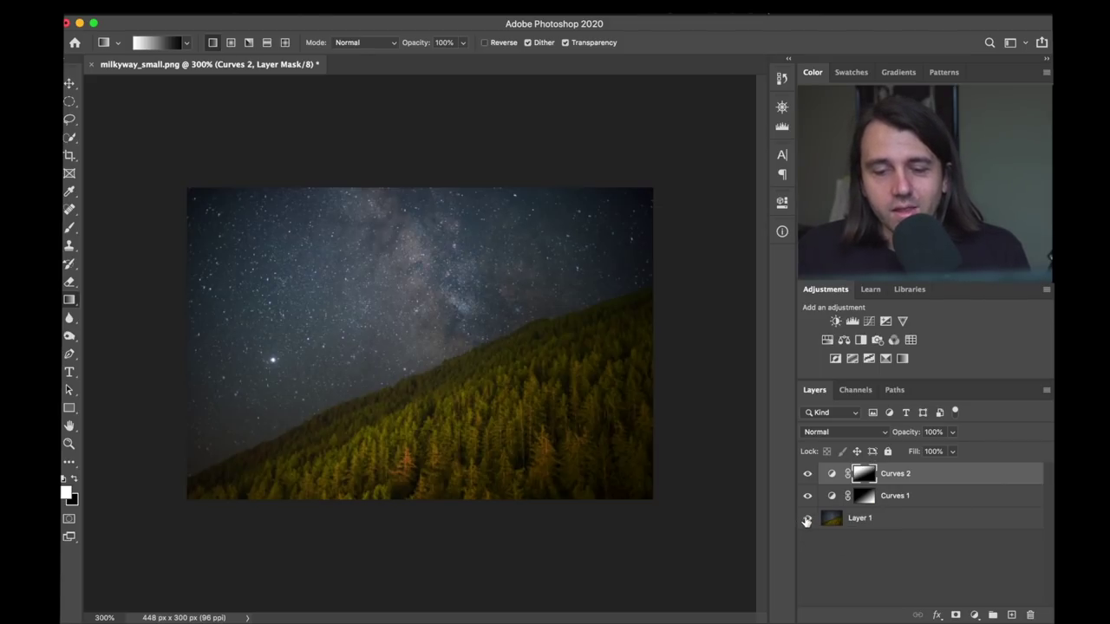
left_click(806, 519, "alt")
left_click(807, 518, "alt")
left_click(806, 518, "alt")
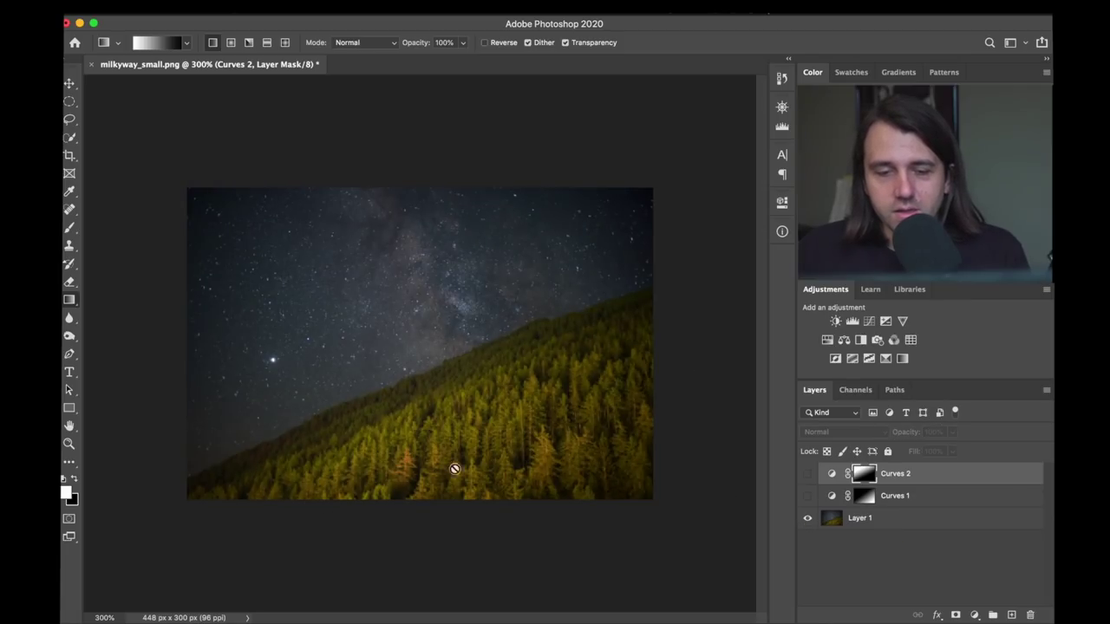
left_click(806, 518, "alt")
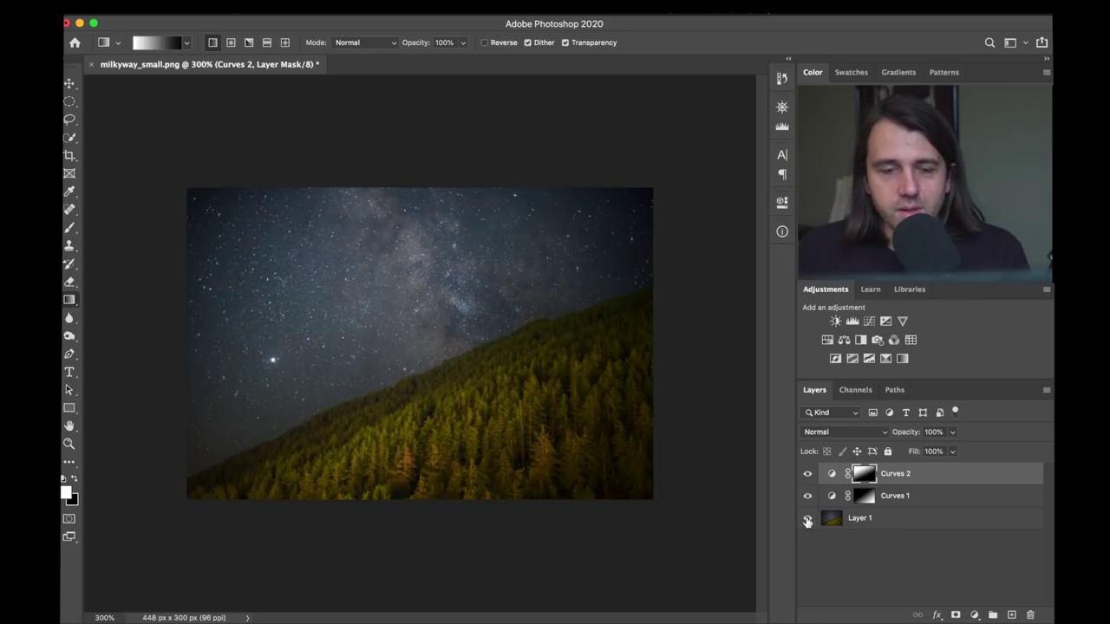
left_click(806, 519, "alt")
left_click(806, 519, "alt")
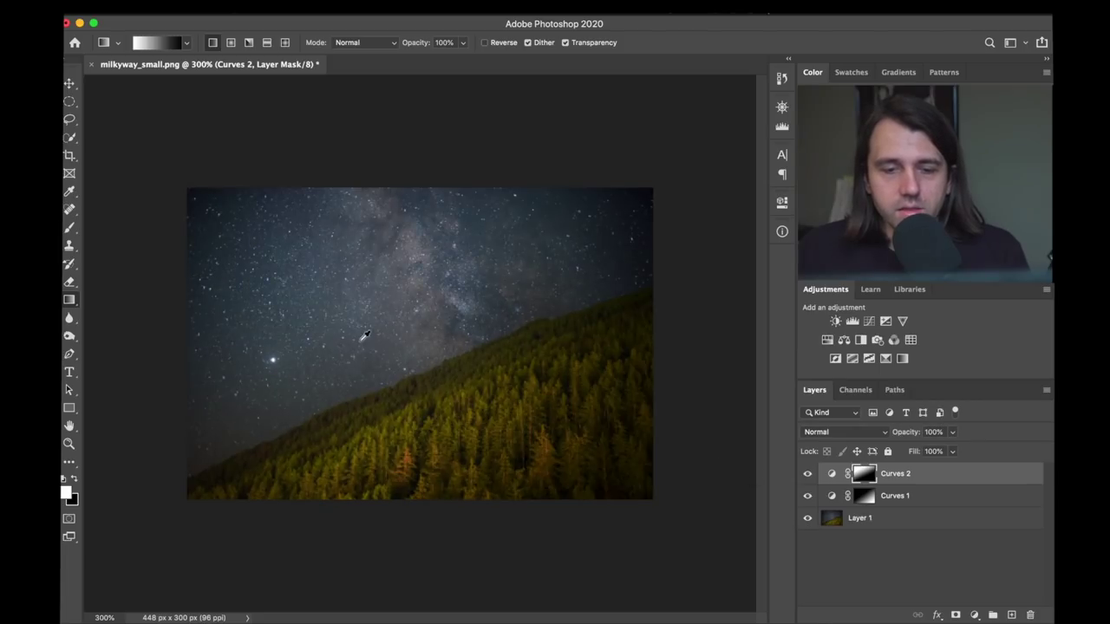
left_click(806, 518, "alt")
left_click(806, 518, "alt")
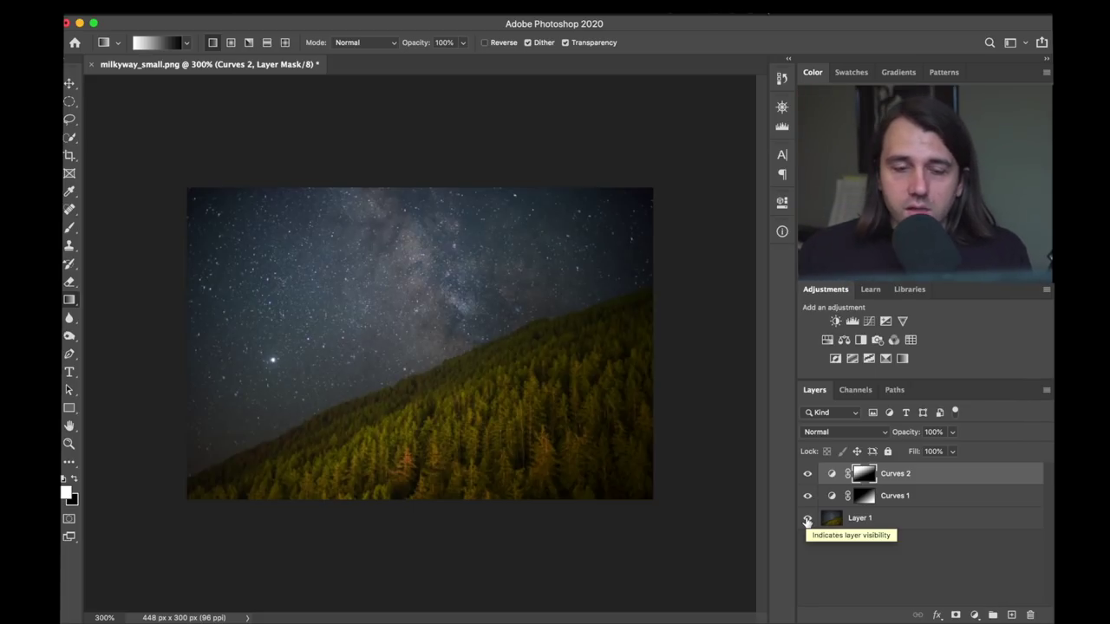
left_click(806, 519, "alt")
left_click(806, 518, "alt")
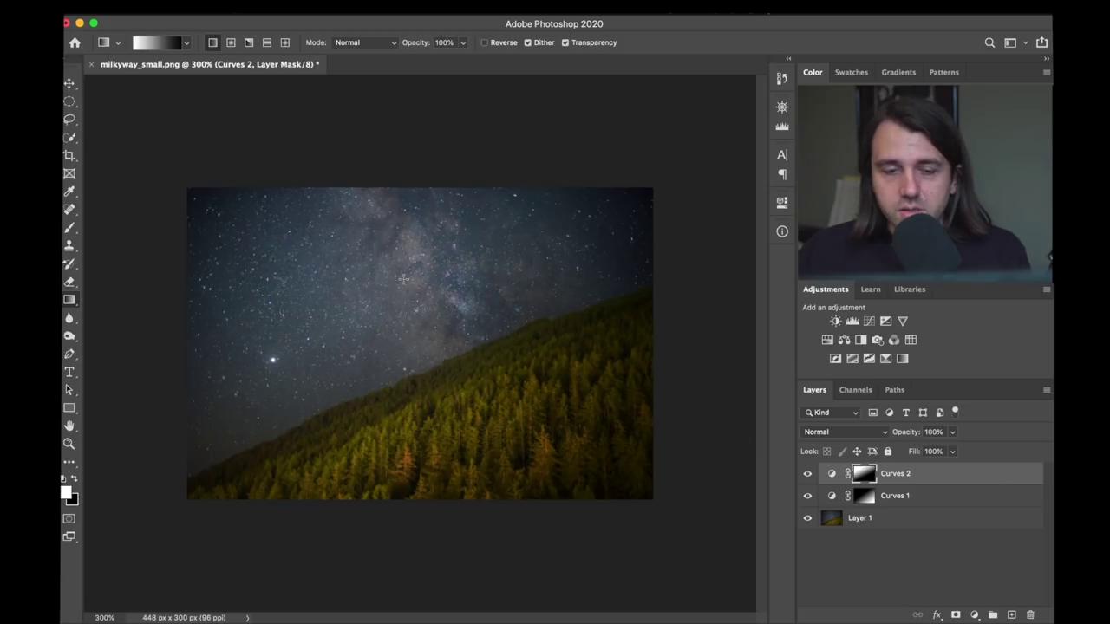
left_click(807, 520, "alt")
left_click(807, 520, "alt")
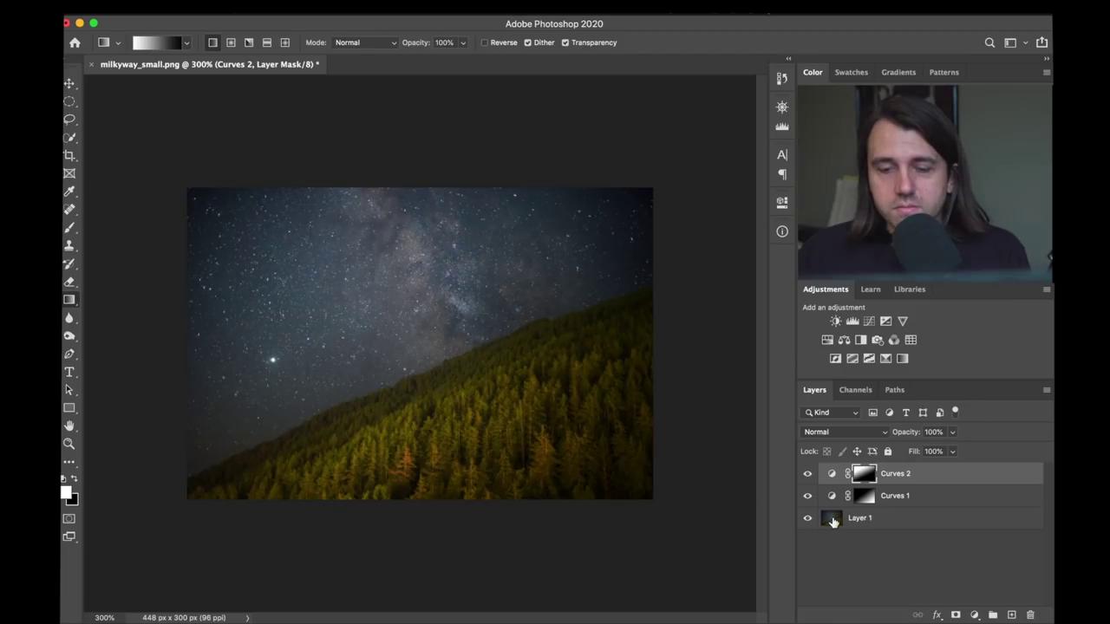
left_click(807, 520, "alt")
left_click(807, 520, "alt")
left_click(807, 520, "alt")
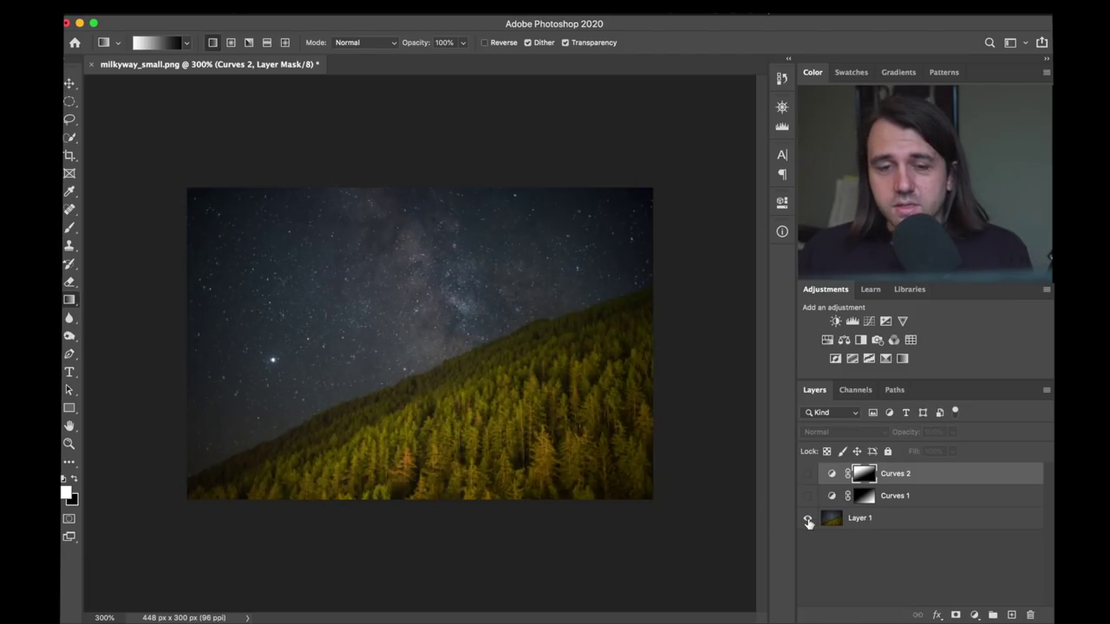
left_click(807, 520, "alt")
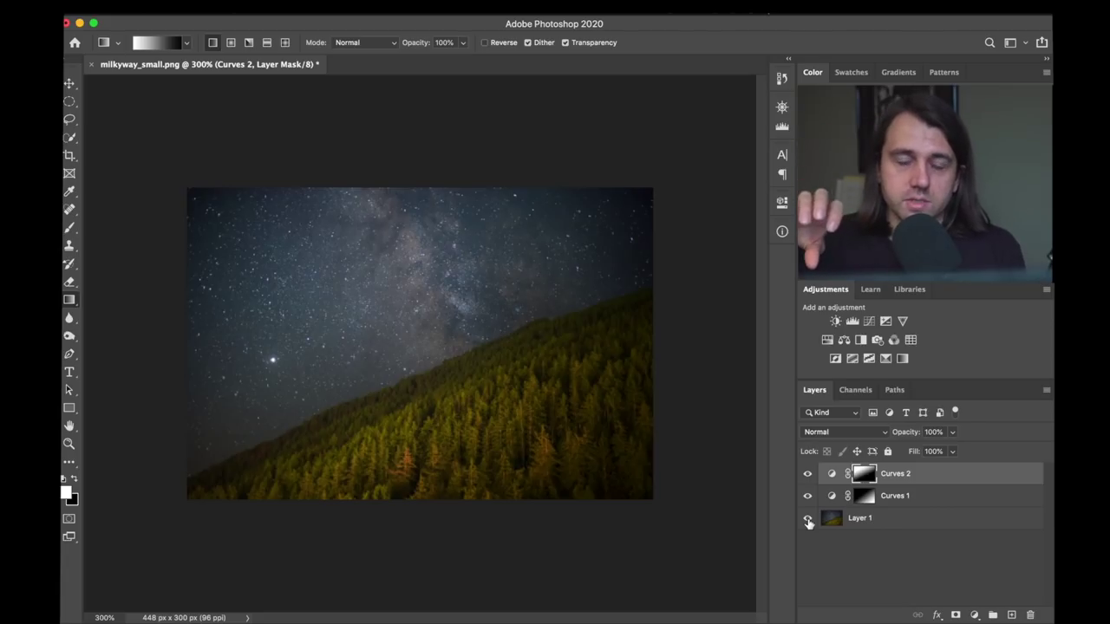
left_click(807, 520, "alt")
left_click(807, 520, "alt")
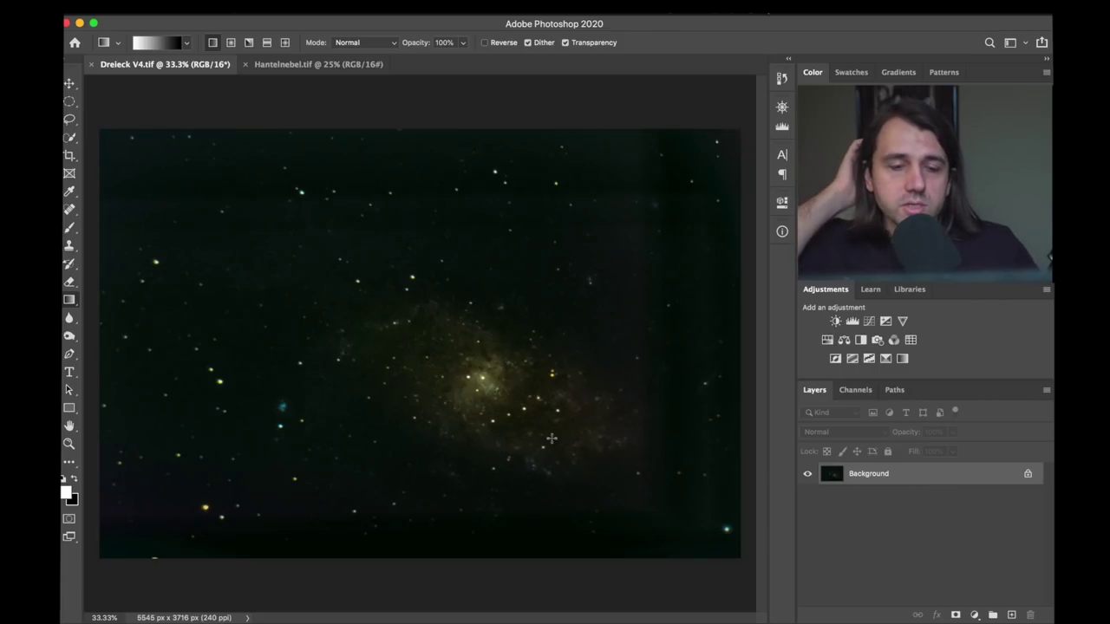
Add a Curves adjustment layer to Dreieck V4.tif and raise the RGB curve's midtones to brighten the galaxy.
left_click(867, 321)
left_click_drag(672, 350, 663, 326)
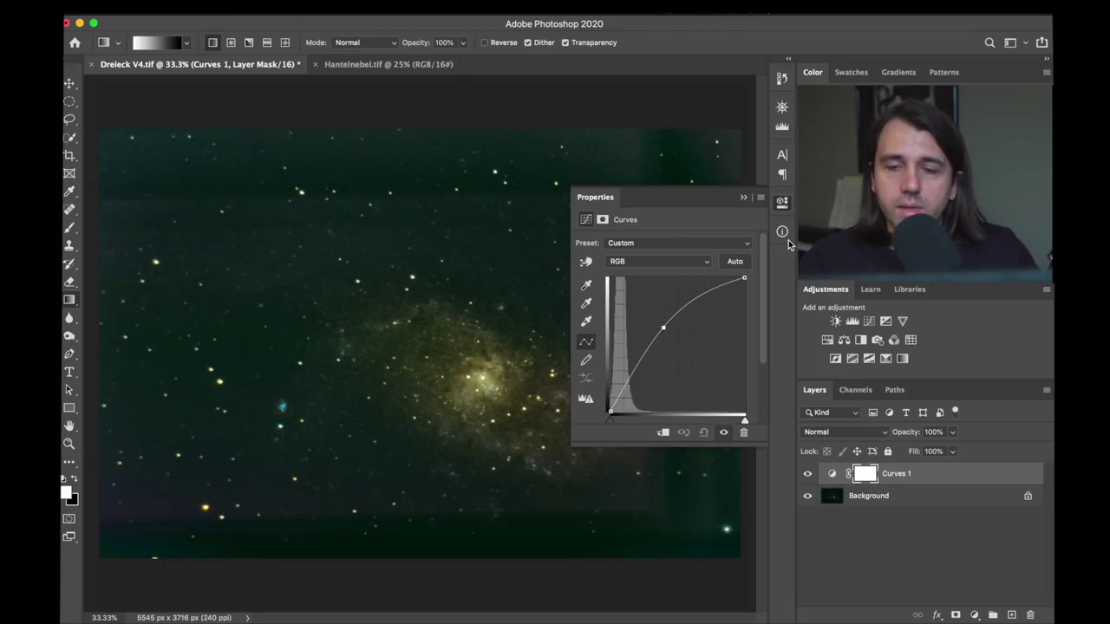
left_click(785, 203)
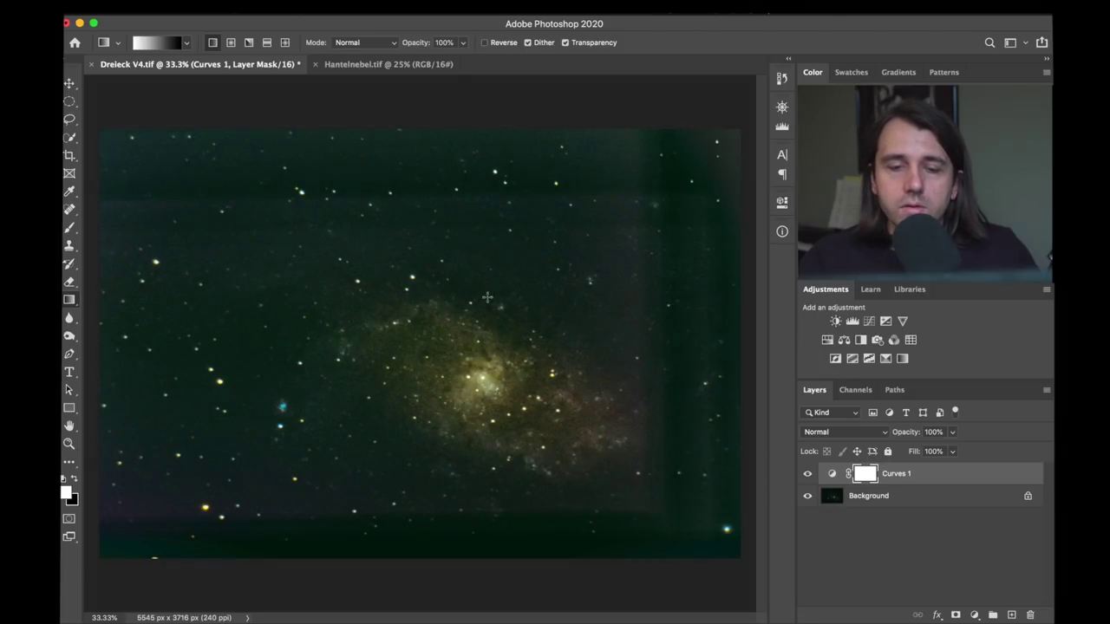
Compare Dreieck V4.tif with and without the Curves brightening, examining the galaxy and the banded borders.
left_click(807, 475)
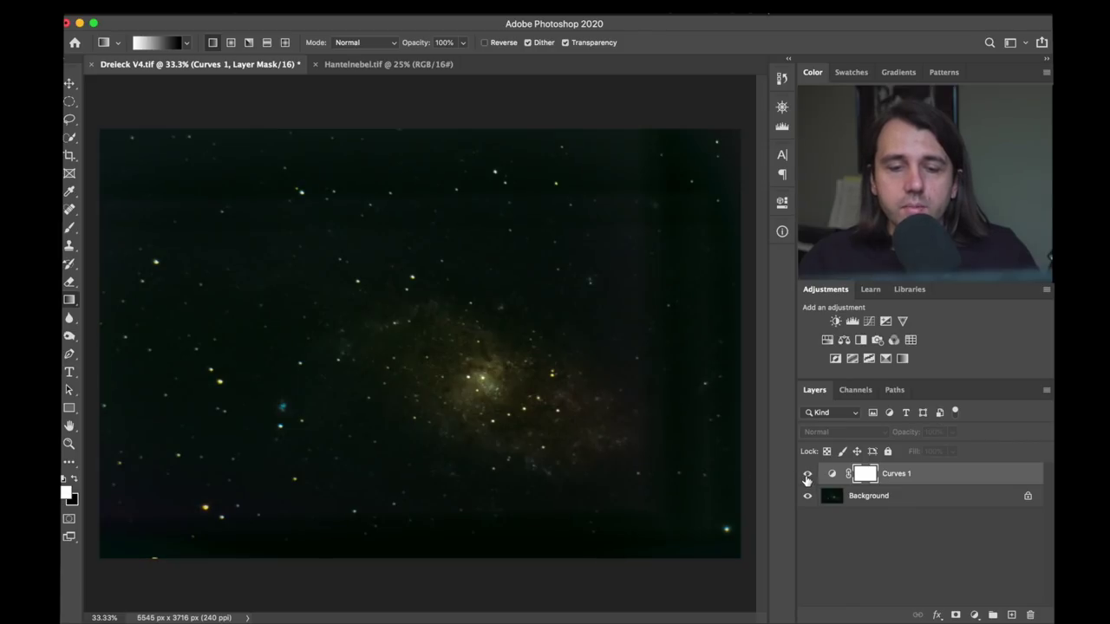
left_click(807, 475)
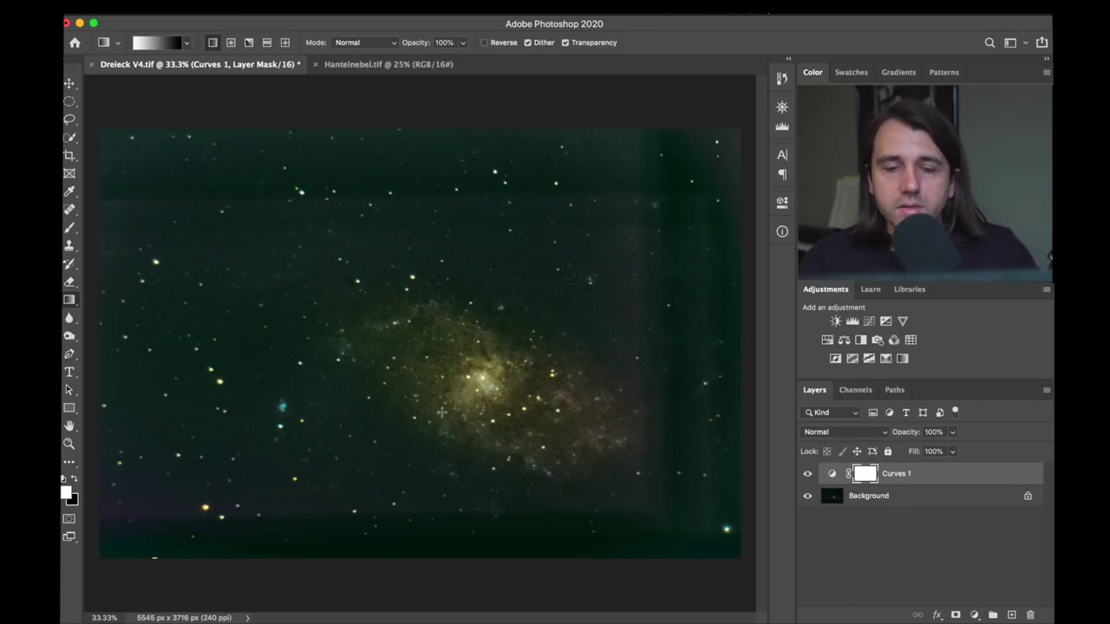
left_click(807, 475)
left_click(809, 475)
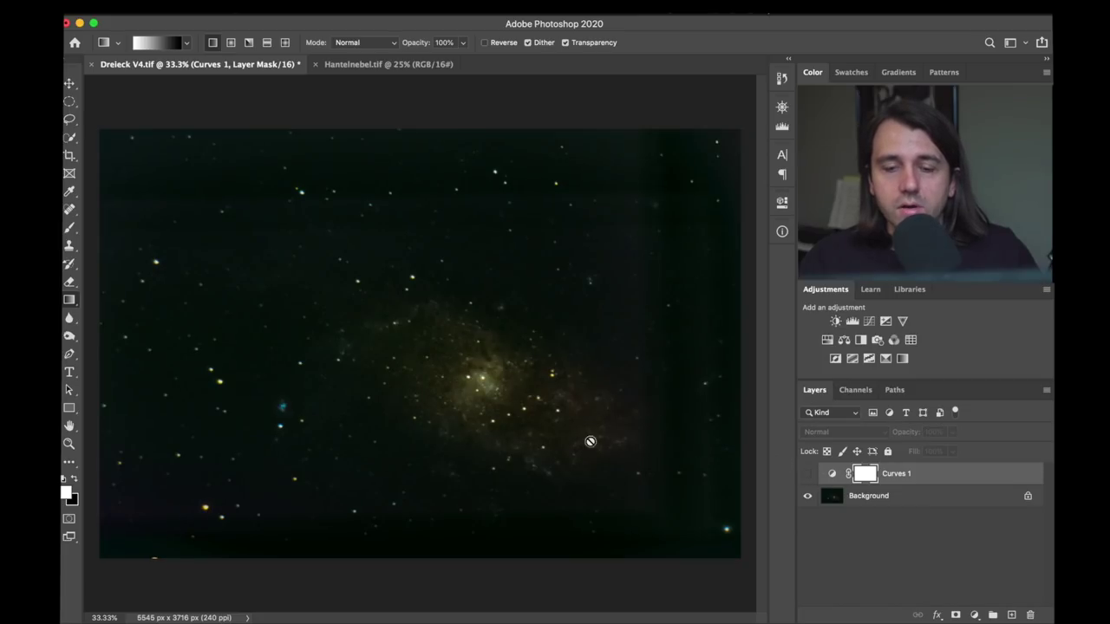
left_click(808, 474)
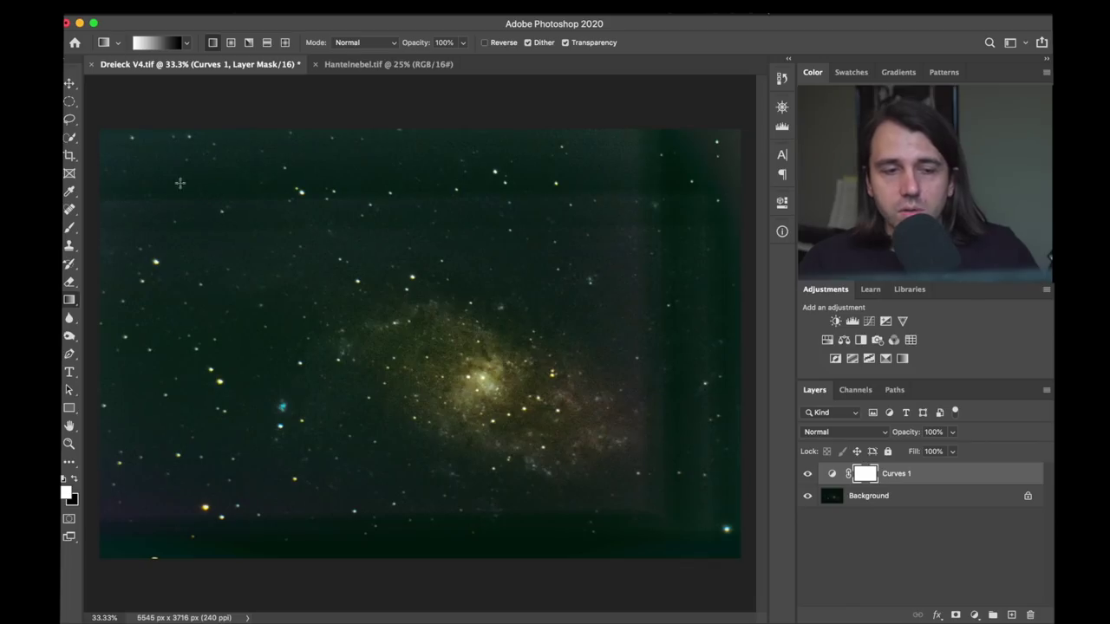
Crop Dreieck V4.tif tightly around the galaxy to about 2916 x 2084 px, cutting away the uneven borders.
left_click(70, 155)
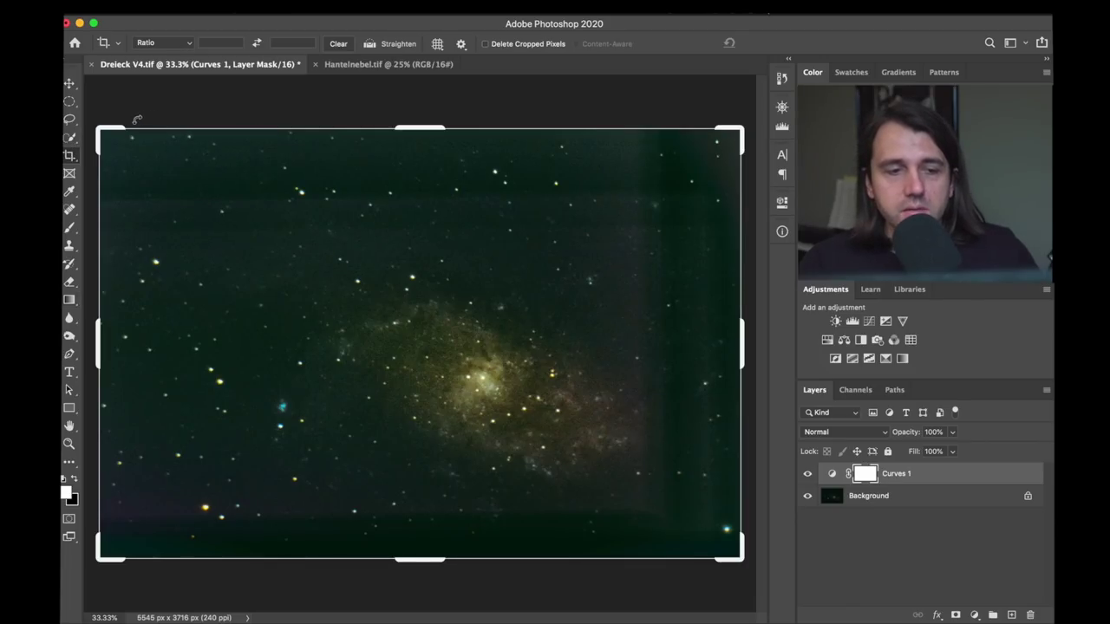
left_click_drag(104, 132, 183, 195)
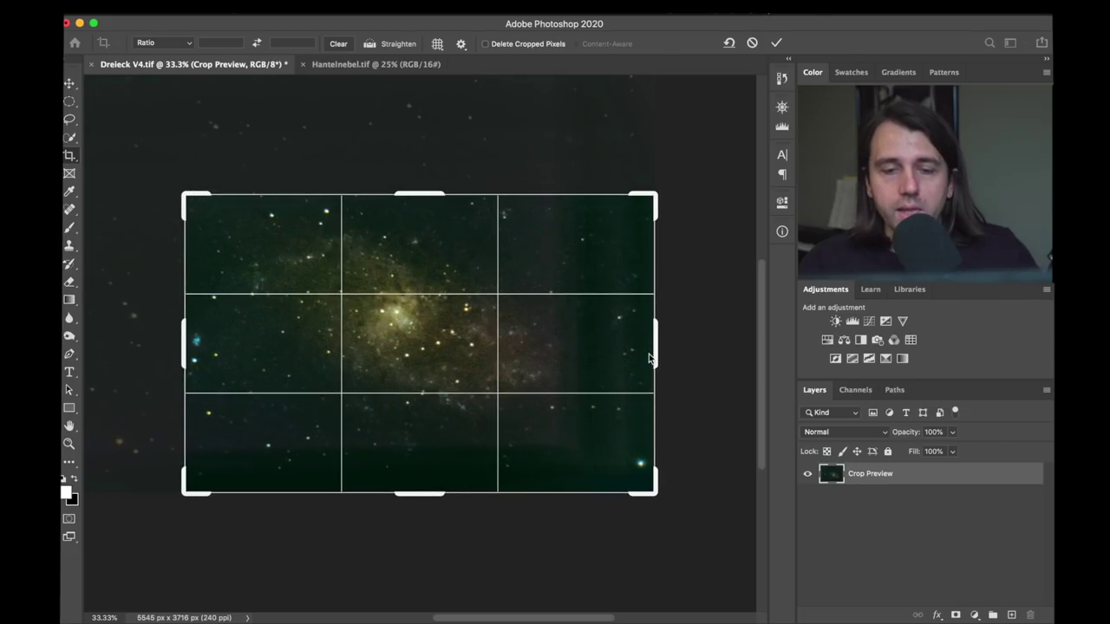
left_click_drag(656, 490, 609, 463)
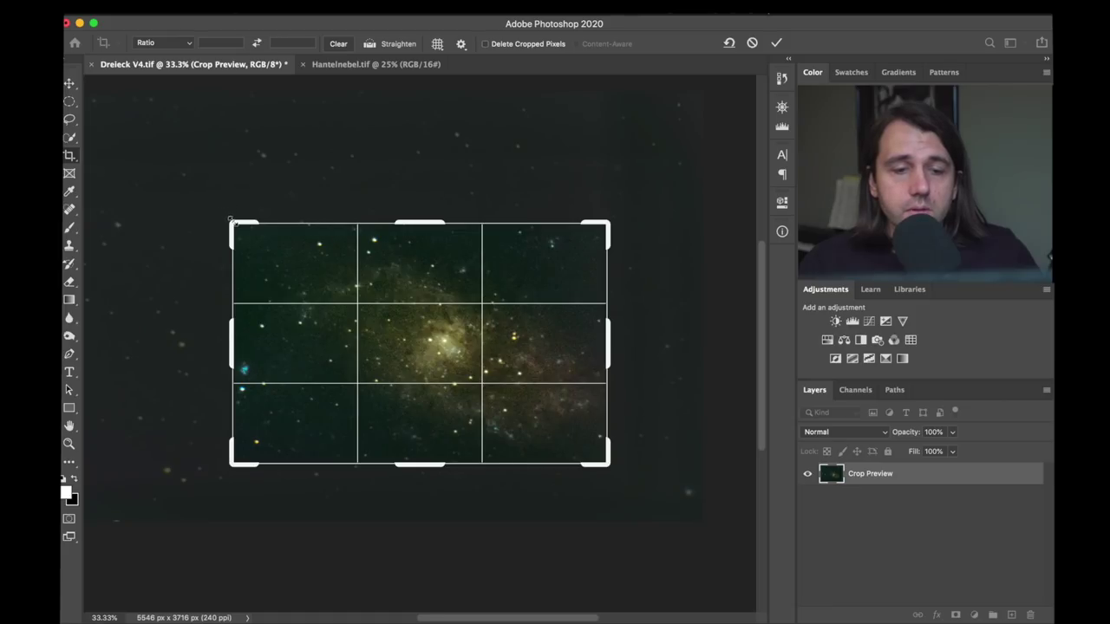
mouse_move(234, 223)
left_mouse_down()
mouse_move(267, 223)
mouse_move(252, 222)
left_mouse_up()
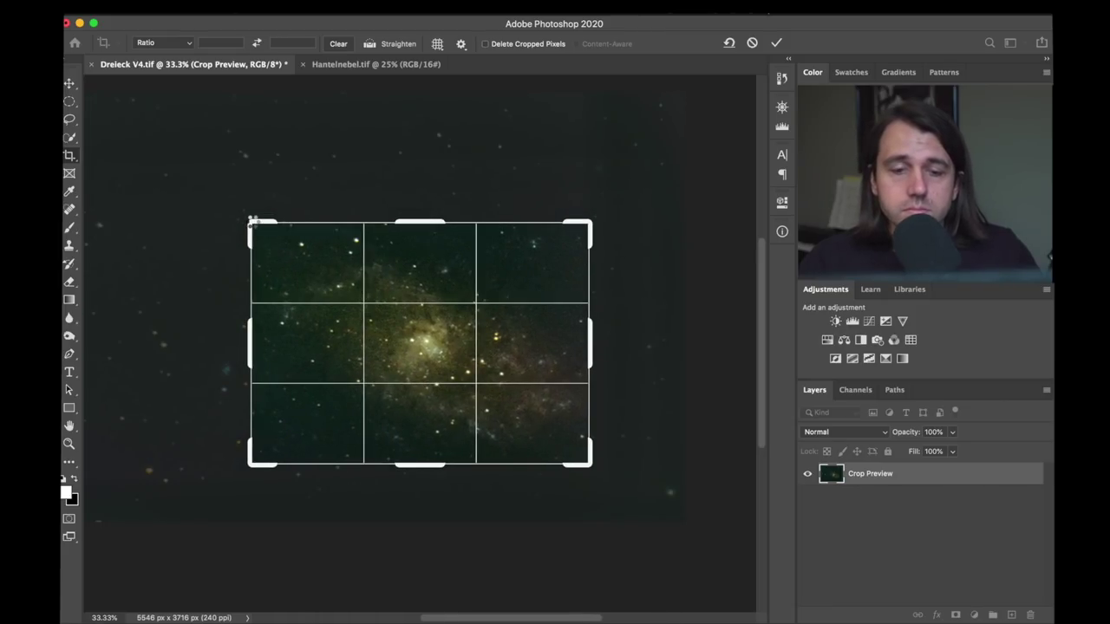
key("Return")
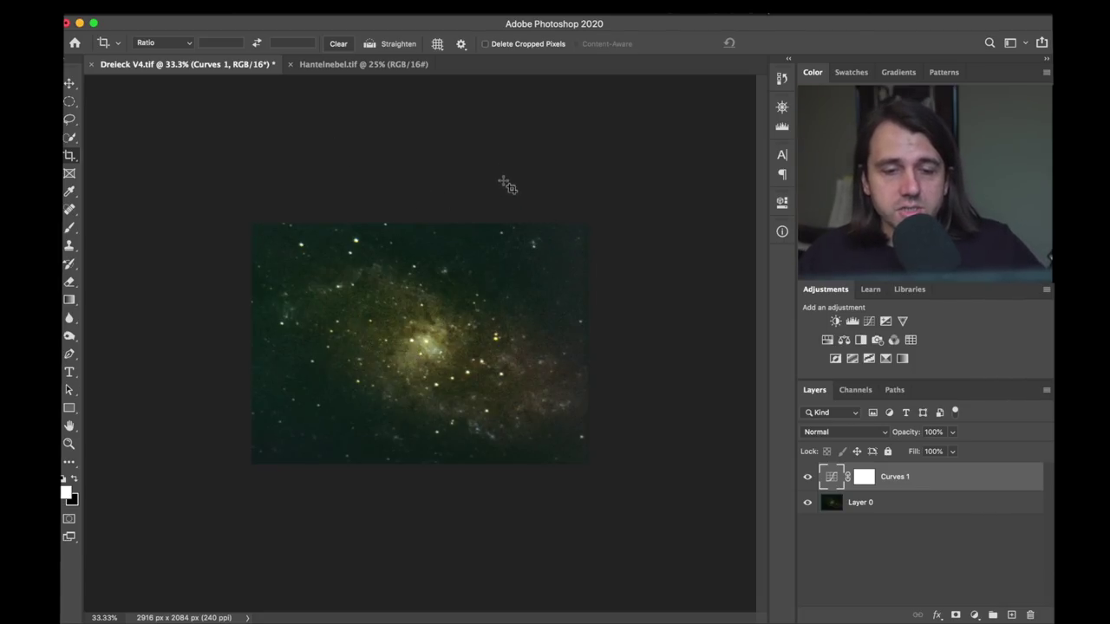
Crop Hantelnebel.tif to about 5133 x 3792 px, removing the dark stacking edges while keeping the nebula and the bright star above it.
left_click(362, 67)
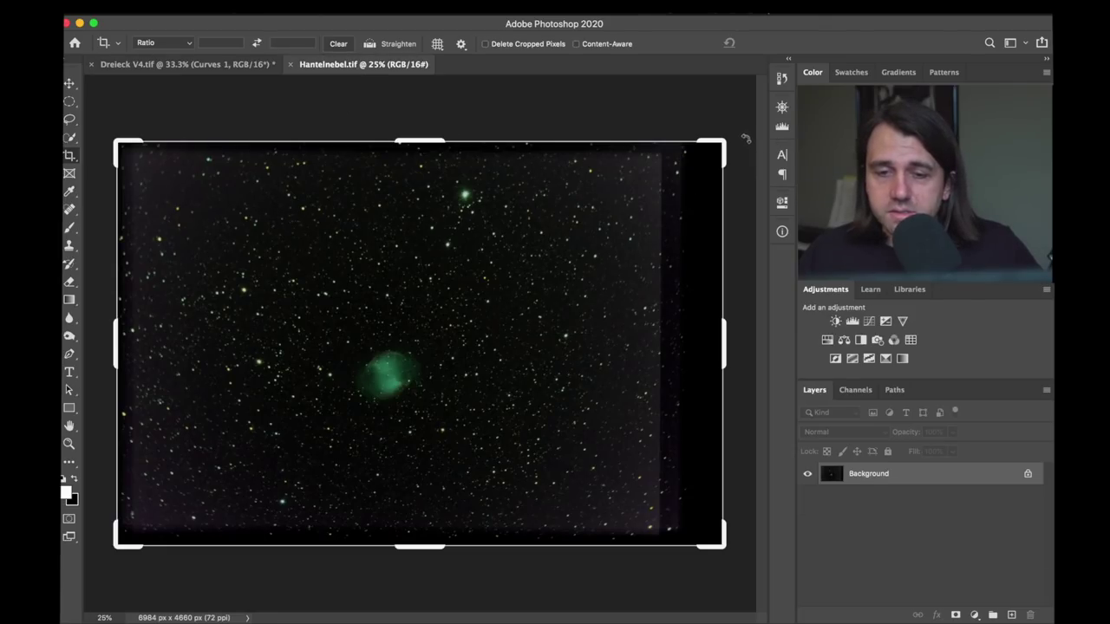
mouse_move(730, 144)
left_mouse_down()
mouse_move(716, 136)
mouse_move(719, 149)
left_mouse_up()
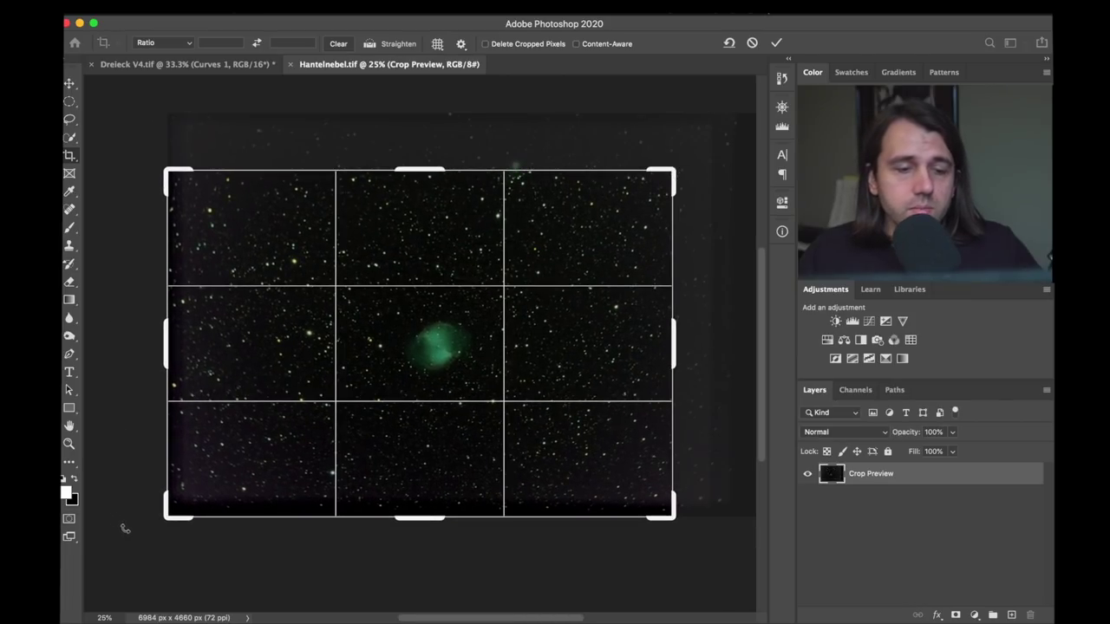
left_click_drag(163, 518, 195, 499)
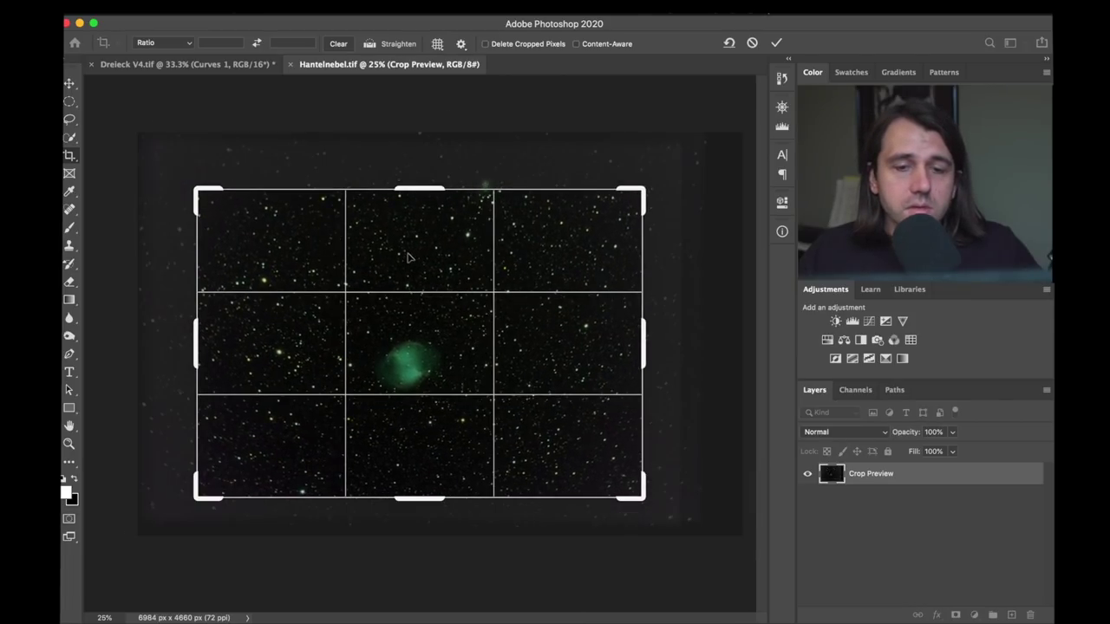
left_click_drag(422, 189, 422, 177)
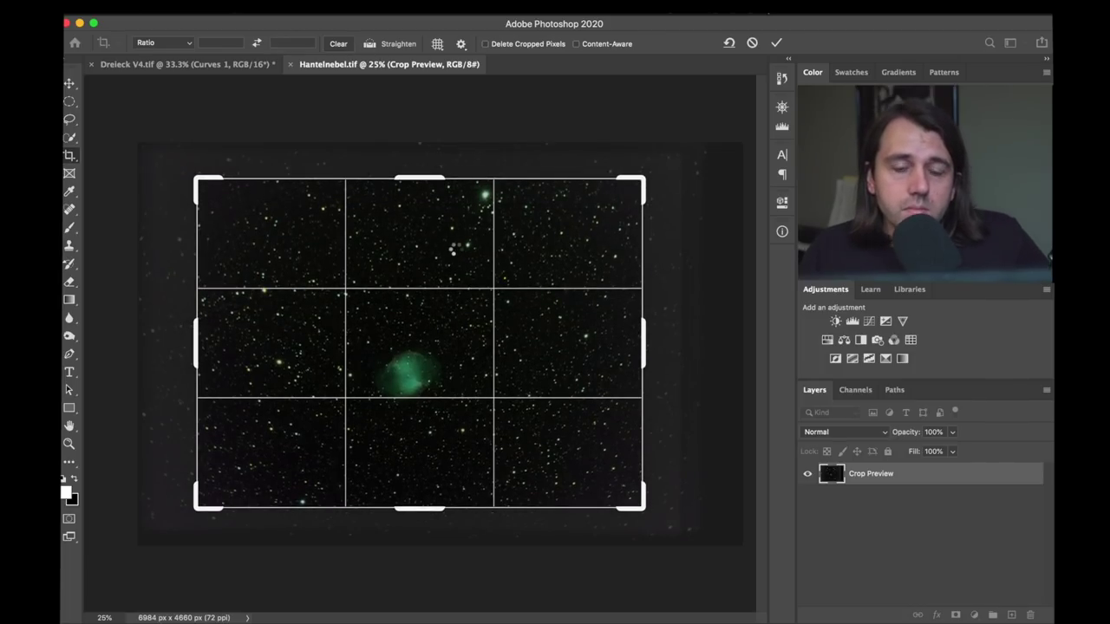
key("Return")
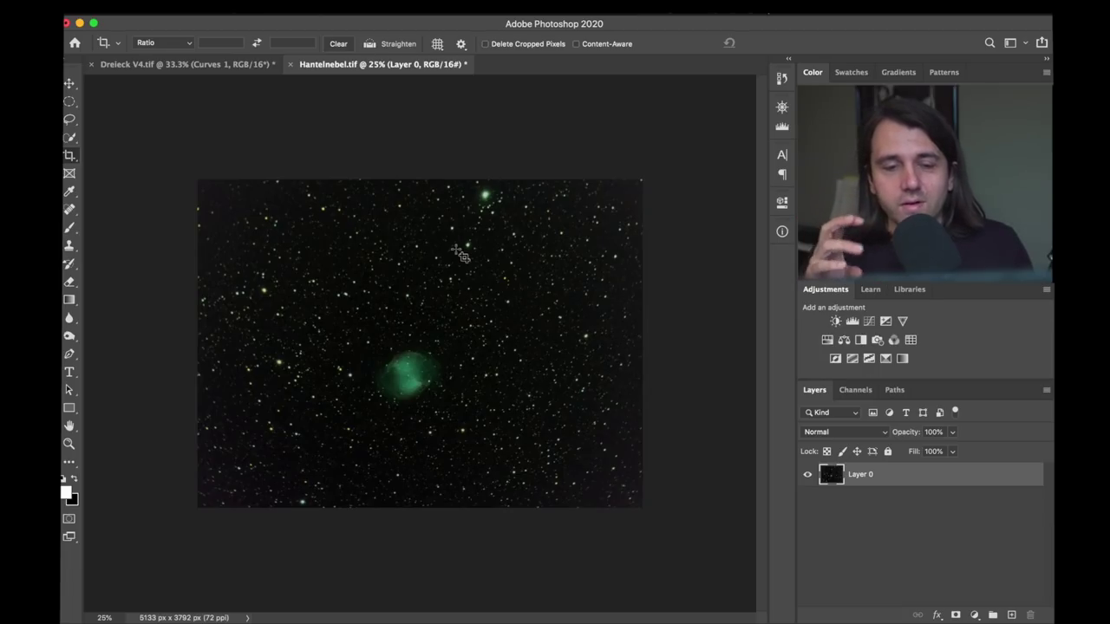
Add a Curves adjustment layer to Hantelnebel.tif and raise the RGB curve's midtones to brighten the nebula.
key("super")
key("super+plus")
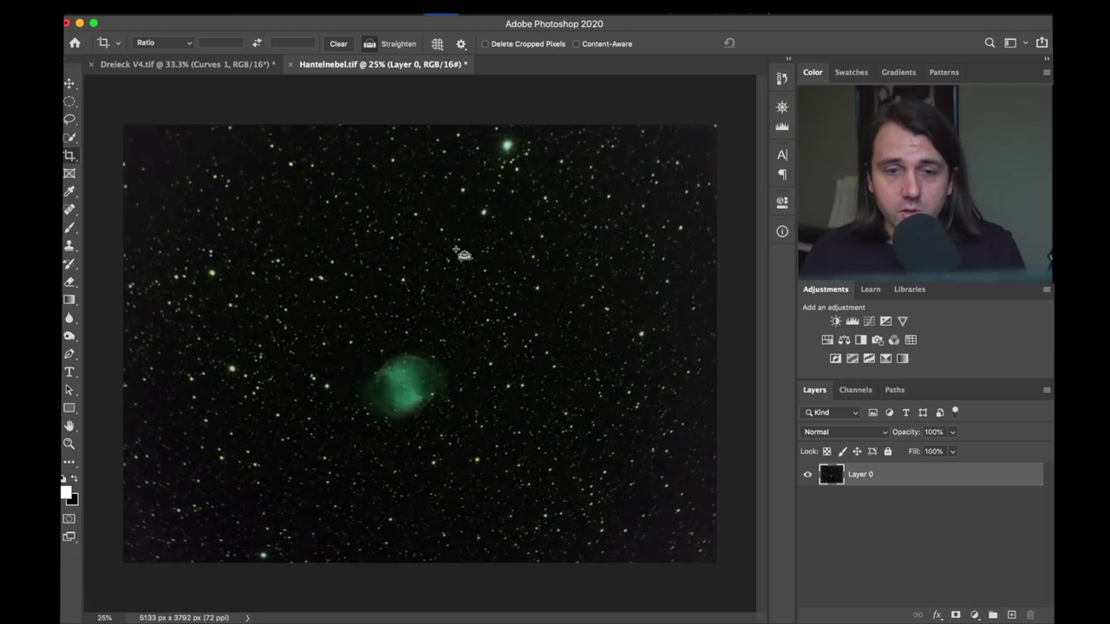
key("super+plus")
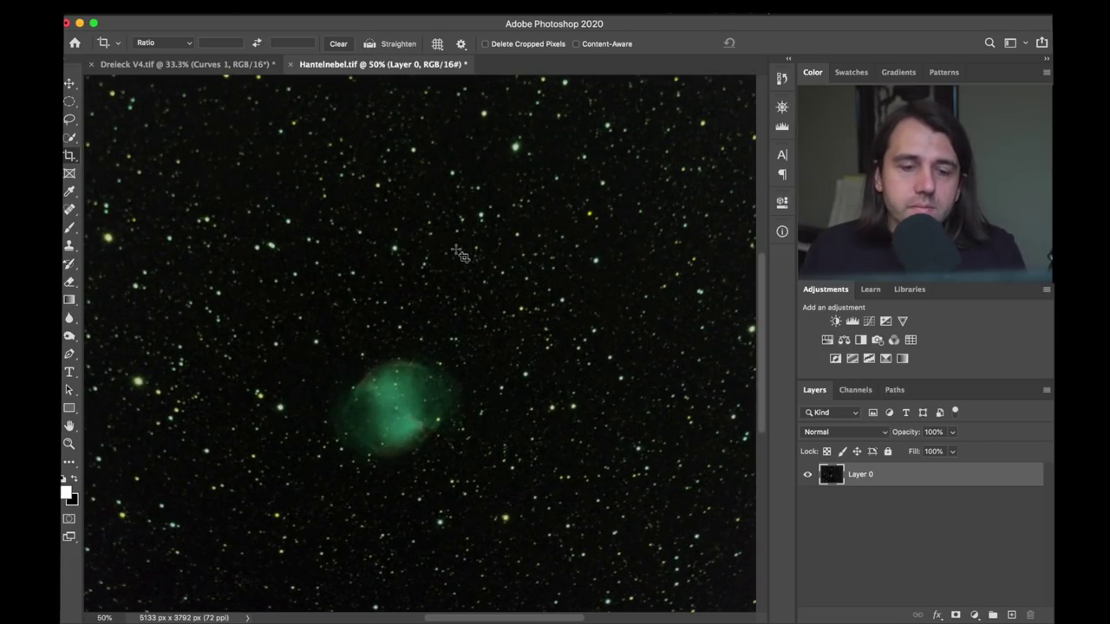
left_click_drag(762, 277, 759, 338)
left_click(870, 319)
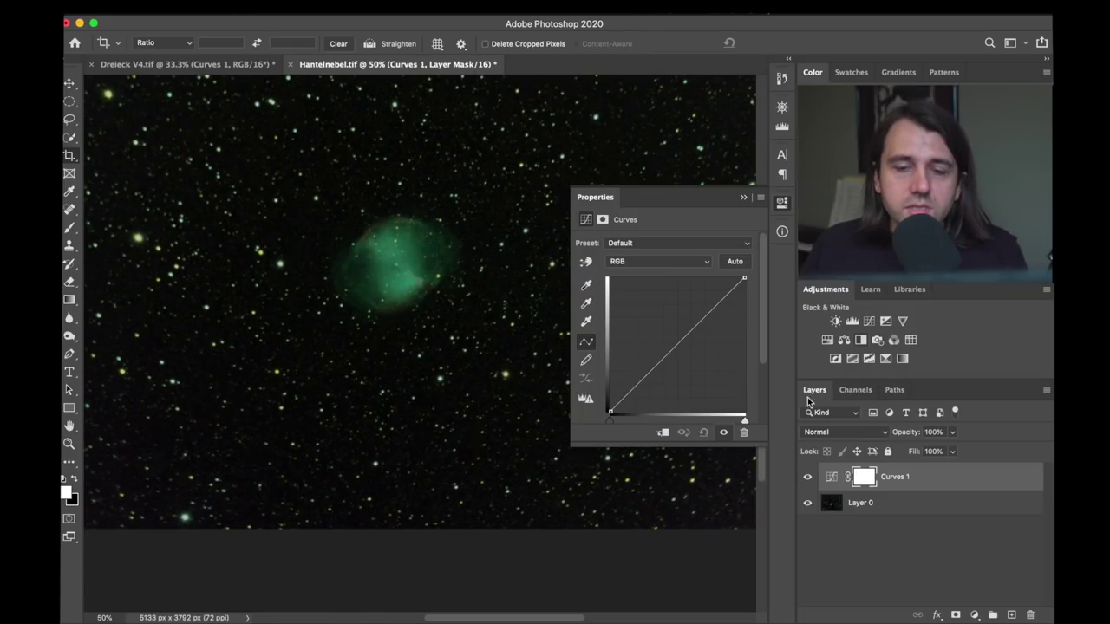
mouse_move(671, 337)
left_mouse_down()
mouse_move(664, 347)
mouse_move(654, 326)
mouse_move(659, 356)
mouse_move(657, 335)
left_mouse_up()
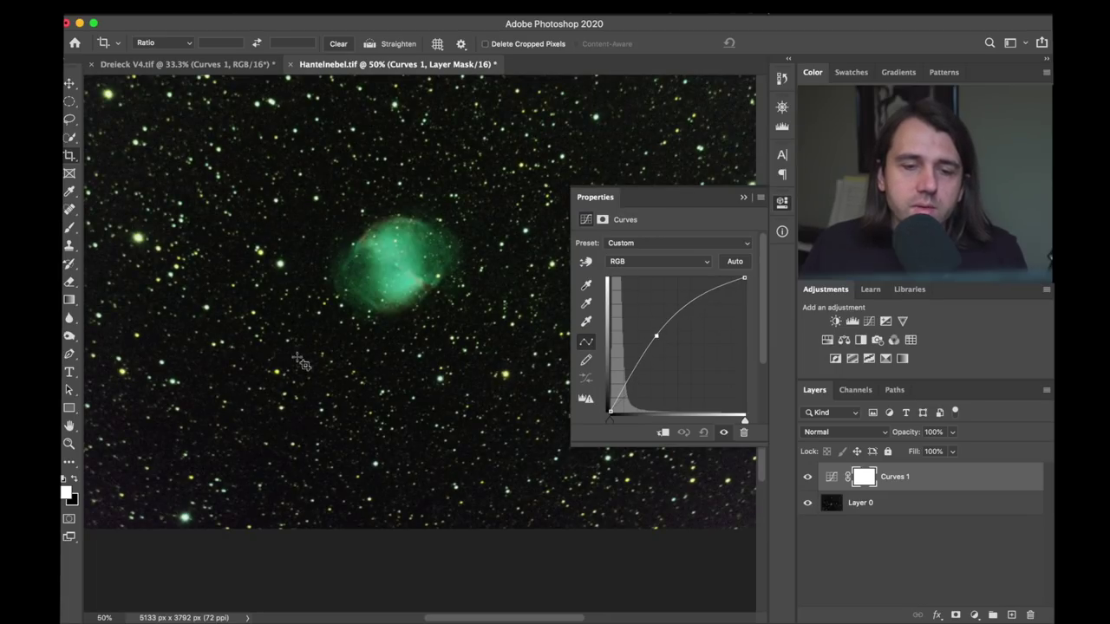
left_click(783, 203)
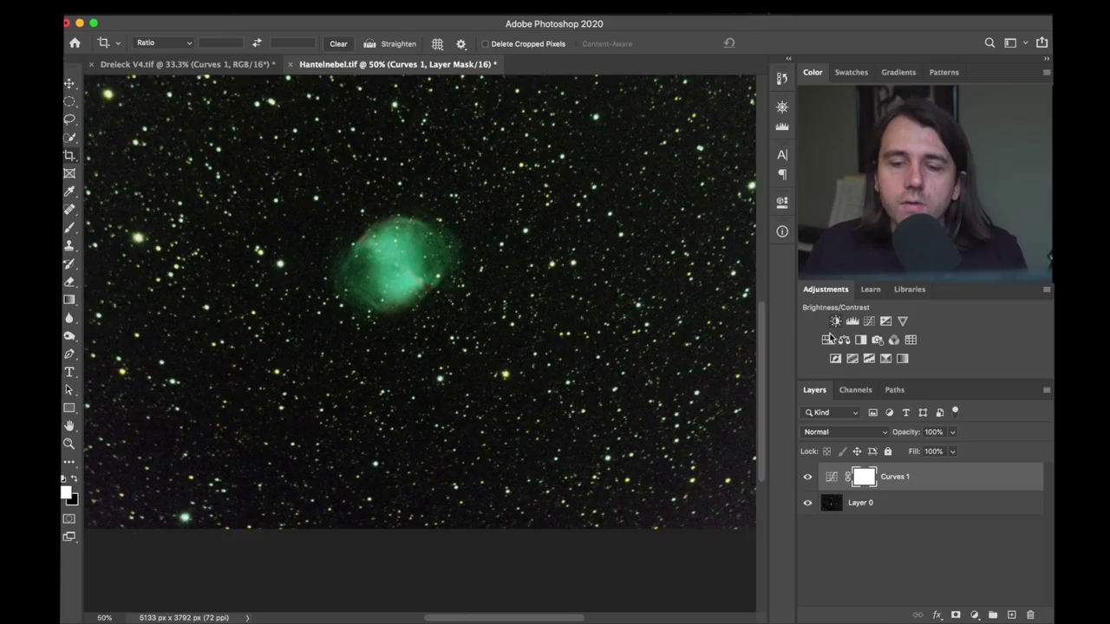
Add a Color Balance adjustment layer and shift the midtones towards magenta, setting Magenta–Green to -57.
left_click(843, 340)
left_click_drag(645, 300, 612, 302)
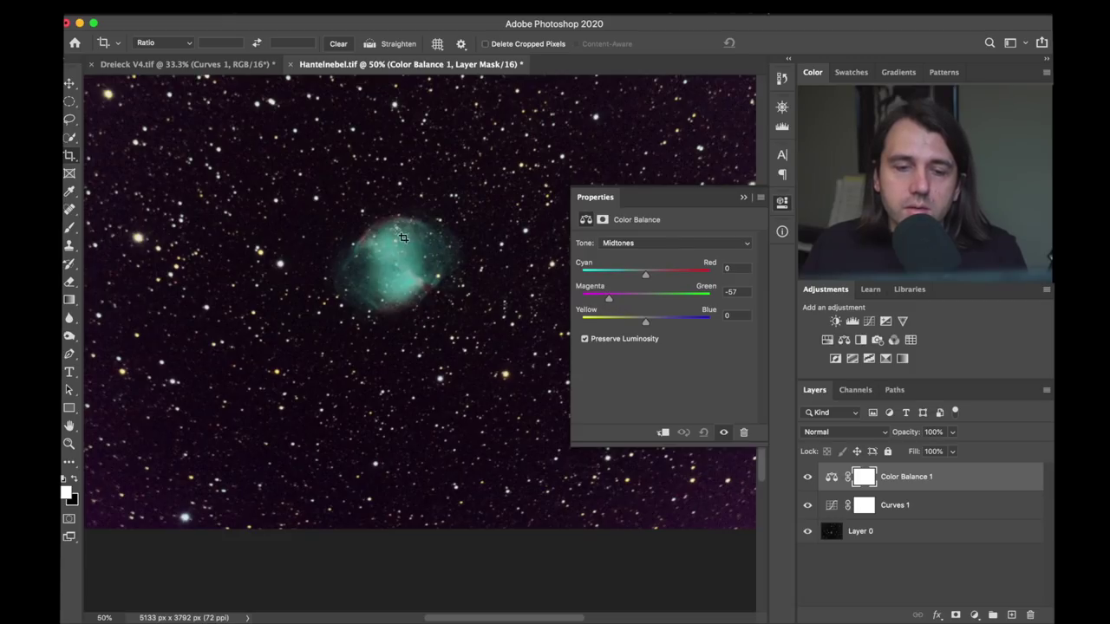
left_click(781, 204)
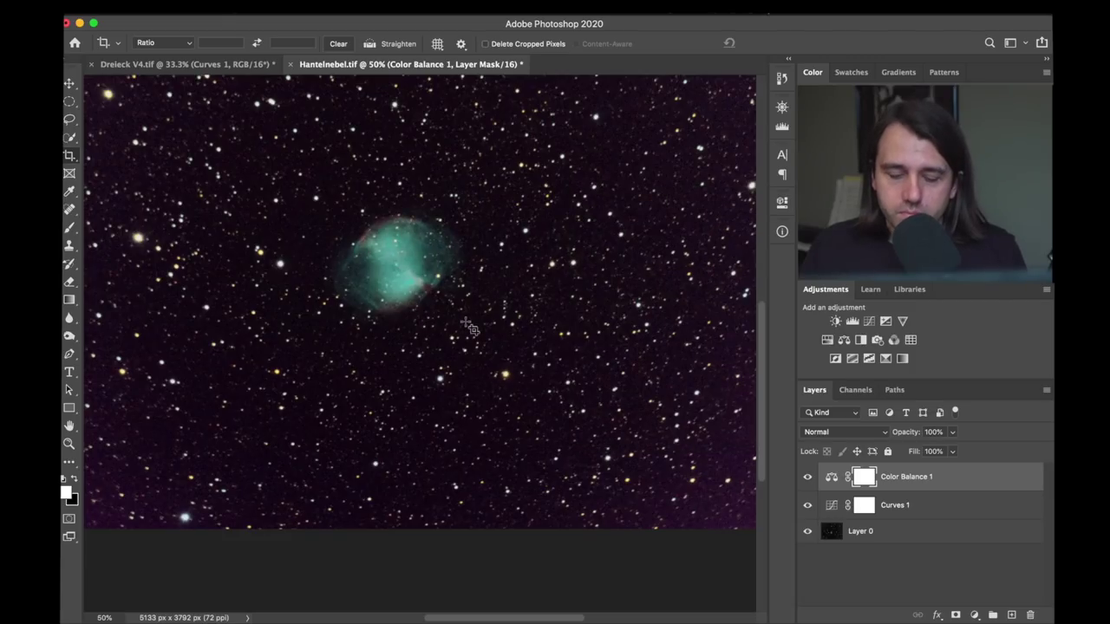
Compare the whole Hantelnebel.tif frame with and without the Curves and Color Balance adjustments, examining the nebula and background colour.
scroll(470, 327, "down", 2)
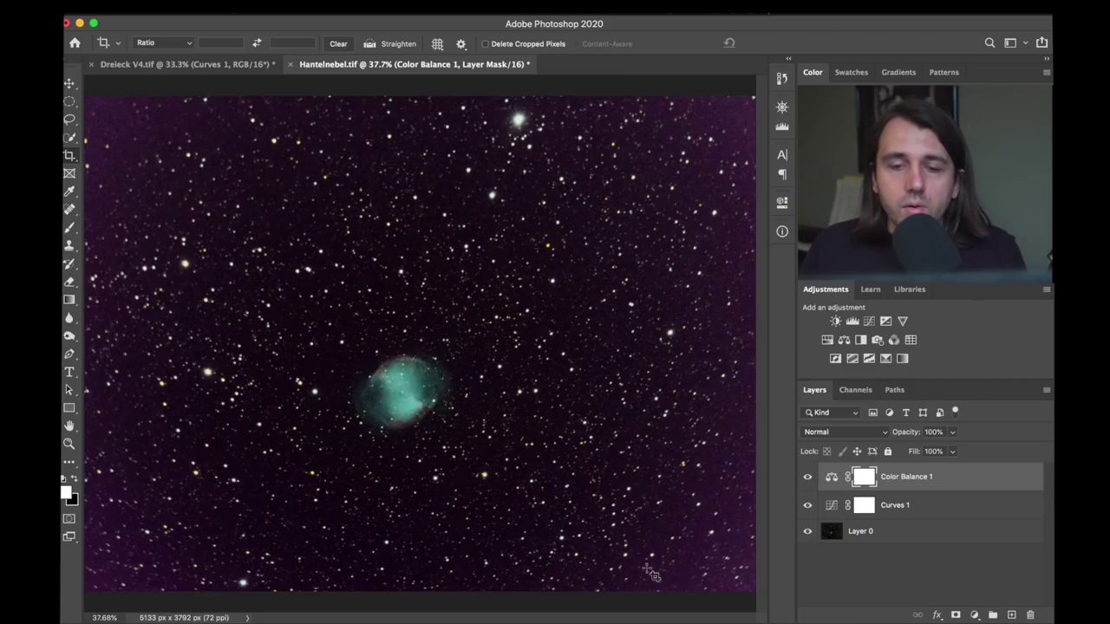
left_click(807, 532, "alt")
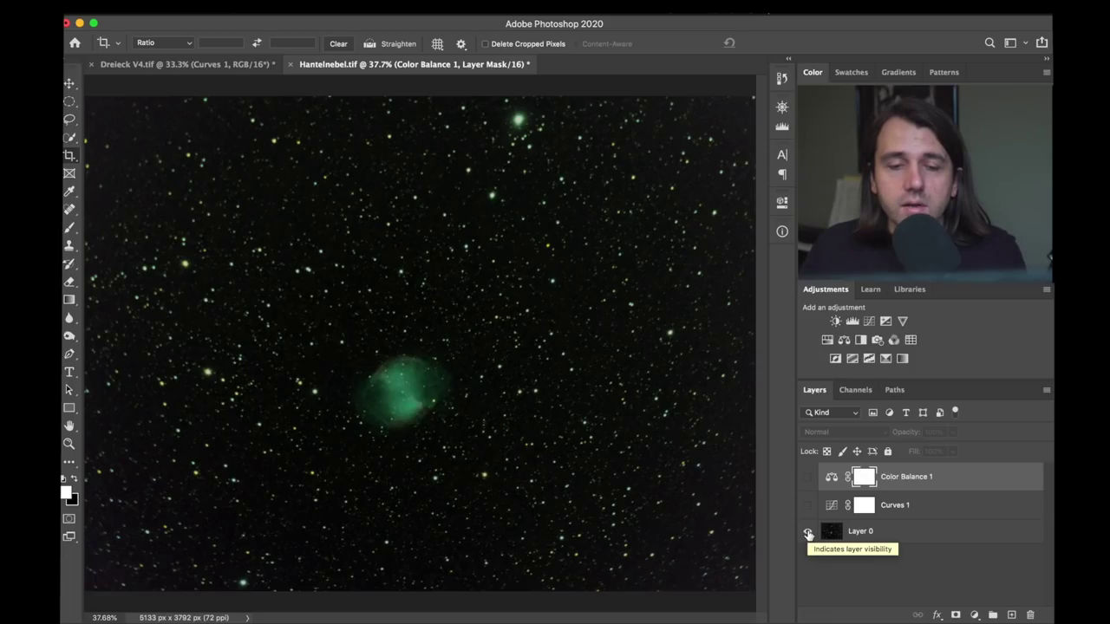
left_click(807, 533, "alt")
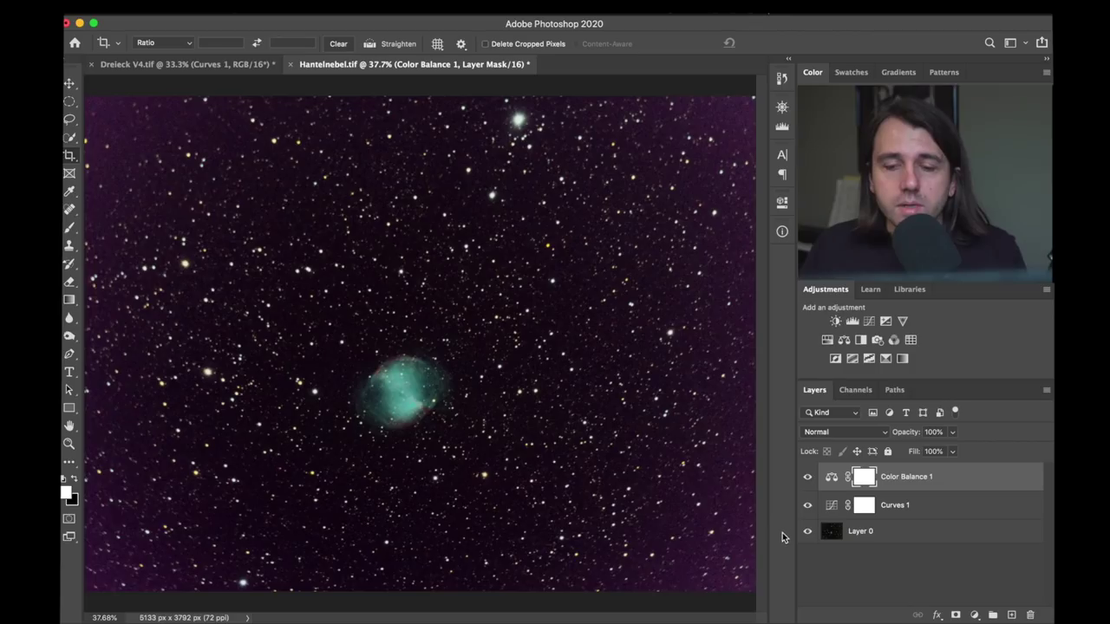
left_click(807, 533, "alt")
key("super+comma")
key("super+comma")
key("super+comma")
key("super+comma")
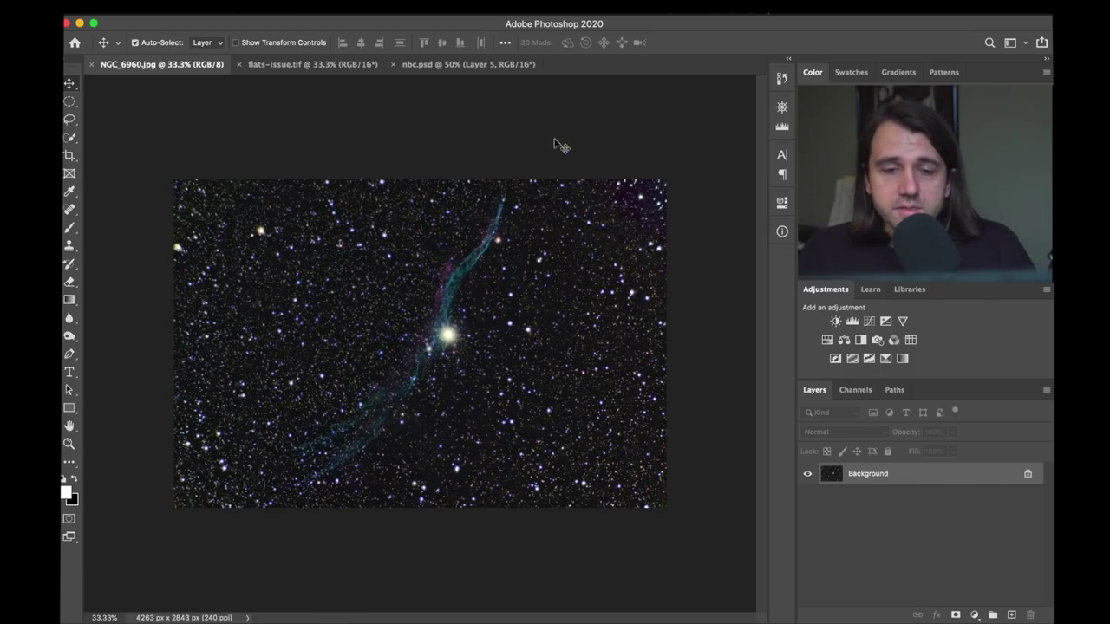
Compare NGC_6960.jpg with flats-issue.tif, examining the vignetting, background gradients and visibility of the nebula.
left_click(304, 69)
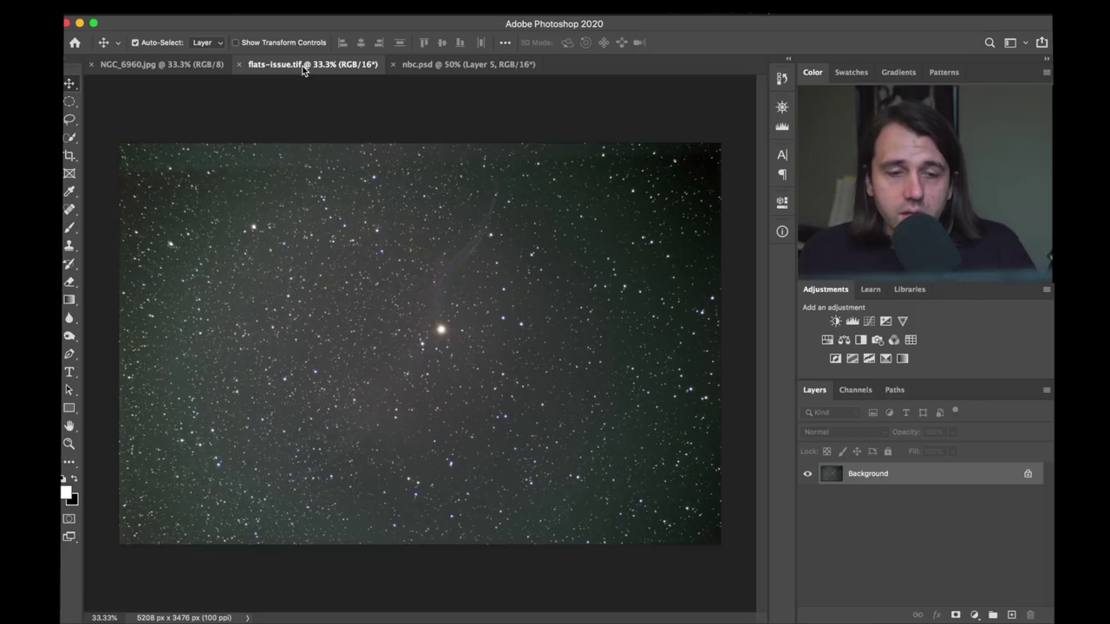
left_click(164, 70)
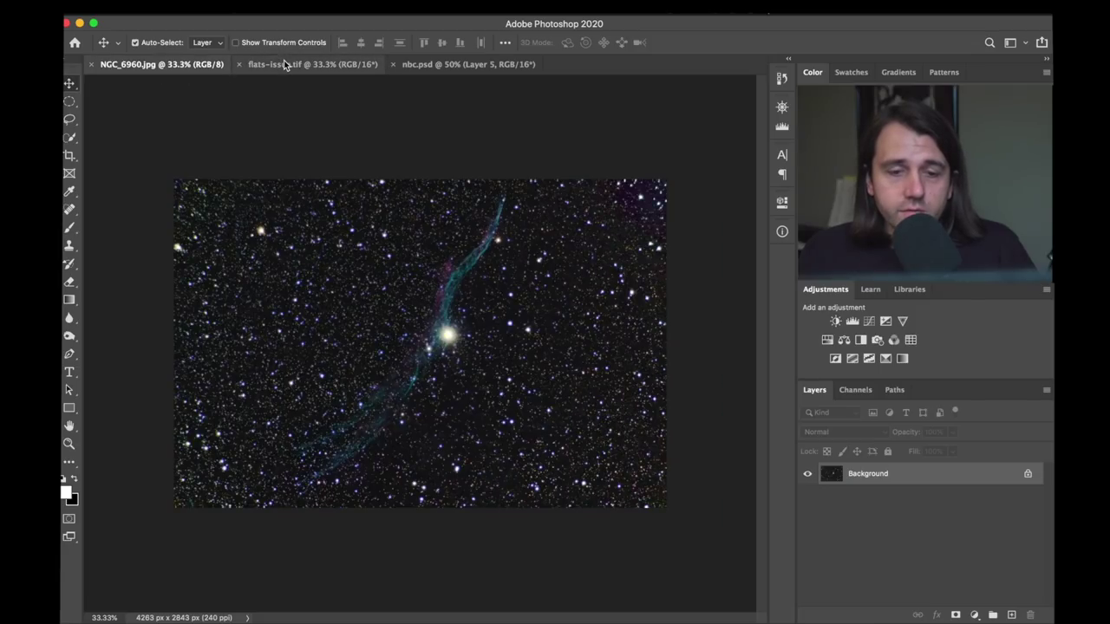
left_click(283, 64)
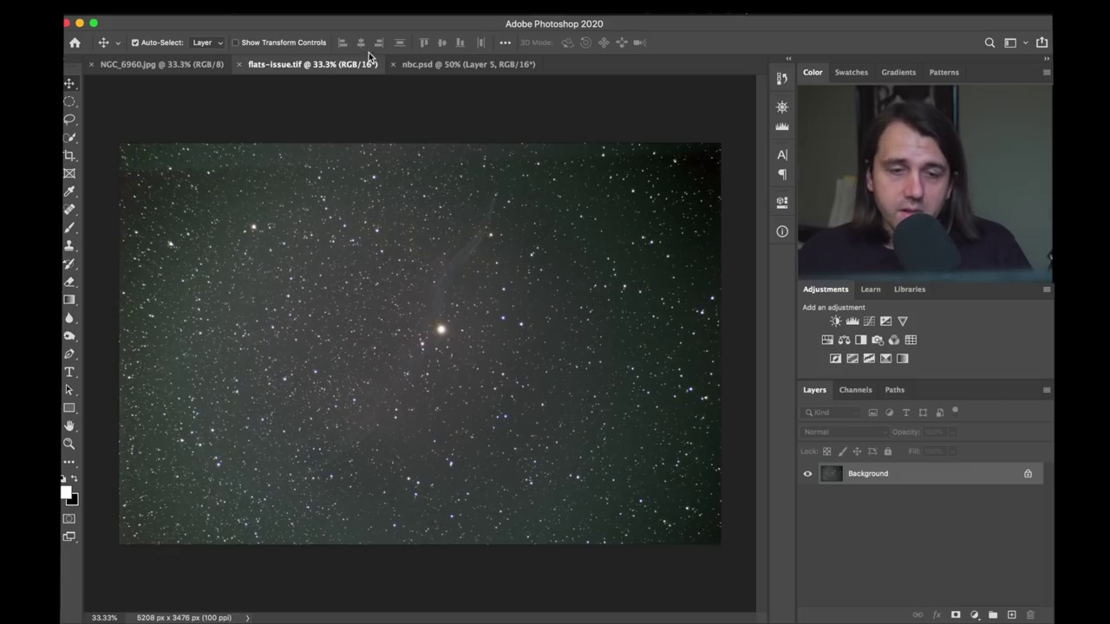
Place NGC_6960.jpg beside nbc.psd in the document order and rotate its canvas 90° counterclockwise.
left_click(443, 66)
left_click_drag(165, 66, 320, 66)
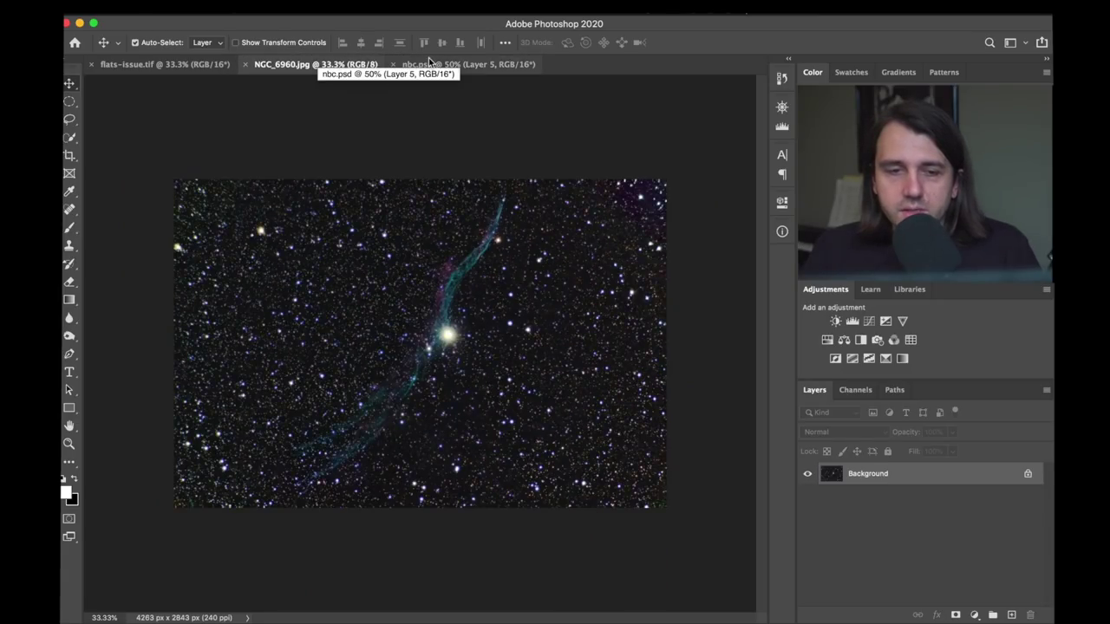
left_click(217, 8)
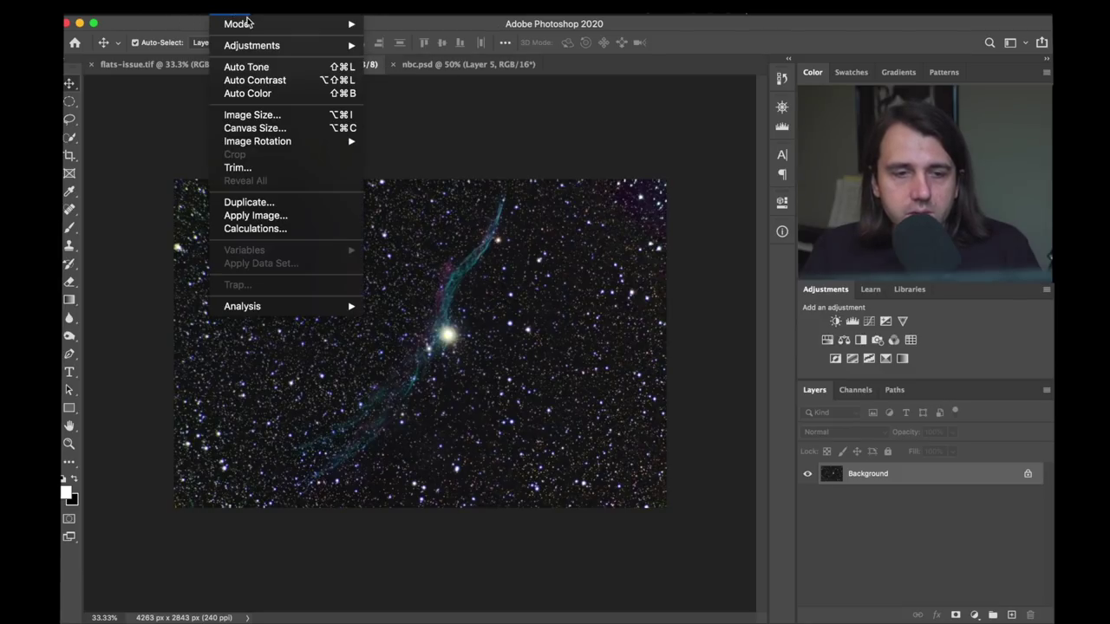
mouse_move(342, 141)
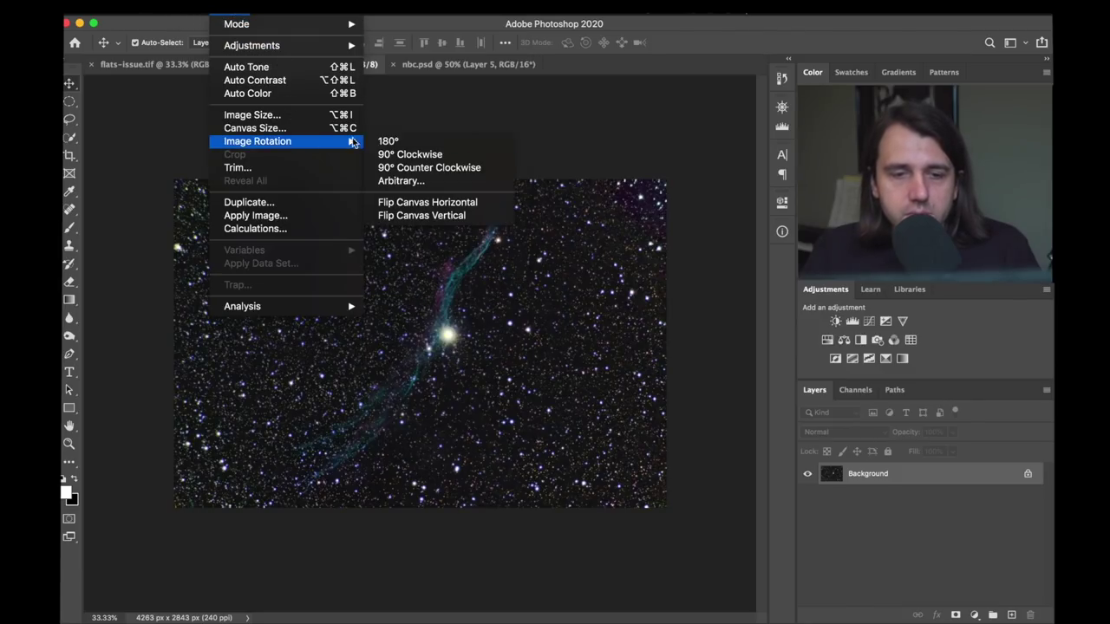
left_click(461, 168)
Compare the rotated NGC_6960.jpg with nbc.psd, examining the nebula's colour and detail and the surrounding stars.
left_click(468, 64)
left_click(312, 66)
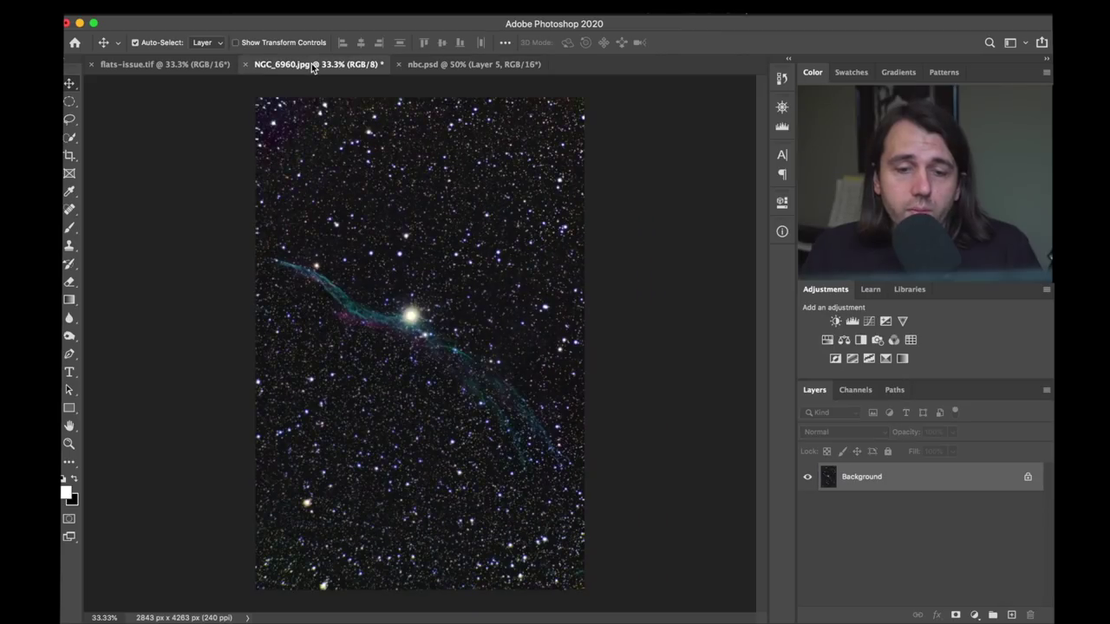
left_click(454, 65)
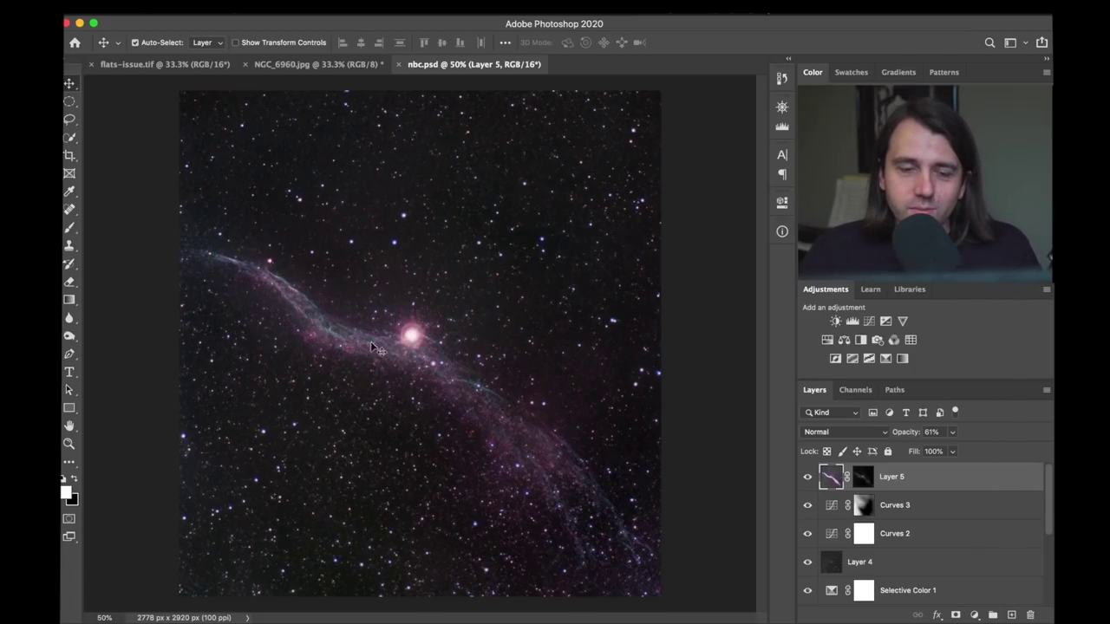
left_click(315, 65)
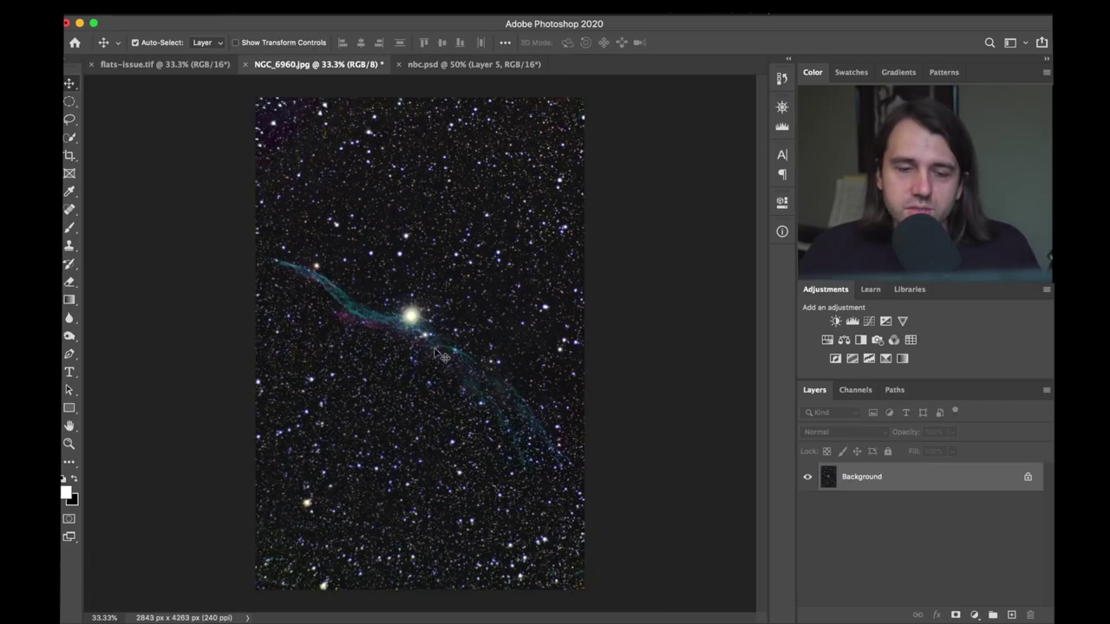
left_click(459, 66)
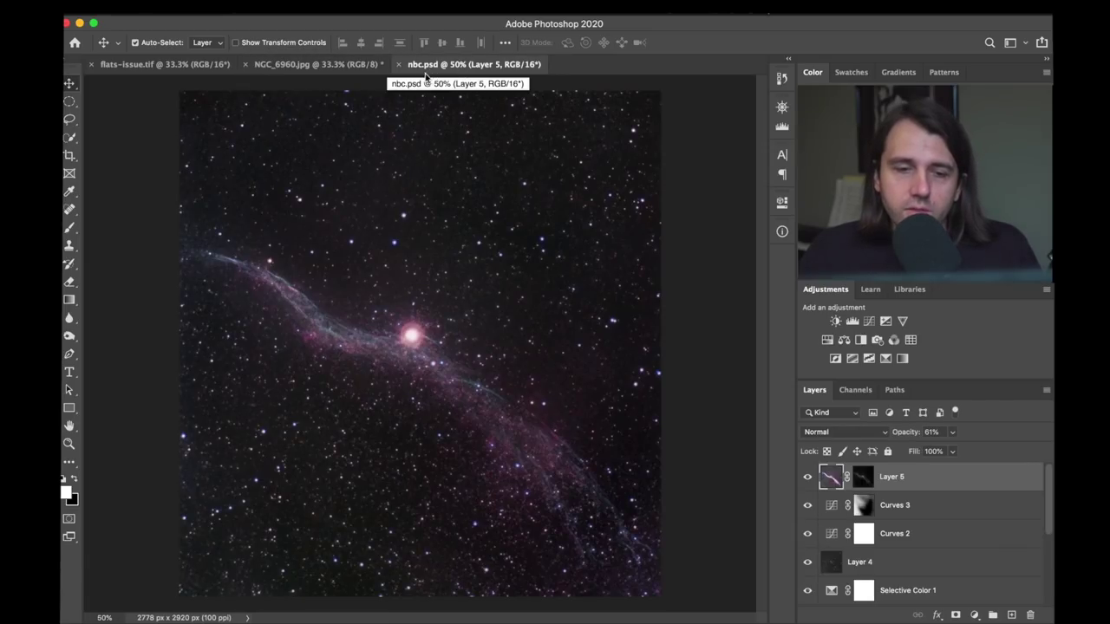
left_click(321, 68)
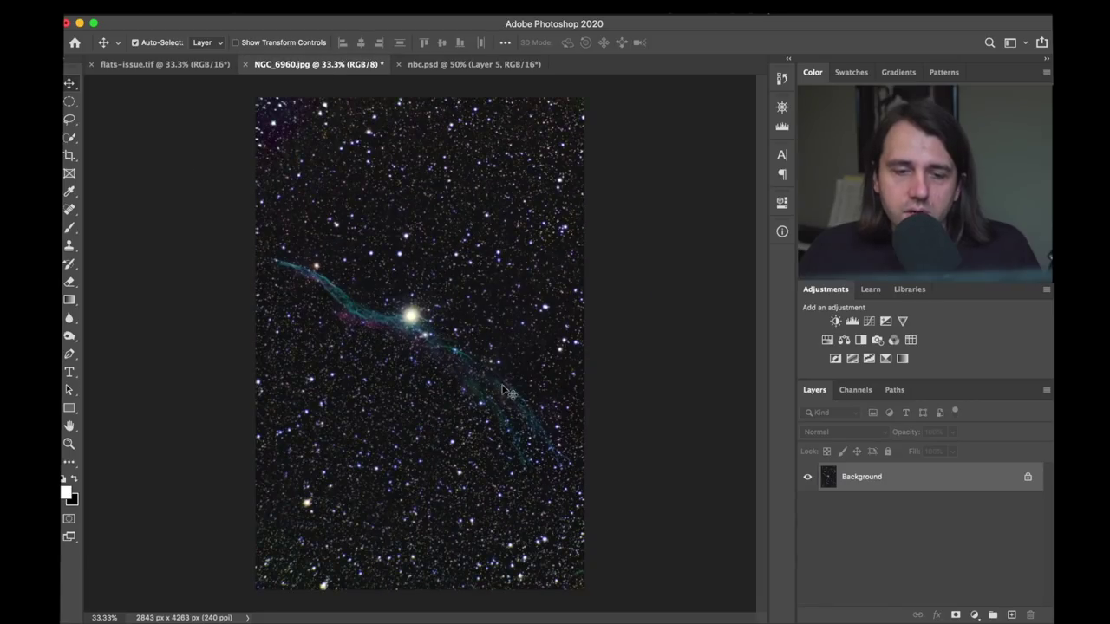
left_click(486, 66)
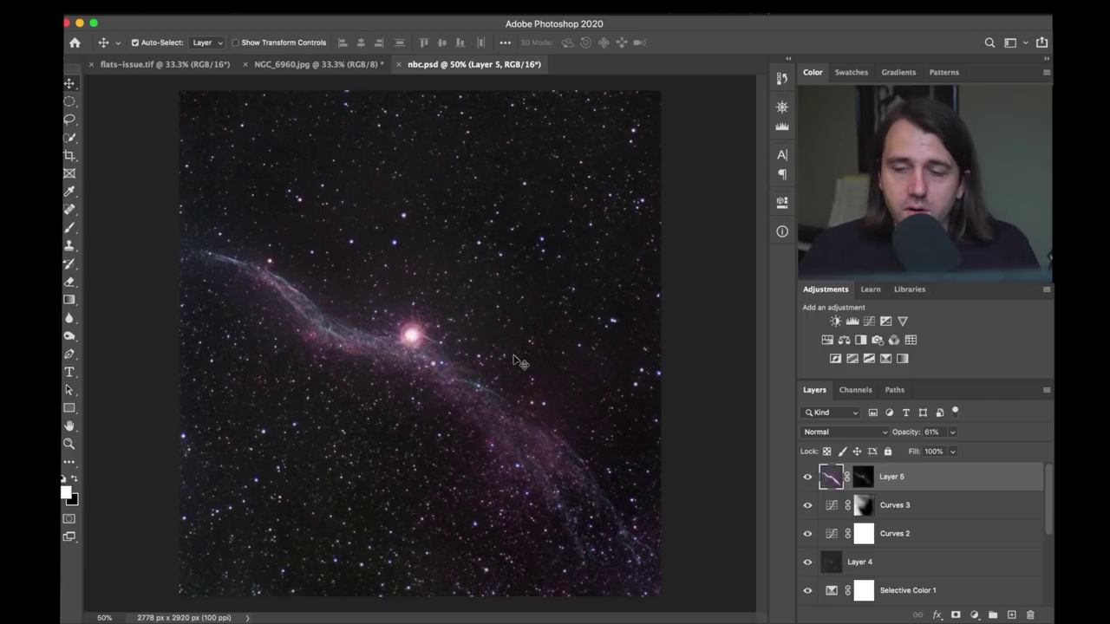
Isolate the Background layer of nbc.psd and reveal Curves 1, Layer 2, Layer 3, Layer 2 copy and Selective Color 1 in turn.
left_click_drag(1047, 494, 1048, 555)
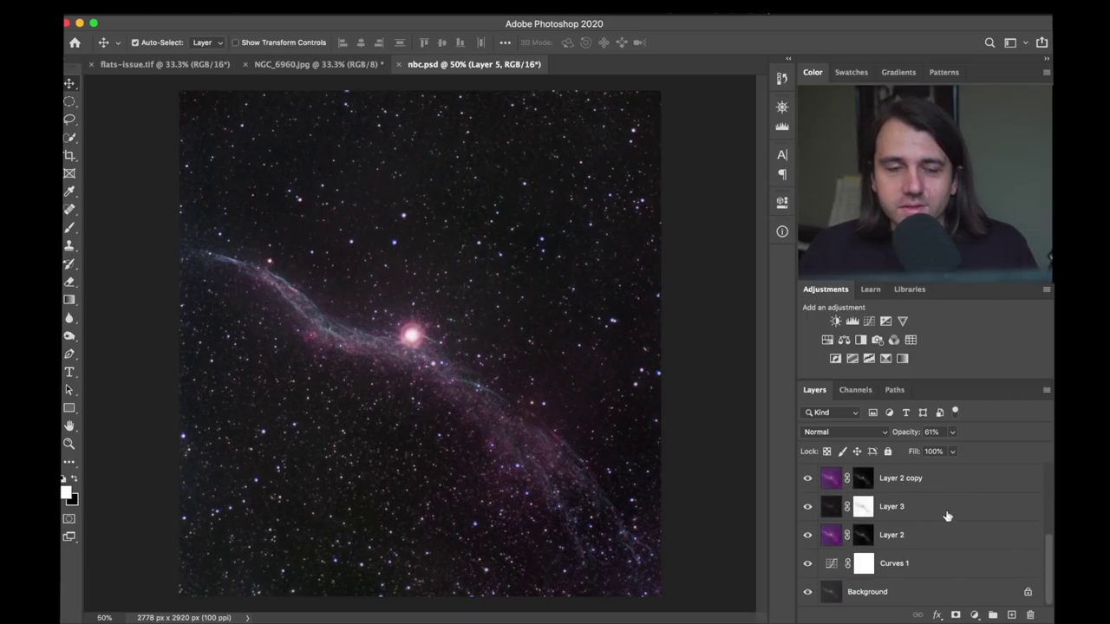
left_click(807, 595, "alt")
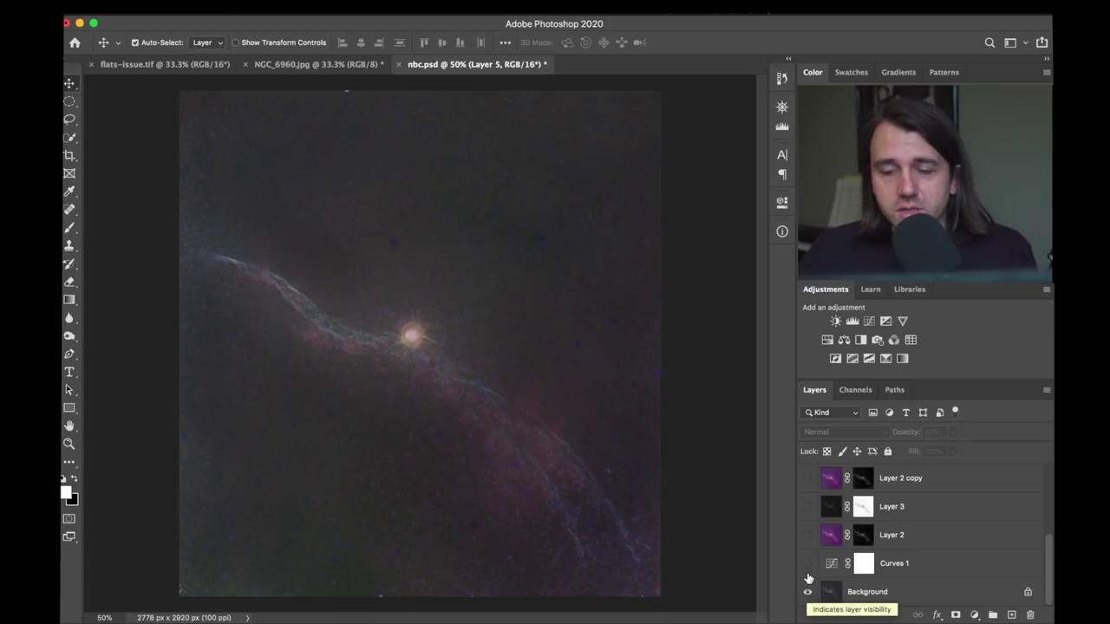
left_click(807, 564)
left_click(807, 535)
left_click(807, 506)
left_click(807, 479)
scroll(1047, 538, "up", 1)
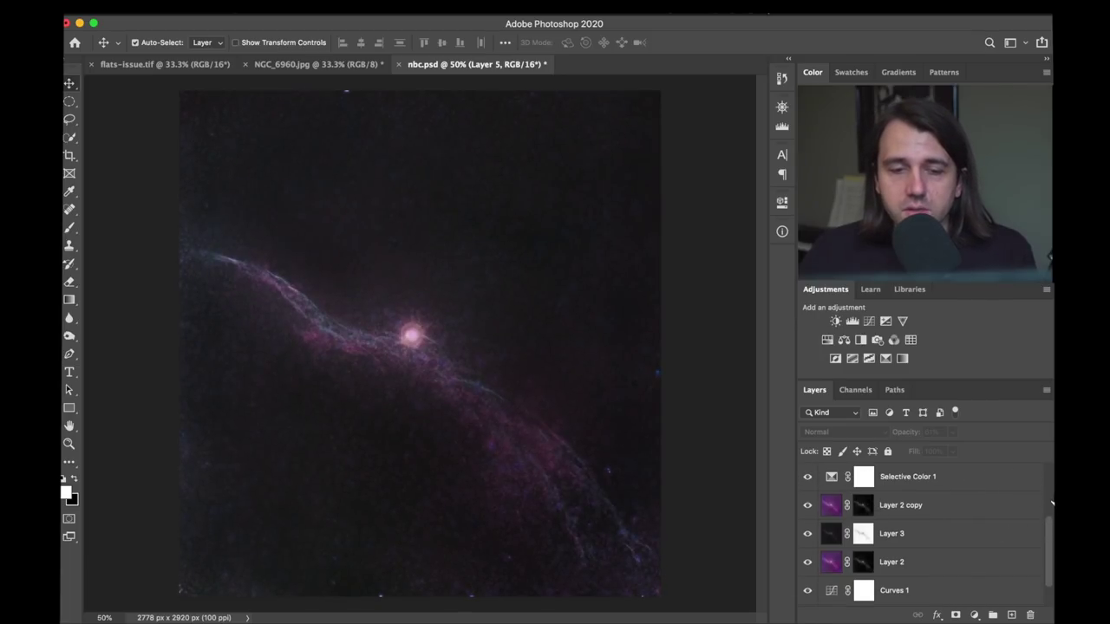
Reveal Layer 4, Curves 2, Curves 3 and Layer 5 in turn, and compare the nebula with and without Layer 5.
scroll(1043, 505, "up", 3)
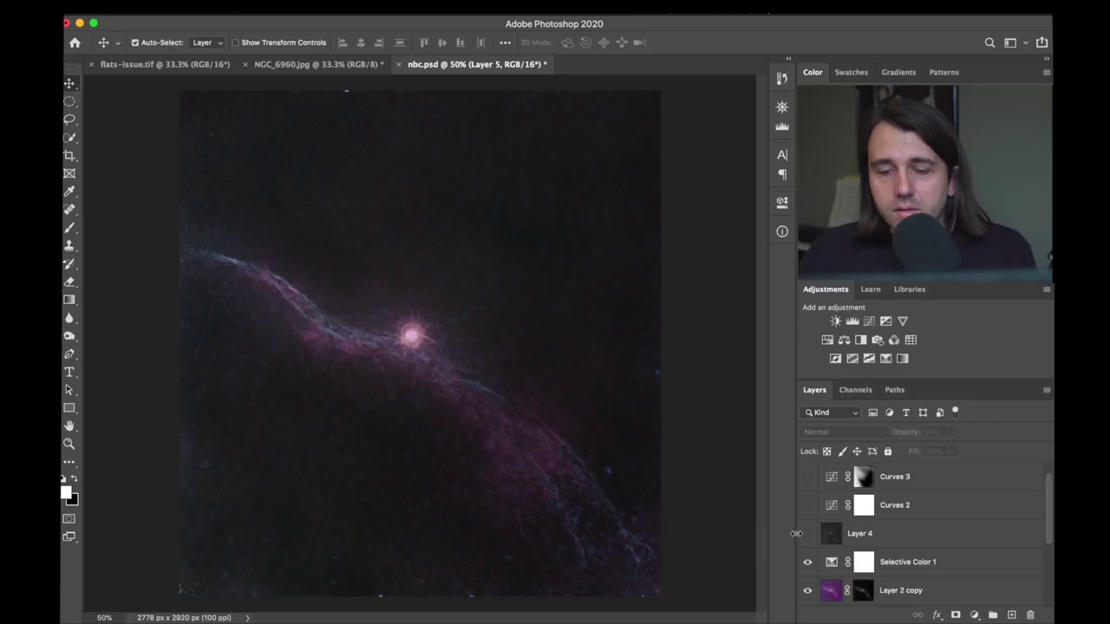
left_click(807, 534)
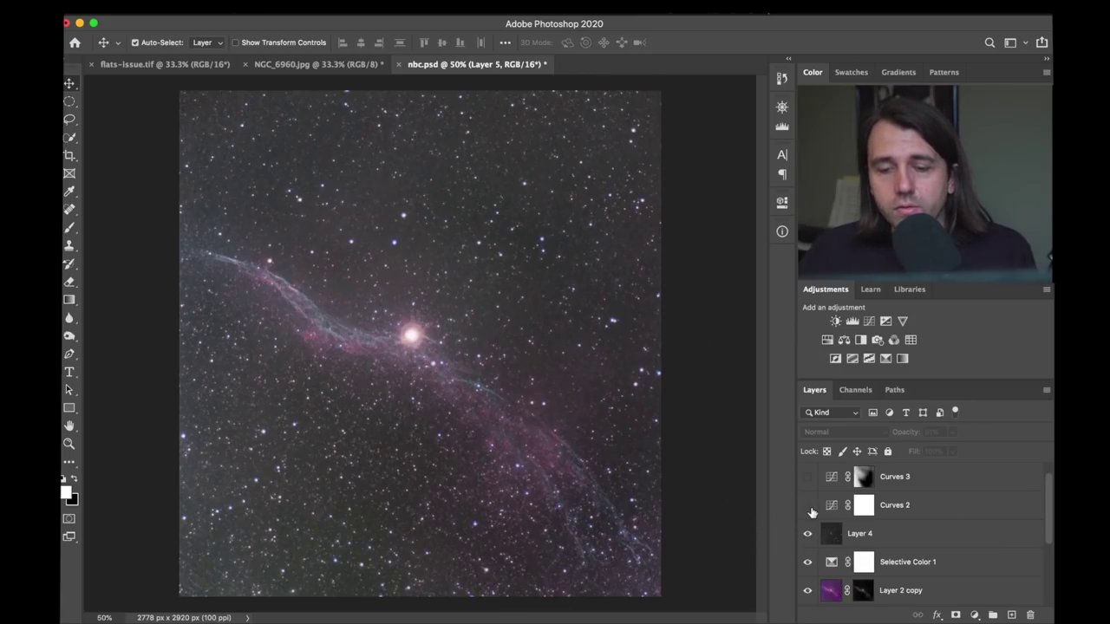
left_click(807, 506)
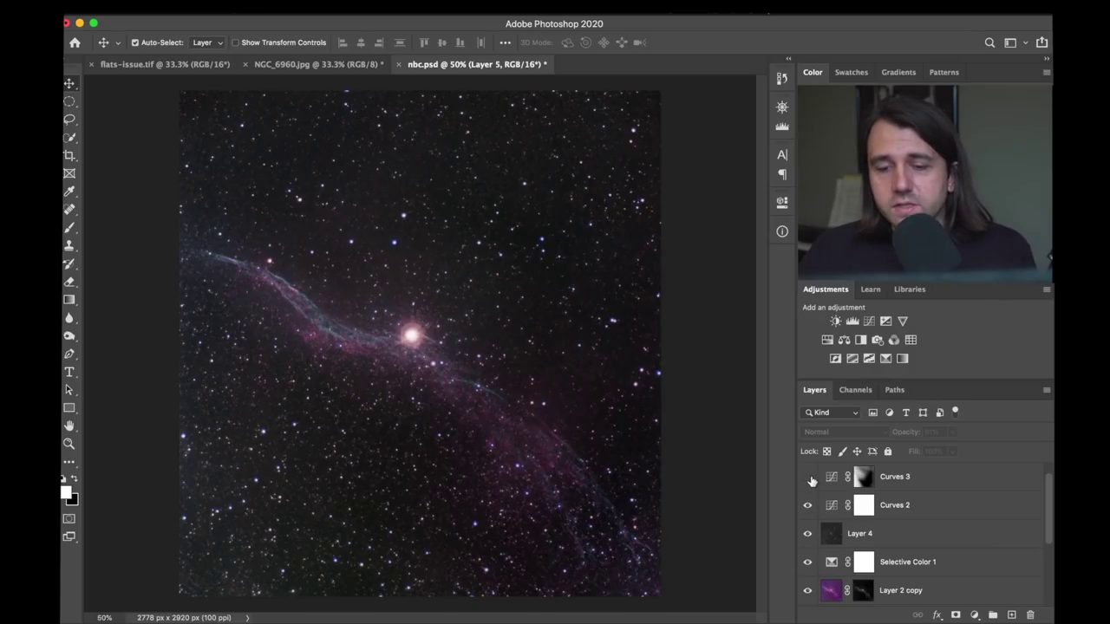
left_click(807, 477)
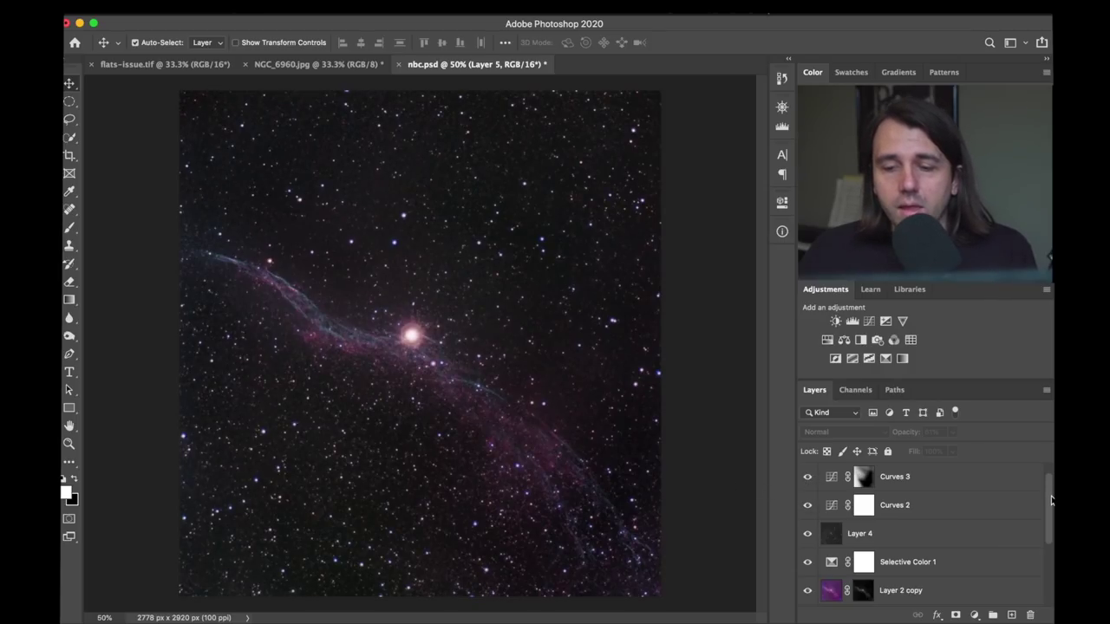
scroll(1050, 500, "up", 1)
left_click(807, 477)
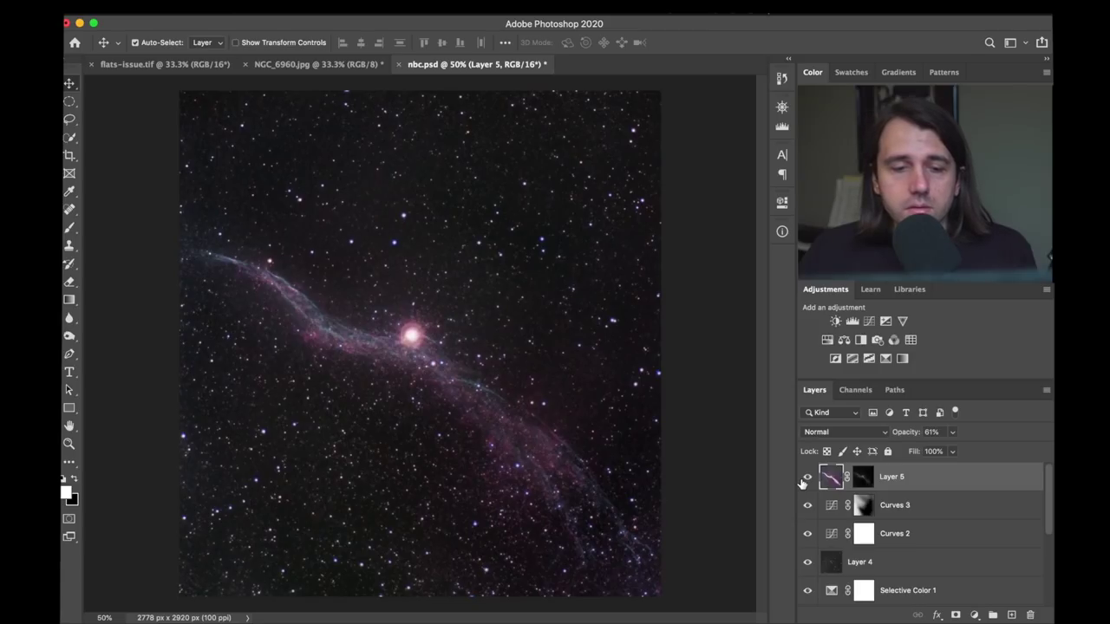
left_click(806, 477)
left_click(806, 477)
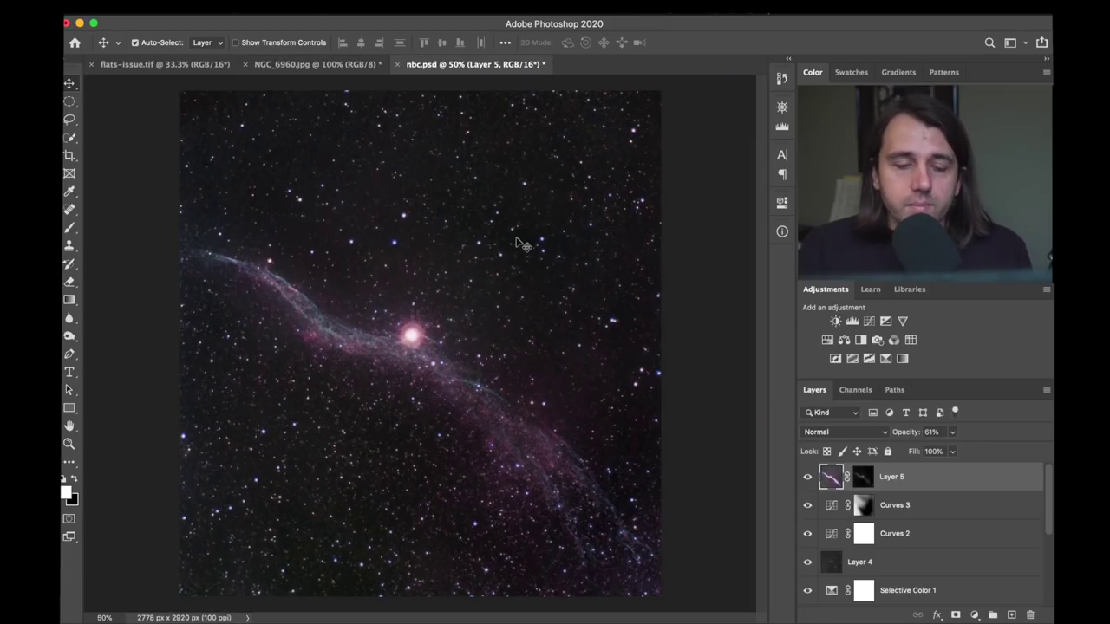
Examine nbc.psd at 100%, inspecting the stars and background above the nebula.
key("super")
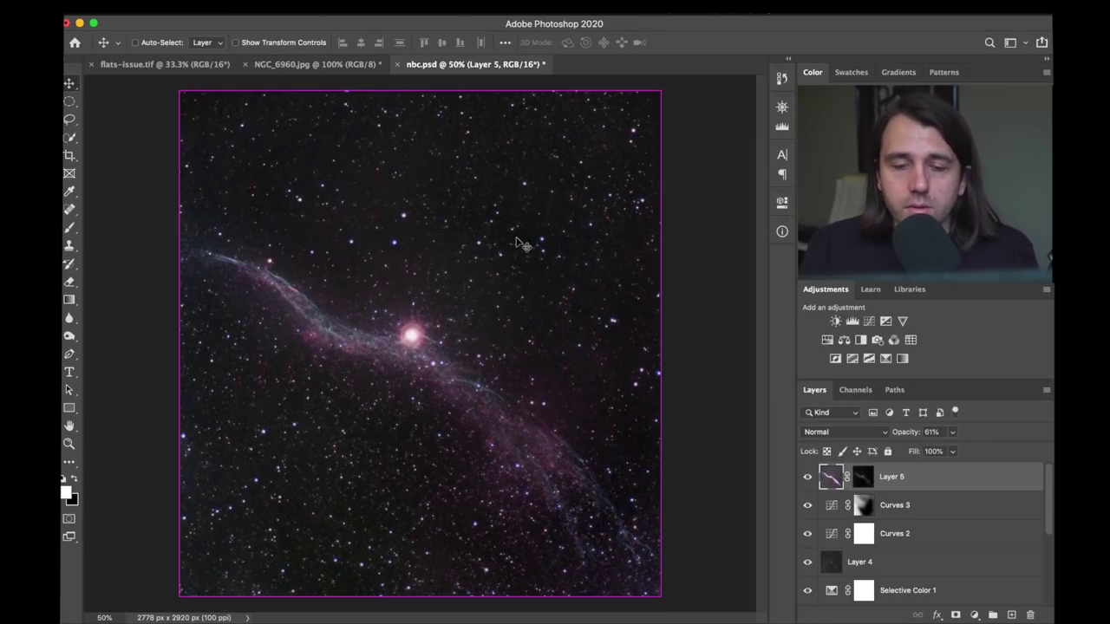
key("super+1")
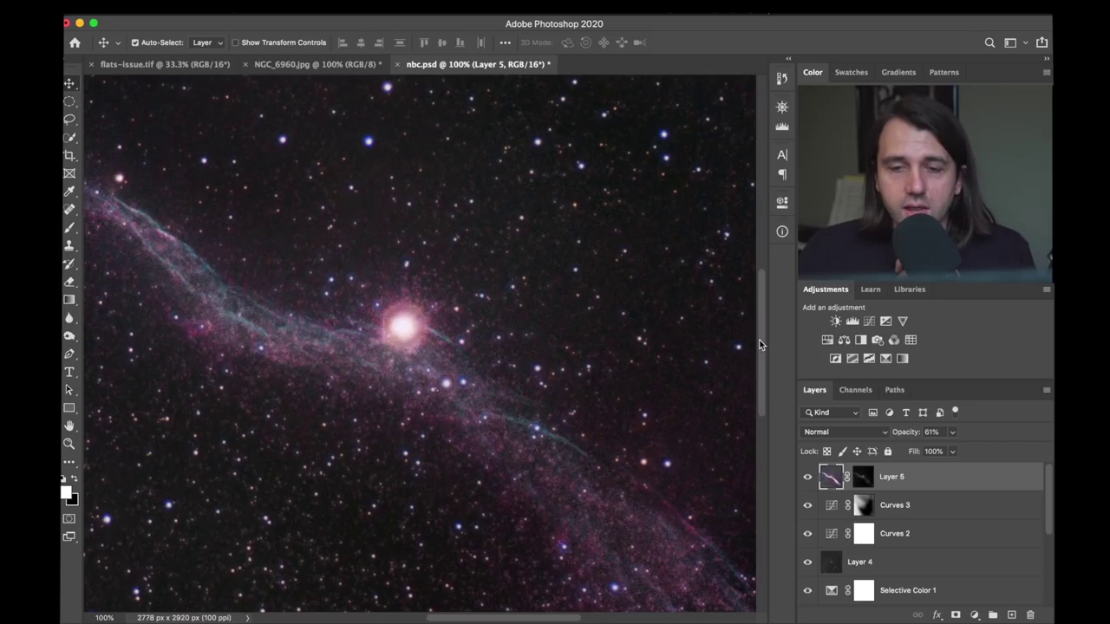
left_click_drag(760, 345, 756, 296)
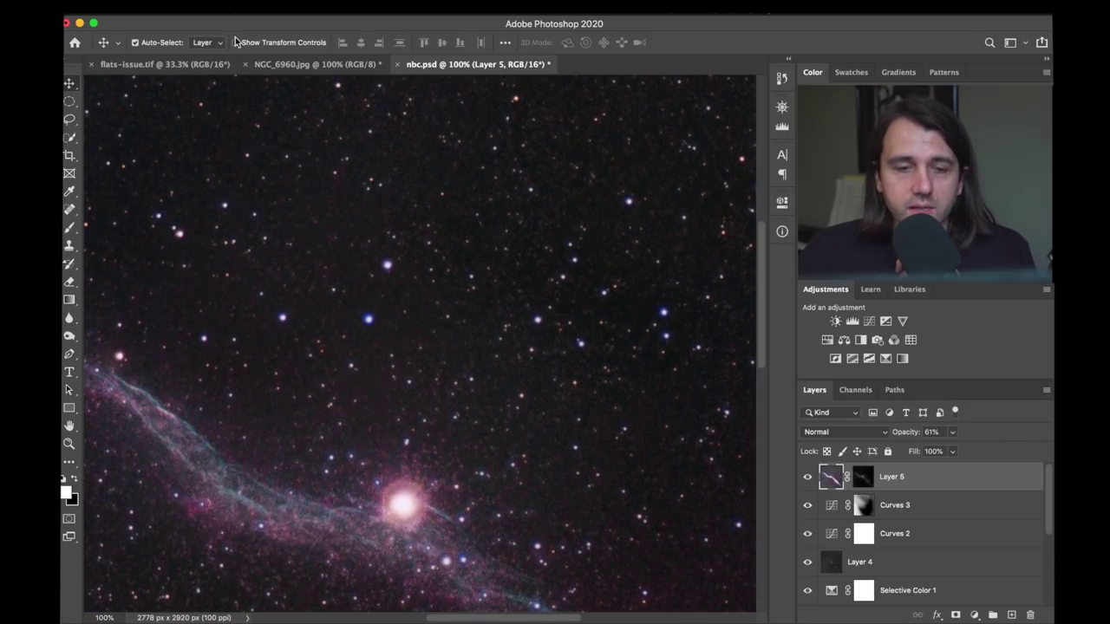
Compare NGC_6960.jpg with nbc.psd at 100% and at 33.3%, examining star size, background and the nebula's colour.
left_click(317, 64)
left_click_drag(758, 341, 759, 286)
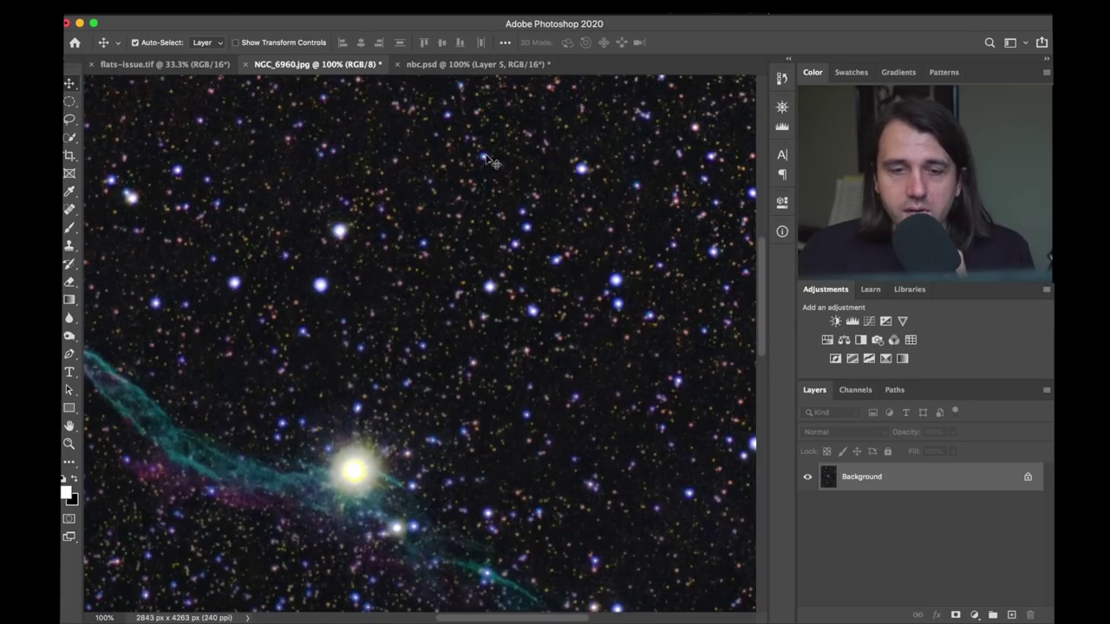
left_click(470, 68)
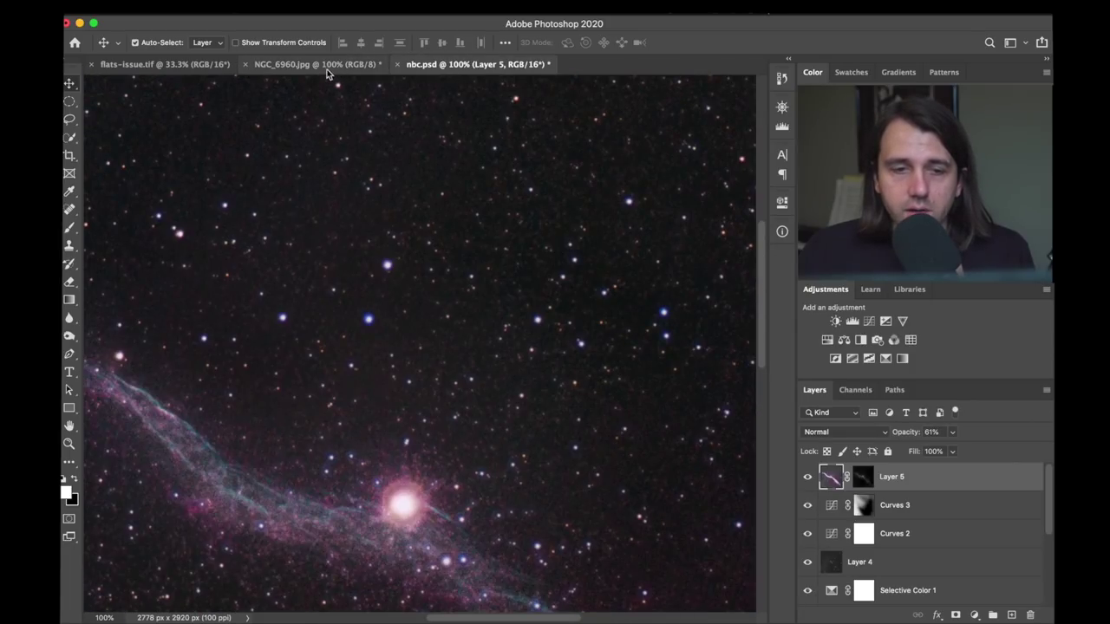
left_click(297, 66)
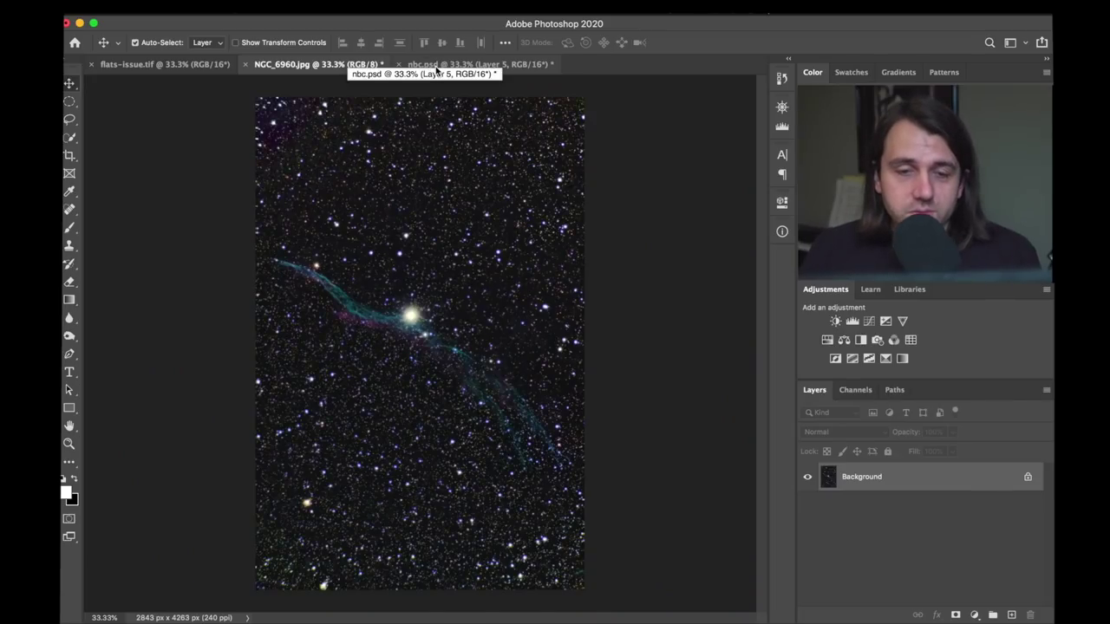
left_click(437, 64)
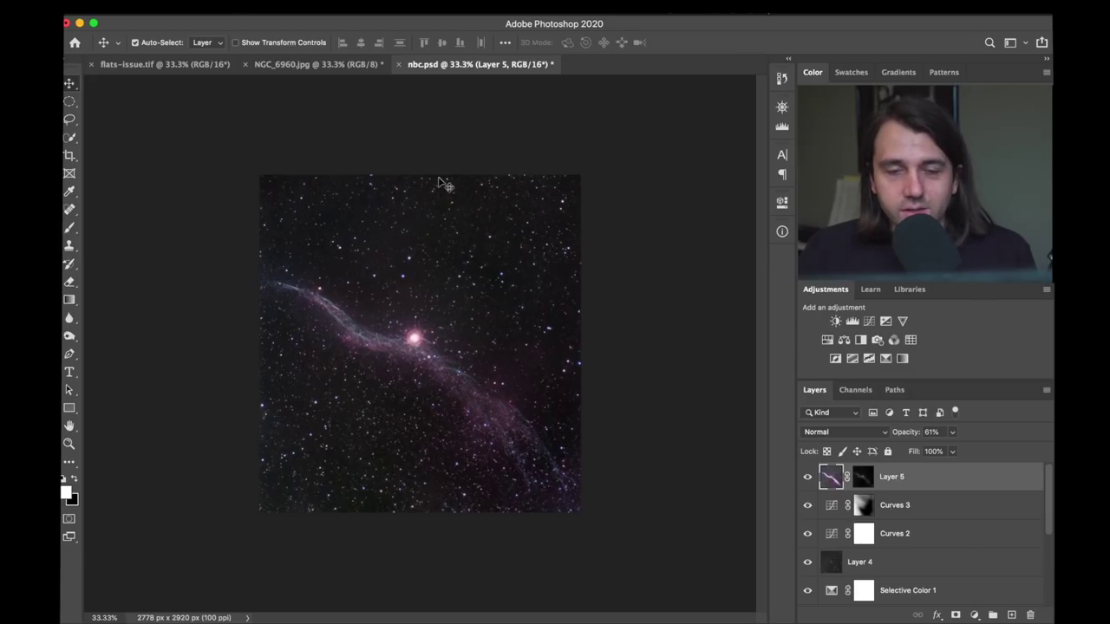
left_click(318, 67)
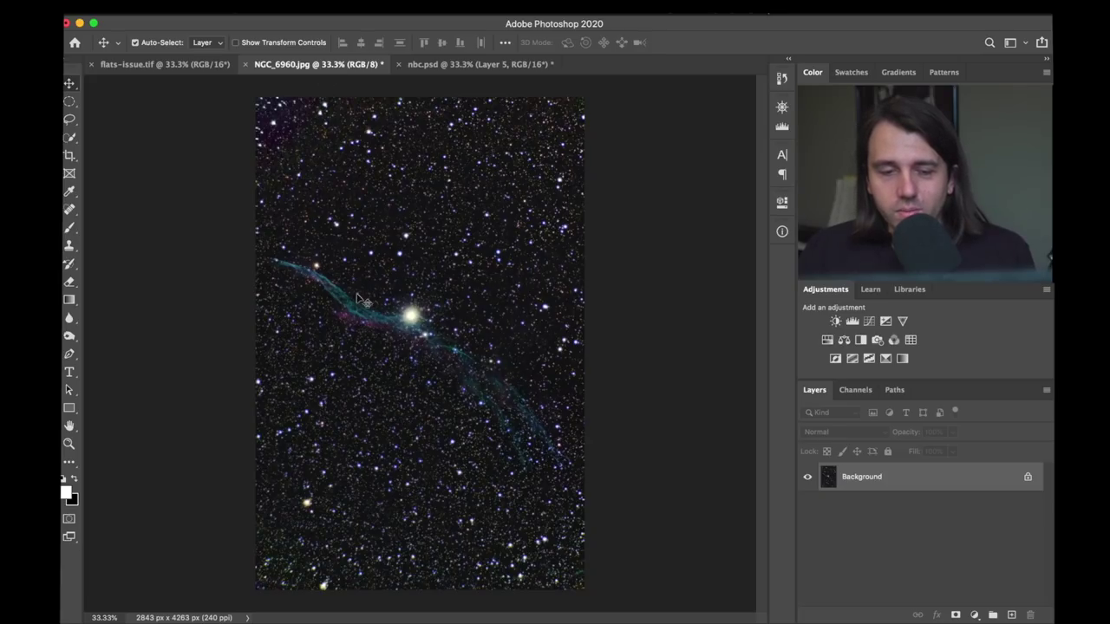
left_click(471, 65)
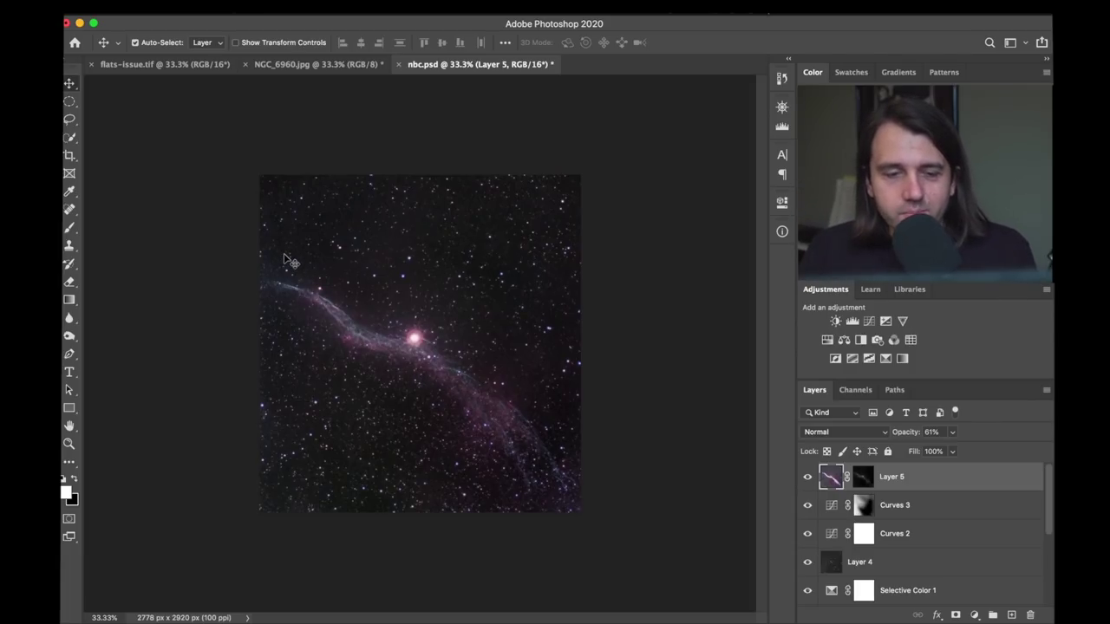
left_click(332, 67)
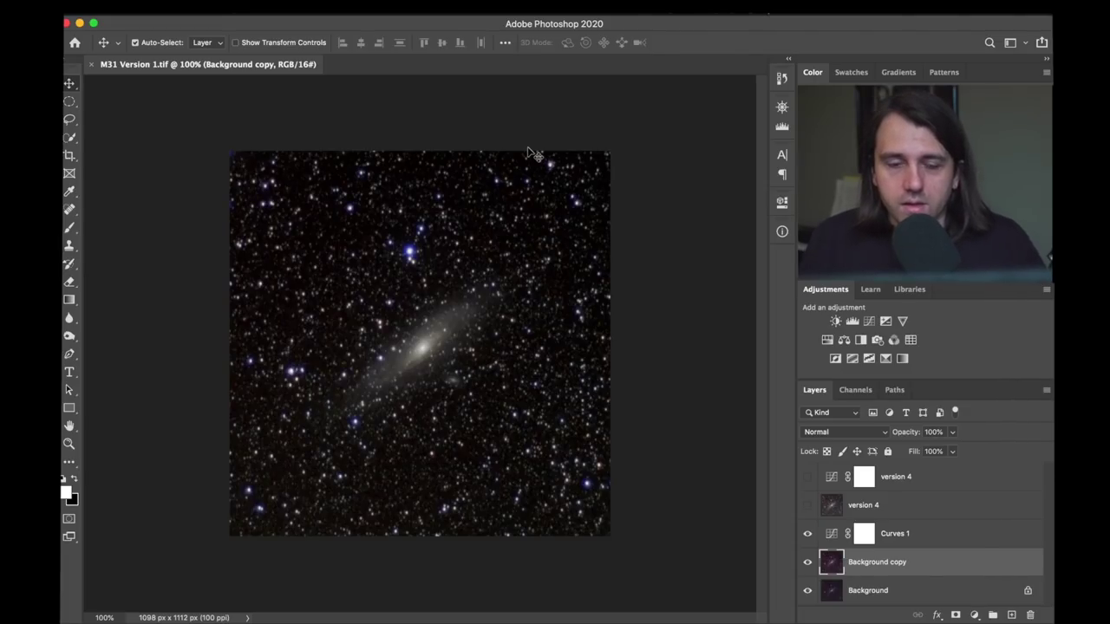
Examine M31 Version 1.tif at 200%, inspecting the galaxy's core, dust lanes and surrounding stars.
key("super")
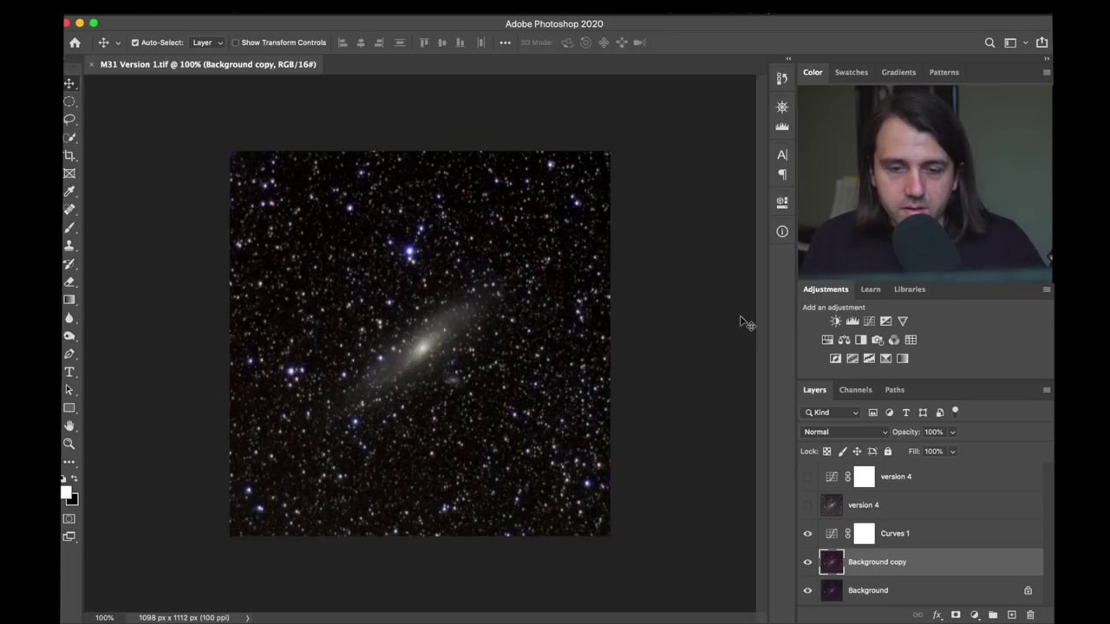
left_click(715, 333)
key("super+plus")
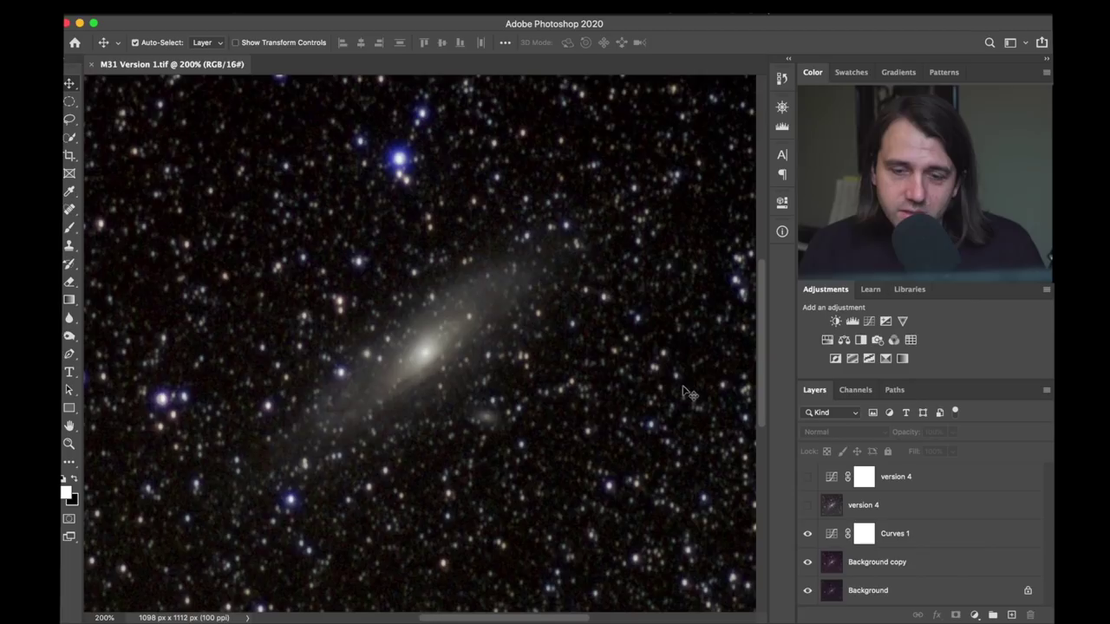
left_click_drag(768, 331, 726, 326)
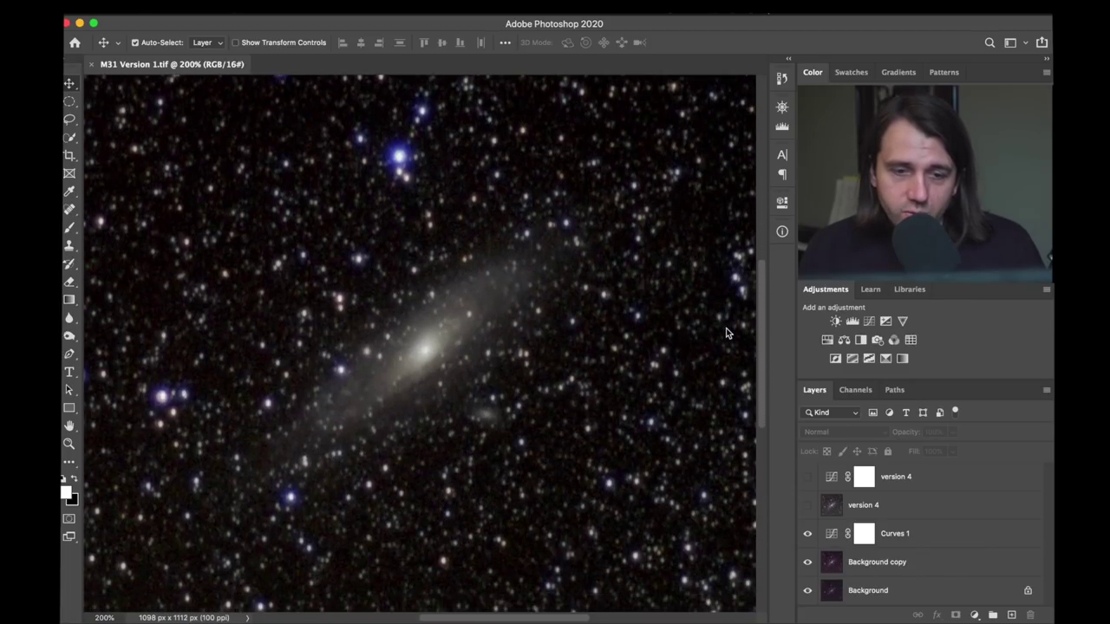
scroll(726, 327, "up", 2)
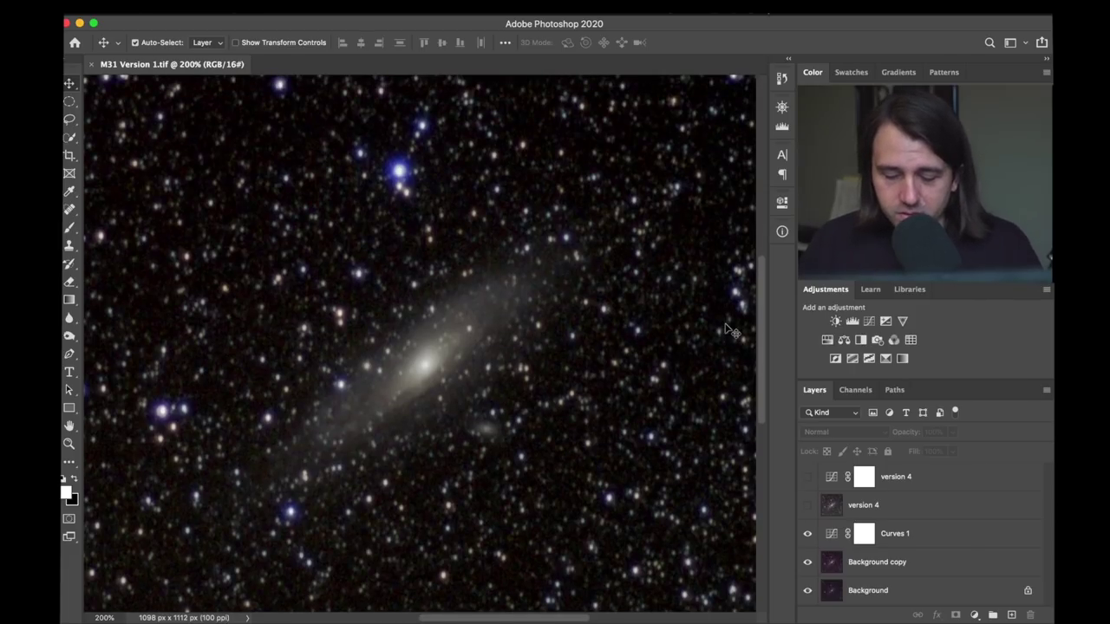
key("super+minus")
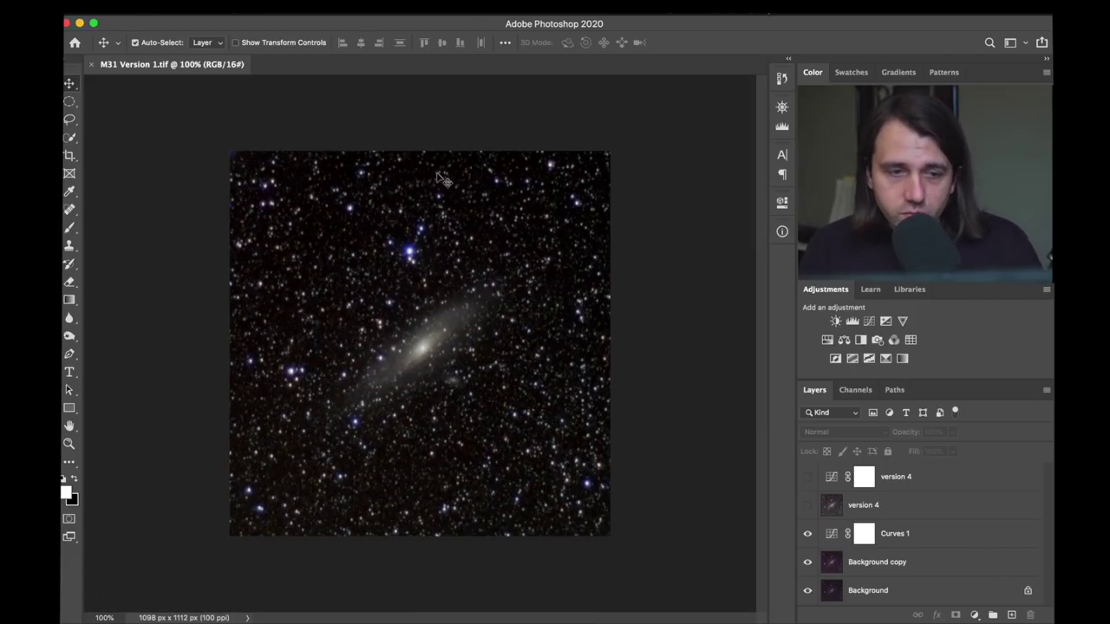
Open M31 Version 2.tif from the Swantantra folder and compare its star field and galaxy with M31 Version 1.tif.
key("super")
key("super+o")
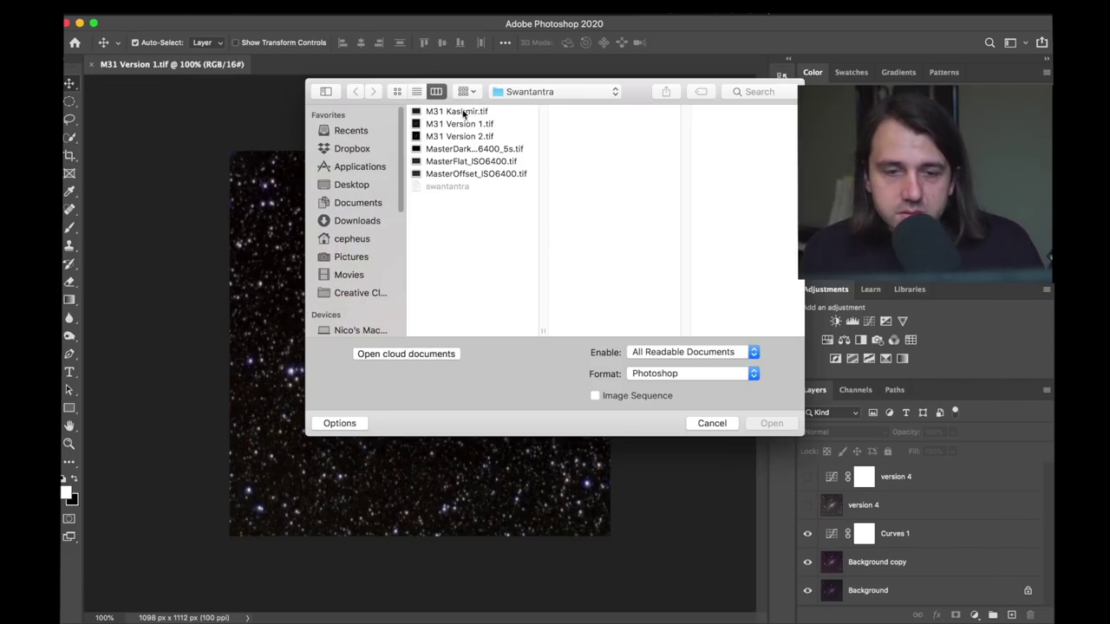
left_click(464, 140)
left_click(770, 423)
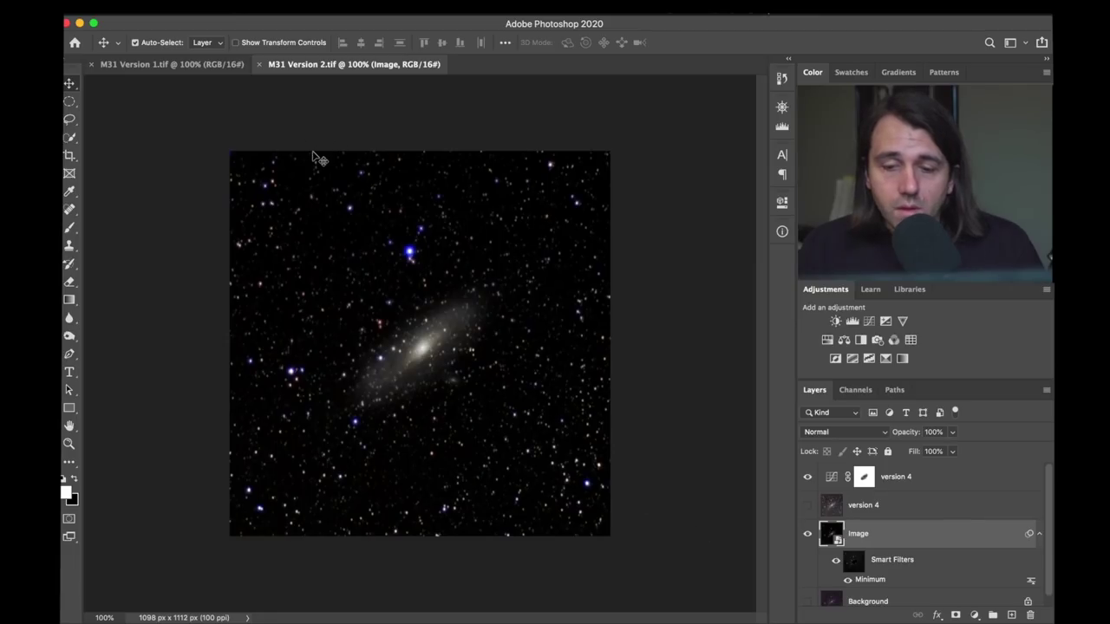
left_click(152, 65)
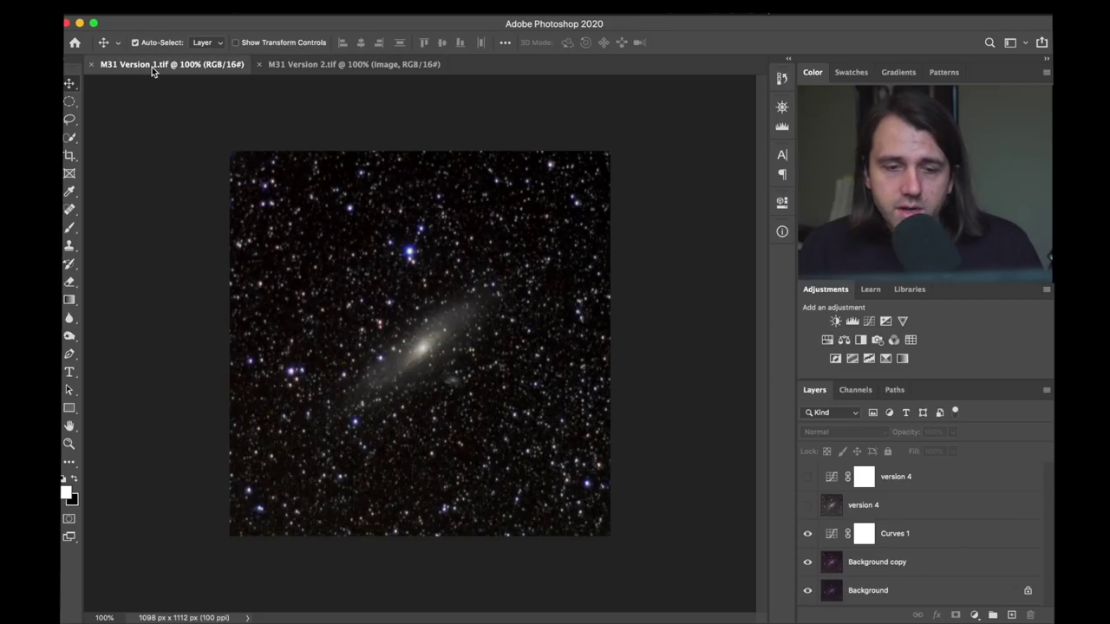
left_click(320, 64)
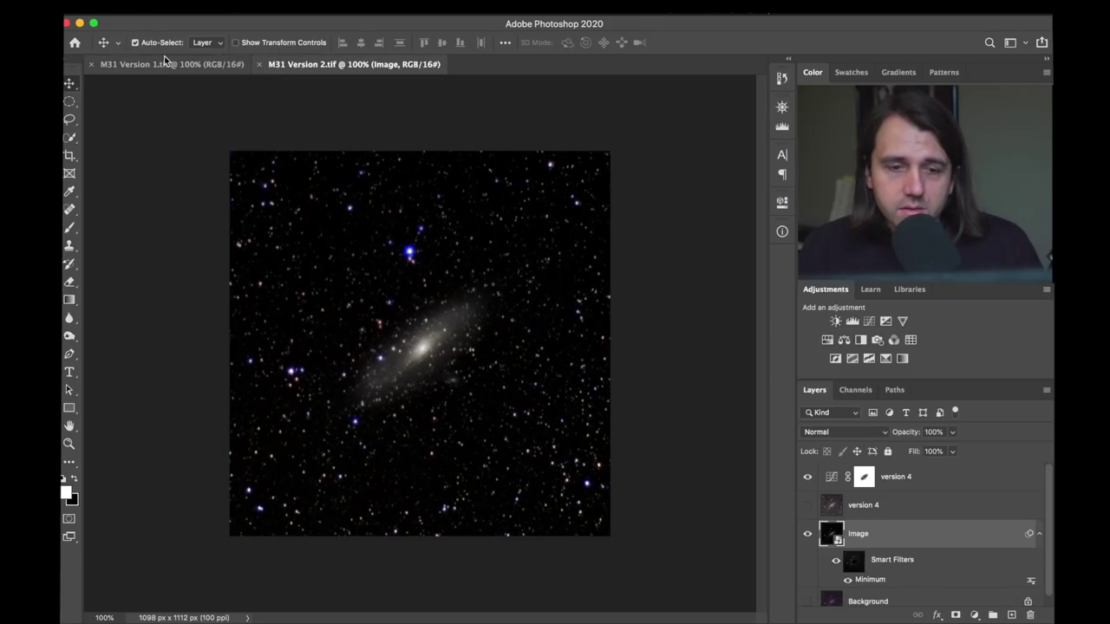
left_click(164, 62)
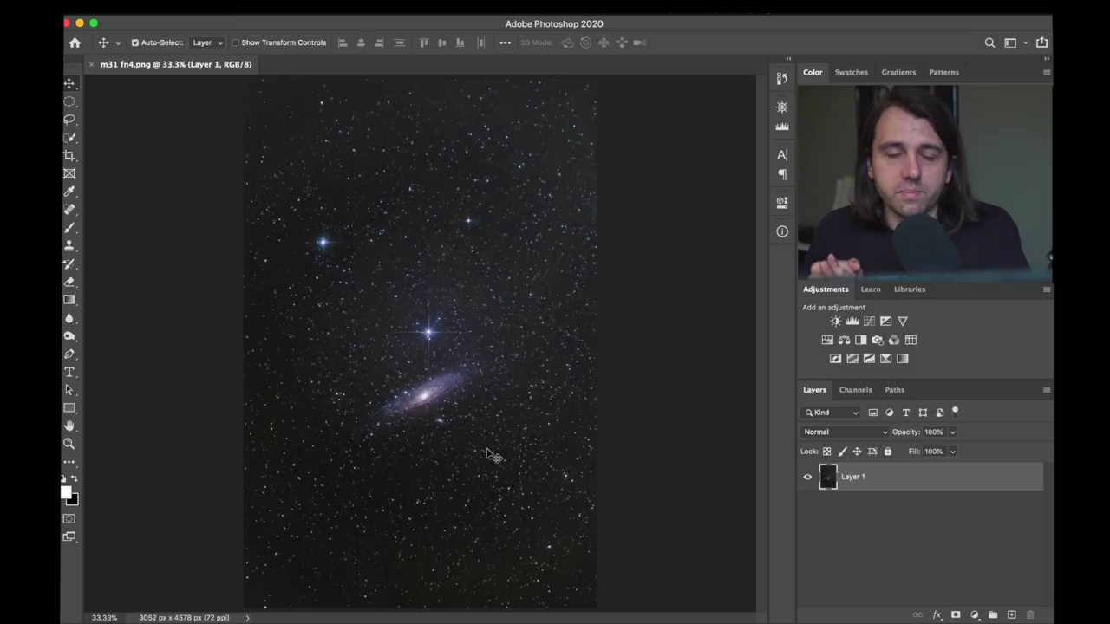
Examine m31 fn4.png at up to 300%, inspecting the star shapes, diffraction spikes and background noise around the bright stars and galaxy.
key("super+plus")
key("super+plus")
key("super+plus")
key("super+plus")
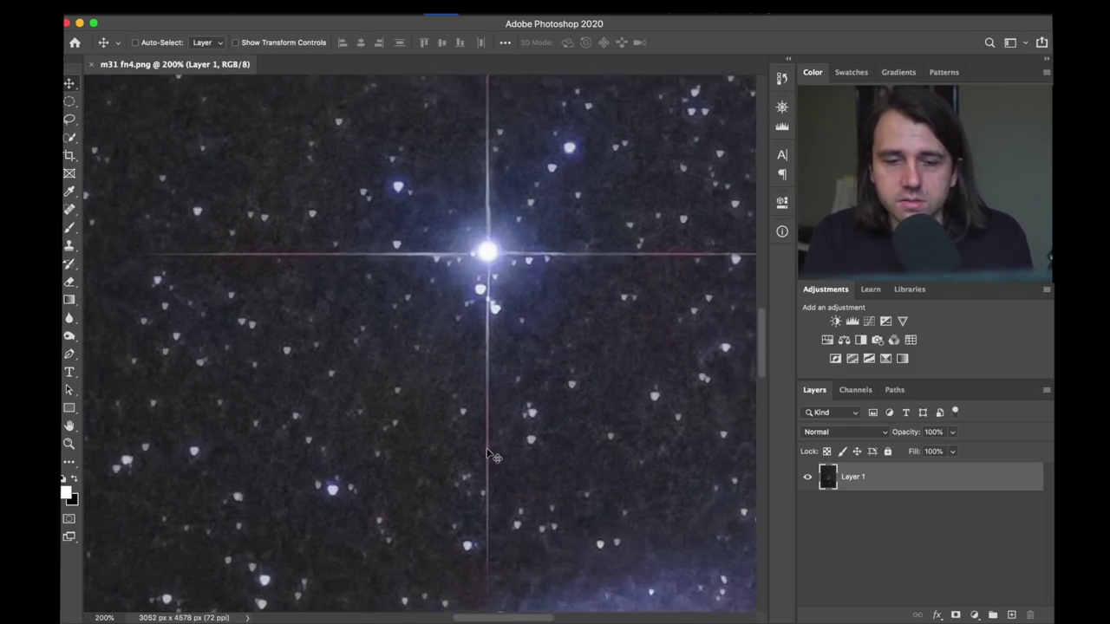
key("super+plus")
scroll(488, 454, "up", 5)
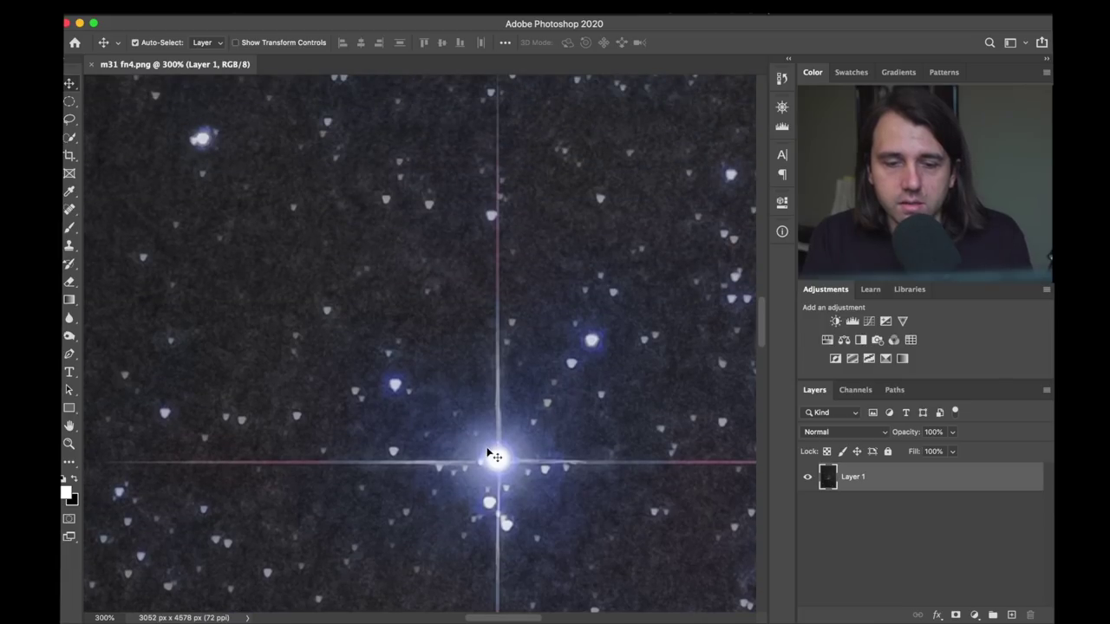
scroll(488, 454, "left", 10)
scroll(488, 453, "up", 10)
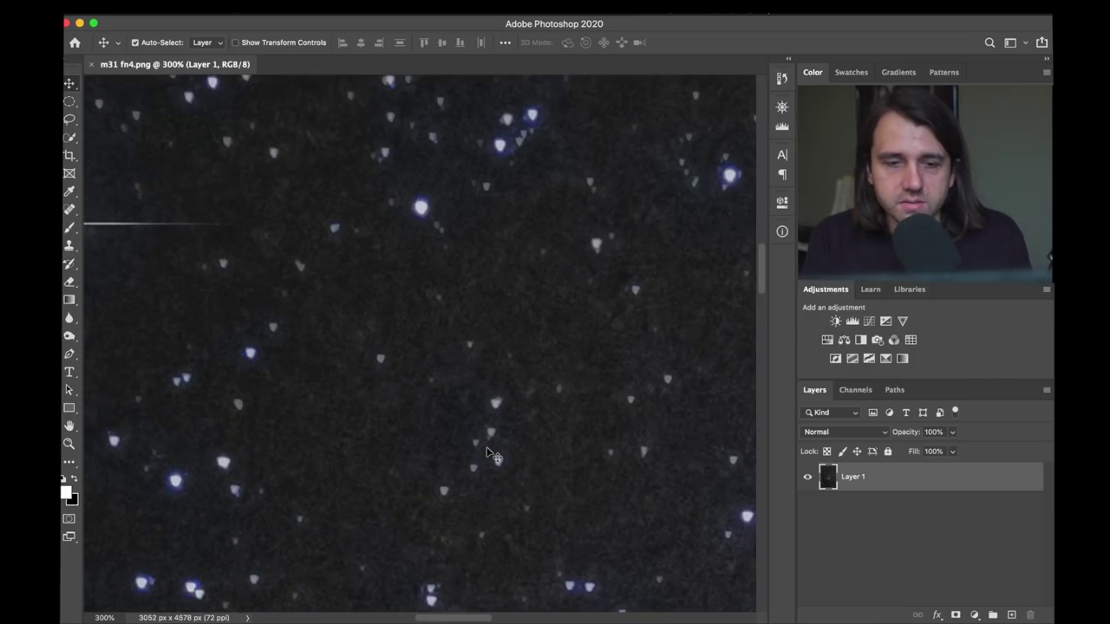
scroll(488, 453, "left", 5)
scroll(488, 453, "up", 1)
scroll(488, 454, "down", 4)
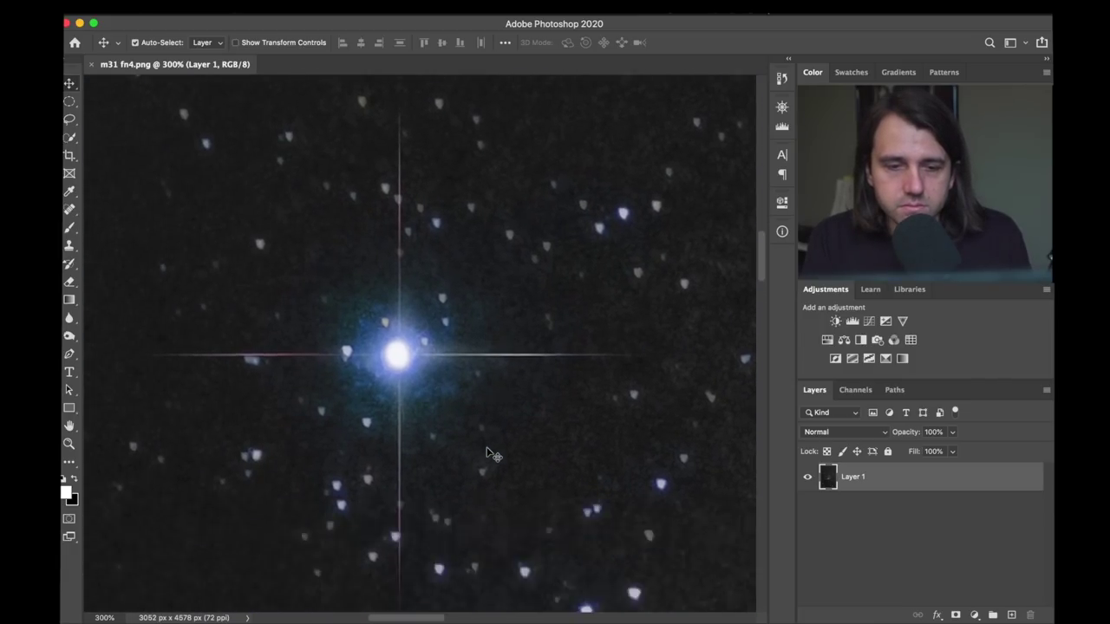
scroll(488, 453, "right", 1)
scroll(488, 453, "up", 5)
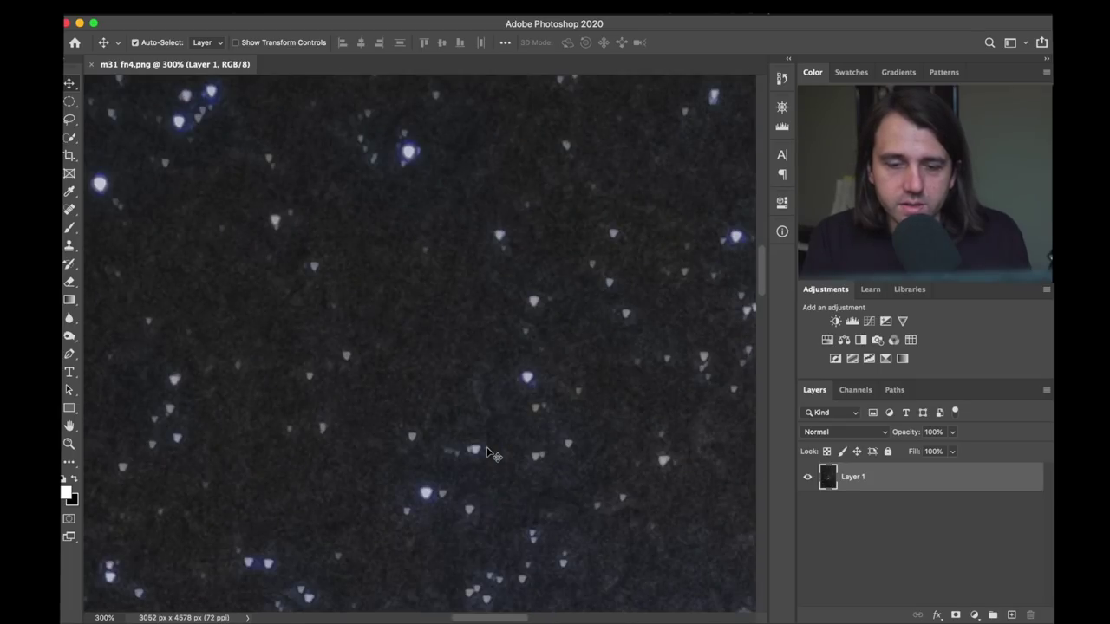
scroll(488, 454, "down", 8)
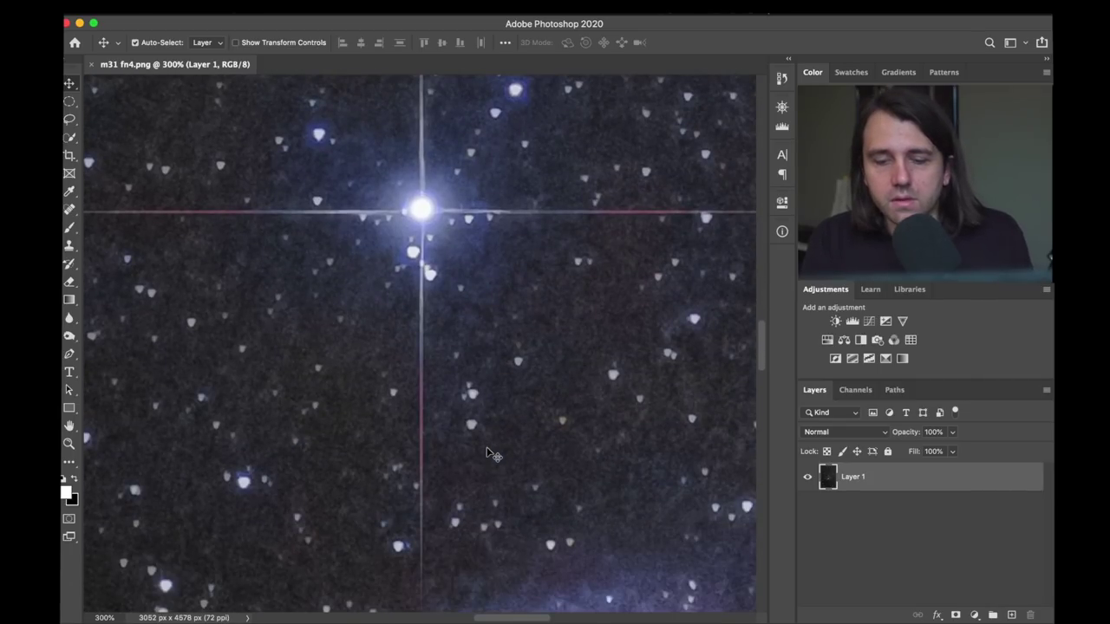
scroll(488, 453, "down", 5)
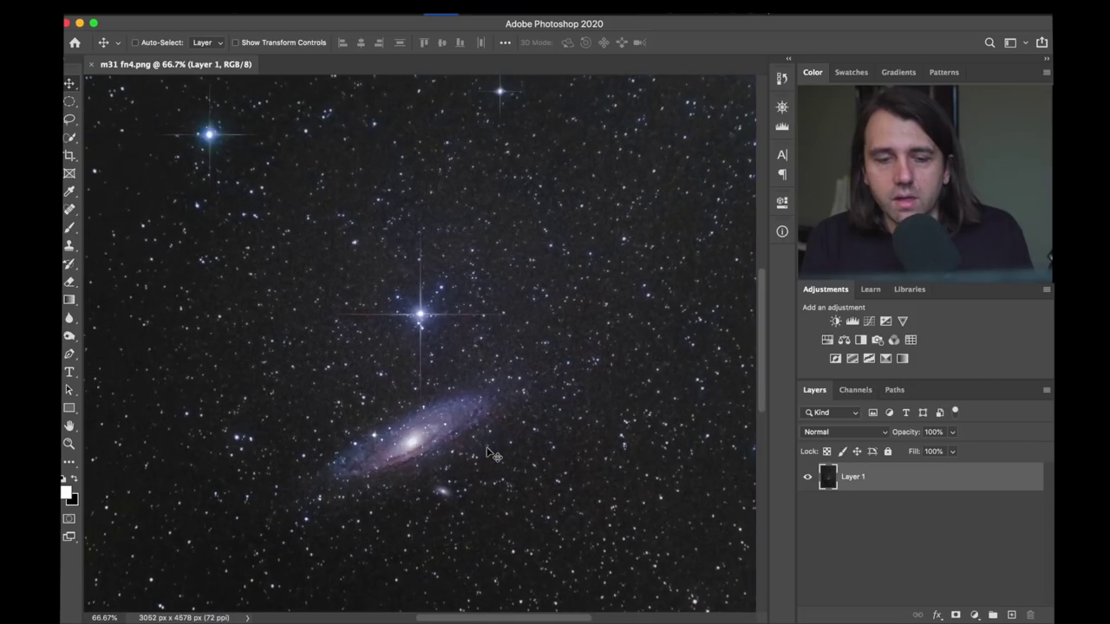
scroll(488, 453, "down", 2)
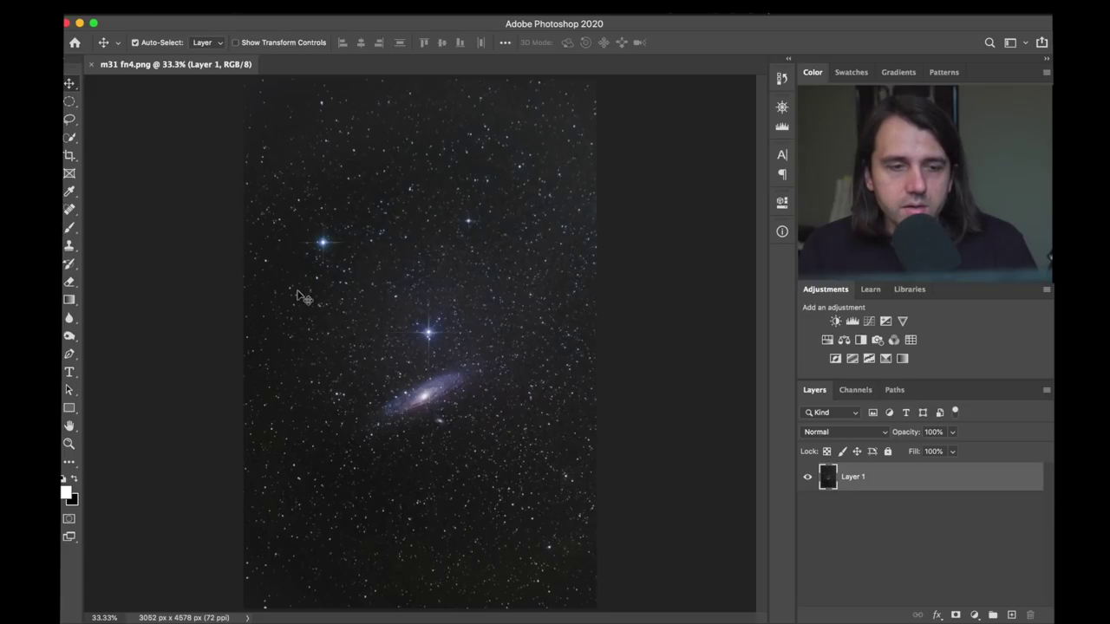
Outline the uneven background areas of m31 fn4.png with two freehand brush strokes and undo both strokes.
mouse_move(490, 192)
left_mouse_down()
mouse_move(314, 276)
mouse_move(318, 389)
mouse_move(597, 490)
left_mouse_up()
mouse_move(272, 80)
left_mouse_down()
mouse_move(268, 141)
mouse_move(242, 209)
mouse_move(417, 167)
mouse_move(519, 208)
left_mouse_up()
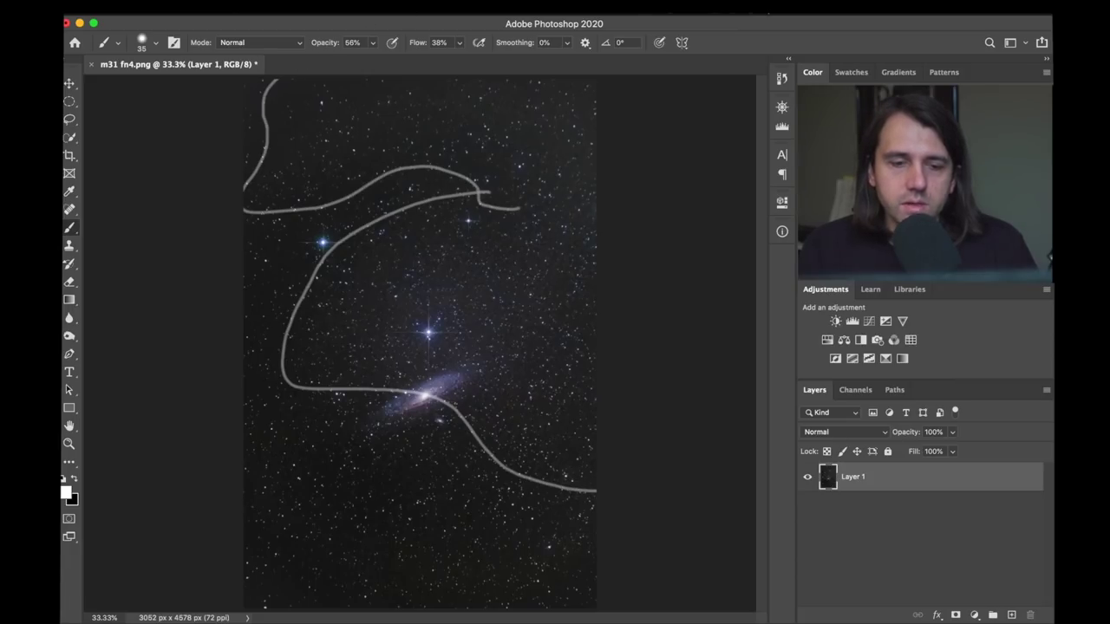
key("super+z")
key("super+z")
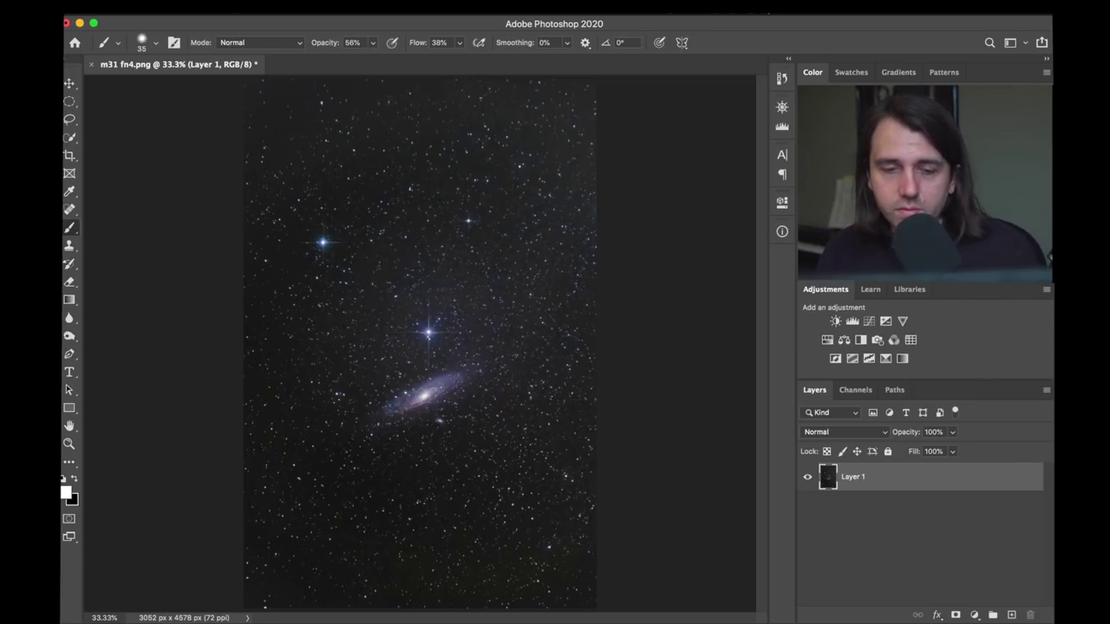
Darken the uneven background of m31 fn4.png with the Burn tool, using the Shadows range, 9% exposure and a brush size of 2800.
left_click(69, 337)
left_click(260, 43)
left_click(260, 20)
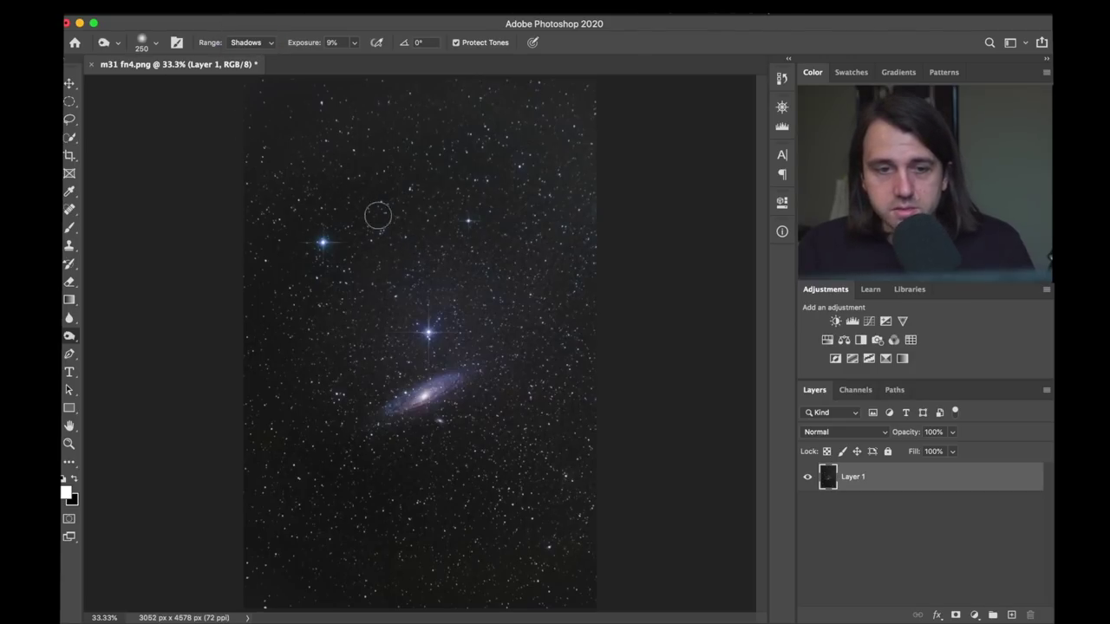
key("bracketright")
key("bracketright")
key("bracketright")
key("bracketright")
key("bracketright")
key("bracketright")
key("bracketright")
key("bracketright")
key("bracketright")
key("bracketright")
key("bracketright")
key("bracketright")
key("bracketright")
key("bracketright")
key("bracketright")
key("bracketright")
key("bracketright")
key("bracketright")
key("bracketright")
key("bracketright")
key("bracketright")
key("bracketright")
key("bracketright")
key("bracketright")
key("bracketright")
key("bracketright")
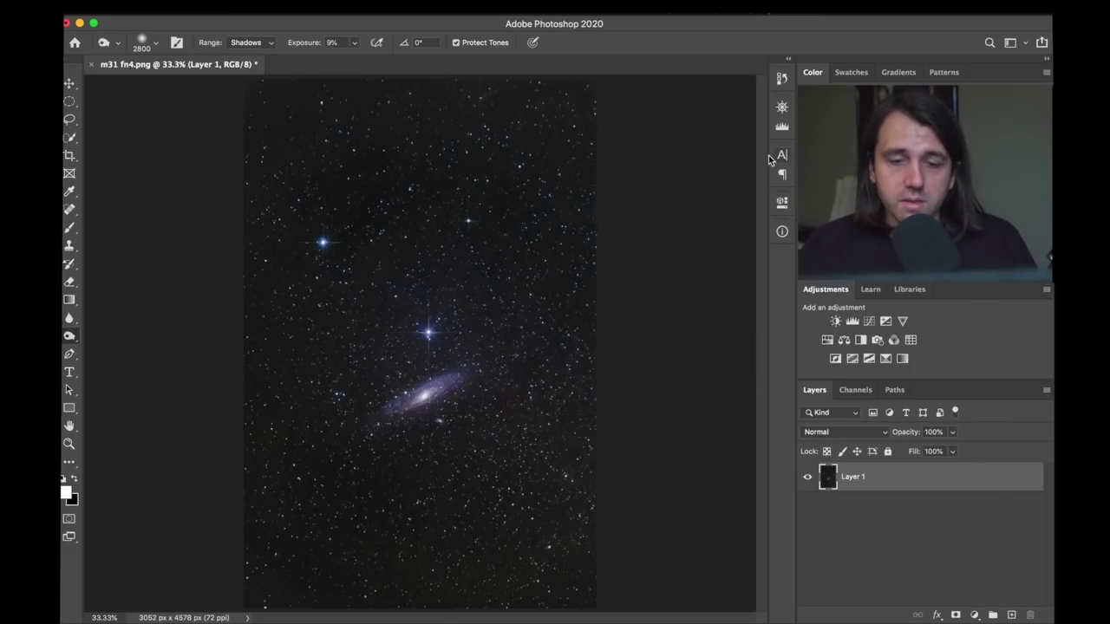
Compare m31 fn4.png before and after burning by switching the history between the Open state and the last Burn Tool state.
left_click(781, 78)
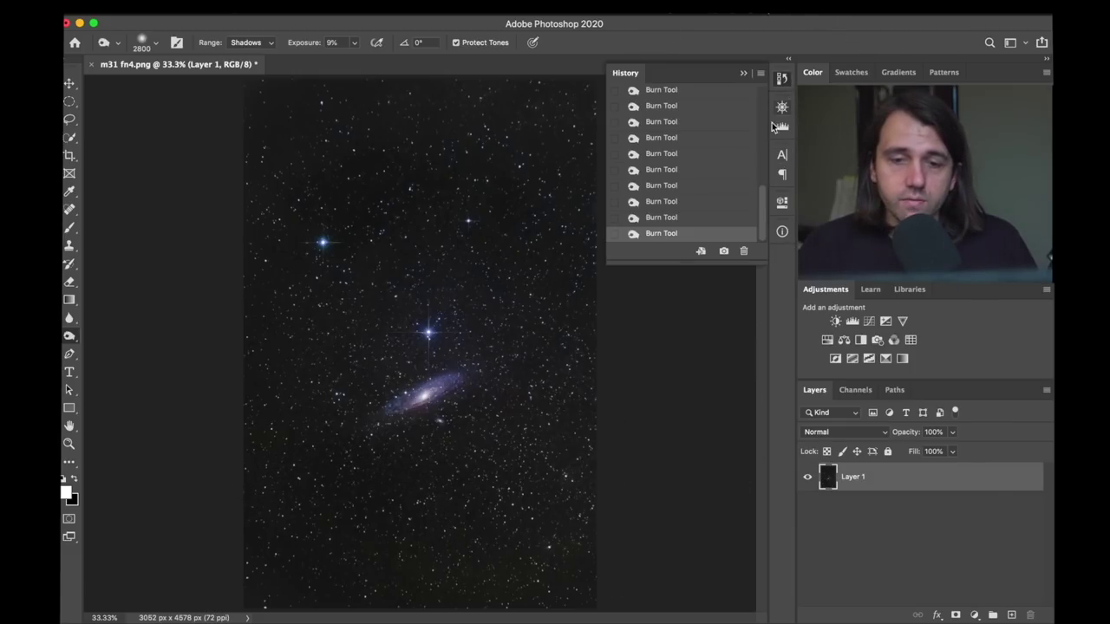
left_click_drag(763, 195, 760, 101)
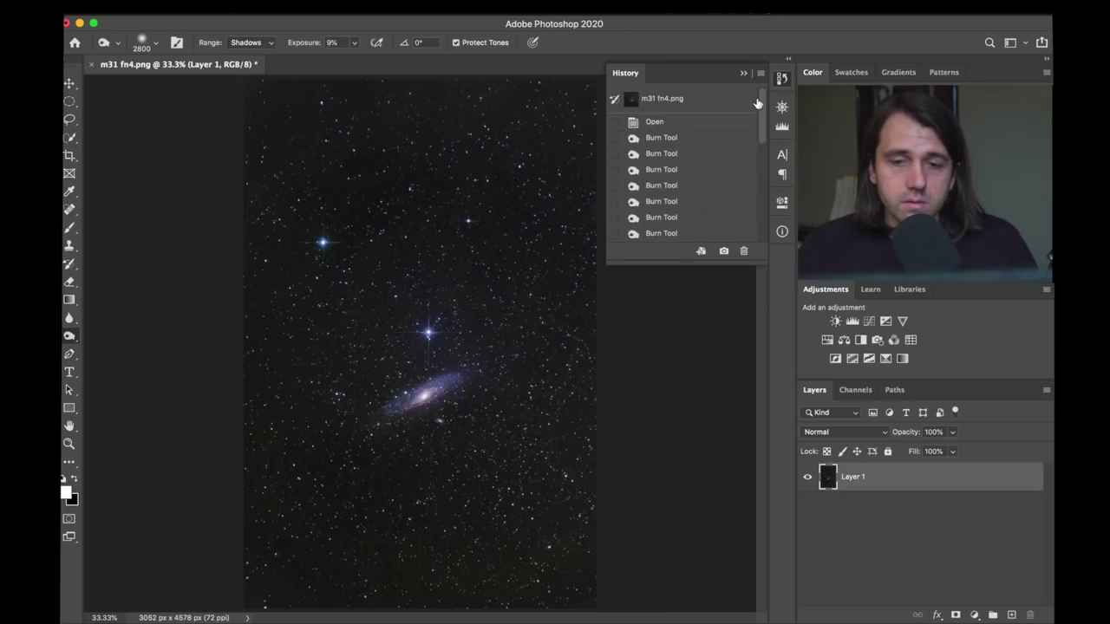
left_click(703, 126)
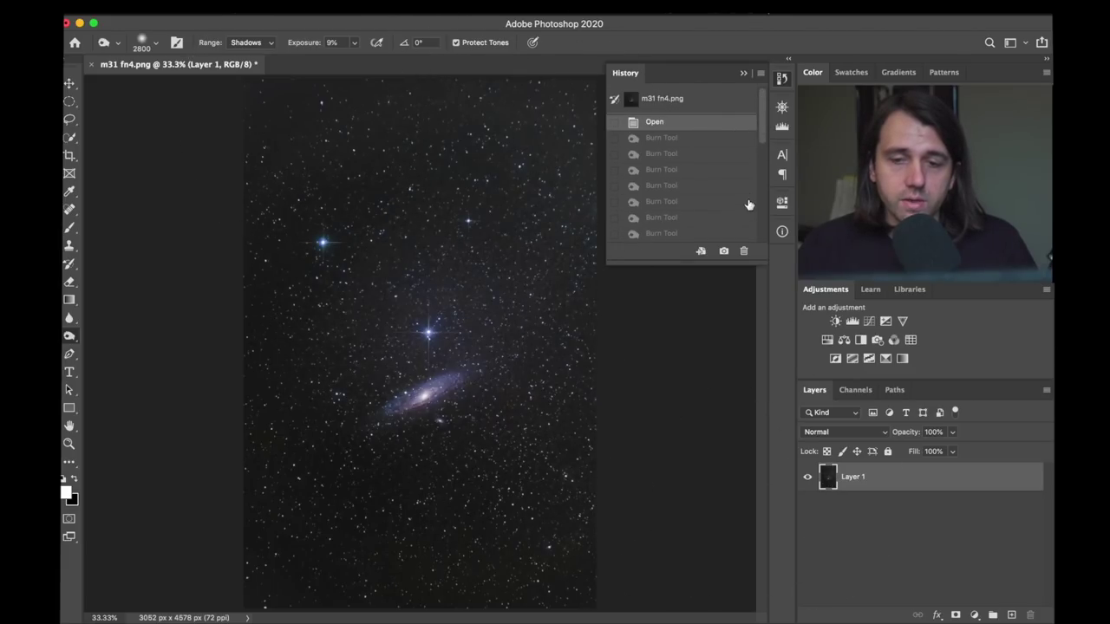
left_click_drag(765, 141, 776, 295)
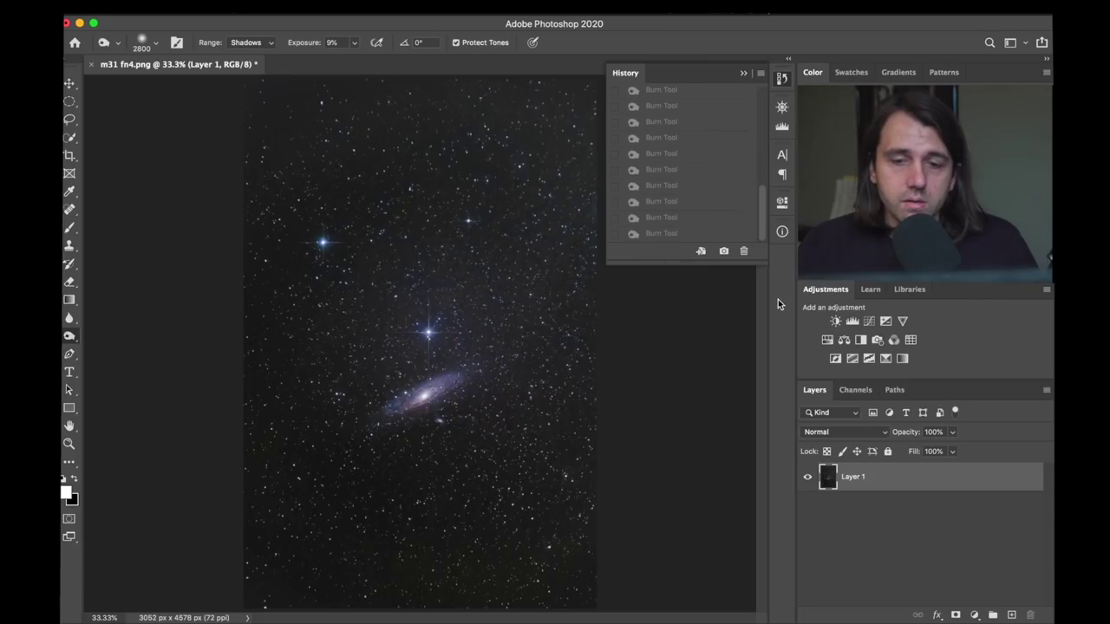
left_click(682, 238)
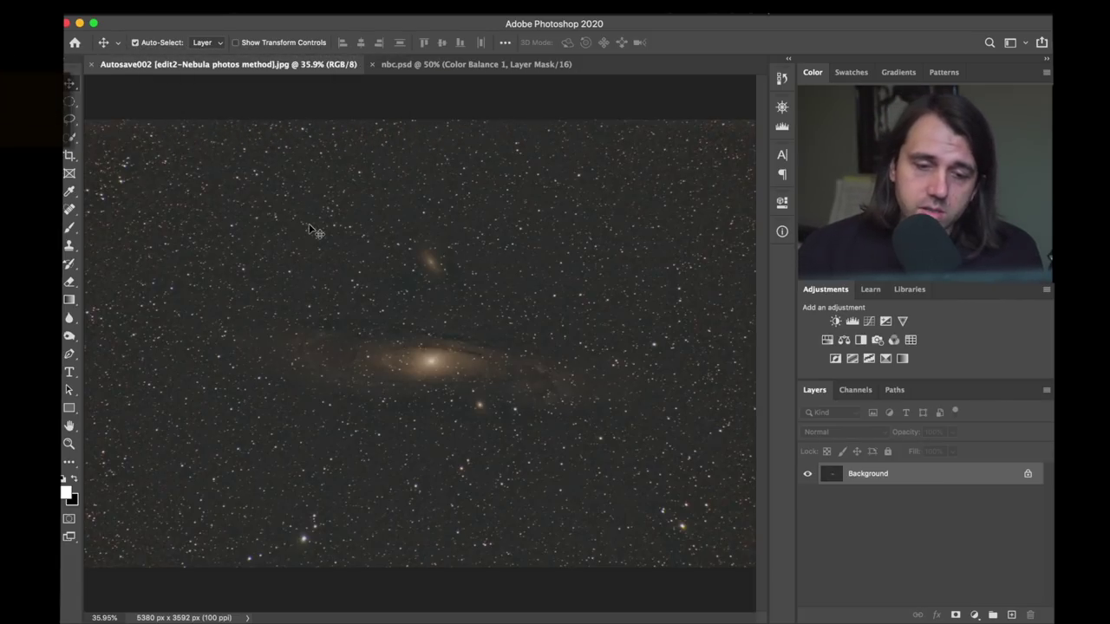
key("super")
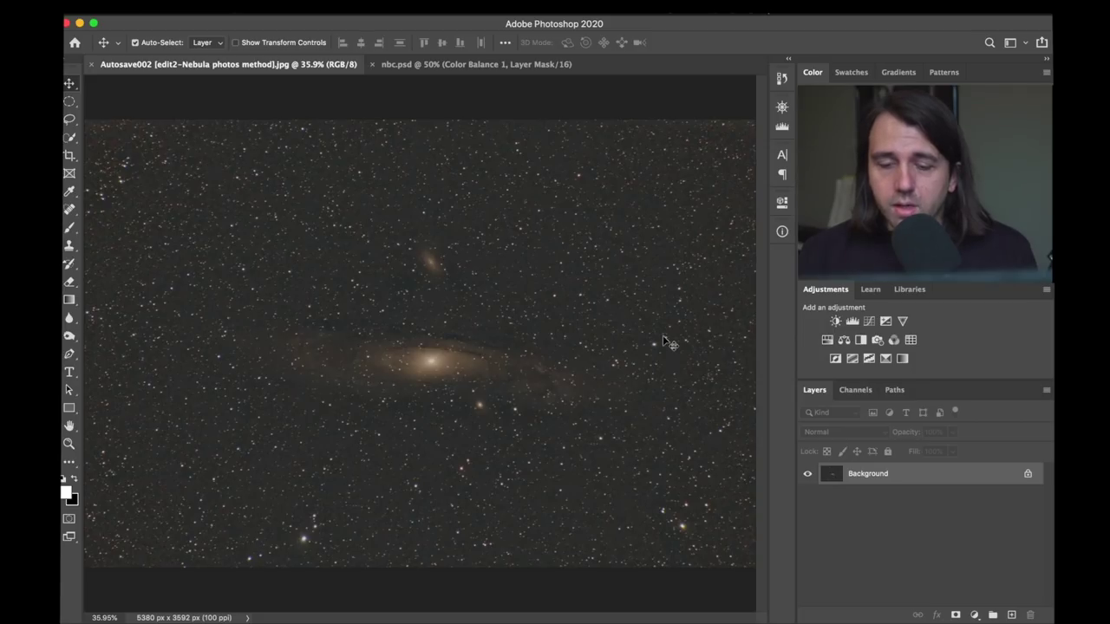
Examine the Autosave002 Andromeda image at up to 300%, inspecting star shapes and background noise around the galaxy core and the area below it.
key("super+equal")
key("super+equal")
key("super+equal")
key("super+equal")
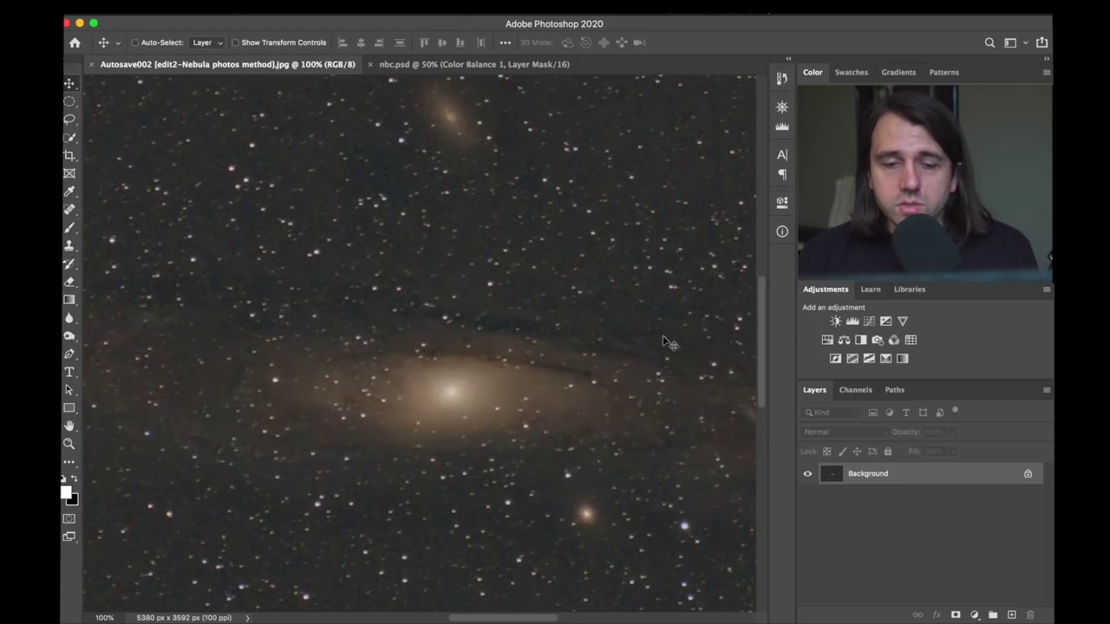
key("super+equal")
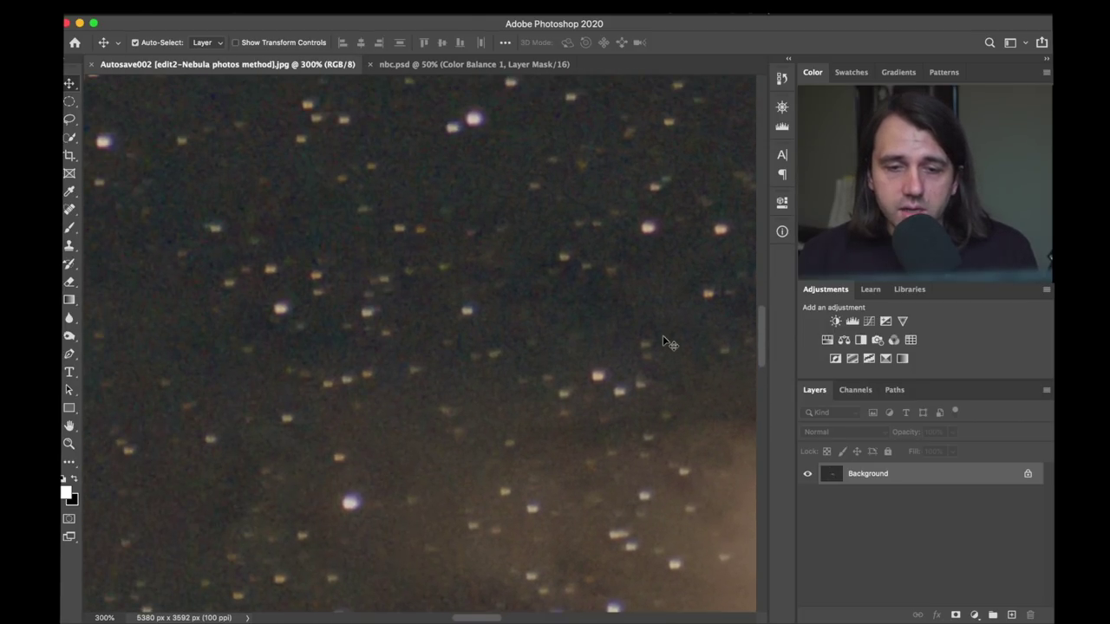
scroll(663, 342, "right", 5)
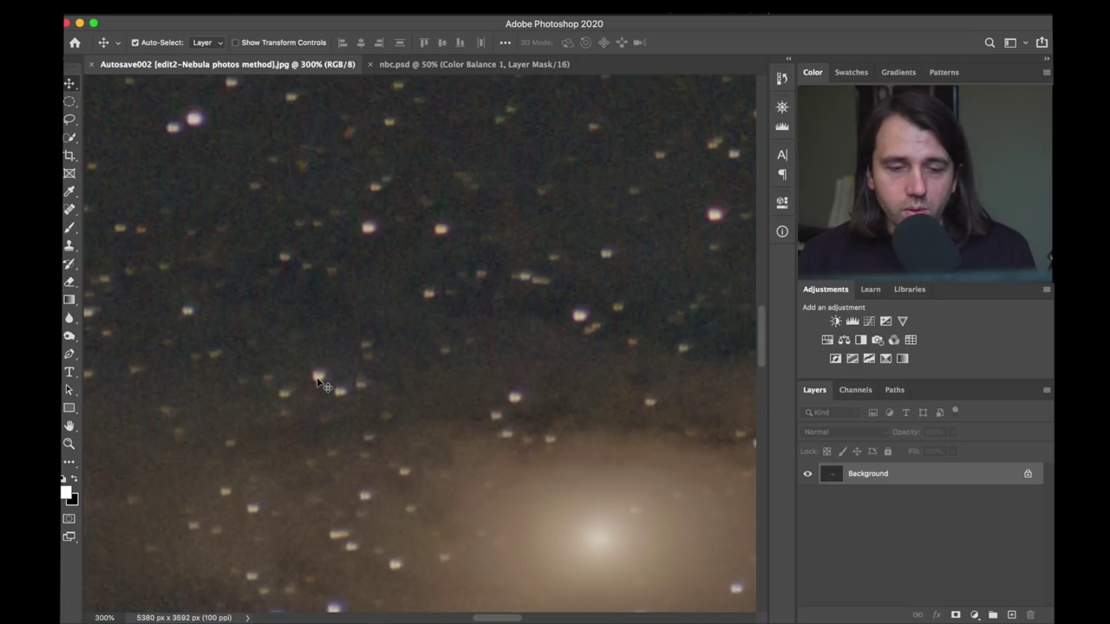
scroll(485, 326, "down", 6)
scroll(486, 326, "right", 8)
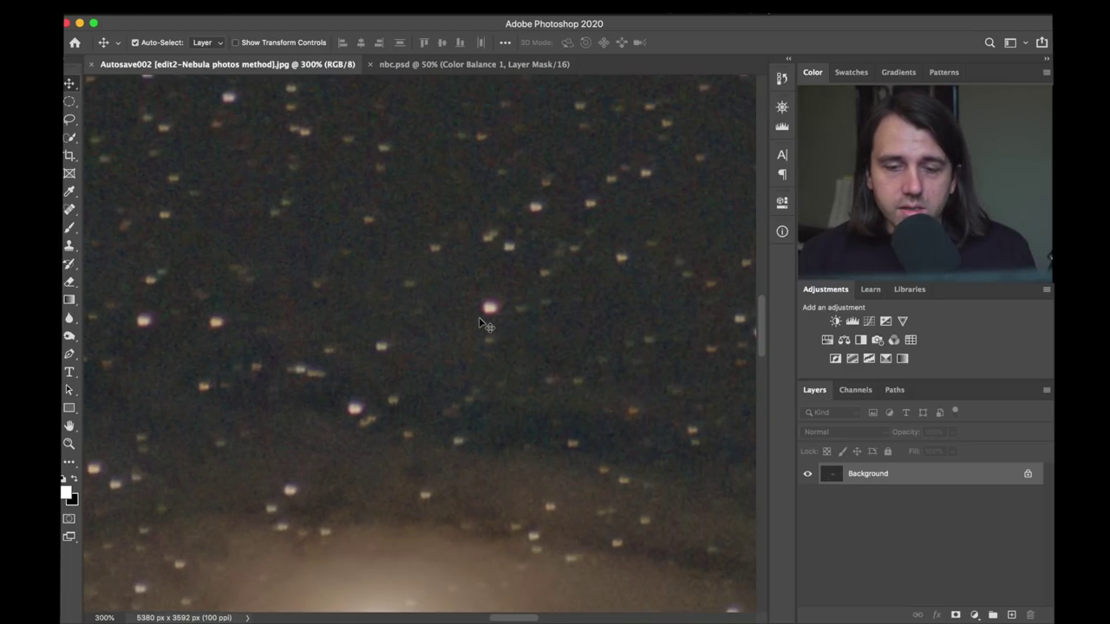
scroll(486, 326, "down", 5)
scroll(486, 326, "down", 3)
scroll(485, 326, "left", 4)
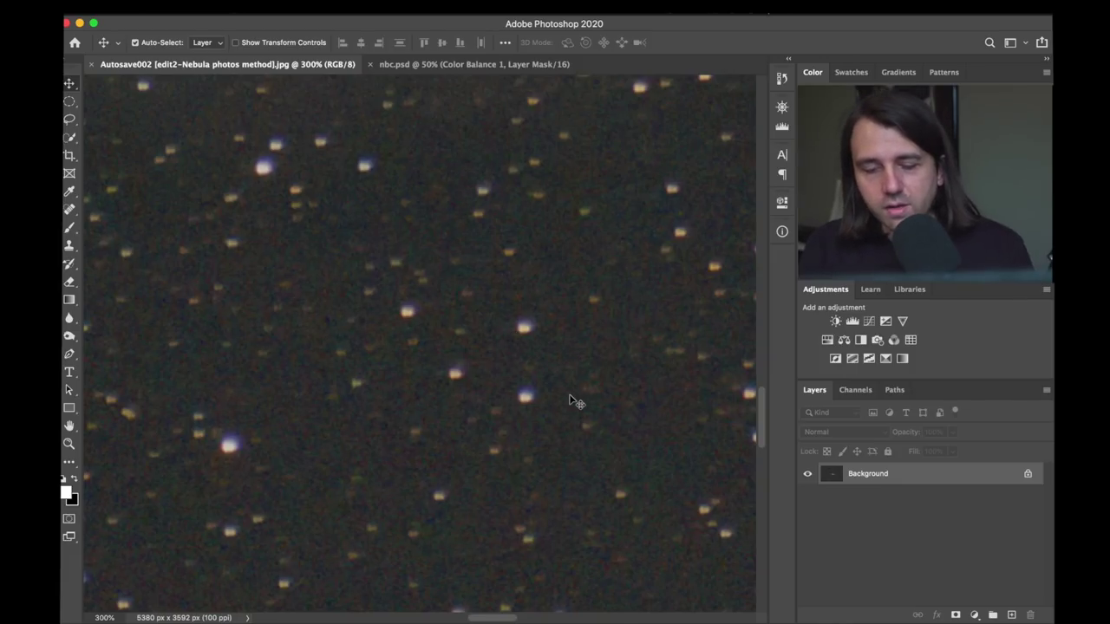
key("super+1")
scroll(573, 402, "up", 5)
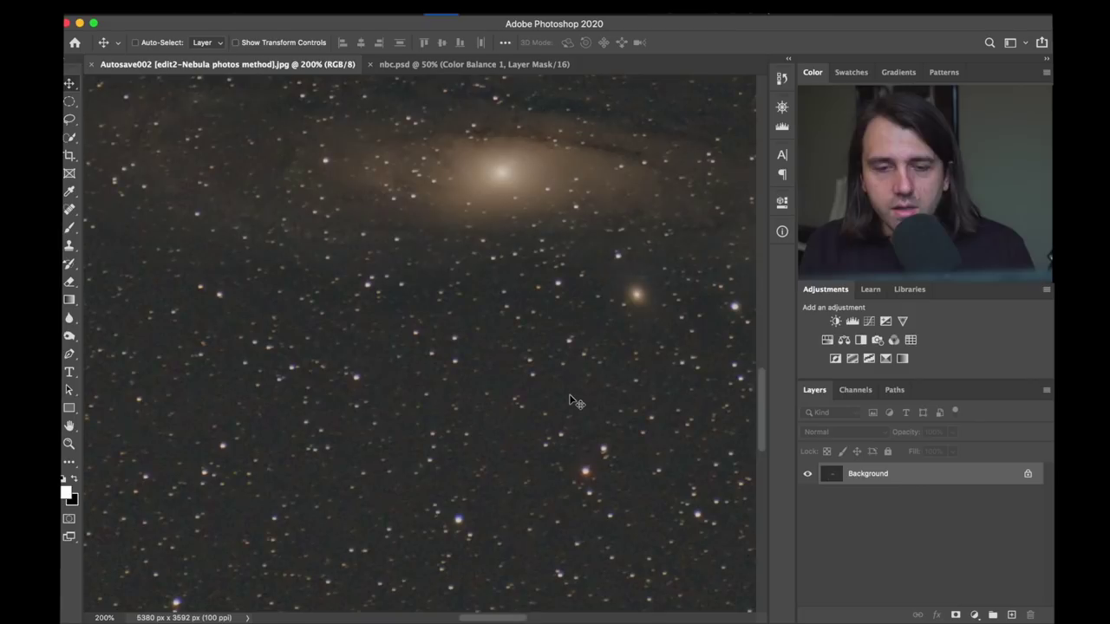
key("super+minus")
key("super+minus")
key("super+minus")
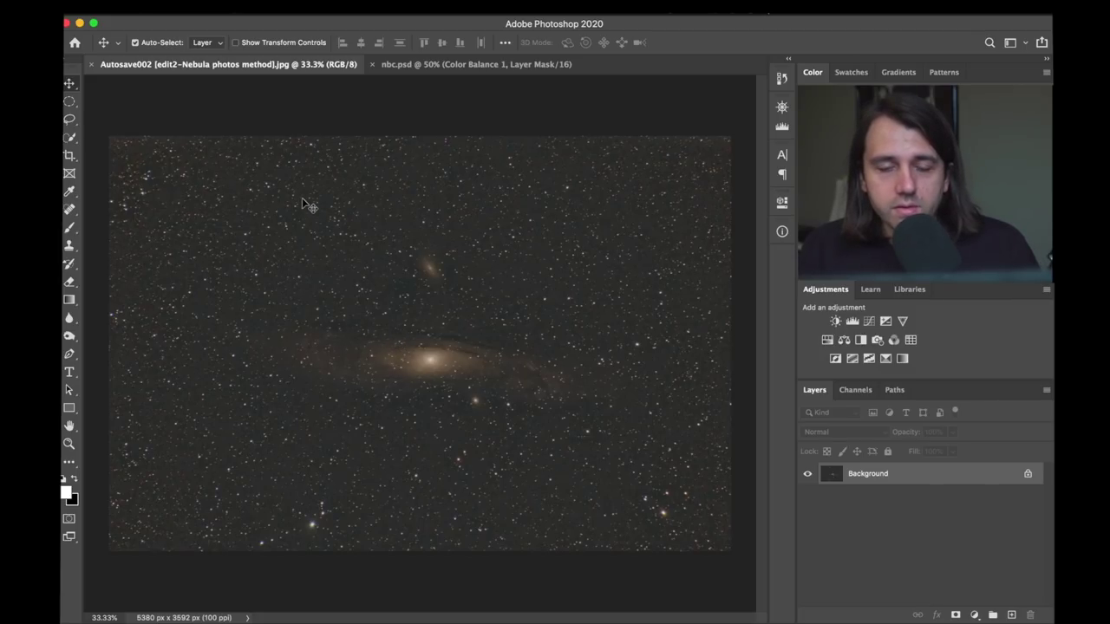
In nbc.psd, add a Color Balance layer above Curves 2 with midtones Cyan-Red at -8 and Magenta-Green at +8.
left_click(471, 66)
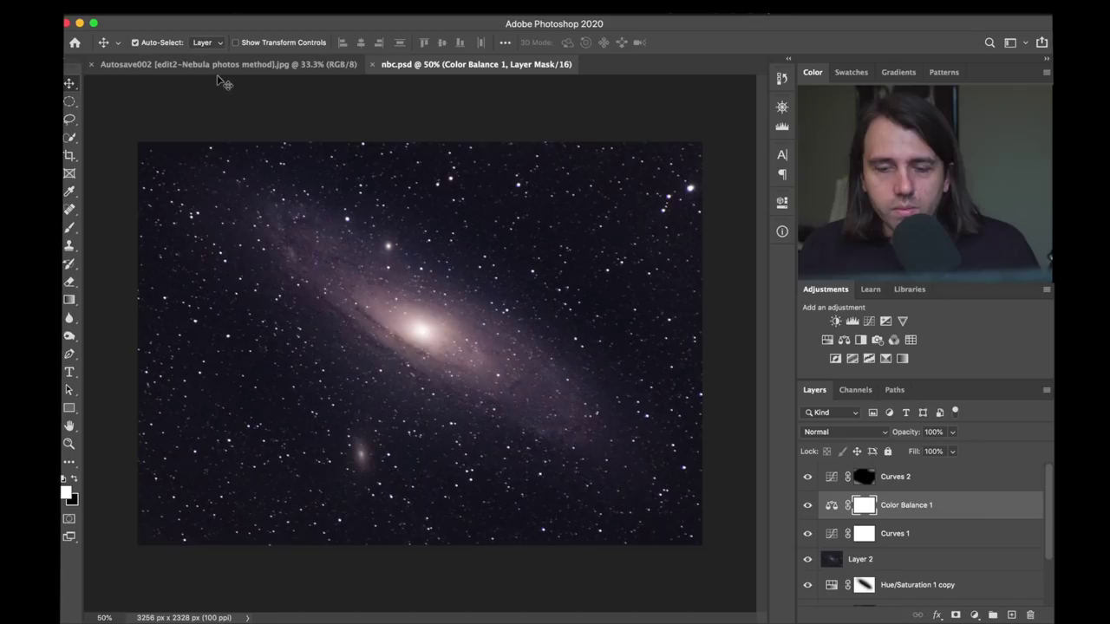
left_click(951, 478)
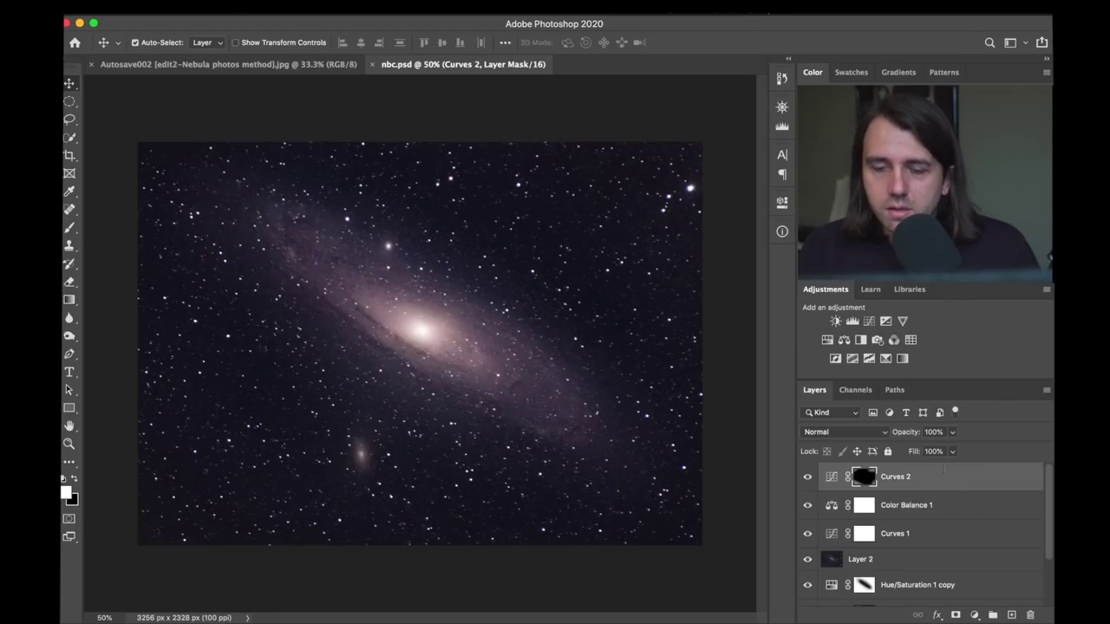
left_click(843, 340)
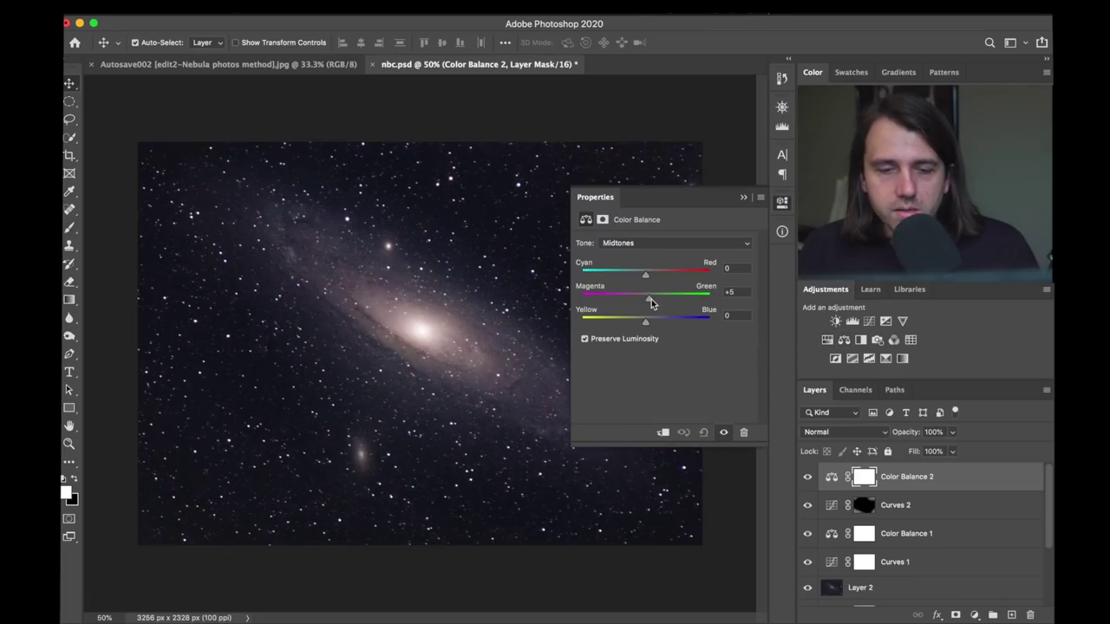
left_click_drag(649, 298, 642, 276)
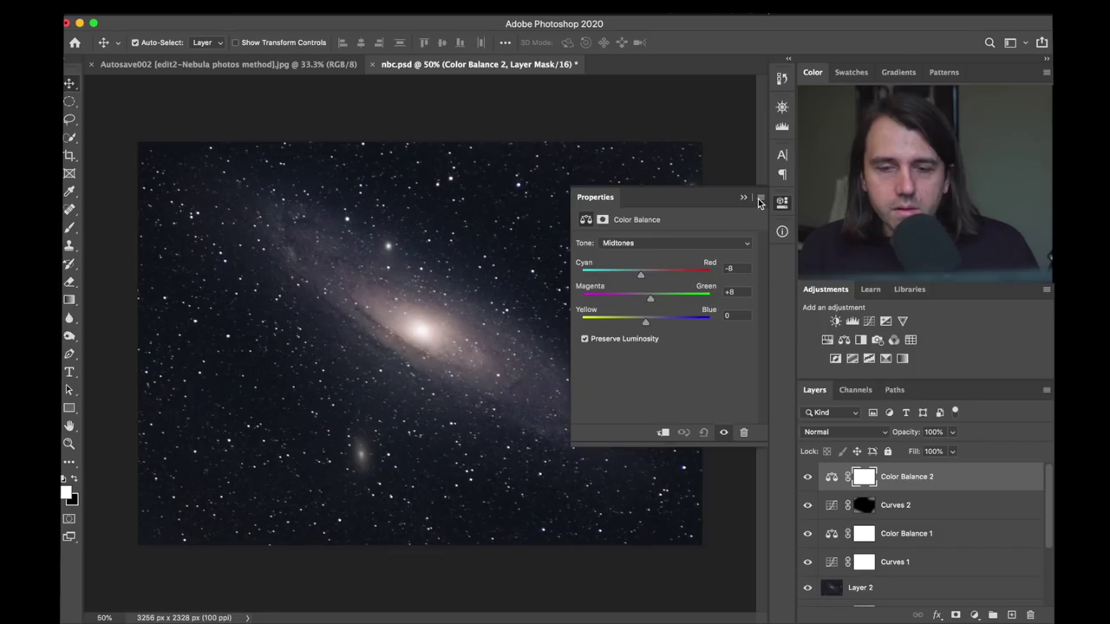
left_click(781, 203)
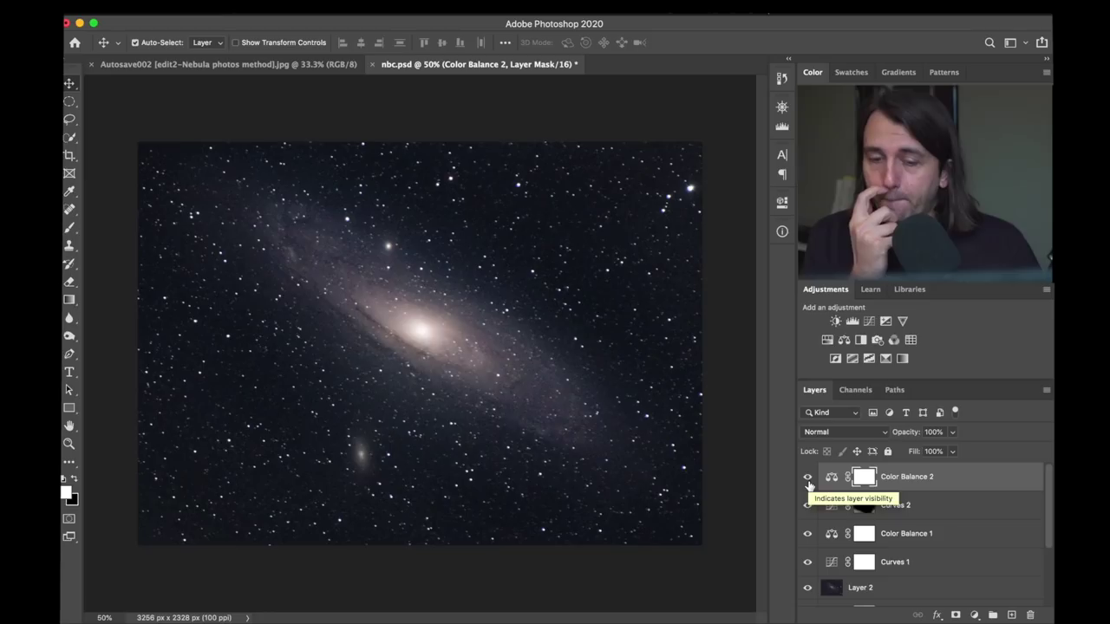
Add a Hue/Saturation adjustment layer above Color Balance 2 and raise the master saturation to +15.
left_click(826, 341)
left_click_drag(663, 322, 677, 323)
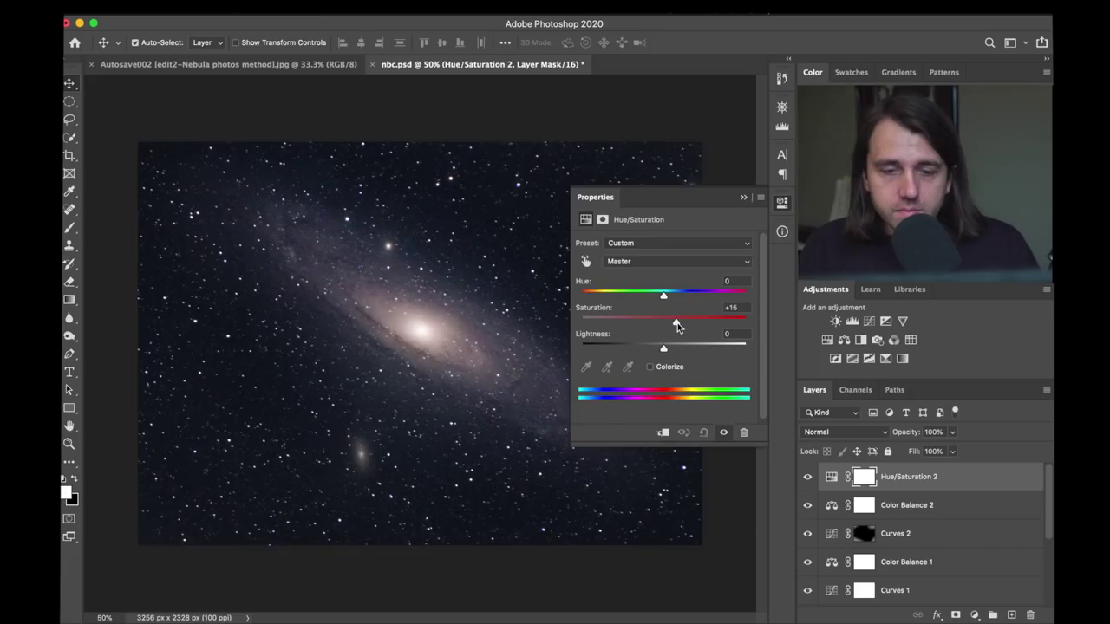
left_click(785, 203)
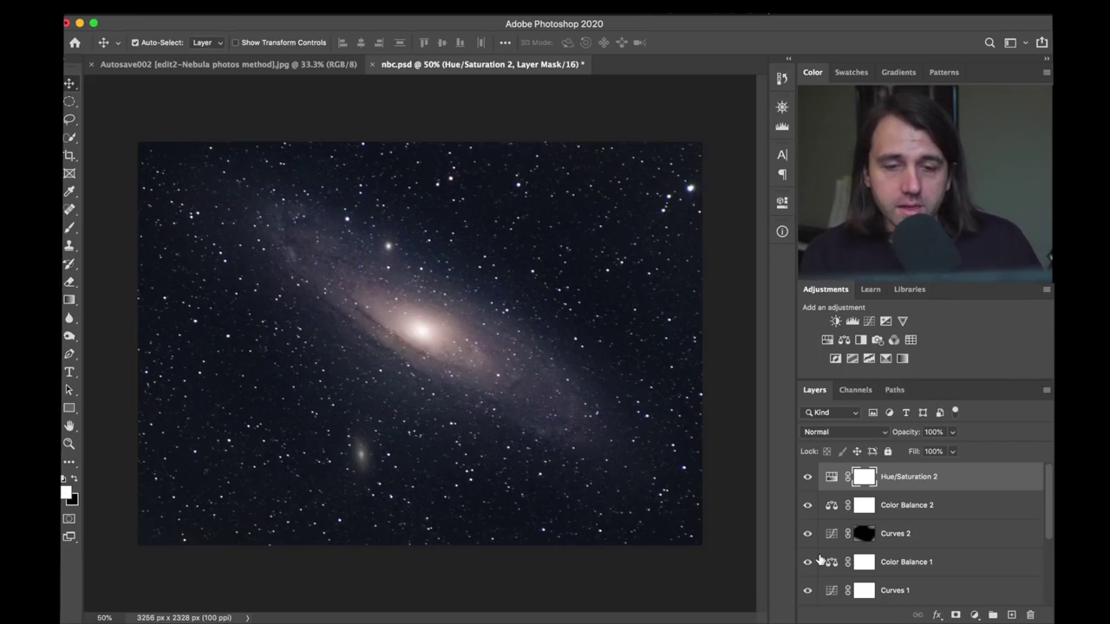
Inspect the noise and star shapes around the galaxy core of nbc.psd at 200%.
key("super+plus")
key("super+plus")
key("super+plus")
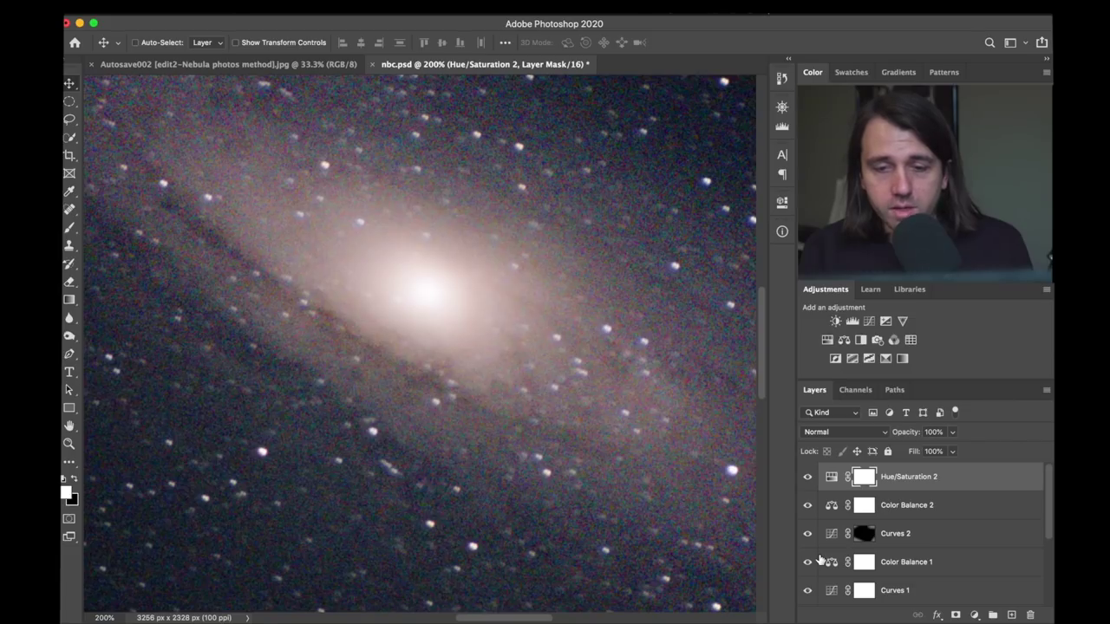
key("super+minus")
key("super+minus")
key("super+minus")
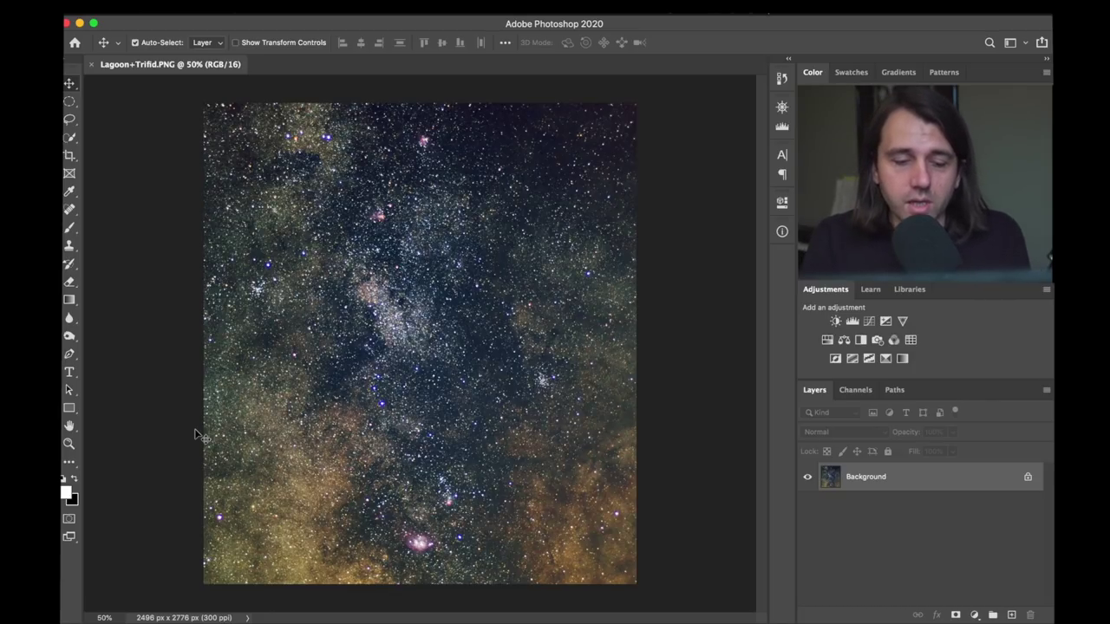
Examine Lagoon+Trifid.PNG at up to 200%, inspecting the two nebulae, the blue star halos, the dust clouds and the central star cloud.
key("super+minus")
key("super+plus")
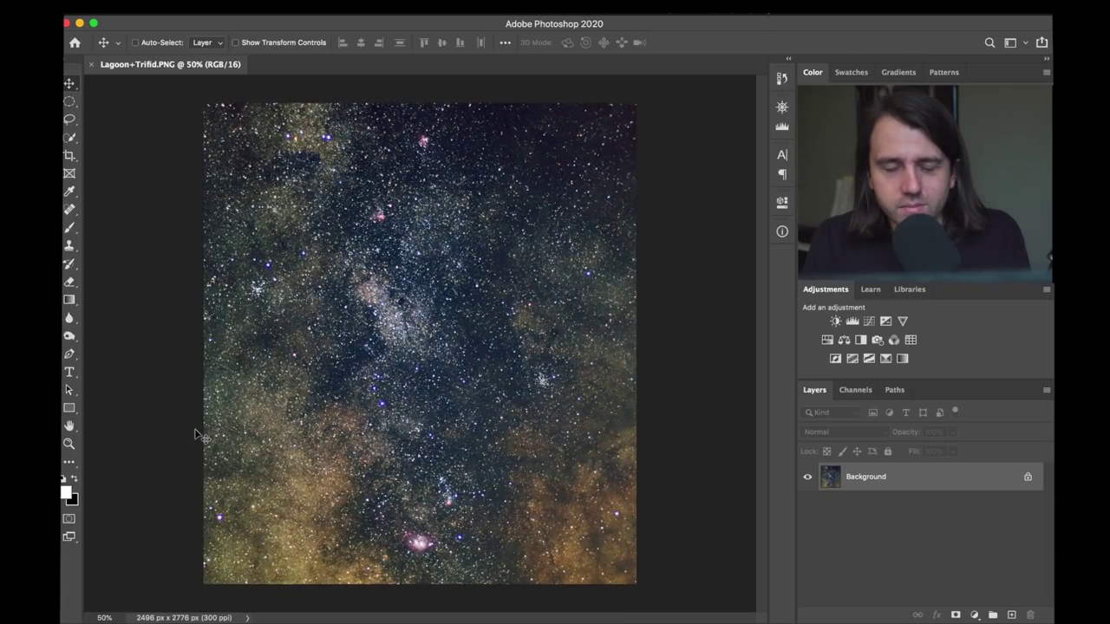
key("super+plus")
key("super+plus")
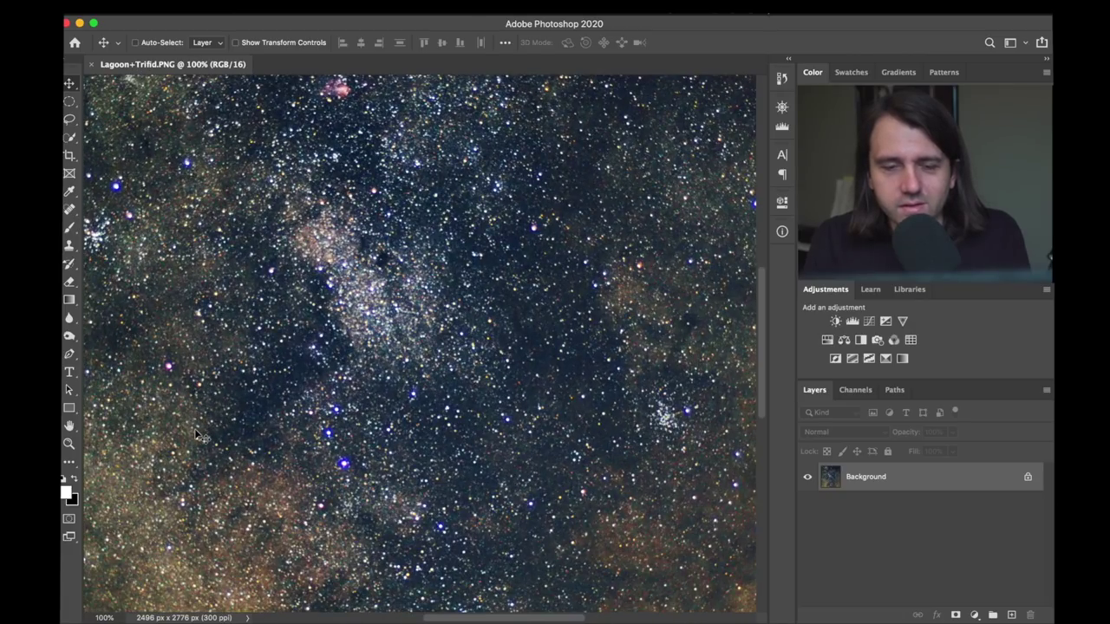
key("super+plus")
scroll(196, 435, "down", 10)
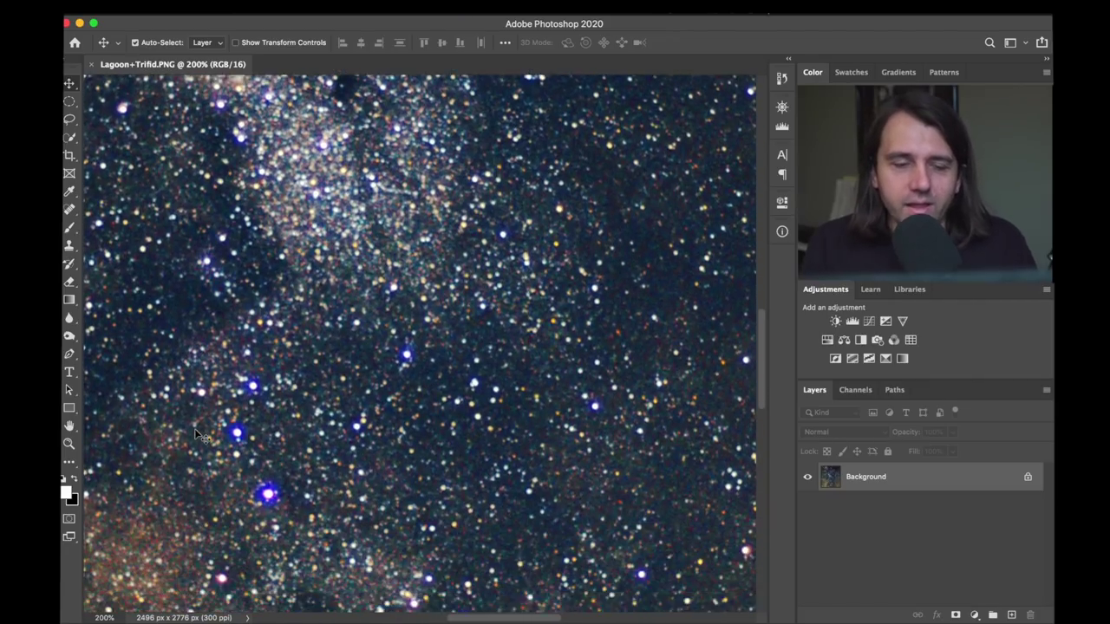
scroll(196, 435, "down", 8)
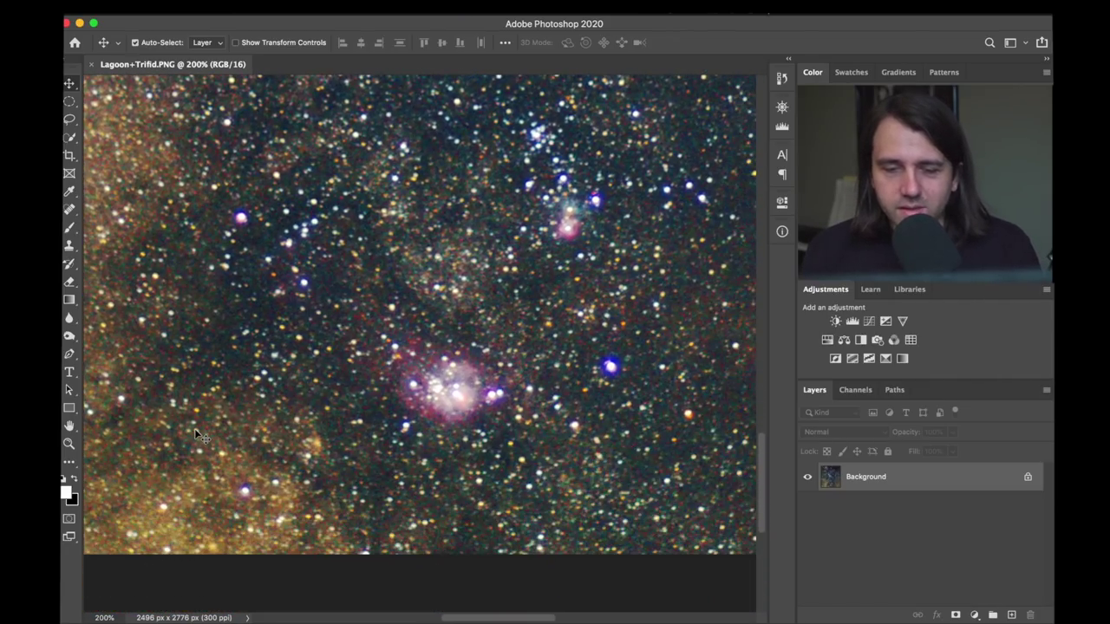
scroll(196, 436, "right", 3)
scroll(195, 435, "left", 5)
scroll(196, 436, "up", 1)
scroll(196, 435, "right", 2)
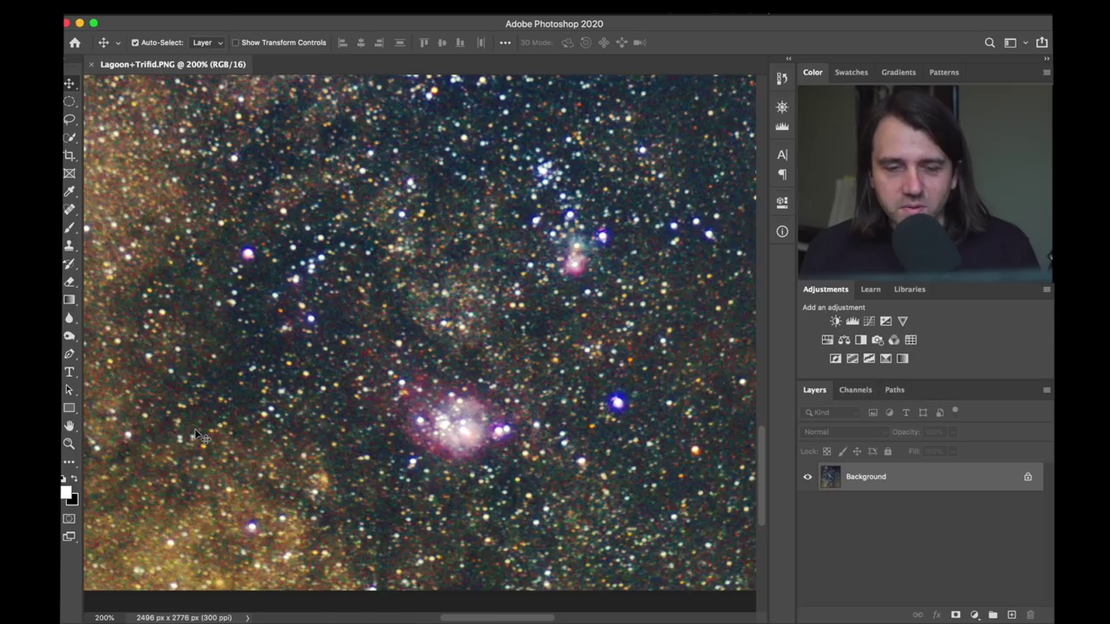
scroll(605, 350, "right", 5)
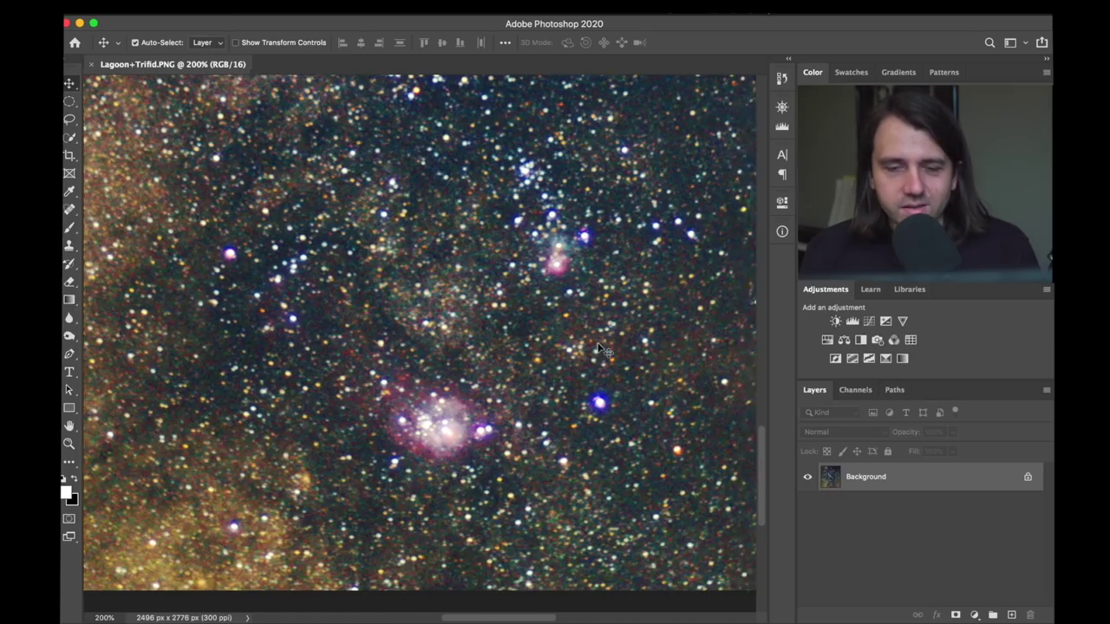
scroll(598, 346, "right", 2)
scroll(706, 338, "up", 8)
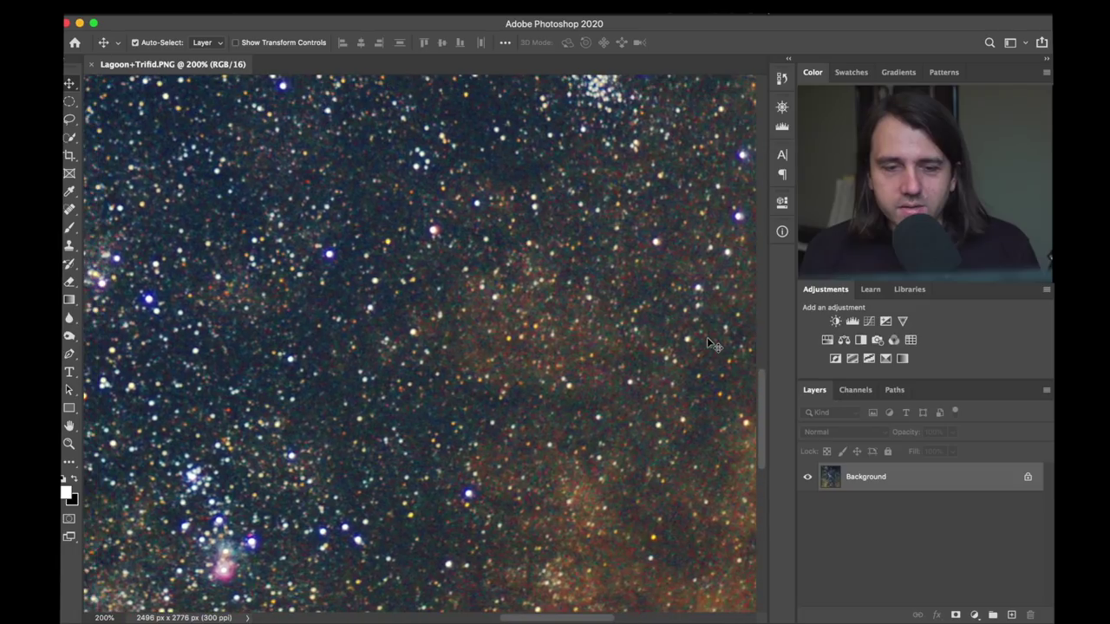
scroll(706, 342, "down", 5)
scroll(707, 342, "left", 3)
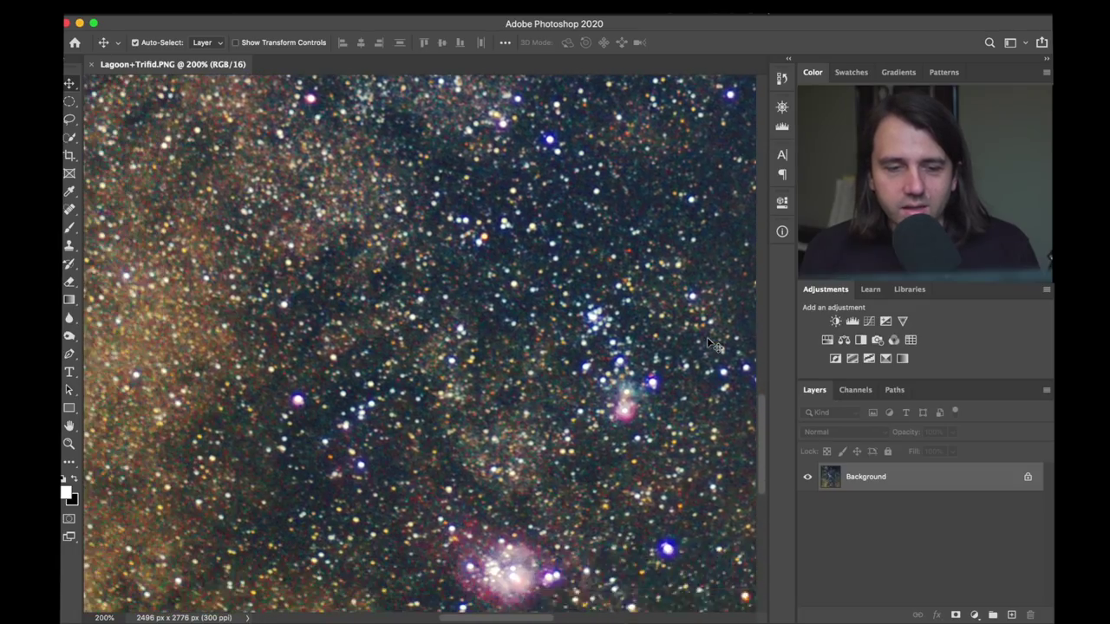
scroll(706, 342, "down", 4)
scroll(706, 342, "up", 5)
scroll(707, 343, "right", 2)
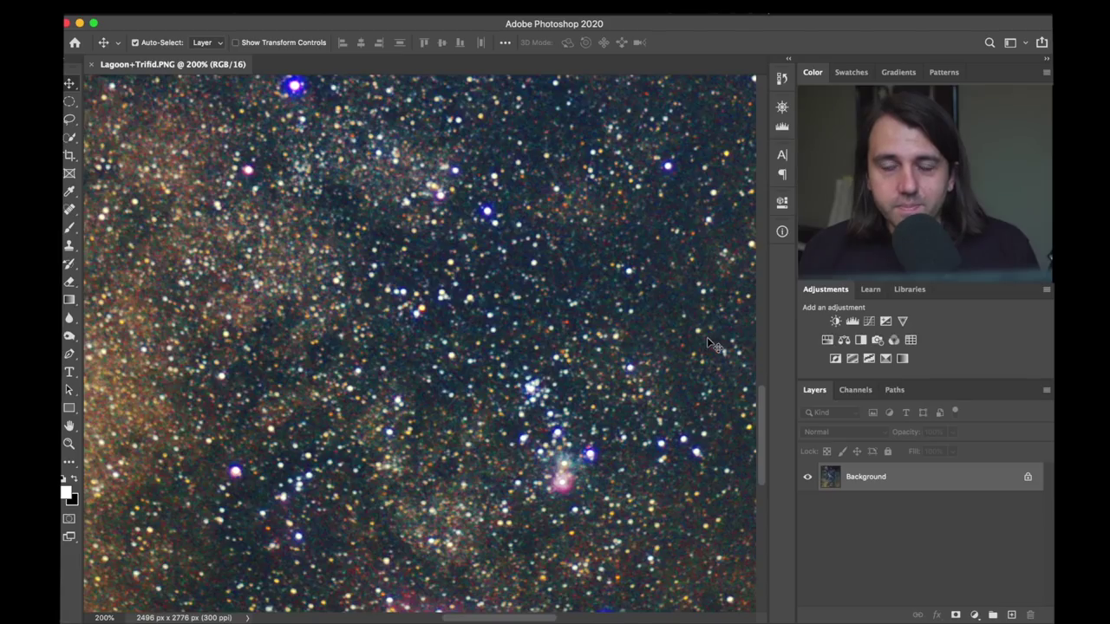
scroll(706, 342, "up", 7)
scroll(707, 342, "right", 2)
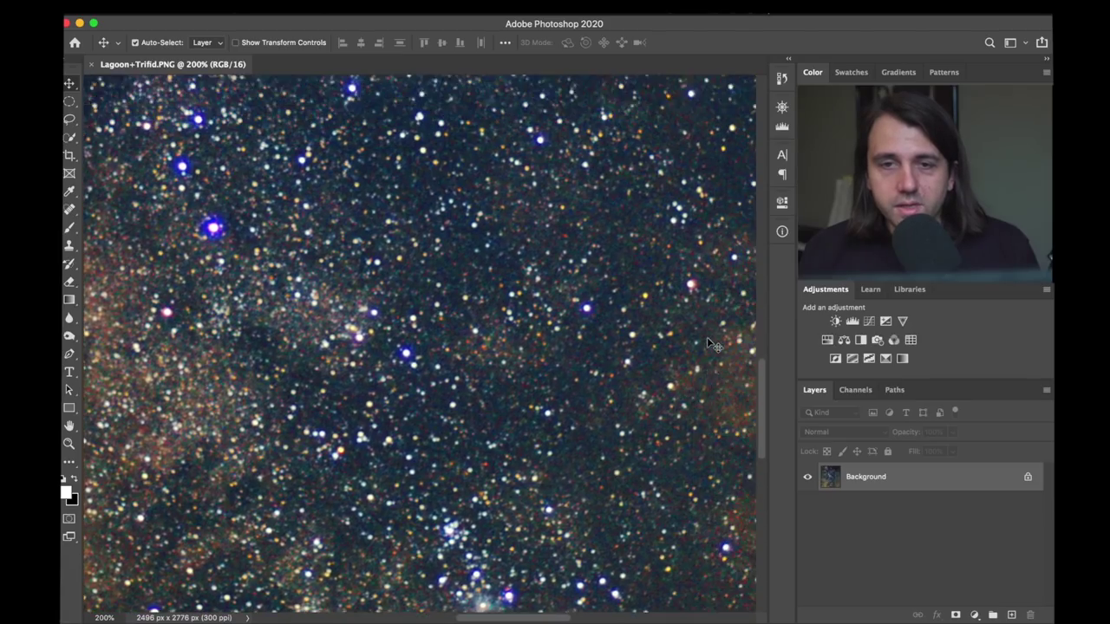
scroll(706, 342, "up", 6)
scroll(706, 343, "left", 2)
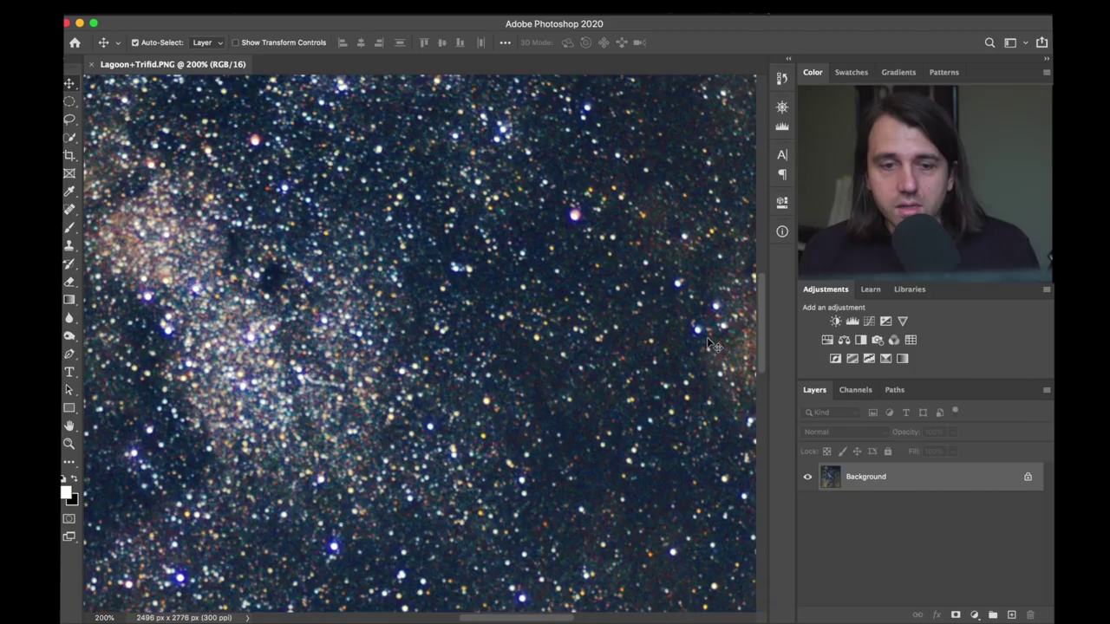
scroll(706, 343, "down", 5)
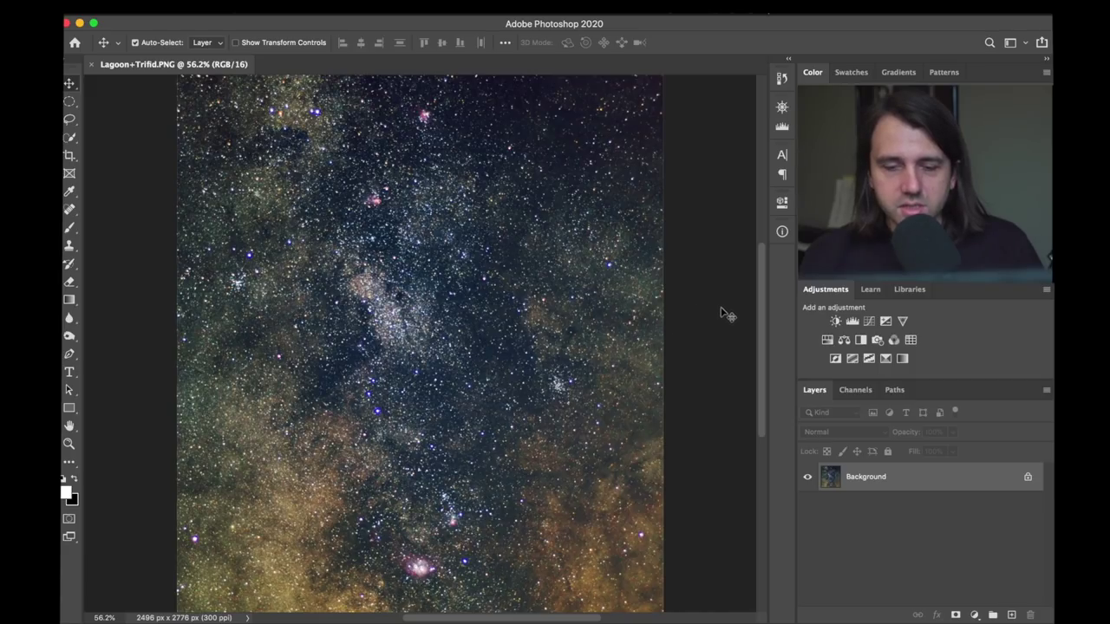
Add a Color Balance layer to Lagoon+Trifid.PNG with the midtones Magenta-Green value at -18.
left_click(842, 341)
left_click_drag(647, 300, 633, 303)
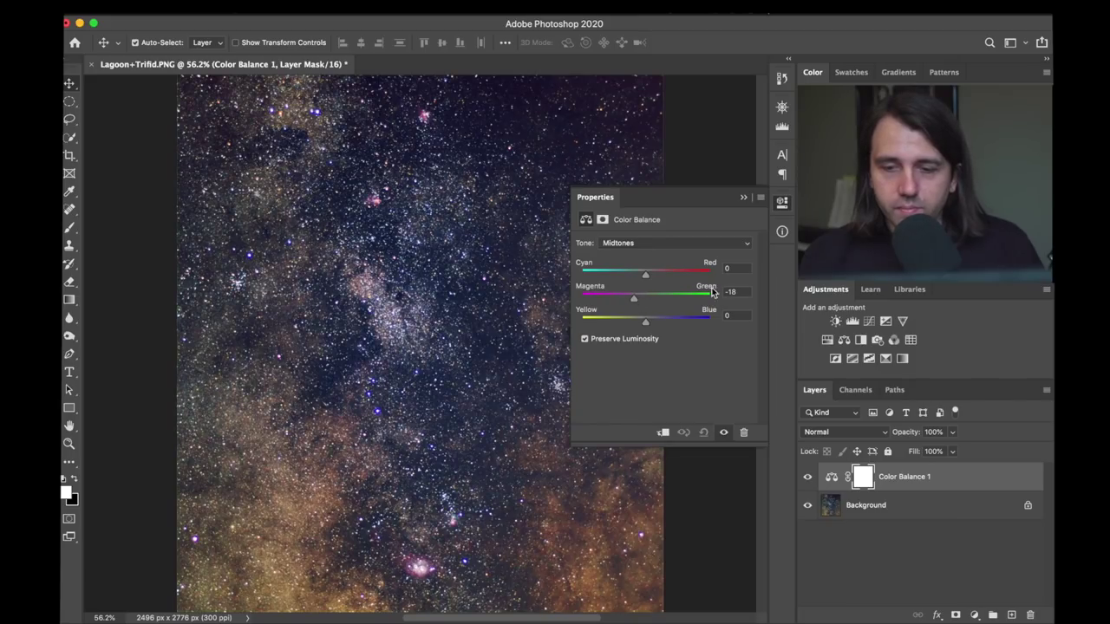
left_click(783, 202)
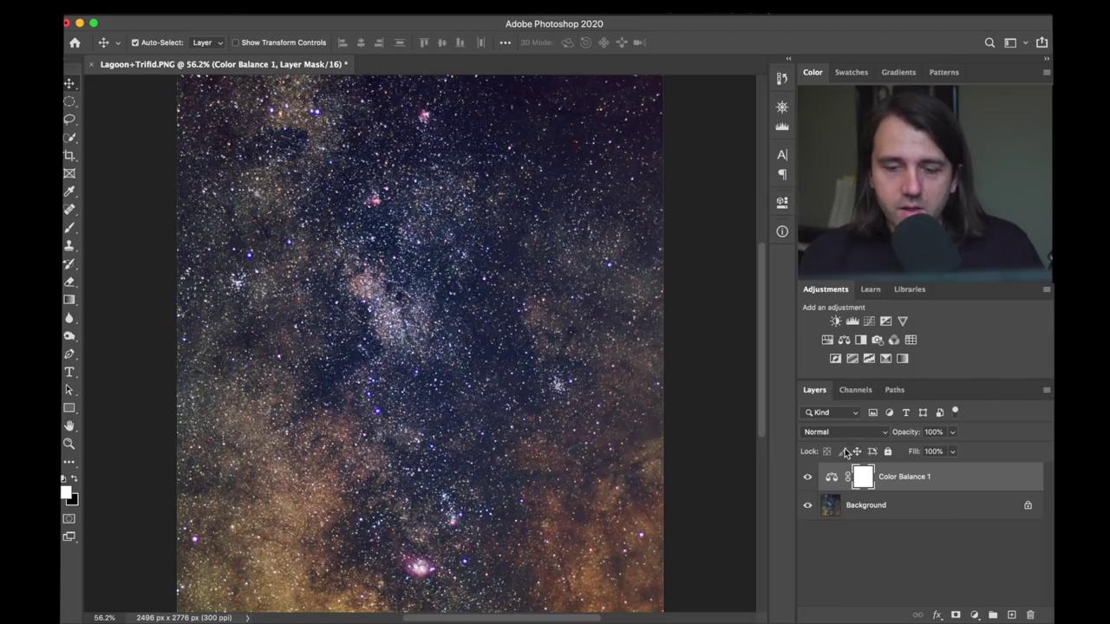
Compare Lagoon+Trifid.PNG with and without the Color Balance 1 layer by repeatedly switching its visibility.
left_click(806, 479)
left_click(806, 478)
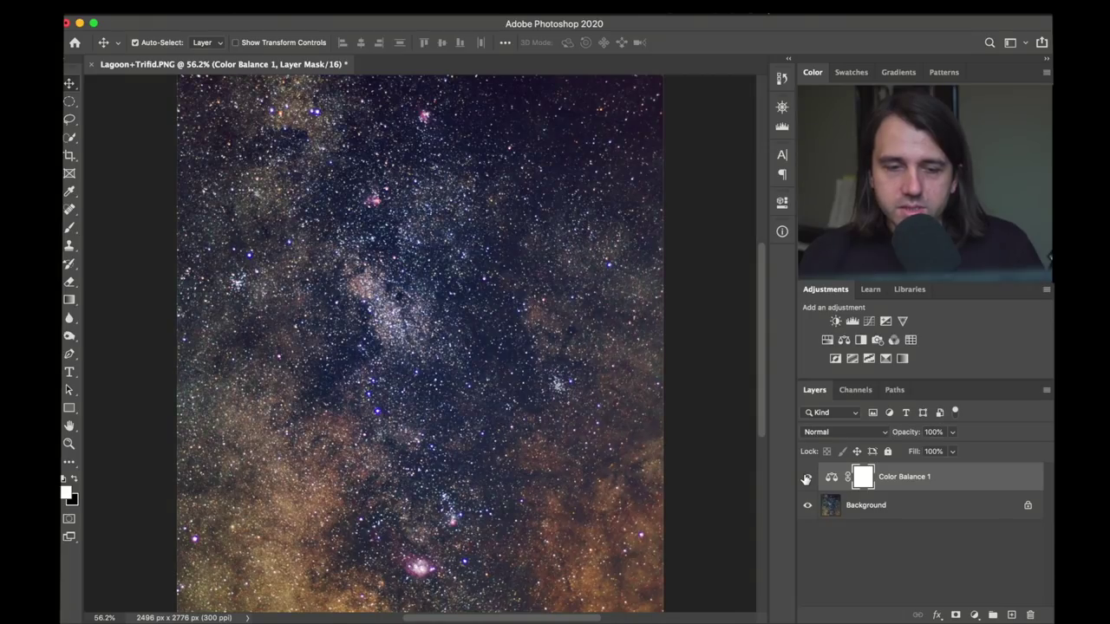
left_click(806, 478)
left_click(806, 479)
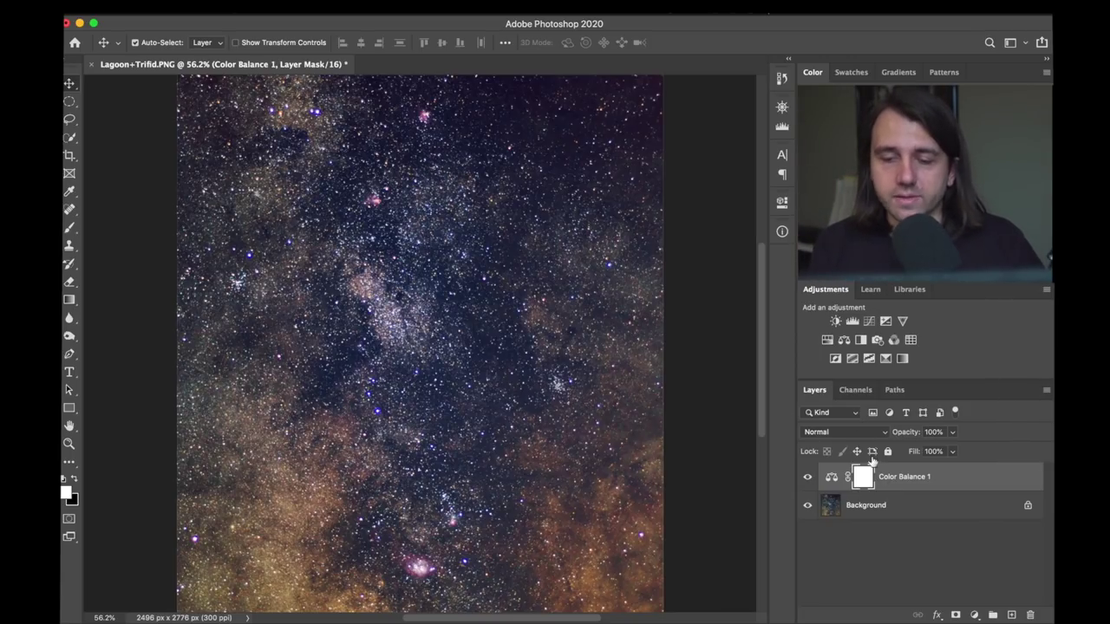
left_click(808, 479)
left_click(808, 479)
left_click(808, 479)
left_click(808, 479)
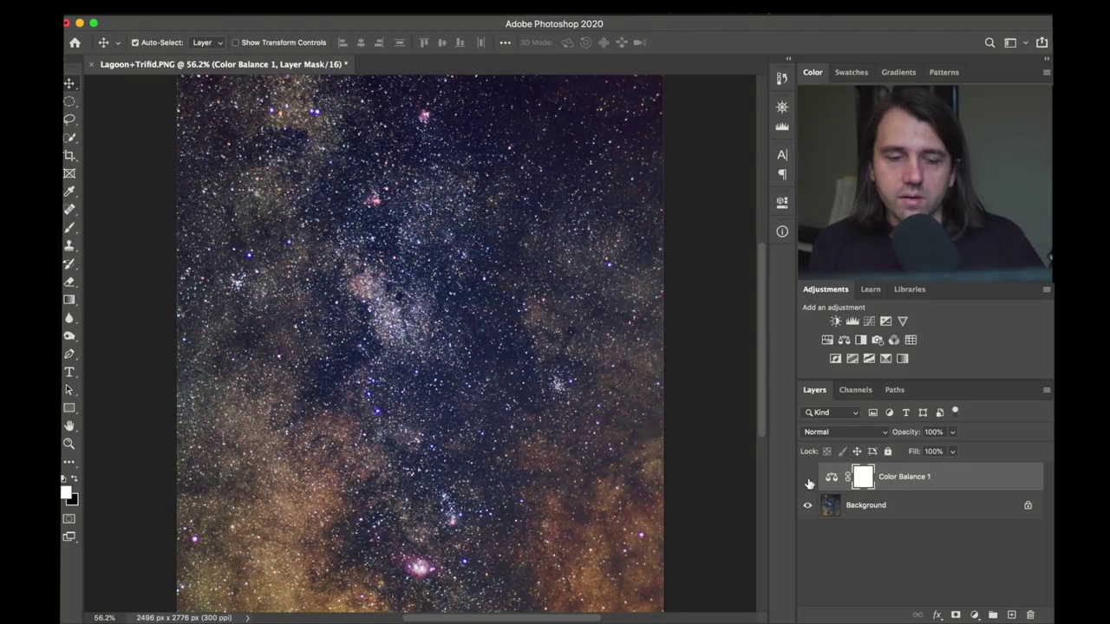
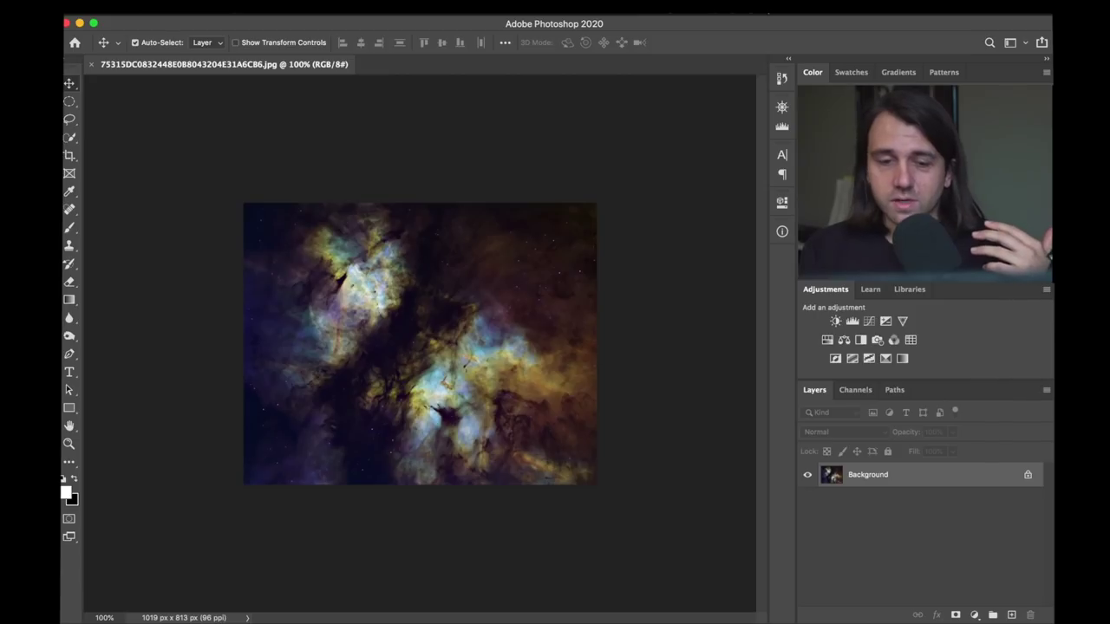
Examine the stars, central dust lane and brown dust clouds of the colorful nebula JPG at up to 500%.
key("super+equal")
key("super+equal")
key("super+equal")
key("super+equal")
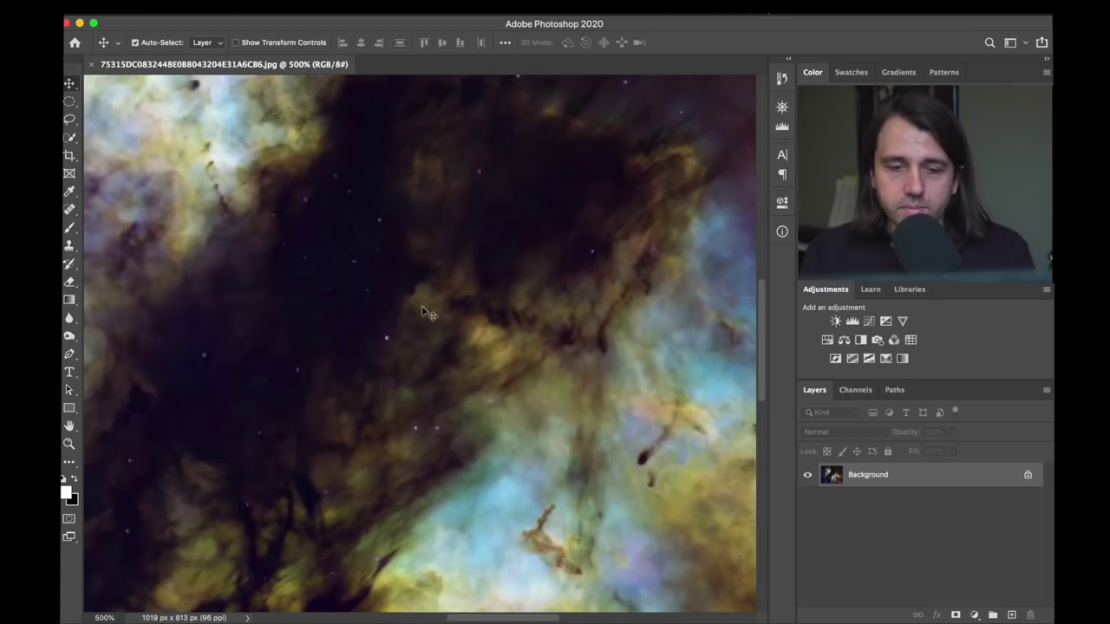
scroll(440, 317, "down", 10)
scroll(440, 318, "right", 10)
key("super")
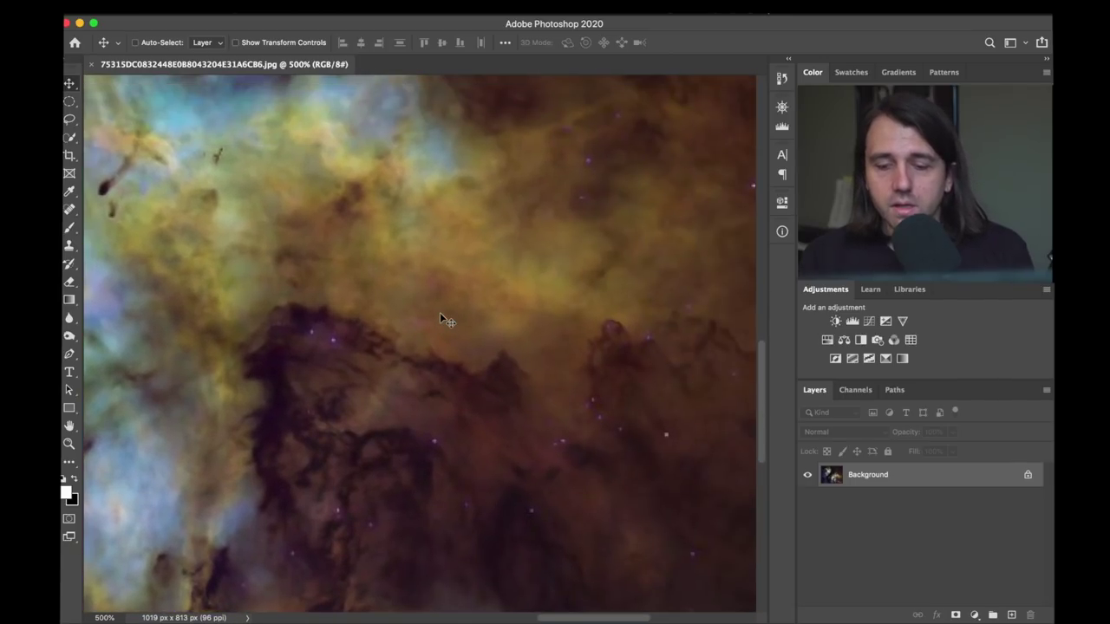
scroll(440, 318, "up", 1)
key("super+minus")
key("super+minus")
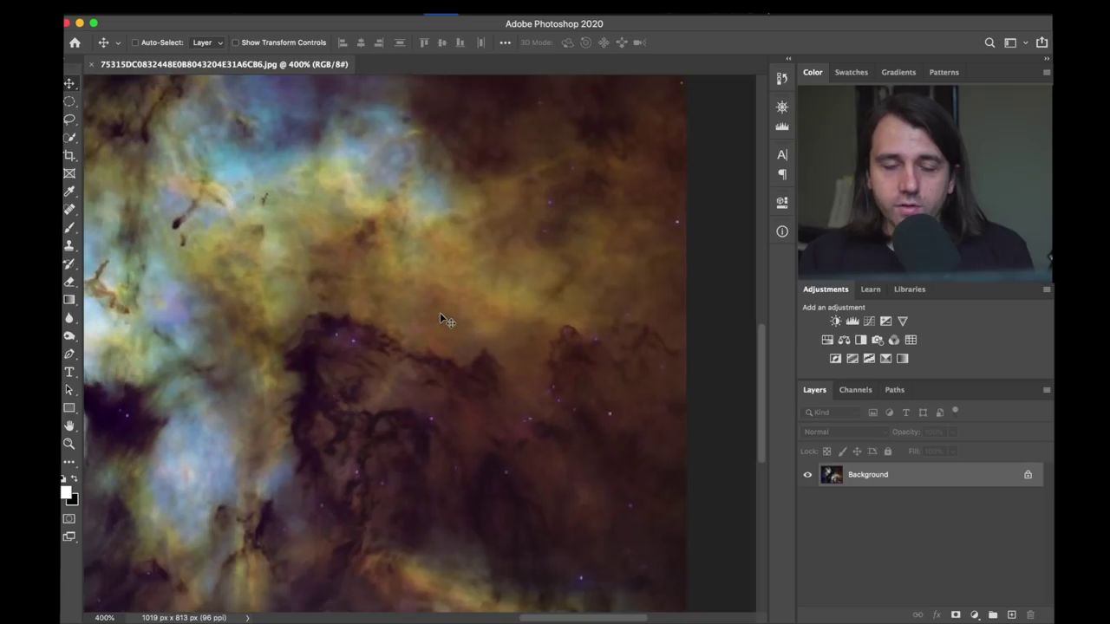
scroll(440, 317, "left", 5)
scroll(441, 317, "up", 3)
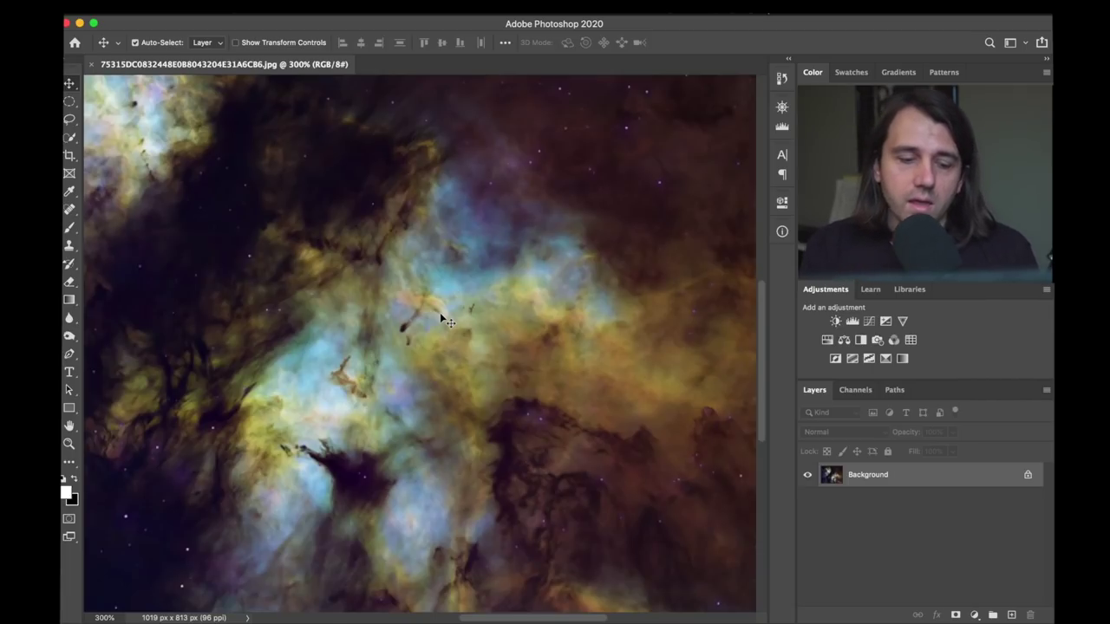
Inspect the nebula JPG's two bright regions, blue corner and dark lane at 300%, and review its full composition down to 50%.
scroll(442, 320, "up", 3)
scroll(443, 321, "left", 5)
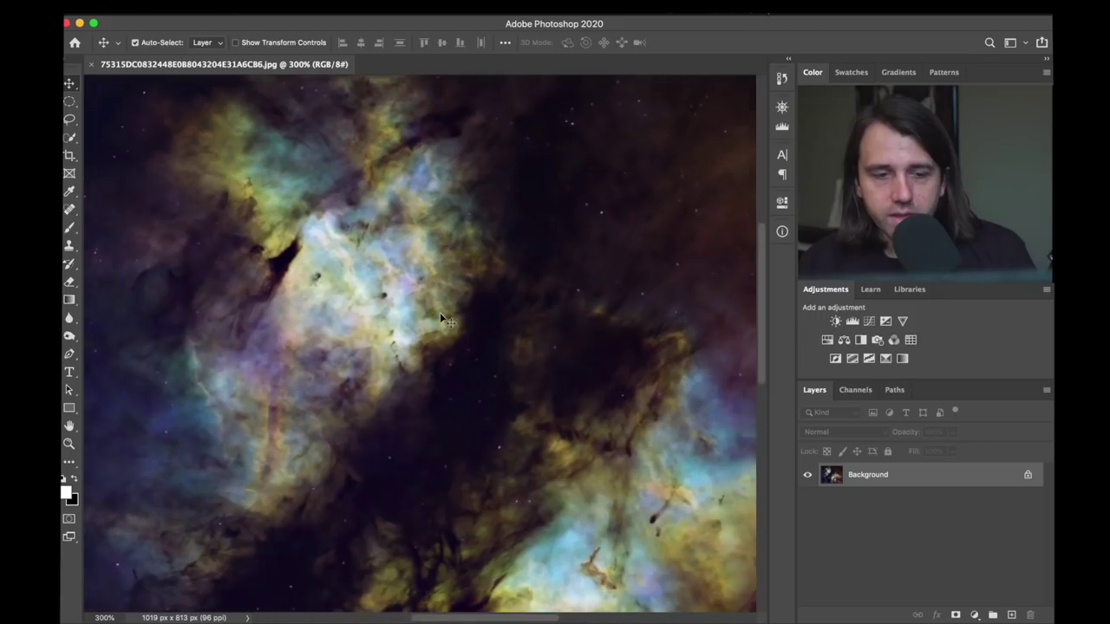
scroll(443, 321, "left", 5)
scroll(442, 321, "down", 1)
scroll(442, 321, "up", 3)
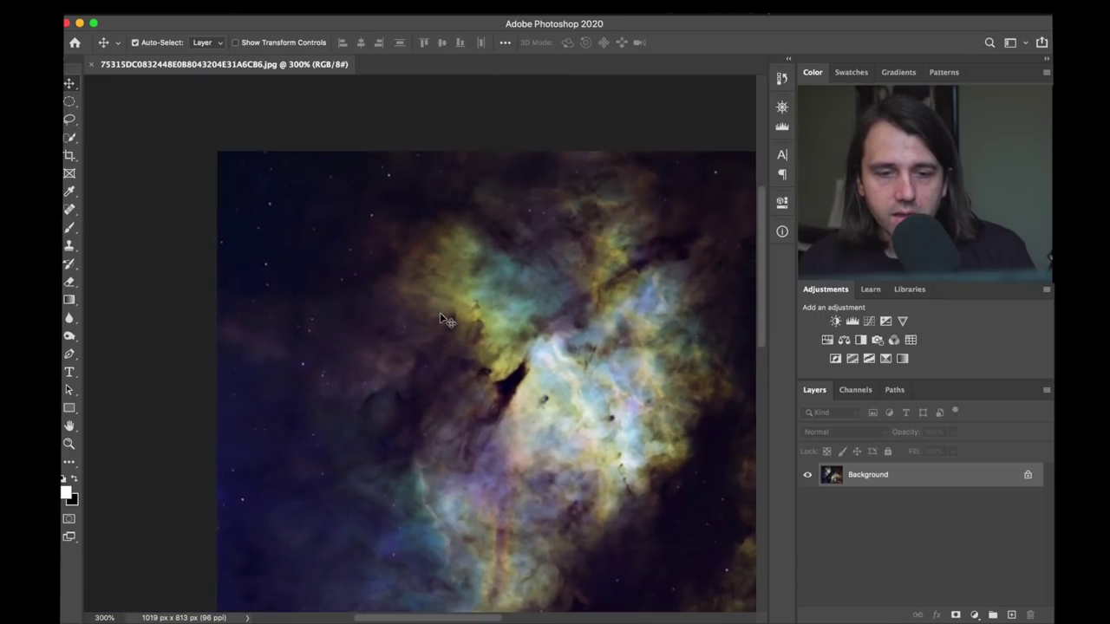
scroll(442, 321, "down", 6)
scroll(443, 321, "right", 6)
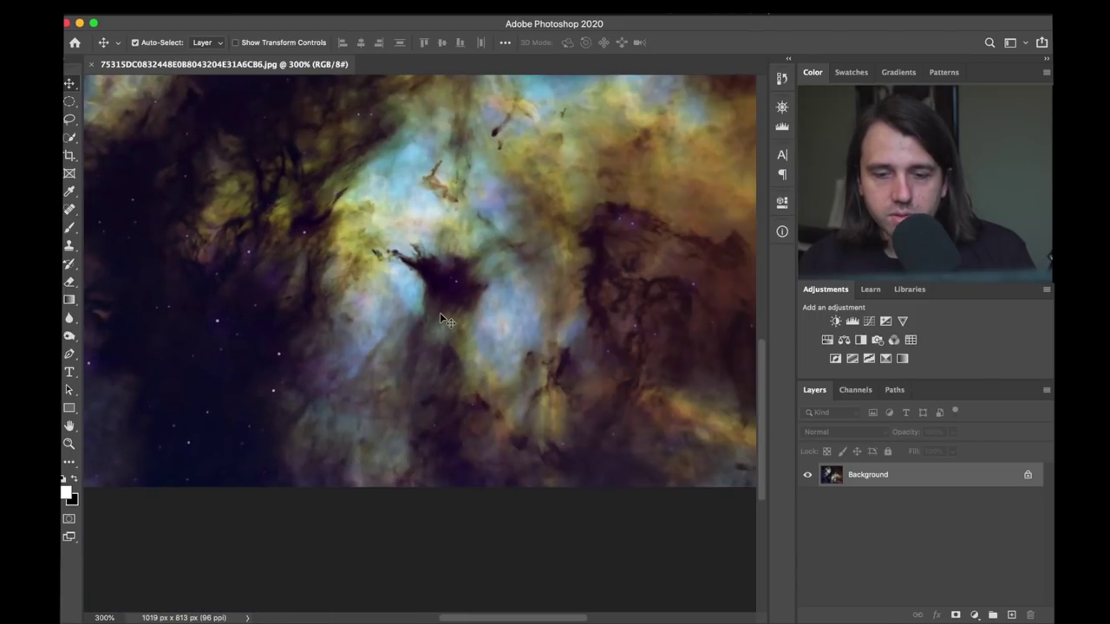
scroll(442, 320, "up", 6)
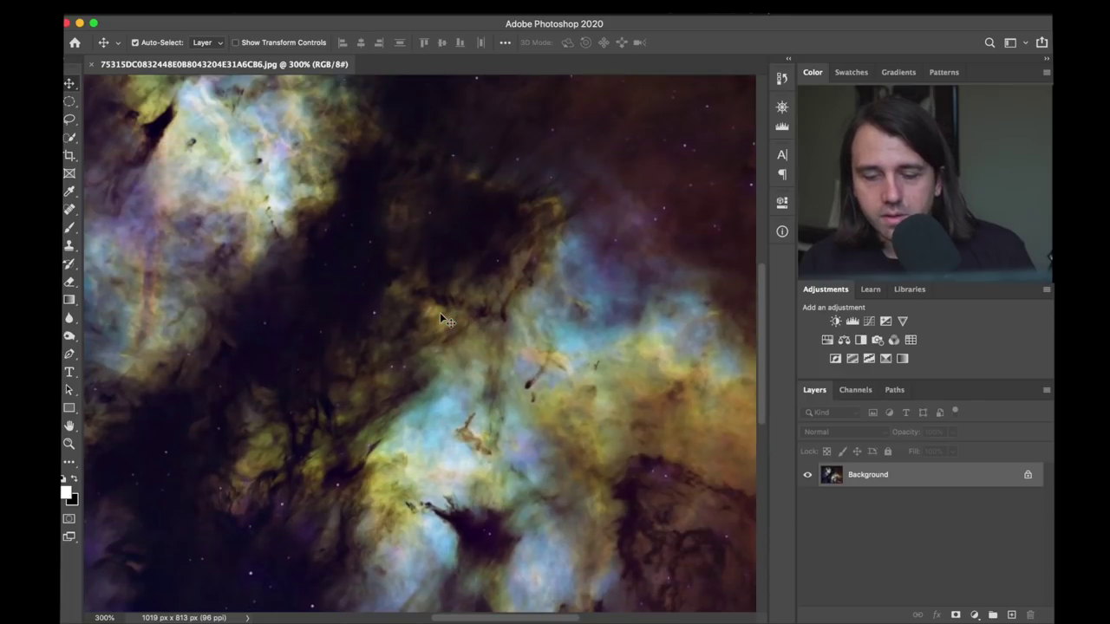
scroll(442, 320, "down", 6)
scroll(442, 321, "up", 1)
scroll(442, 320, "down", 2)
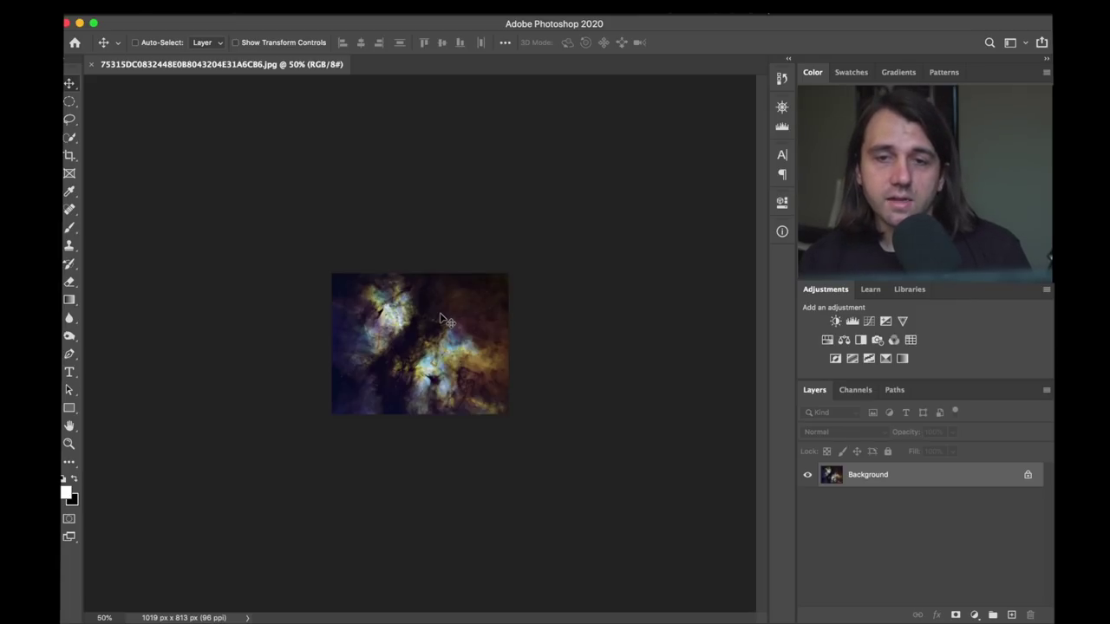
scroll(443, 321, "up", 4)
scroll(442, 320, "down", 1)
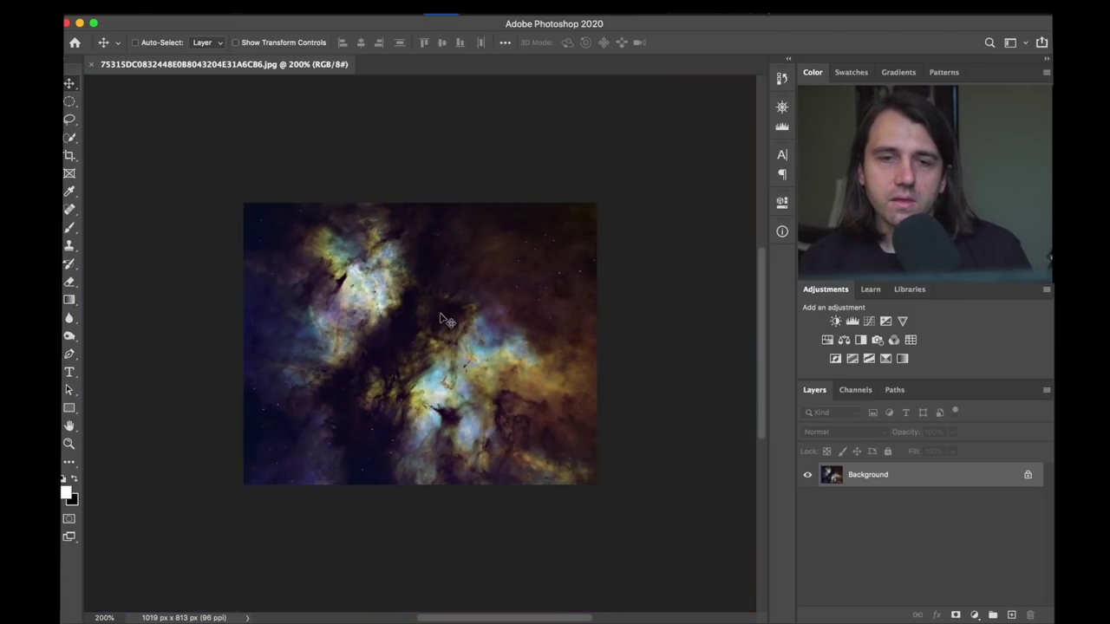
scroll(442, 321, "down", 1)
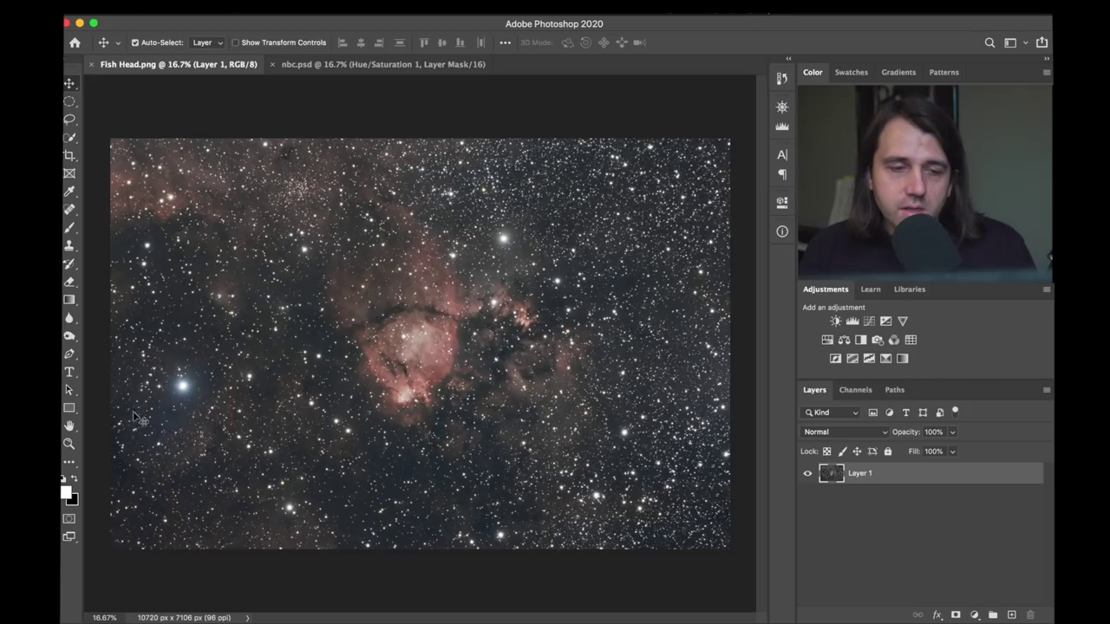
Brush a white arc across Fish Head.png and a spiral around the bright blue star, and undo both strokes.
left_click(71, 230)
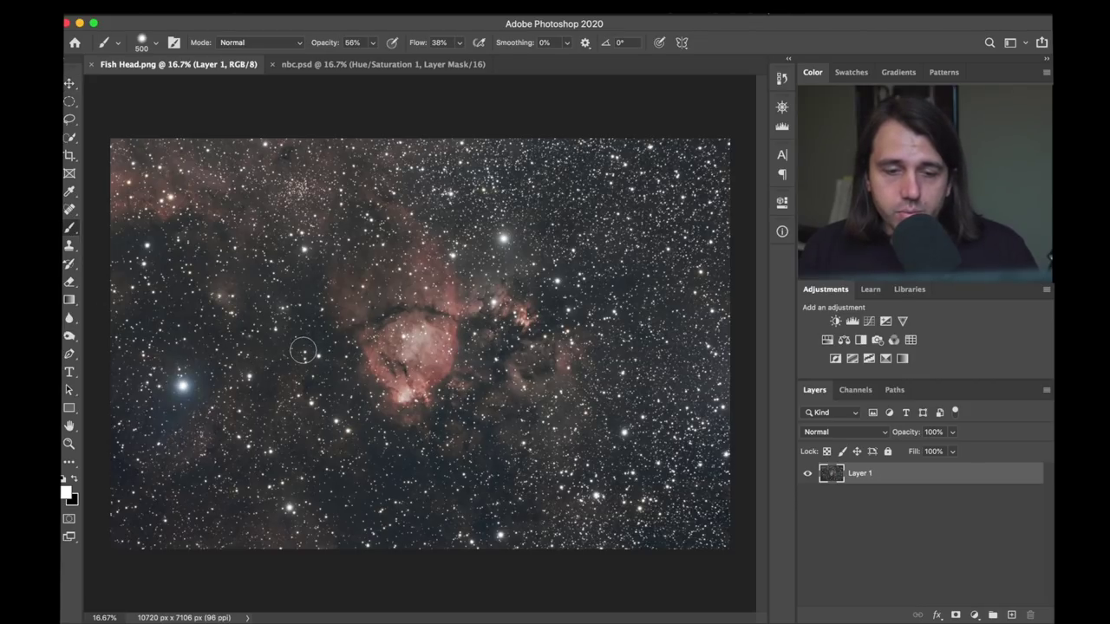
mouse_move(121, 441)
left_mouse_down()
mouse_move(306, 325)
mouse_move(580, 291)
mouse_move(761, 315)
left_mouse_up()
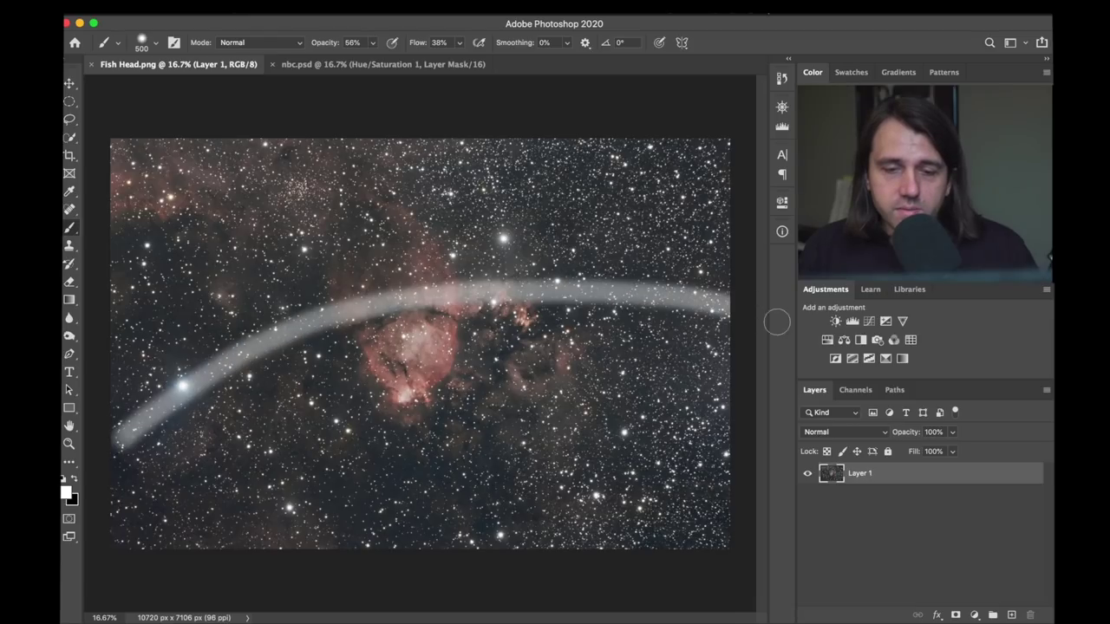
mouse_move(181, 372)
left_mouse_down()
mouse_move(145, 327)
mouse_move(203, 437)
mouse_move(186, 285)
mouse_move(160, 292)
left_mouse_up()
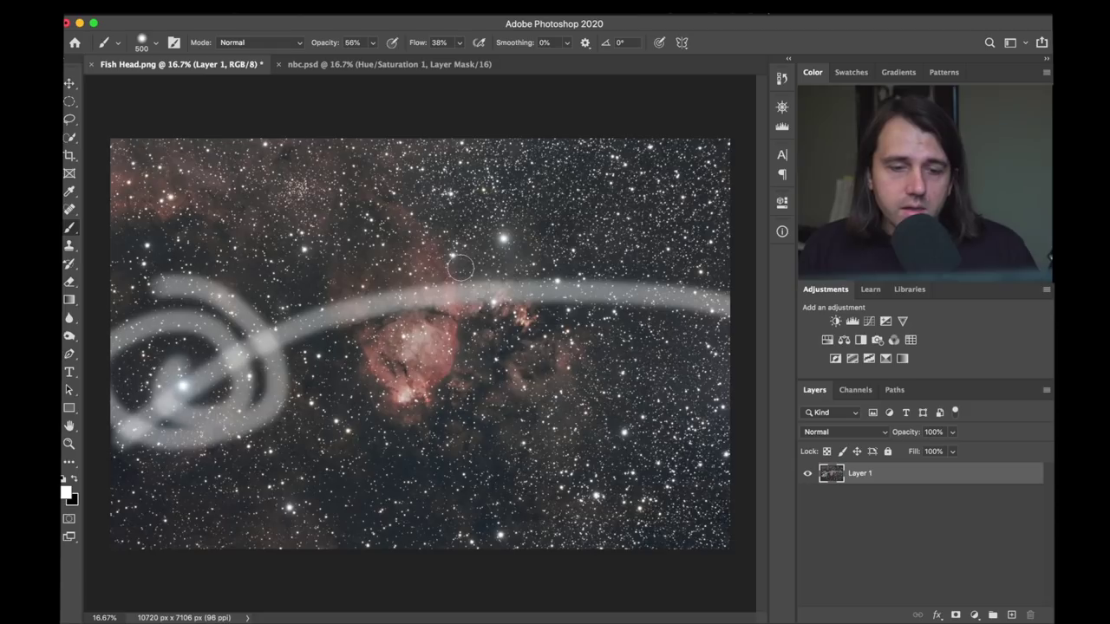
key("super+z")
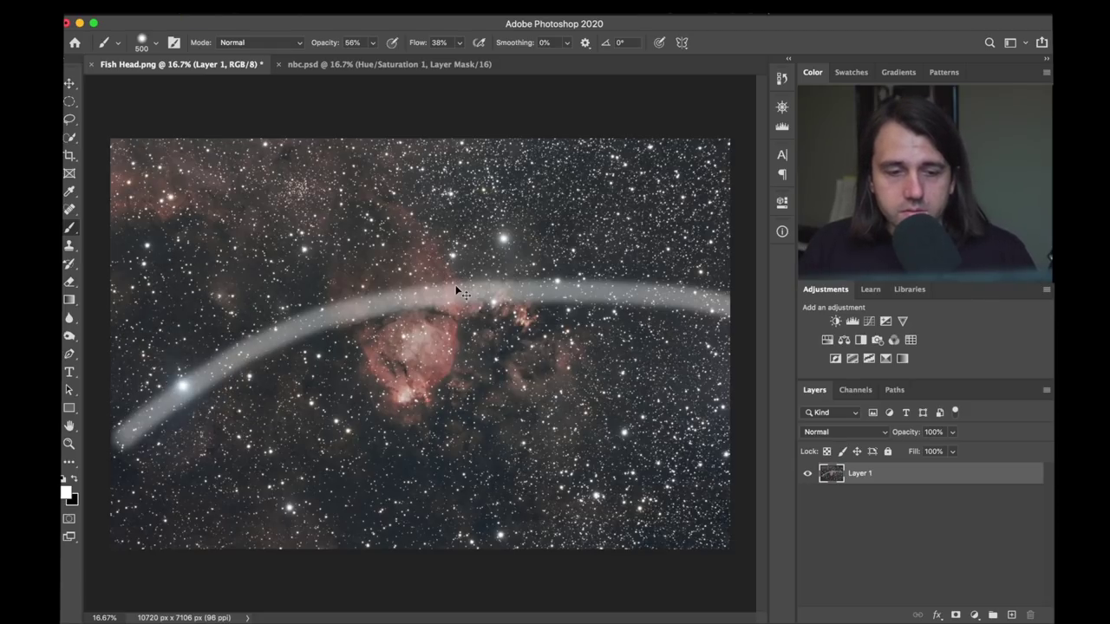
key("super+z")
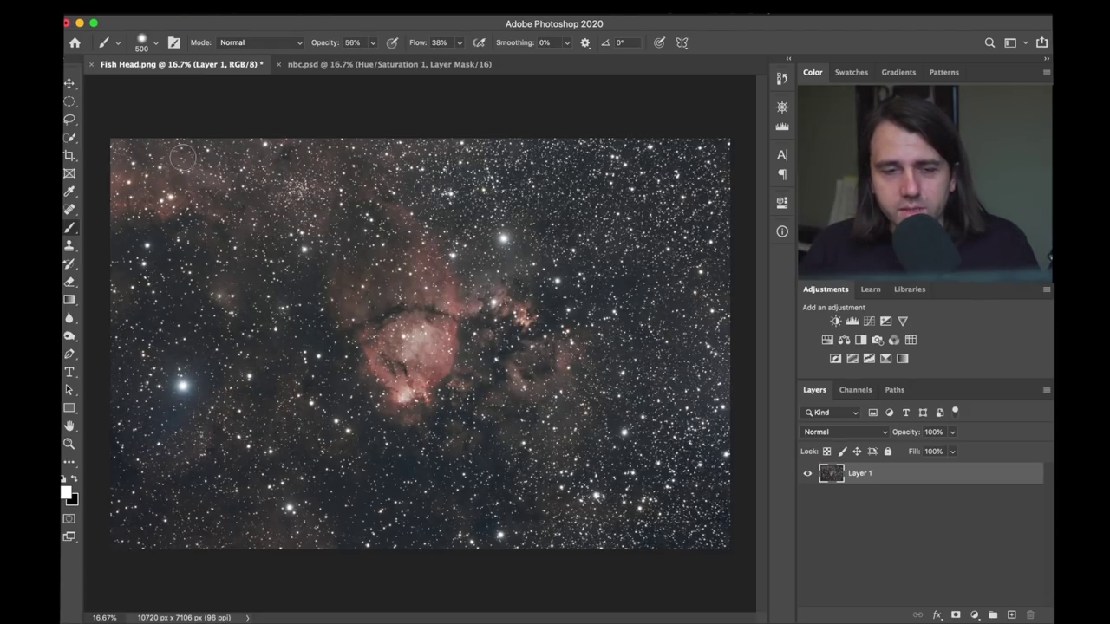
Brush two white curves crossing at the red nebula core and a large loop over the dense star field, and undo all three strokes.
mouse_move(137, 155)
left_mouse_down()
mouse_move(380, 296)
mouse_move(429, 391)
left_mouse_up()
mouse_move(112, 472)
left_mouse_down()
mouse_move(288, 383)
mouse_move(669, 376)
mouse_move(713, 401)
left_mouse_up()
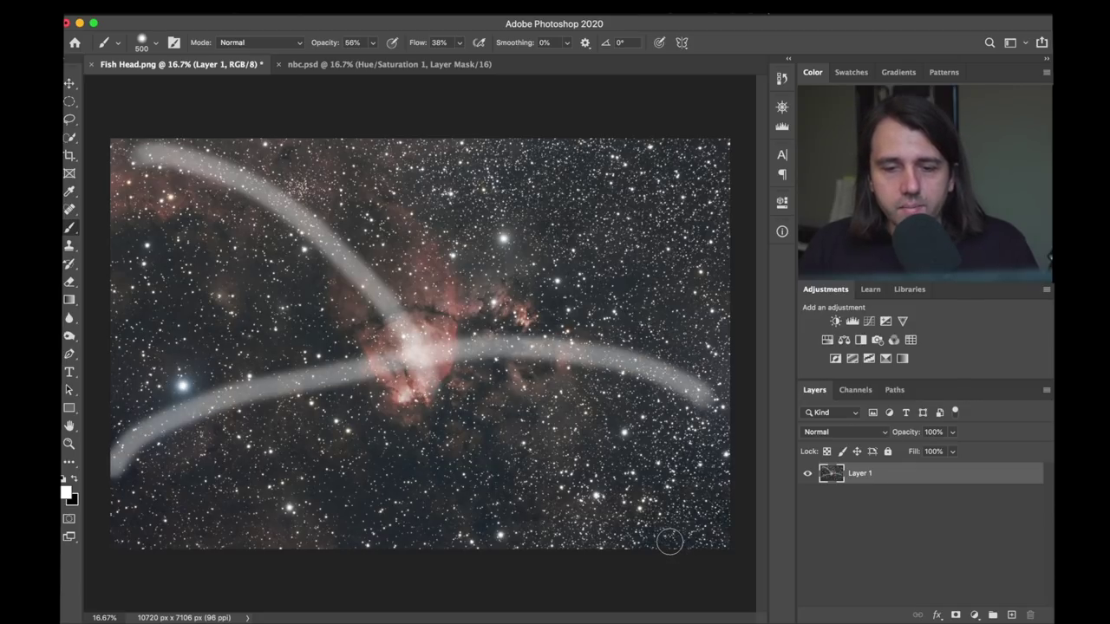
mouse_move(670, 175)
left_mouse_down()
mouse_move(549, 217)
mouse_move(514, 328)
mouse_move(561, 454)
mouse_move(644, 506)
mouse_move(742, 384)
mouse_move(703, 183)
mouse_move(601, 127)
mouse_move(492, 226)
mouse_move(540, 475)
mouse_move(631, 536)
mouse_move(733, 522)
left_mouse_up()
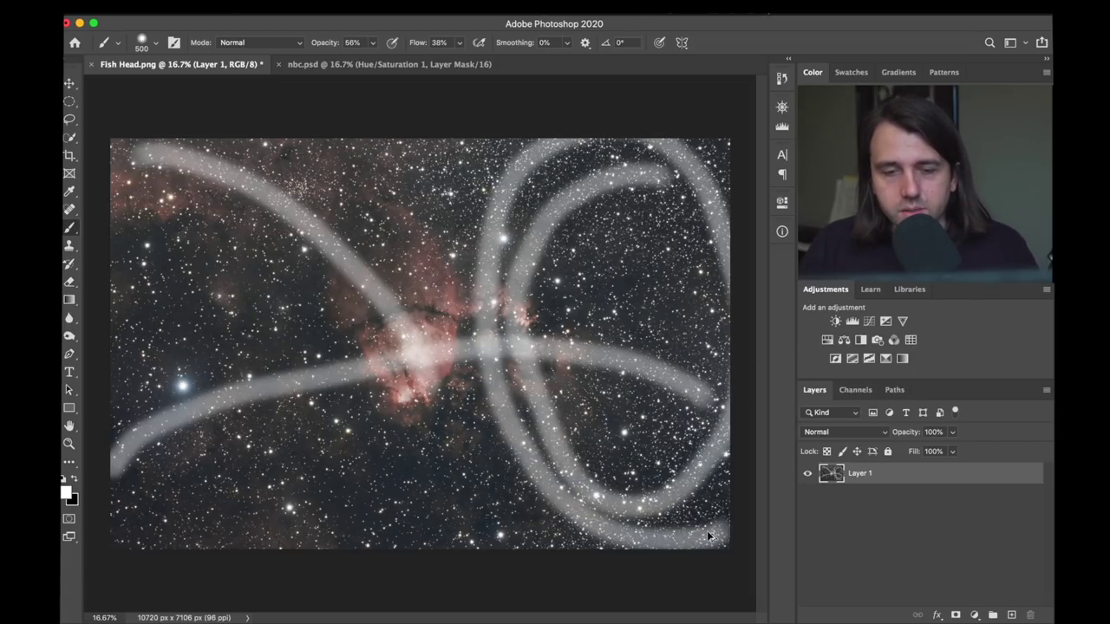
key("super+z")
key("super+z")
key("super+z")
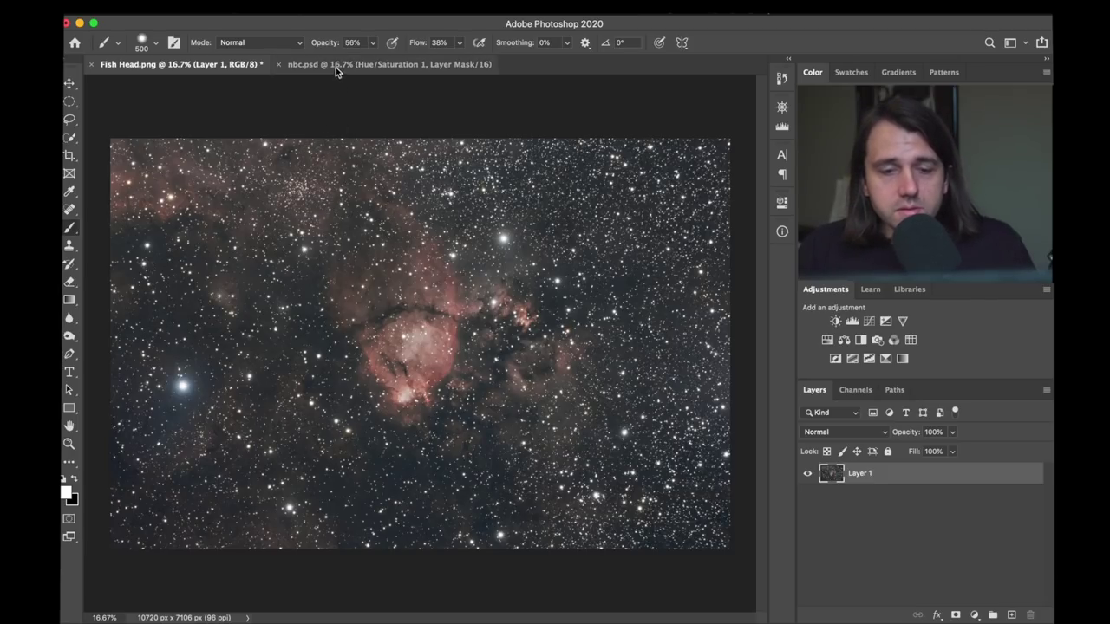
Compare the color, contrast and star field of Fish Head.png and nbc.psd by repeatedly switching between the two documents.
left_click(375, 67)
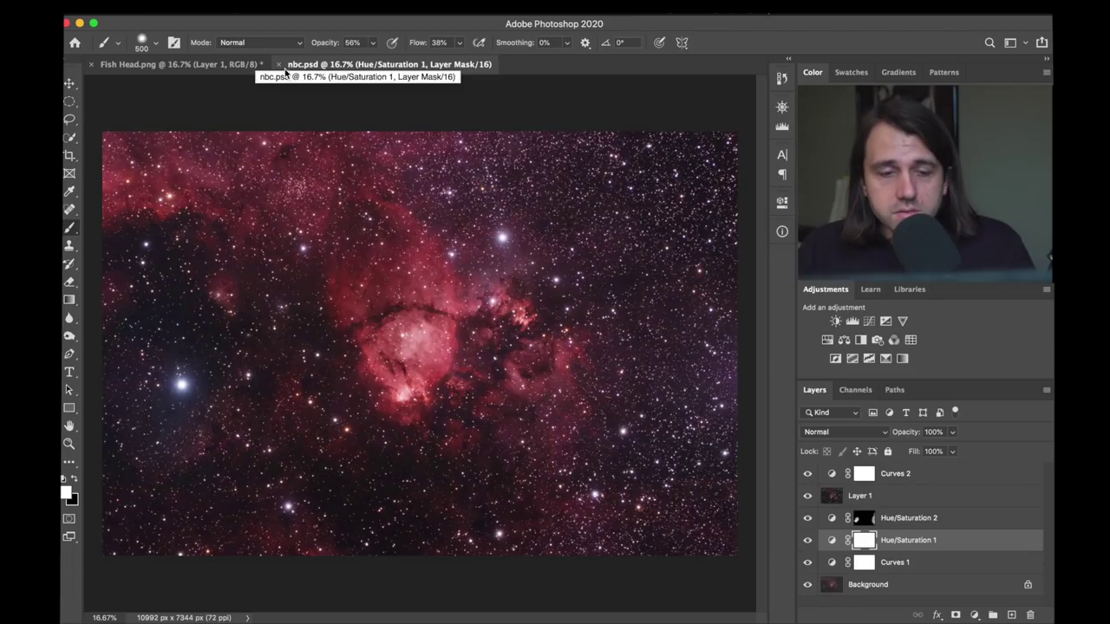
left_click(176, 68)
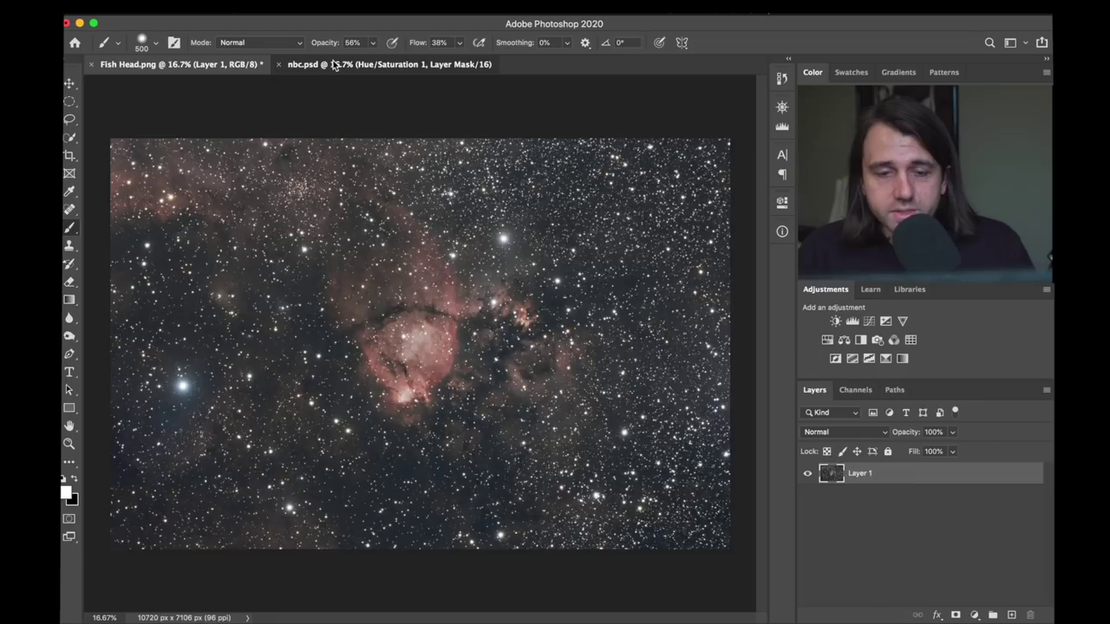
left_click(334, 65)
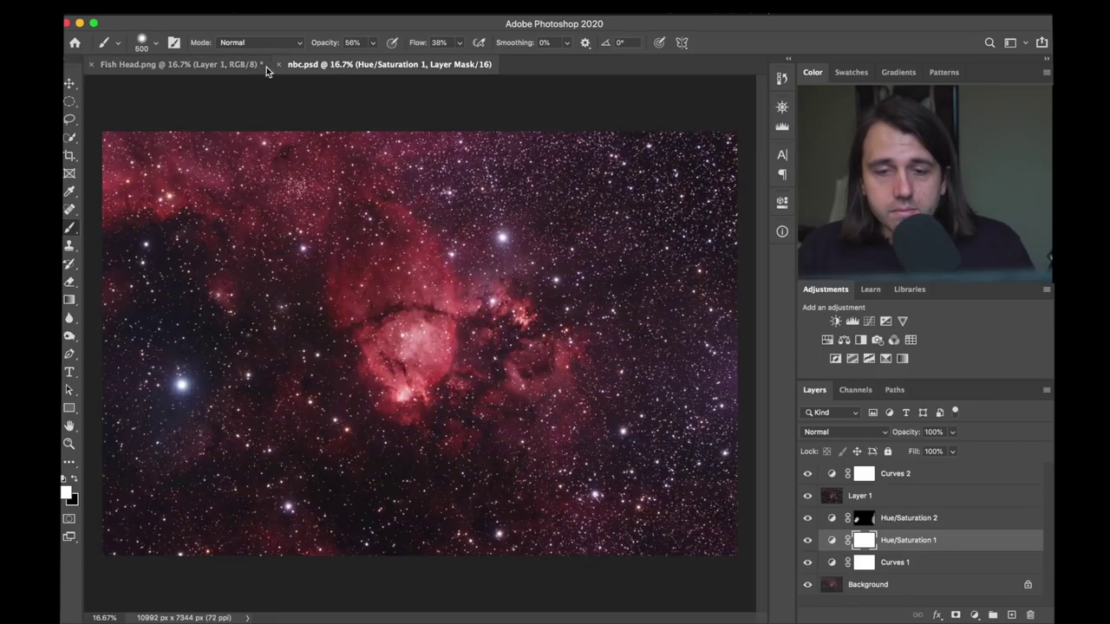
left_click(204, 66)
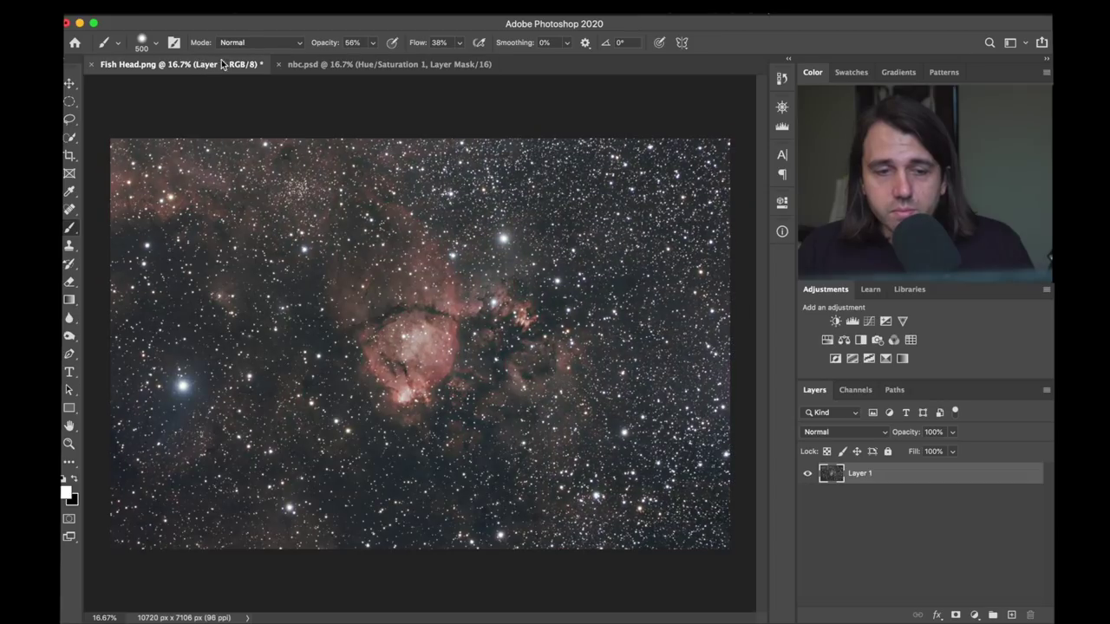
left_click(390, 66)
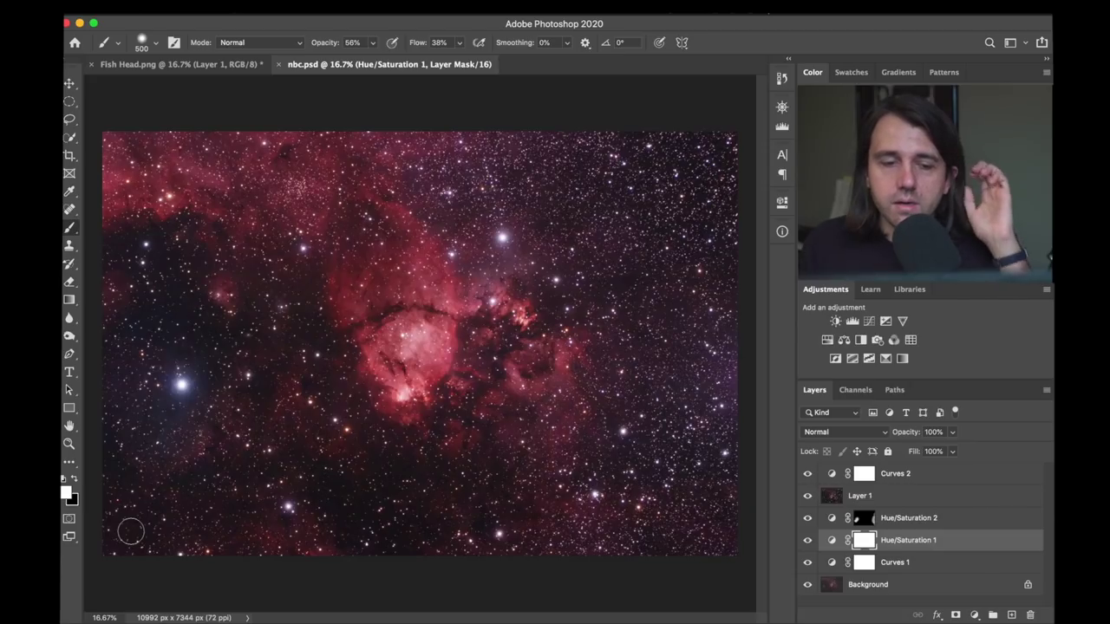
left_click(214, 67)
left_click(331, 61)
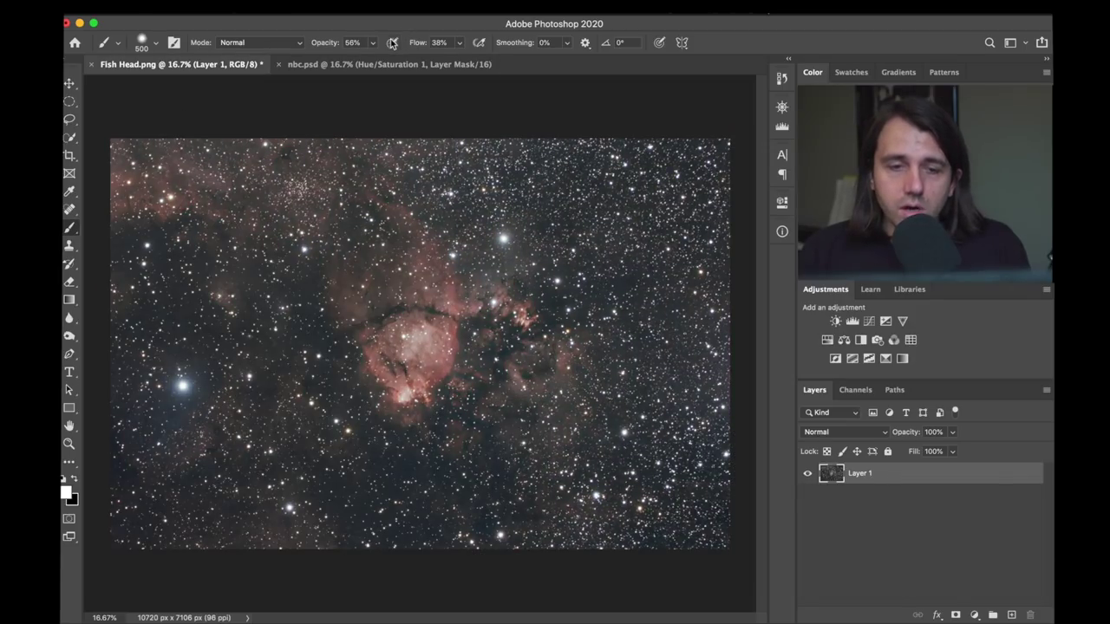
left_click(376, 68)
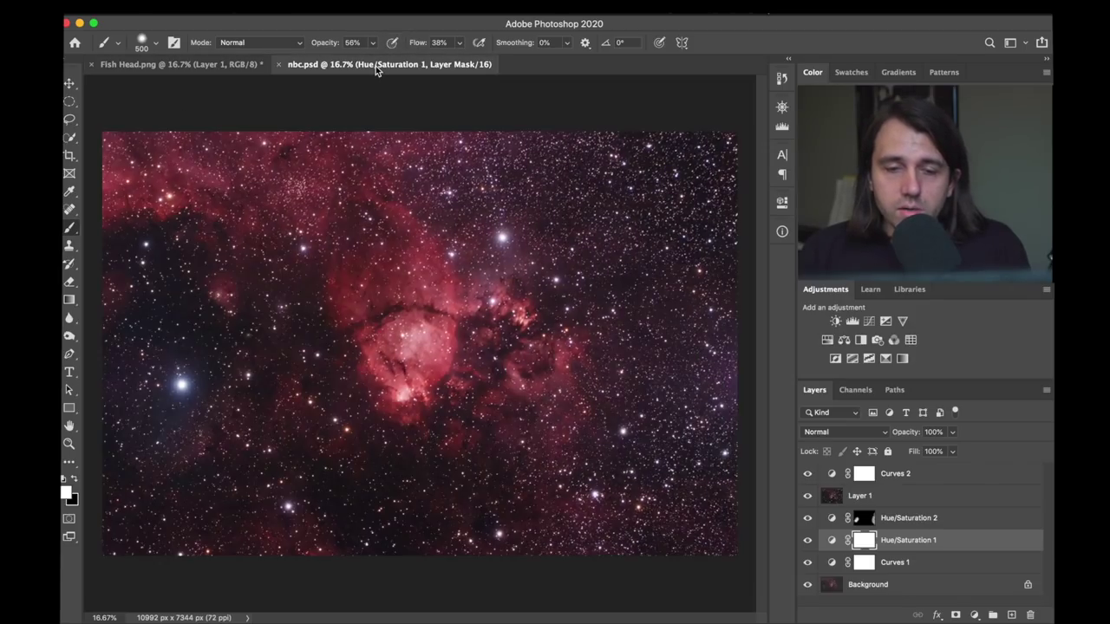
left_click(176, 68)
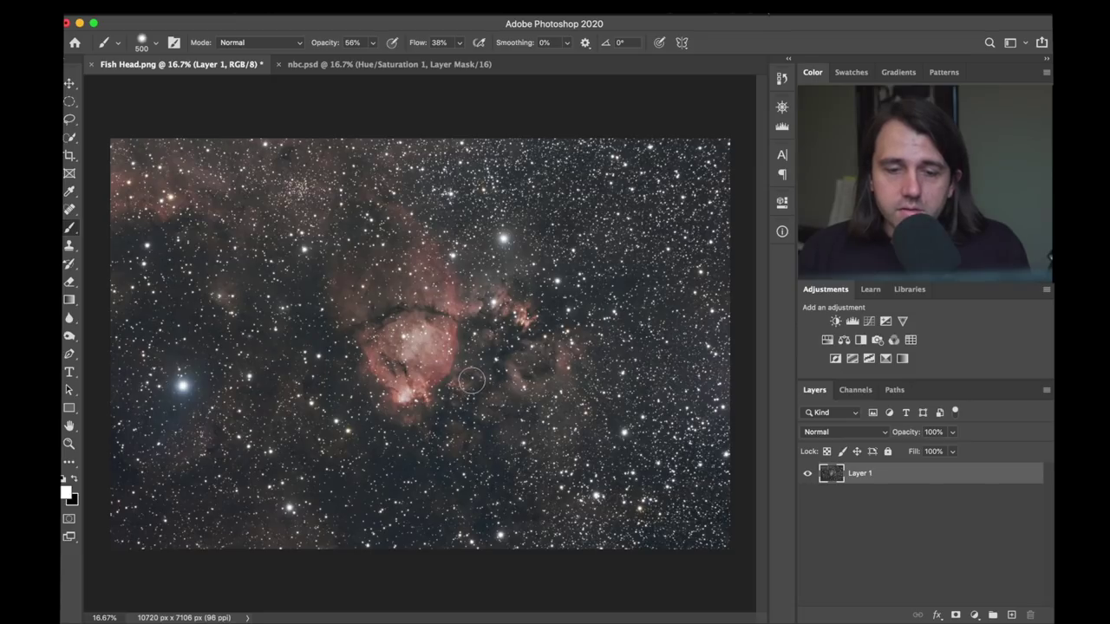
left_click(392, 68)
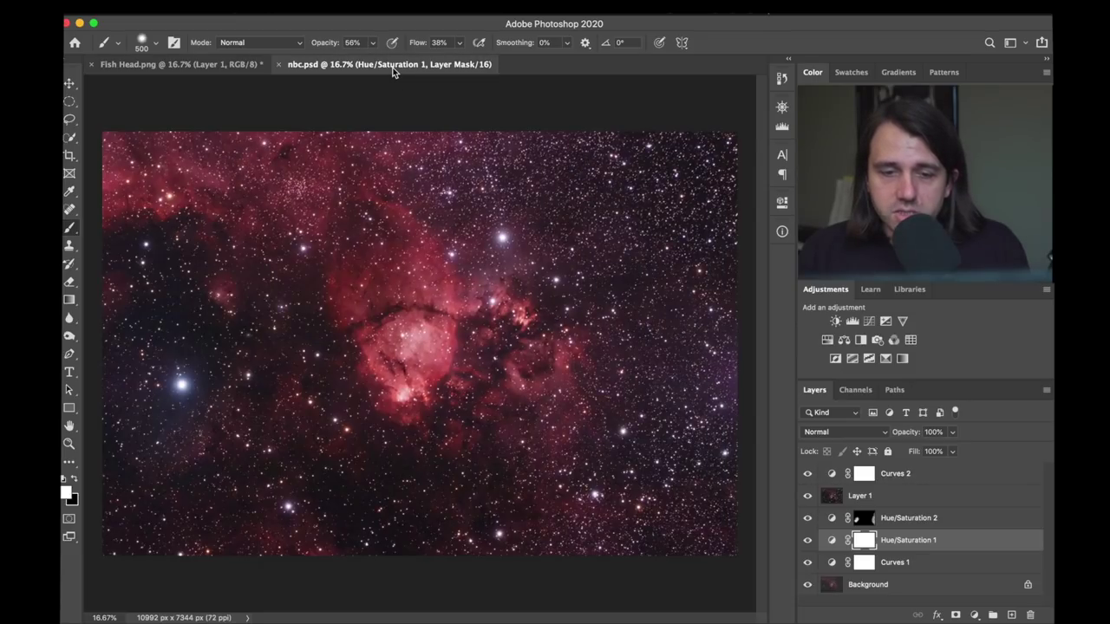
left_click(187, 66)
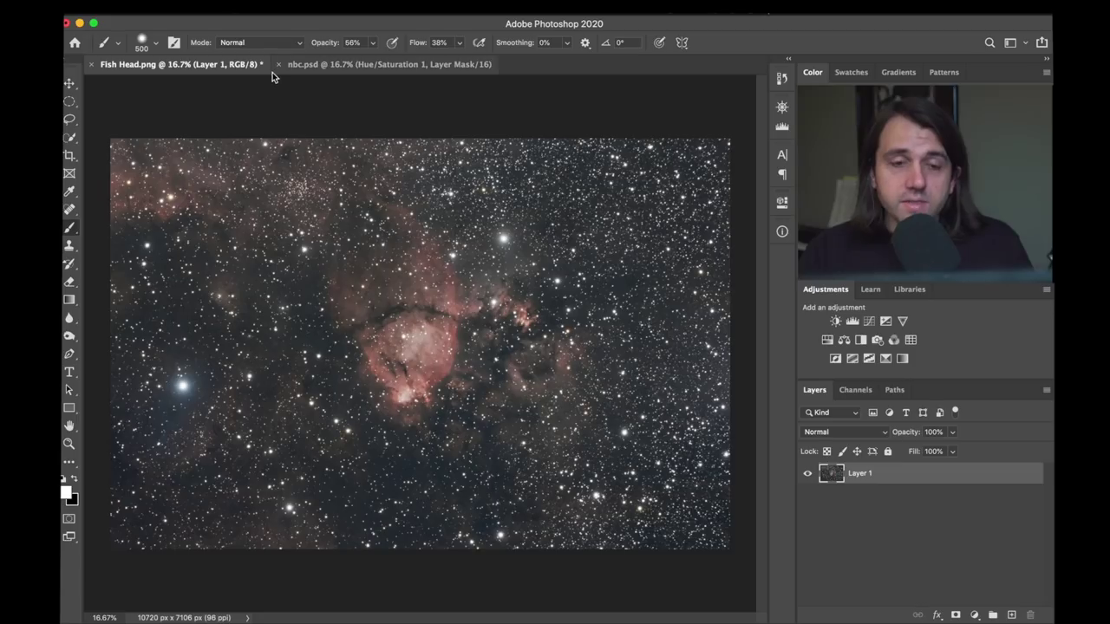
left_click(360, 68)
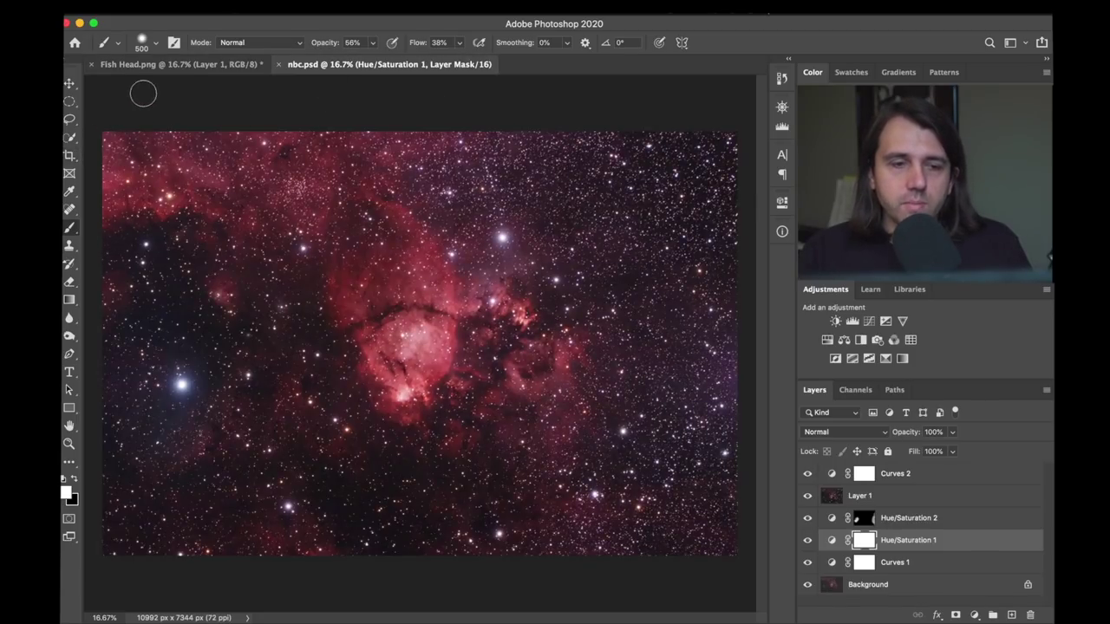
left_click(166, 69)
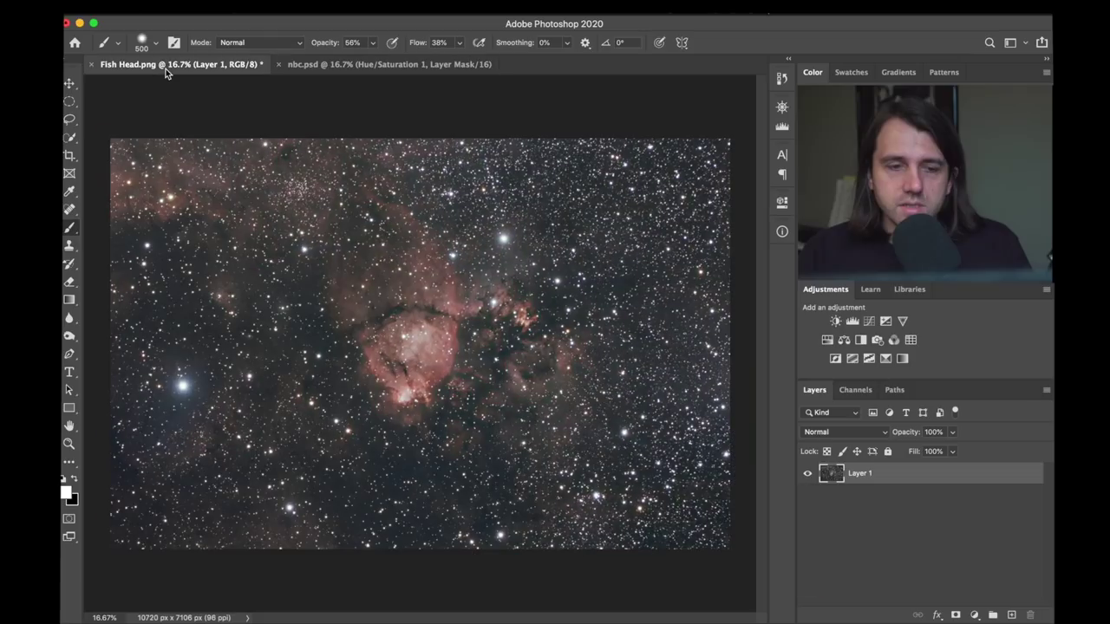
left_click(324, 69)
left_click(214, 65)
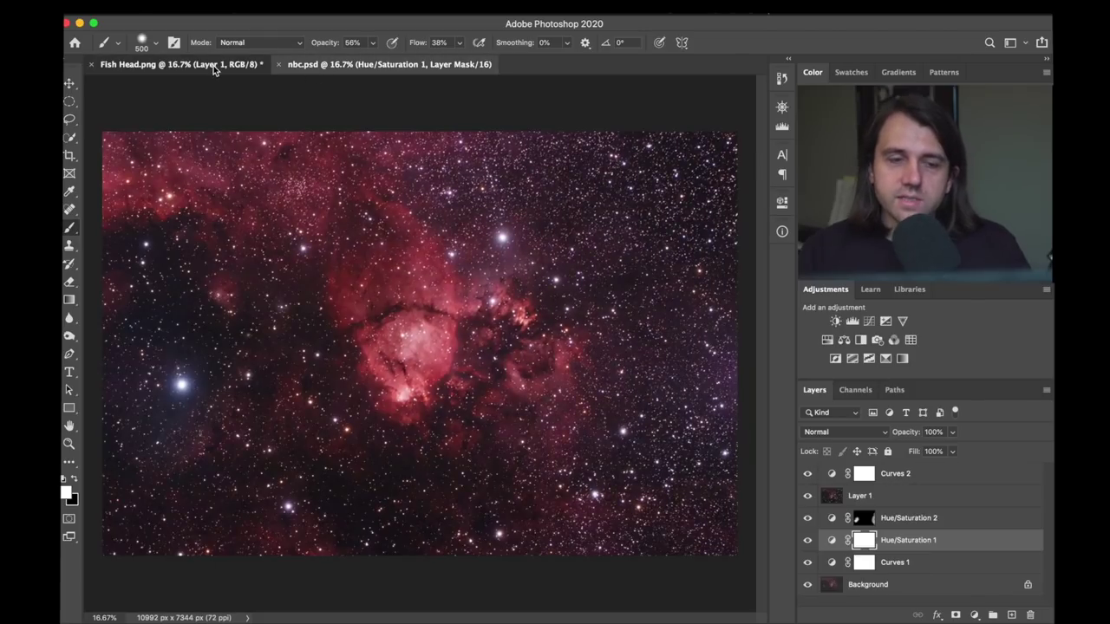
left_click(338, 66)
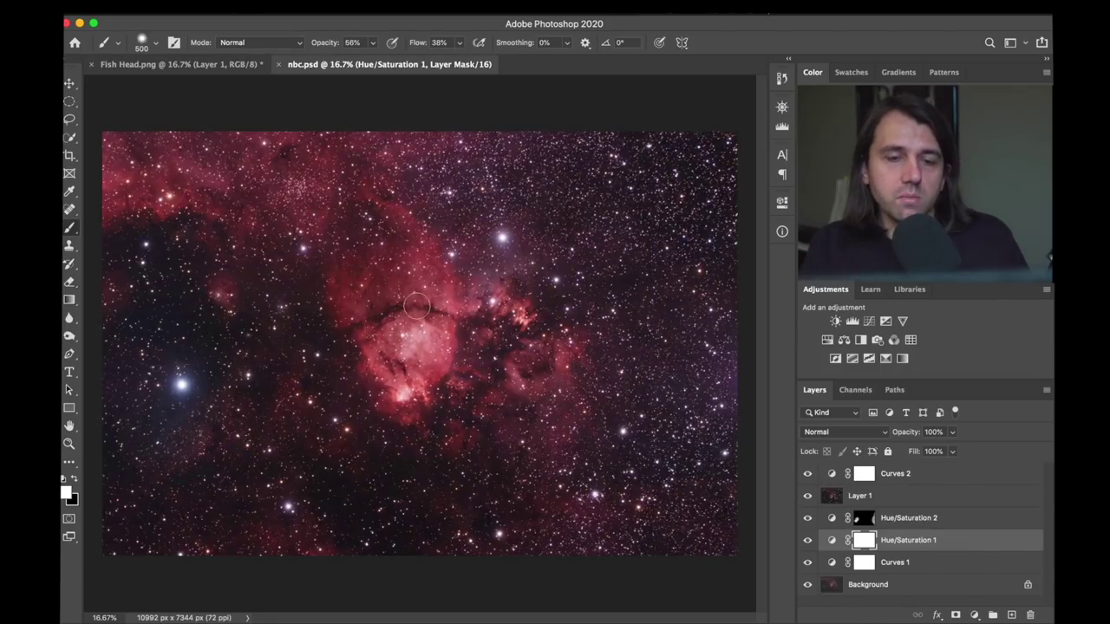
left_click(185, 64)
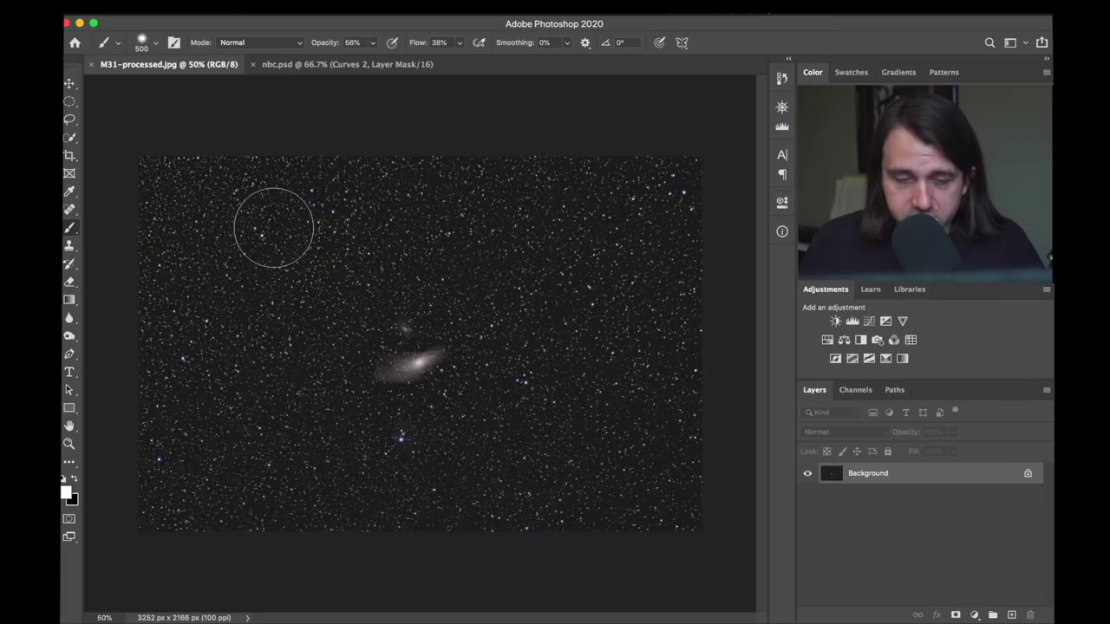
Reduce the brush size to 150 for marking the area beside the galaxy in M31-processed.jpg.
key("super+plus")
key("super+plus")
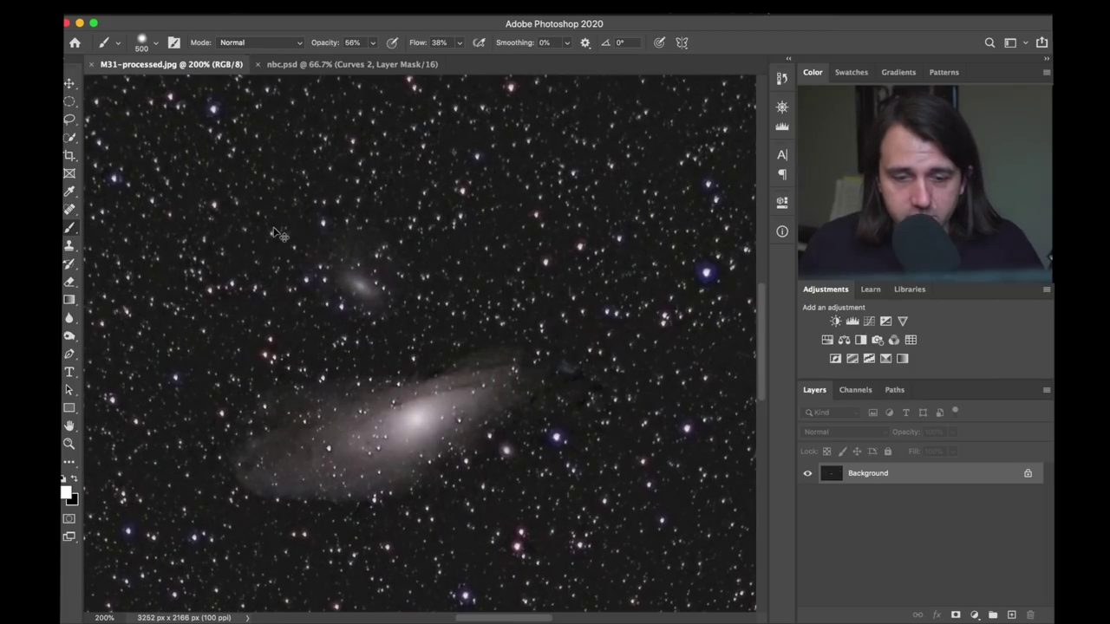
key("super+plus")
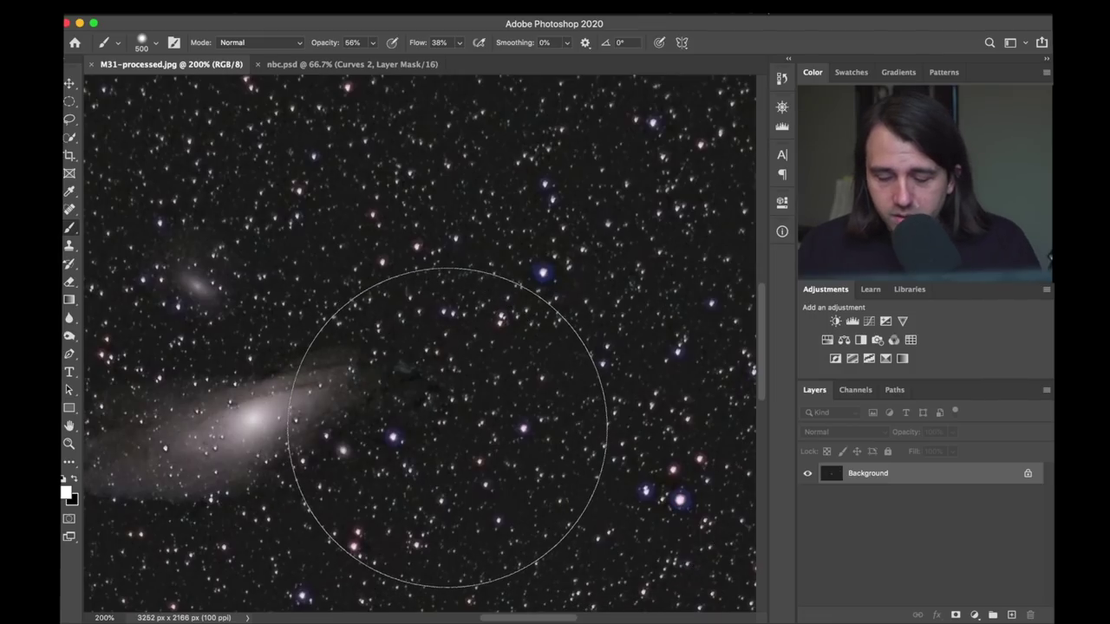
key("bracketleft")
key("bracketleft")
key("bracketleft")
key("bracketleft")
key("bracketleft")
key("bracketleft")
Brush a white stroke beside the galaxy's tip and a broad oval patch over the adjoining star field, and undo both strokes.
mouse_move(436, 391)
left_mouse_down()
mouse_move(364, 467)
mouse_move(521, 390)
mouse_move(458, 465)
mouse_move(382, 377)
mouse_move(433, 490)
left_mouse_up()
key("super+z")
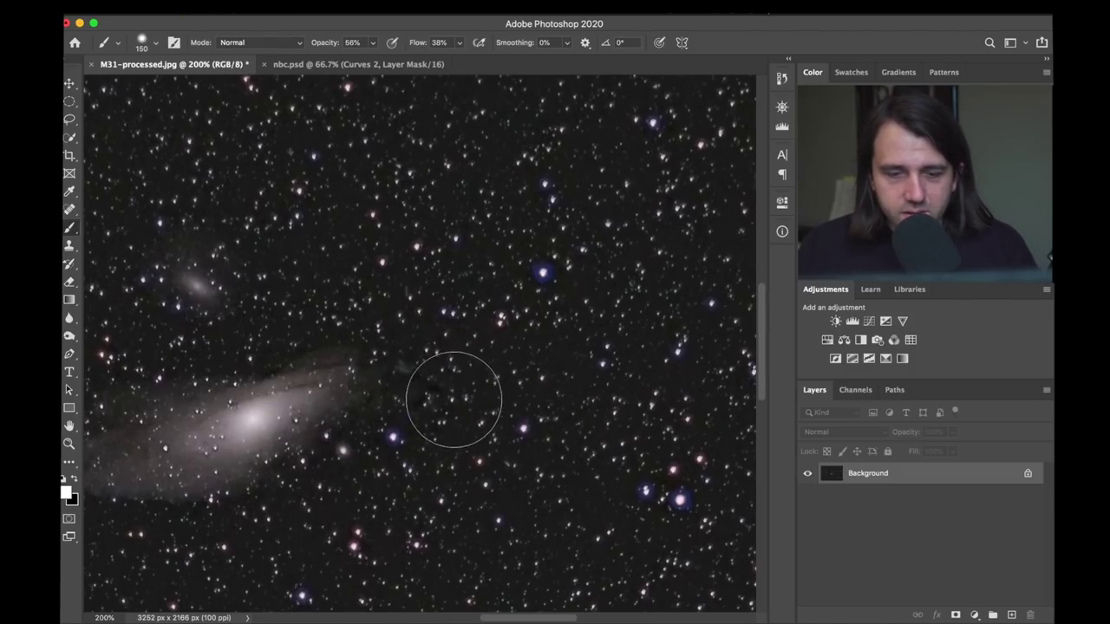
mouse_move(325, 461)
left_mouse_down()
mouse_move(496, 344)
mouse_move(605, 369)
mouse_move(492, 446)
mouse_move(311, 483)
mouse_move(412, 428)
mouse_move(501, 398)
mouse_move(421, 474)
mouse_move(358, 429)
mouse_move(512, 381)
left_mouse_up()
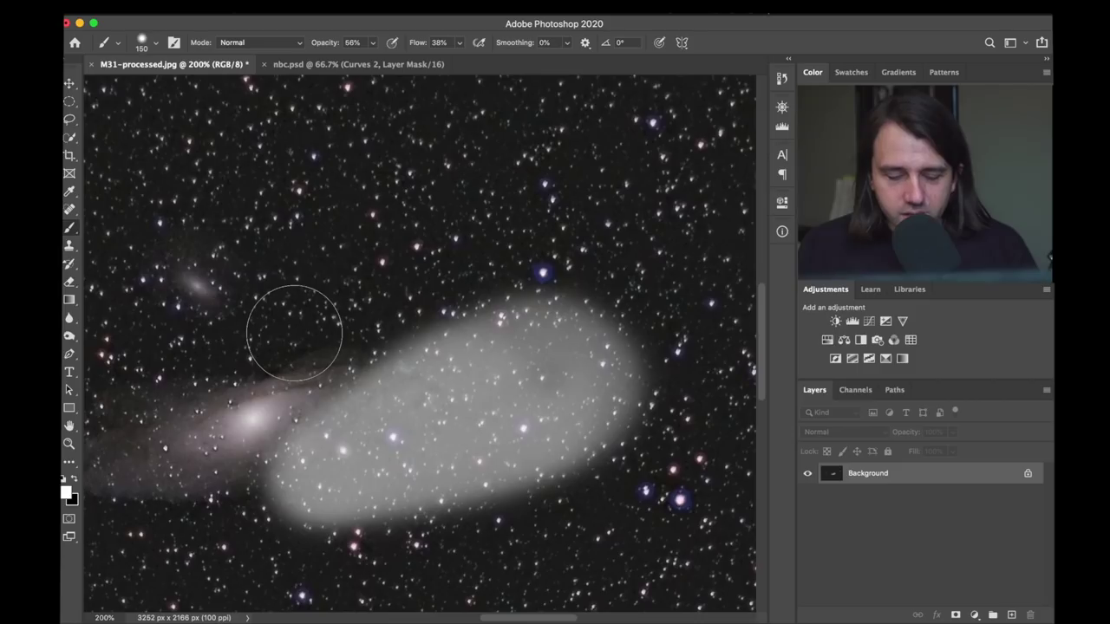
key("super+z")
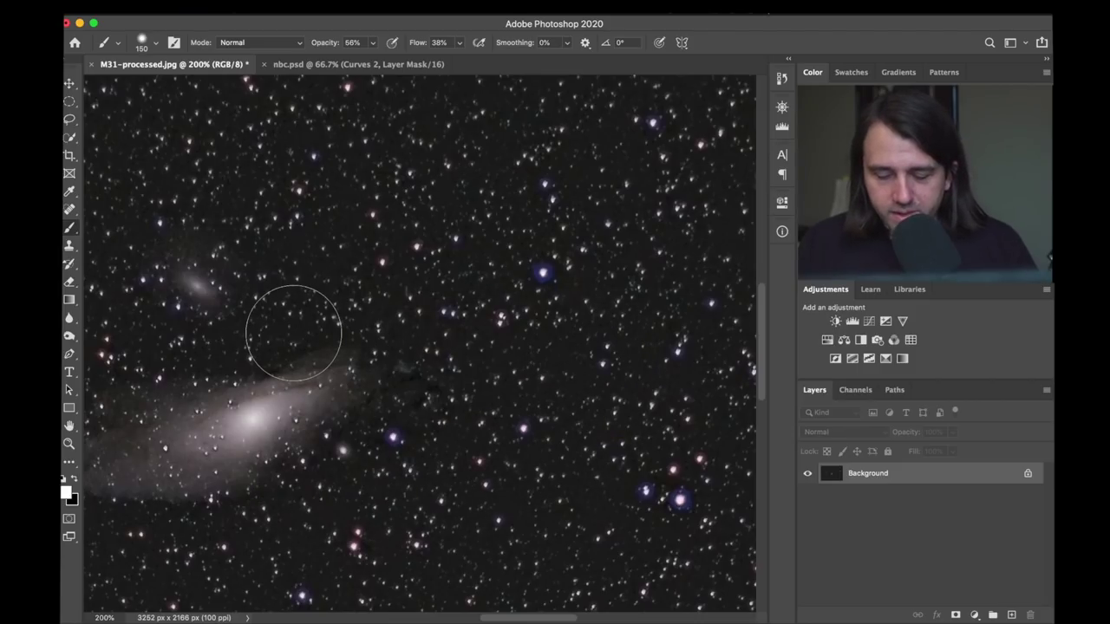
Examine M31-processed.jpg's full composition at 50% and the galaxy, its companion and the neighbouring star field at 200%.
key("super+minus")
key("super+minus")
key("super+minus")
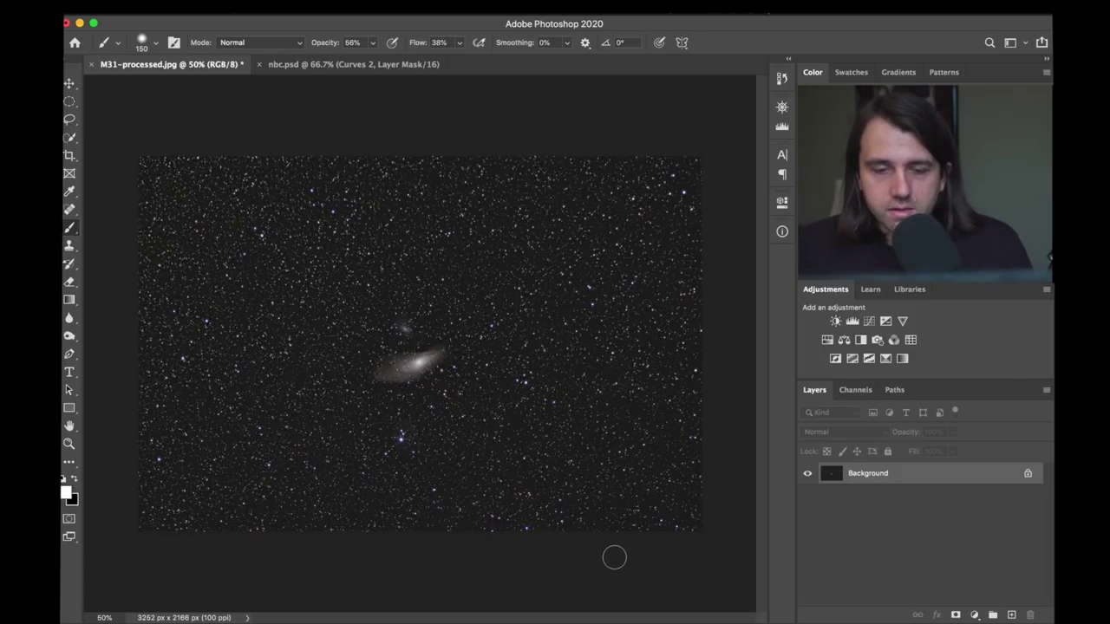
key("super+equal")
key("super+equal")
key("super+equal")
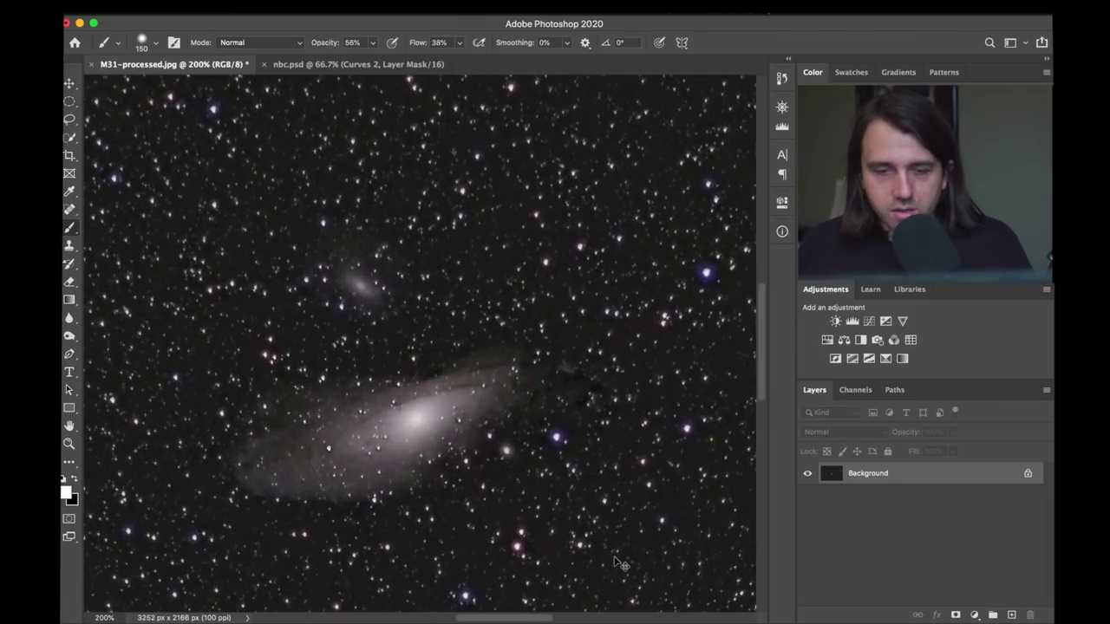
mouse_move(488, 617)
left_mouse_down()
mouse_move(677, 596)
mouse_move(174, 607)
mouse_move(473, 598)
mouse_move(457, 589)
left_mouse_up()
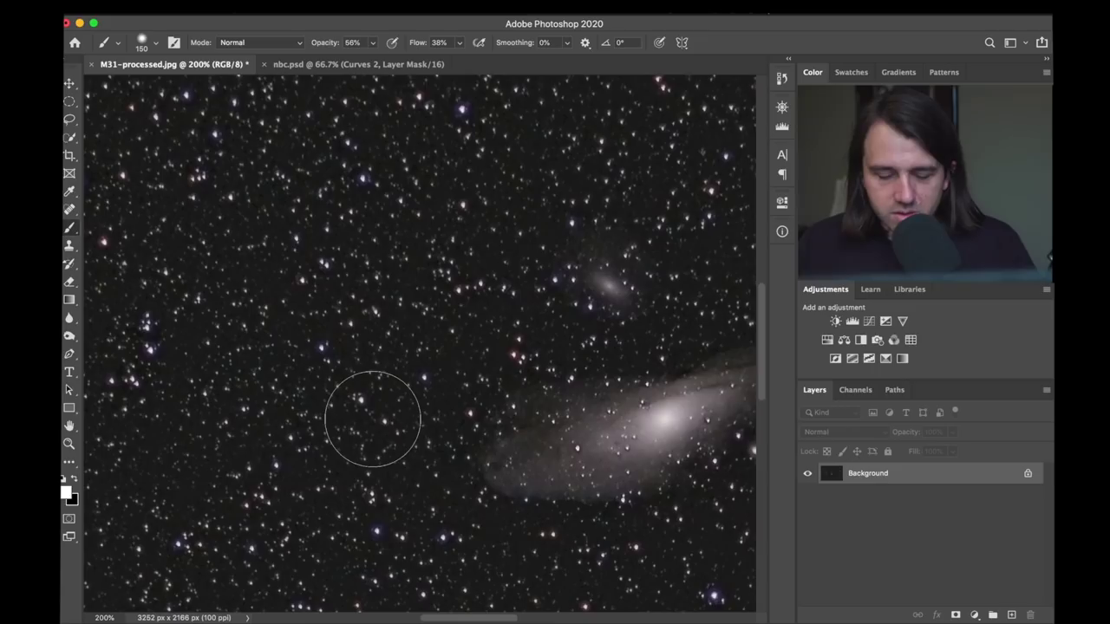
key("super+minus")
key("super+minus")
key("super+minus")
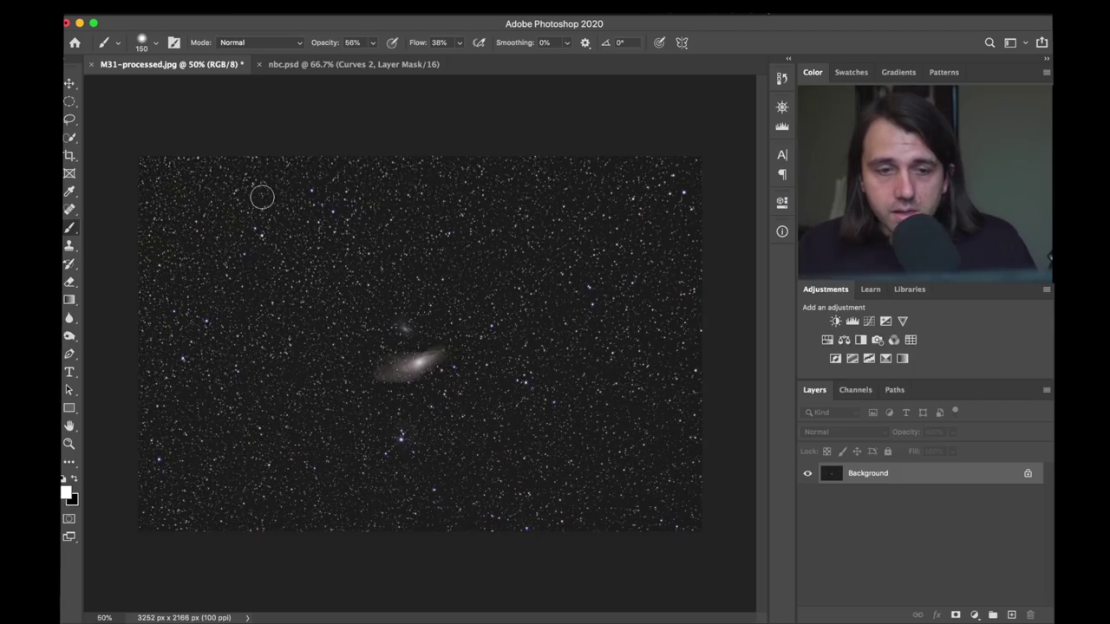
Compare M31-processed.jpg with nbc.psd, and brush a white triangular loop from the galaxy core across the missing galaxy area in M31-processed.jpg.
left_click(327, 65)
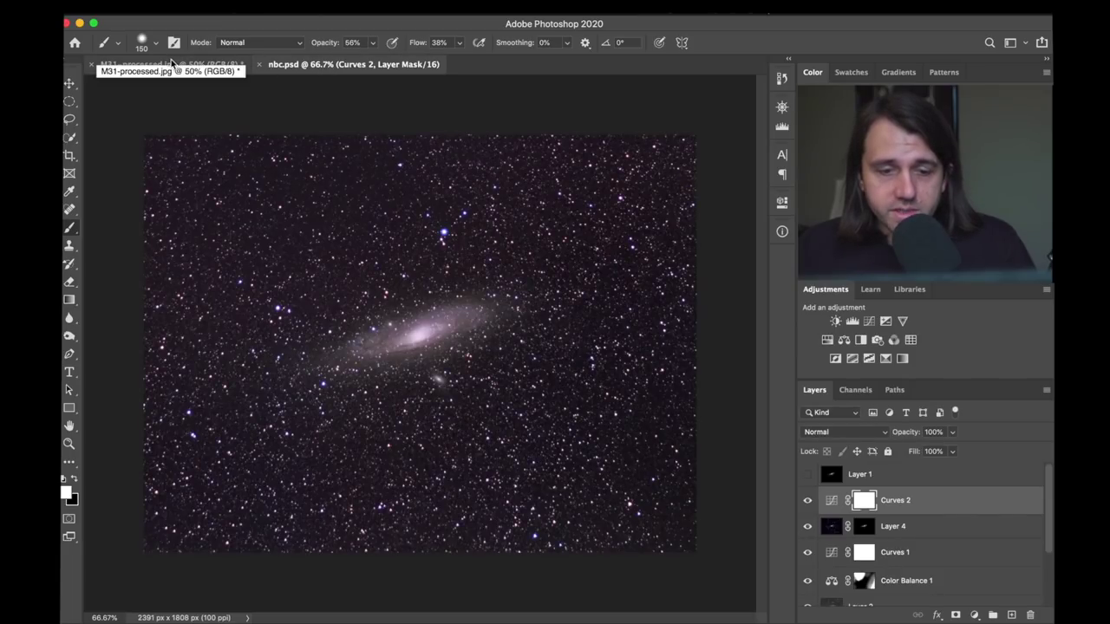
left_click(170, 68)
mouse_move(476, 333)
left_mouse_down()
mouse_move(407, 389)
mouse_move(525, 382)
mouse_move(493, 338)
left_mouse_up()
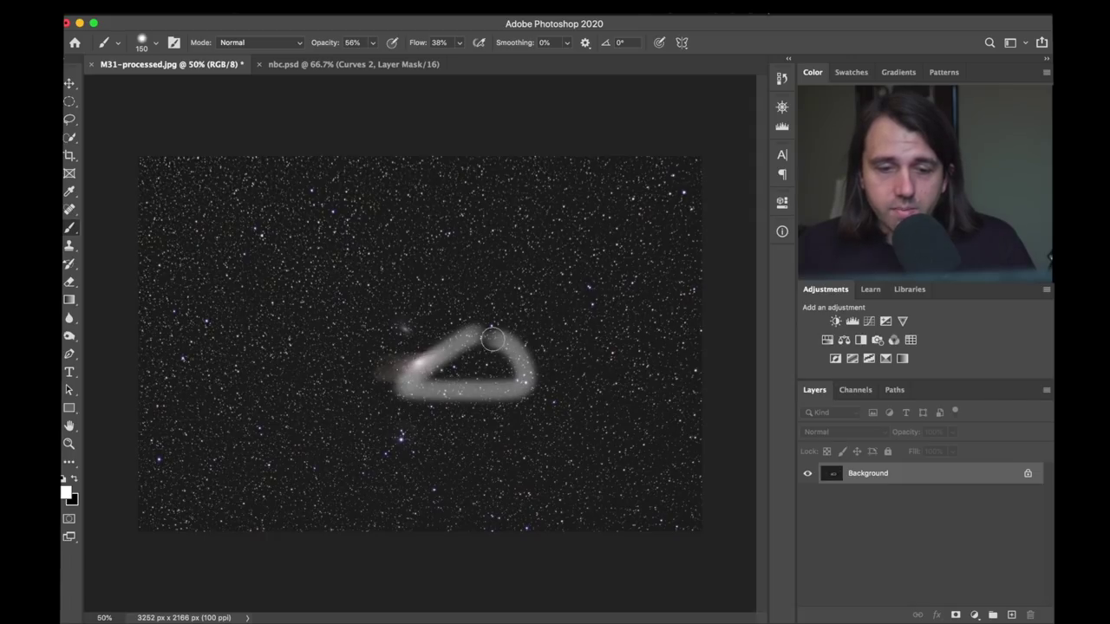
Inspect the galaxy, its companion and the surrounding stars in nbc.psd up to 200%.
left_click(355, 67)
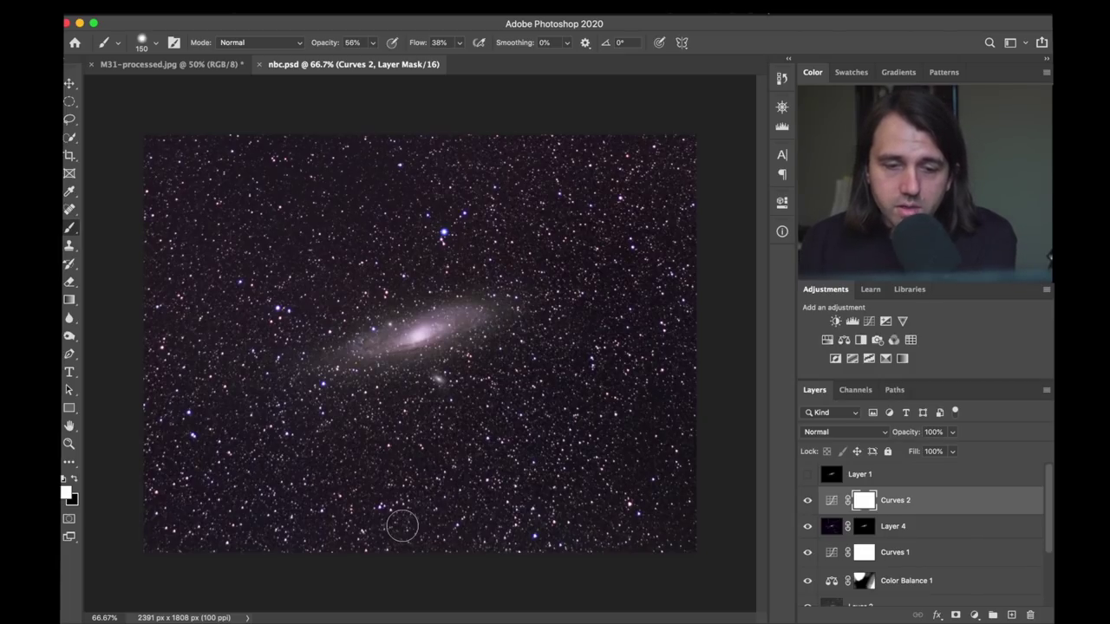
key("ctrl+plus")
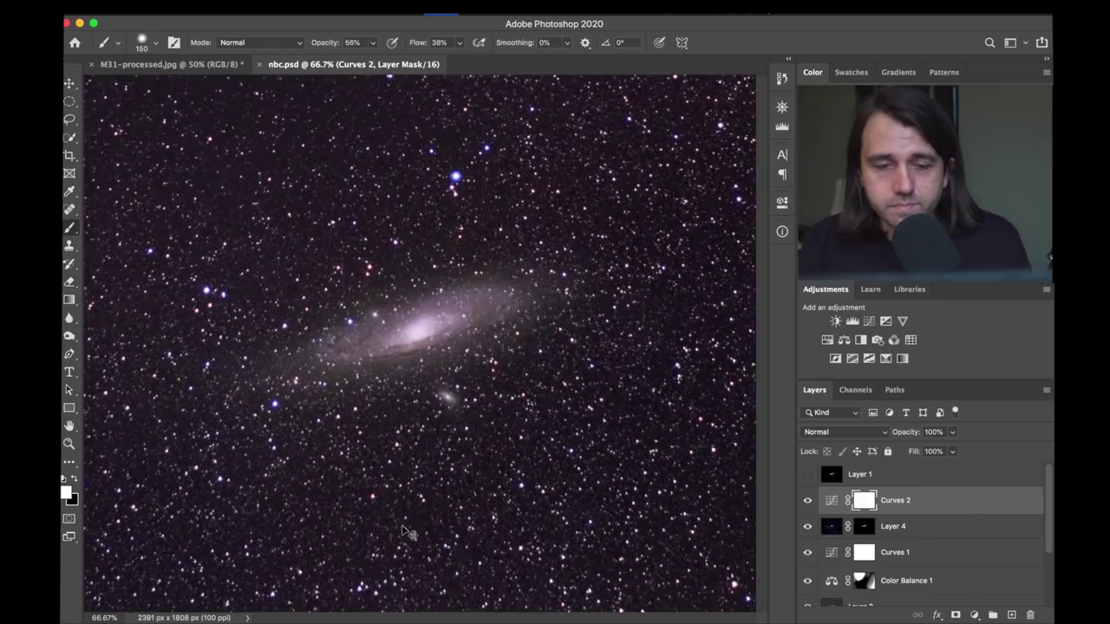
key("ctrl+plus")
key("ctrl+plus")
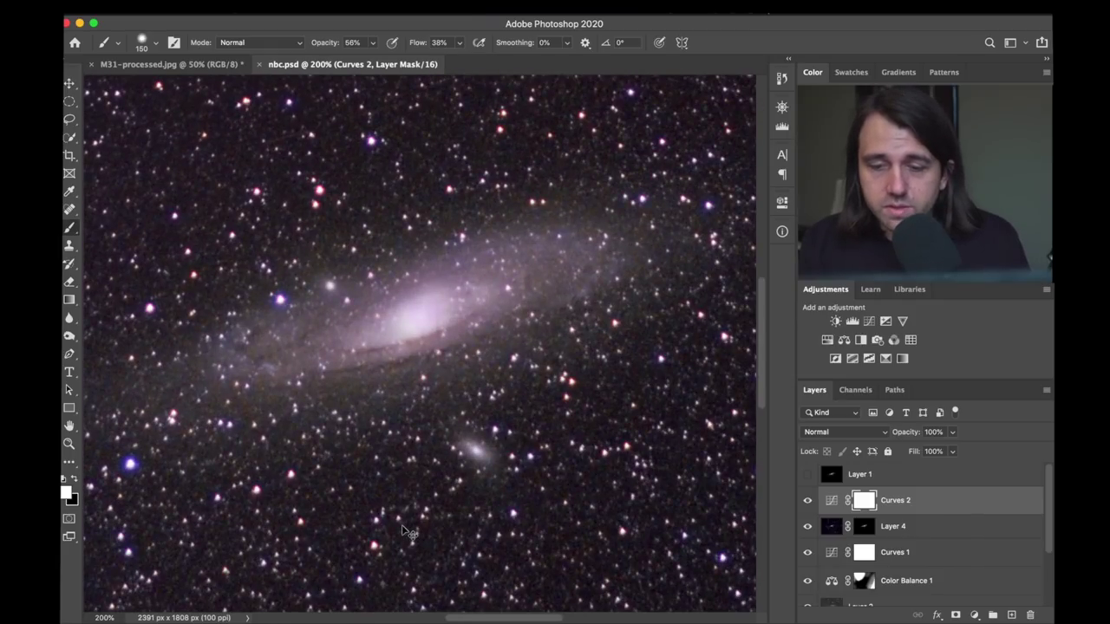
key("ctrl+minus")
key("ctrl+minus")
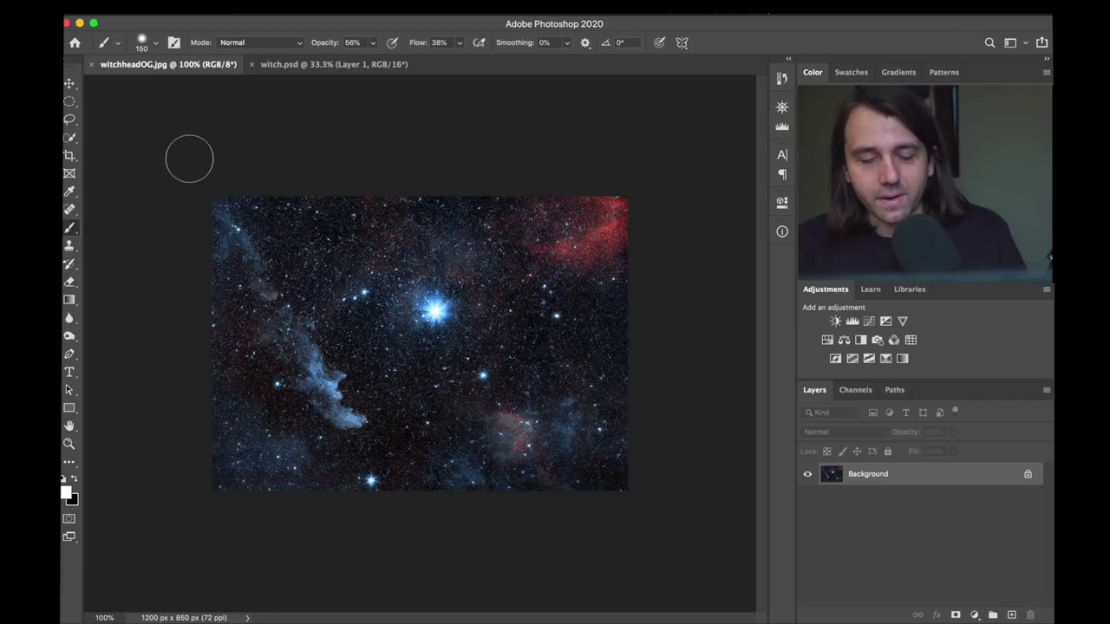
Inspect the small stars, background and bright blue star in witchheadOG.jpg at up to 800% magnification.
key("super+equal")
key("super+equal")
key("super+equal")
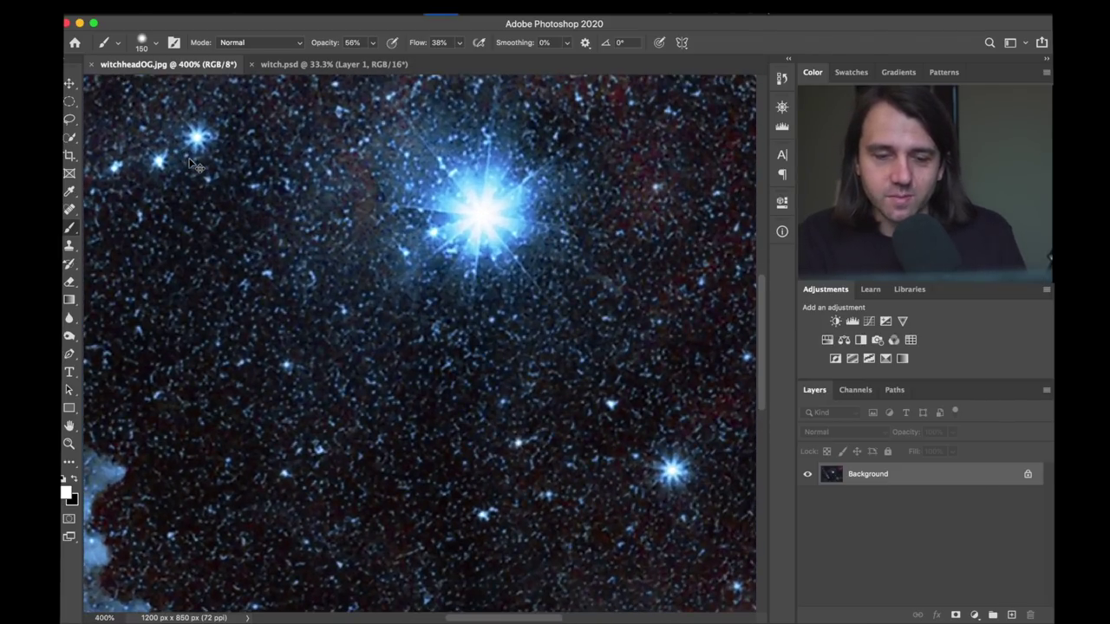
key("super+equal")
key("super+equal")
key("super+equal")
key("super+equal")
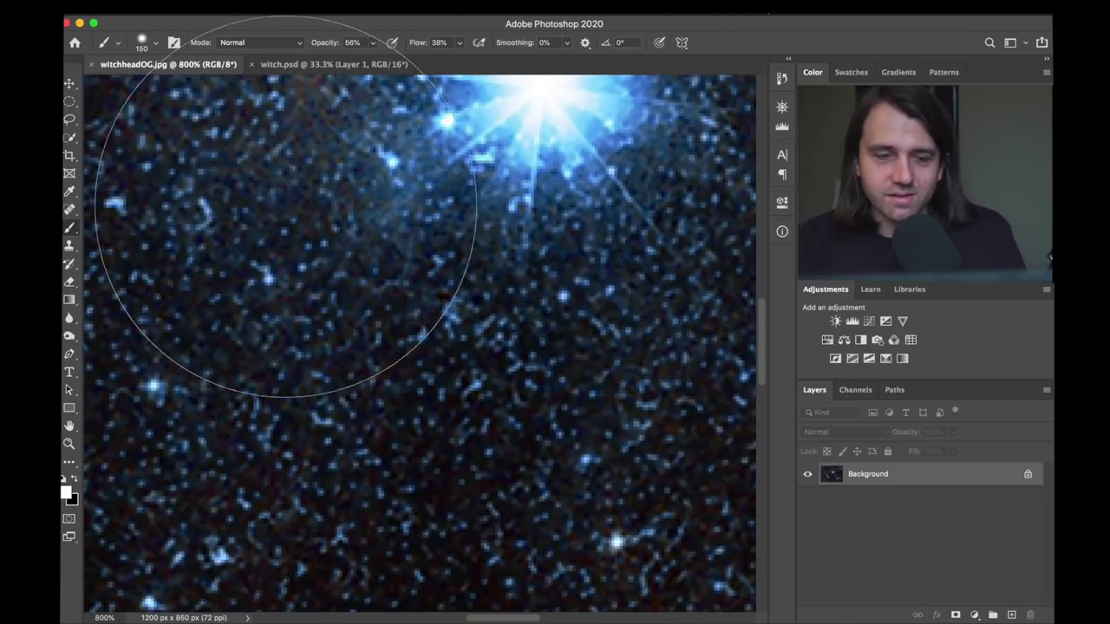
scroll(290, 290, "up", 5)
scroll(289, 290, "left", 5)
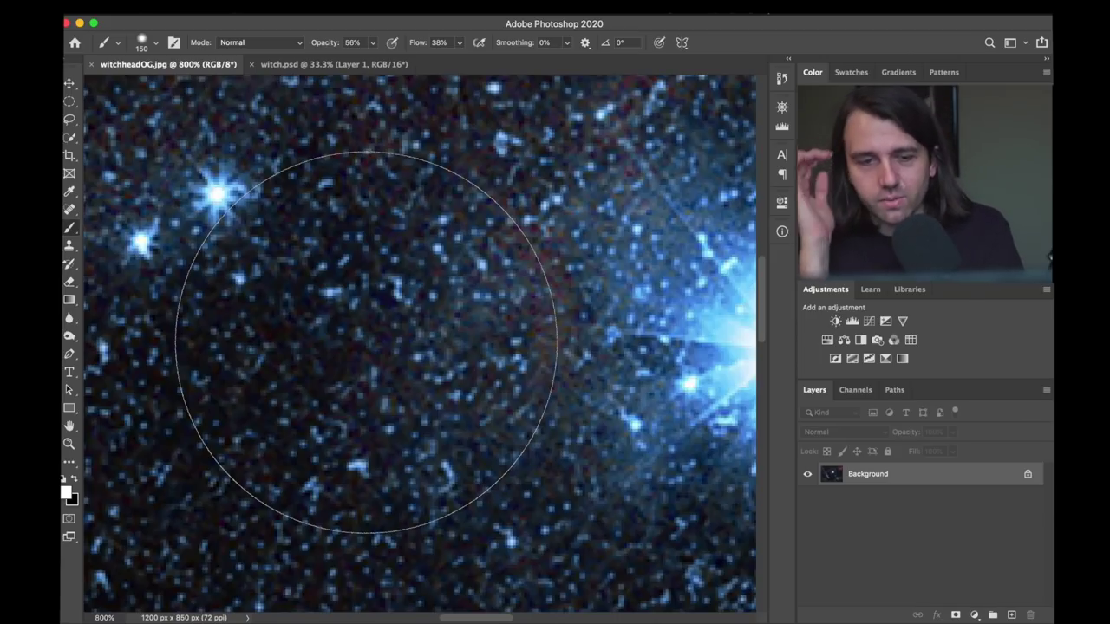
scroll(366, 343, "up", 2)
scroll(366, 343, "down", 5)
scroll(365, 343, "left", 5)
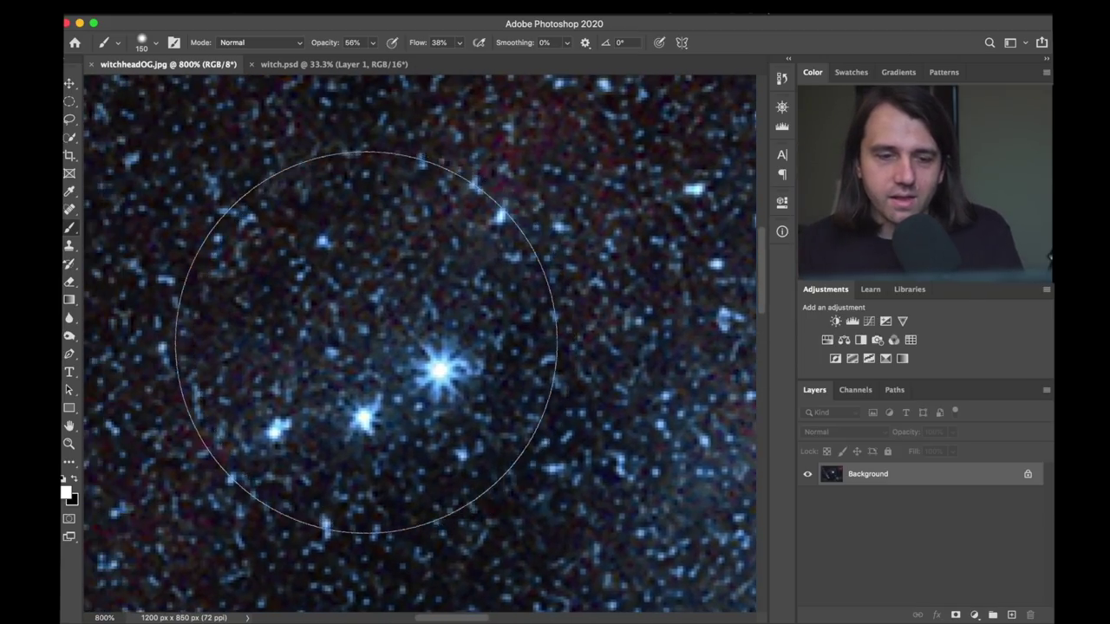
scroll(365, 343, "down", 4)
scroll(365, 342, "left", 5)
scroll(367, 321, "right", 8)
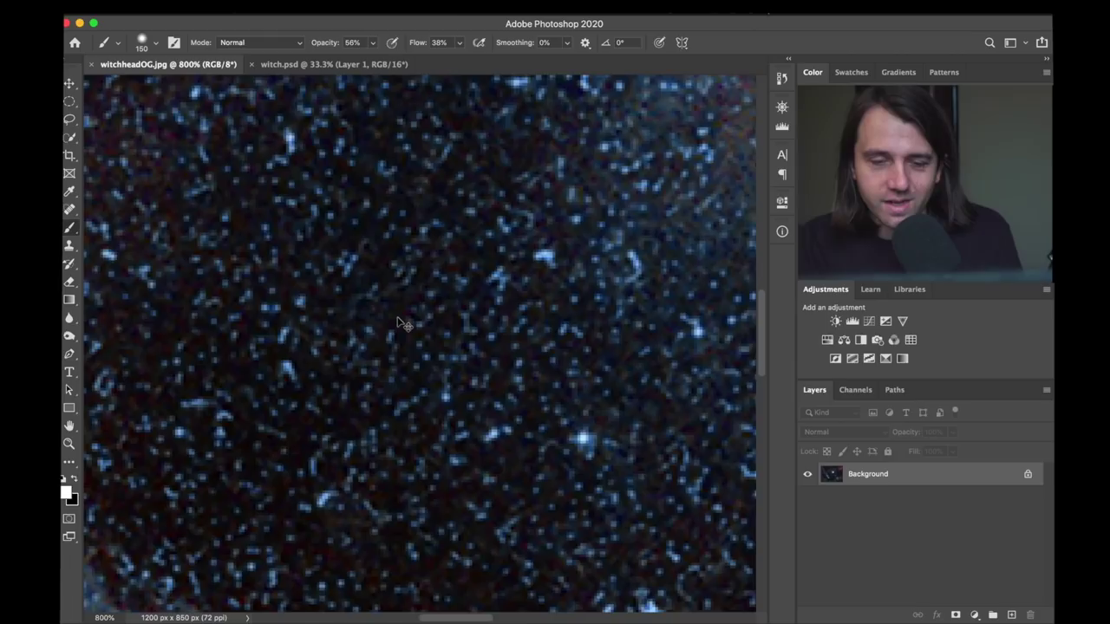
Examine the blue Witch Head nebula and the star field around it at 300%.
scroll(400, 322, "down", 6)
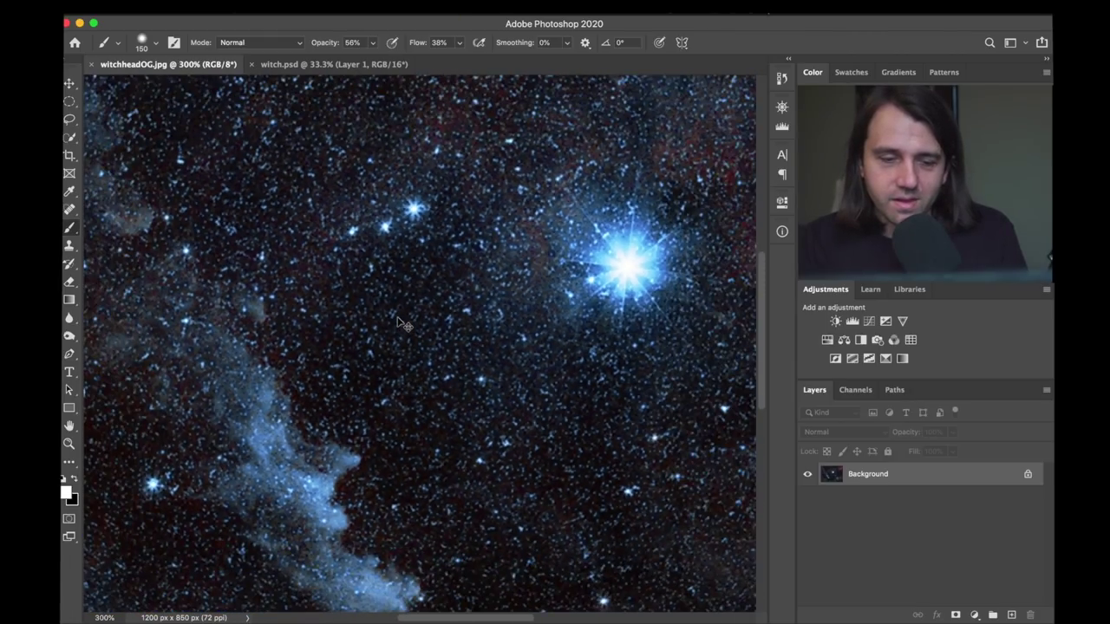
scroll(401, 322, "down", 1)
scroll(401, 322, "down", 3)
scroll(399, 321, "up", 5)
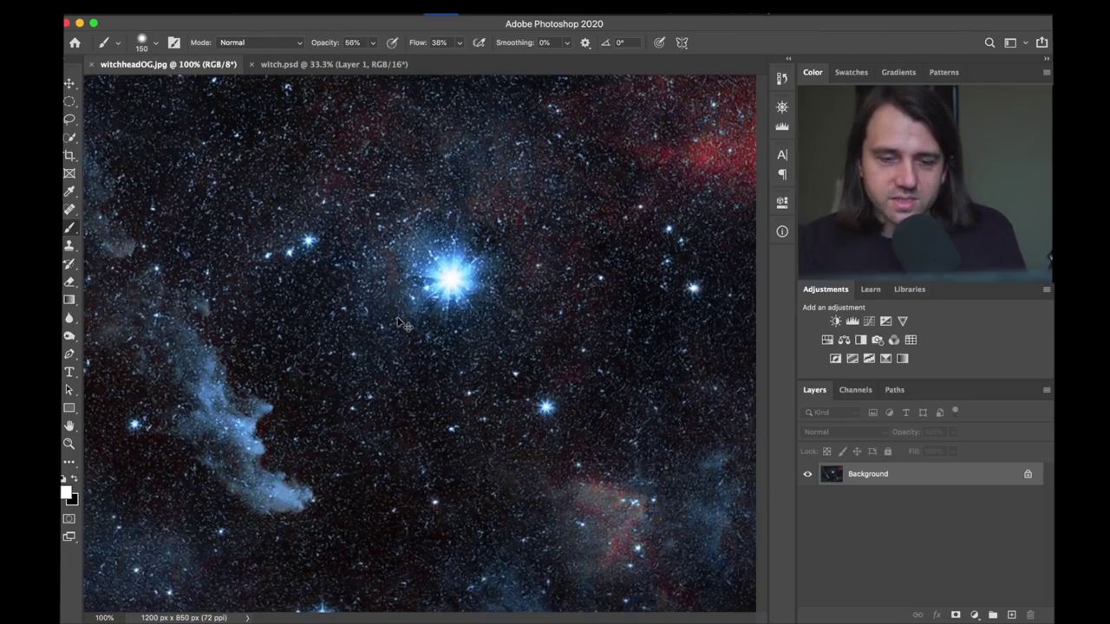
scroll(395, 319, "down", 3)
scroll(395, 319, "left", 2)
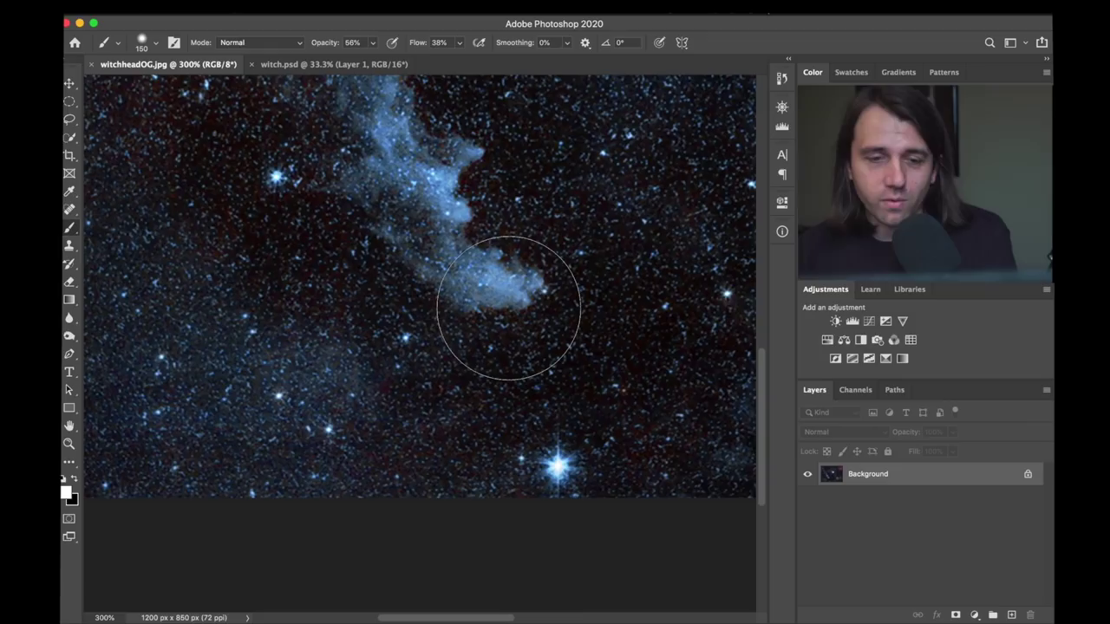
scroll(509, 308, "up", 4)
scroll(509, 308, "left", 1)
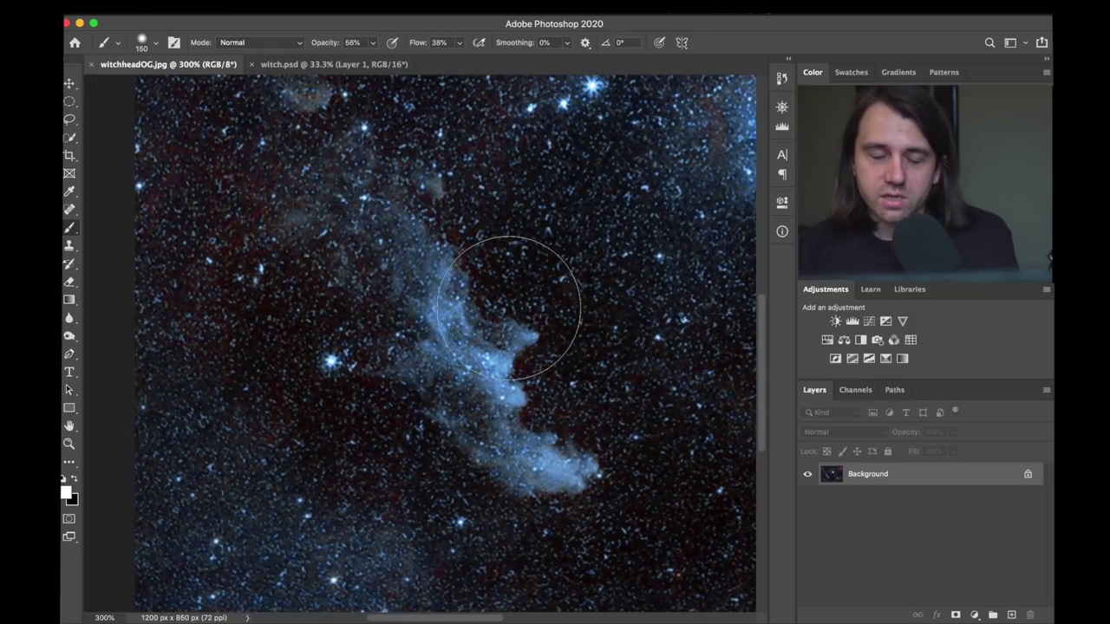
scroll(509, 308, "up", 3)
scroll(509, 308, "right", 1)
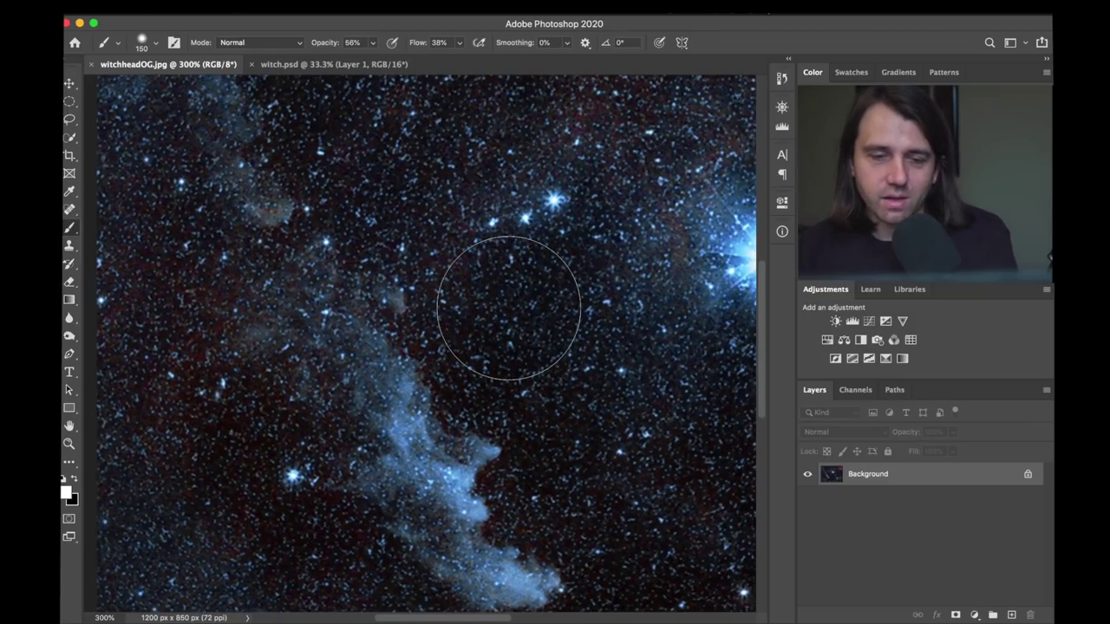
scroll(508, 307, "down", 6)
scroll(509, 307, "right", 2)
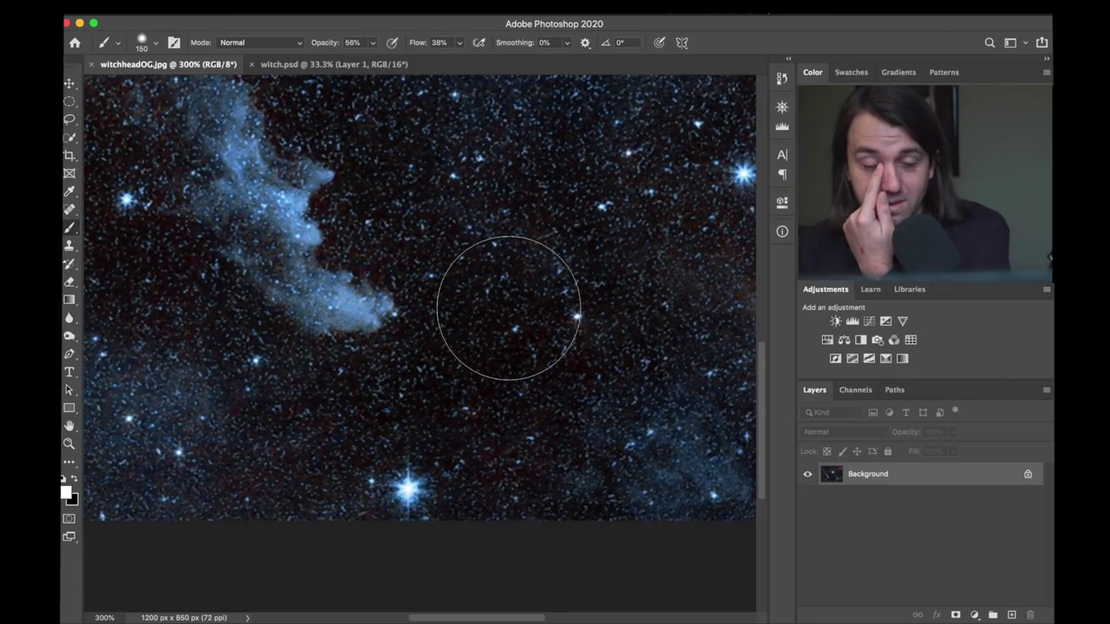
Examine the faint reddish nebula patch and the bright red corner nebula at 300%.
scroll(508, 308, "up", 5)
scroll(509, 308, "right", 7)
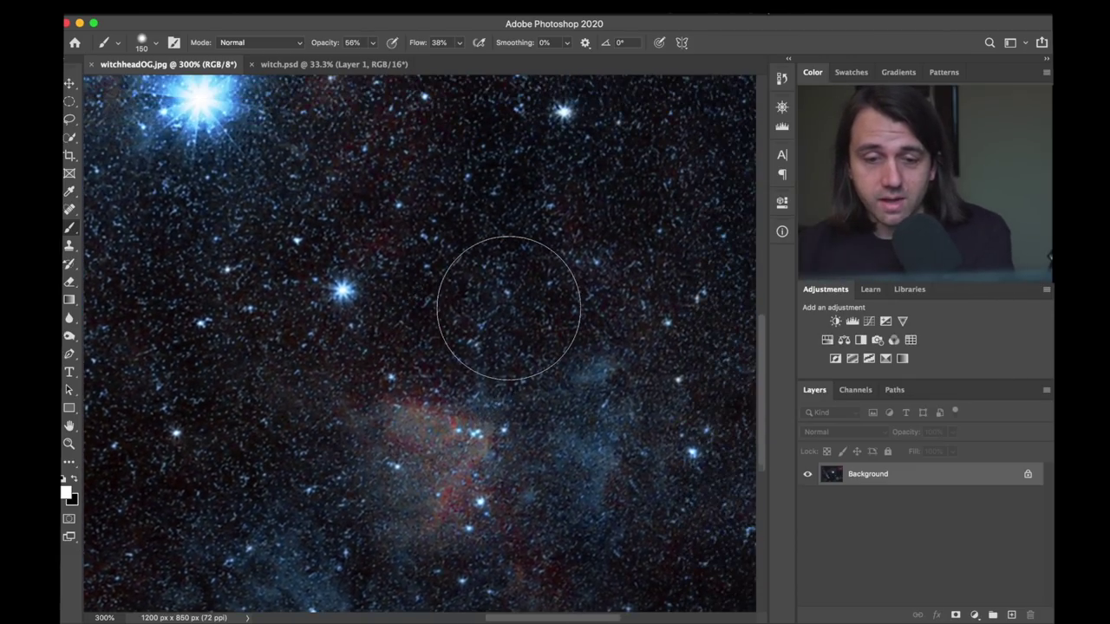
scroll(509, 308, "up", 5)
scroll(509, 308, "right", 2)
scroll(509, 308, "left", 2)
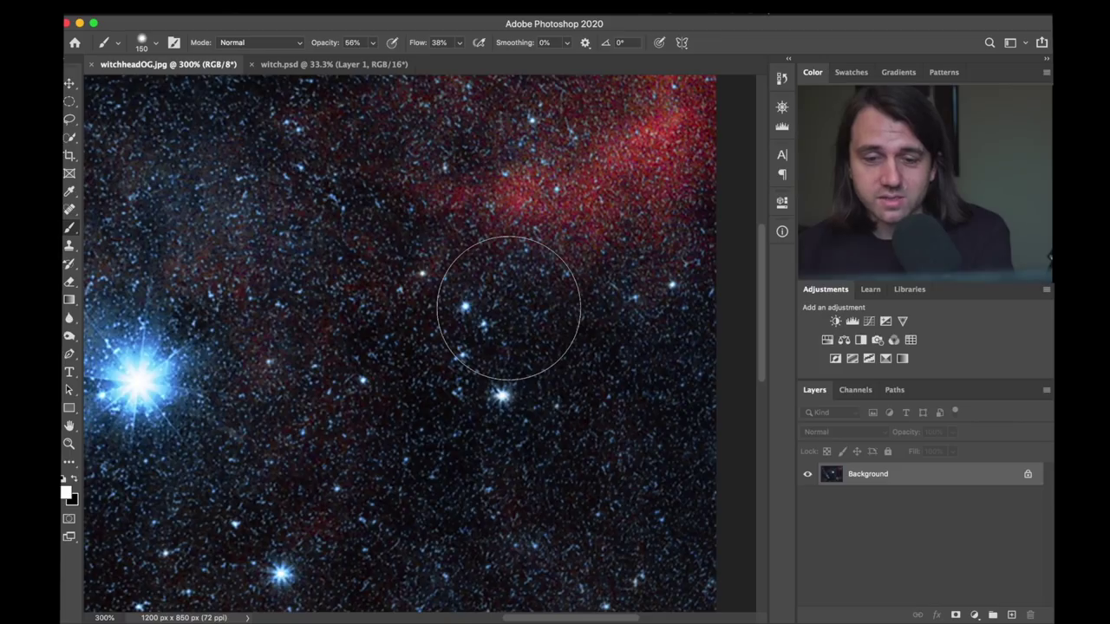
scroll(509, 308, "down", 7)
scroll(509, 307, "left", 1)
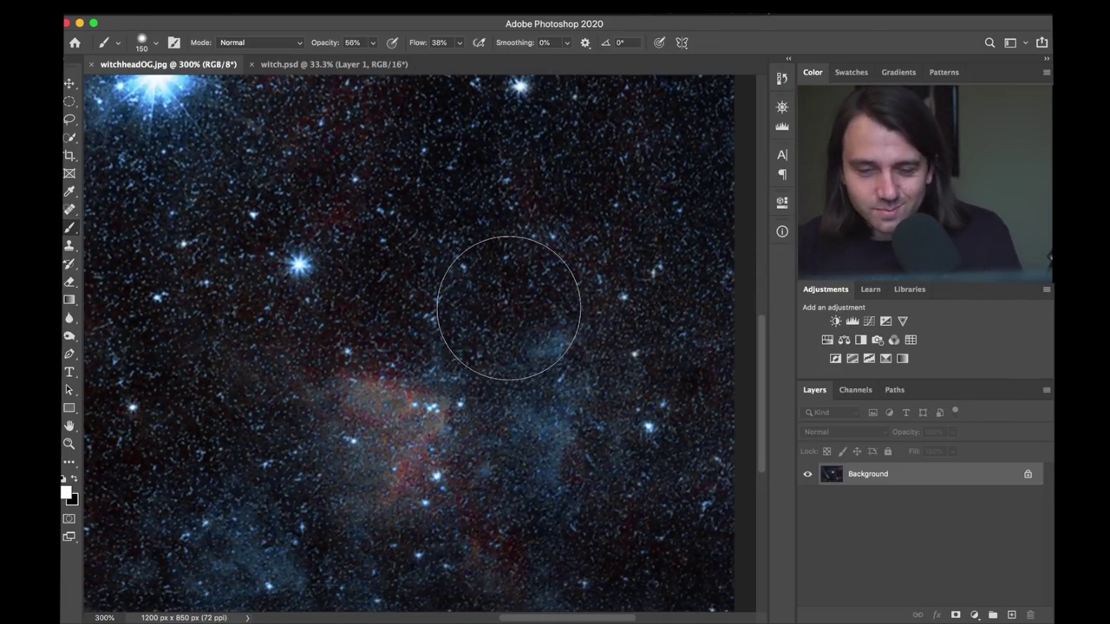
Review the overall composition of witchheadOG.jpg at several magnifications down to 50%.
key("super+minus")
key("super+minus")
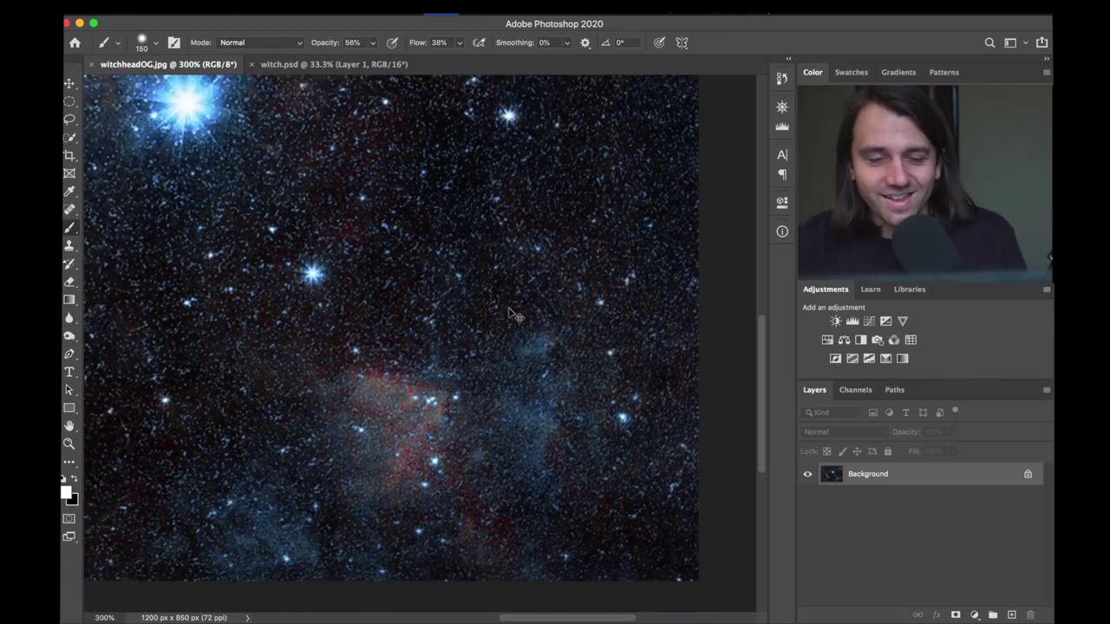
key("super+minus")
key("super+plus")
key("super+plus")
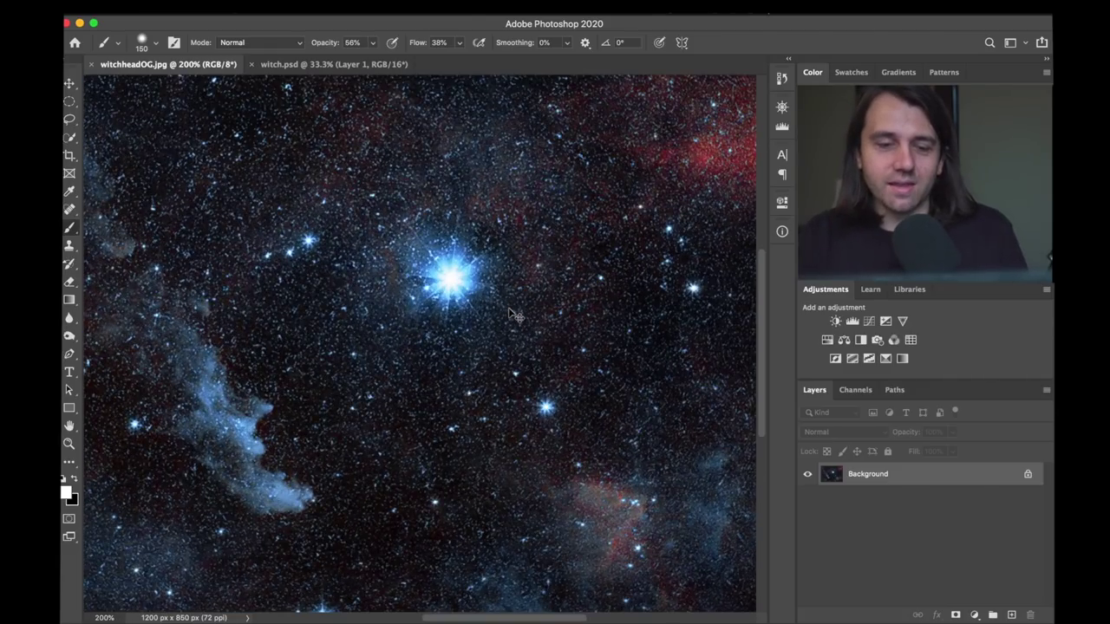
key("super+minus")
key("super+minus")
key("super+minus")
key("super+minus")
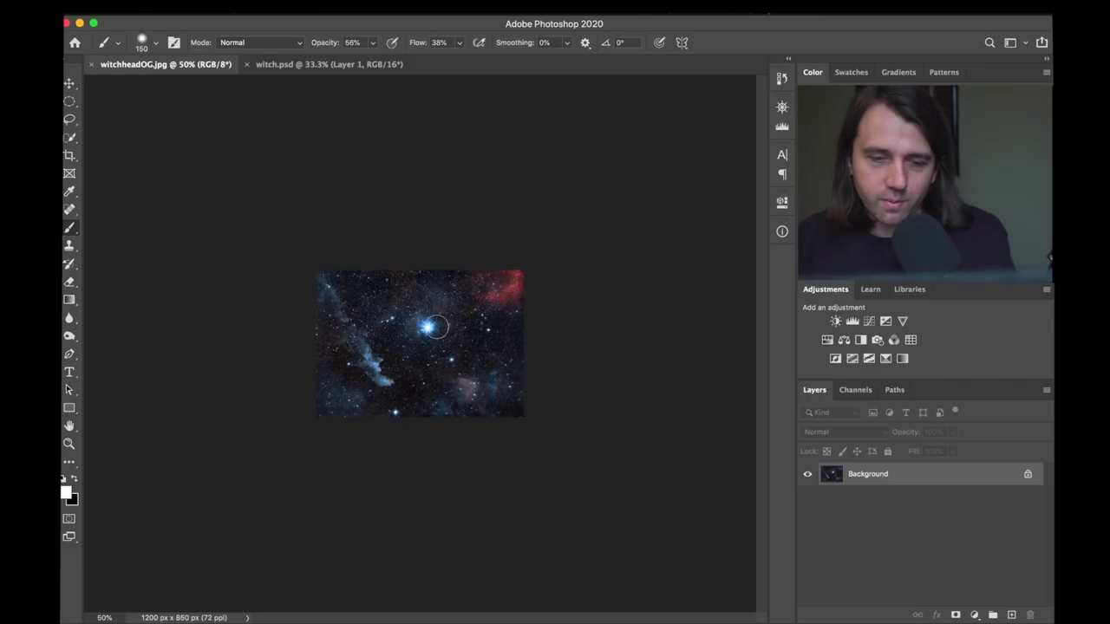
Brush a white diagonal band across witchheadOG.jpg, a ring around the bright star and a loop around the red corner, and undo the corner loop.
mouse_move(305, 422)
left_mouse_down()
mouse_move(359, 377)
mouse_move(502, 297)
left_mouse_up()
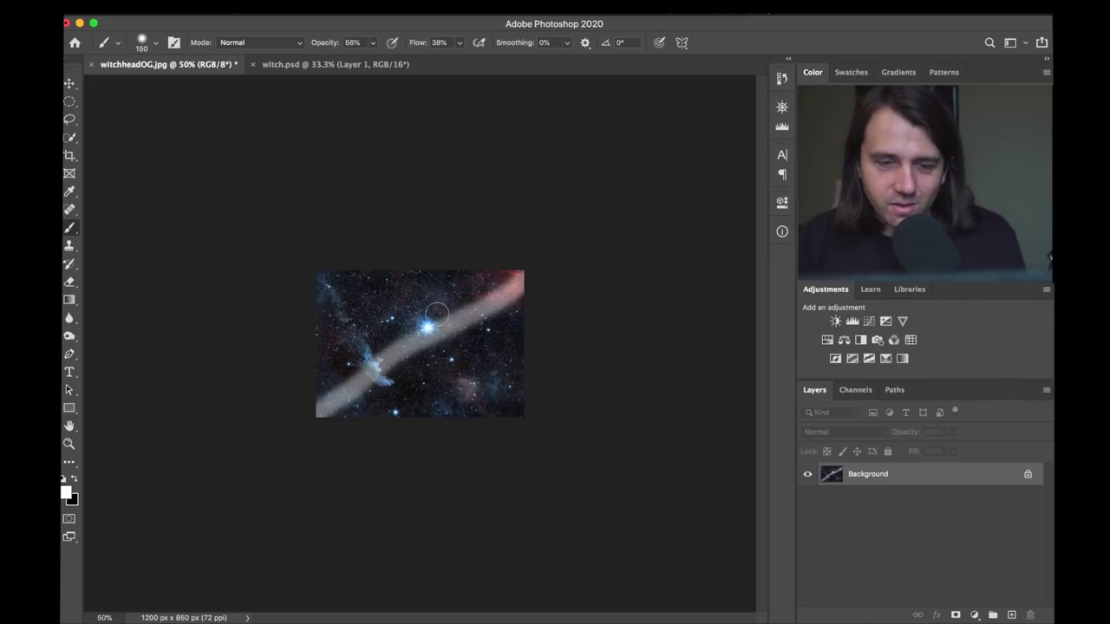
left_click_drag(437, 312, 429, 334)
mouse_move(509, 264)
left_mouse_down()
mouse_move(471, 302)
mouse_move(532, 326)
left_mouse_up()
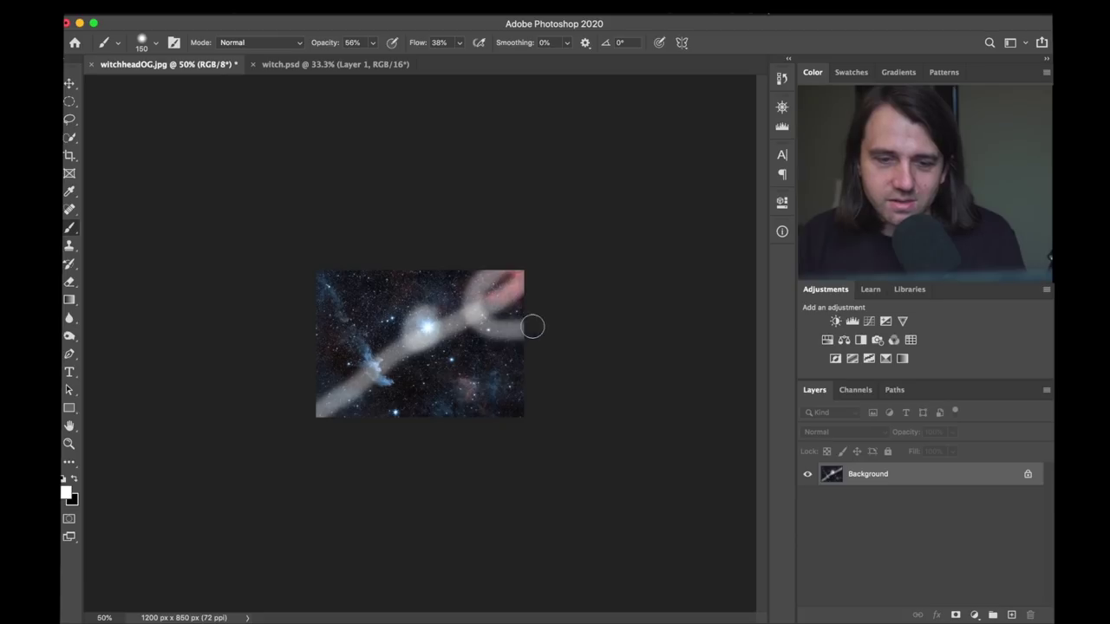
key("super+z")
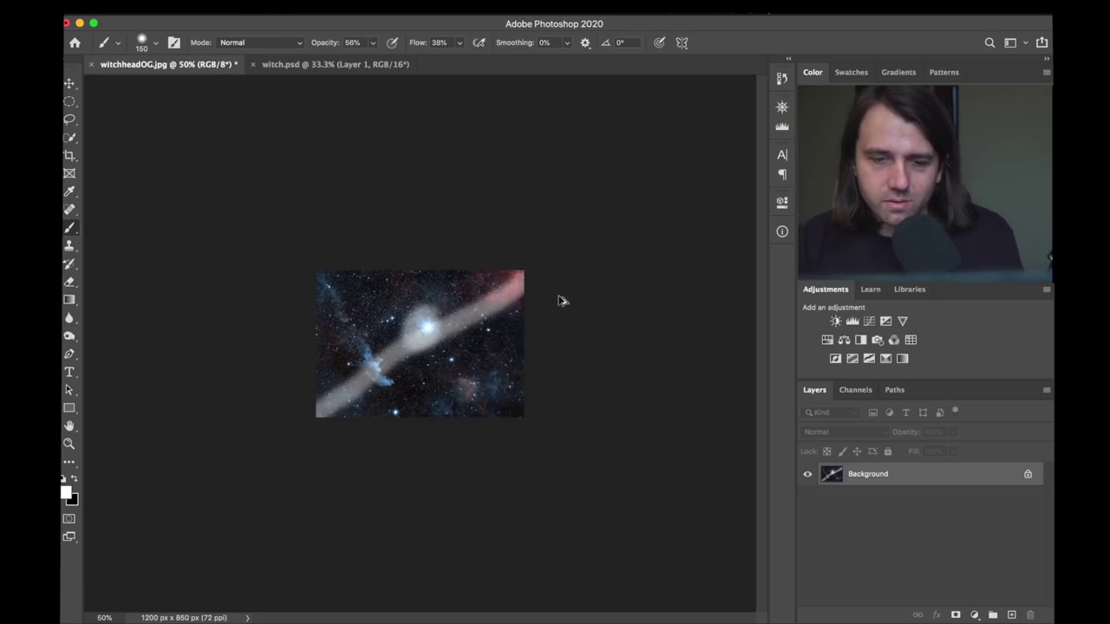
Undo the white diagonal band and the ring around the bright star in witchheadOG.jpg.
key("super+z")
key("super+z")
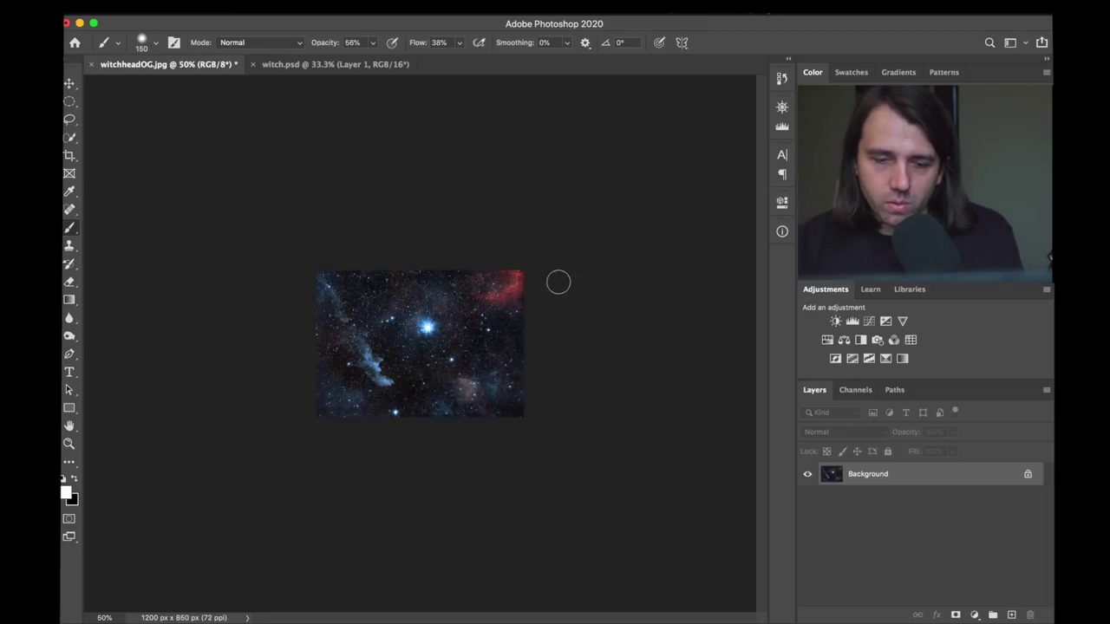
Brush two trial diagonal strokes across the lower-right part of the nebula image and undo them.
mouse_move(511, 336)
left_mouse_down()
mouse_move(437, 349)
mouse_move(381, 443)
left_mouse_up()
mouse_move(524, 364)
left_mouse_down()
mouse_move(479, 349)
mouse_move(429, 399)
mouse_move(485, 420)
left_mouse_up()
key("super+z")
key("super+z")
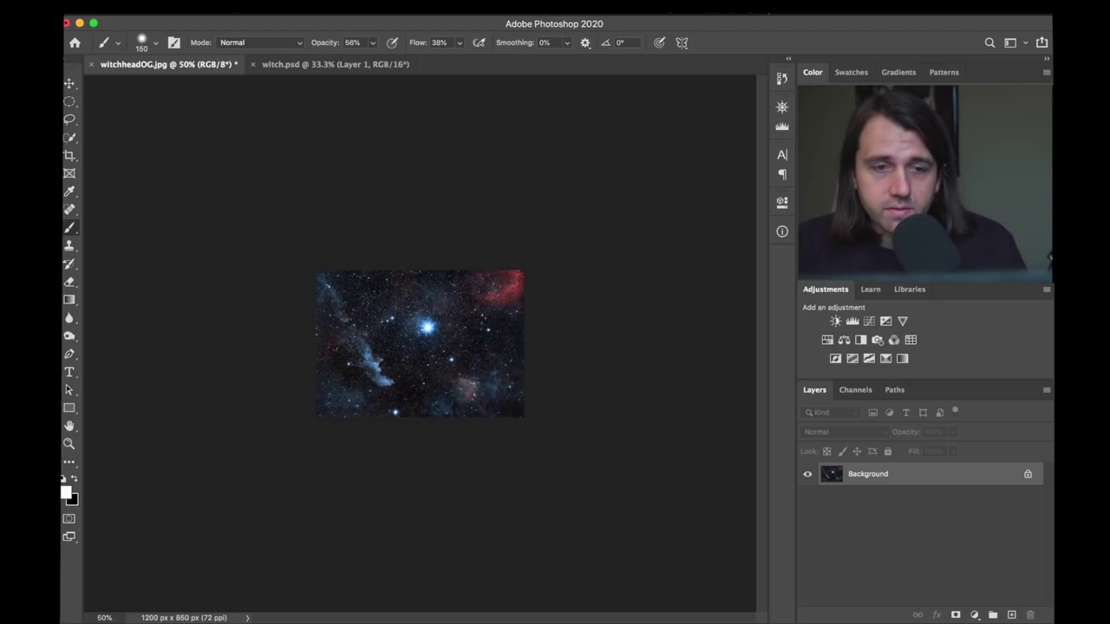
Compare the overall color and composition of witchheadOG.jpg at 100% with witch.psd at 33.3%.
left_click(333, 66)
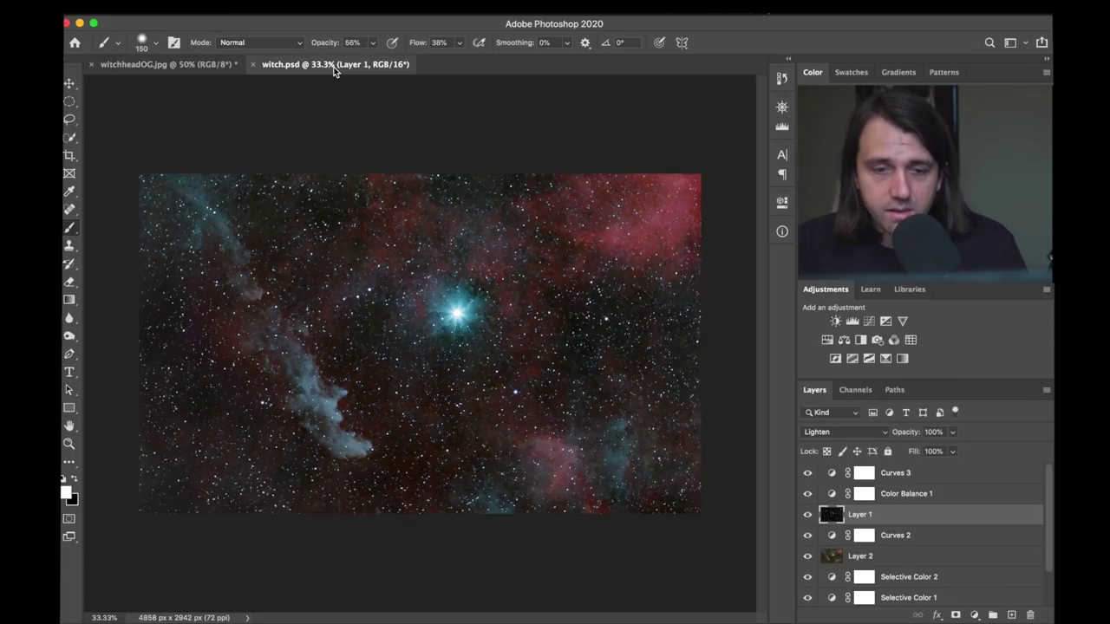
left_click(170, 65)
key("super+equal")
key("super+equal")
key("super+equal")
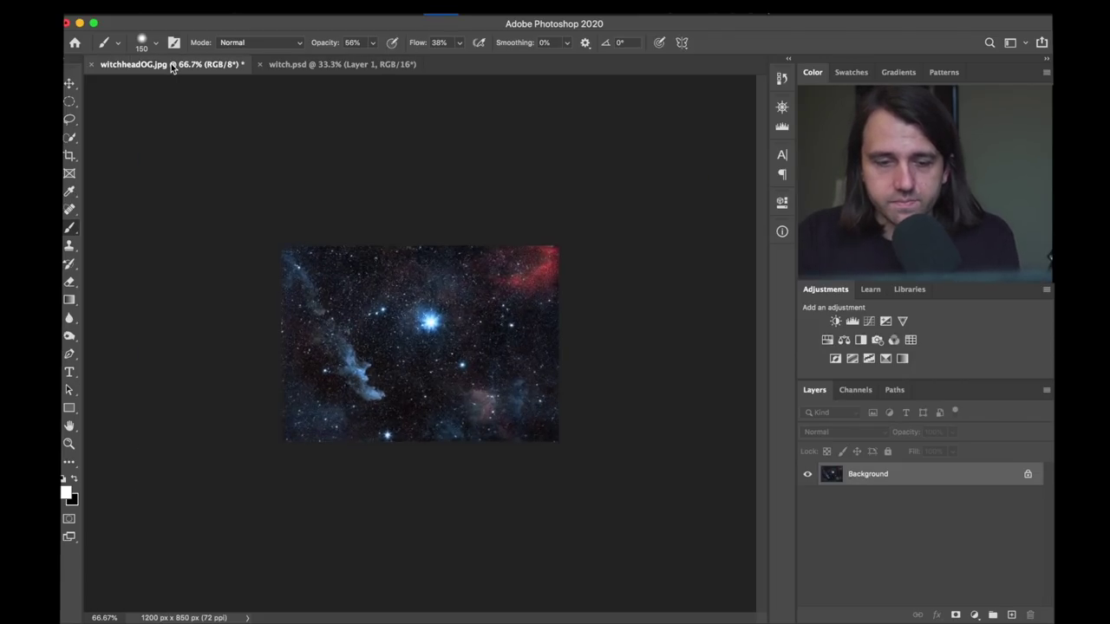
key("super+minus")
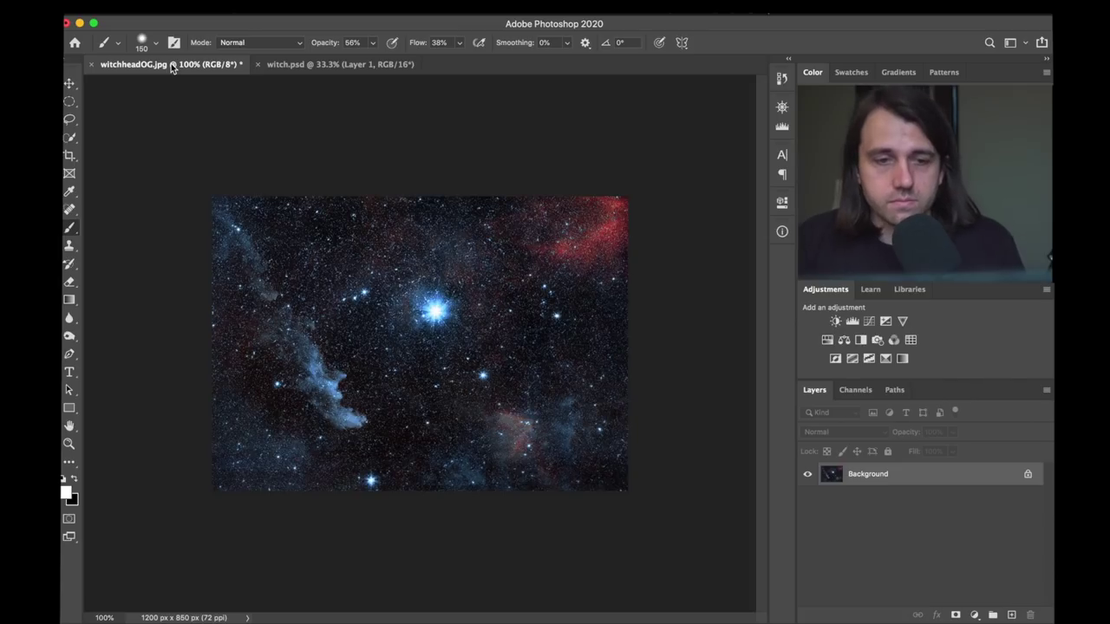
left_click(303, 65)
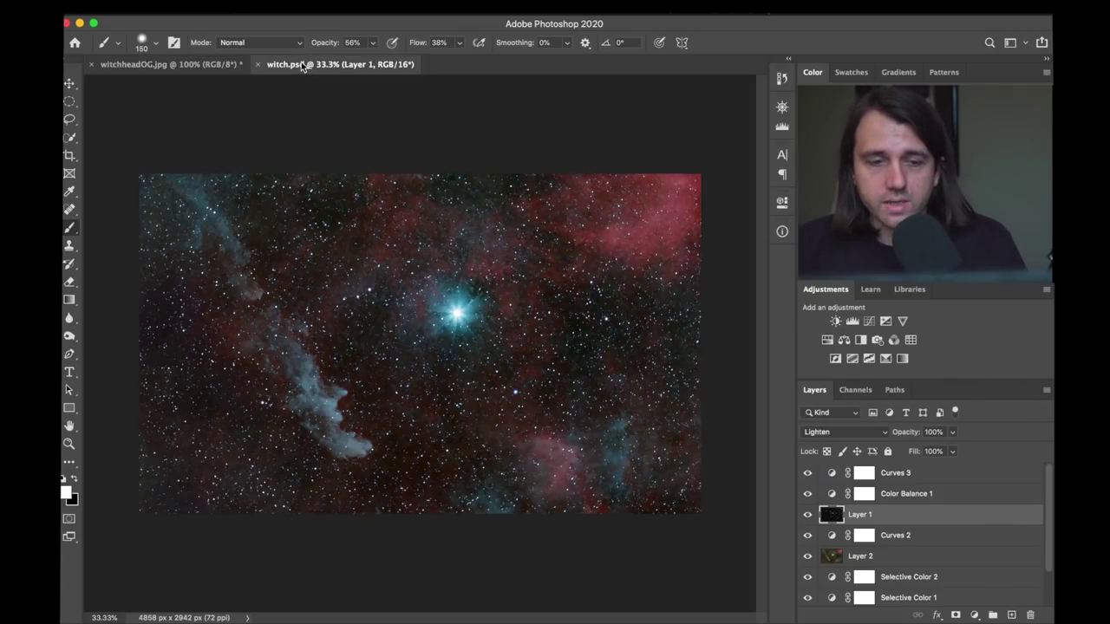
left_click(179, 69)
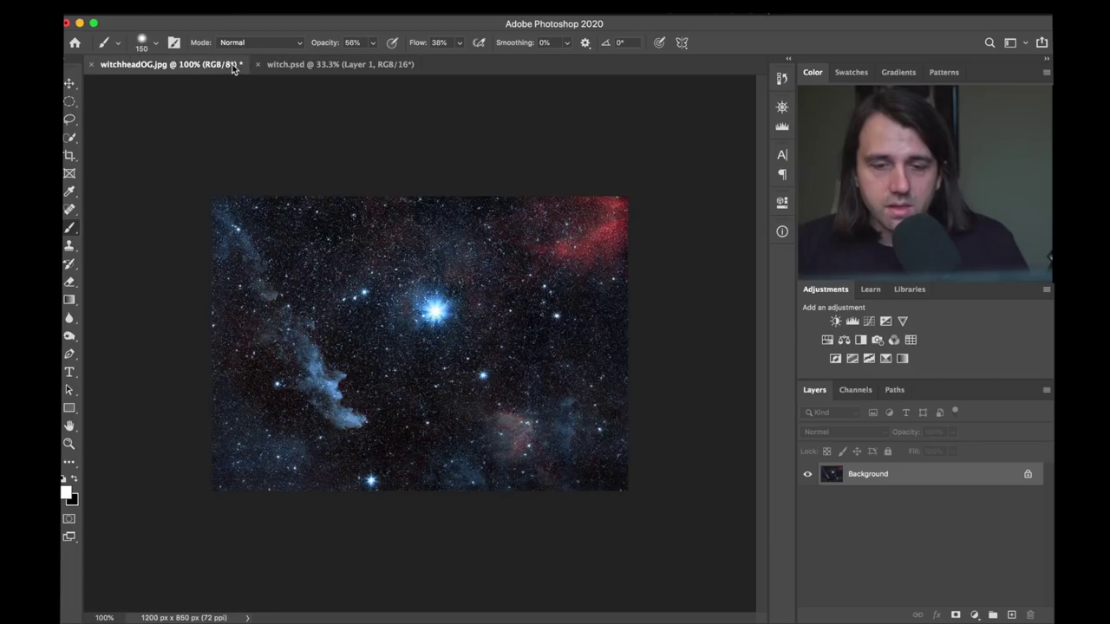
left_click(357, 66)
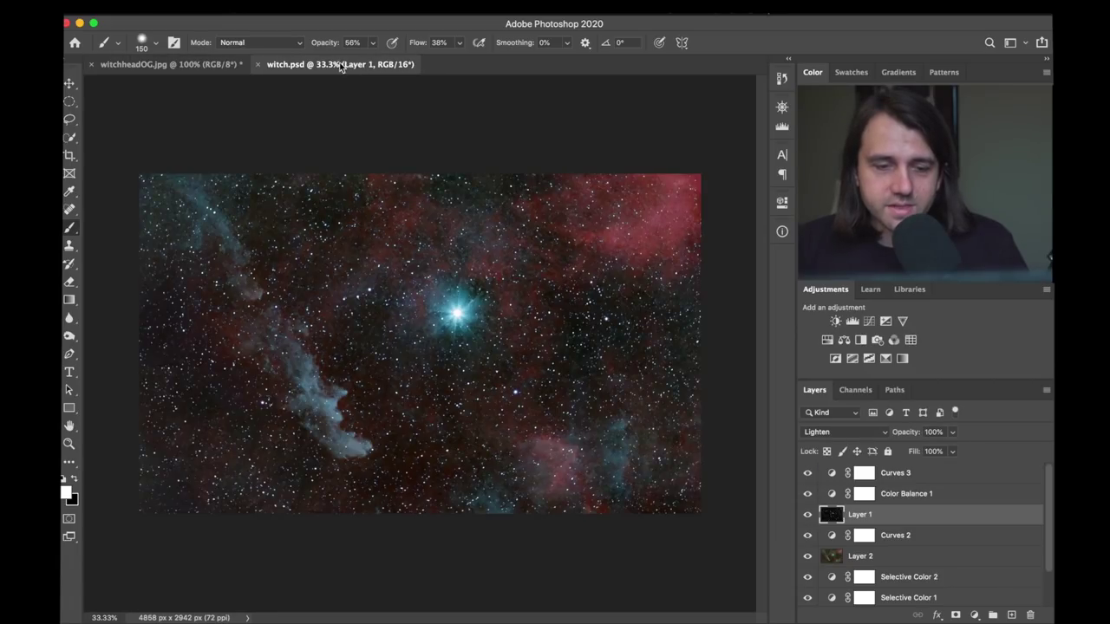
left_click(179, 66)
left_click(344, 61)
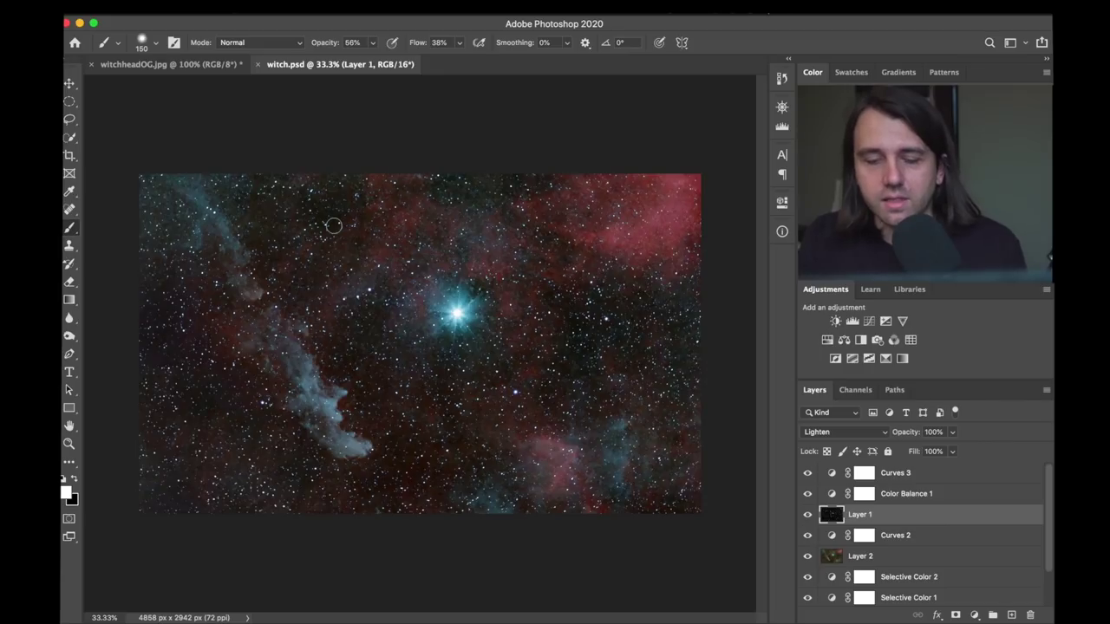
Examine the stars around the Witch Head nebula and the bright teal star in witch.psd at 200%.
key("super+equal")
key("super+equal")
key("super+equal")
key("super+equal")
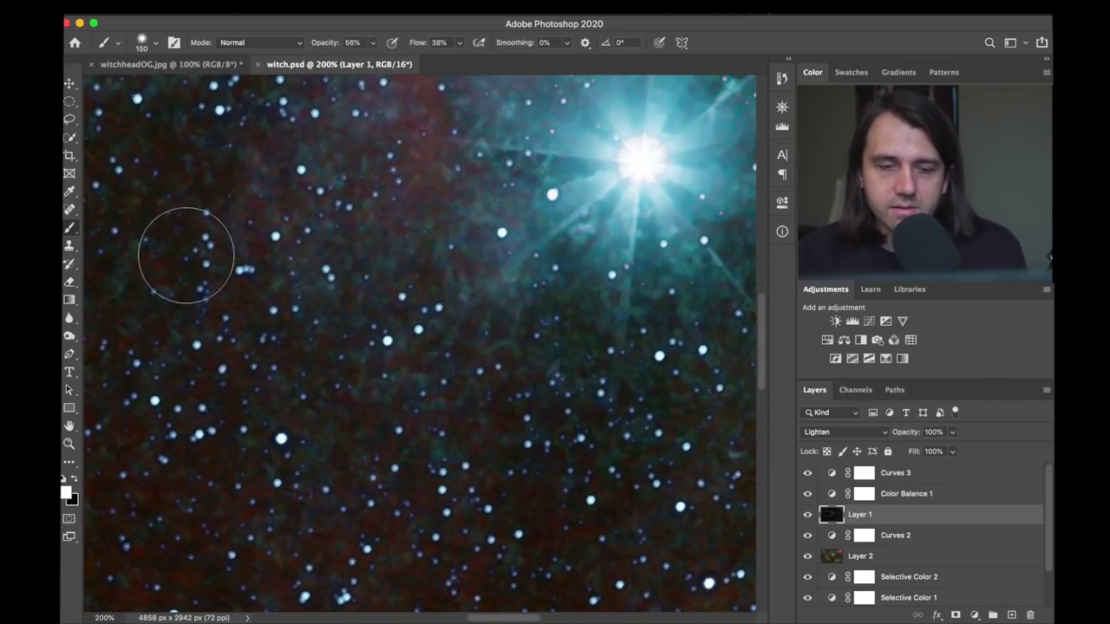
scroll(345, 408, "down", 5)
scroll(345, 408, "left", 5)
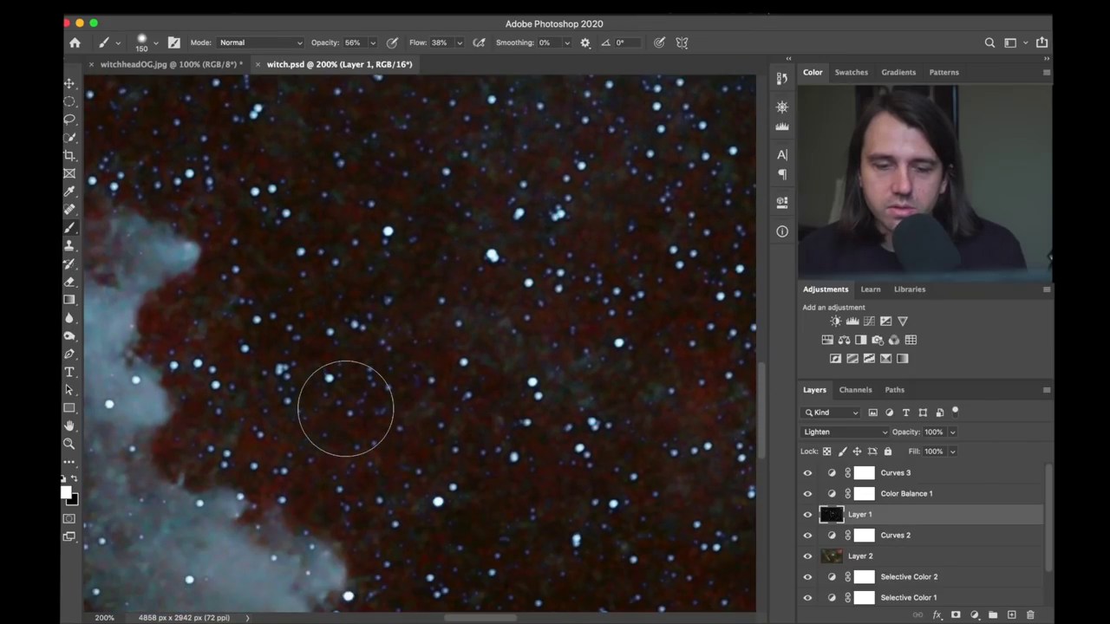
scroll(345, 408, "up", 3)
scroll(345, 408, "right", 8)
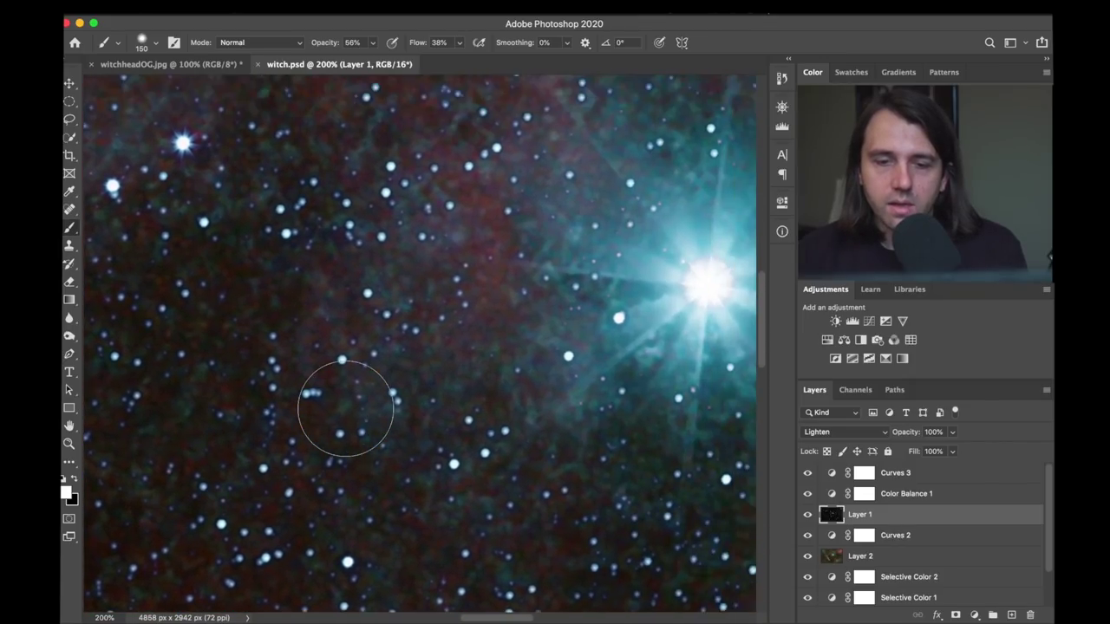
scroll(345, 408, "right", 5)
scroll(345, 407, "up", 3)
scroll(344, 401, "down", 5)
scroll(344, 402, "left", 3)
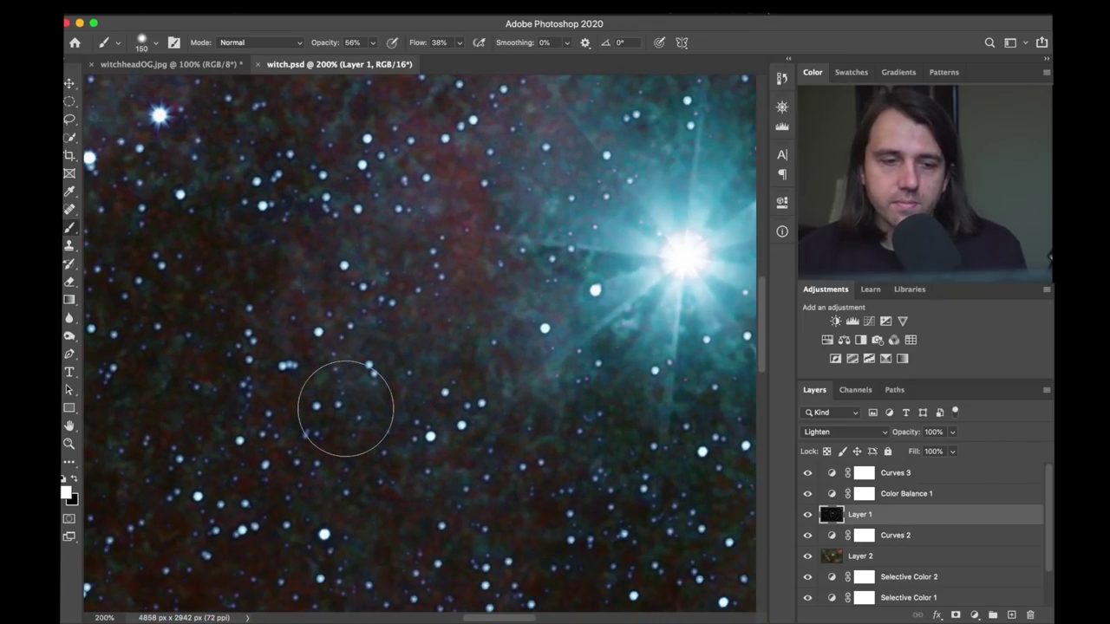
Compare the star field around the bright star in witchheadOG.jpg at 500% with witch.psd at 100%.
left_click(180, 64)
scroll(438, 223, "up", 3)
scroll(438, 221, "up", 4)
key("ctrl+Tab")
key("ctrl+Tab")
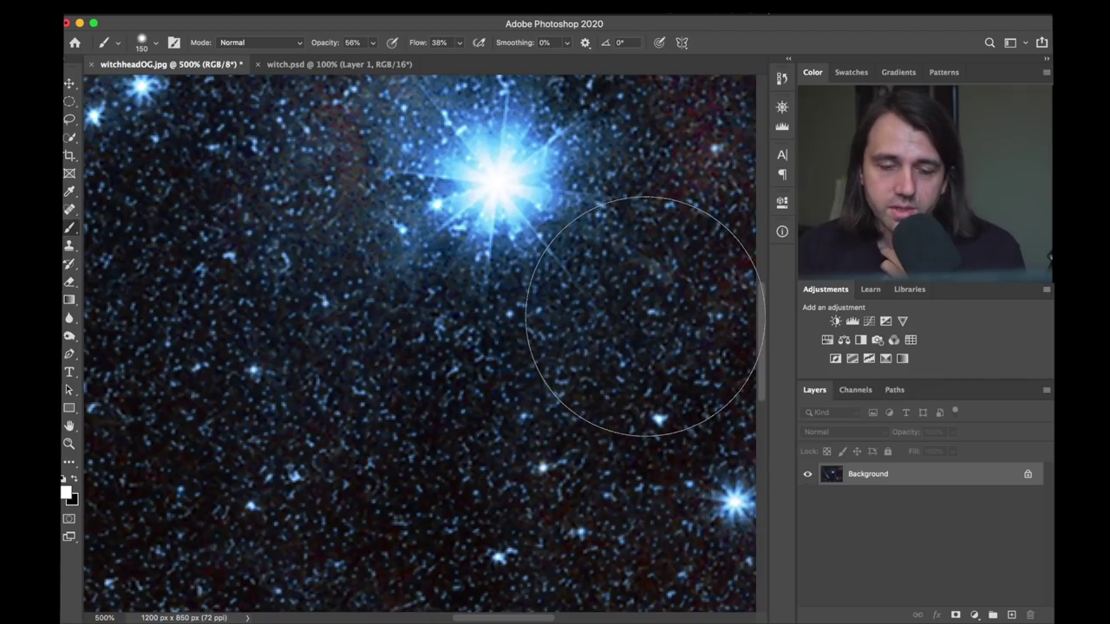
left_click(320, 65)
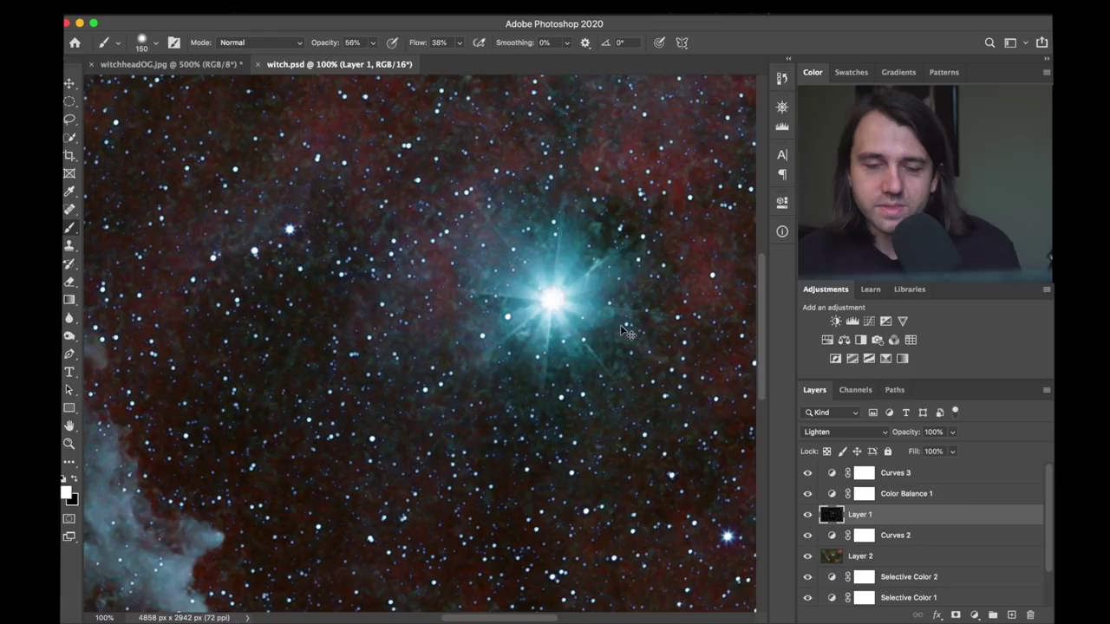
Return witch.psd to 33.3% and witchheadOG.jpg to 100% and compare the two full images again.
key("super+minus")
key("super+minus")
key("super+minus")
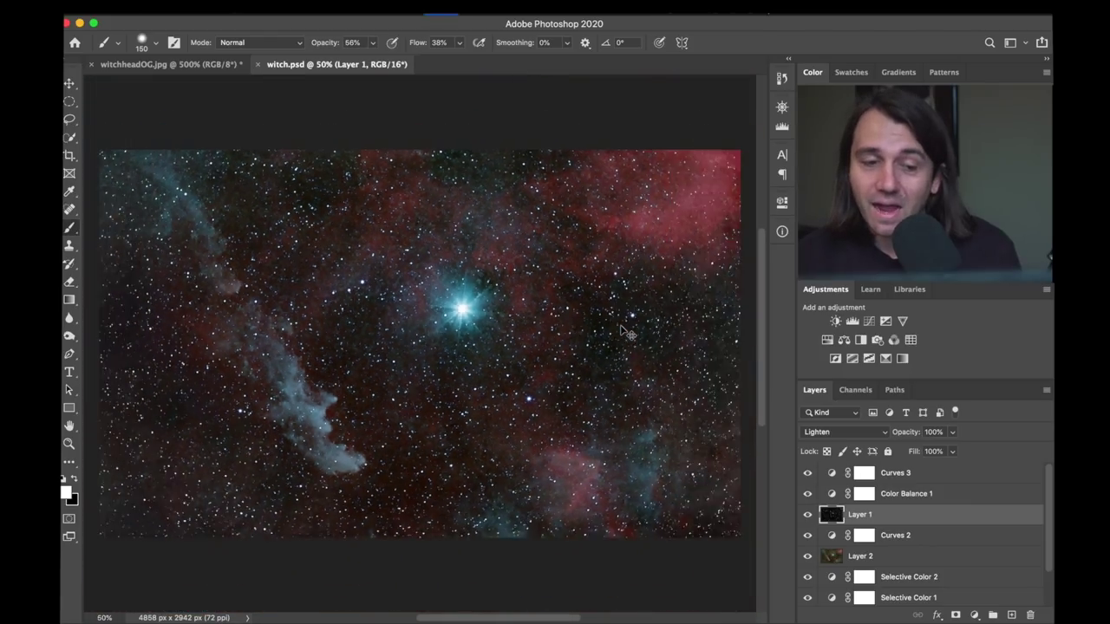
left_click(210, 64)
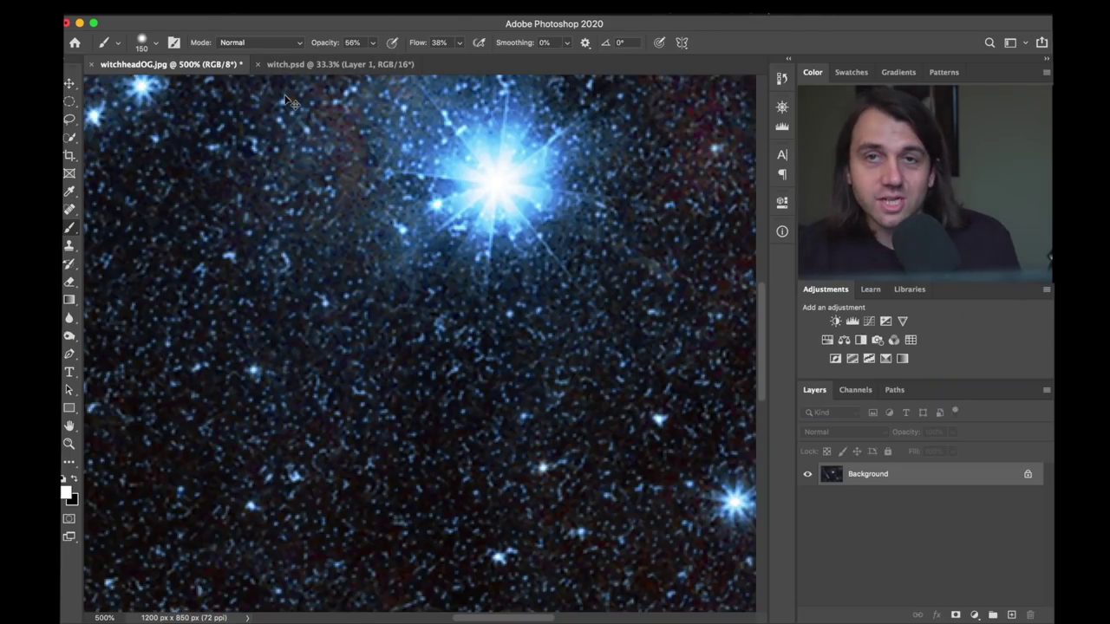
key("super+minus")
key("super+minus")
key("super+minus")
key("super+minus")
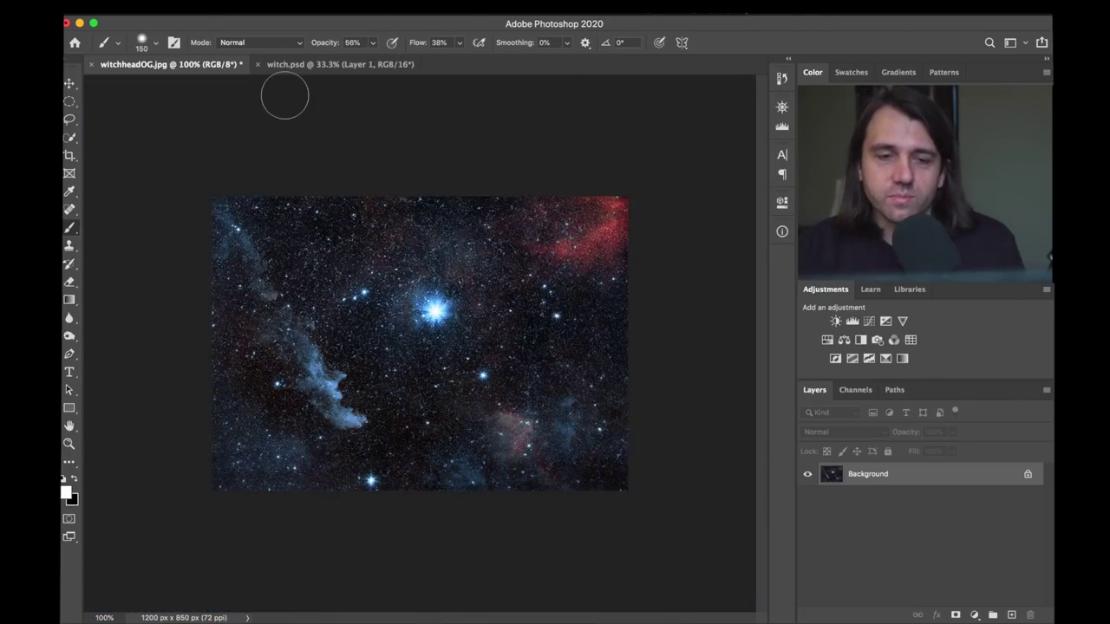
left_click(312, 64)
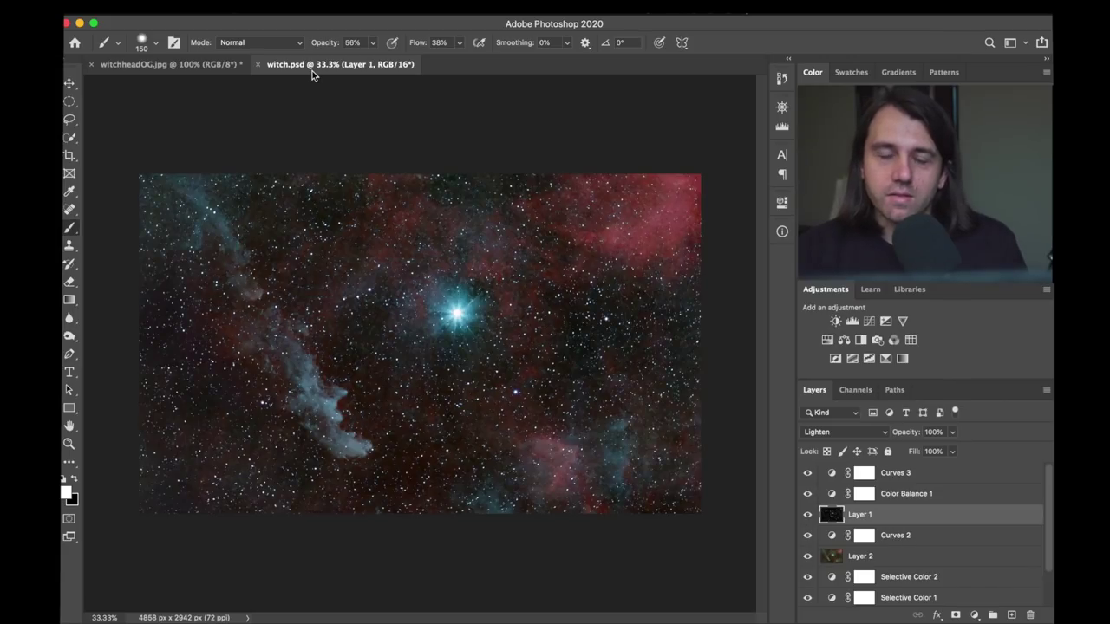